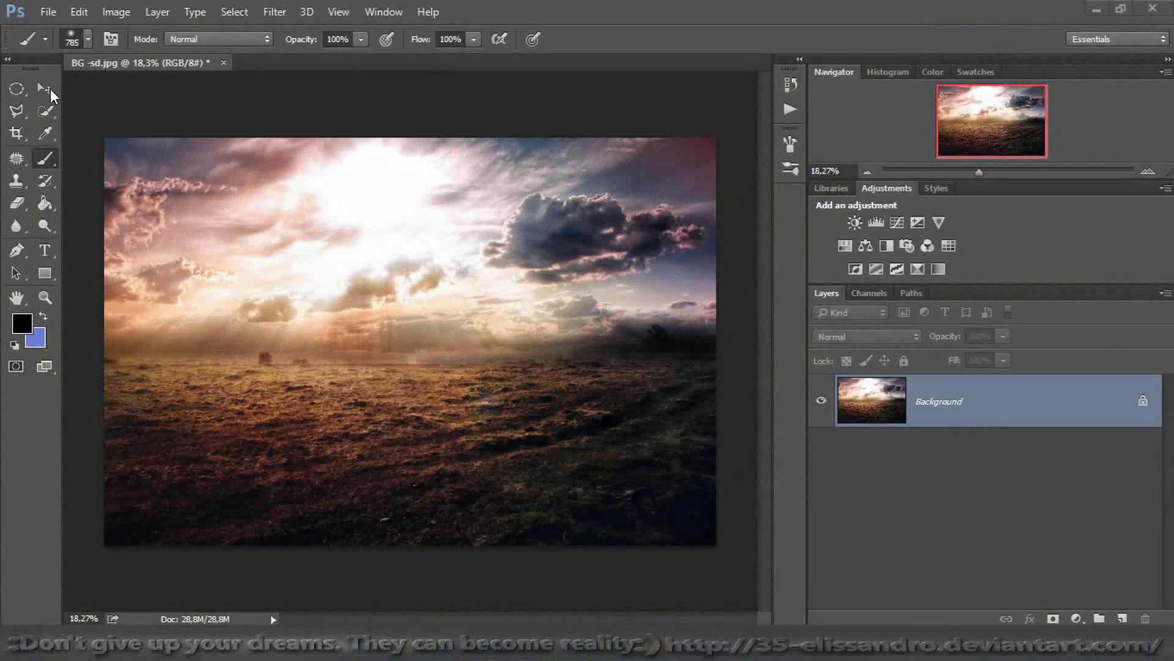
Duplicate the Background layer of the sunset field image
left_click(48, 87)
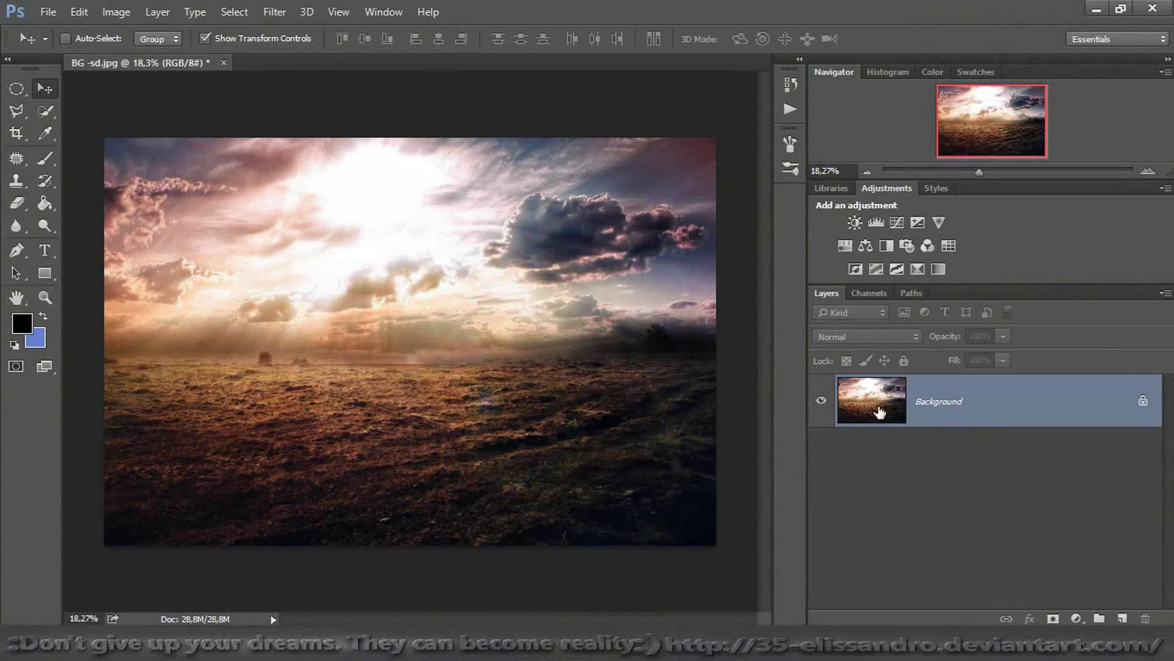
key("ctrl+j")
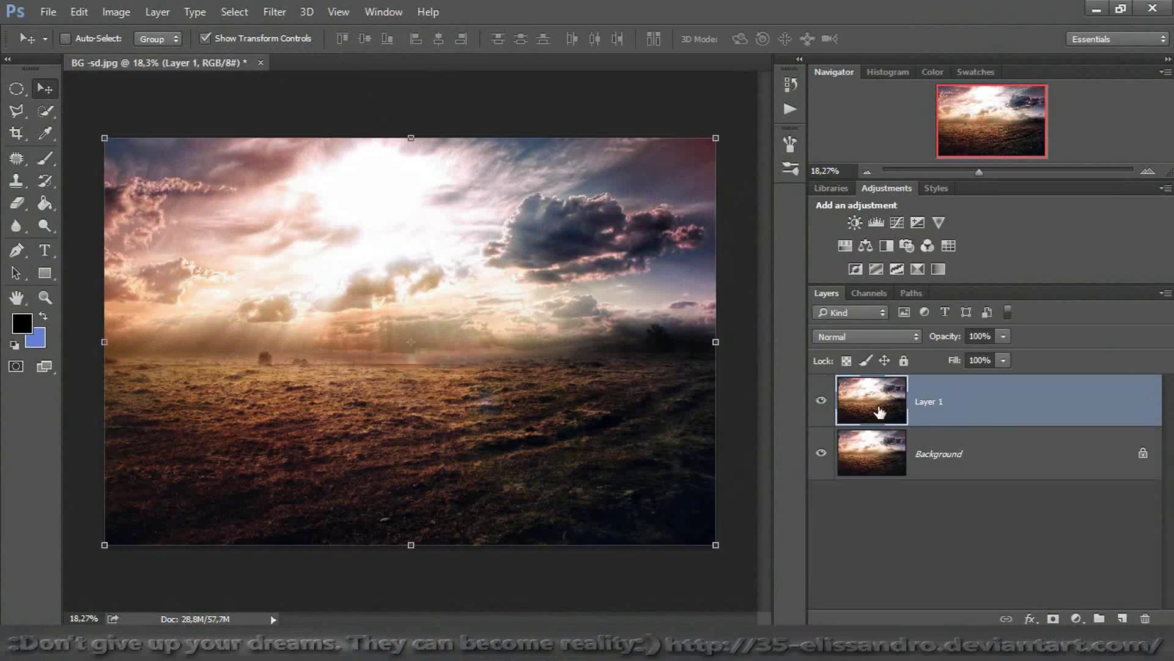
Check the document's width, height and resolution in Image Size, keeping Pixels as the unit
left_click(110, 12)
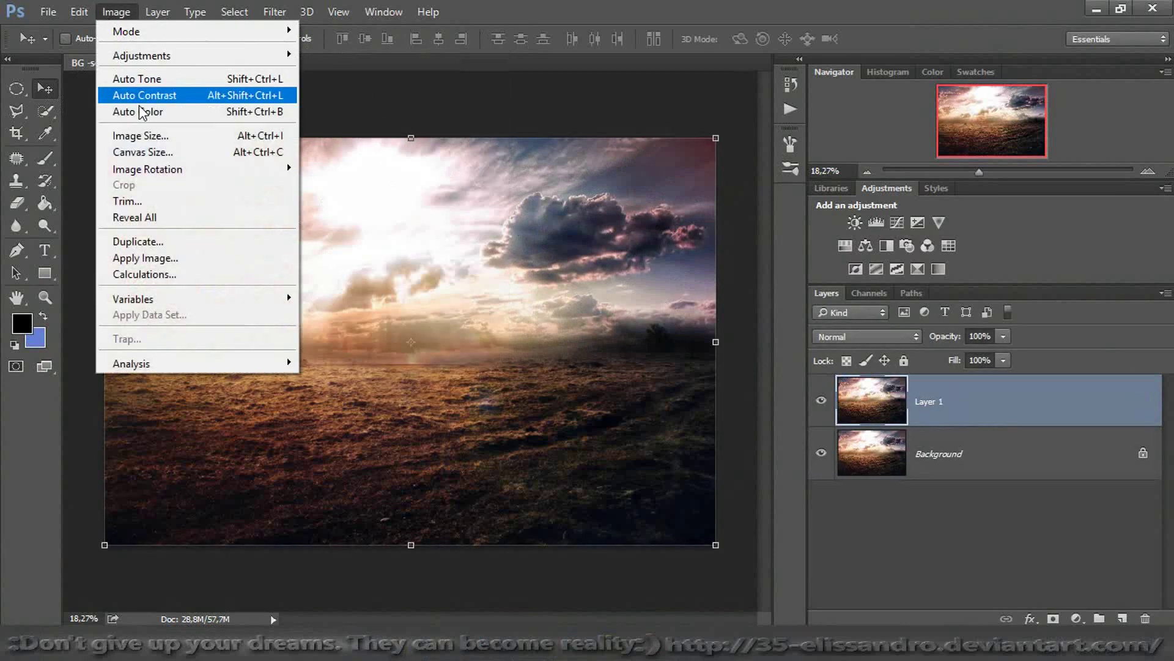
left_click(138, 133)
left_click(709, 230)
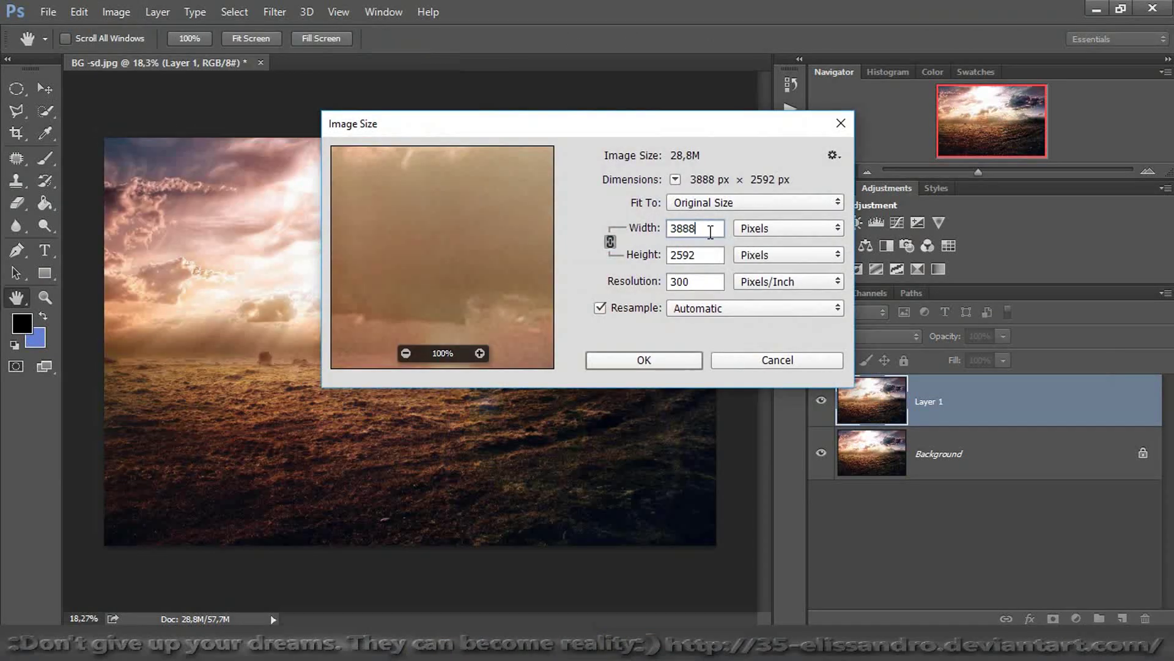
left_click(697, 283)
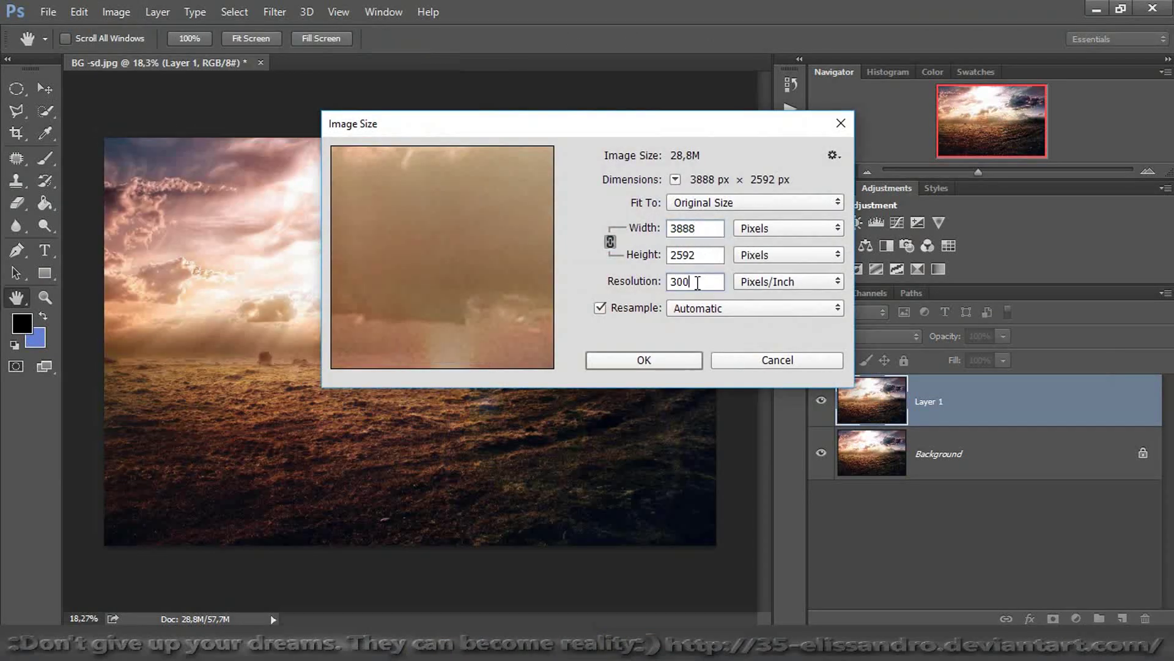
left_click(770, 230)
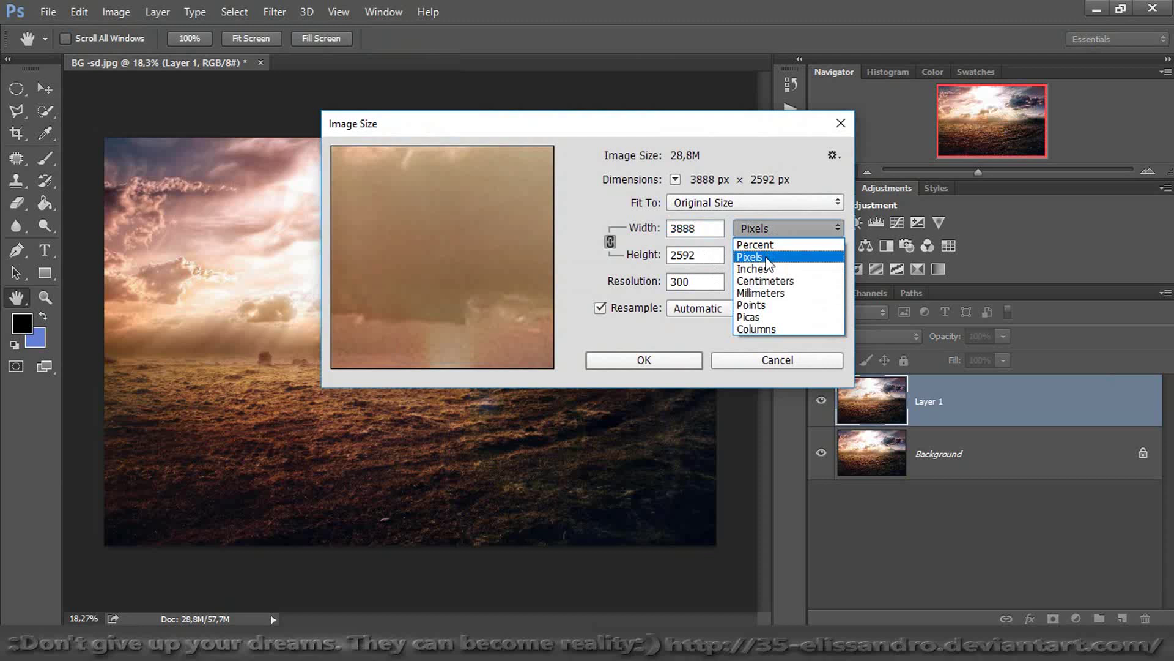
left_click(766, 259)
left_click(619, 359)
key("v")
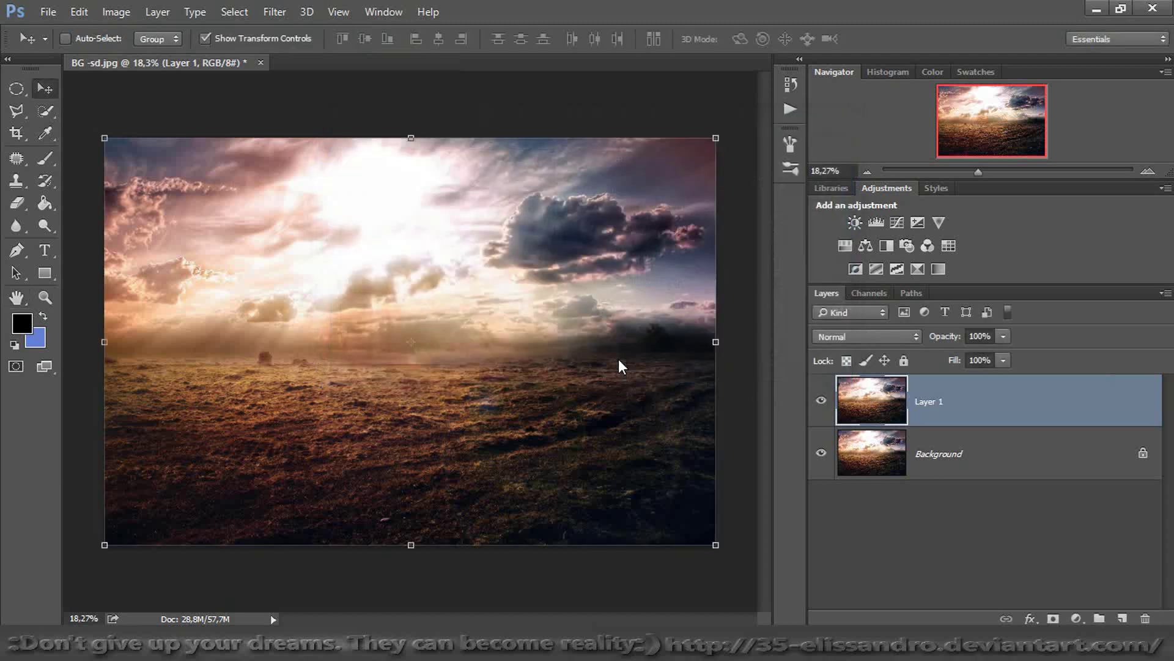
Place the turtle image over the field, scale it proportionally to about 150%, position it on the ground, and rasterize its layer
left_click_drag(455, 519, 462, 505)
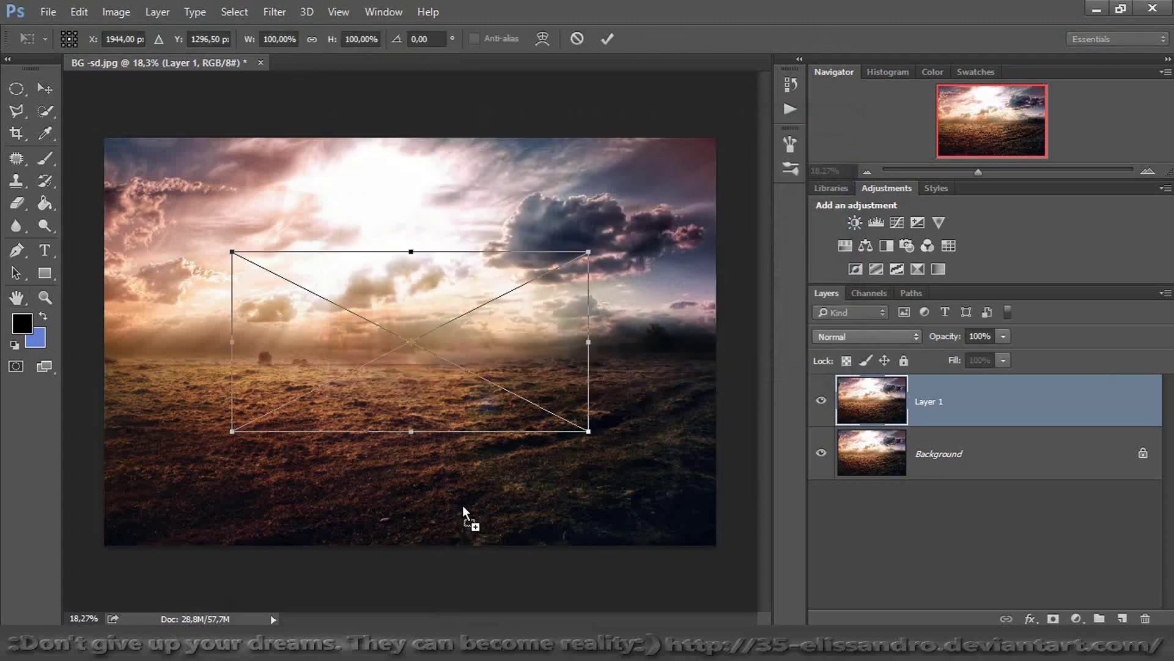
left_click_drag(445, 392, 445, 468)
left_click_drag(587, 329, 705, 223)
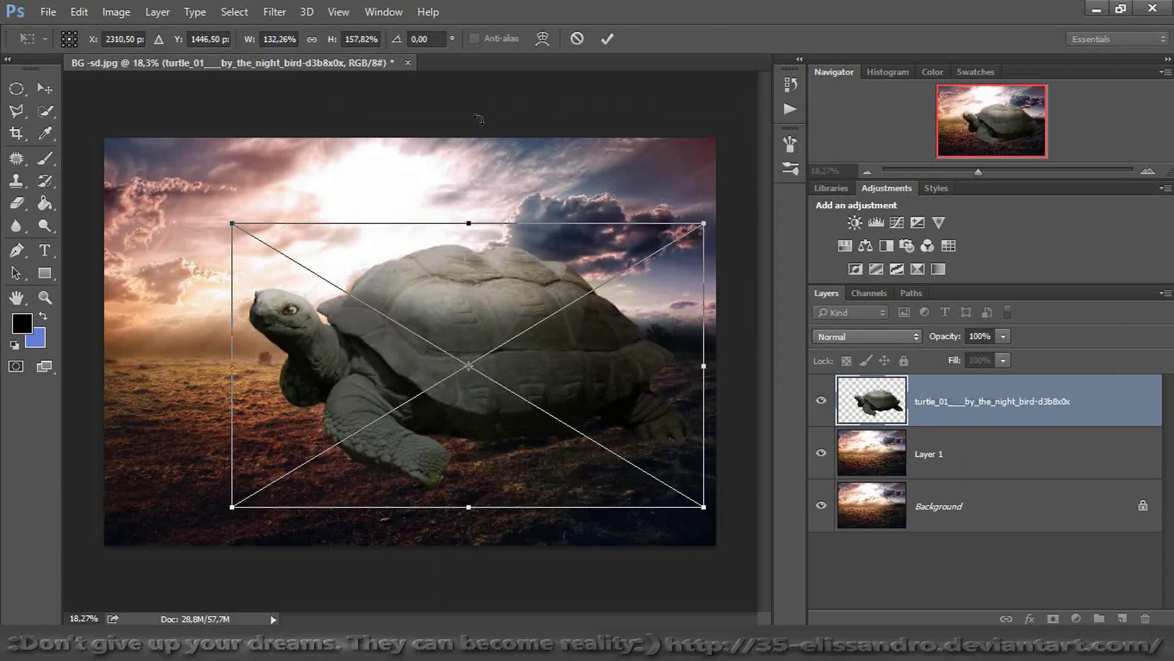
left_click(311, 39)
left_click_drag(353, 363, 295, 410)
left_click_drag(646, 287, 709, 261)
left_click_drag(622, 356, 579, 371)
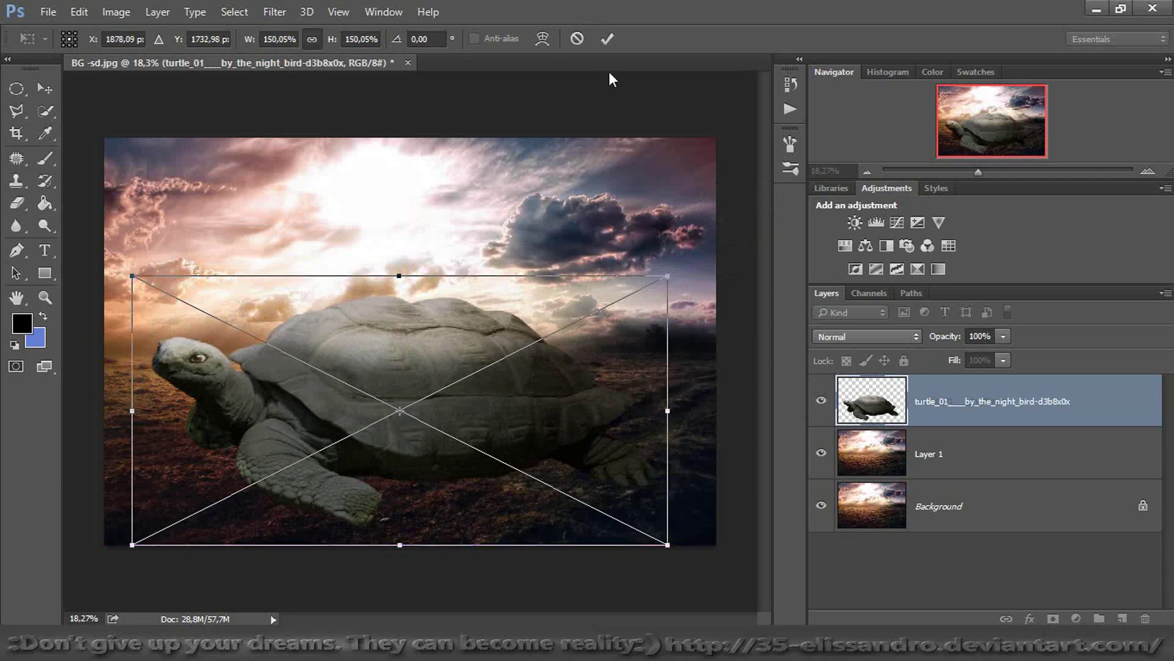
left_click(611, 44)
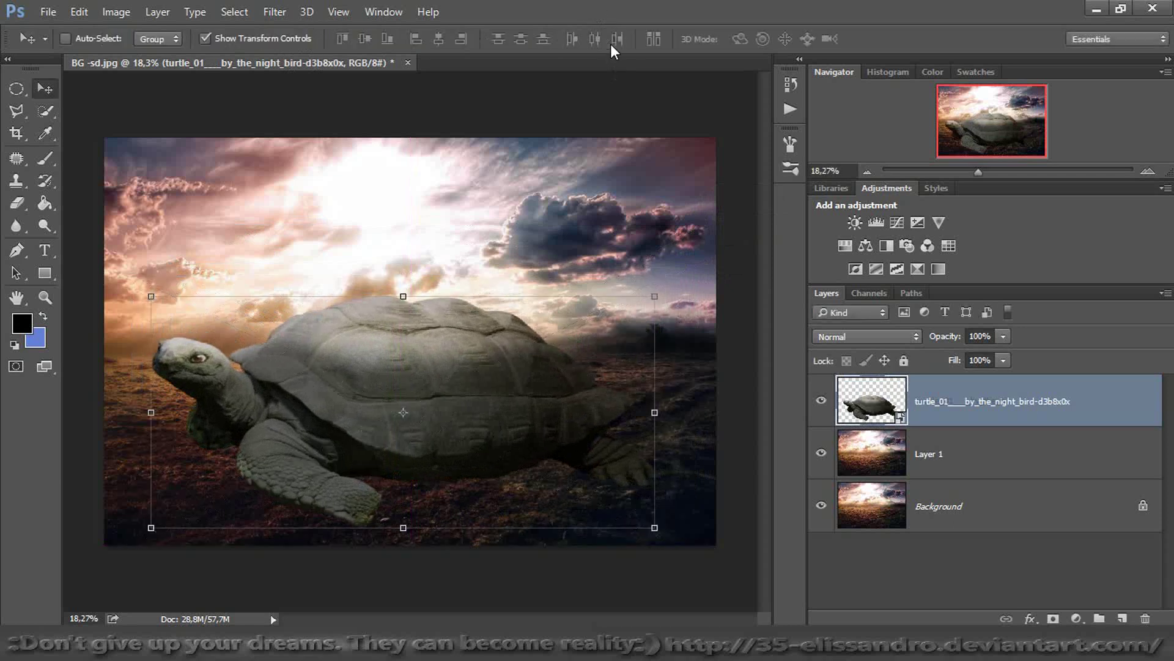
right_click(967, 399)
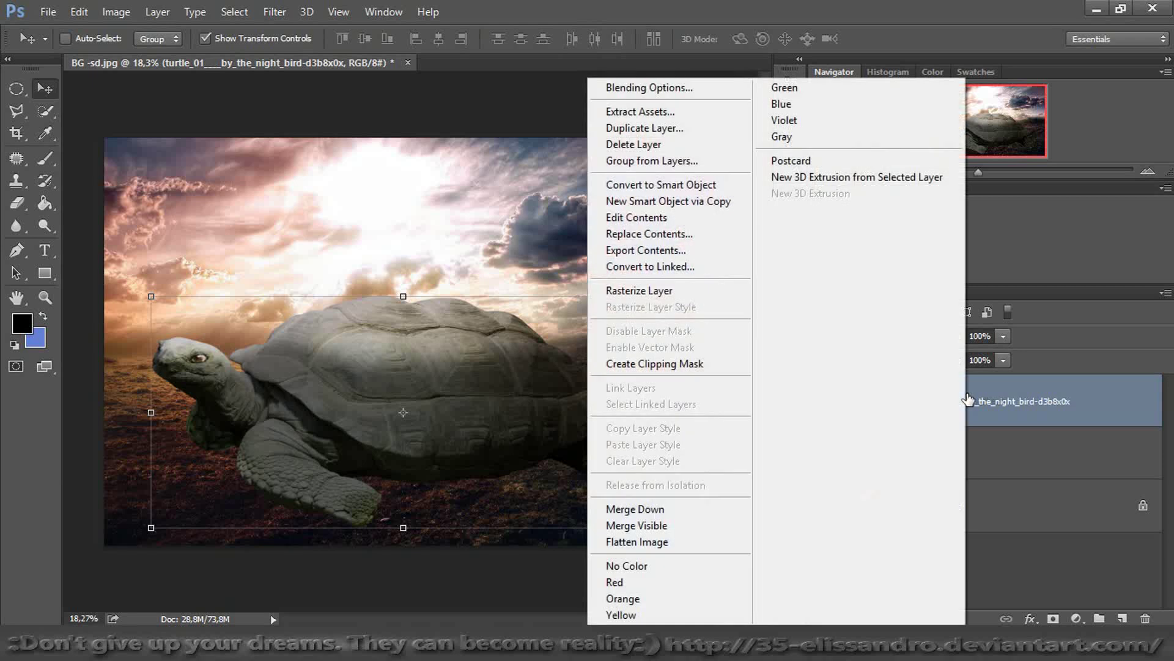
left_click(626, 291)
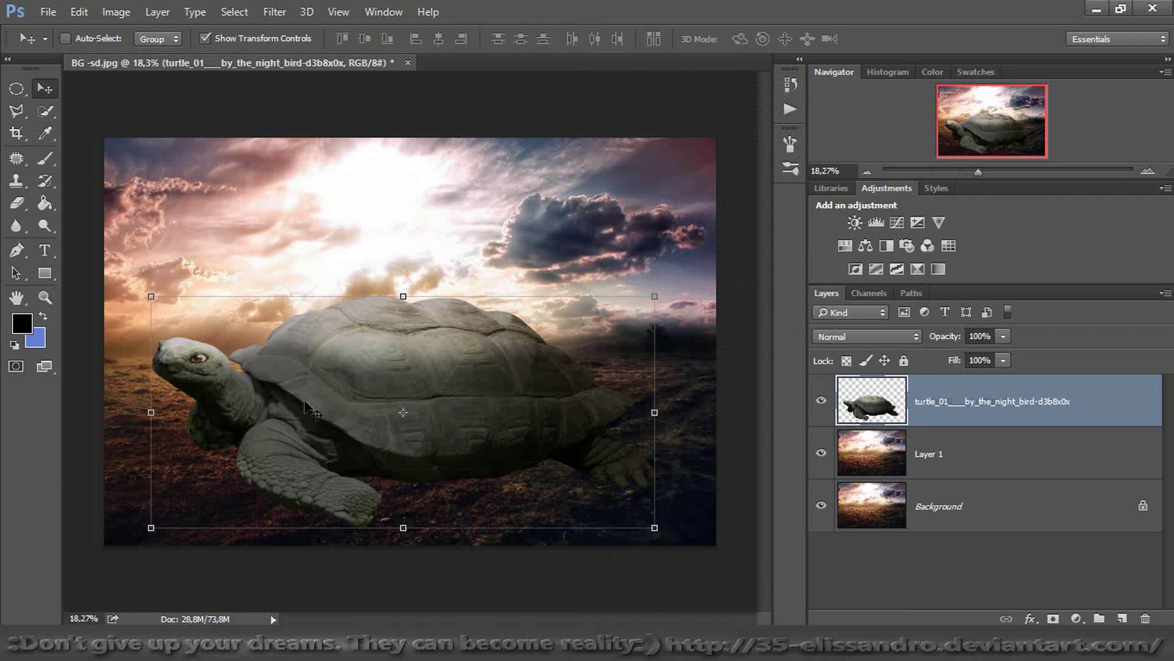
Place the landscape-955427_1920-2 grass image above the turtle, shift it slightly lower in the scene, and rasterize its layer
left_click_drag(346, 403, 428, 442)
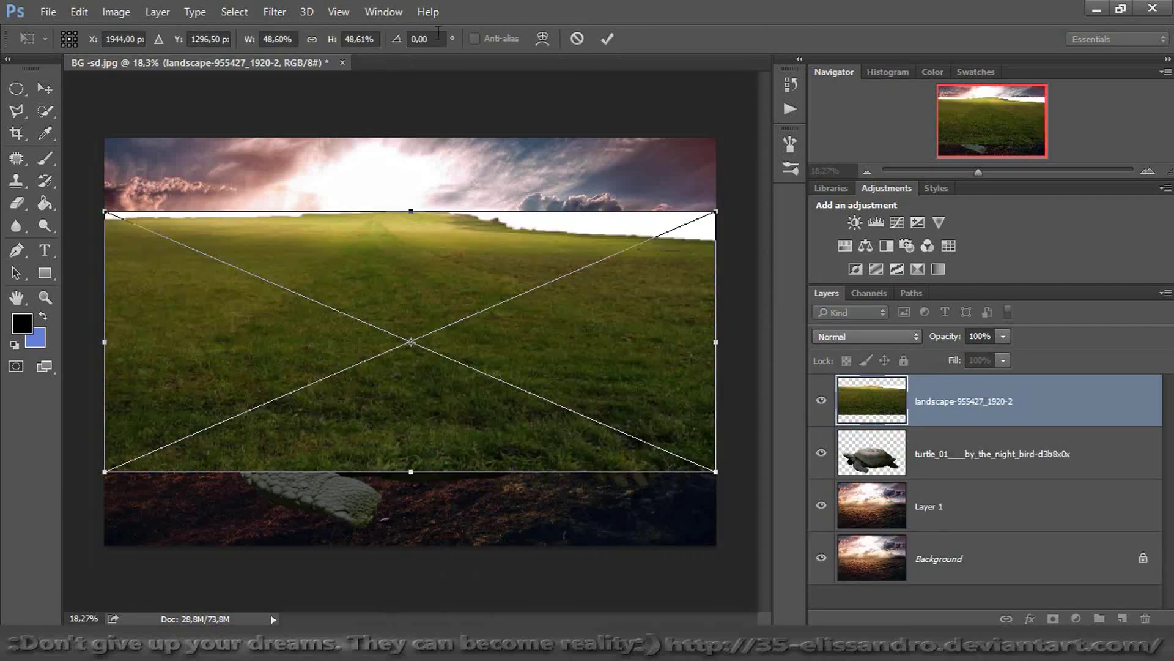
left_click_drag(382, 228, 396, 271)
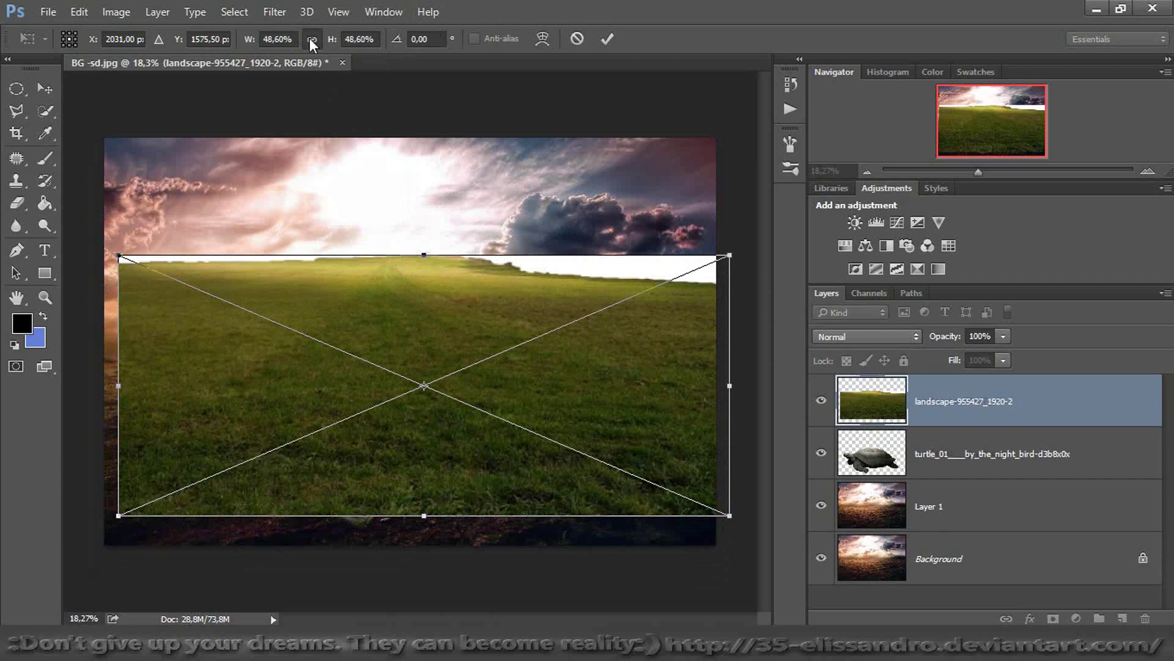
left_click(311, 38)
left_click(269, 11)
left_click(270, 11)
left_click(608, 42)
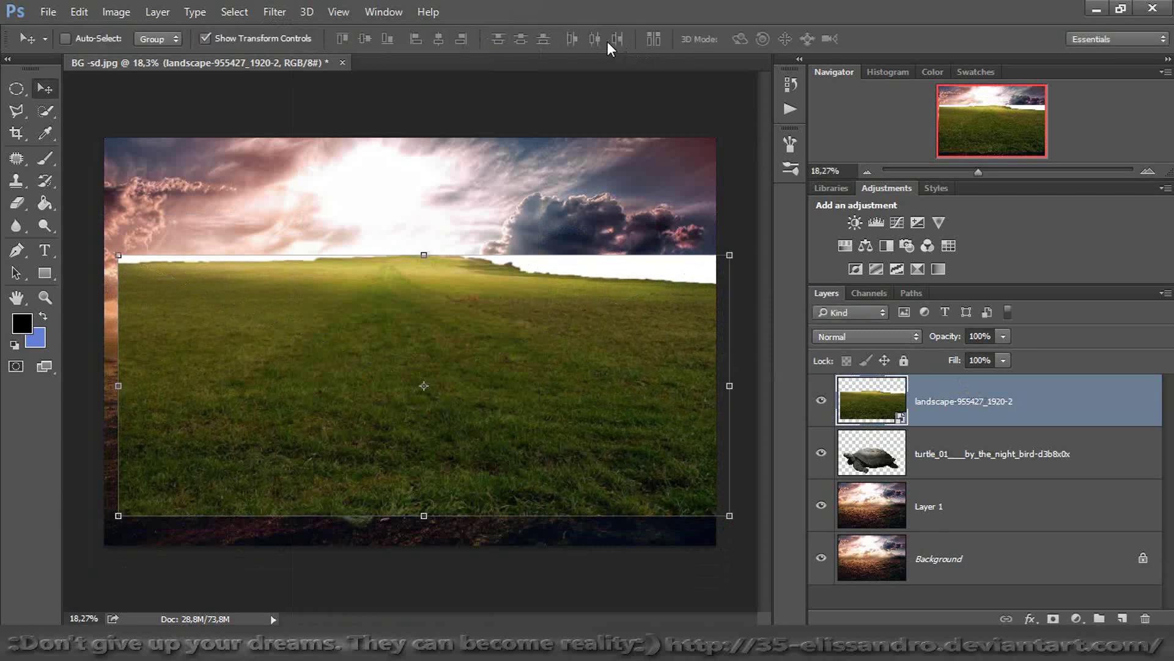
right_click(945, 389)
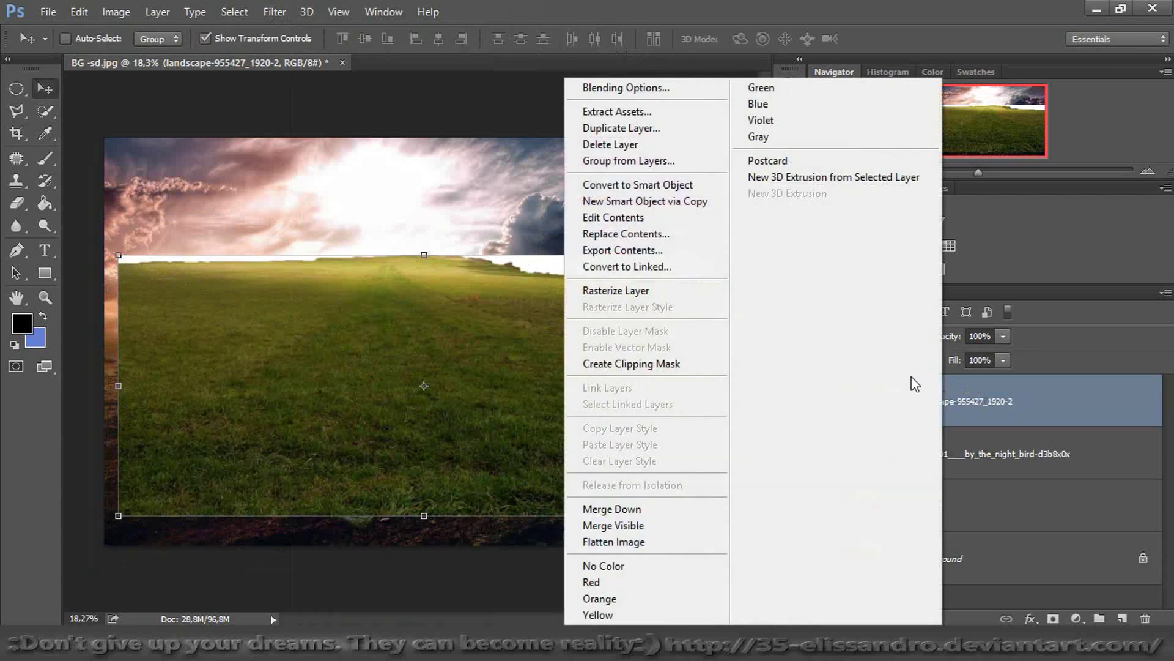
left_click(590, 289)
Apply the Spherize filter to the grass layer with an amount of 60% in Normal mode
left_click(274, 12)
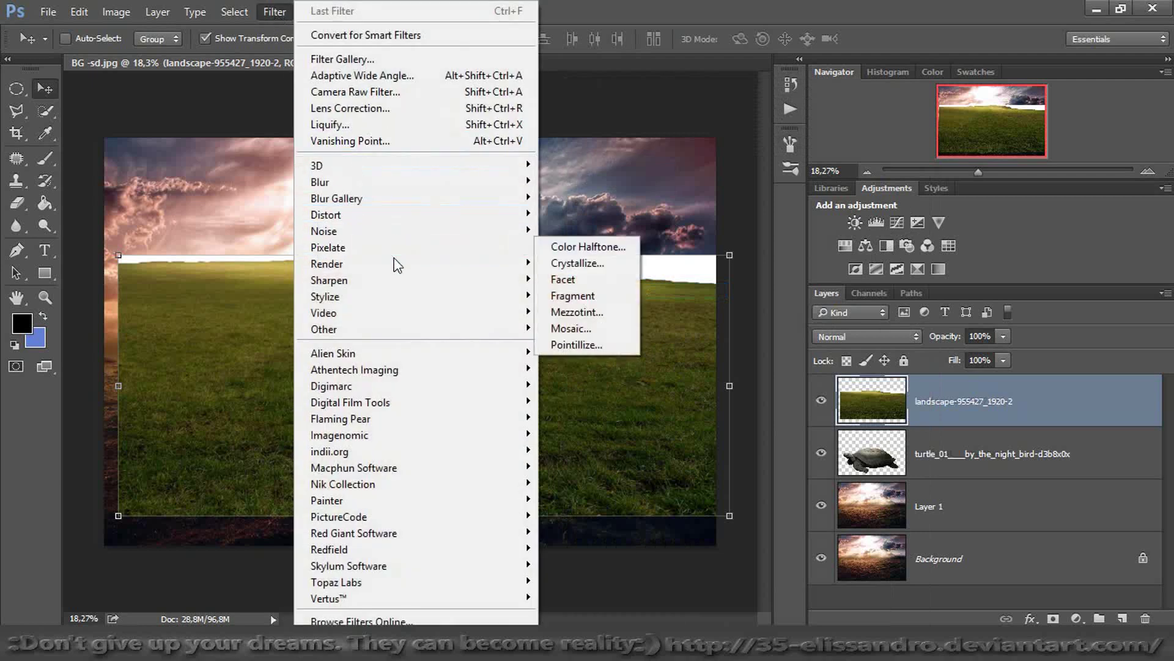
mouse_move(401, 271)
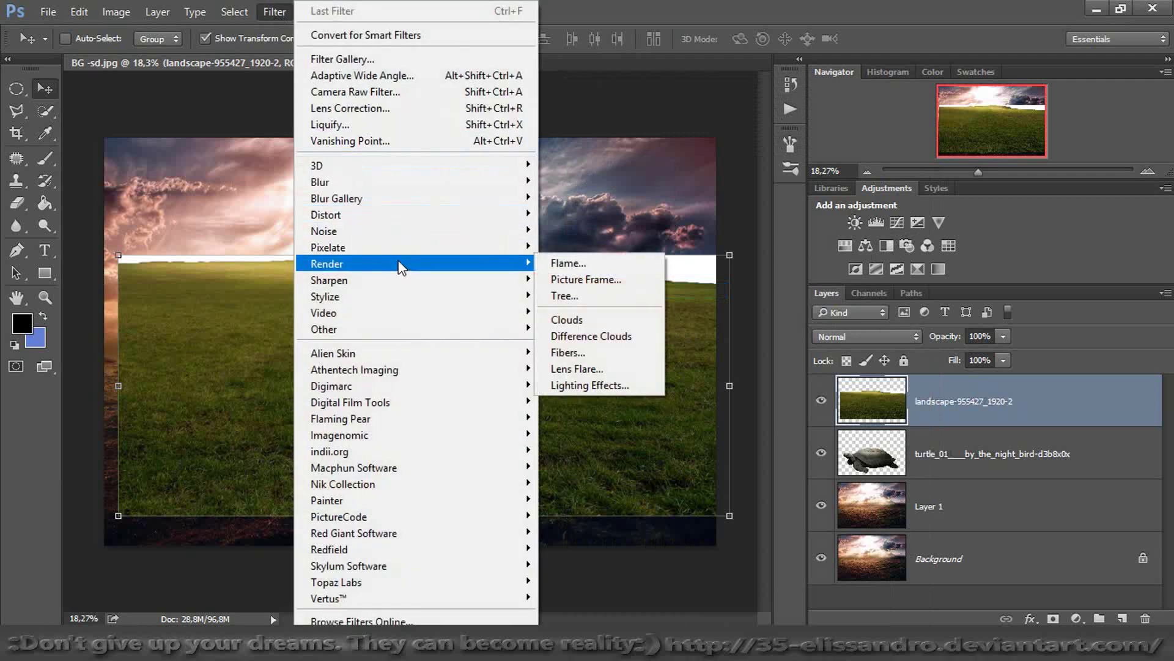
mouse_move(425, 214)
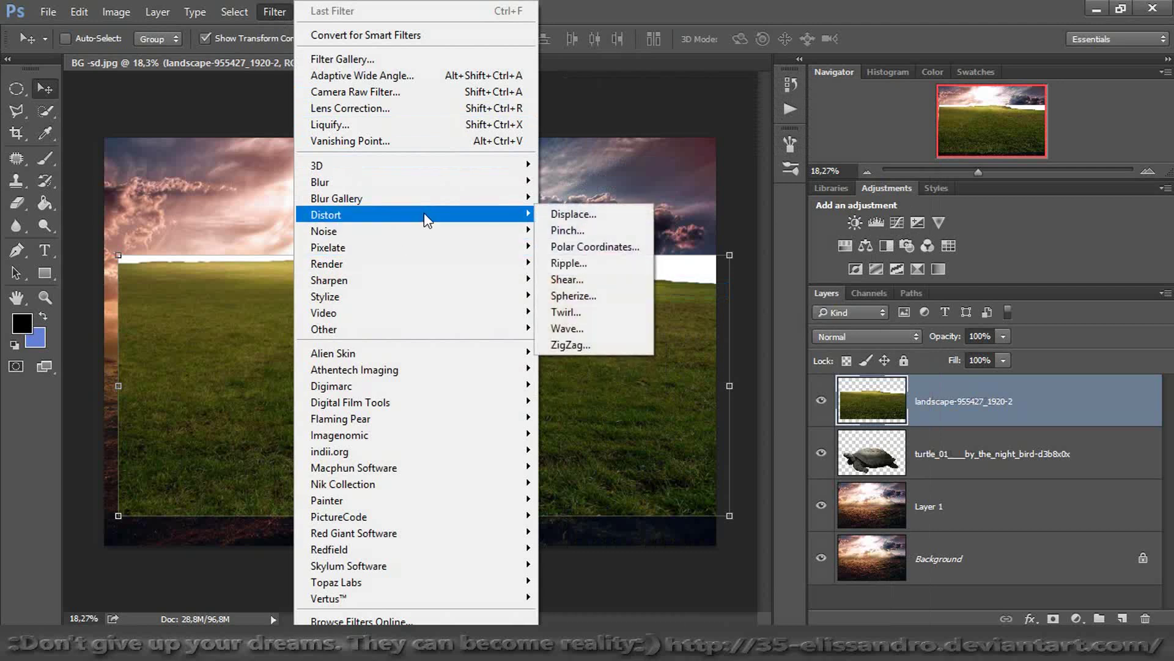
left_click(574, 295)
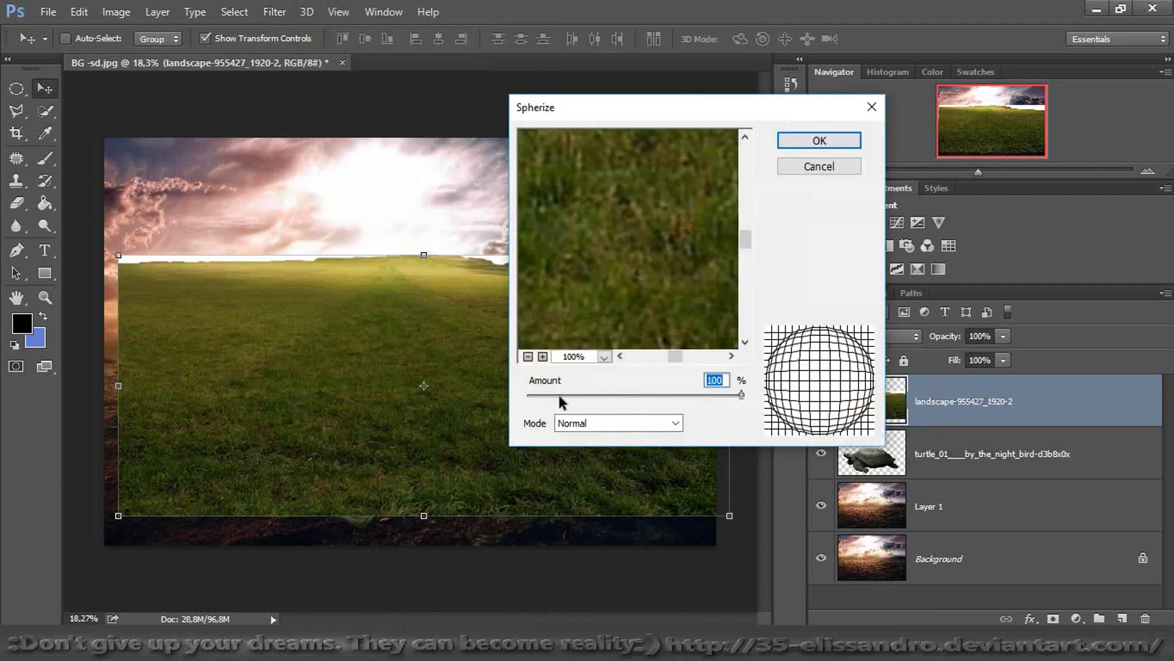
left_click_drag(738, 394, 699, 396)
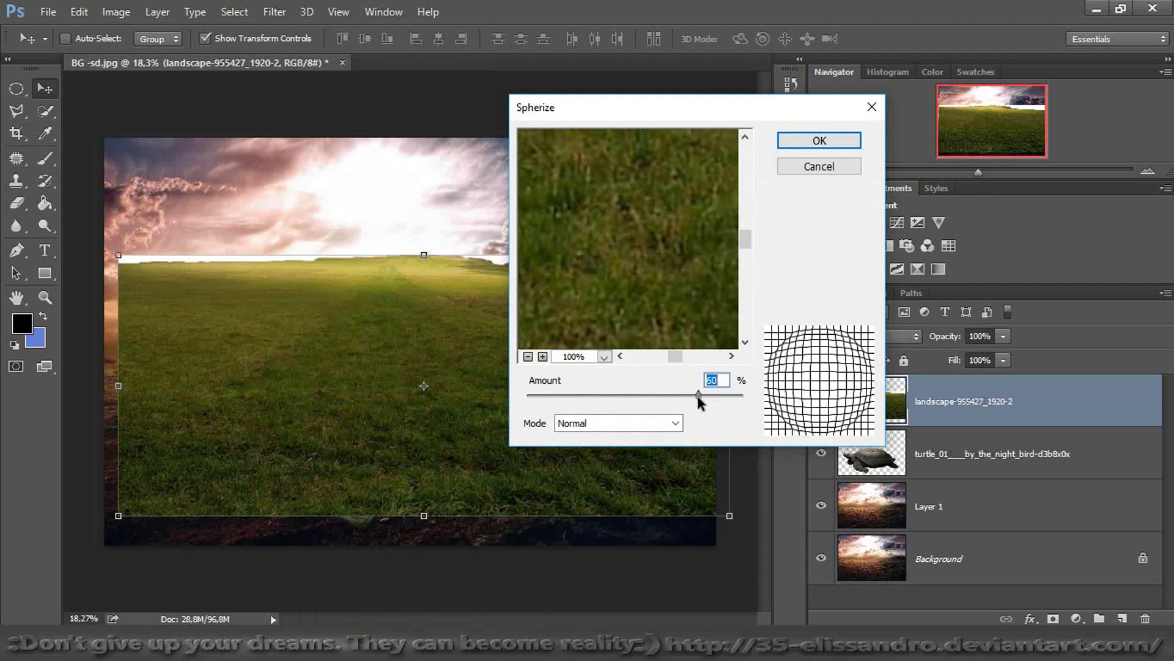
left_click(820, 140)
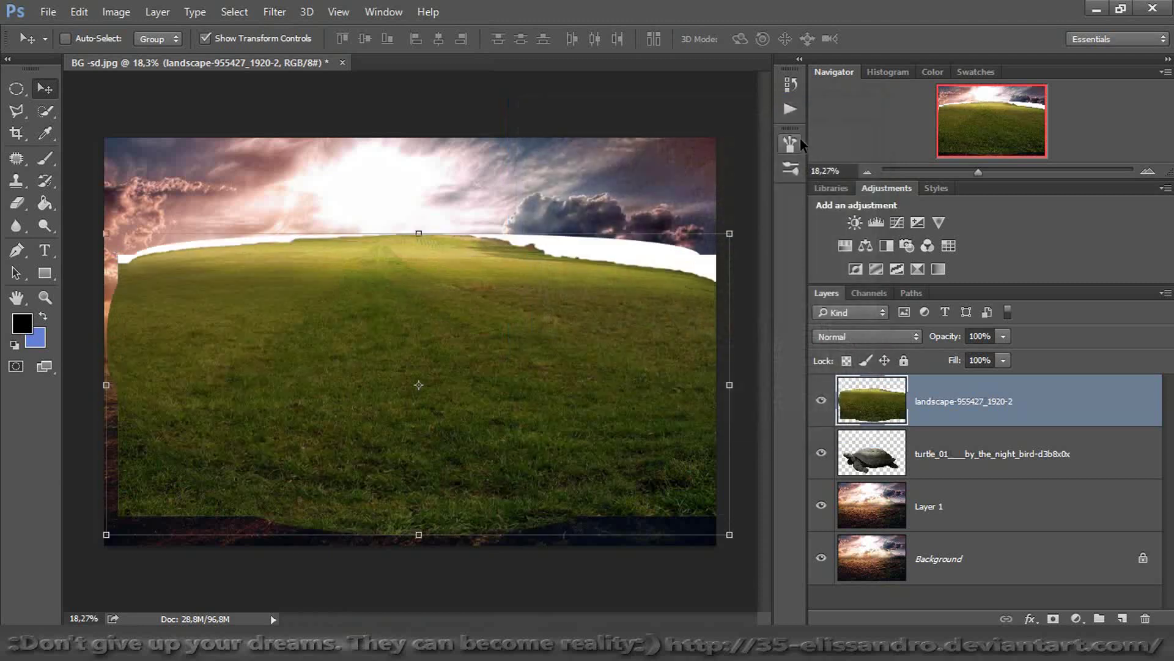
Clip the grass layer to the turtle layer with a clipping mask and move the grass down to cover the turtle
mouse_move(511, 313)
left_mouse_down()
mouse_move(508, 405)
mouse_move(519, 241)
mouse_move(521, 310)
left_mouse_up()
right_click(982, 410)
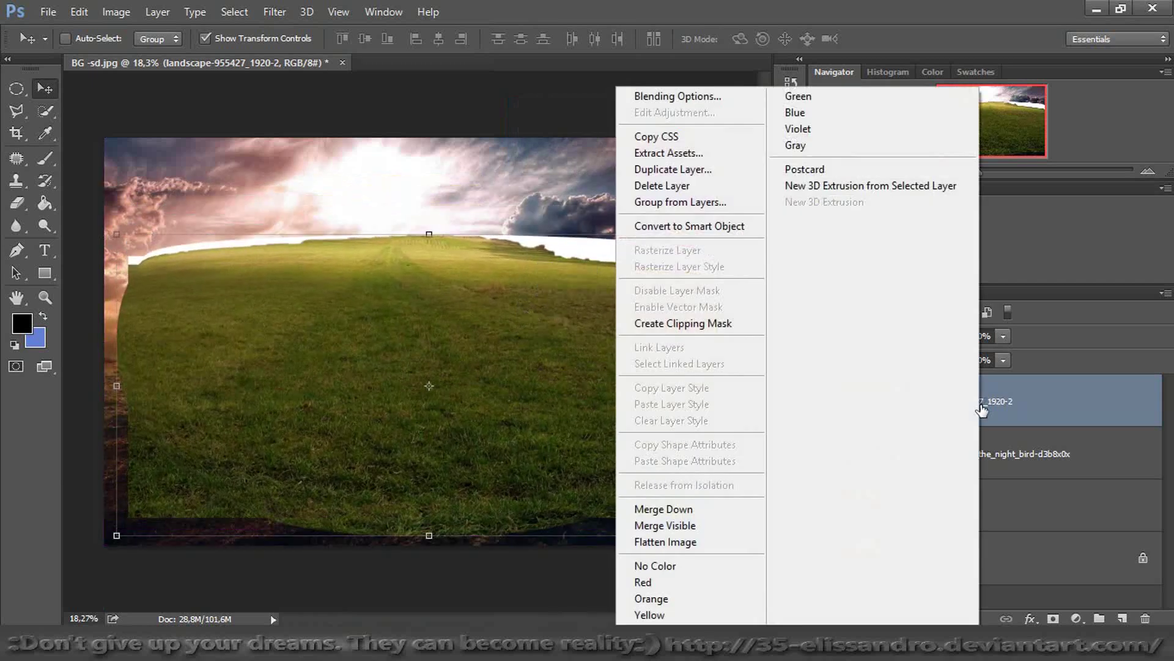
left_click(699, 324)
mouse_move(437, 379)
left_mouse_down()
mouse_move(442, 421)
mouse_move(439, 384)
left_mouse_up()
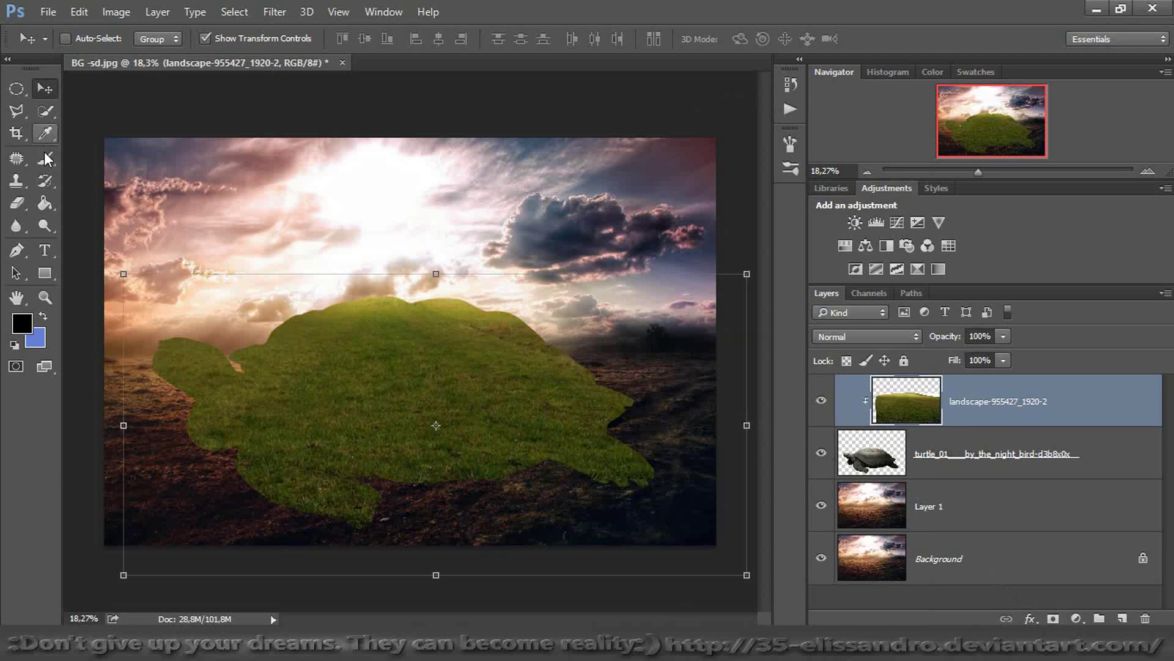
Scale the grass layer proportionally to about 65% and position it over the turtle's shell
left_click_drag(750, 264, 593, 322)
left_click(306, 40)
left_click_drag(320, 466, 348, 414)
left_click_drag(625, 282, 535, 309)
left_click_drag(406, 414, 491, 373)
left_click_drag(620, 280, 634, 273)
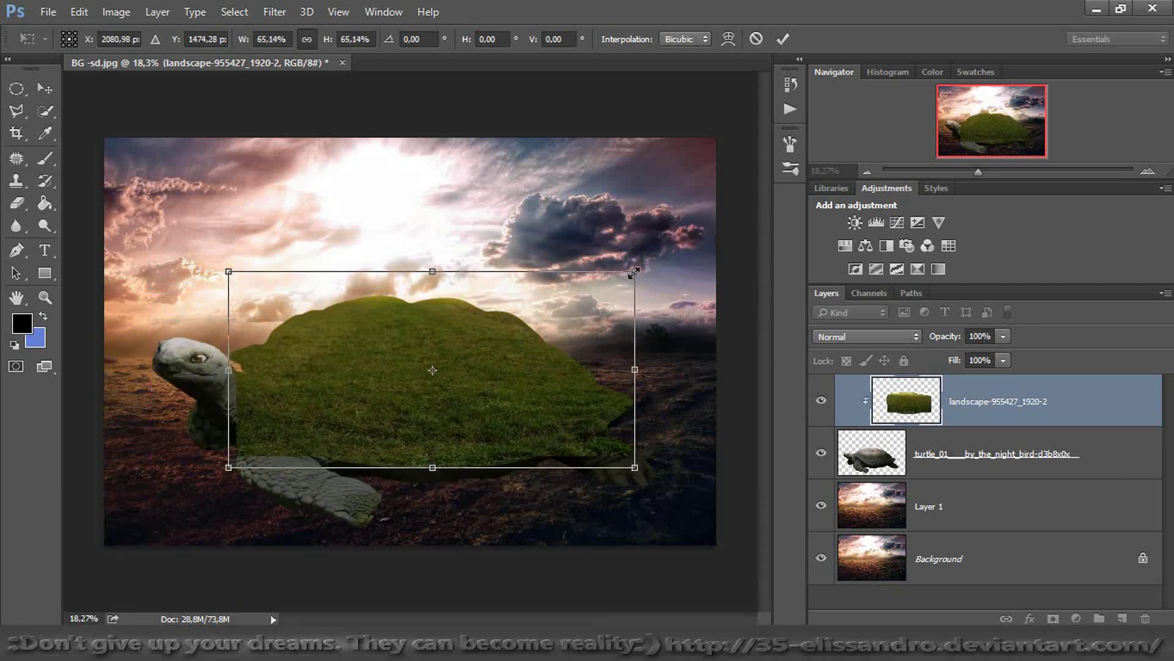
left_click(783, 39)
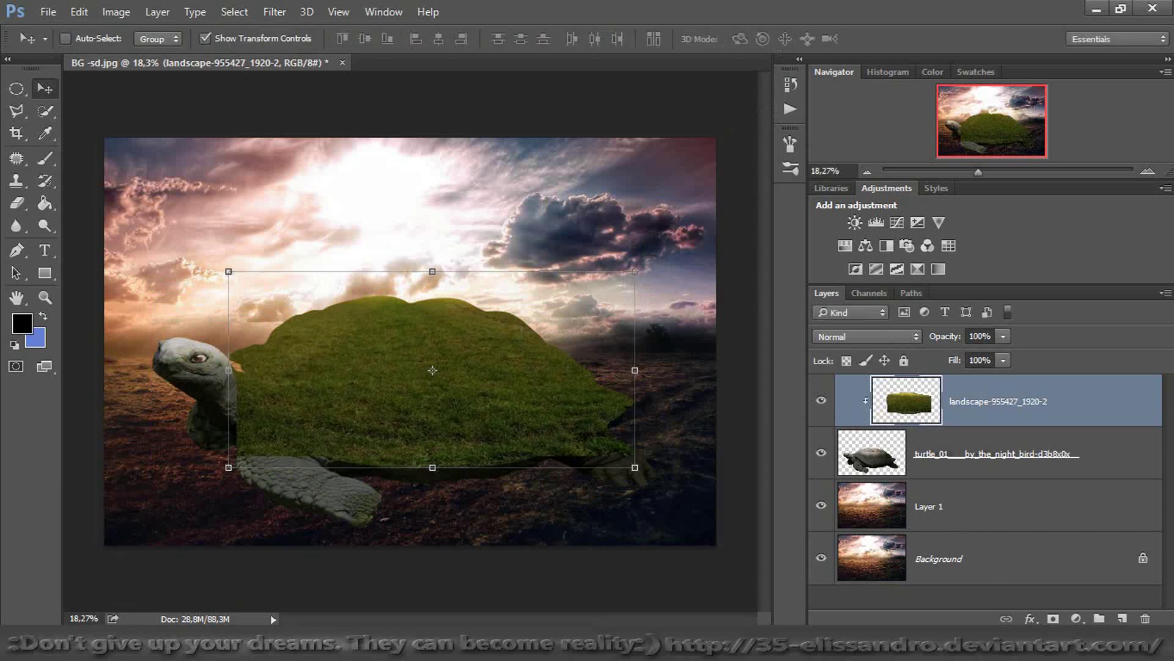
Add a layer mask to the grass layer and paint black along the shell's front and lower edge to hide grass there
left_click(1054, 618)
left_click(39, 162)
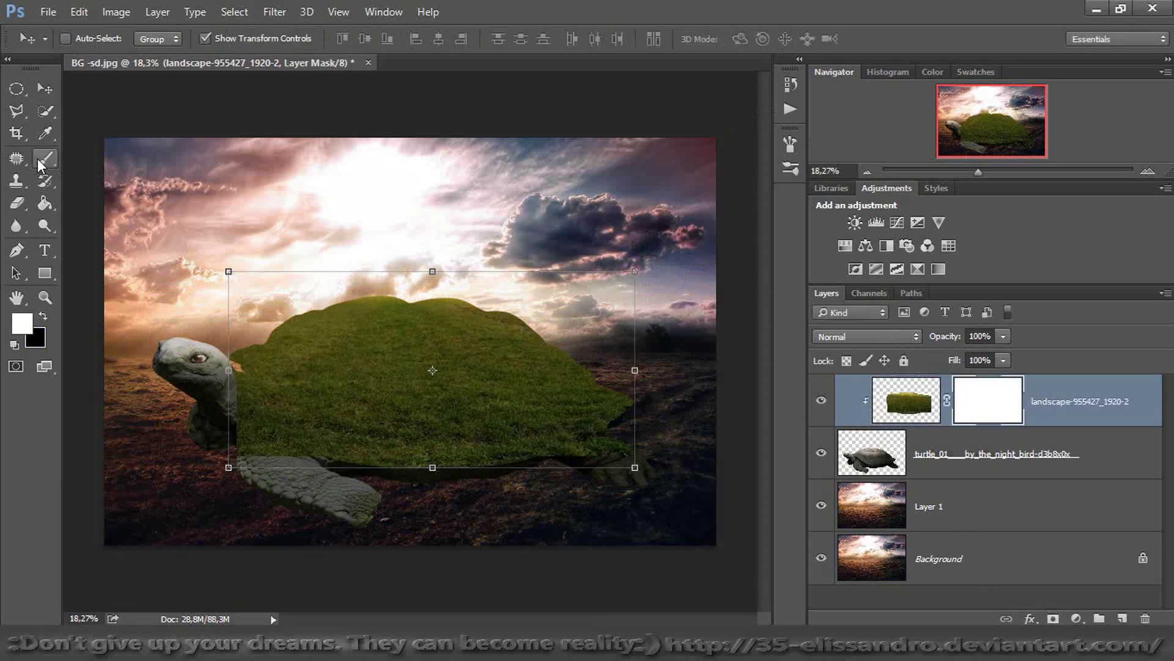
mouse_move(227, 433)
left_mouse_down()
mouse_move(194, 430)
mouse_move(262, 461)
mouse_move(231, 401)
mouse_move(244, 409)
mouse_move(217, 389)
mouse_move(398, 467)
mouse_move(336, 449)
mouse_move(493, 475)
mouse_move(579, 461)
mouse_move(638, 420)
mouse_move(630, 451)
mouse_move(647, 401)
mouse_move(577, 461)
mouse_move(496, 486)
left_mouse_up()
left_click(43, 316)
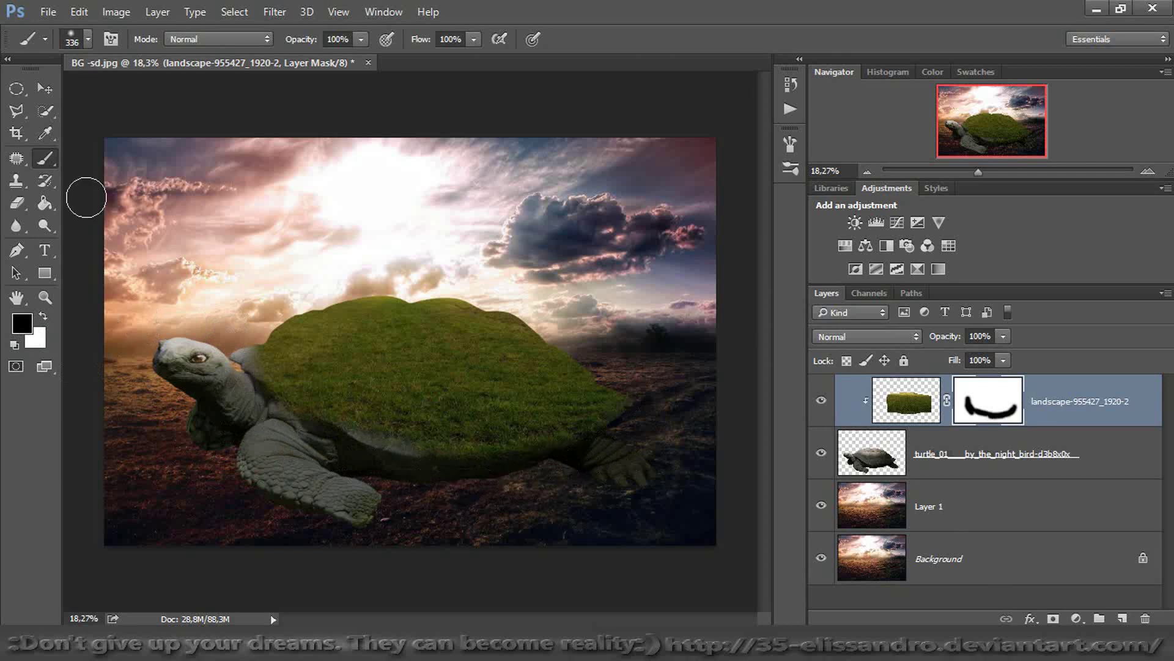
Paint white on the mask with a 104 px brush to restore grass along the shell's front and lower edge
left_click_drag(979, 172, 988, 173)
left_click_drag(346, 328, 315, 328)
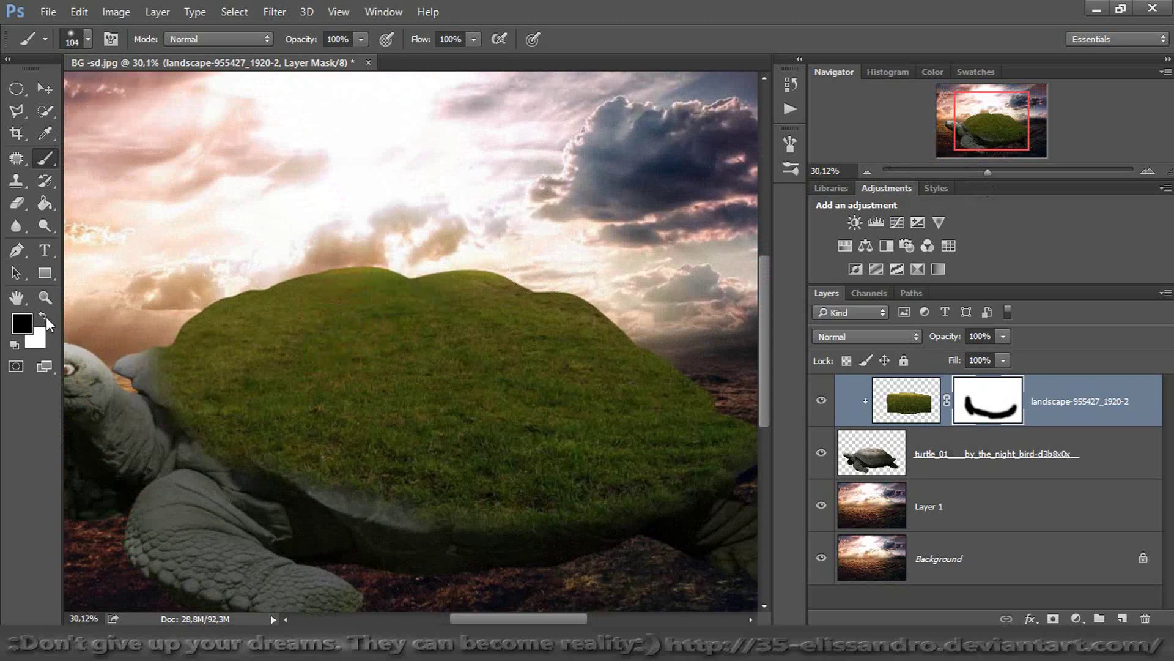
left_click(45, 317)
mouse_move(146, 375)
left_mouse_down()
mouse_move(175, 361)
mouse_move(284, 445)
mouse_move(332, 506)
mouse_move(433, 517)
mouse_move(421, 523)
mouse_move(270, 451)
mouse_move(406, 486)
mouse_move(442, 511)
mouse_move(608, 495)
left_mouse_up()
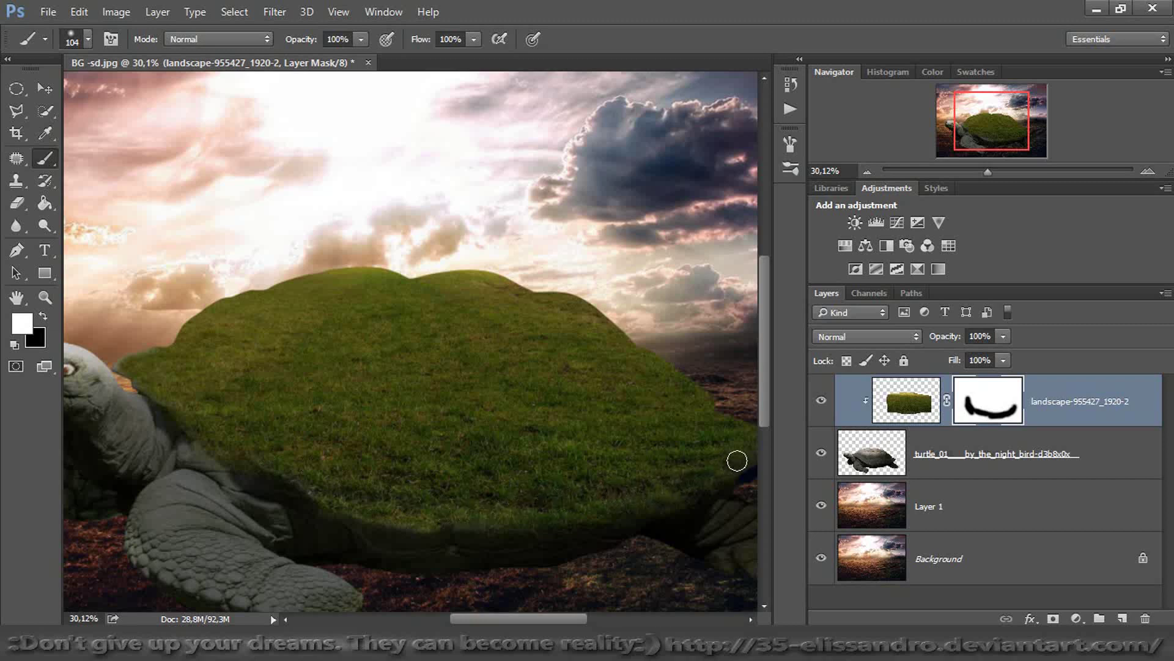
Load additional brushes into the brush presets and select the 200 px grass-blade brush
left_click_drag(995, 131, 988, 129)
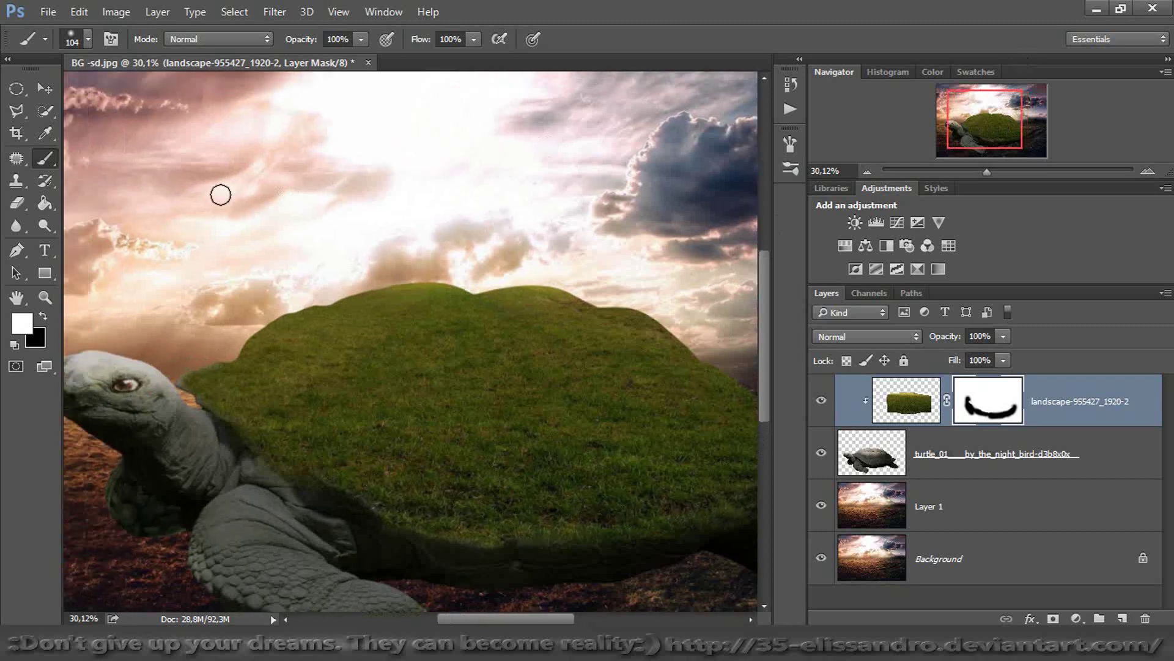
right_click(299, 241)
mouse_move(1004, 417)
left_mouse_down()
mouse_move(1006, 516)
mouse_move(1008, 410)
left_mouse_up()
left_click(1030, 210)
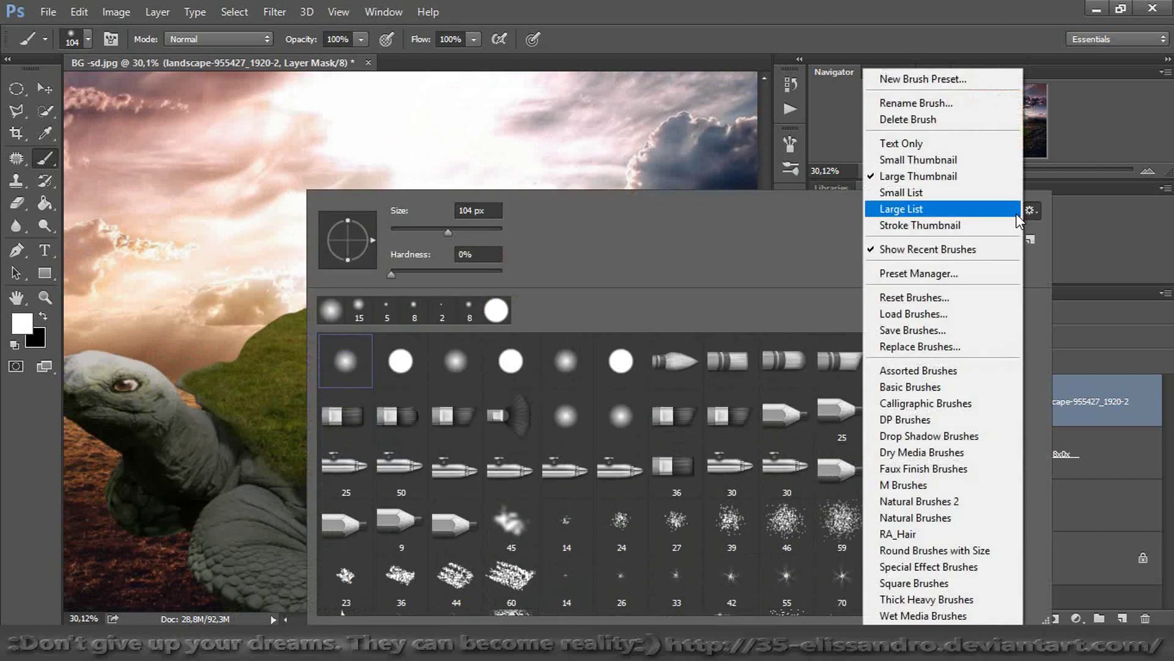
left_click(920, 313)
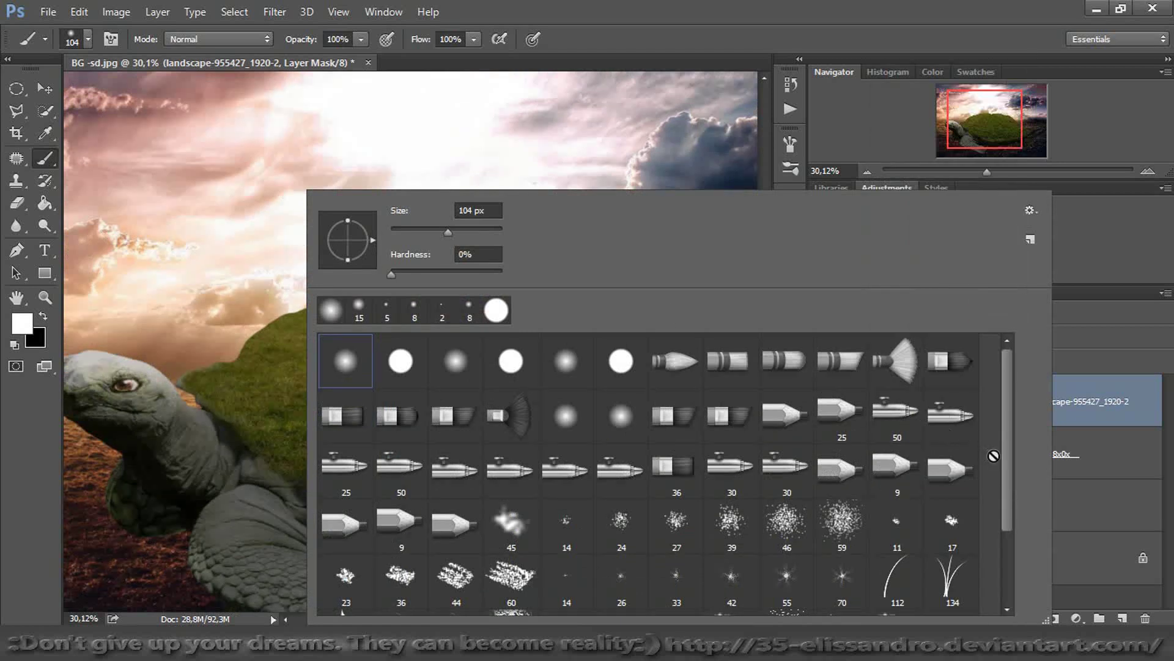
left_click(567, 591)
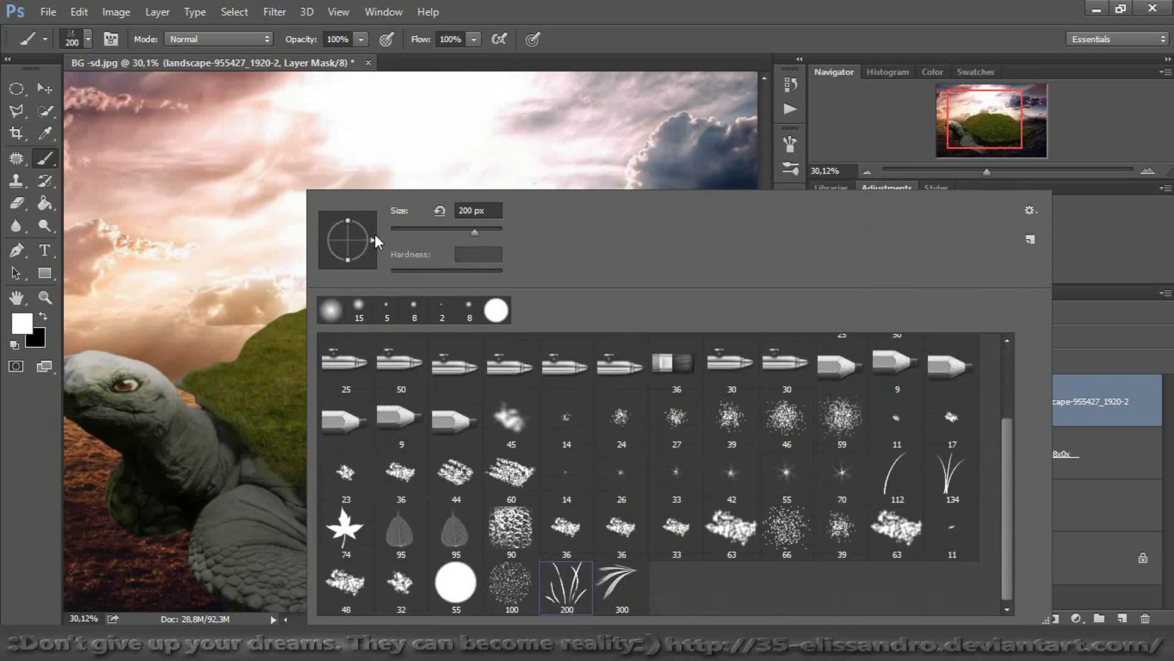
Convert the masked grass layer to a smart object and duplicate it
left_click_drag(244, 385, 225, 423)
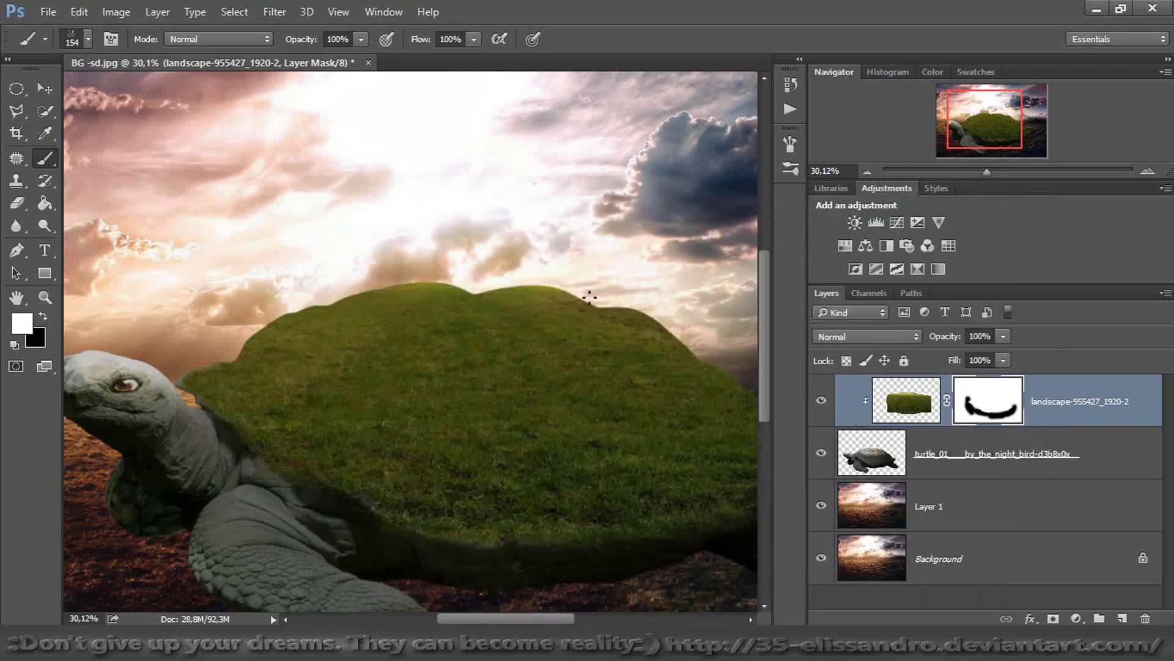
left_click_drag(993, 173, 1003, 172)
left_click_drag(992, 109, 971, 134)
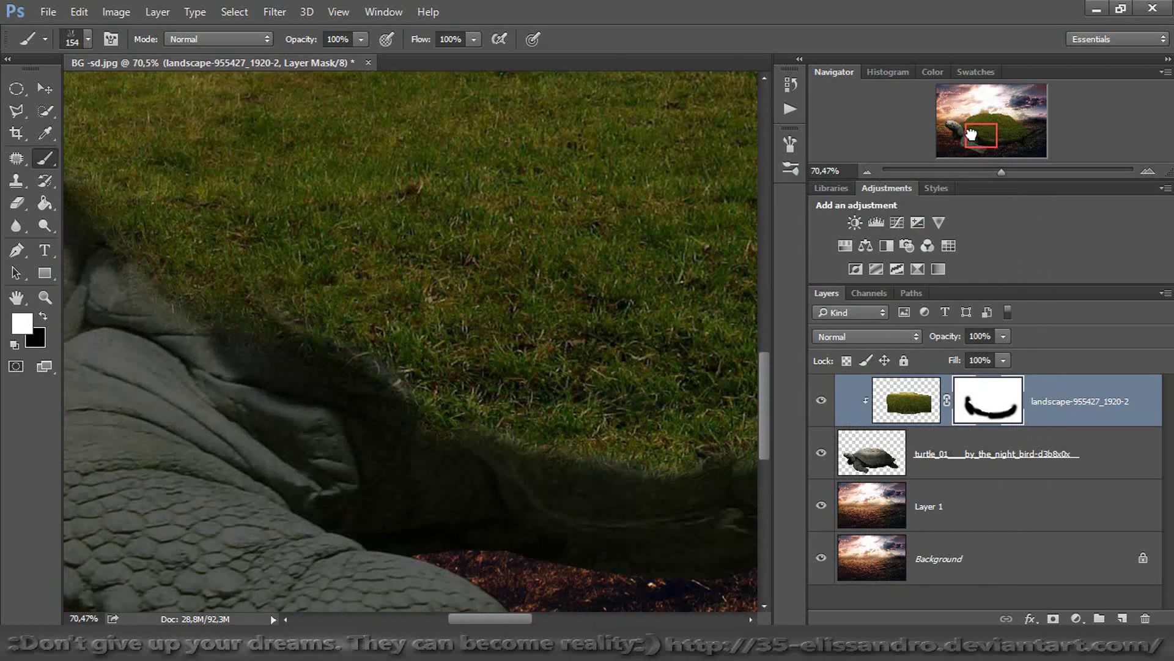
mouse_move(971, 135)
left_mouse_down()
mouse_move(952, 121)
mouse_move(967, 127)
left_mouse_up()
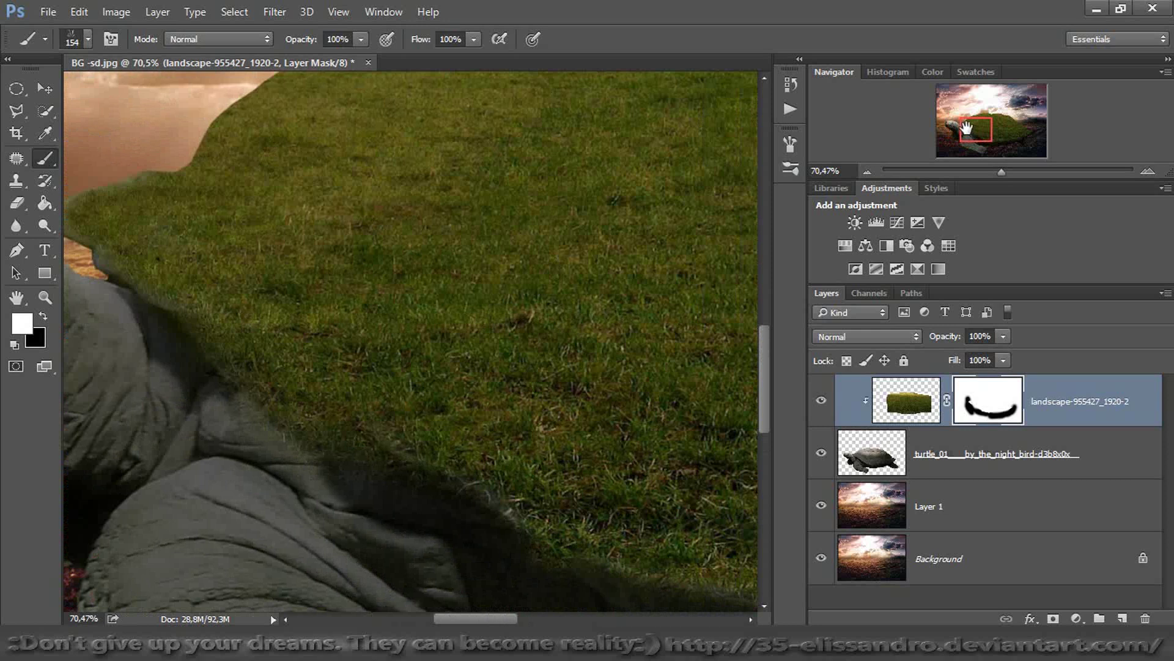
right_click(1075, 409)
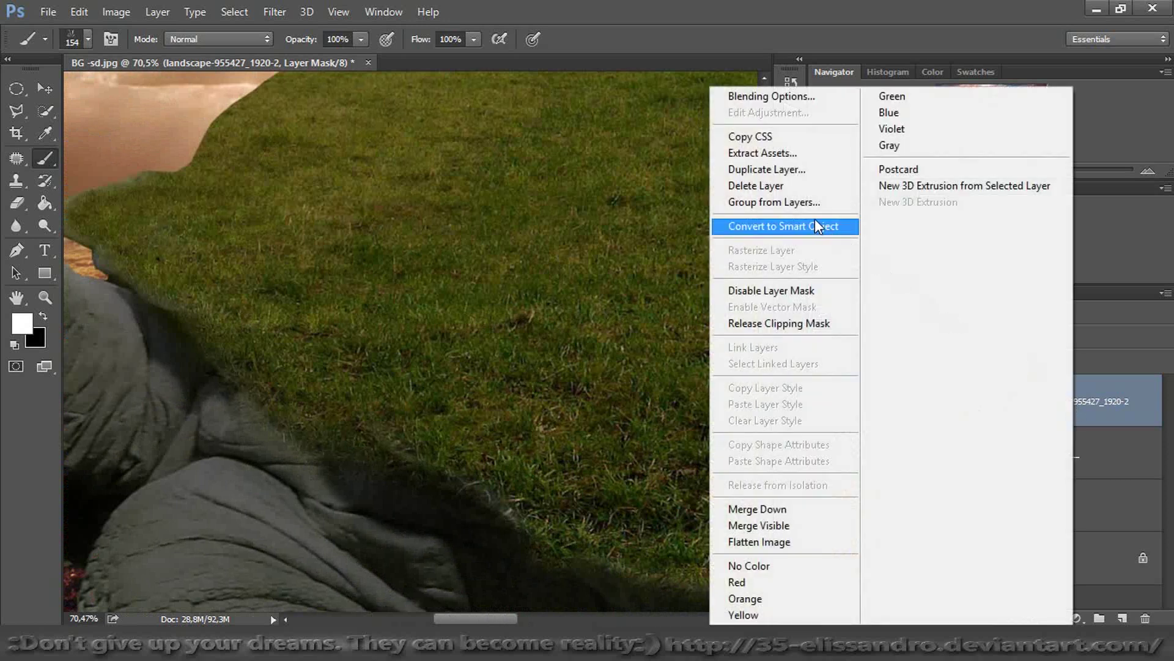
left_click(818, 225)
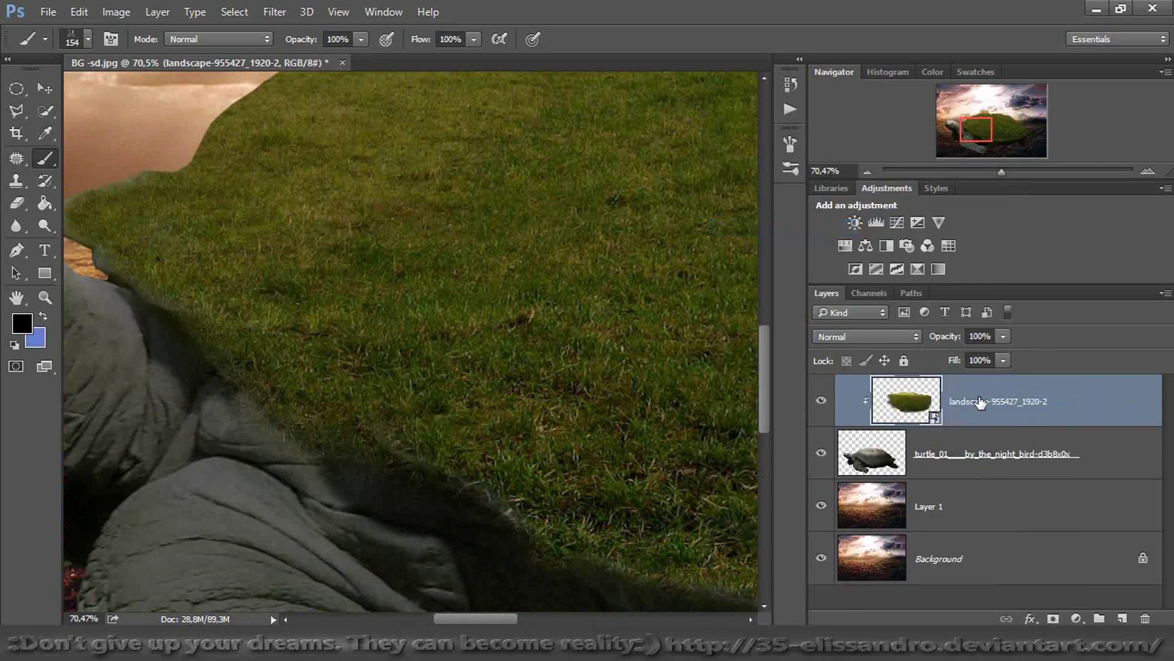
key("ctrl+j")
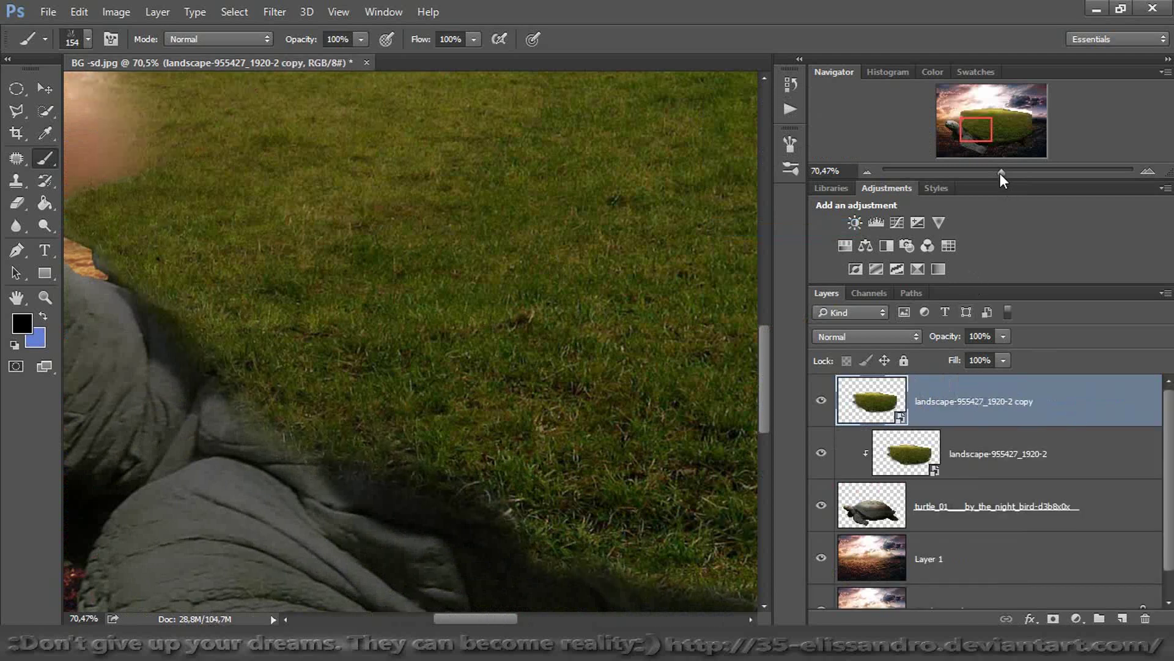
Move the duplicated grass layer slightly downward over the turtle's shell
left_click_drag(1001, 175, 986, 178)
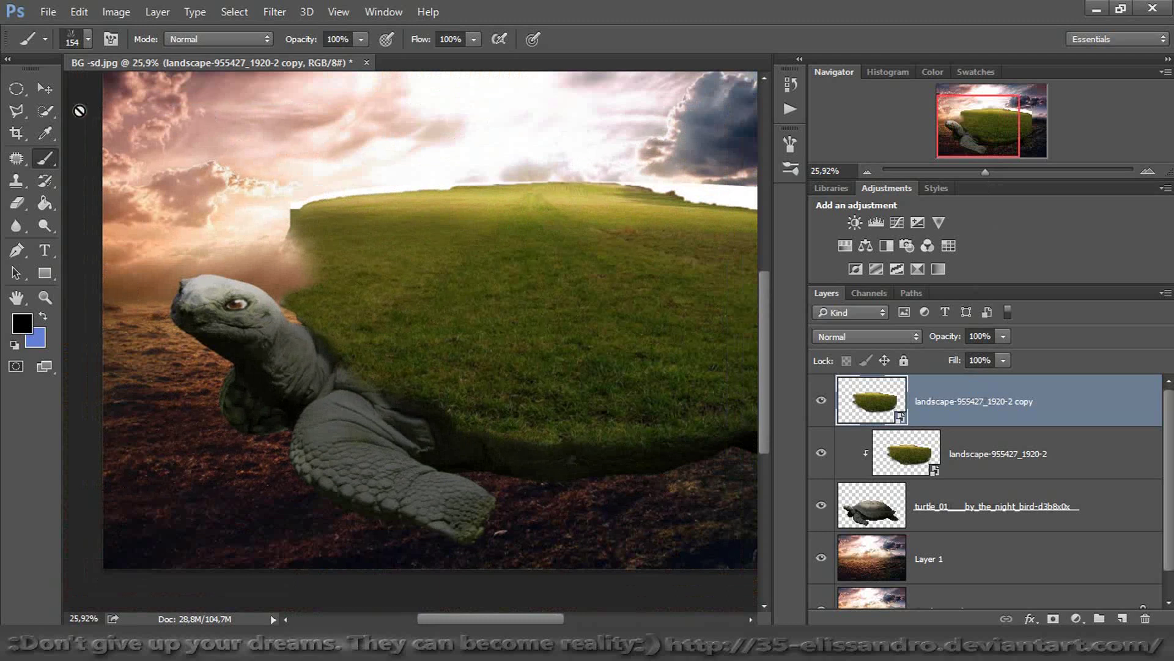
left_click_drag(971, 122, 1001, 121)
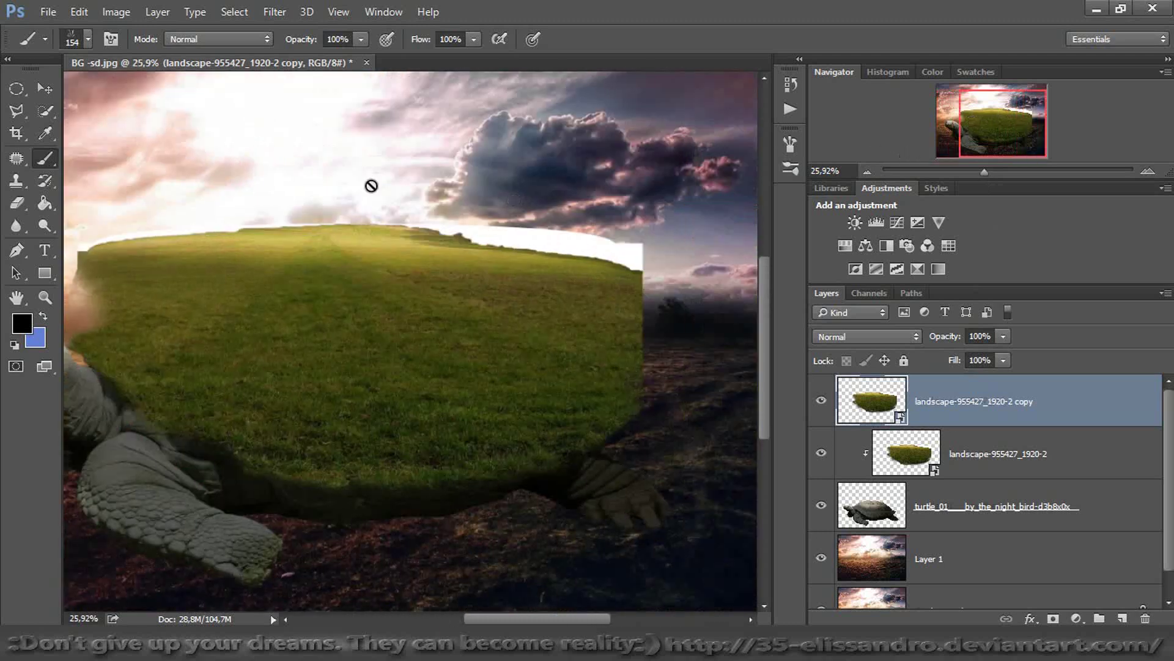
key("v")
left_click_drag(340, 354, 338, 358)
Add a layer mask to the grass copy and fill it with black using the Paint Bucket
left_click(1053, 618)
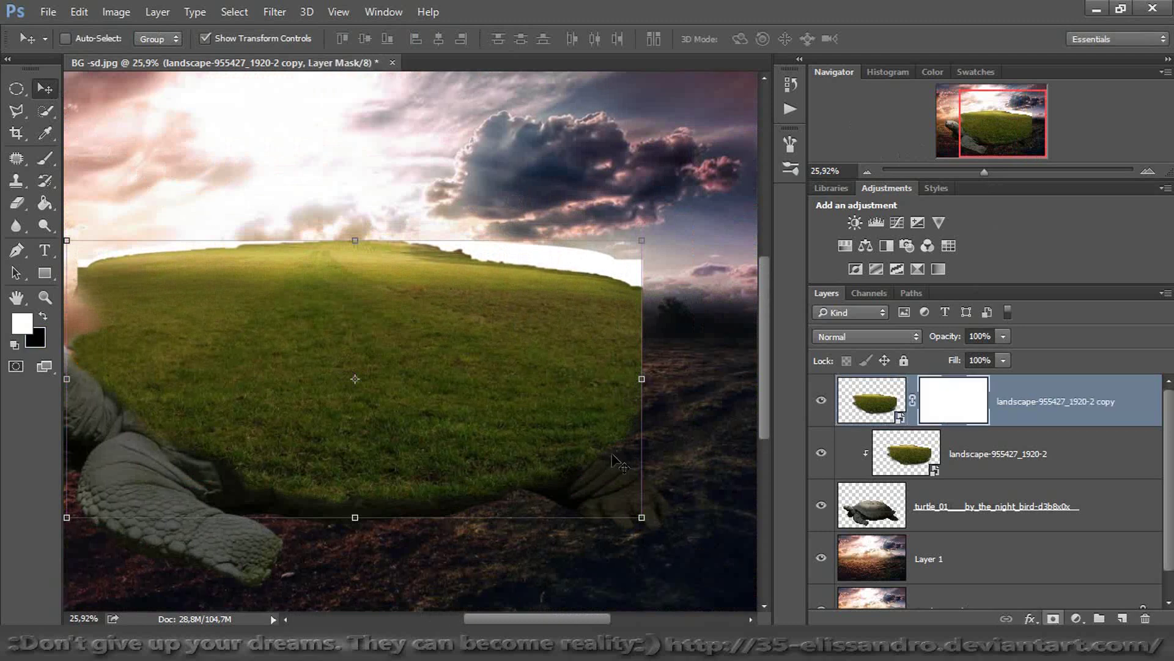
left_click(43, 315)
left_click(49, 203)
left_click(237, 302)
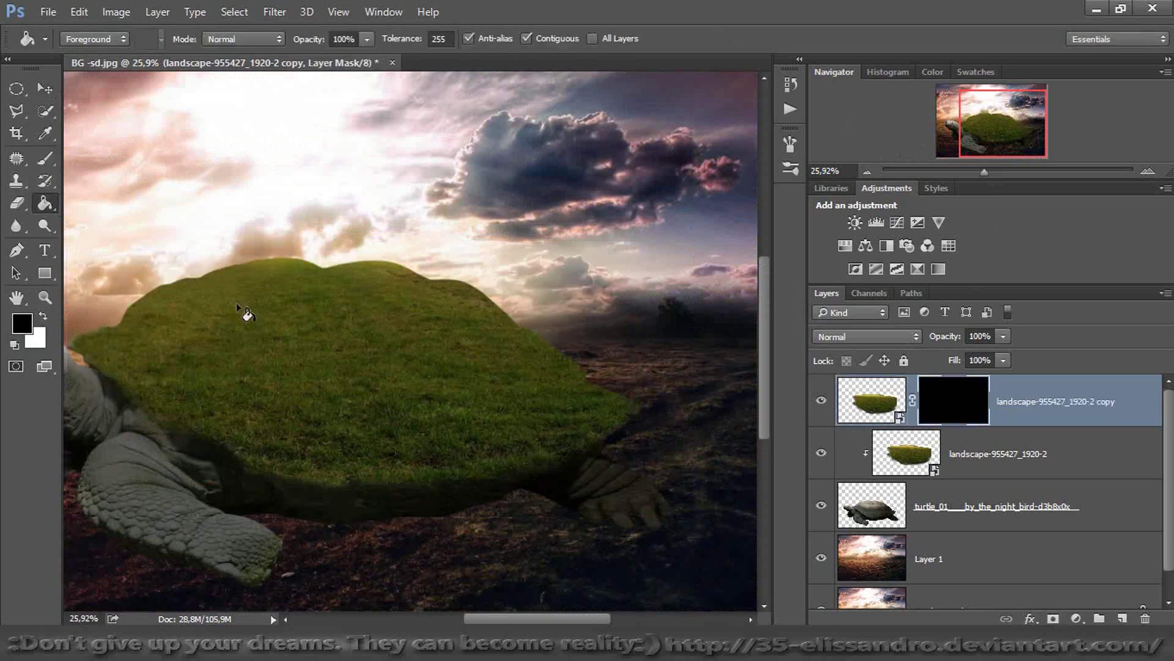
Rotate the grass-blade brush tip and paint white on the copy's mask at 31 to 52 px along the shell's front edge by the neck
left_click_drag(975, 171, 1013, 172)
left_click_drag(1003, 121, 966, 124)
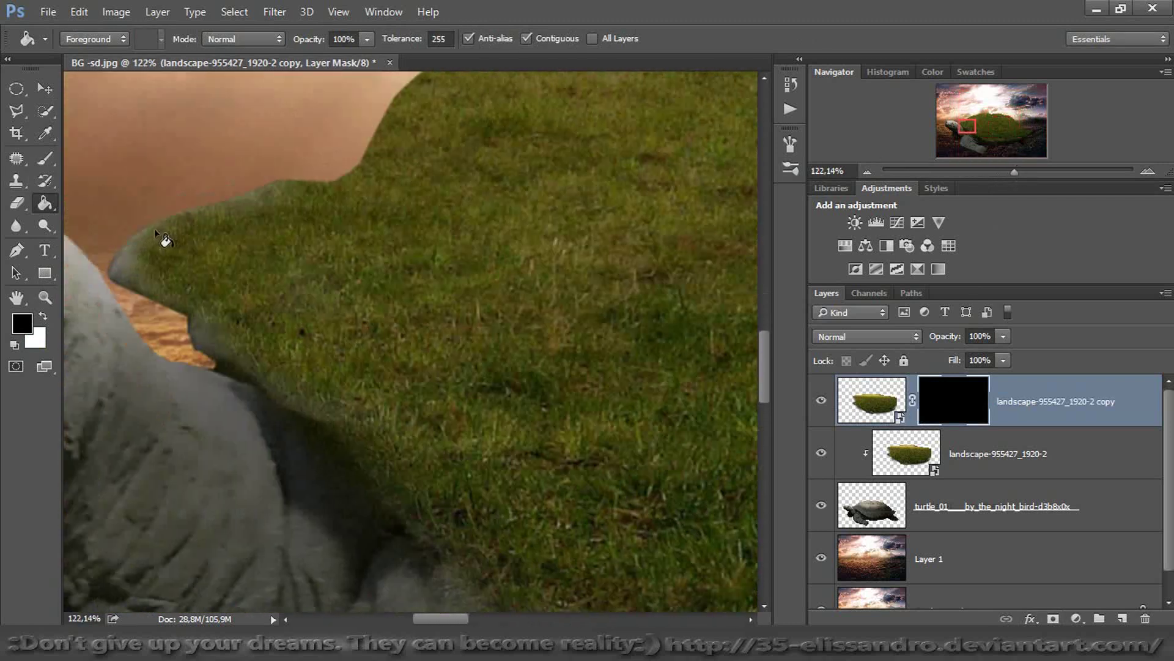
left_click(43, 316)
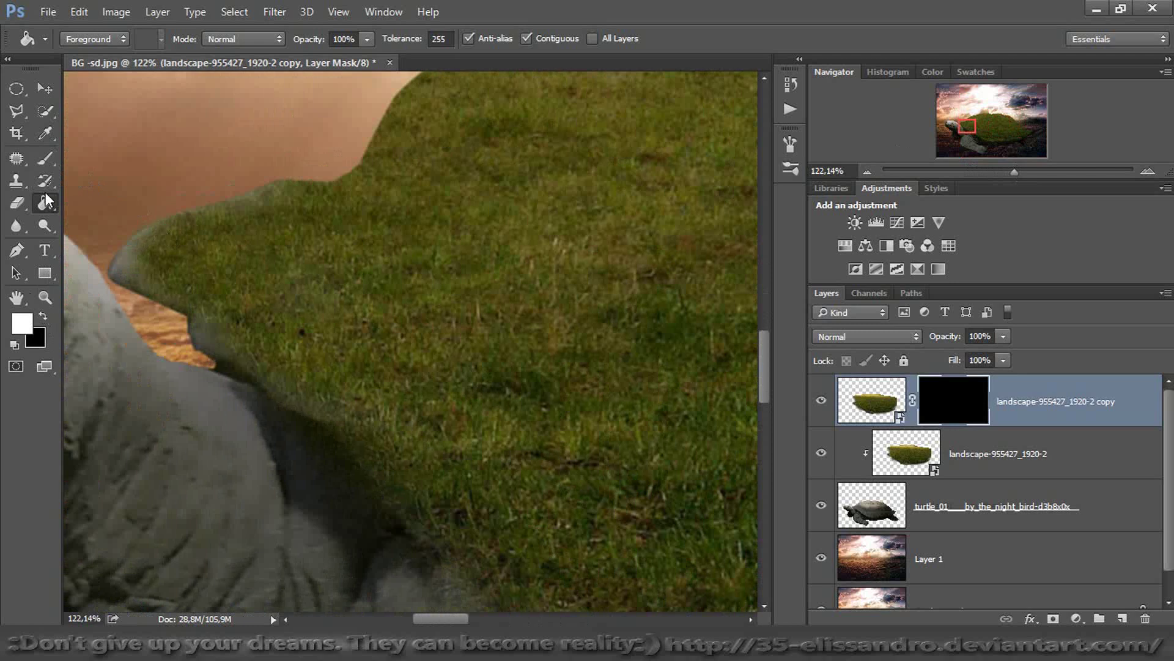
left_click(44, 160)
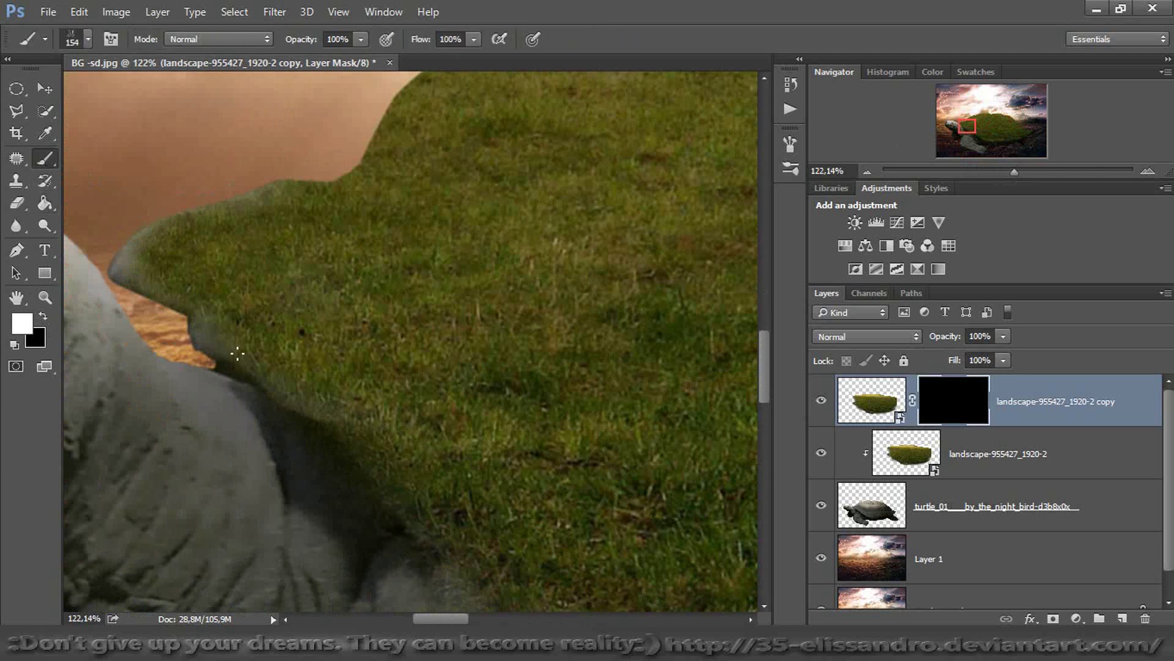
left_click_drag(245, 356, 263, 372)
key("ctrl+z")
right_click(264, 367)
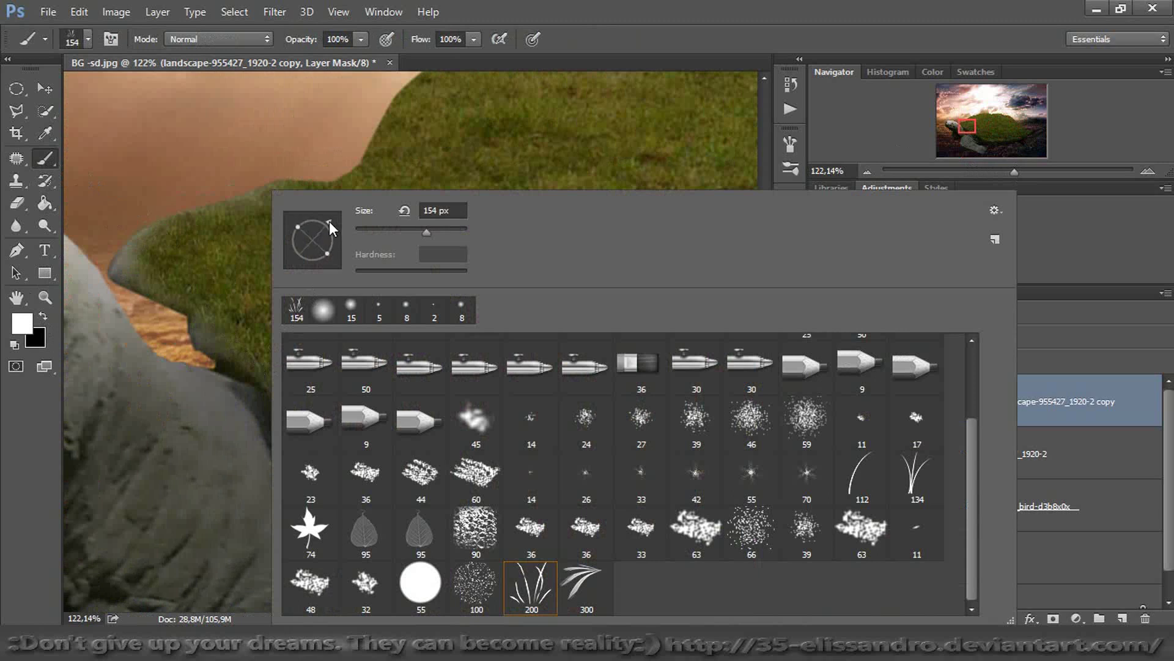
left_click_drag(324, 221, 301, 218)
left_click(142, 284)
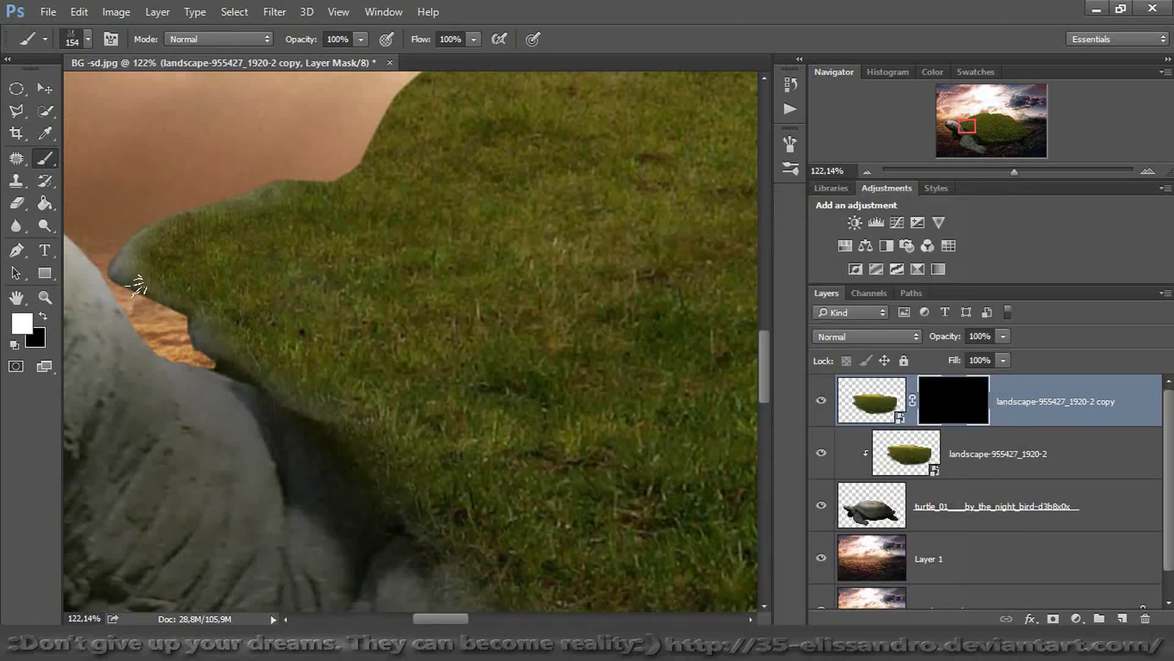
left_click_drag(171, 295, 121, 295)
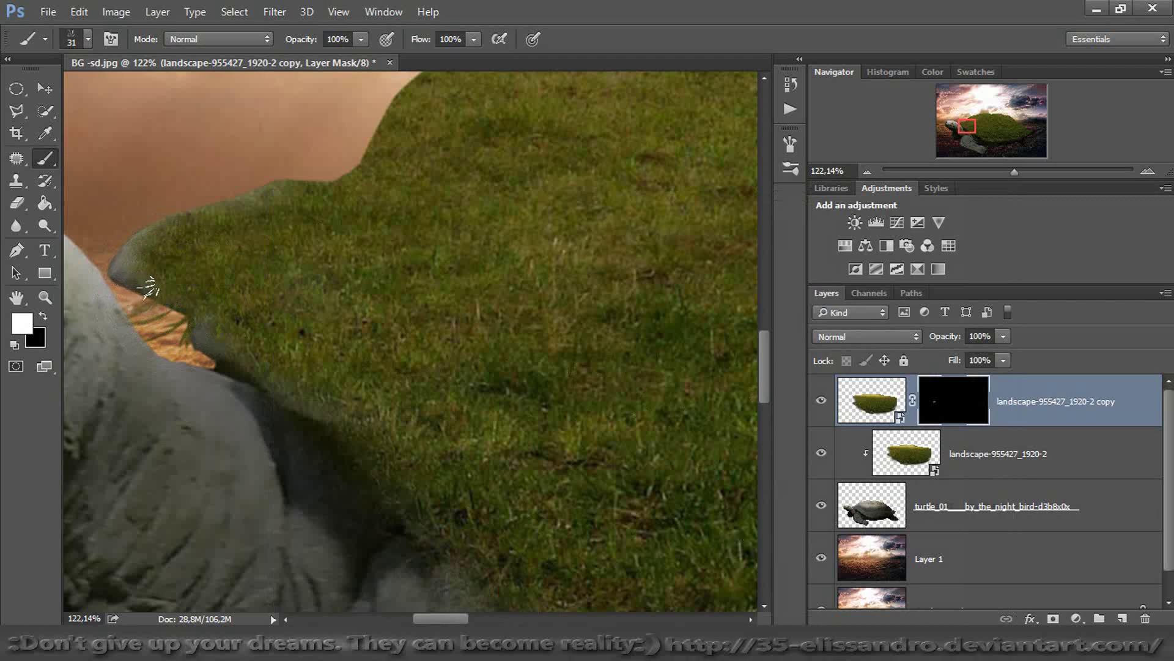
left_click_drag(228, 361, 241, 354)
left_click(304, 396)
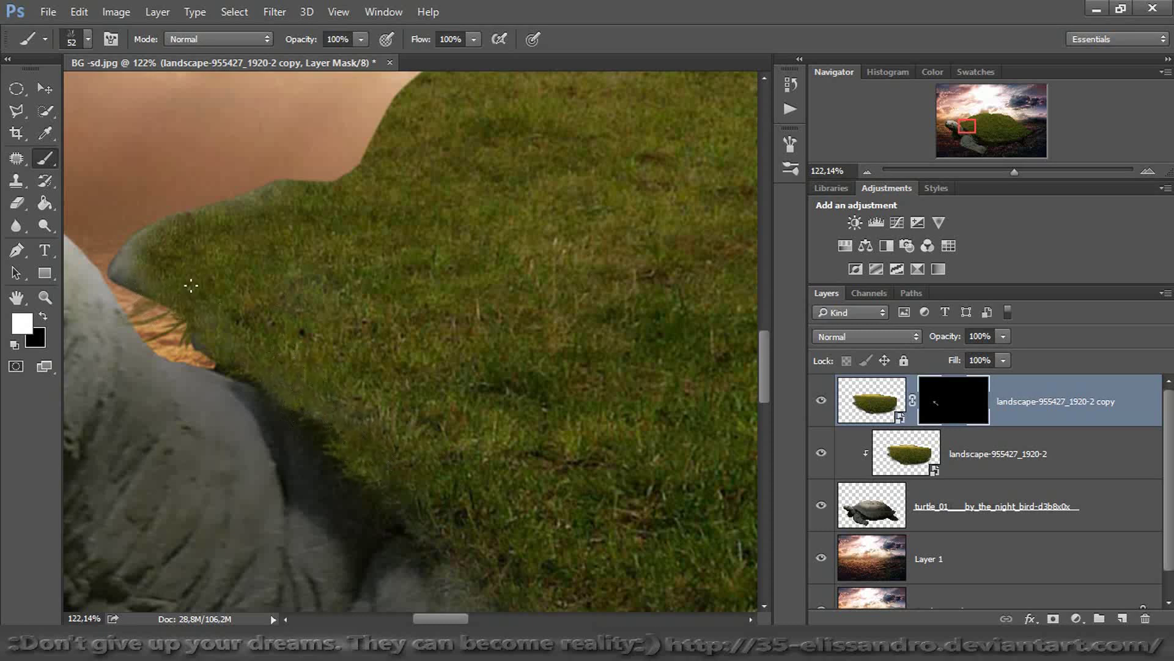
Paint white grass blades on the copy's mask with the 52 px brush along the shell edge above the front leg
left_click_drag(981, 124, 973, 132)
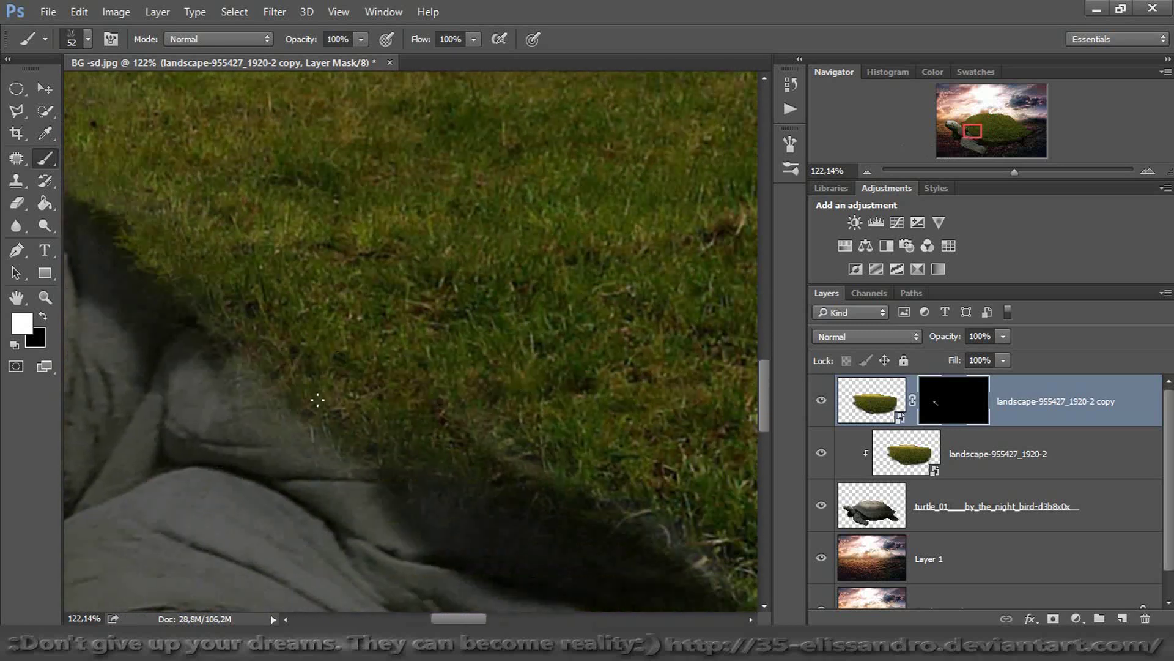
mouse_move(287, 359)
left_mouse_down()
mouse_move(194, 311)
mouse_move(241, 341)
left_mouse_up()
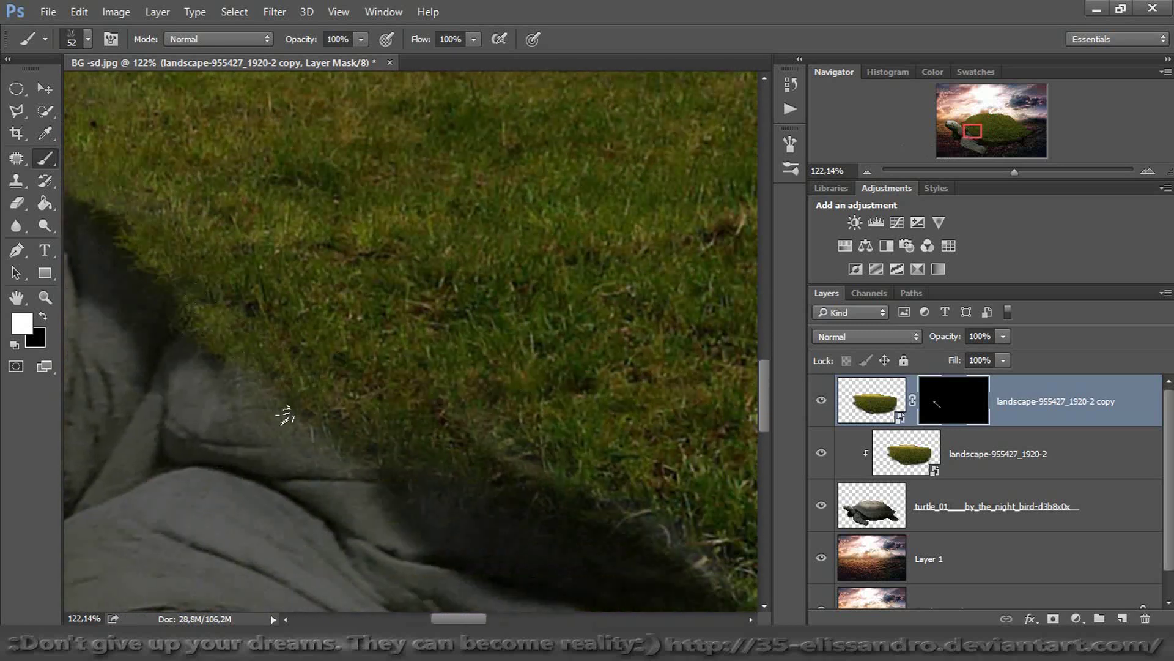
mouse_move(405, 446)
left_mouse_down()
mouse_move(456, 446)
mouse_move(575, 487)
mouse_move(693, 558)
left_mouse_up()
left_click_drag(974, 118, 979, 123)
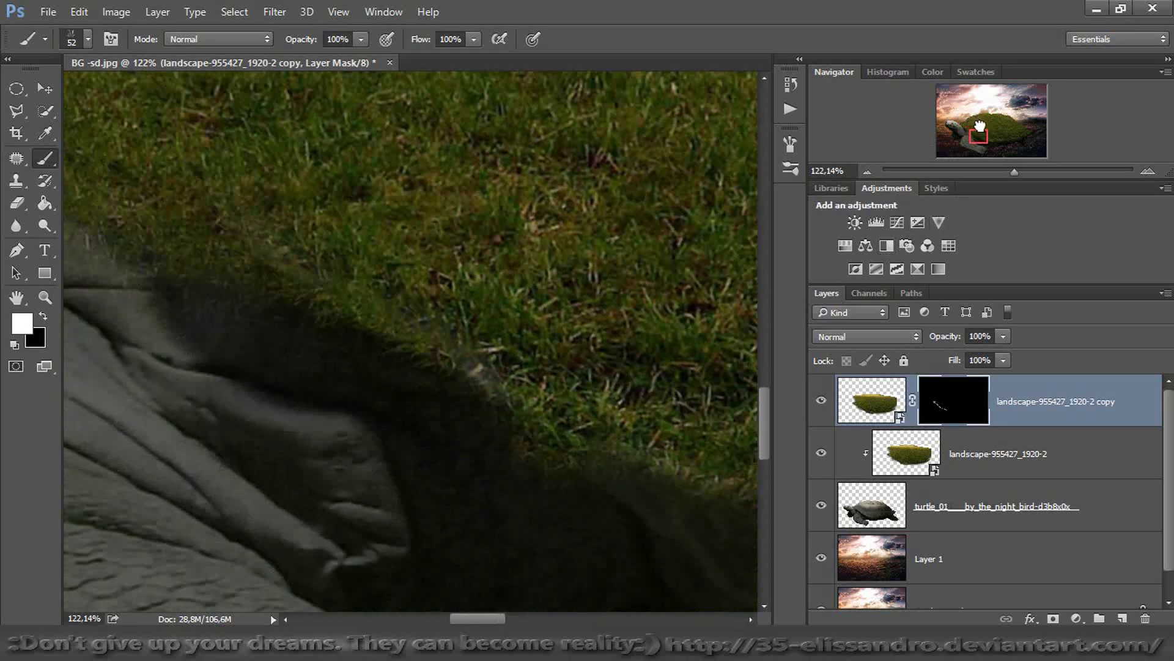
left_click_drag(468, 373, 603, 441)
Adjust the 52 px grass brush's angle and paint white blades on the mask along the shell's lower edge toward the hind leg
right_click(603, 439)
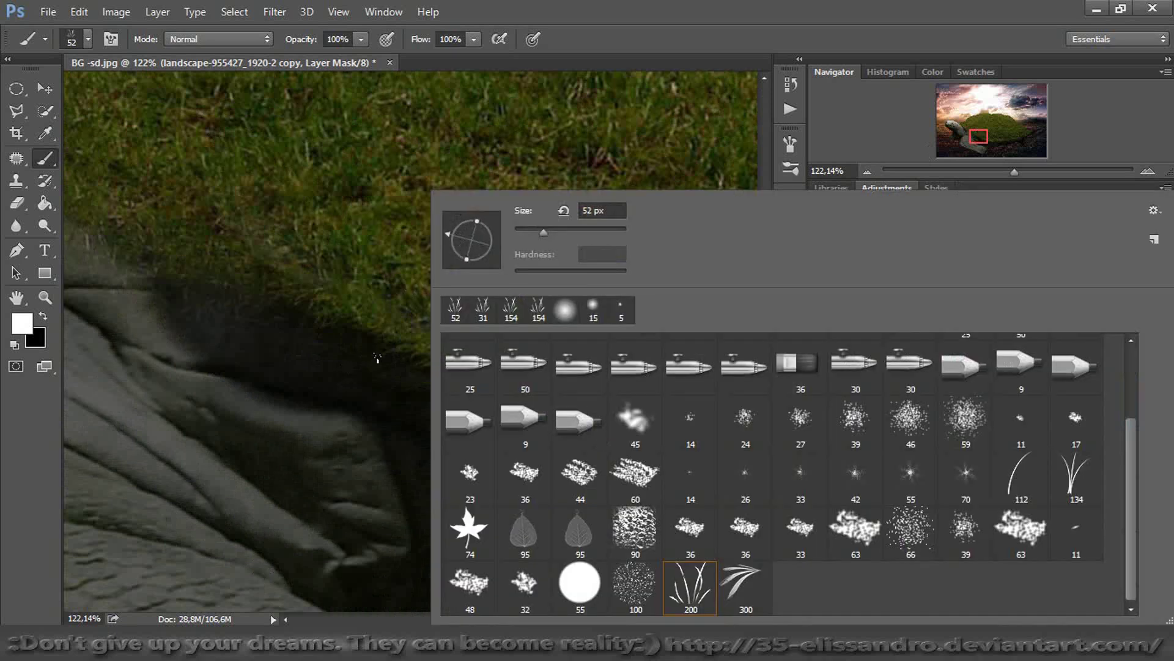
left_click(386, 325)
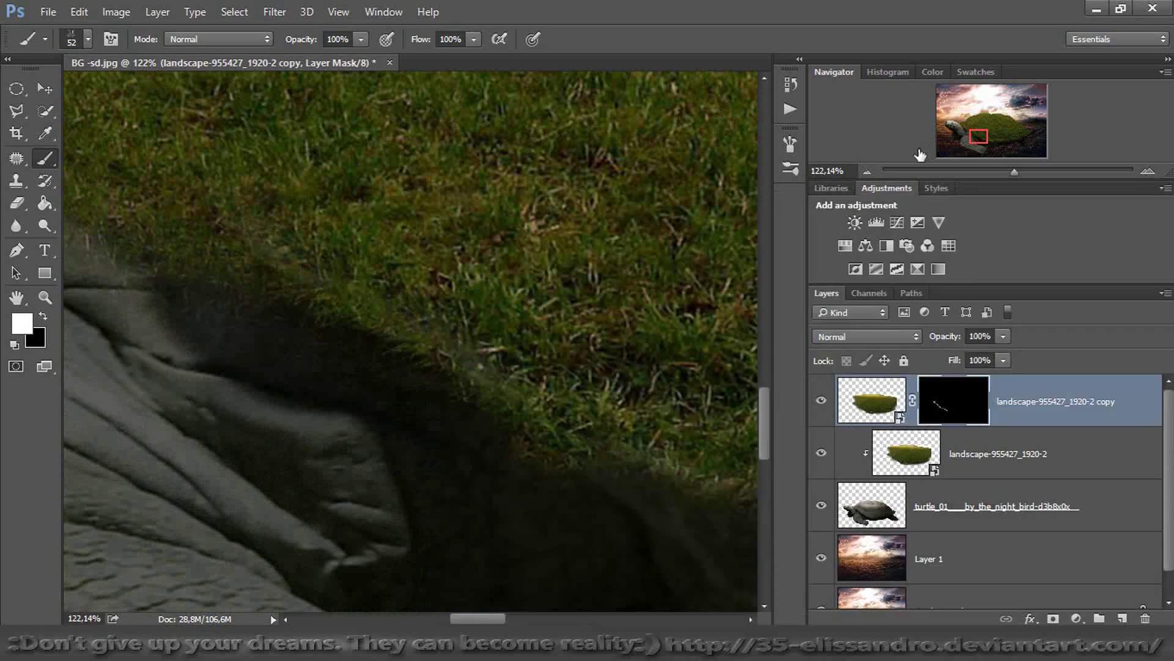
left_click_drag(983, 135, 993, 137)
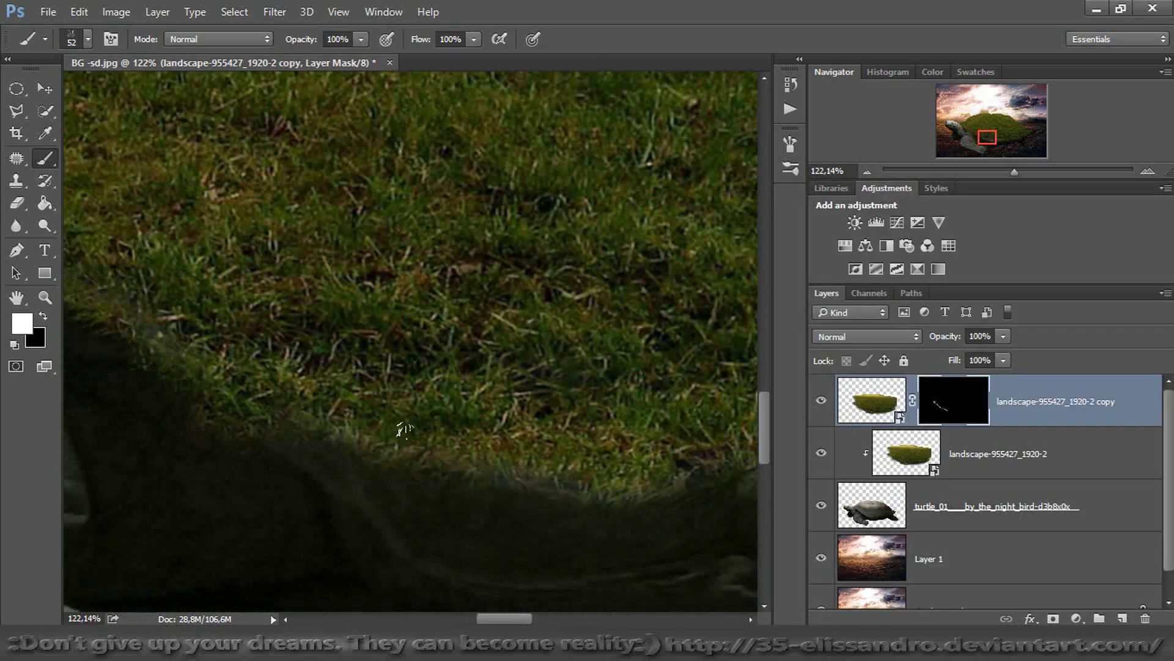
mouse_move(313, 432)
left_mouse_down()
mouse_move(496, 482)
mouse_move(572, 474)
mouse_move(517, 471)
mouse_move(546, 493)
left_mouse_up()
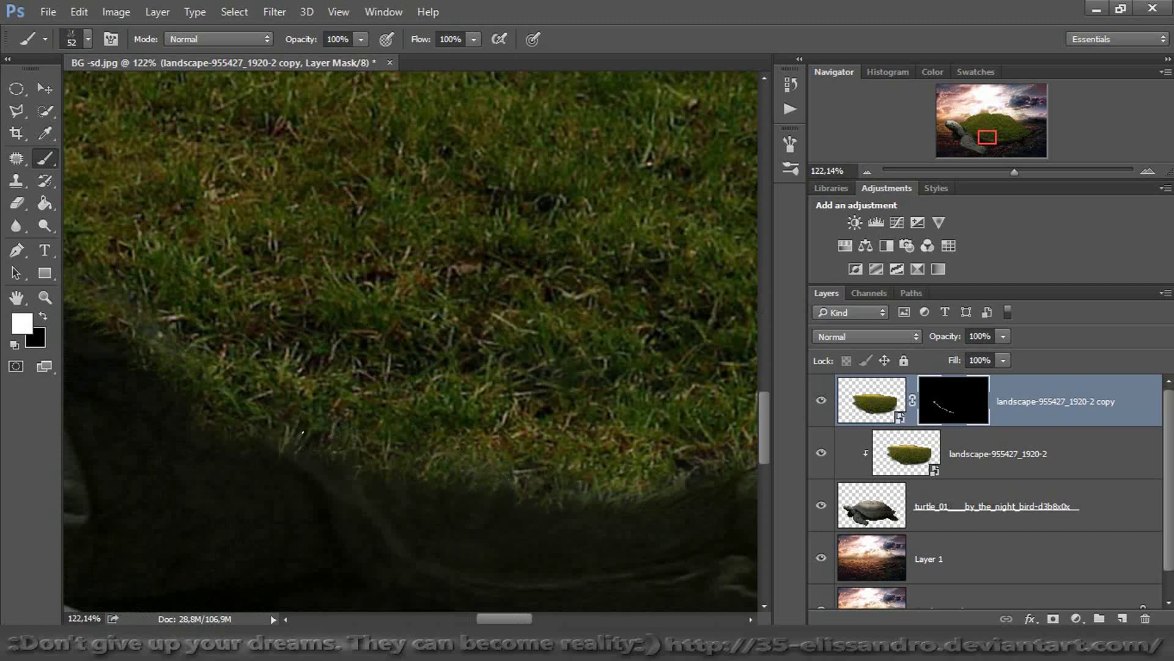
left_click_drag(991, 138, 998, 140)
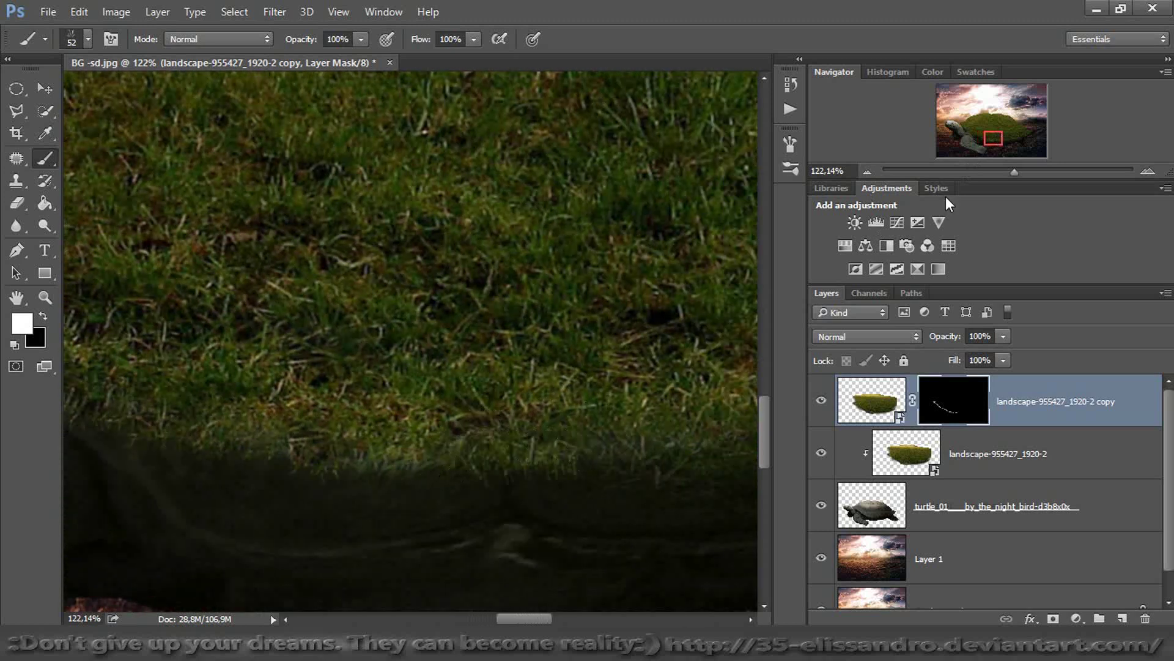
left_click_drag(997, 135, 1010, 138)
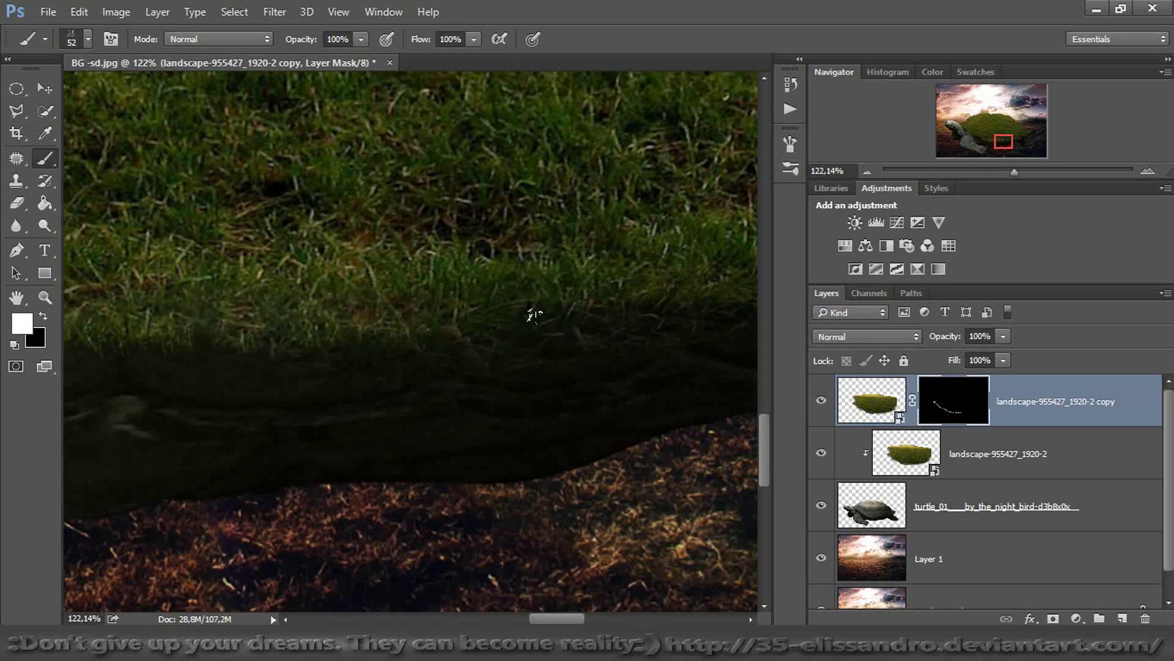
left_click_drag(1003, 142, 1016, 140)
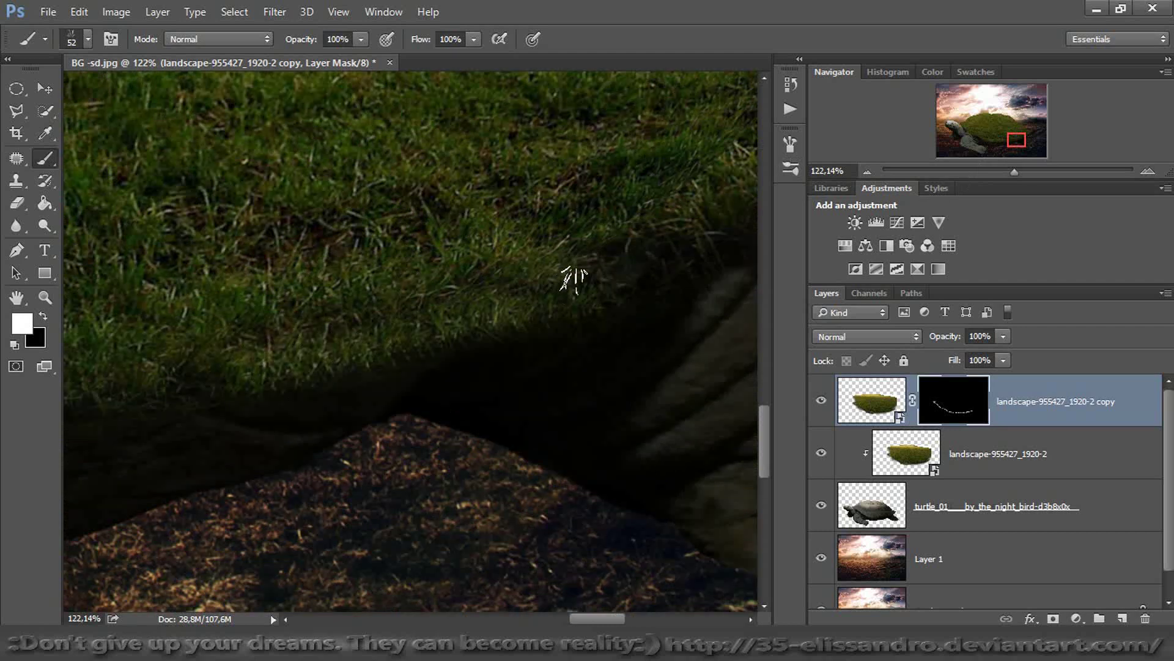
Rotate the grass brush tip again and paint white blades on the mask along the shell's rear edge above the hind leg
left_click_drag(1015, 142, 1027, 135)
right_click(436, 313)
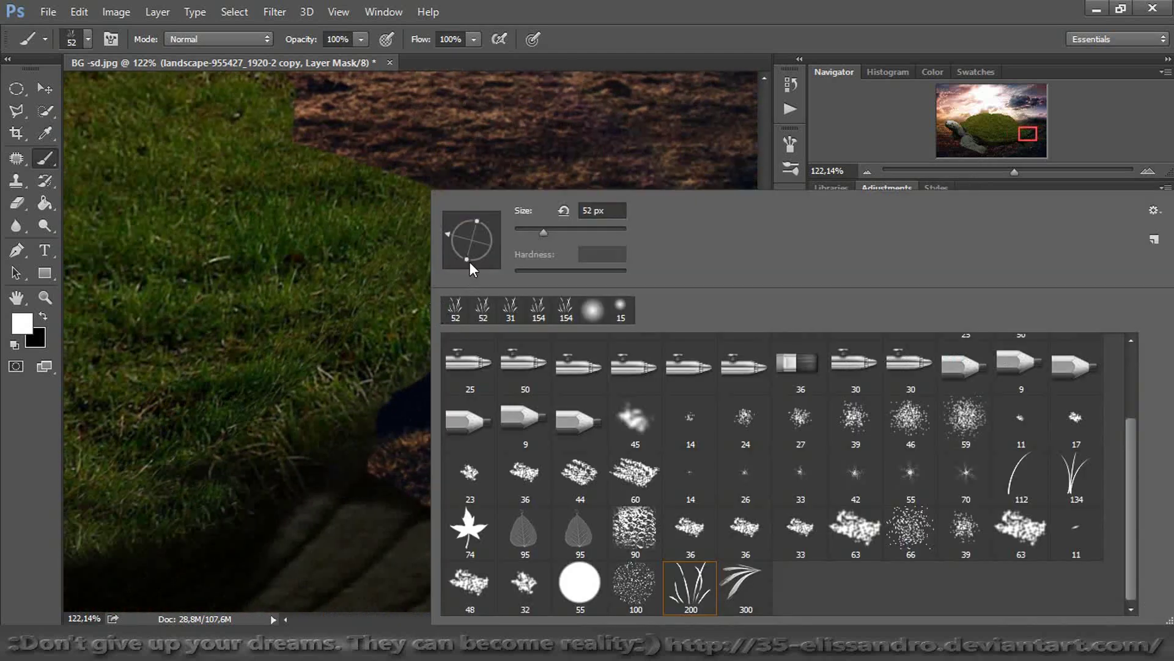
left_click(309, 414)
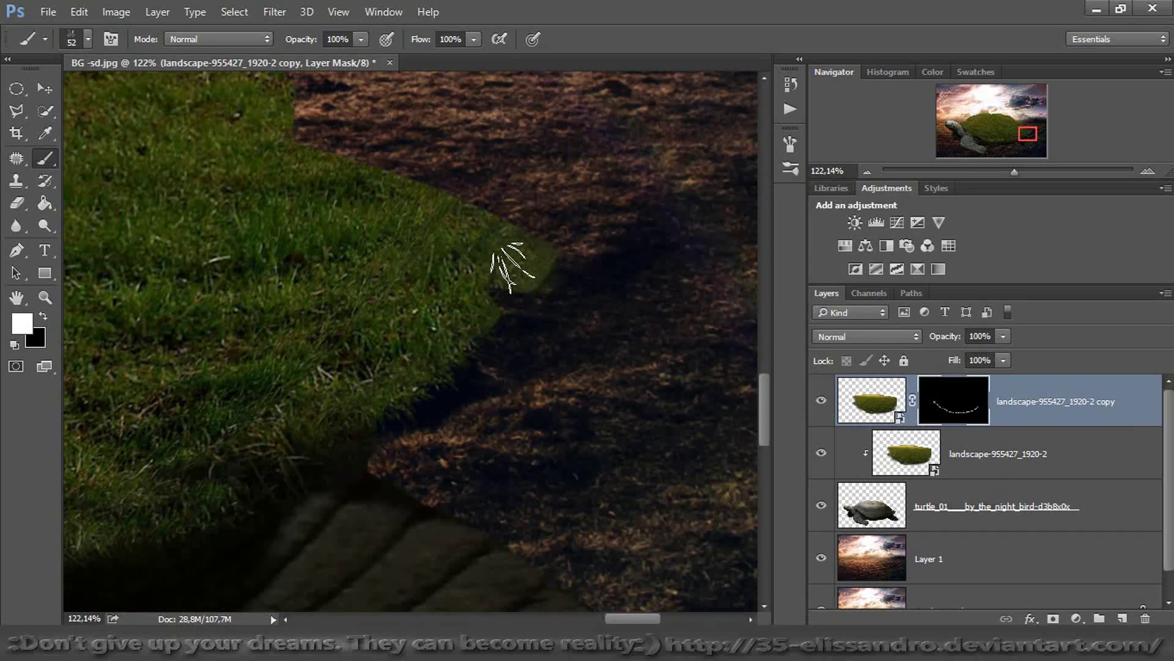
left_click_drag(1028, 134, 1024, 132)
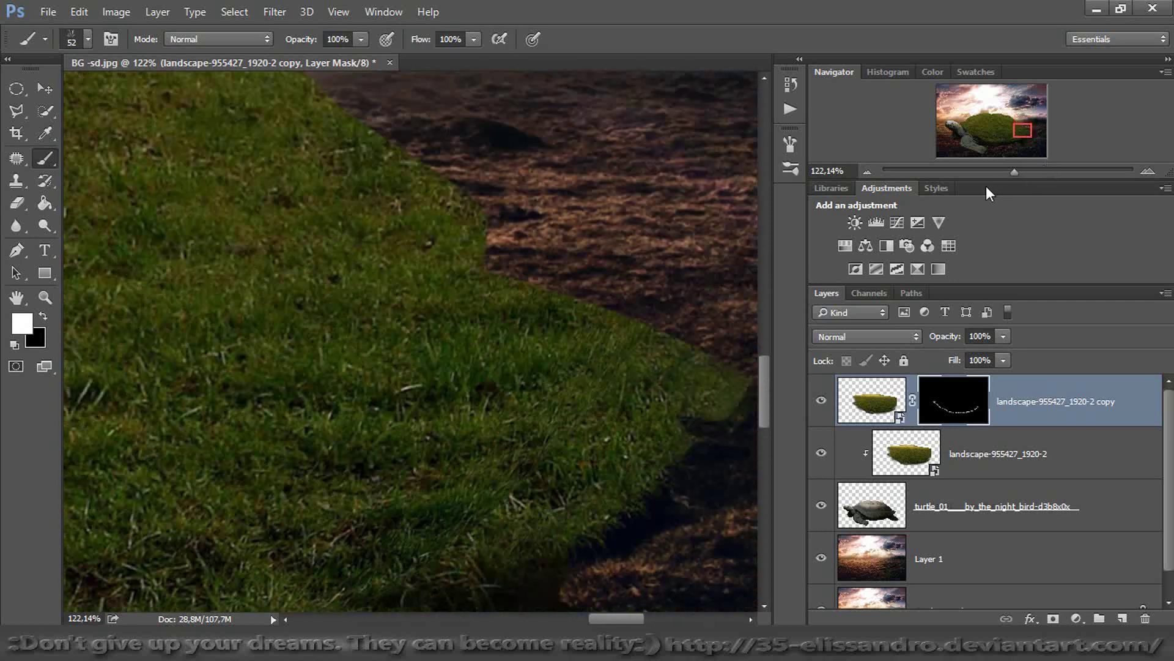
left_click_drag(1009, 172, 982, 171)
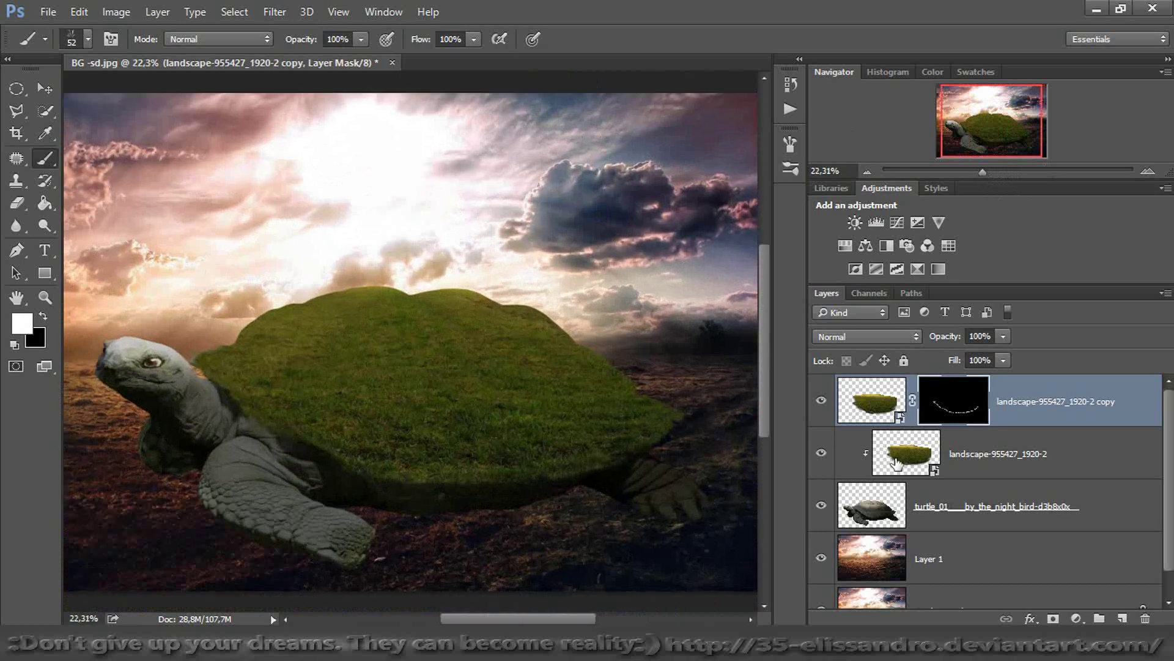
Create a new layer above the clipped grass layer and turn it into a clipping mask
left_click(897, 462)
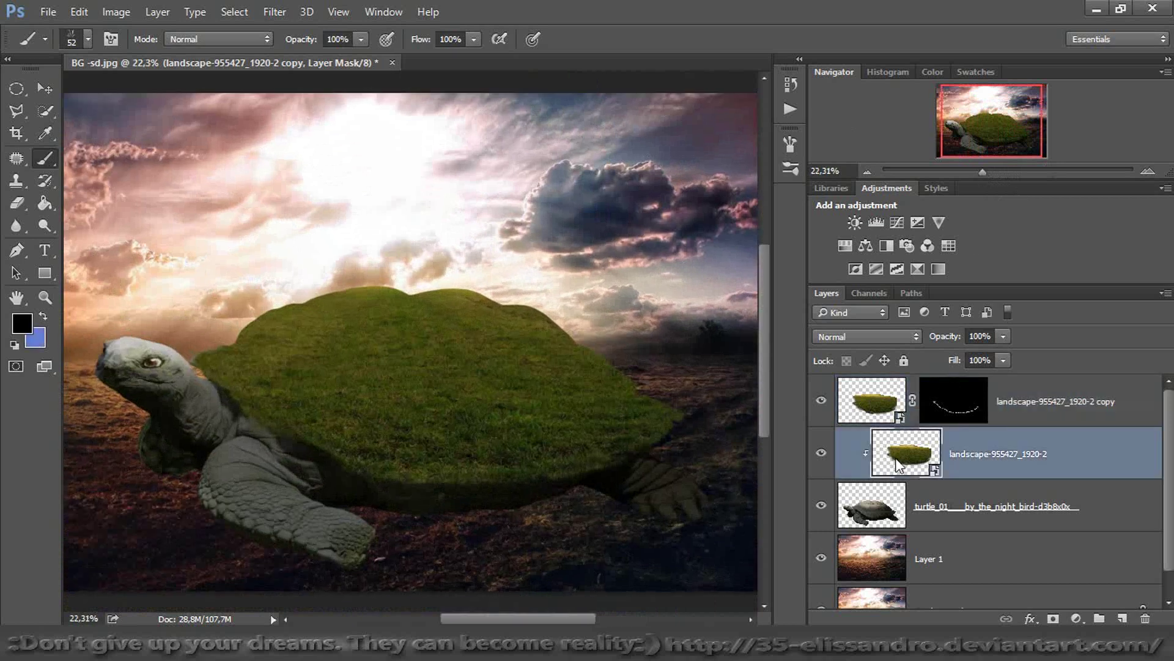
left_click(1122, 618)
right_click(1011, 474)
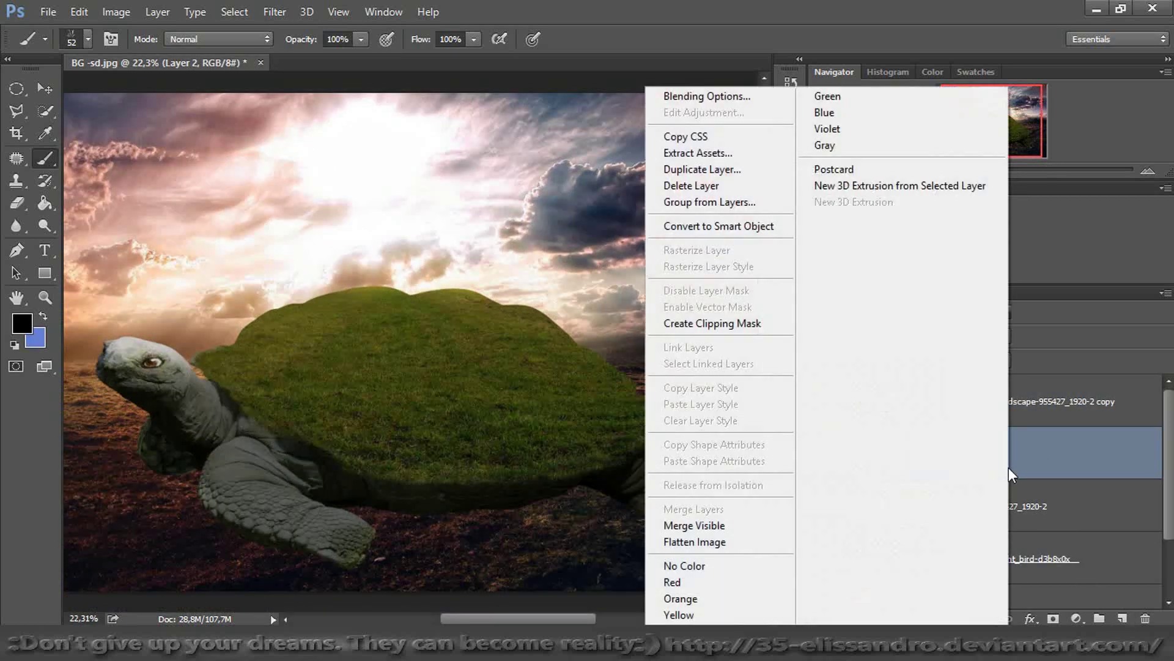
left_click(745, 321)
Shade the shell's rear slope in black on the new clipped layer with a 285 px soft round brush, and set its fill to 57%
right_click(305, 191)
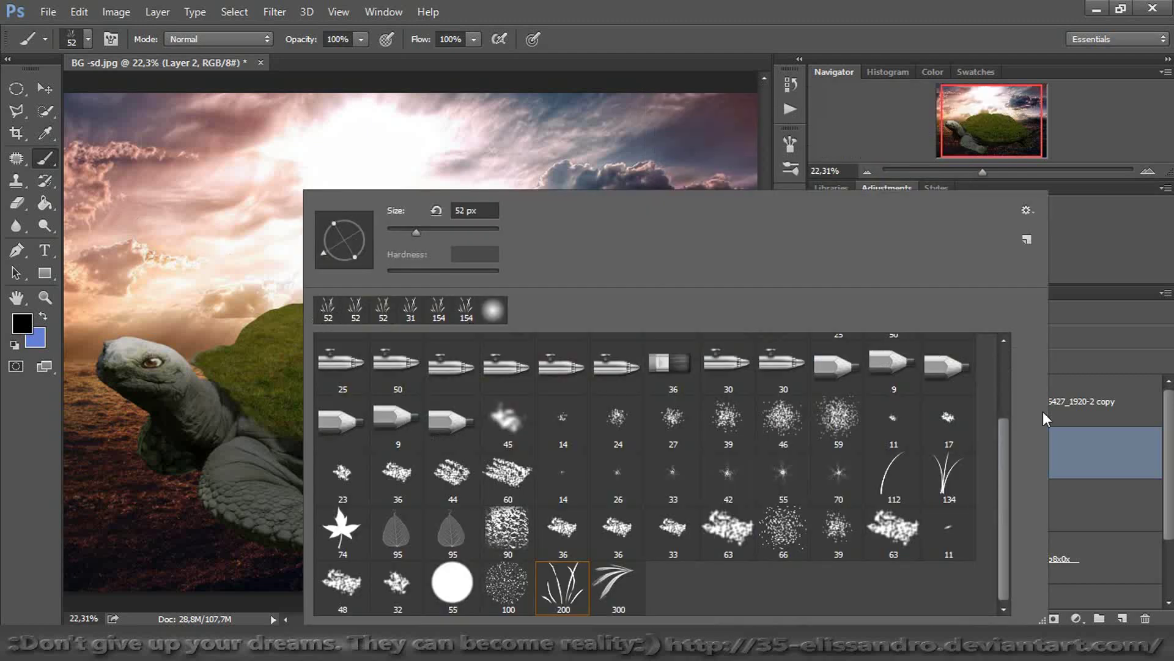
left_click_drag(1004, 470, 999, 372)
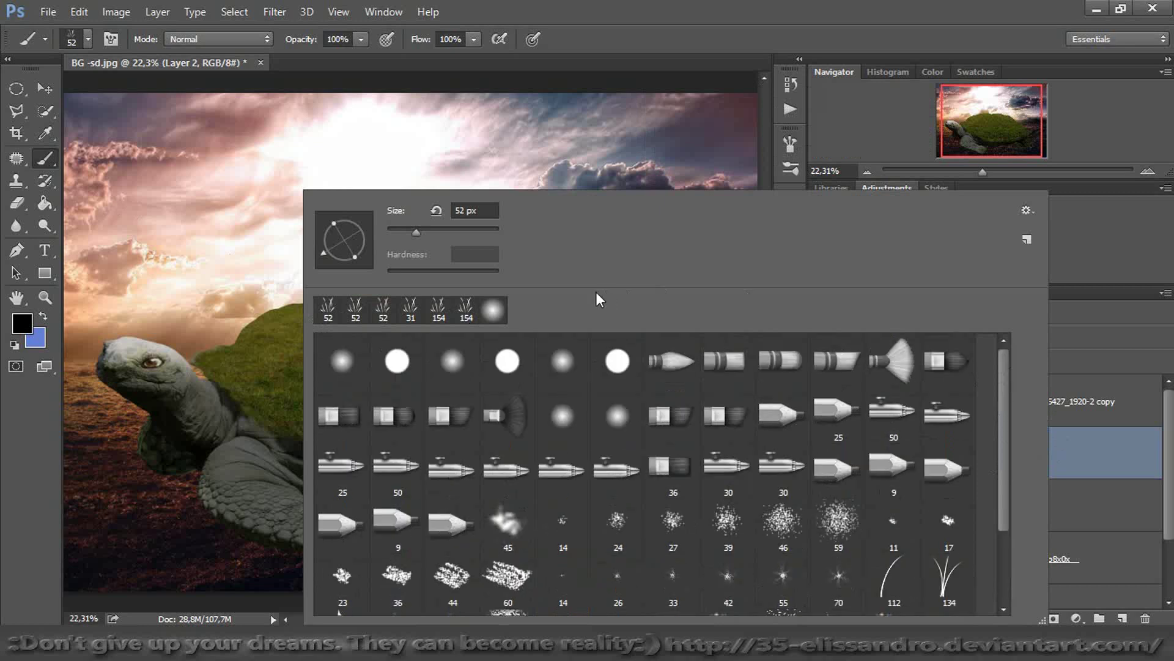
left_click(350, 359)
left_click_drag(262, 326, 284, 325)
left_click_drag(979, 172, 999, 171)
left_click_drag(975, 115, 1018, 126)
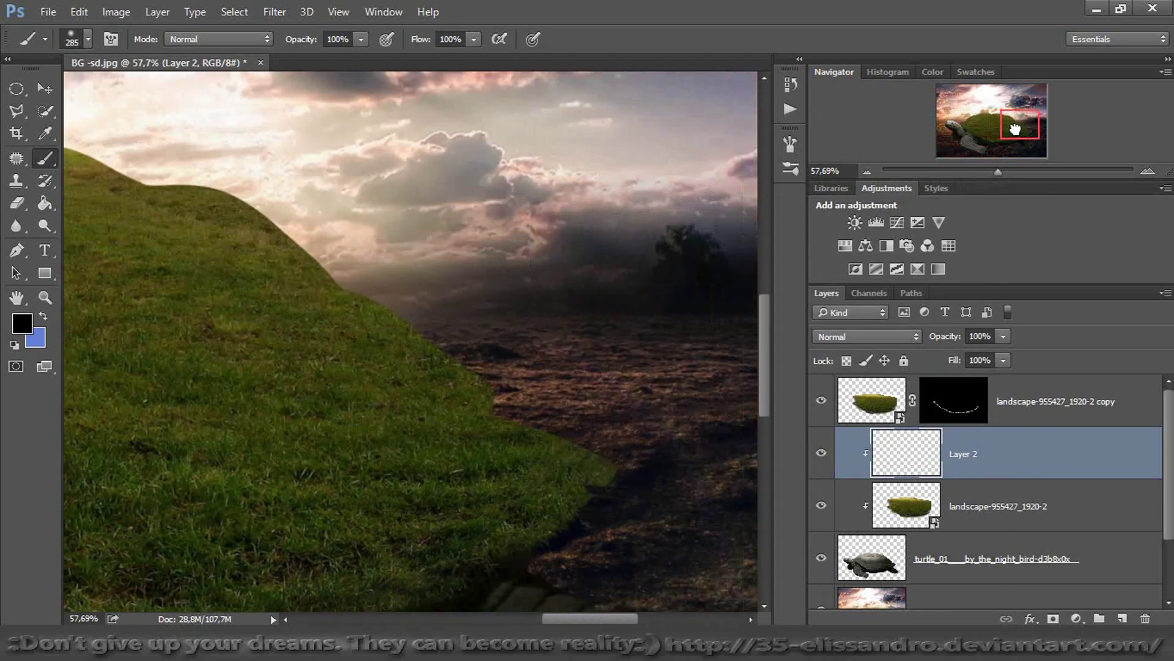
mouse_move(608, 451)
left_mouse_down()
mouse_move(380, 294)
mouse_move(288, 178)
left_mouse_up()
left_click_drag(955, 362, 919, 362)
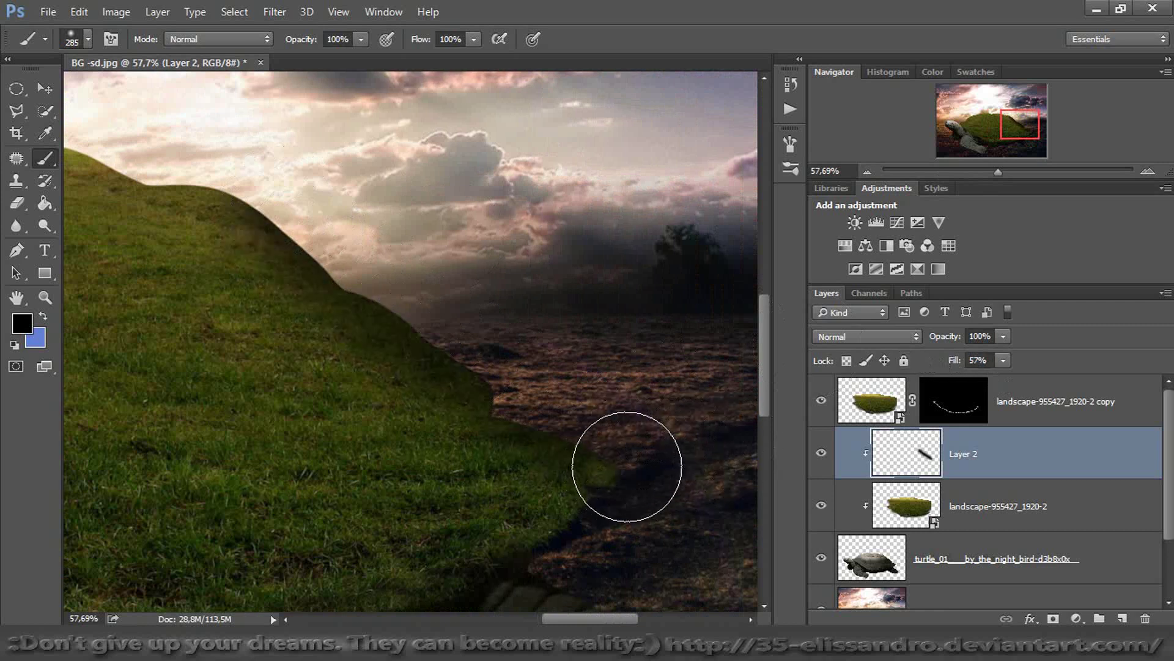
Rasterize the clipped grass layer landscape-955427_1920-2
left_click_drag(1004, 125, 962, 121)
left_click(888, 495)
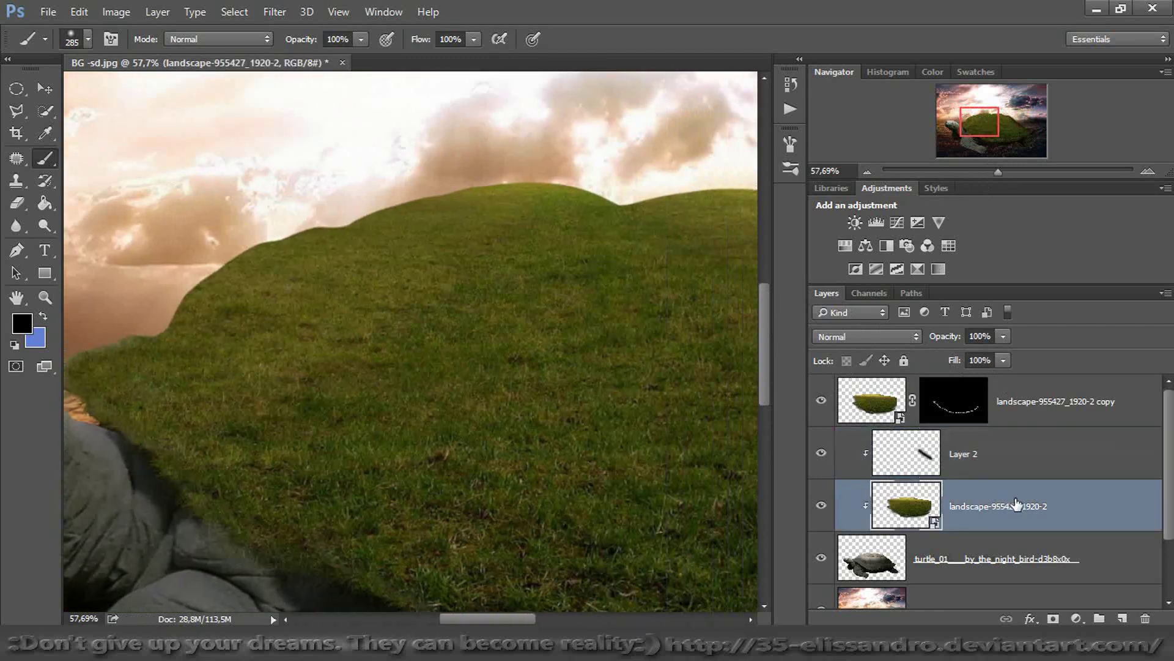
right_click(1076, 501)
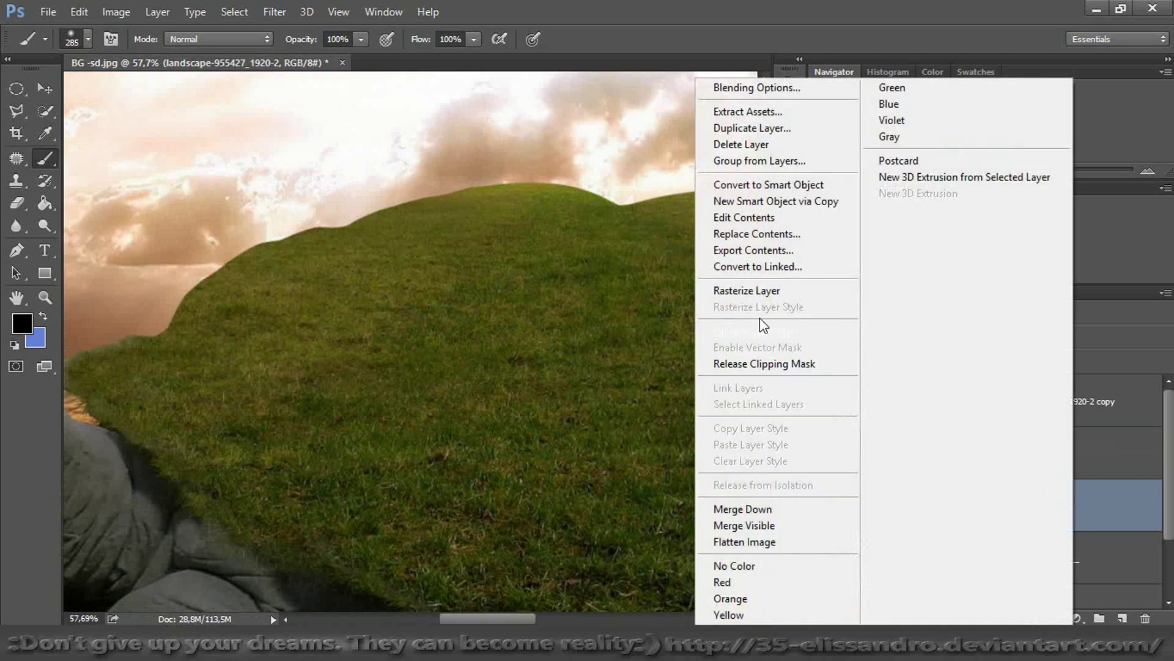
left_click(747, 291)
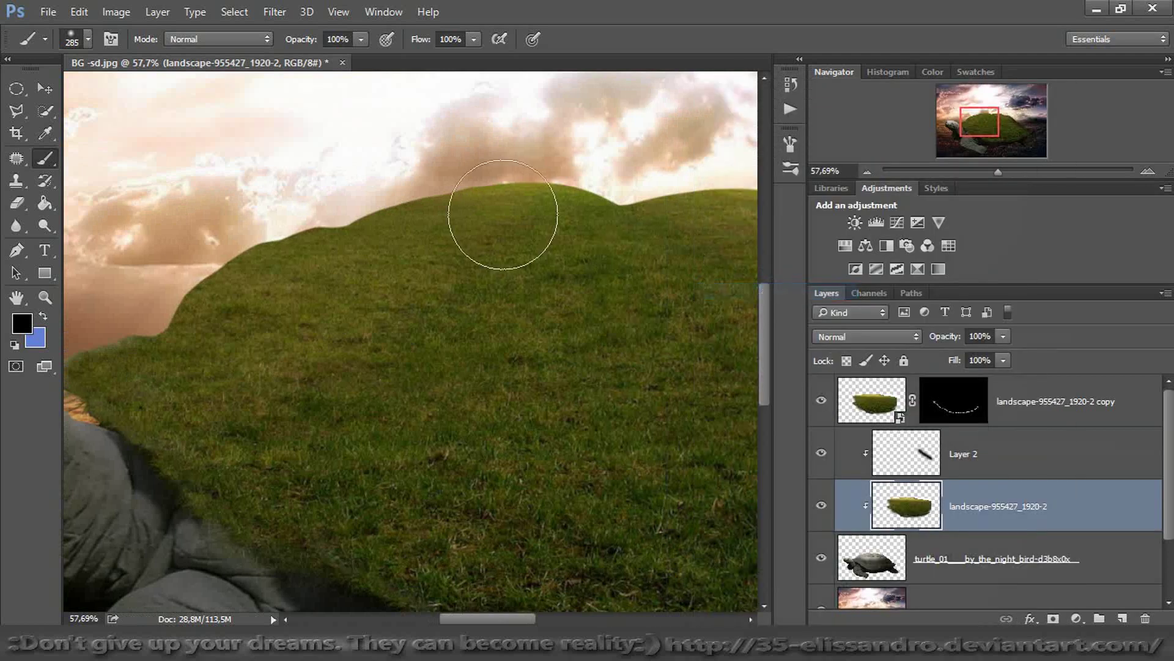
Soften the grass's upper outline from the neck to the shell's rear with the 83 px Blur tool at 50% strength
left_click(18, 227)
left_click_drag(129, 336, 140, 336)
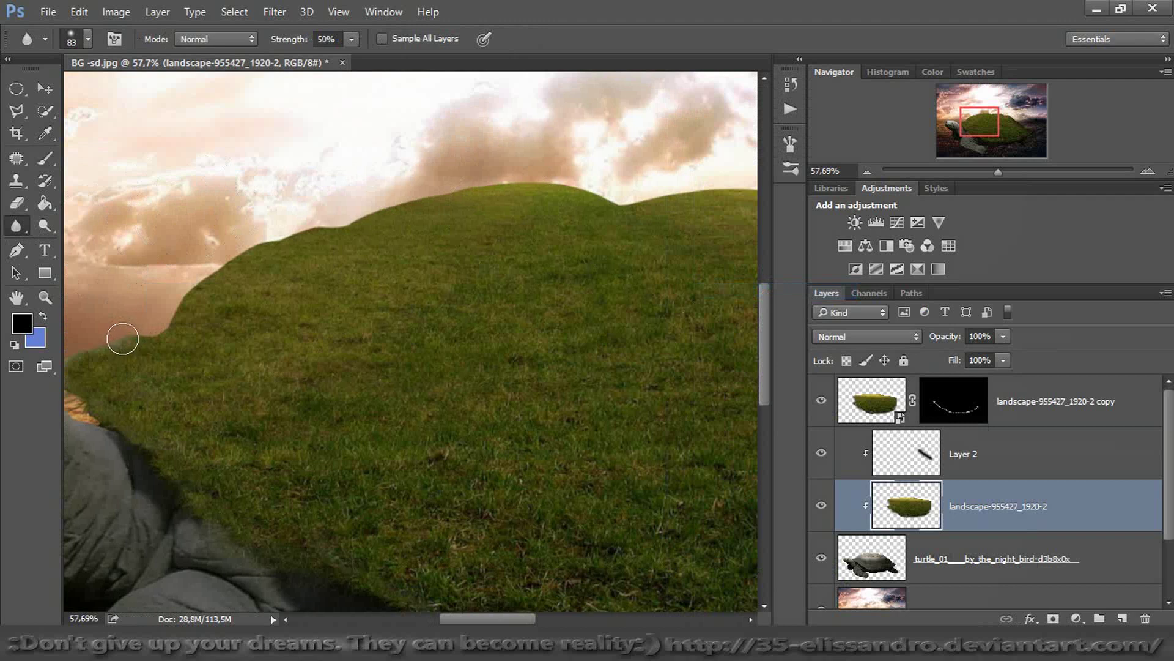
mouse_move(190, 290)
left_mouse_down()
mouse_move(252, 243)
mouse_move(224, 247)
mouse_move(228, 262)
mouse_move(427, 184)
mouse_move(554, 160)
mouse_move(475, 174)
mouse_move(550, 176)
mouse_move(469, 185)
mouse_move(593, 186)
left_mouse_up()
left_click_drag(986, 119, 1003, 120)
mouse_move(506, 191)
left_mouse_down()
mouse_move(358, 194)
mouse_move(534, 188)
mouse_move(543, 216)
mouse_move(619, 218)
mouse_move(705, 254)
left_mouse_up()
left_click_drag(986, 131, 1016, 128)
mouse_move(543, 341)
left_mouse_down()
mouse_move(510, 410)
mouse_move(422, 387)
mouse_move(395, 365)
mouse_move(401, 352)
mouse_move(191, 200)
mouse_move(105, 122)
left_mouse_up()
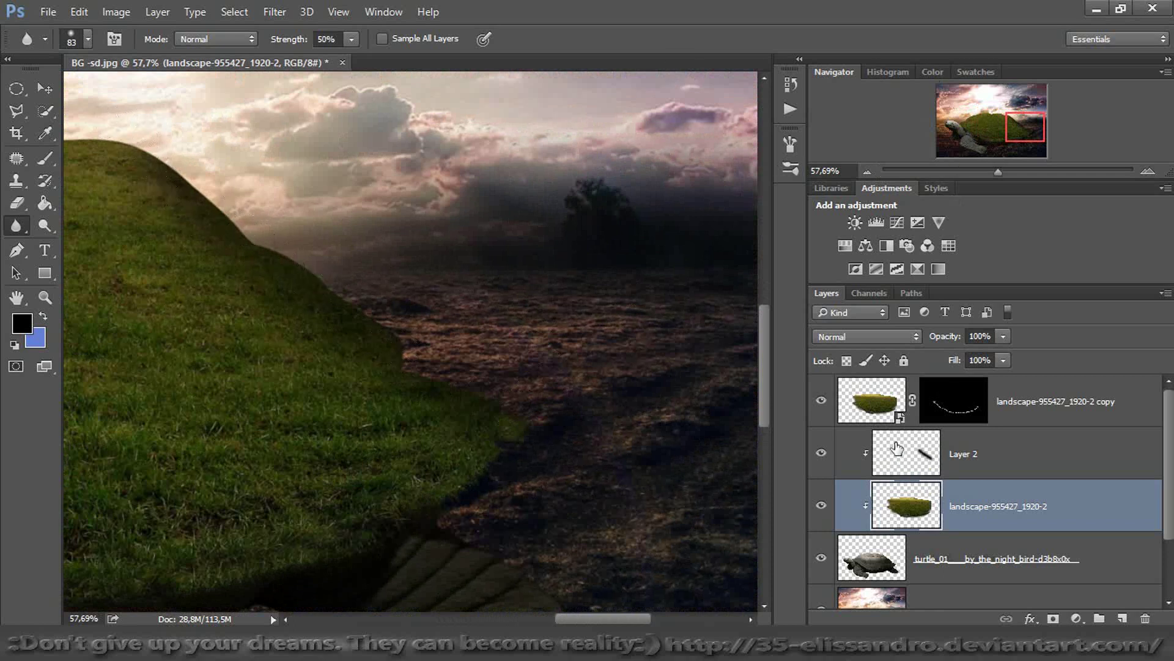
Set the opacity of the shading layer Layer 2 to 84% and compare the shell with and without the shading
left_click(897, 449)
left_click_drag(949, 340, 933, 339)
left_click(820, 454)
left_click(820, 455)
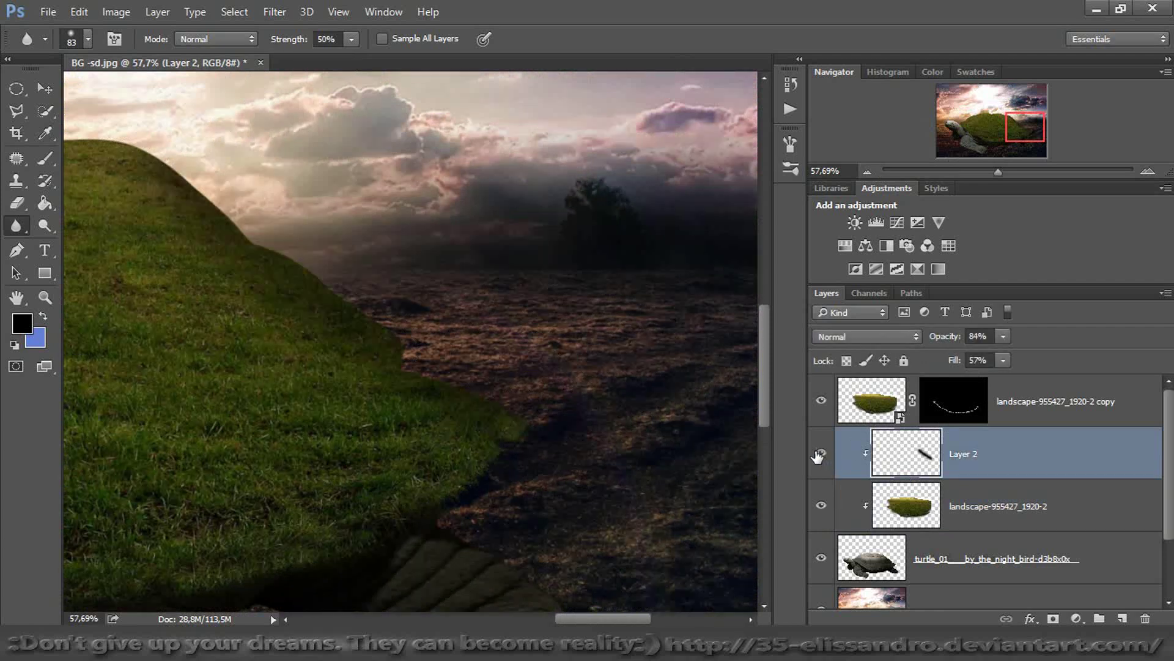
left_click_drag(997, 177, 982, 178)
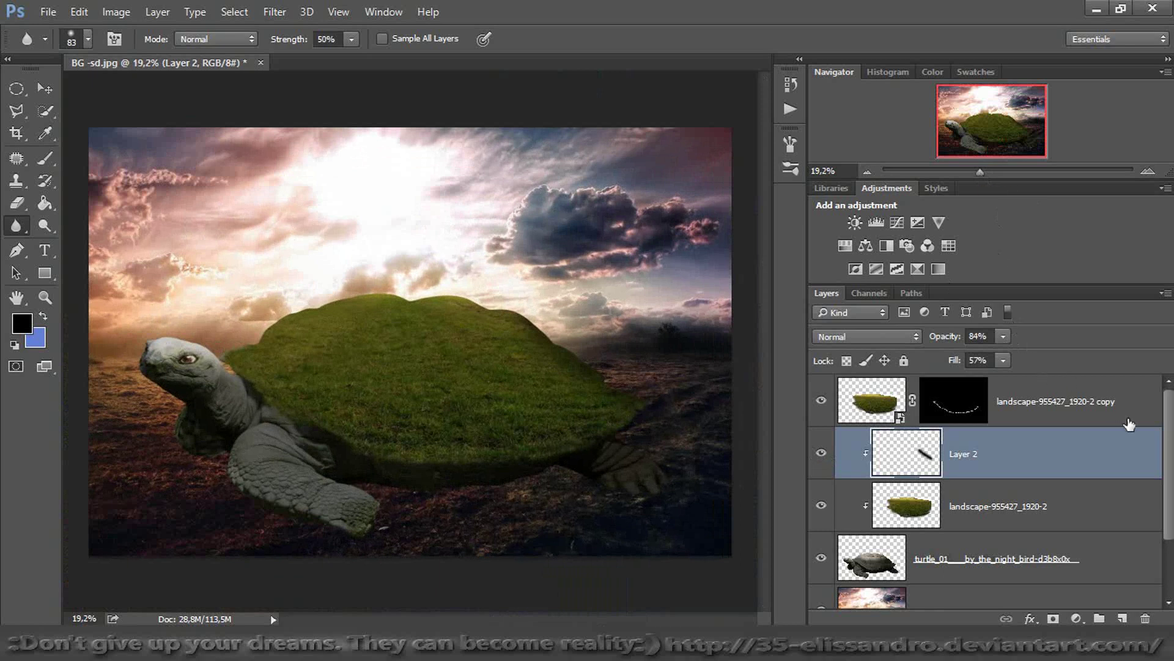
Compare the turtle's shell with and without the clipped grass layer
left_click(1109, 419)
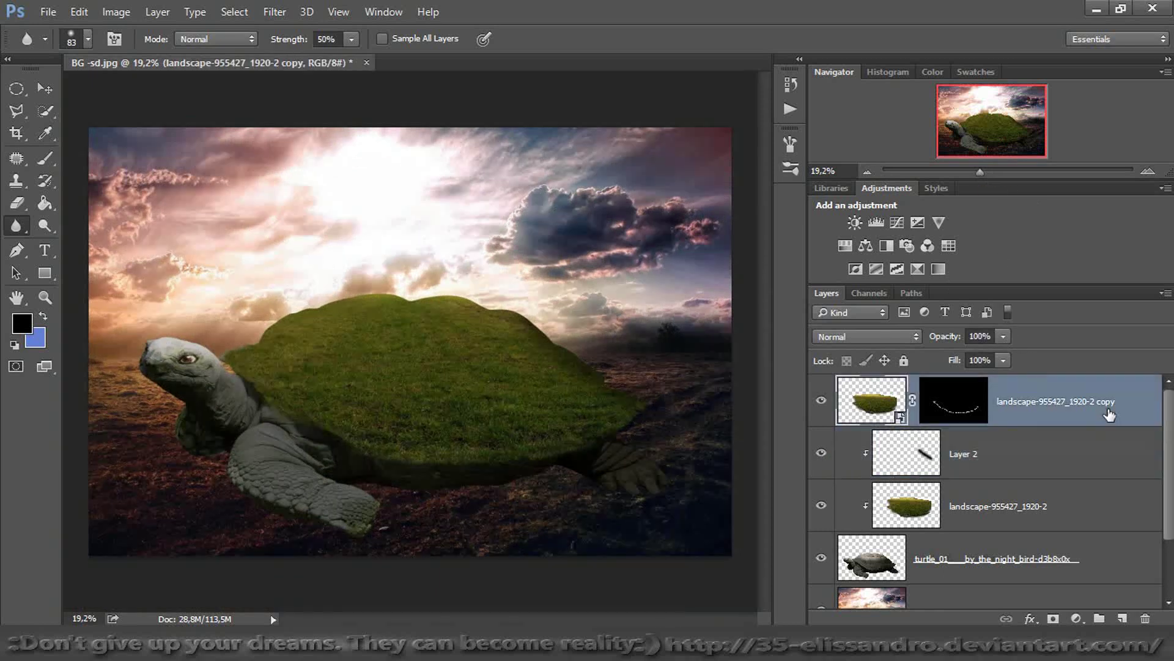
left_click_drag(968, 421, 789, 416)
left_click(821, 507)
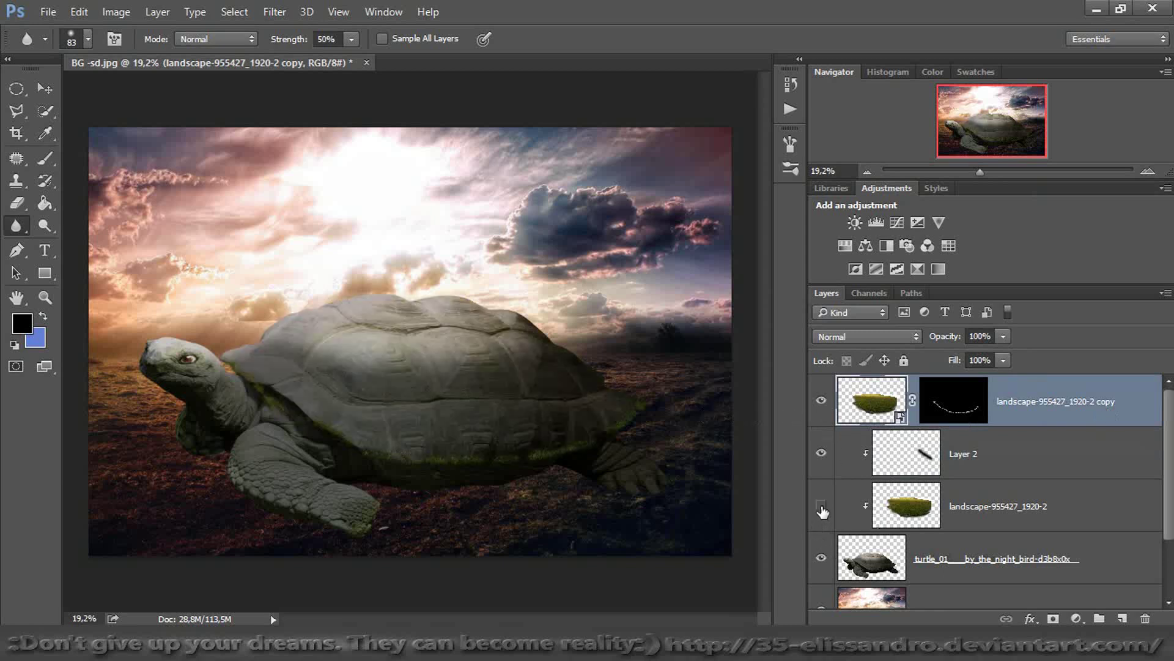
left_click(821, 507)
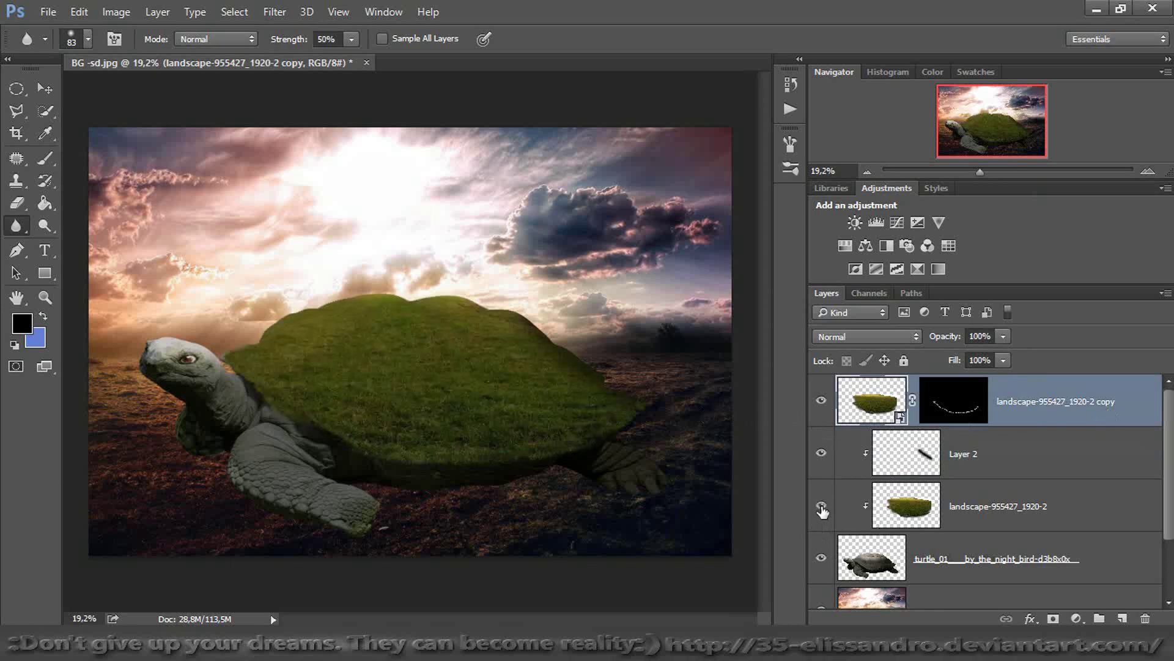
Set the clipped grass layer's fill to 88%
left_click(885, 513)
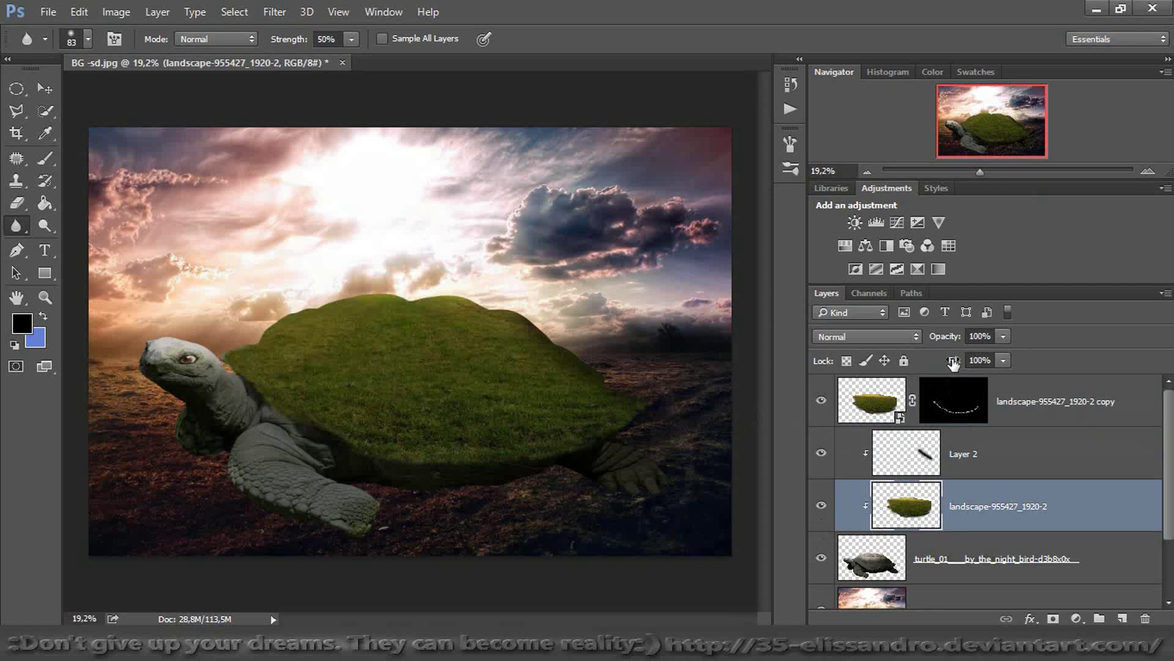
left_click_drag(954, 362, 940, 364)
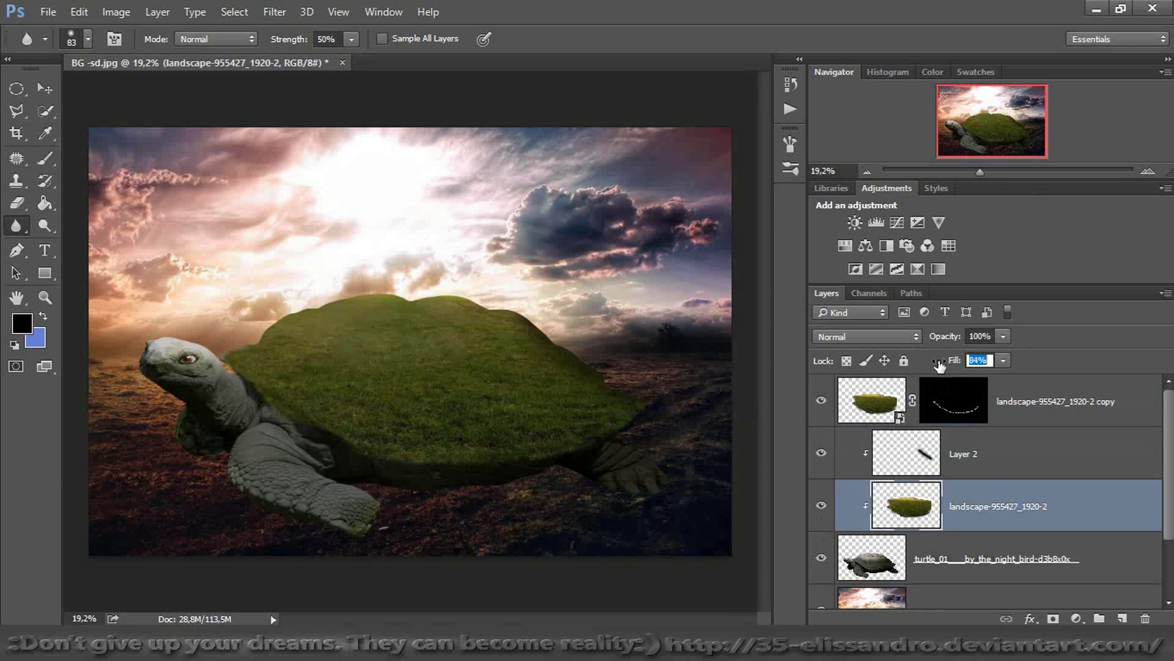
key("Return")
Hide the two grass layers and the shading layer, and select the shell area on the turtle layer with Quick Selection
mouse_move(989, 168)
left_mouse_down()
mouse_move(1000, 176)
mouse_move(985, 173)
left_mouse_up()
left_click_drag(823, 507, 822, 402)
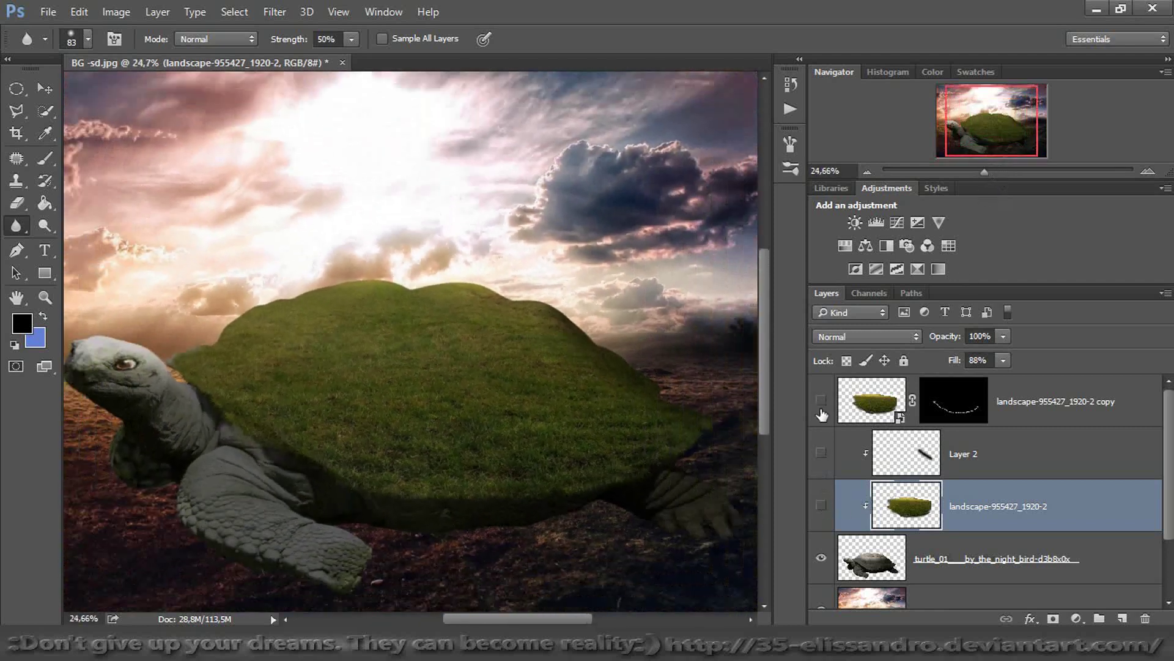
left_click(871, 575)
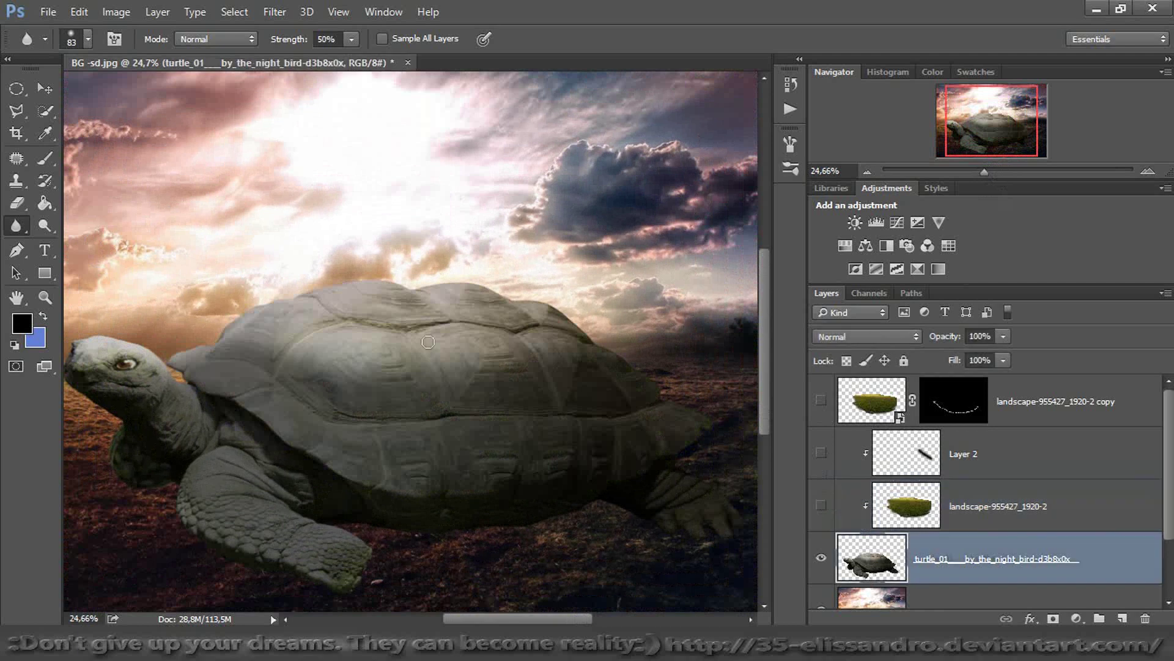
left_click(46, 112)
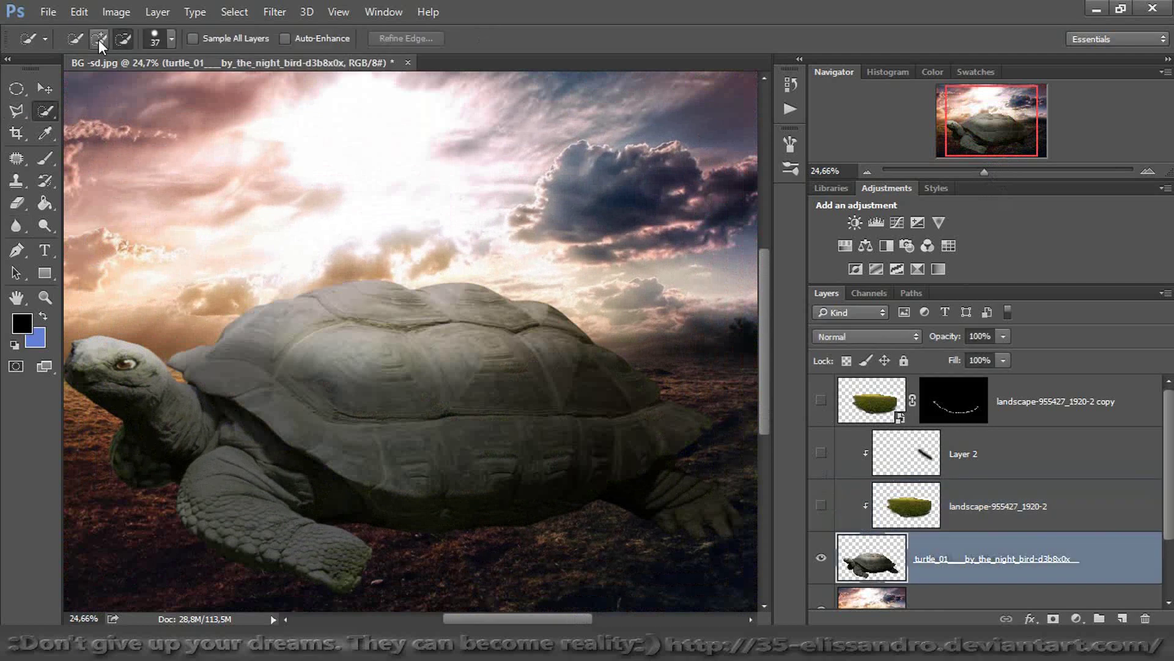
mouse_move(221, 367)
left_mouse_down()
mouse_move(272, 399)
mouse_move(386, 445)
mouse_move(501, 457)
mouse_move(580, 441)
left_mouse_up()
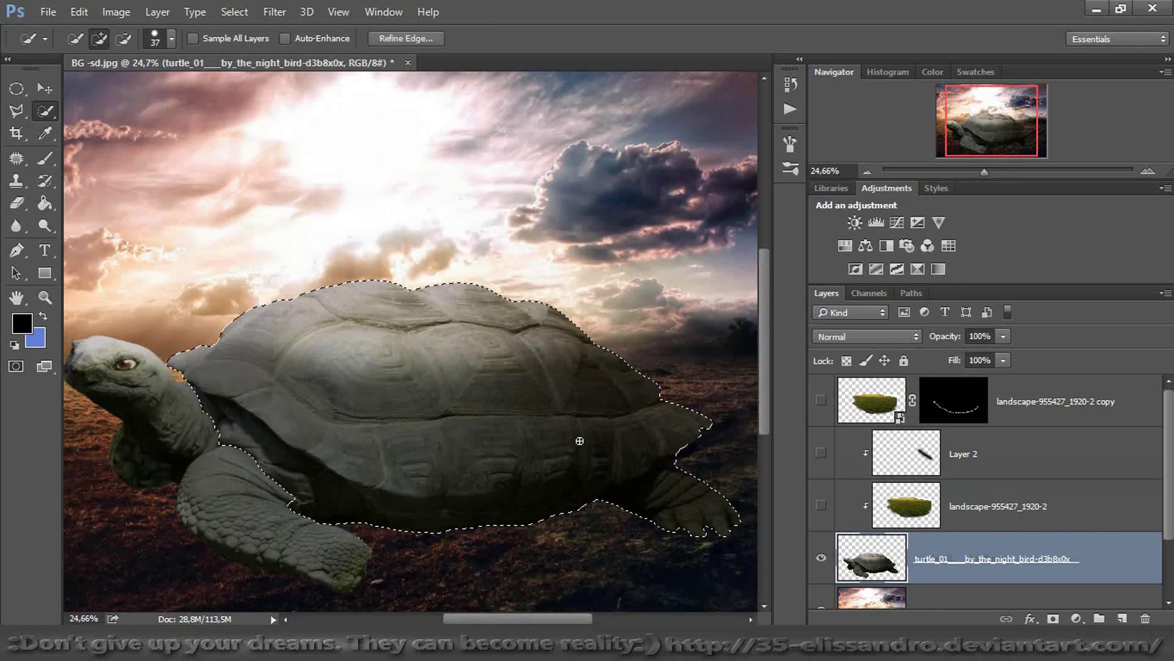
Refine the selection to the shell alone by subtracting the legs and underside and adding back the shell's lower rear rim
left_click(123, 39)
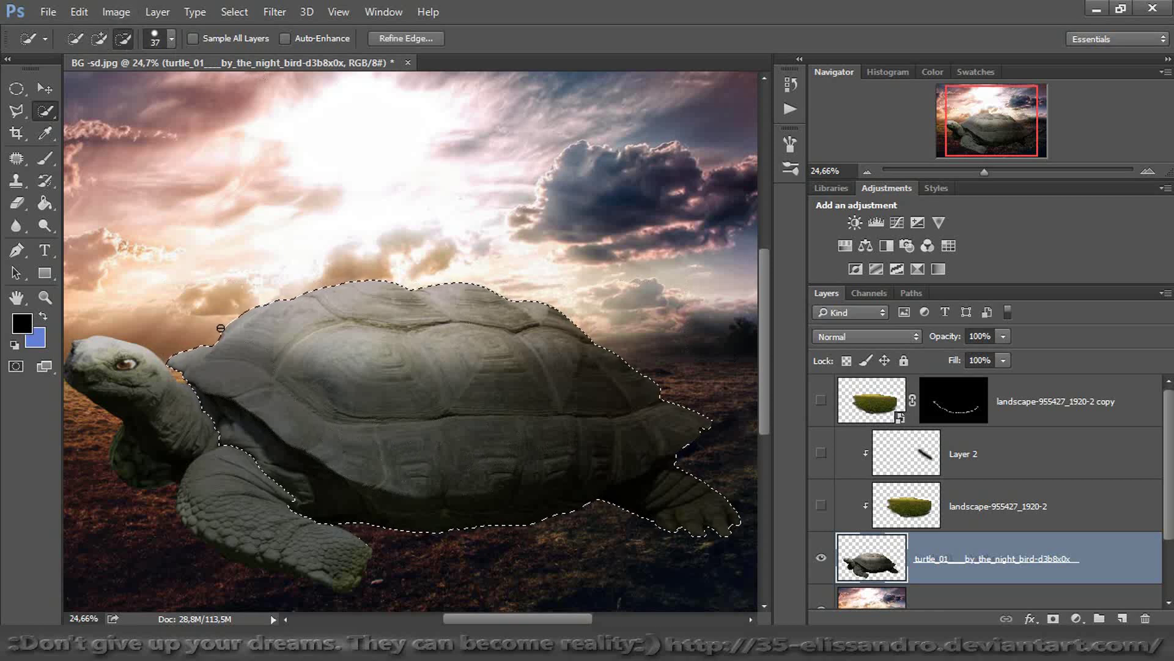
left_click(224, 416)
mouse_move(255, 451)
left_mouse_down()
mouse_move(298, 496)
mouse_move(374, 527)
left_mouse_up()
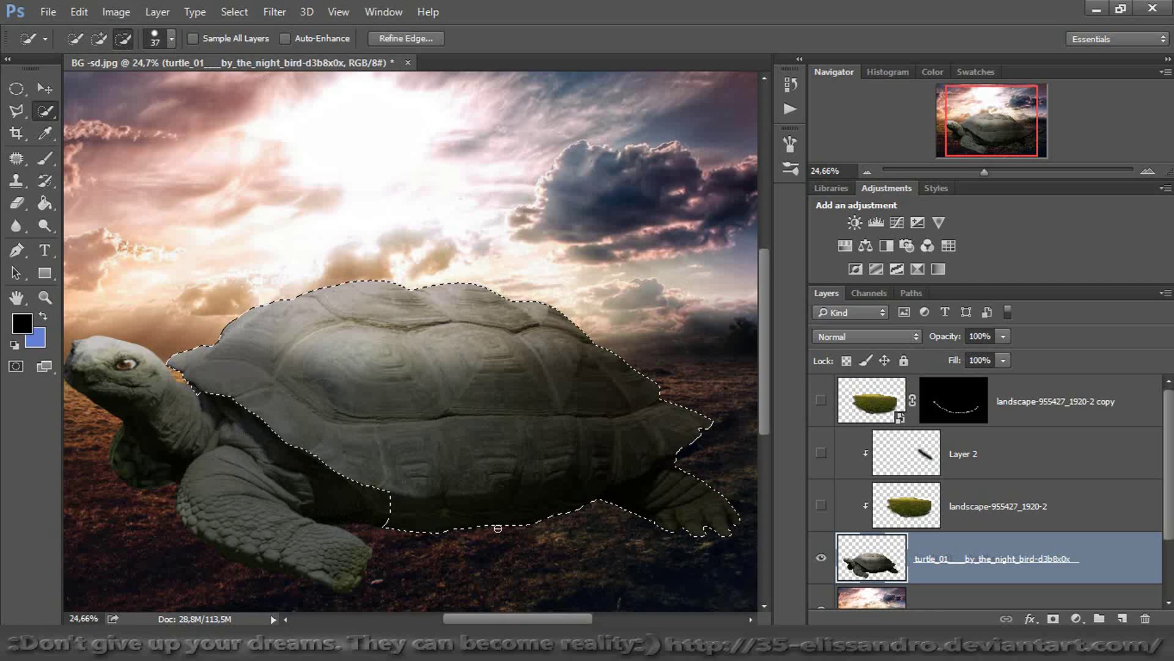
mouse_move(662, 483)
left_mouse_down()
mouse_move(709, 465)
mouse_move(708, 488)
mouse_move(662, 528)
mouse_move(682, 480)
mouse_move(610, 496)
left_mouse_up()
left_click(100, 39)
mouse_move(485, 467)
left_mouse_down()
mouse_move(497, 483)
mouse_move(556, 479)
left_mouse_up()
left_click_drag(623, 462, 622, 451)
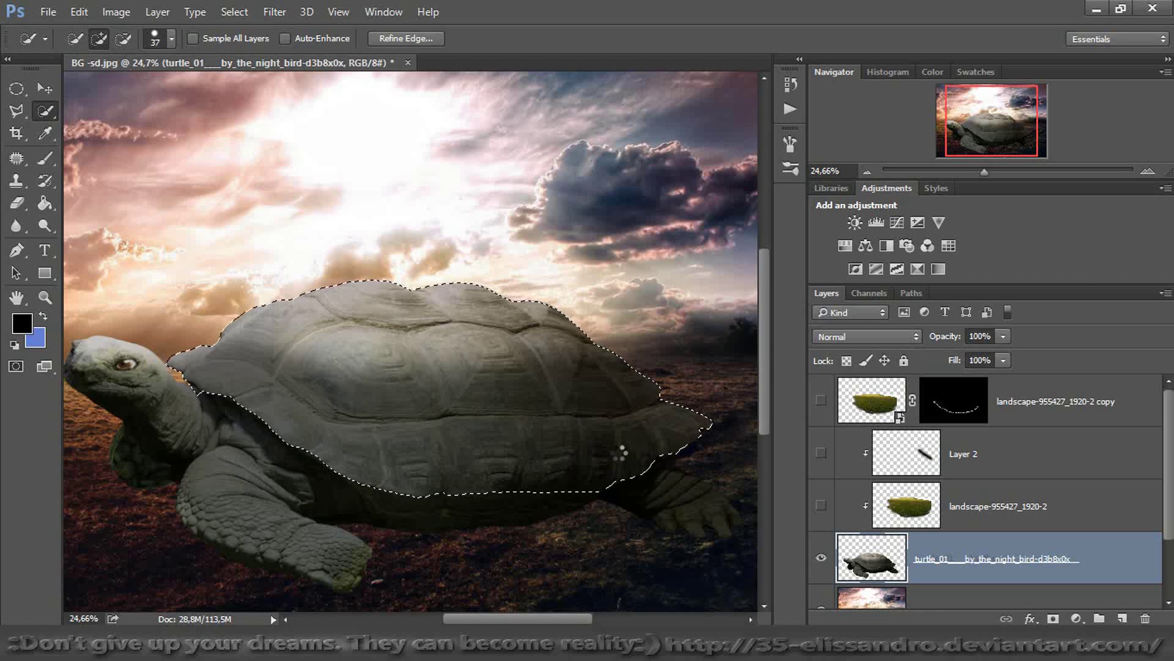
Copy the selected shell to a new layer and move it to the top of the layer stack
key("ctrl+j")
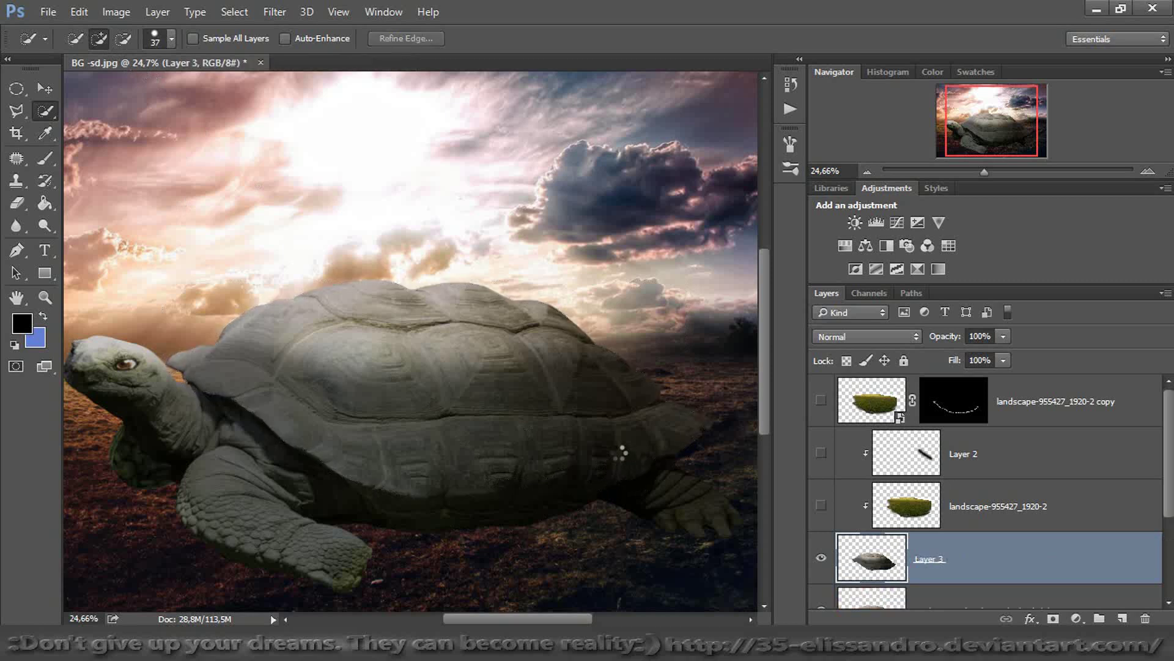
left_click_drag(941, 353, 942, 374)
Show the two grass layers and the shading layer again, and clip landscape-955427_1920-2 back onto the turtle layer
scroll(1169, 479, "down", 2)
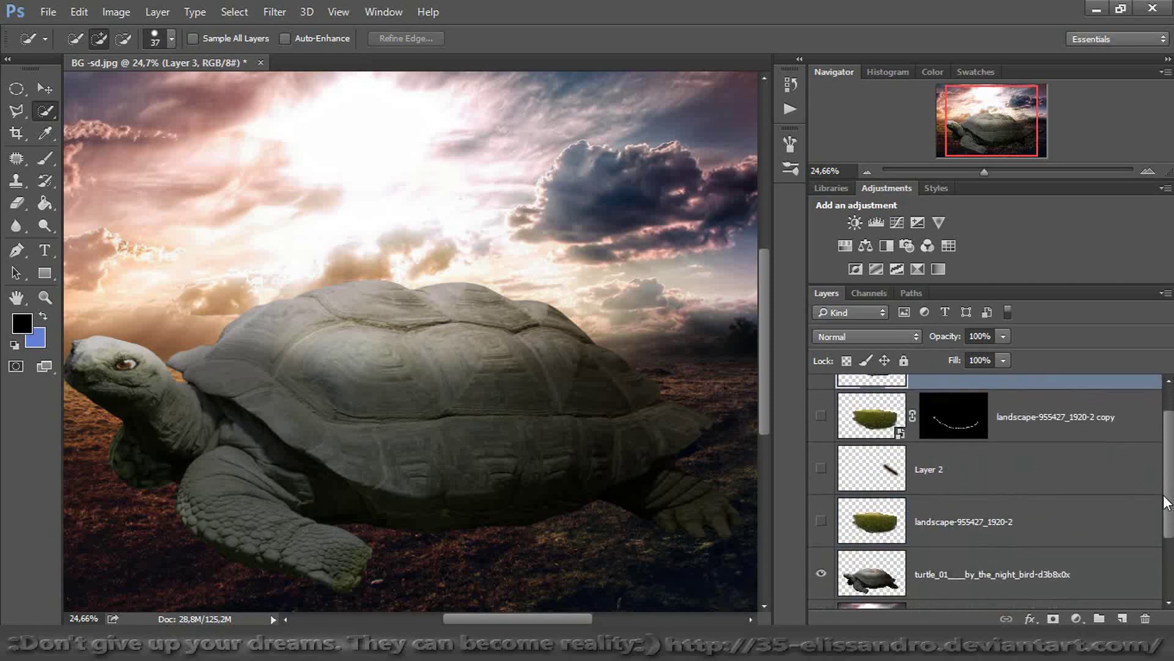
left_click(822, 500)
left_click(821, 463)
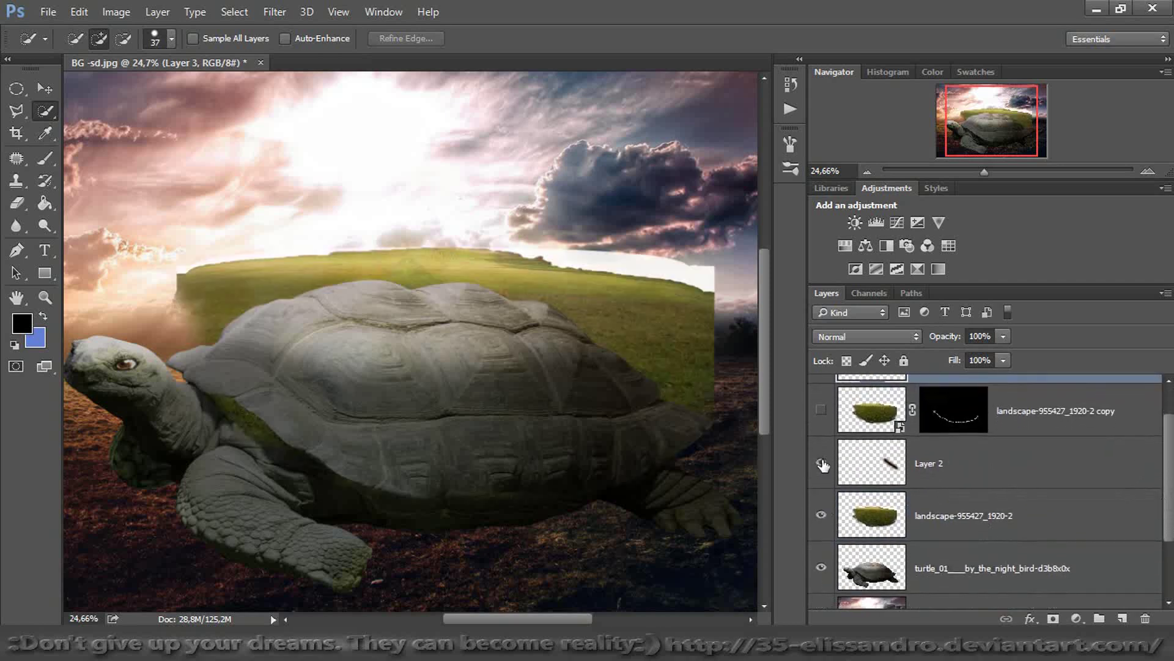
left_click(822, 411)
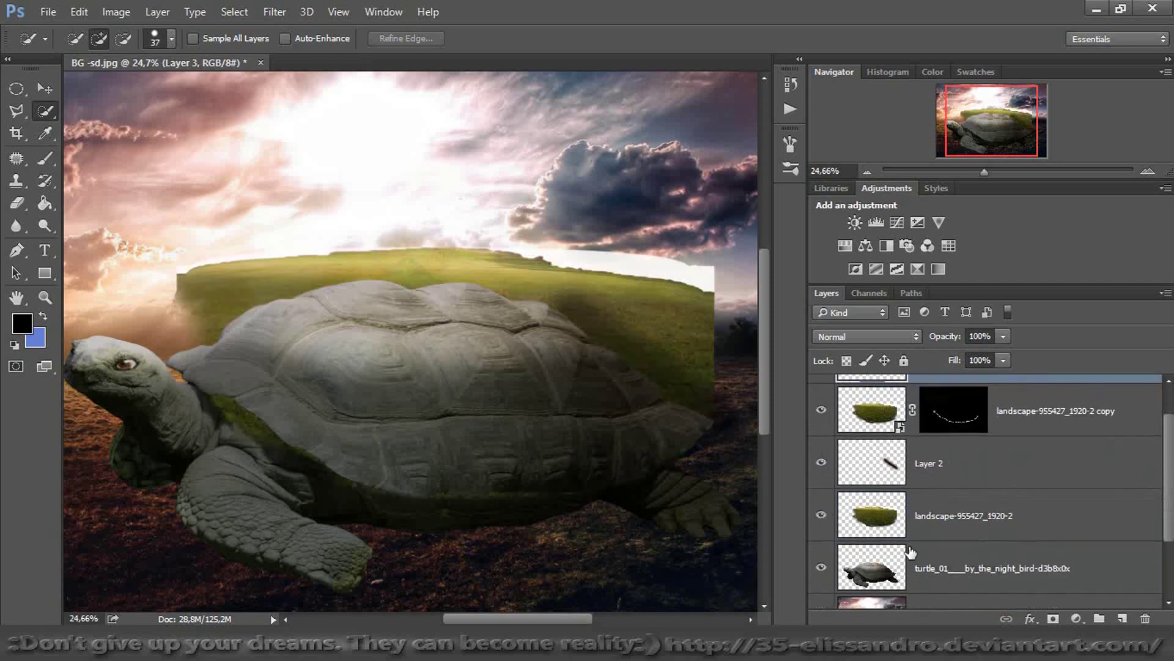
right_click(1029, 517)
left_click(758, 322)
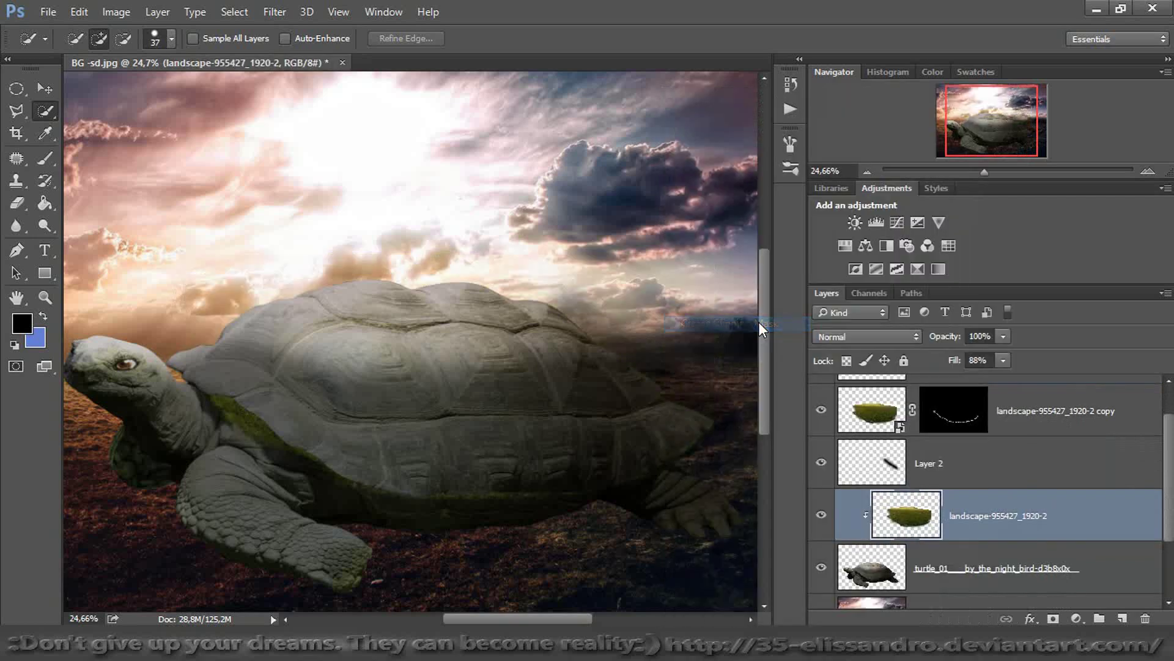
Try Multiply on the shell copy, Layer 3, and settle on the Darker Color blend mode
scroll(1168, 512, "up", 1)
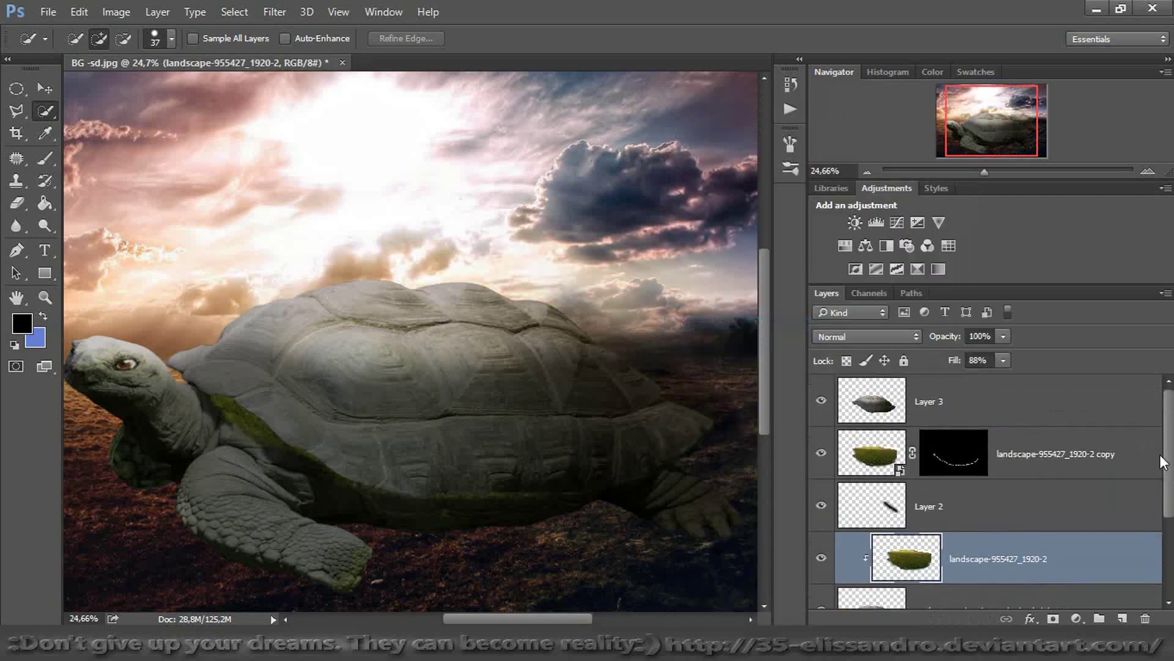
left_click(874, 394)
left_click(853, 336)
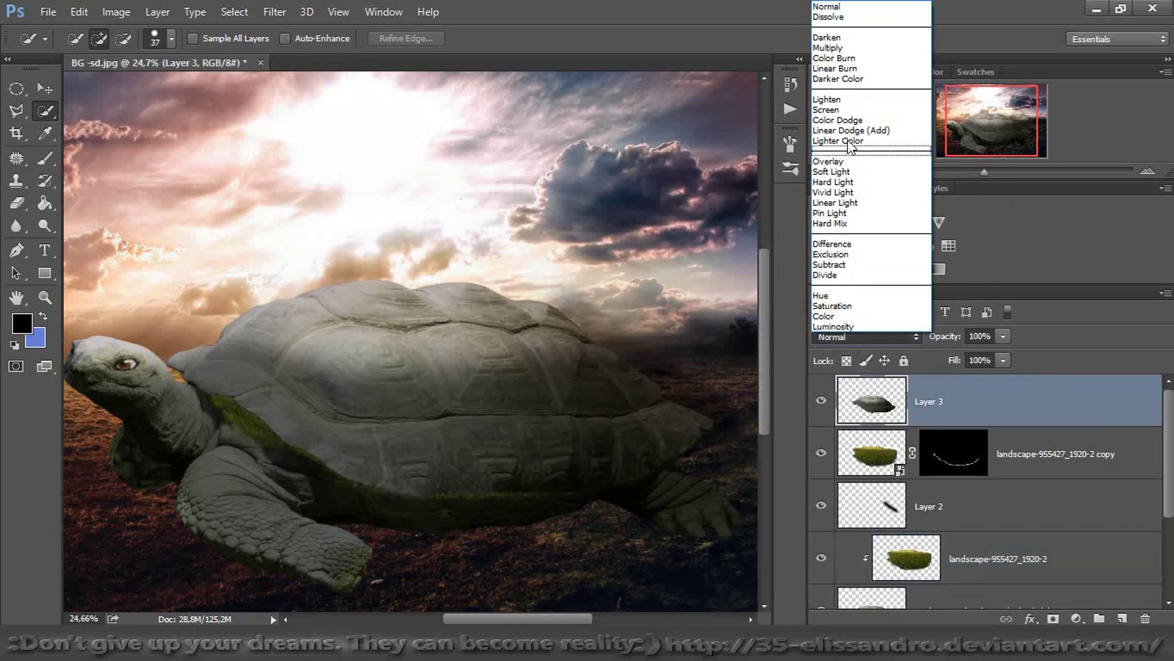
left_click(827, 48)
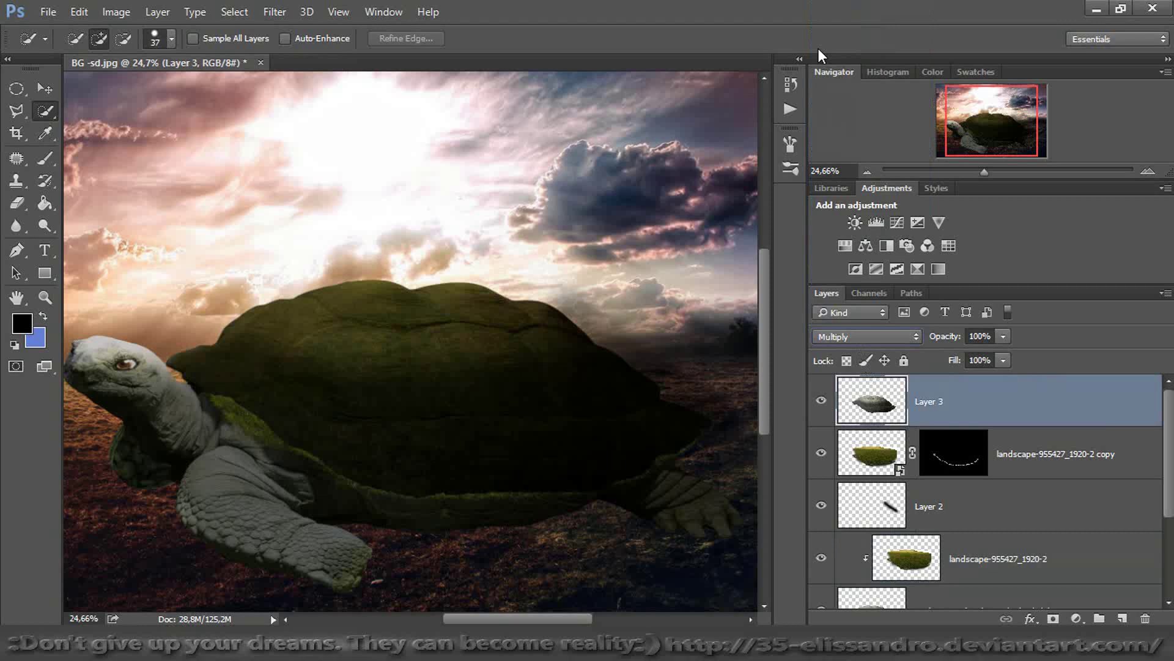
key("Down")
key("Down")
key("Down")
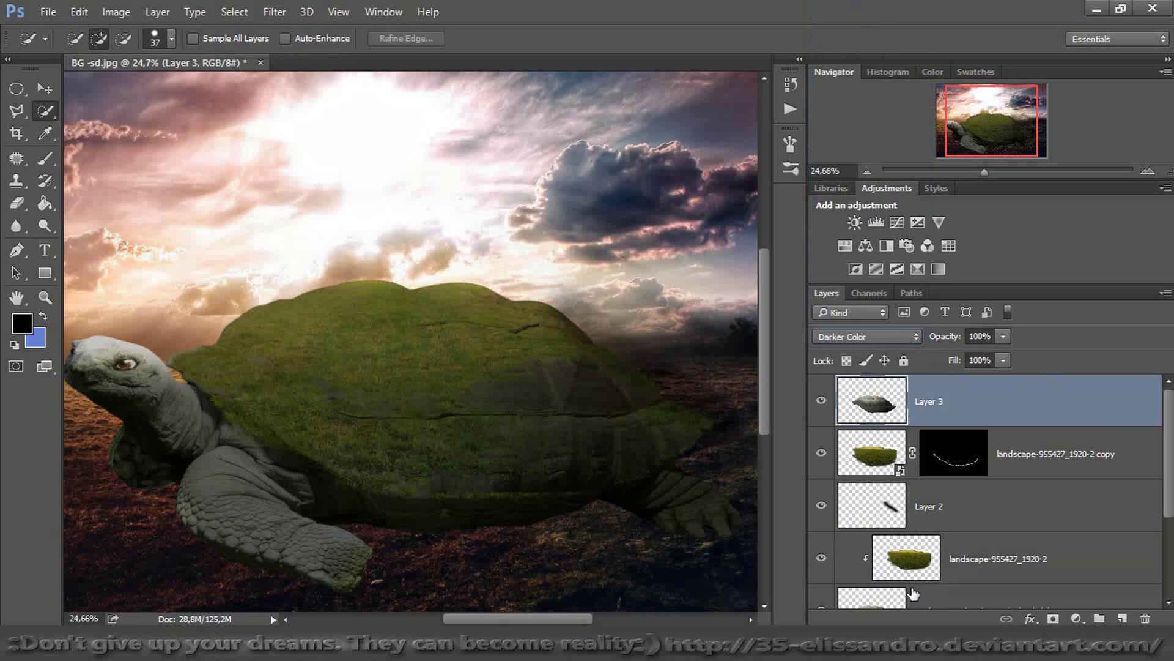
Set the clipped grass layer's fill to 100% and make the shell copy the active layer again
left_click(912, 550)
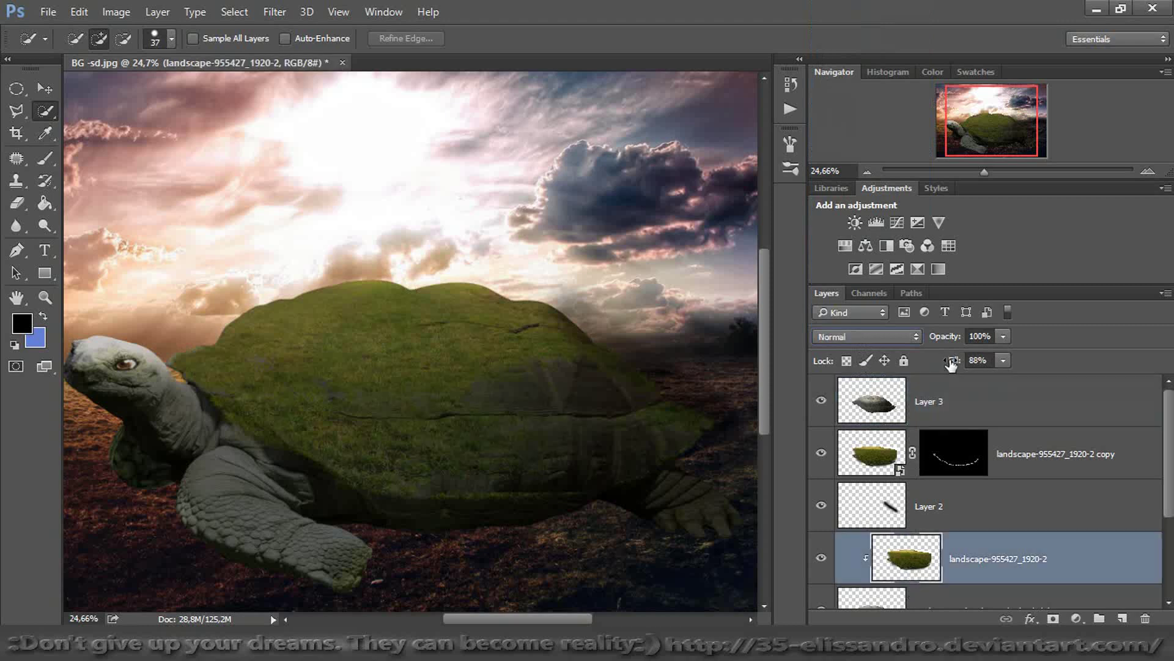
left_click_drag(952, 362, 1018, 354)
key("Return")
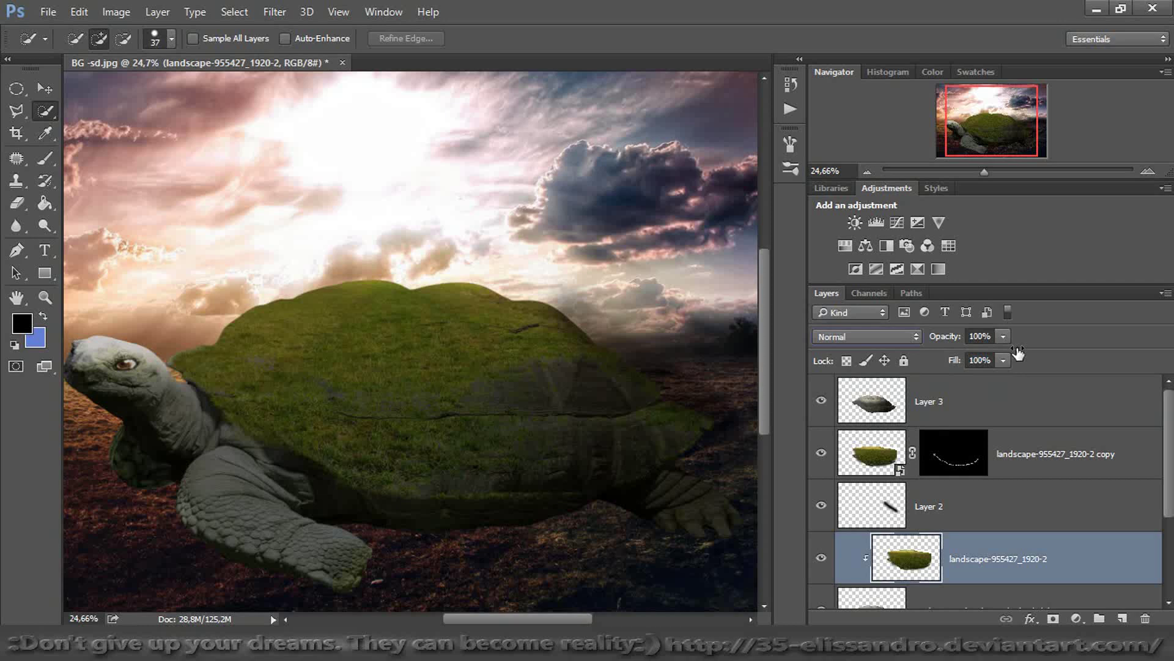
left_click(878, 401)
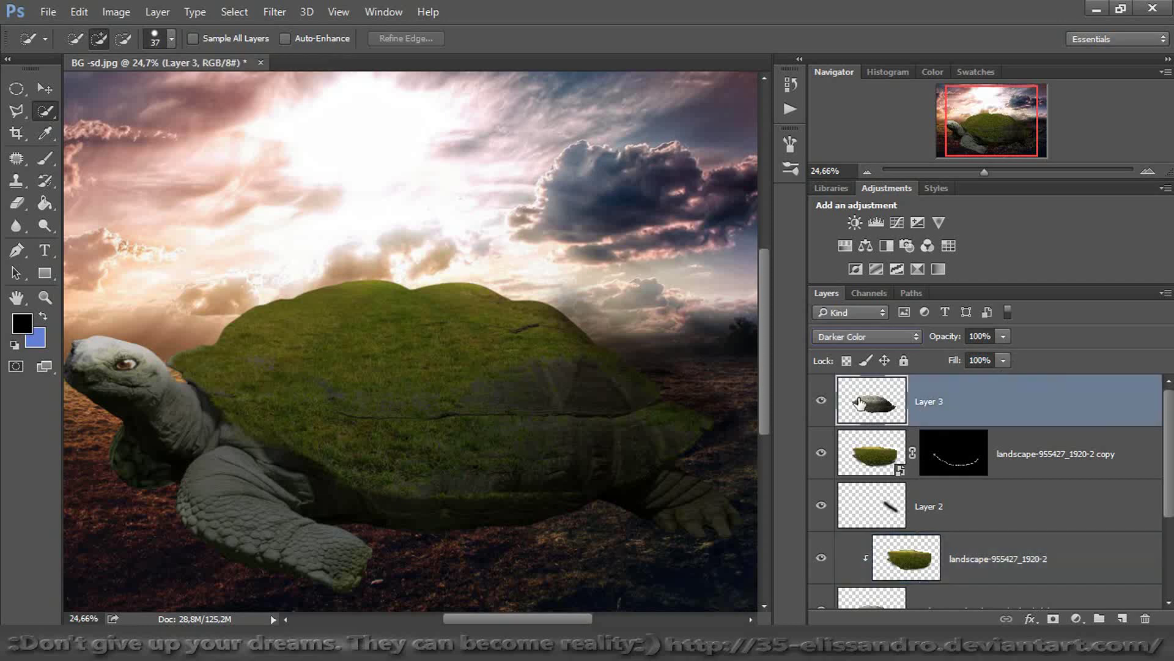
Compare the shell with Layer 3 hidden and shown, and set Layer 3's fill to 70%
left_click(821, 404)
left_click(821, 403)
left_click_drag(960, 365, 933, 366)
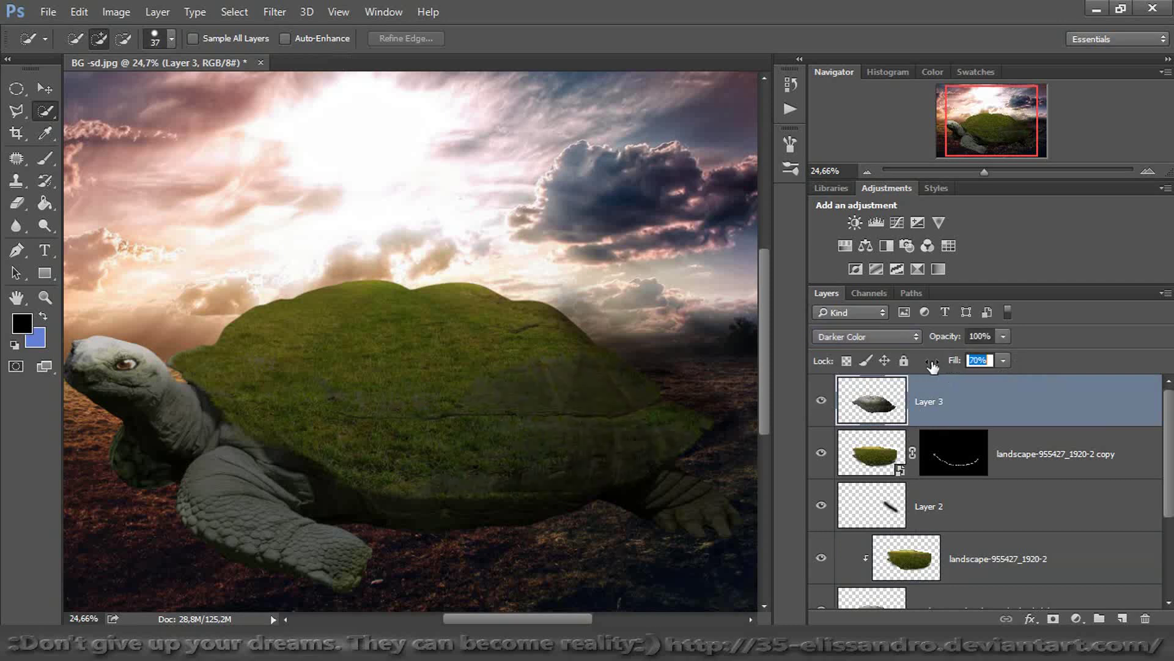
key("Return")
Place the away-402906_1920 path image over the shell and scale it proportionally to 22.83%
left_click_drag(1173, 428, 478, 453)
left_click_drag(648, 228, 608, 296)
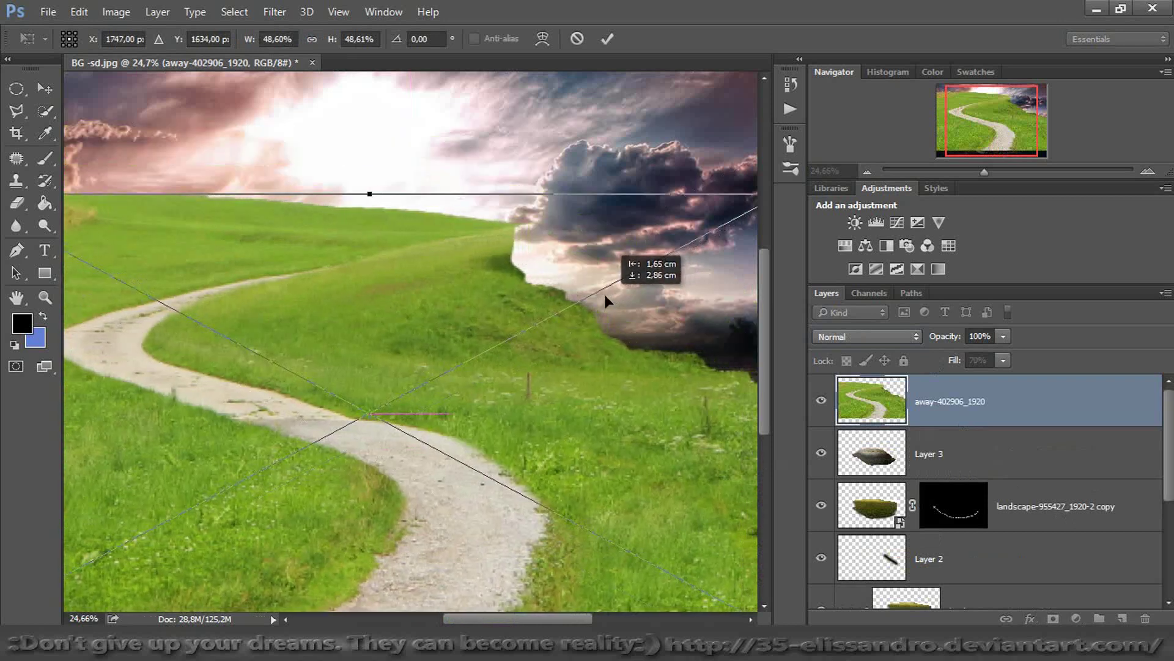
left_click_drag(676, 236, 589, 260)
left_click_drag(664, 227, 281, 375)
left_click_drag(205, 506, 528, 327)
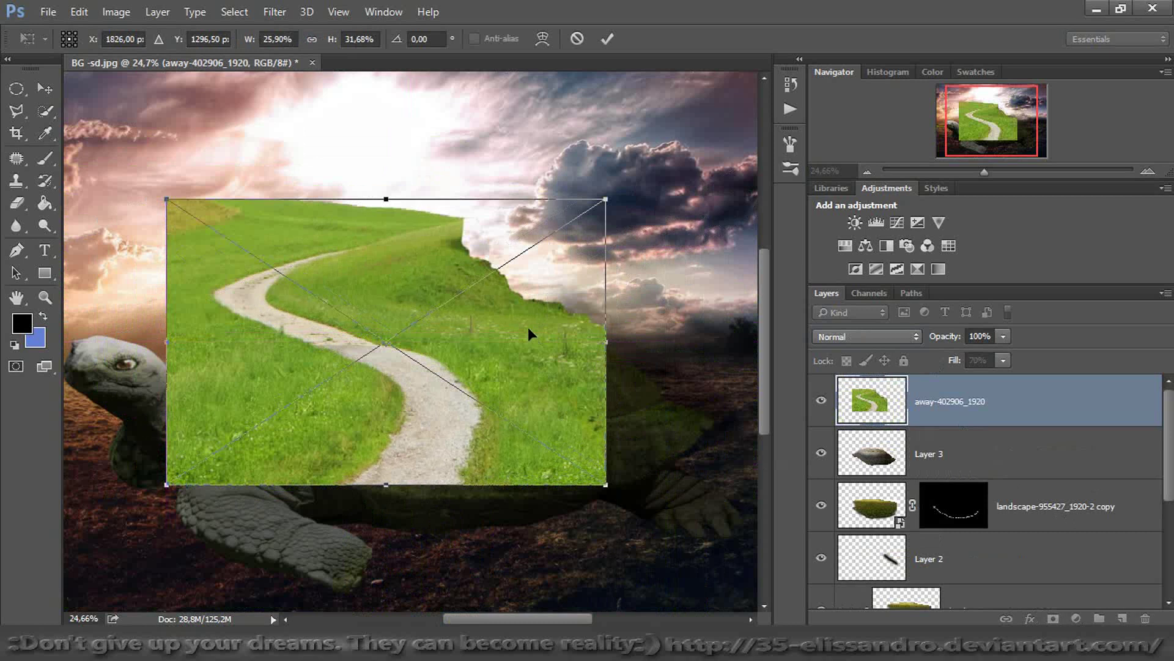
left_click(312, 39)
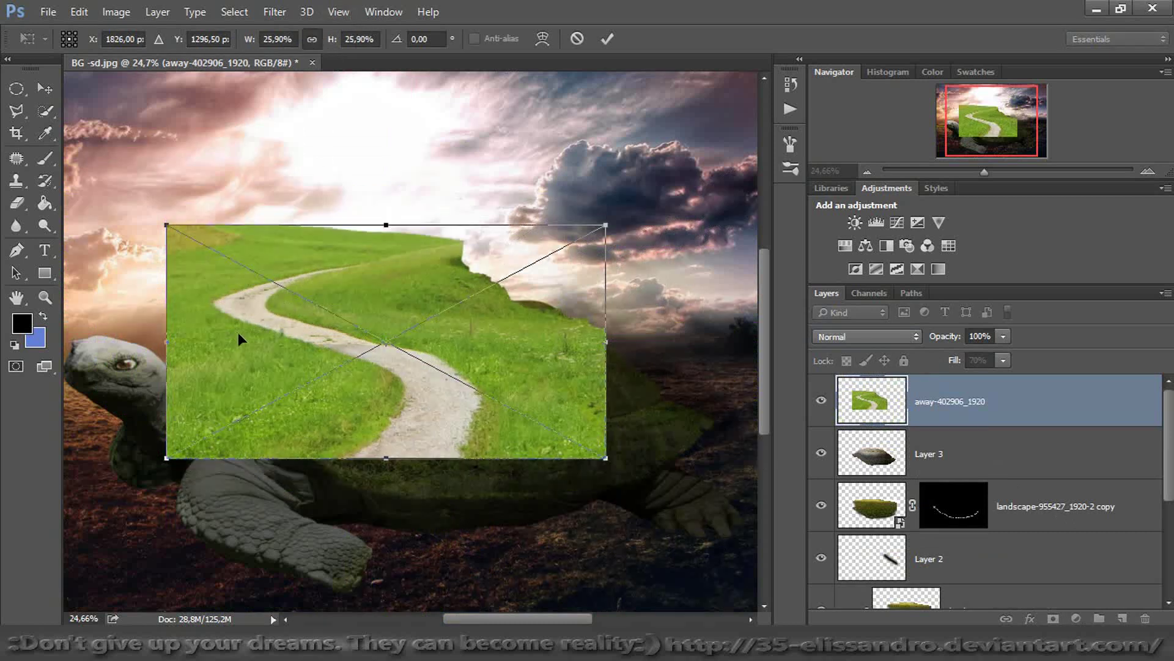
left_click_drag(162, 218, 219, 252)
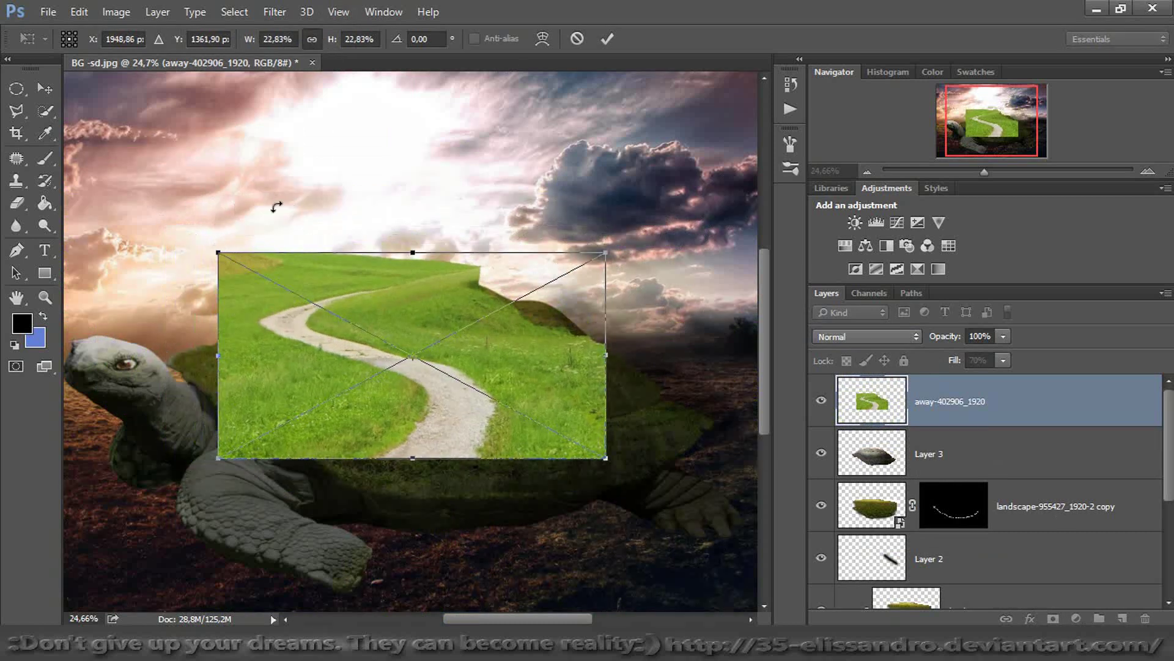
key("w")
left_click(608, 39)
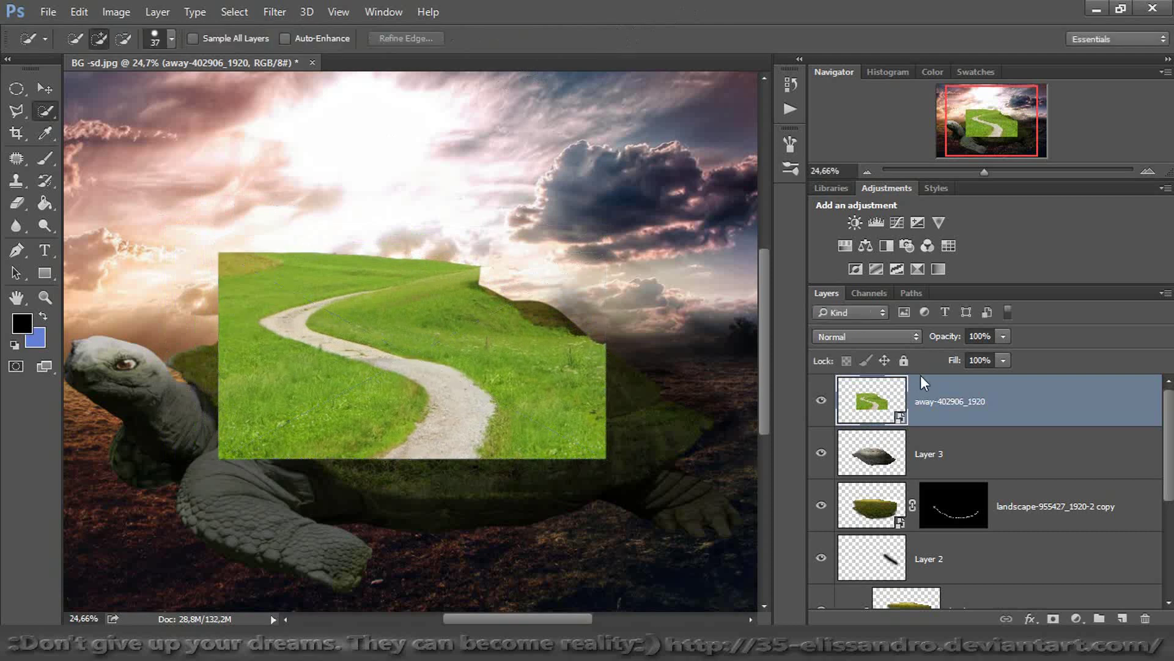
Rasterize the away-402906_1920 layer and reapply the Spherize filter to it
right_click(929, 393)
left_click(607, 286)
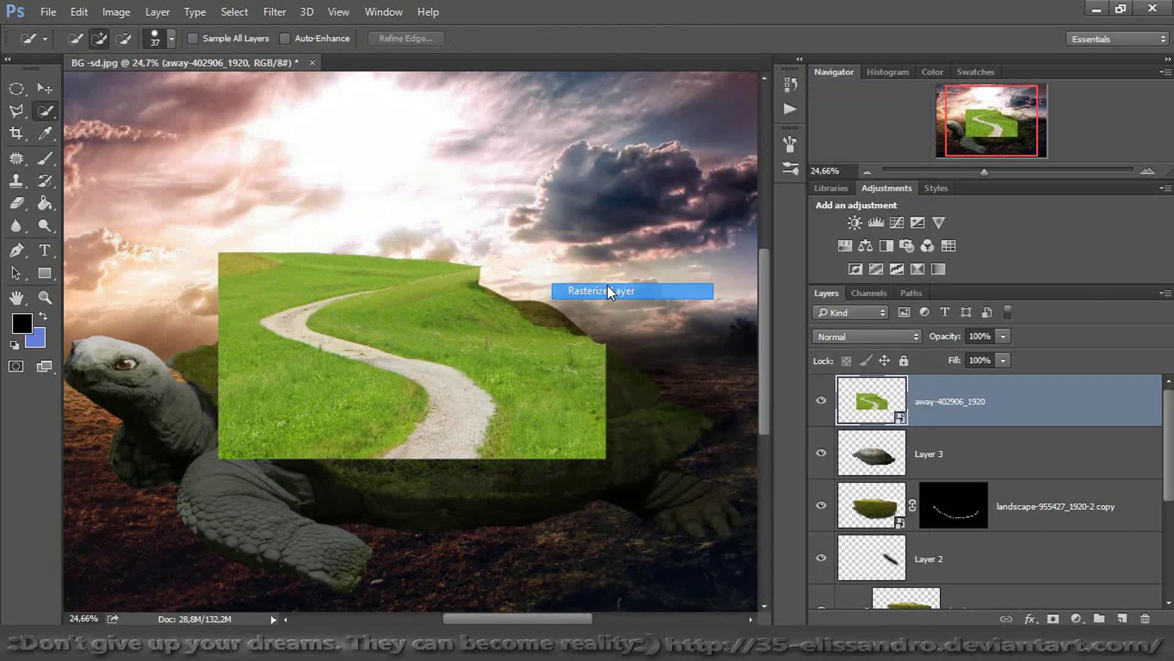
left_click(273, 12)
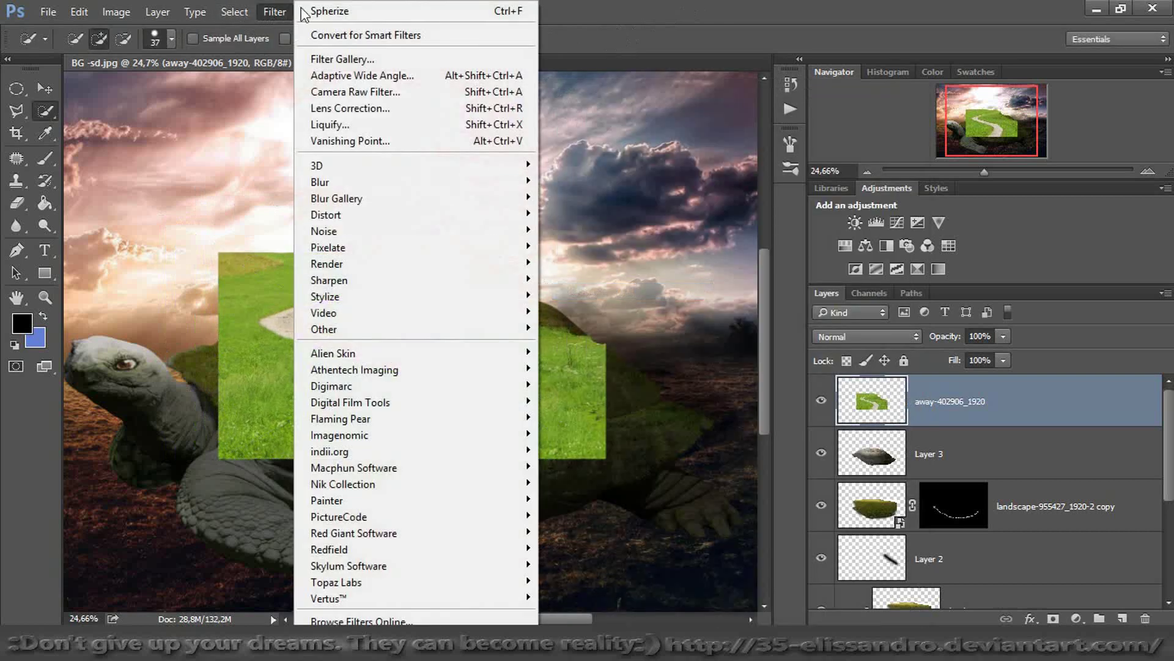
left_click(326, 11)
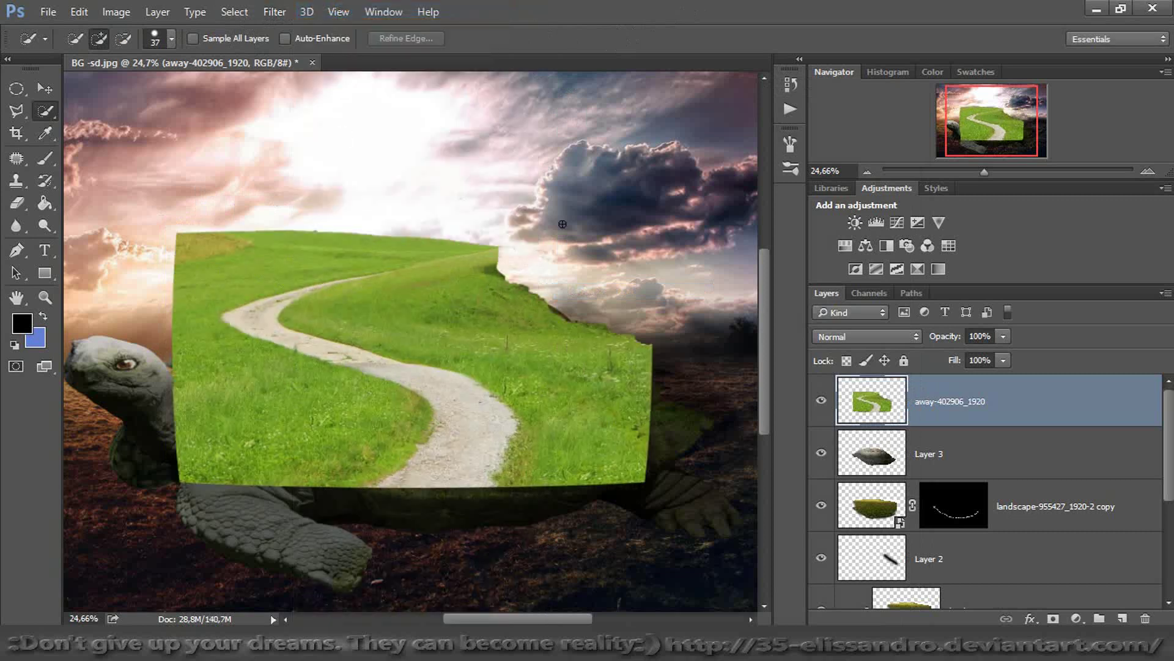
Try clipping the away-402906_1920 layer to Layer 3
right_click(966, 397)
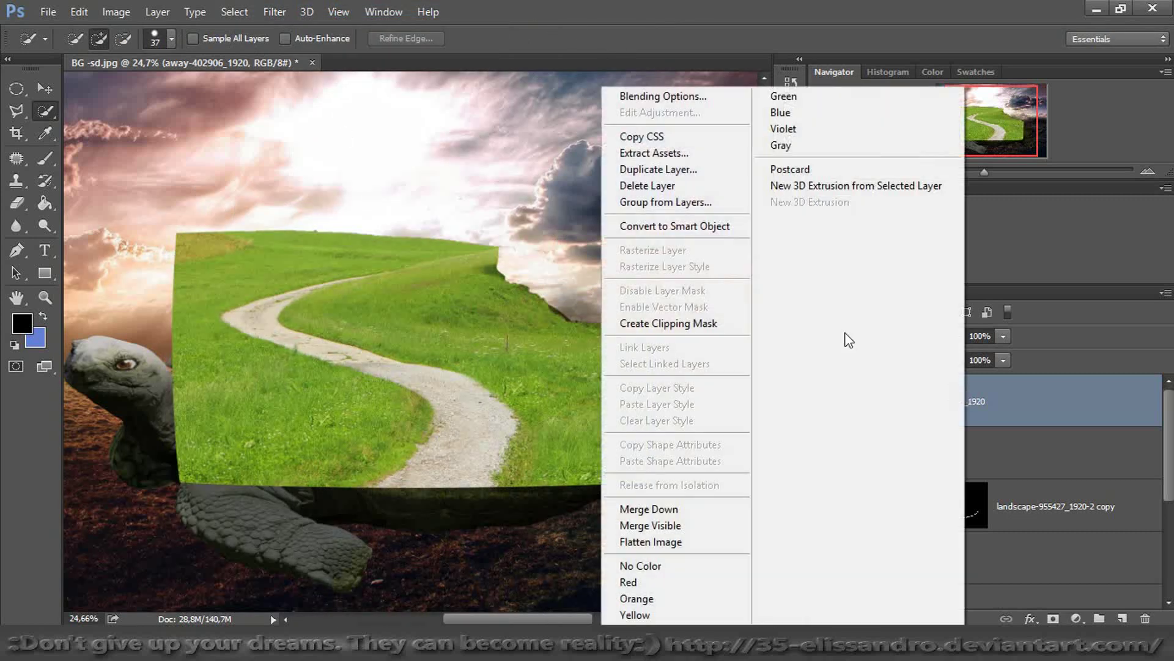
left_click(709, 323)
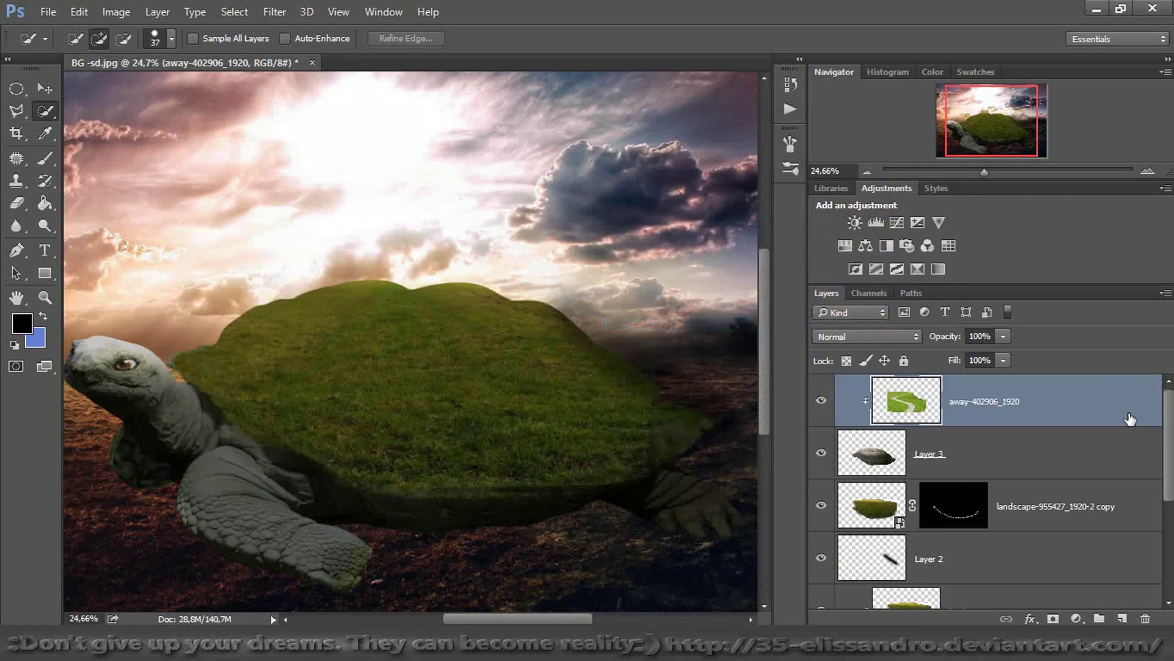
key("ctrl+z")
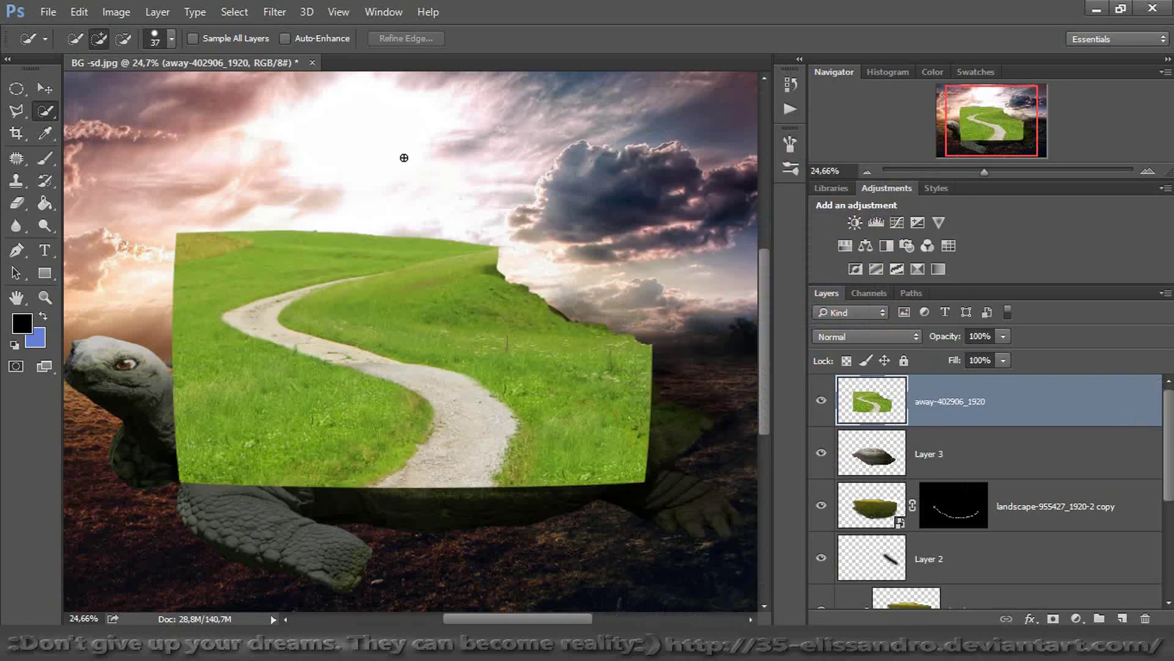
Start a free transform on the away-402906_1920 layer and flip it horizontally
left_click(45, 89)
right_click(372, 399)
left_click(361, 399)
key("ctrl")
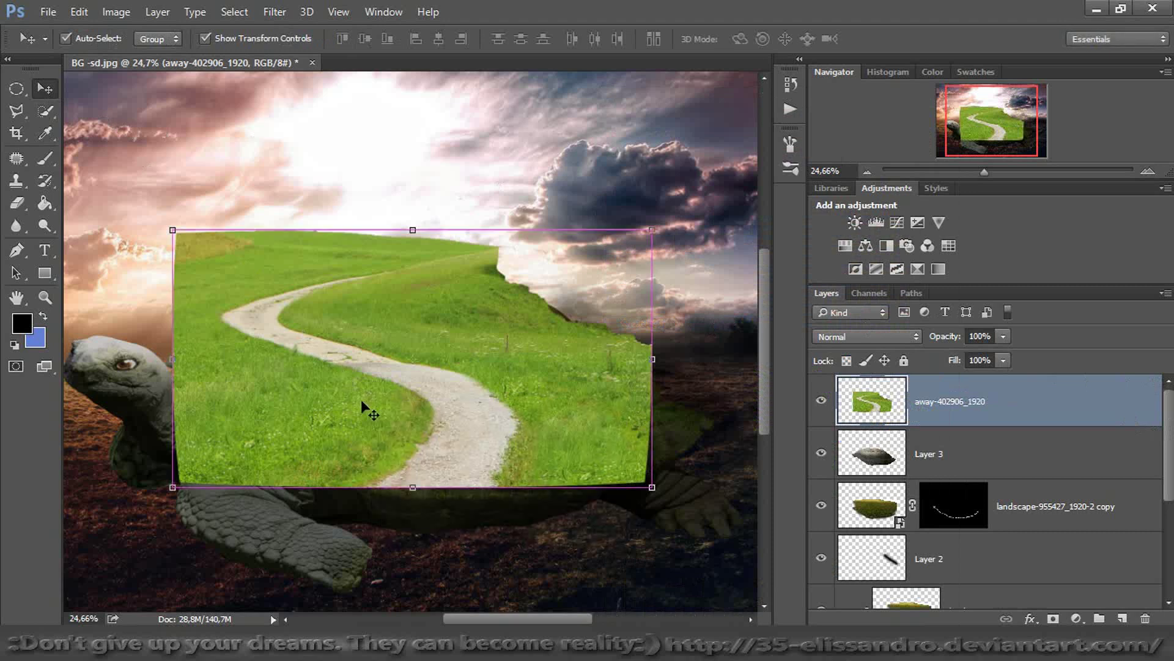
key("ctrl+t")
right_click(361, 400)
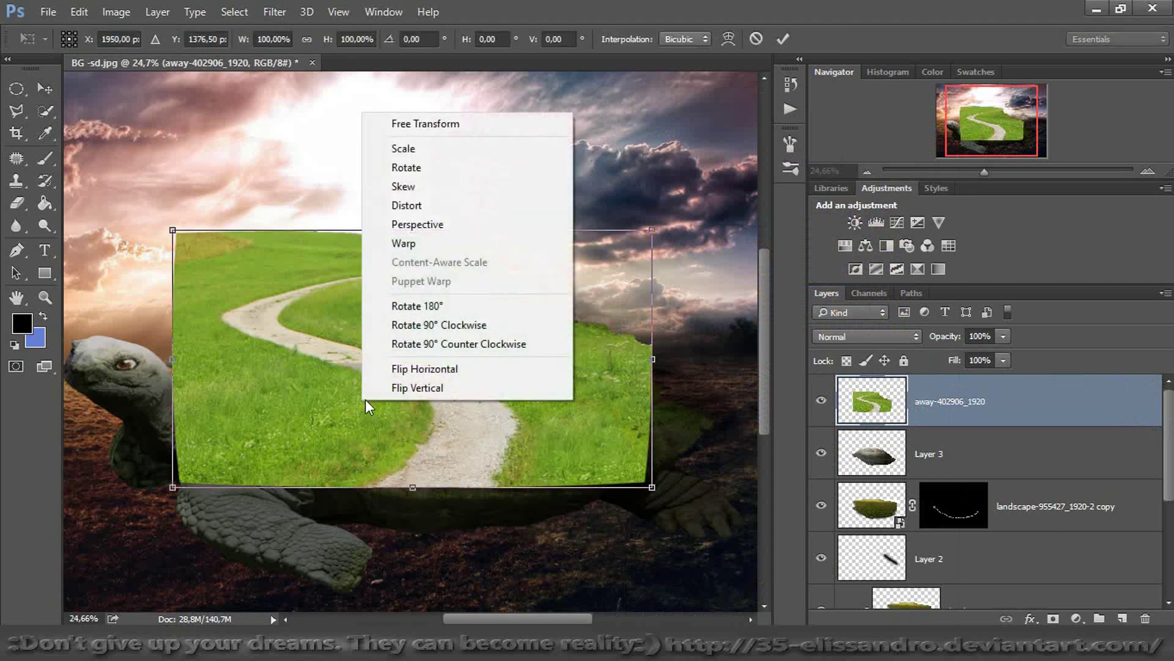
left_click(413, 372)
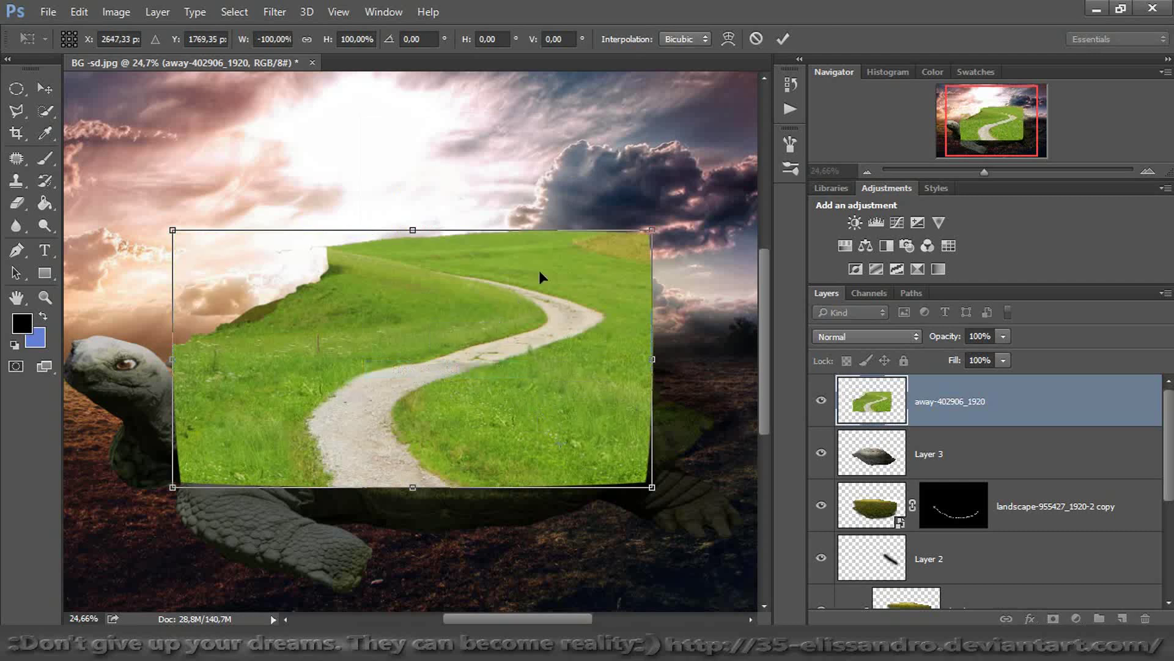
Scale the flipped path image proportionally to 76.67% and position it over the shell
left_click_drag(647, 230, 441, 378)
left_click_drag(386, 418, 461, 343)
left_click(306, 39)
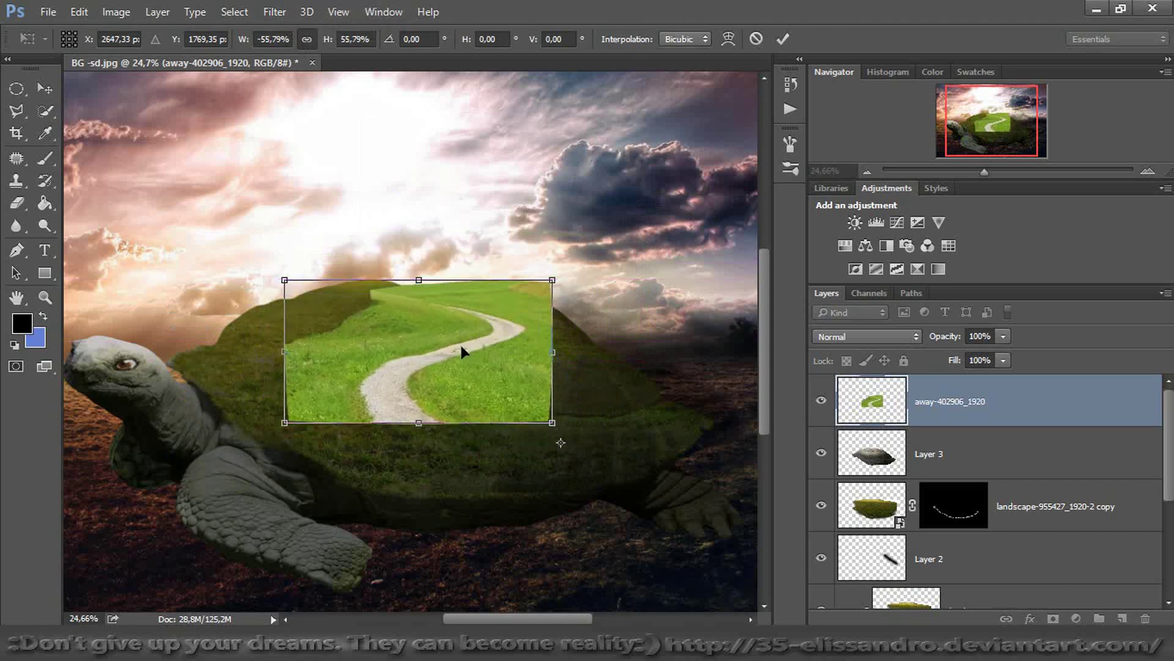
left_click_drag(560, 442, 630, 517)
left_click_drag(593, 429, 590, 446)
Warp the path image upward so its top edge follows the curve of the shell, and apply the transform
right_click(532, 421)
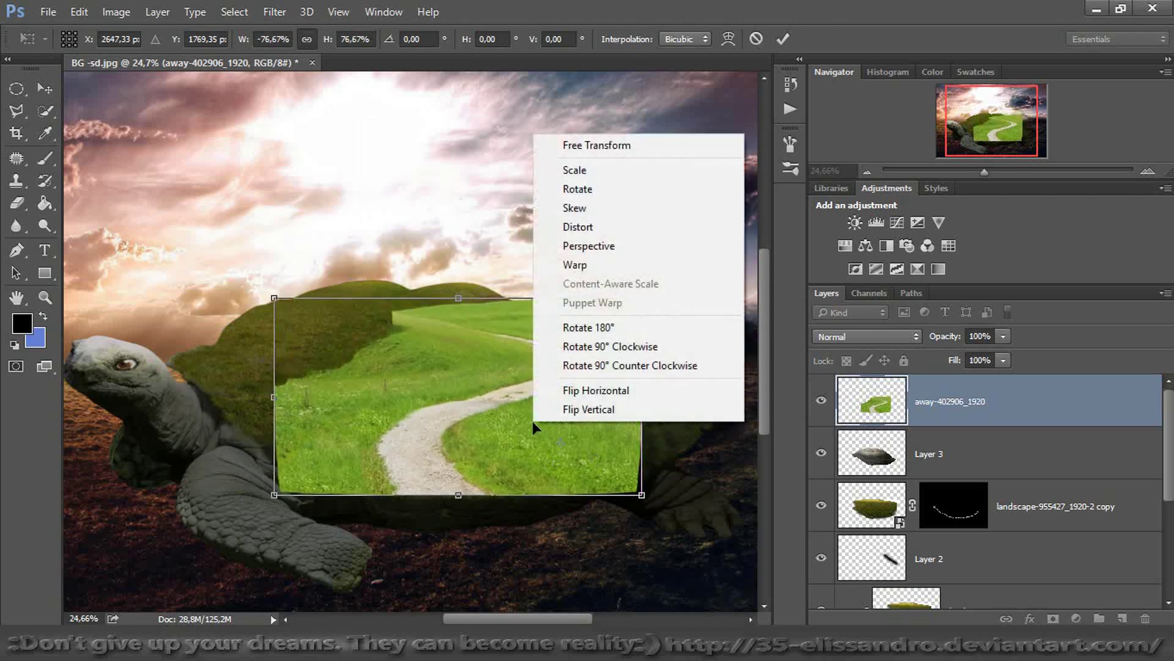
left_click(569, 272)
left_click_drag(475, 399, 461, 379)
left_click_drag(381, 304, 369, 287)
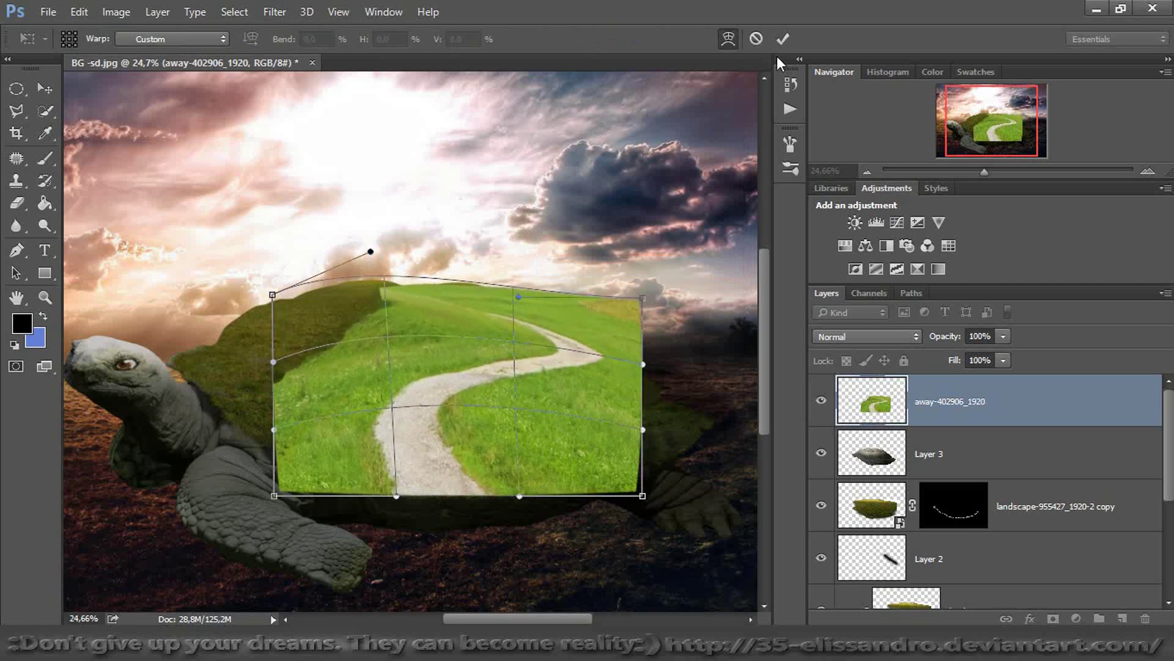
left_click(778, 38)
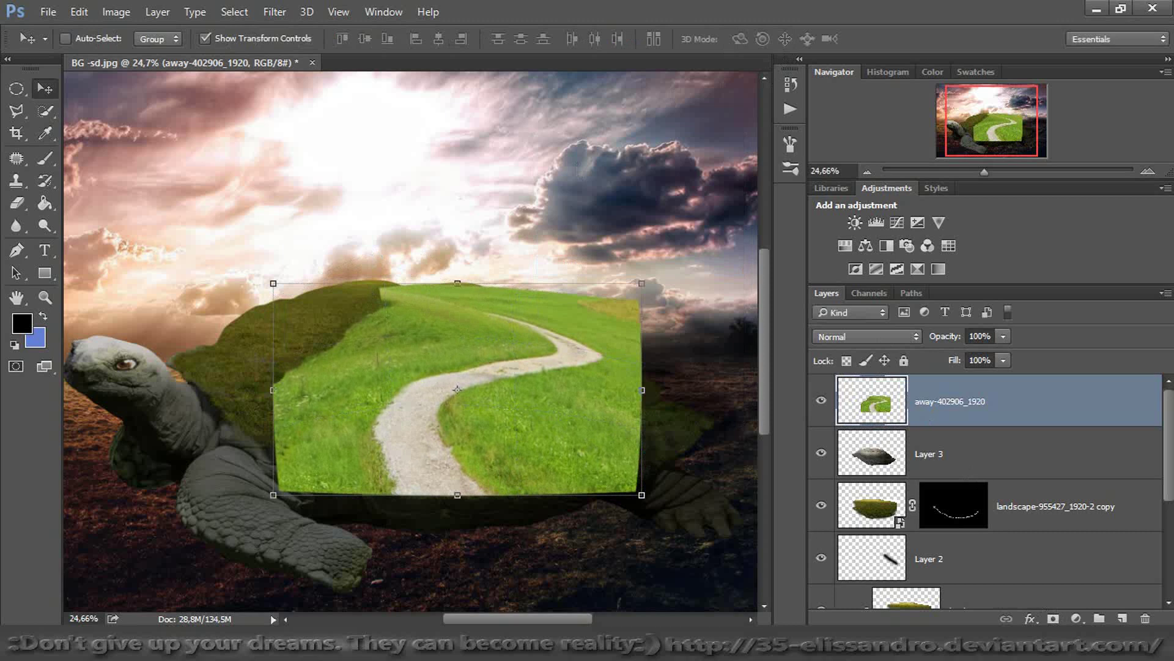
Add a layer mask to the path image and paint out the grass around the path with a soft black 285 px brush
left_click(1053, 618)
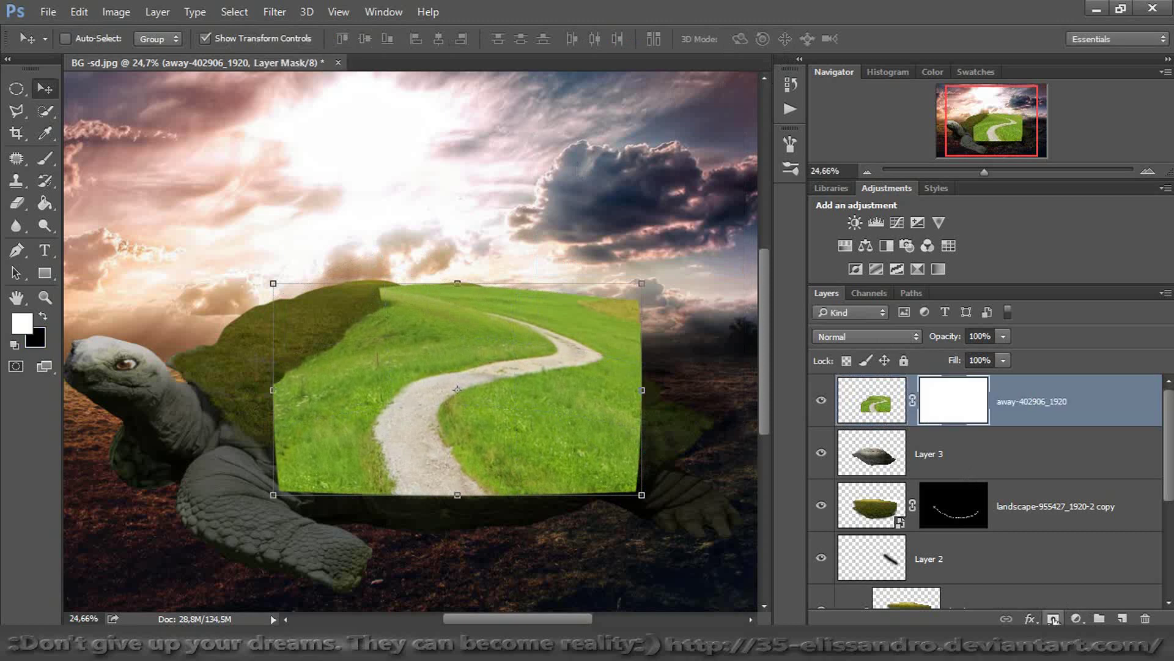
left_click(46, 155)
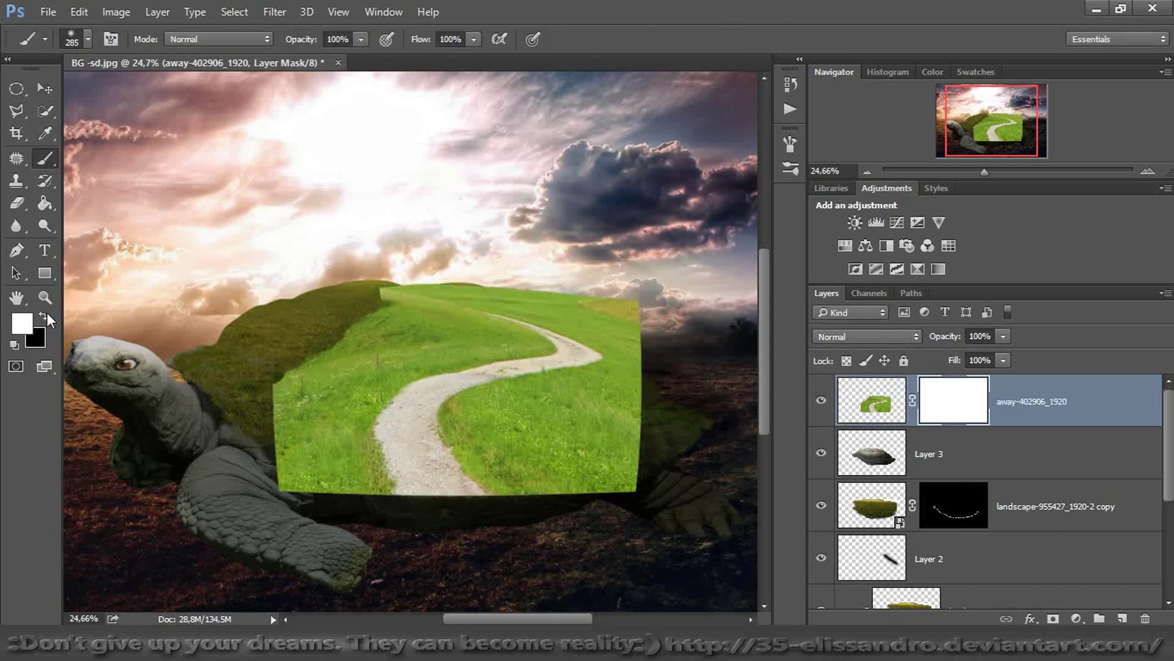
right_click(445, 339)
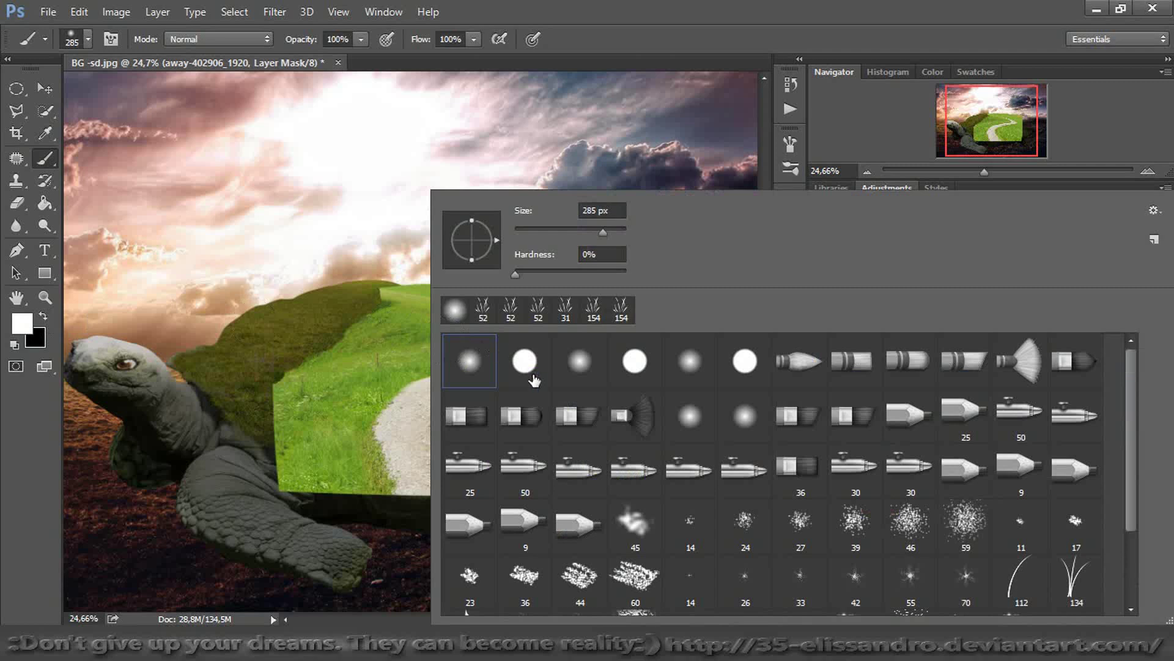
left_click(43, 317)
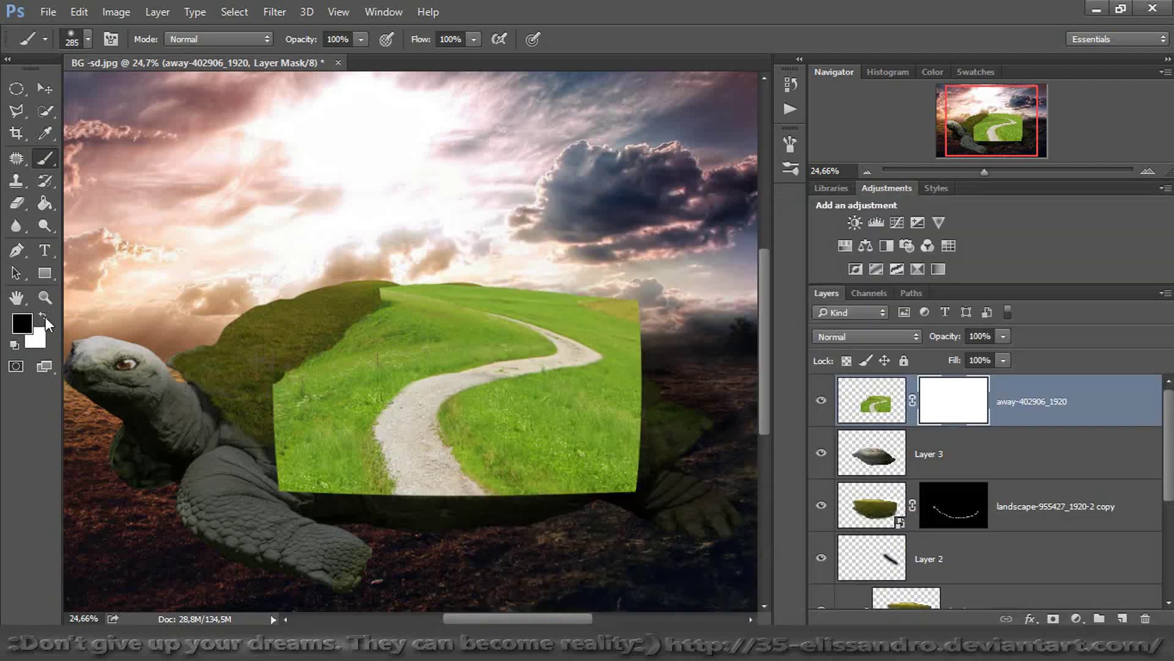
mouse_move(367, 504)
left_mouse_down()
mouse_move(356, 477)
mouse_move(359, 382)
mouse_move(378, 364)
mouse_move(479, 336)
mouse_move(341, 334)
mouse_move(345, 350)
mouse_move(284, 499)
mouse_move(299, 338)
mouse_move(293, 422)
mouse_move(277, 449)
mouse_move(356, 508)
mouse_move(614, 487)
mouse_move(658, 463)
mouse_move(526, 466)
mouse_move(504, 449)
mouse_move(497, 426)
mouse_move(646, 414)
mouse_move(540, 458)
mouse_move(637, 390)
mouse_move(647, 367)
mouse_move(632, 328)
mouse_move(595, 296)
mouse_move(447, 263)
mouse_move(532, 276)
mouse_move(603, 305)
mouse_move(643, 342)
left_mouse_up()
left_click_drag(431, 298, 367, 262)
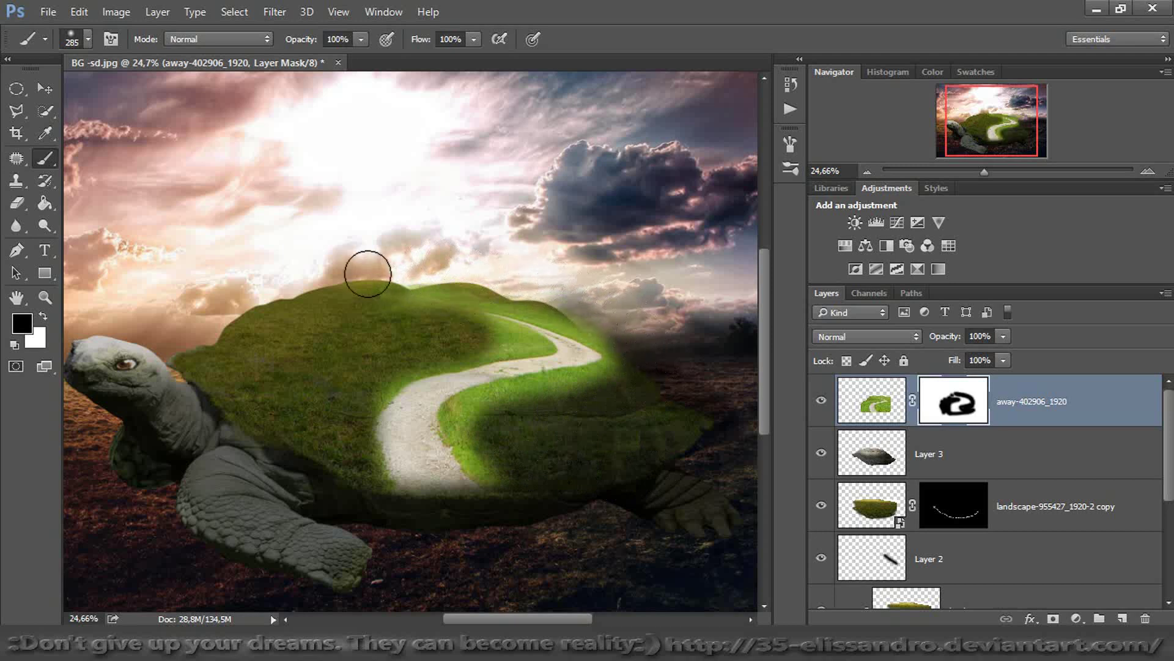
Shift the masked path left on the shell and mask out more bright grass along its edges, reducing the brush to 147 px
left_click(44, 89)
left_click_drag(467, 336, 435, 334)
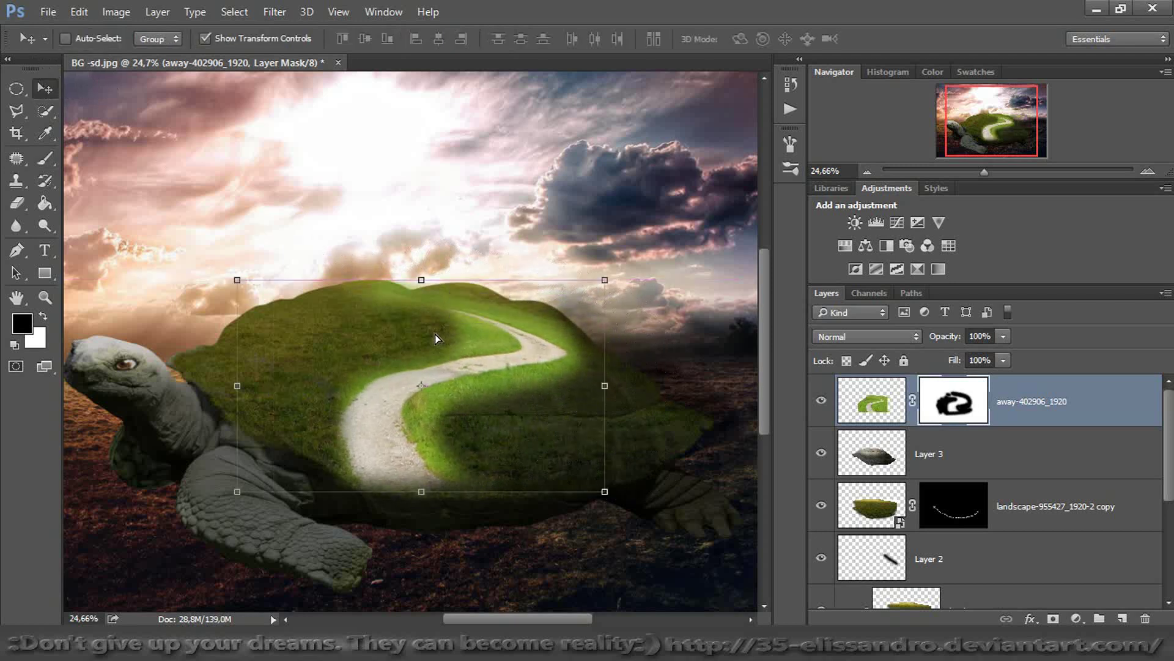
left_click(44, 158)
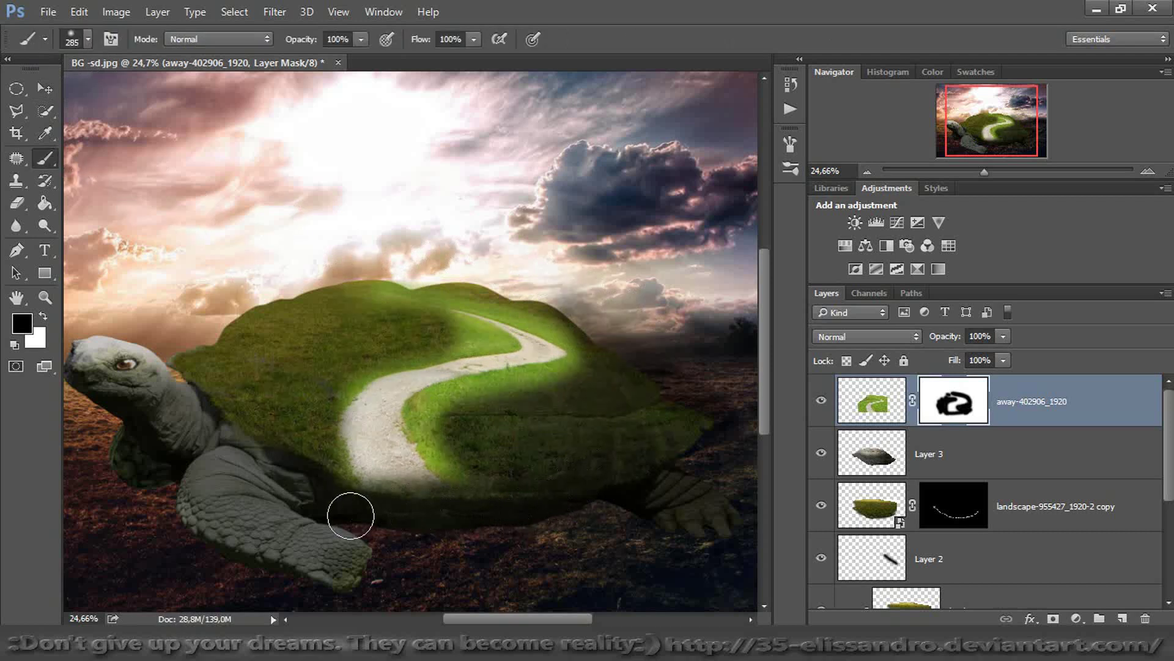
mouse_move(309, 451)
left_mouse_down()
mouse_move(341, 360)
mouse_move(420, 330)
left_mouse_up()
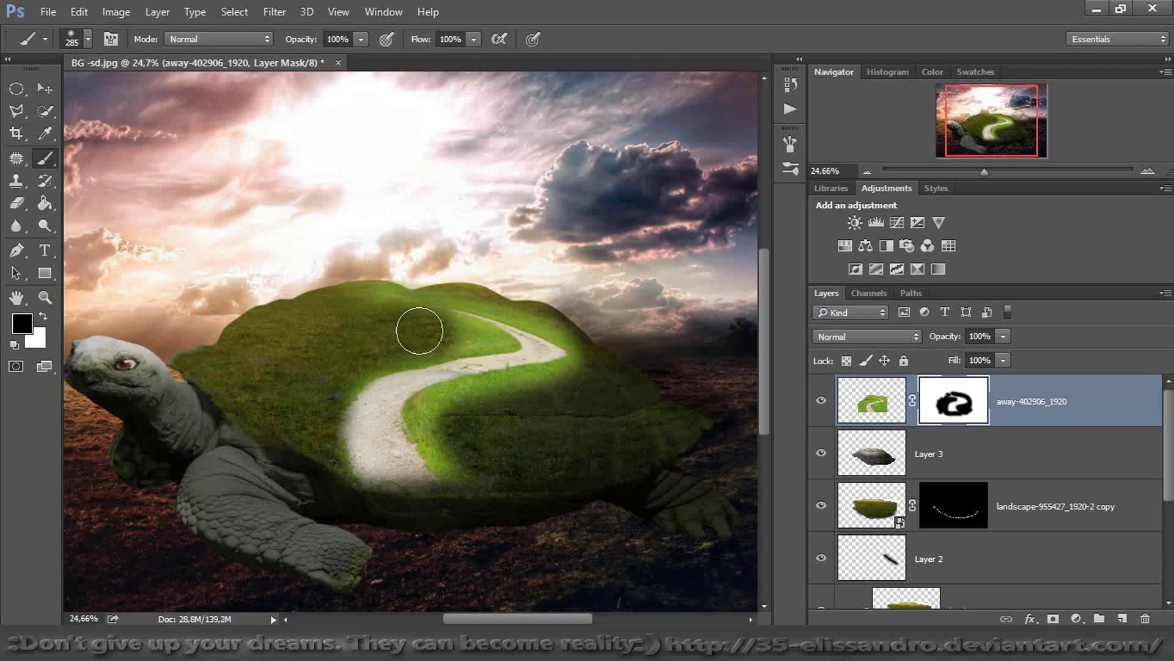
right_click(420, 330, "alt")
left_click_drag(419, 335, 486, 341)
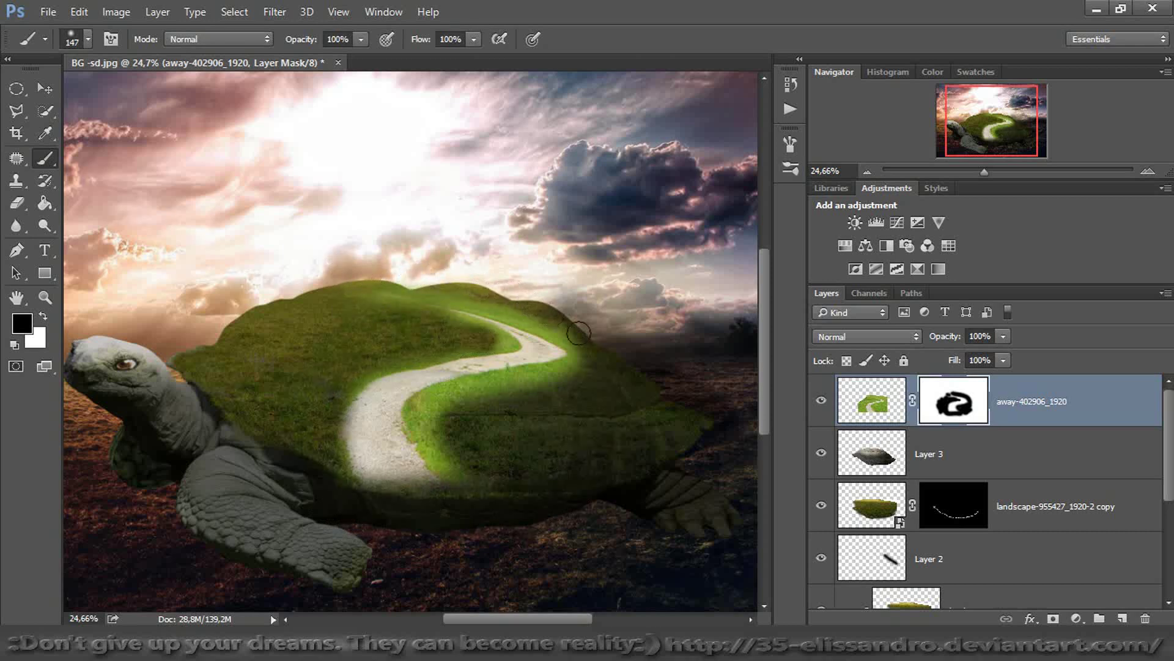
mouse_move(608, 349)
left_mouse_down()
mouse_move(581, 374)
mouse_move(454, 400)
mouse_move(439, 430)
mouse_move(458, 475)
left_mouse_up()
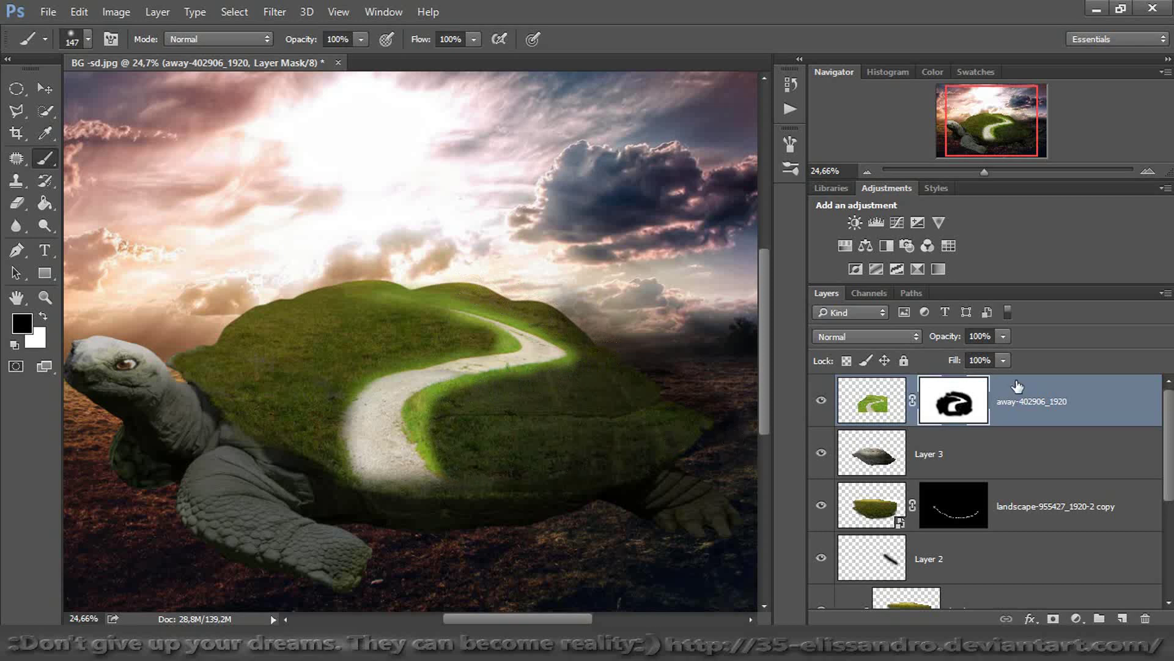
Convert the masked away-402906_1920 layer to a smart object and rasterize it to bake in the mask
left_click(875, 398)
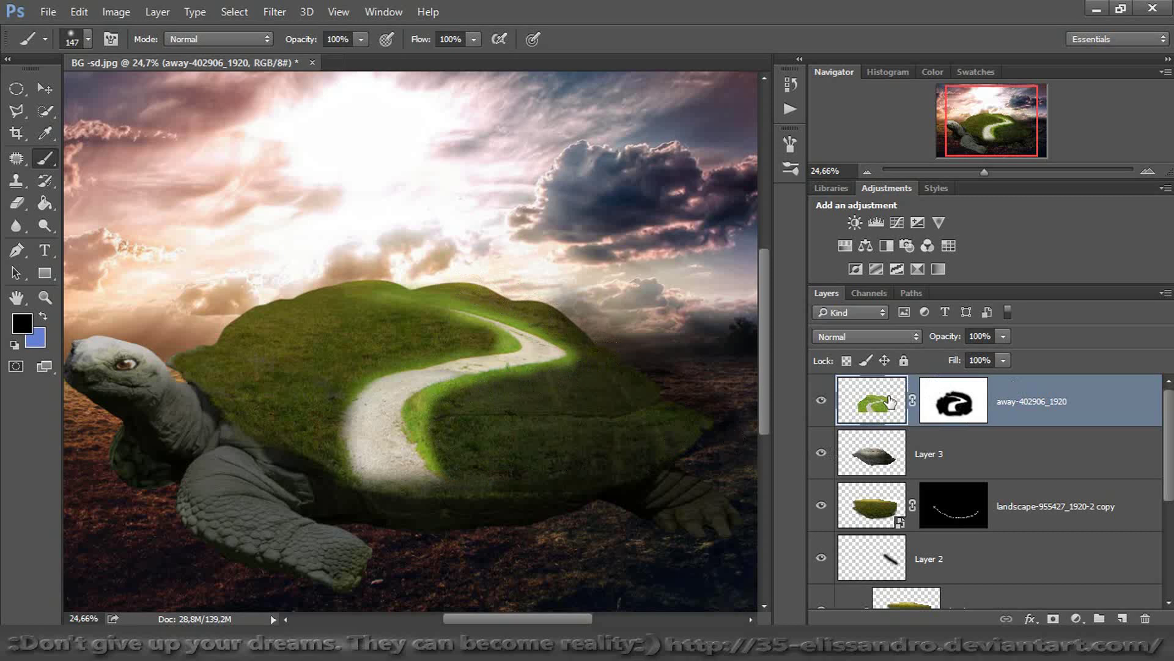
right_click(1051, 392)
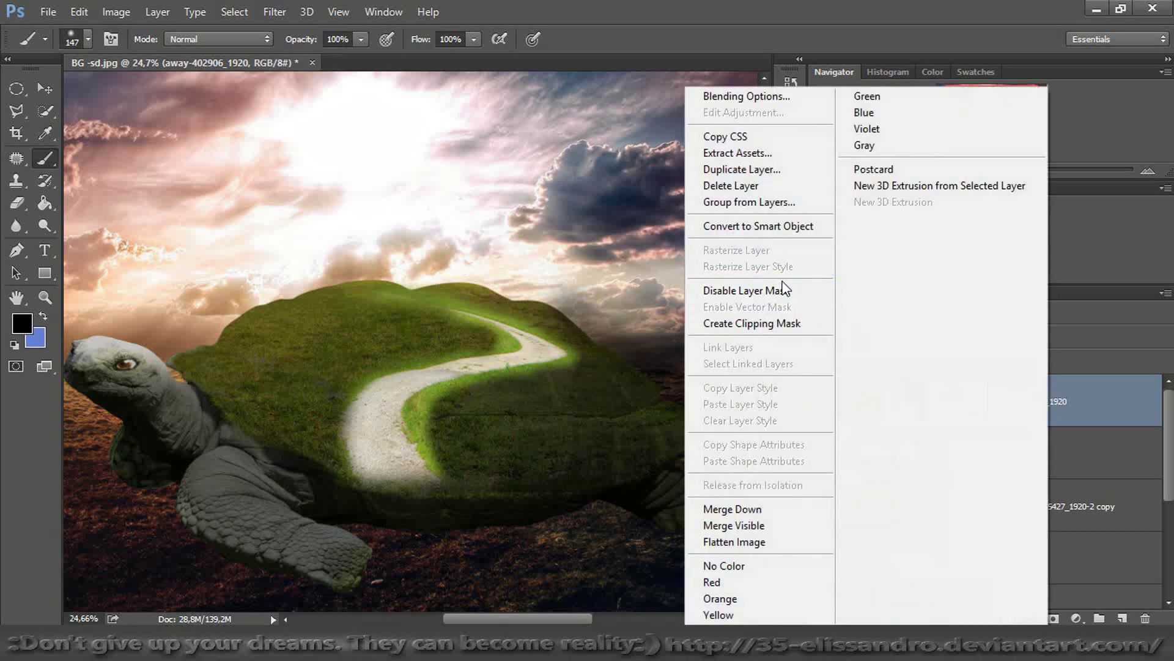
left_click(775, 233)
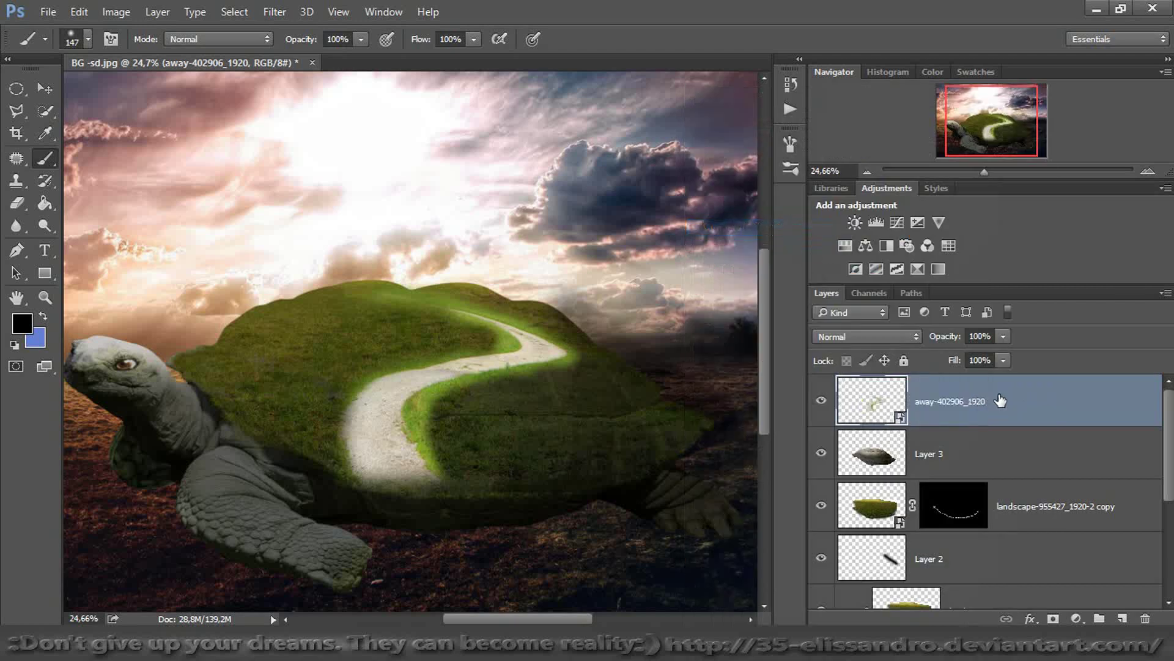
right_click(997, 403)
left_click(693, 288)
Add a Selective Color adjustment layer clipped to the away-402906_1920 layer, and move its settings away from the path
left_click(1076, 618)
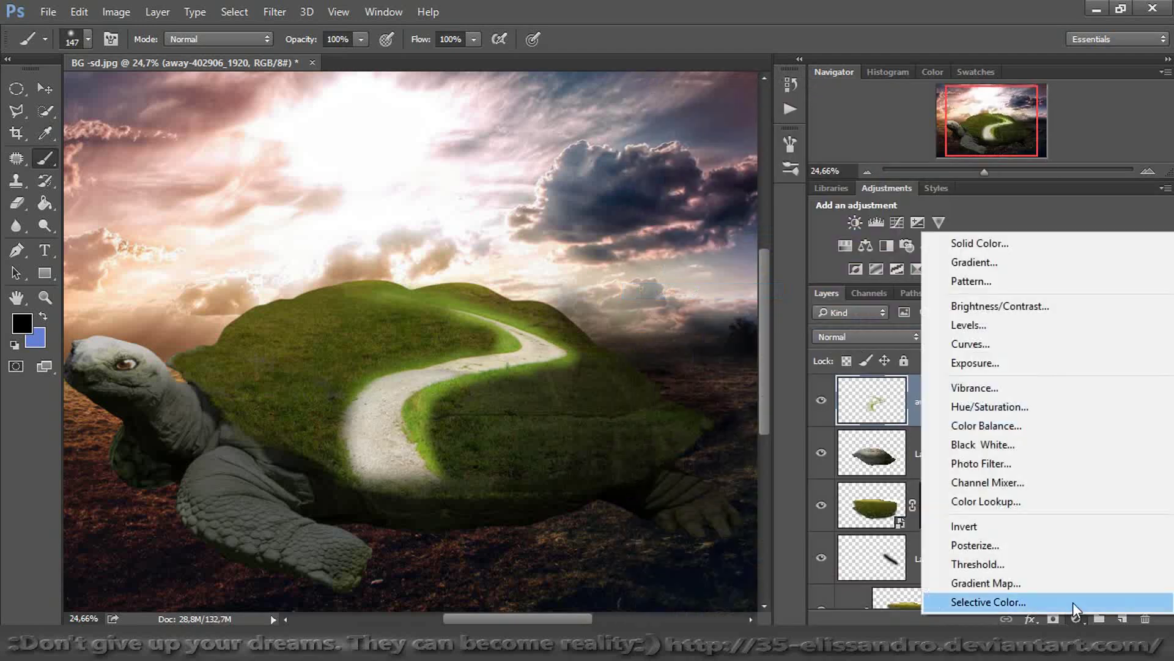
left_click(1070, 600)
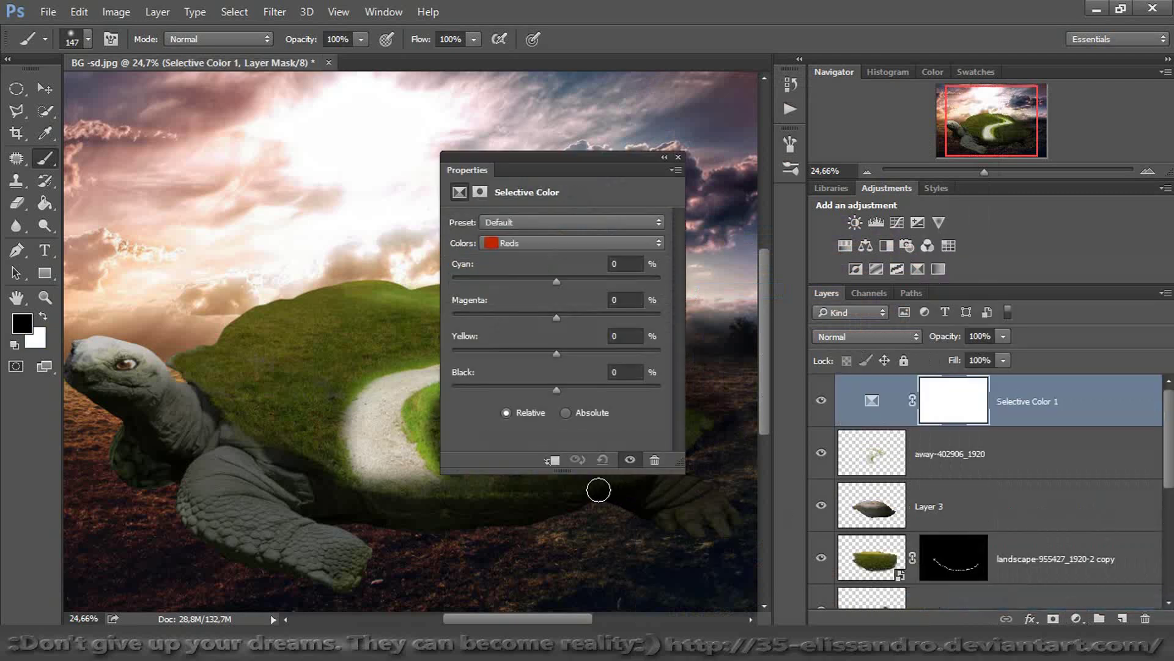
key("ctrl+alt+g")
left_click_drag(522, 161, 181, 85)
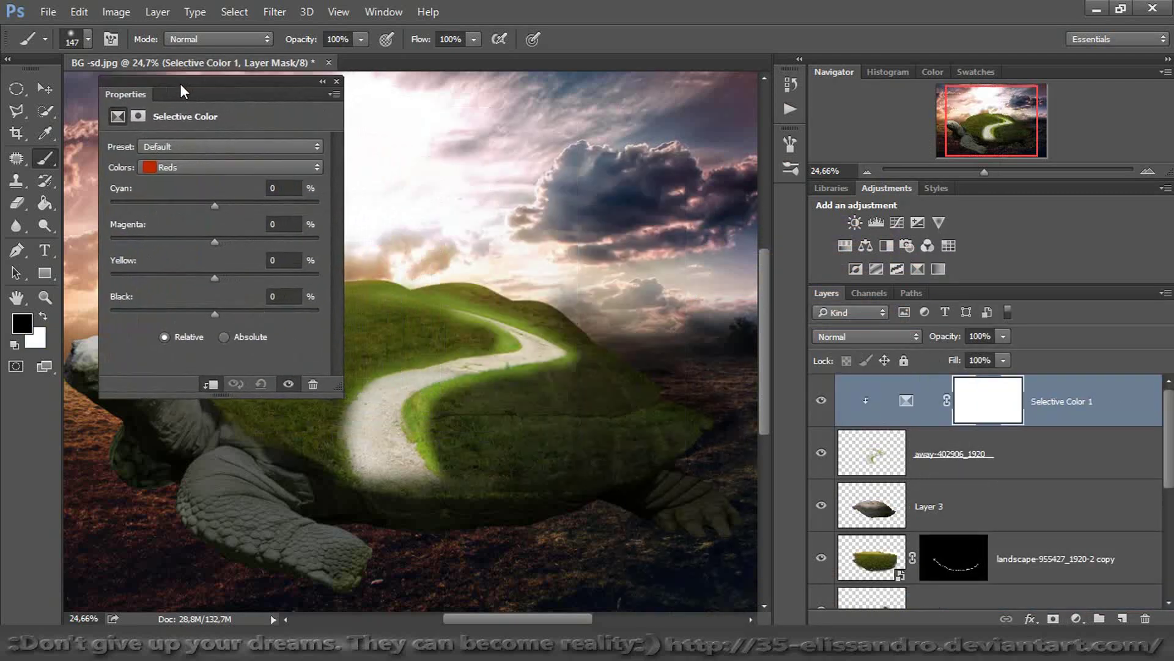
Adjust the Greens in the path's Selective Color, setting cyan to -88, raising magenta strongly and setting yellow to +15
left_click(174, 165)
left_click(176, 211)
left_click_drag(214, 201, 123, 201)
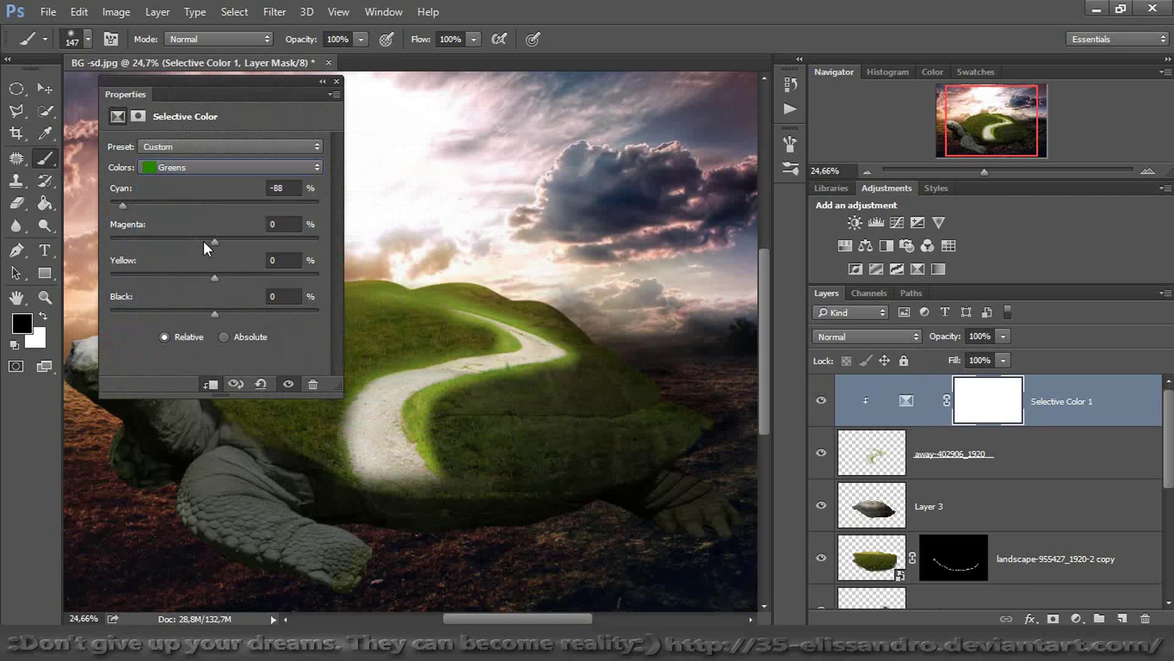
left_click_drag(215, 241, 295, 230)
left_click_drag(167, 270, 230, 273)
Adjust the Yellows in the path's Selective Color, setting cyan to -9, magenta to +31 and nudging yellow
left_click(185, 162)
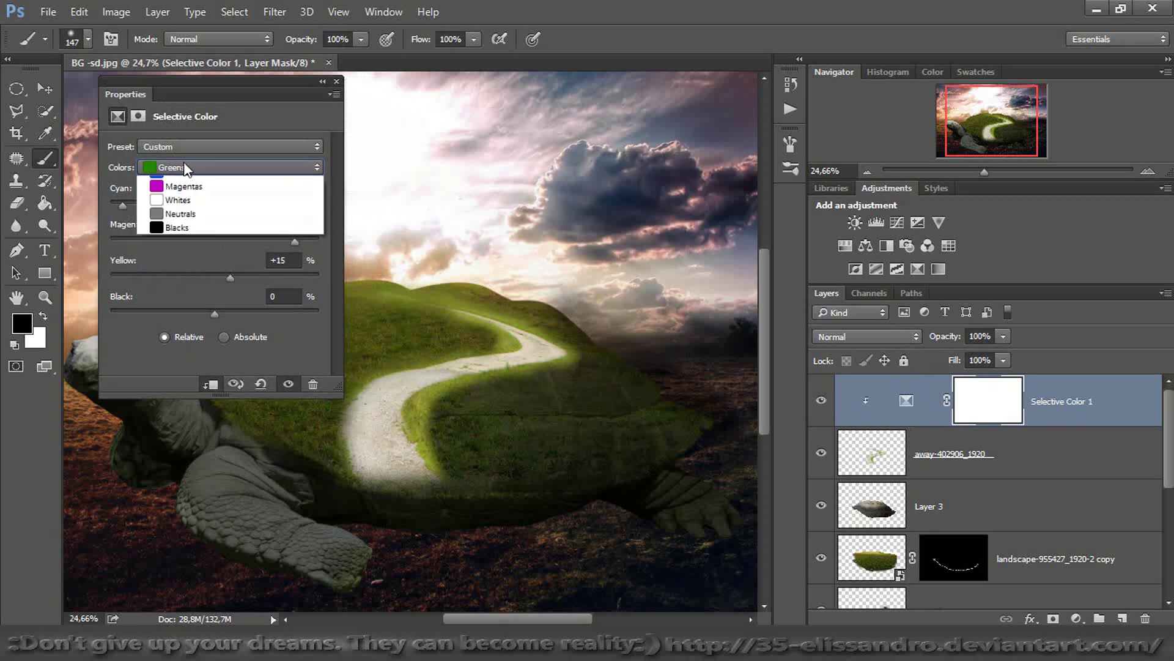
left_click(181, 192)
left_click_drag(218, 207, 204, 242)
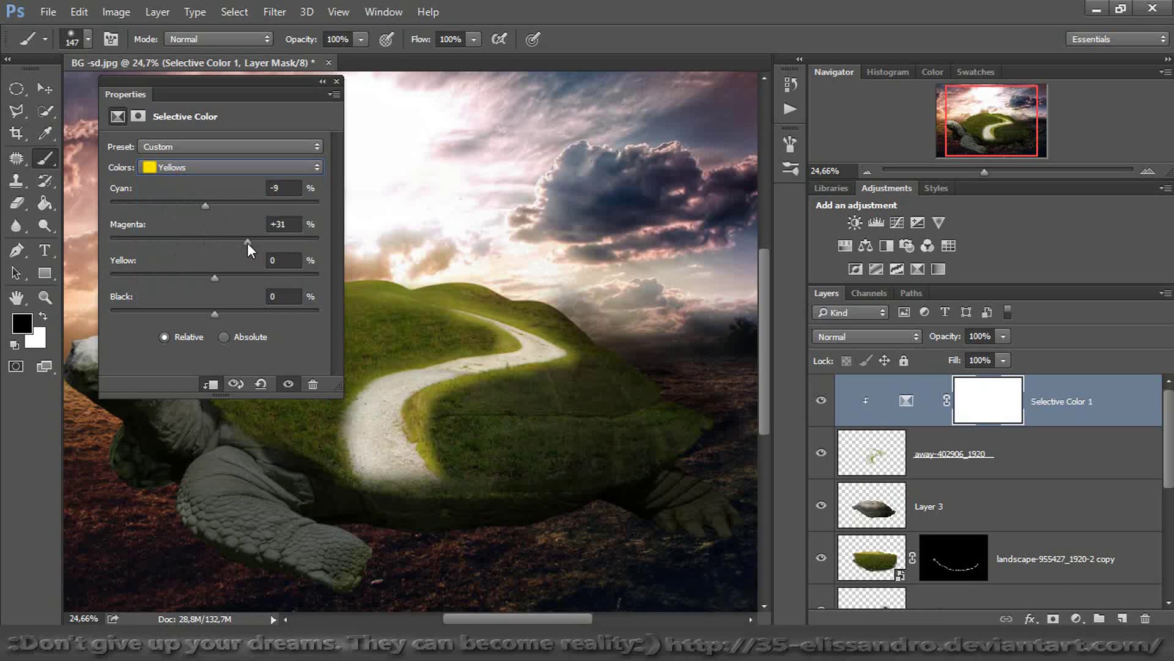
mouse_move(212, 280)
left_mouse_down()
mouse_move(156, 272)
mouse_move(217, 272)
left_mouse_up()
Close the Selective Color settings, compare the path with and without the adjustment, and reduce its fill to 82%
left_click(336, 81)
left_click(822, 401)
left_click(822, 400)
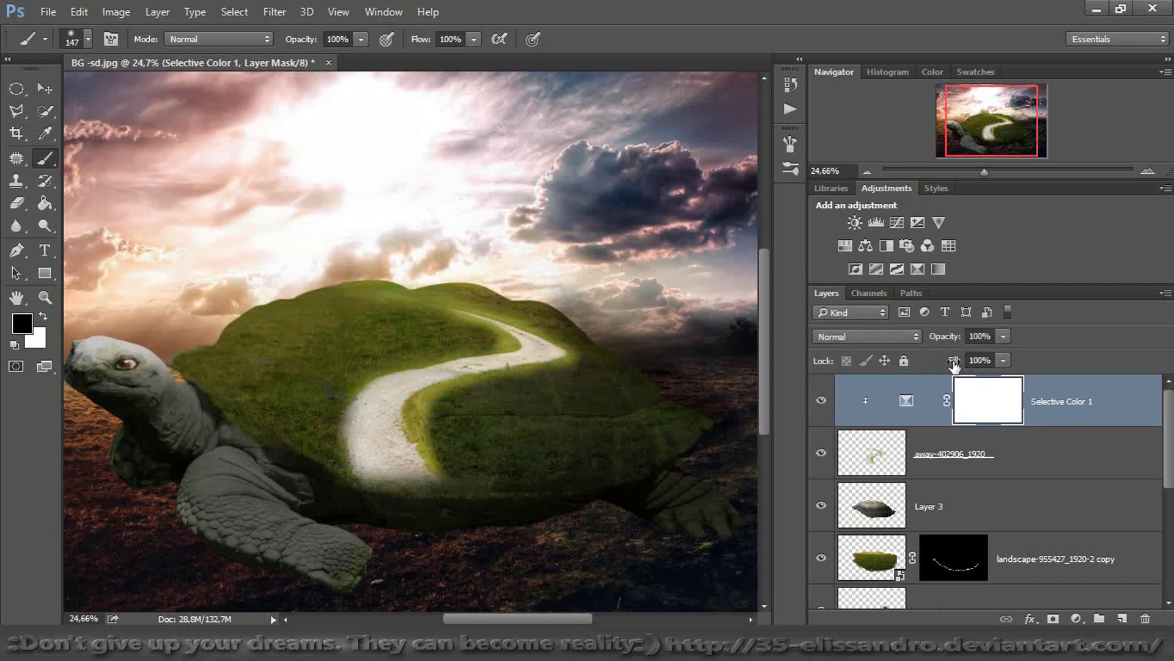
left_click_drag(954, 363, 941, 365)
Darken the path and its grassy edge with a black 228 px brush on a new clipped layer with 57% fill and 78% opacity
left_click(874, 456)
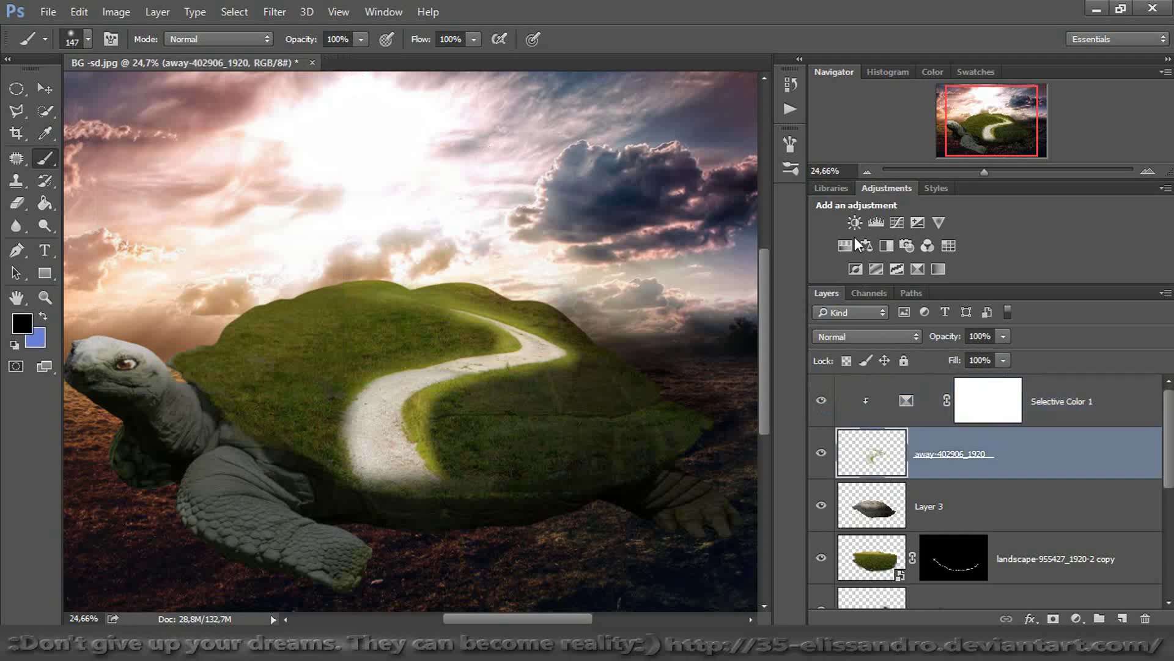
left_click(1123, 618)
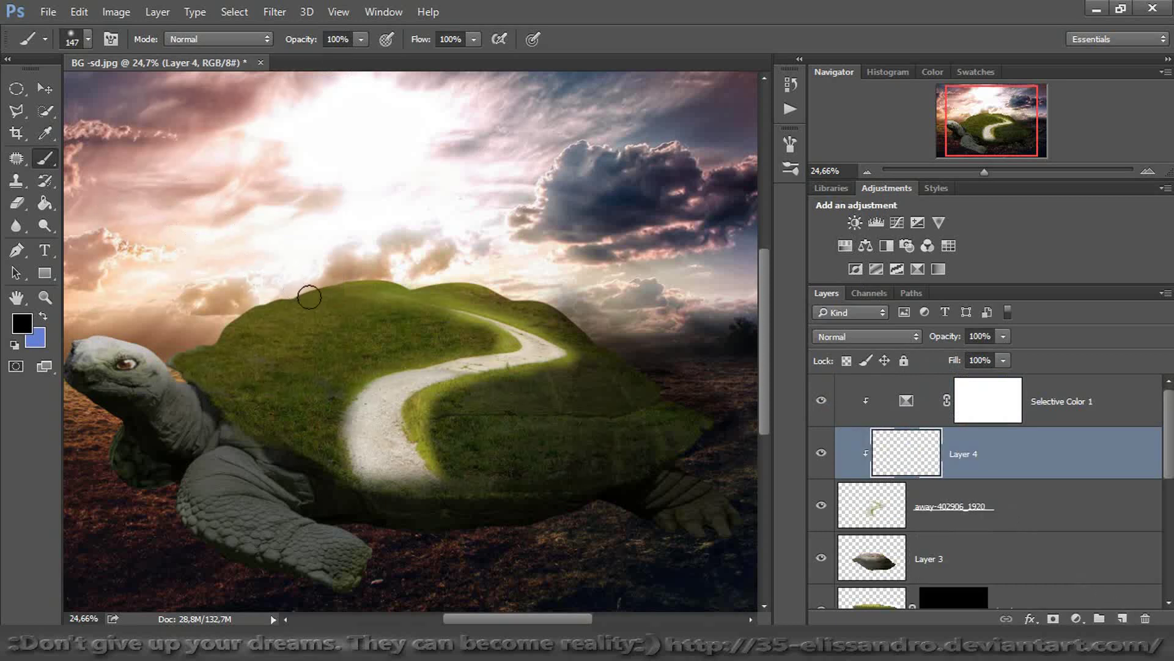
mouse_move(322, 307)
left_mouse_down()
mouse_move(408, 327)
mouse_move(506, 322)
mouse_move(535, 350)
mouse_move(383, 399)
mouse_move(367, 480)
mouse_move(364, 409)
mouse_move(388, 420)
mouse_move(416, 473)
mouse_move(380, 459)
left_mouse_up()
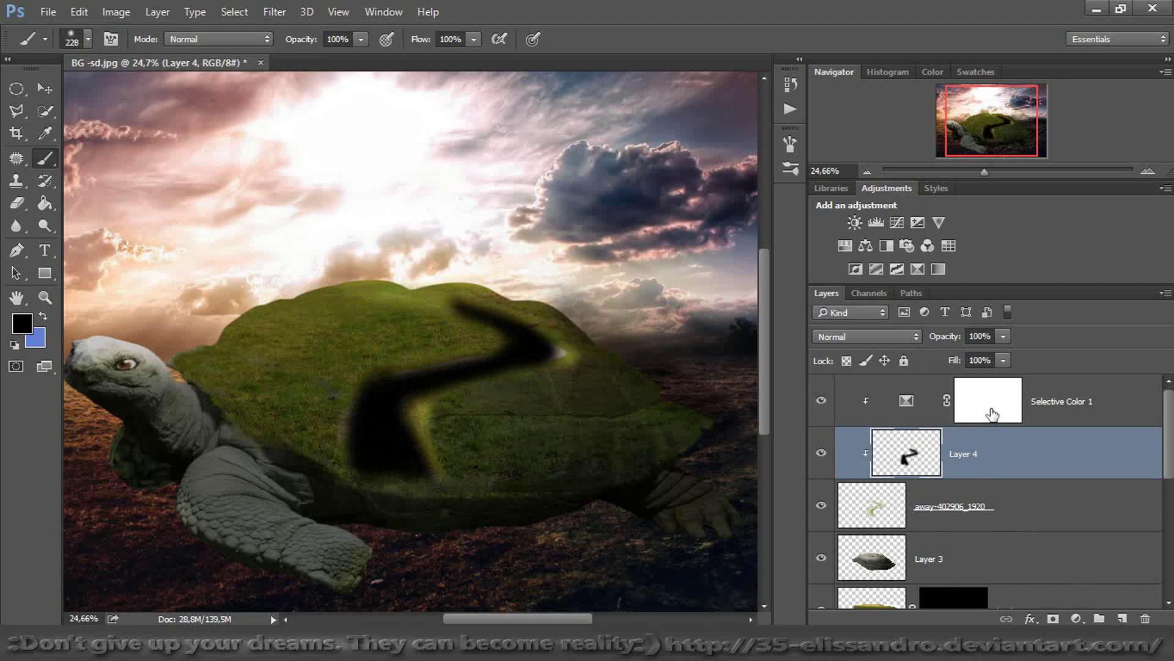
left_click_drag(955, 360, 914, 365)
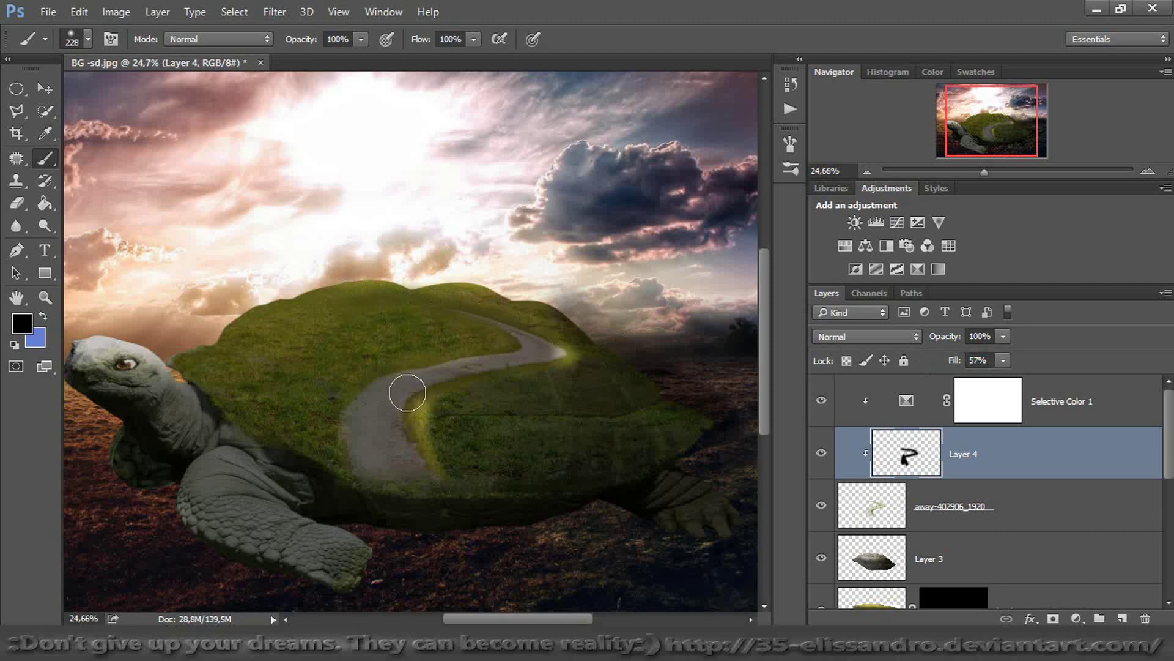
mouse_move(437, 385)
left_mouse_down()
mouse_move(398, 408)
mouse_move(420, 434)
mouse_move(425, 483)
left_mouse_up()
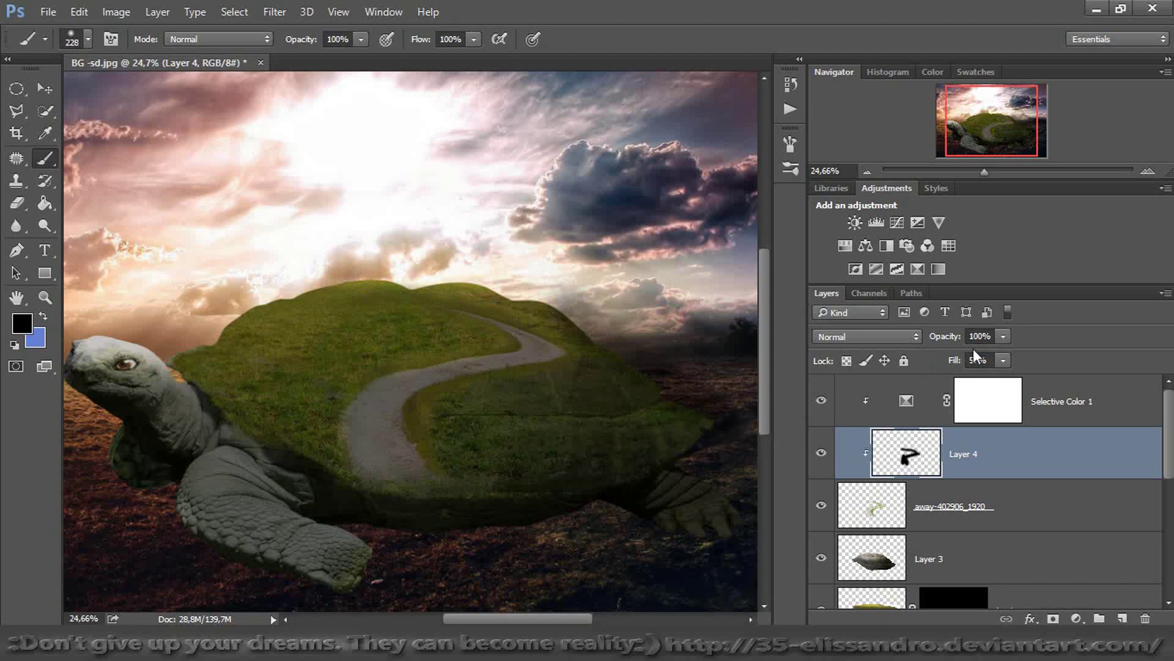
left_click_drag(952, 343, 936, 341)
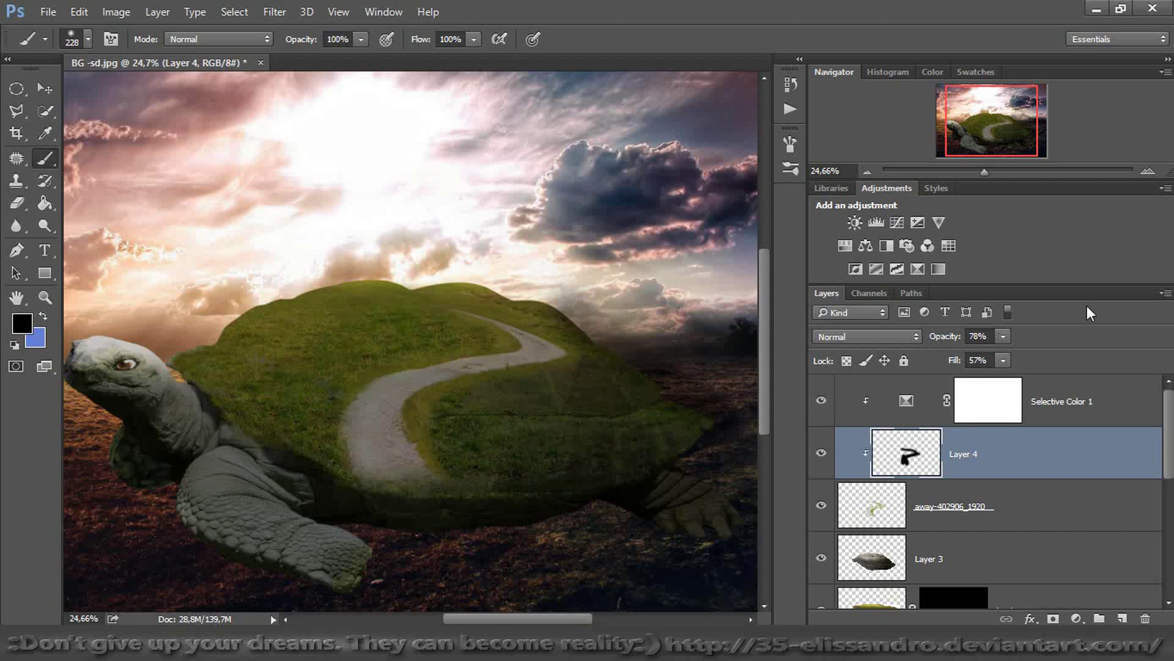
Place the house image 2.png in the composition above the Selective Color 1 layer
left_click(1125, 402)
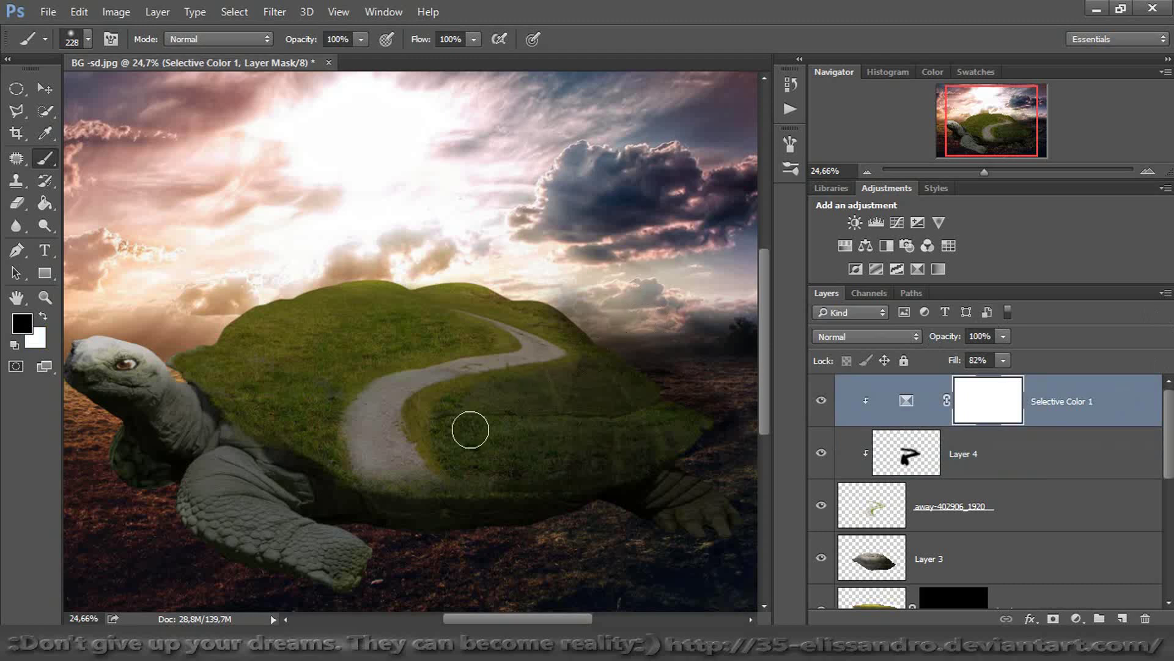
left_click_drag(399, 447, 393, 435)
left_click(309, 42)
left_click_drag(472, 195, 460, 264)
left_click_drag(676, 139, 411, 404)
left_click_drag(332, 570, 519, 273)
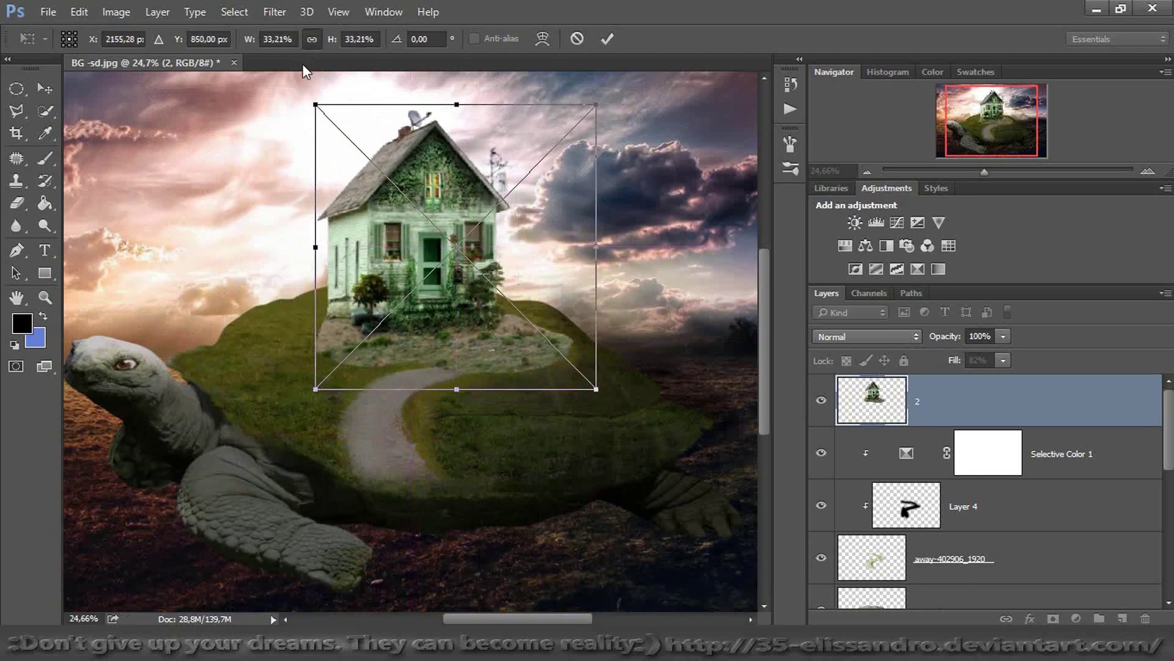
Scale the house to 14.58% and position it on top of the grassy shell near the path's upper end
left_click_drag(595, 103, 454, 249)
left_click_drag(429, 296, 497, 244)
left_click_drag(517, 204, 487, 251)
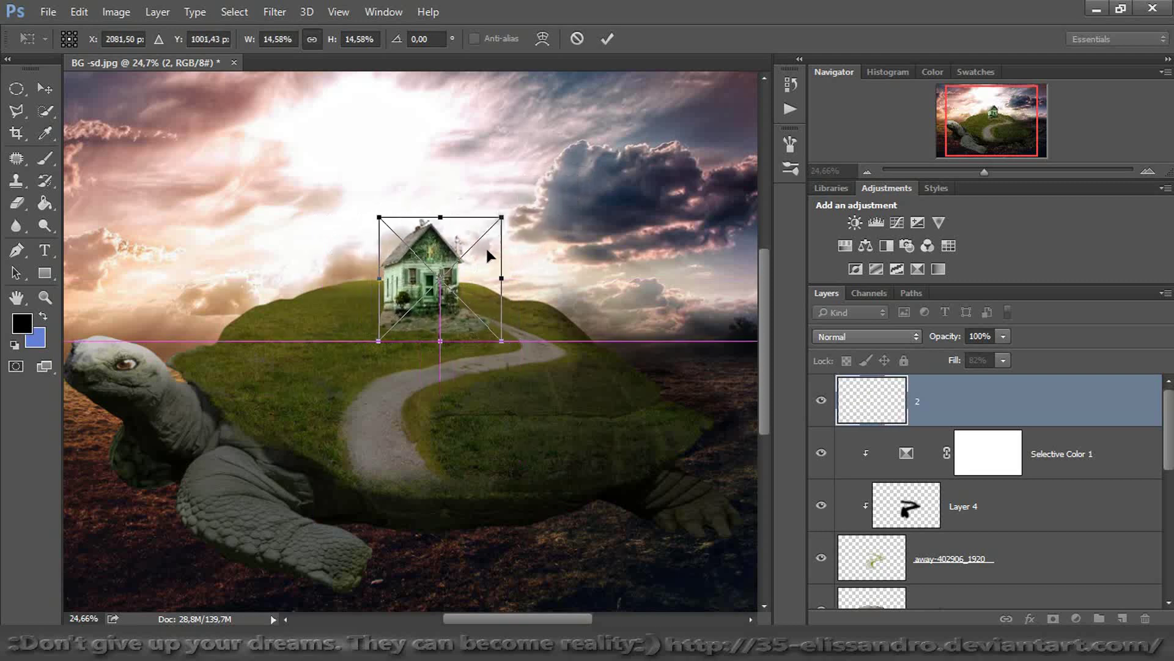
left_click(605, 39)
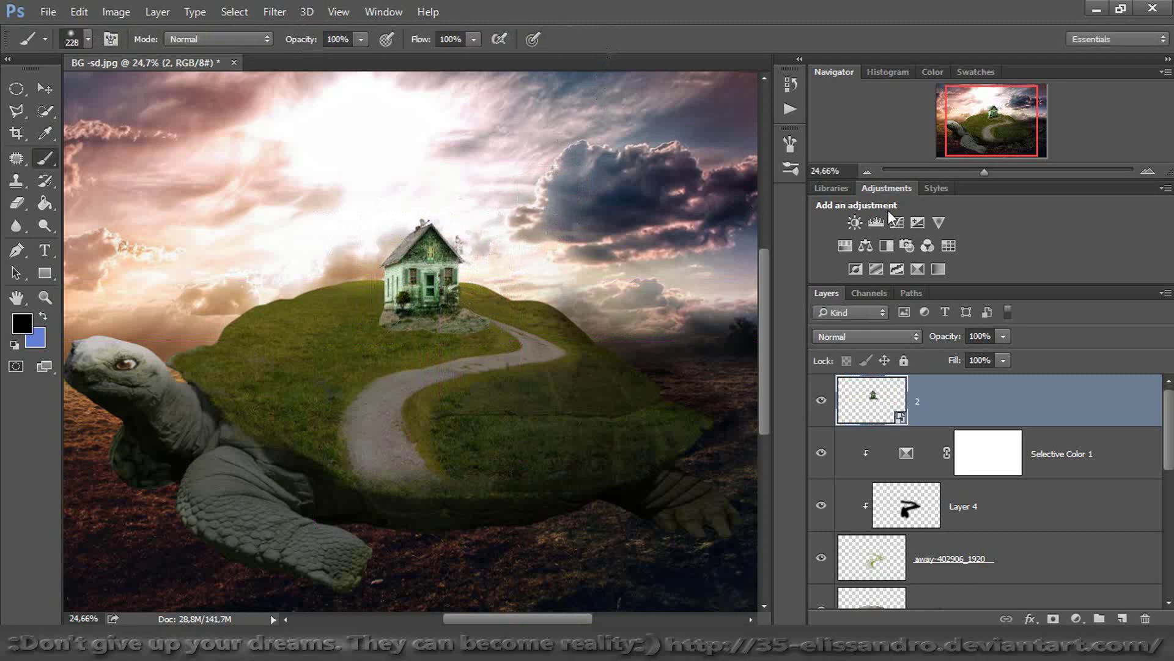
Add a layer mask to the house and blend the edges of its ground into the grass with a black 95 px brush
left_click_drag(991, 175, 1011, 175)
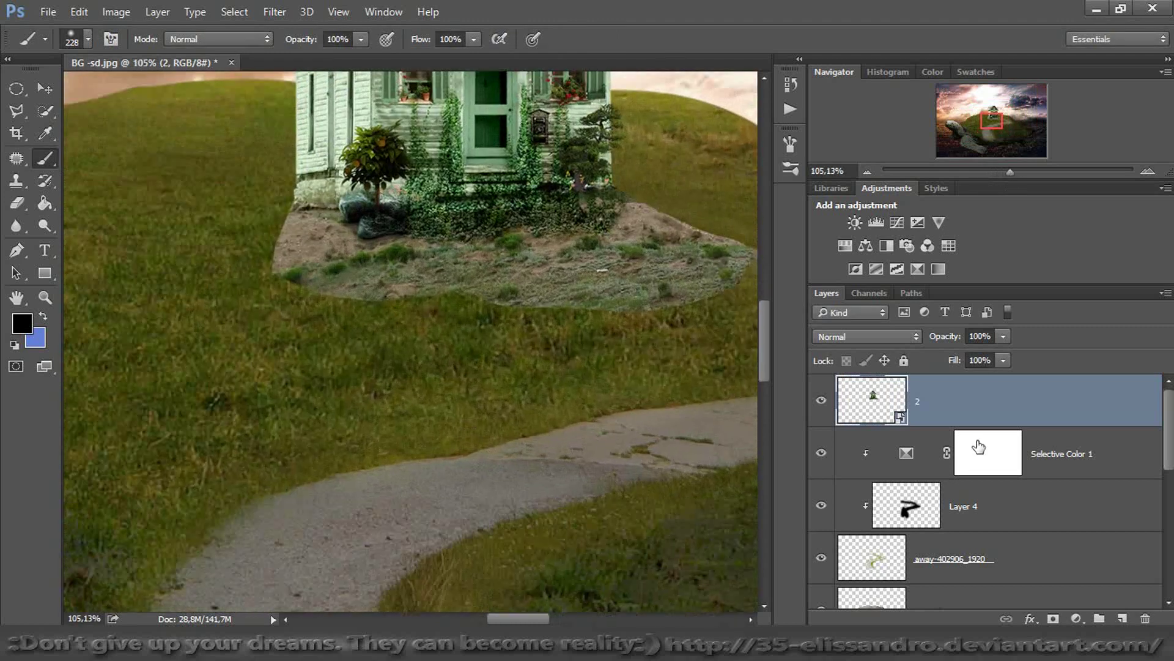
left_click(1053, 618)
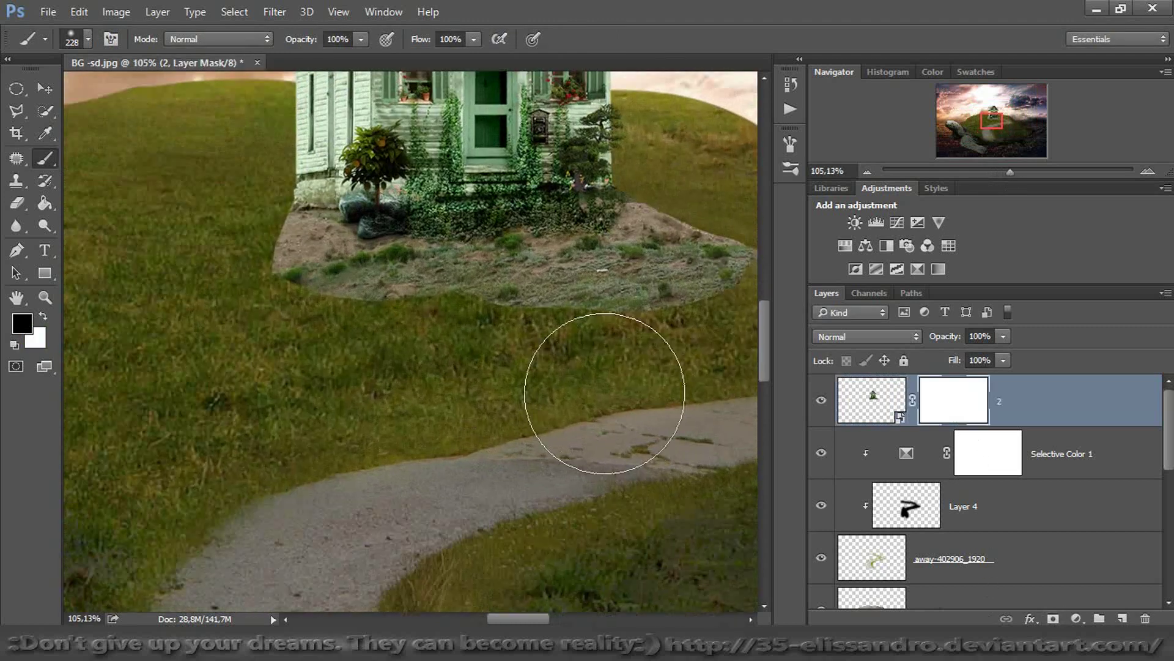
left_click_drag(596, 385, 557, 384)
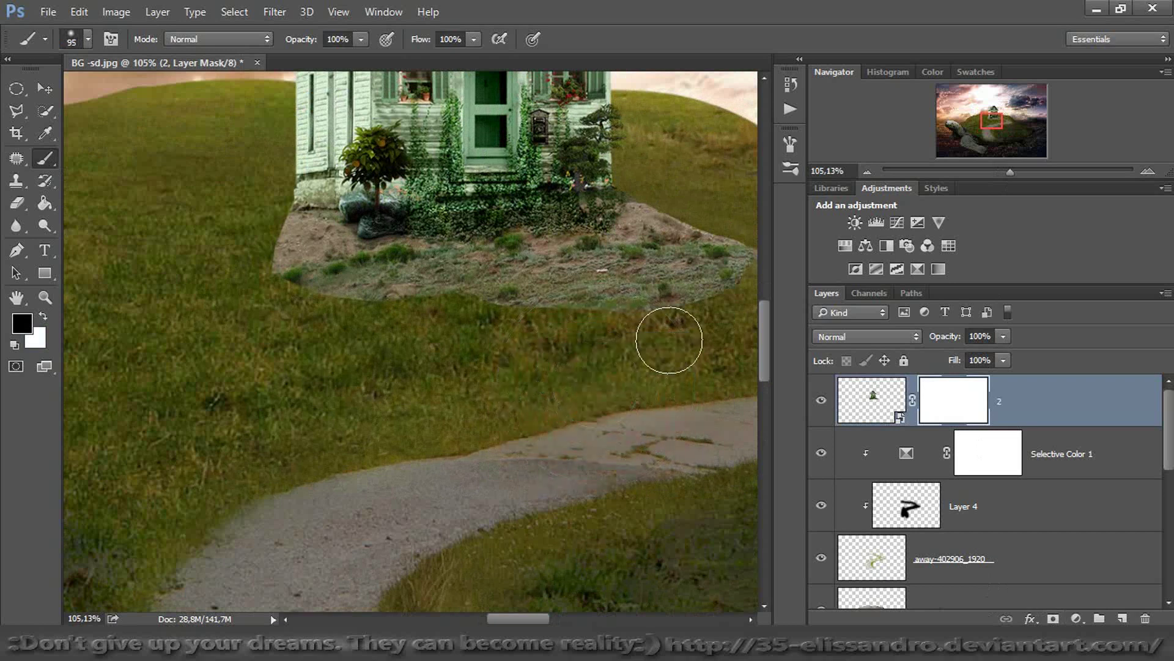
mouse_move(546, 325)
left_mouse_down()
mouse_move(385, 320)
mouse_move(269, 283)
mouse_move(255, 256)
mouse_move(273, 249)
mouse_move(377, 330)
mouse_move(446, 327)
left_mouse_up()
left_click_drag(985, 128, 992, 129)
mouse_move(525, 214)
left_mouse_down()
mouse_move(558, 234)
mouse_move(602, 247)
mouse_move(566, 246)
mouse_move(545, 273)
left_mouse_up()
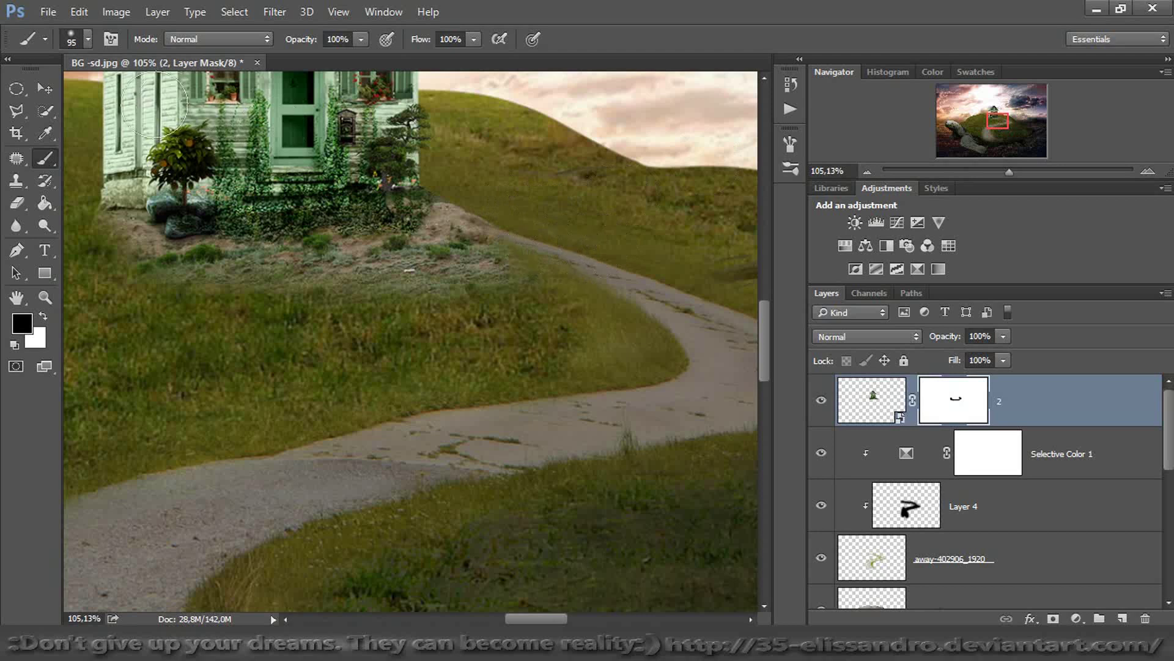
Move the masked house further left along the crest of the grassy shell
key("v")
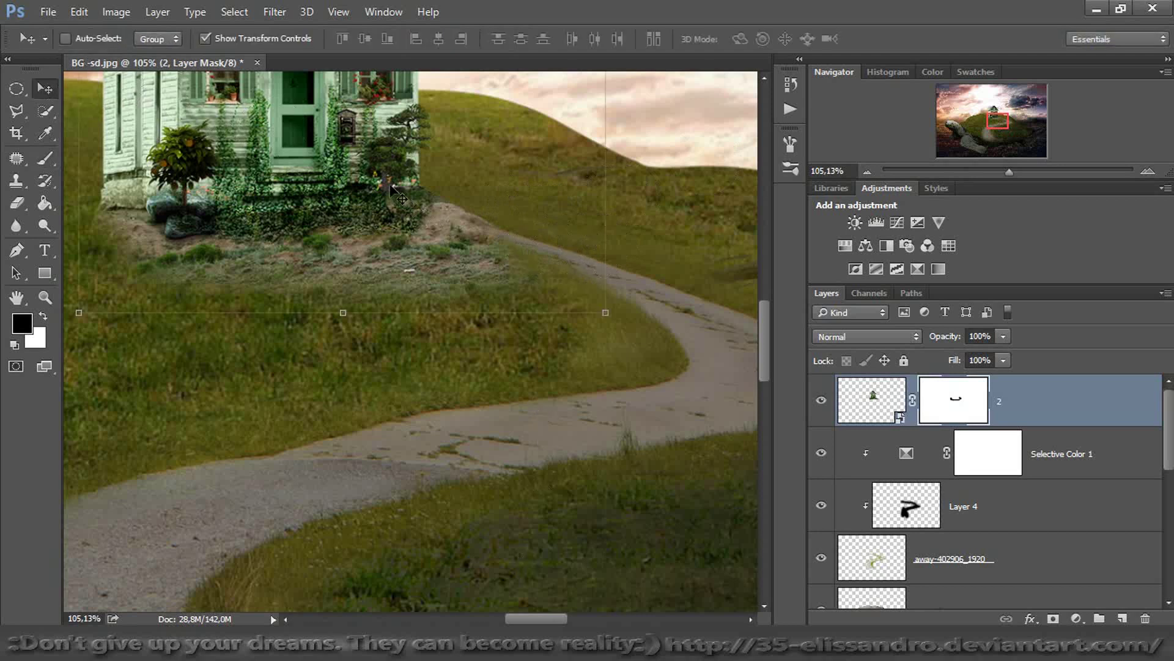
left_click_drag(377, 190, 502, 185)
left_click_drag(1011, 171, 988, 167)
mouse_move(380, 255)
left_mouse_down()
mouse_move(337, 263)
mouse_move(359, 251)
left_mouse_up()
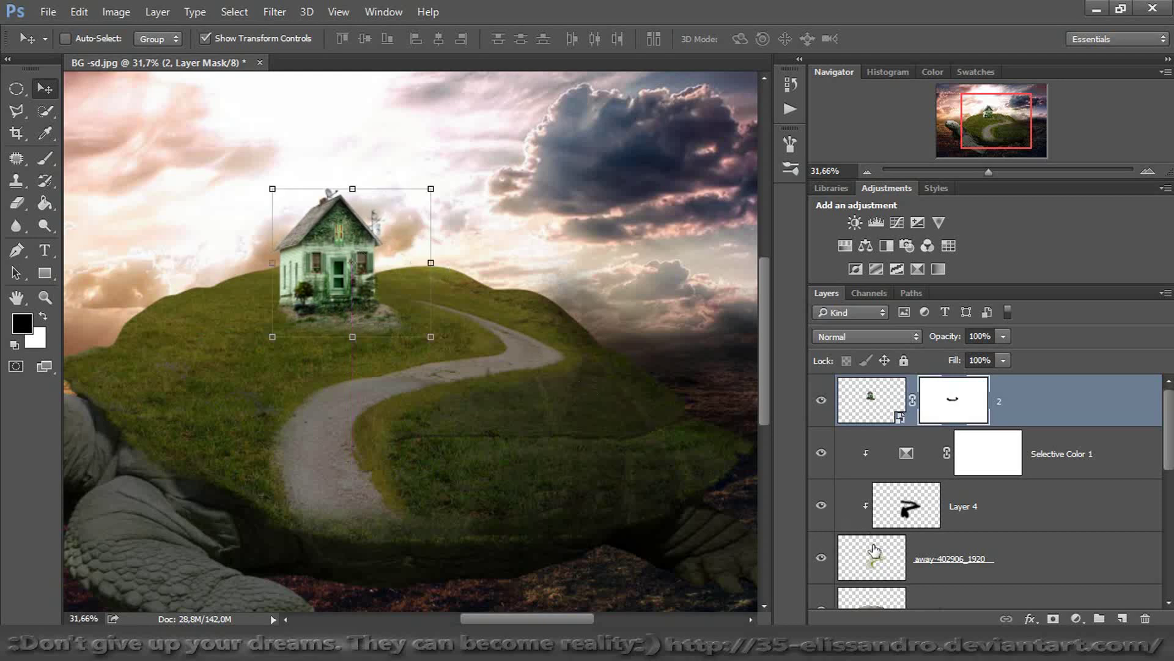
Scale the away-402906_1920 path layer to 87.28% width and 87.69% height, and warp it to run from the house down the shell
left_click(874, 551)
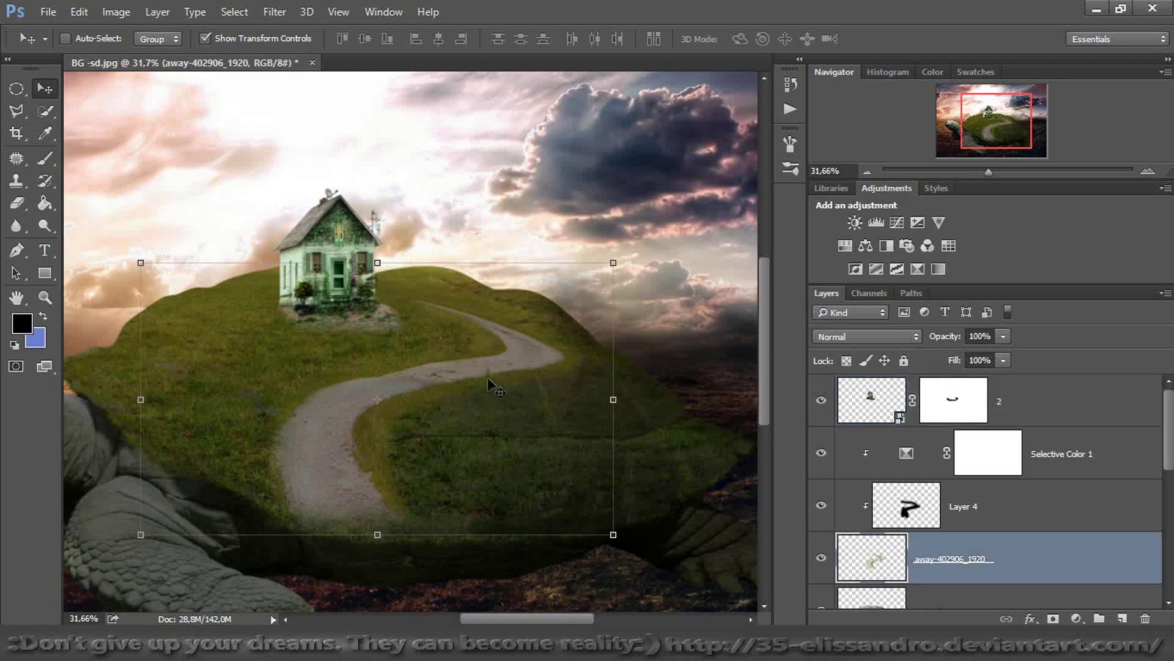
left_click_drag(614, 263, 552, 297)
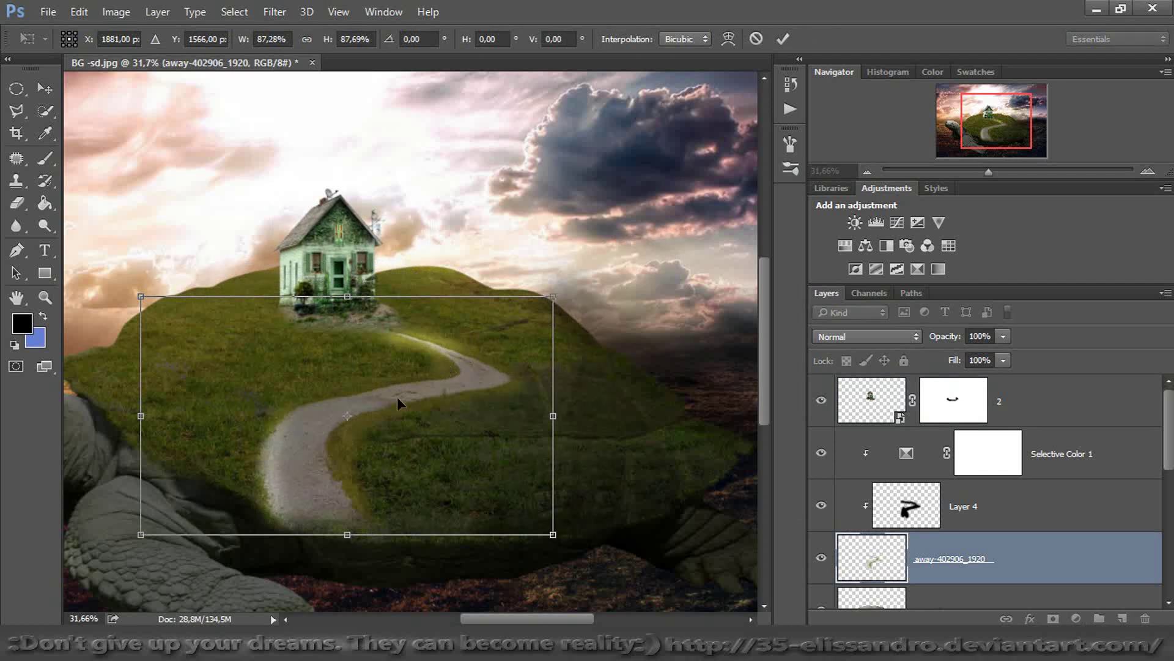
right_click(352, 418)
left_click(383, 260)
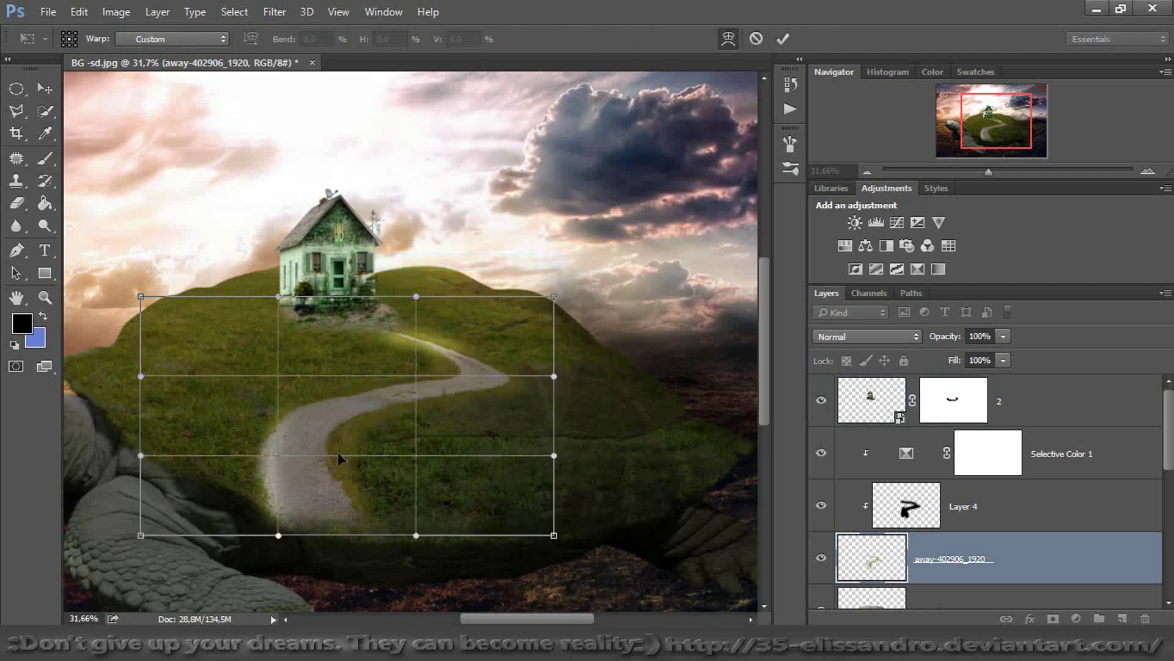
left_click_drag(330, 491, 418, 509)
left_click_drag(403, 356, 380, 342)
left_click(784, 38)
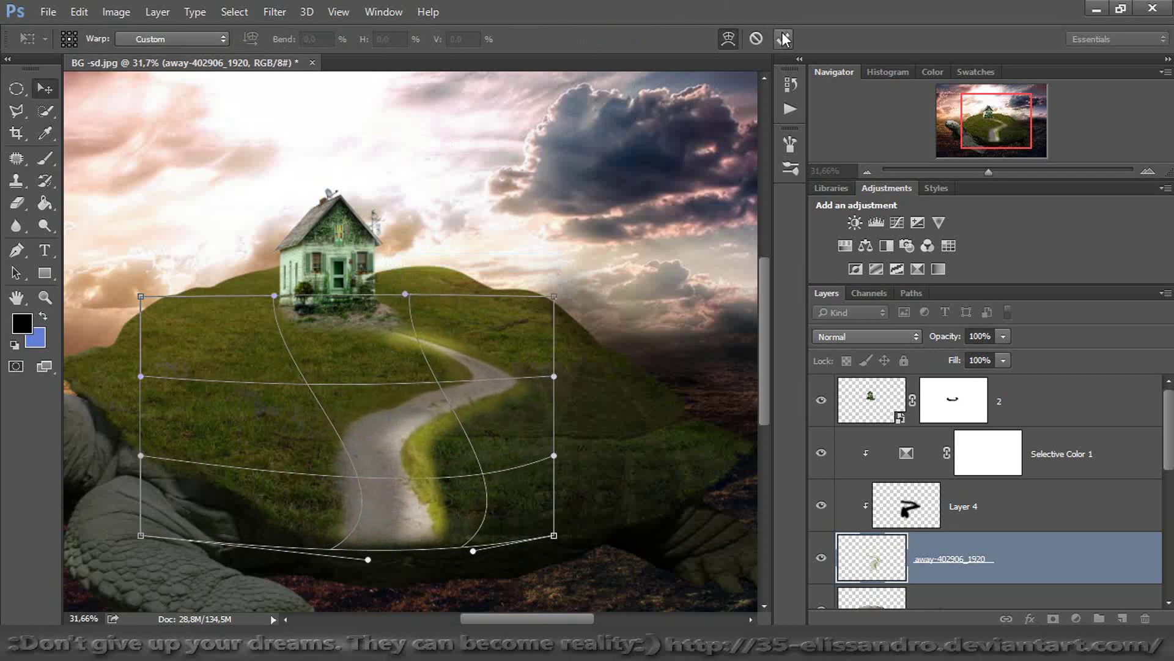
Check the Layer 4 shading by toggling its visibility, and shift it right over the reshaped path
left_click(821, 506)
left_click(821, 506)
left_click(903, 506)
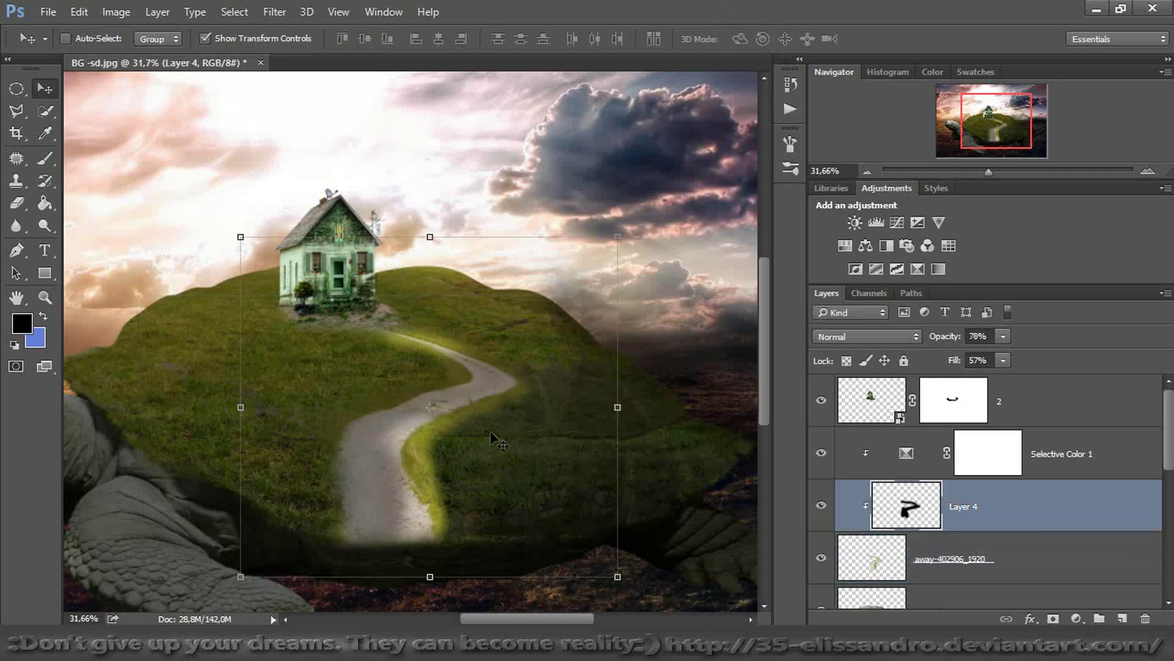
left_click_drag(388, 432, 420, 436)
right_click(402, 418)
left_click(389, 422)
Warp the Layer 4 shading so it follows the curve of the reshaped path, and return to the Brush tool
key("ctrl")
key("ctrl+t")
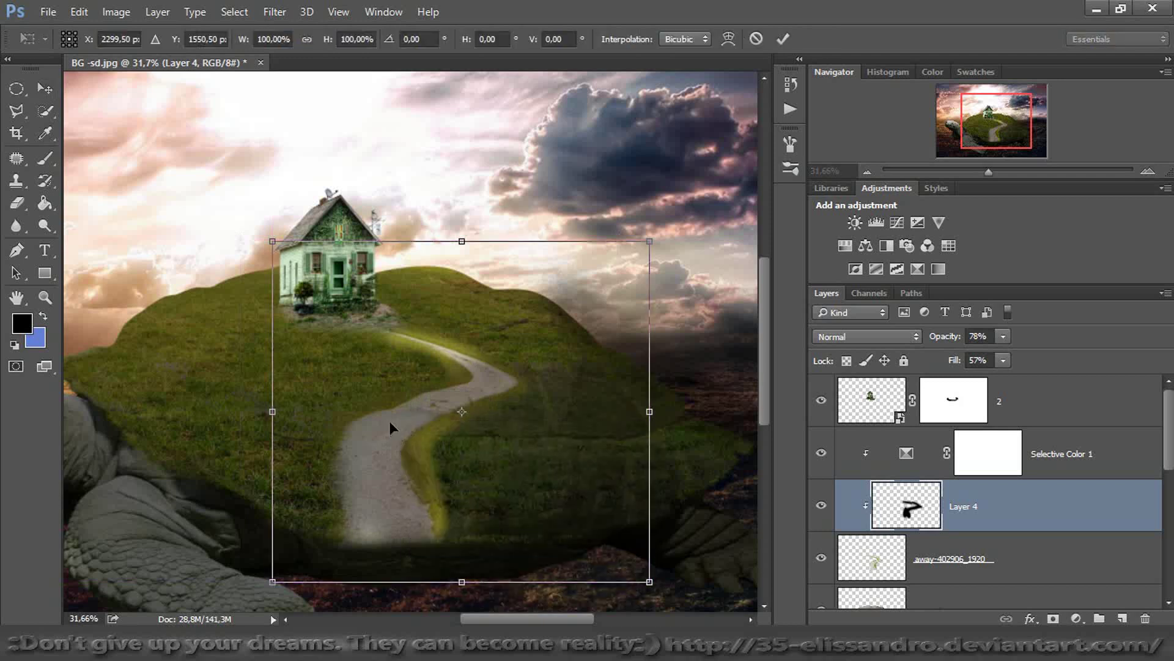
right_click(389, 421)
left_click(447, 264)
left_click_drag(416, 302, 429, 335)
left_click_drag(403, 546, 417, 551)
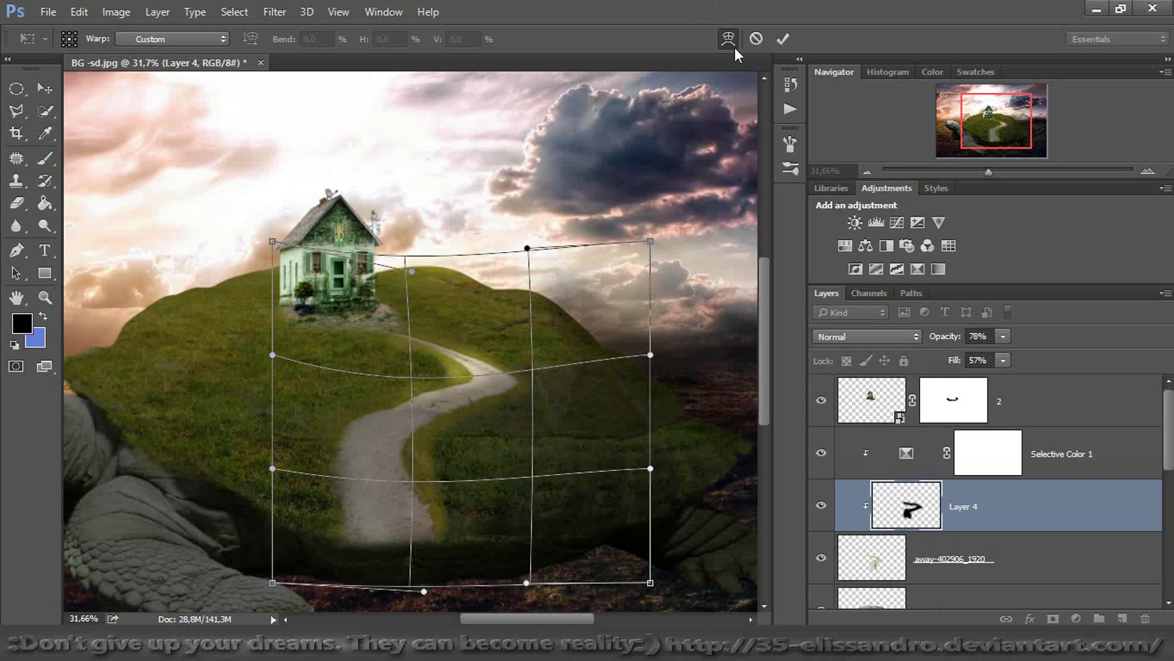
key("Return")
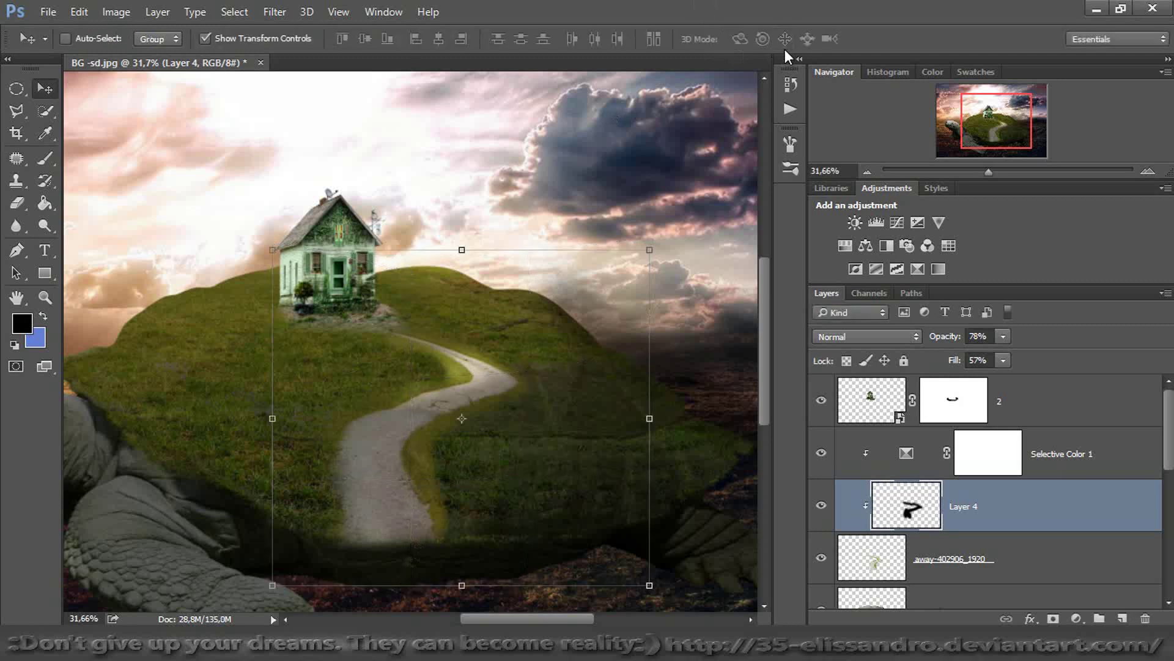
left_click(45, 157)
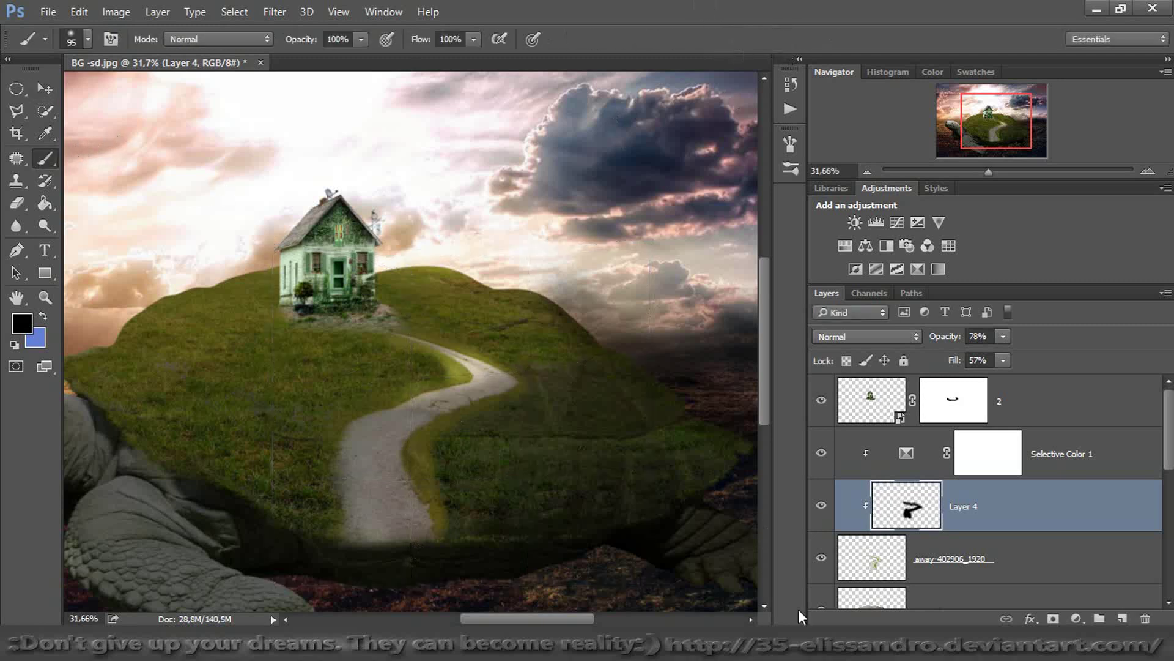
Add a Hue/Saturation adjustment layer clipped to the house layer and set its saturation to -20
left_click(873, 401)
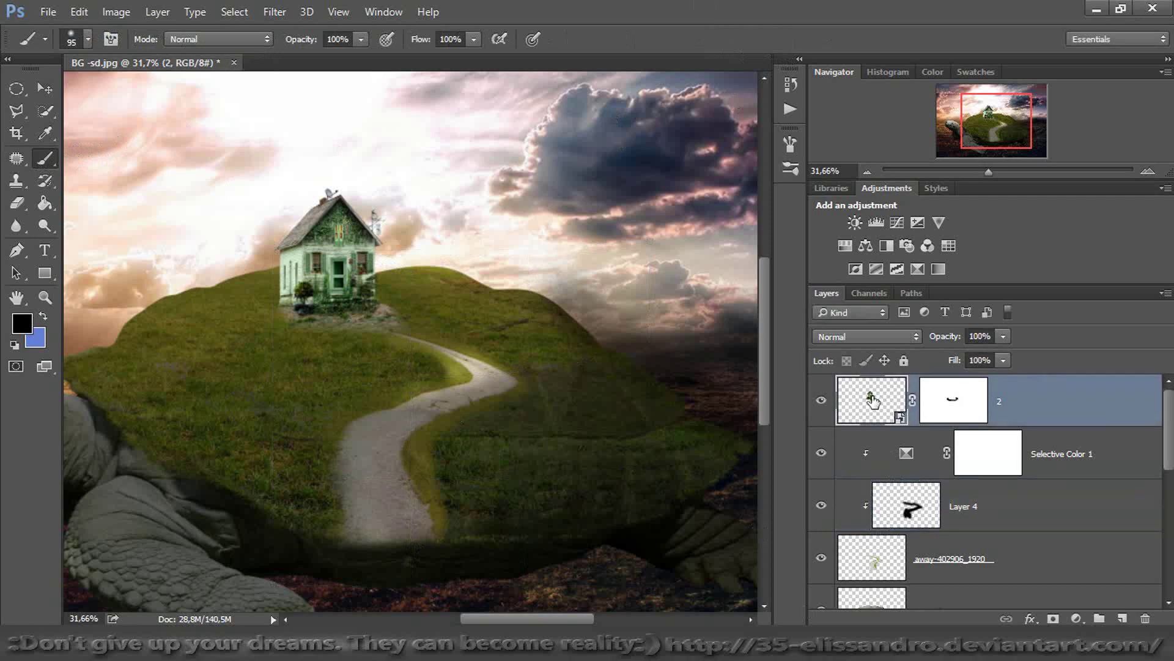
left_click(844, 245)
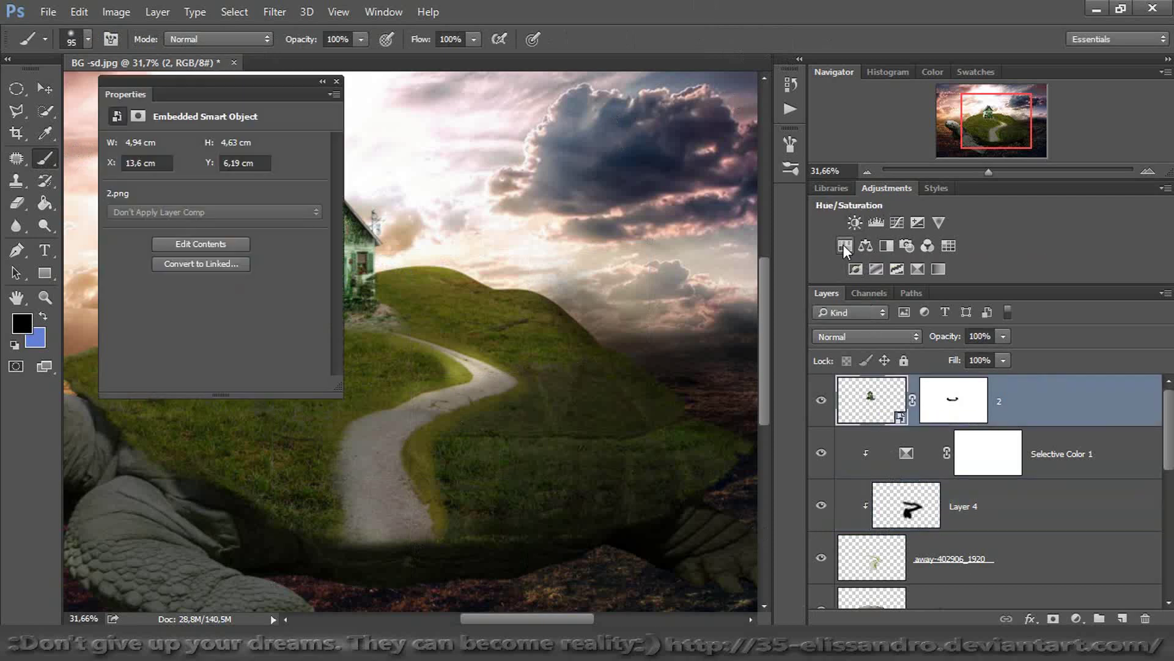
left_click(210, 384)
left_click_drag(216, 247, 171, 241)
left_click_drag(179, 84, 567, 160)
left_click_drag(561, 324, 583, 325)
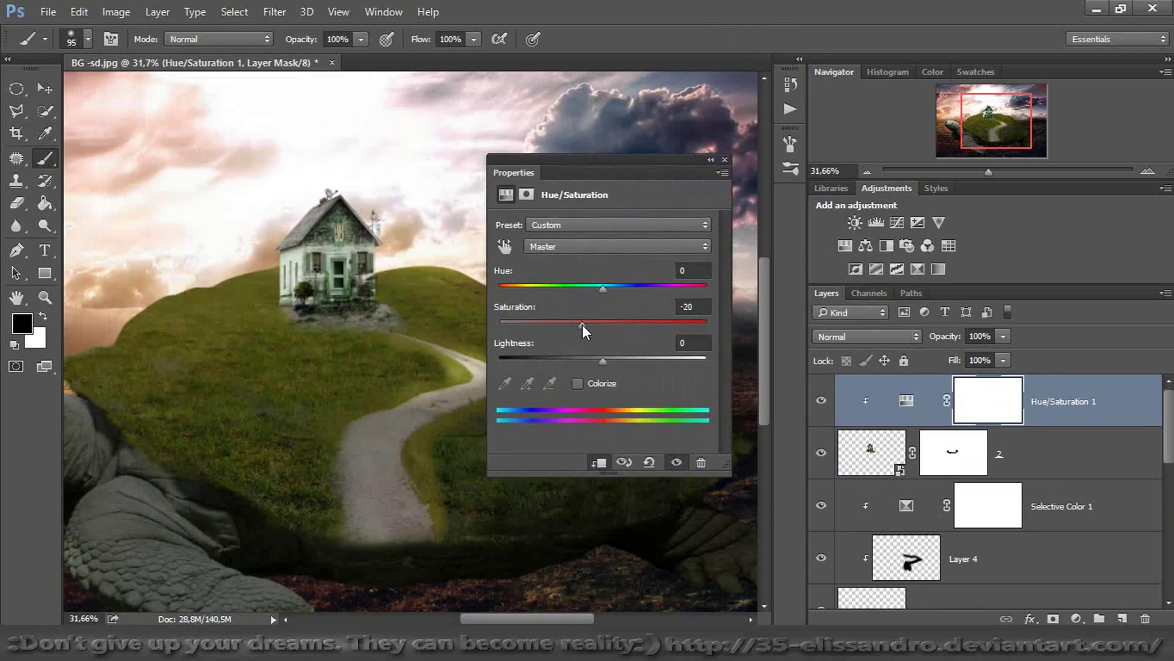
left_click(723, 160)
Mask out the house's ground where it covers the upper end of the path, using a black 24 px brush
left_click_drag(1002, 170, 1029, 166)
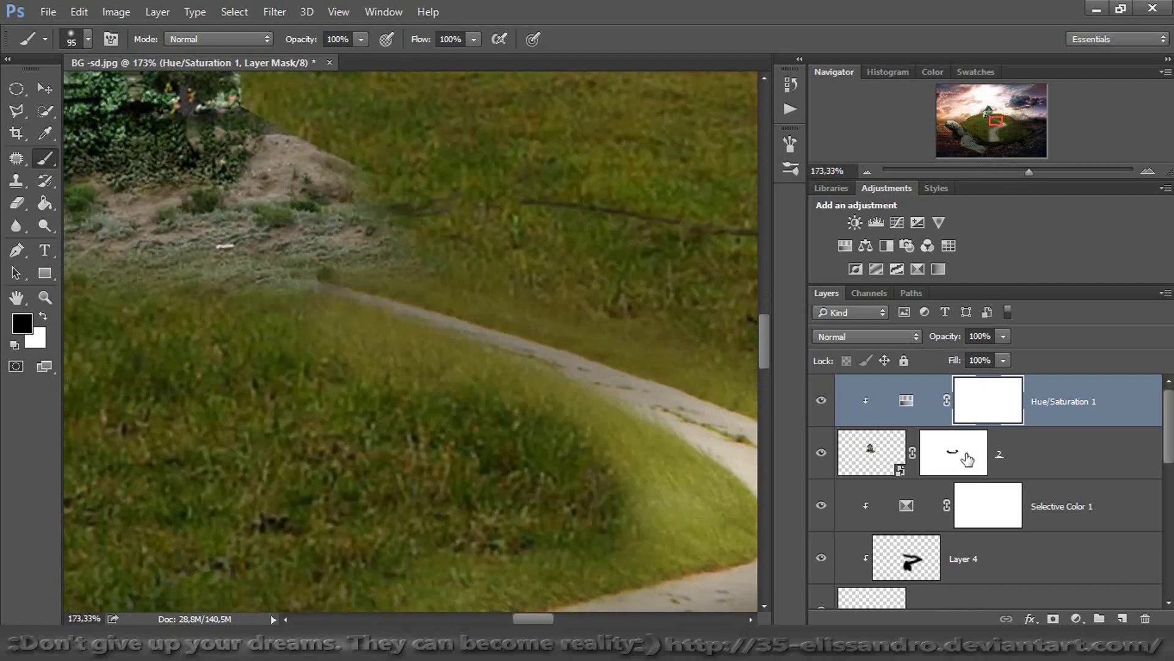
left_click(953, 469)
left_click_drag(344, 326, 294, 331)
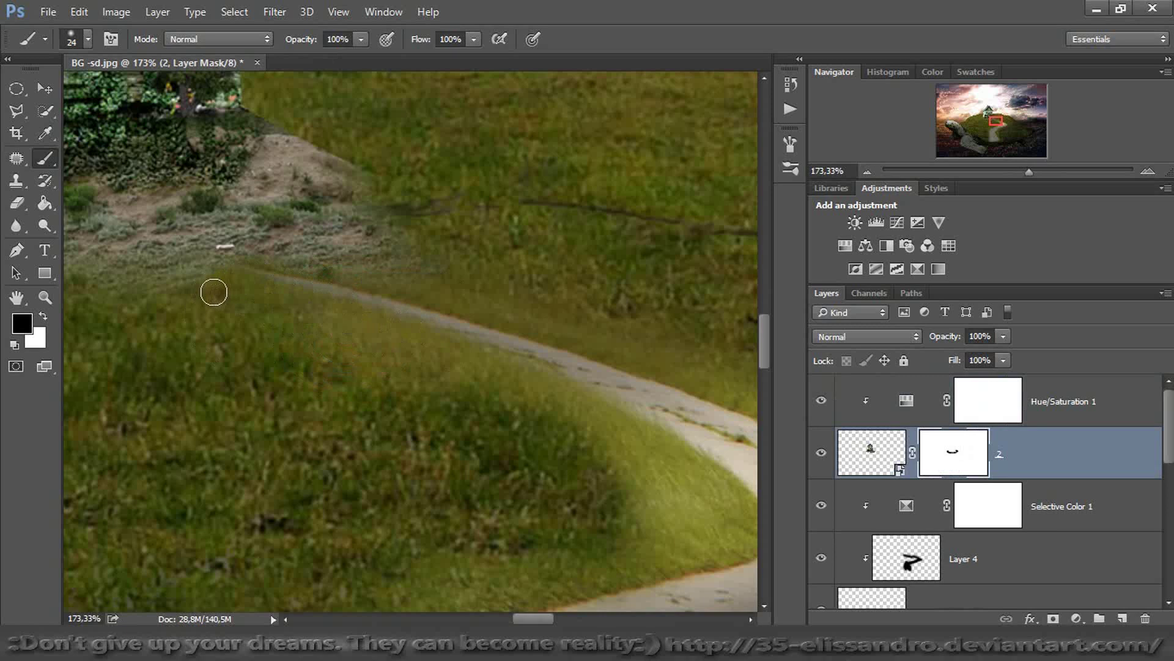
left_click_drag(1029, 171, 986, 170)
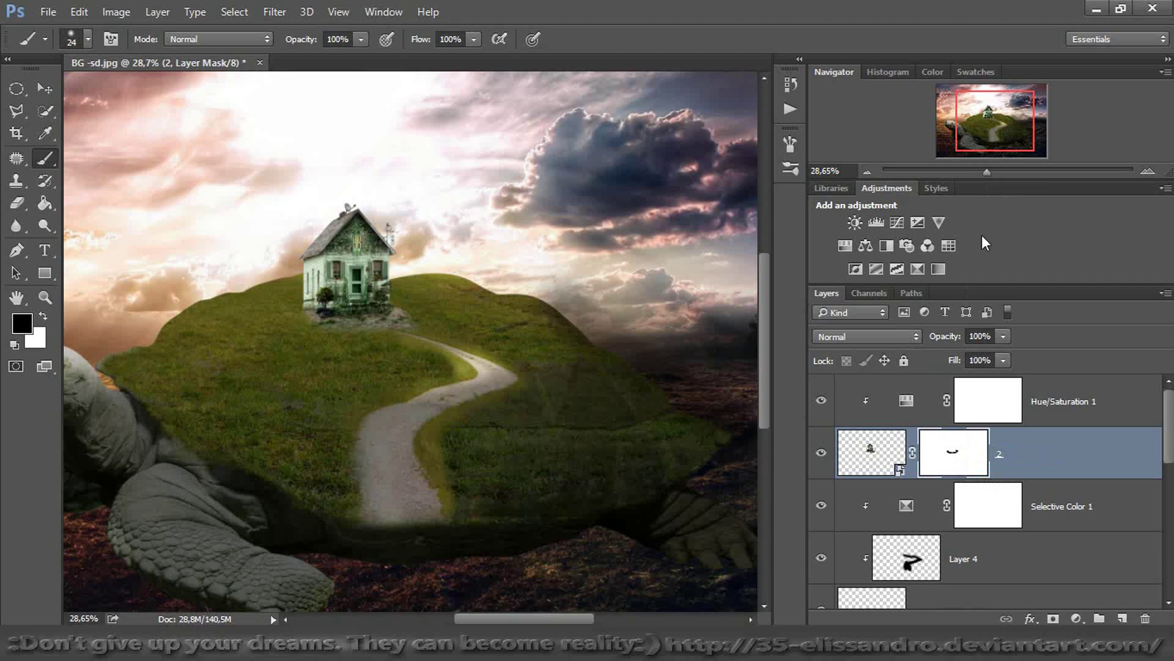
Mask out the house's ground along its right side near the path start, using a black 59 px brush and redoing the first stroke
left_click_drag(991, 174, 1018, 170)
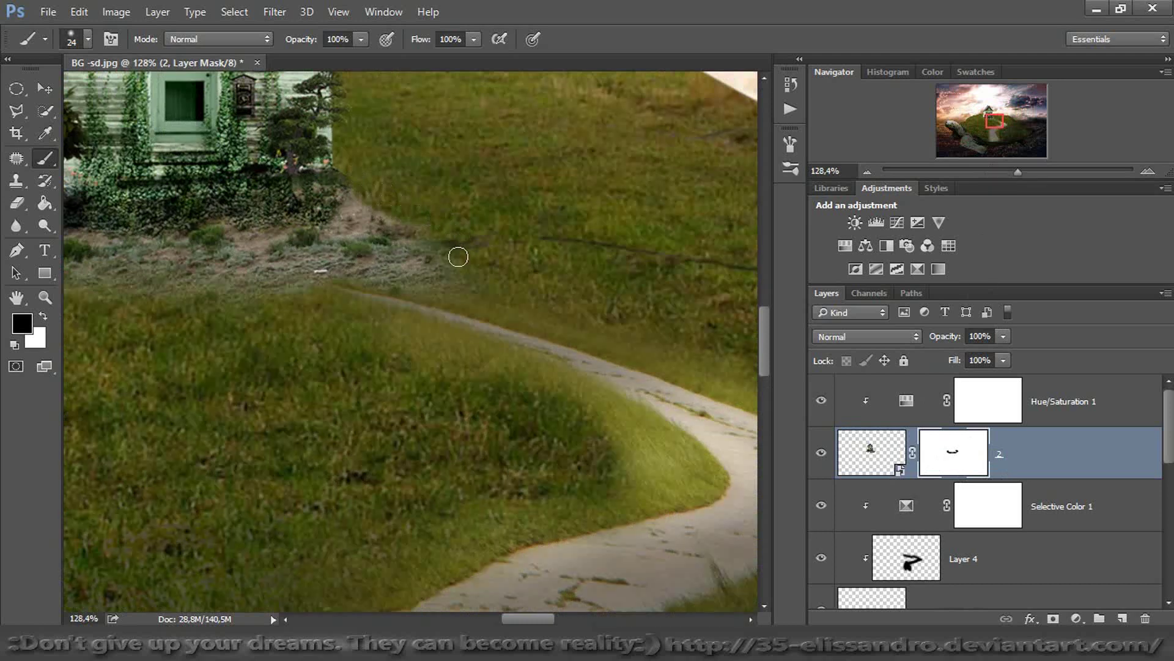
left_click_drag(460, 274, 472, 273)
mouse_move(396, 222)
left_mouse_down()
mouse_move(369, 204)
mouse_move(416, 266)
mouse_move(365, 254)
left_mouse_up()
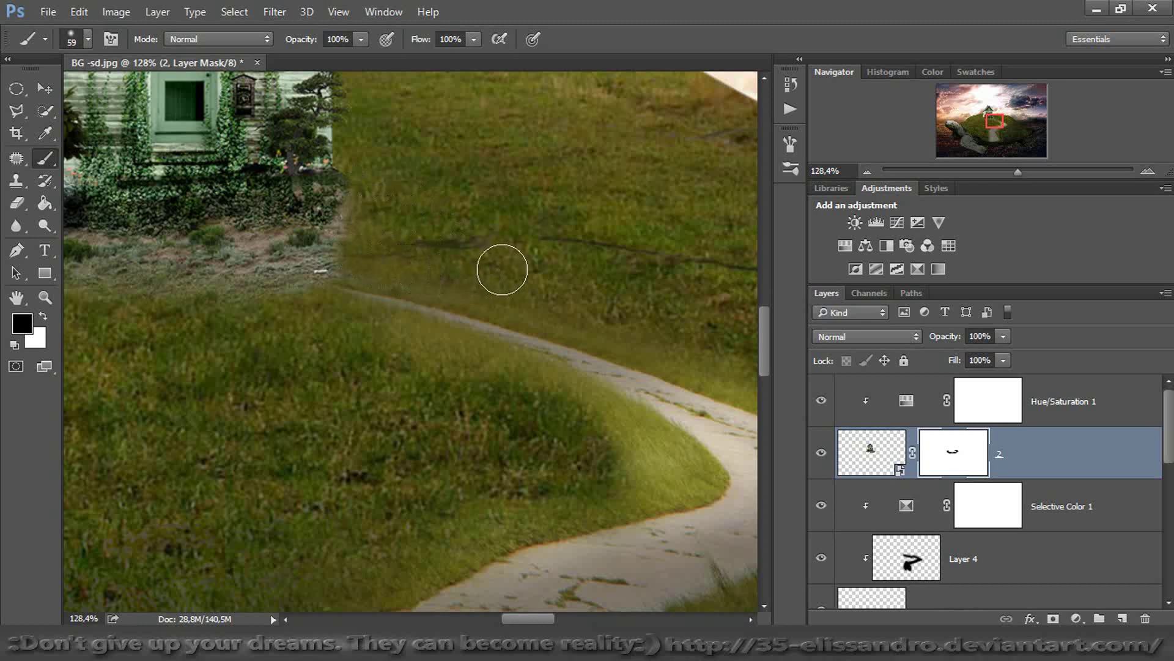
key("ctrl+z")
mouse_move(412, 238)
left_mouse_down()
mouse_move(388, 224)
mouse_move(399, 246)
mouse_move(475, 277)
mouse_move(542, 254)
left_mouse_up()
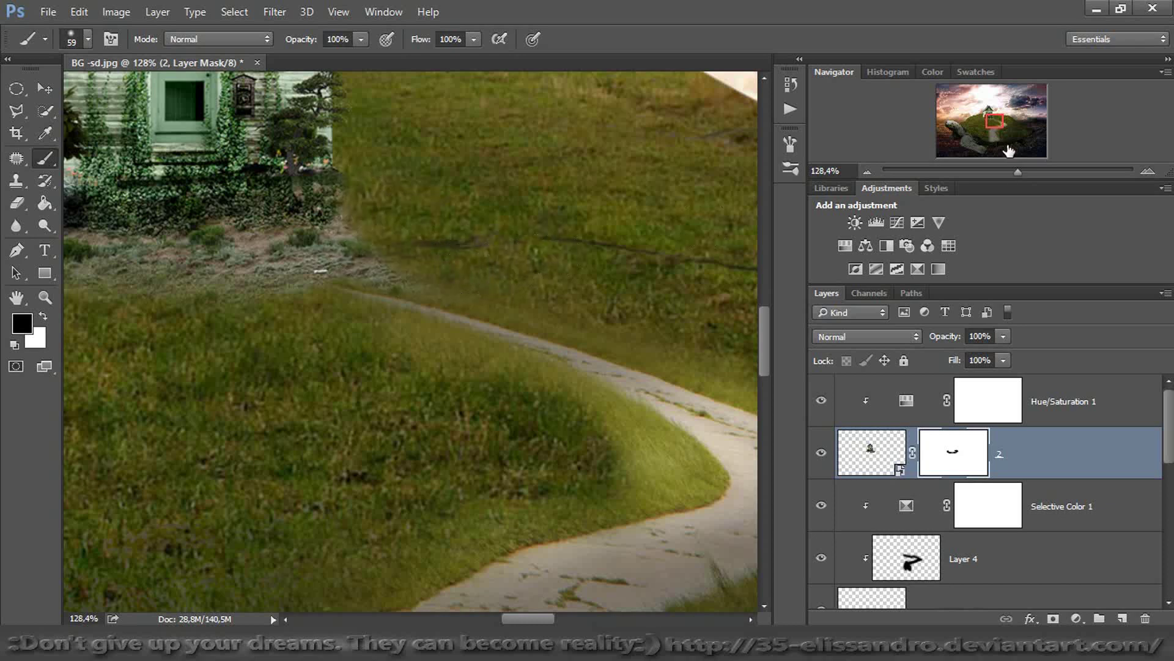
left_click_drag(1018, 172, 989, 171)
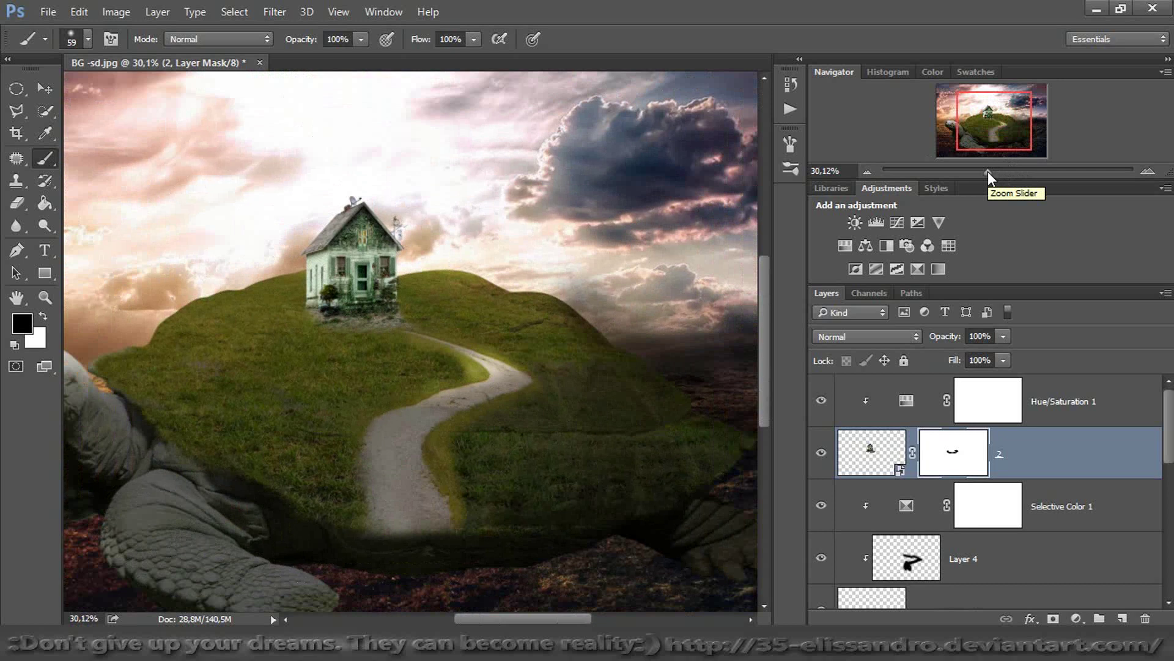
Add a Brightness/Contrast adjustment layer clipped to the path layer away-402906_1920 and set its brightness to -88
left_click(852, 595)
left_click(854, 223)
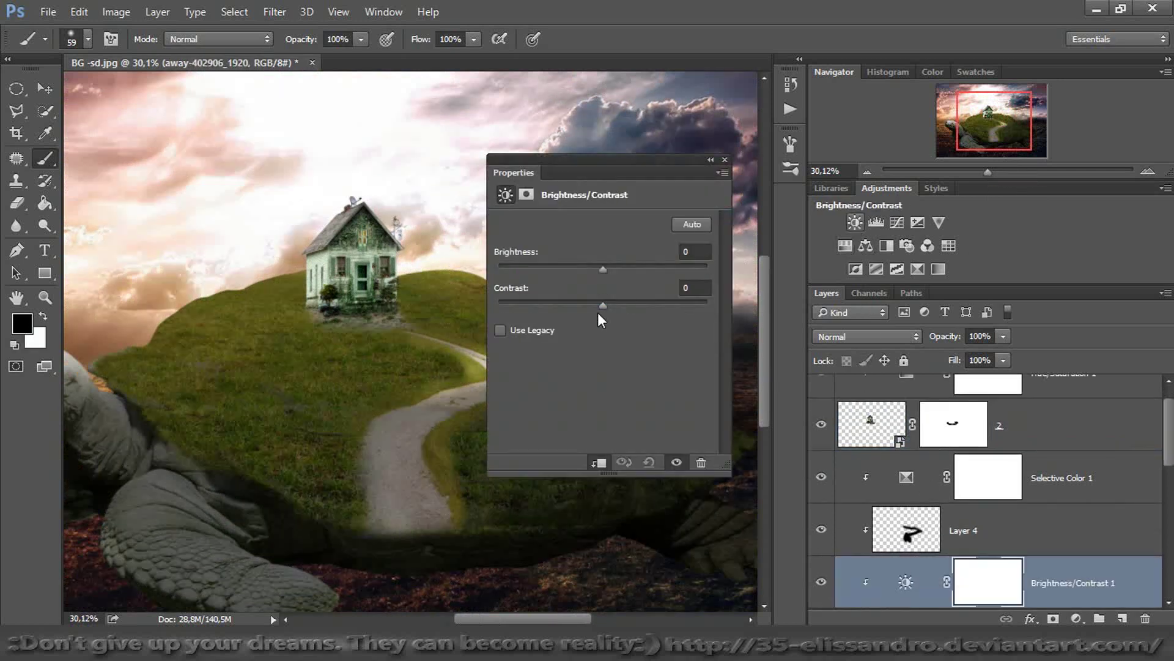
left_click_drag(600, 268, 540, 278)
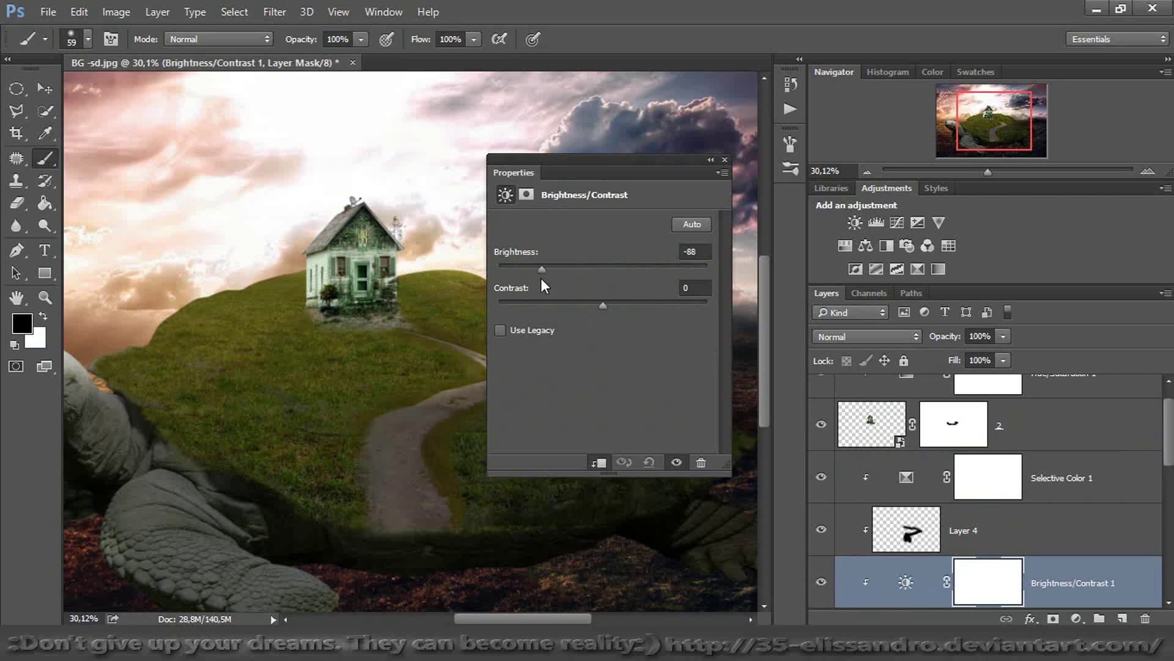
left_click(726, 161)
Mask out part of the path's darkening with a black 418 px brush and set the Brightness/Contrast 1 fill to 82%
left_click_drag(422, 348, 480, 368)
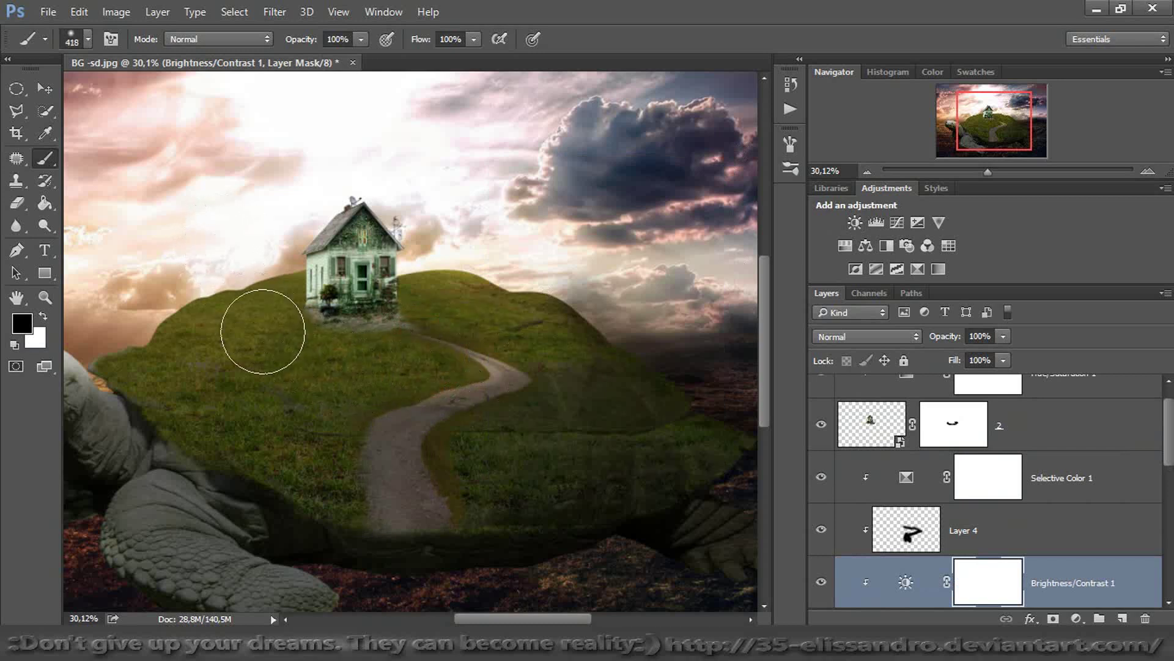
left_click_drag(415, 422, 452, 478)
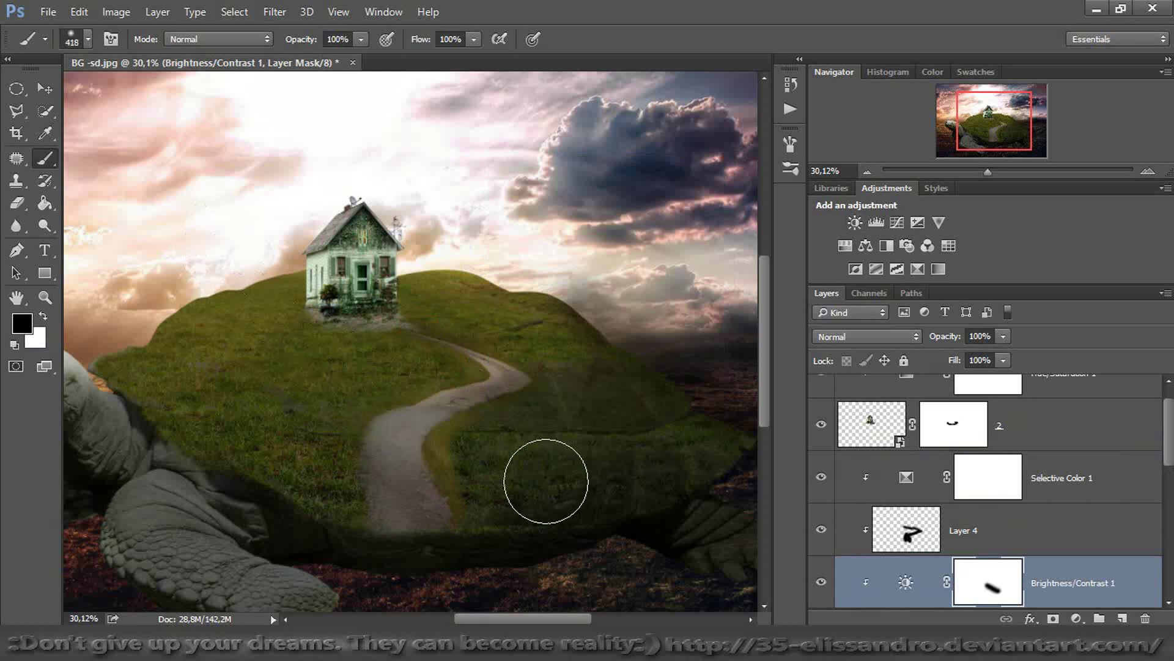
left_click_drag(955, 361, 941, 365)
left_click_drag(986, 172, 978, 174)
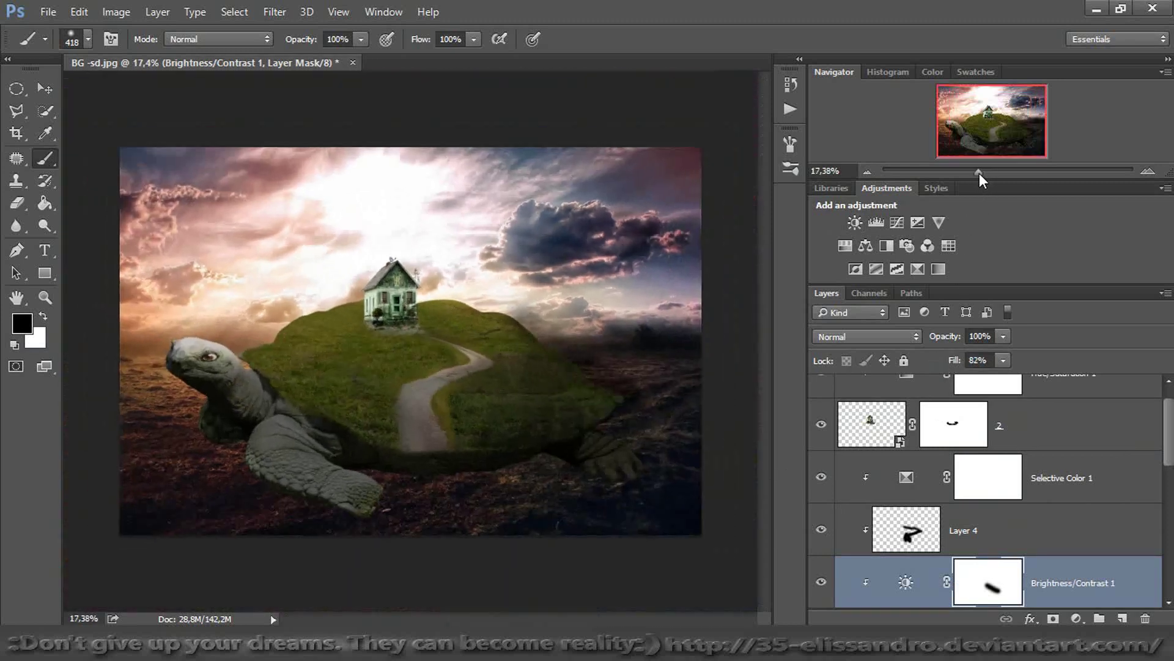
Place the image sheep-1246204_1920 above the house's Hue/Saturation layer, scale it to 12.07%, and position it in front of the house
left_click_drag(1167, 435, 1168, 425)
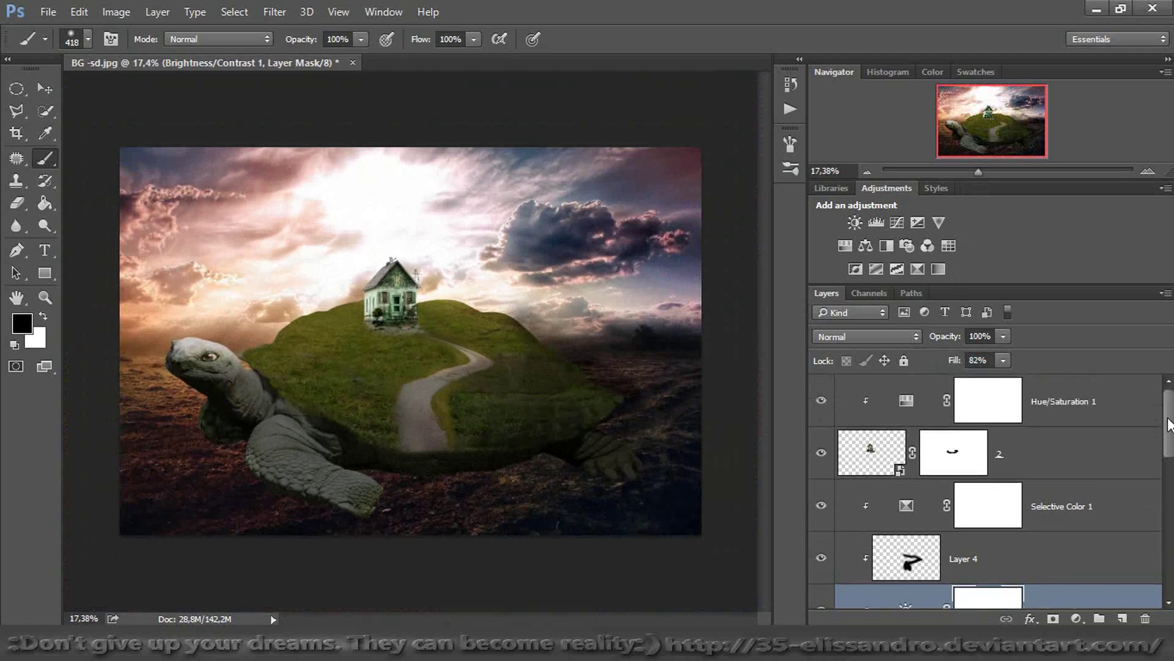
left_click(1104, 398)
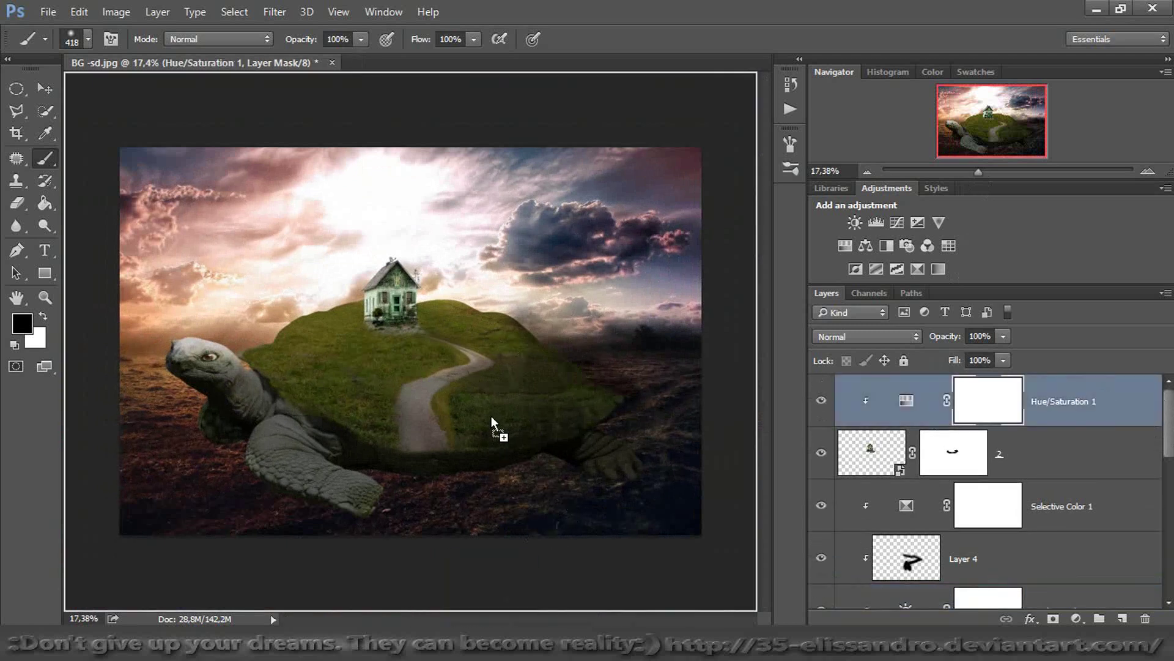
key("ctrl+t")
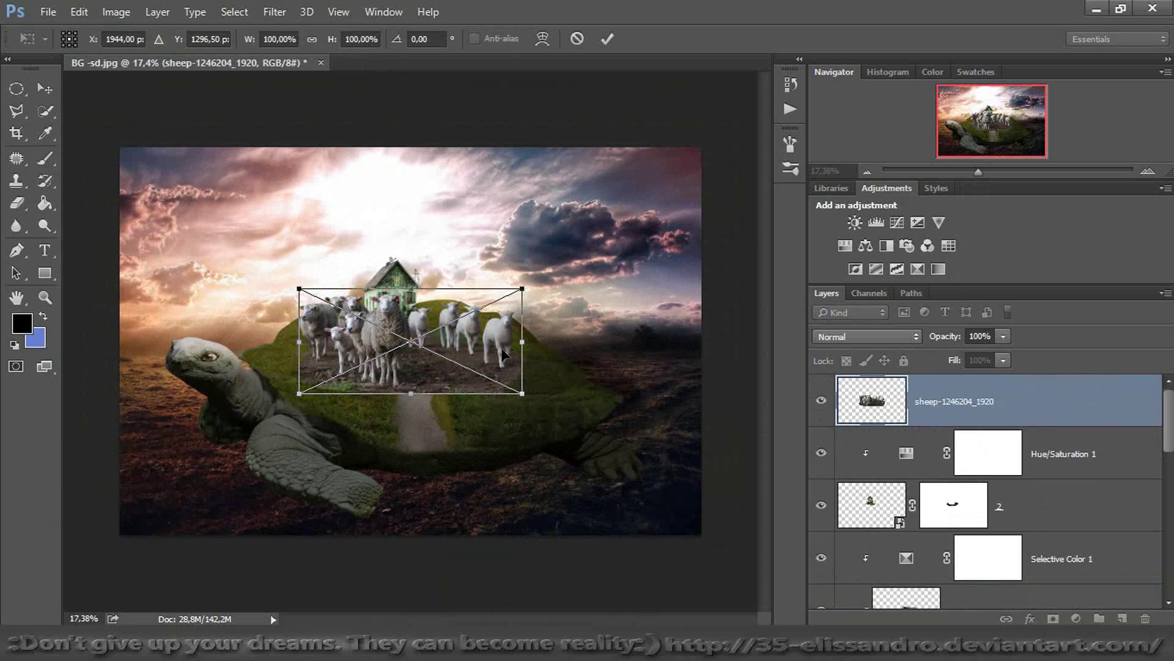
left_click_drag(522, 285, 410, 338)
left_click_drag(977, 173, 1006, 169)
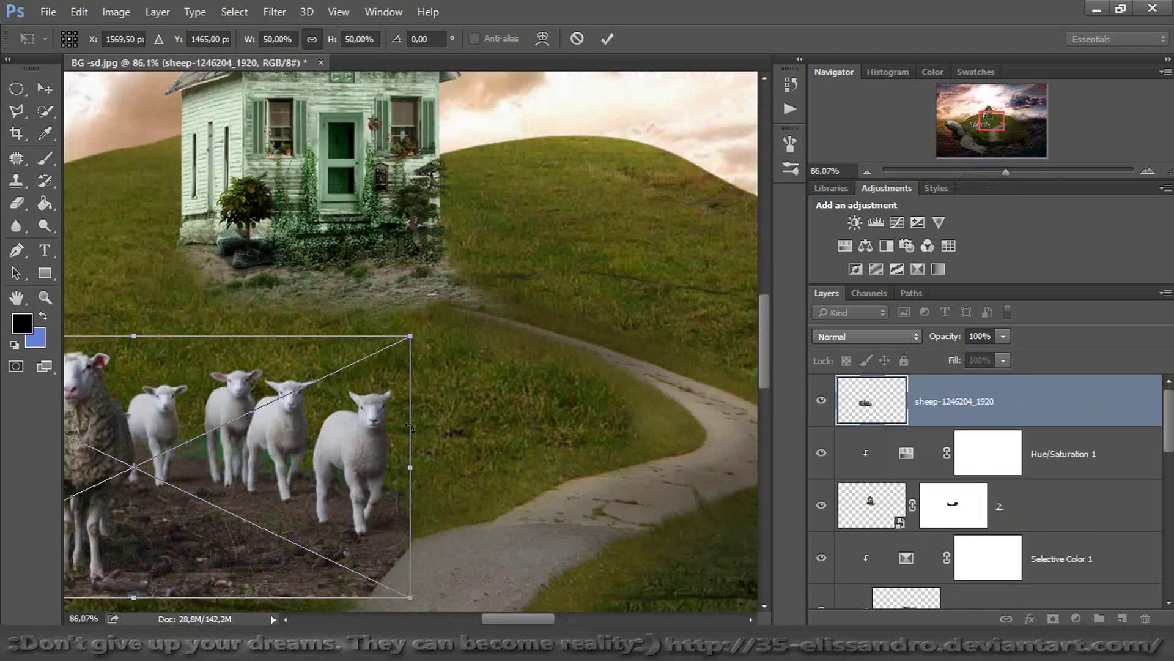
left_click_drag(344, 417, 502, 272)
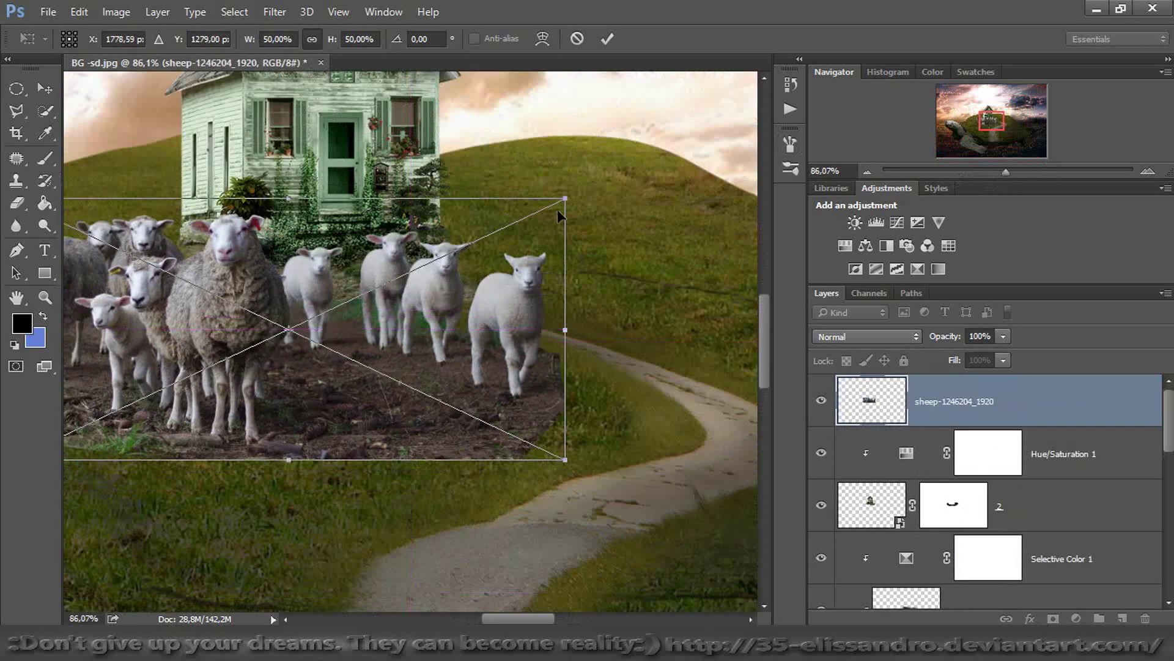
left_click_drag(565, 201, 387, 293)
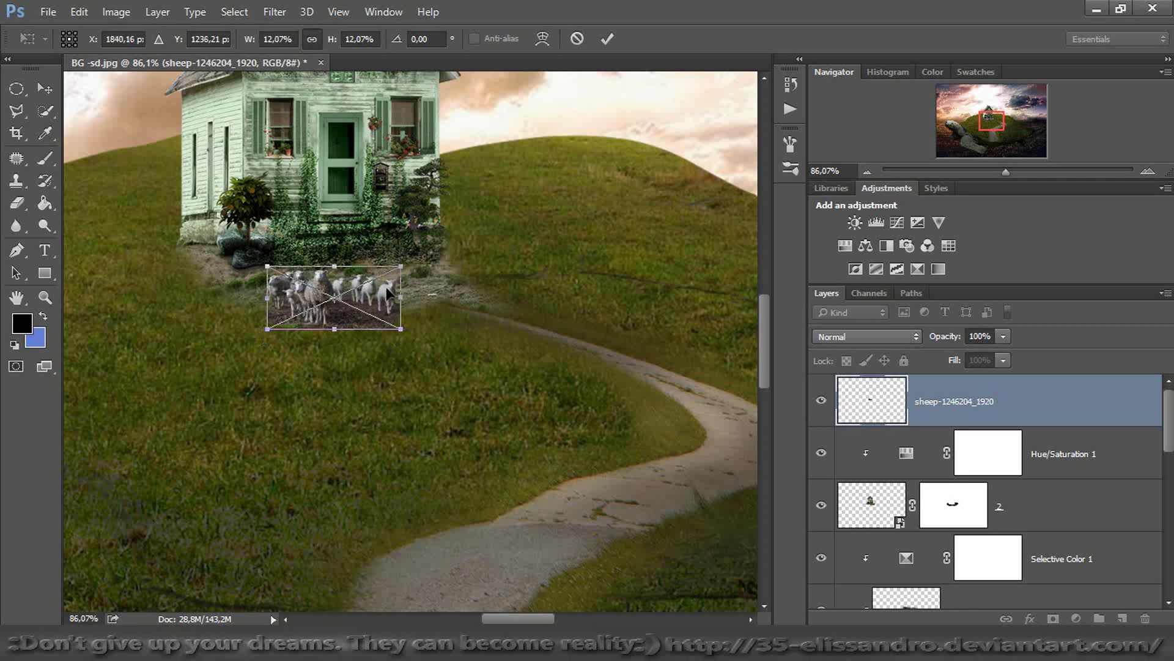
left_click(605, 39)
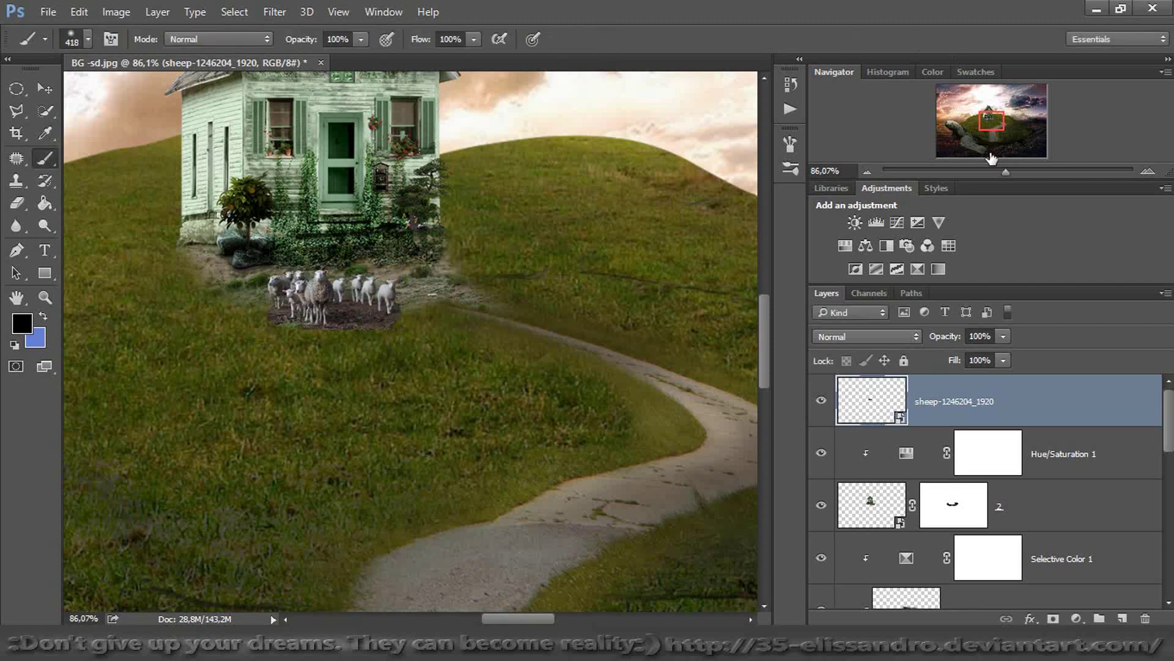
Add a layer mask to the sheep layer and paint out the edges of its dirt ground with a black 23 px brush
left_click_drag(1011, 170, 1026, 171)
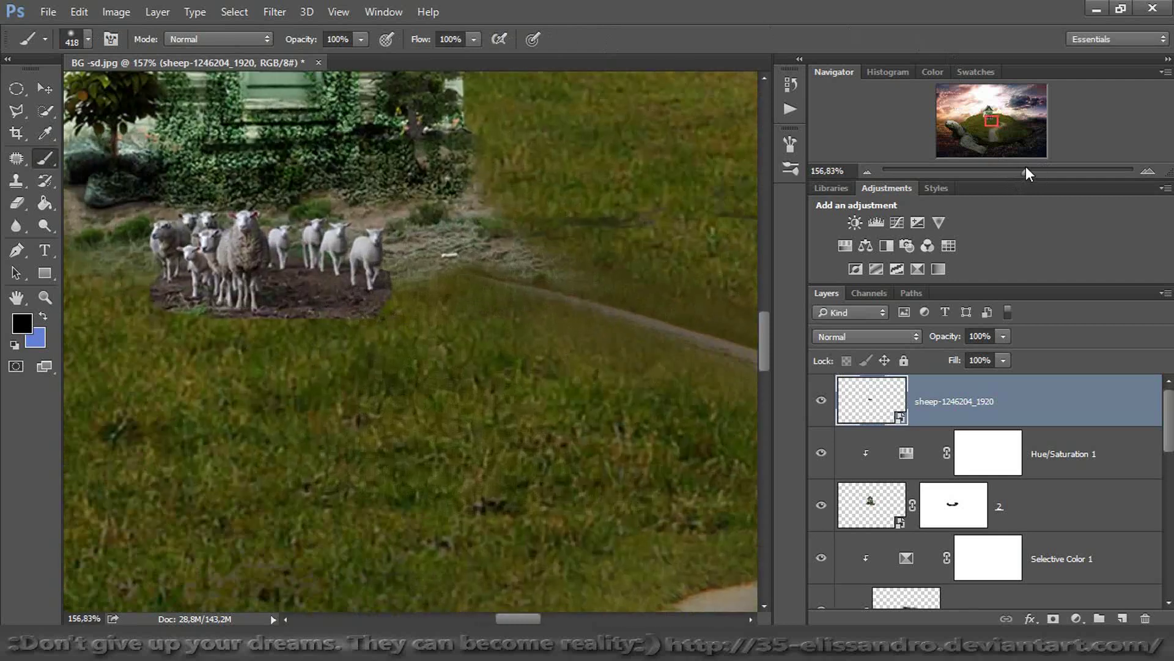
left_click(1050, 617)
left_click_drag(461, 394, 379, 392)
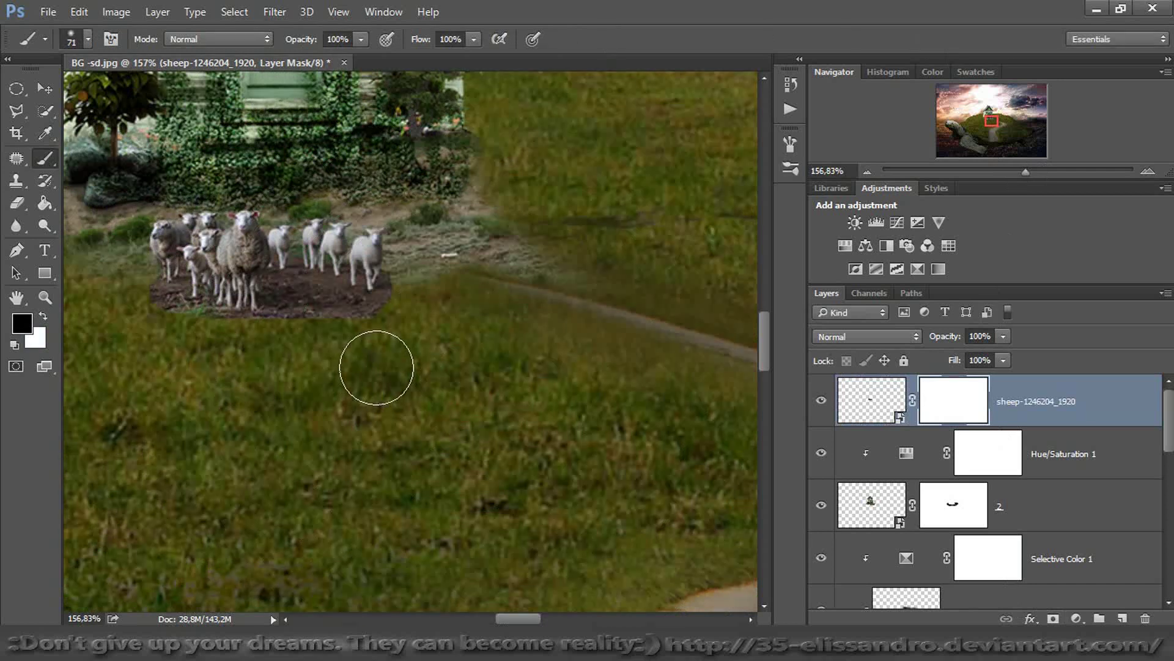
left_click_drag(377, 367, 344, 368)
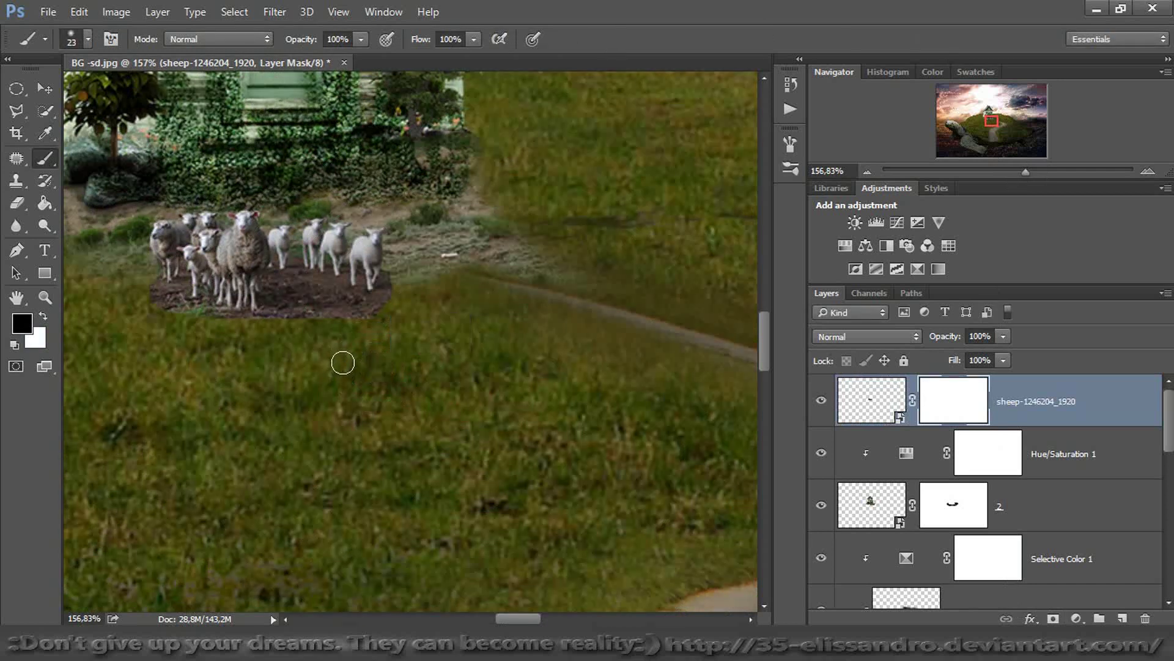
mouse_move(374, 323)
left_mouse_down()
mouse_move(398, 276)
mouse_move(375, 315)
mouse_move(310, 329)
mouse_move(301, 318)
mouse_move(260, 336)
mouse_move(173, 316)
mouse_move(144, 297)
mouse_move(162, 317)
mouse_move(242, 330)
mouse_move(374, 312)
left_mouse_up()
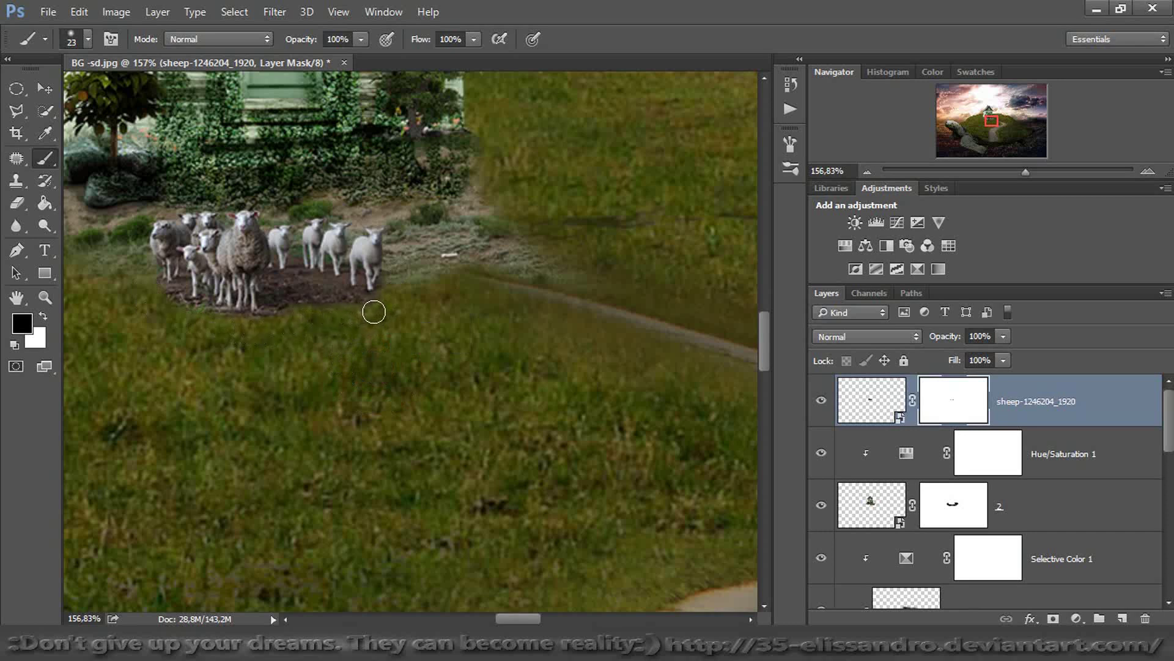
Add a Brightness/Contrast adjustment layer clipped to the sheep layer, with brightness 43 and reduced contrast
left_click(871, 414)
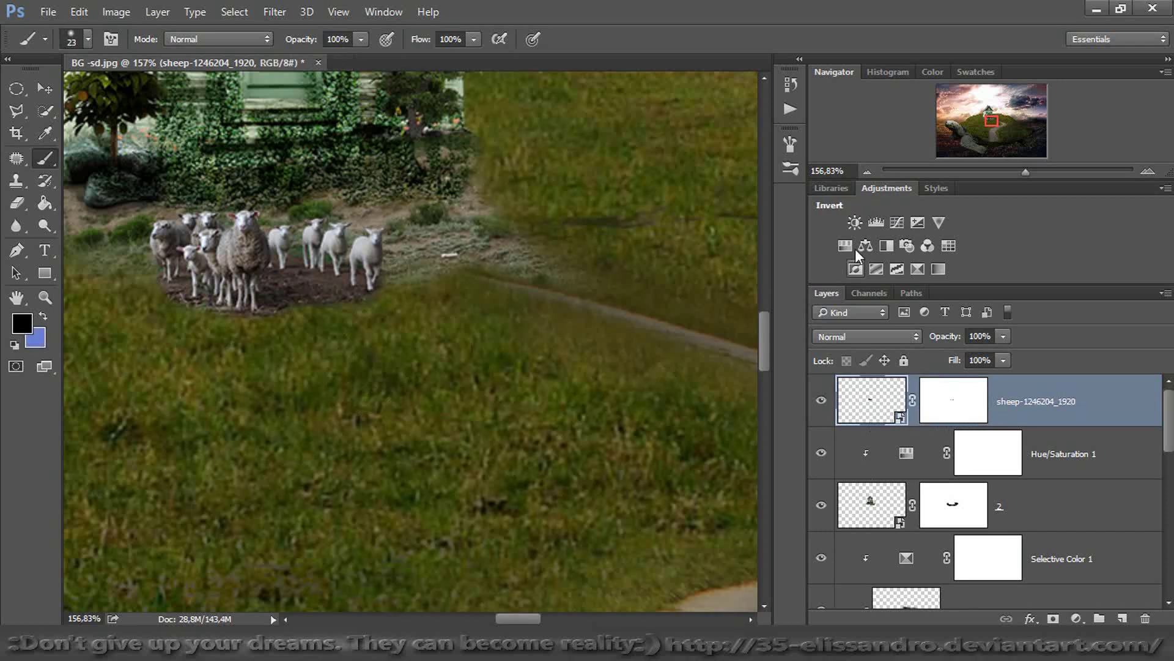
left_click(855, 222)
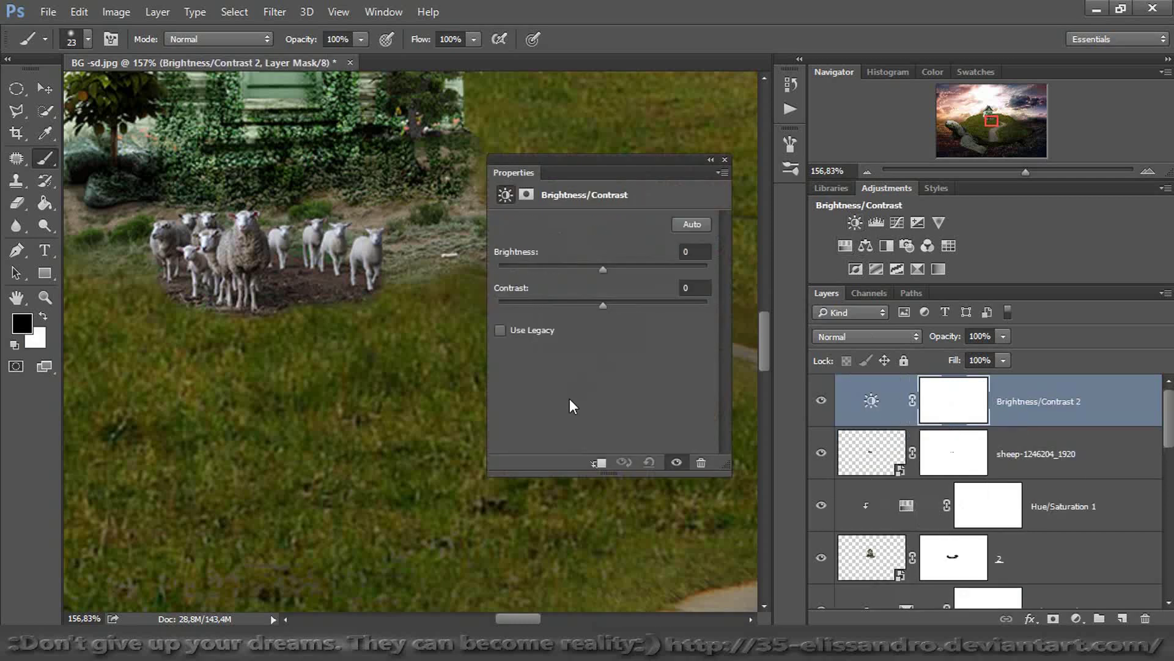
left_click(598, 463)
left_click_drag(606, 266, 634, 264)
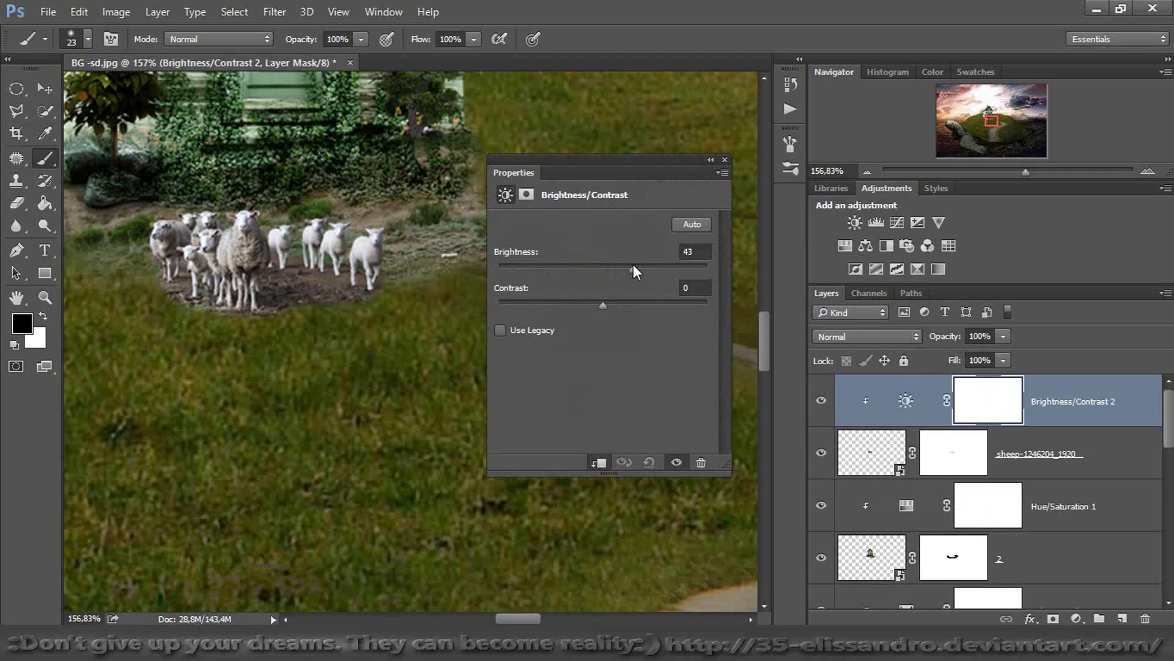
left_click_drag(603, 304, 544, 300)
left_click(725, 160)
Paint black over parts of the sheep on the Brightness/Contrast 2 mask and set that layer's fill to 71%
mouse_move(179, 227)
left_mouse_down()
mouse_move(151, 237)
mouse_move(191, 262)
mouse_move(187, 242)
mouse_move(174, 264)
mouse_move(166, 250)
mouse_move(244, 285)
mouse_move(240, 294)
mouse_move(200, 279)
mouse_move(272, 252)
mouse_move(365, 269)
mouse_move(360, 285)
mouse_move(309, 256)
left_mouse_up()
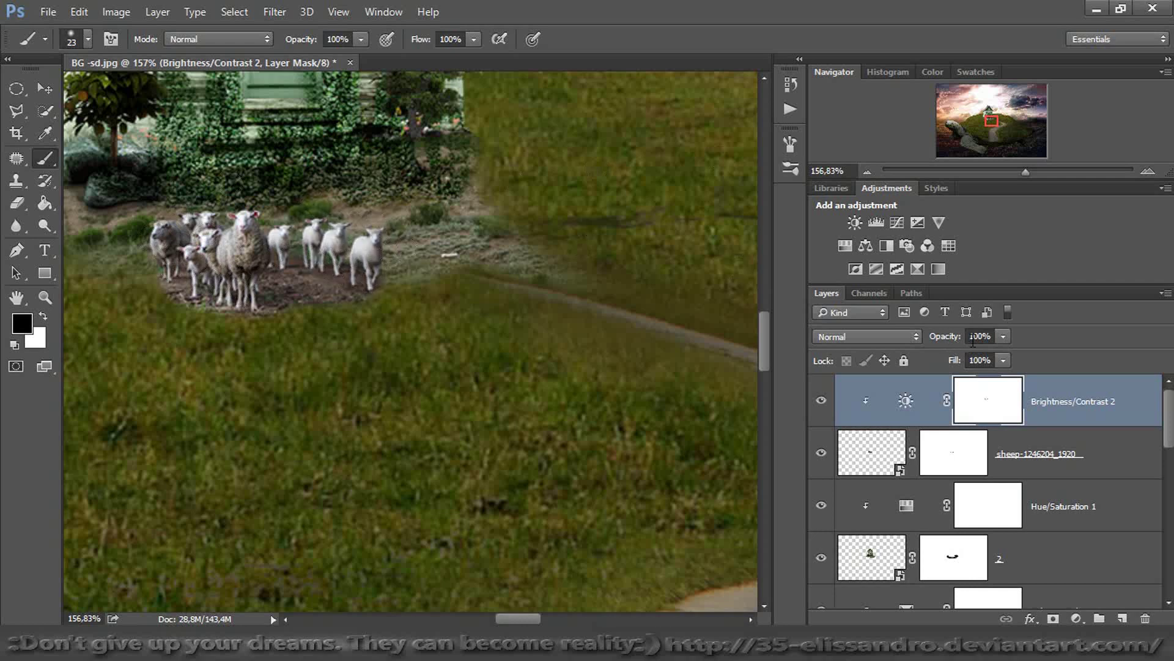
left_click_drag(955, 362, 937, 362)
left_click_drag(1019, 167, 991, 174)
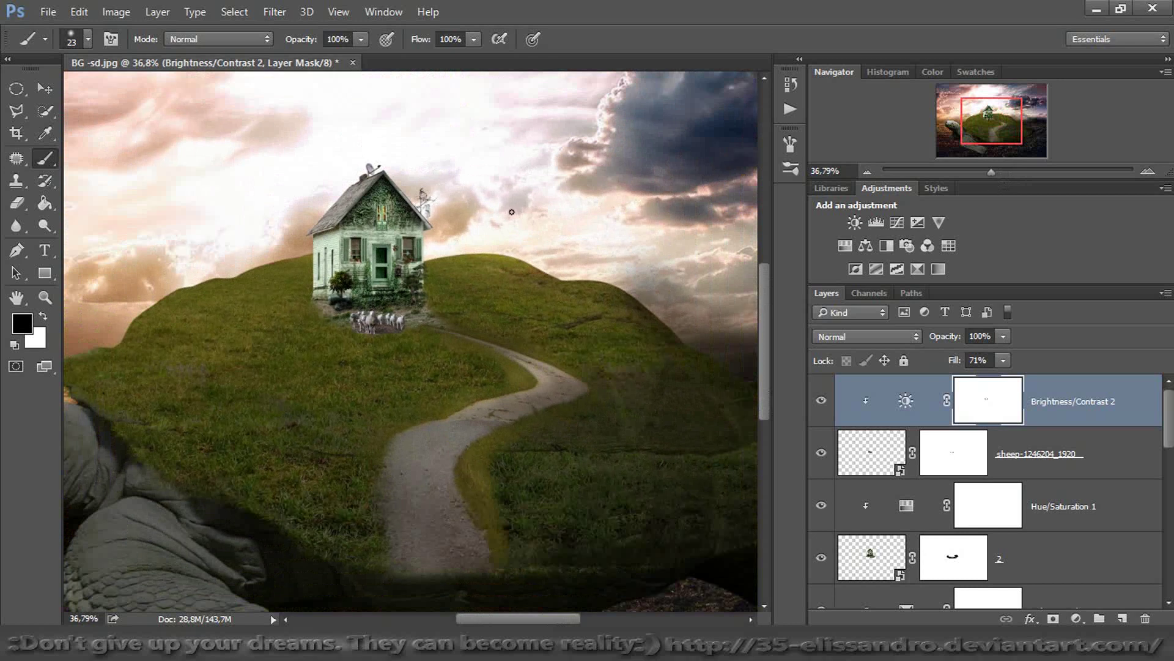
Place the tree image -000 on the hill to the right of the house, scaled proportionally to 33.80%
left_click_drag(447, 485, 500, 399)
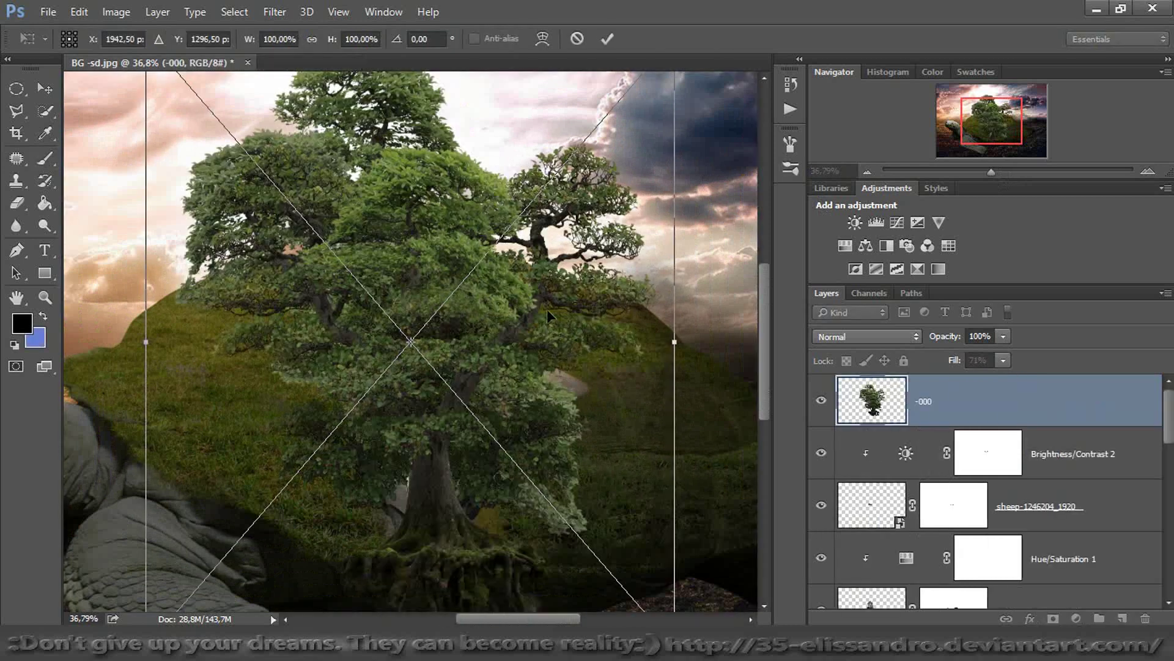
left_click_drag(581, 310, 580, 369)
left_click_drag(669, 128, 427, 430)
left_click_drag(365, 545, 667, 166)
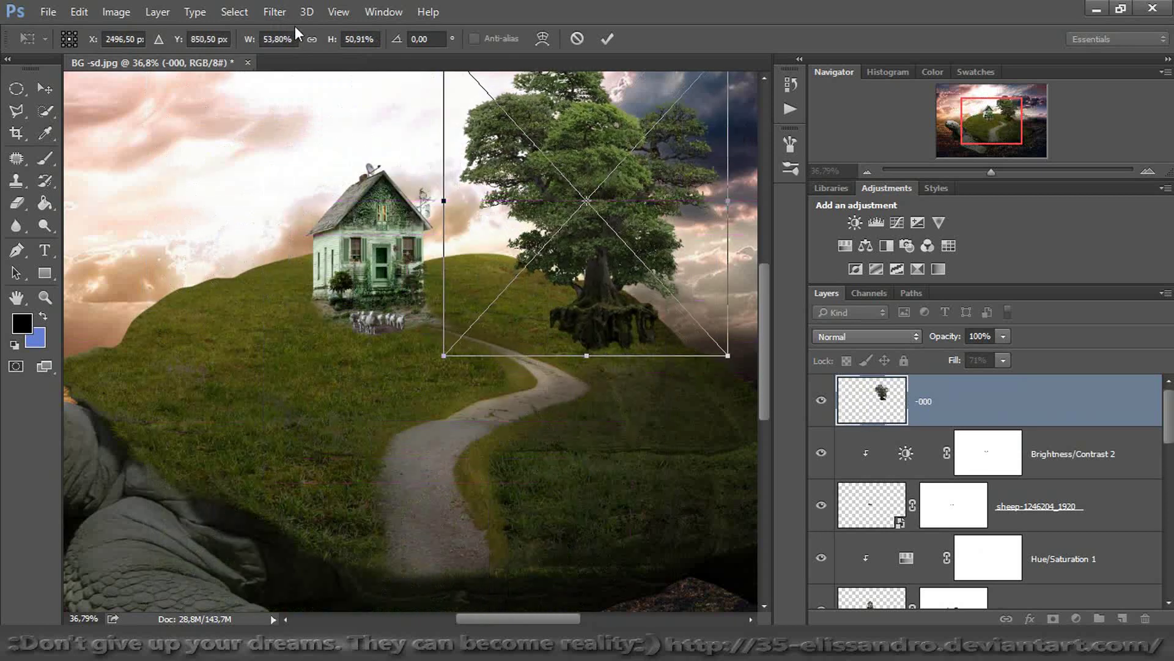
left_click(312, 39)
left_click_drag(637, 156, 586, 228)
left_click_drag(673, 100, 577, 203)
left_click_drag(523, 288, 568, 207)
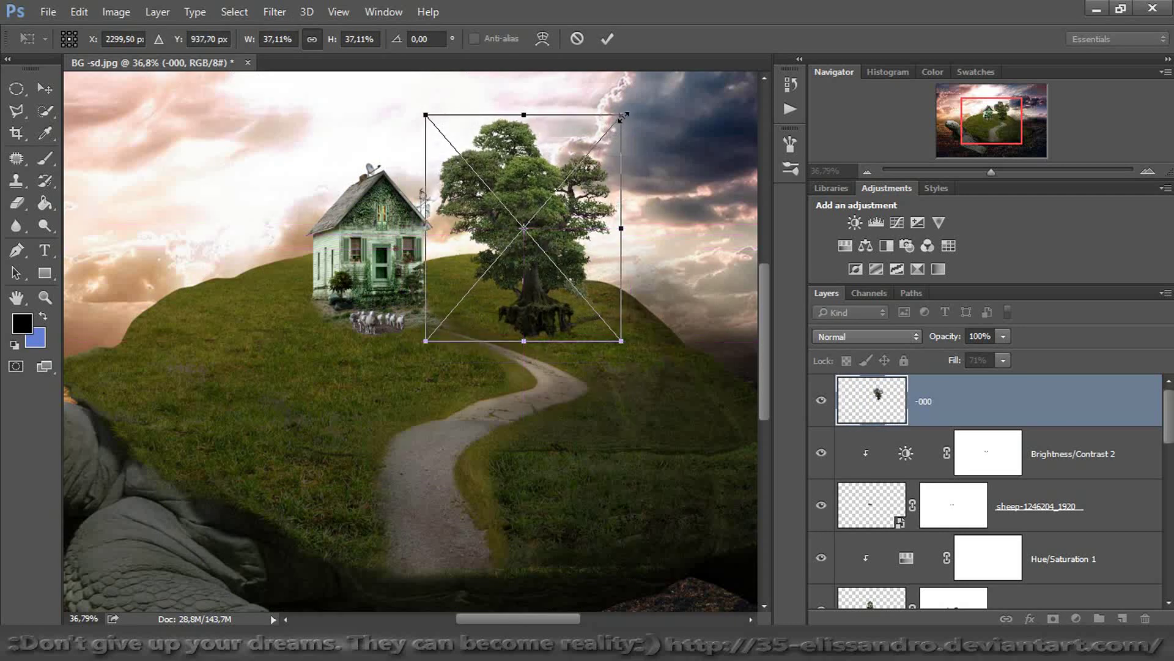
left_click_drag(622, 116, 604, 135)
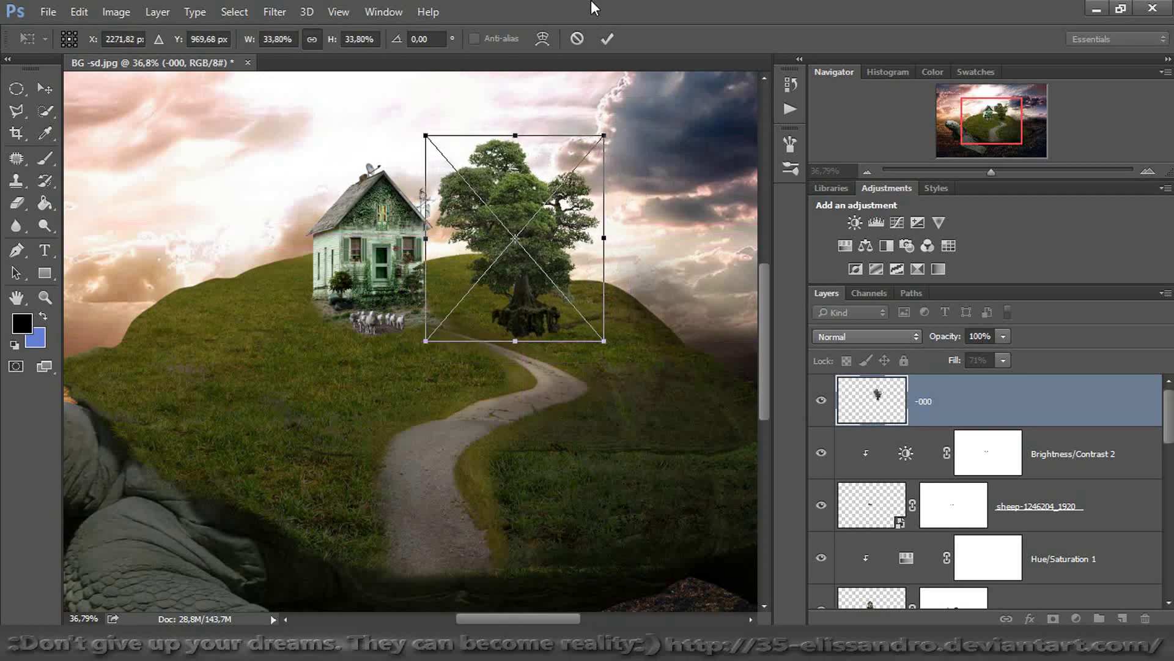
left_click(604, 36)
Add a layer mask to the tree layer and paint out its hanging roots with a black 42 px brush
left_click_drag(992, 171, 1010, 171)
left_click_drag(996, 127, 1006, 127)
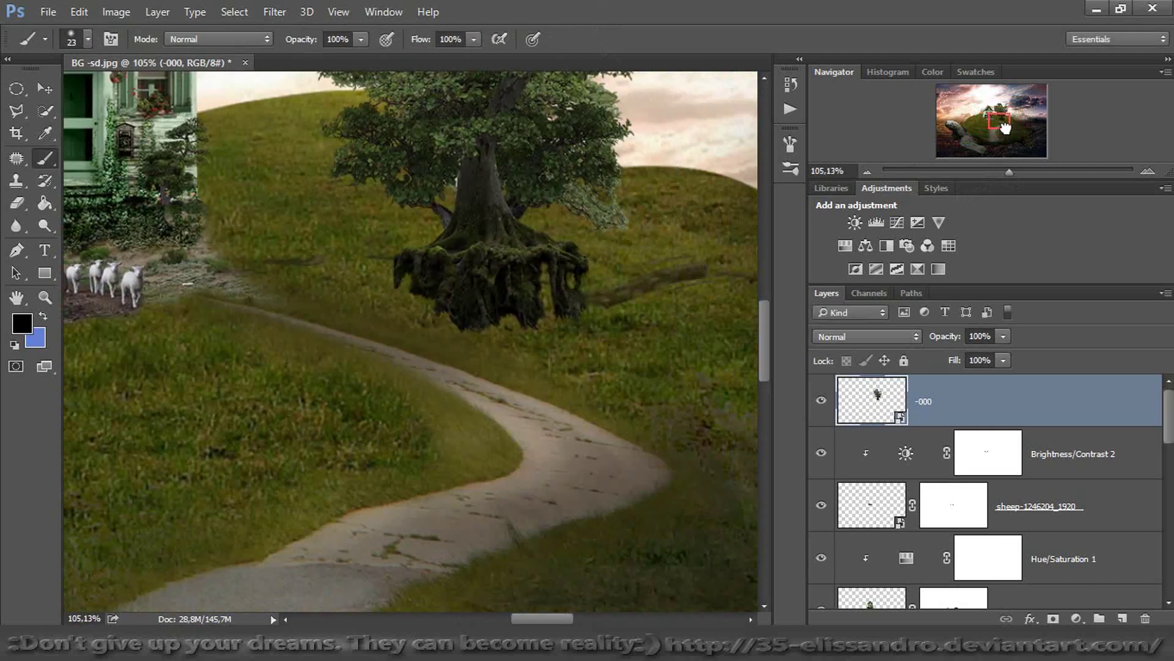
left_click(1053, 618)
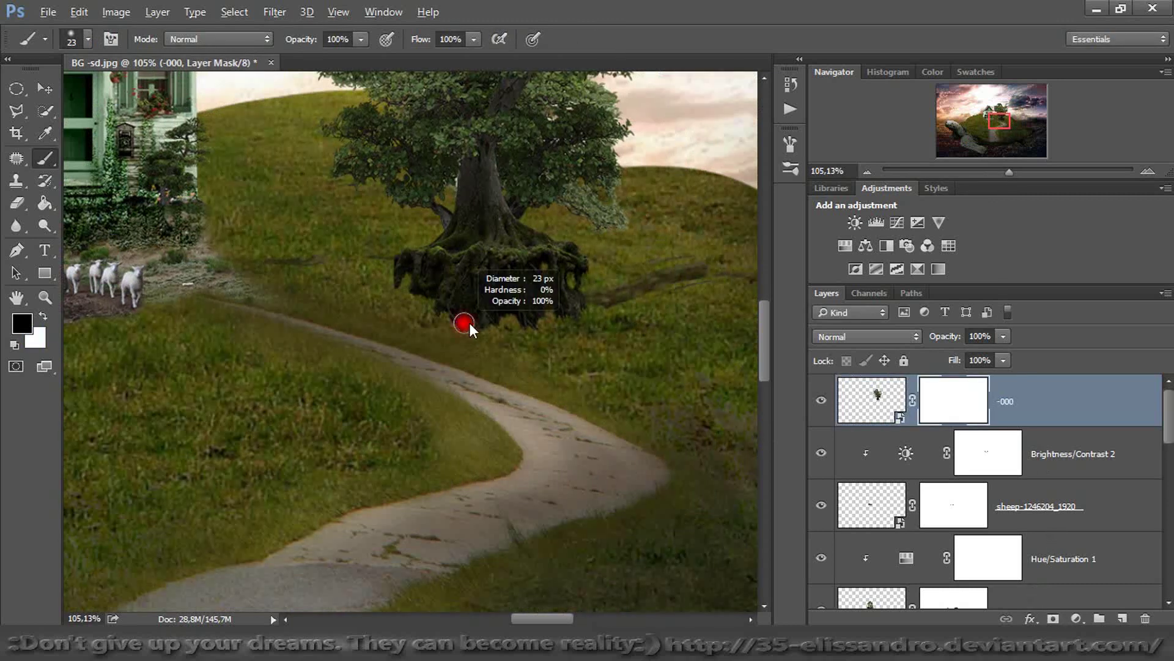
mouse_move(419, 307)
left_mouse_down()
mouse_move(601, 318)
mouse_move(479, 314)
mouse_move(417, 298)
mouse_move(416, 287)
mouse_move(593, 281)
mouse_move(498, 287)
mouse_move(576, 268)
mouse_move(449, 298)
mouse_move(394, 286)
mouse_move(478, 292)
left_mouse_up()
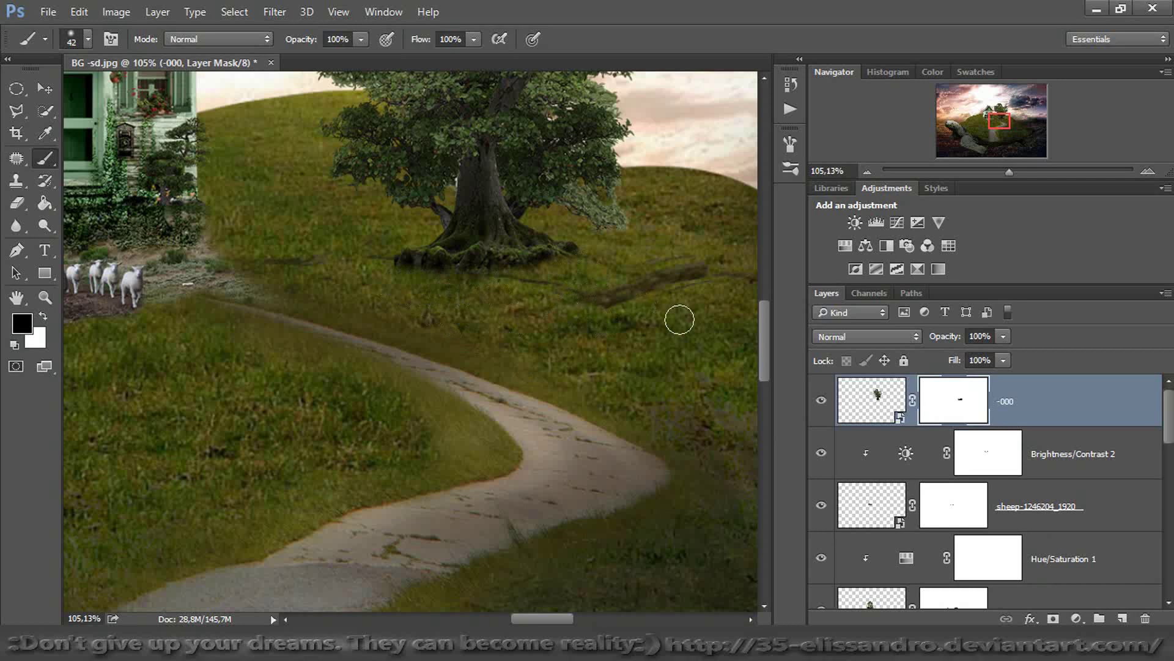
Move the landscape-955427_1920-2 copy grass layer to the top of the layer stack, above the tree layer
left_click_drag(1171, 431, 1140, 532)
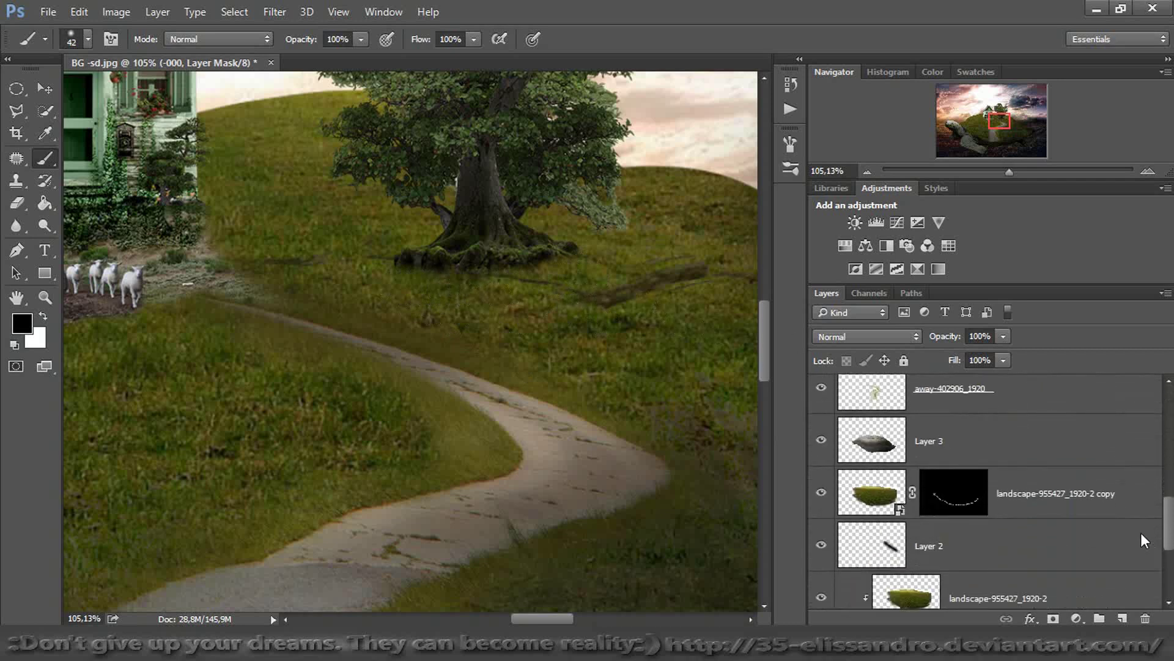
left_click(1063, 503)
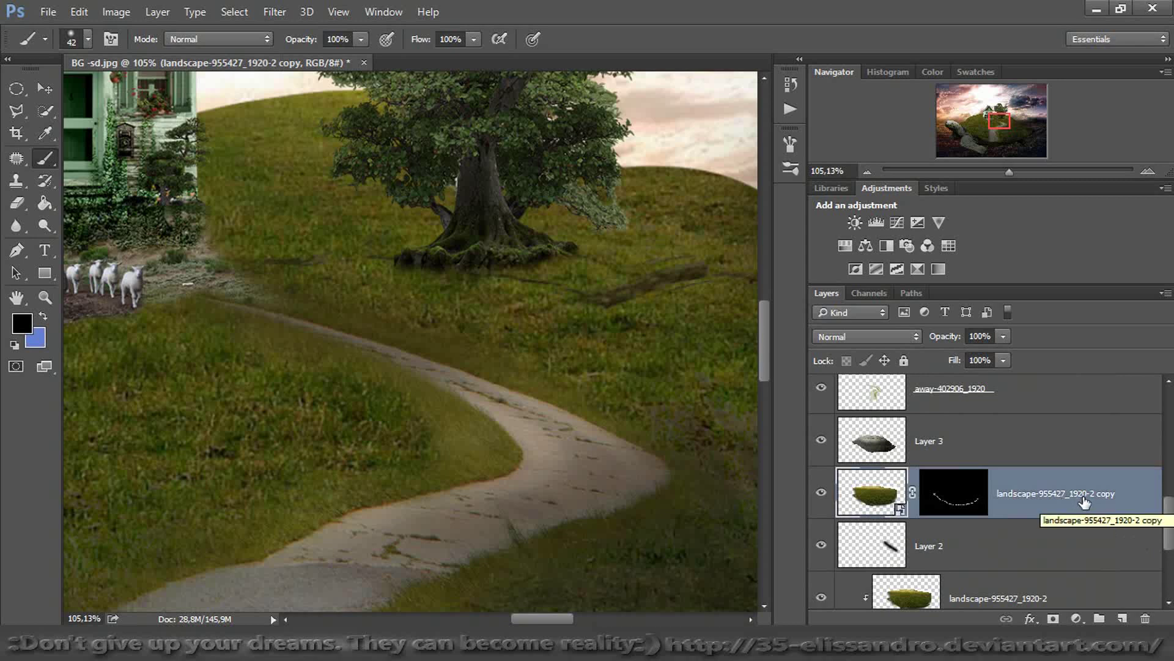
left_click_drag(1128, 489, 1081, 282)
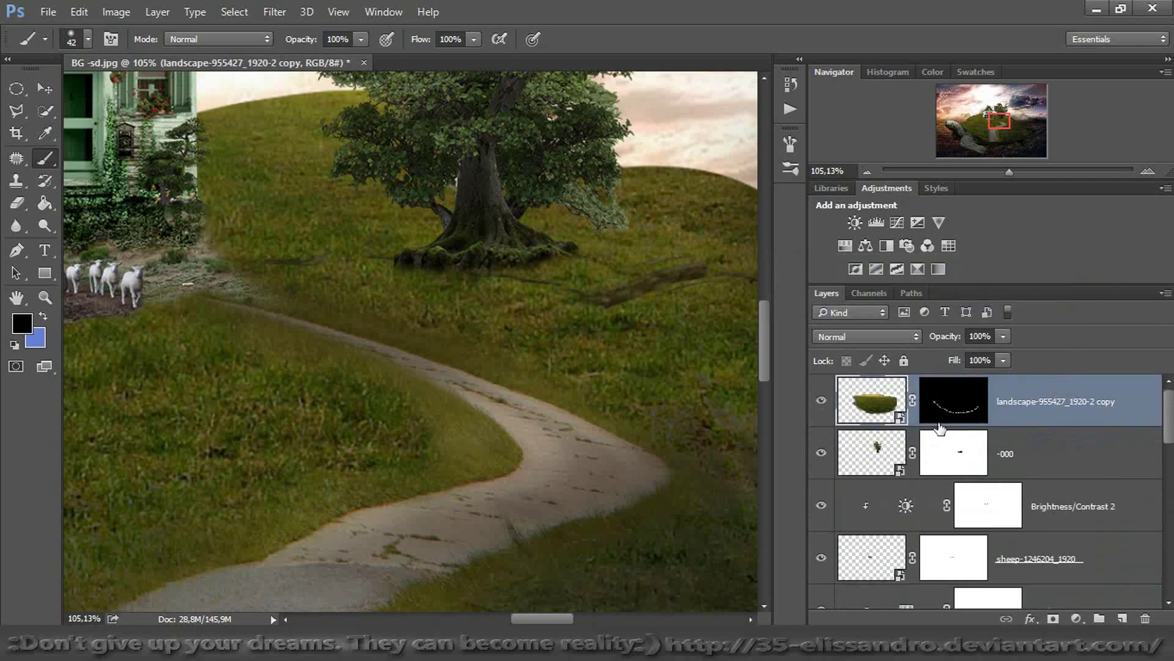
Paint grass blades over the tree's base in white on the landscape-955427_1920-2 copy mask with a 37 px grass brush
left_click(940, 416)
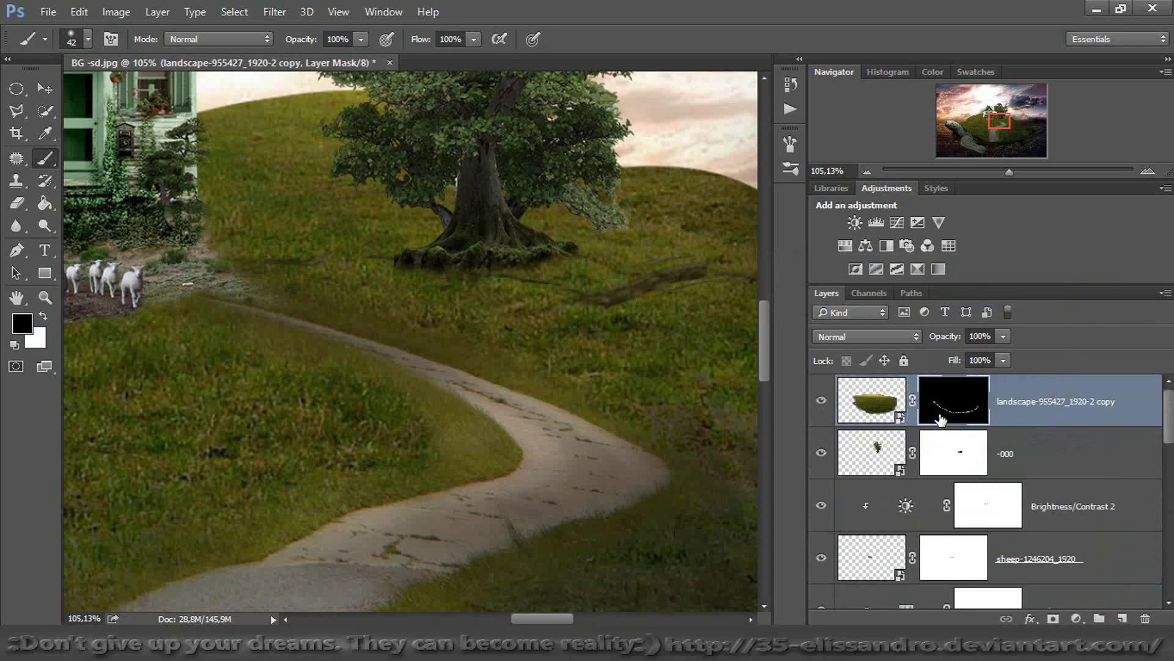
left_click(43, 317)
right_click(426, 323)
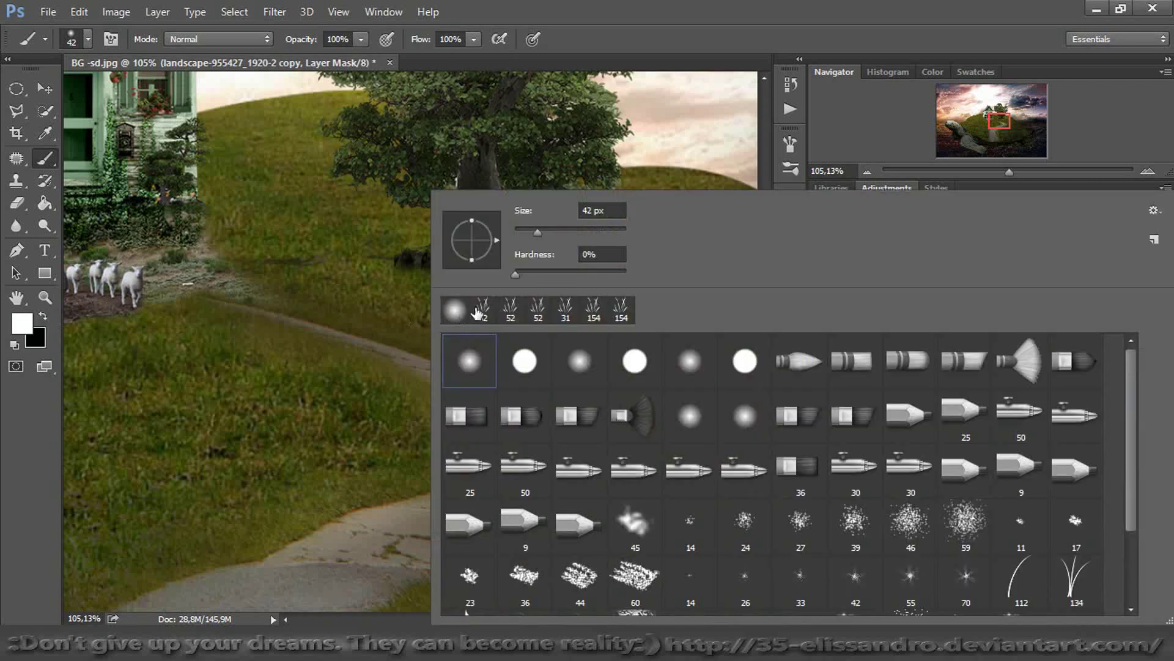
left_click(483, 309)
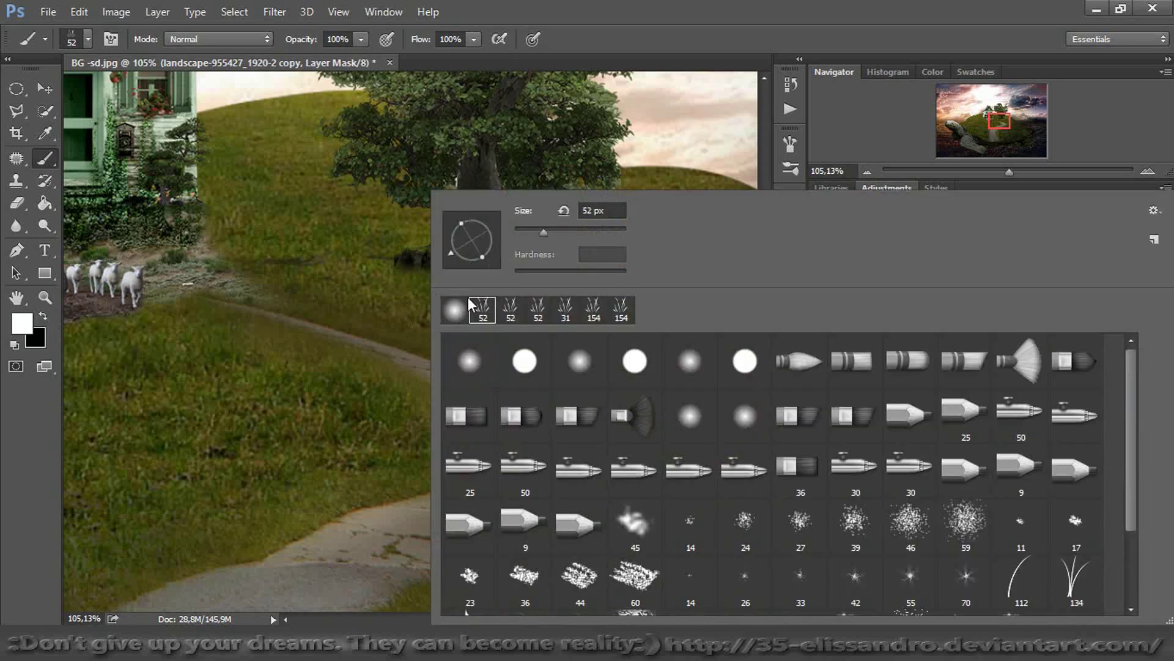
mouse_move(446, 264)
left_mouse_down()
mouse_move(457, 225)
mouse_move(477, 215)
mouse_move(496, 239)
left_mouse_up()
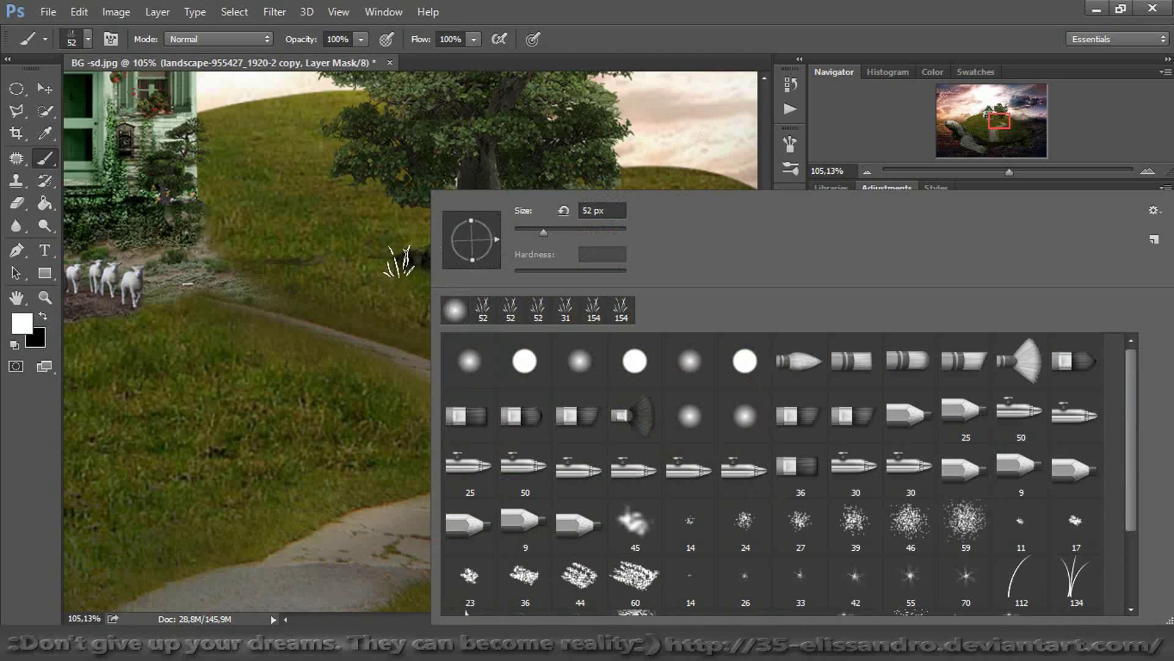
key("Return")
right_click(405, 256, "alt")
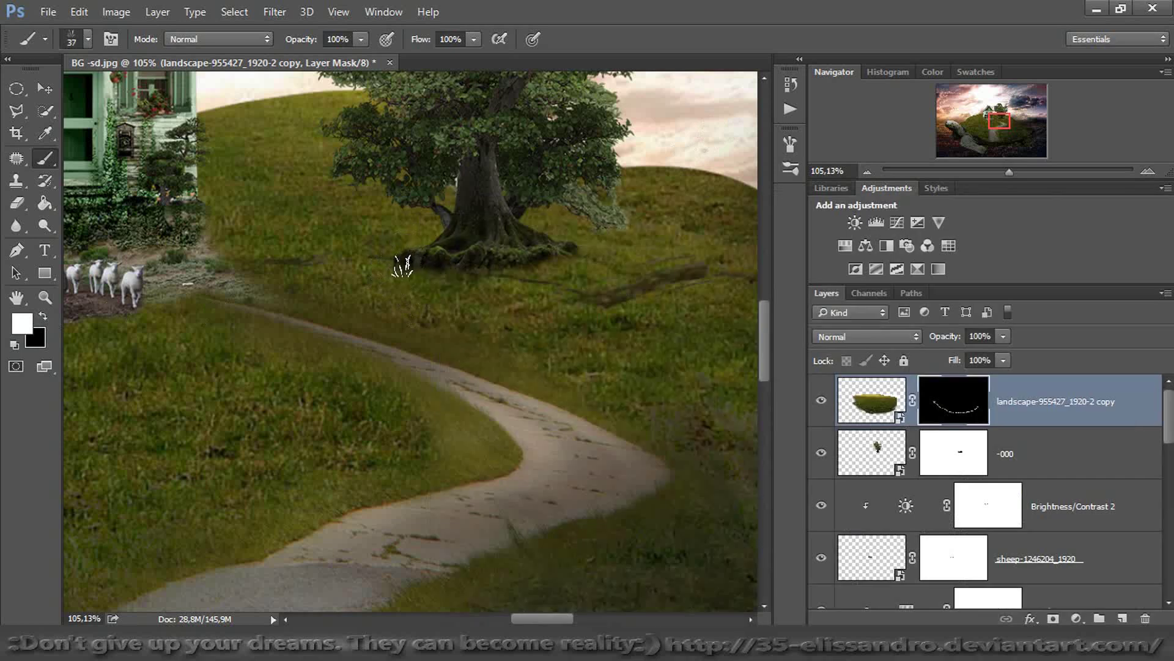
left_click_drag(462, 274, 556, 256)
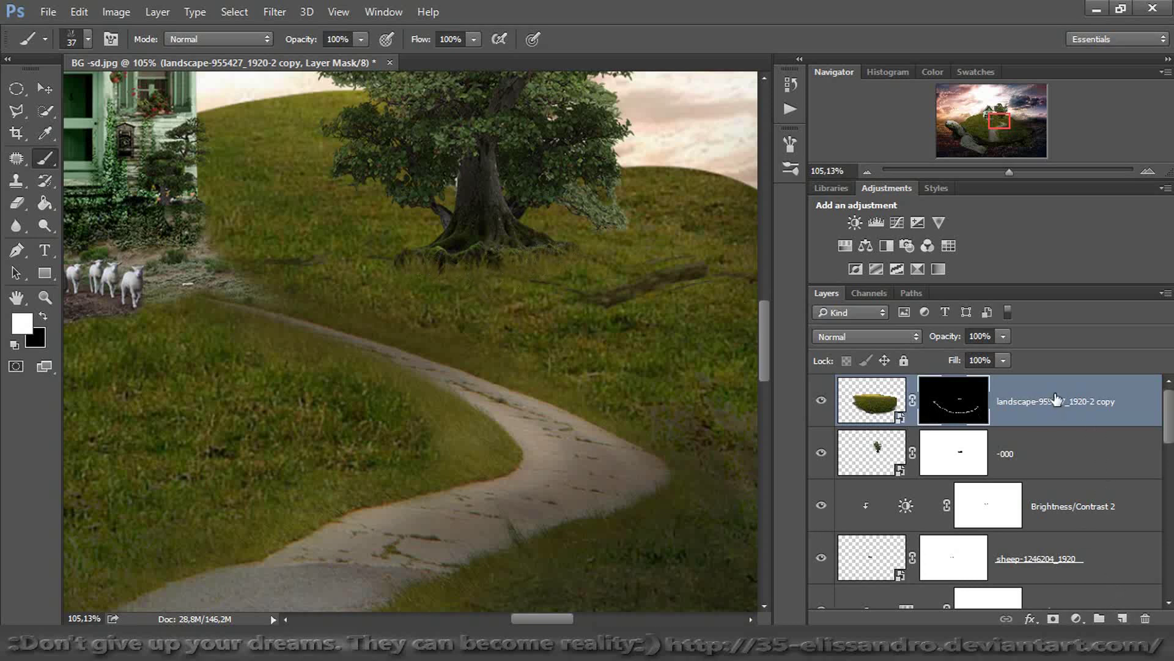
Paint a soft black shadow under the tree on a new top layer with a flattened 674 px brush, and set its fill to 66%
left_click(1123, 618)
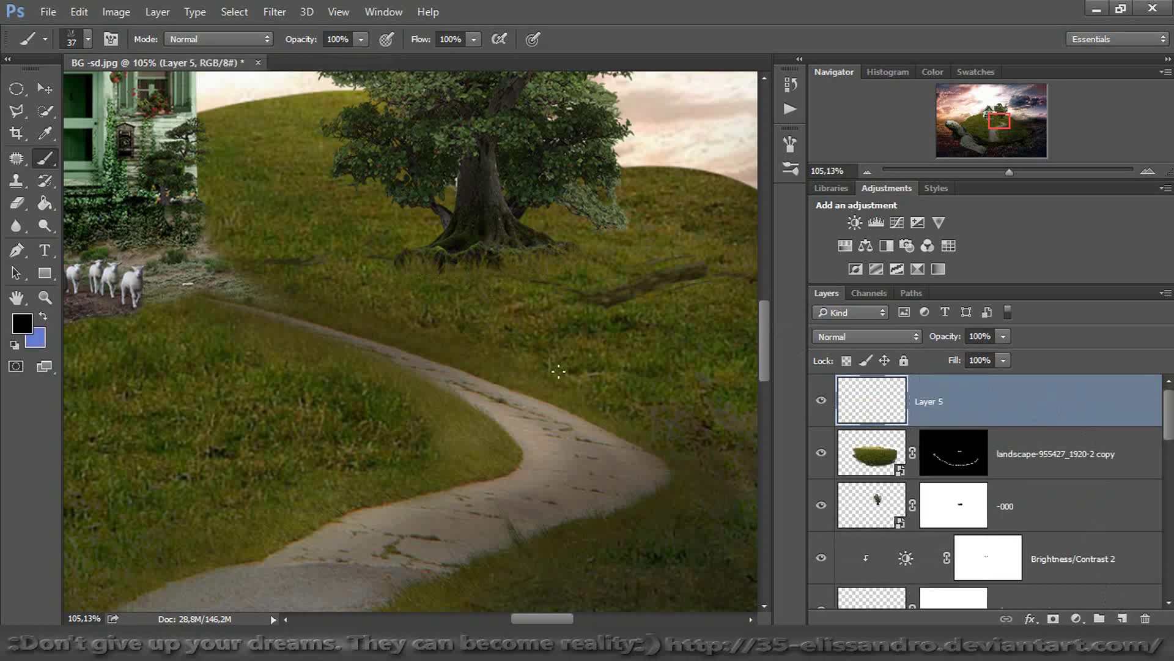
right_click(402, 239)
left_click(449, 362)
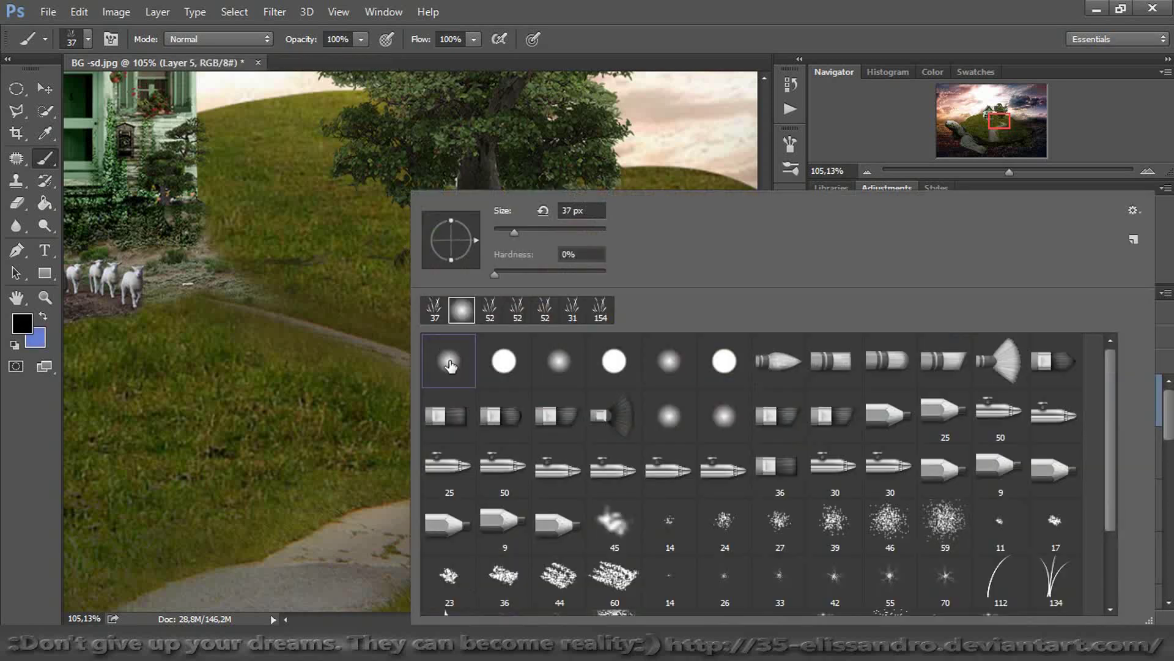
left_click_drag(341, 275, 641, 215)
mouse_move(245, 188)
left_mouse_down()
mouse_move(765, 333)
mouse_move(720, 331)
left_mouse_up()
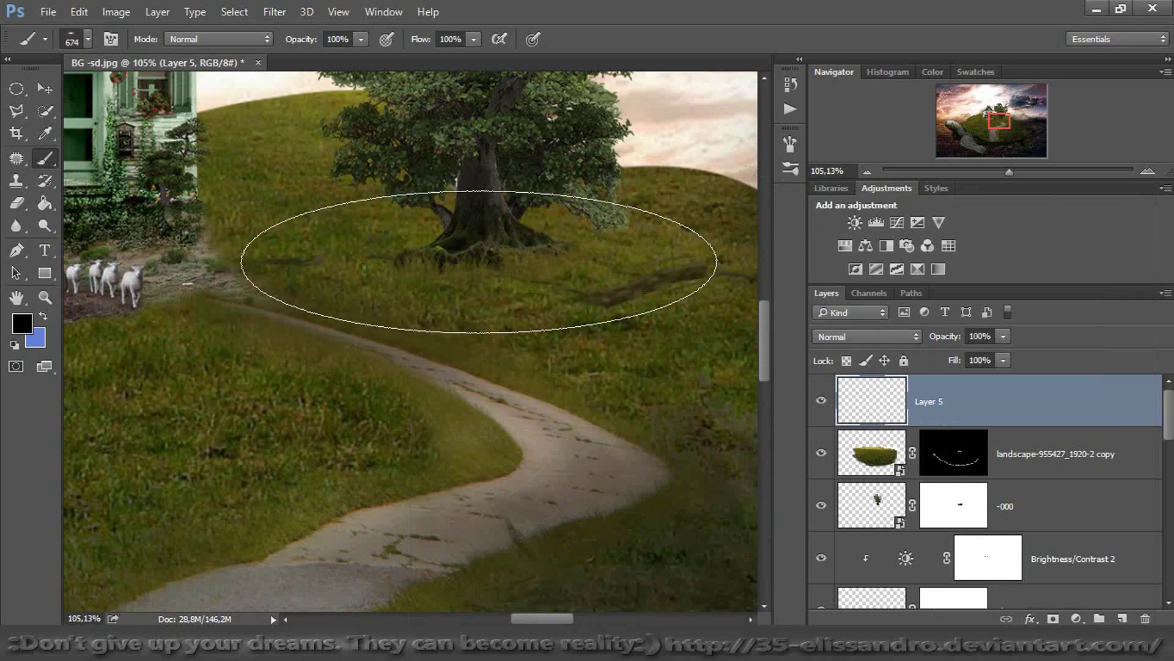
left_click_drag(367, 257, 581, 257)
key("ctrl+d")
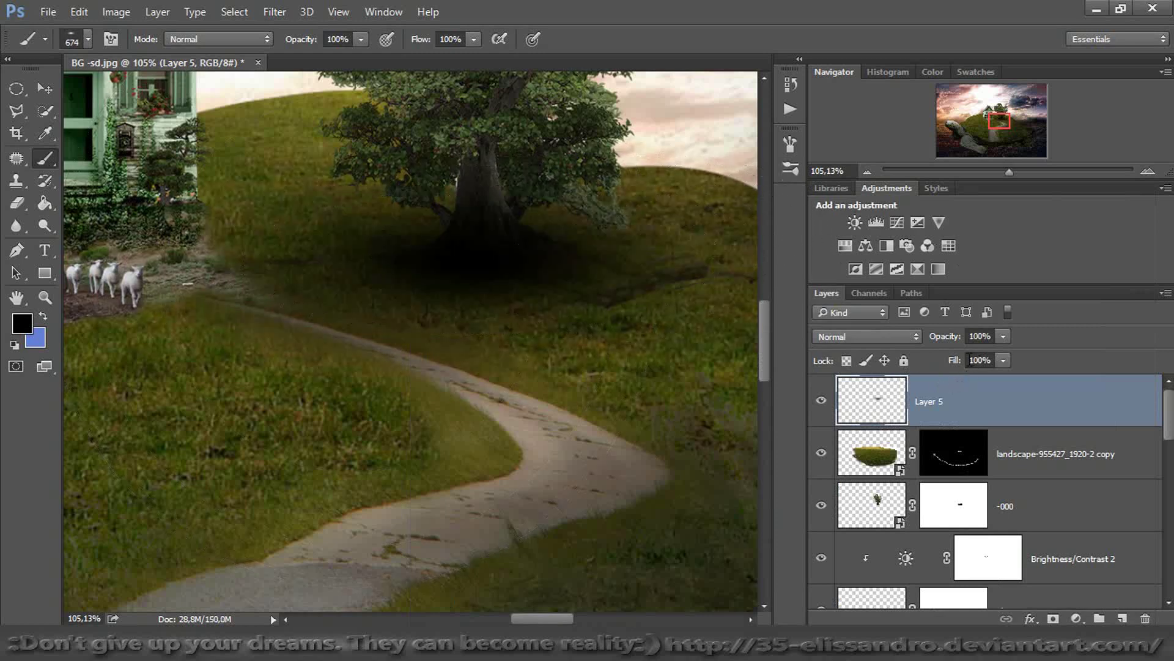
left_click_drag(954, 363, 944, 365)
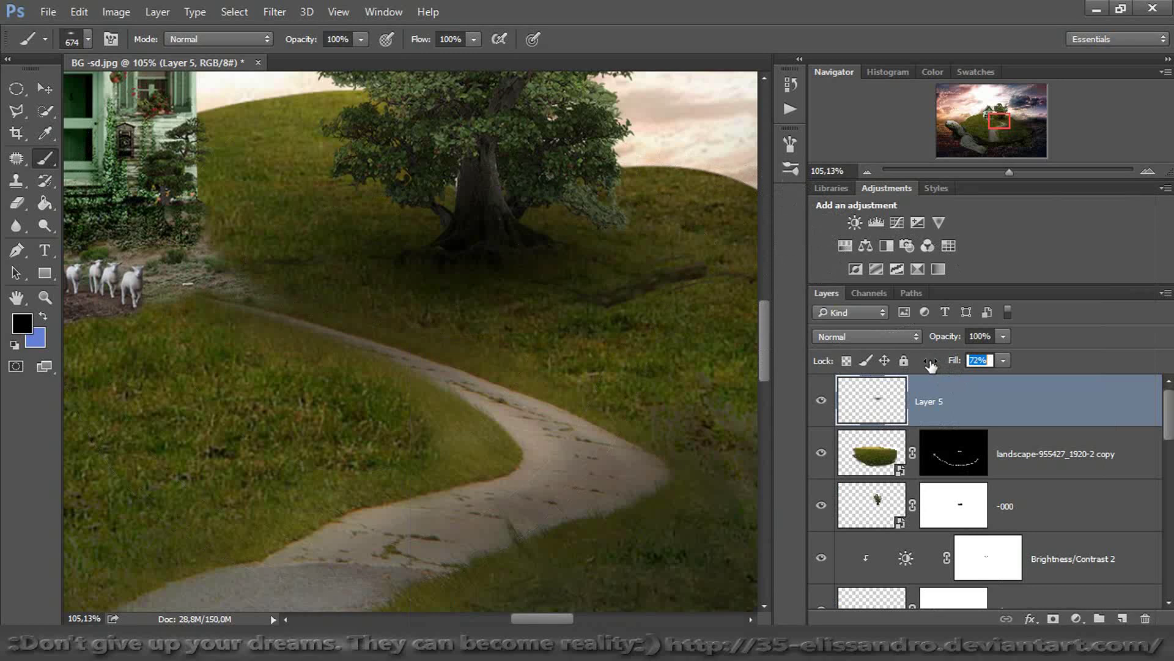
Paint out the light gap beside the trunk on the -000 tree layer's mask with a hard black 4 px brush
left_click_drag(1008, 171, 989, 171)
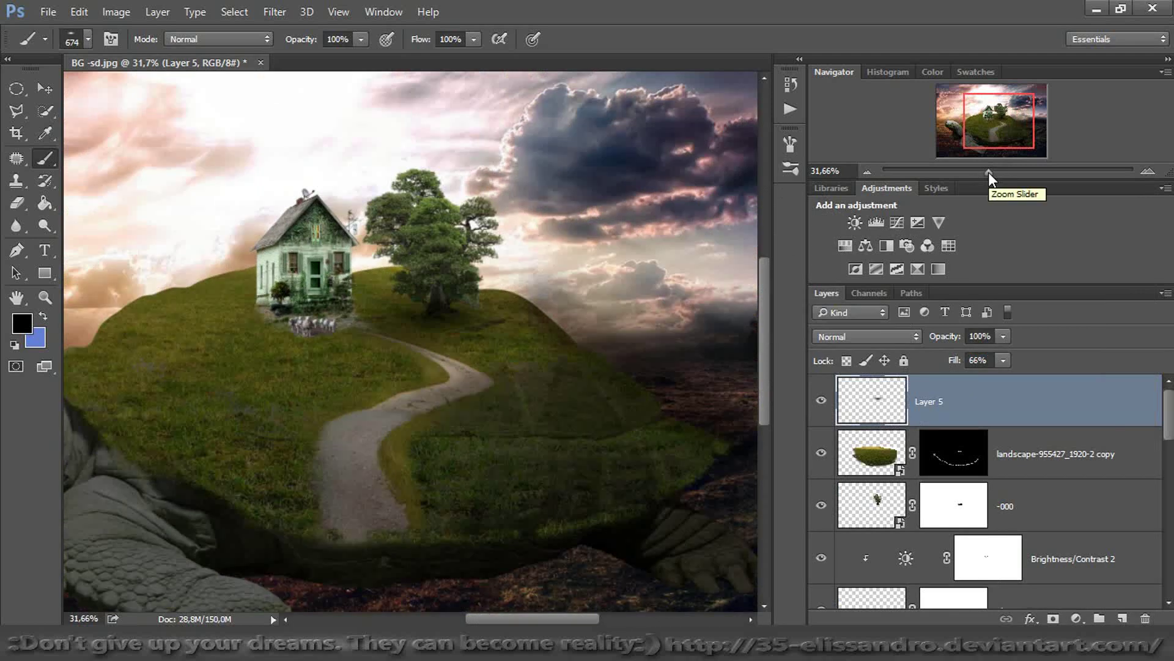
left_click_drag(988, 172, 1032, 178)
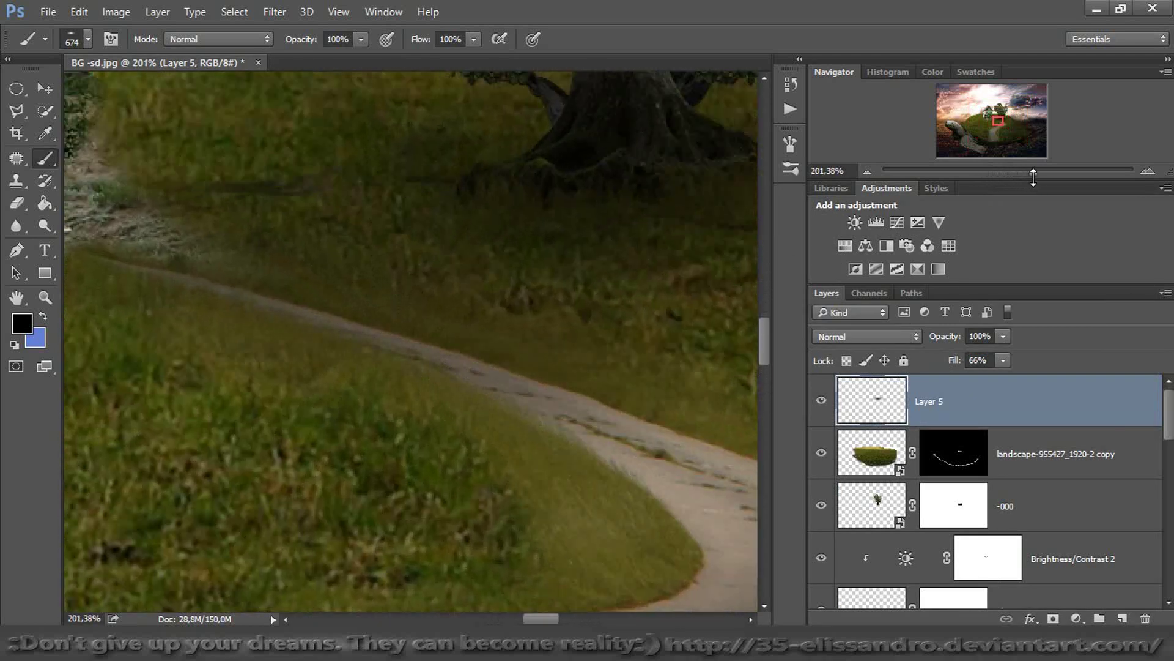
left_click(999, 118)
left_click_drag(999, 118, 997, 117)
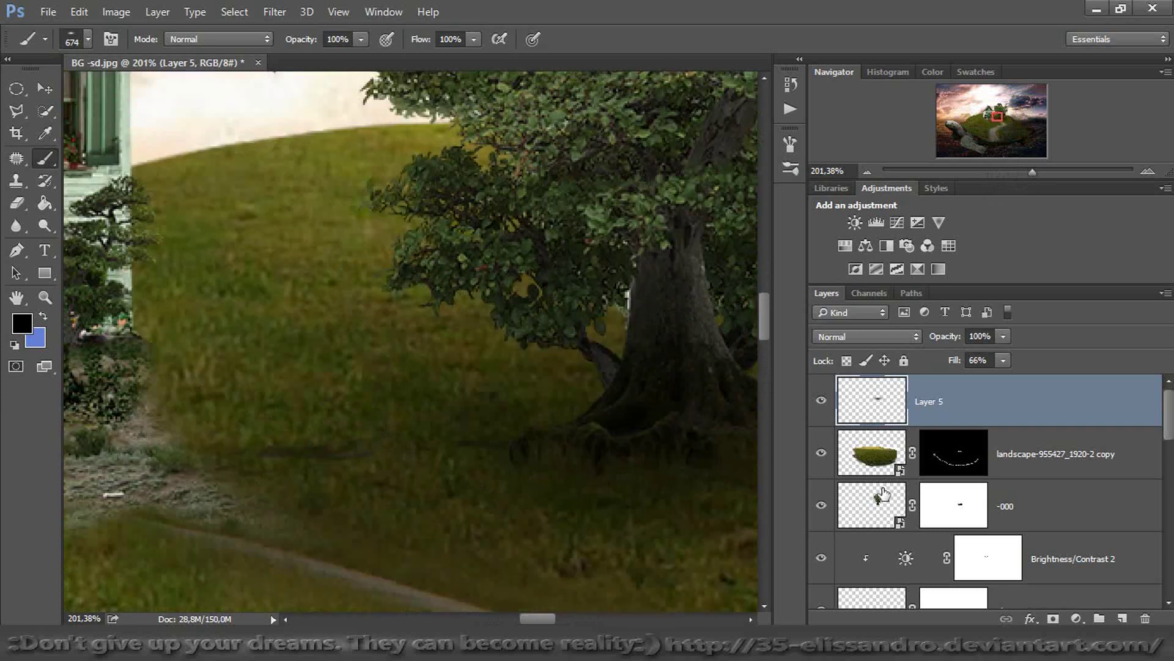
left_click(931, 505)
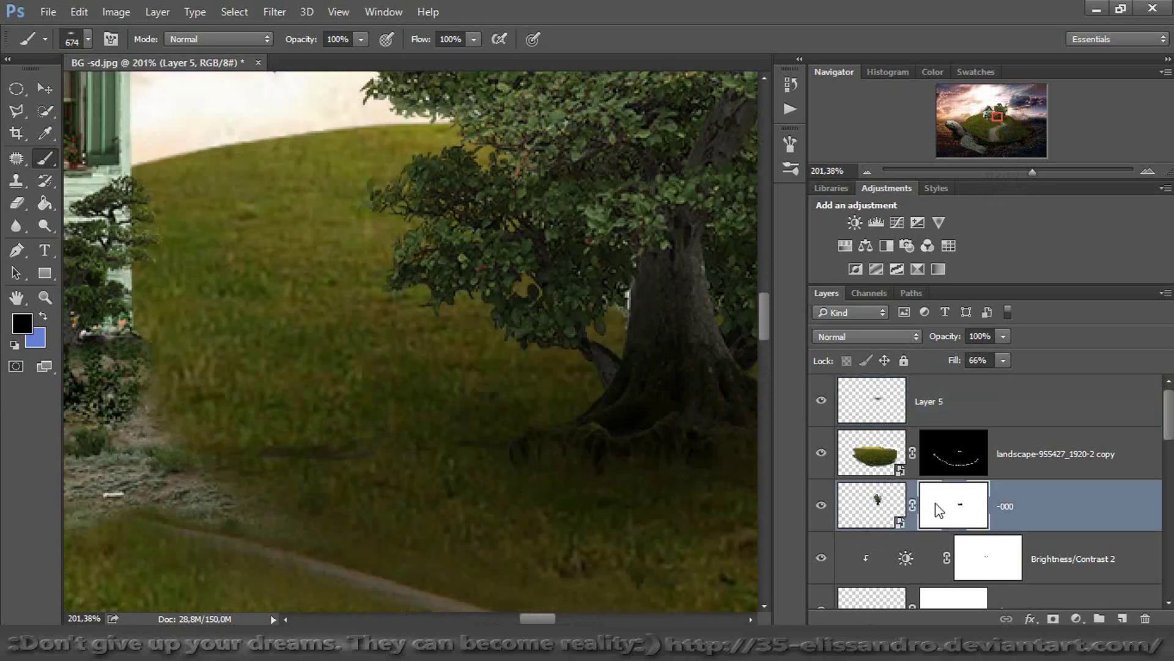
right_click(667, 310)
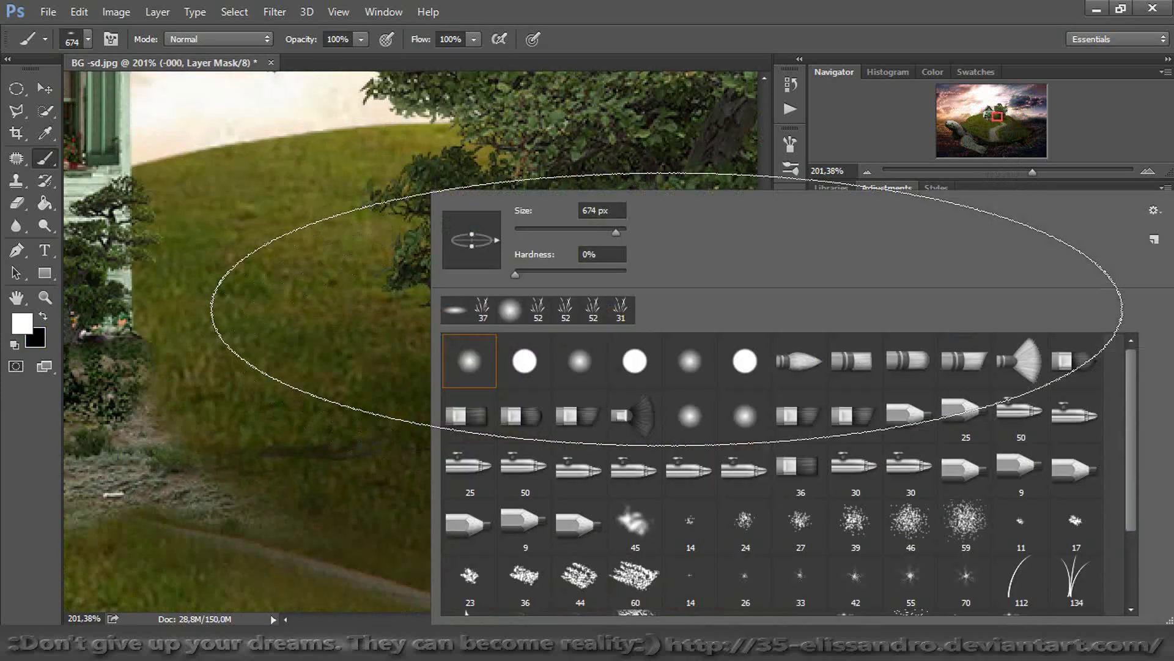
left_click(525, 362)
left_click(520, 231)
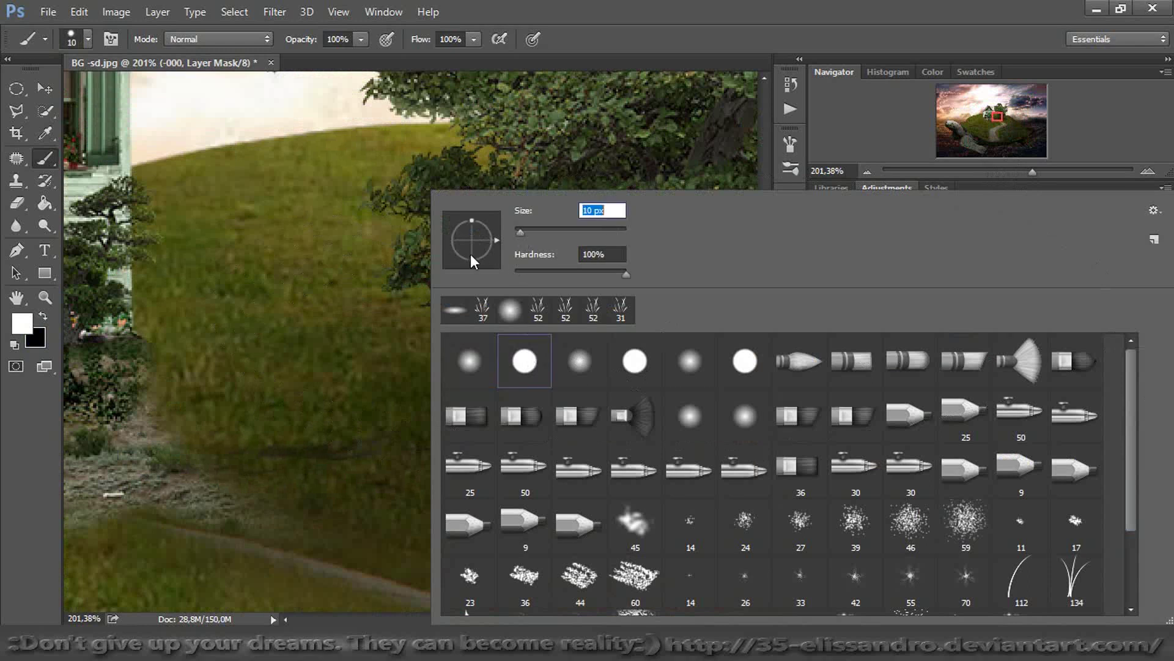
left_click_drag(411, 273, 412, 272)
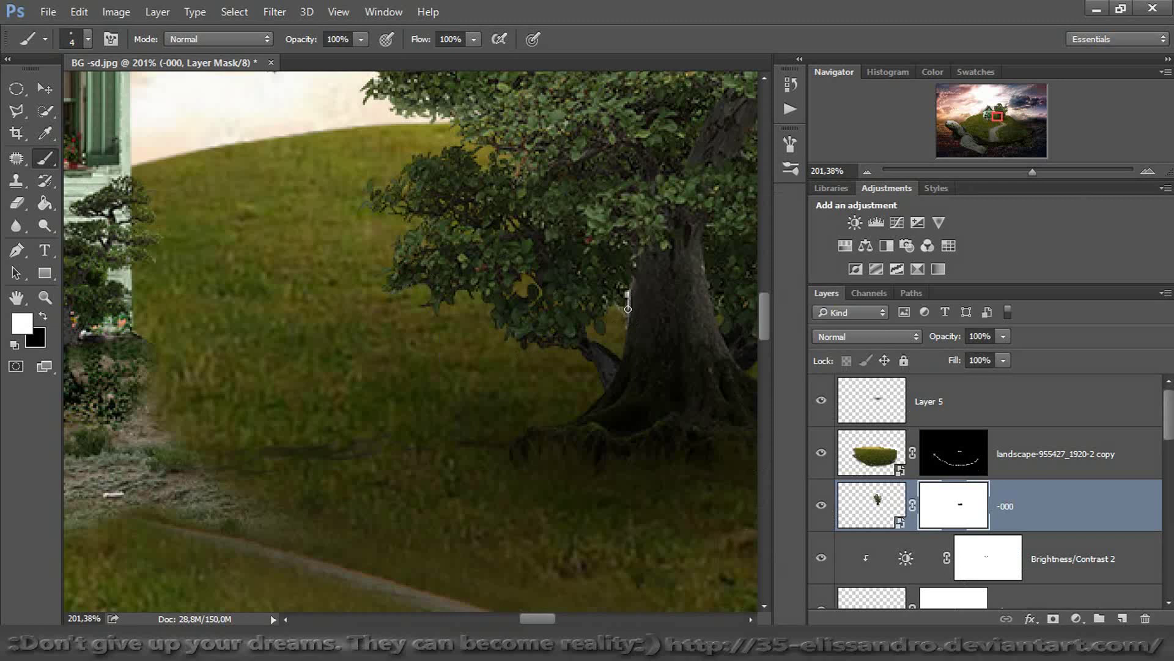
left_click(46, 317)
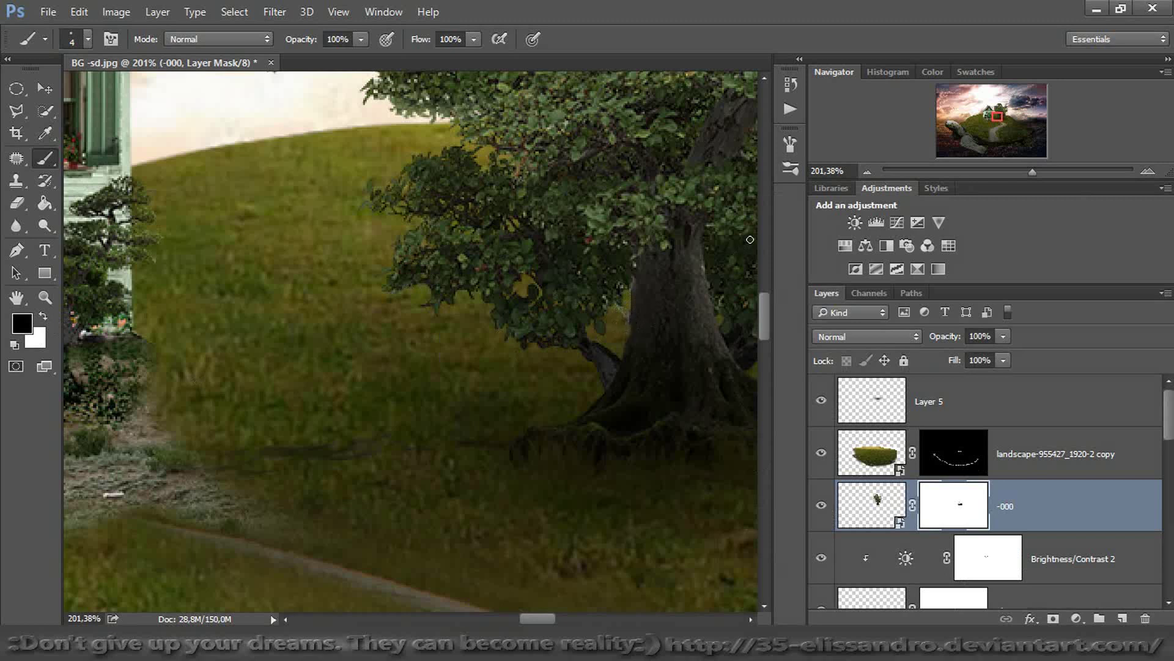
Add a new layer directly above the -000 tree layer and clip it to the tree
left_click_drag(1026, 170, 988, 114)
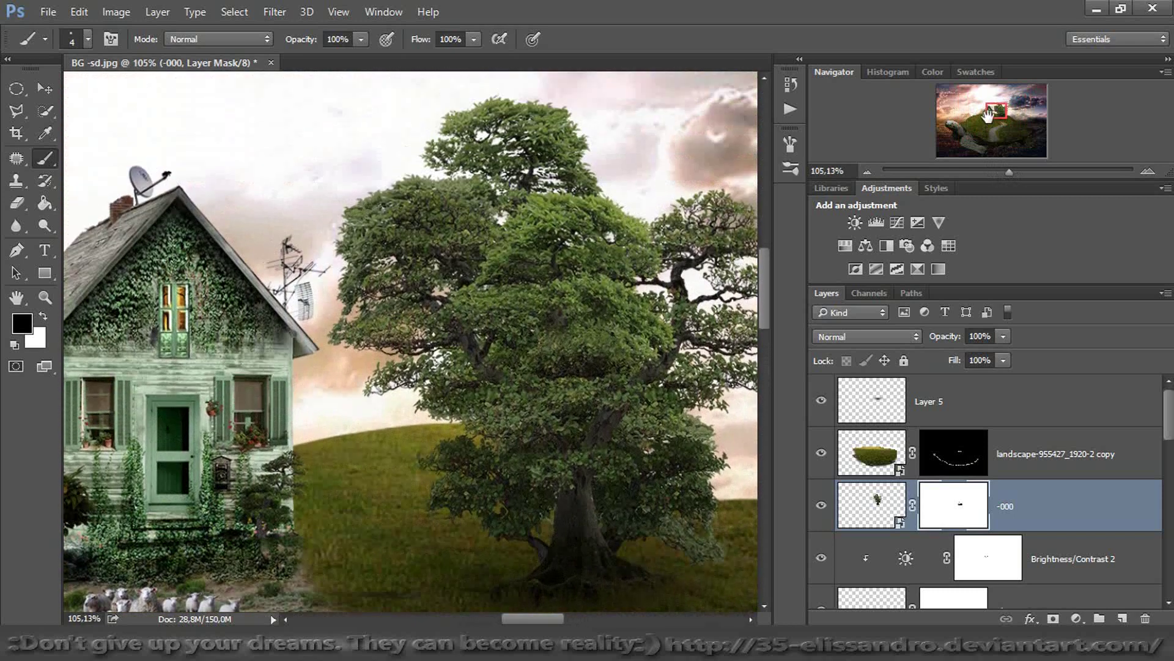
left_click(1123, 618)
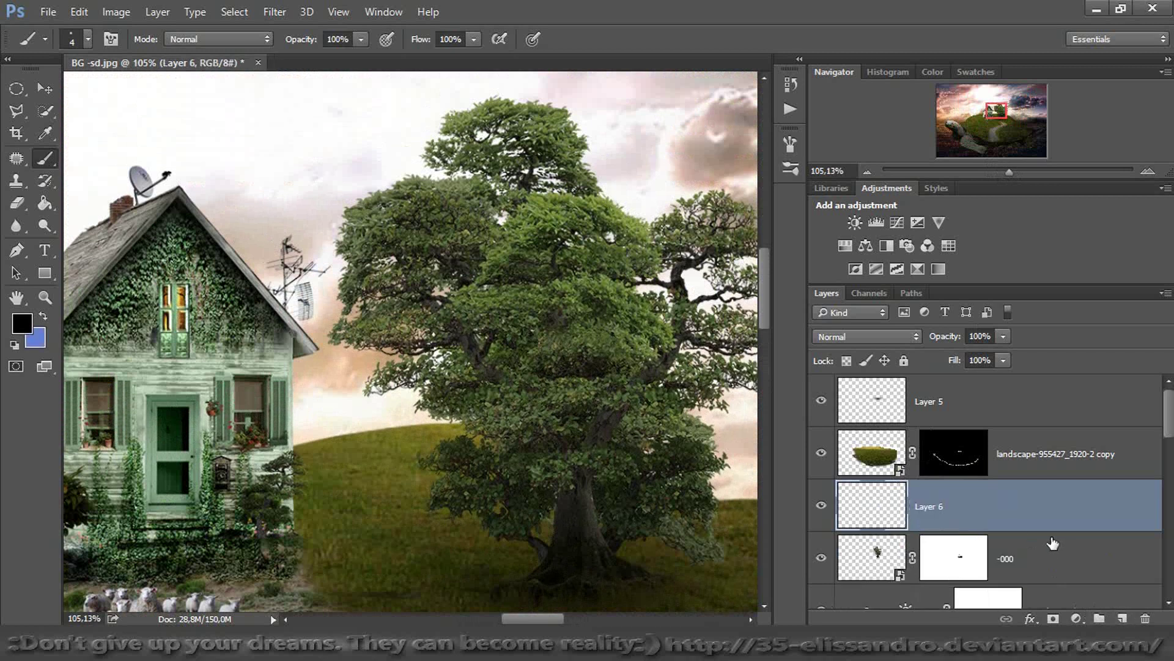
right_click(1015, 520)
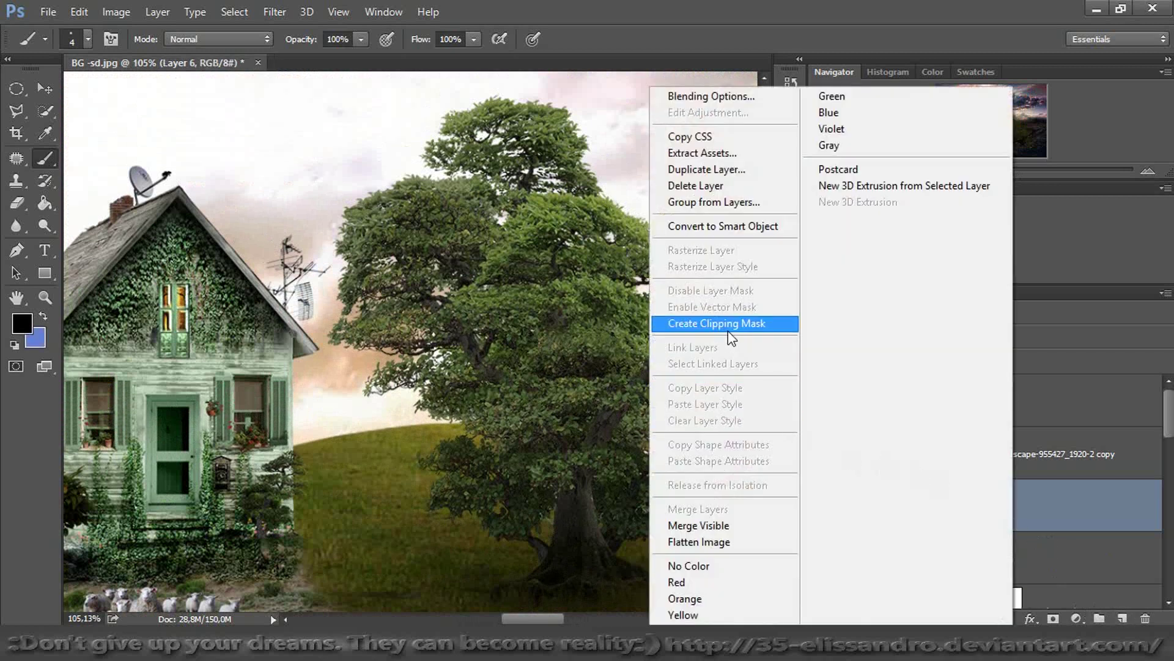
left_click(726, 327)
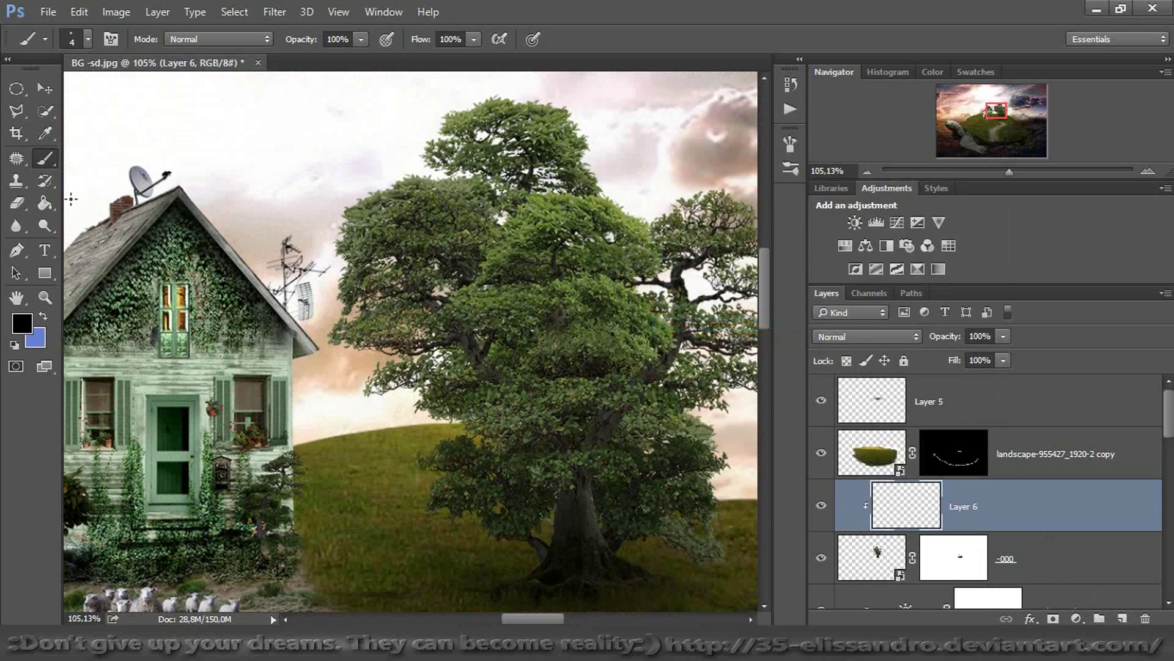
Paint white (#ffffff) light along the left edge of the tree's foliage on the clipped layer with a soft 54 px brush
left_click(22, 323)
left_click(358, 134)
left_click_drag(358, 135, 352, 130)
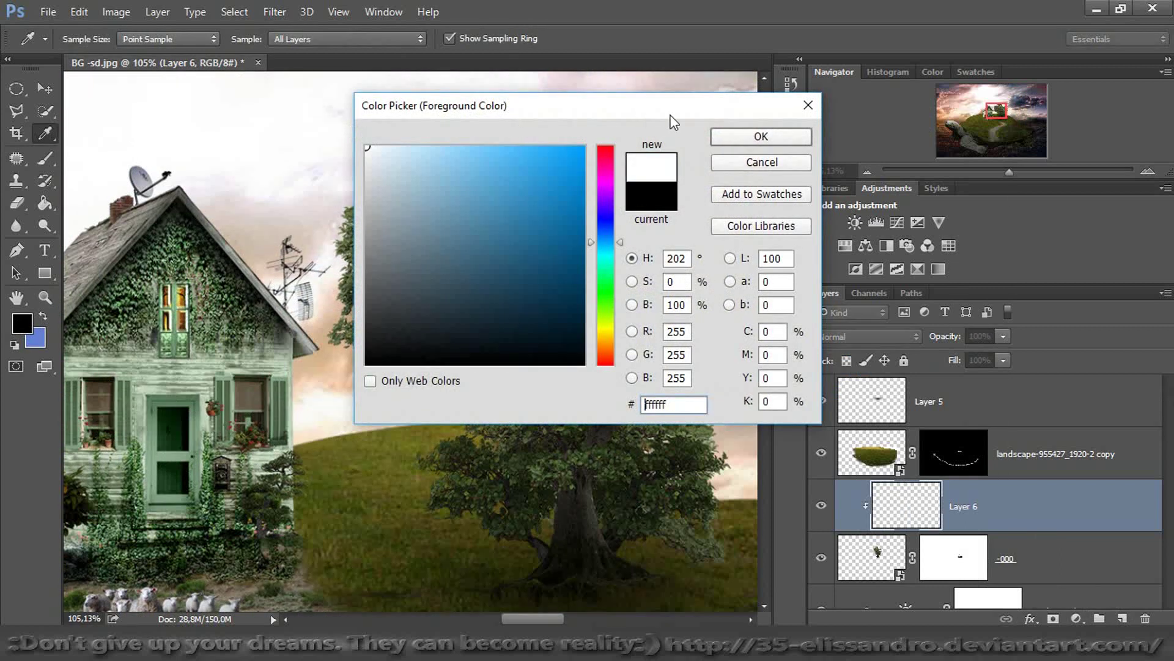
left_click(727, 139)
key("b")
left_click_drag(427, 462, 446, 467)
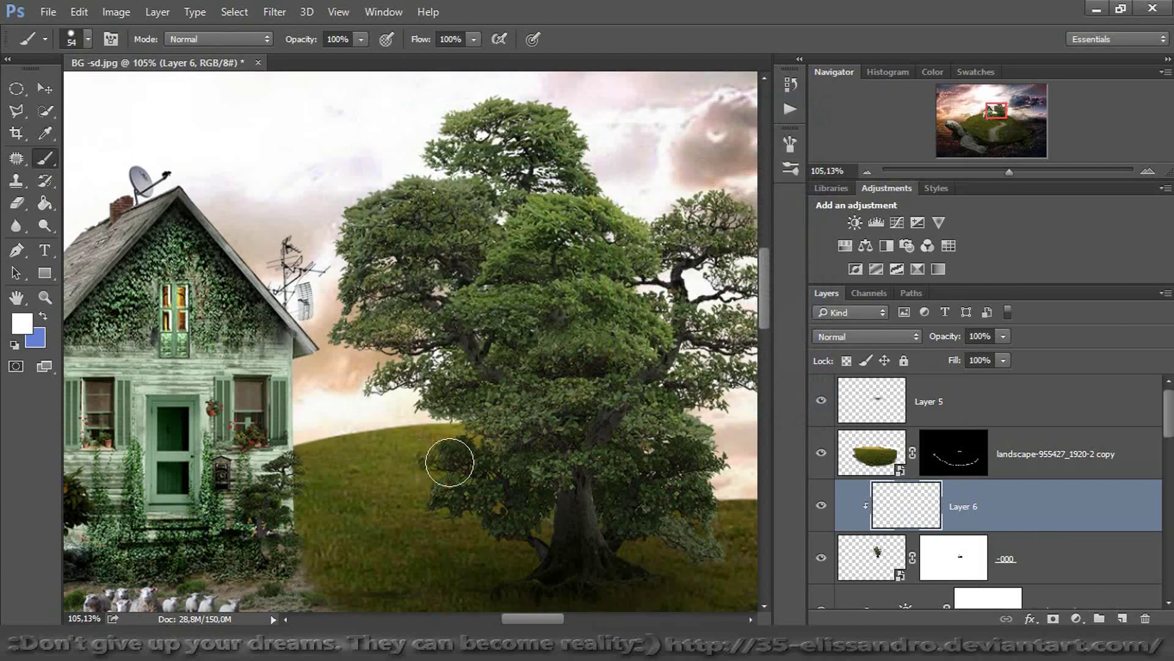
right_click(446, 467)
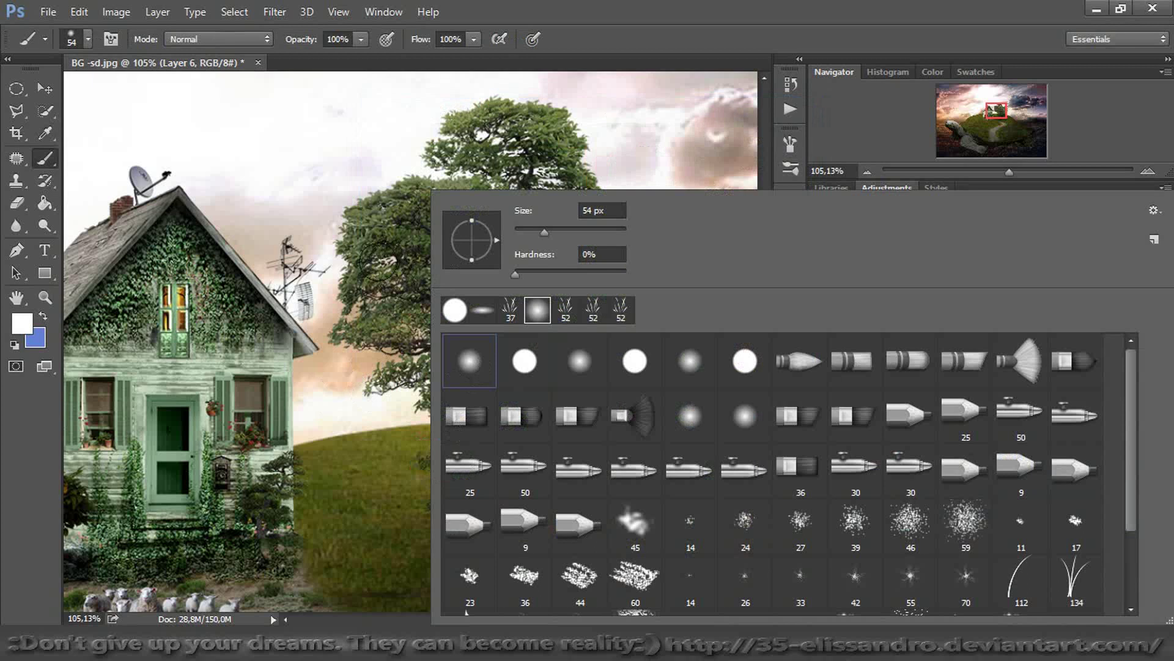
left_click(346, 213)
left_click_drag(346, 213, 476, 85)
left_click(339, 330)
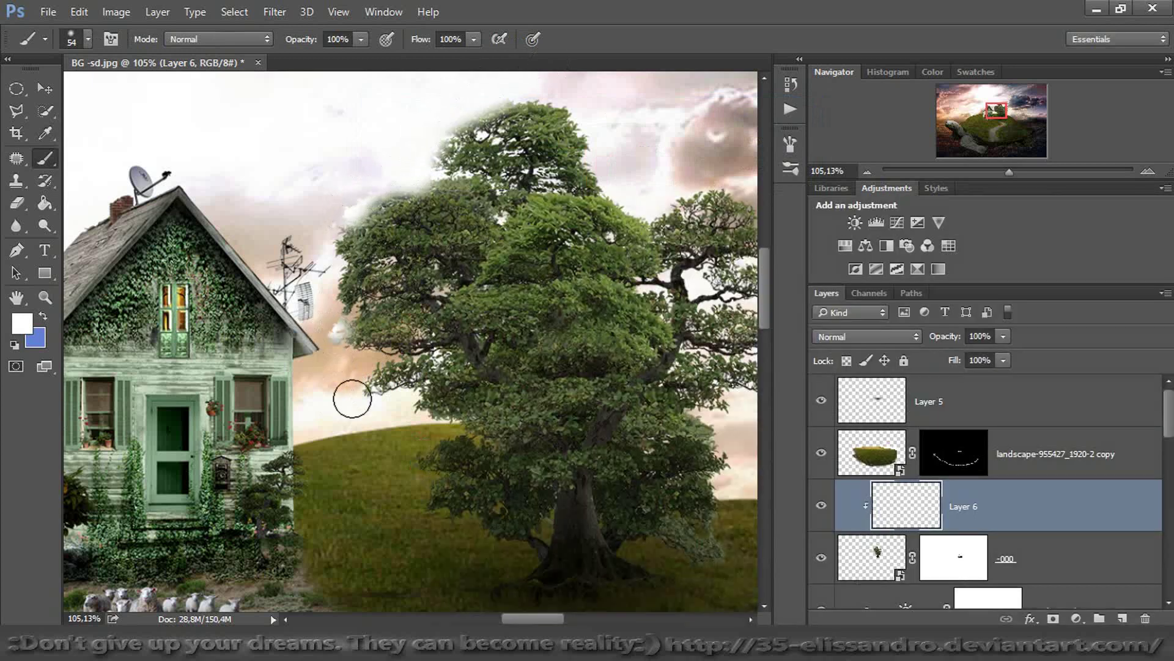
left_click(380, 384)
left_click_drag(421, 441, 420, 481)
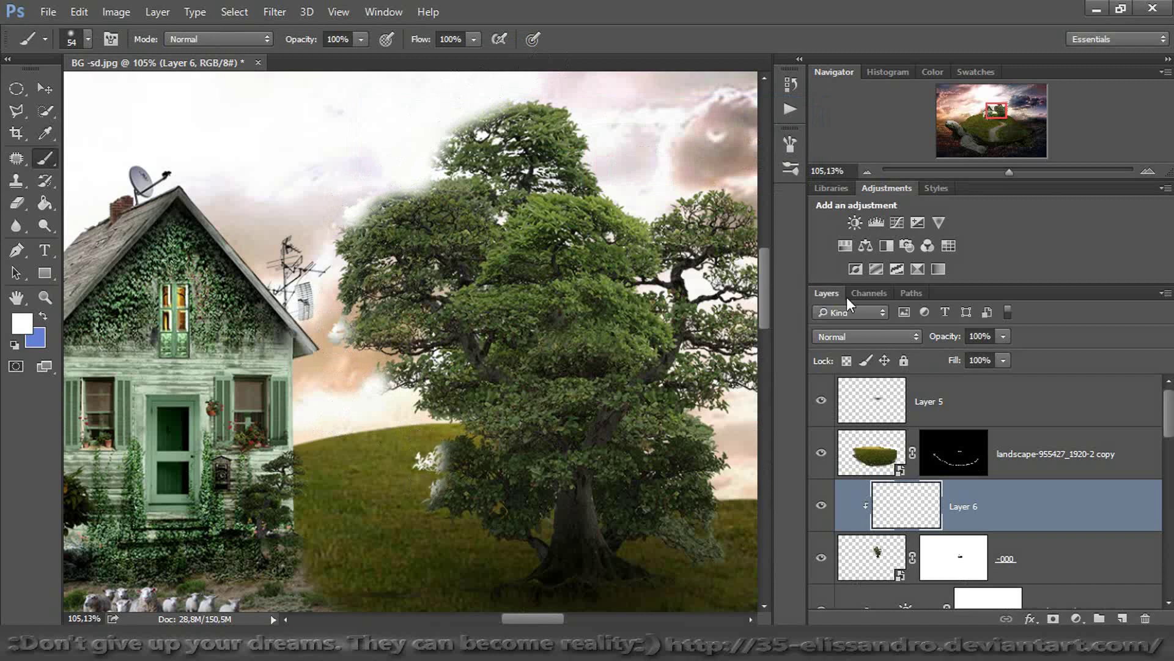
Set the tree's highlight layer to Overlay blending with 73% fill and compare the tree with and without it
left_click(900, 335)
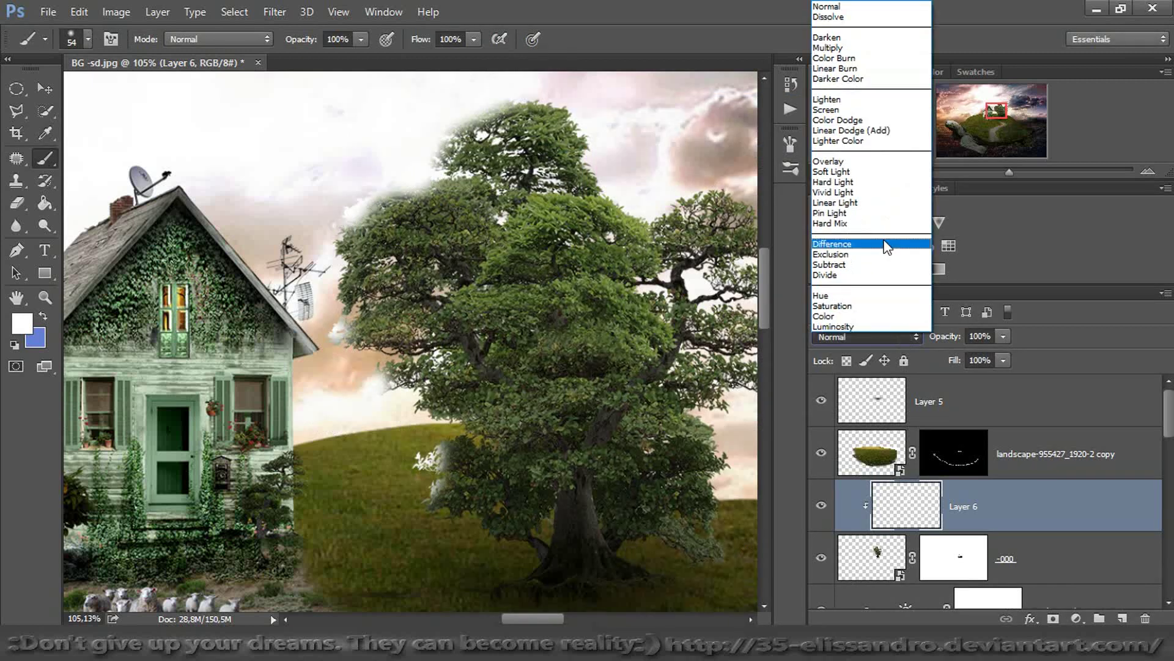
left_click(834, 172)
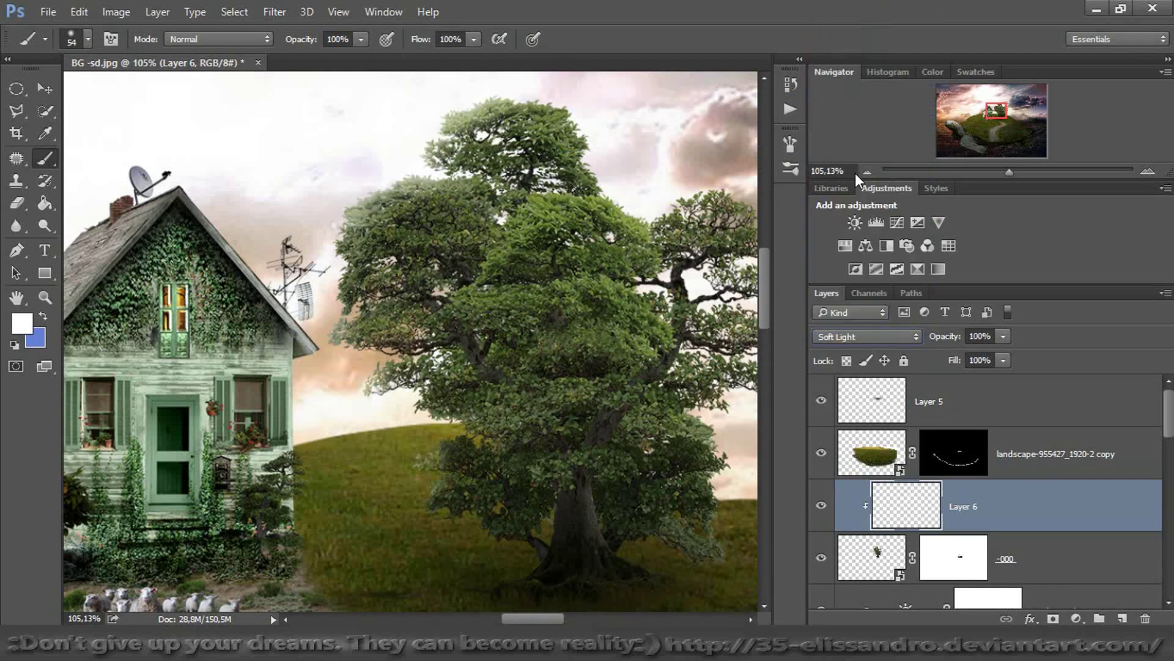
left_click(823, 335)
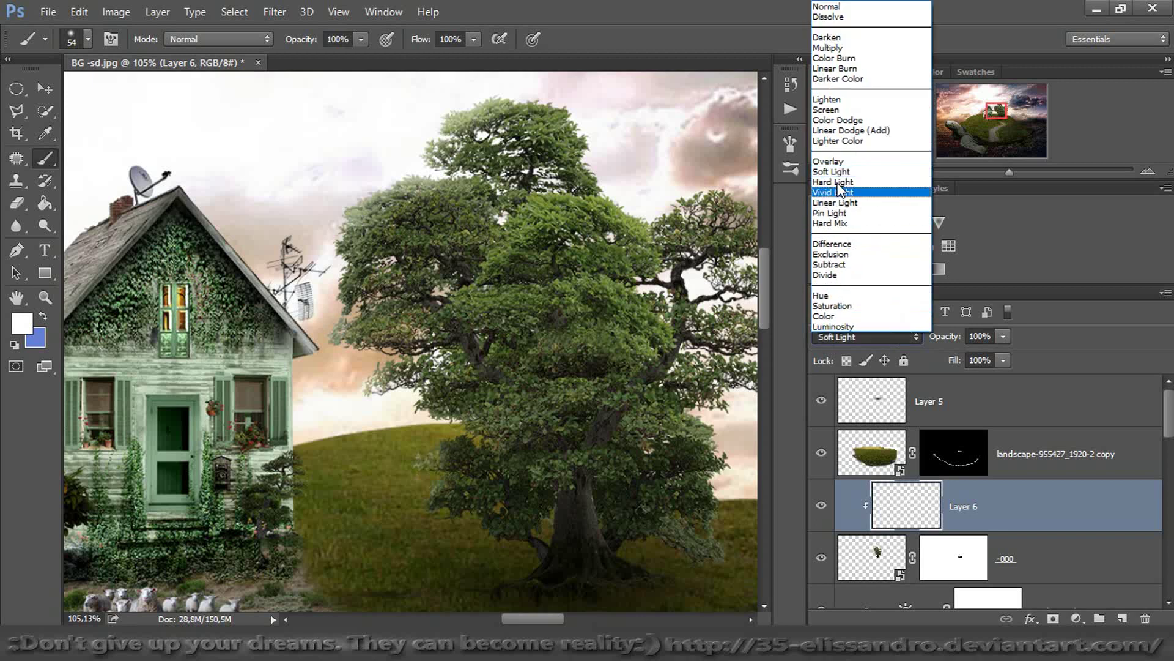
left_click(832, 160)
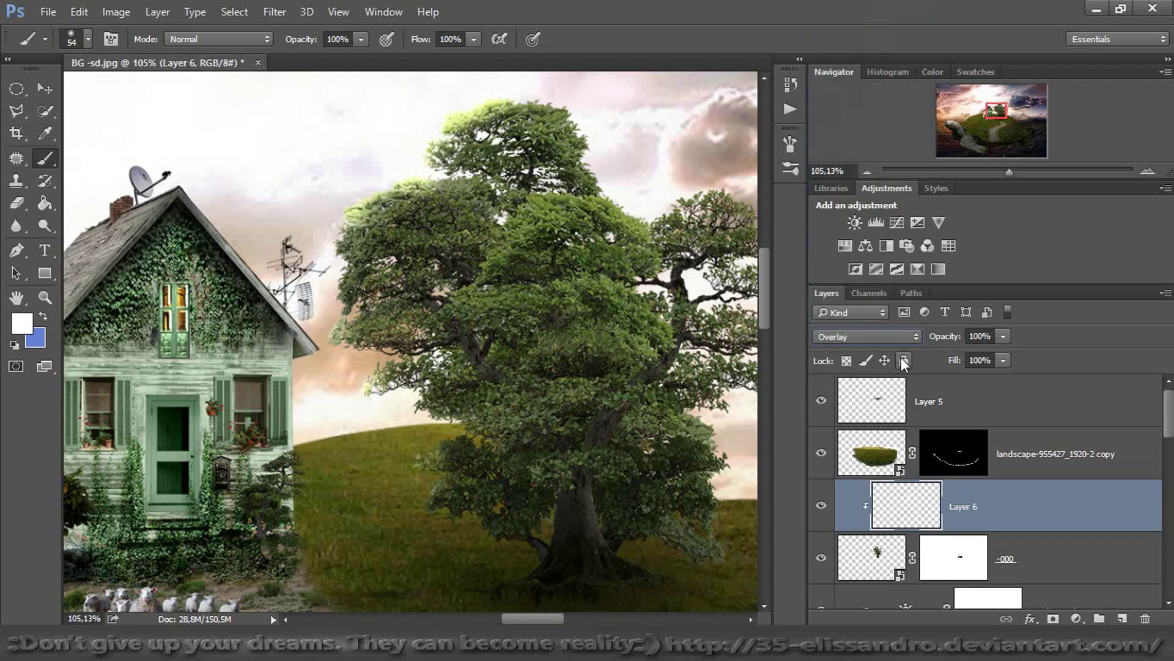
left_click_drag(953, 363, 929, 366)
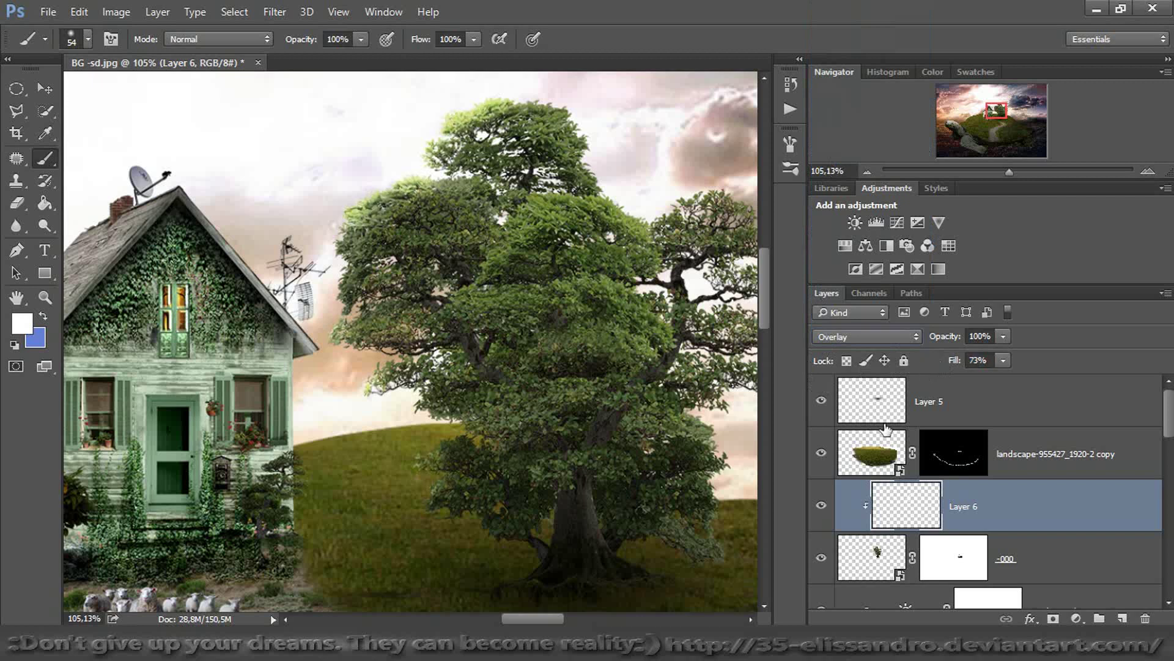
left_click(821, 507)
left_click(821, 506)
left_click_drag(1008, 171, 990, 170)
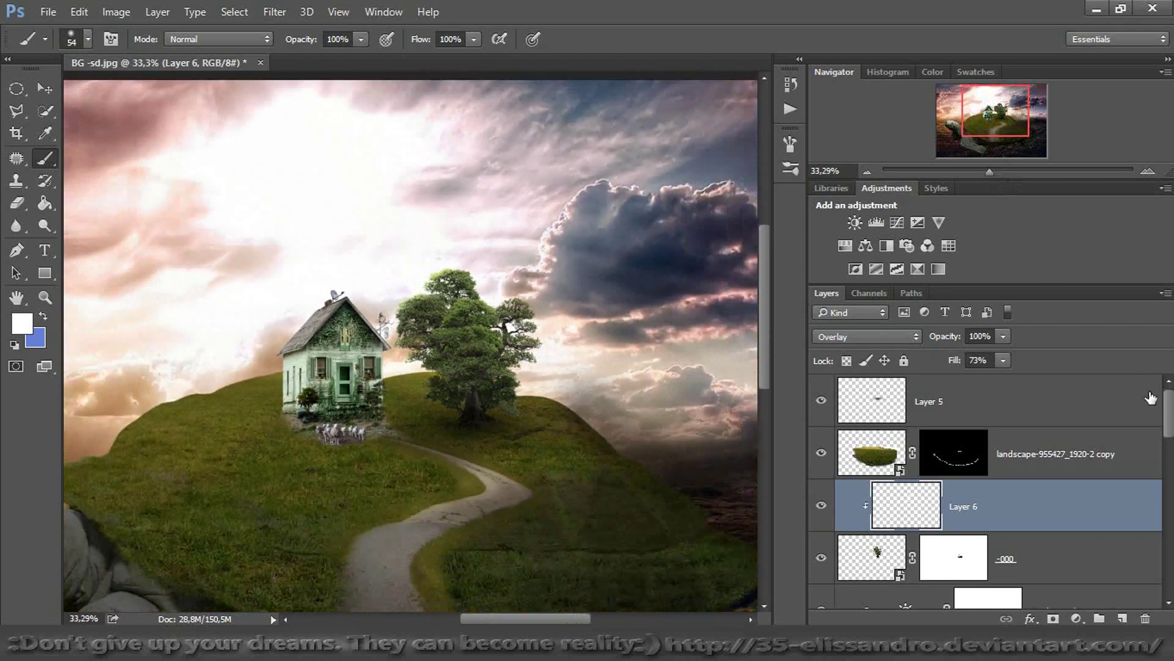
Add a new clipped layer directly above the house layer named 2
left_click_drag(1169, 422, 1171, 487)
left_click(878, 501)
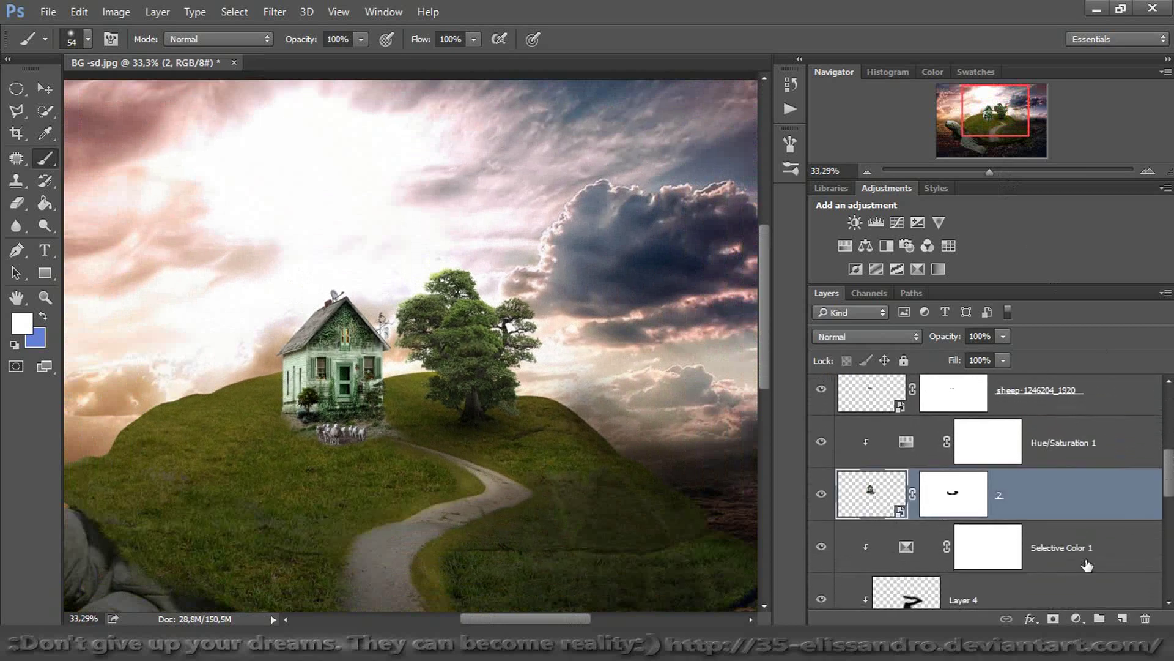
left_click(1122, 618)
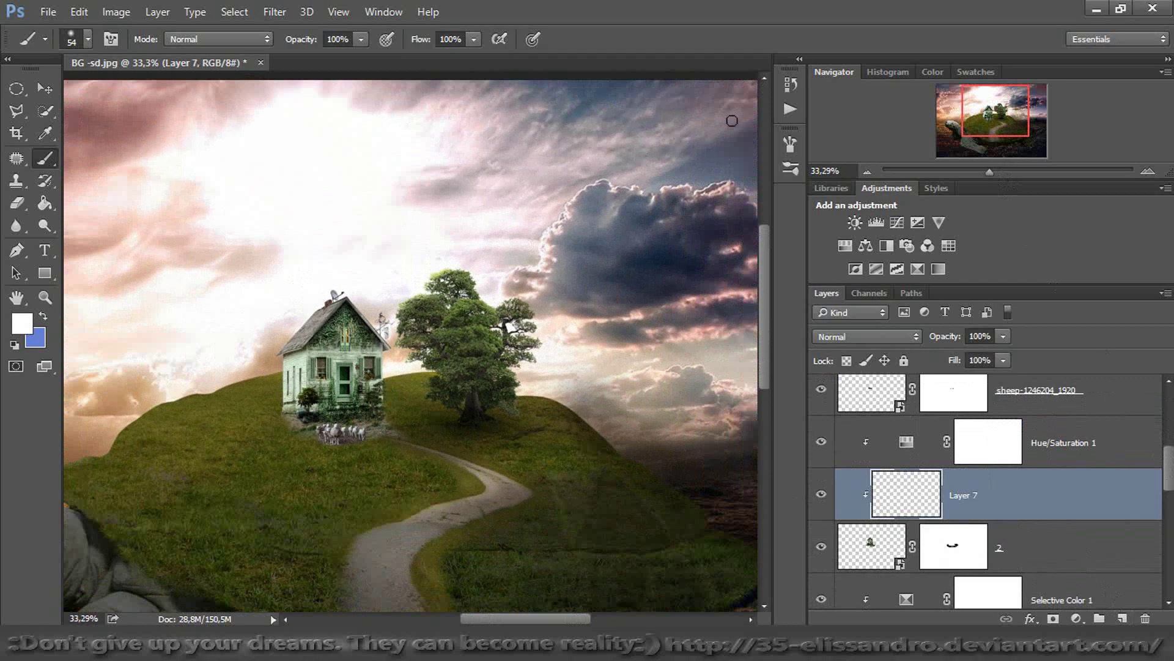
Paint black (#000000) shadow over the house's front wall with a soft 101 px brush on the clipped layer and set its fill to 41%
left_click_drag(990, 166, 1018, 172)
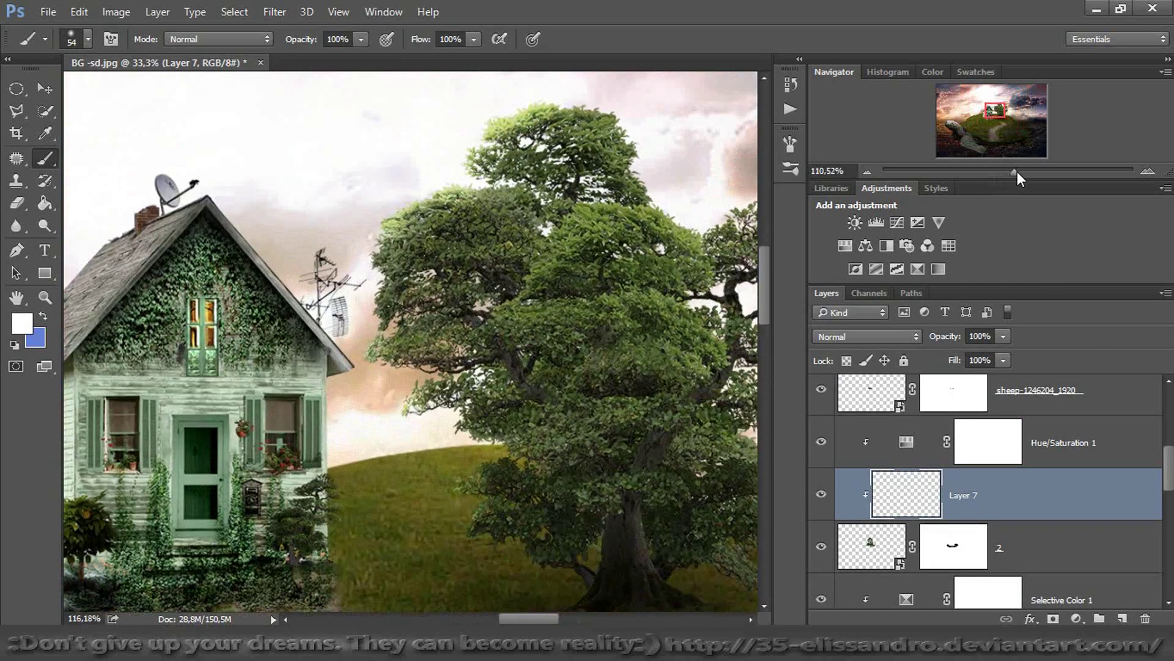
left_click_drag(982, 107, 978, 111)
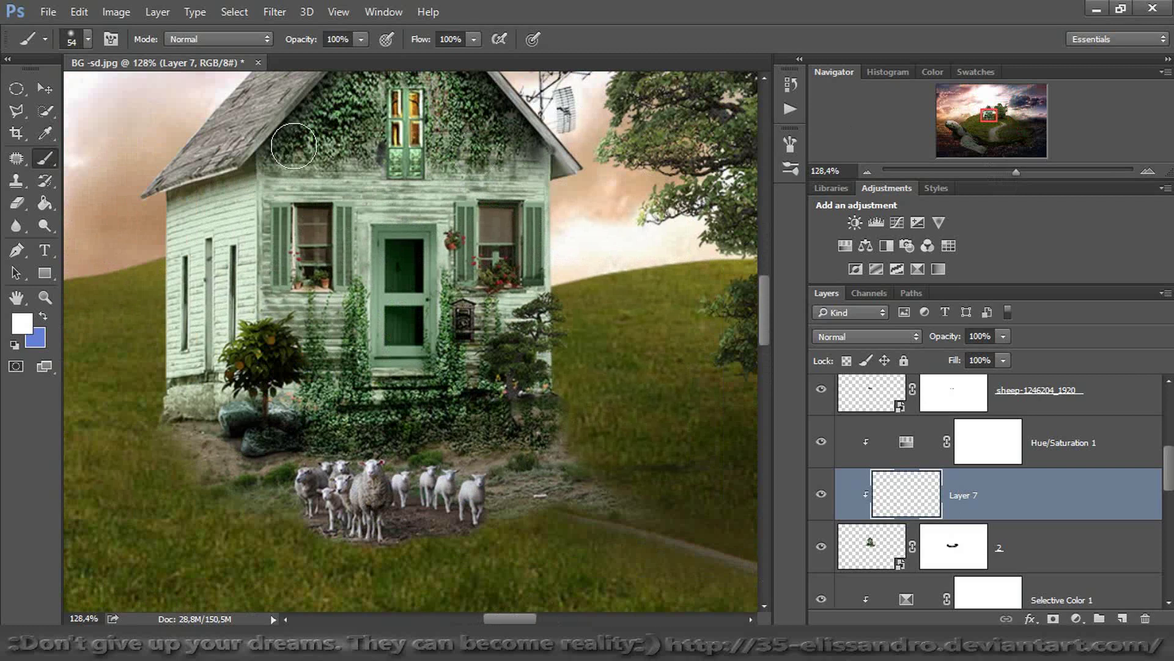
left_click(23, 324)
left_click(367, 364)
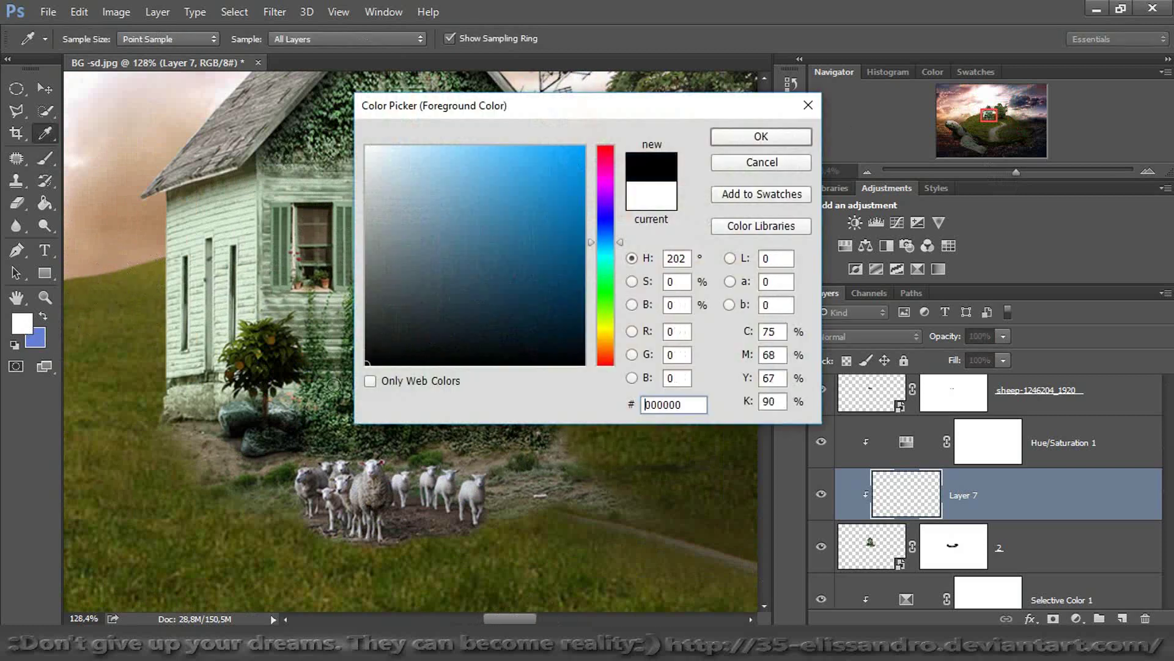
left_click(753, 136)
key("b")
scroll(761, 292, "up", 3)
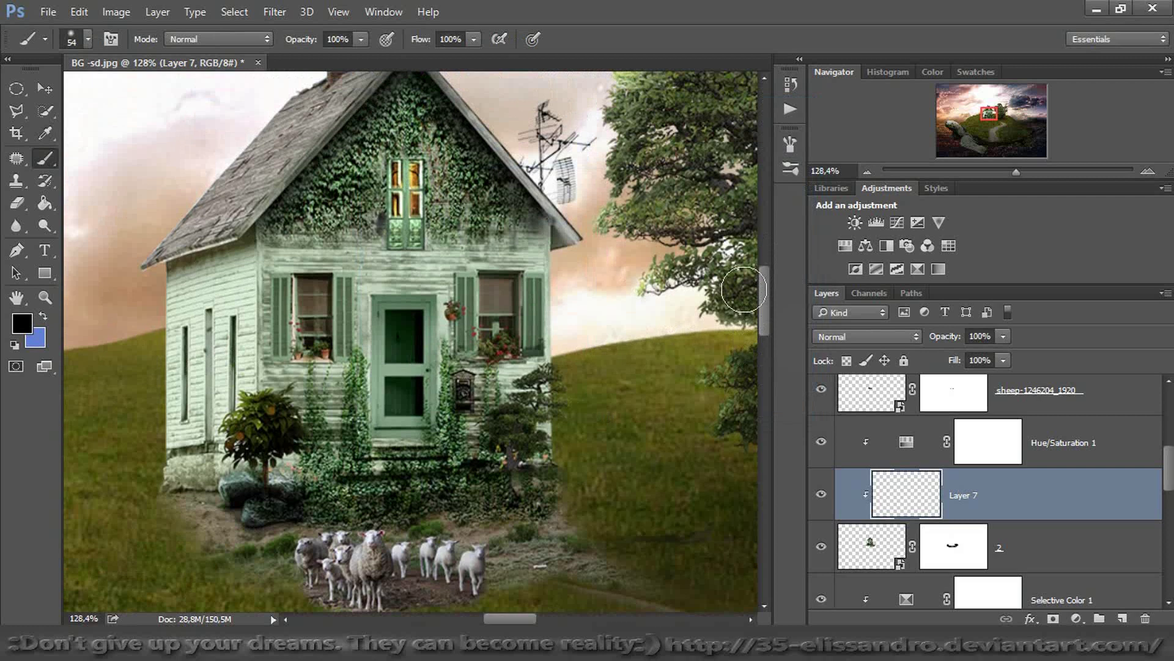
left_click_drag(393, 333, 429, 333)
mouse_move(520, 487)
left_mouse_down()
mouse_move(492, 367)
mouse_move(433, 301)
mouse_move(307, 488)
mouse_move(273, 449)
mouse_move(285, 263)
mouse_move(348, 141)
mouse_move(384, 116)
mouse_move(498, 184)
mouse_move(582, 315)
left_mouse_up()
mouse_move(443, 253)
left_mouse_down()
mouse_move(370, 255)
mouse_move(296, 359)
left_mouse_up()
mouse_move(440, 409)
left_mouse_down()
mouse_move(547, 390)
mouse_move(538, 469)
mouse_move(523, 296)
left_mouse_up()
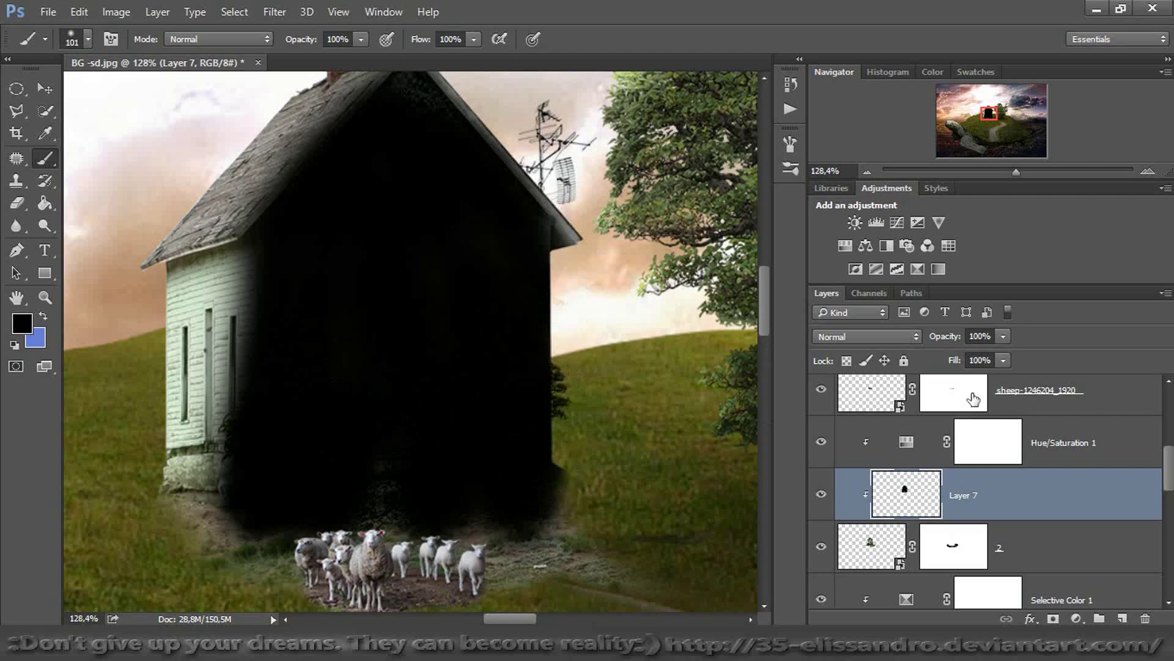
left_click_drag(955, 361, 898, 364)
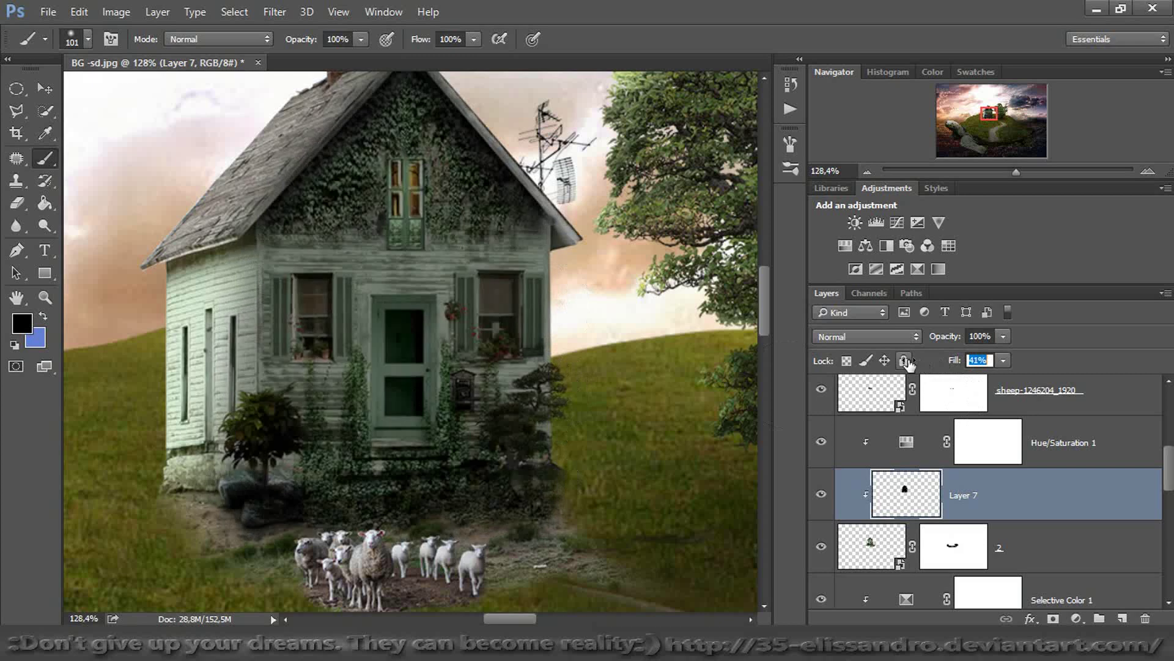
Select the area beside the house's lower right corner with the Polygonal Lasso and paint it black on the house layer's mask, then deselect
left_click(964, 544)
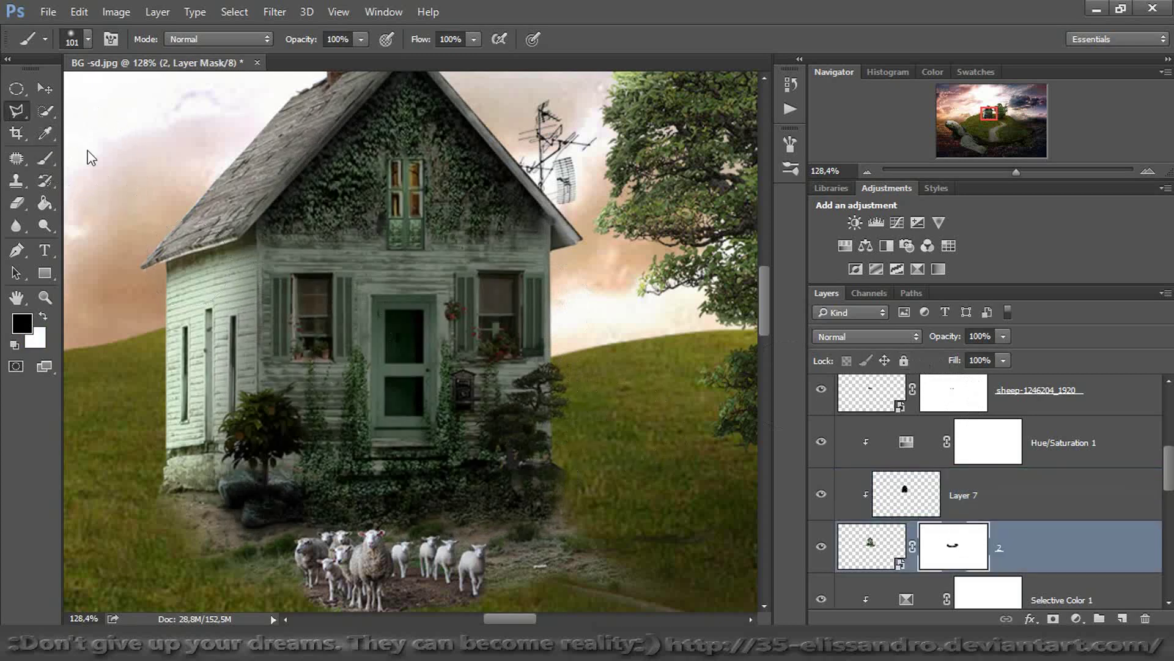
left_click(13, 113)
mouse_move(557, 463)
left_mouse_down()
mouse_move(555, 521)
mouse_move(606, 541)
left_mouse_up()
left_click(639, 507)
left_click(569, 445)
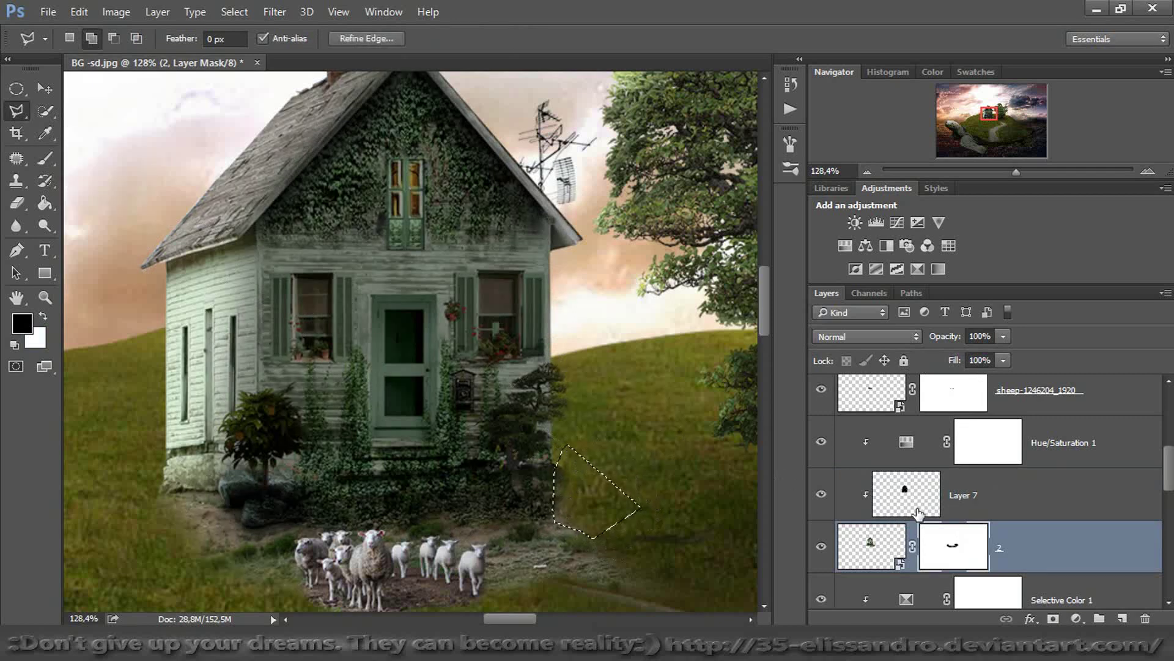
left_click(43, 160)
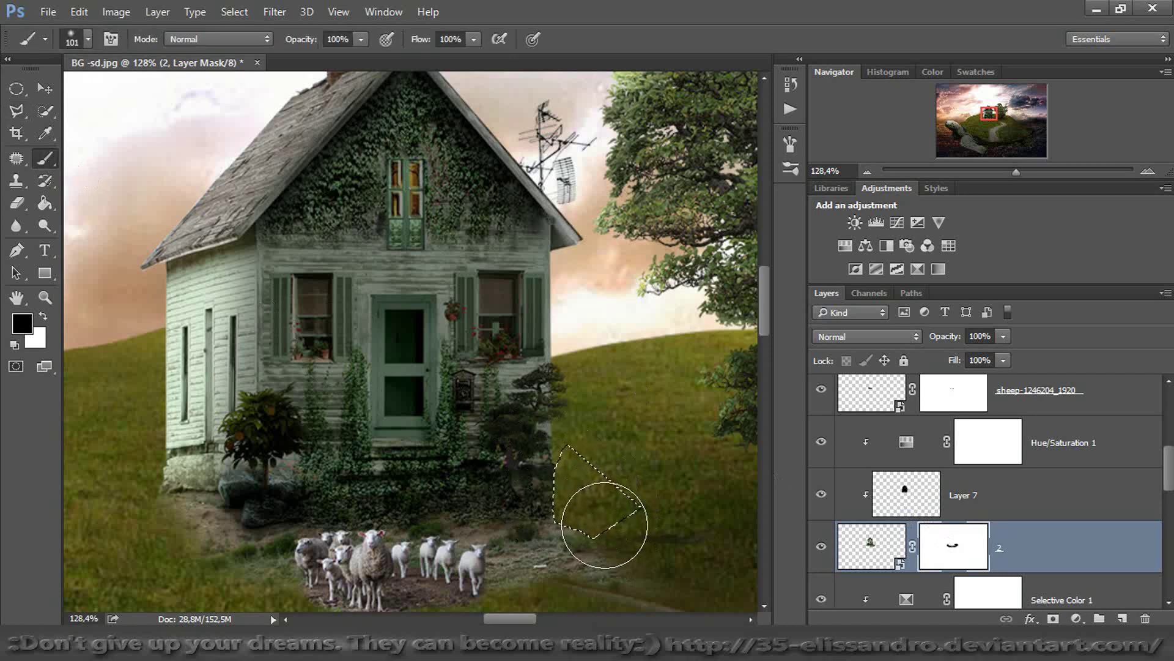
key("ctrl+d")
Set the house's shadow layer to 91% opacity and compare the house with and without it
mouse_move(1022, 168)
left_mouse_down()
mouse_move(994, 171)
mouse_move(1018, 171)
left_mouse_up()
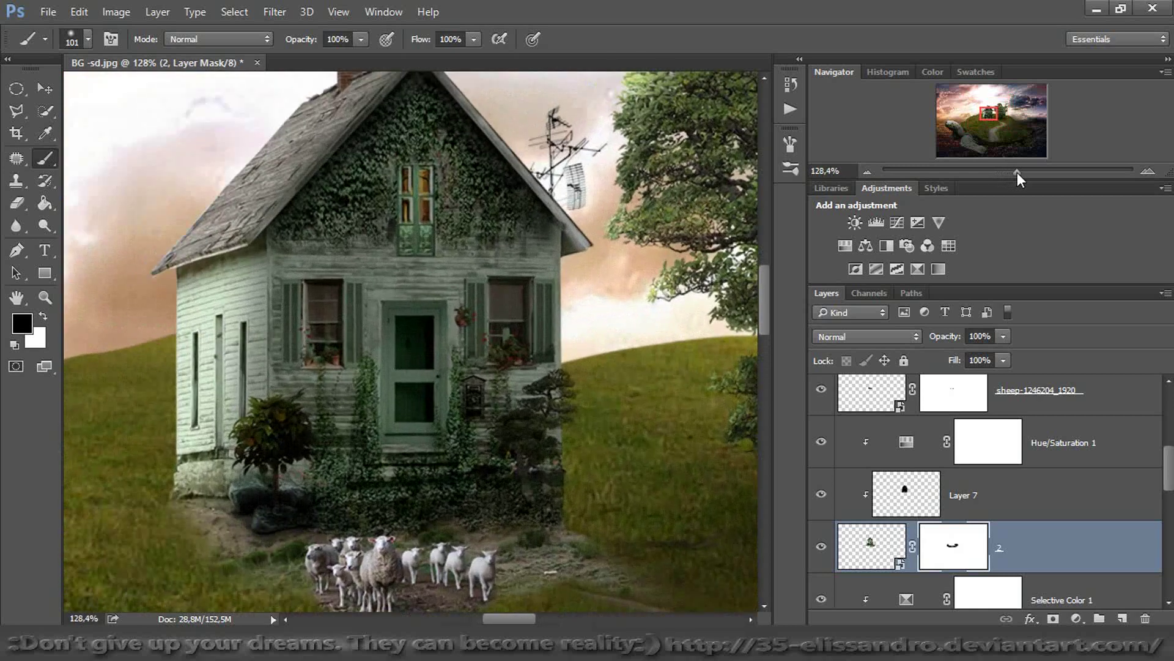
left_click(918, 503)
left_click_drag(946, 340, 939, 341)
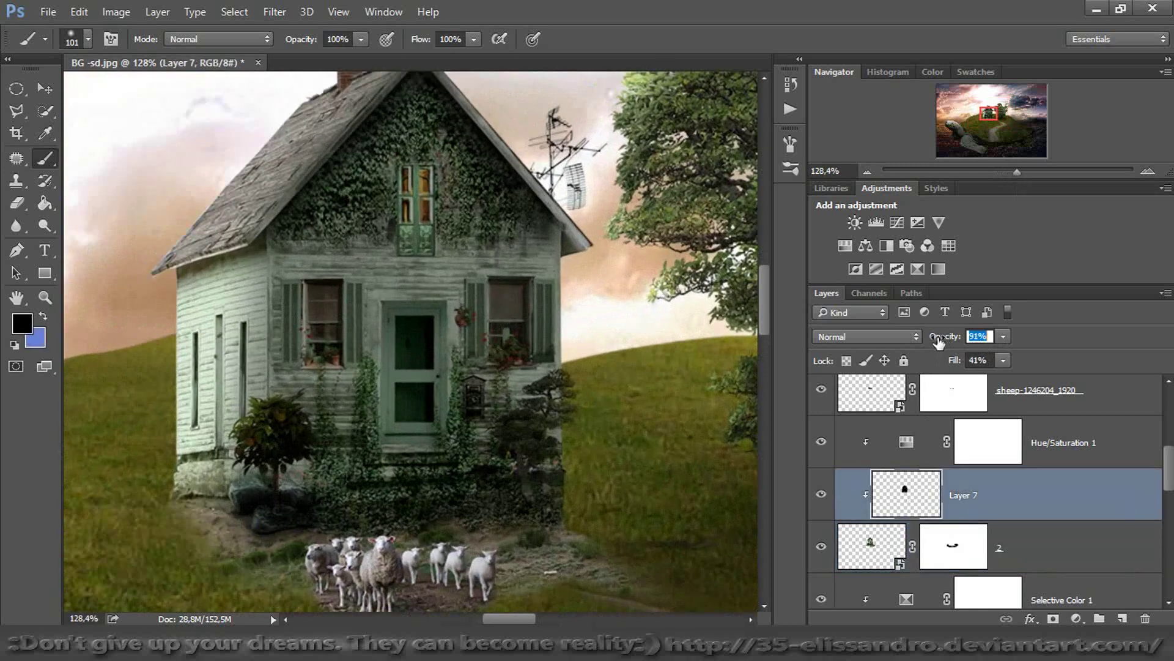
key("Return")
left_click(822, 496)
left_click(822, 496)
left_click_drag(1017, 172, 1003, 173)
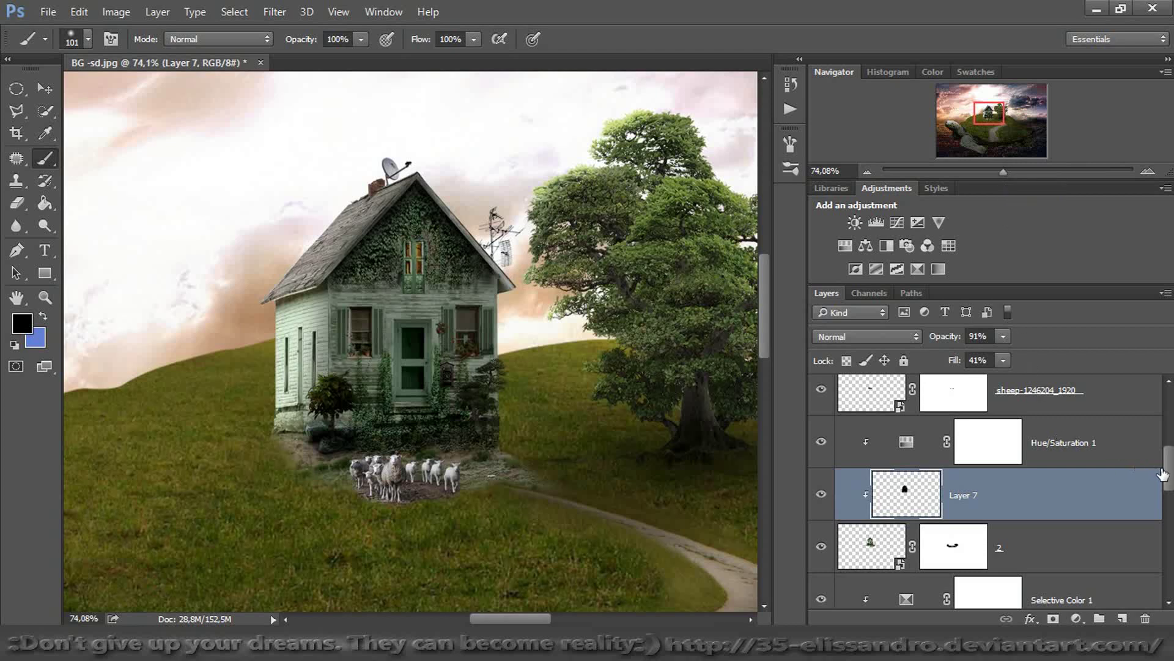
Paint white with a 37 px grass brush on the landscape-955427_1920-2 copy mask to blend grass over the house's lower right edge
left_click_drag(1168, 469, 1168, 411)
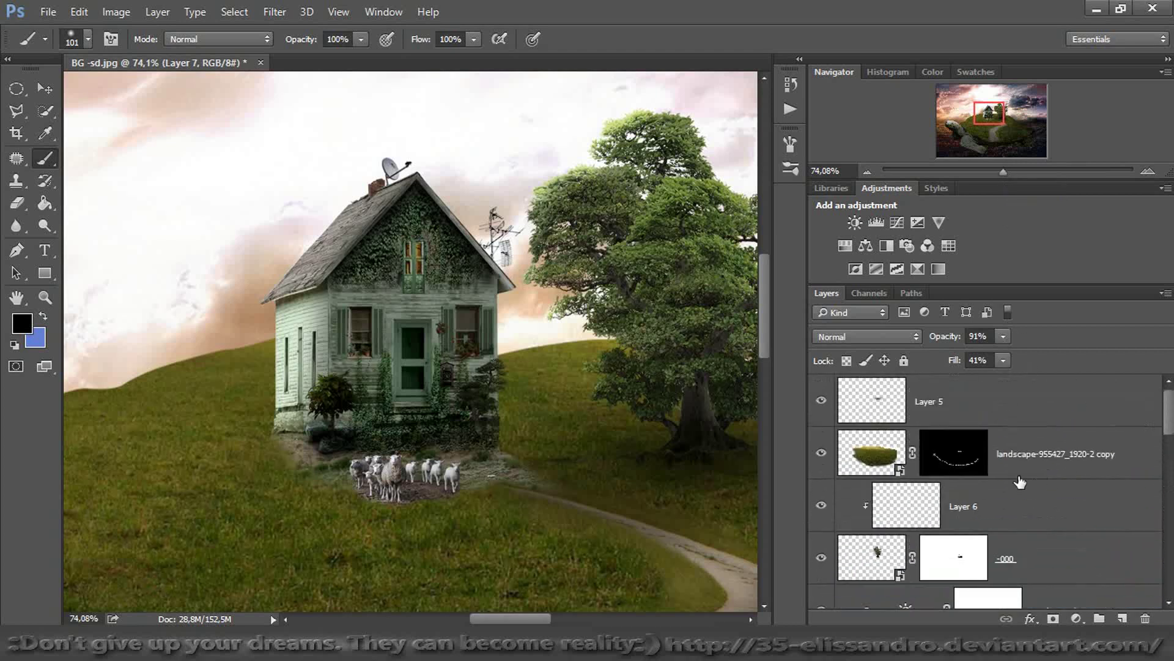
left_click(961, 453)
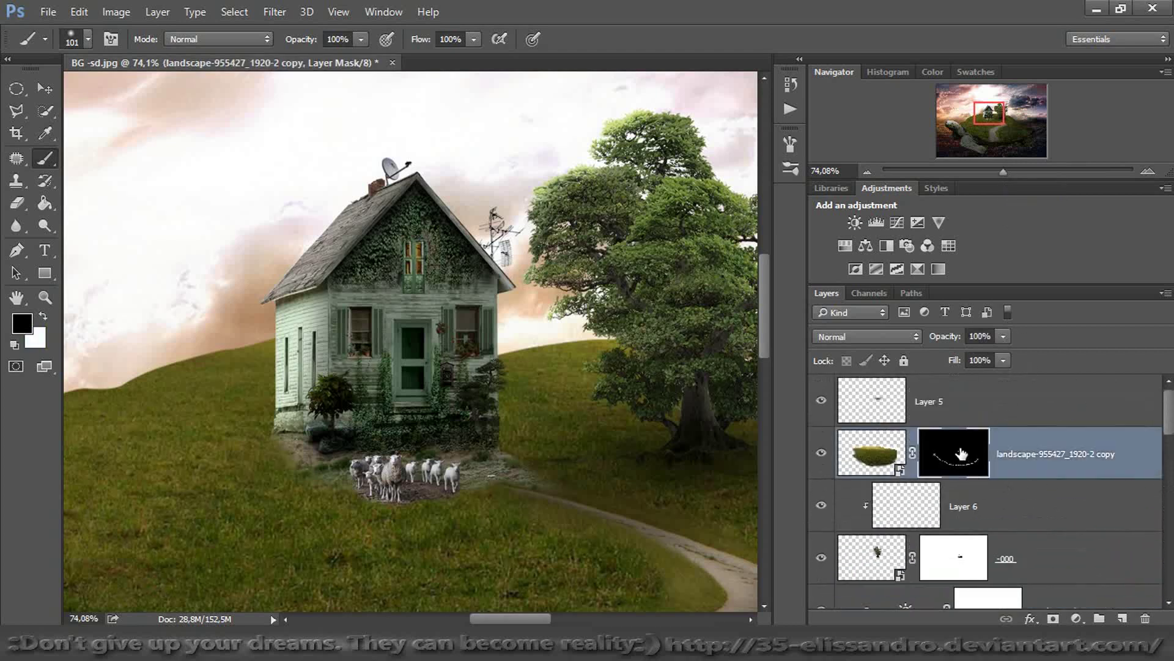
left_click(44, 318)
right_click(343, 375)
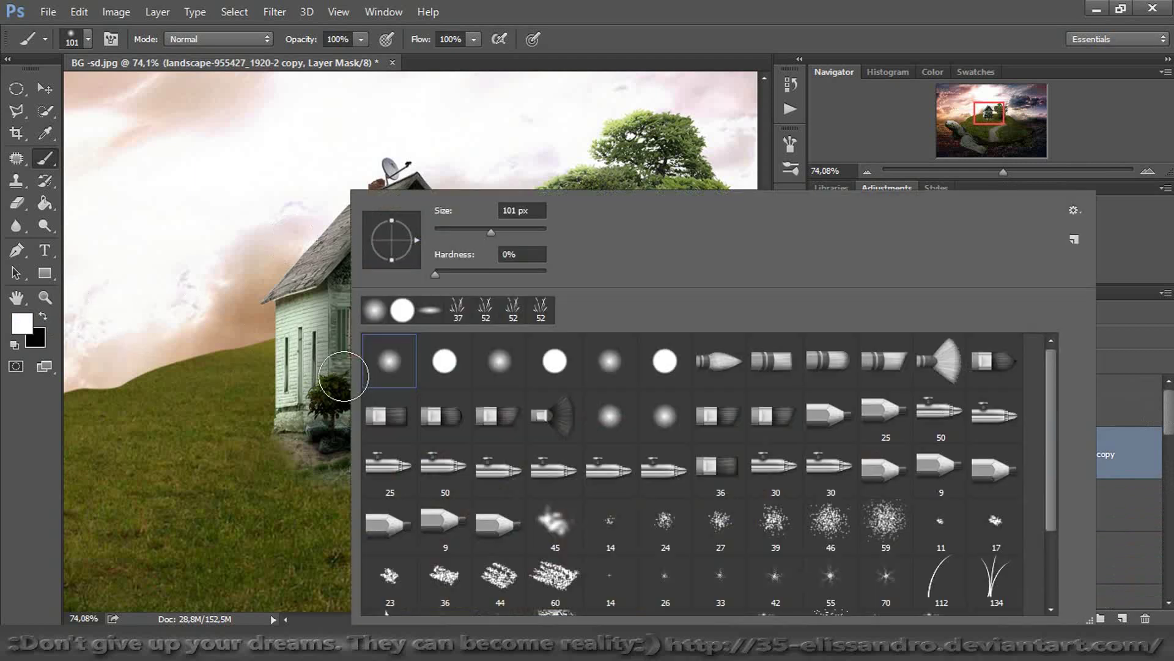
left_click(458, 310)
left_click(976, 118)
left_click_drag(978, 118, 1029, 174)
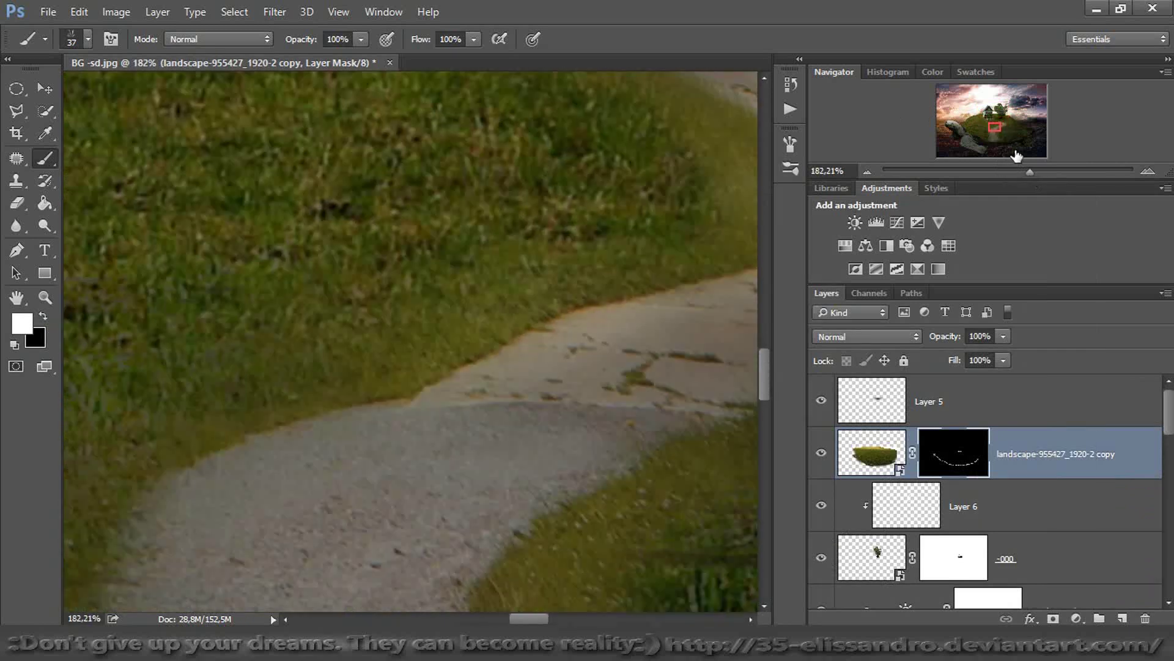
left_click_drag(1000, 126, 998, 120)
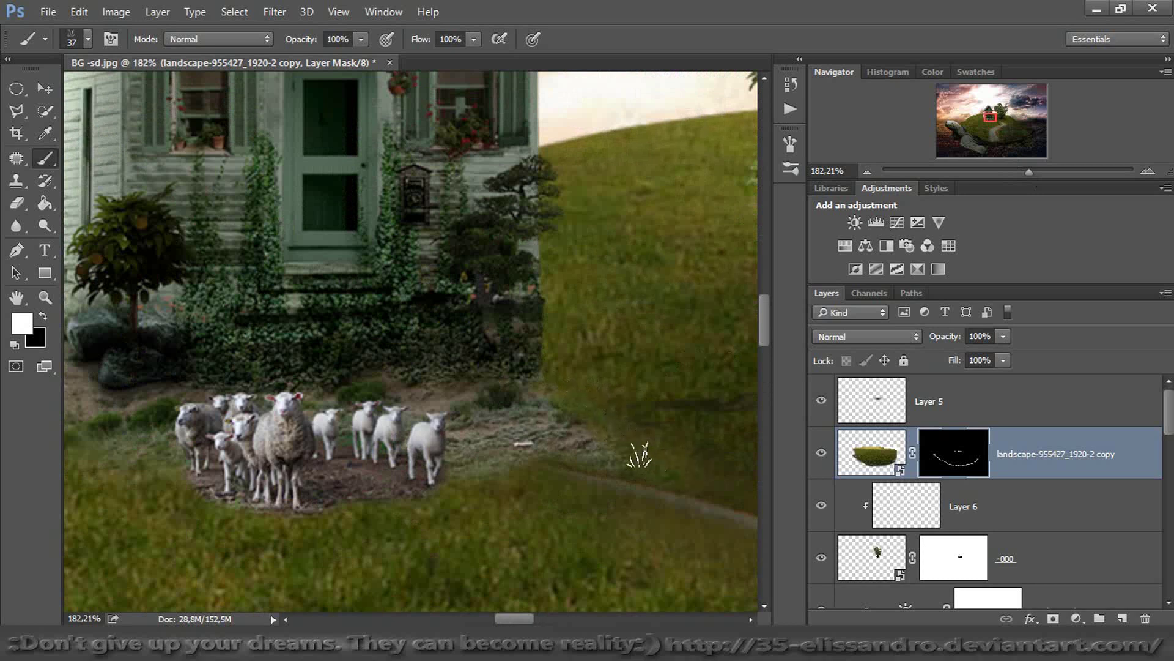
mouse_move(529, 433)
left_mouse_down()
mouse_move(522, 386)
mouse_move(536, 364)
left_mouse_up()
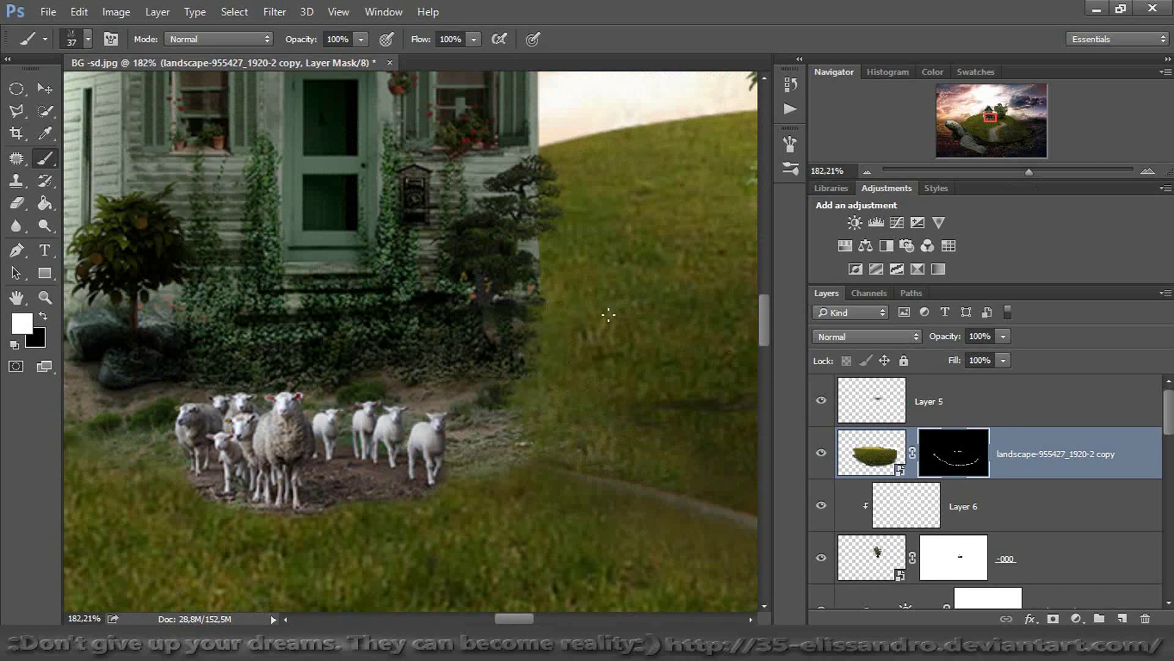
Paint more grass on the same mask over the dirt edge left of the house, beneath the sheep and toward the path's start
mouse_move(984, 114)
left_mouse_down()
mouse_move(977, 122)
mouse_move(980, 113)
left_mouse_up()
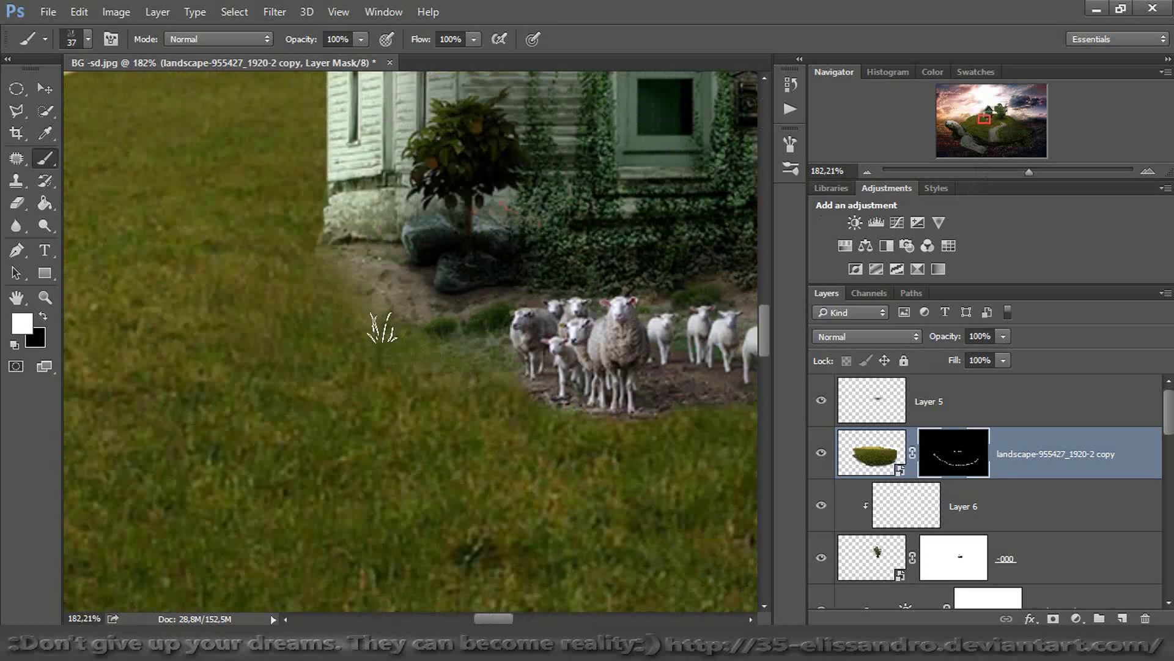
mouse_move(378, 317)
left_mouse_down()
mouse_move(336, 262)
mouse_move(352, 294)
left_mouse_up()
left_click_drag(525, 399, 611, 427)
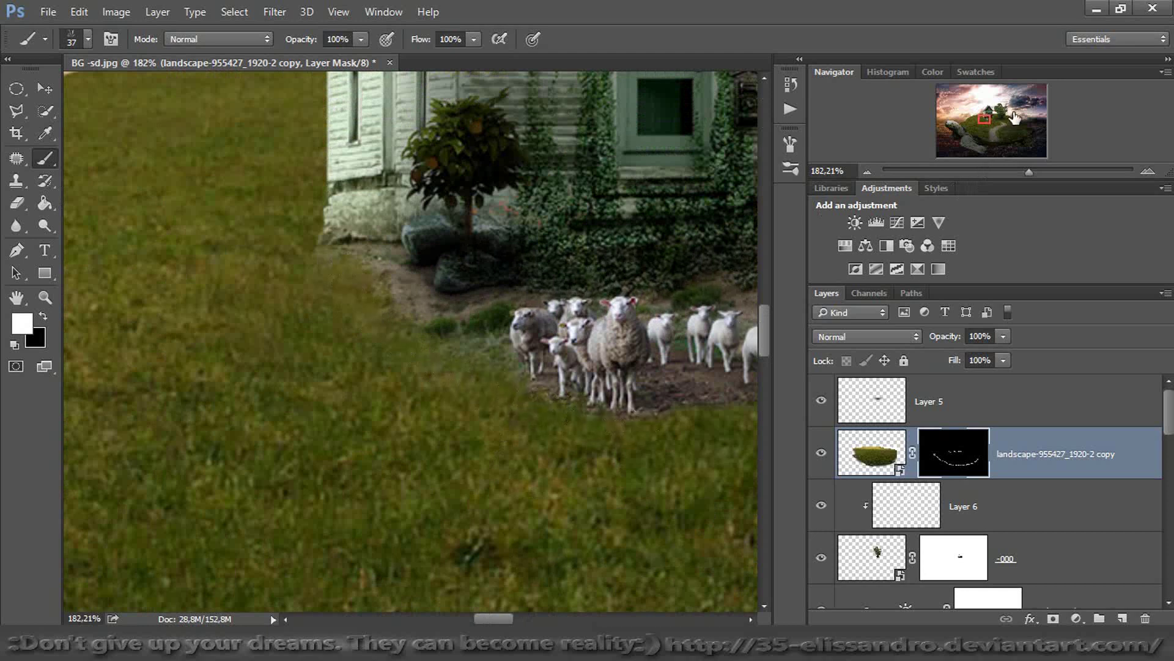
left_click(991, 119)
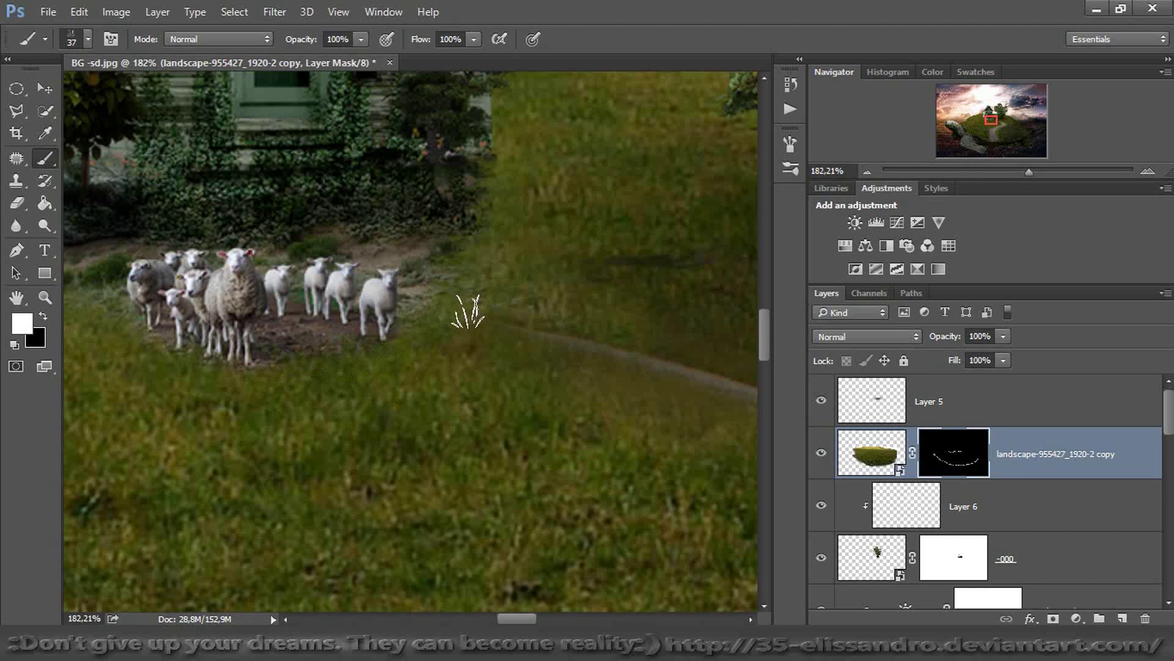
left_click_drag(1025, 178, 983, 178)
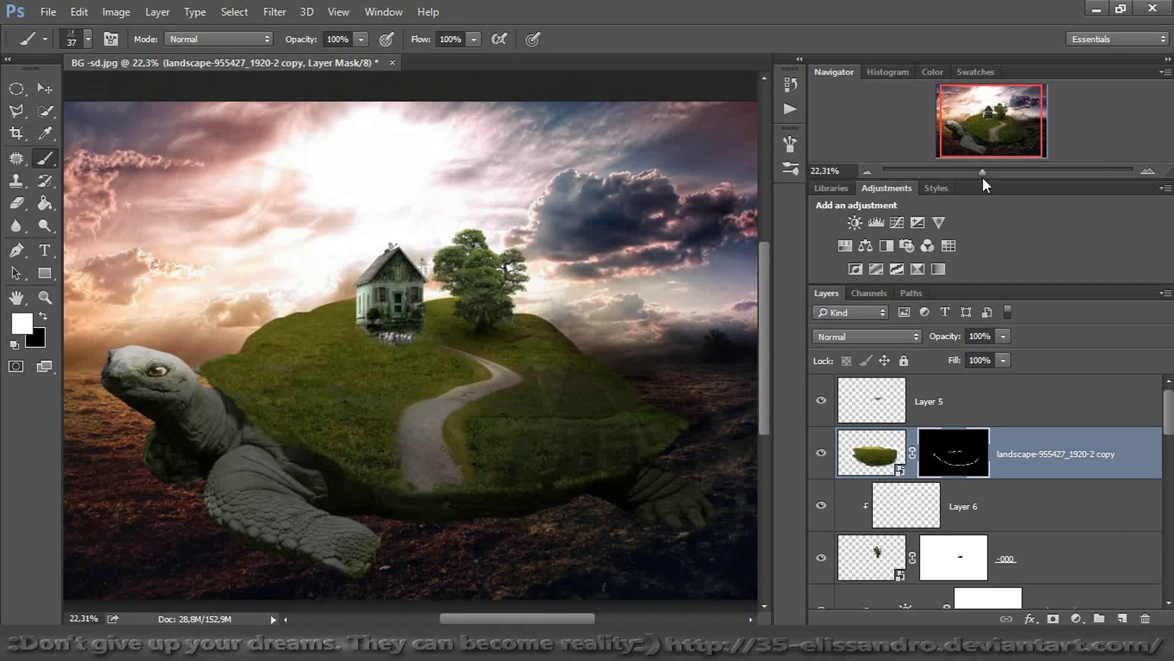
Try Layer 5 beneath the landscape-955427_1920-2 copy layer, comparing the image with and without it, and return it to the top
left_click(958, 505)
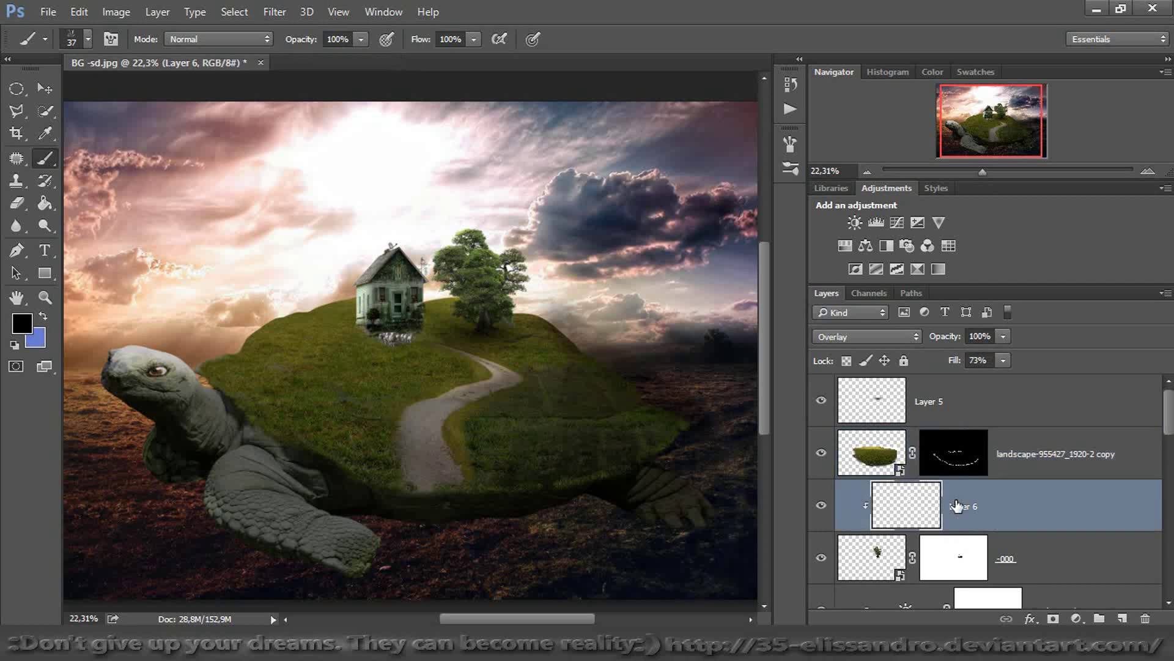
left_click(949, 413)
left_click_drag(957, 408, 936, 487)
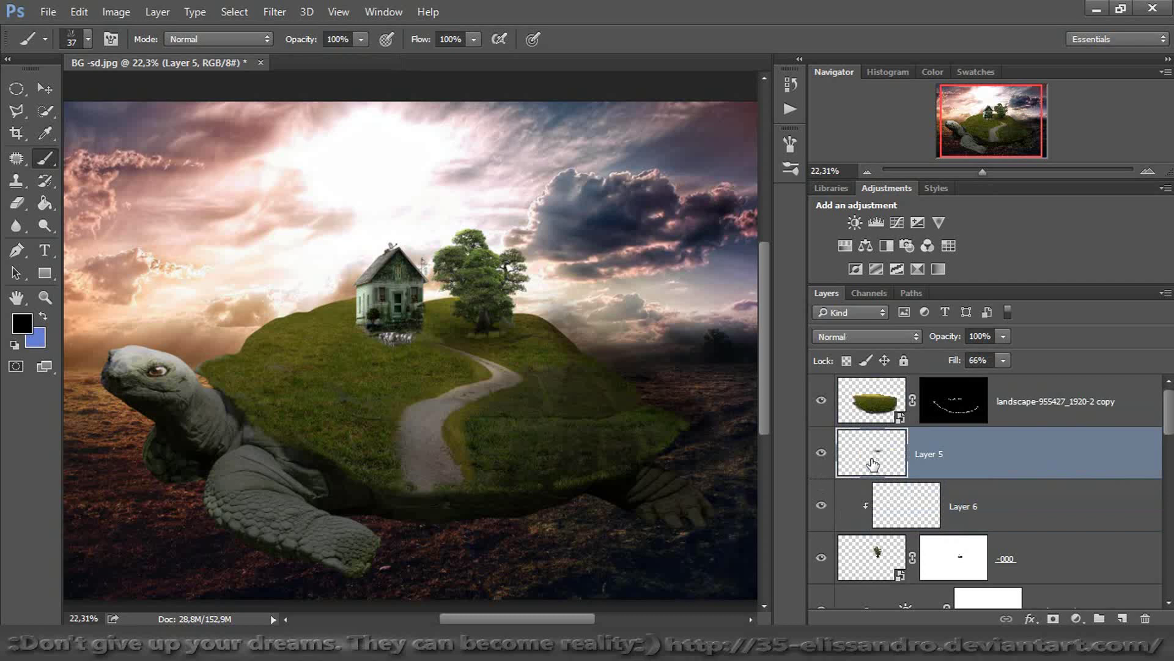
left_click(821, 453)
left_click(821, 454)
left_click_drag(991, 445, 980, 390)
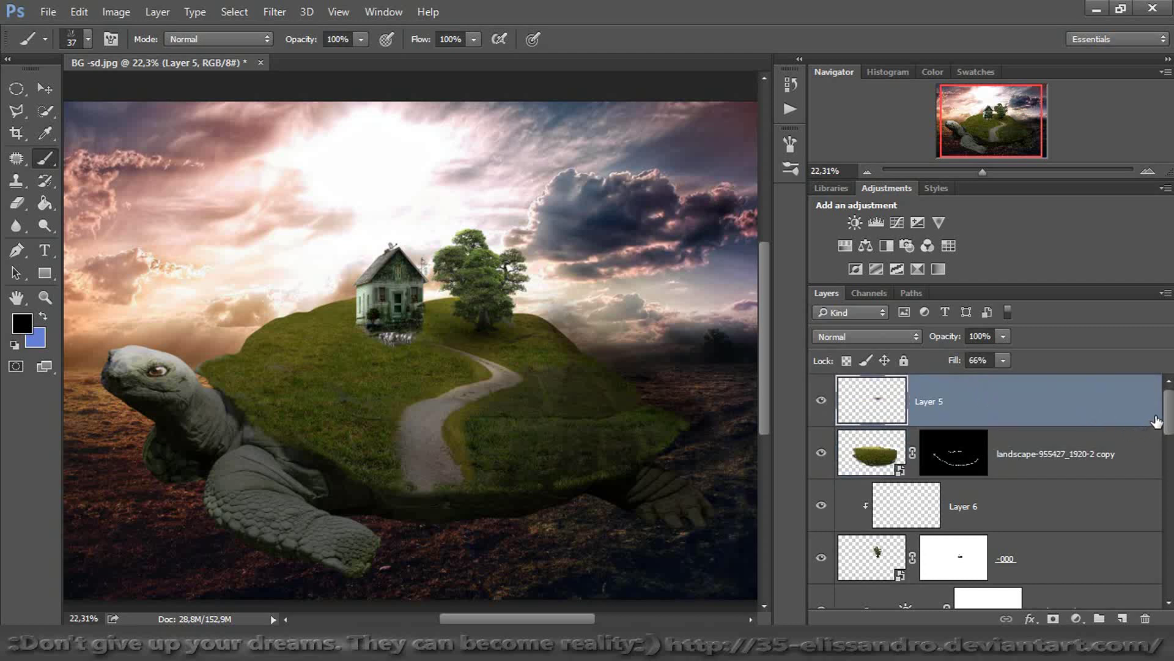
left_click(1054, 499)
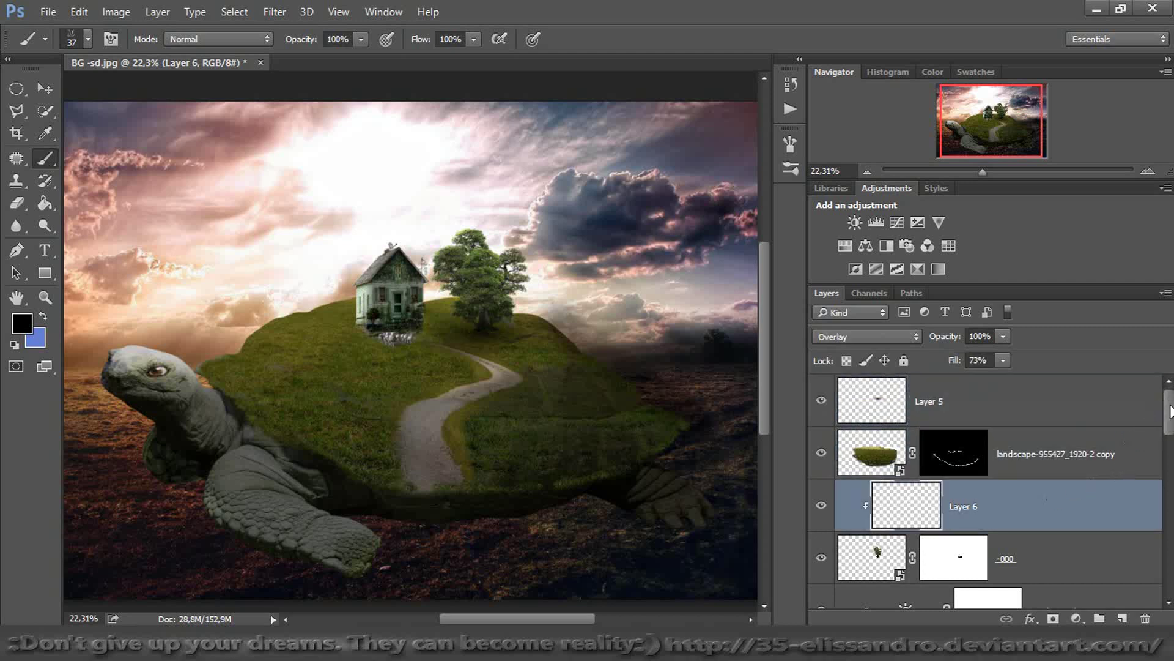
scroll(1169, 414, "down", 5)
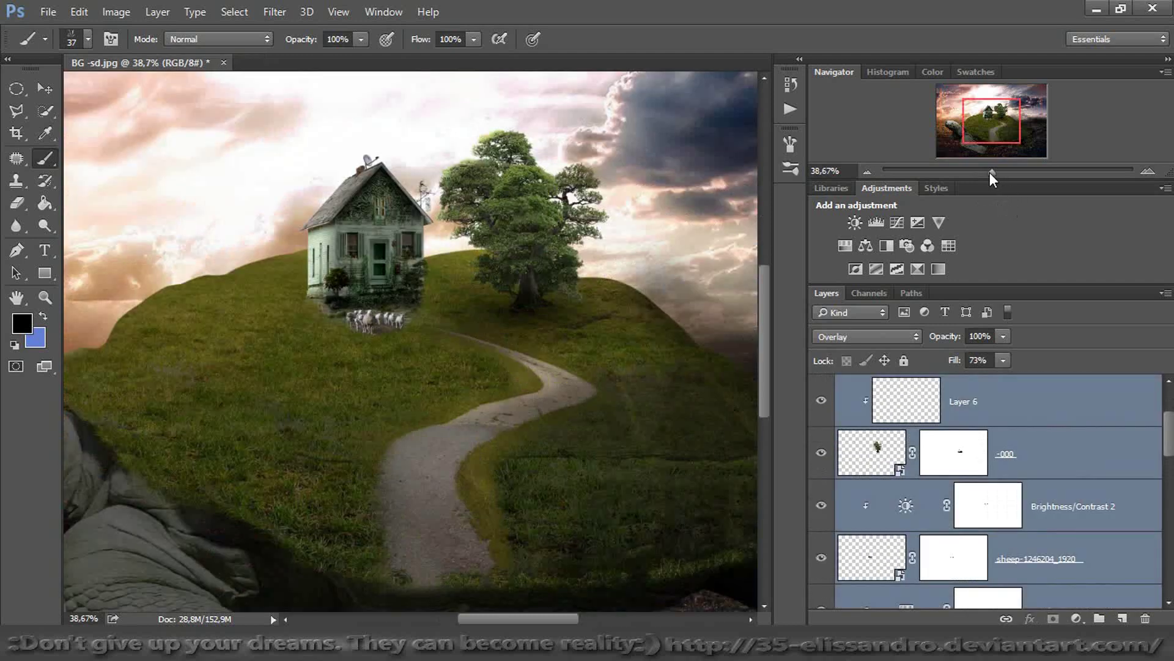
left_click(1141, 405)
scroll(1166, 430, "up", 2)
left_click(972, 410)
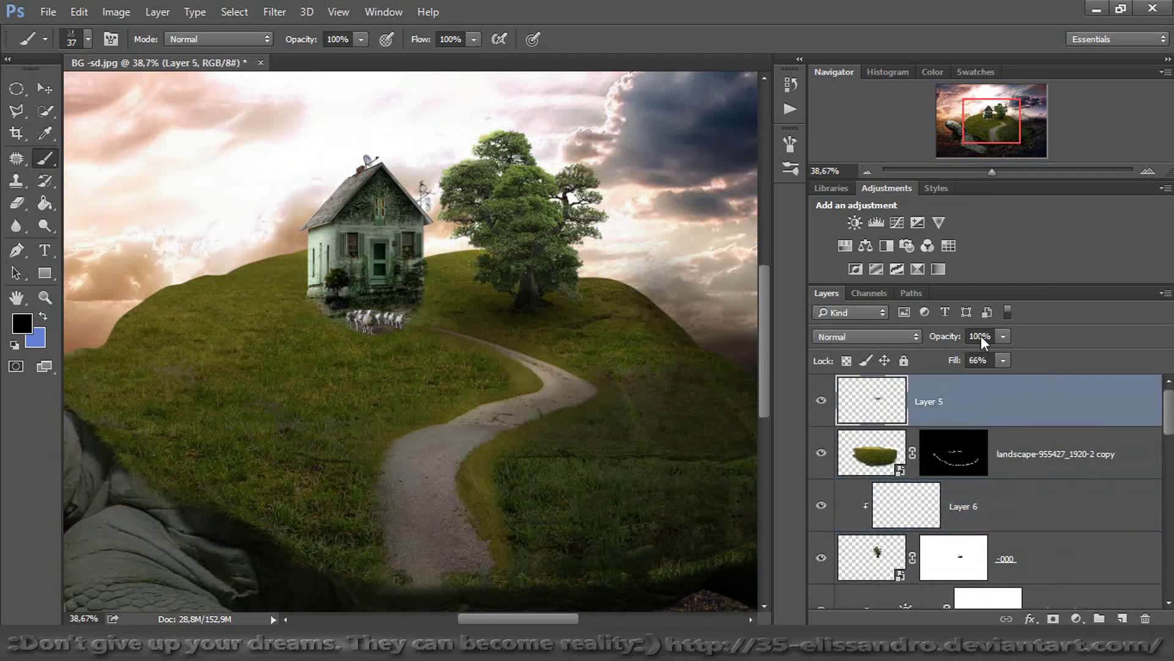
Place the pkg_bot007 tree image above Layer 5, scale it proportionally to 41.94% and move it to the grass left of the house
left_click_drag(999, 169, 978, 172)
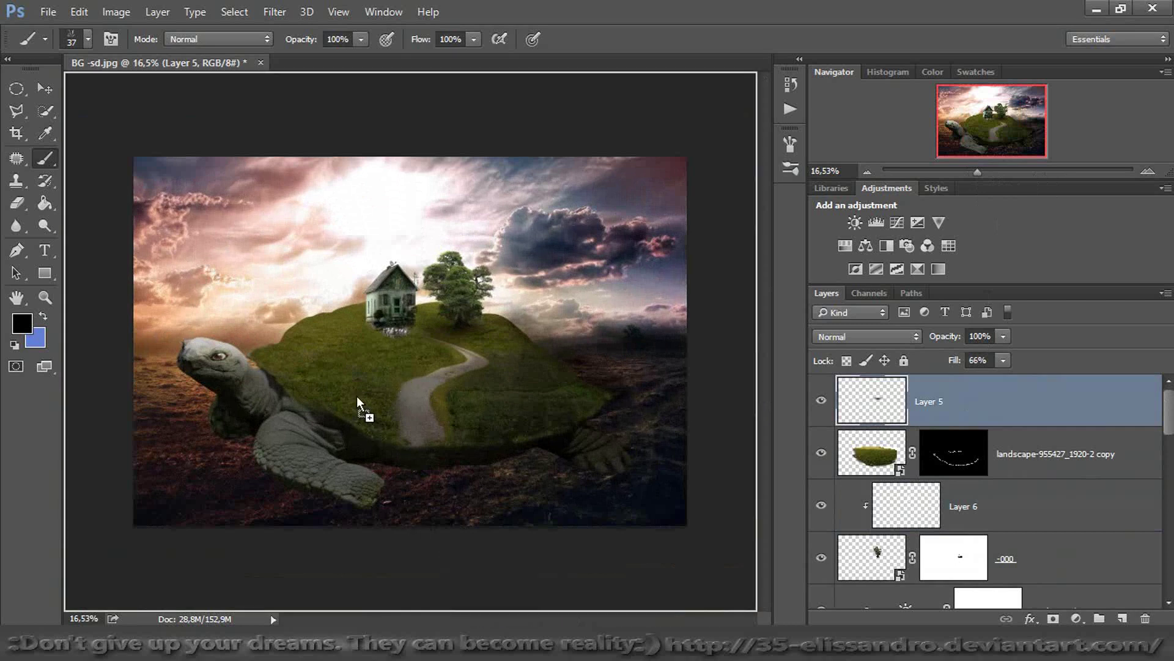
left_click_drag(358, 402, 358, 402)
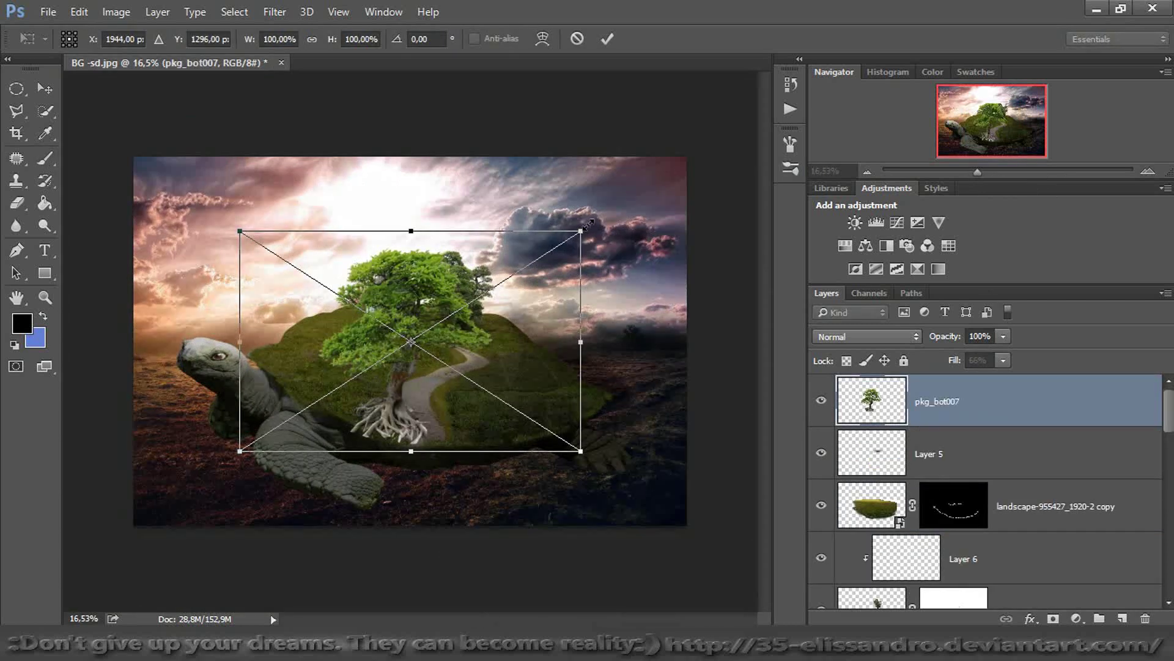
left_click_drag(589, 227, 383, 366)
left_click_drag(357, 409, 393, 338)
left_click(312, 39)
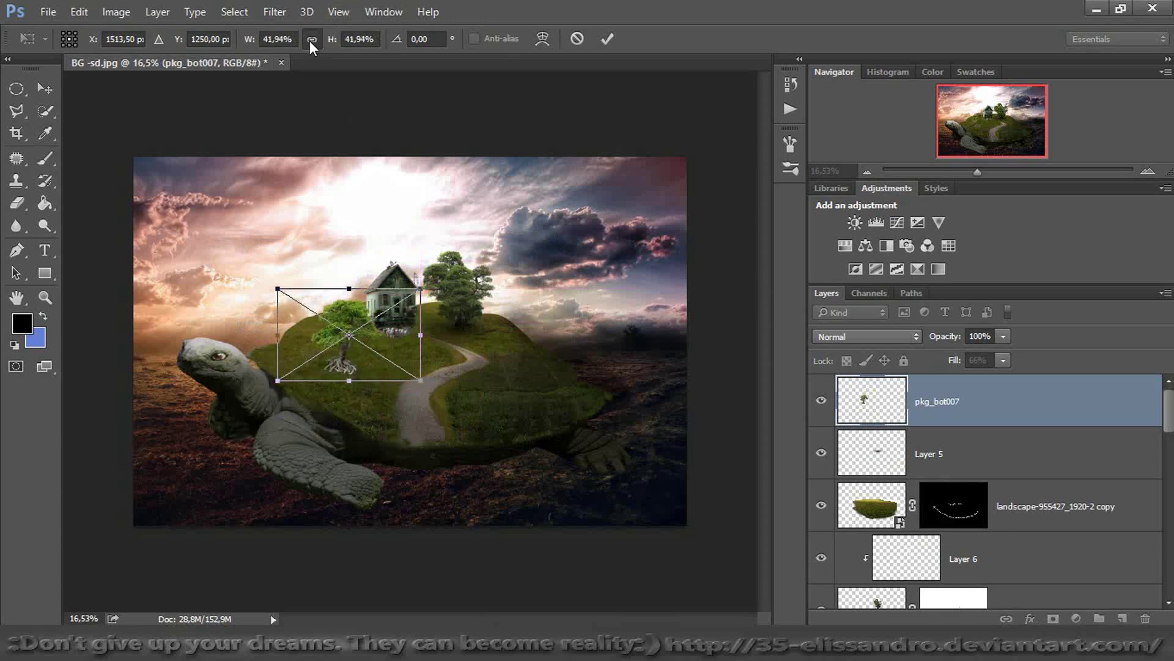
Scale the pkg_bot007 tree proportionally to 31.94% and place it on the grass slope left of the house
left_click_drag(981, 176, 997, 176)
left_click_drag(981, 136, 976, 133)
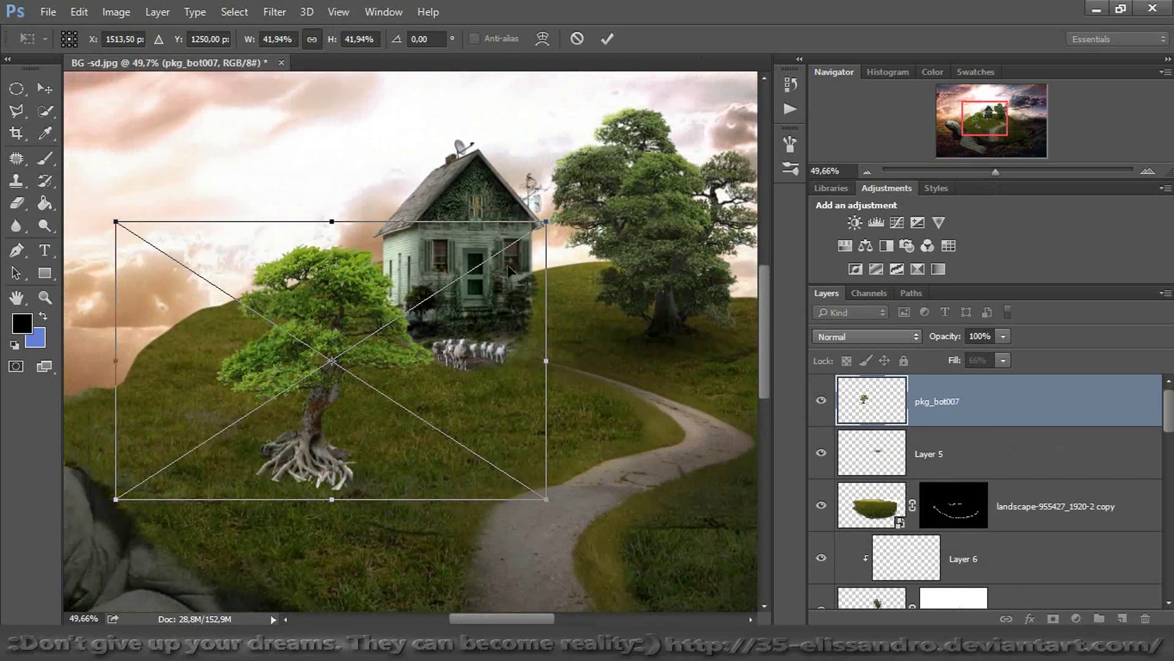
left_click_drag(538, 226, 443, 288)
left_click_drag(401, 367, 367, 325)
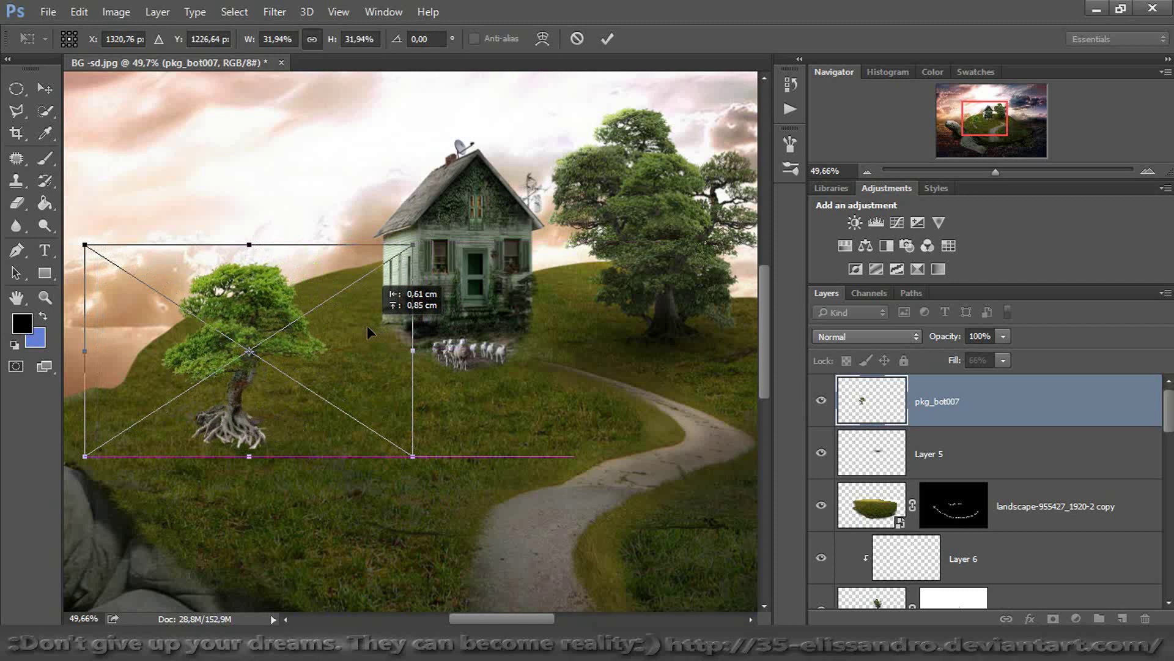
left_click(606, 40)
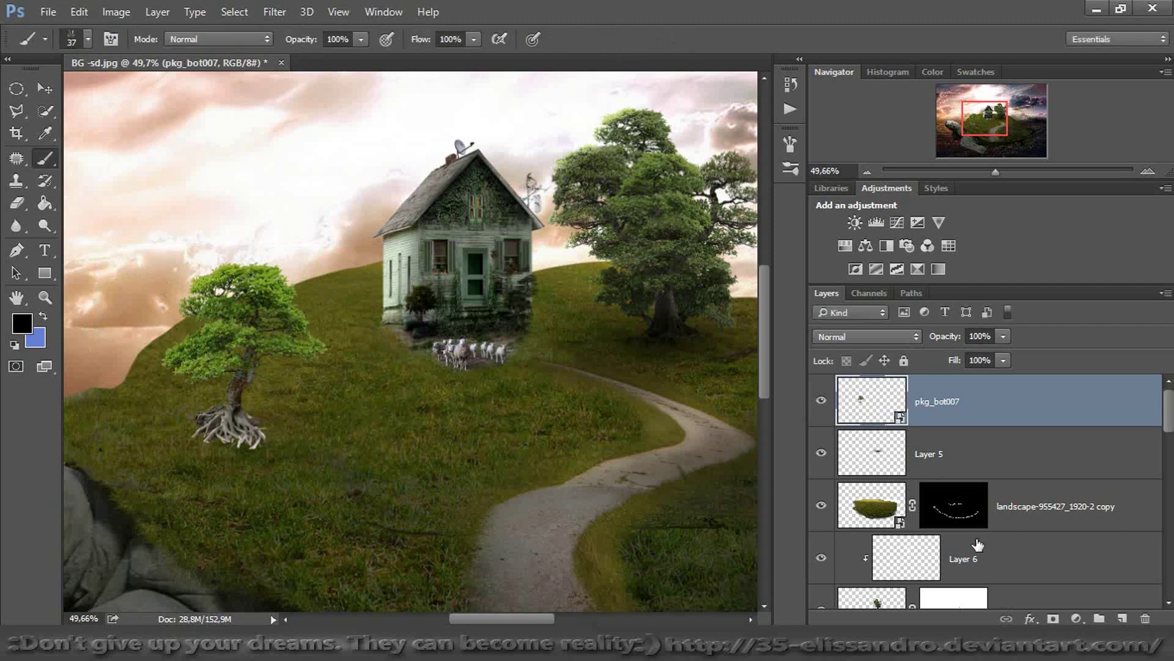
Add a layer mask to pkg_bot007 and paint black with a 122 px soft brush to fade the lower root tips
left_click(1047, 619)
key("d")
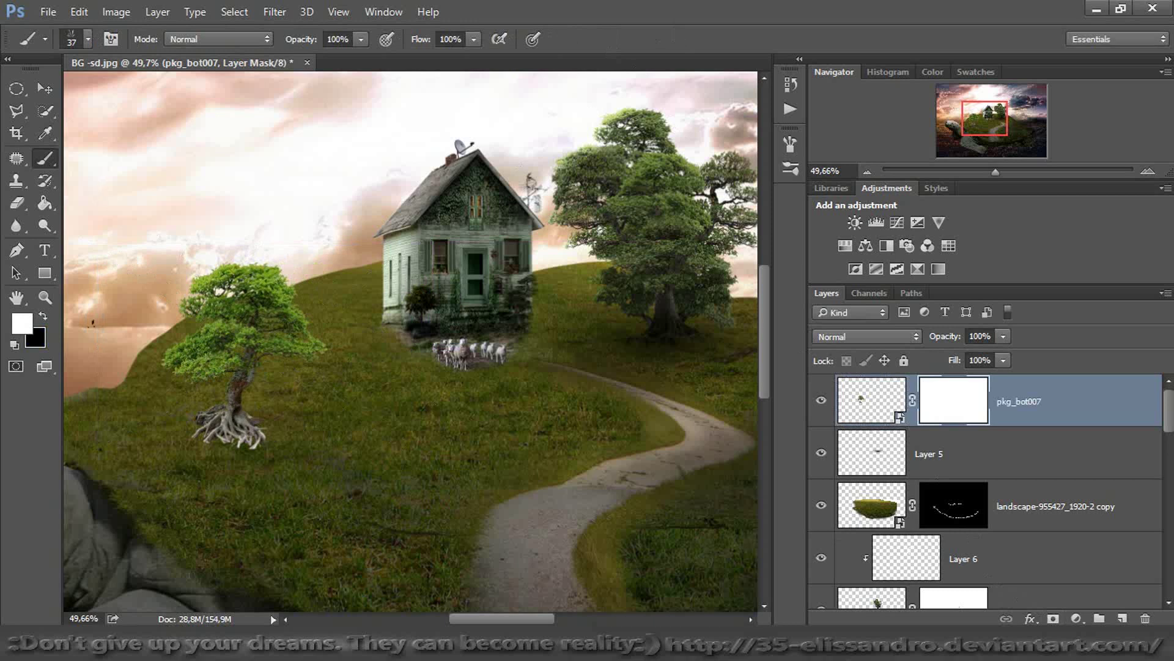
left_click(43, 315)
right_click(369, 340)
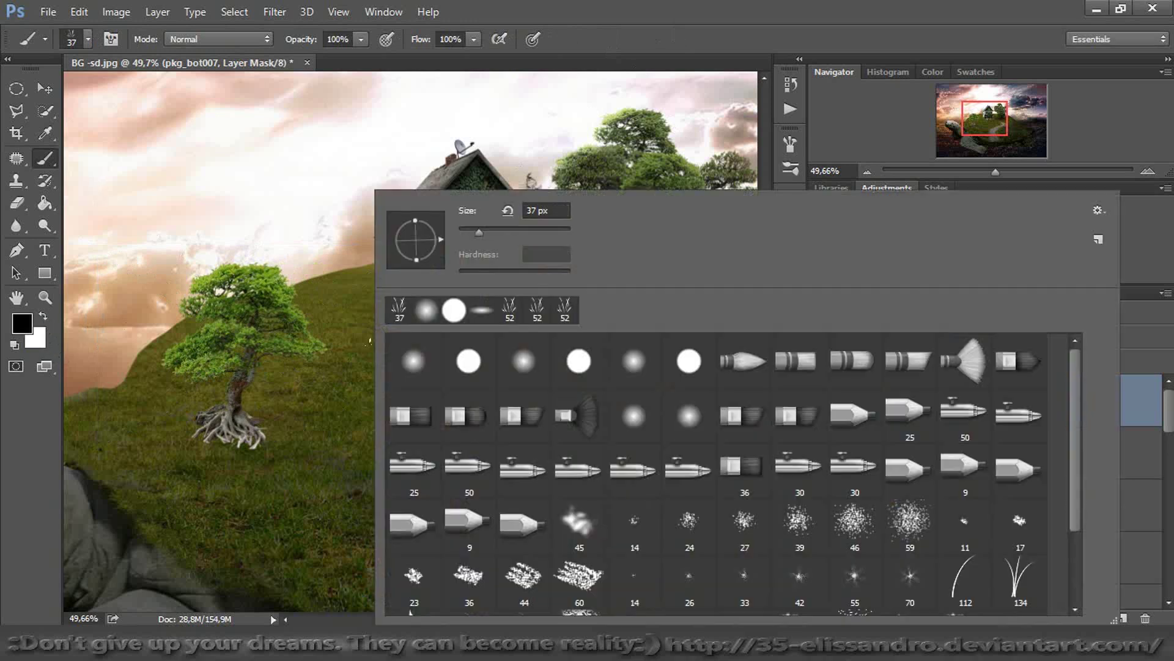
key("Escape")
mouse_move(205, 464)
left_mouse_down()
mouse_move(256, 462)
mouse_move(274, 447)
mouse_move(255, 464)
mouse_move(262, 456)
mouse_move(205, 457)
mouse_move(243, 460)
left_mouse_up()
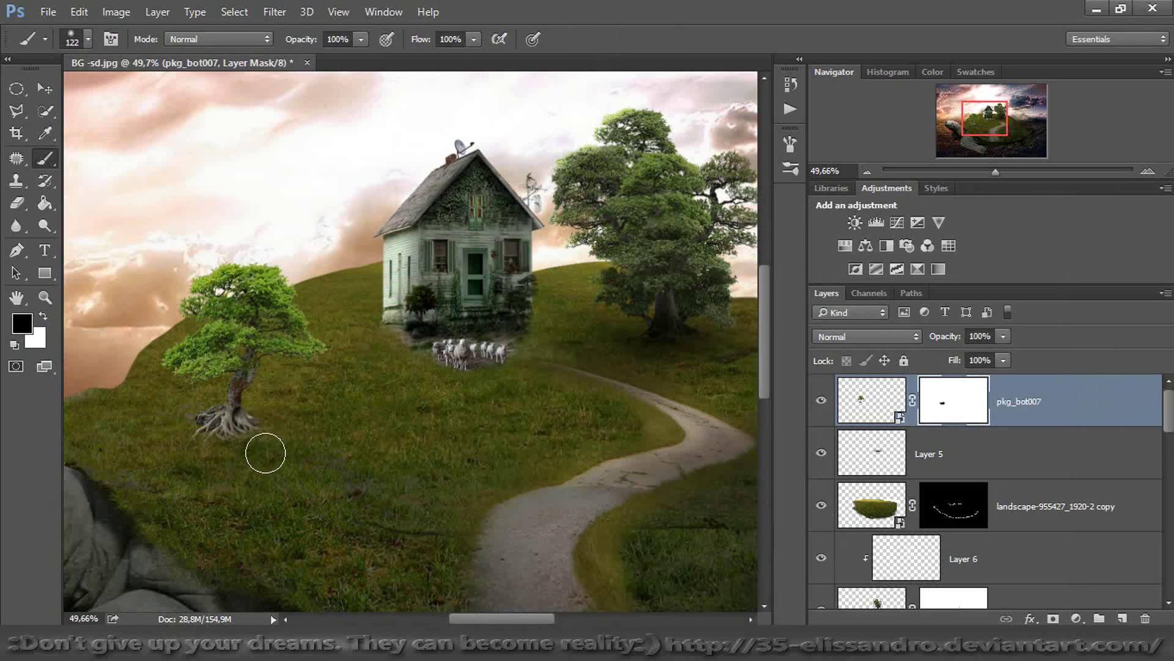
Move pkg_bot007 beneath landscape-955427_1920-2 copy and paint white on that copy's mask with a 59 px grass brush over the tree's roots
left_click_drag(996, 172, 1007, 172)
left_click_drag(982, 118, 968, 122)
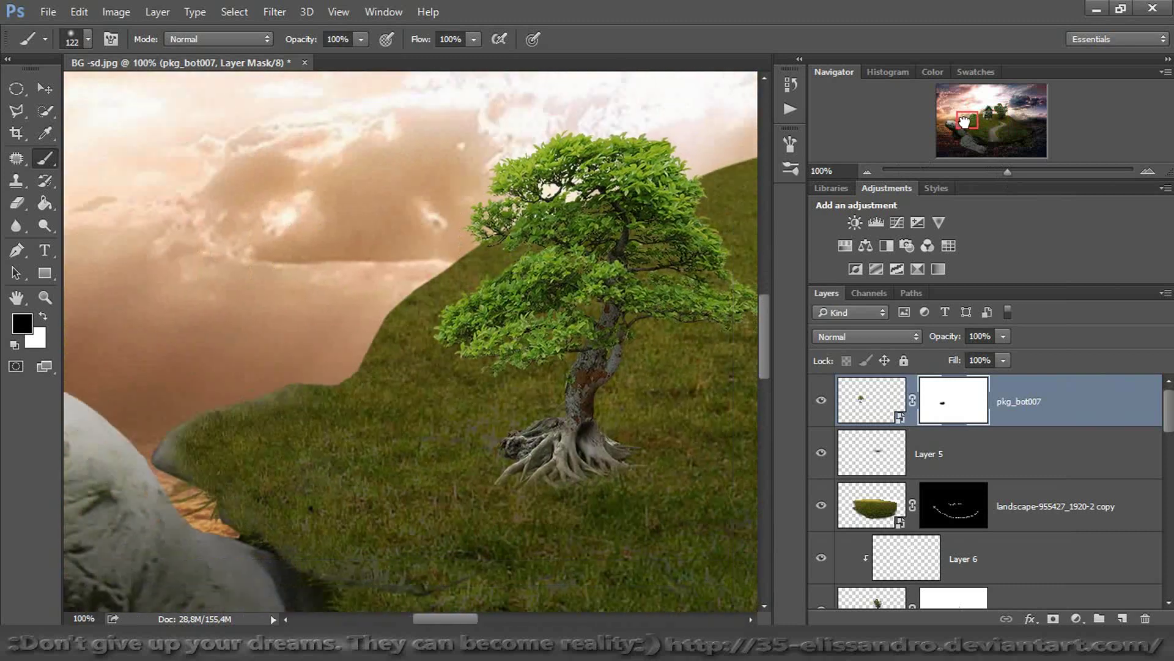
left_click_drag(1061, 422, 1017, 534)
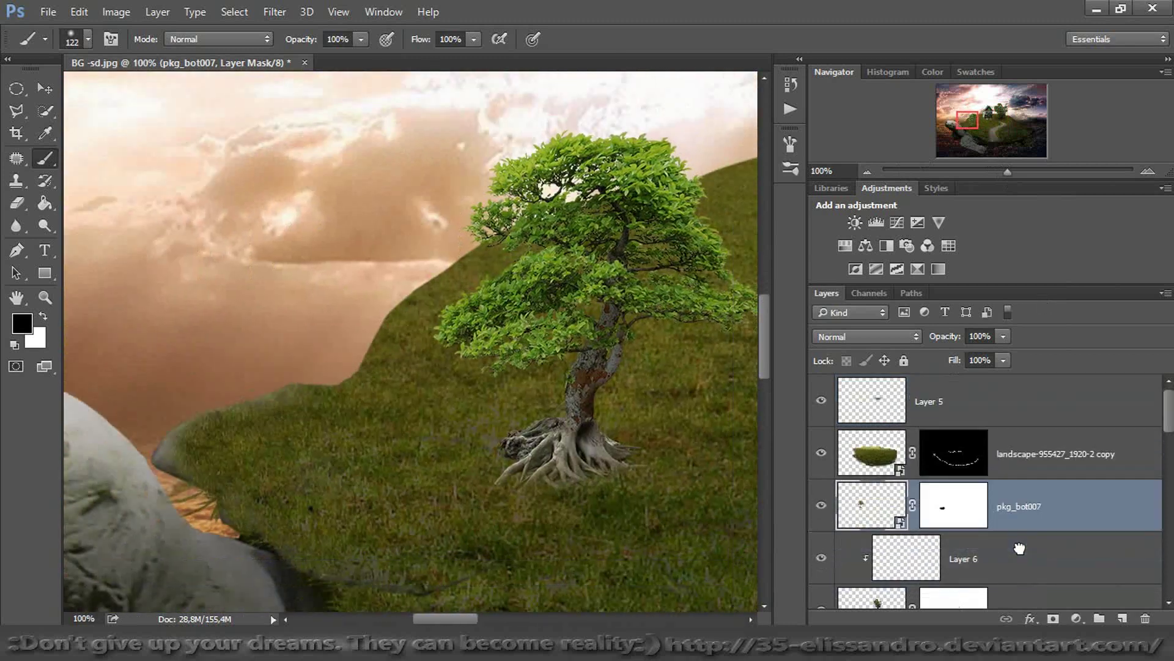
left_click(964, 465)
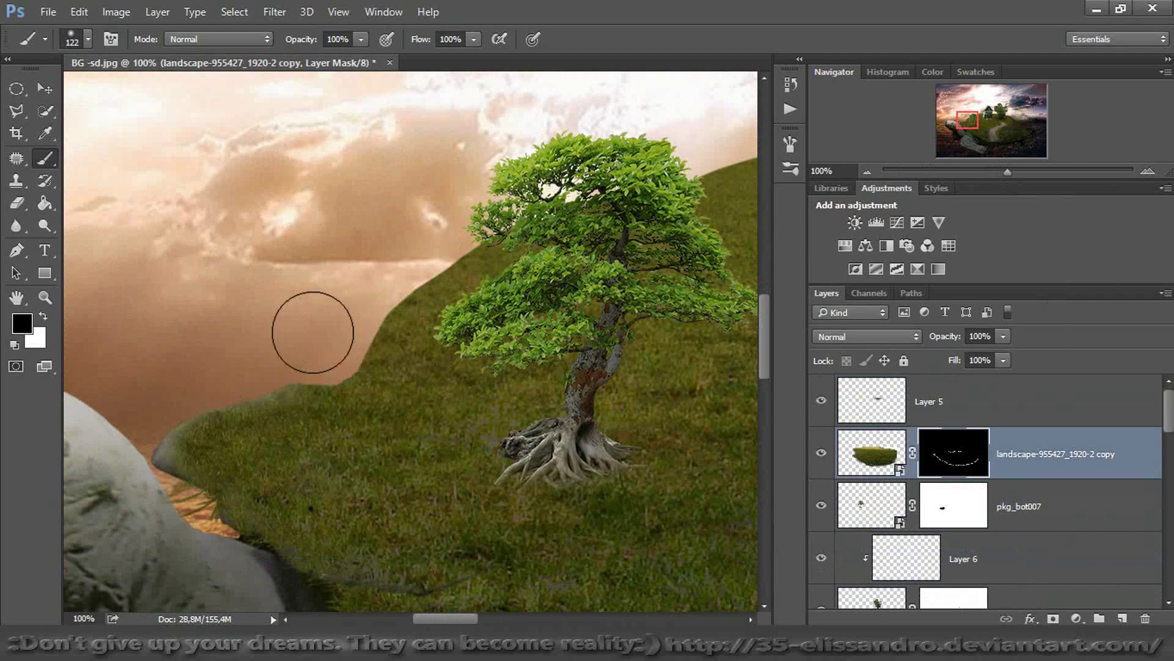
left_click(43, 316)
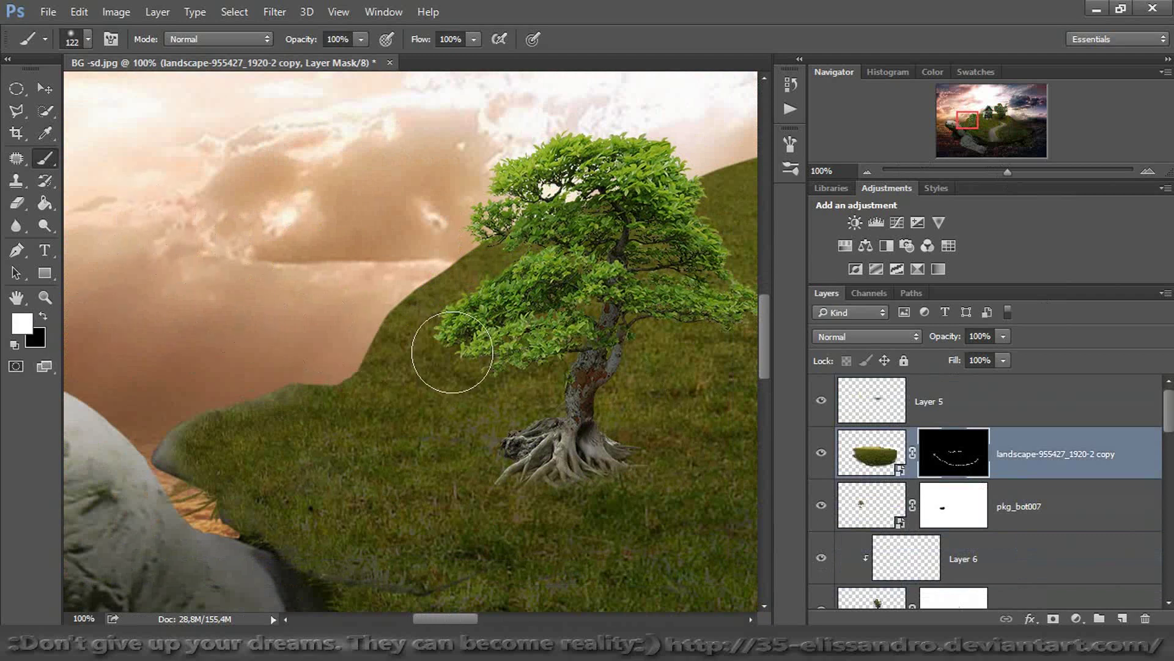
right_click(452, 352)
left_click(483, 309)
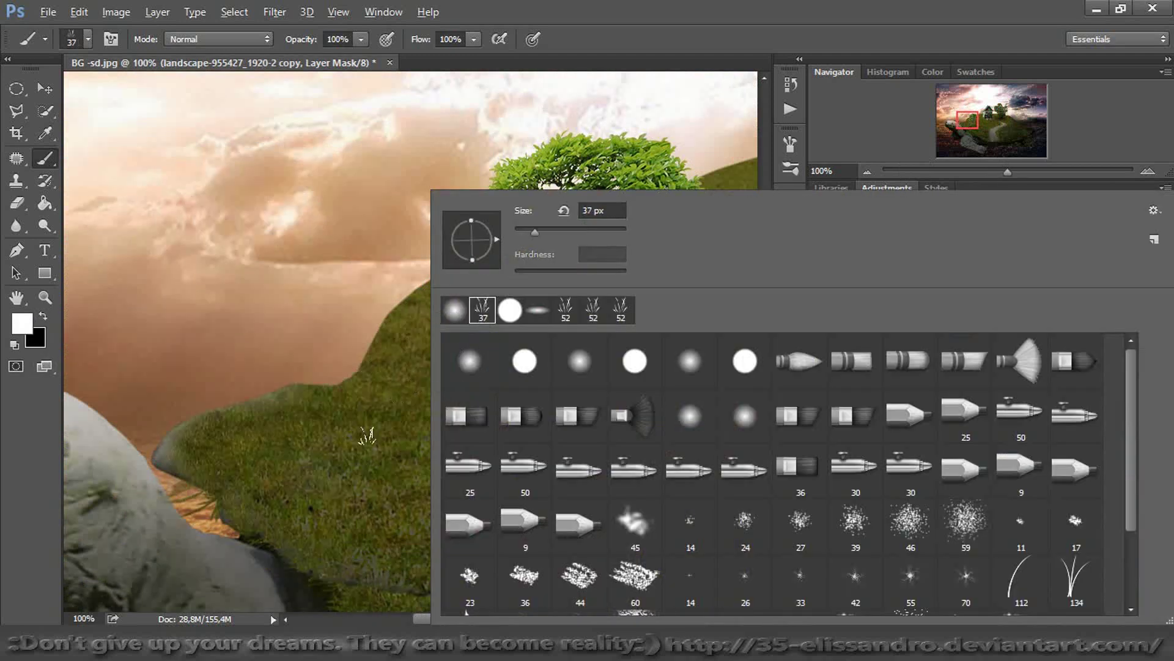
key("Return")
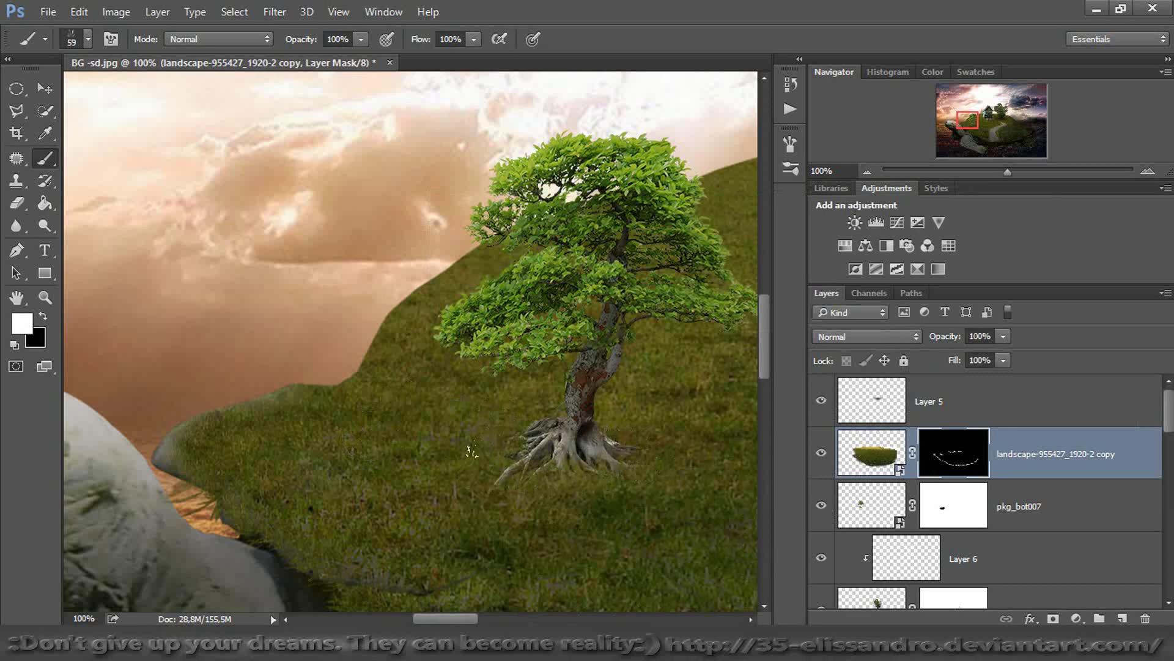
Add a Brightness/Contrast adjustment clipped to pkg_bot007 and set its brightness to -77
left_click(853, 508)
mouse_move(1007, 172)
left_mouse_down()
mouse_move(992, 175)
mouse_move(1005, 175)
left_mouse_up()
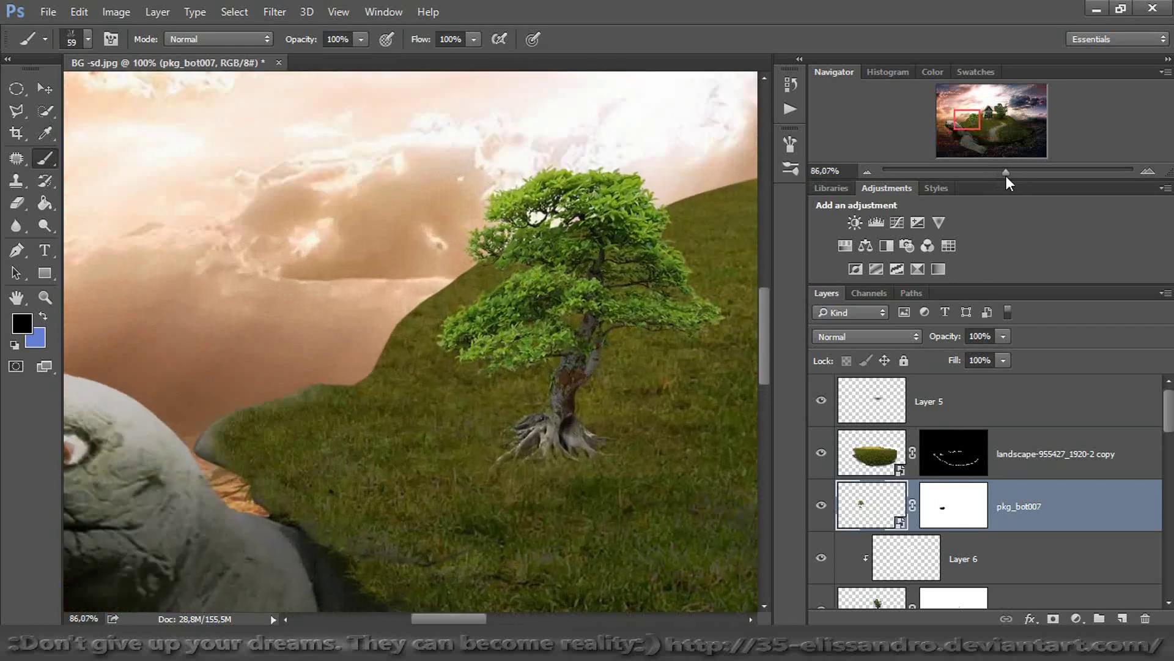
left_click(855, 223)
left_click_drag(607, 157, 329, 171)
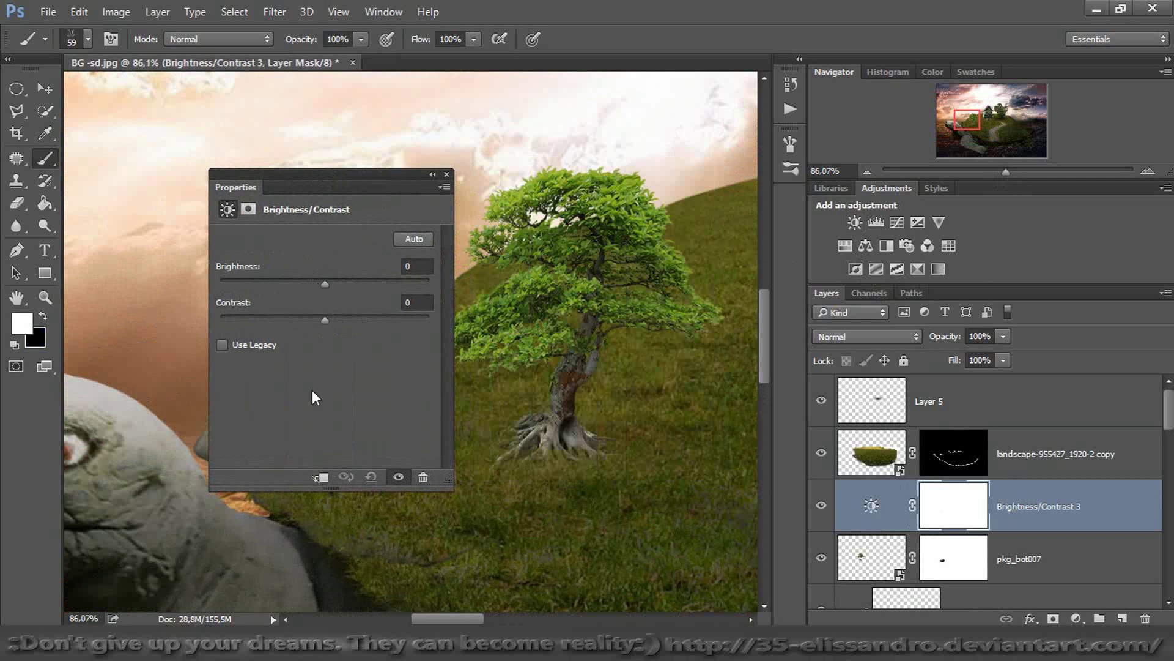
left_click(320, 477)
left_click_drag(315, 283, 272, 284)
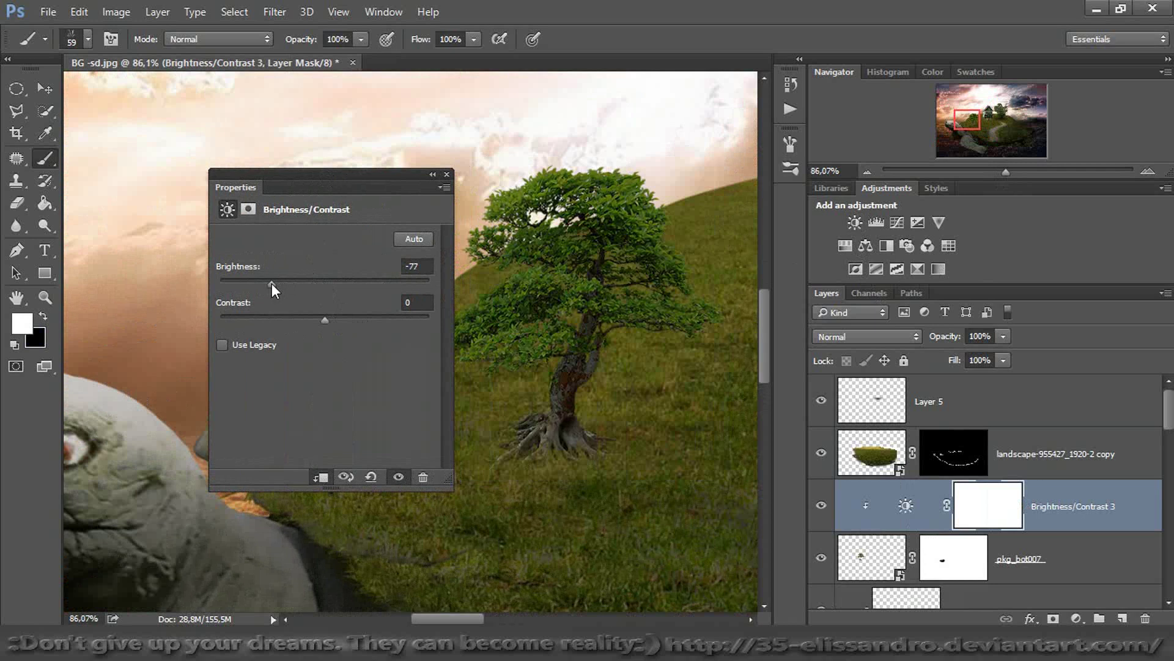
left_click(447, 174)
Paint black with an 89 px soft brush on the Brightness/Contrast 3 mask along the tree's upper left foliage and set the adjustment's fill to 84%
right_click(401, 308)
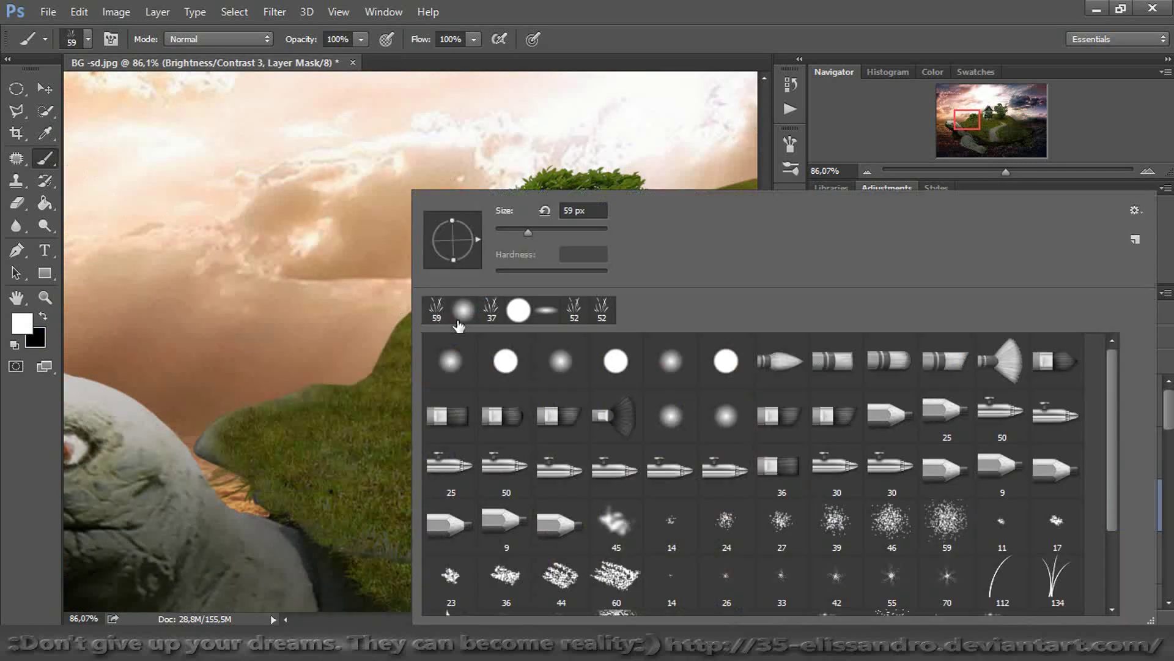
right_click(342, 338, "alt")
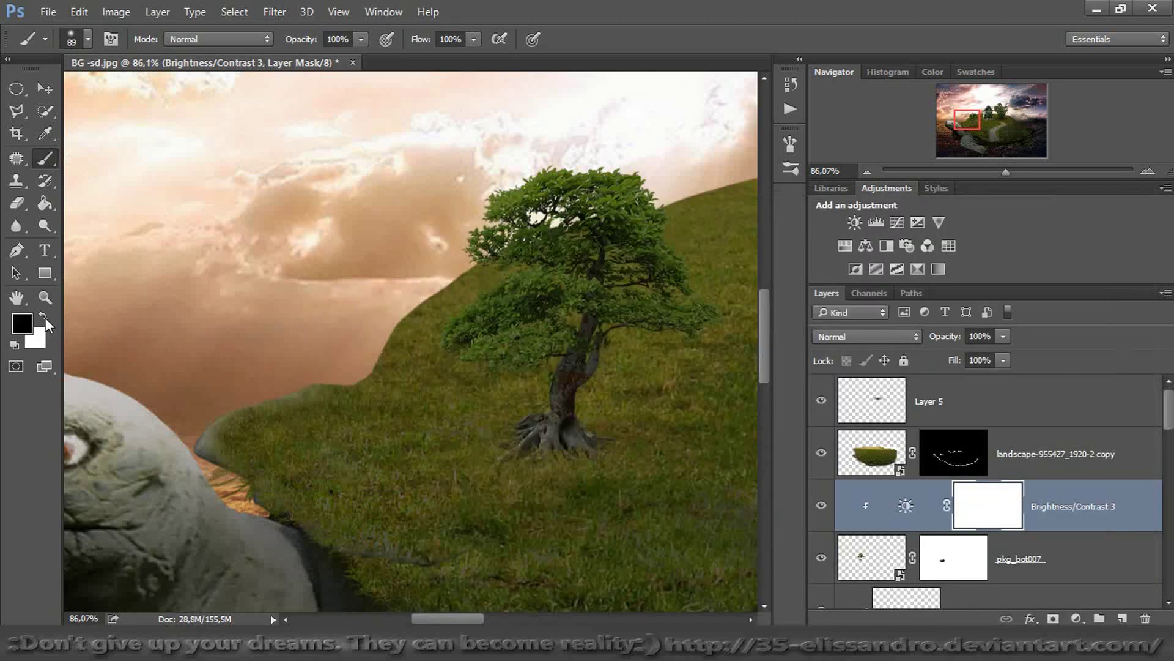
mouse_move(440, 315)
left_mouse_down()
mouse_move(467, 318)
mouse_move(495, 289)
mouse_move(459, 223)
mouse_move(511, 184)
mouse_move(608, 150)
mouse_move(679, 180)
left_mouse_up()
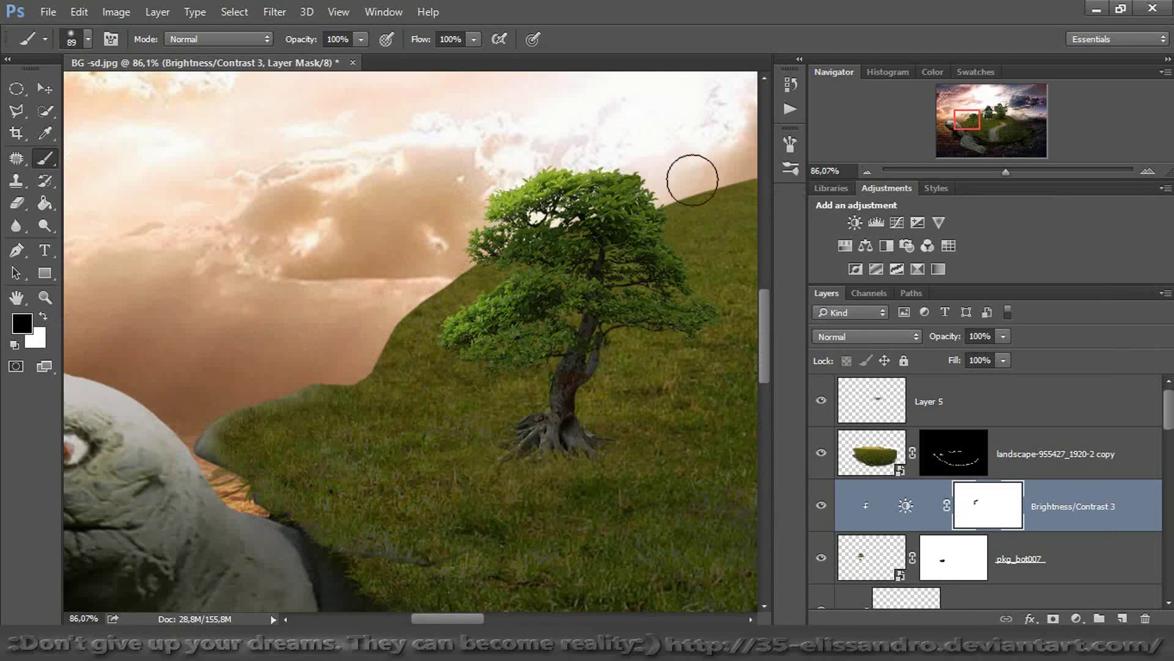
left_click_drag(956, 366, 947, 364)
key("Return")
Add a new layer above Brightness/Contrast 3 and paint a black shadow at the small tree's base with a 713 px flattened soft brush
left_click_drag(997, 171, 979, 171)
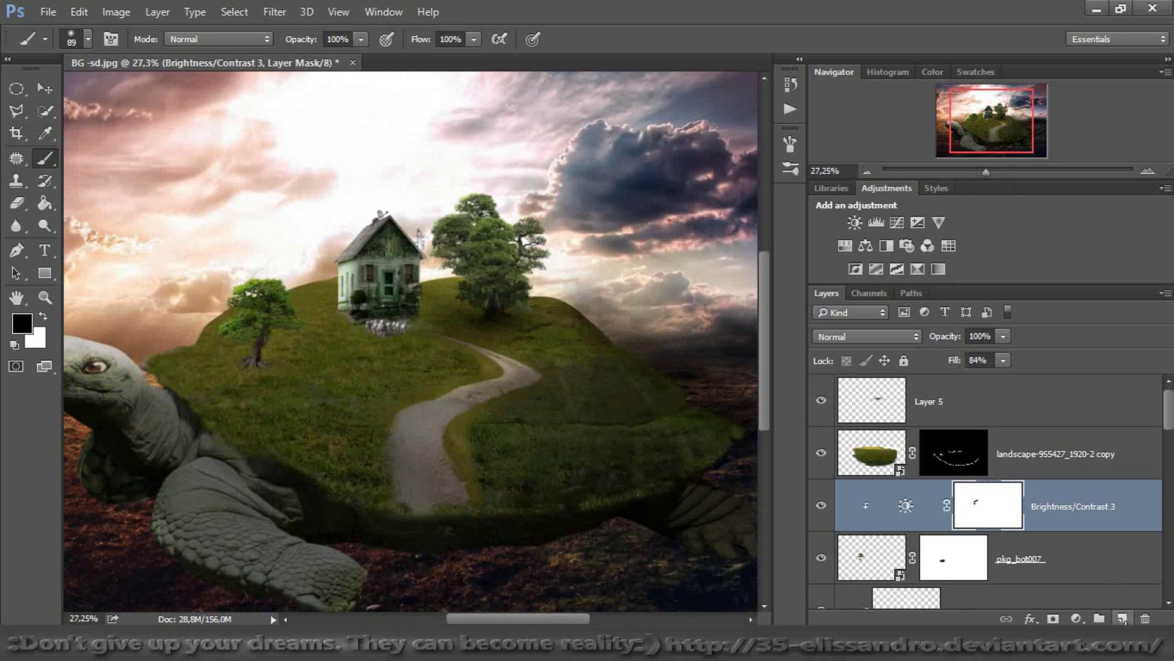
left_click(1123, 618)
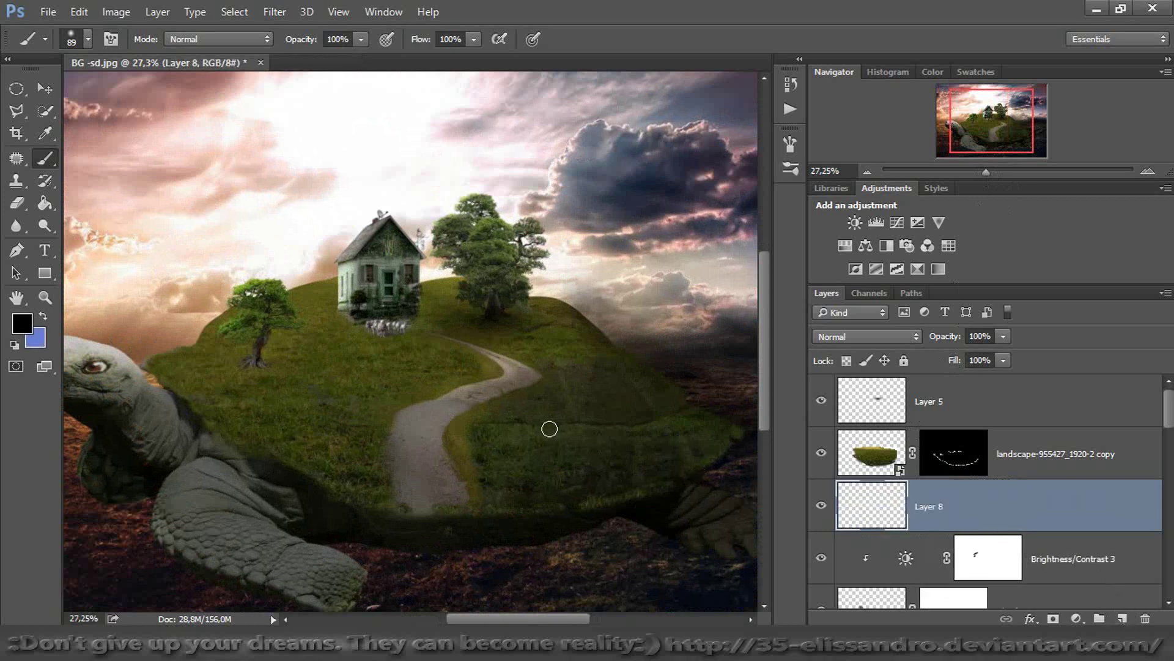
right_click(244, 351)
left_click(386, 311)
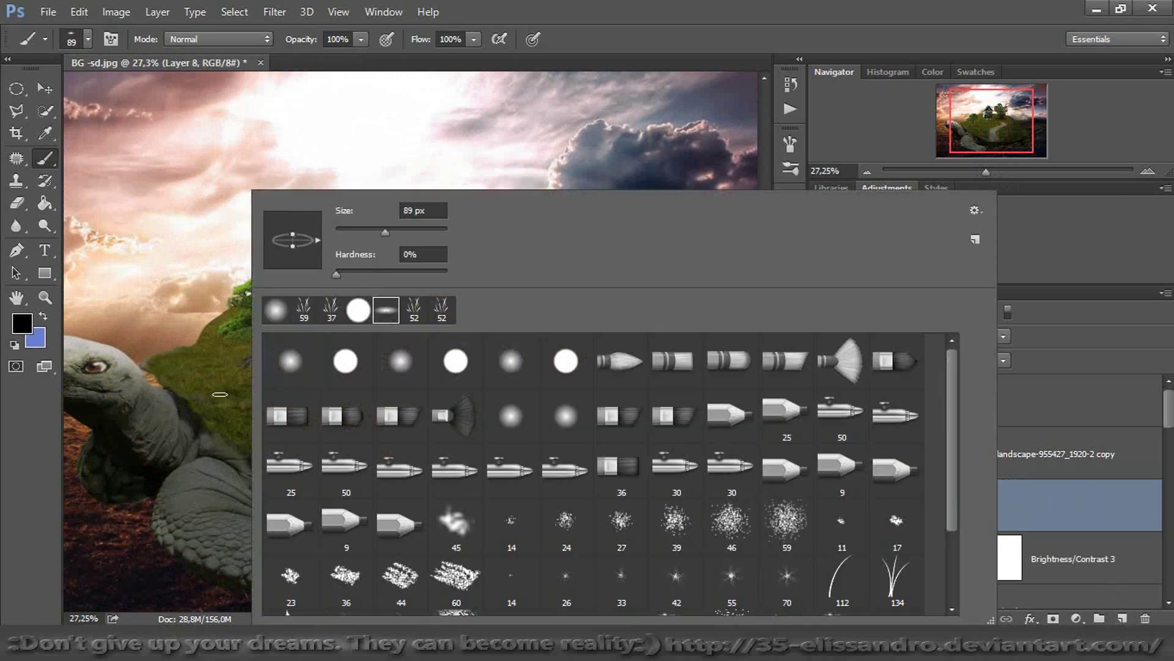
key("Return")
mouse_move(223, 388)
left_mouse_down()
mouse_move(262, 364)
mouse_move(324, 359)
mouse_move(267, 362)
left_mouse_up()
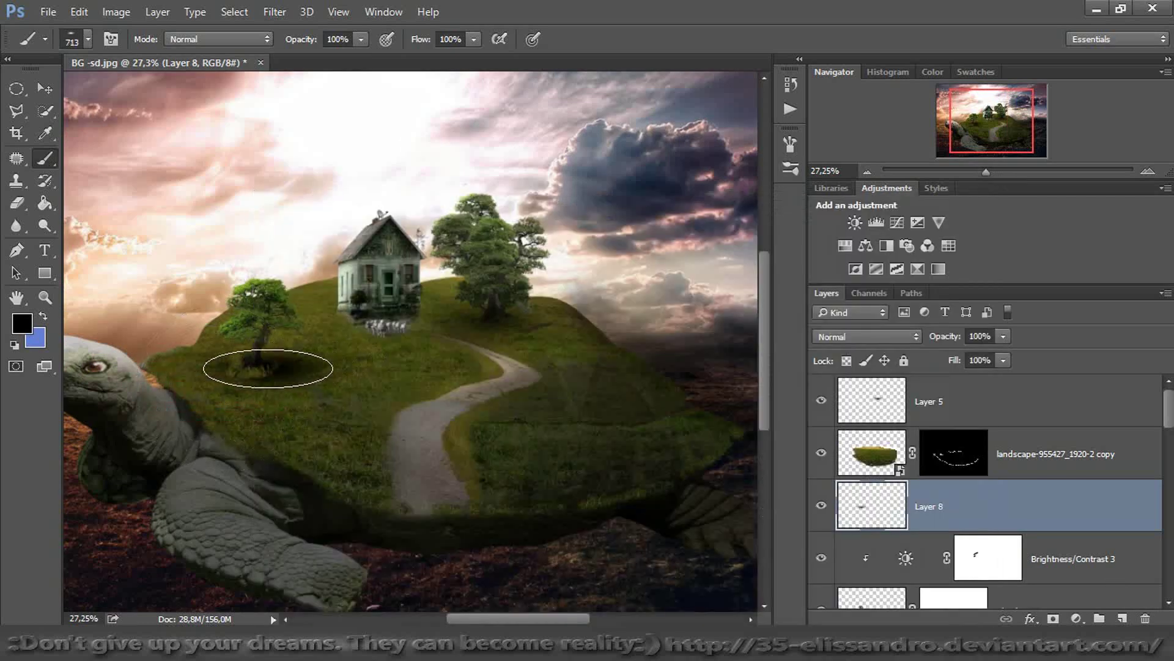
Move Layer 8 above landscape-955427_1920-2 copy, reposition the shadow around the tree's base, and set its fill to 74% and opacity to 89%
left_click(45, 88)
left_click_drag(1012, 516, 987, 433)
left_click_drag(990, 163, 1001, 174)
left_click_drag(993, 121, 972, 120)
left_click_drag(557, 398, 541, 378)
left_click_drag(954, 362, 941, 364)
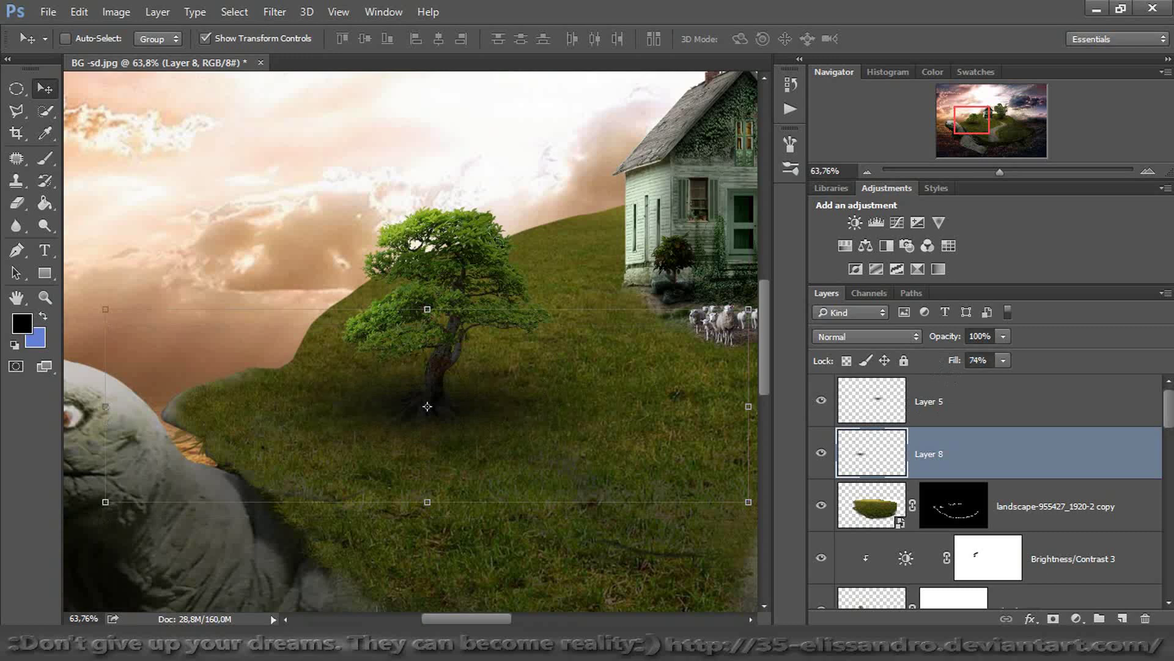
left_click(44, 157)
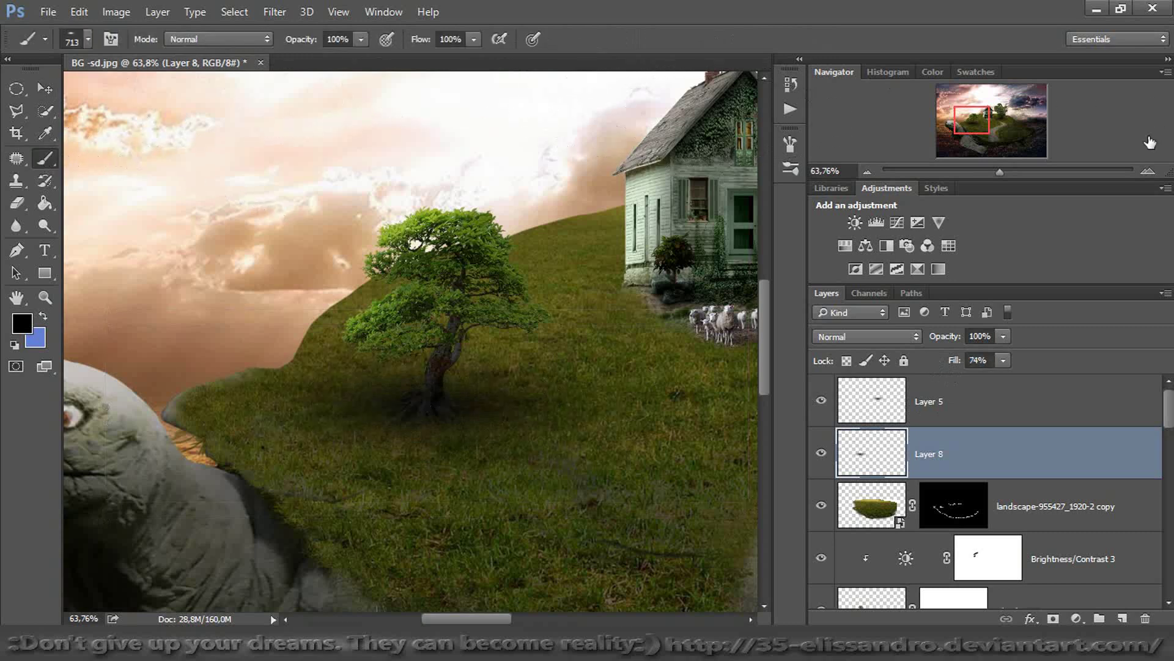
left_click_drag(992, 170, 983, 171)
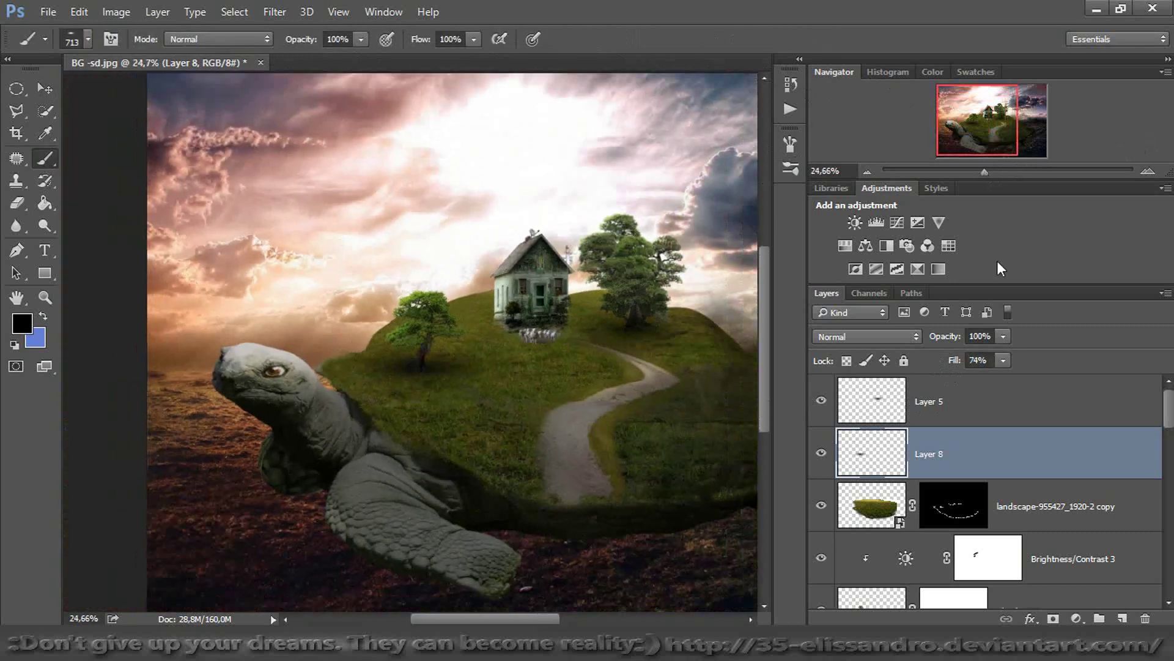
left_click_drag(941, 340, 934, 341)
Paint black on the Brightness/Contrast 3 mask with a 137 px soft brush to restore light along the small tree's upper right foliage
left_click(957, 598)
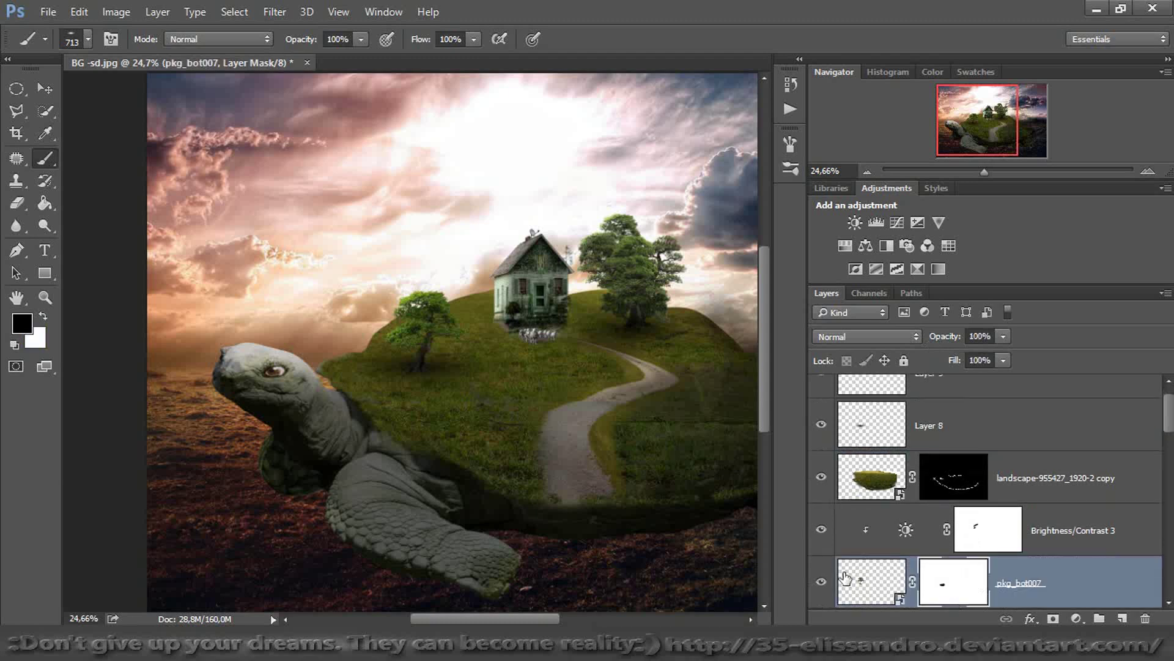
left_click(984, 520)
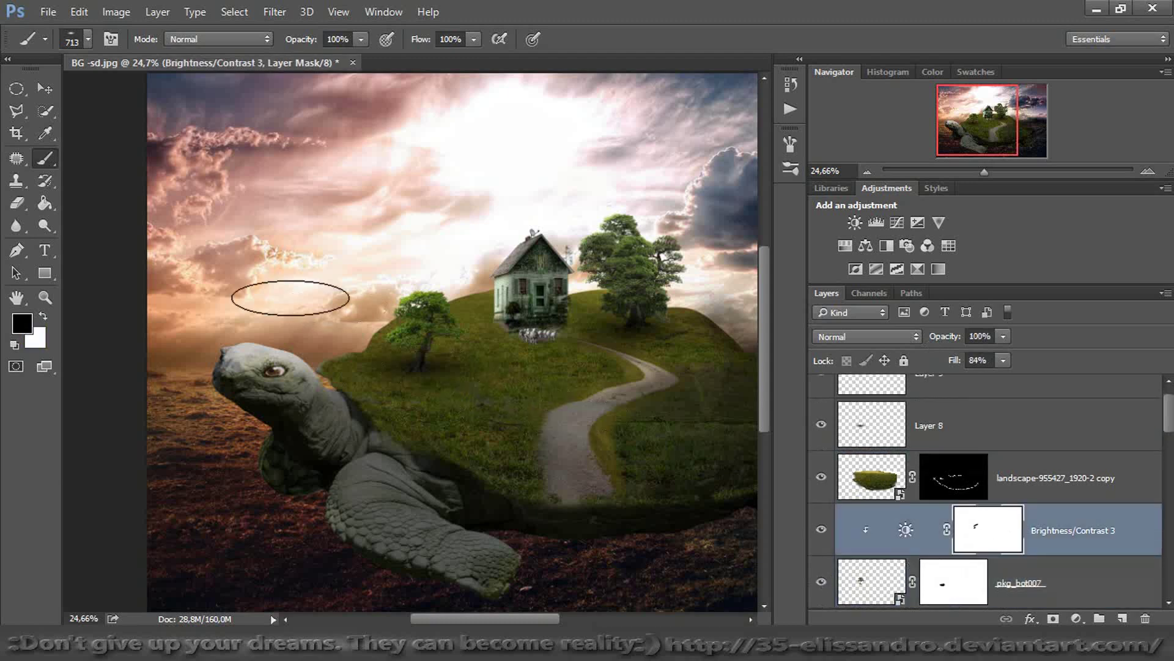
right_click(459, 342)
left_click(469, 361)
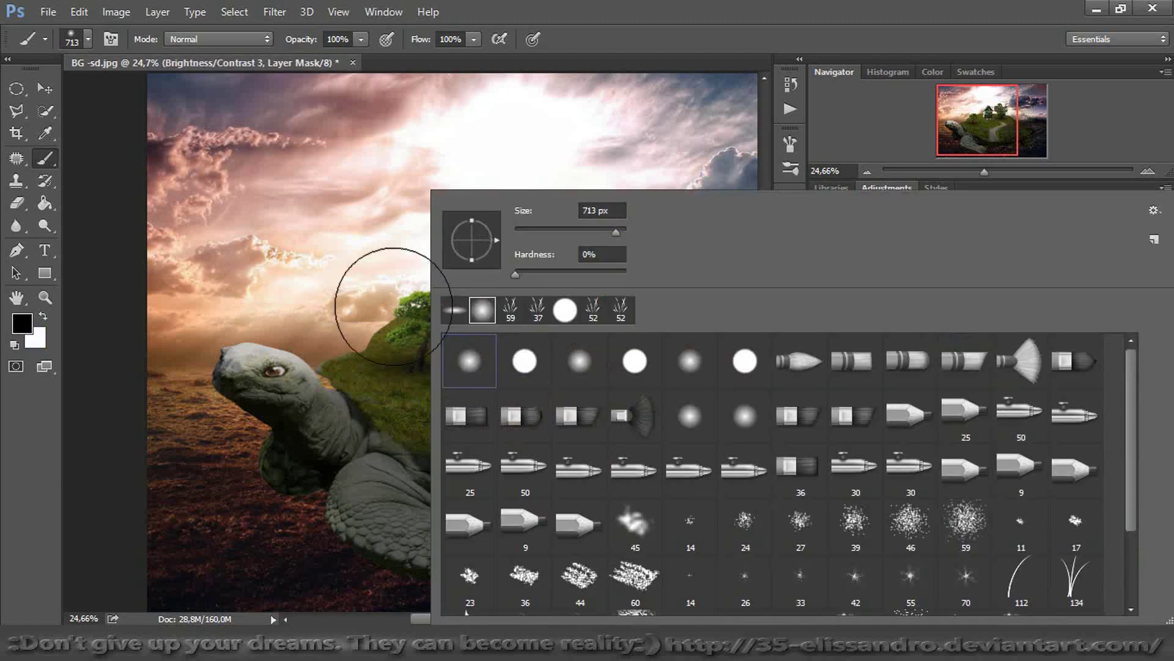
left_click_drag(393, 306, 335, 294)
mouse_move(488, 333)
left_mouse_down()
mouse_move(470, 331)
mouse_move(433, 267)
left_mouse_up()
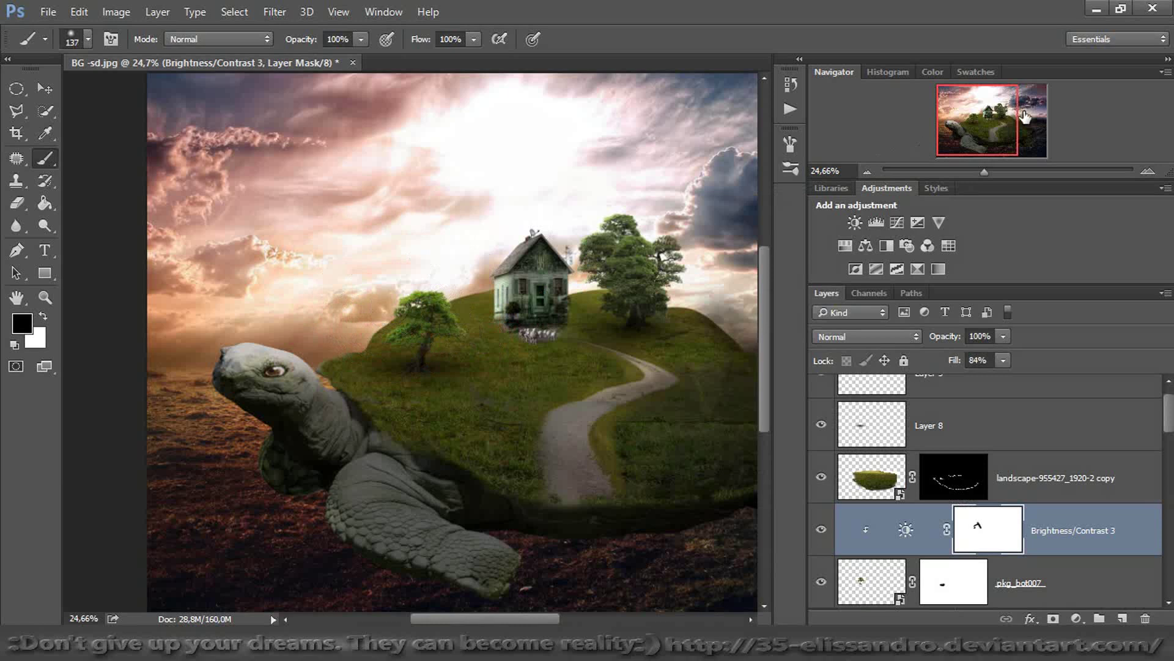
Examine the area around the sheep and look through the layer stack for their layer, toggling layer -000's visibility to check its content
left_click_drag(984, 172, 1010, 168)
left_click_drag(972, 117, 990, 112)
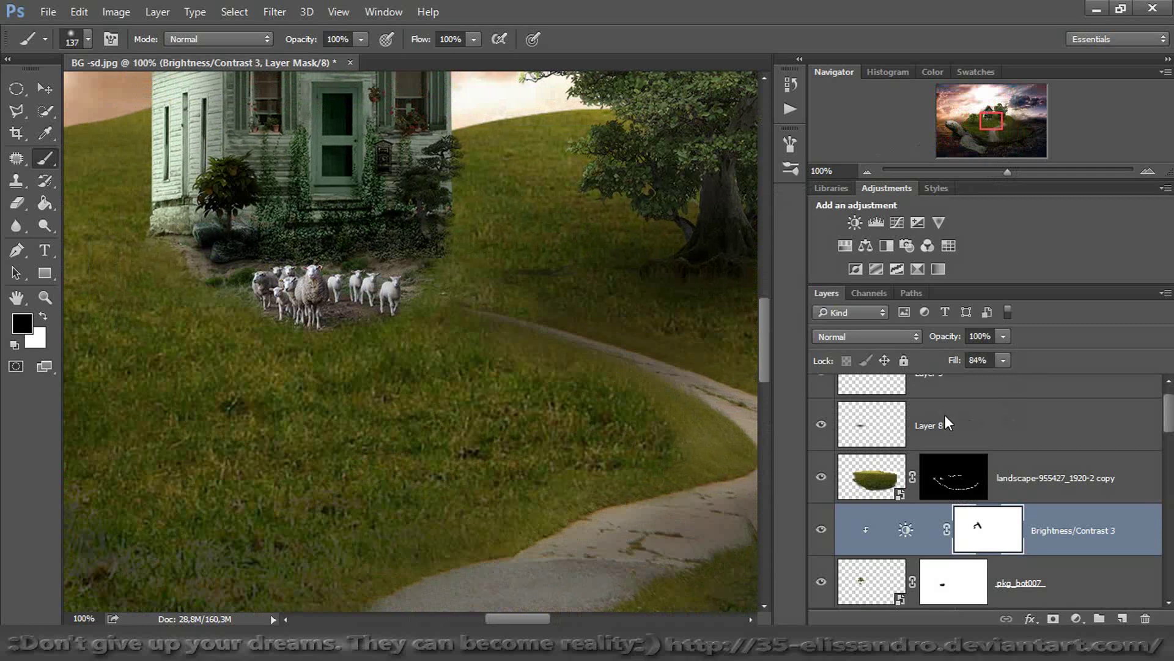
left_click(1129, 436)
scroll(1171, 422, "up", 1)
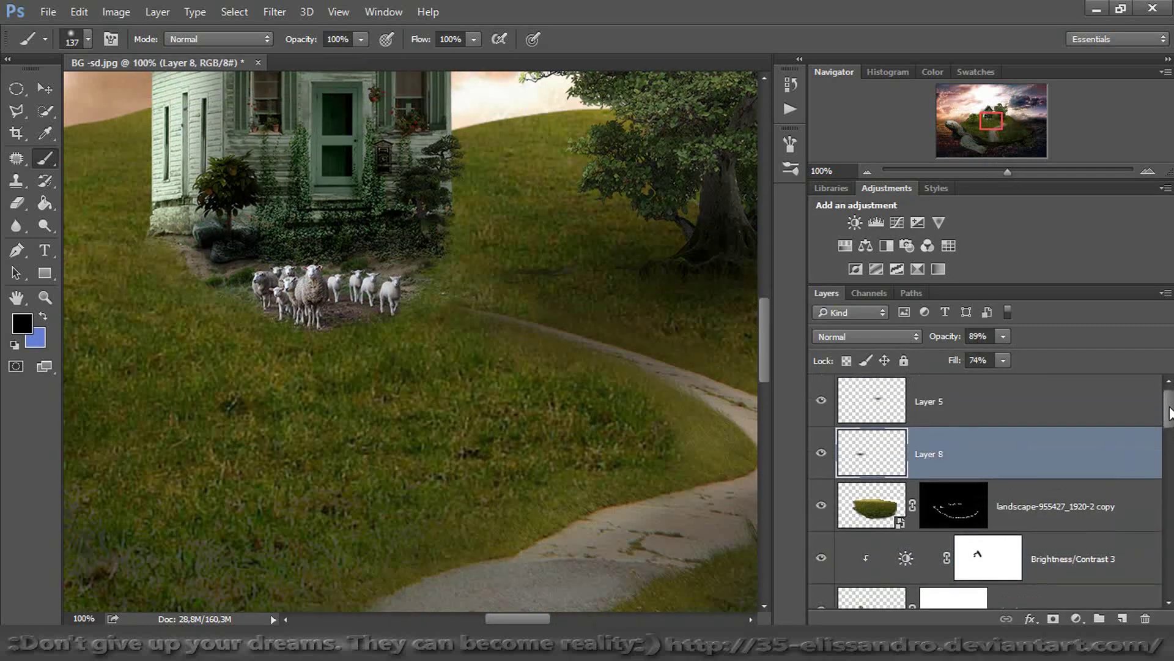
scroll(1169, 413, "down", 5)
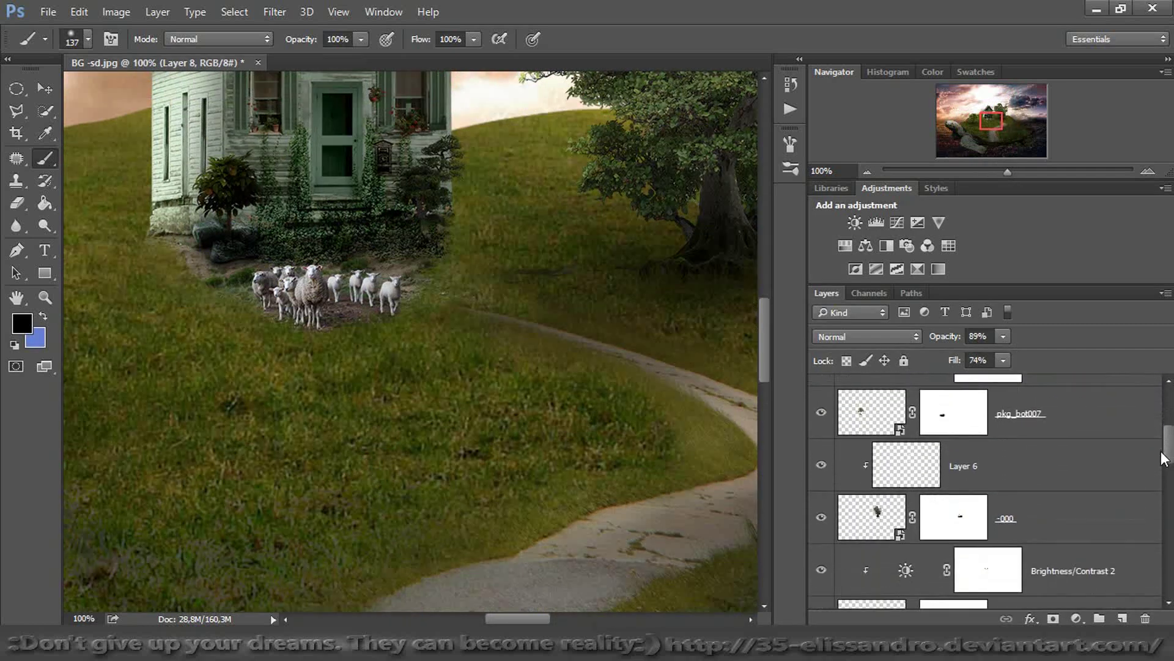
left_click(858, 515)
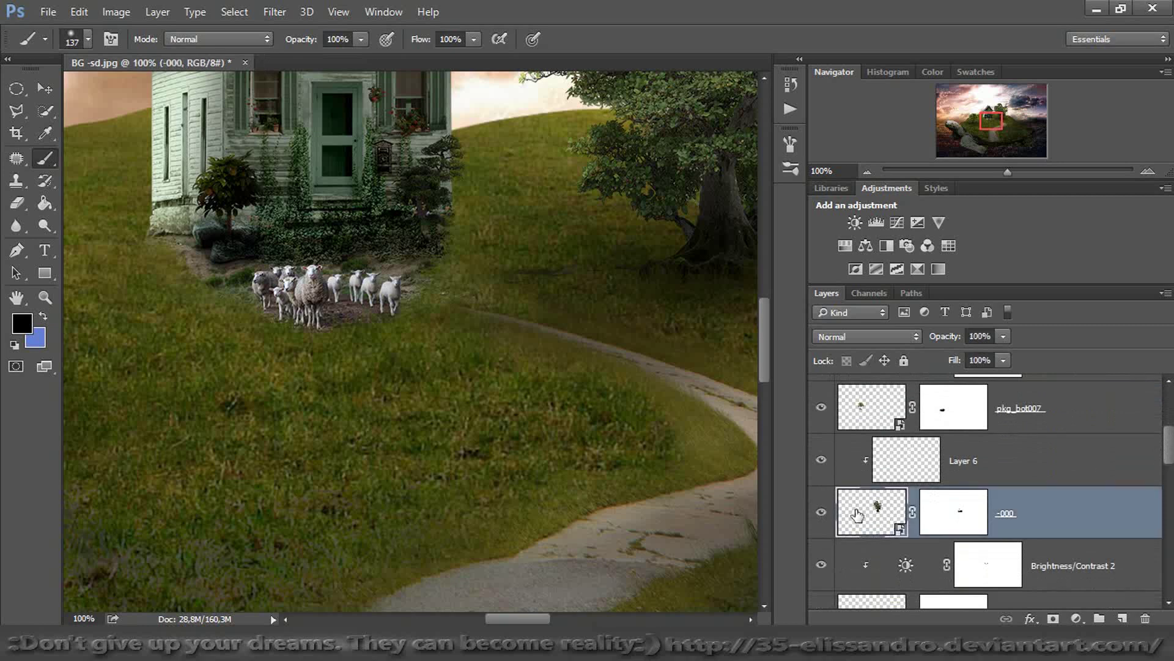
left_click(822, 514)
left_click(823, 514)
scroll(1169, 452, "down", 5)
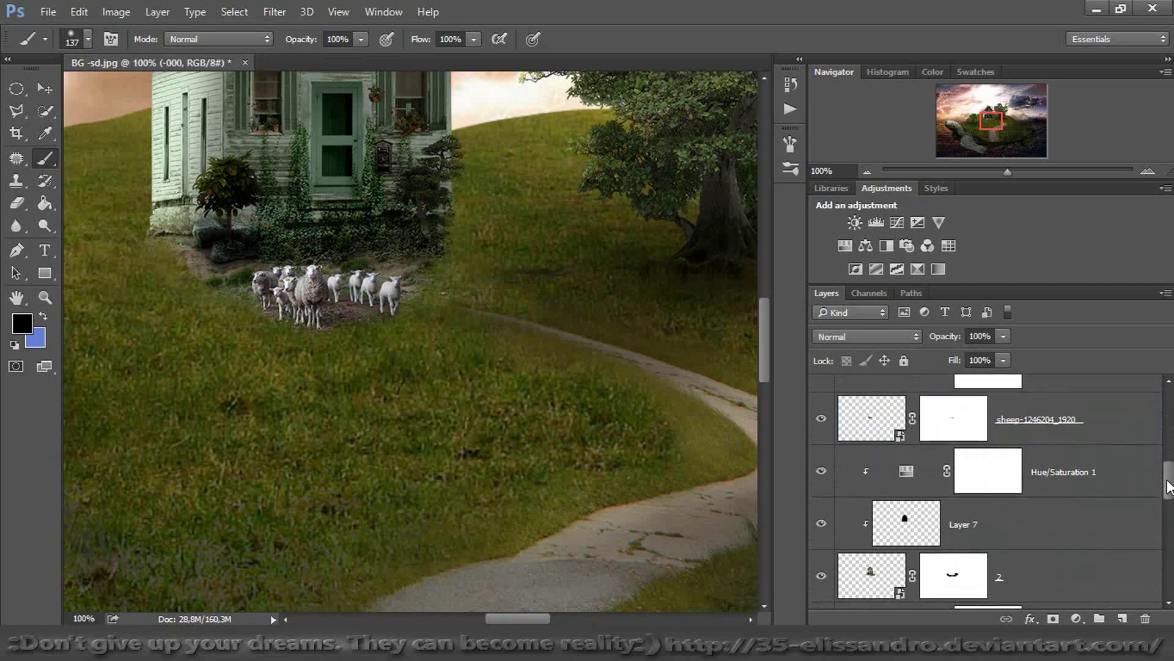
Add a Brightness/Contrast adjustment clipped to sheep-1246204_1920 with brightness -58, and set the adjustment's fill to 84%
left_click(858, 435)
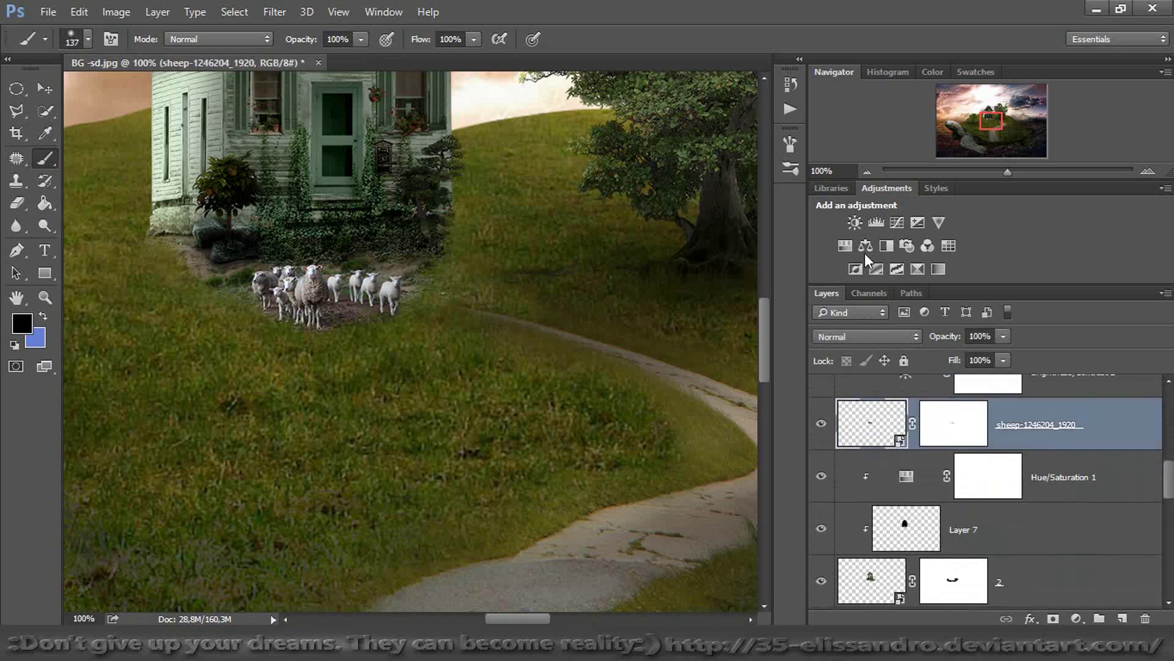
left_click(854, 222)
left_click_drag(294, 182, 742, 155)
left_click_drag(654, 278, 618, 280)
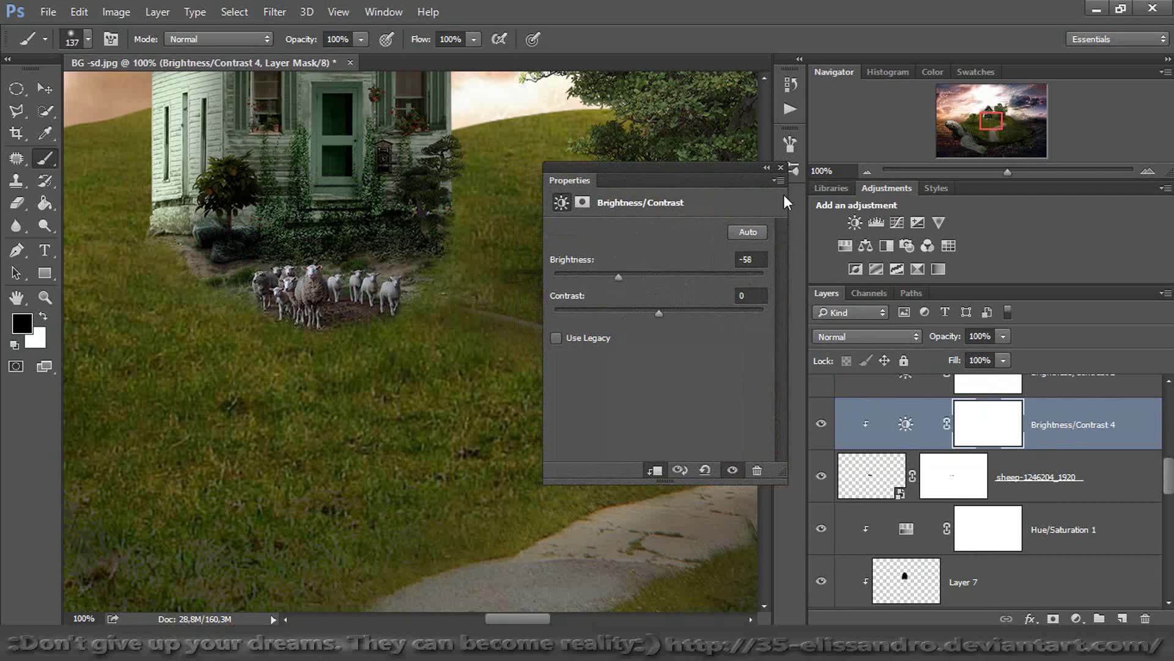
left_click(786, 170)
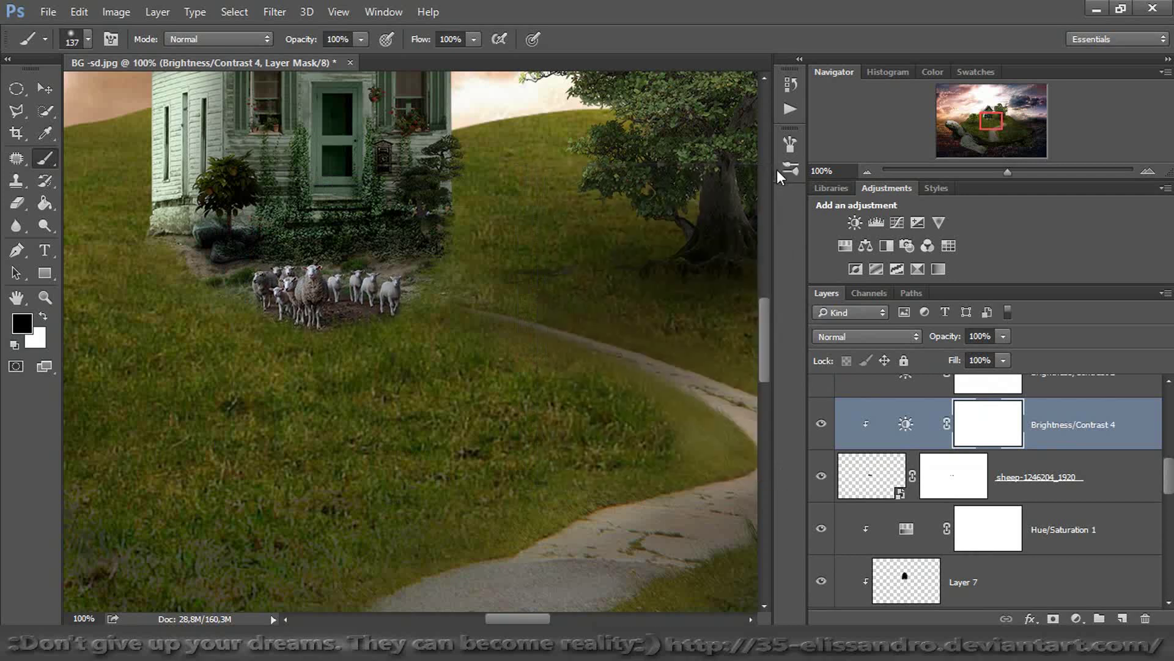
left_click_drag(954, 362, 942, 365)
Return to the overall composition and select Layer 5 at the top of the layer stack
left_click_drag(1003, 174, 984, 175)
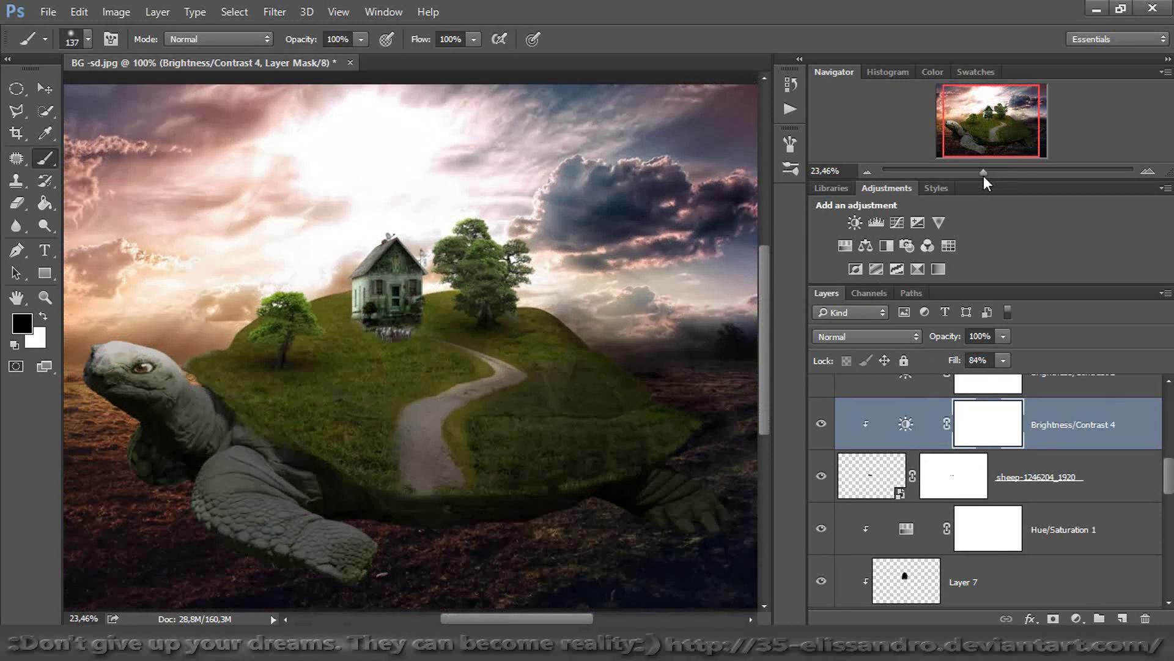
left_click_drag(1169, 483, 1166, 411)
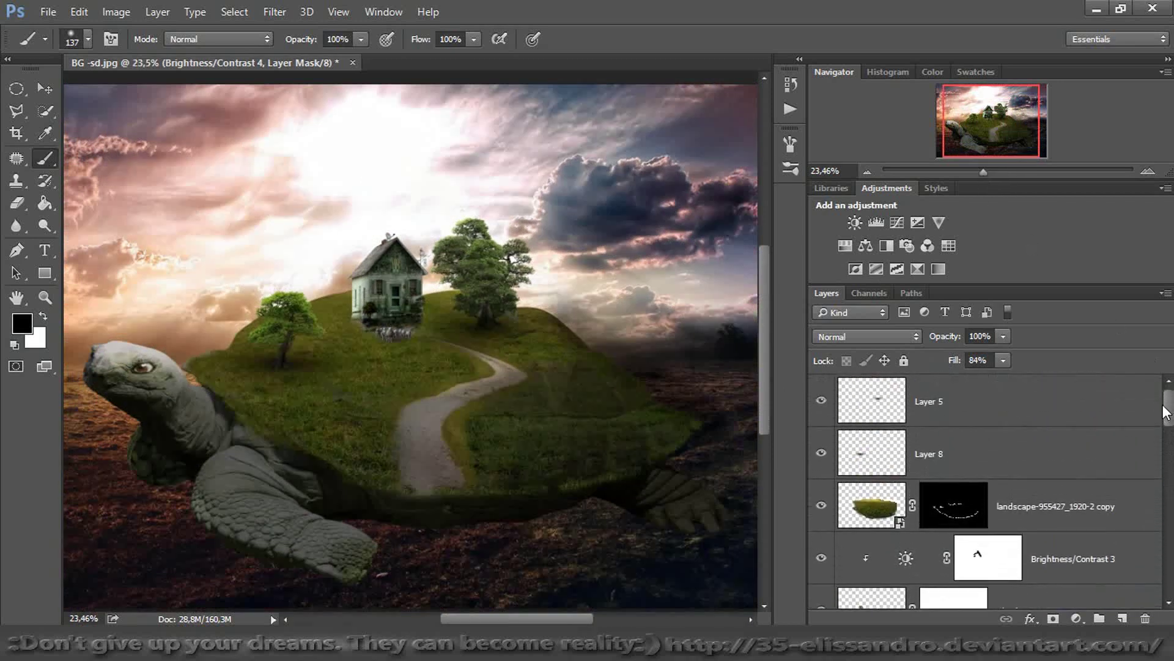
left_click(1092, 409)
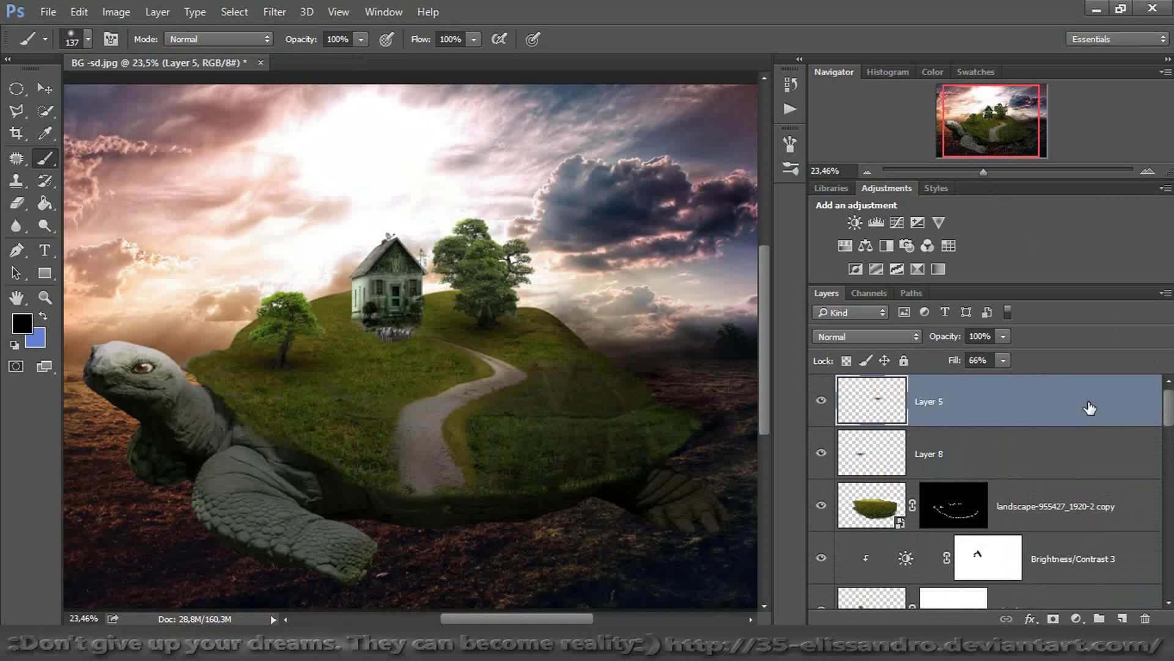
Place the Baie-de-LIsle-Verte-940x300 marsh image above Layer 5, scaled proportionally to about 57.91%, over the turtle's head and grassy back
left_click_drag(1090, 408, 361, 426)
left_click_drag(611, 296, 538, 312)
left_click_drag(722, 235, 415, 272)
left_click_drag(327, 321, 391, 272)
left_click(311, 40)
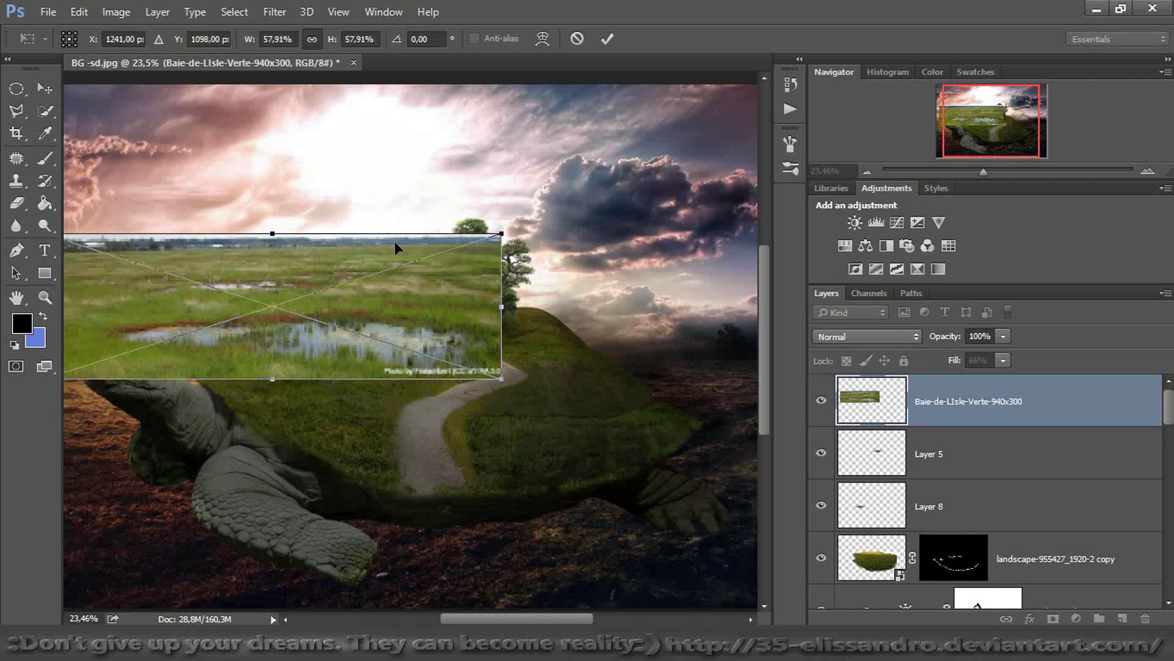
left_click_drag(413, 303, 412, 320)
left_click(613, 36)
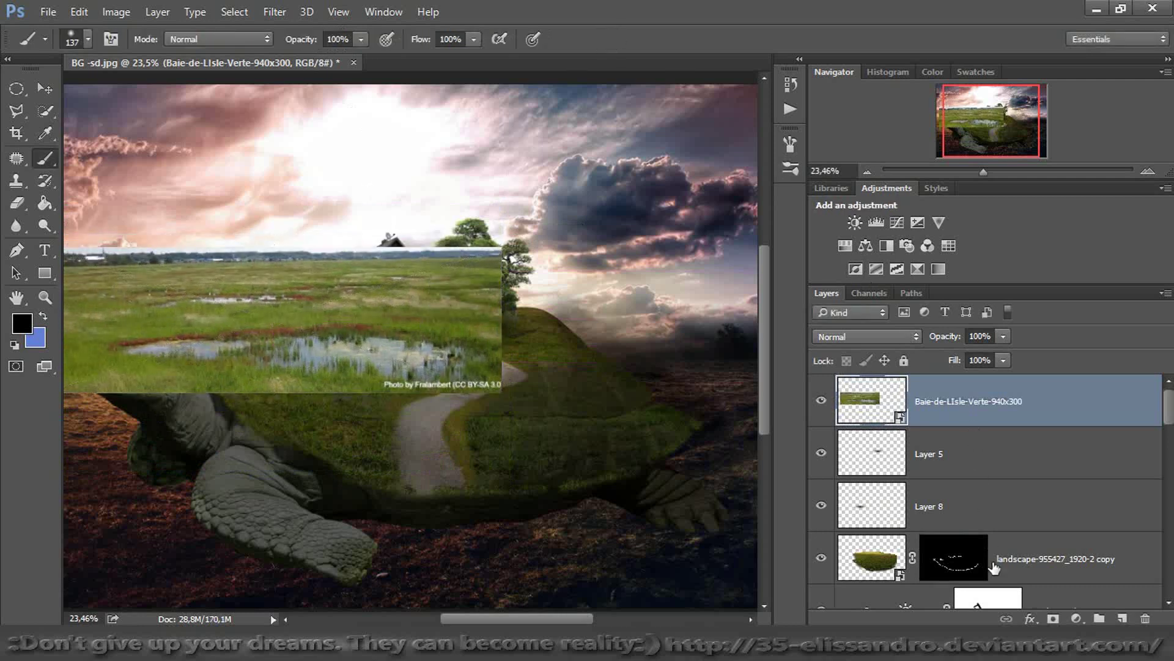
Add a layer mask to the marsh image and paint black around the pond, hiding the meadow along its edges and over the turtle's head
left_click(1054, 619)
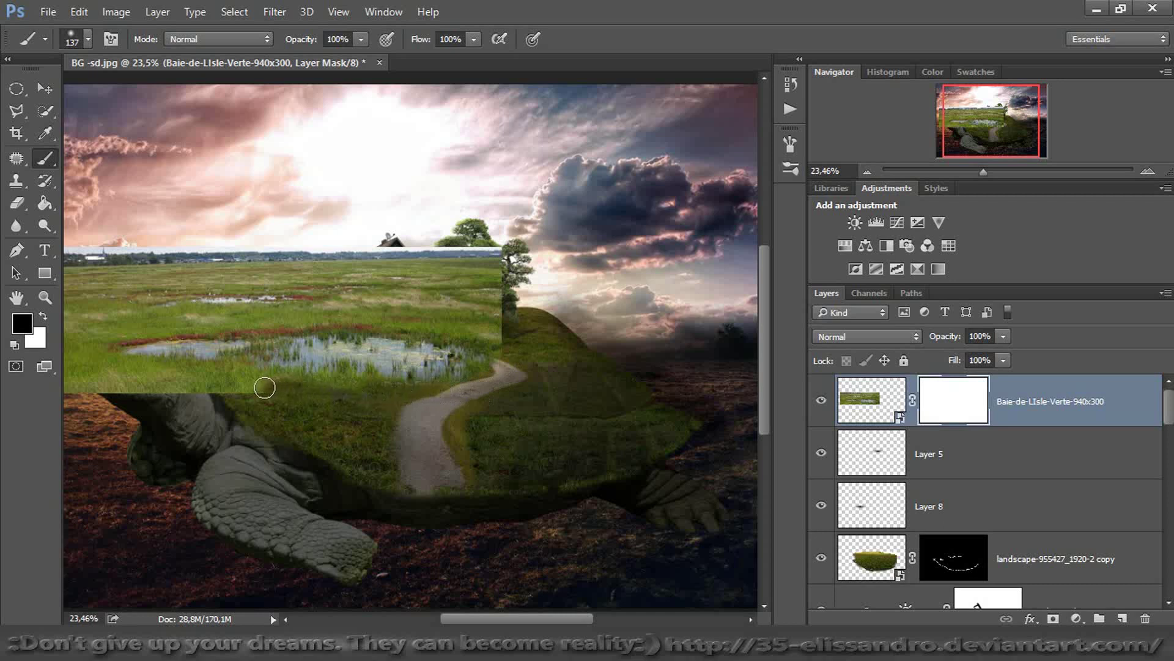
mouse_move(173, 377)
left_mouse_down()
mouse_move(119, 373)
mouse_move(95, 362)
mouse_move(87, 340)
mouse_move(103, 321)
mouse_move(361, 298)
mouse_move(544, 323)
mouse_move(454, 311)
mouse_move(512, 342)
mouse_move(516, 305)
mouse_move(476, 304)
mouse_move(587, 425)
left_mouse_up()
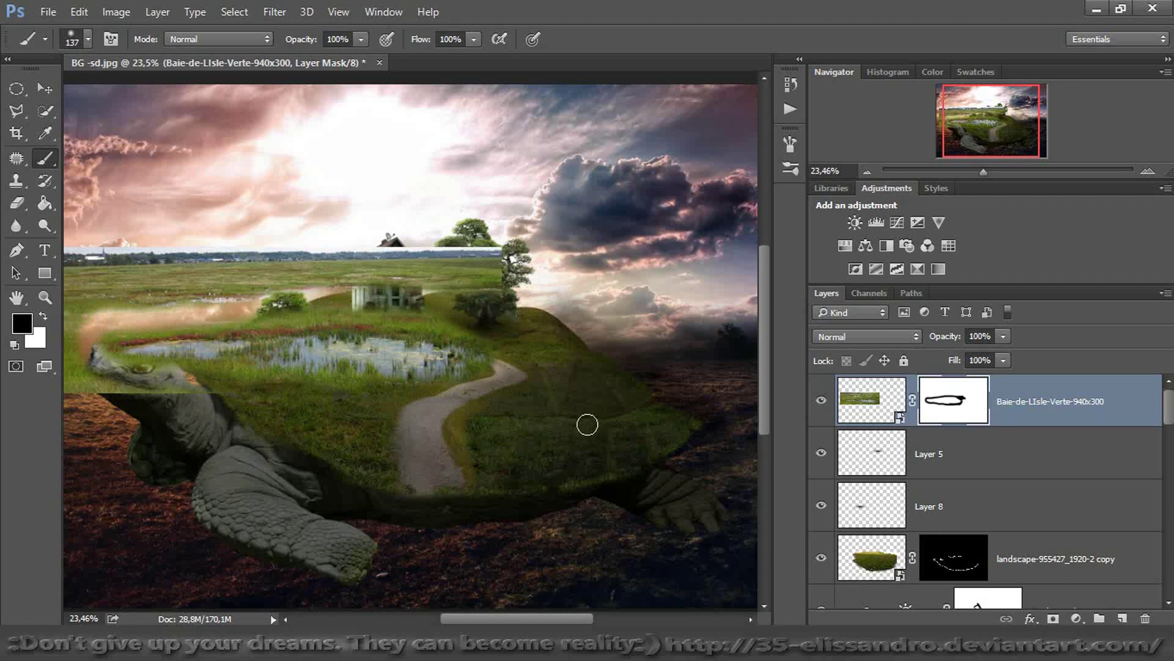
left_click_drag(516, 619, 453, 619)
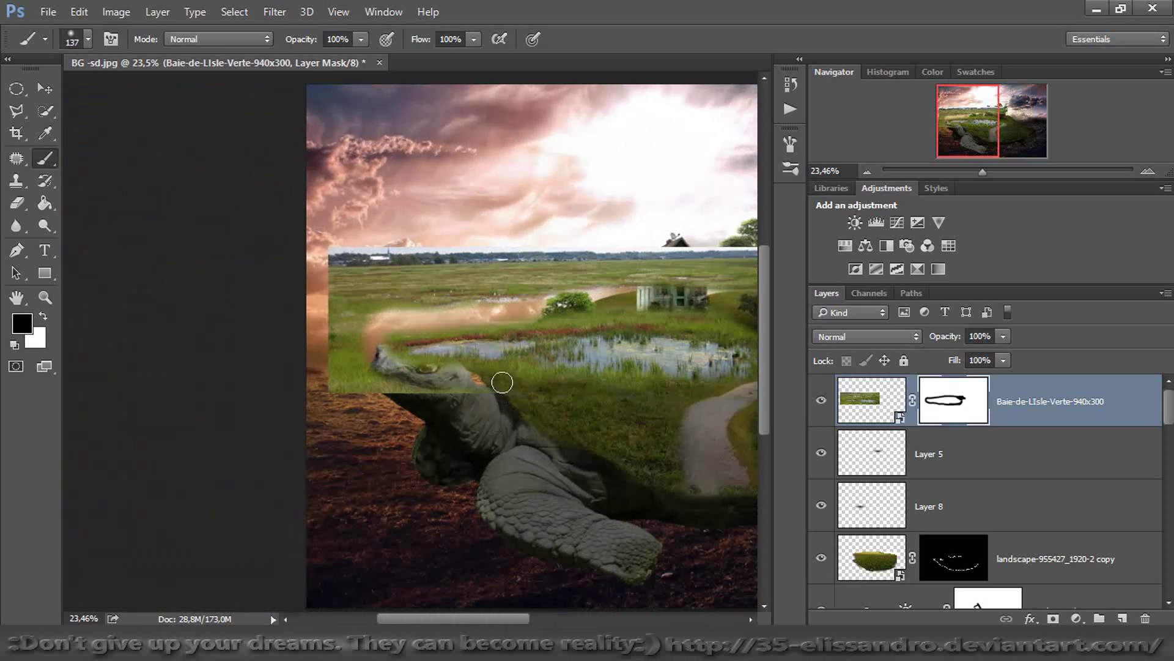
left_click_drag(426, 392, 313, 379)
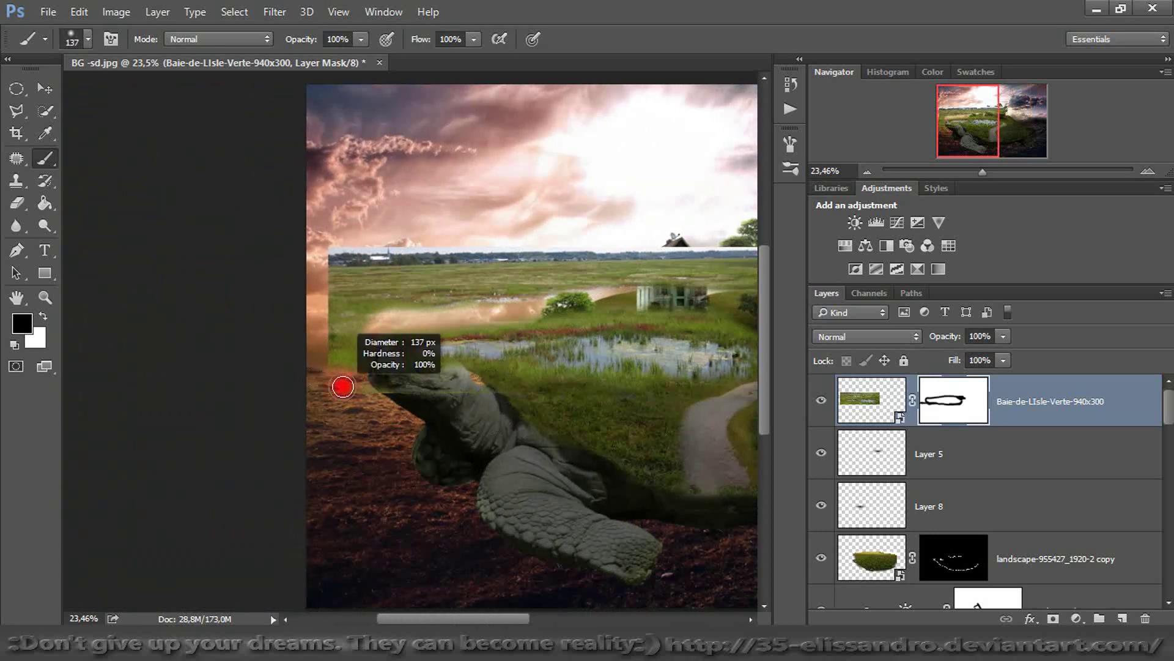
Mask out the remaining marsh over the sky, house and large tree with a 308 px soft black brush
mouse_move(354, 388)
left_mouse_down()
mouse_move(345, 363)
mouse_move(357, 323)
mouse_move(469, 259)
mouse_move(288, 301)
mouse_move(432, 247)
mouse_move(318, 328)
mouse_move(325, 356)
mouse_move(369, 263)
mouse_move(536, 260)
mouse_move(512, 270)
left_mouse_up()
left_click_drag(978, 117, 996, 117)
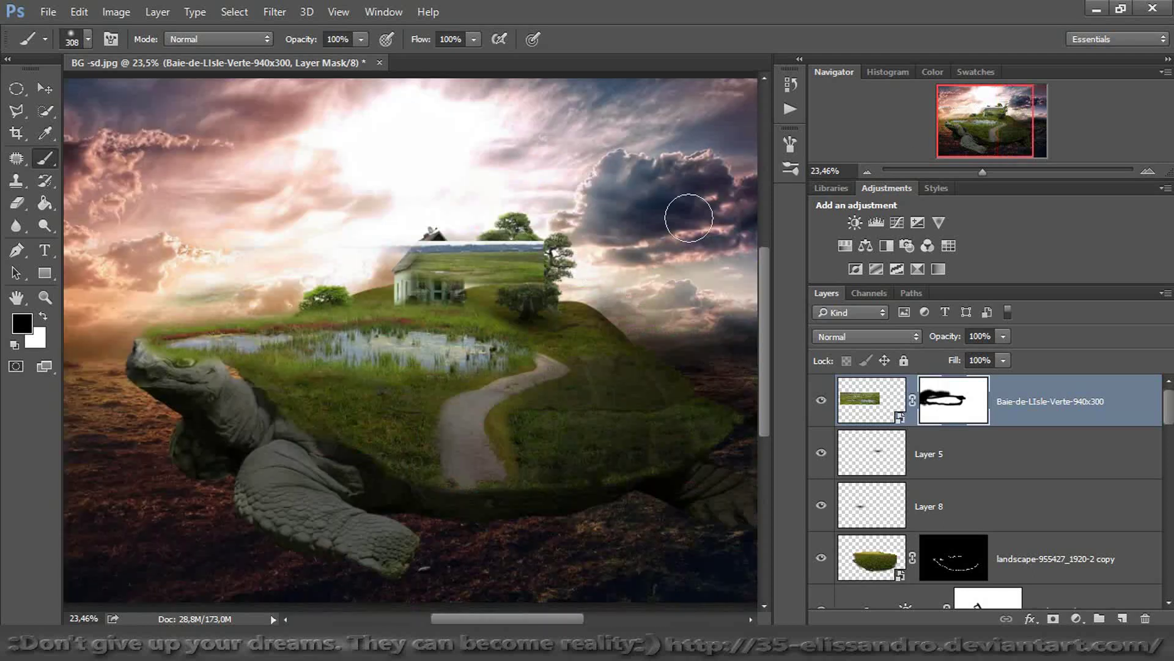
mouse_move(538, 283)
left_mouse_down()
mouse_move(325, 258)
mouse_move(582, 226)
mouse_move(370, 251)
mouse_move(434, 219)
mouse_move(245, 241)
mouse_move(414, 225)
mouse_move(587, 246)
mouse_move(604, 323)
left_mouse_up()
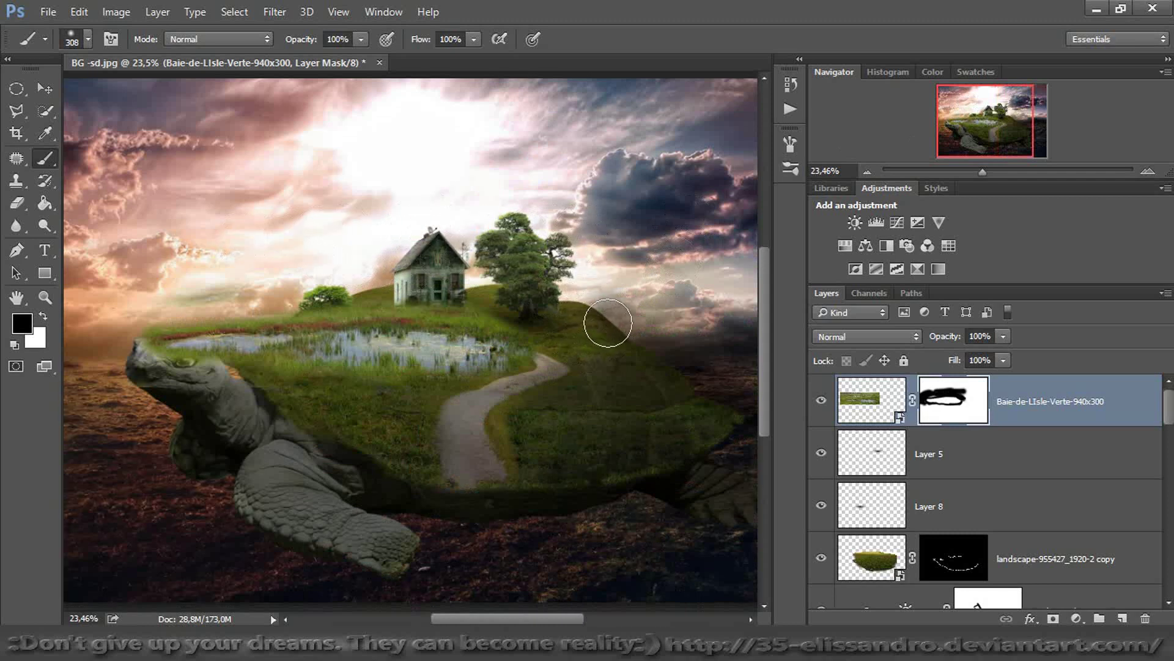
Scale the masked pond proportionally to about 40.12% and position it on the grass below the house, beside the path
left_click(886, 401)
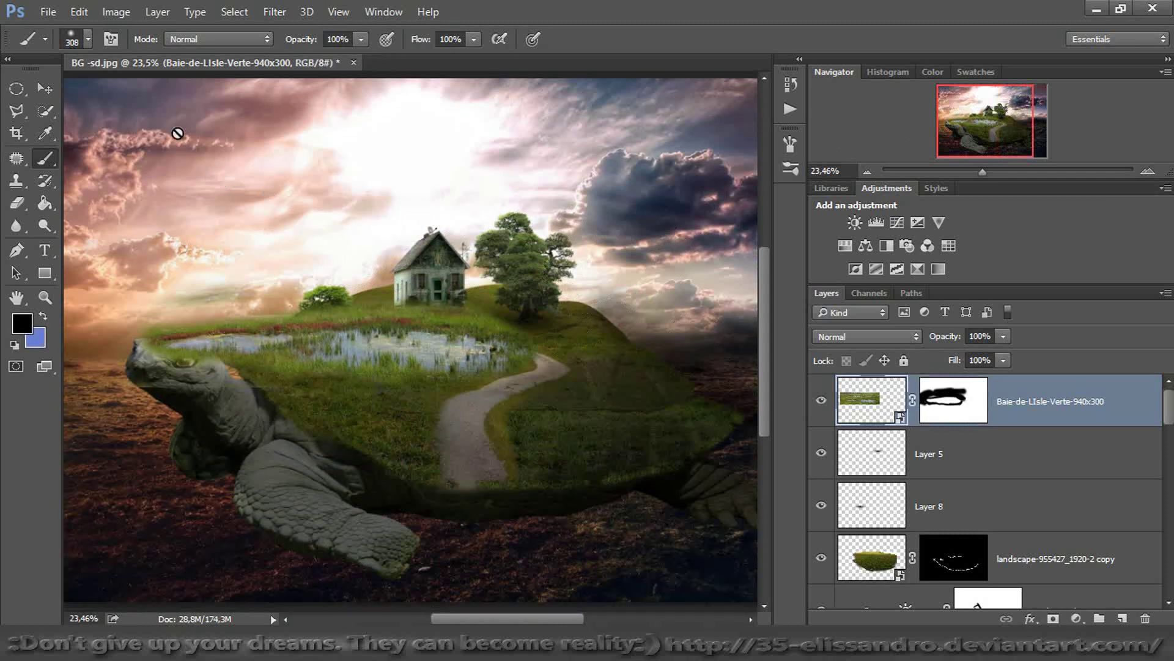
left_click(44, 88)
left_click_drag(86, 242, 360, 305)
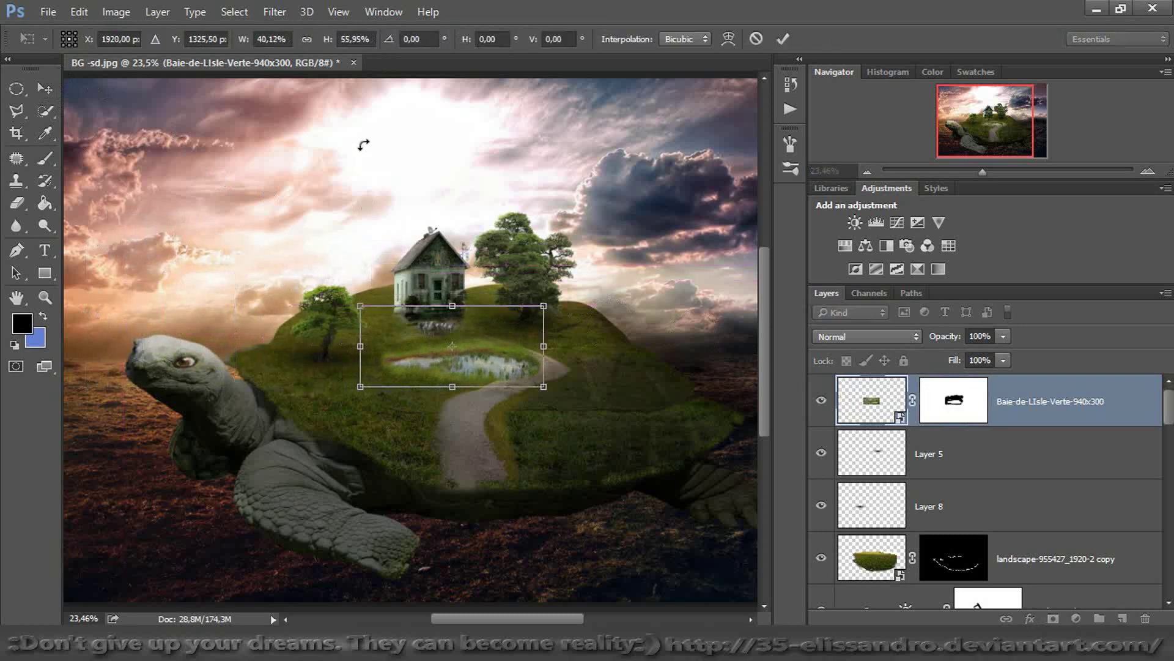
left_click(306, 39)
left_click_drag(989, 173, 999, 171)
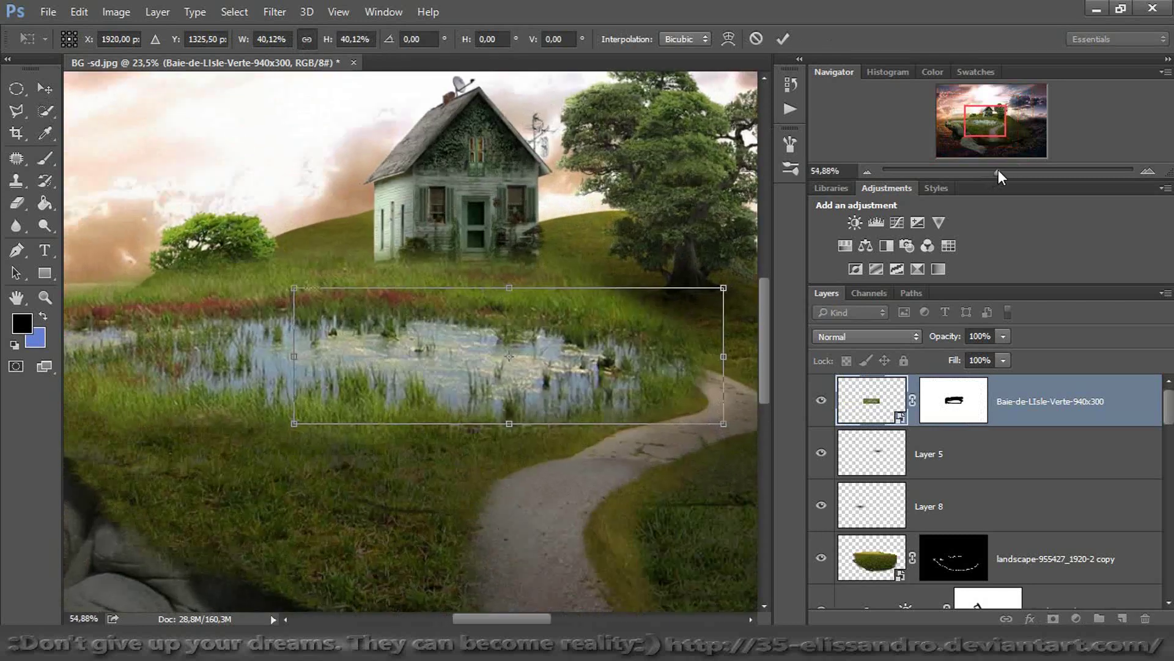
left_click_drag(664, 336, 599, 347)
left_click(781, 40)
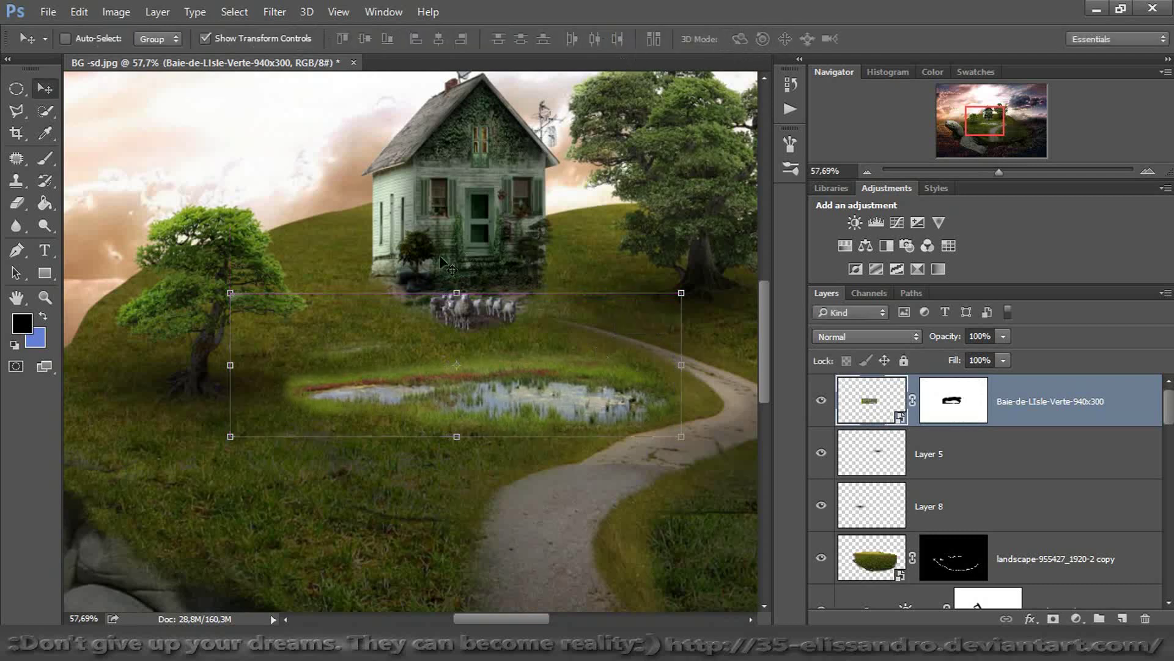
Refine the pond's layer mask with a smaller 97 px black brush, blending its bright grassy edges into the hill
left_click(973, 419)
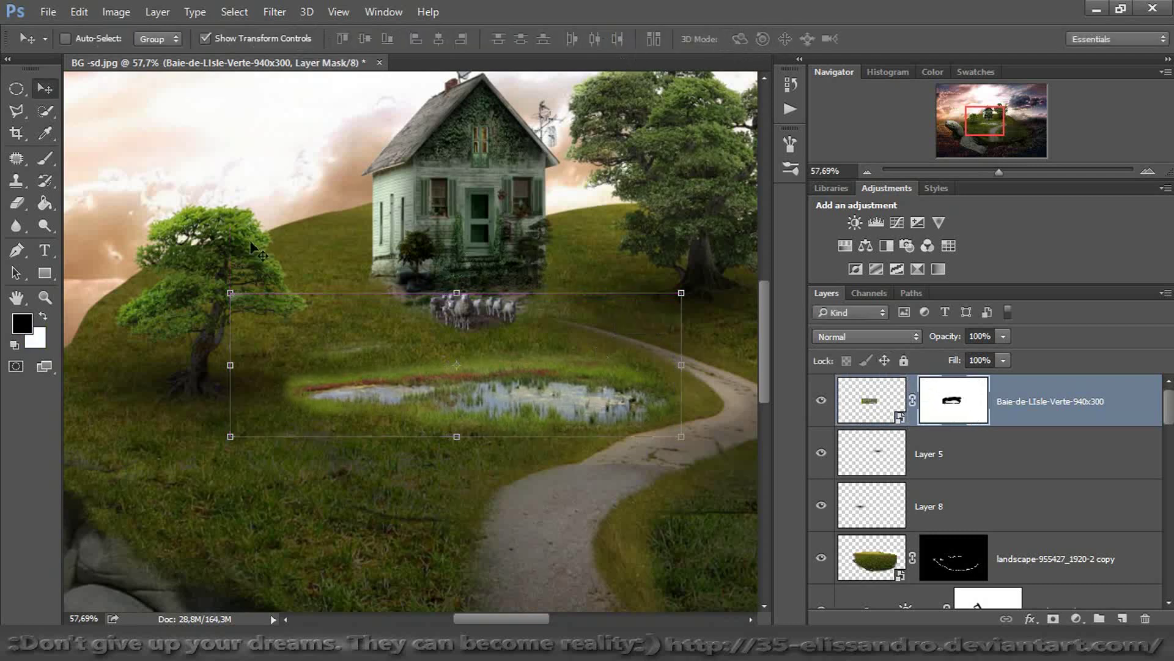
left_click(44, 158)
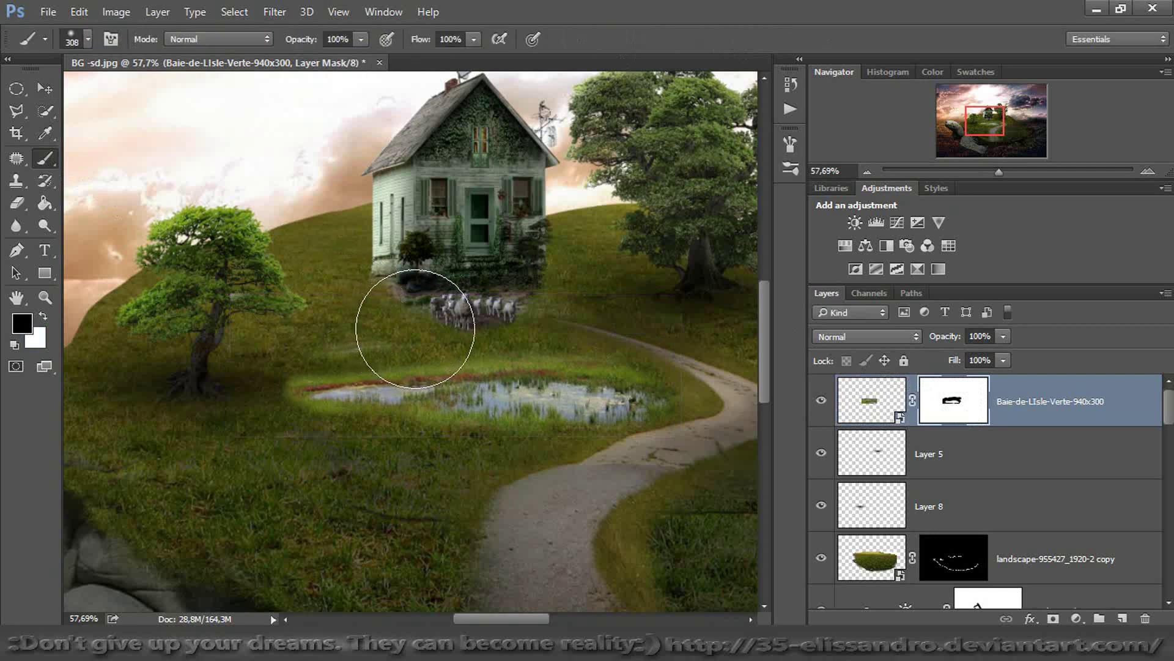
mouse_move(419, 315)
left_mouse_down()
mouse_move(413, 340)
mouse_move(355, 328)
left_mouse_up()
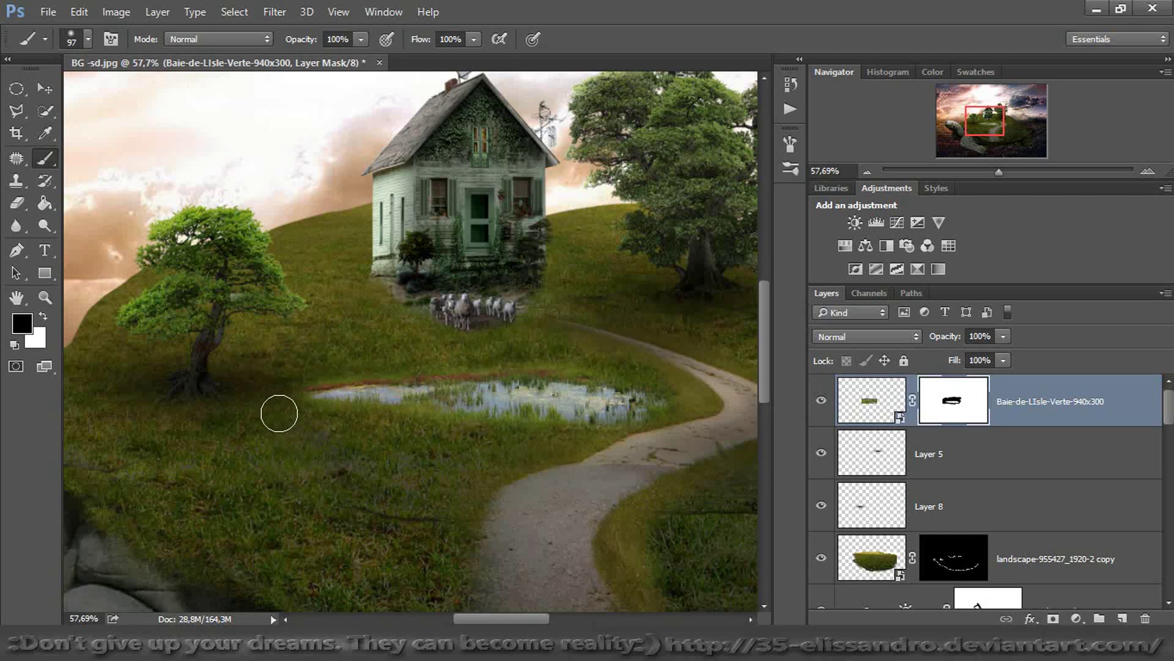
Add a Hue/Saturation adjustment clipped to the pond layer and slightly reduce its saturation
left_click(865, 404)
left_click(845, 244)
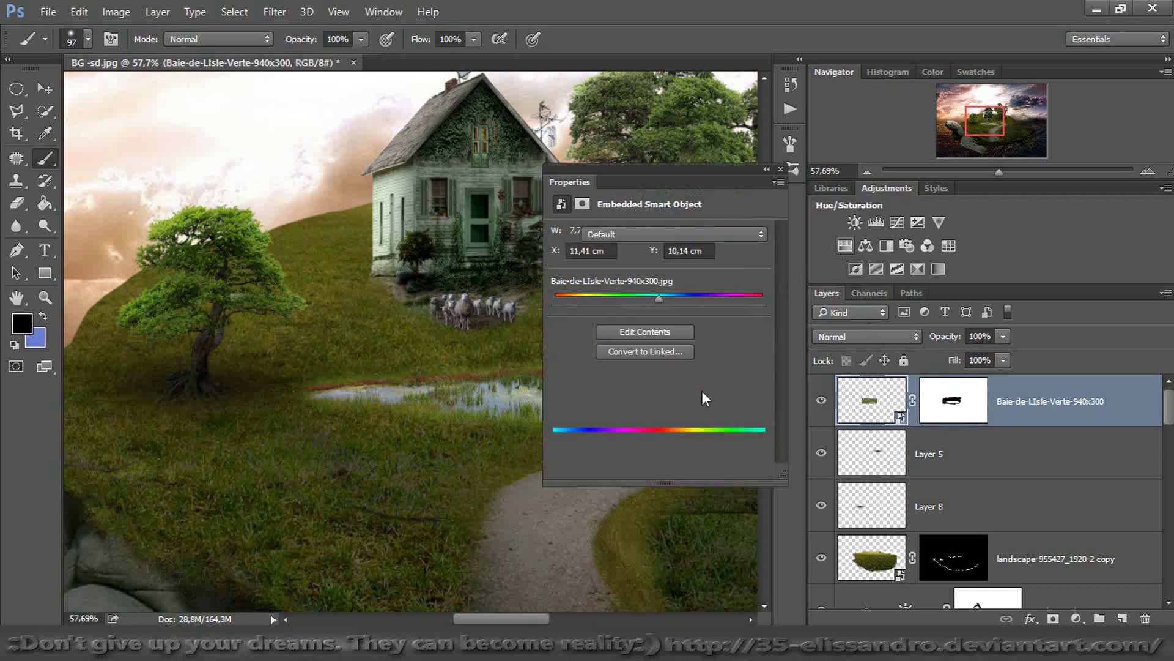
left_click(655, 474)
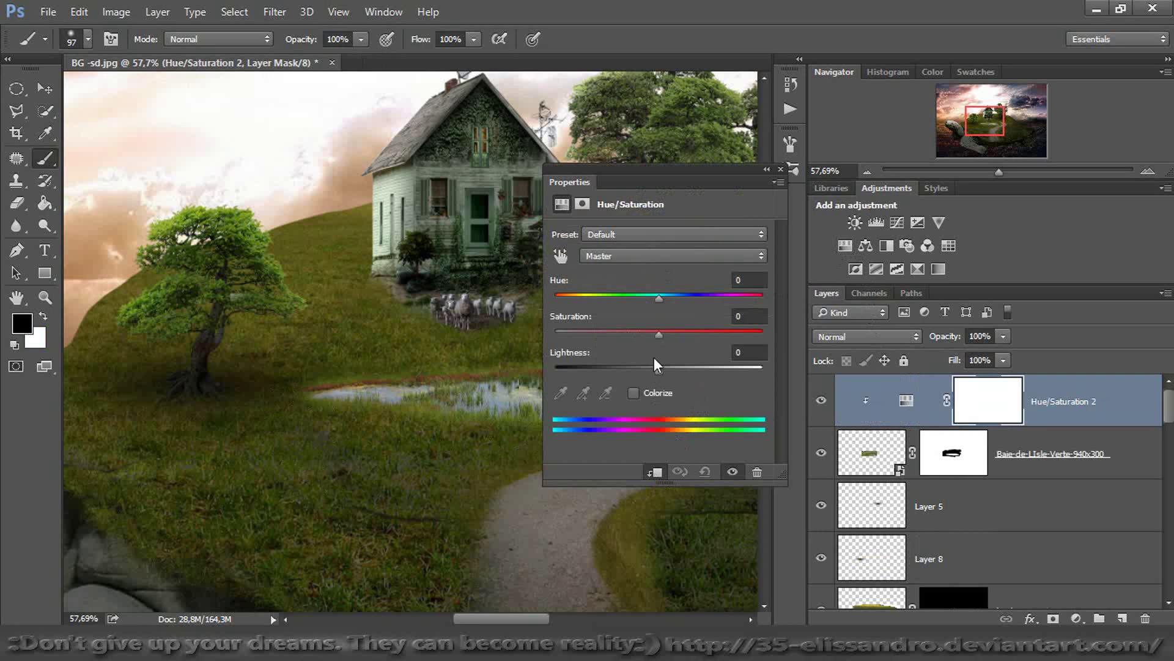
left_click_drag(656, 335, 640, 335)
left_click(778, 169)
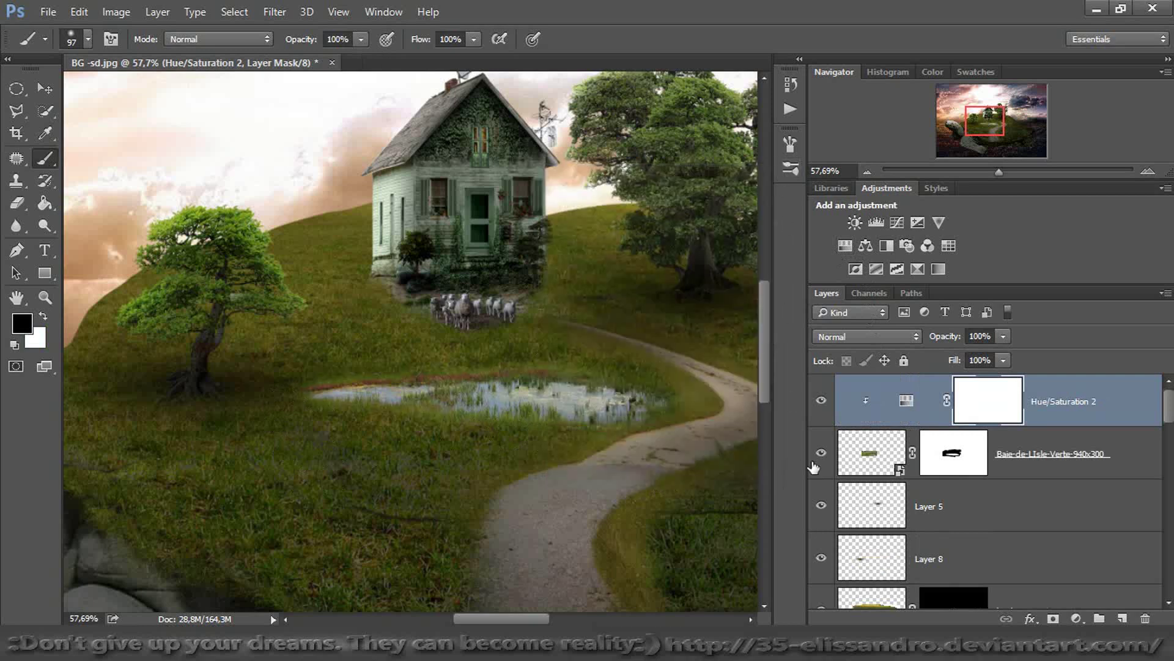
Add a clipped Brightness/Contrast adjustment directly above the pond layer with brightness at about -29
left_click(879, 466)
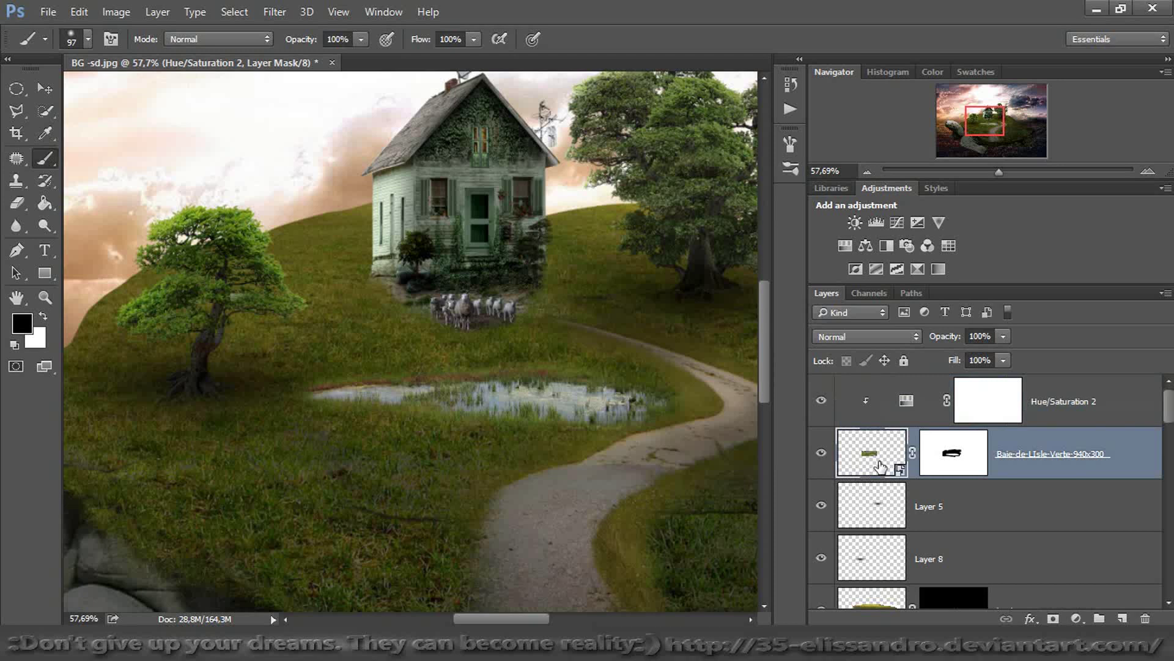
left_click(860, 221)
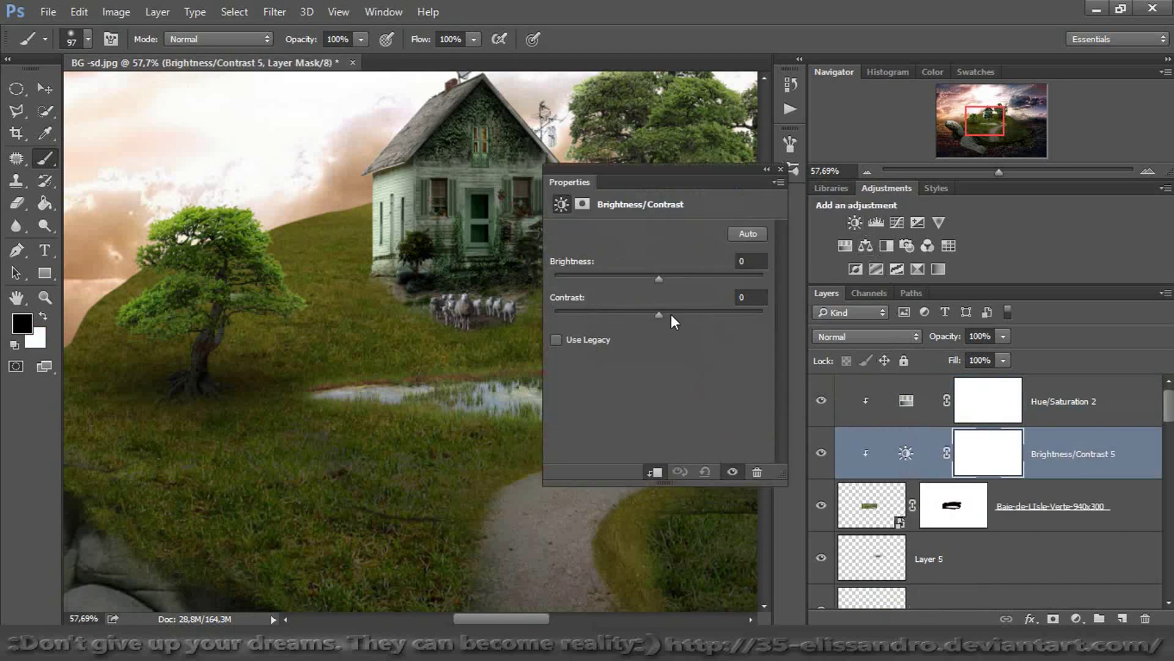
left_click_drag(657, 278, 640, 277)
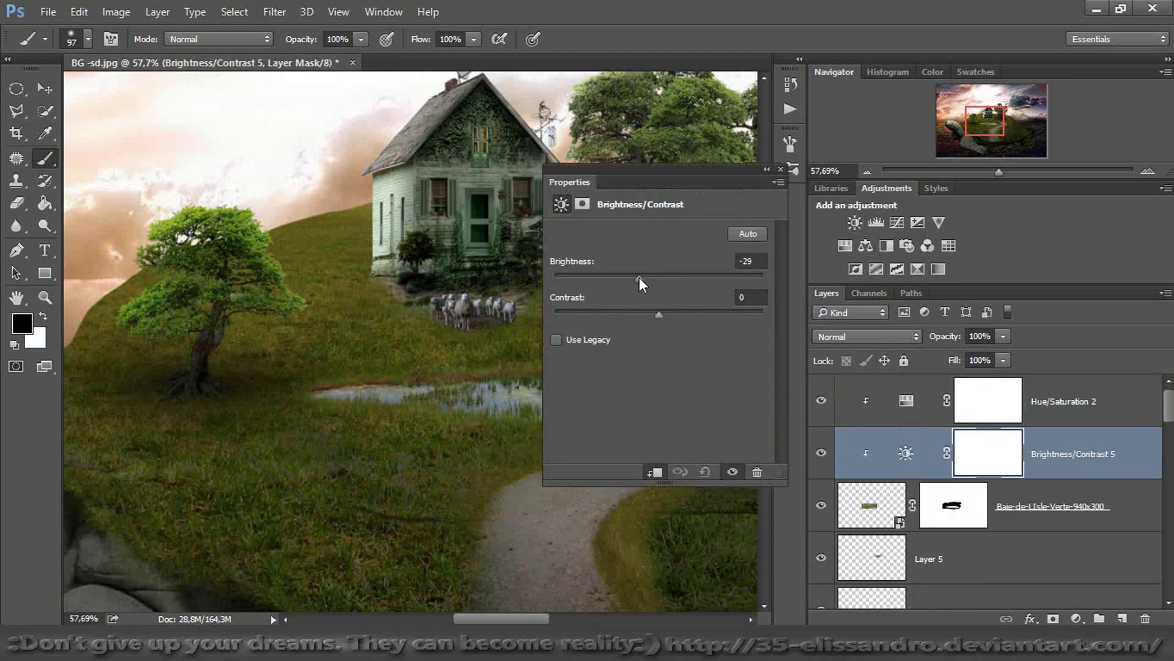
left_click(781, 170)
Place the Pallikaranai_Wetland image above Hue/Saturation 2, positioned over the lower part of the canvas
left_click_drag(1005, 168, 980, 175)
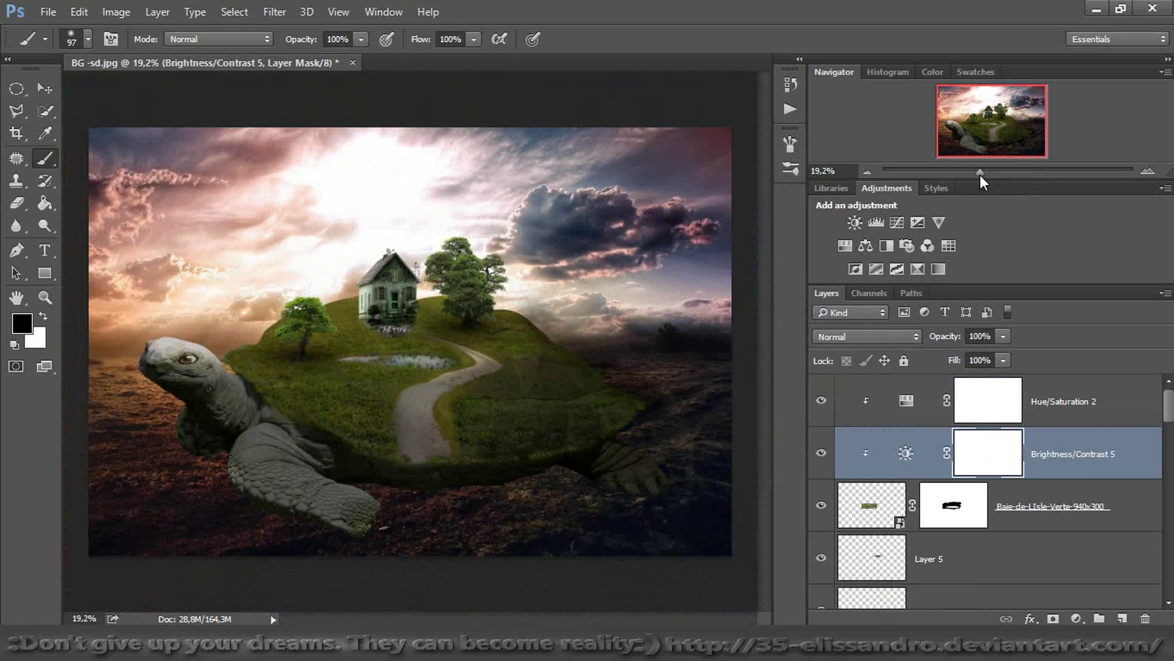
left_click(1070, 400)
left_click_drag(446, 567, 446, 568)
left_click_drag(427, 397, 431, 468)
left_click(607, 39)
key("b")
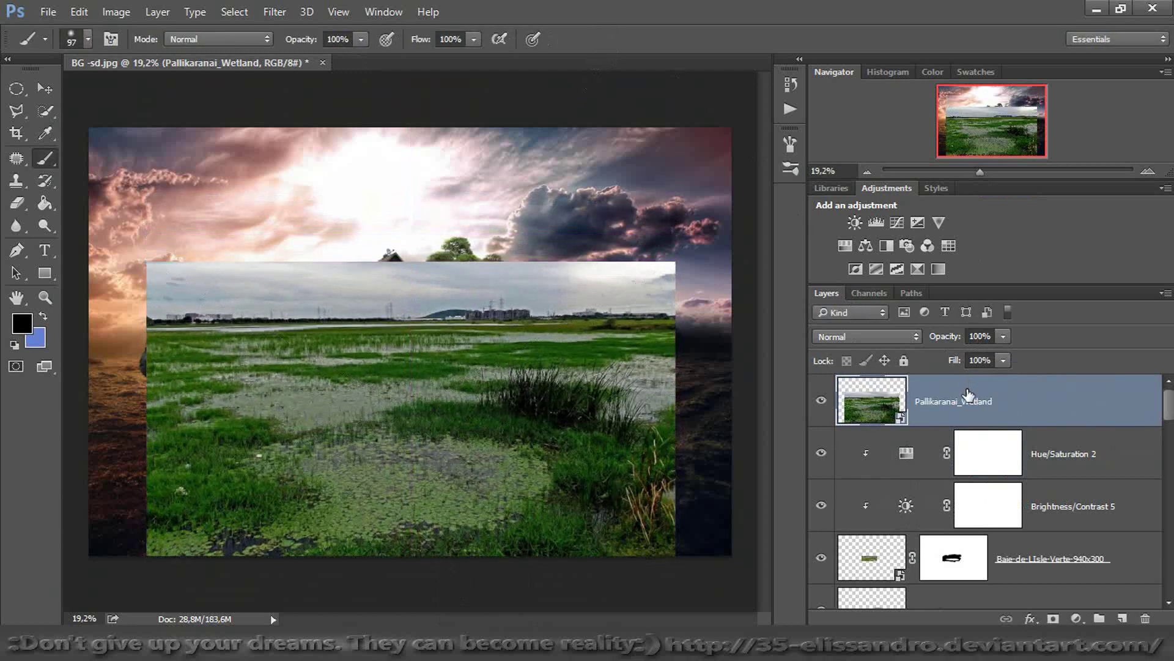
Move the Pallikaranai_Wetland layer down the stack to sit between the turtle layer and Layer 1
scroll(967, 394, "down", 5)
scroll(968, 428, "down", 3)
left_click_drag(927, 537, 921, 500)
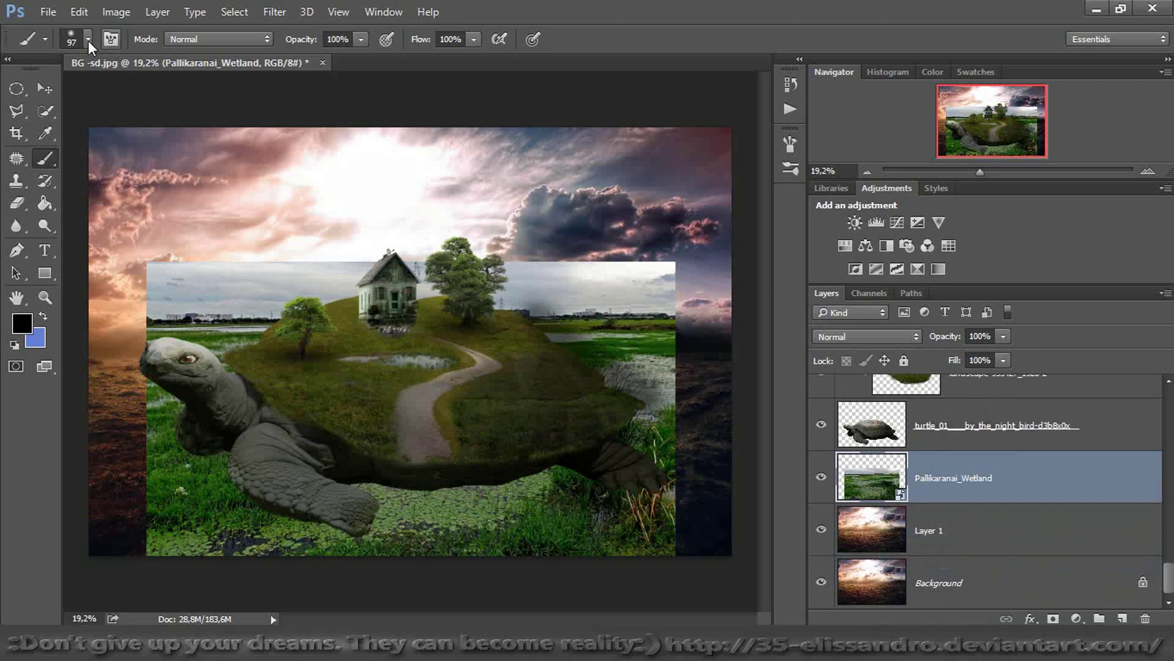
Resize the wetland image to about 58.81% width and 40.04% height and position it on the ground beneath the turtle
left_click(43, 90)
left_click_drag(274, 330, 287, 442)
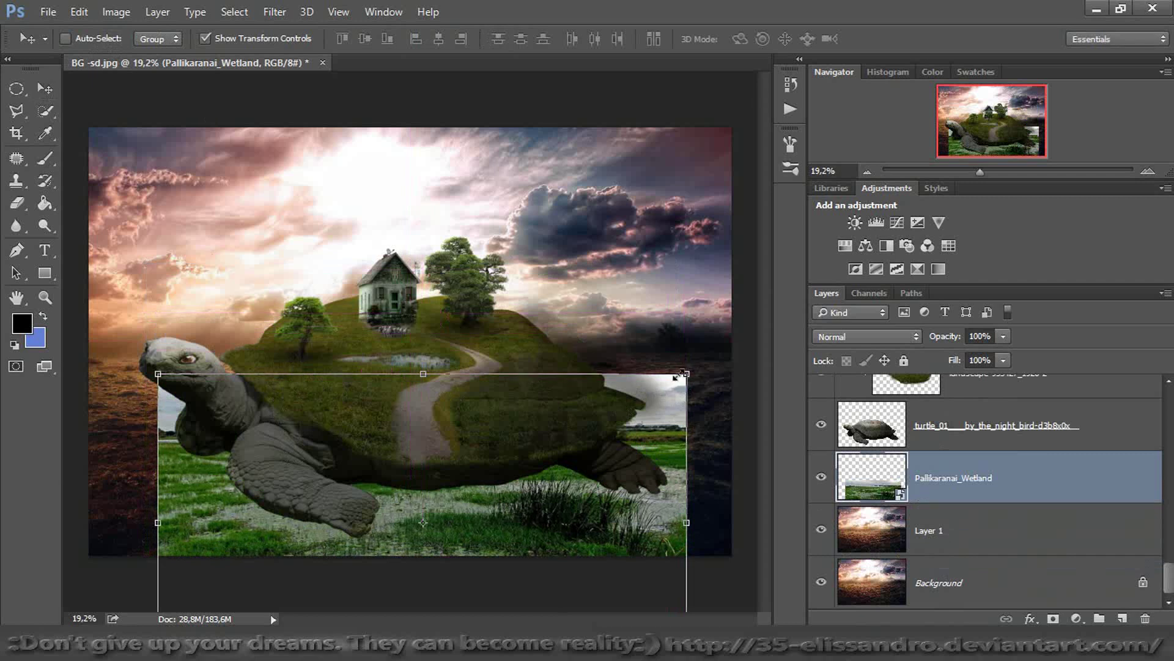
left_click_drag(685, 374, 469, 475)
left_click_drag(454, 526, 581, 443)
left_click(312, 38)
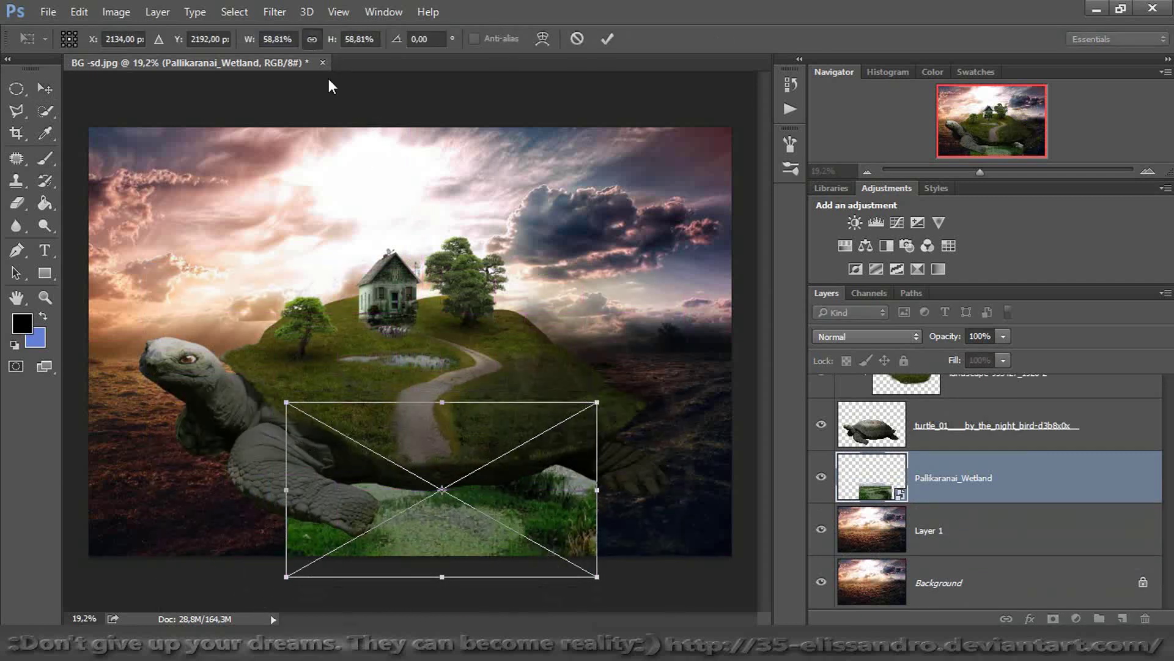
left_click_drag(442, 401, 442, 456)
left_click_drag(559, 487, 559, 475)
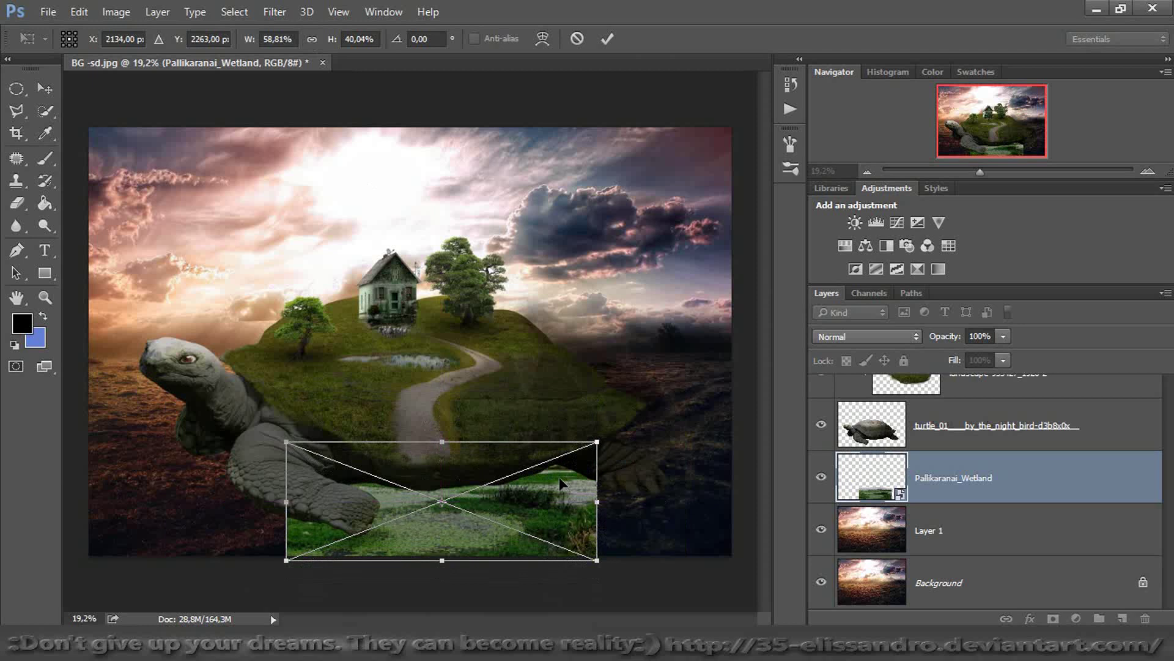
left_click(607, 38)
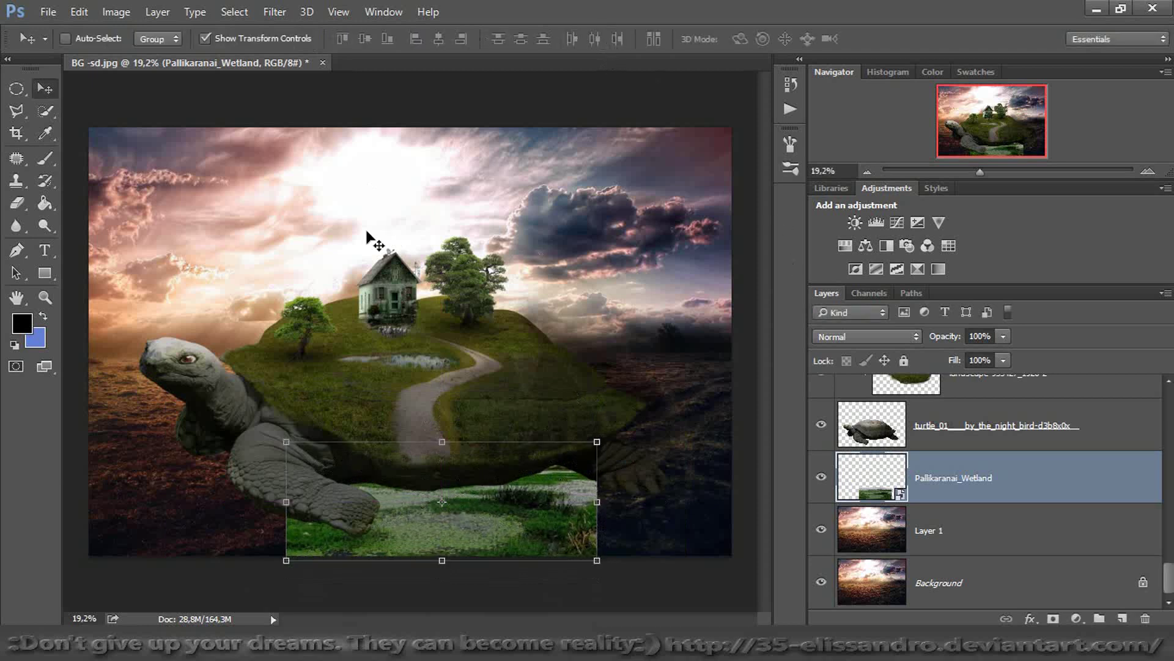
Add a layer mask to the wetland and paint its side and upper edges black with a 576 px soft brush to blend it into the ground
left_click(45, 161)
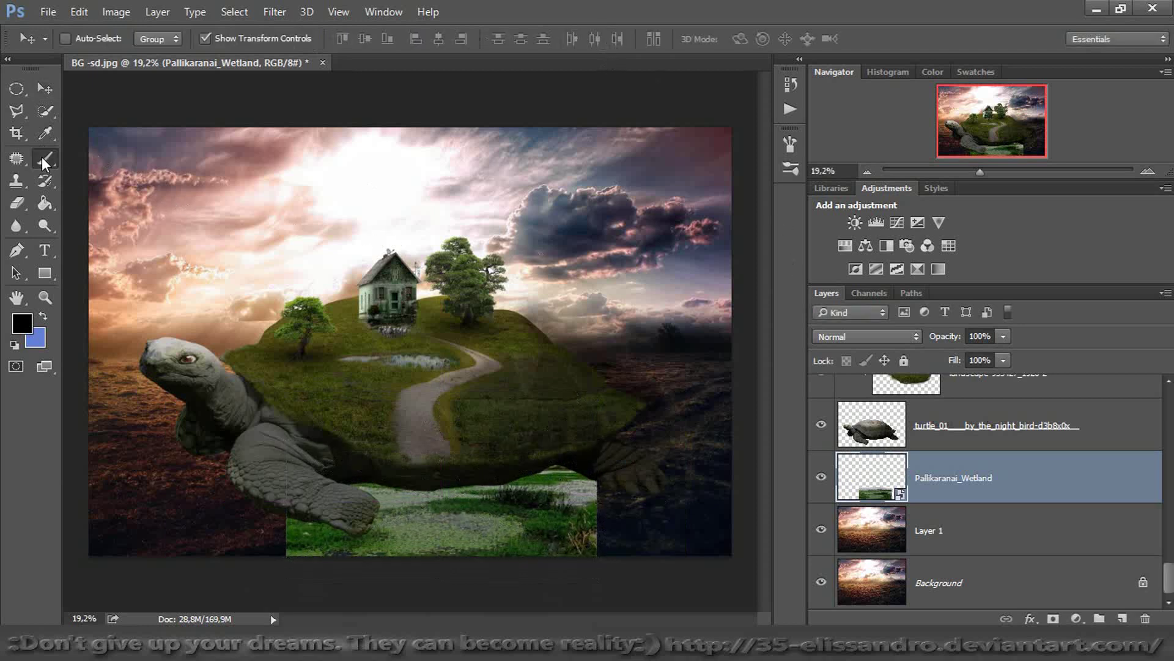
left_click(1053, 618)
left_click_drag(624, 542, 680, 542)
left_click_drag(636, 444, 623, 545)
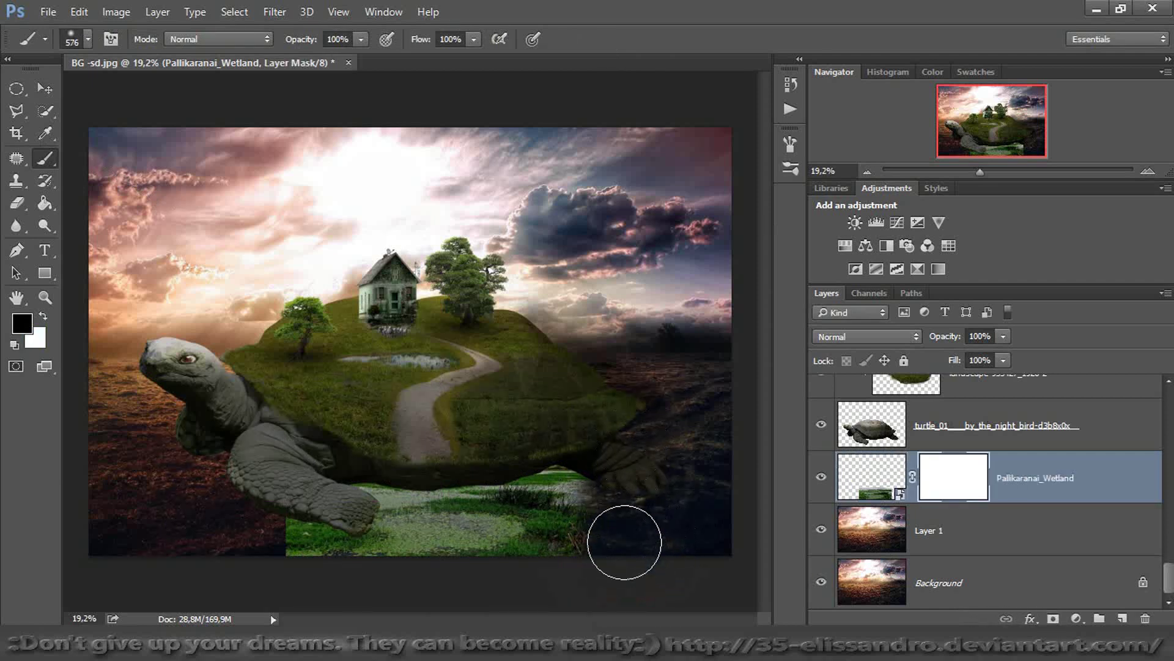
left_click_drag(270, 568, 309, 525)
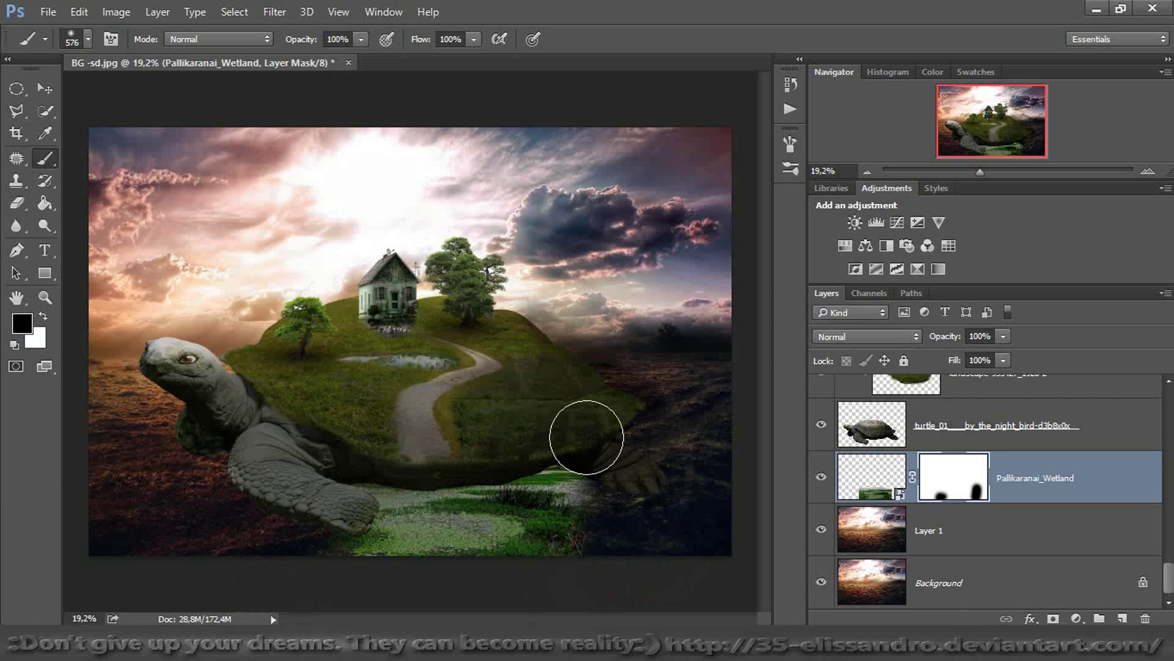
mouse_move(590, 433)
left_mouse_down()
mouse_move(608, 441)
mouse_move(539, 399)
left_mouse_up()
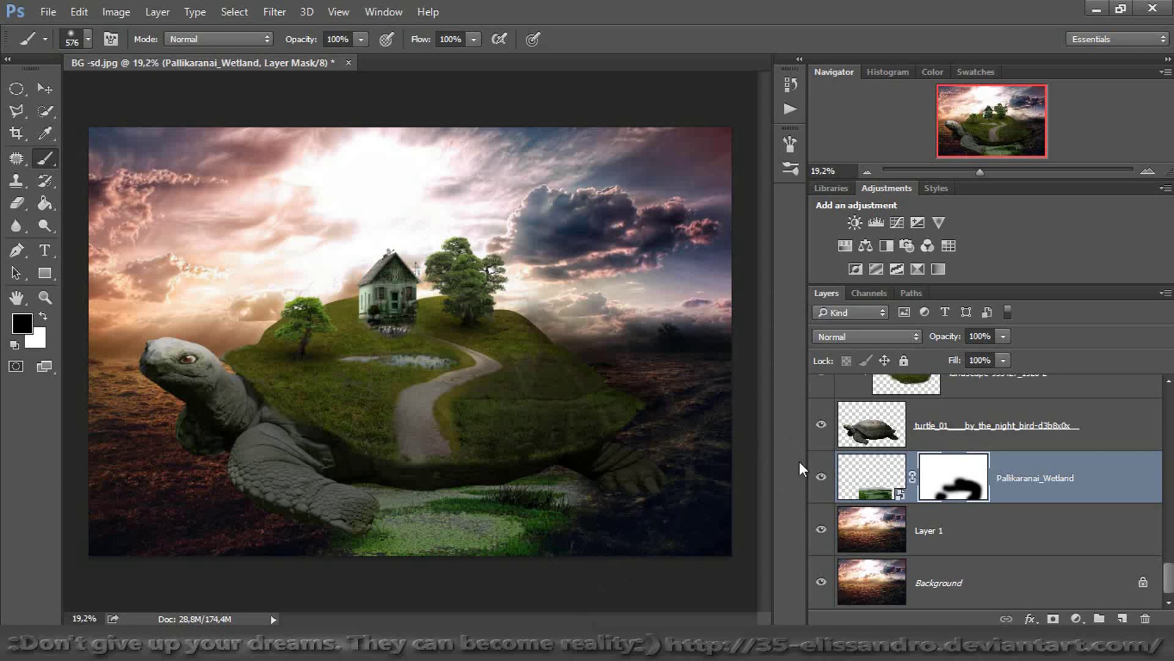
Add a Hue/Saturation adjustment clipped to the wetland layer and set its saturation to about -41
left_click(870, 465)
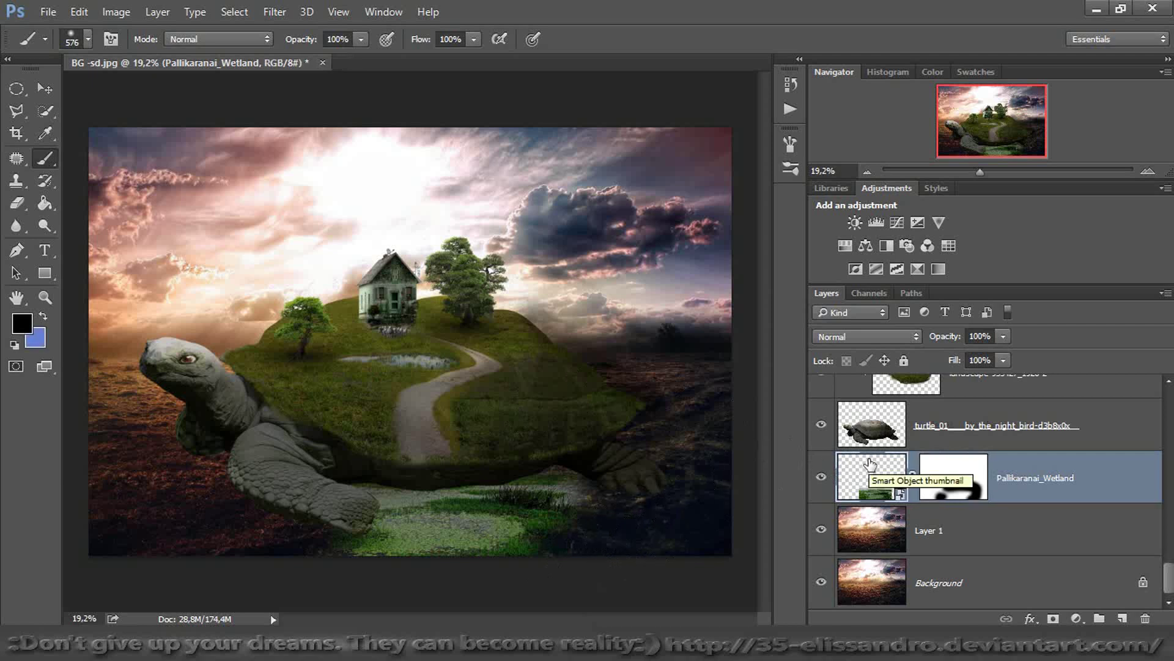
left_click(849, 245)
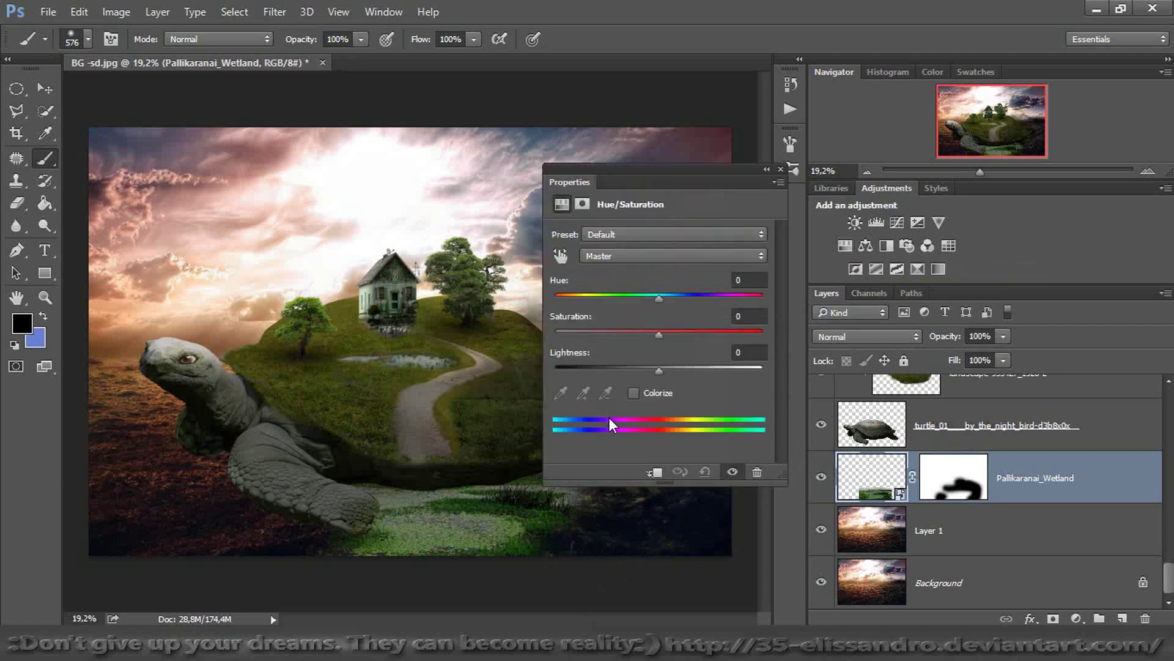
left_click(656, 472)
left_click_drag(626, 333, 609, 336)
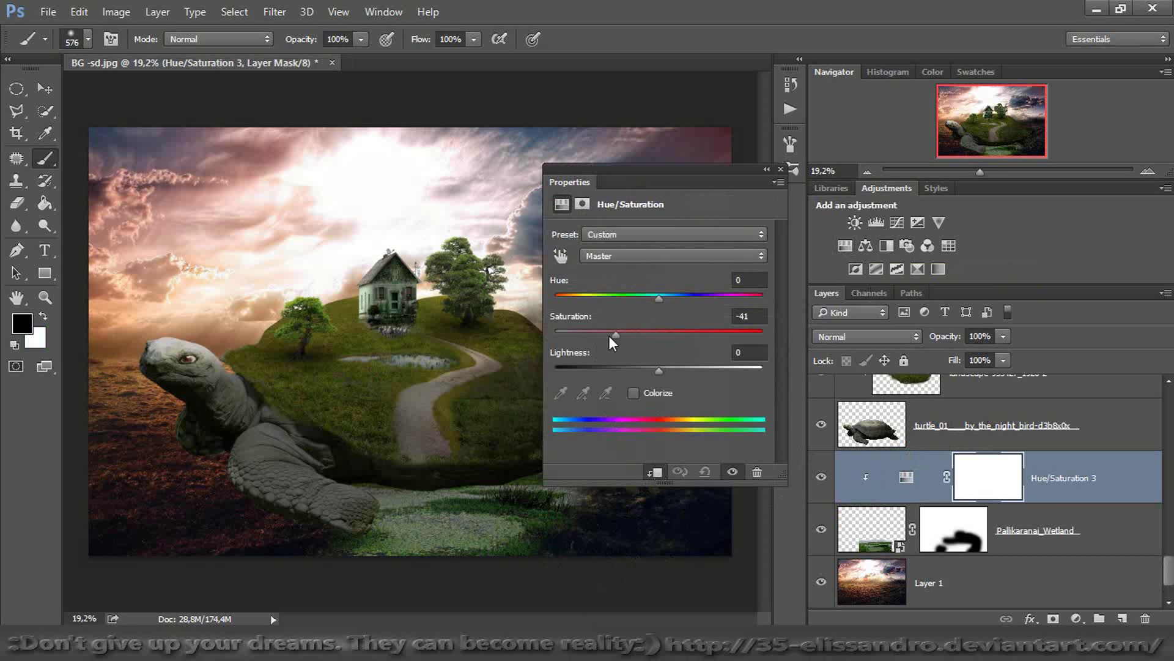
Add a layer beneath the turtle layer, paint black ground shadows under its feet and shell with a 264 px soft brush, and set its fill to 90%
left_click(780, 169)
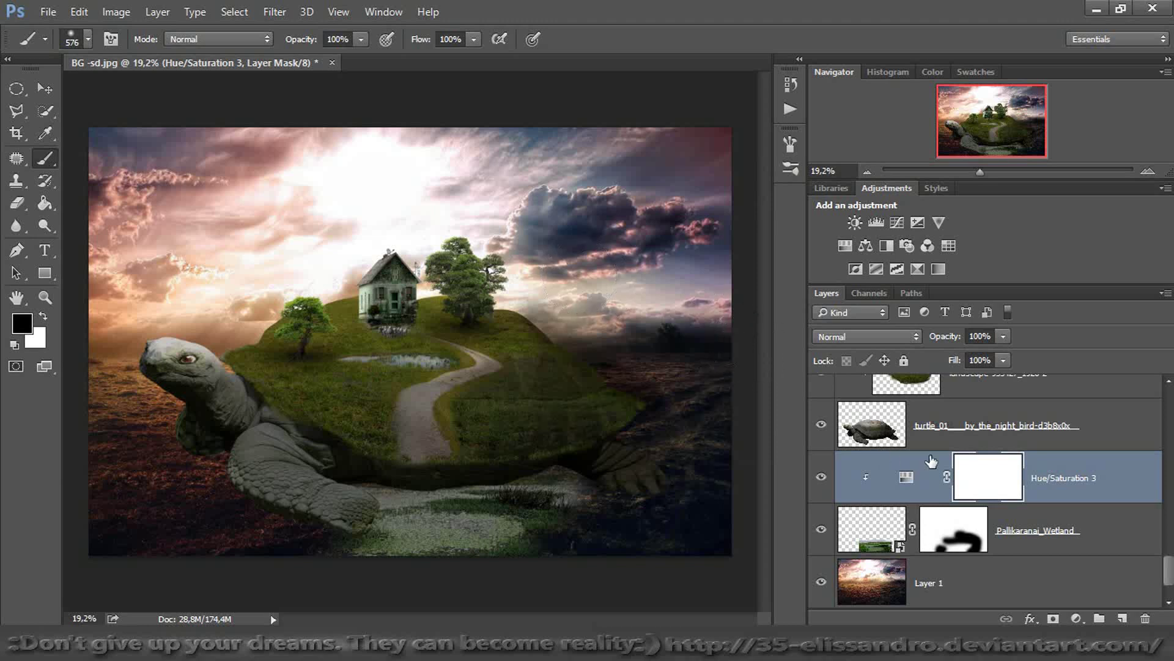
left_click(1123, 619)
left_click_drag(287, 476, 269, 472)
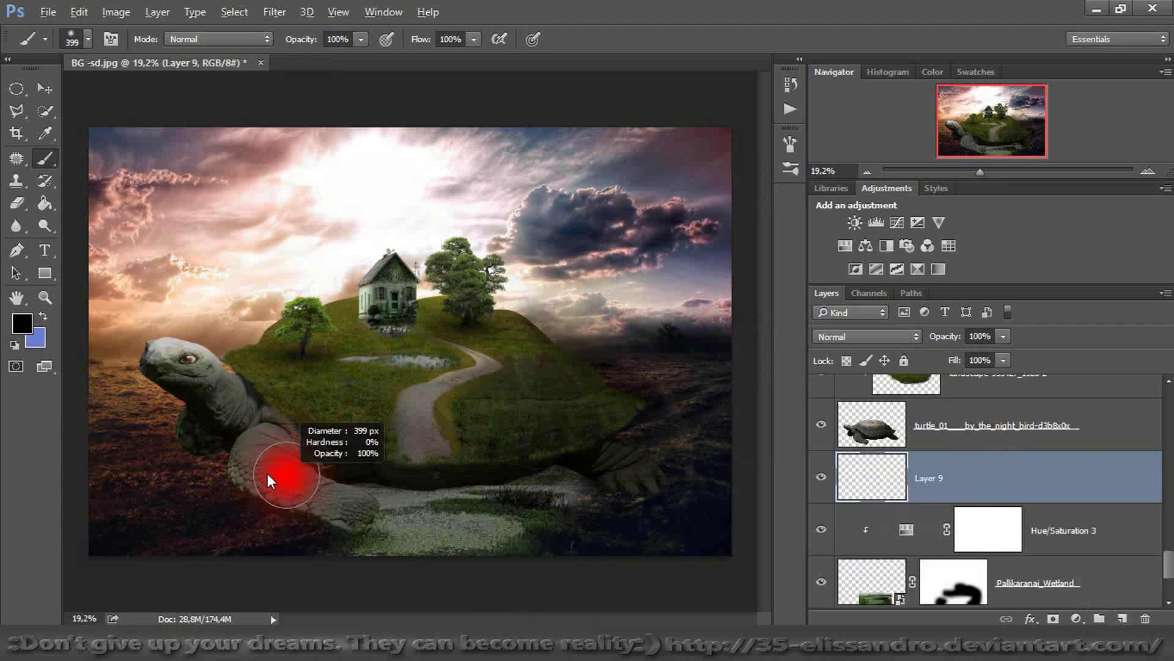
mouse_move(194, 451)
left_mouse_down()
mouse_move(222, 441)
mouse_move(231, 466)
mouse_move(267, 495)
mouse_move(343, 534)
left_mouse_up()
mouse_move(344, 475)
left_mouse_down()
mouse_move(474, 487)
mouse_move(569, 462)
mouse_move(657, 487)
left_mouse_up()
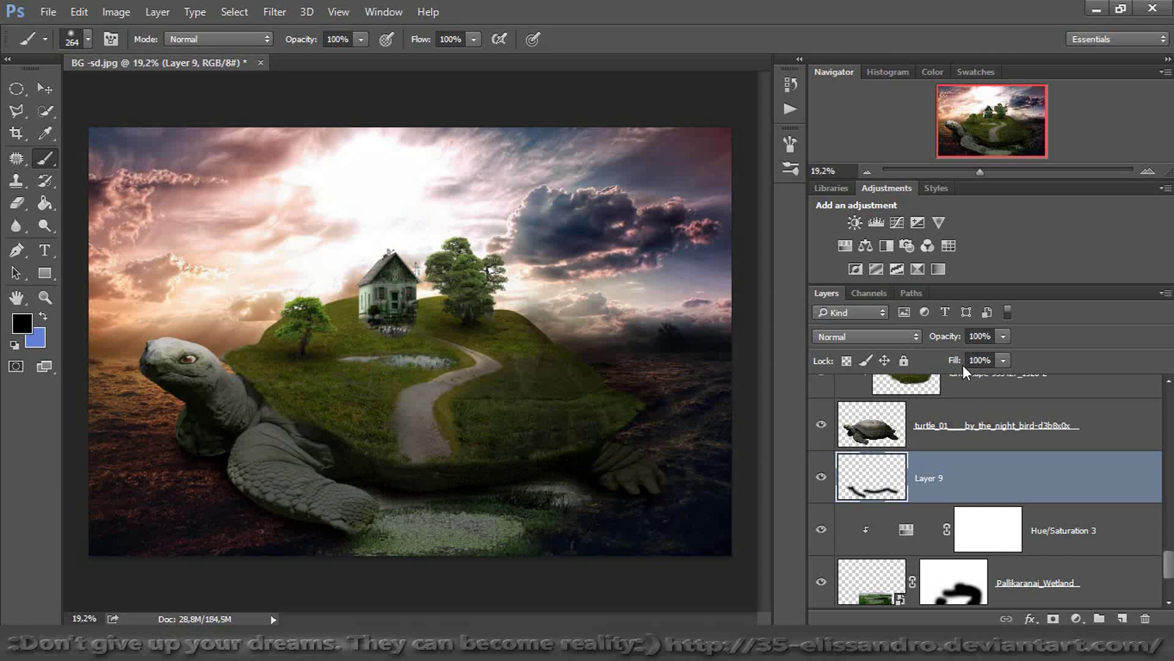
left_click_drag(959, 365, 953, 361)
Add a layer clipped to the turtle, paint black along the lower edges of its legs, and set the layer to 75% fill and 88% opacity
left_click(916, 433)
left_click(1124, 619)
key("ctrl+alt+g")
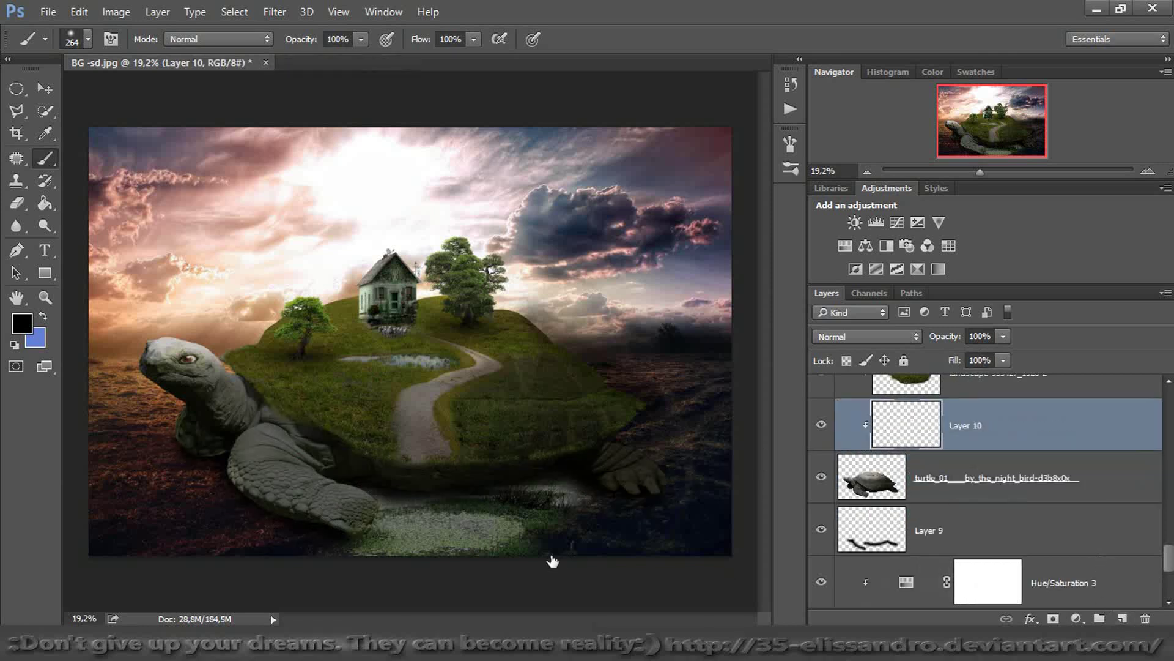
mouse_move(378, 521)
left_mouse_down()
mouse_move(336, 532)
mouse_move(278, 511)
mouse_move(215, 451)
mouse_move(182, 439)
left_mouse_up()
mouse_move(363, 484)
left_mouse_down()
mouse_move(340, 480)
mouse_move(431, 496)
mouse_move(484, 489)
left_mouse_up()
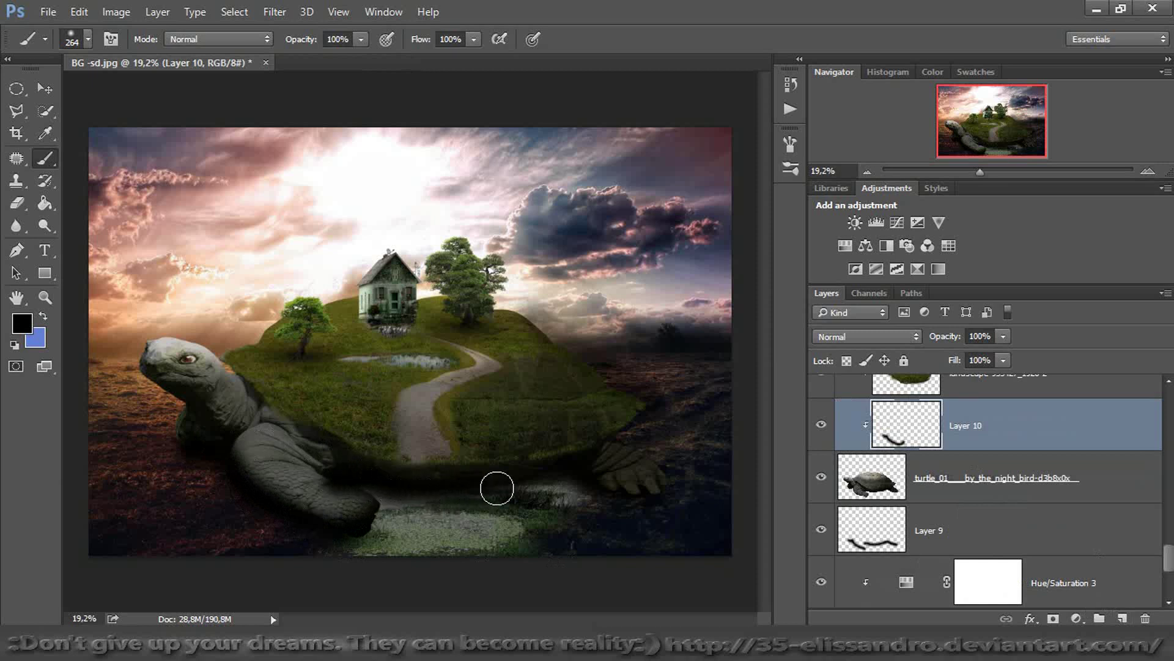
left_click_drag(661, 493, 646, 437)
left_click_drag(958, 362, 938, 364)
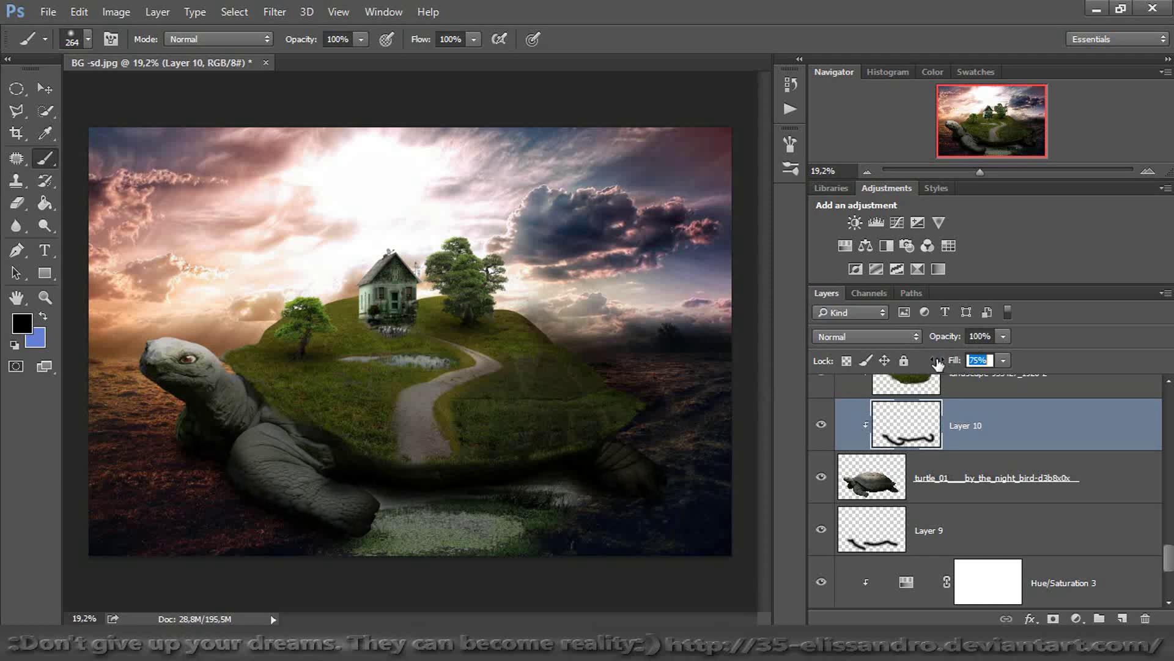
left_click(822, 425)
left_click(822, 425)
left_click_drag(941, 341, 933, 341)
Paint black shading over the turtle's front leg, rear foot and neck on the clipped layer, and lower its opacity to slightly below 58%
mouse_move(255, 451)
left_mouse_down()
mouse_move(345, 528)
mouse_move(246, 465)
mouse_move(274, 468)
mouse_move(264, 434)
mouse_move(326, 490)
mouse_move(318, 462)
mouse_move(383, 526)
mouse_move(373, 527)
mouse_move(515, 503)
mouse_move(603, 471)
mouse_move(689, 494)
left_mouse_up()
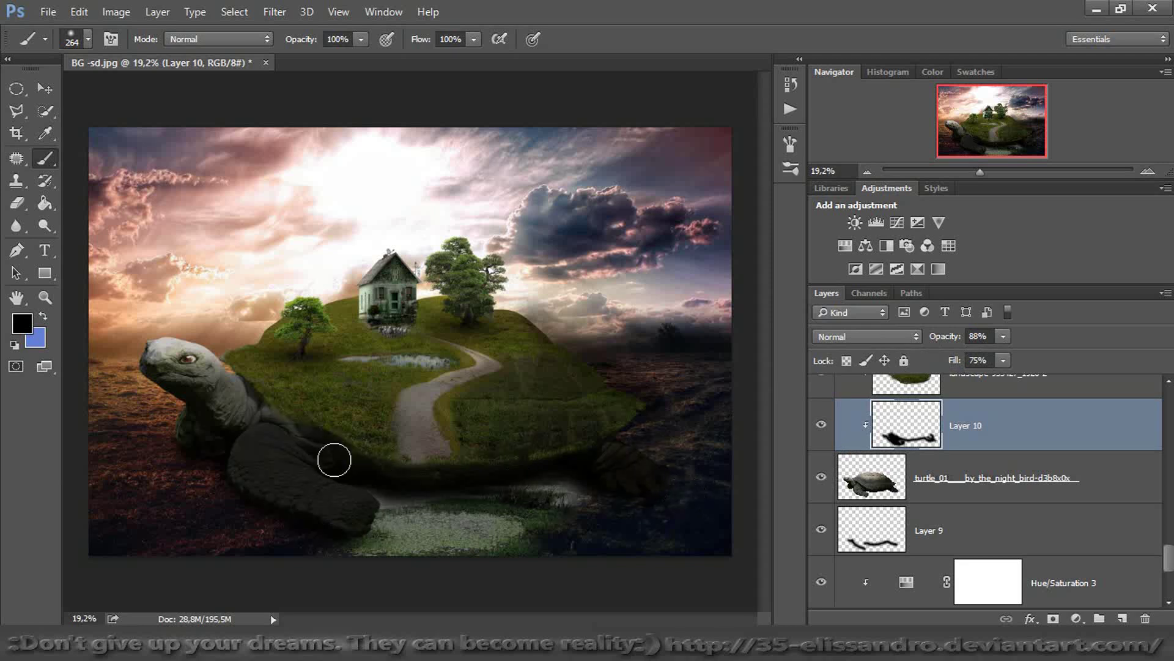
mouse_move(226, 419)
left_mouse_down()
mouse_move(308, 445)
mouse_move(225, 388)
mouse_move(160, 374)
mouse_move(151, 357)
mouse_move(200, 376)
left_mouse_up()
key("ctrl+z")
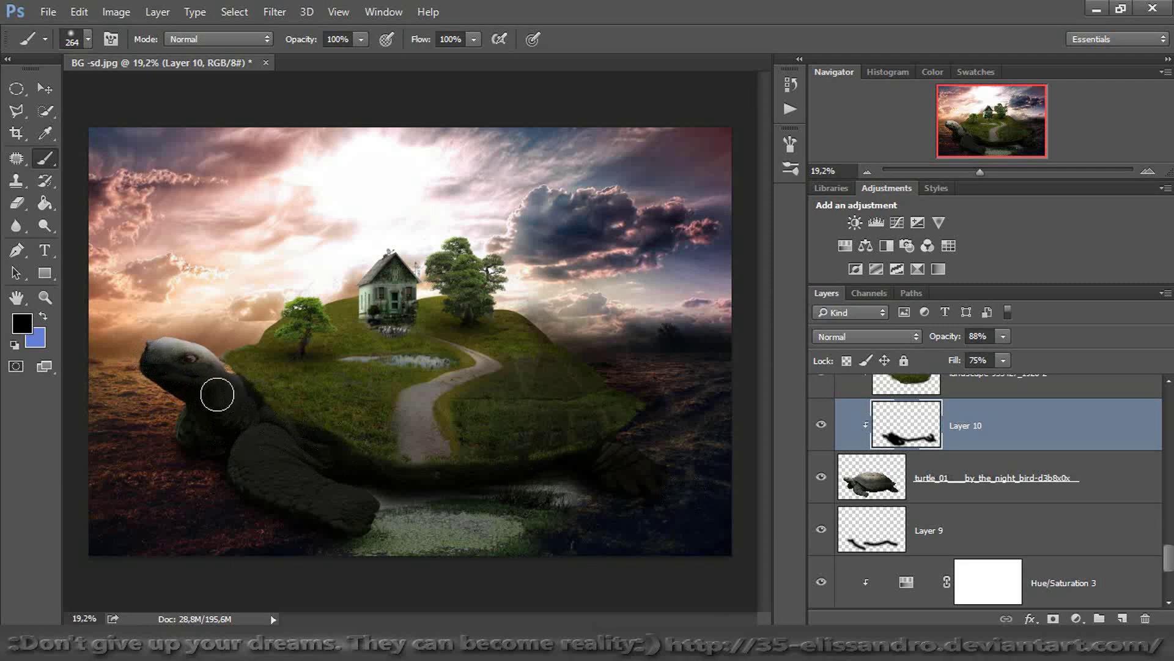
left_click_drag(950, 340, 924, 346)
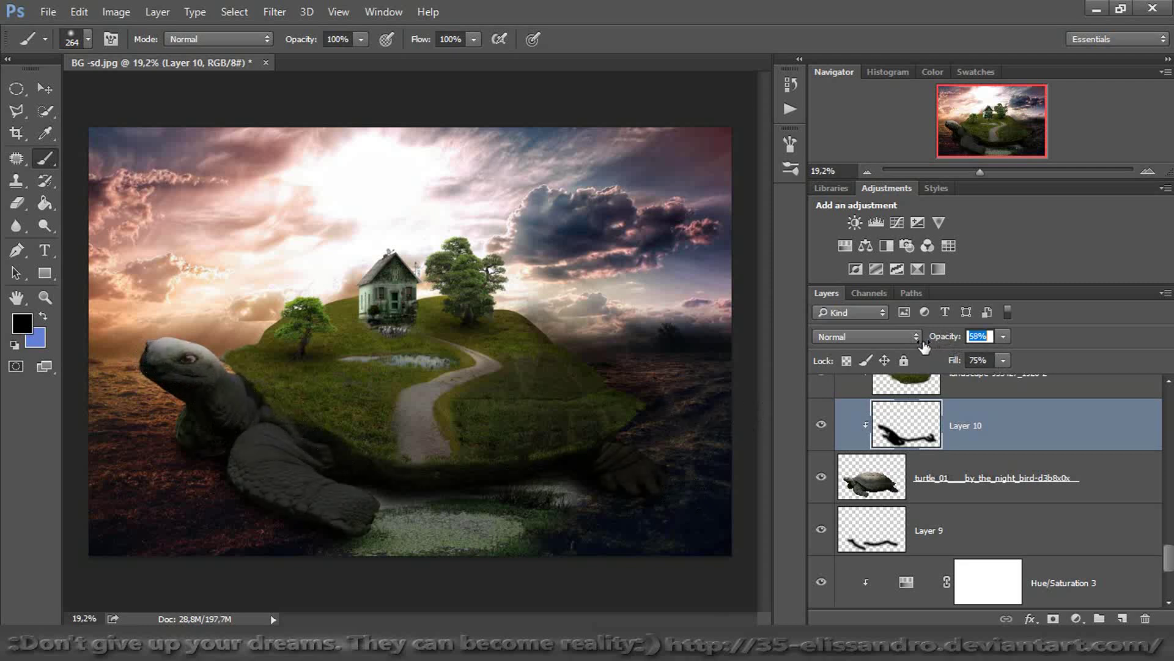
left_click(822, 425)
left_click(822, 425)
left_click_drag(945, 343, 937, 343)
Add a clipped layer directly above the turtle, darken the rear foot's lower edge with a 116 px soft black brush, and set fill to 69%
left_click(863, 493)
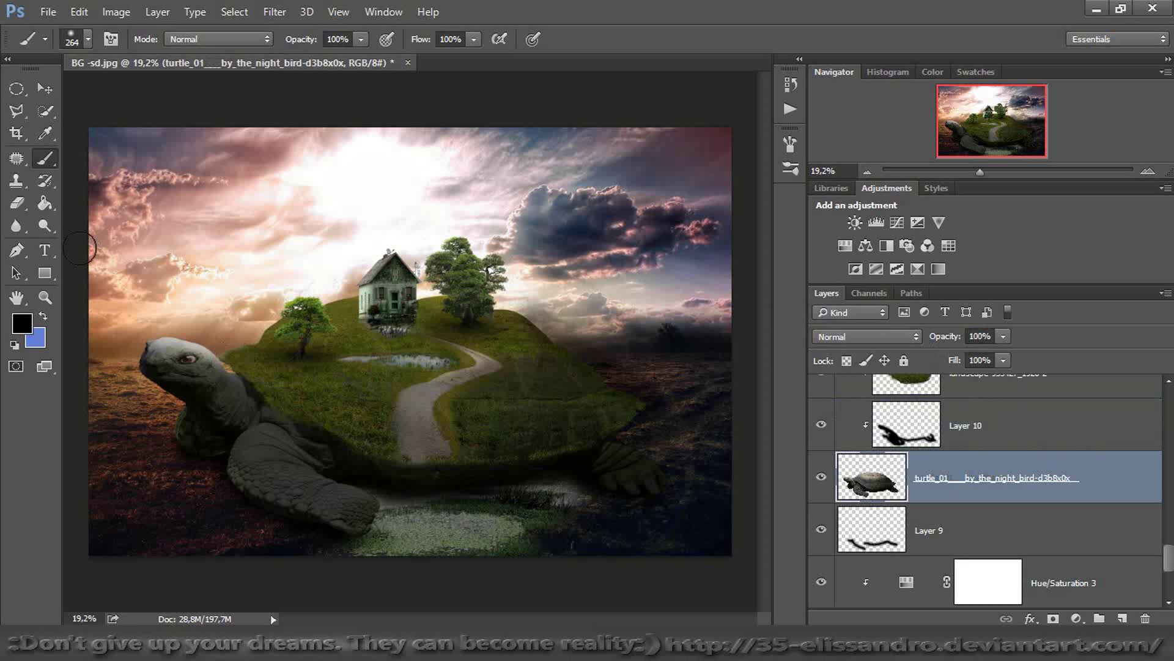
left_click(16, 227)
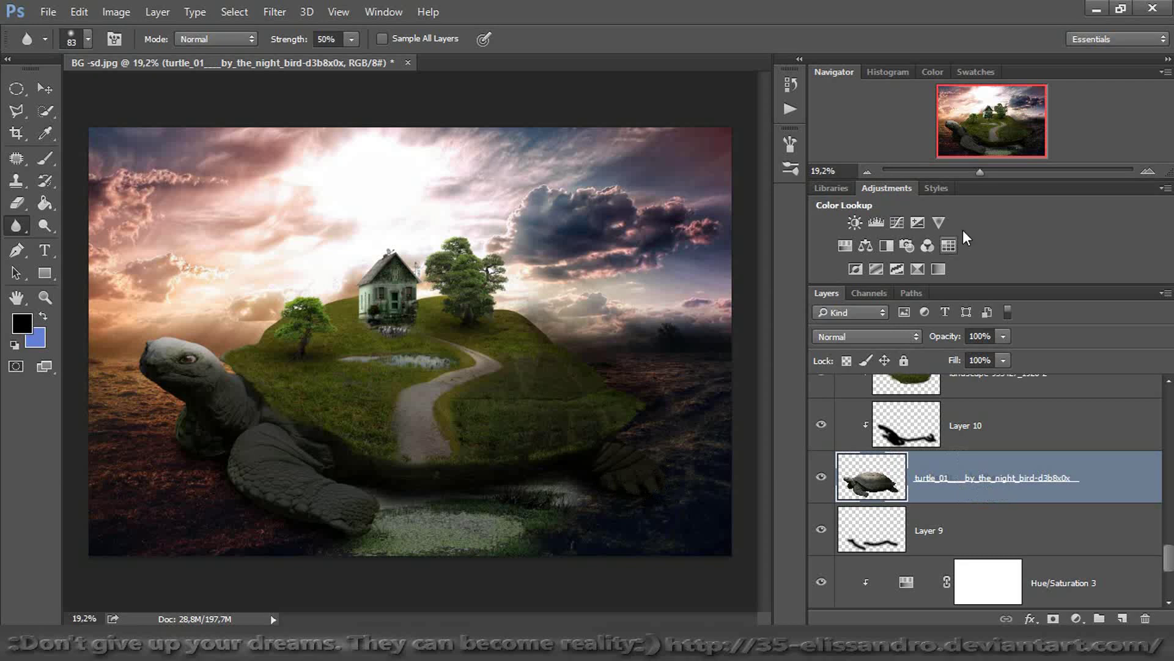
left_click_drag(978, 171, 1001, 171)
left_click_drag(997, 130, 1032, 147)
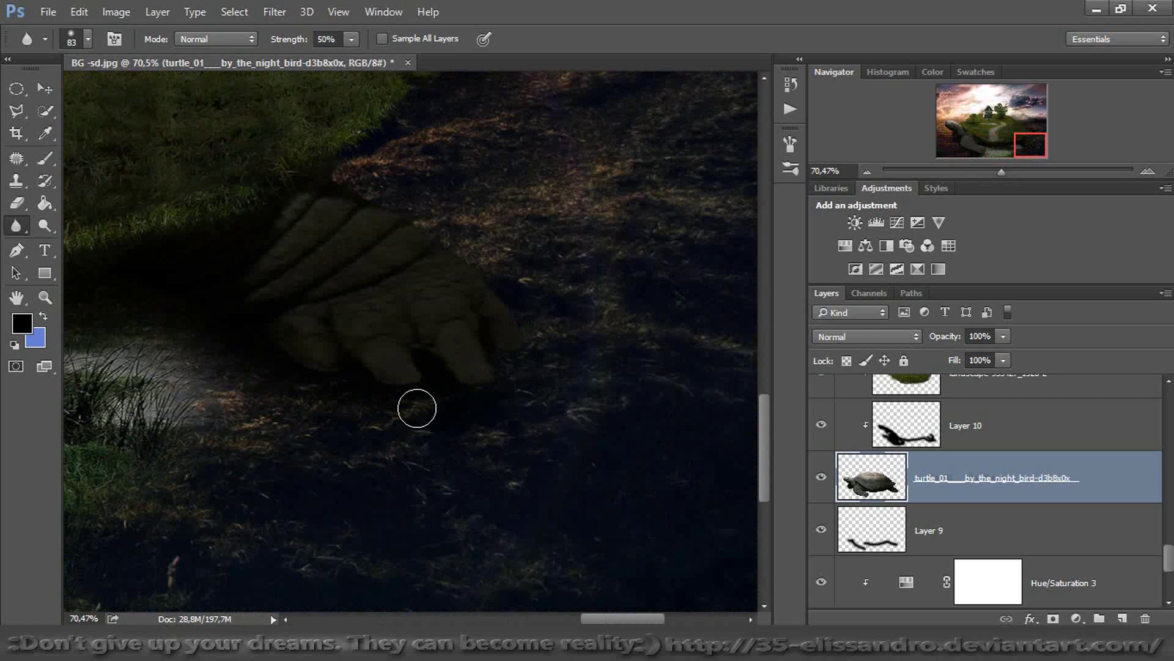
left_click(1122, 618)
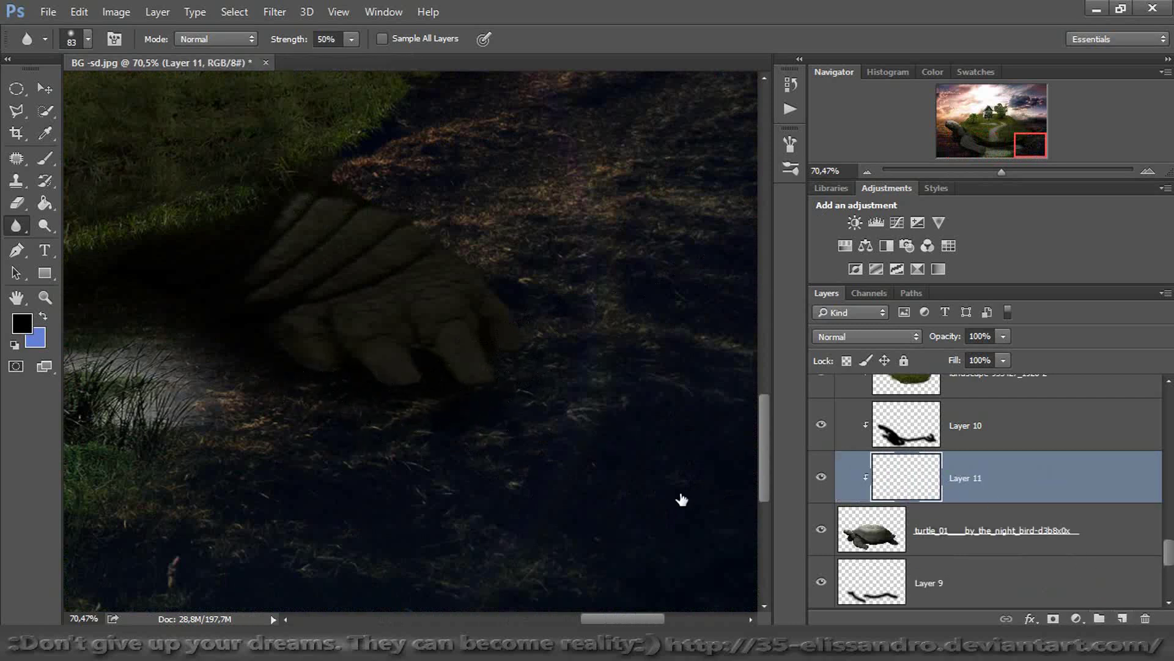
left_click(49, 158)
mouse_move(312, 386)
left_mouse_down()
mouse_move(222, 391)
mouse_move(255, 398)
mouse_move(246, 372)
mouse_move(375, 393)
mouse_move(498, 380)
mouse_move(524, 337)
left_mouse_up()
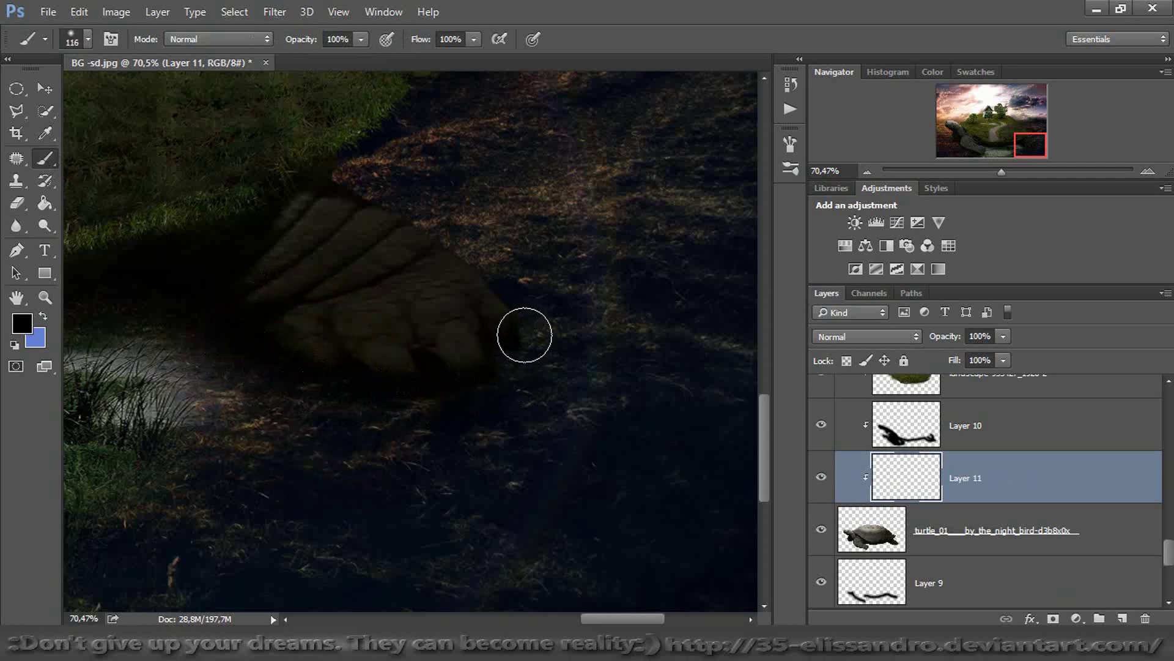
left_click_drag(955, 361, 928, 362)
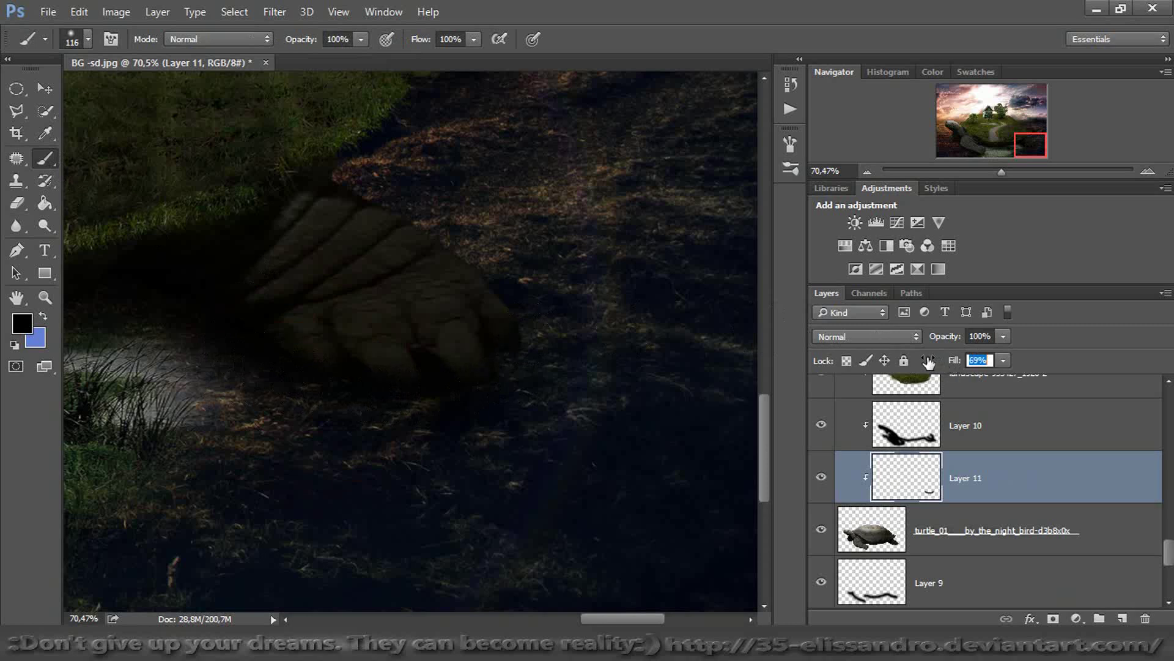
Darken the lower edges of both front legs with the black brush on Layer 11 and set the layer's opacity to 84%
left_click_drag(1028, 140, 945, 153)
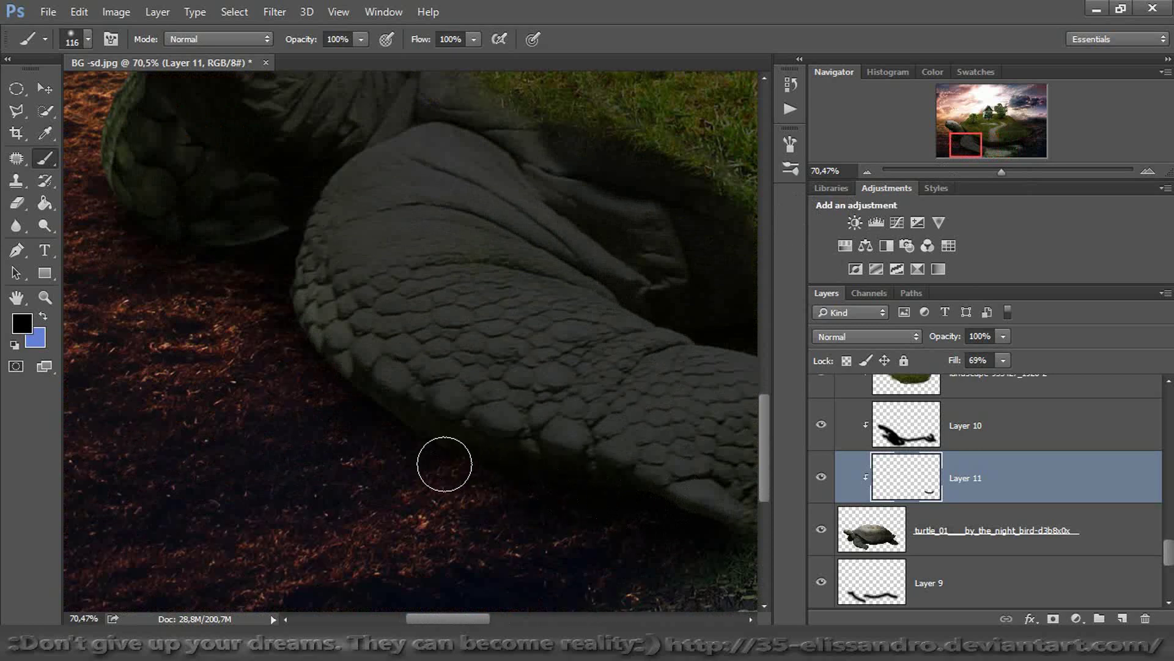
left_click_drag(402, 445, 281, 322)
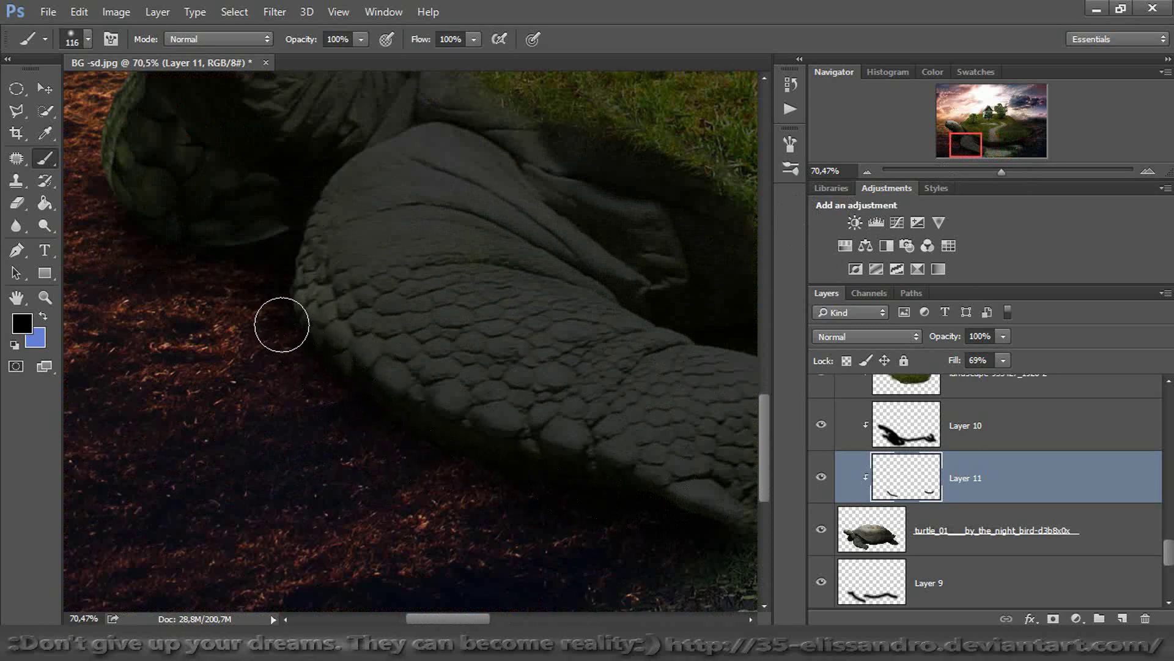
mouse_move(254, 251)
left_mouse_down()
mouse_move(295, 229)
mouse_move(255, 250)
mouse_move(163, 241)
left_mouse_up()
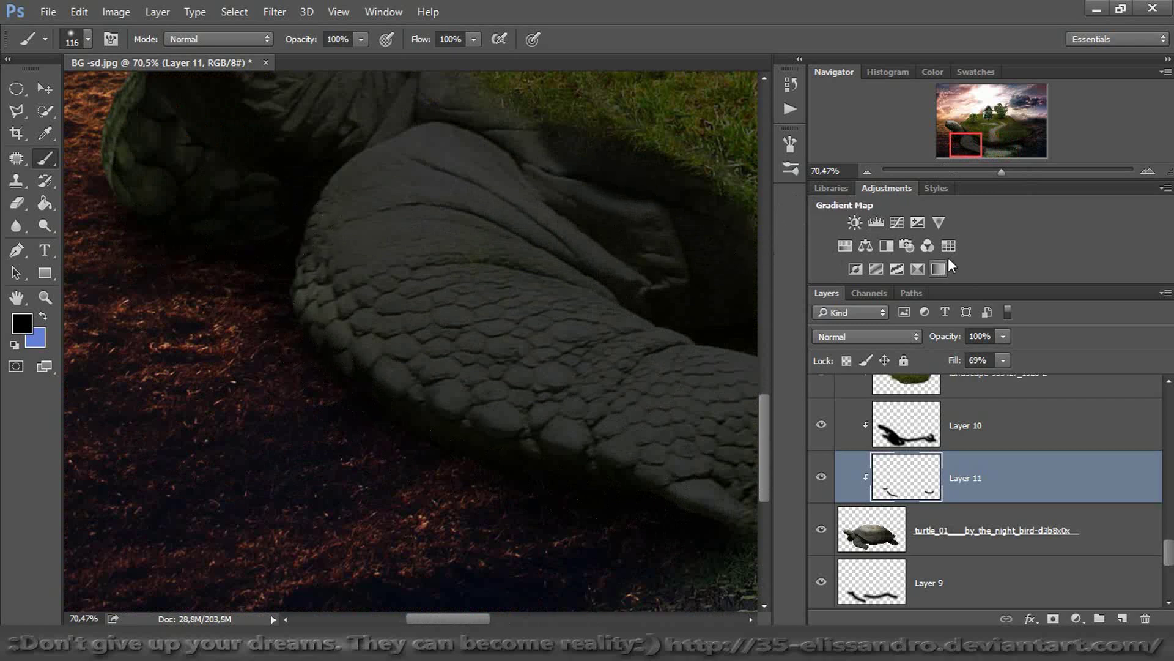
left_click_drag(948, 339, 934, 341)
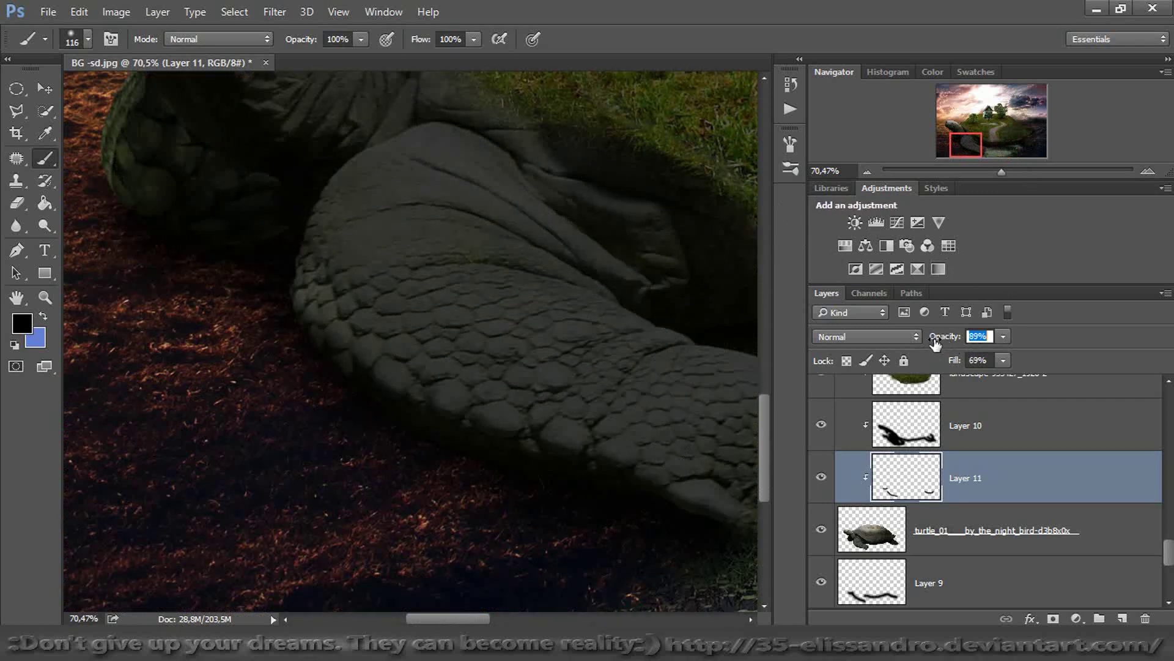
key("Return")
left_click(822, 477)
left_click(821, 477)
Add another clipped layer directly above the turtle, paint black along the rear foot's toes, and set the layer's fill to 37%
left_click_drag(972, 134, 1040, 145)
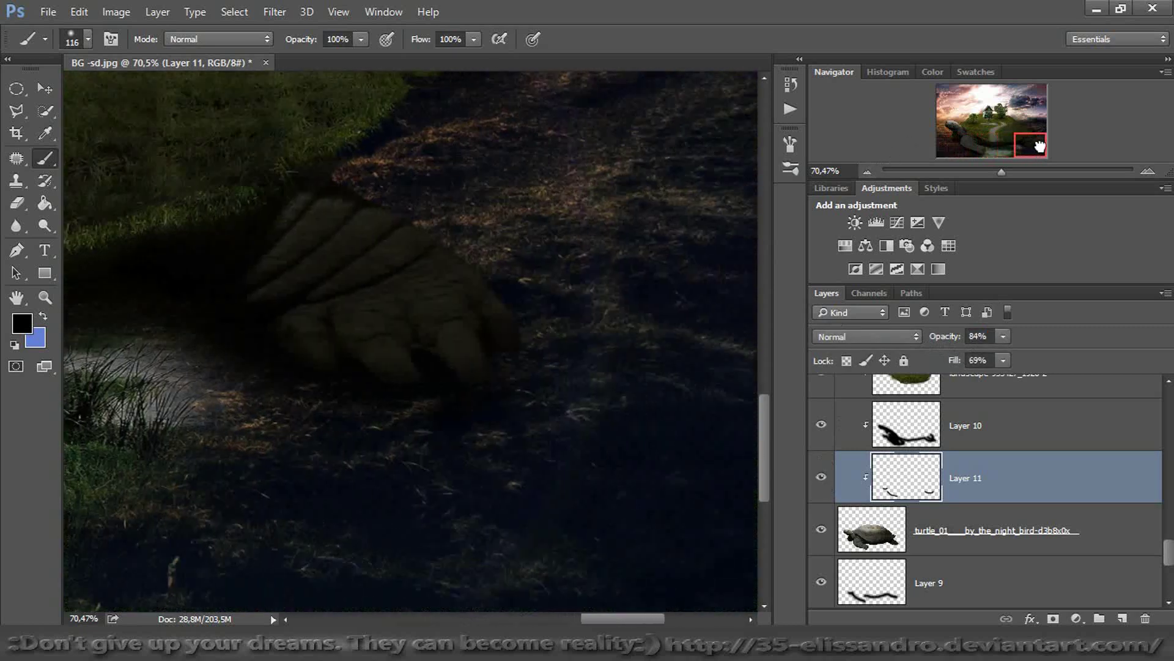
key("alt+bracketleft")
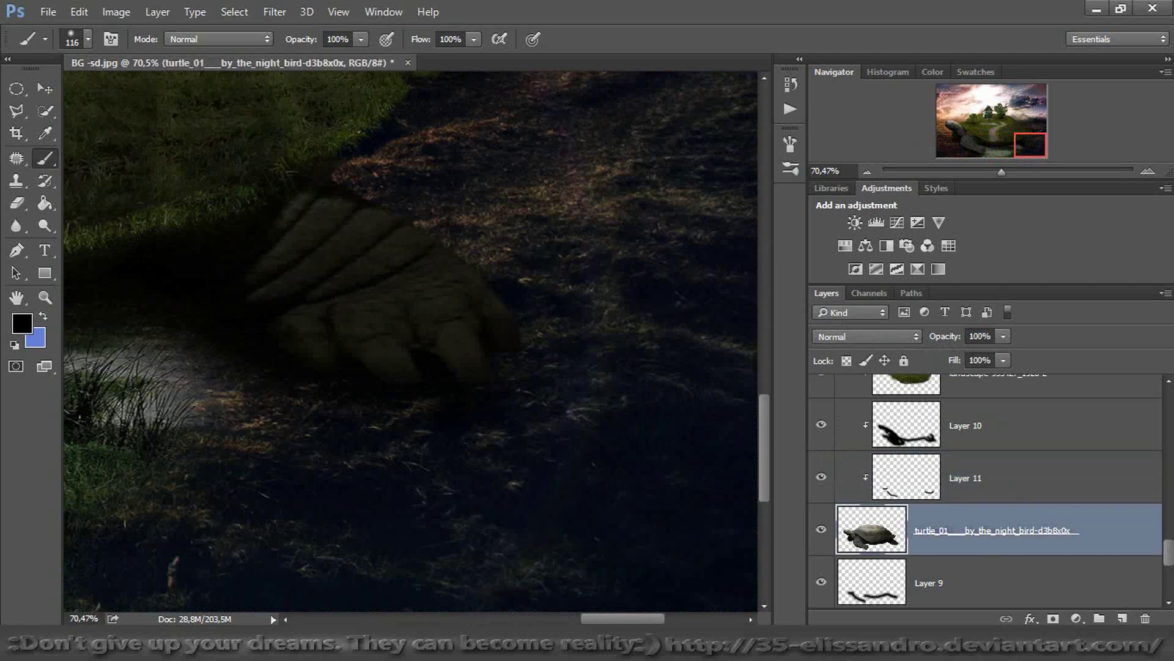
left_click(1123, 618)
mouse_move(411, 379)
left_mouse_down()
mouse_move(330, 388)
mouse_move(246, 333)
left_mouse_up()
left_click_drag(953, 362, 899, 362)
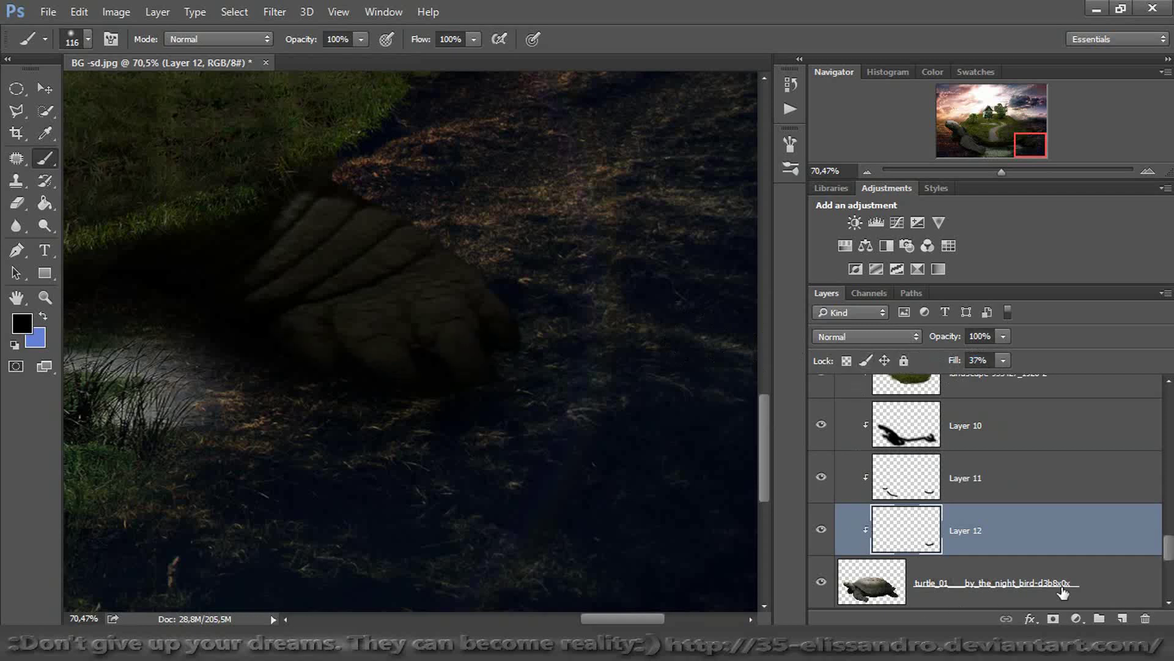
Extend the ground shadow around the rear foot on Layer 9 with a 54 px brush, and set the layer to 68% fill and 87% opacity
scroll(1051, 544, "down", 3)
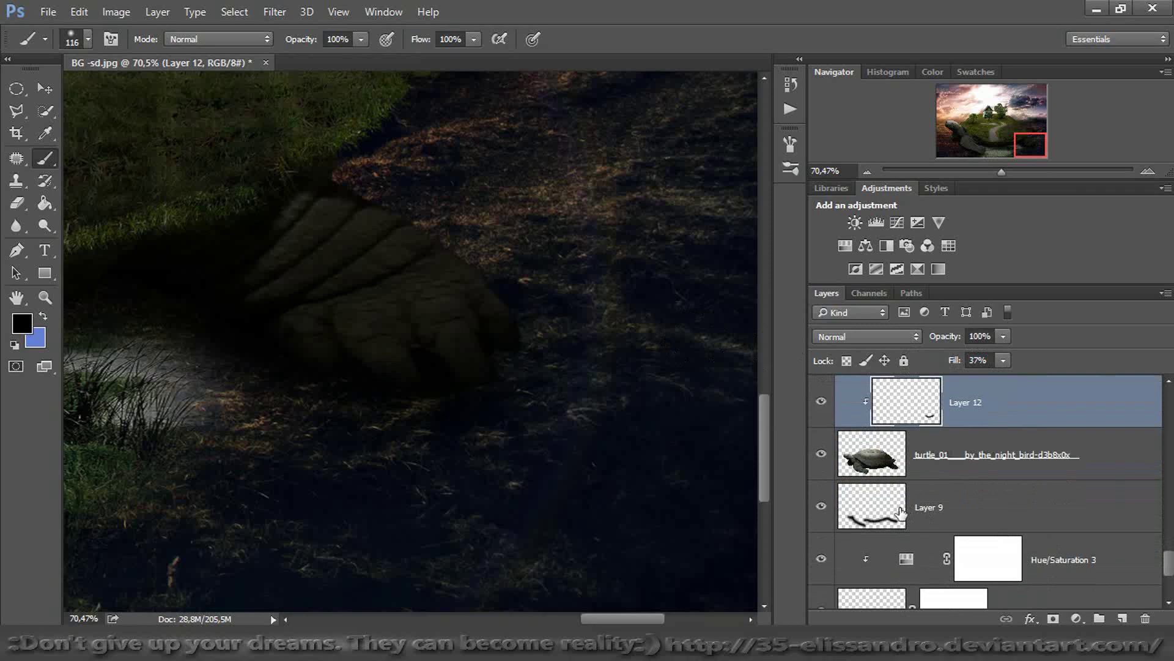
left_click(900, 513)
mouse_move(497, 337)
left_mouse_down()
mouse_move(525, 368)
mouse_move(488, 354)
mouse_move(595, 359)
mouse_move(544, 346)
mouse_move(511, 353)
mouse_move(528, 368)
mouse_move(471, 371)
left_mouse_up()
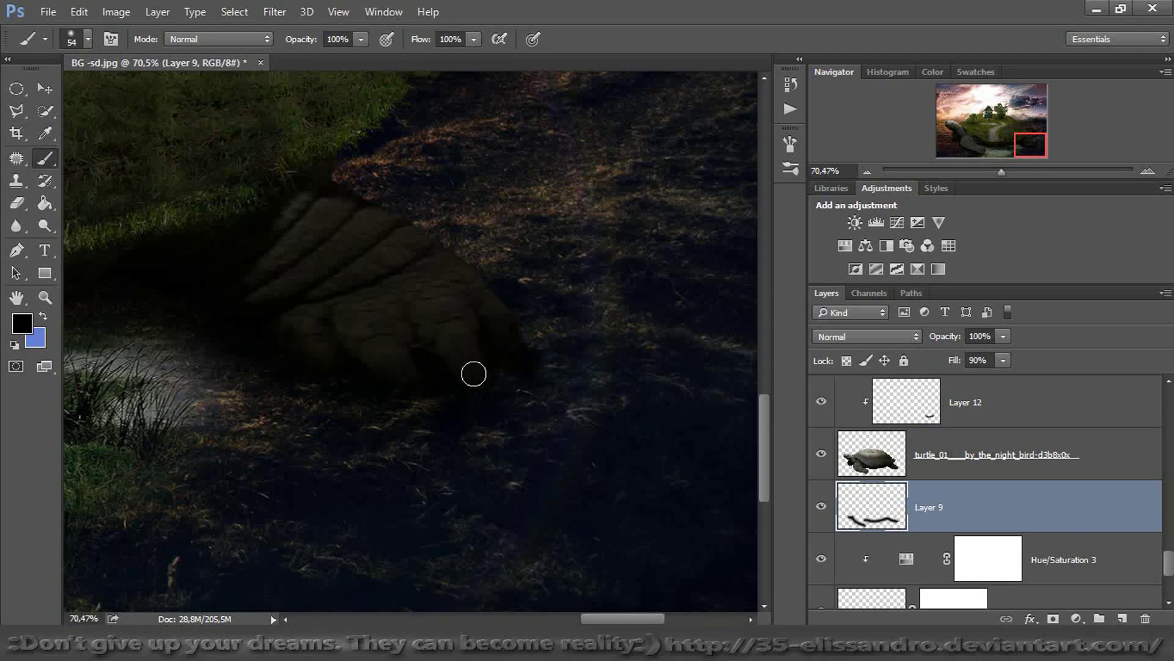
left_click_drag(956, 364, 932, 363)
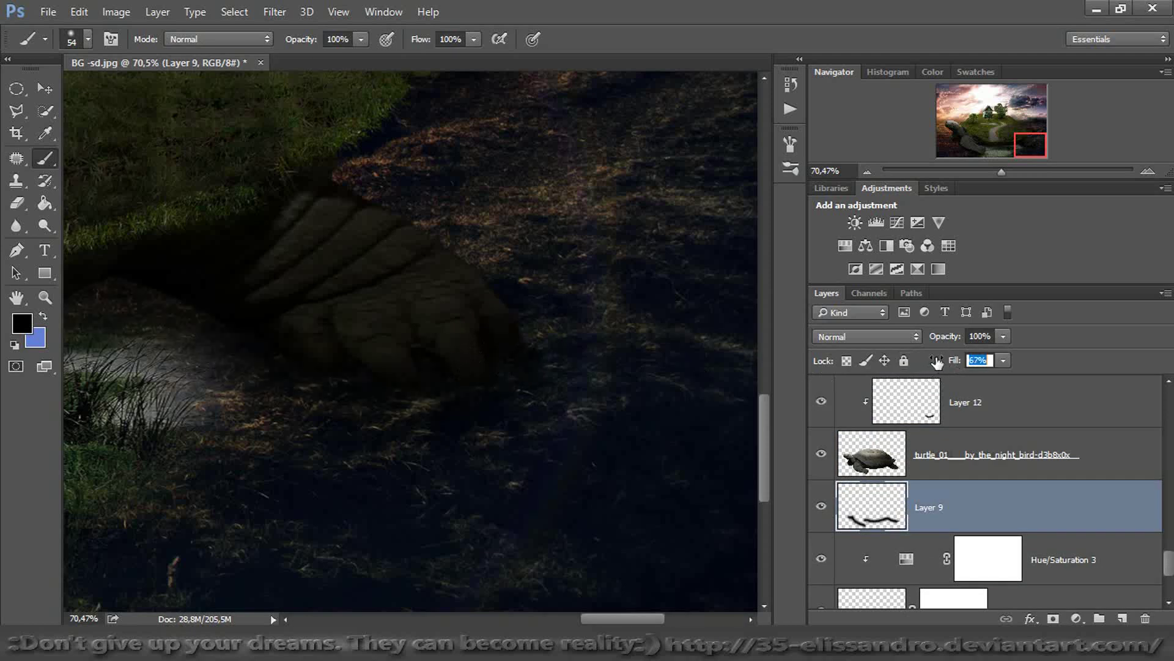
key("Return")
left_click_drag(945, 340, 932, 342)
key("Return")
left_click(820, 505)
left_click(821, 505)
Try to move the landscape-955427_1920-2 copy layer to the top of the layer stack
left_click_drag(1000, 172, 979, 171)
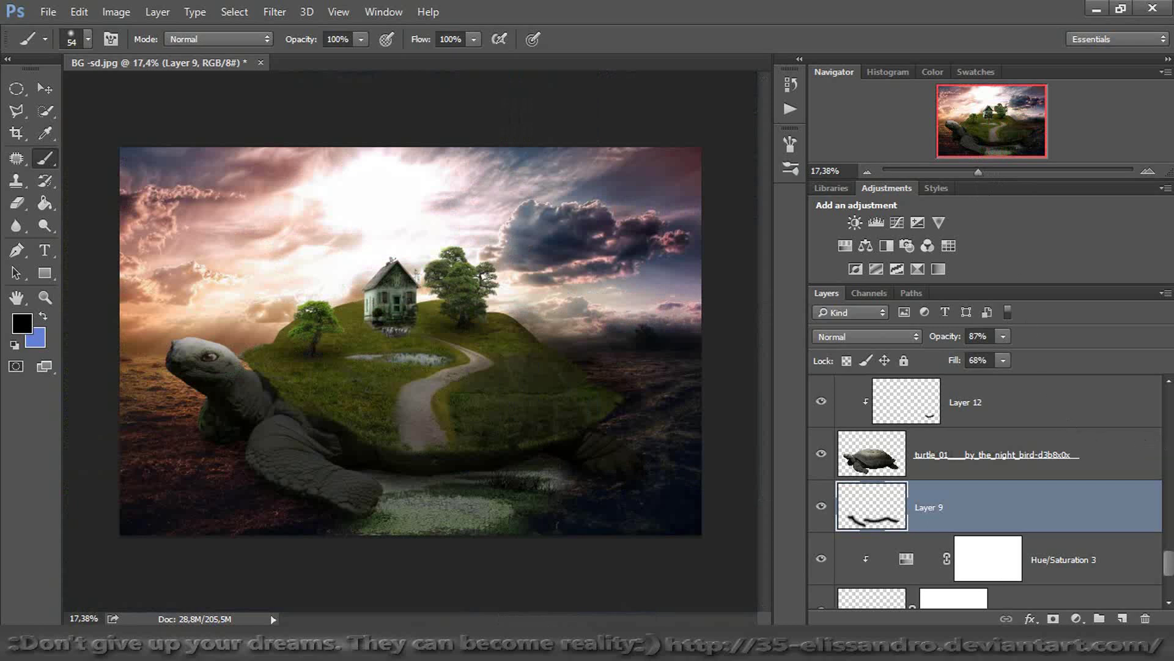
left_click_drag(1168, 578, 1169, 551)
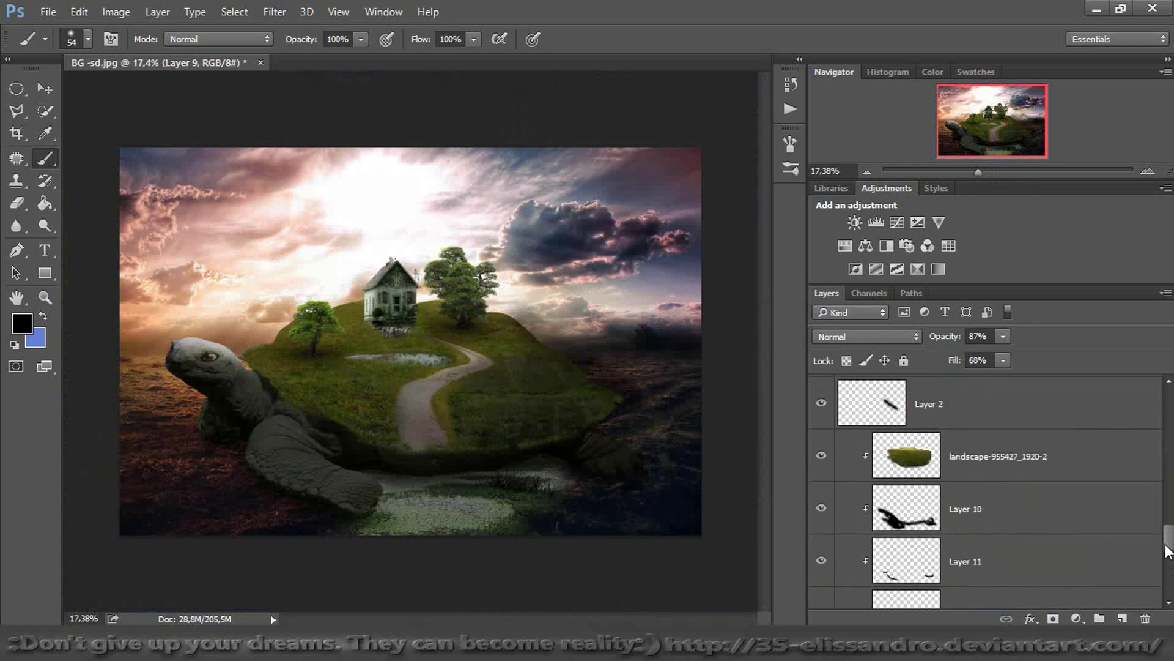
scroll(956, 545, "up", 5)
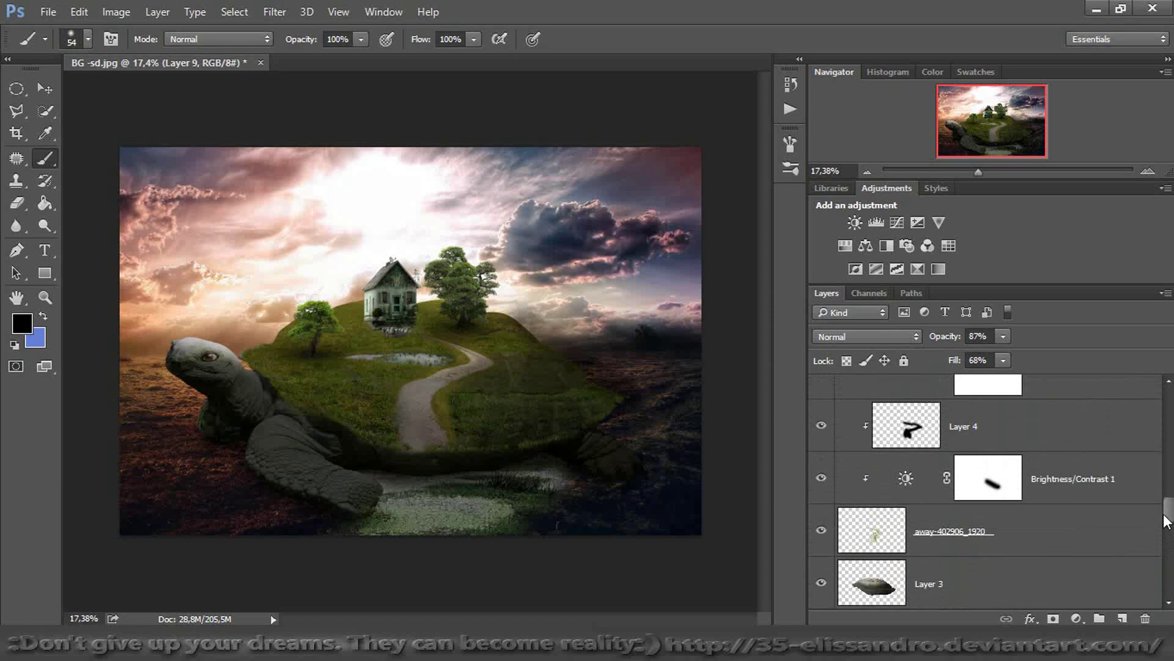
left_click(956, 550)
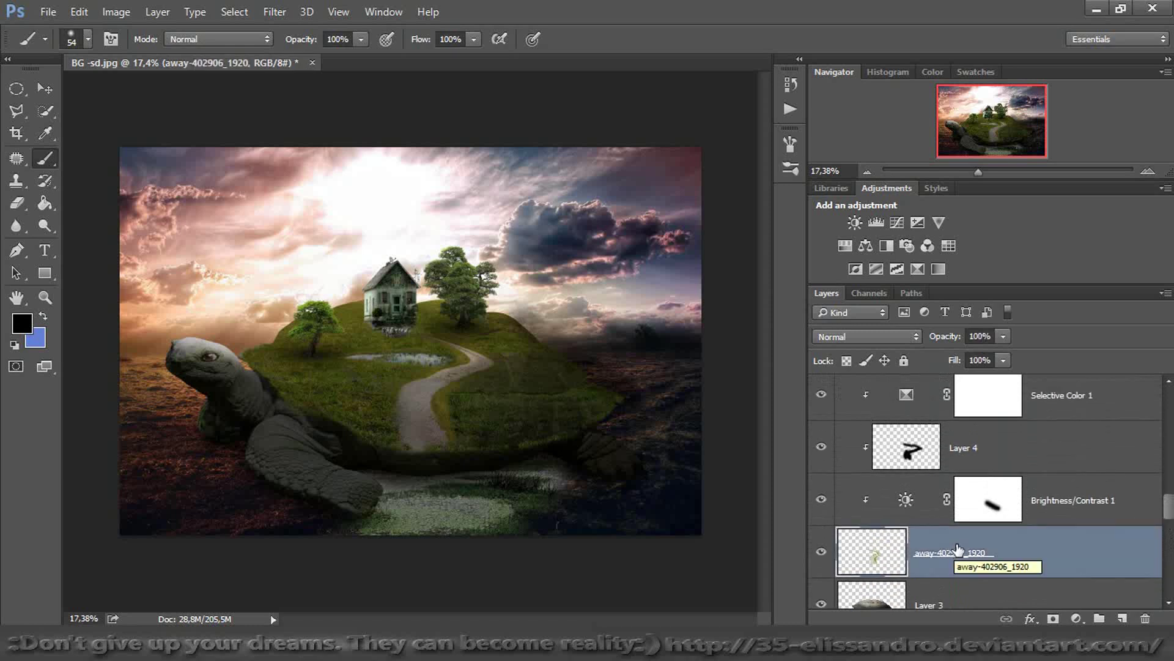
left_click(1021, 510)
left_click_drag(1172, 525, 1160, 426)
left_click(1088, 539)
left_click_drag(1089, 538, 1043, 401)
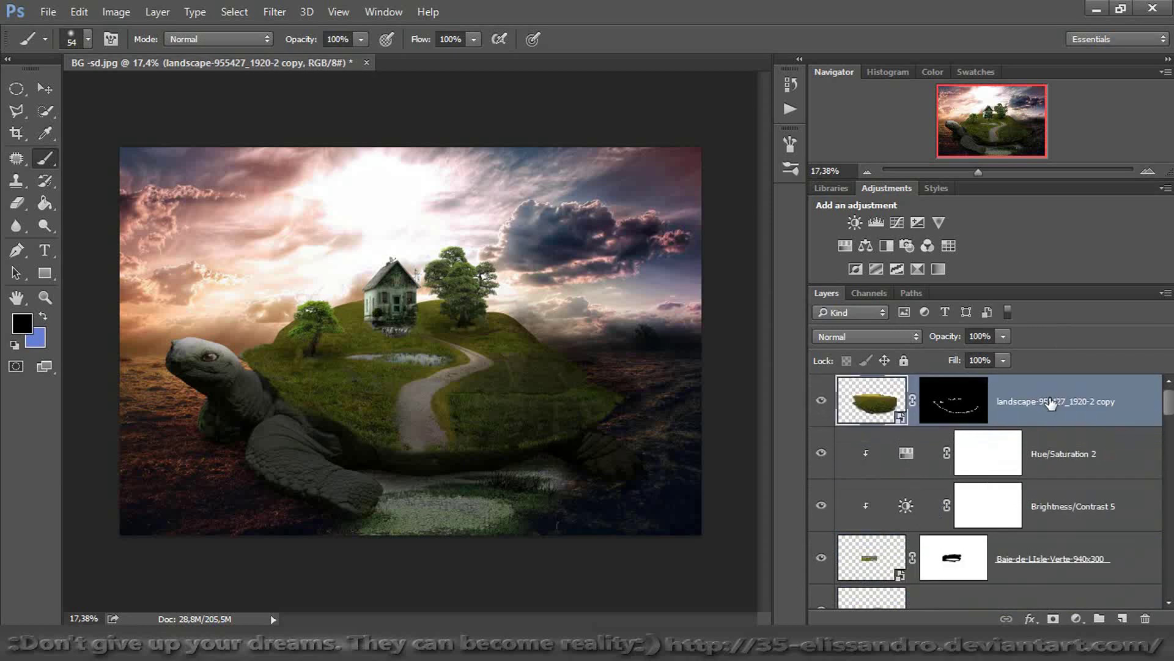
key("ctrl+z")
Paint white on the landscape-955427_1920-2 copy layer's mask with a 94 px grass brush along the lower path's right edge
left_click(950, 577)
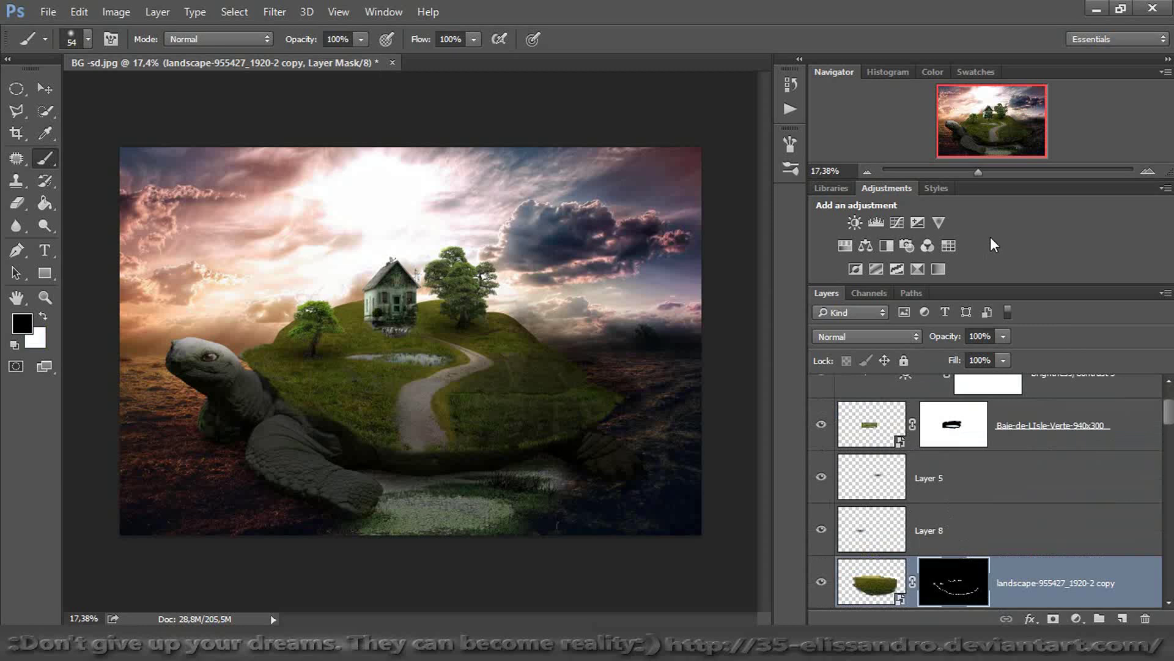
left_click_drag(979, 172, 1003, 172)
left_click_drag(992, 126, 998, 135)
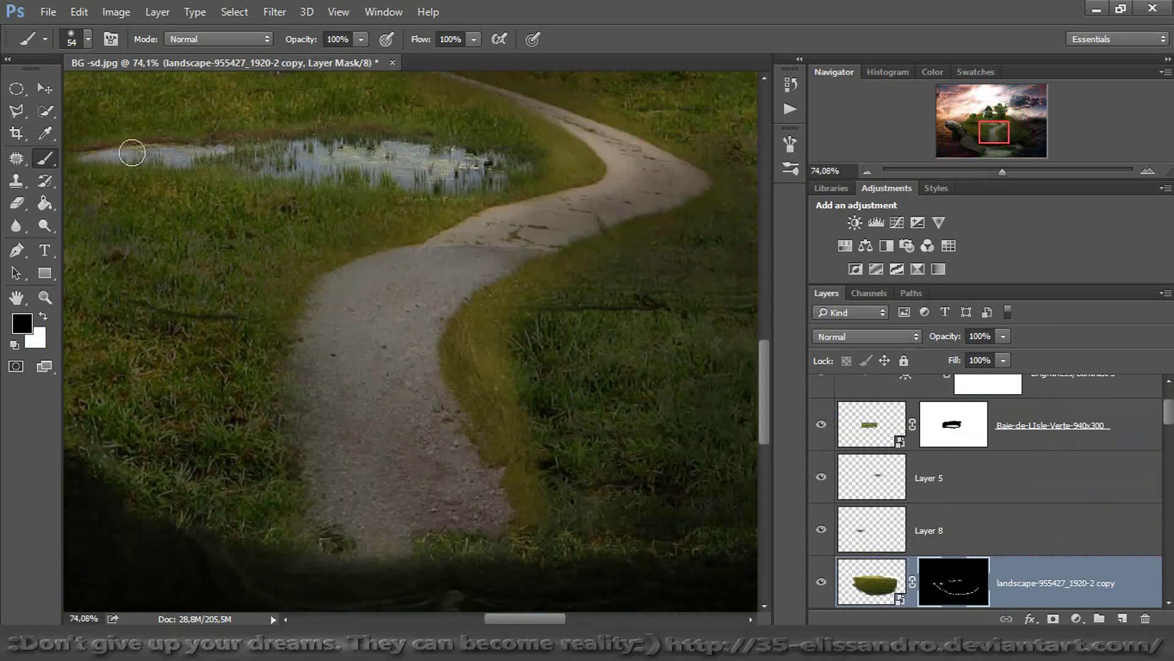
right_click(309, 225)
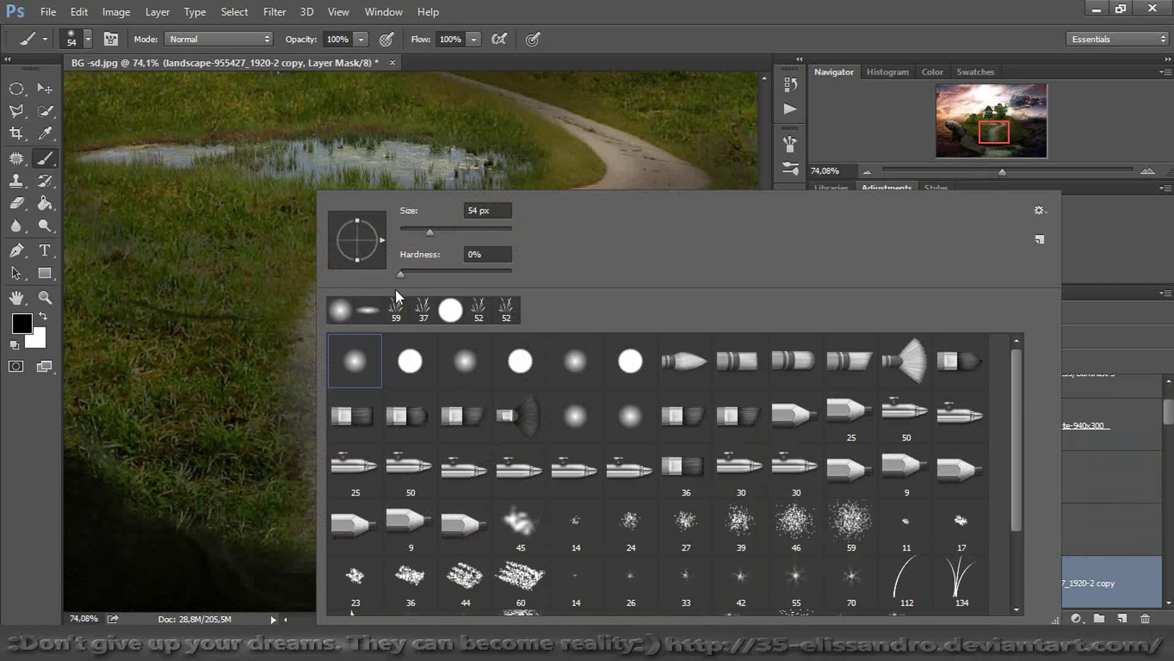
double_click(395, 318)
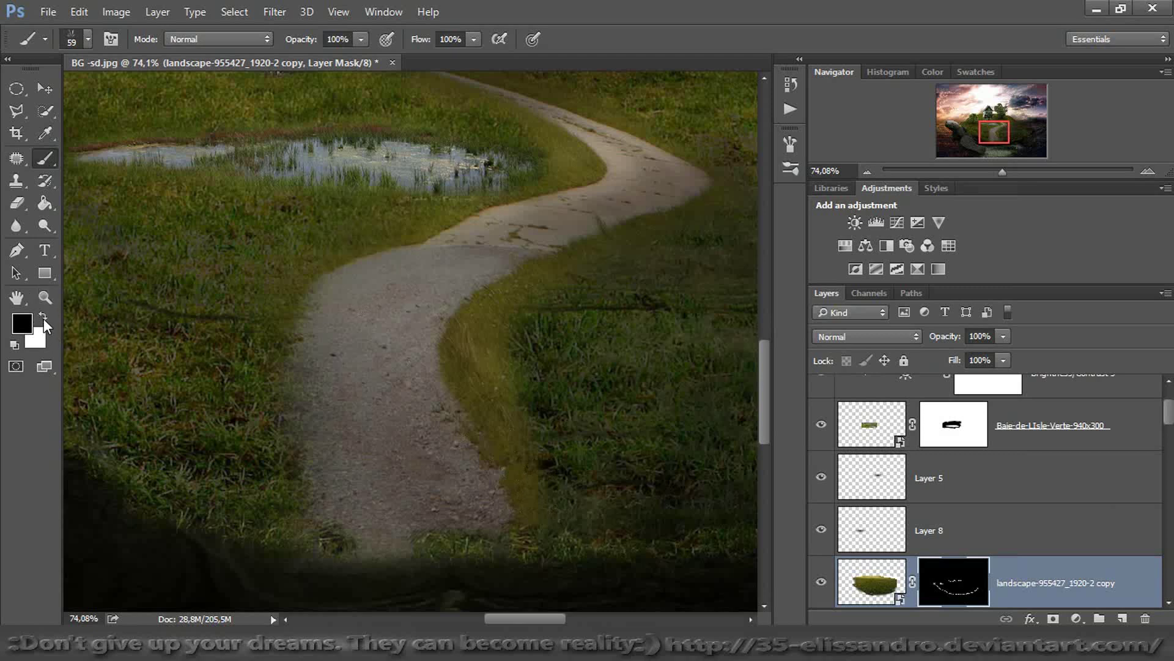
left_click(43, 316)
mouse_move(527, 501)
left_mouse_down()
mouse_move(509, 444)
mouse_move(524, 454)
left_mouse_up()
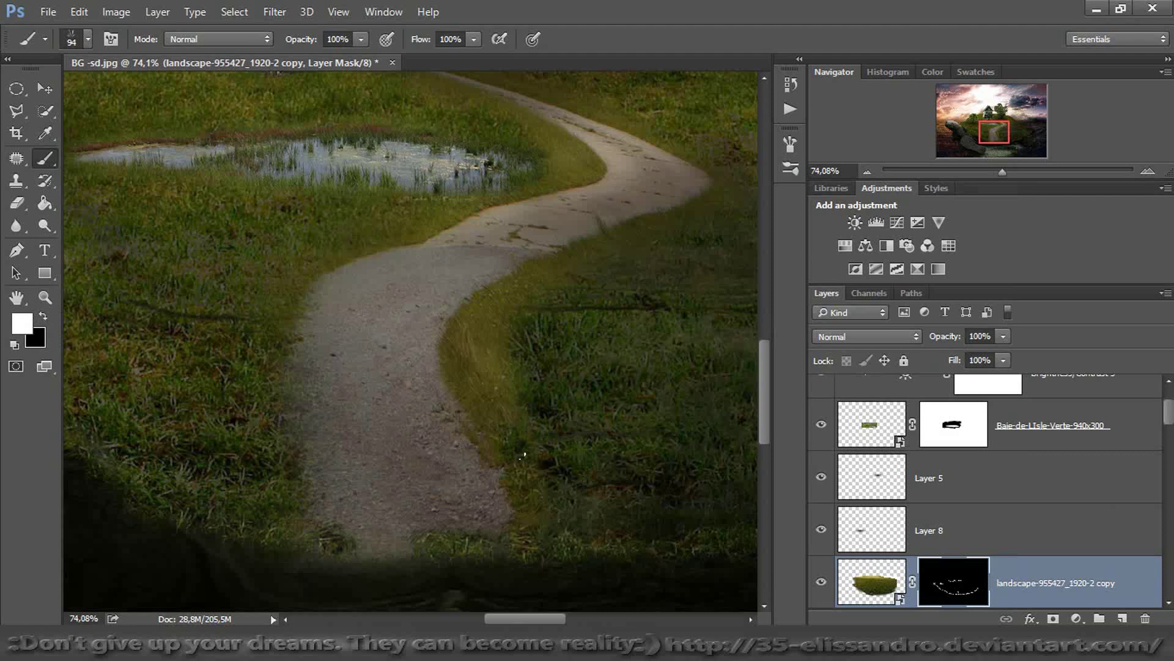
mouse_move(496, 418)
left_mouse_down()
mouse_move(484, 362)
mouse_move(468, 354)
mouse_move(489, 333)
left_mouse_up()
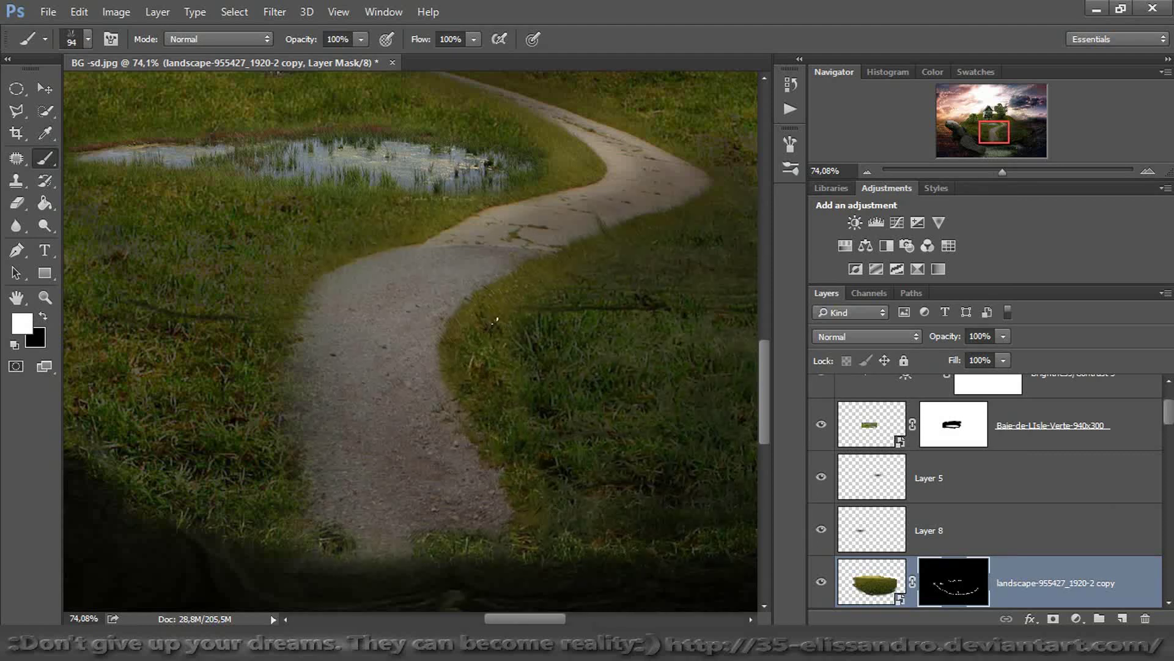
left_click_drag(521, 292, 608, 245)
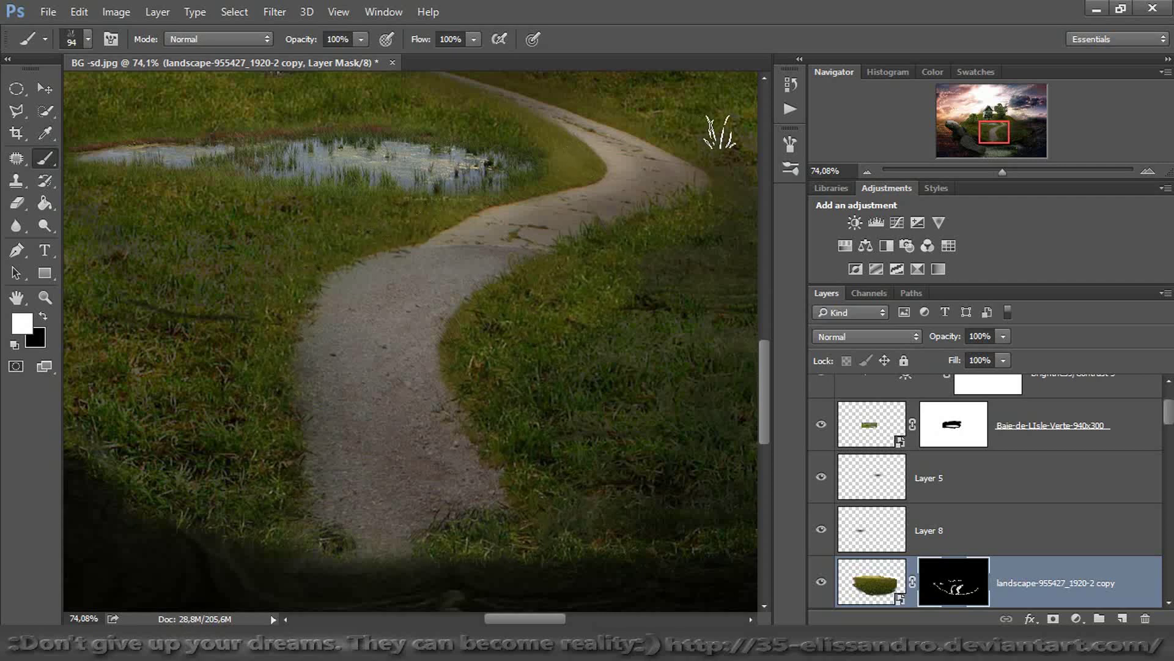
Blend grass around the path's upper bend by painting white on the mask with a rotated grass brush, reduced to 67 px
left_click_drag(977, 133, 988, 127)
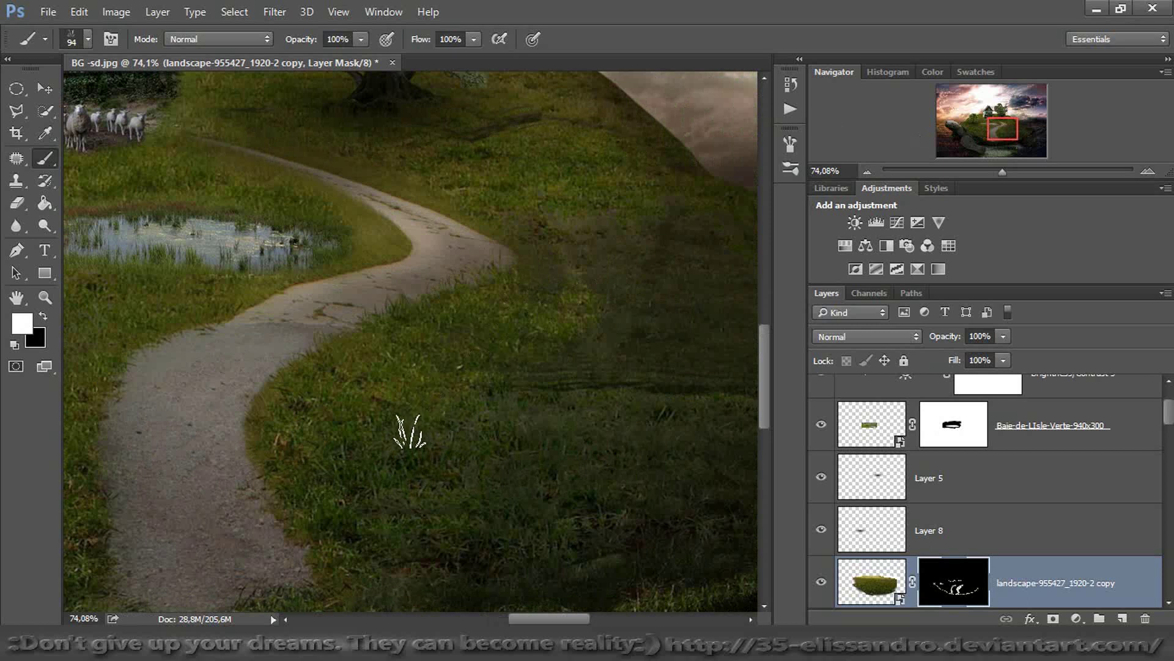
left_click_drag(493, 204, 483, 210)
right_click(486, 210)
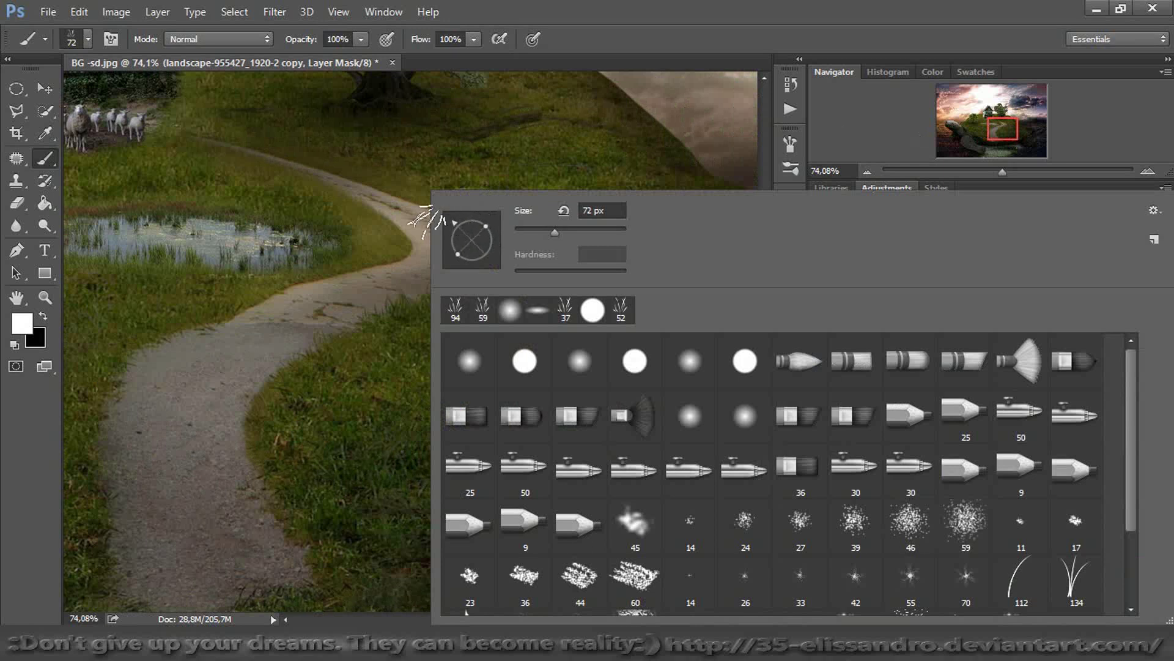
right_click(482, 149, "alt")
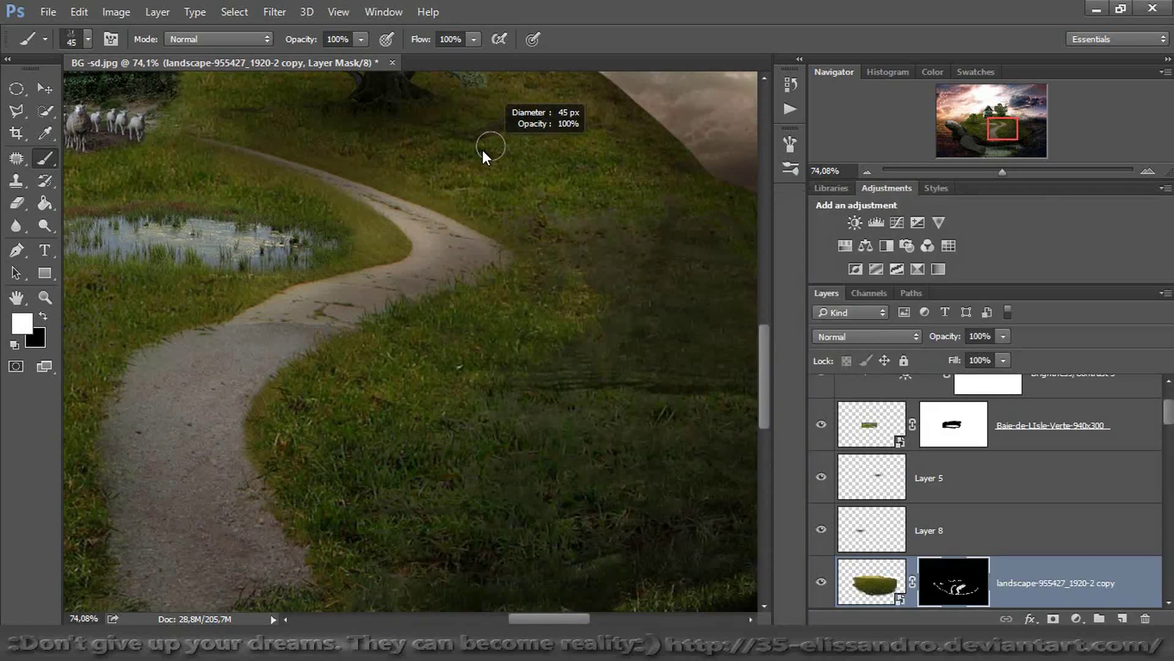
key("period")
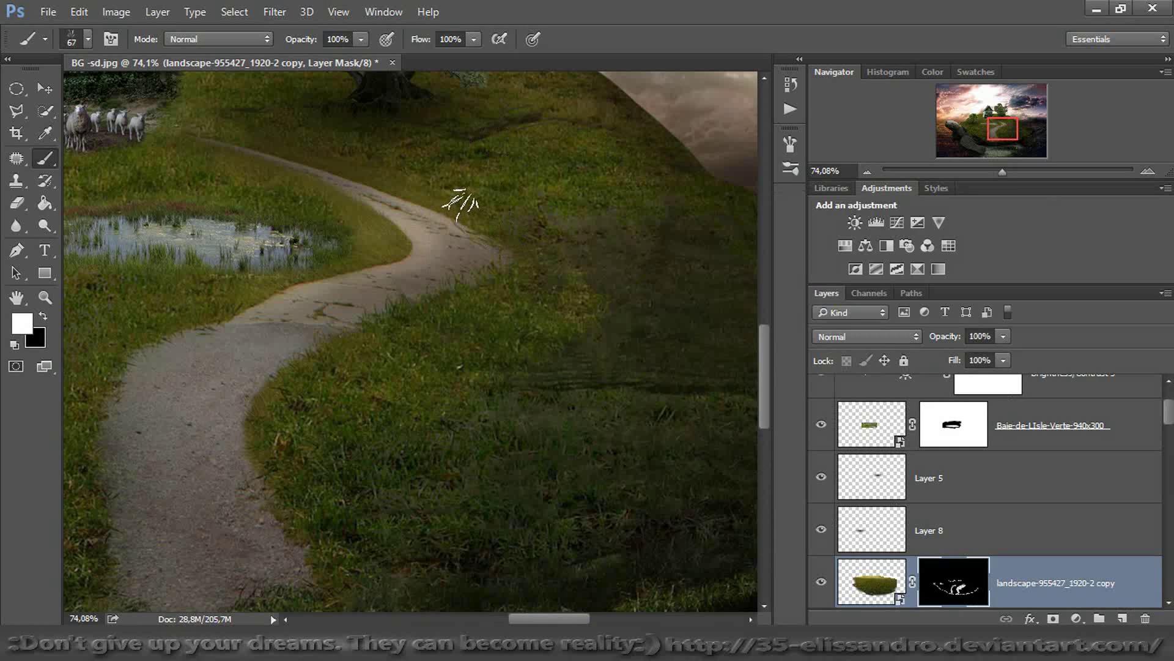
Touch up the path's upper bend and the grass edge beside the pond with black and a 45 px grass brush
key("x")
right_click(416, 184)
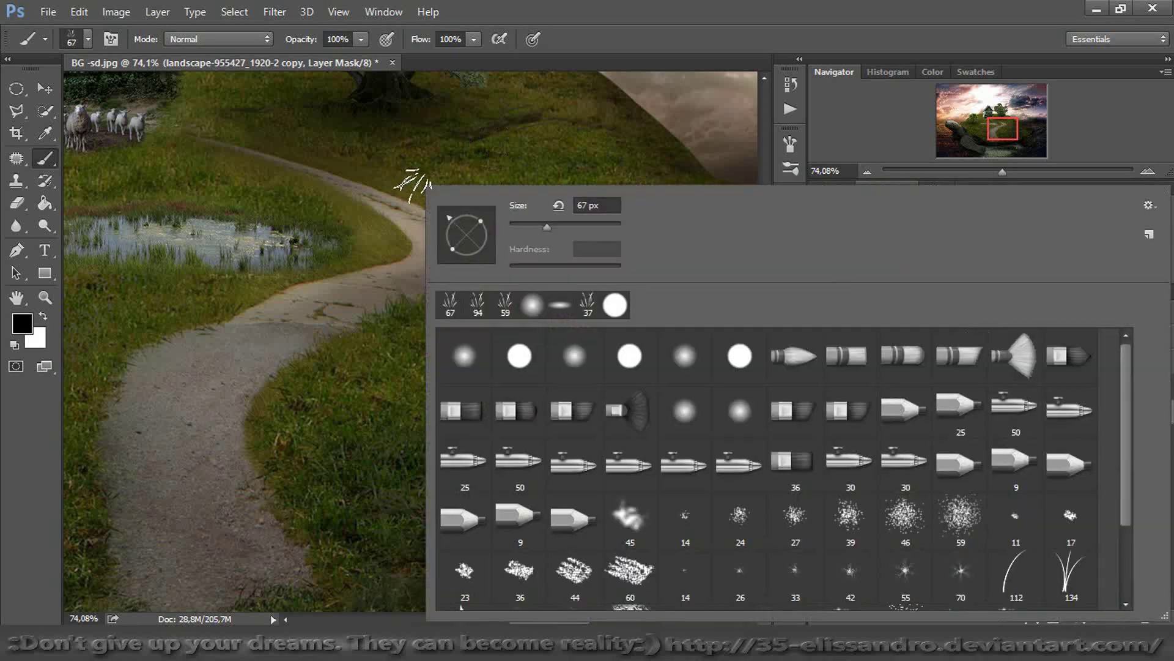
right_click(412, 184, "alt")
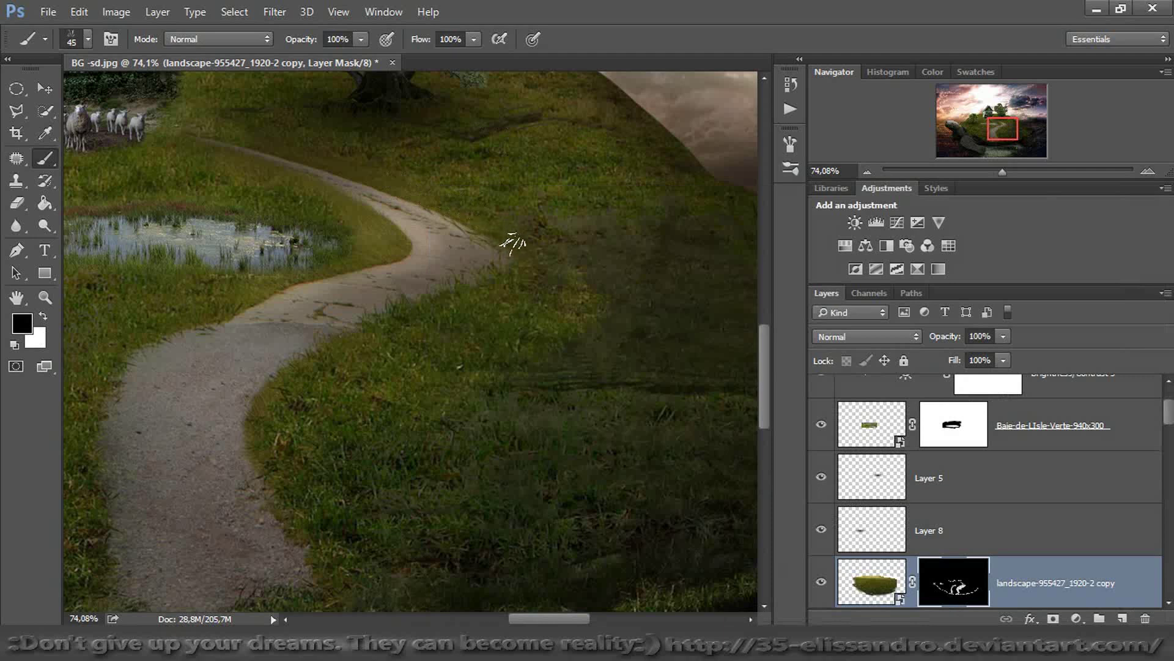
right_click(426, 298)
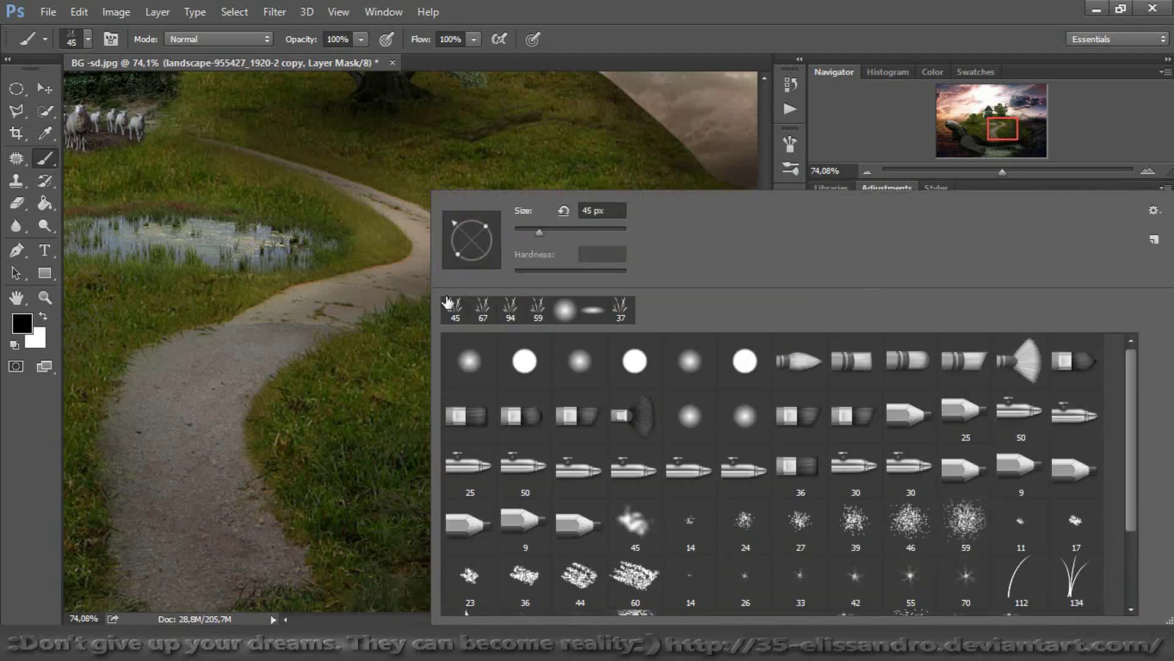
left_click_drag(488, 245, 492, 233)
left_click(359, 238)
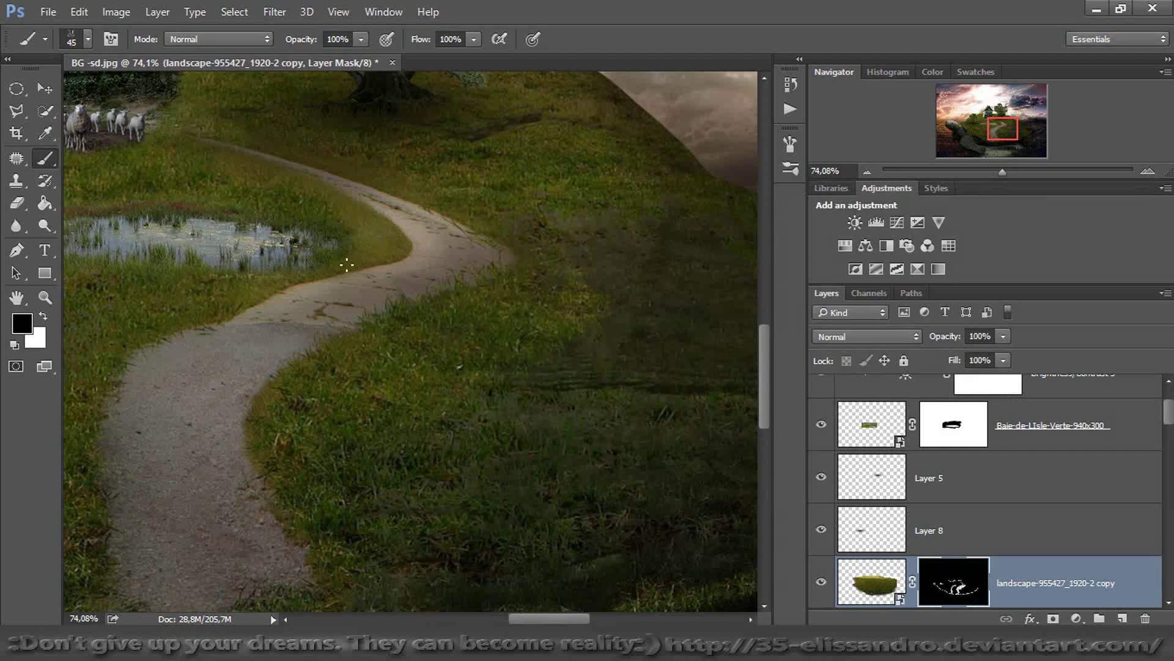
left_click(43, 317)
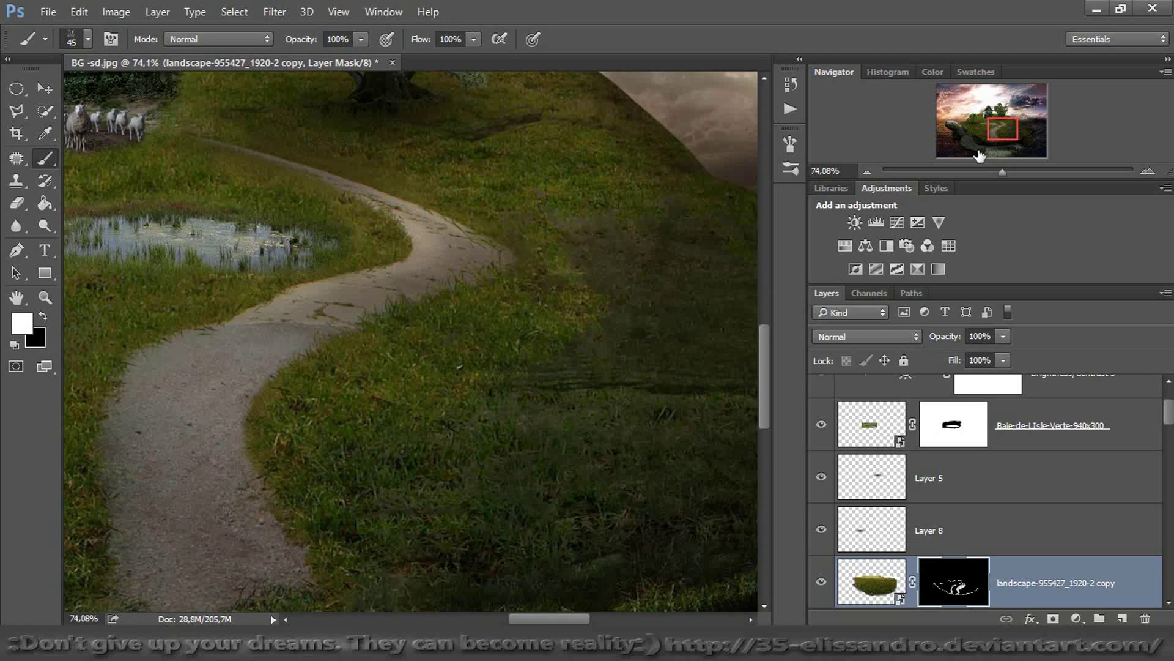
Place the RiachoGaspar stream image above Hue/Saturation 2 and scale it proportionally to 59.20% over the turtle's back
left_click_drag(1002, 176, 1001, 172)
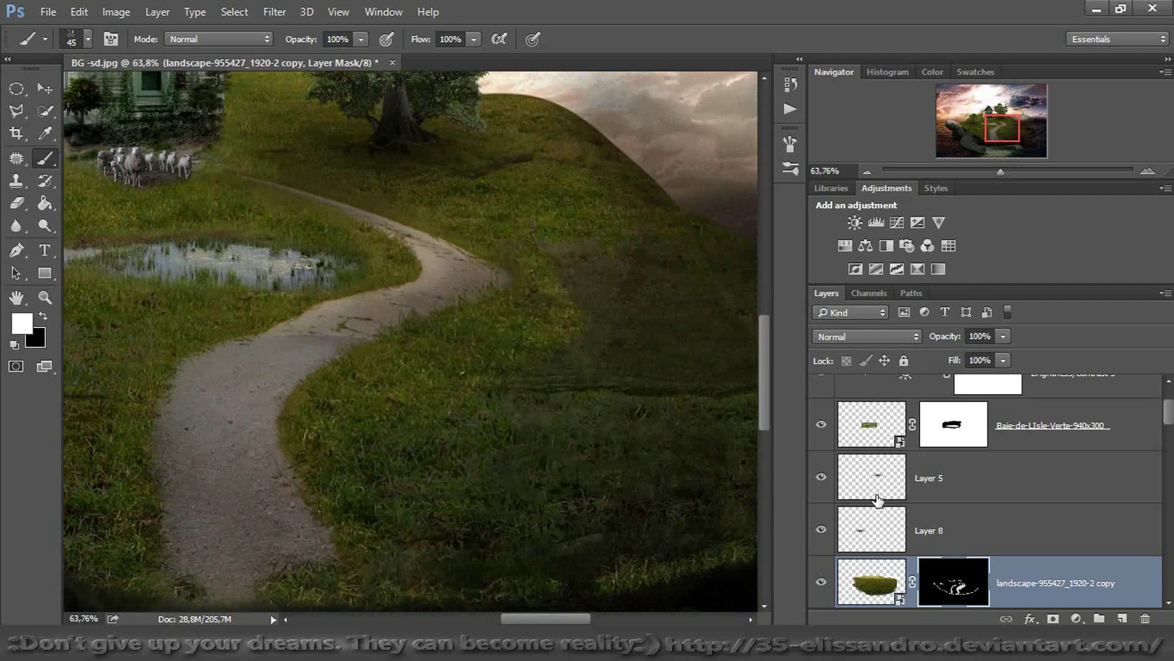
left_click_drag(998, 173, 981, 174)
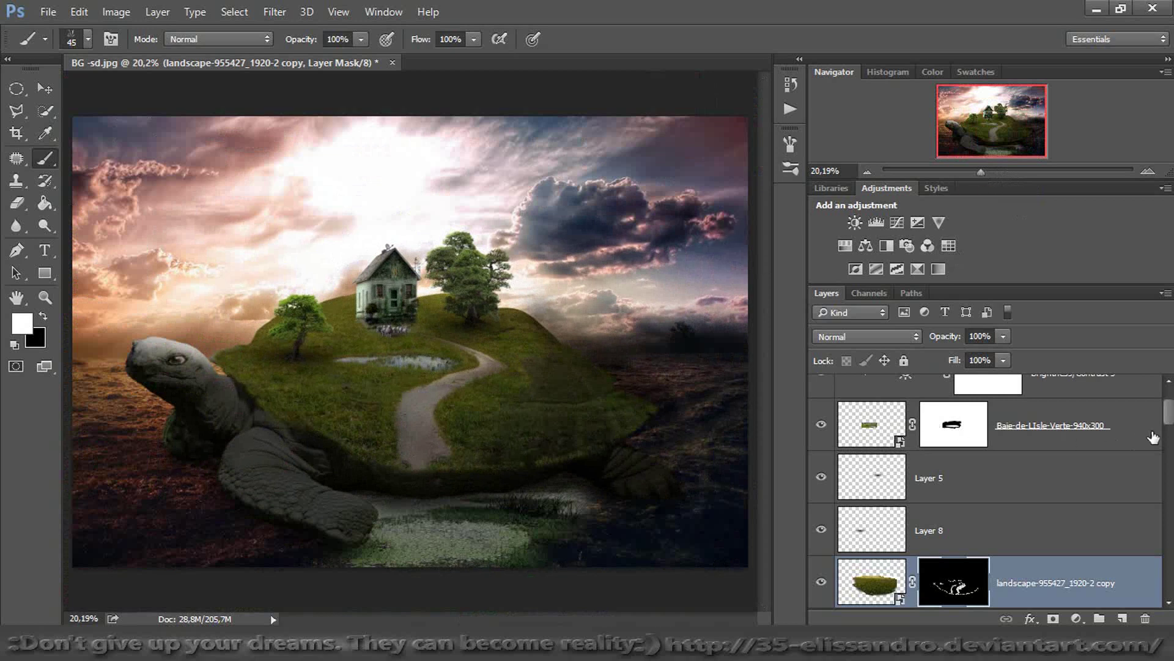
left_click_drag(1164, 421, 1169, 402)
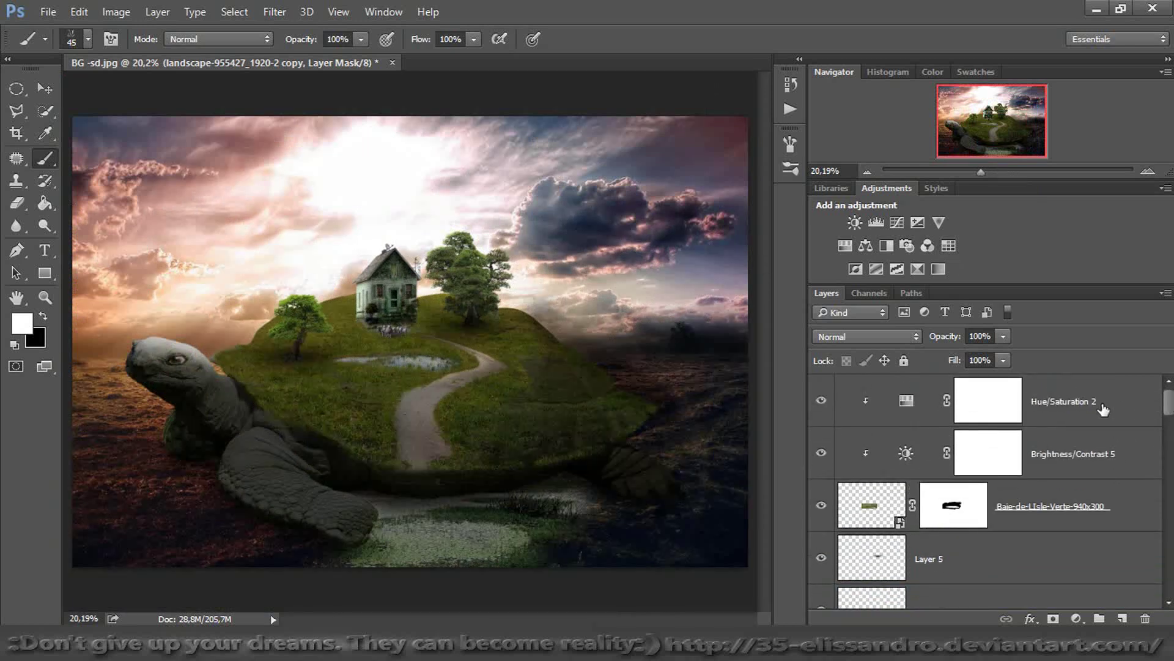
left_click(1103, 409)
left_click_drag(497, 518, 423, 485)
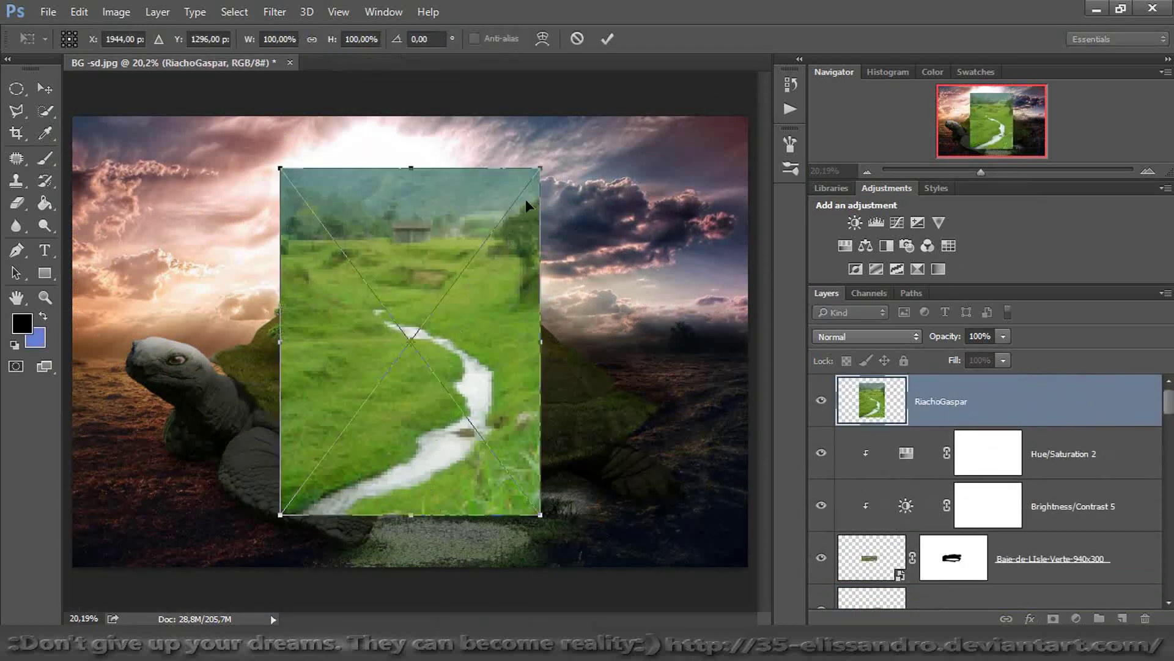
left_click_drag(534, 174, 433, 311)
left_click_drag(399, 406, 438, 380)
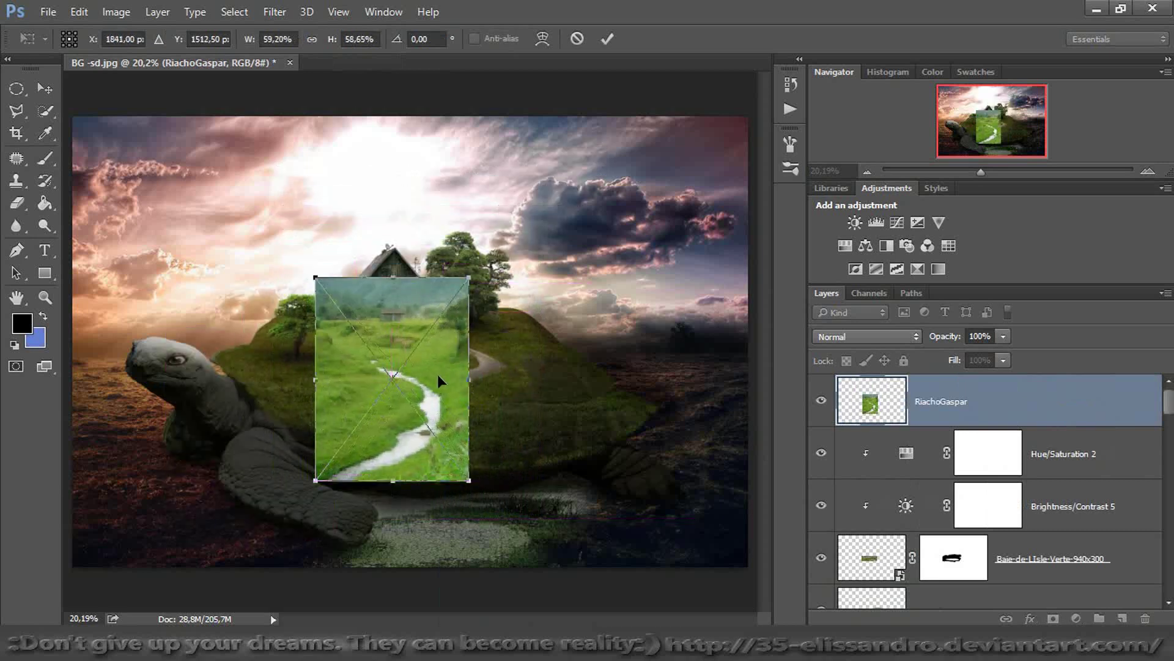
left_click(312, 39)
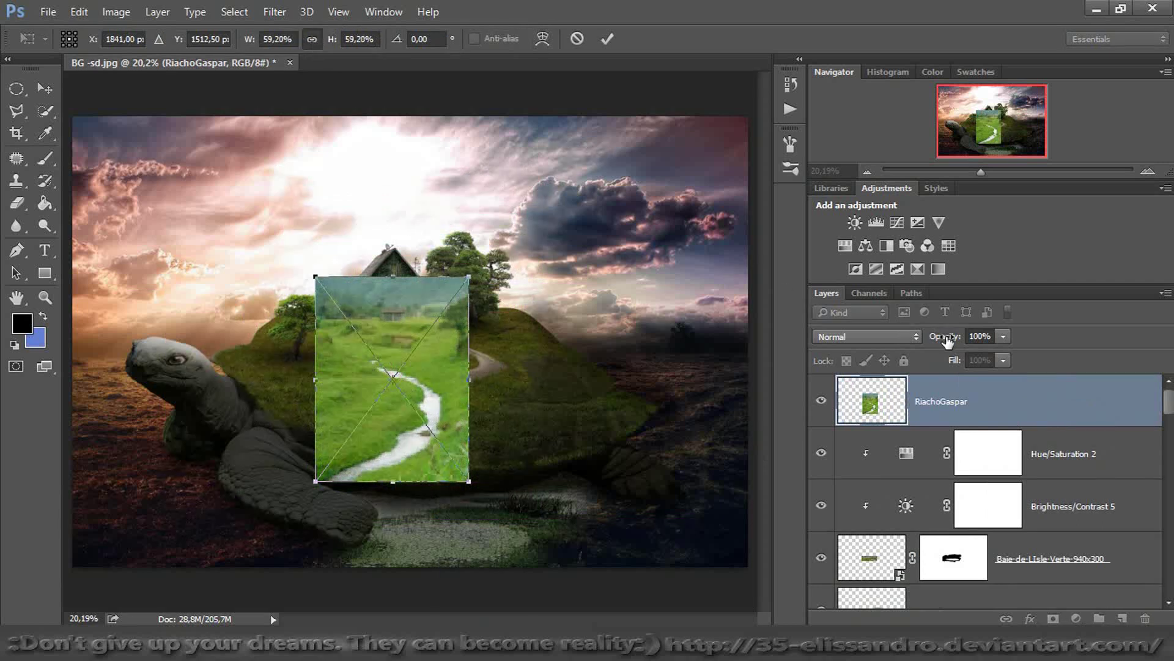
Lower RiachoGaspar to 49% opacity, scale it to 51.10%, and position its stream on the grass between the front leg and the path
left_click_drag(946, 340, 916, 340)
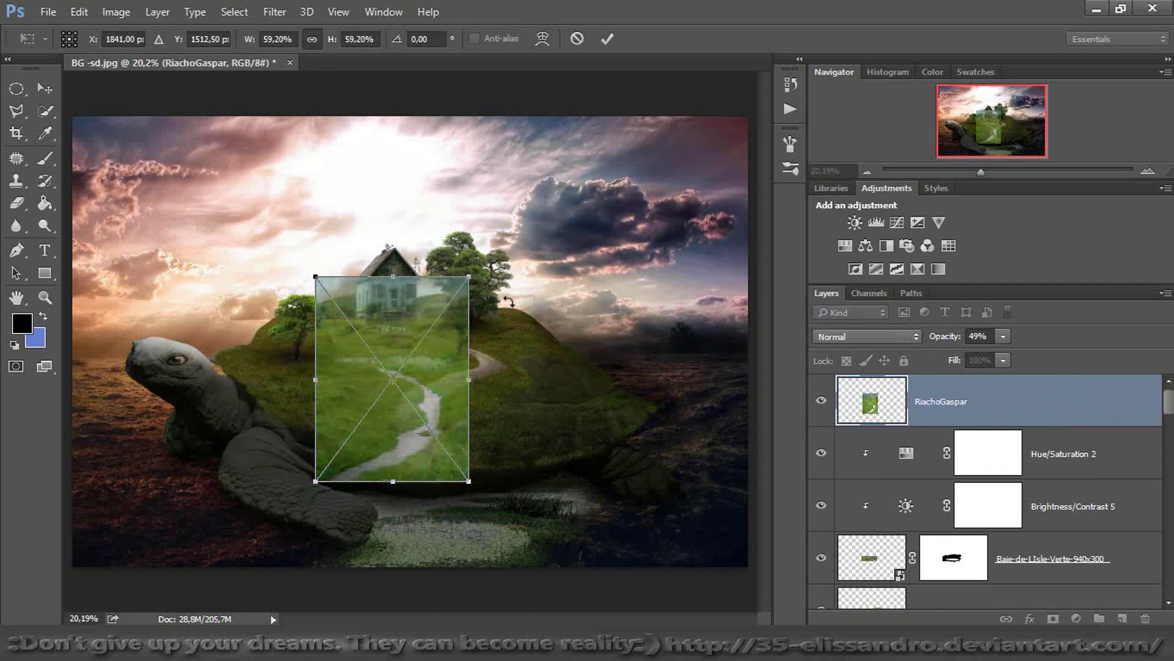
left_click_drag(474, 280, 449, 304)
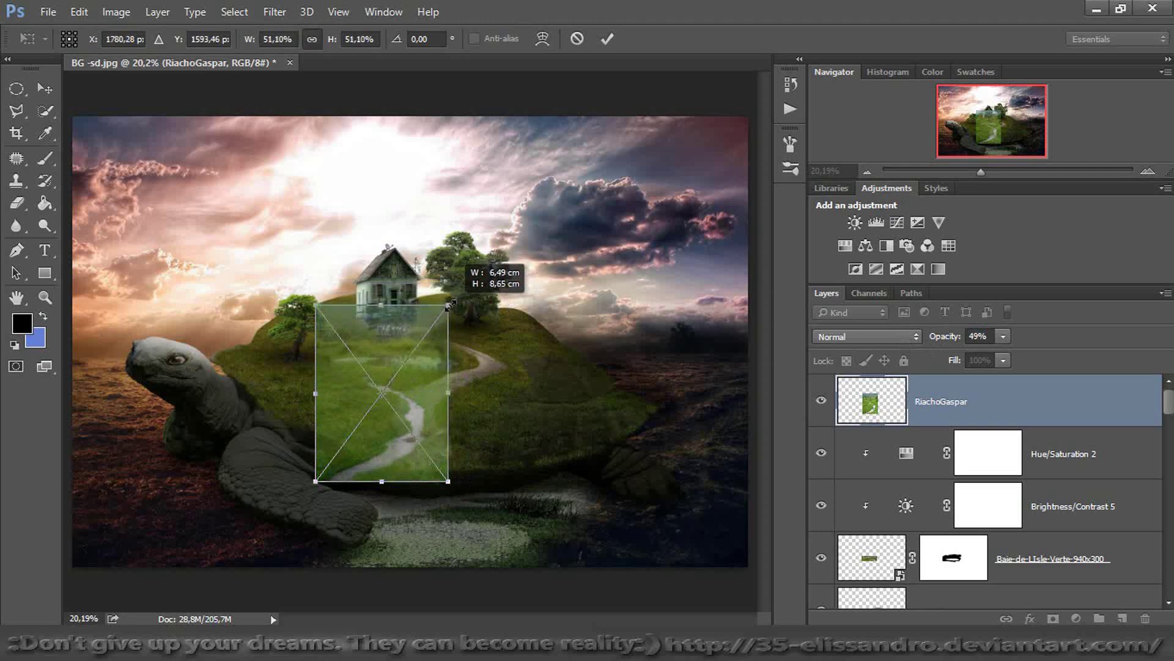
mouse_move(425, 377)
left_mouse_down()
mouse_move(355, 367)
mouse_move(396, 362)
left_mouse_up()
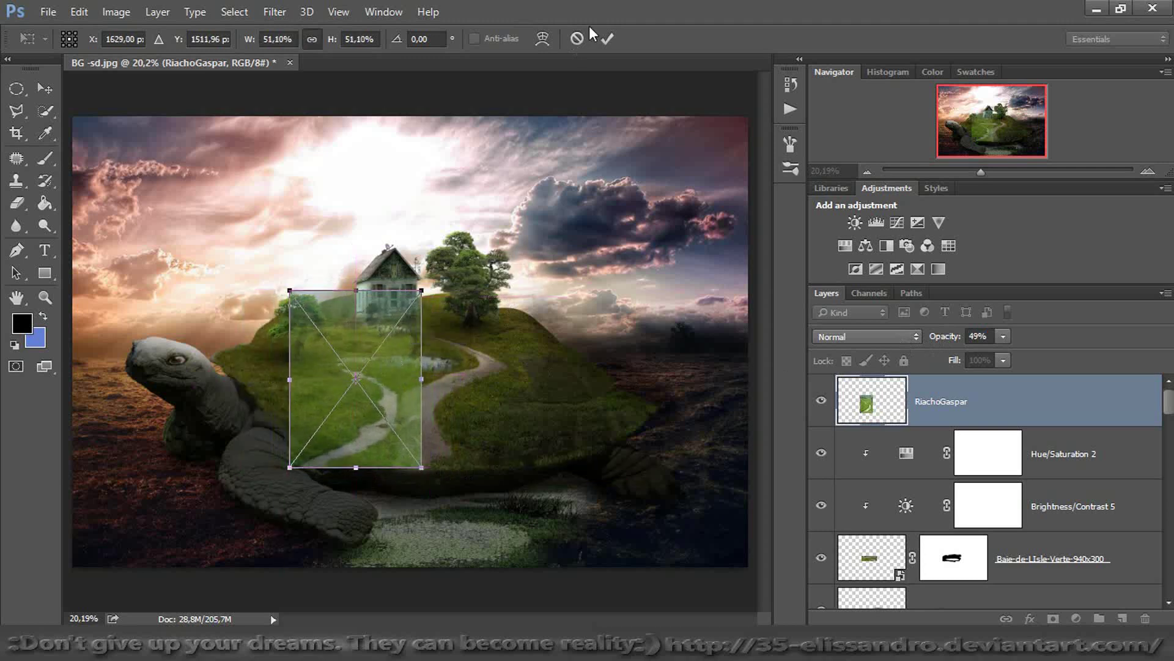
left_click(607, 40)
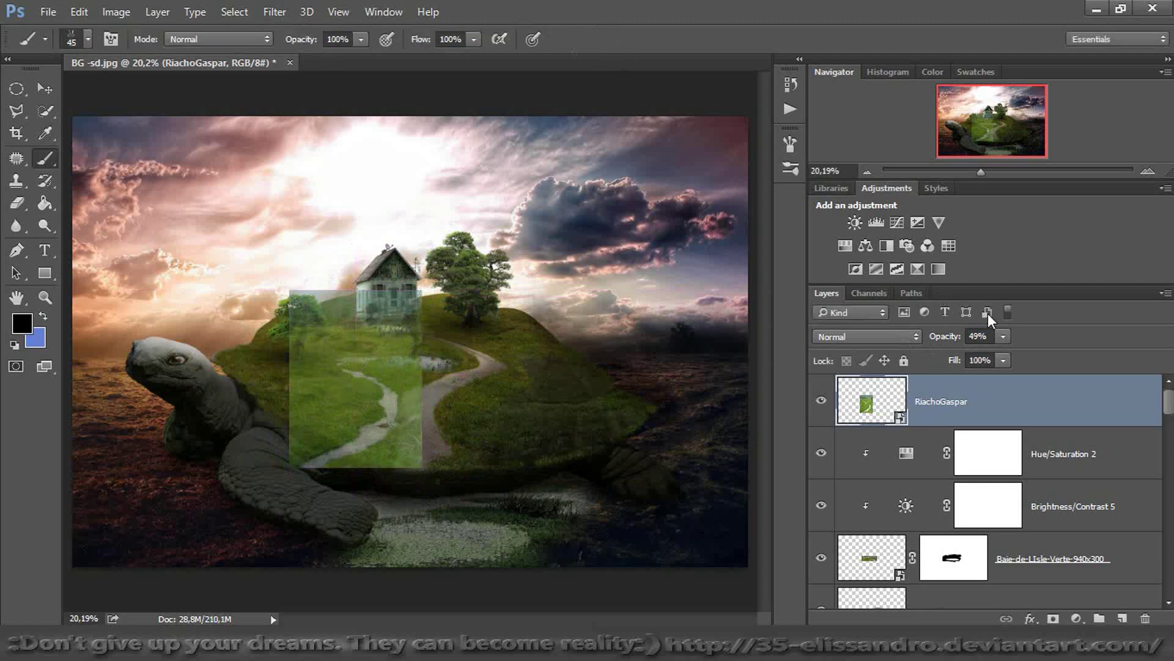
Restore RiachoGaspar to 100% opacity, add a layer mask, and paint black around the stream with a soft 174 px brush
left_click_drag(945, 336, 1016, 336)
left_click(1053, 618)
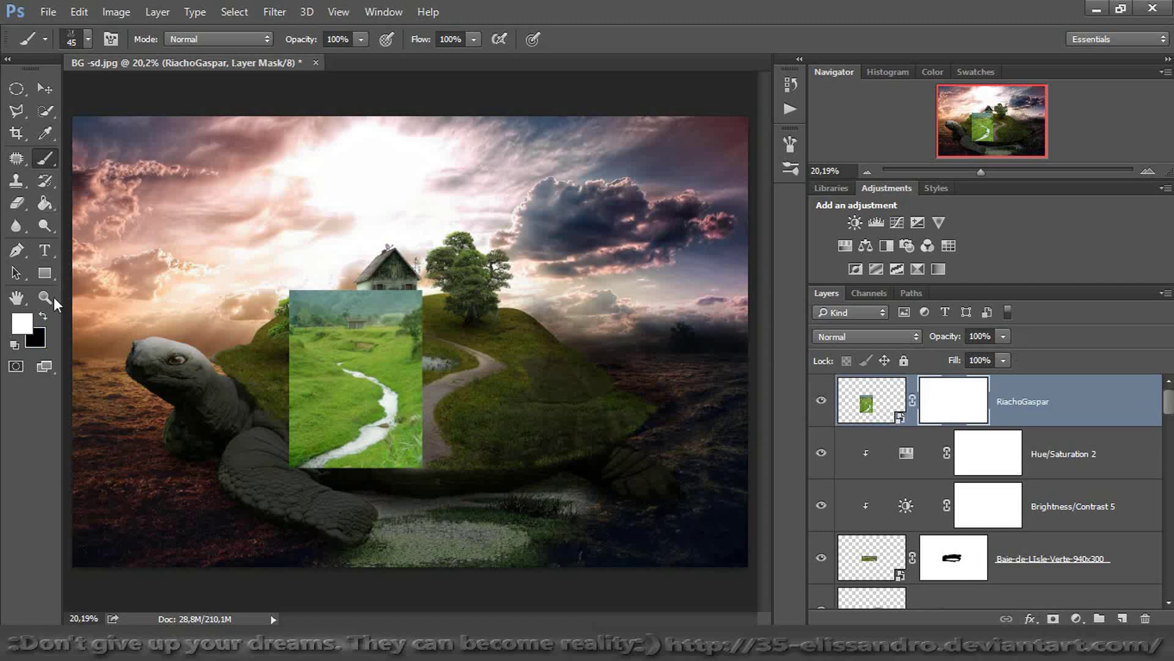
left_click(43, 316)
right_click(338, 277)
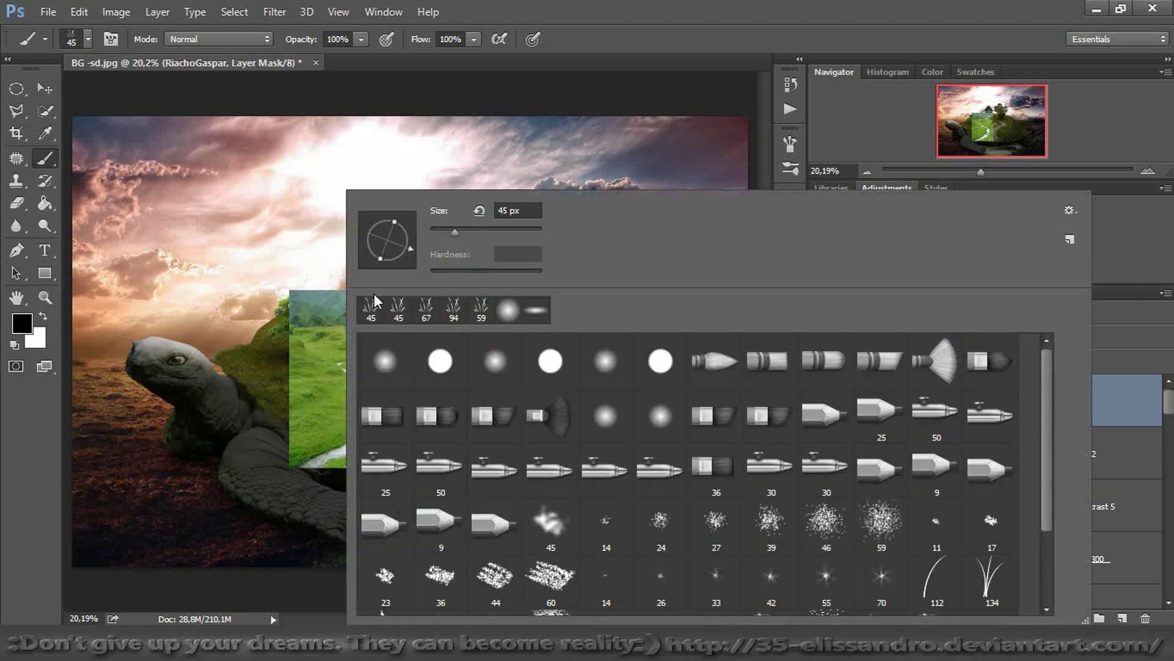
left_click(387, 359)
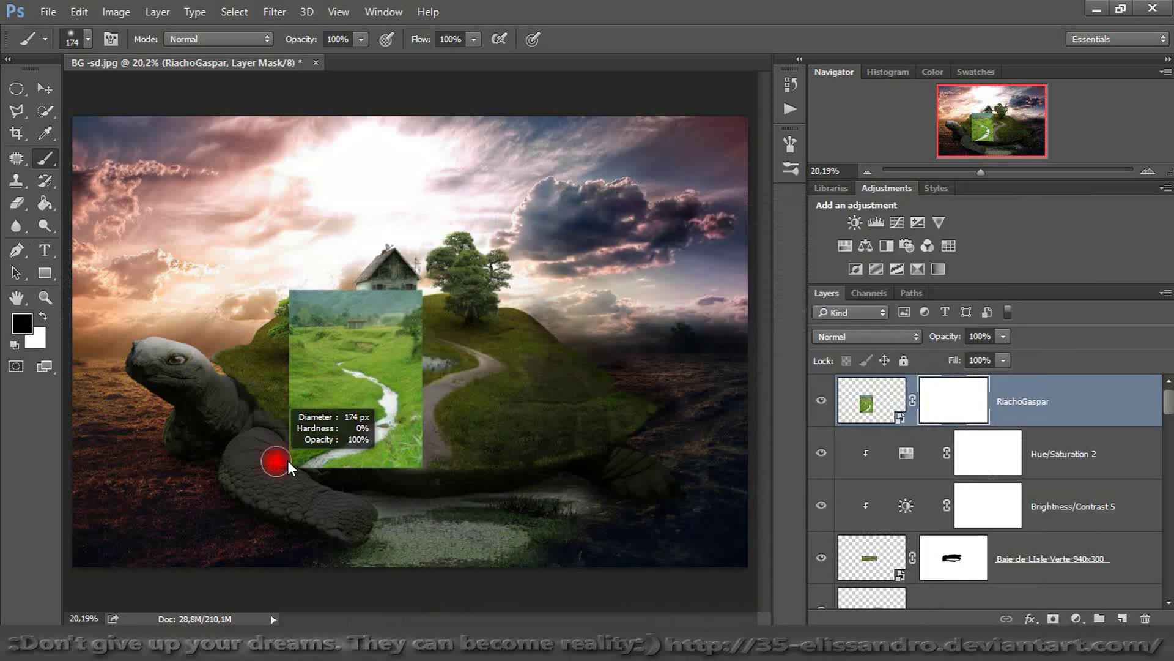
mouse_move(272, 462)
left_mouse_down()
mouse_move(356, 471)
mouse_move(432, 456)
mouse_move(412, 449)
mouse_move(389, 464)
mouse_move(415, 442)
mouse_move(415, 401)
mouse_move(410, 369)
mouse_move(412, 385)
mouse_move(386, 352)
mouse_move(390, 368)
mouse_move(376, 359)
mouse_move(435, 339)
mouse_move(337, 335)
mouse_move(366, 346)
mouse_move(355, 354)
mouse_move(304, 340)
mouse_move(289, 421)
mouse_move(289, 381)
mouse_move(308, 377)
mouse_move(350, 387)
mouse_move(352, 409)
mouse_move(277, 464)
mouse_move(374, 467)
left_mouse_up()
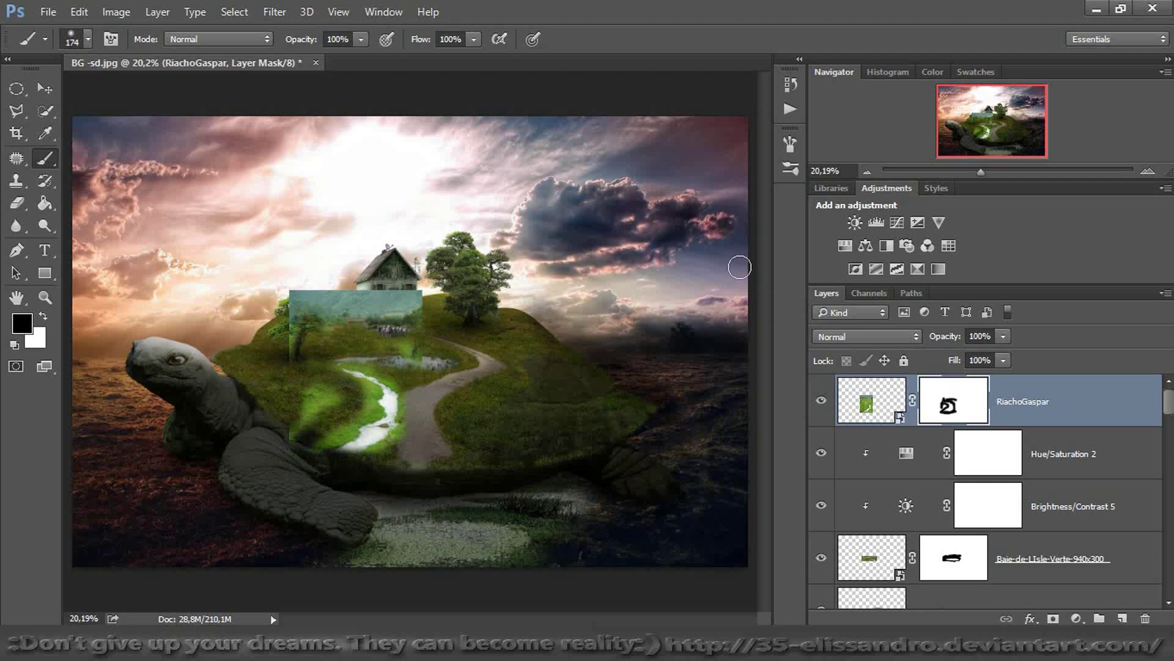
Mask out the remaining RiachoGaspar image over the house, small tree, pond and grass, leaving the stream and its banks
left_click_drag(988, 174, 999, 173)
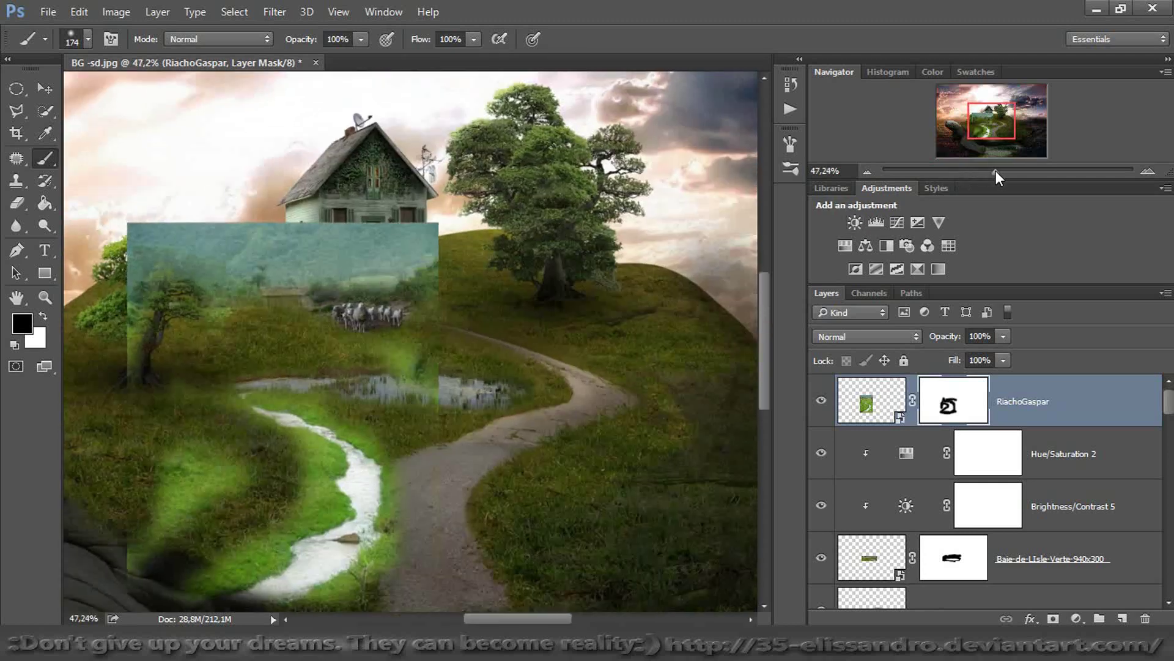
mouse_move(406, 320)
left_mouse_down()
mouse_move(367, 250)
mouse_move(432, 254)
mouse_move(128, 274)
mouse_move(144, 359)
left_mouse_up()
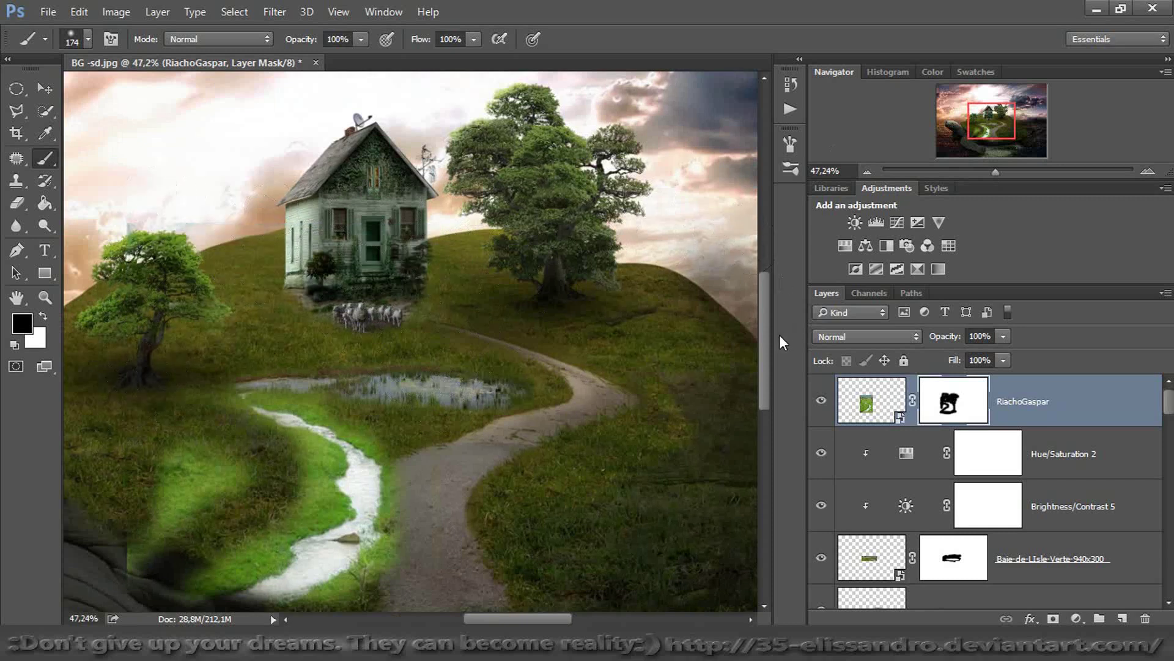
left_click_drag(762, 341, 760, 373)
mouse_move(165, 464)
left_mouse_down()
mouse_move(192, 487)
mouse_move(214, 474)
mouse_move(225, 484)
mouse_move(199, 456)
mouse_move(138, 465)
mouse_move(147, 446)
mouse_move(128, 472)
mouse_move(225, 415)
mouse_move(132, 363)
mouse_move(206, 359)
mouse_move(259, 384)
left_mouse_up()
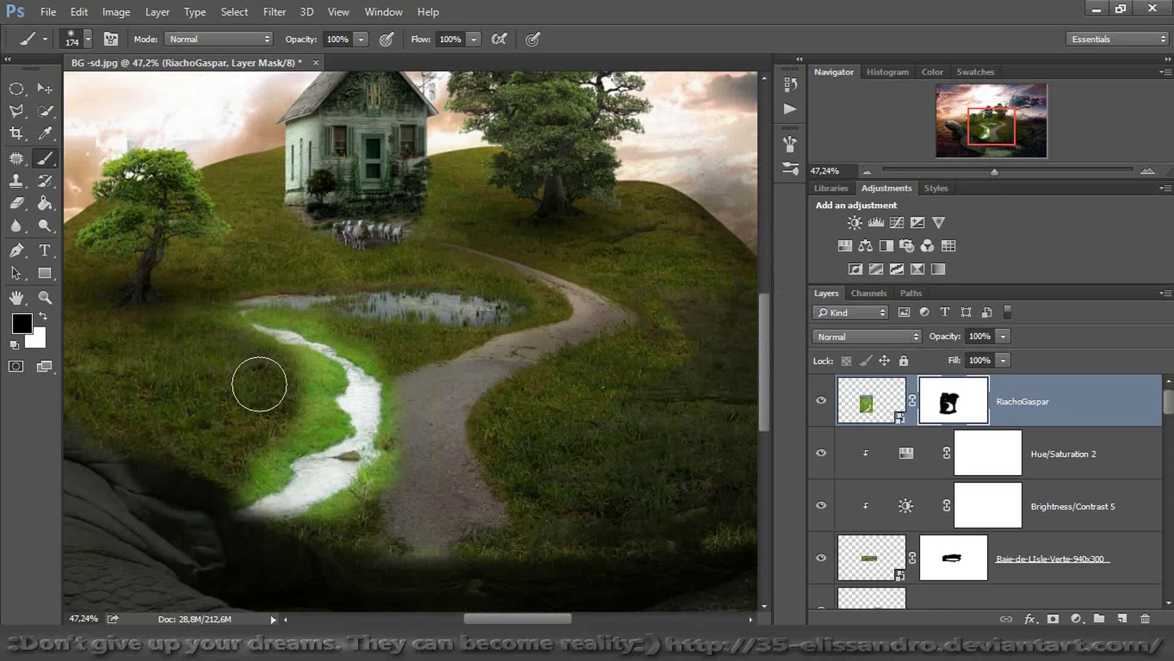
mouse_move(380, 525)
left_mouse_down()
mouse_move(414, 451)
mouse_move(406, 395)
mouse_move(422, 413)
left_mouse_up()
Move RiachoGaspar below the Baie-de-LIsle-Verte-940x300 layer and trim its mask closer to the stream banks with a 76 px black brush
left_click_drag(1078, 393, 1044, 583)
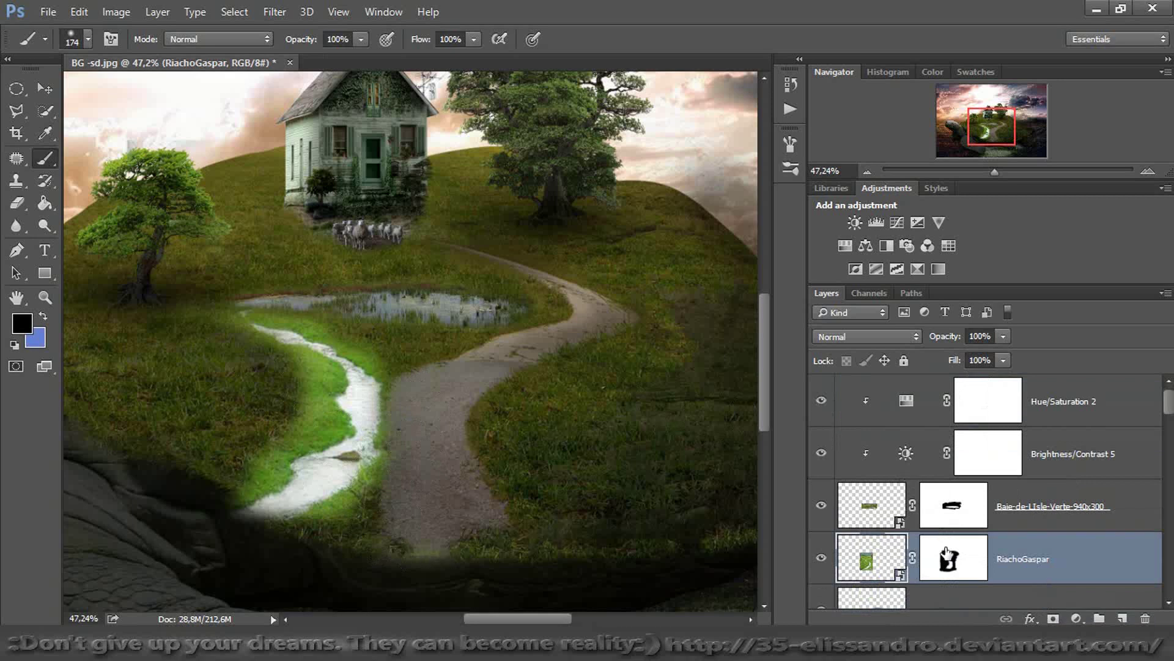
left_click(950, 559)
mouse_move(320, 494)
left_mouse_down()
mouse_move(209, 544)
mouse_move(206, 509)
mouse_move(279, 540)
left_mouse_up()
right_click(289, 424, "alt")
mouse_move(294, 437)
left_mouse_down()
mouse_move(312, 426)
mouse_move(309, 375)
mouse_move(251, 352)
mouse_move(224, 321)
mouse_move(269, 311)
mouse_move(325, 320)
mouse_move(409, 371)
left_mouse_up()
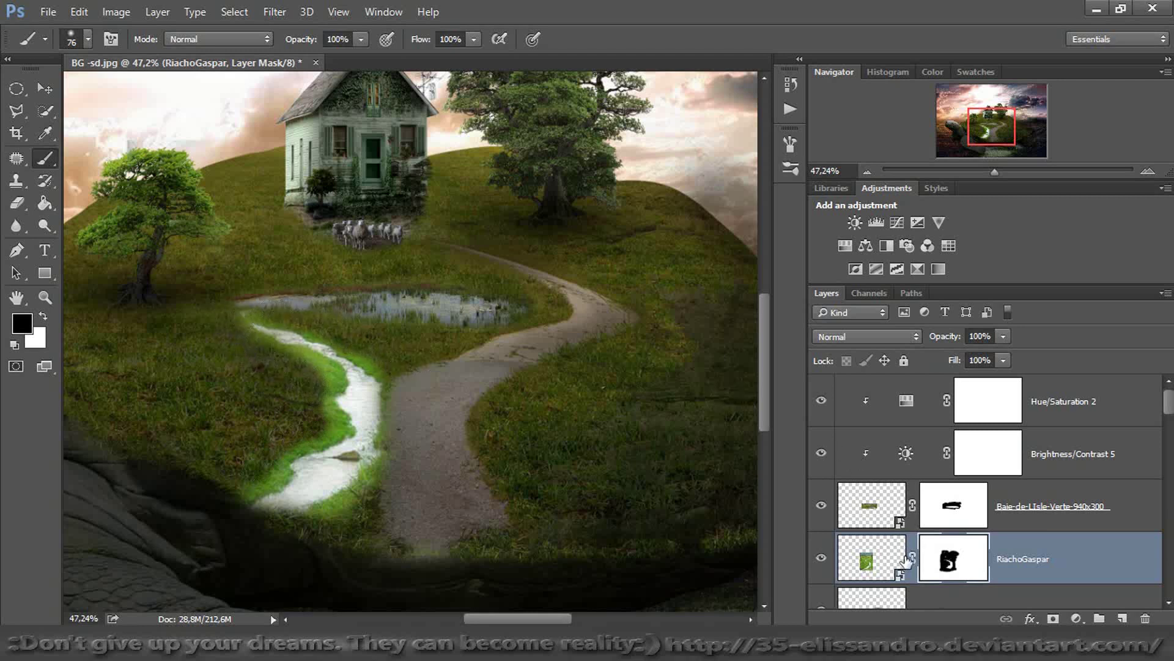
Flip the RiachoGaspar layer horizontally and move it up so the stream begins at the pond's left end
left_click(885, 561)
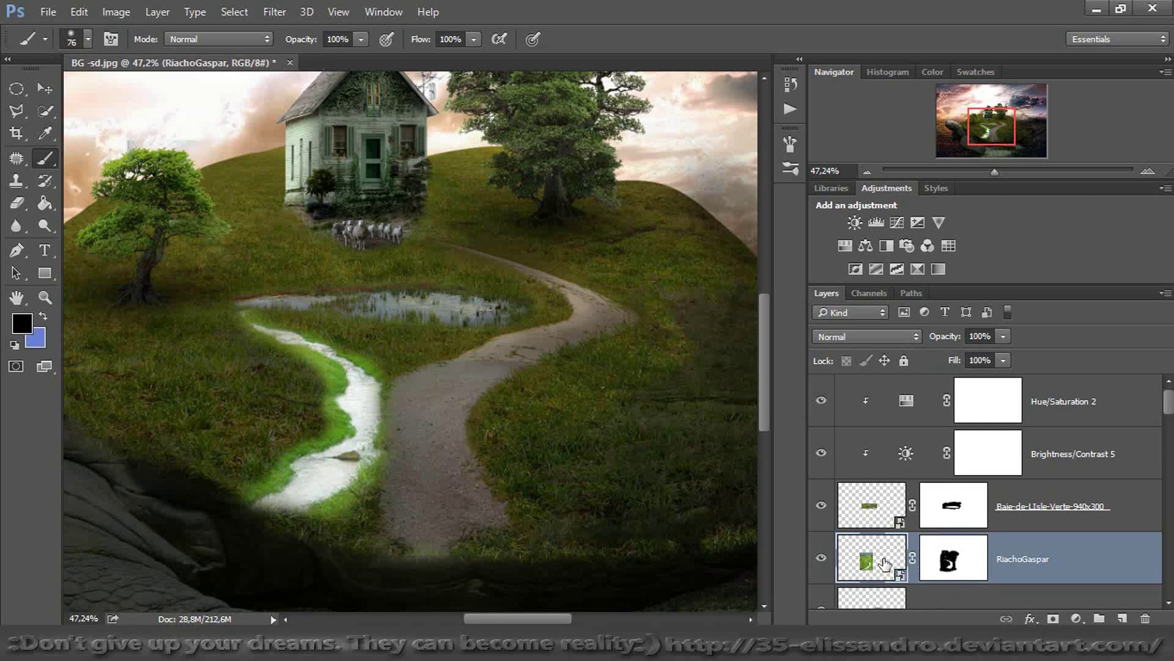
key("ctrl+t")
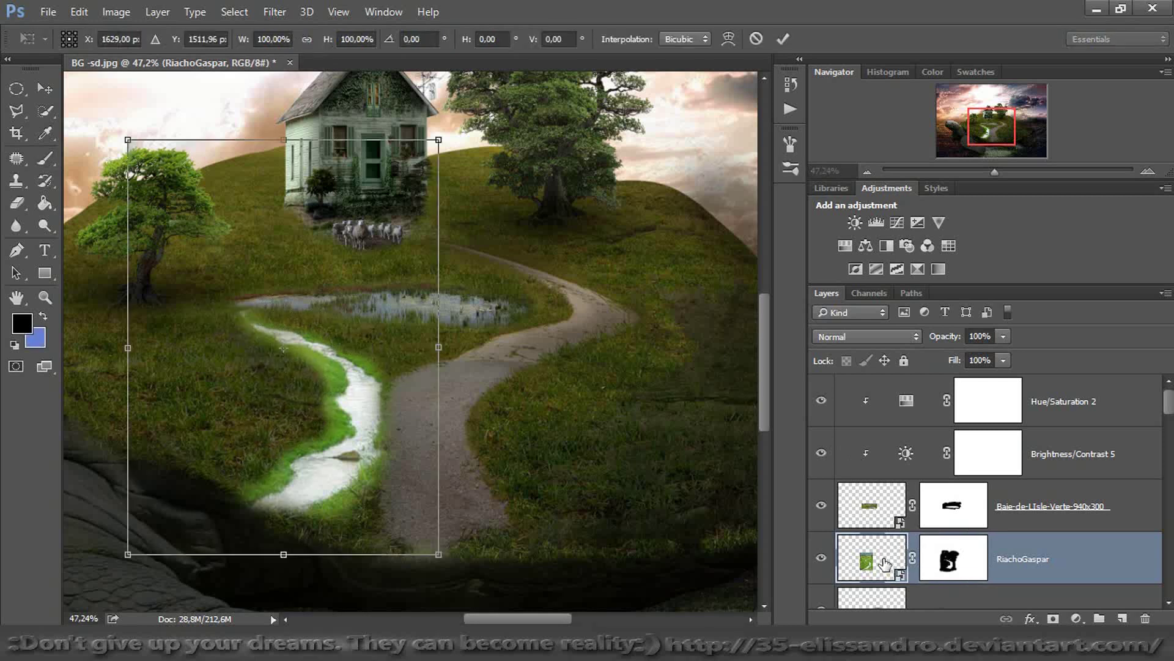
right_click(362, 468)
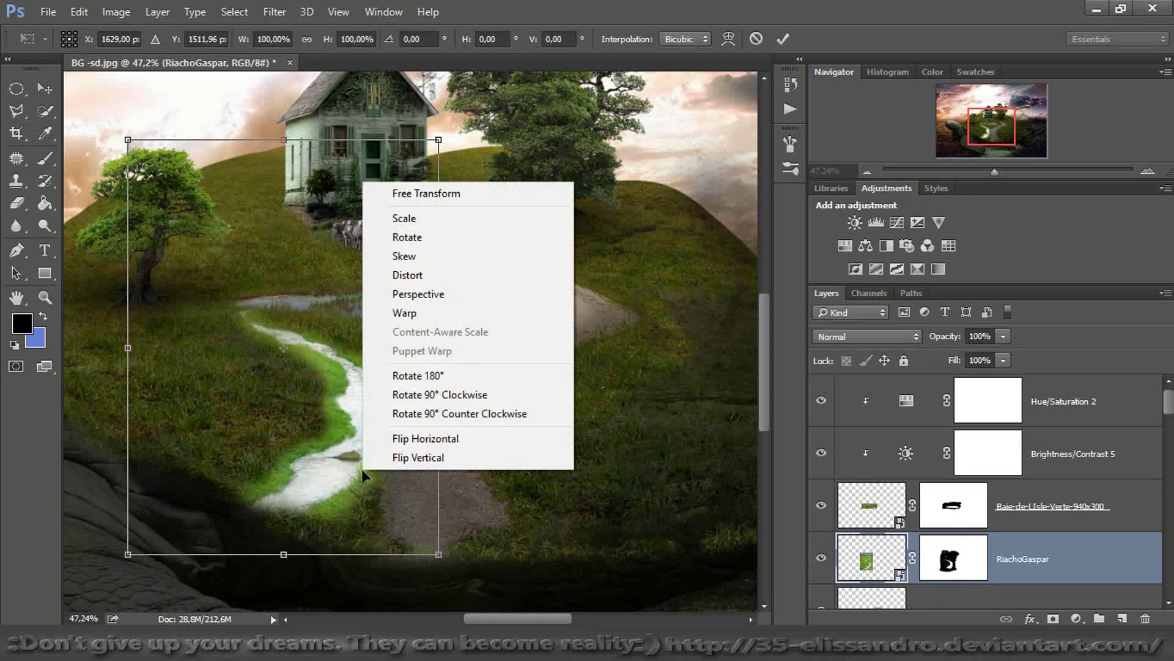
left_click(398, 441)
left_click_drag(383, 416, 383, 384)
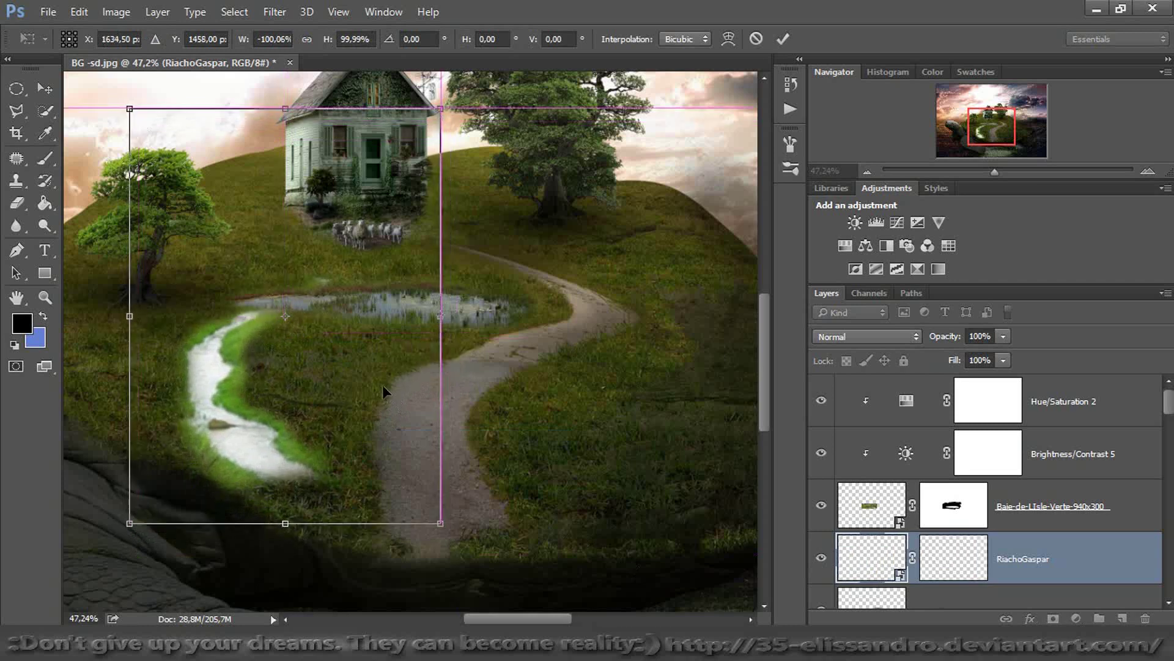
key("ctrl+z")
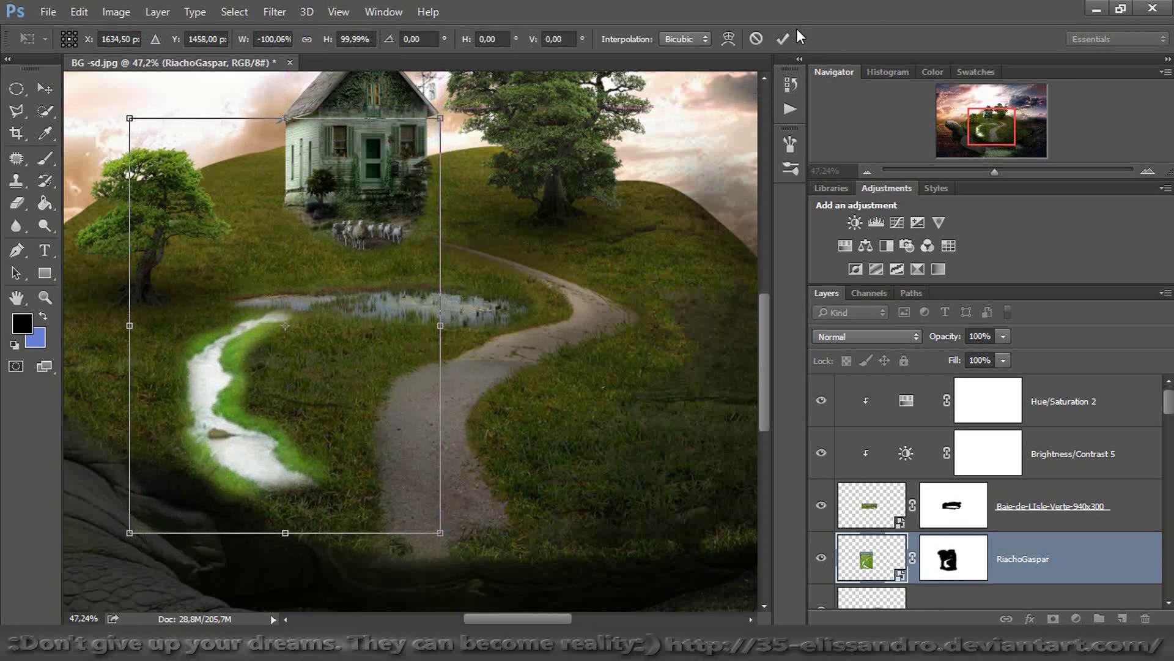
Paint white on the RiachoGaspar mask with the 76 px brush to reveal the stream's lower end down to the path
key("b")
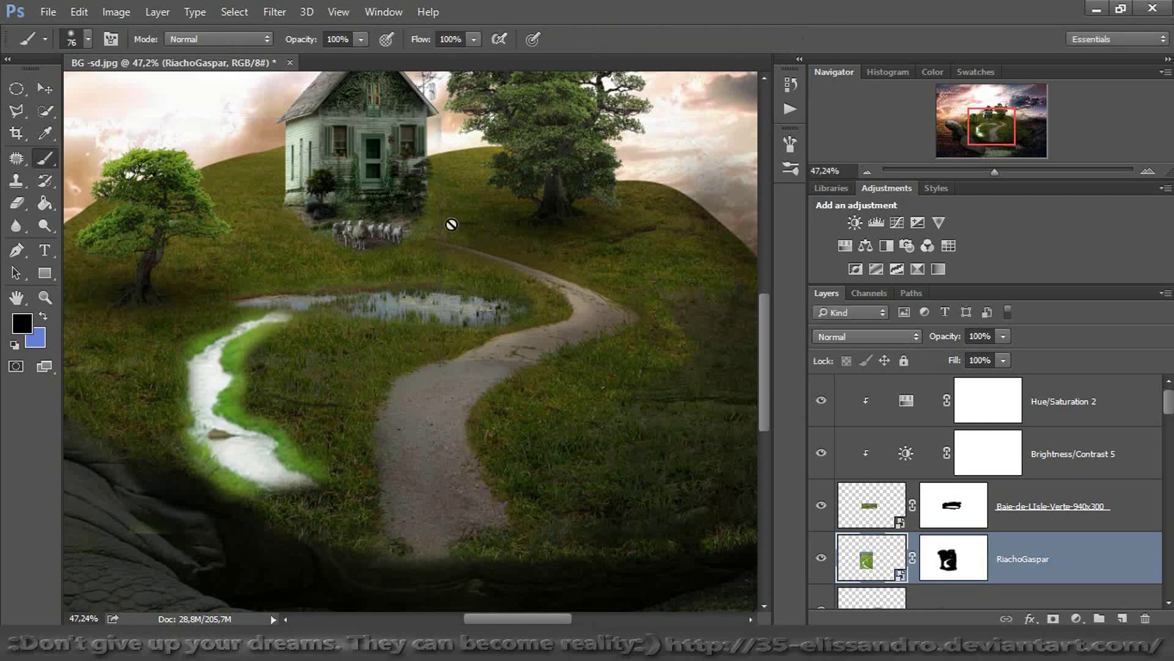
left_click(935, 570)
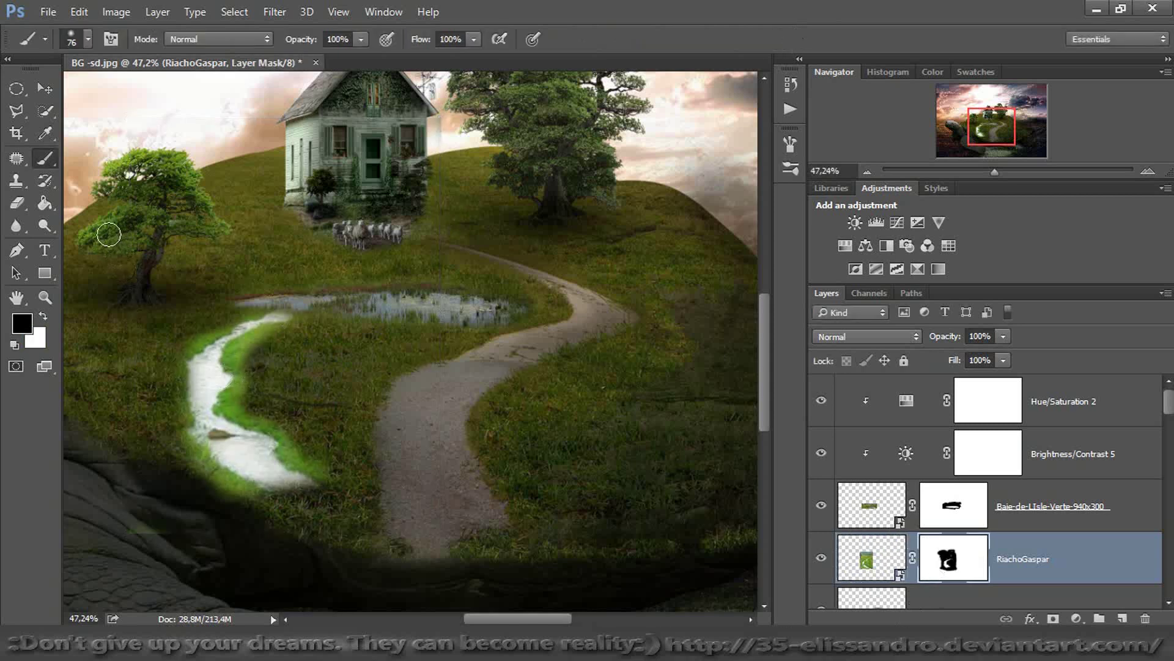
left_click(44, 316)
mouse_move(278, 492)
left_mouse_down()
mouse_move(284, 517)
mouse_move(292, 490)
mouse_move(315, 507)
mouse_move(309, 519)
mouse_move(296, 497)
mouse_move(345, 511)
mouse_move(324, 515)
mouse_move(334, 527)
mouse_move(315, 486)
mouse_move(323, 521)
mouse_move(366, 523)
mouse_move(343, 499)
mouse_move(362, 531)
mouse_move(327, 489)
mouse_move(386, 548)
left_mouse_up()
Lower RiachoGaspar to the island's edge and scale it to 108.34% width and 113.01% height so the stream meets the pond
left_click(45, 89)
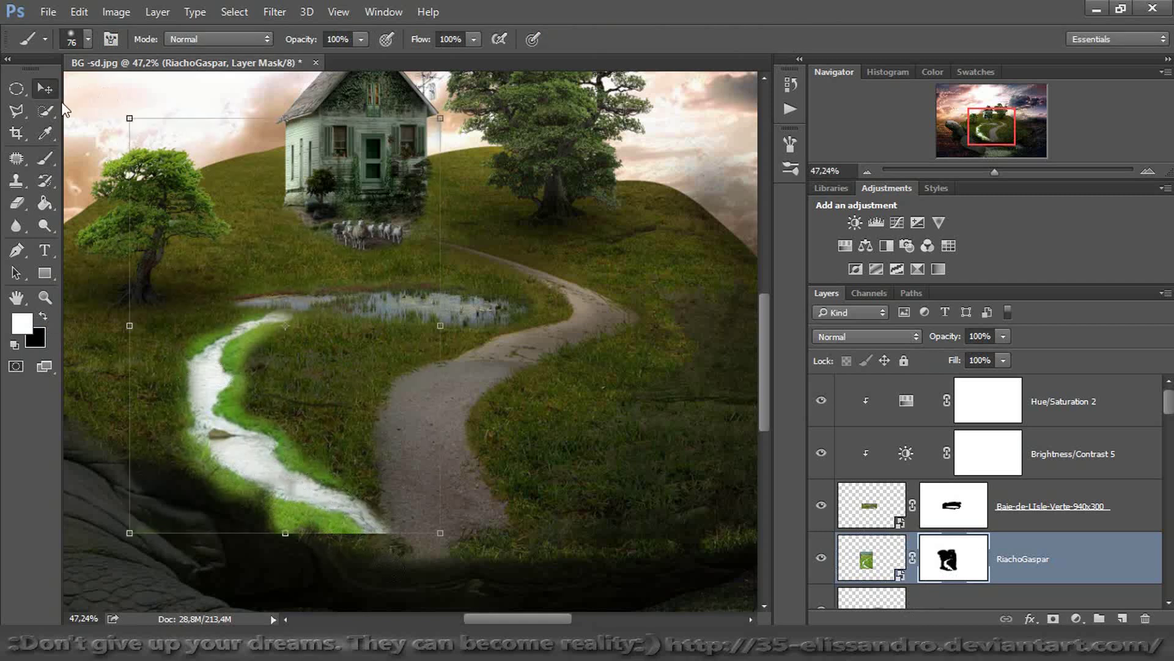
left_click_drag(237, 386, 237, 414)
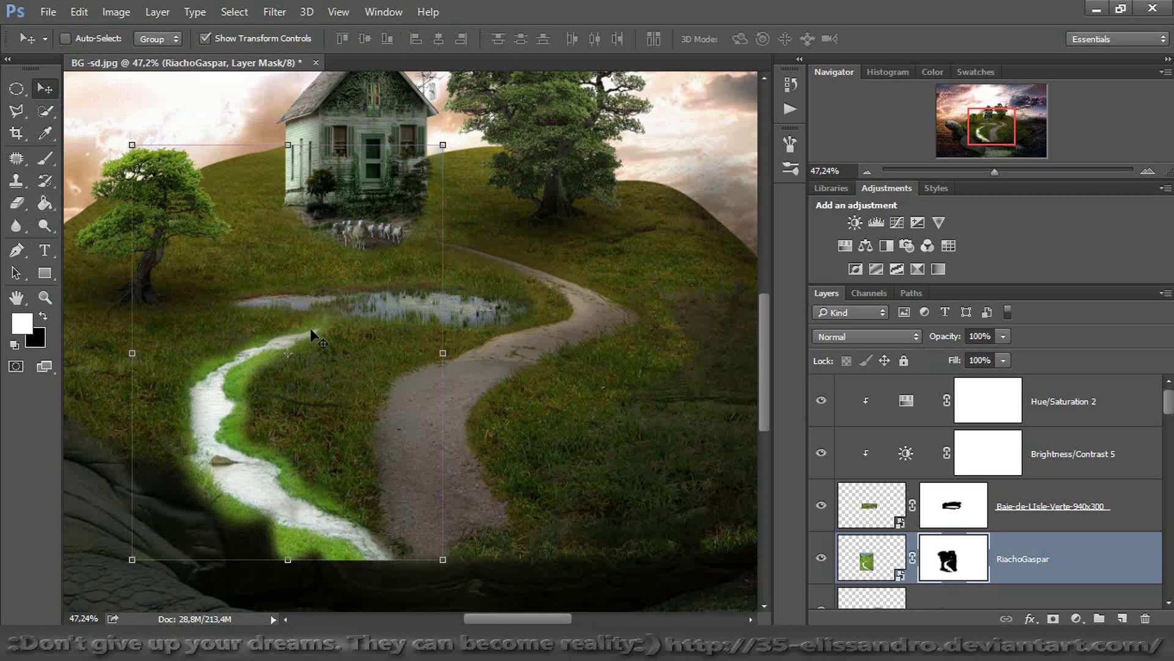
left_click(45, 158)
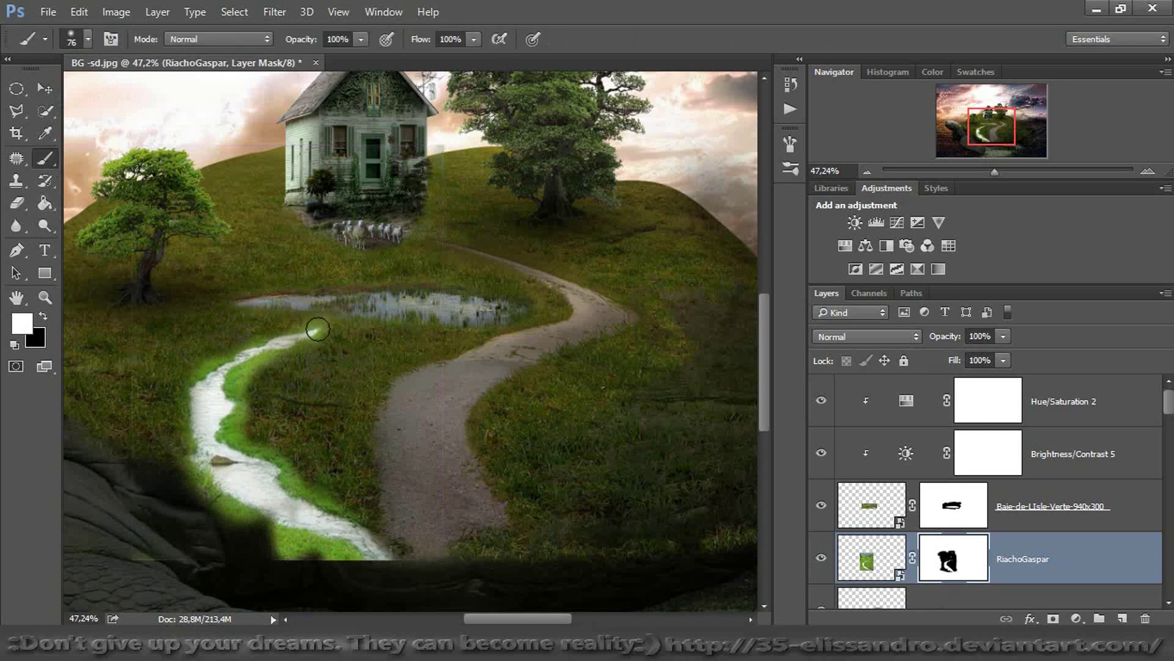
left_click(44, 88)
left_click_drag(131, 146, 101, 91)
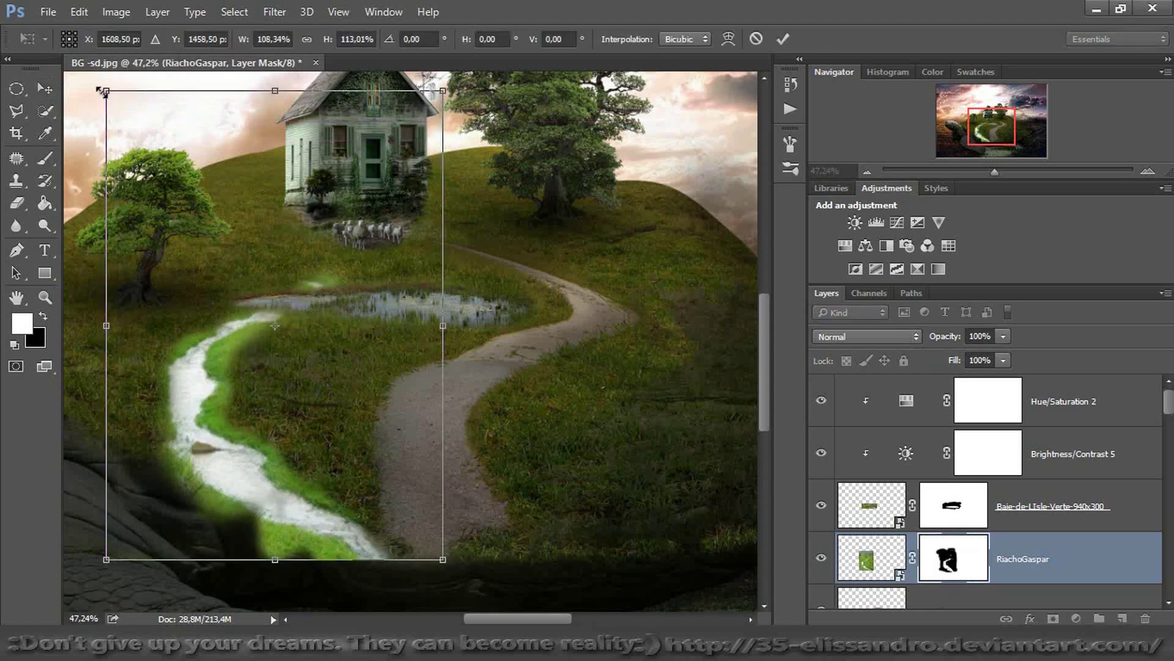
left_click(784, 38)
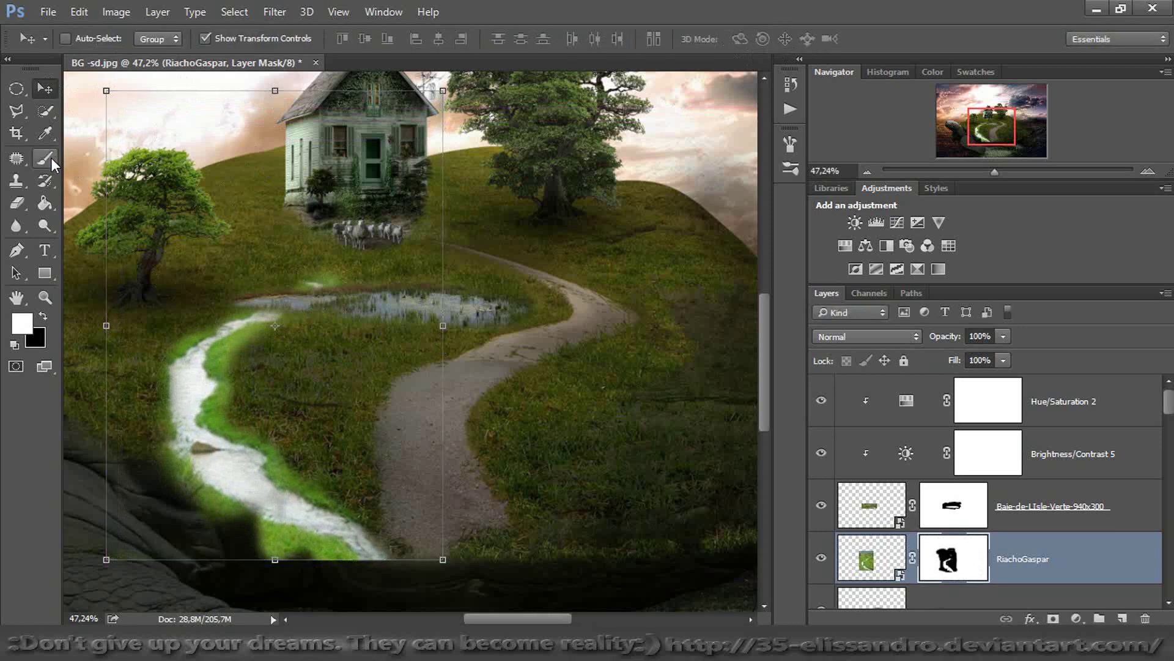
Mask out the green patch above the pond and the excess bank below the stream with the 76 px black brush
key("b")
left_click(43, 316)
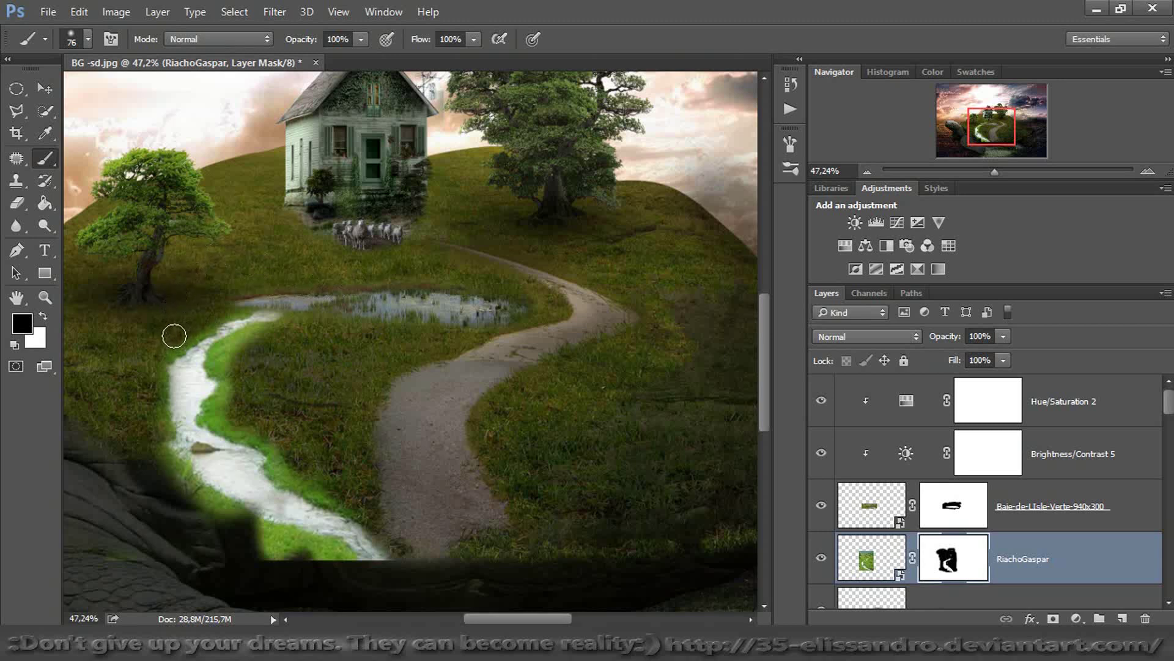
mouse_move(162, 471)
left_mouse_down()
mouse_move(238, 520)
mouse_move(151, 531)
mouse_move(99, 555)
mouse_move(257, 541)
mouse_move(340, 568)
mouse_move(395, 564)
mouse_move(251, 570)
left_mouse_up()
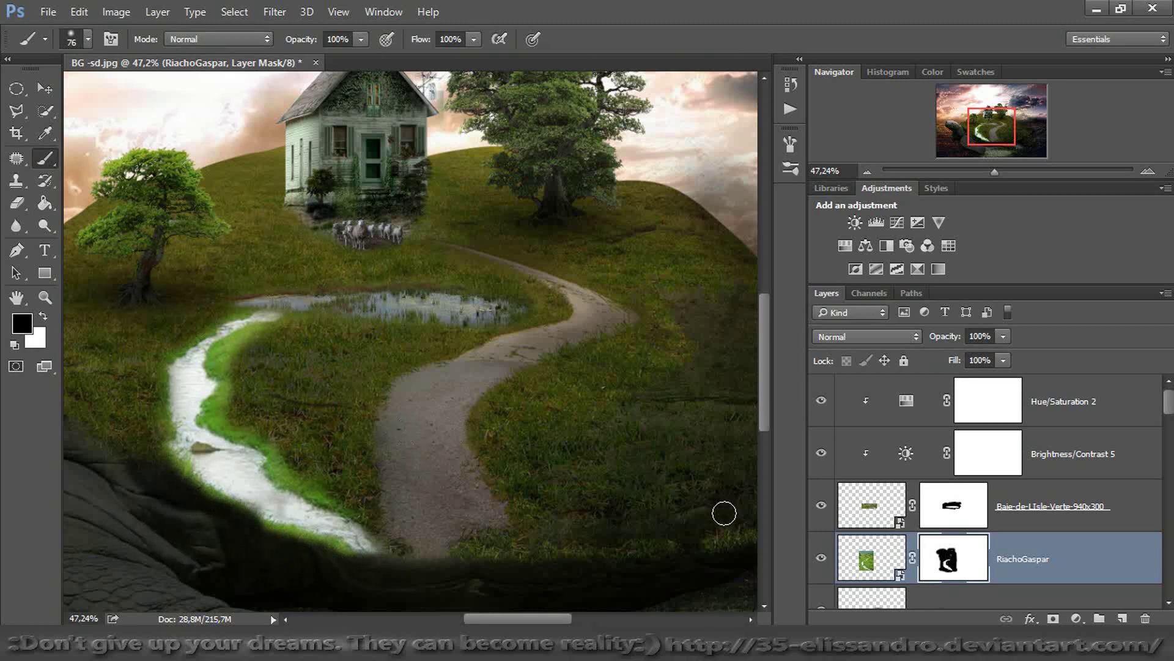
left_click(822, 557)
left_click(821, 557)
Clean up the rest of the RiachoGaspar mask with a 170 px black brush, comparing the image with the layer hidden
left_click_drag(370, 338, 393, 354)
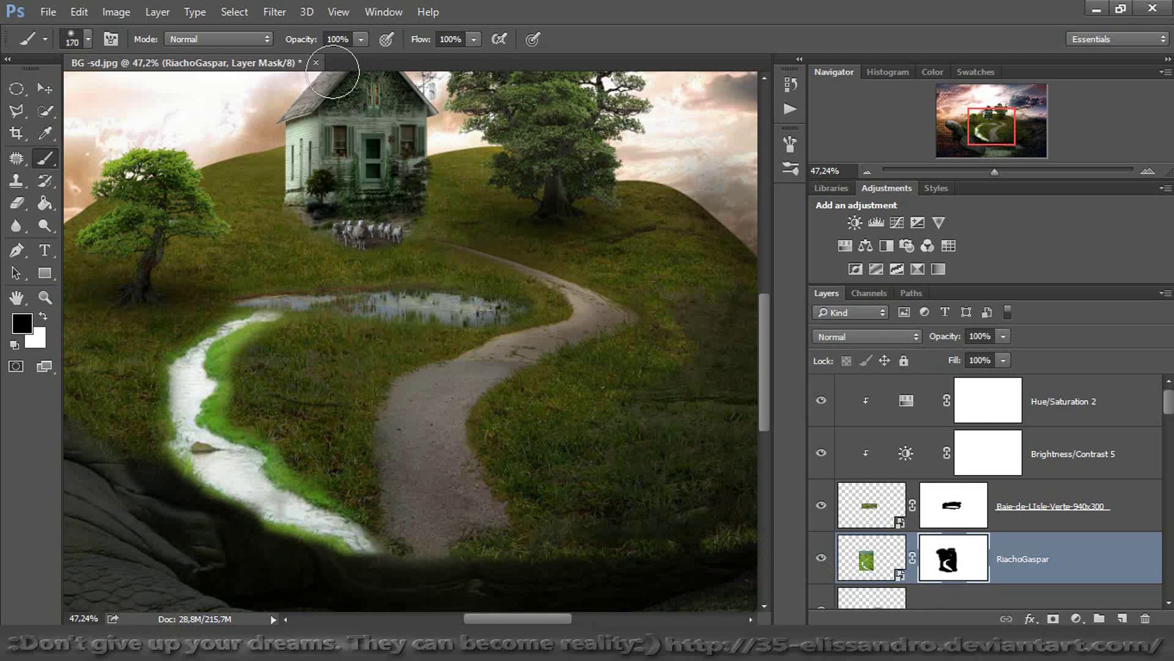
left_click_drag(105, 406, 100, 433)
left_click(823, 560)
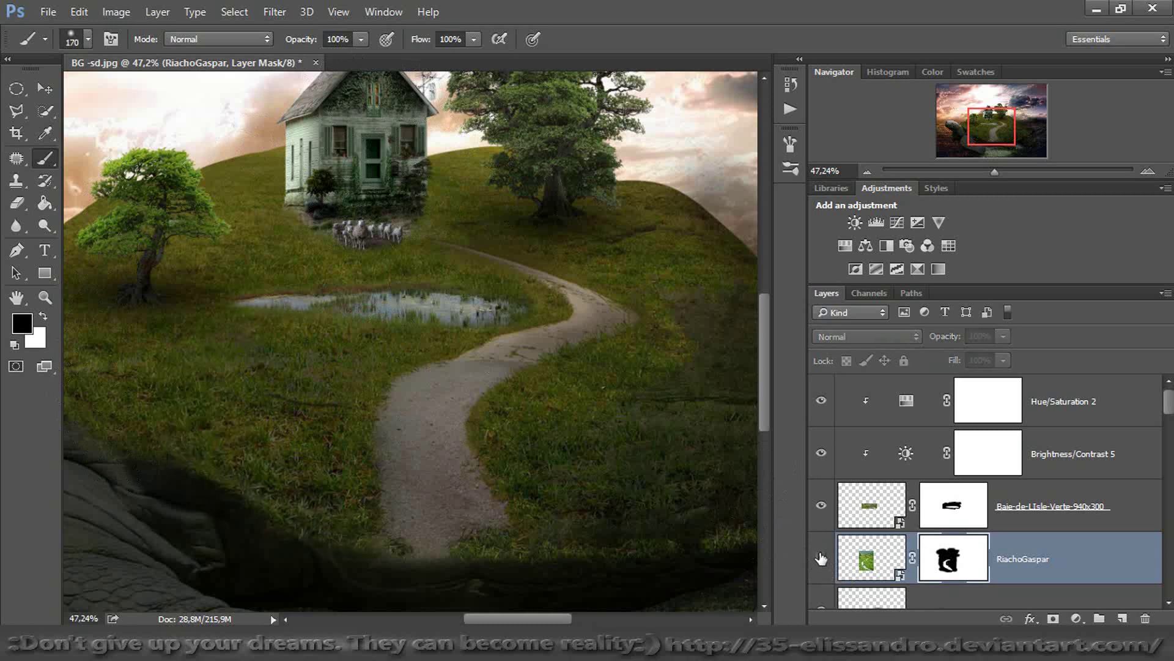
left_click(821, 559)
left_click(821, 558)
left_click(822, 559)
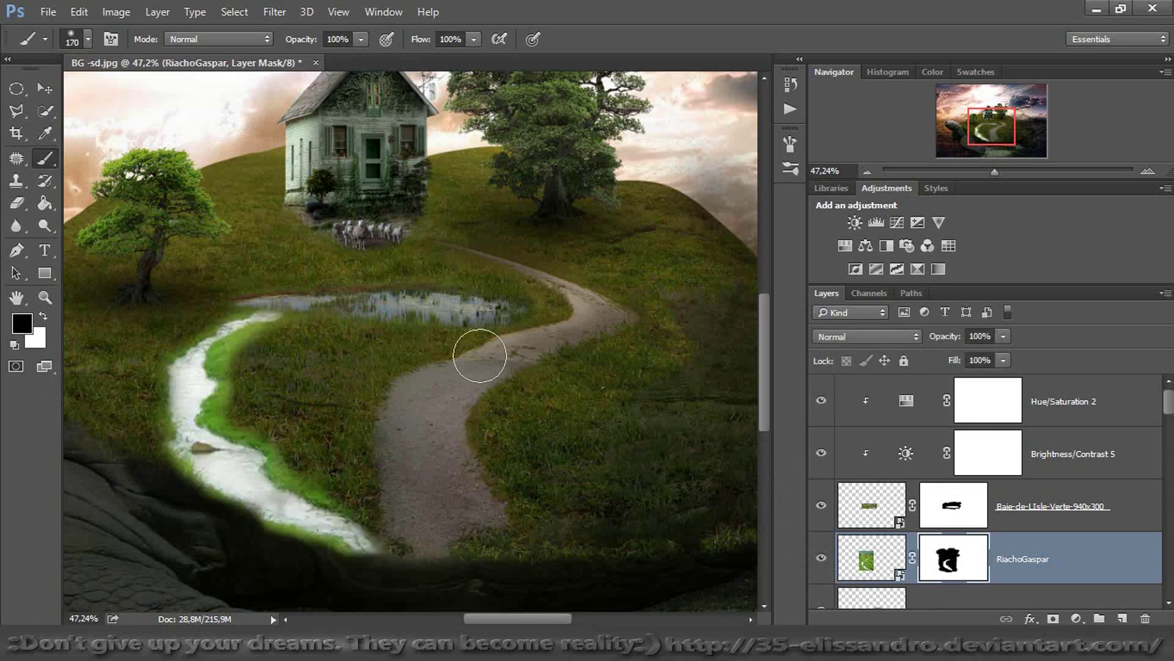
Clip a Selective Color adjustment to RiachoGaspar, setting Yellows to cyan -100% and magenta about +67% and slightly adjusting yellow
left_click(867, 558)
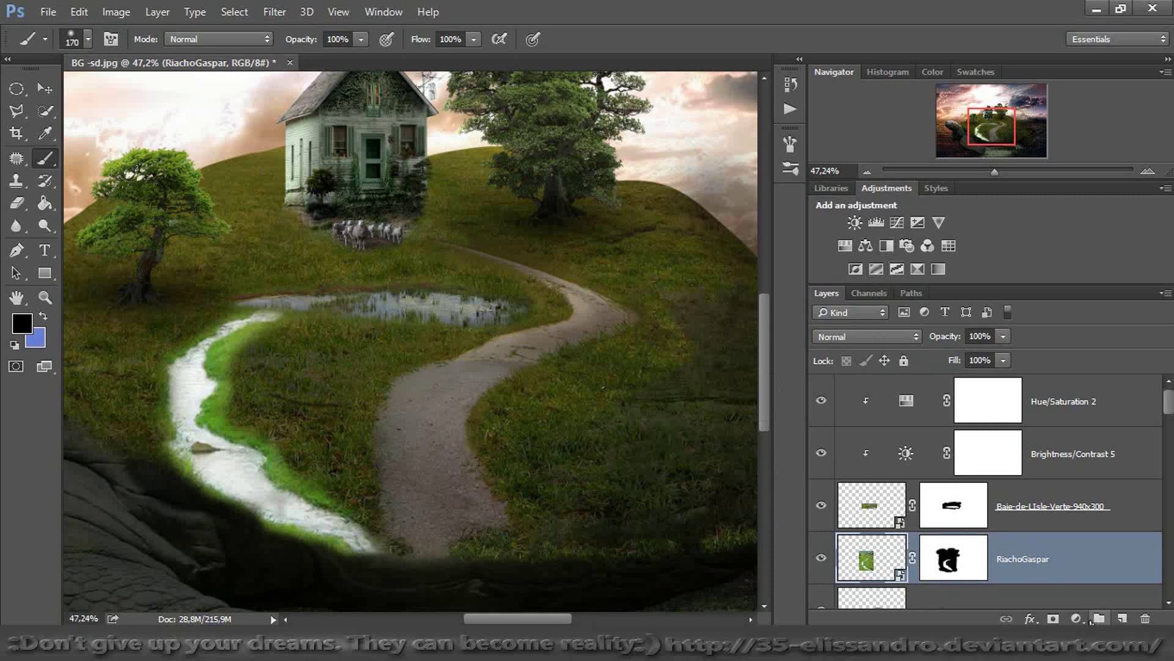
left_click(1076, 619)
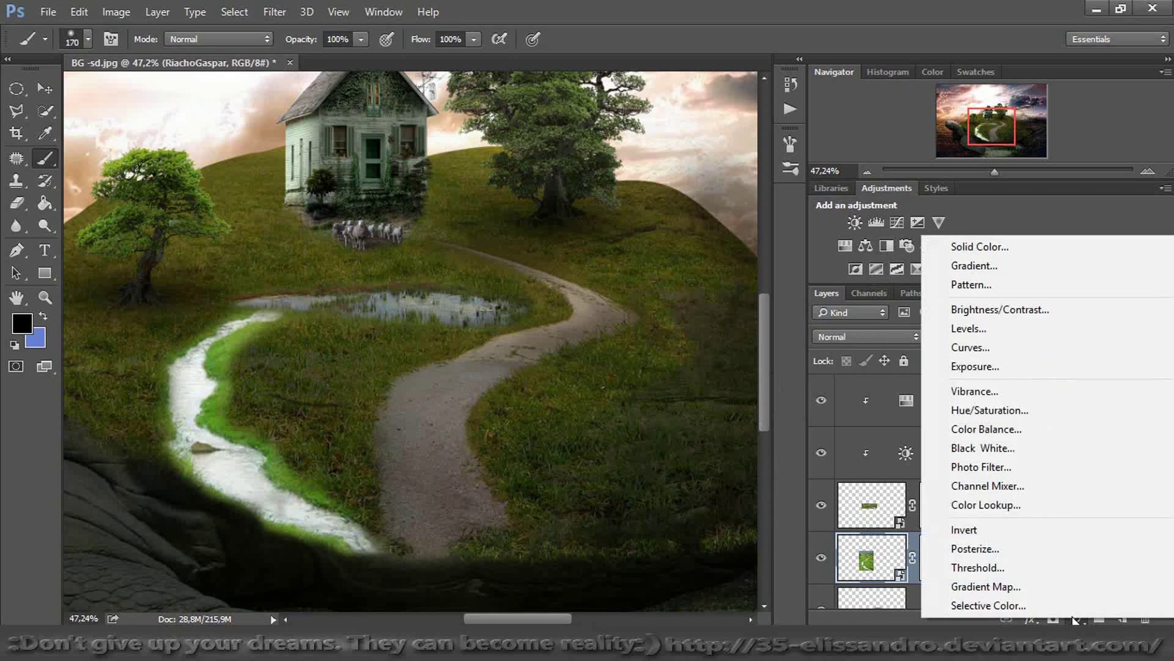
left_click(1029, 604)
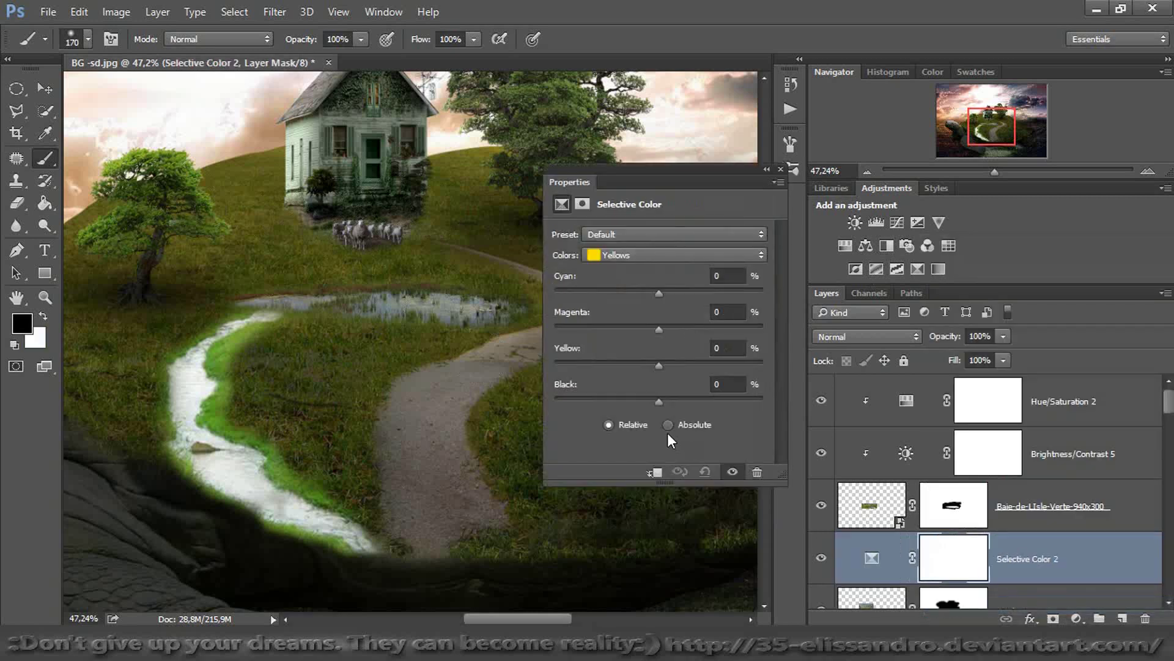
left_click(656, 471)
left_click_drag(659, 292, 547, 299)
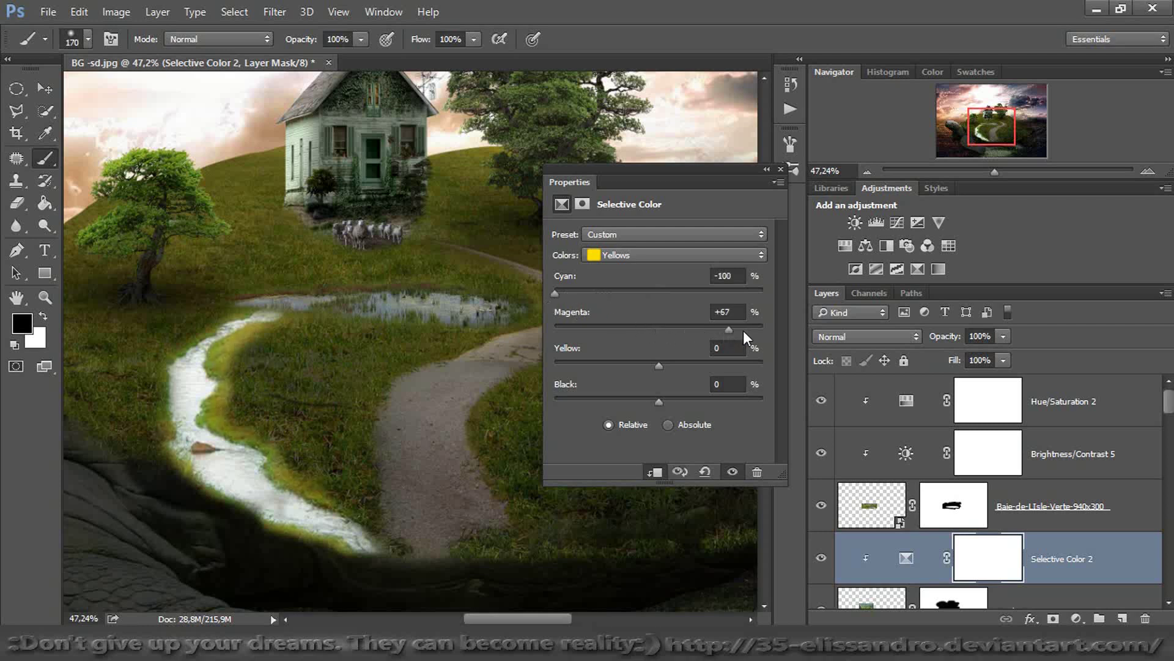
left_click_drag(656, 369, 670, 366)
Set the Selective Color adjustment's Greens to cyan +74% and magenta +68%
left_click(614, 251)
left_click(617, 300)
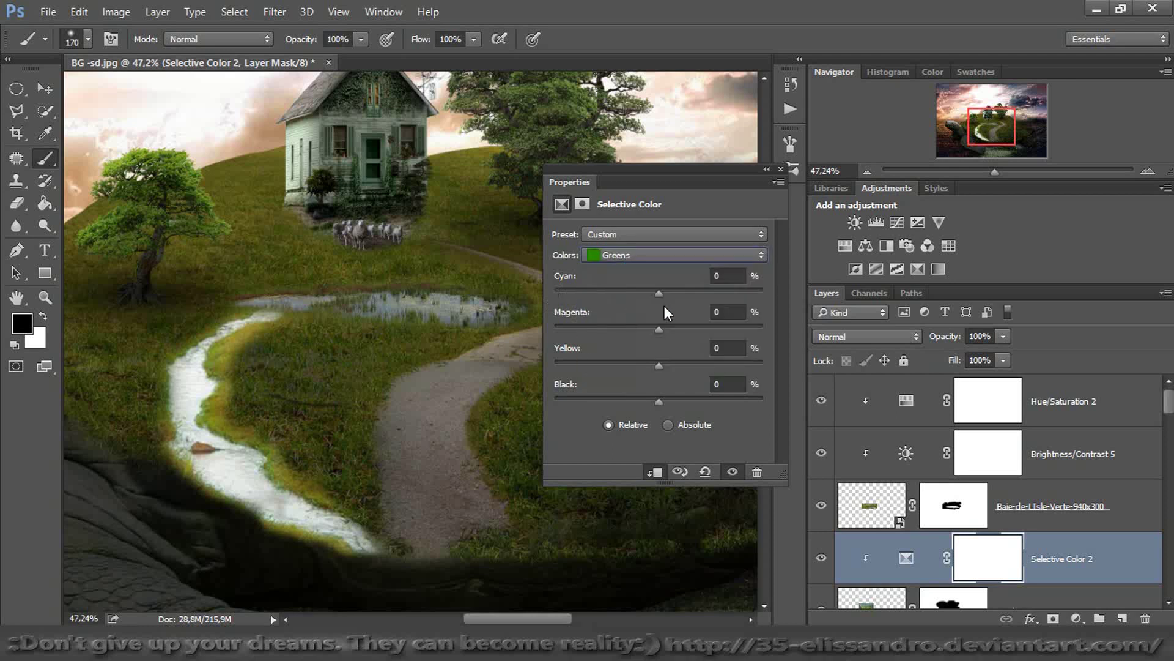
left_click_drag(659, 293, 696, 300)
left_click_drag(658, 329, 730, 323)
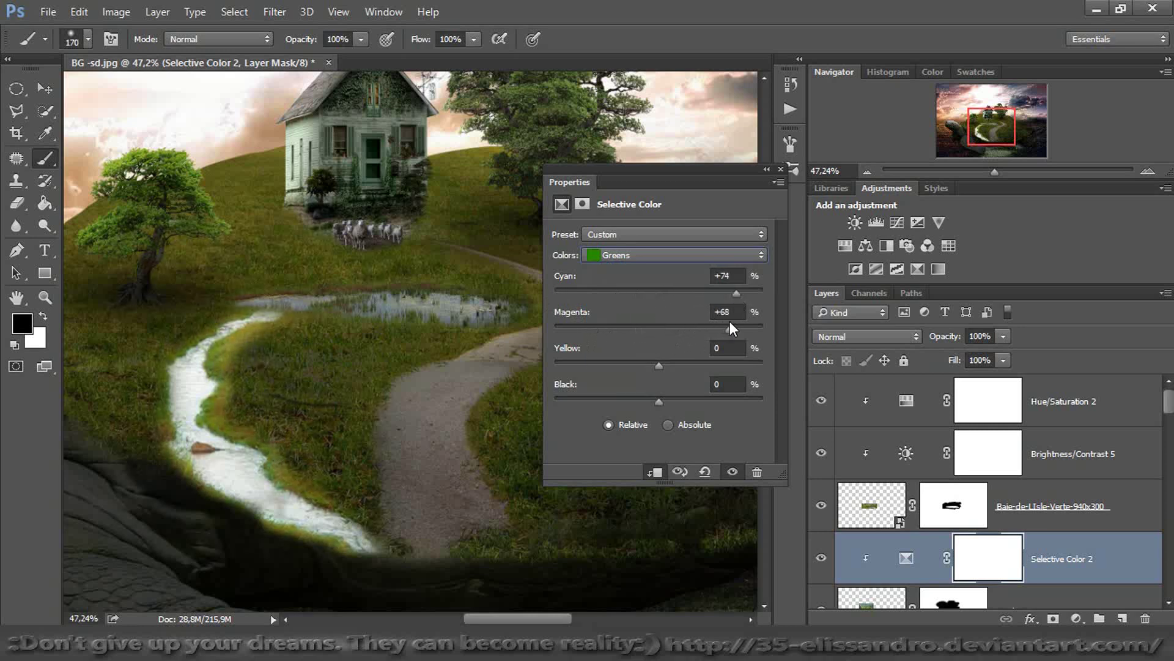
left_click(768, 170)
Move RiachoGaspar with its Selective Color adjustment below the landscape-955427_1920-2 copy layer, above Brightness/Contrast 3
scroll(1165, 428, "down", 8)
scroll(1165, 422, "up", 5)
left_click(1029, 493)
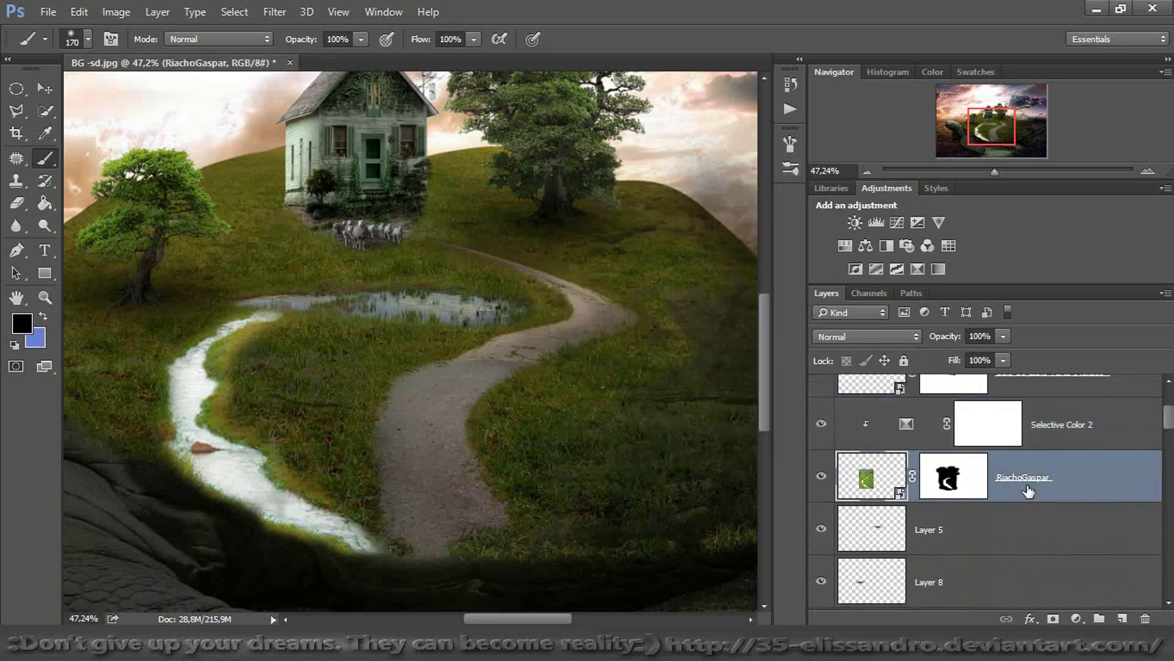
left_click_drag(1048, 447, 989, 521)
Mask out the landscape-955427_1920-2 copy grass overlapping the lower stream with a black 45 px grass brush
left_click(975, 388)
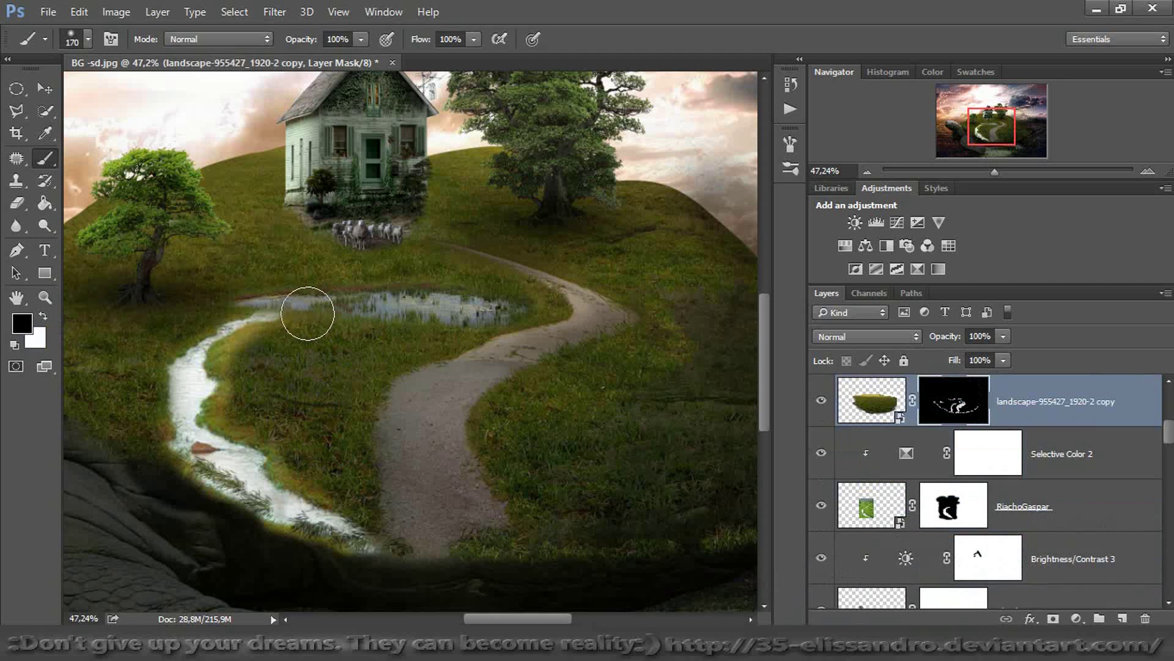
right_click(309, 314)
left_click(365, 311)
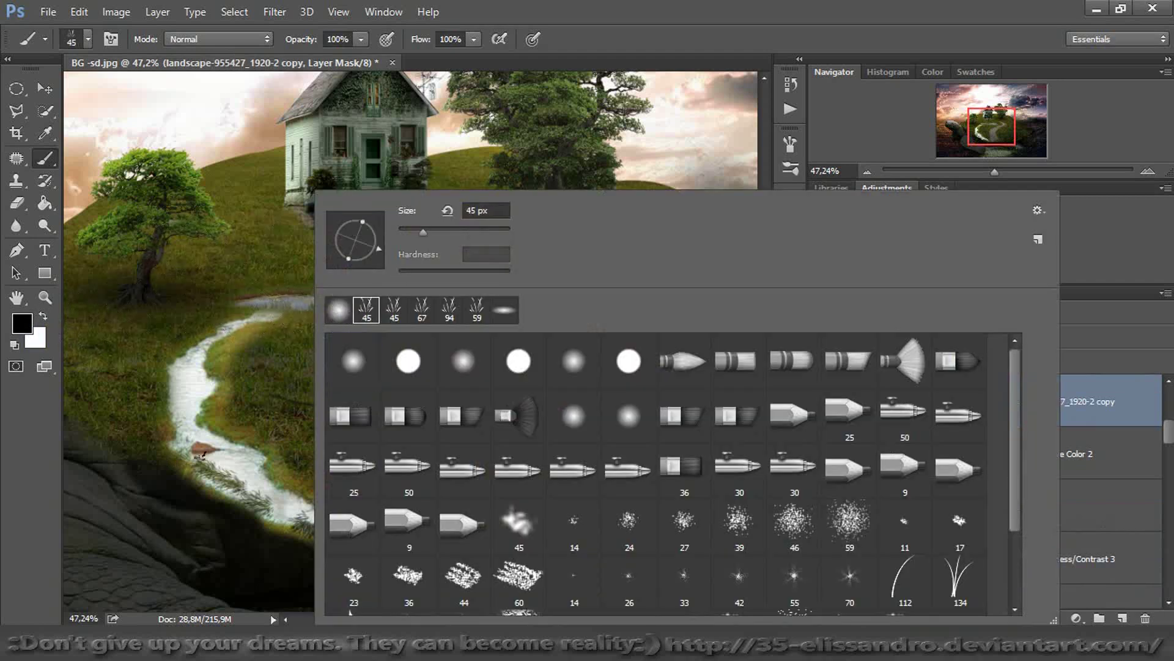
left_click(198, 480)
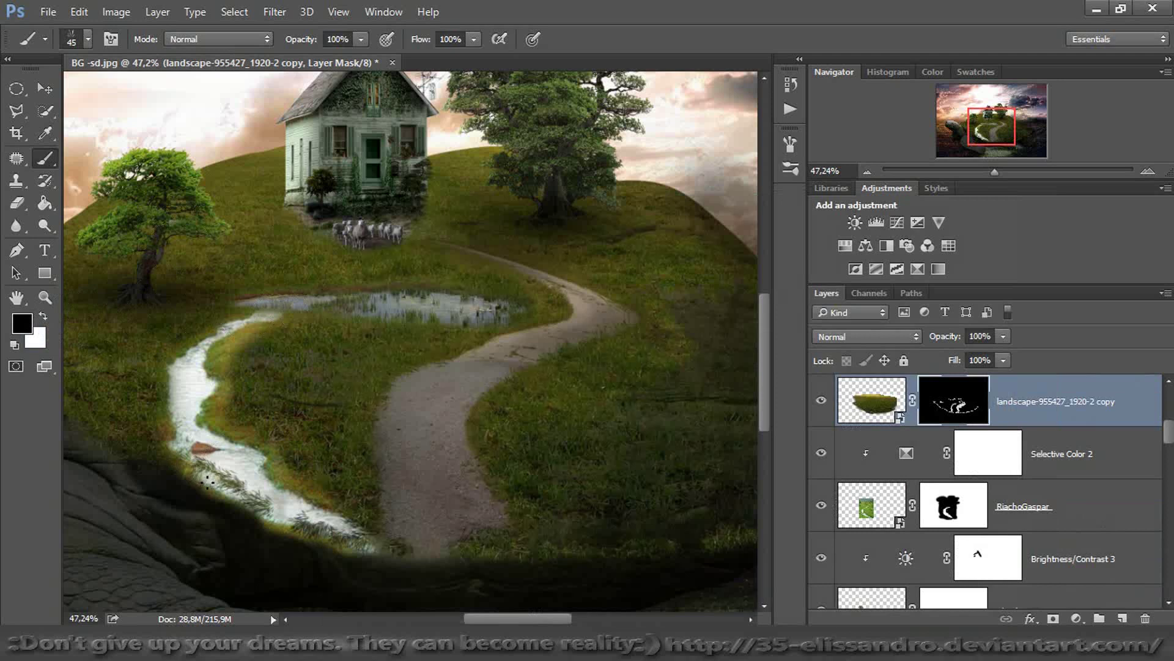
left_click(822, 400)
left_click(822, 400)
left_click_drag(184, 476, 296, 537)
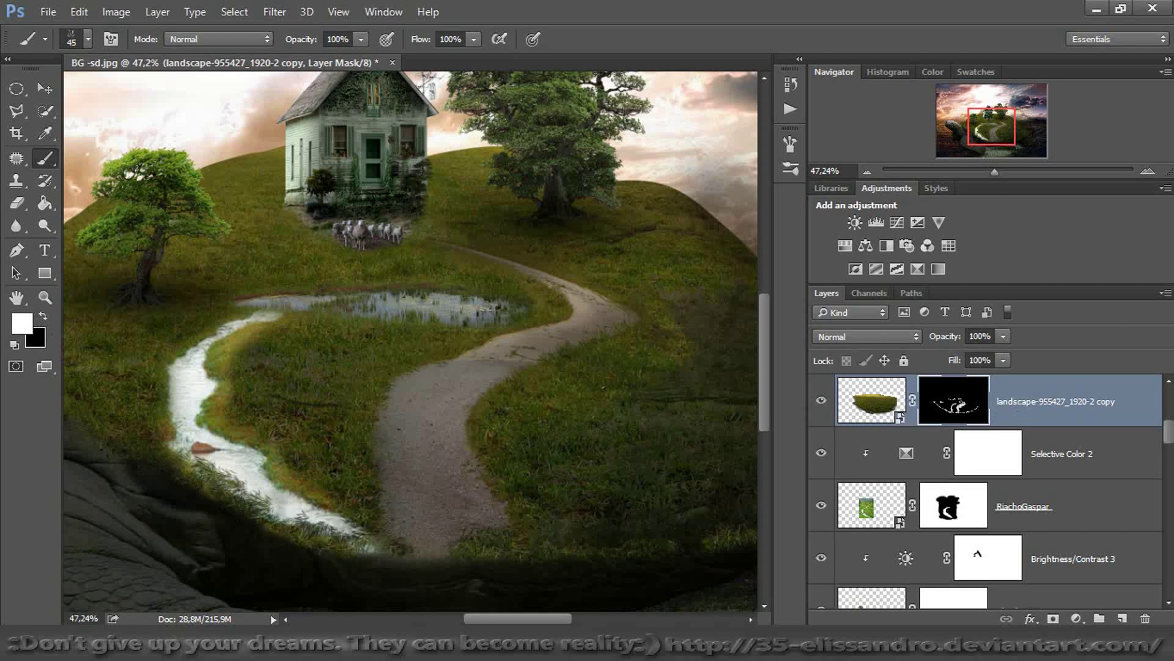
Reveal grass blades along both stream banks by painting white on the landscape-955427_1920-2 copy mask with the 45 px grass brush
left_click_drag(178, 465, 159, 430)
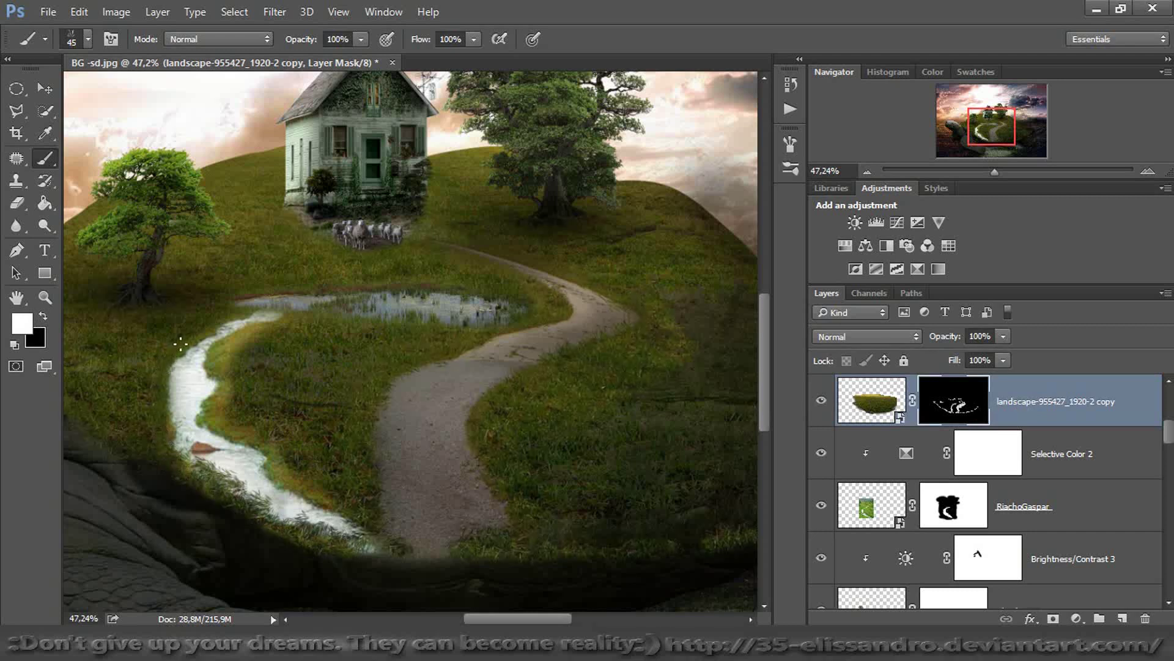
mouse_move(192, 335)
left_mouse_down()
mouse_move(226, 315)
mouse_move(244, 347)
mouse_move(219, 358)
mouse_move(240, 331)
mouse_move(252, 336)
left_mouse_up()
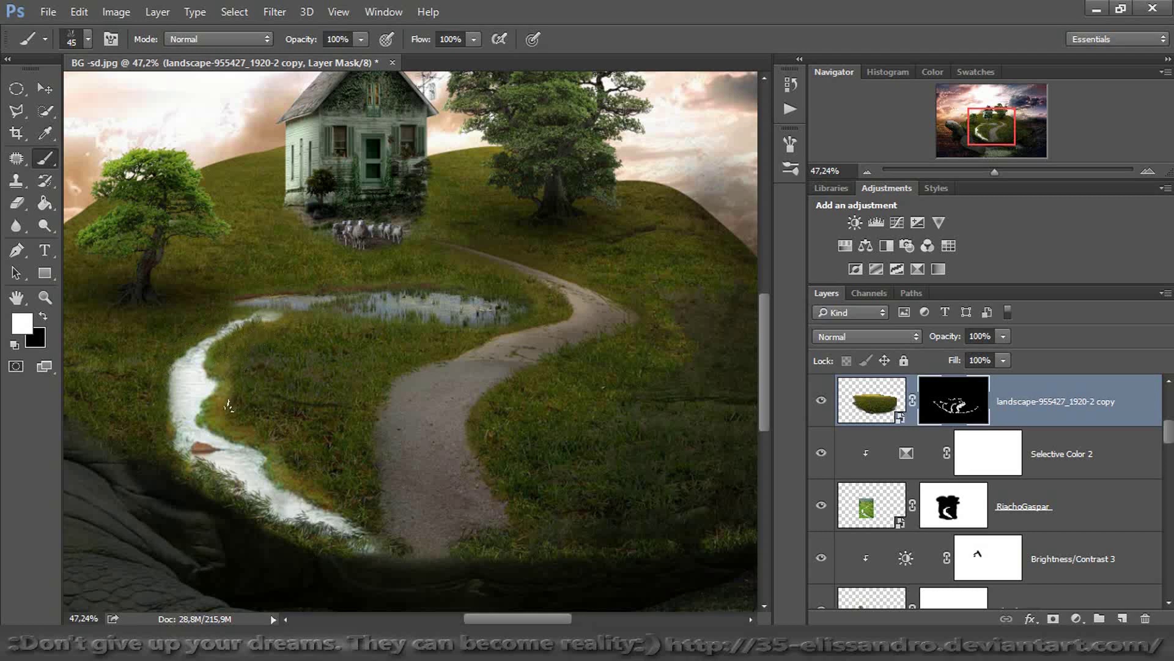
left_click_drag(219, 394, 223, 371)
mouse_move(216, 417)
left_mouse_down()
mouse_move(273, 449)
mouse_move(278, 473)
mouse_move(339, 501)
left_mouse_up()
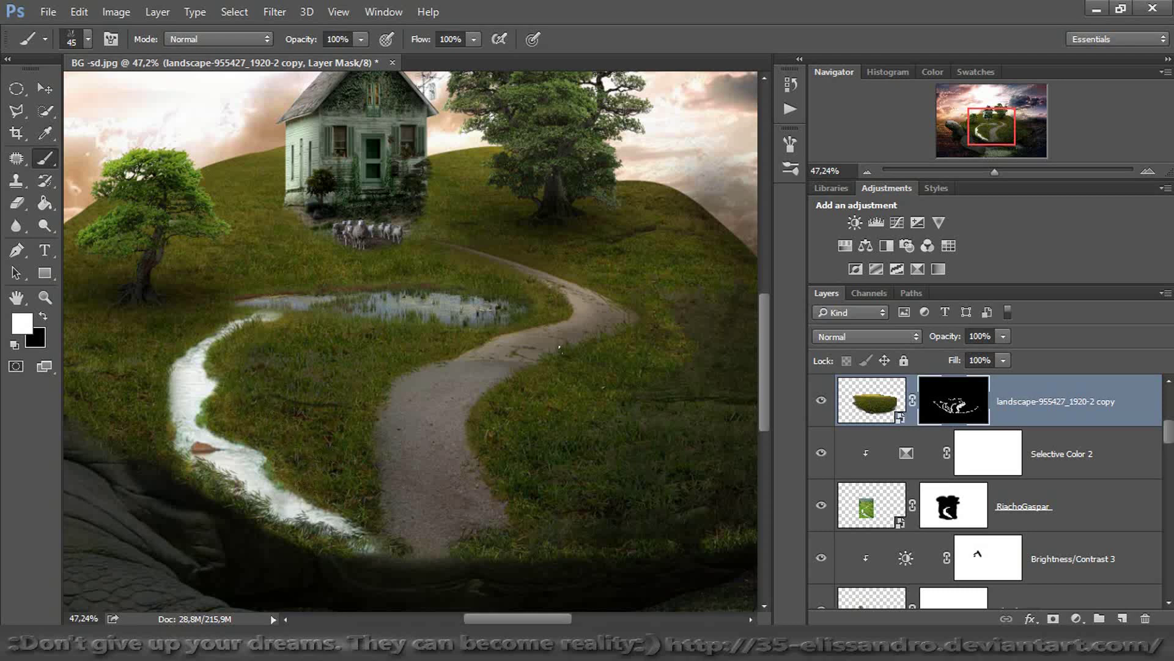
Sample a grey tone from the pond water and add a new clipped layer directly above RiachoGaspar, ready for the Brush tool
left_click(869, 517)
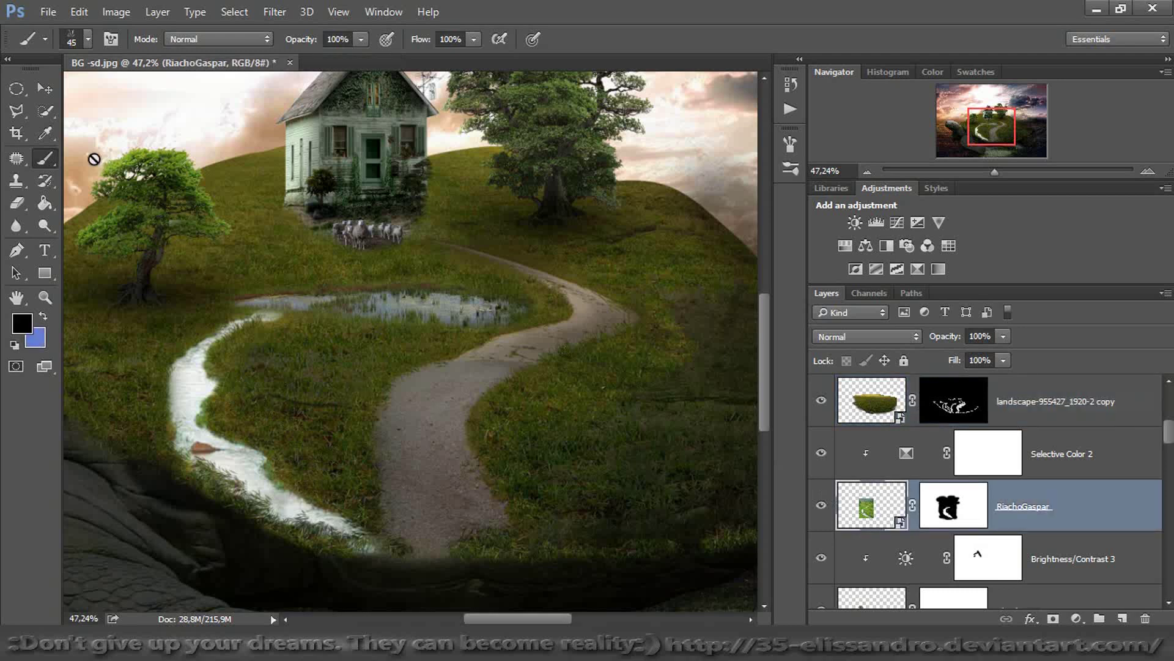
left_click(49, 128)
left_click(392, 297)
left_click(455, 310)
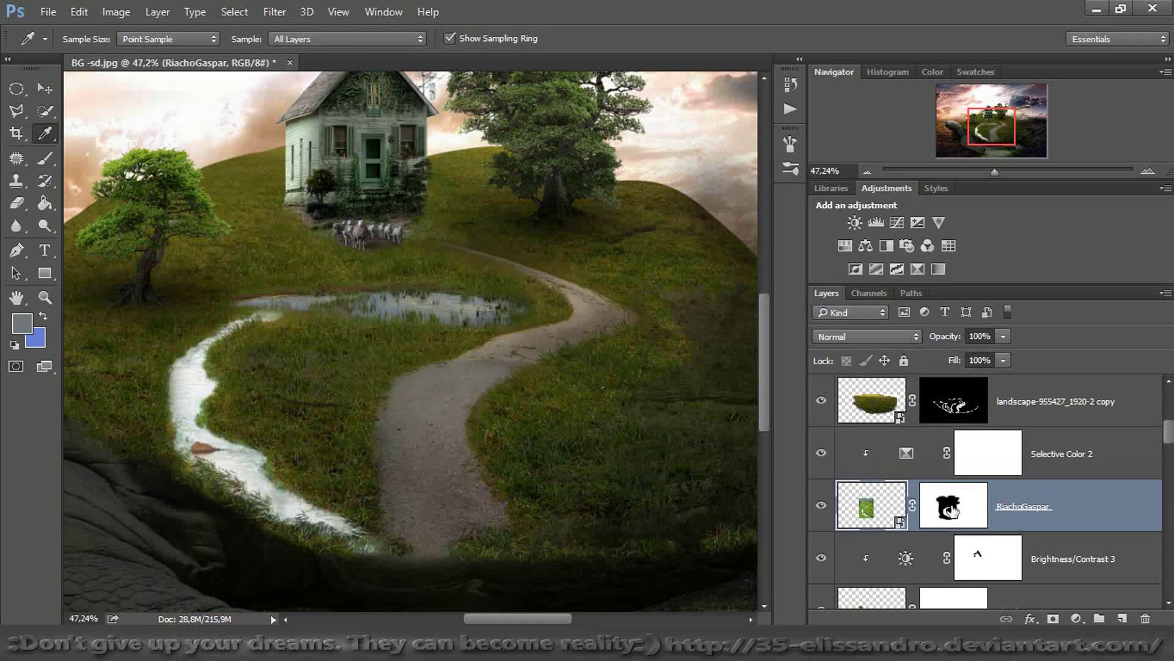
left_click(1122, 618)
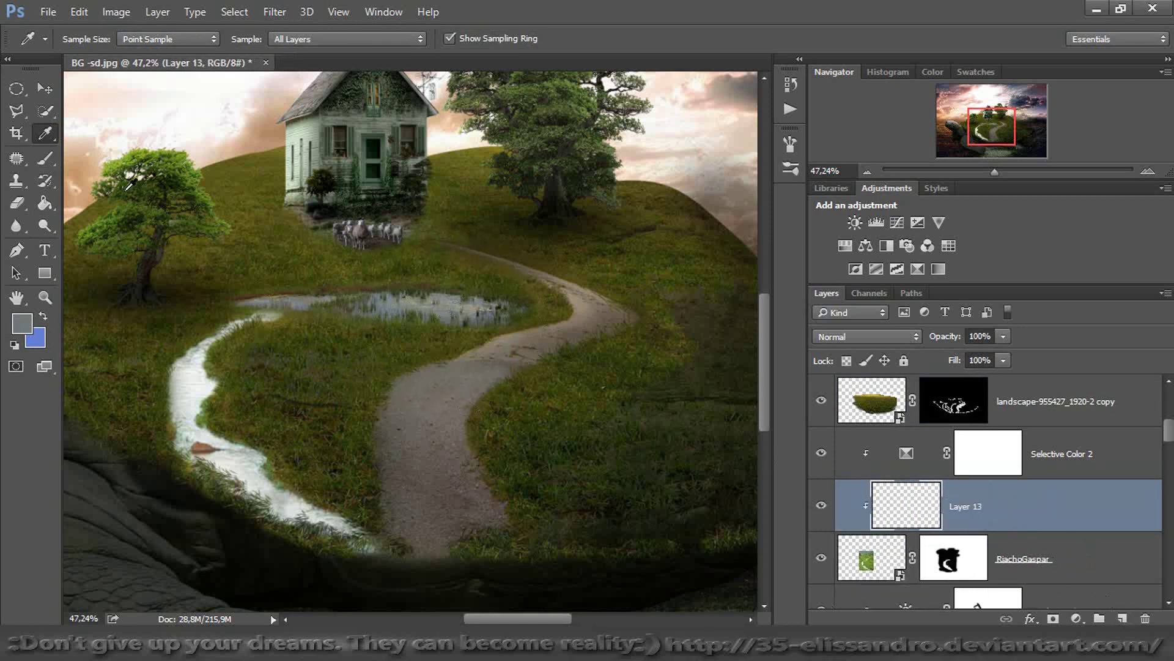
left_click(39, 160)
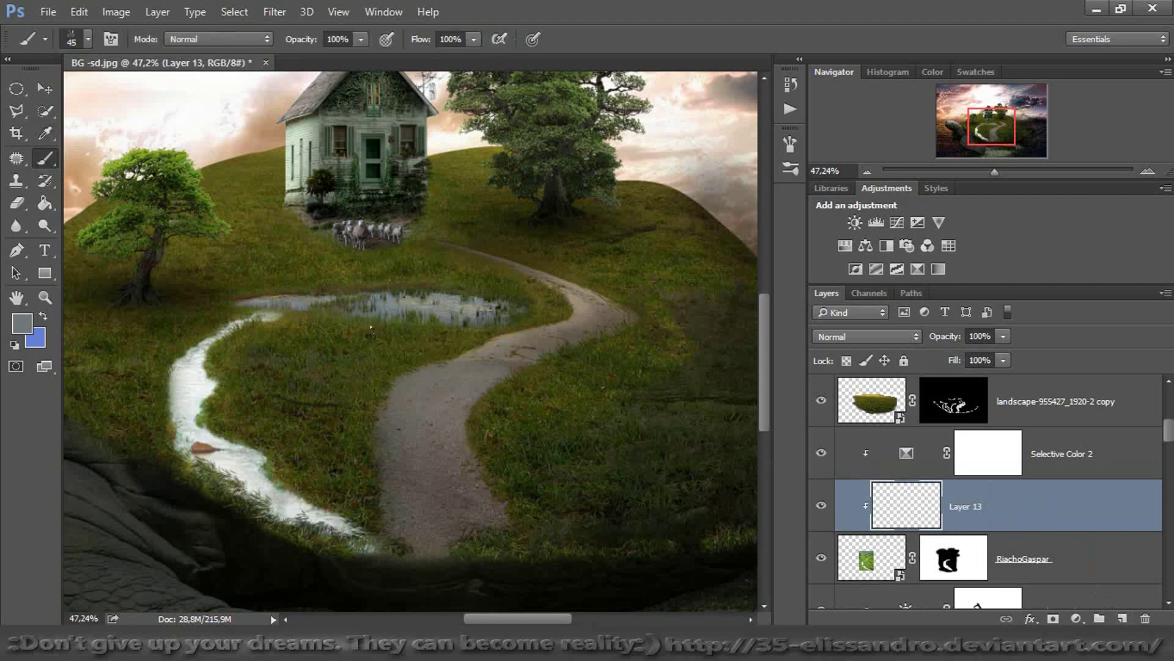
Paint the sampled grey over the bright stream water on Layer 13 with a soft 45 px brush
right_click(373, 331)
left_click(416, 359)
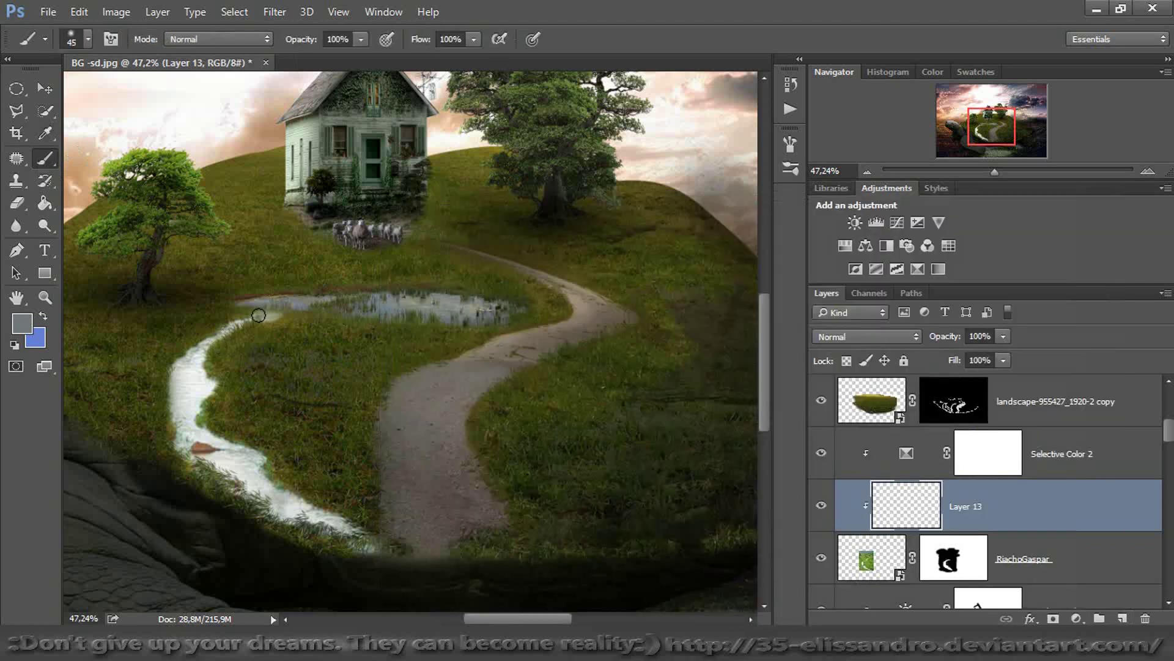
left_click(257, 313)
mouse_move(236, 325)
left_mouse_down()
mouse_move(185, 376)
mouse_move(183, 415)
mouse_move(179, 360)
mouse_move(196, 406)
mouse_move(209, 386)
mouse_move(197, 369)
mouse_move(187, 446)
mouse_move(190, 428)
mouse_move(216, 433)
mouse_move(222, 460)
mouse_move(351, 536)
mouse_move(319, 516)
mouse_move(291, 508)
mouse_move(290, 518)
mouse_move(236, 472)
left_mouse_up()
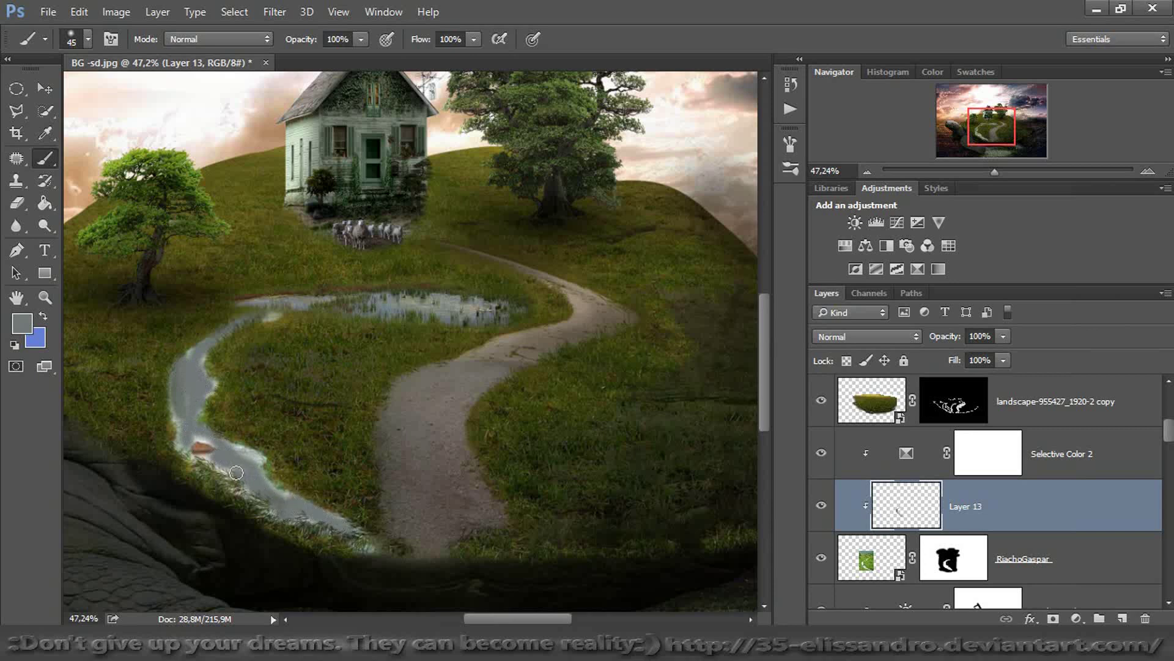
Lower Layer 13's fill to 92% and soften its grey paint with an 11,4 pixel Gaussian Blur
left_click_drag(955, 361, 950, 362)
left_click(277, 16)
mouse_move(386, 182)
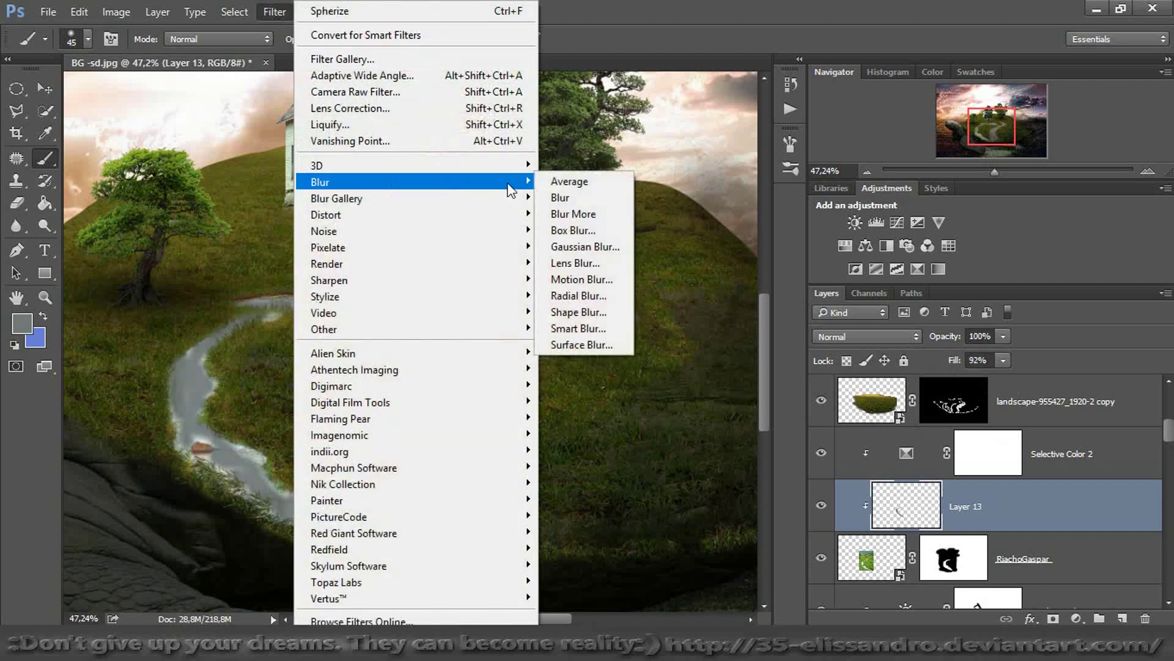
left_click(589, 249)
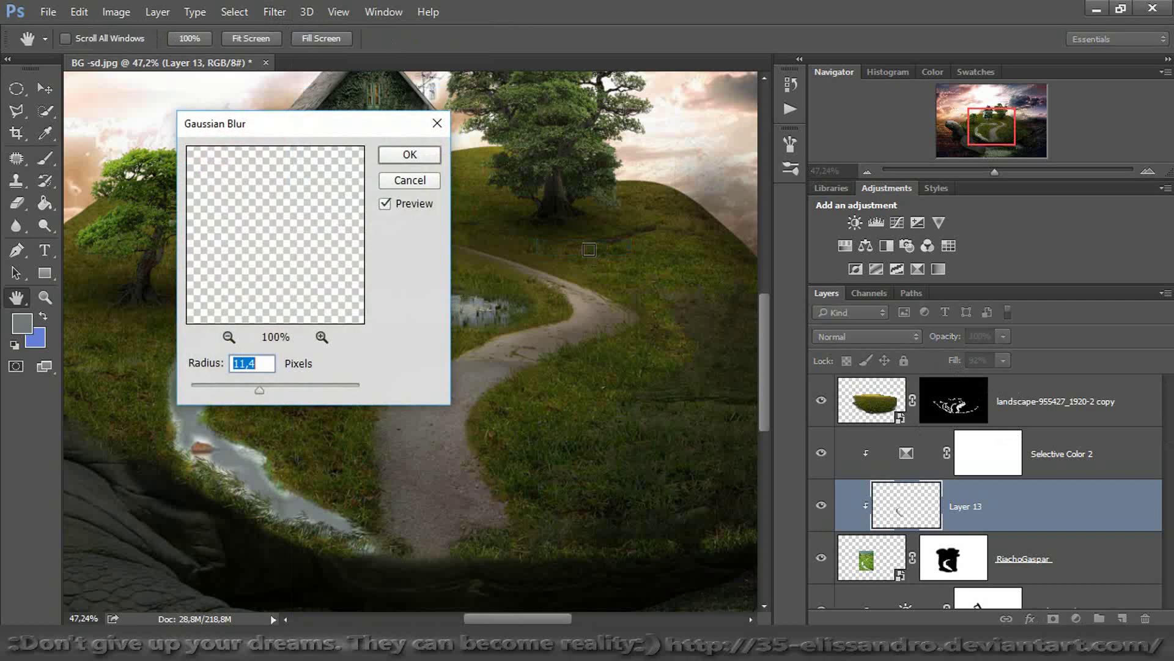
left_click(402, 152)
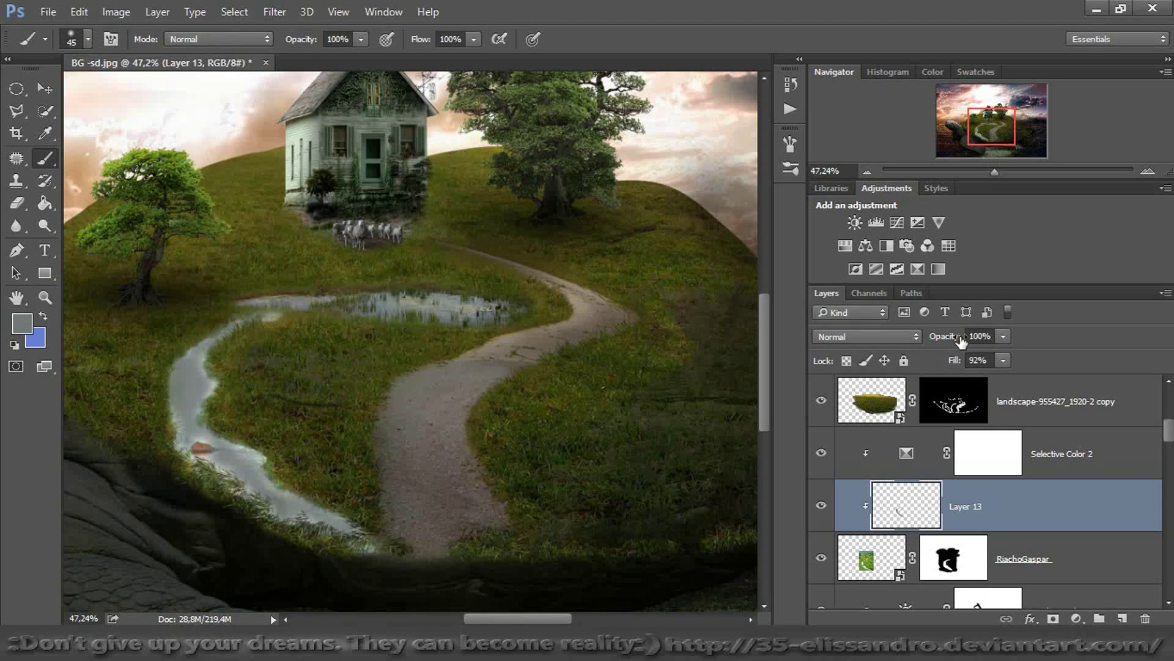
Set Layer 13 to 80% opacity and 100% fill, trying Multiply before returning the blend mode to Normal
left_click_drag(959, 341, 941, 338)
key("Return")
mouse_move(998, 179)
left_mouse_down()
mouse_move(984, 176)
mouse_move(999, 183)
left_mouse_up()
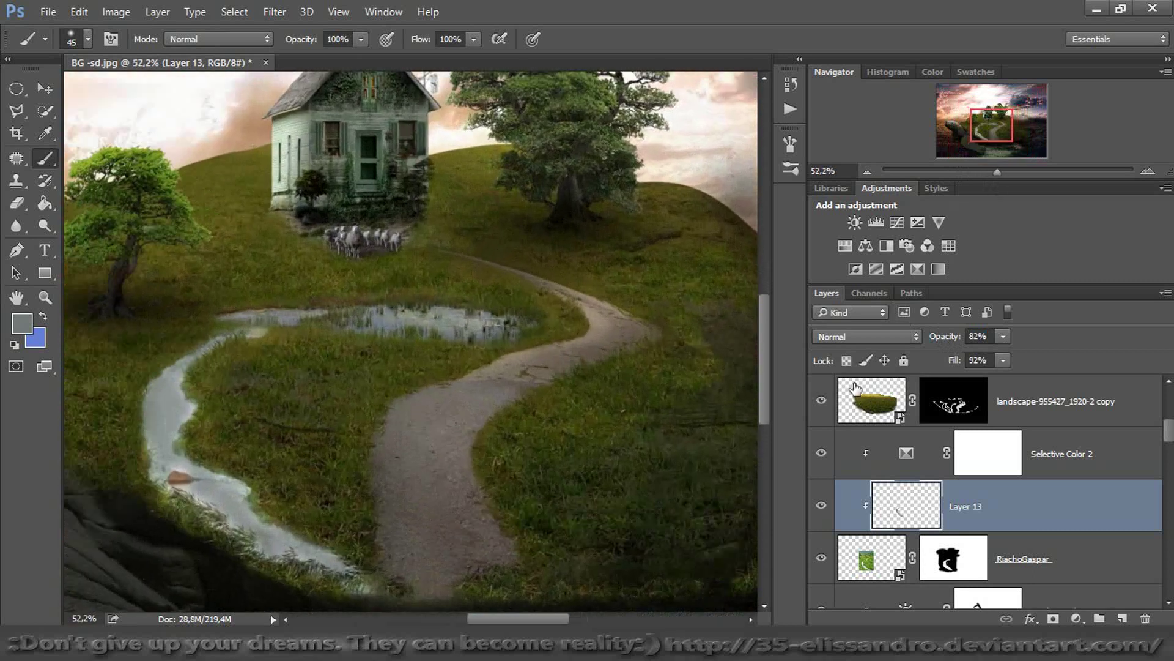
left_click(853, 336)
left_click(826, 50)
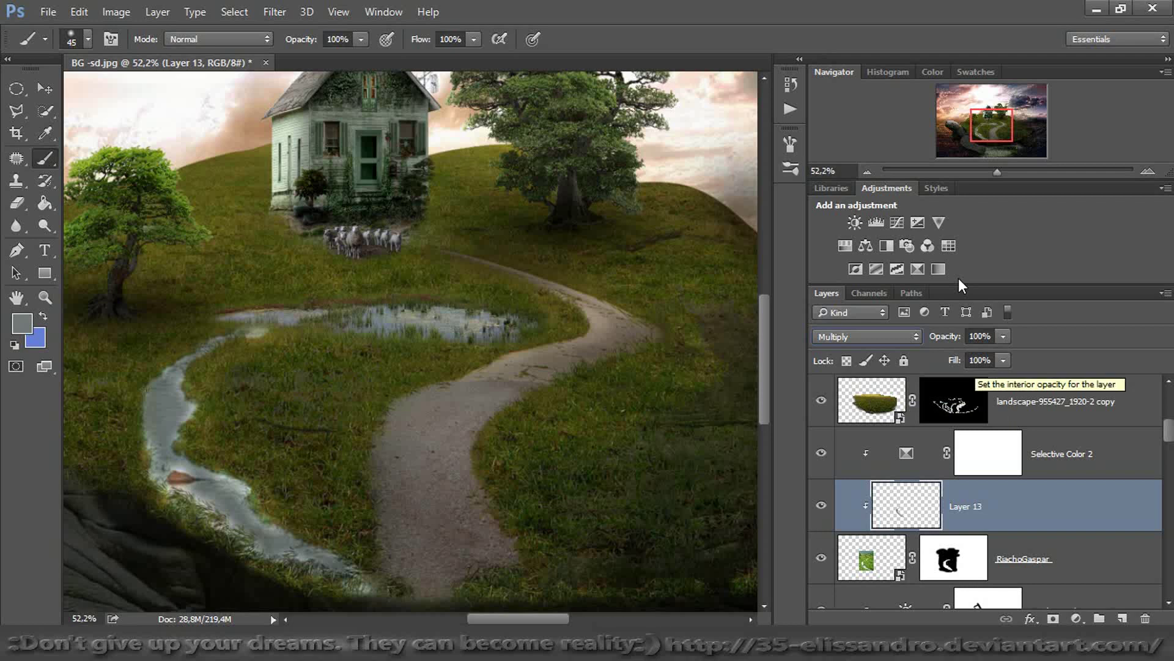
left_click_drag(947, 337, 934, 340)
left_click_drag(997, 172, 986, 176)
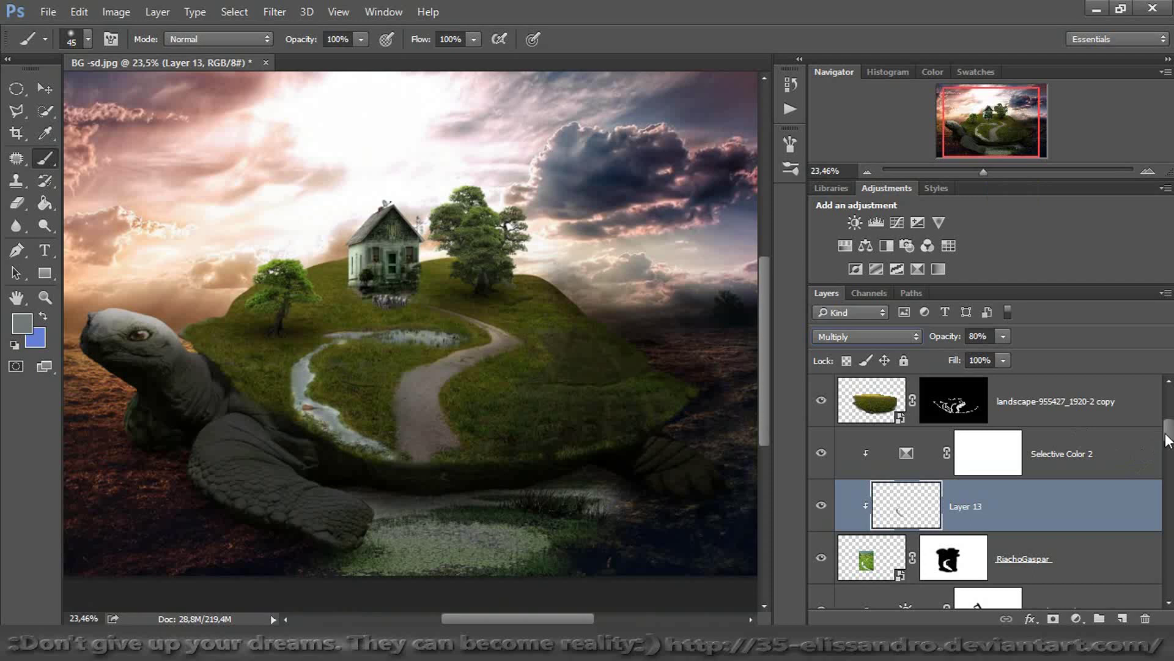
scroll(1168, 435, "up", 1)
scroll(1169, 435, "up", 1)
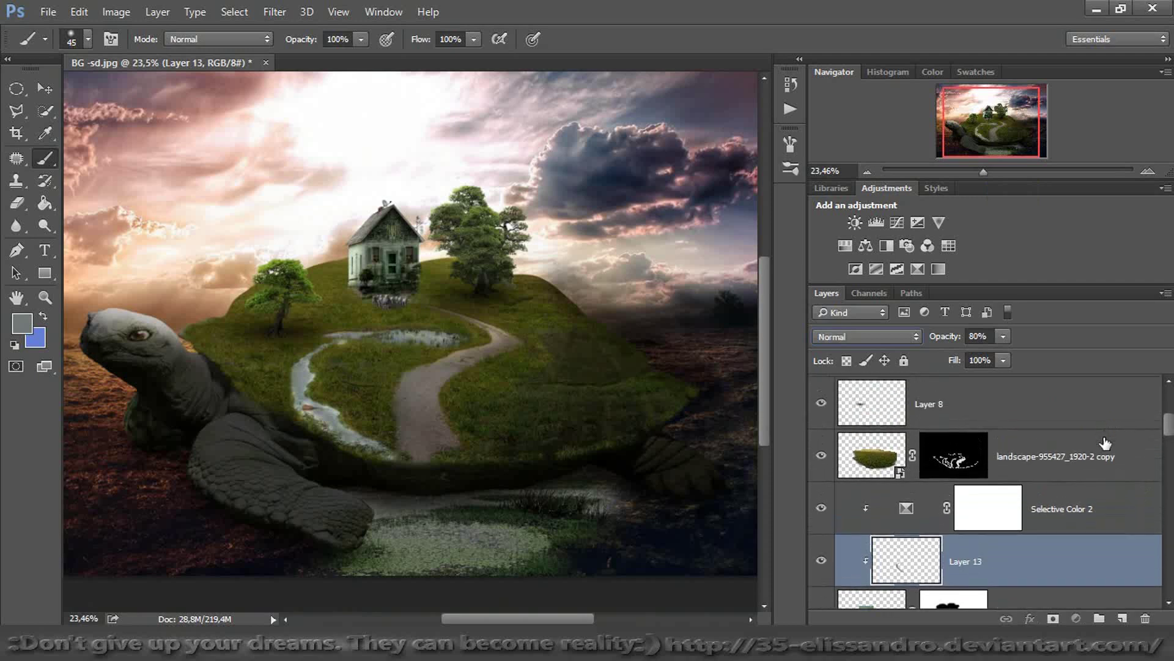
Place the nascente-rio-sinos-soul-do-mundo waterfall image above the landscape-955427_1920-2 copy layer, scaled proportionally to about 15%
left_click(1106, 447)
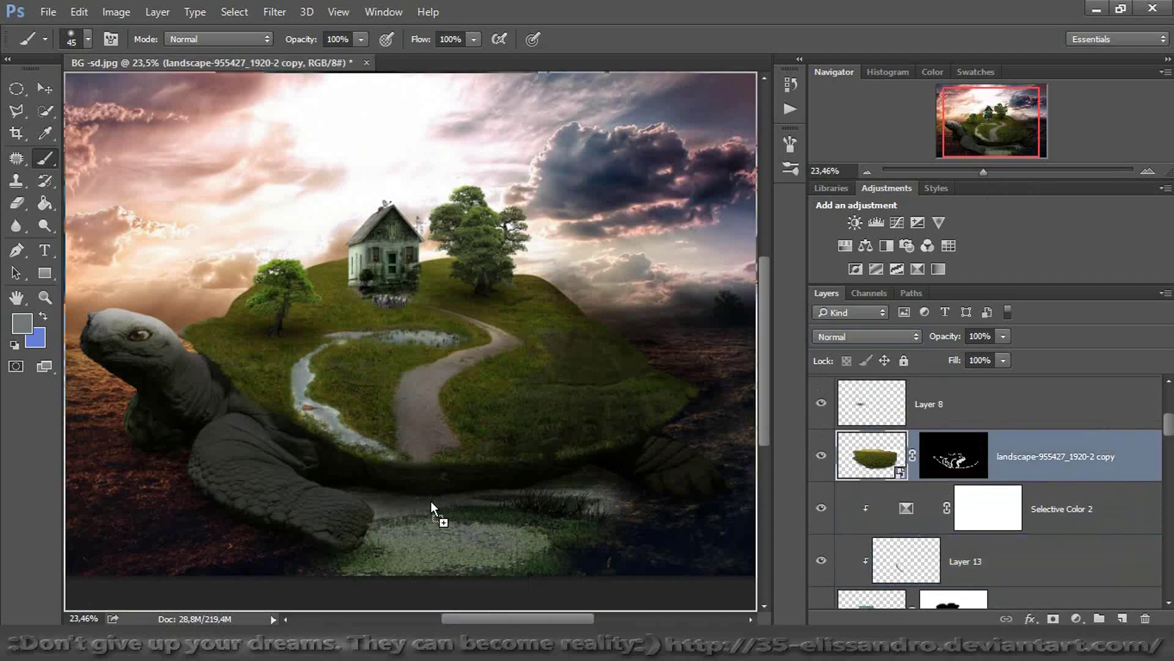
left_click_drag(431, 501, 431, 501)
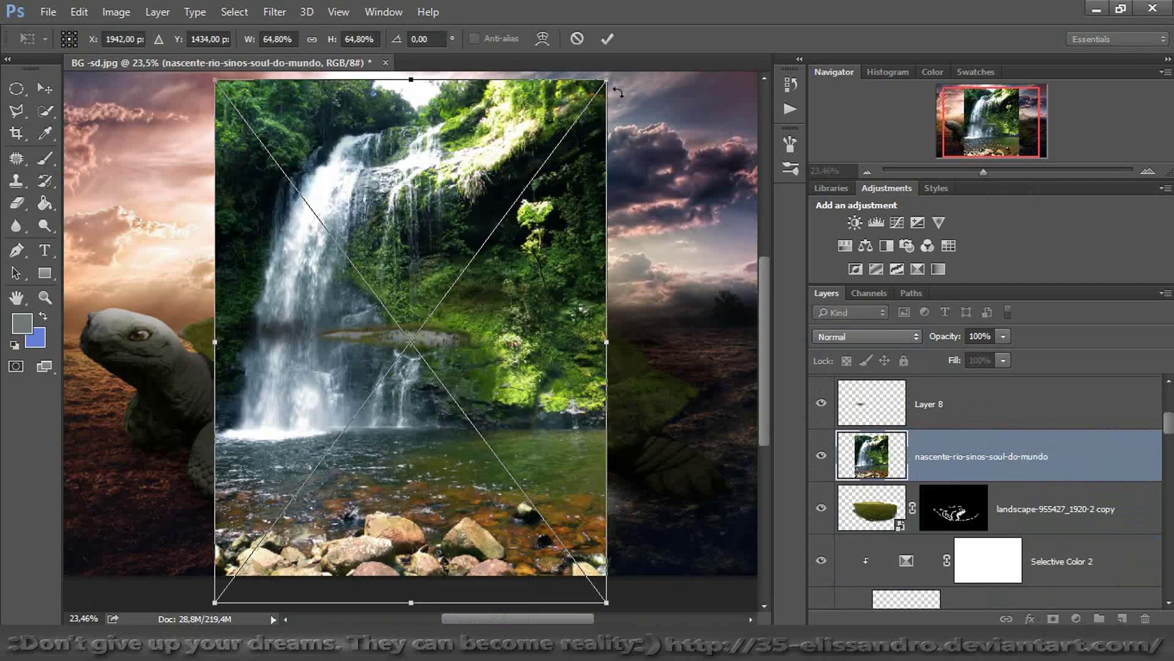
left_click_drag(608, 77, 474, 208)
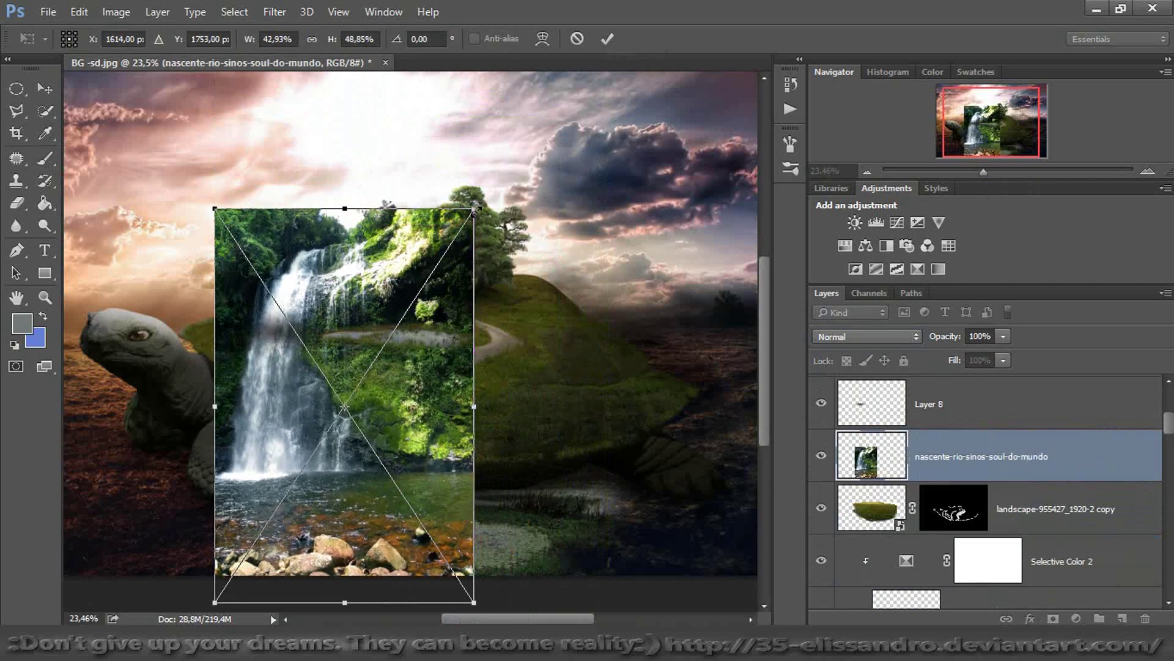
left_click(312, 40)
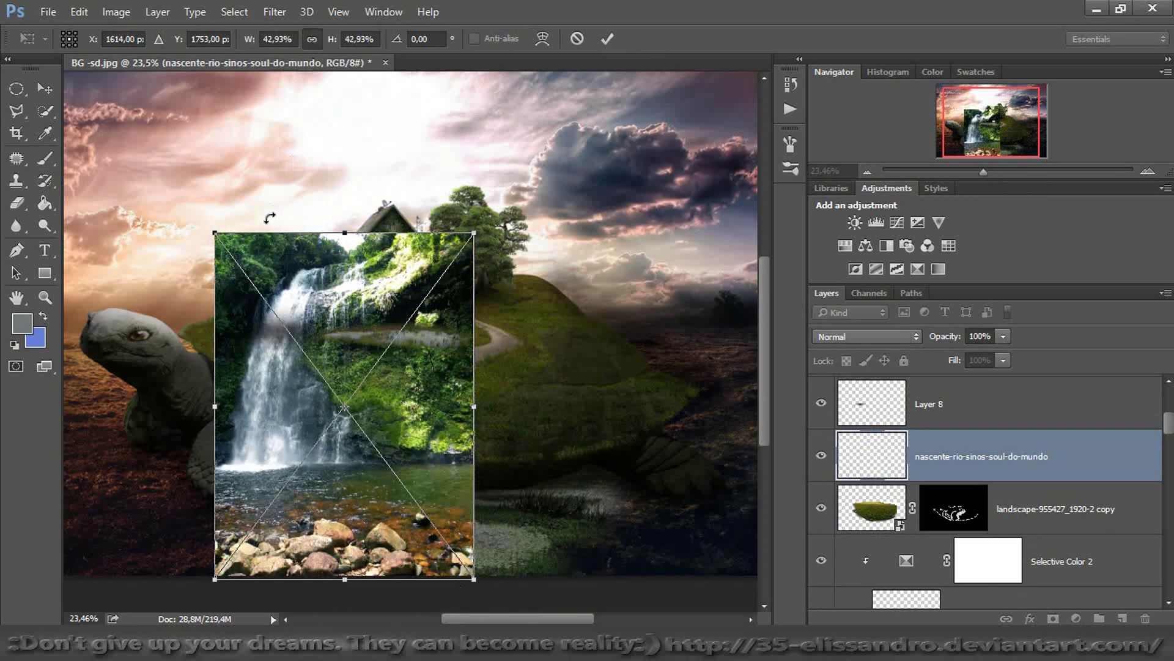
left_click_drag(212, 229, 392, 452)
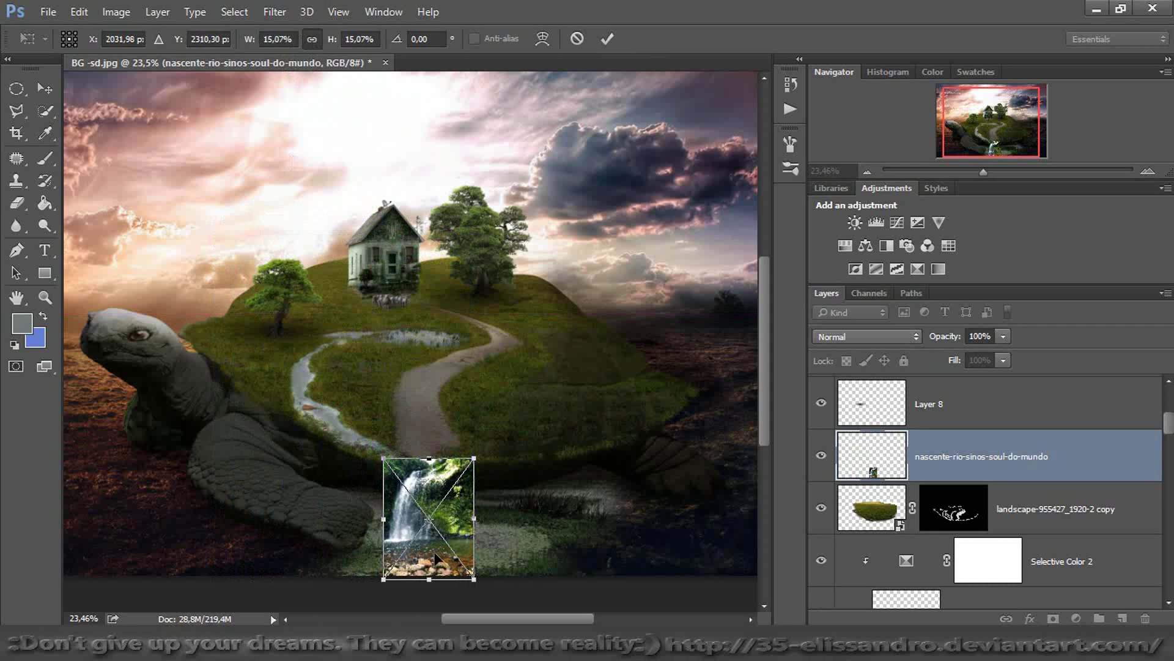
Flip the waterfall image horizontally, position it below the stream's lower end, and apply the transformation
right_click(436, 558)
left_click(465, 521)
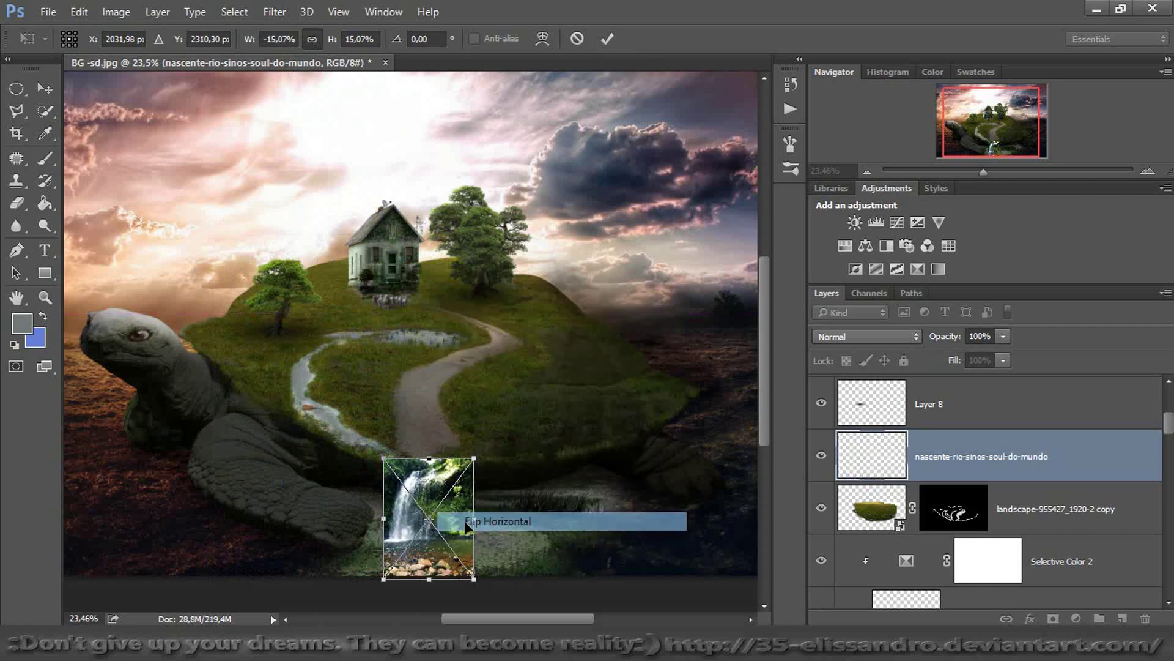
mouse_move(443, 502)
left_mouse_down()
mouse_move(427, 485)
mouse_move(426, 496)
left_mouse_up()
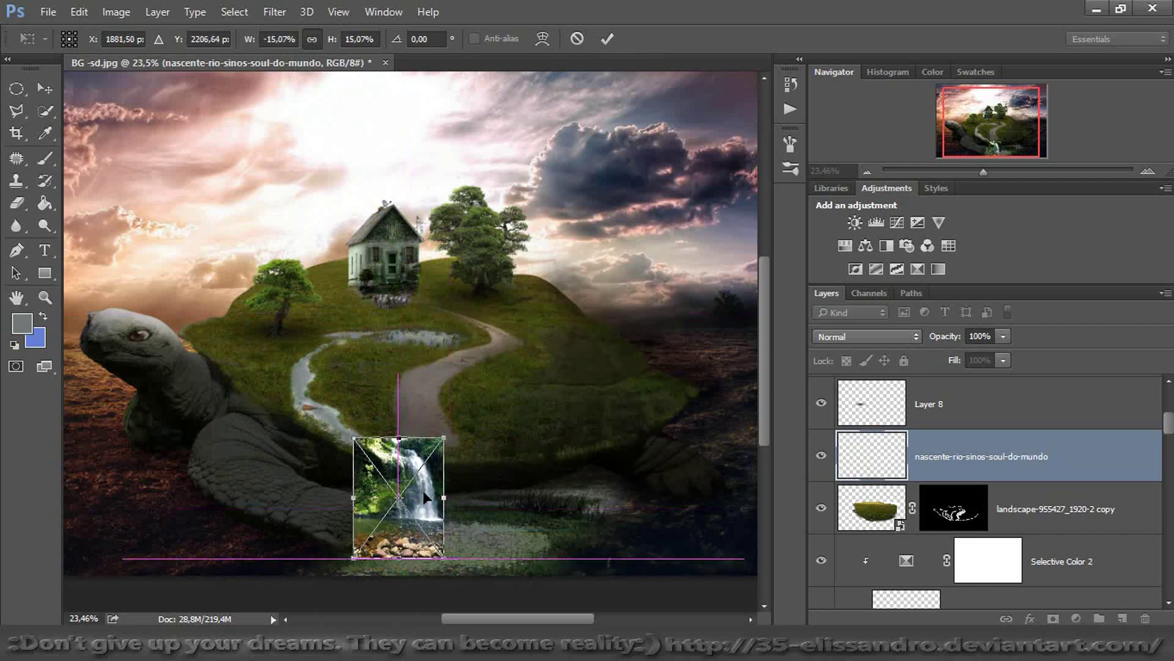
left_click(607, 38)
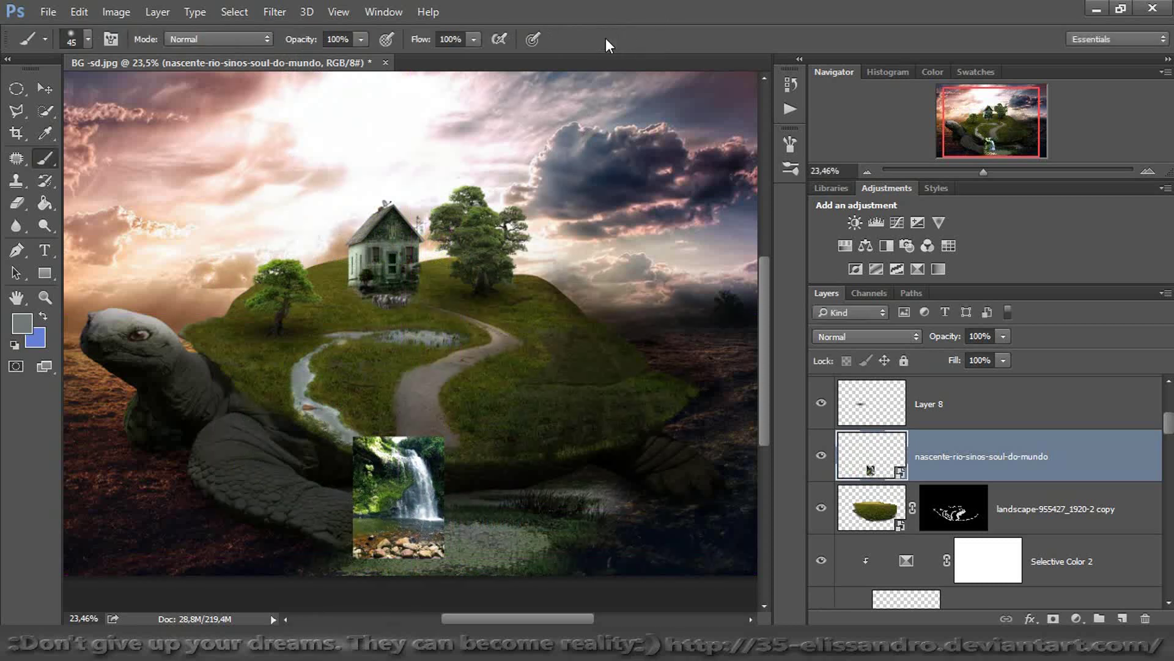
Add a mask to the waterfall layer and paint its rocks and foliage out in black with a soft brush, keeping only the falling water
left_click(1053, 618)
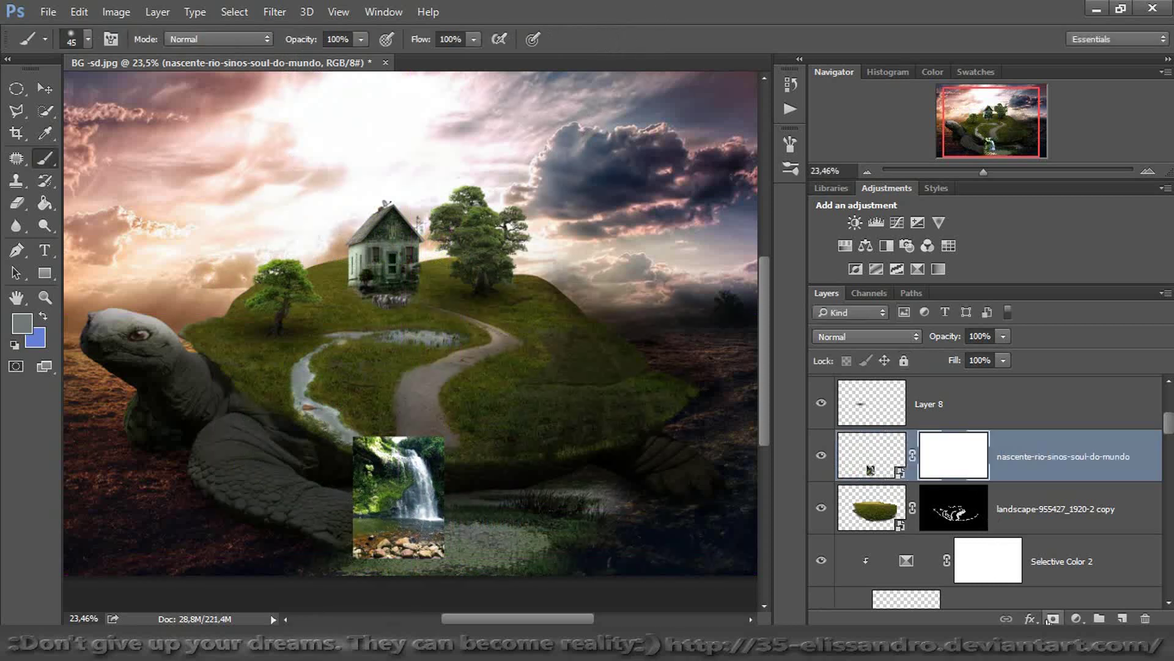
left_click(44, 316)
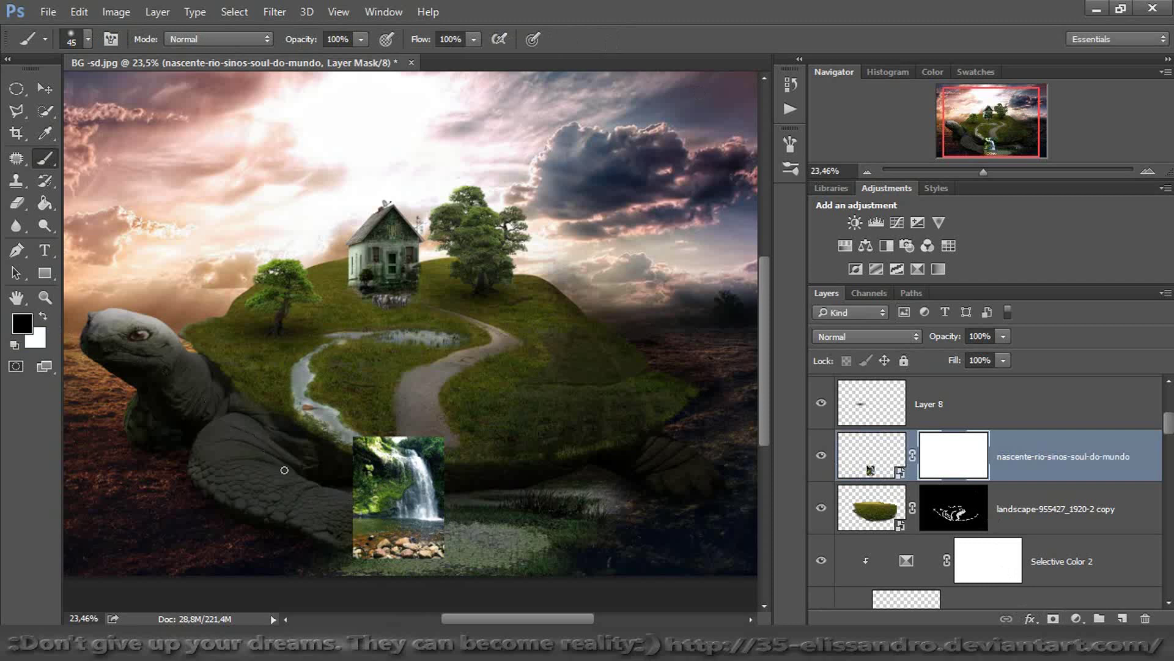
right_click(289, 473, "alt")
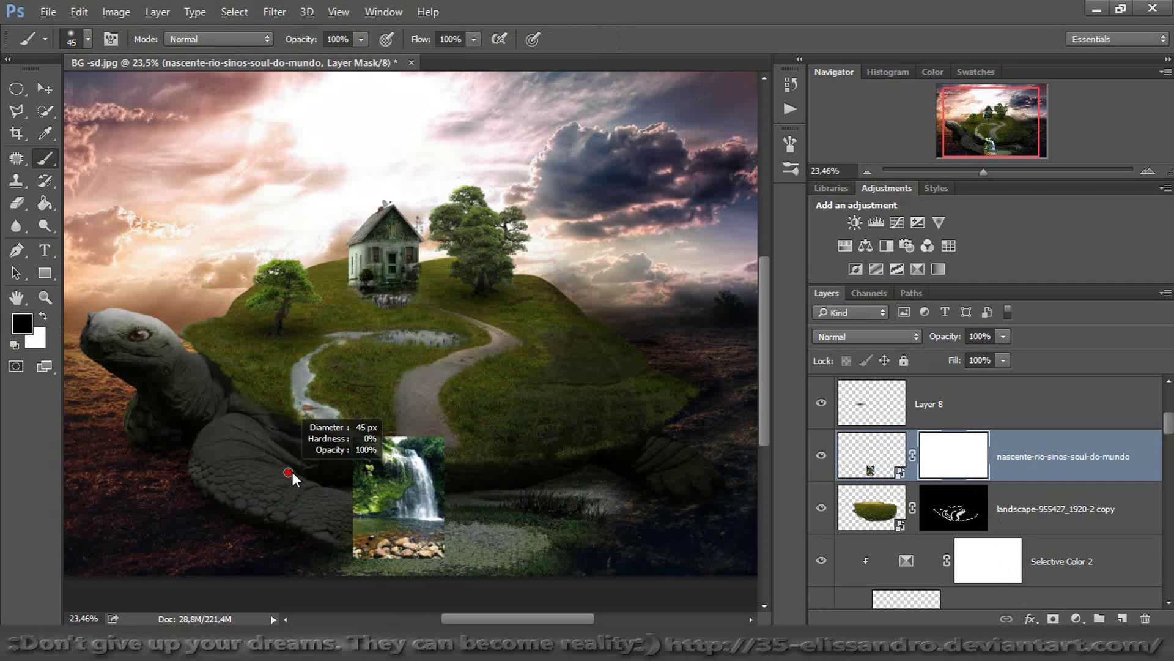
mouse_move(358, 526)
left_mouse_down()
mouse_move(424, 552)
mouse_move(468, 543)
mouse_move(451, 555)
mouse_move(360, 523)
mouse_move(355, 481)
left_mouse_up()
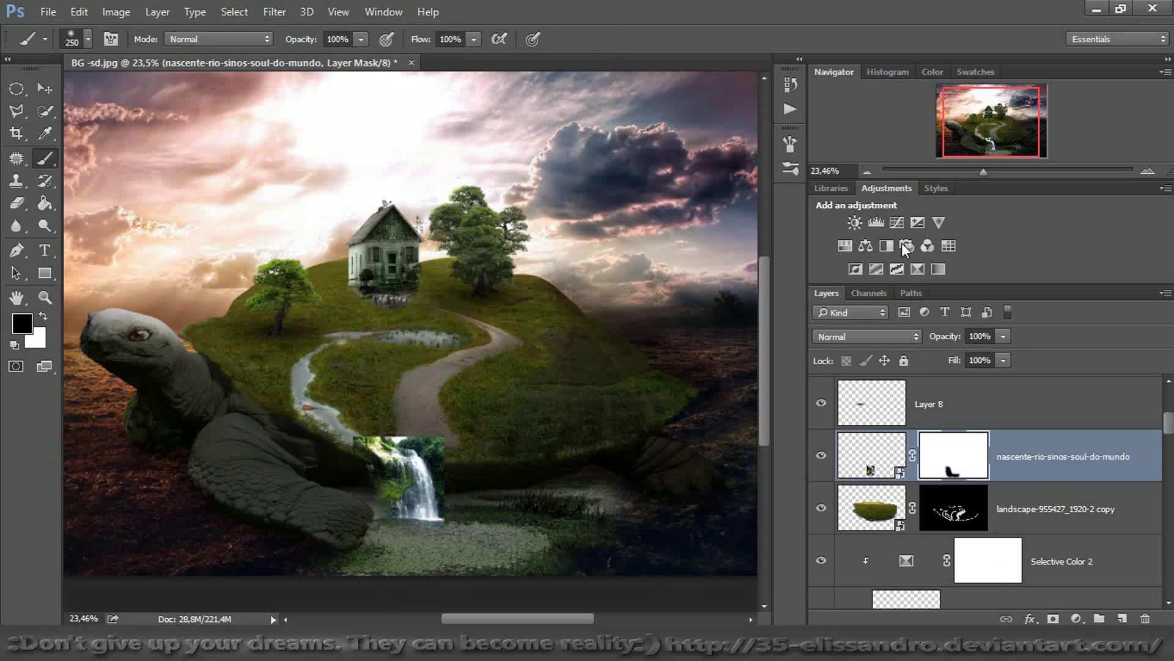
mouse_move(986, 174)
left_mouse_down()
mouse_move(996, 174)
mouse_move(986, 151)
left_mouse_up()
mouse_move(459, 314)
left_mouse_down()
mouse_move(315, 328)
mouse_move(475, 311)
mouse_move(506, 357)
mouse_move(524, 433)
mouse_move(516, 382)
mouse_move(529, 494)
left_mouse_up()
mouse_move(334, 502)
left_mouse_down()
mouse_move(389, 478)
mouse_move(372, 476)
mouse_move(343, 439)
mouse_move(337, 402)
mouse_move(347, 422)
mouse_move(400, 403)
mouse_move(388, 416)
mouse_move(365, 413)
mouse_move(378, 474)
mouse_move(369, 449)
mouse_move(402, 445)
mouse_move(398, 488)
mouse_move(399, 453)
left_mouse_up()
right_click(380, 477, "alt")
Move the waterfall to meet the stream's lower end and mask its upper edge with a soft 121 px black brush
left_click(45, 88)
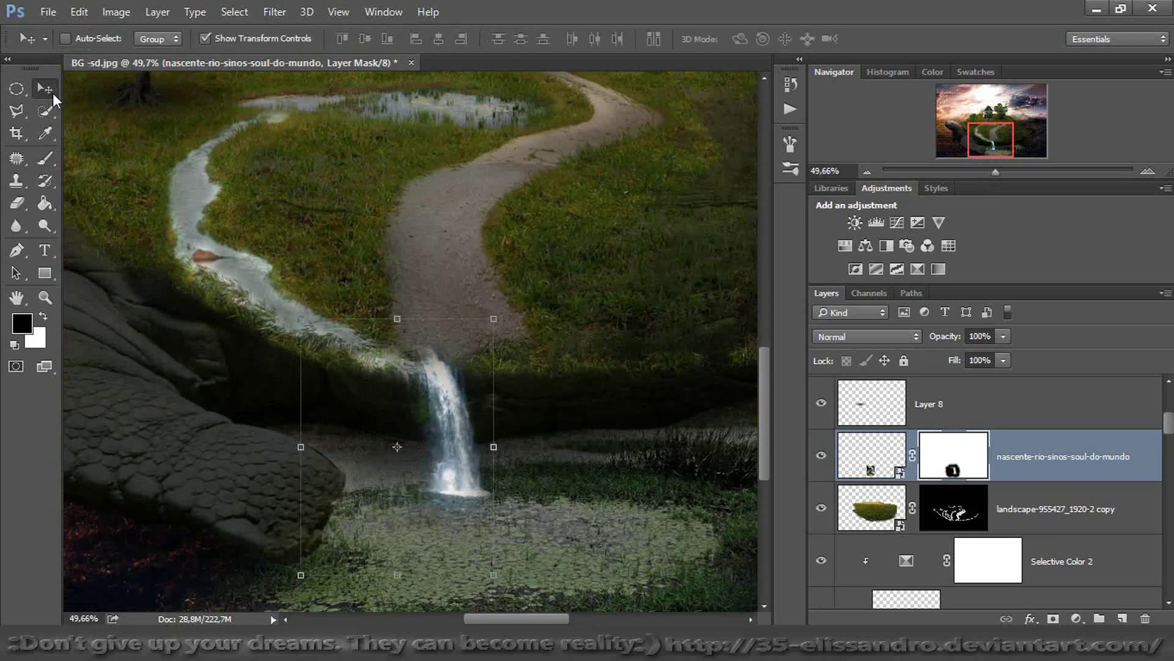
mouse_move(393, 332)
left_mouse_down()
mouse_move(413, 366)
mouse_move(372, 325)
mouse_move(380, 340)
left_mouse_up()
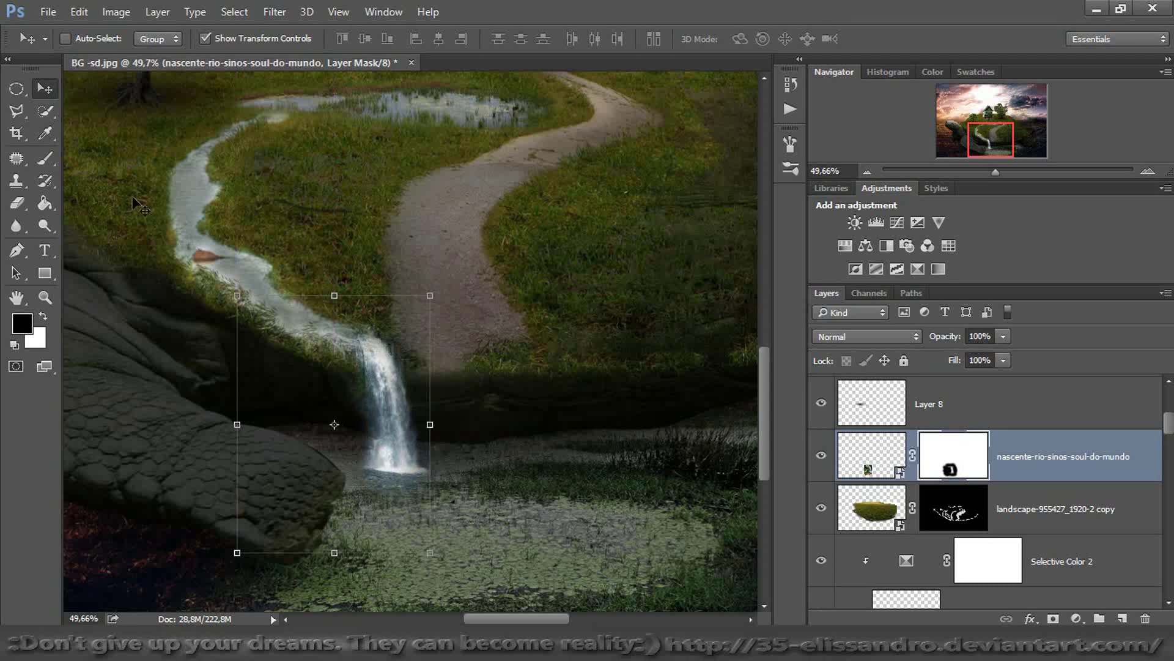
left_click(45, 157)
mouse_move(361, 326)
left_mouse_down()
mouse_move(320, 335)
mouse_move(333, 346)
mouse_move(330, 368)
mouse_move(312, 354)
left_mouse_up()
left_click_drag(205, 291, 220, 291)
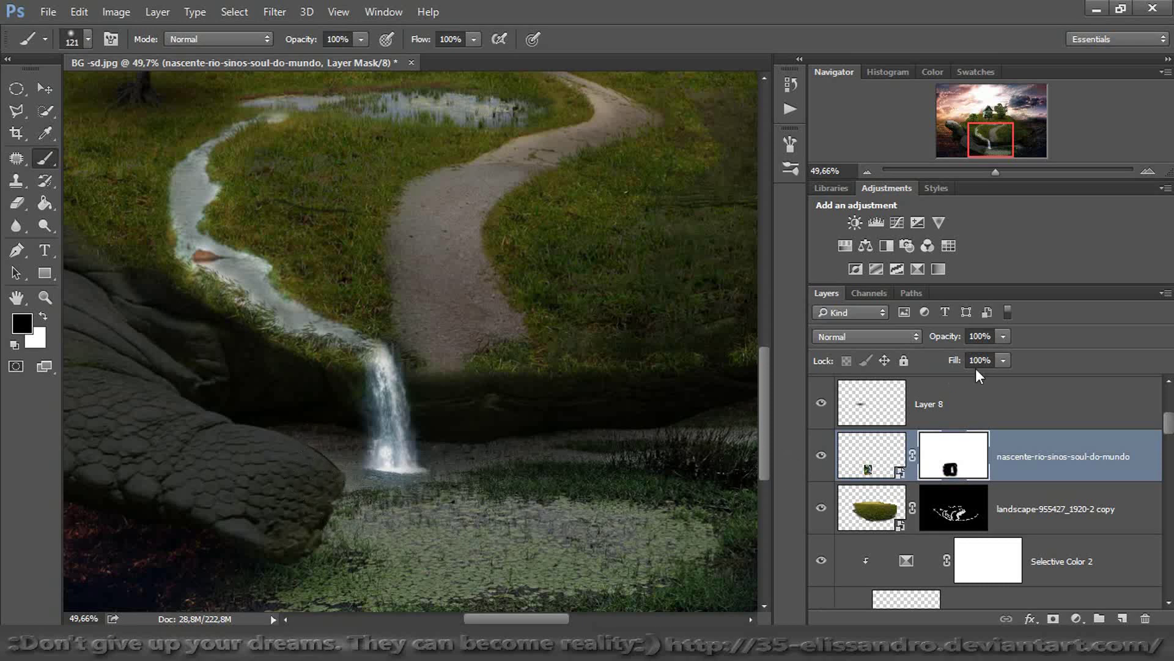
Lower the waterfall layer's fill to 77% and refine the mask along its upper left edge with a 55 px black brush
left_click_drag(953, 364, 933, 364)
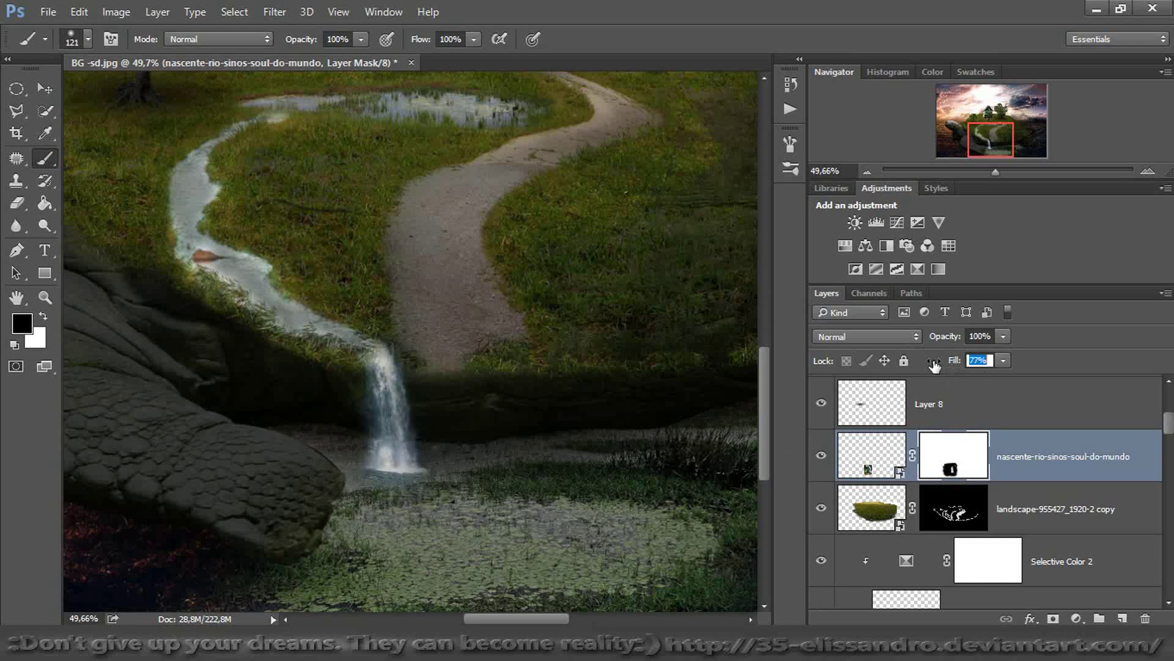
left_click_drag(997, 172, 1008, 170)
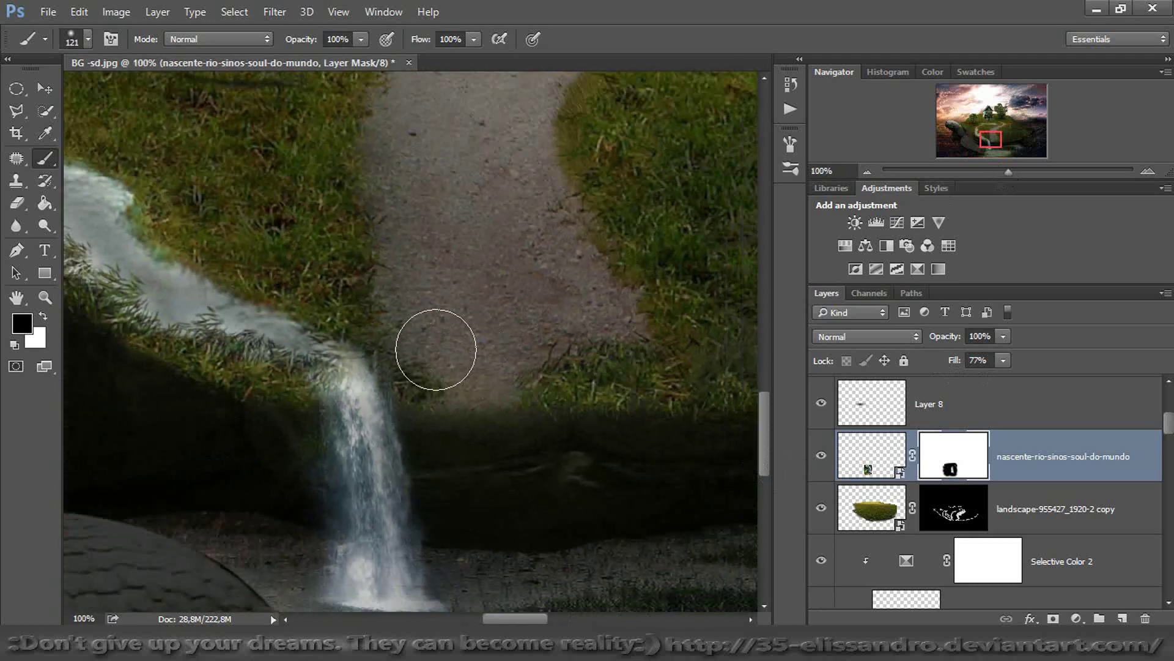
mouse_move(318, 360)
left_mouse_down()
mouse_move(307, 435)
mouse_move(273, 461)
left_mouse_up()
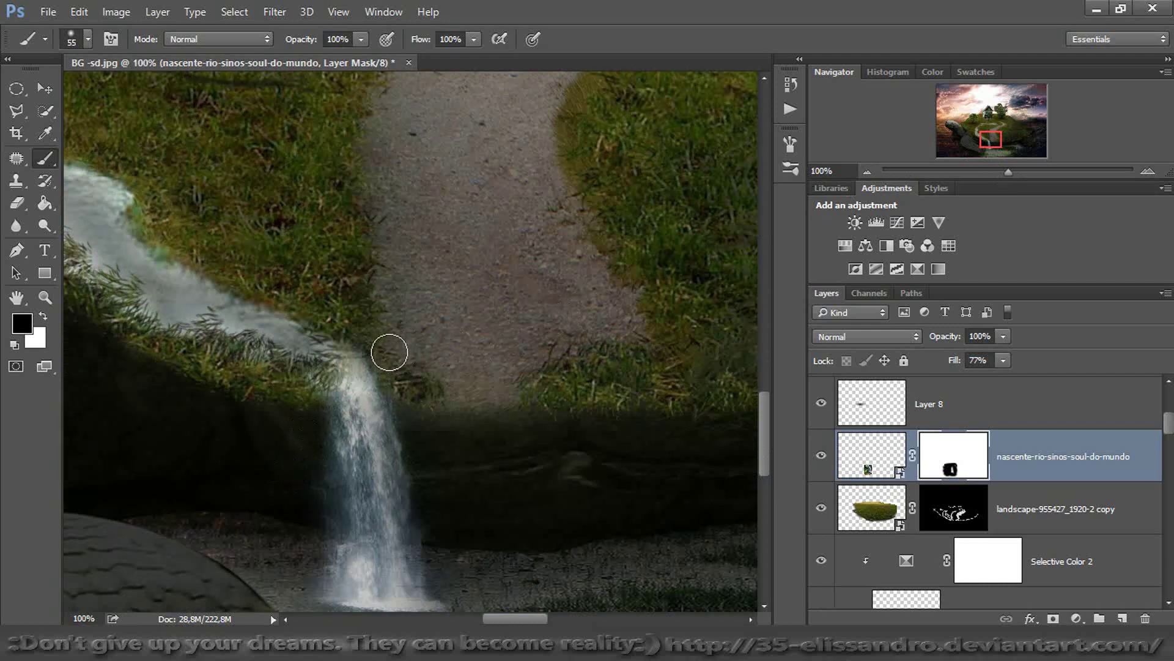
Set the waterfall layer's opacity to 72% and check how the water blends into the composition
left_click_drag(1005, 174, 991, 180)
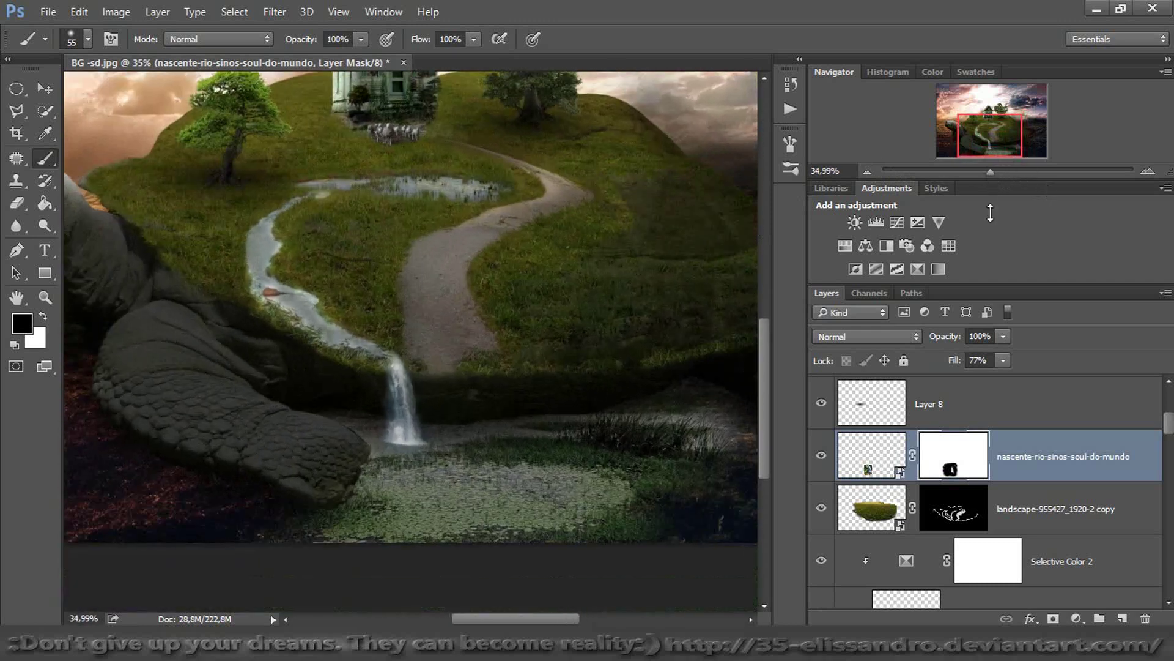
left_click_drag(956, 338, 931, 344)
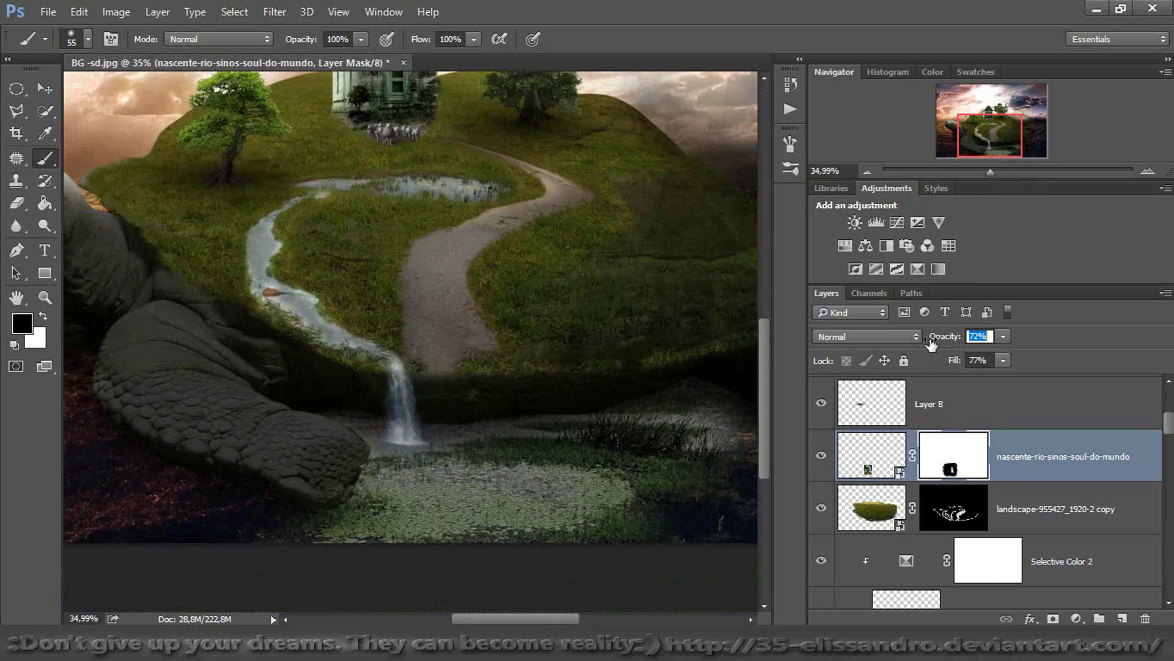
left_click_drag(991, 171, 978, 179)
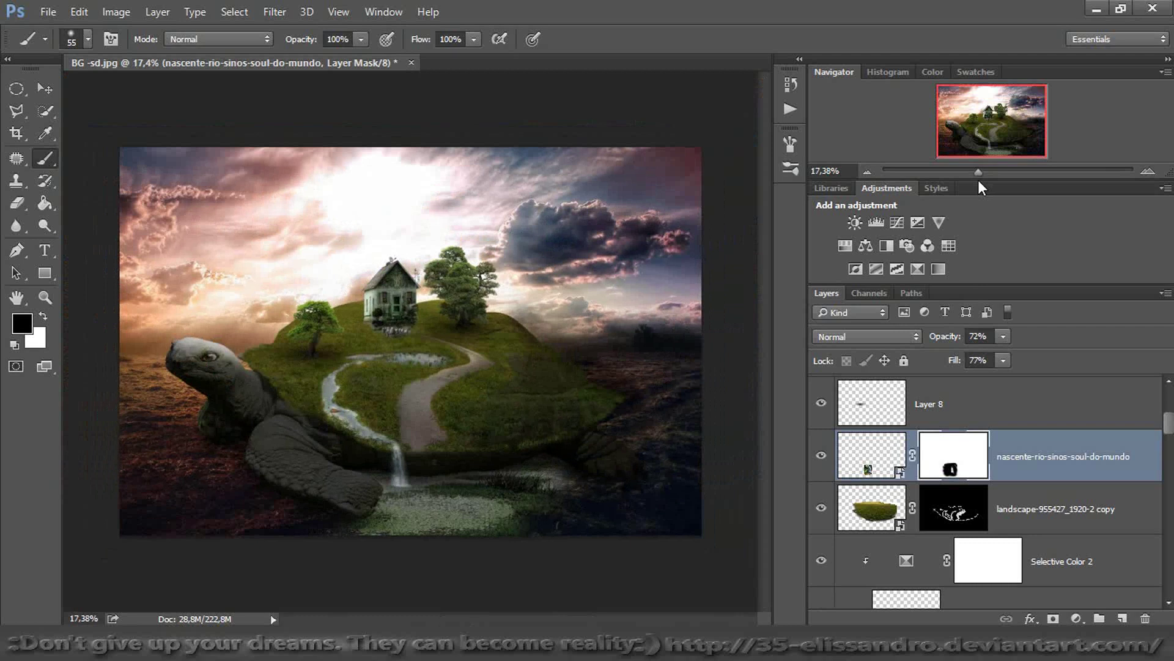
left_click_drag(979, 180, 1002, 178)
left_click_drag(982, 122, 975, 132)
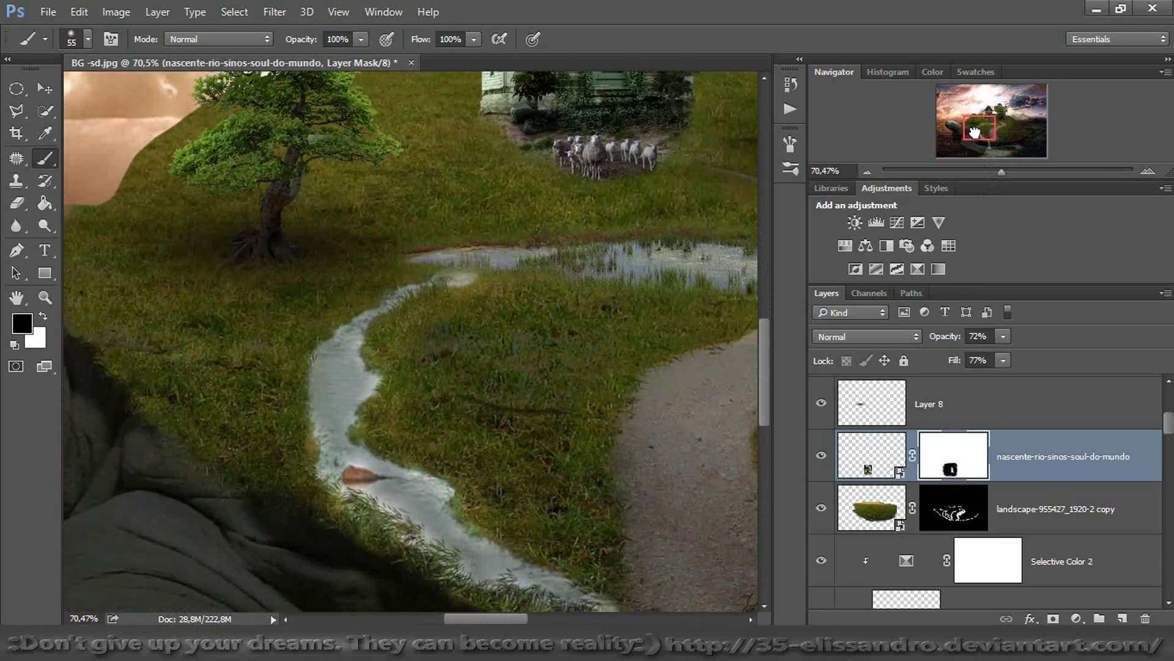
Select a rectangular area of the upper left sky on Layer 1 and copy it to a new layer
left_click_drag(999, 171, 978, 172)
left_click_drag(1168, 428, 1159, 602)
left_click(878, 519)
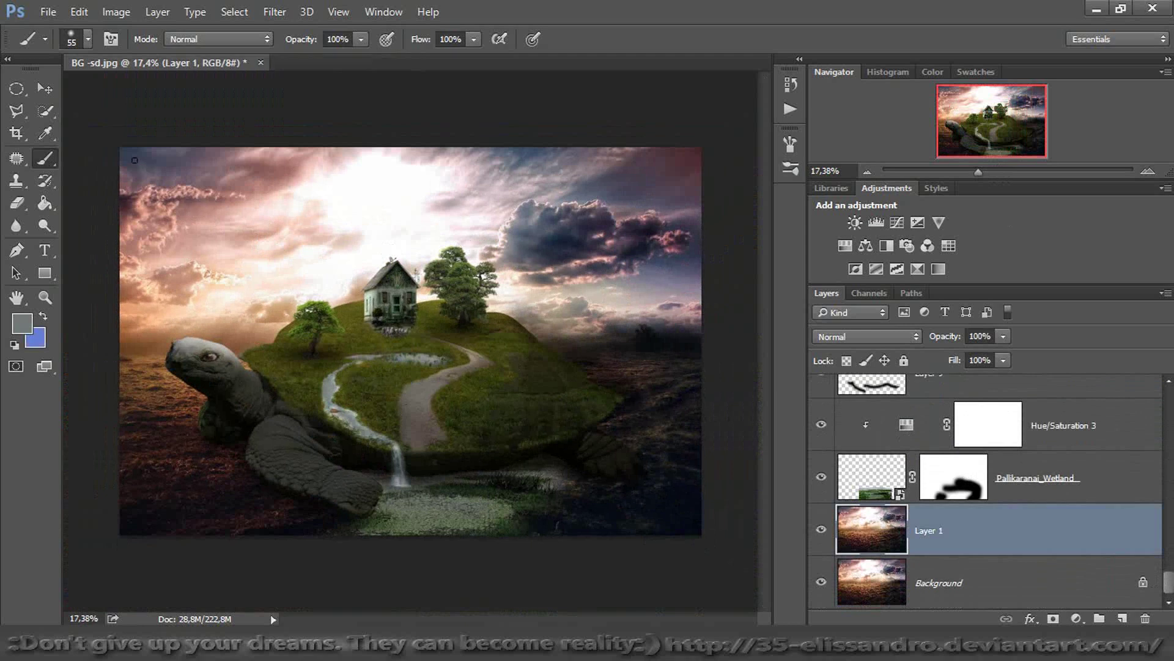
left_click(16, 89)
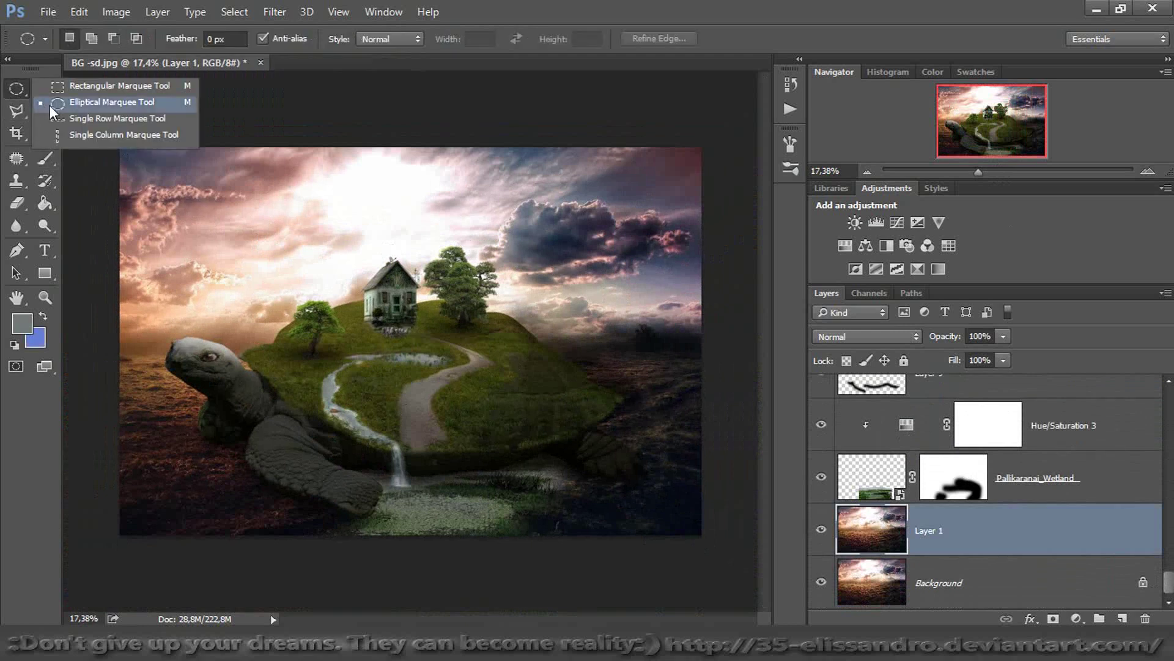
left_click(116, 86)
left_click_drag(142, 141, 372, 278)
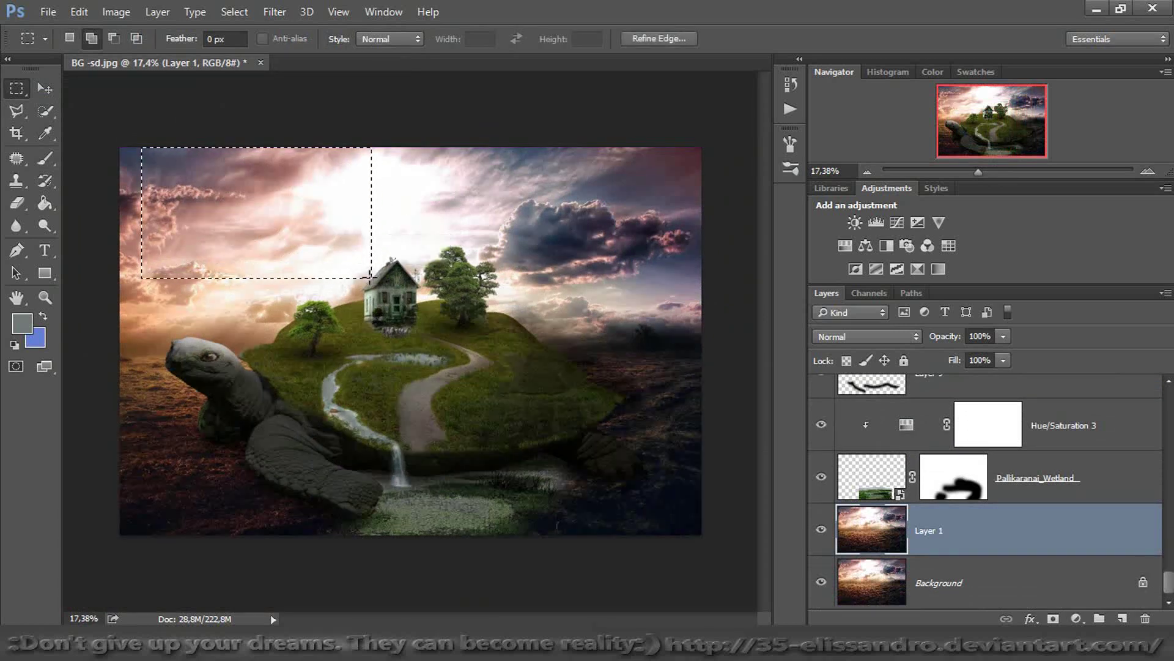
key("ctrl+j")
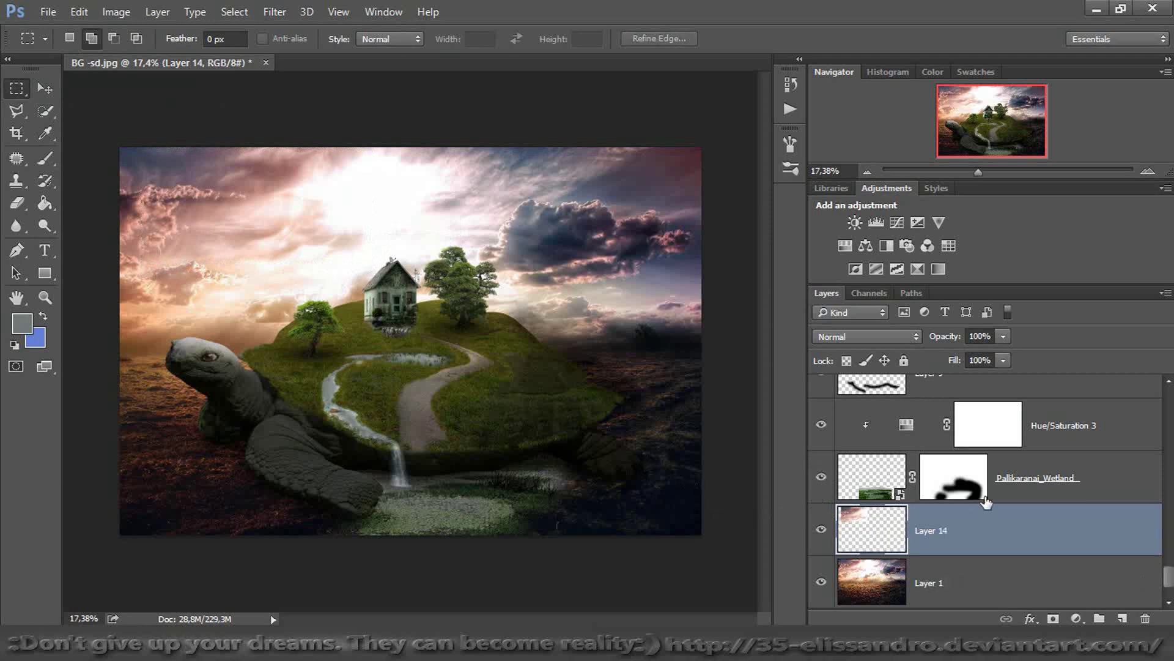
Clip the copied sky layer above RiachoGaspar, scale it to 65.58% by 91.19%, and position it over the stream
left_click_drag(987, 509, 856, 431)
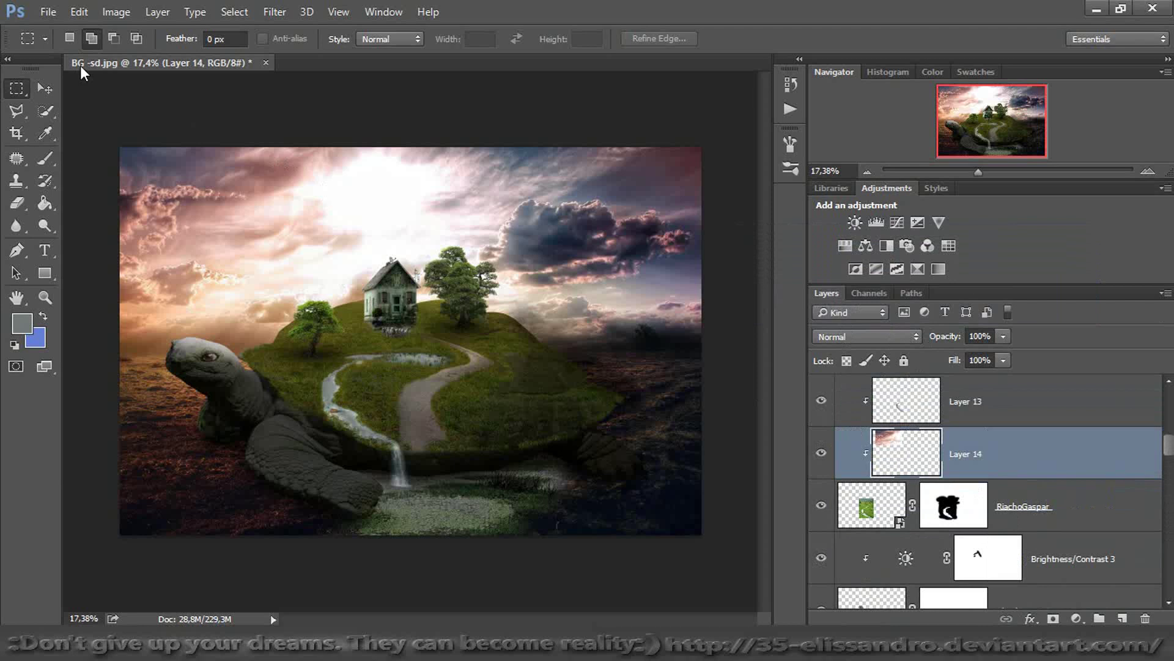
left_click(45, 88)
left_click_drag(267, 251, 398, 399)
left_click_drag(499, 335, 502, 317)
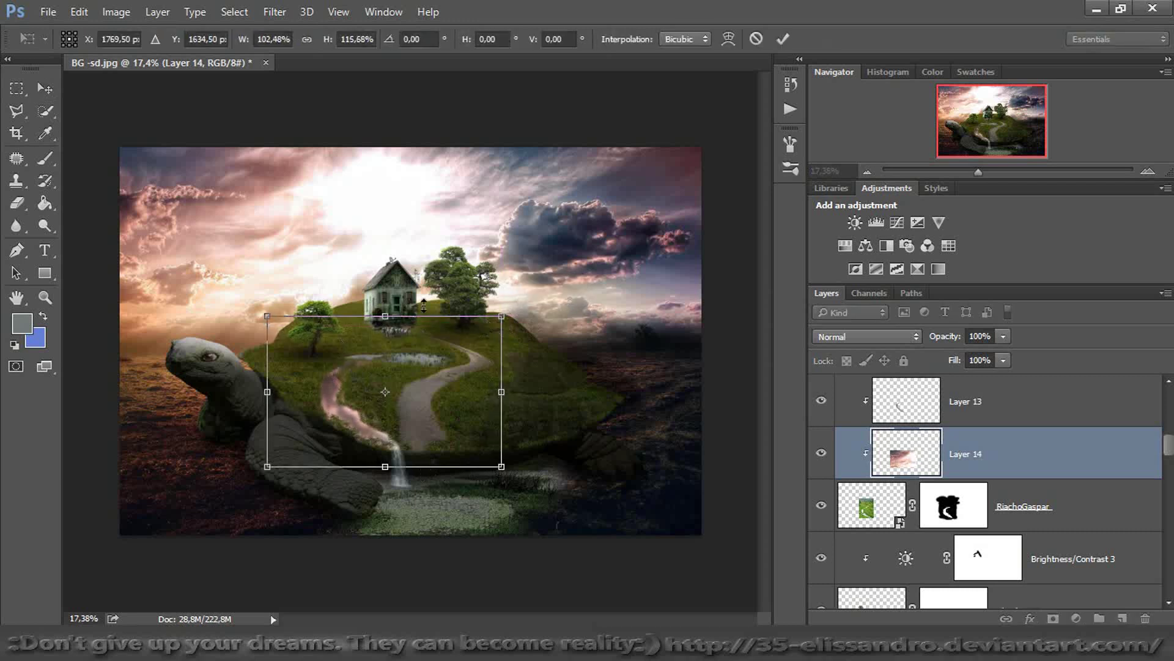
left_click_drag(502, 316, 417, 349)
left_click_drag(991, 176, 996, 176)
left_click_drag(984, 123, 979, 130)
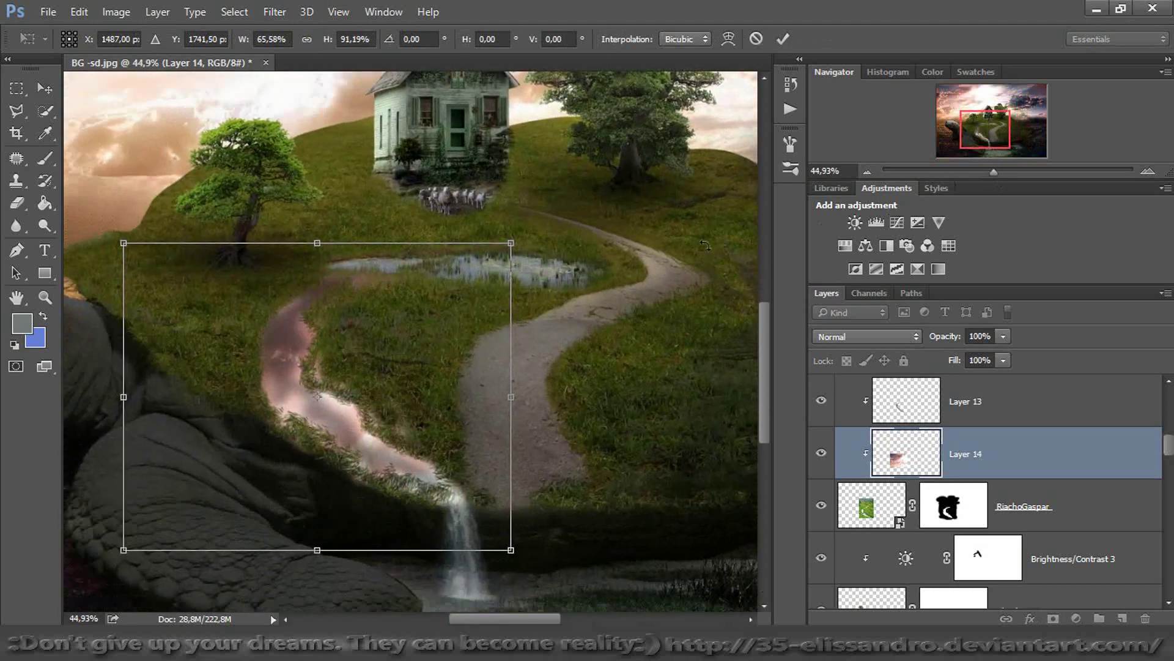
left_click_drag(390, 358, 428, 375)
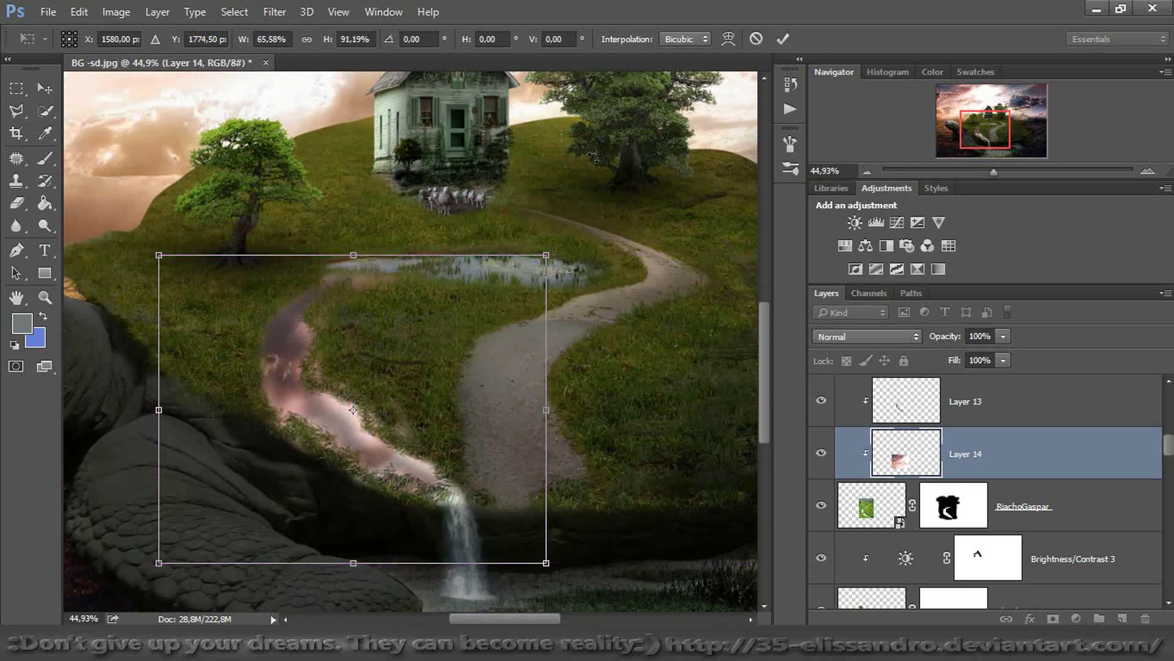
left_click(783, 39)
Try Soft Light blending on Layer 14 and compare the stream with the layer hidden and shown
left_click(904, 336)
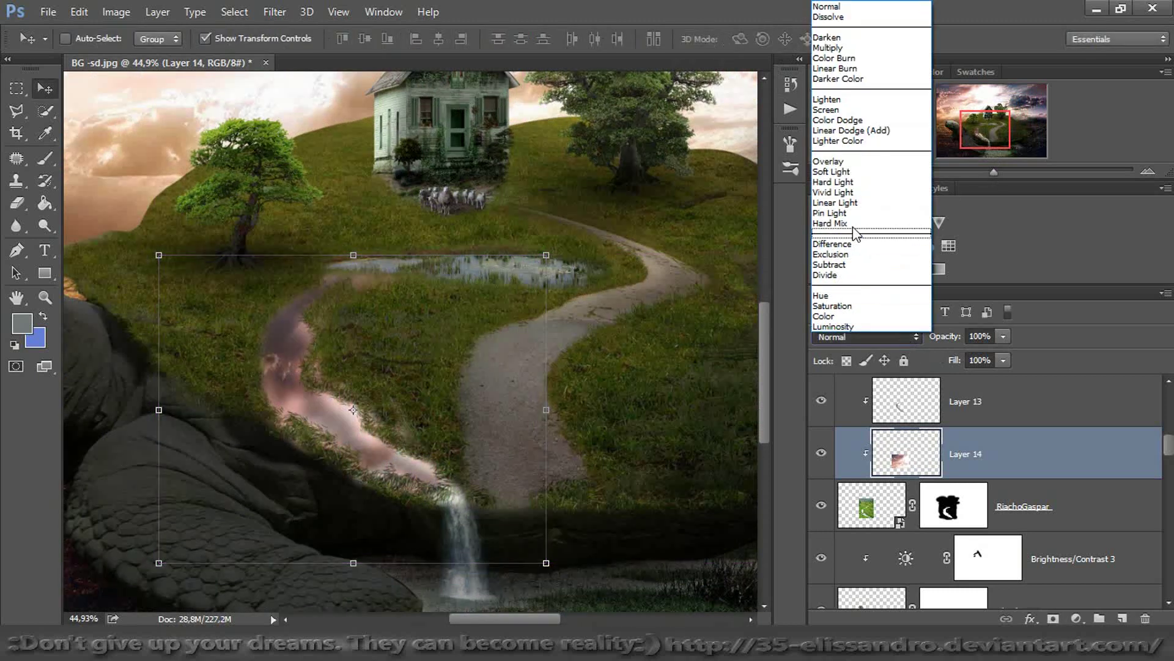
left_click(827, 174)
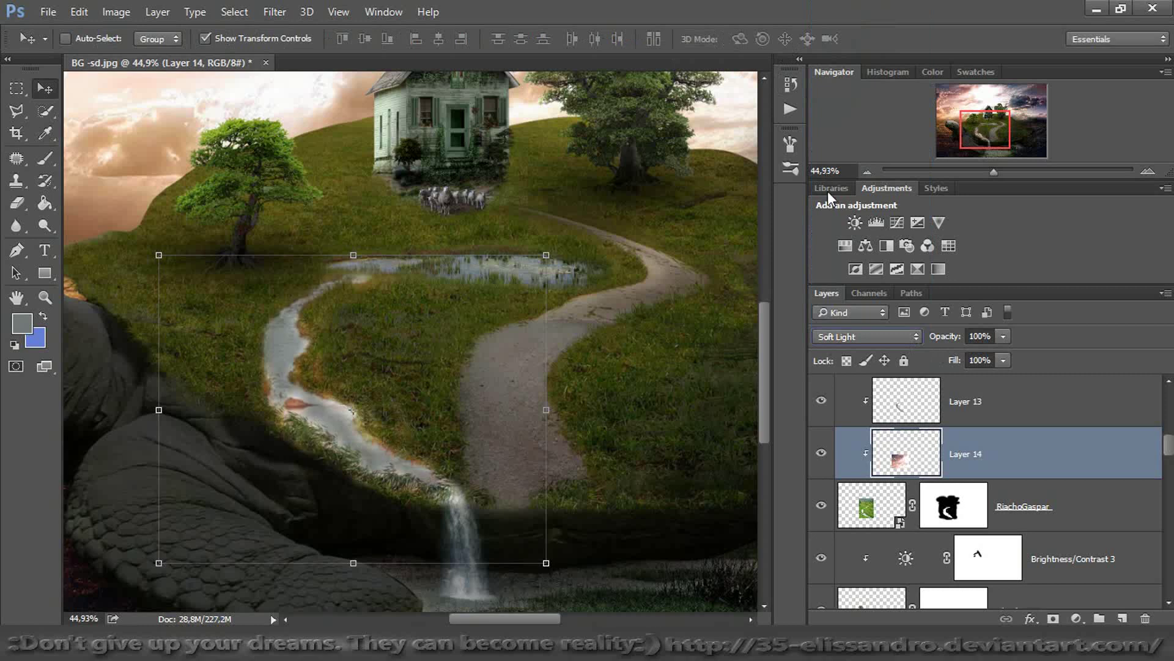
left_click_drag(997, 173, 1003, 171)
left_click(823, 455)
left_click(823, 454)
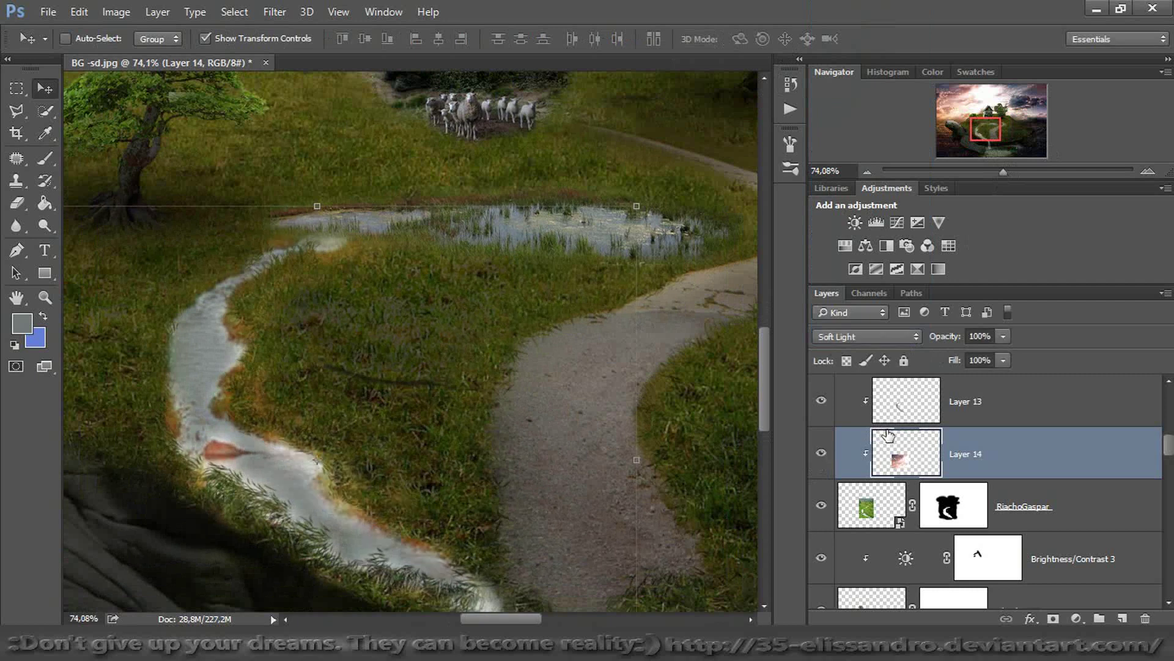
Try Overlay, Linear Dodge (Add), Lighten, Linear Burn and Darken blending on Layer 14, and compare the result with the layer hidden
left_click(864, 330)
left_click(844, 163)
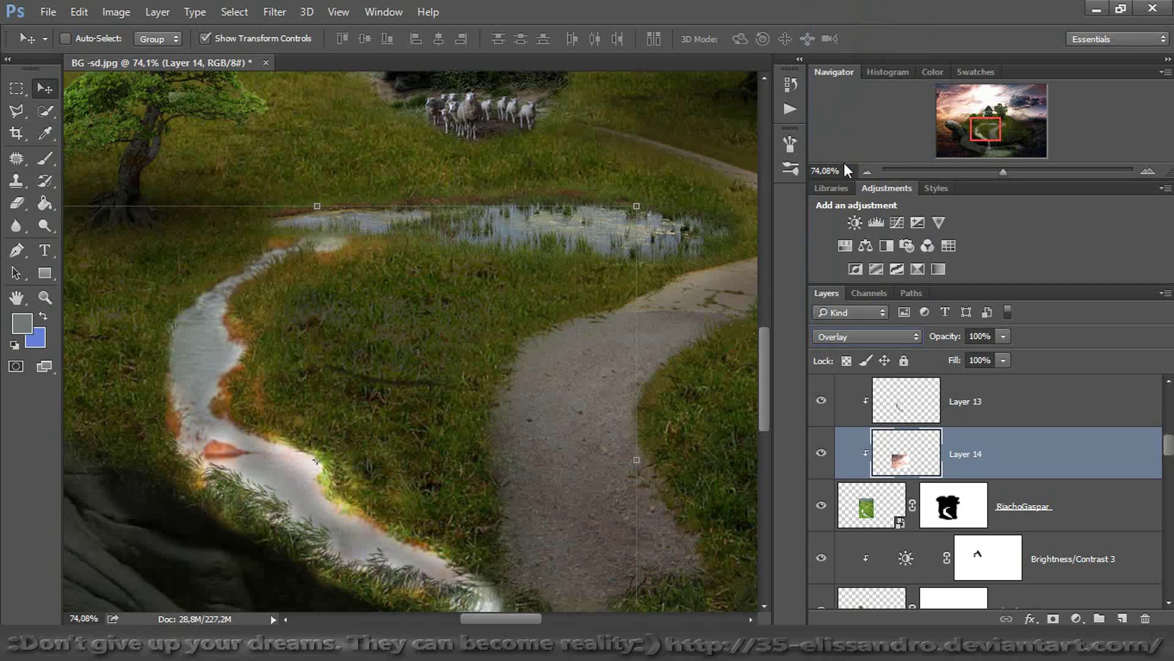
key("Up")
key("Up")
key("Up")
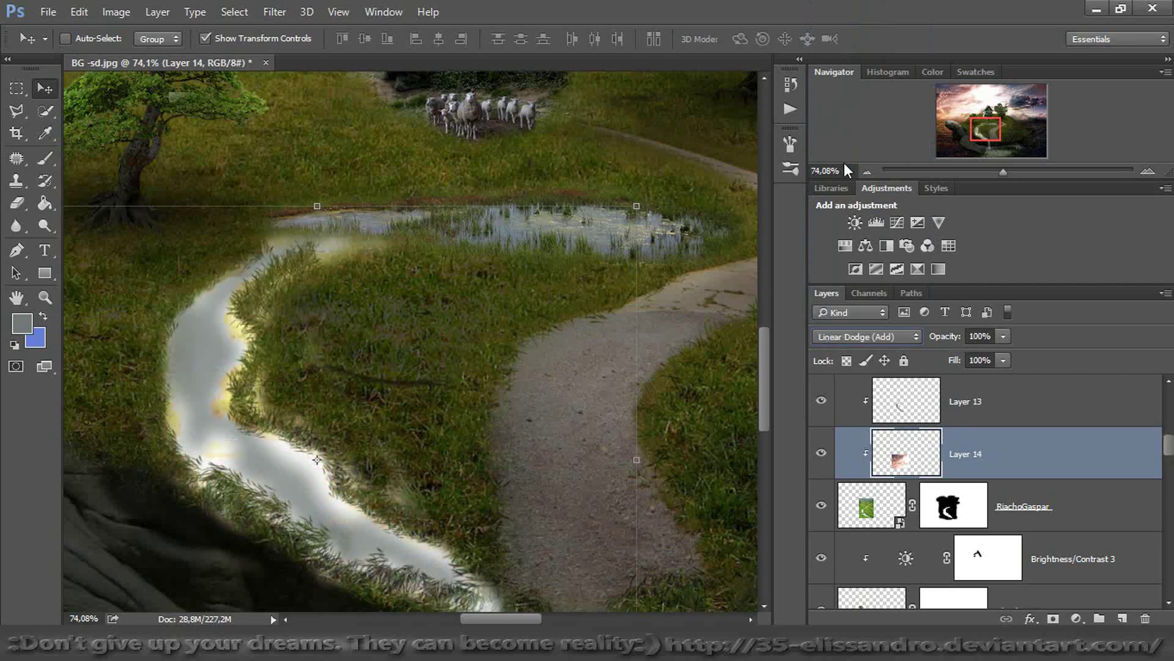
key("Up")
key("Up")
key("Up")
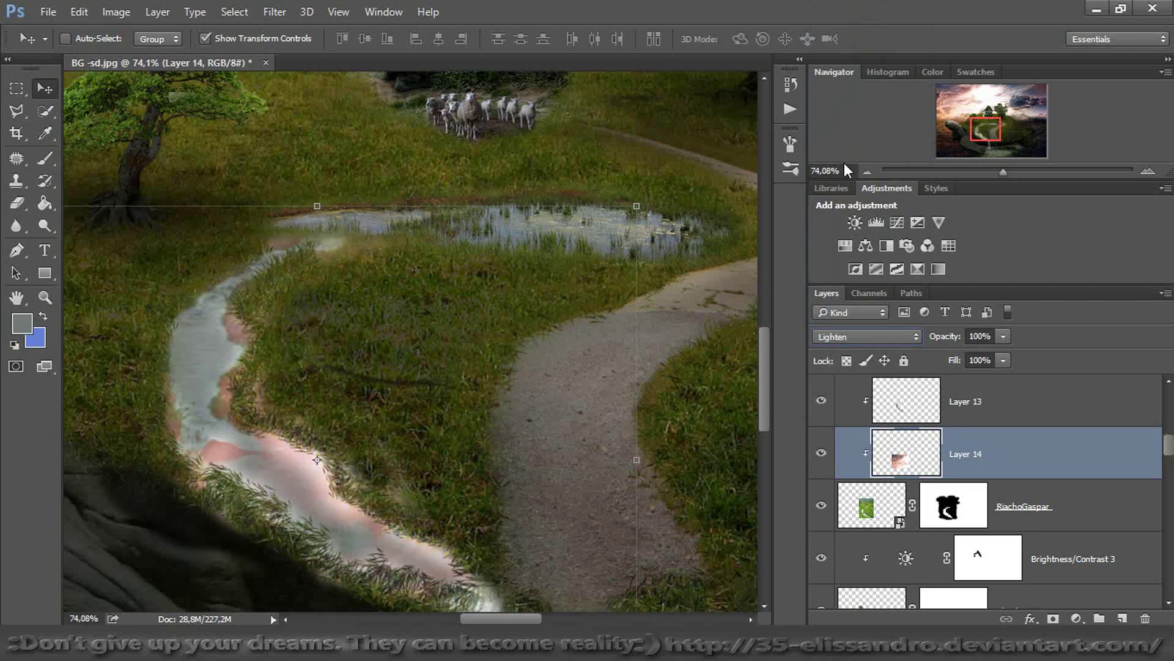
key("Up")
key("Up")
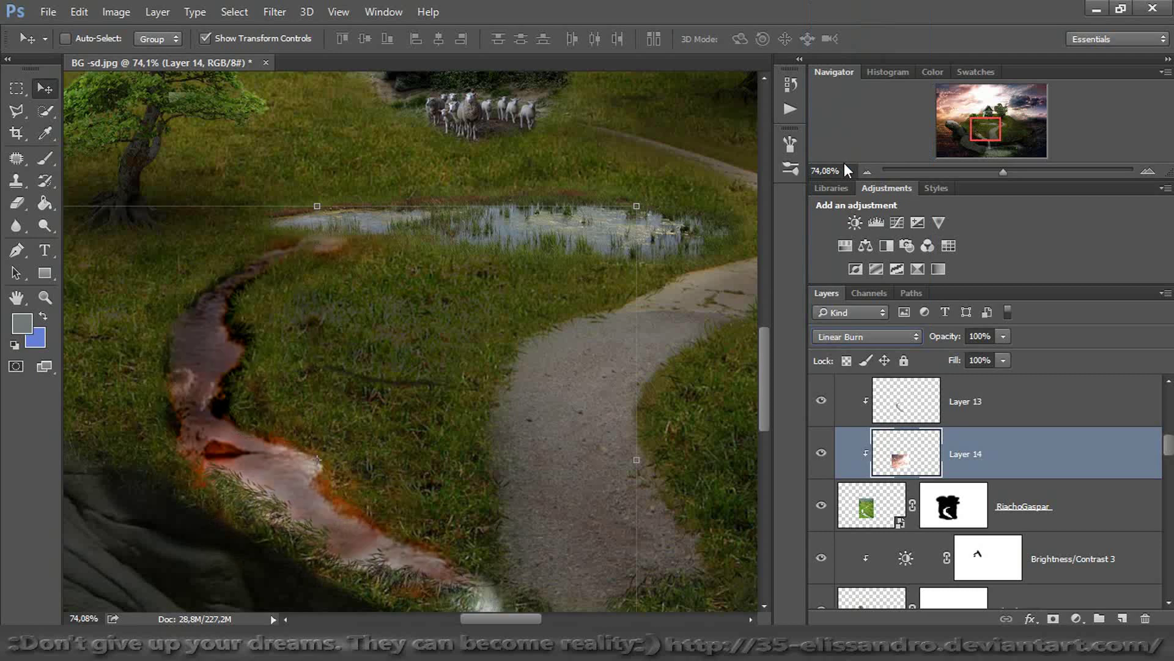
key("Up")
key("Up")
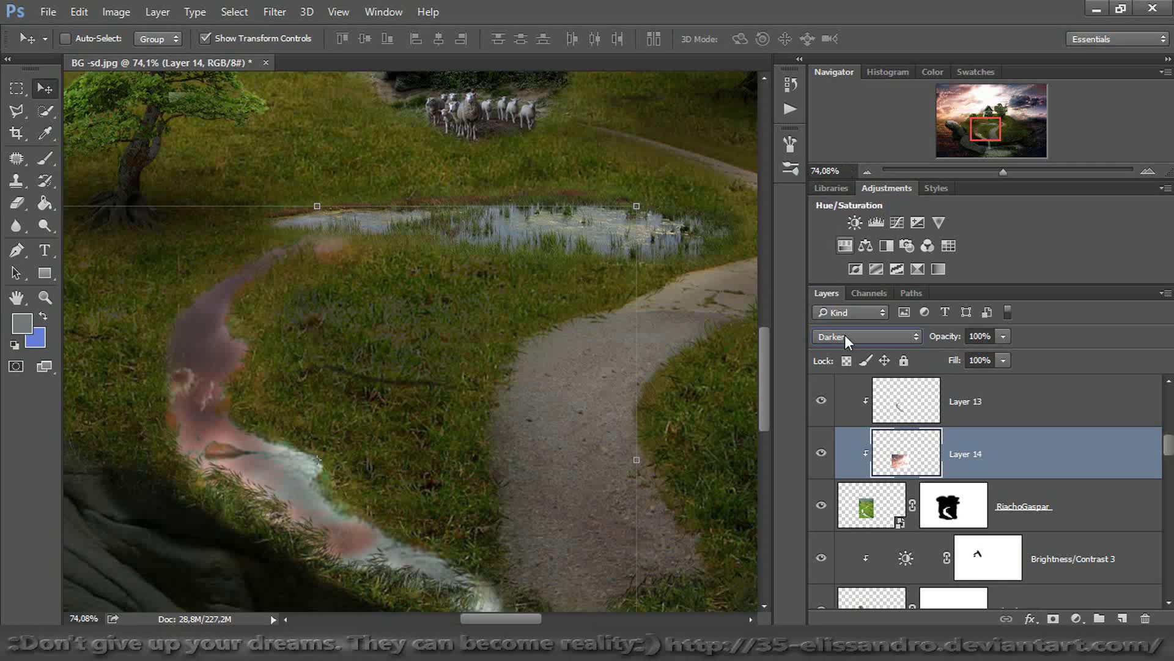
left_click(820, 453)
left_click(819, 452)
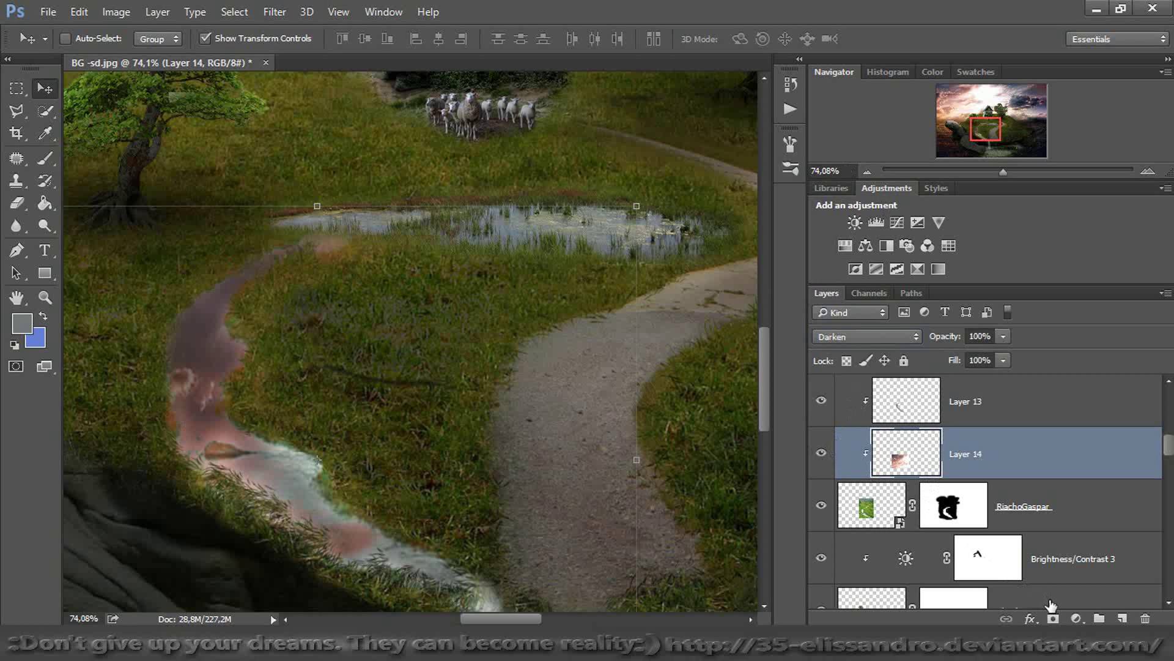
Add a mask to Layer 14, brush it along the stream with 55 px black, and set the blend mode to Normal
left_click(1053, 619)
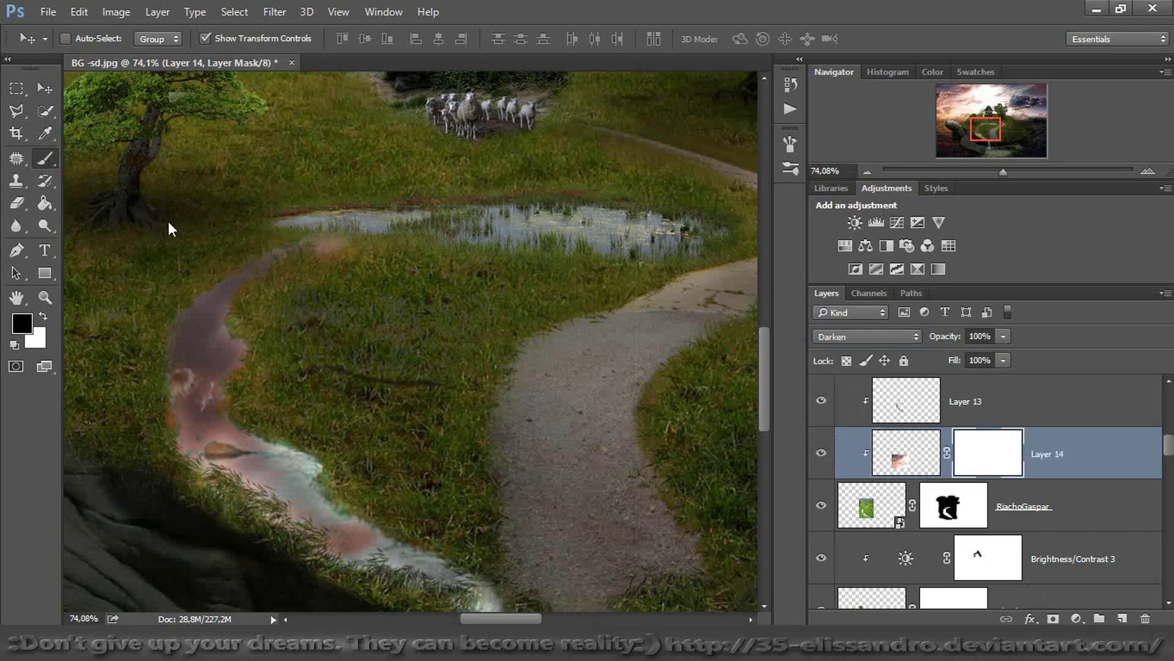
key("b")
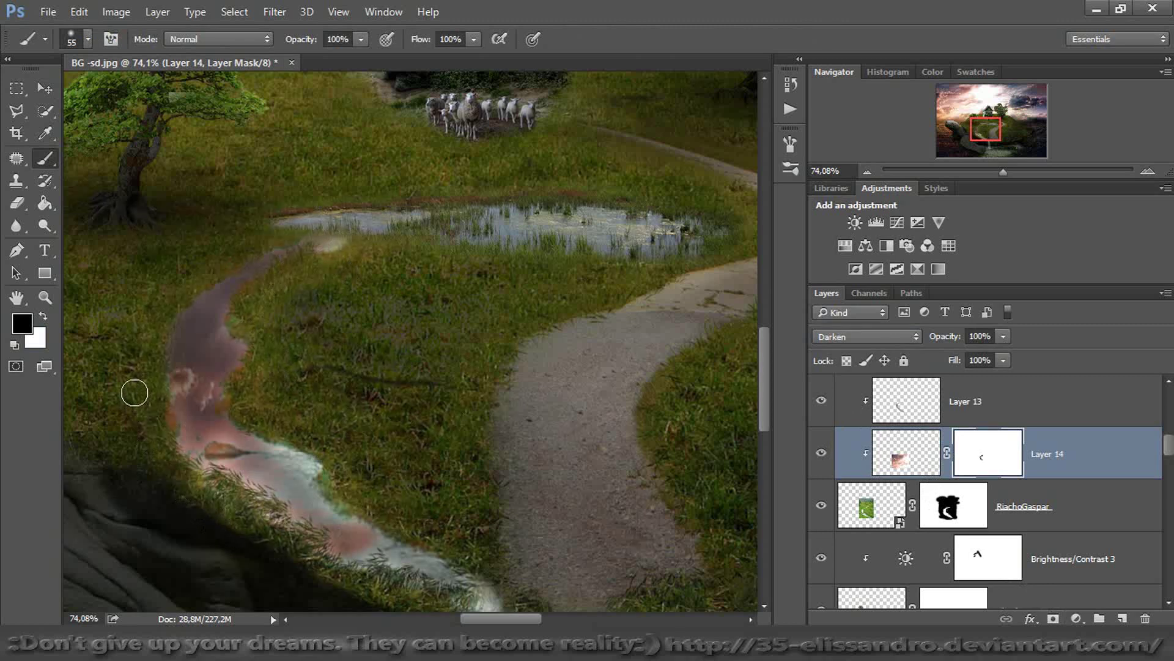
left_click(826, 336)
left_click(843, 6)
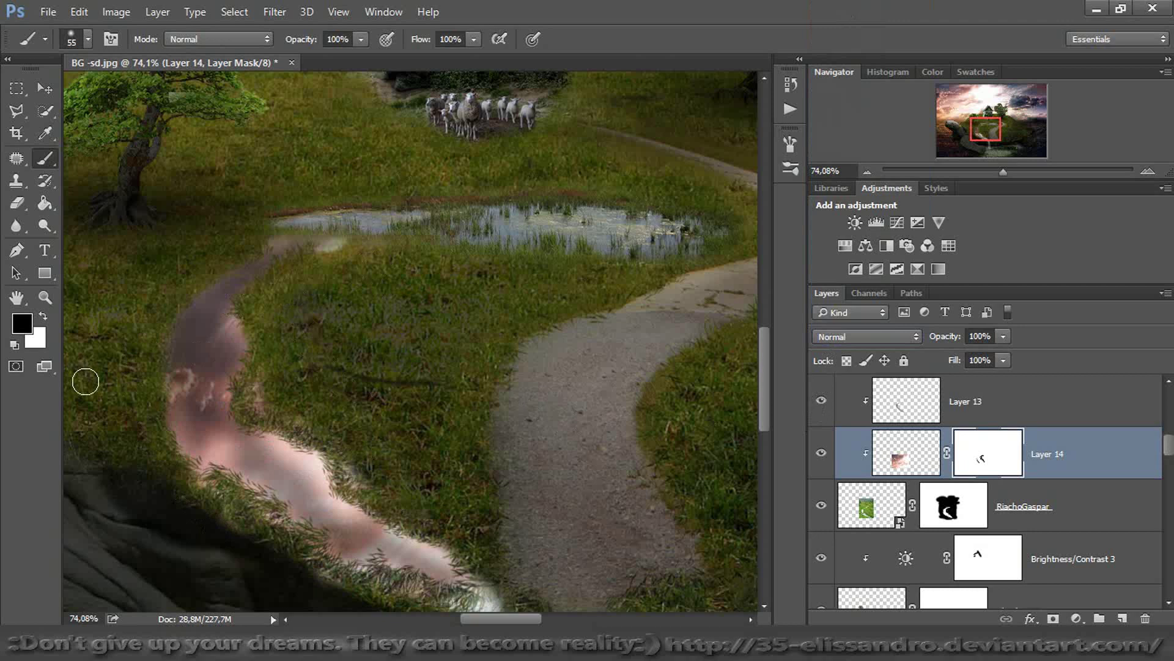
Lower Layer 14's fill to 68% and mask it around the rock and the stream's left bank with the black brush
left_click_drag(956, 365, 936, 363)
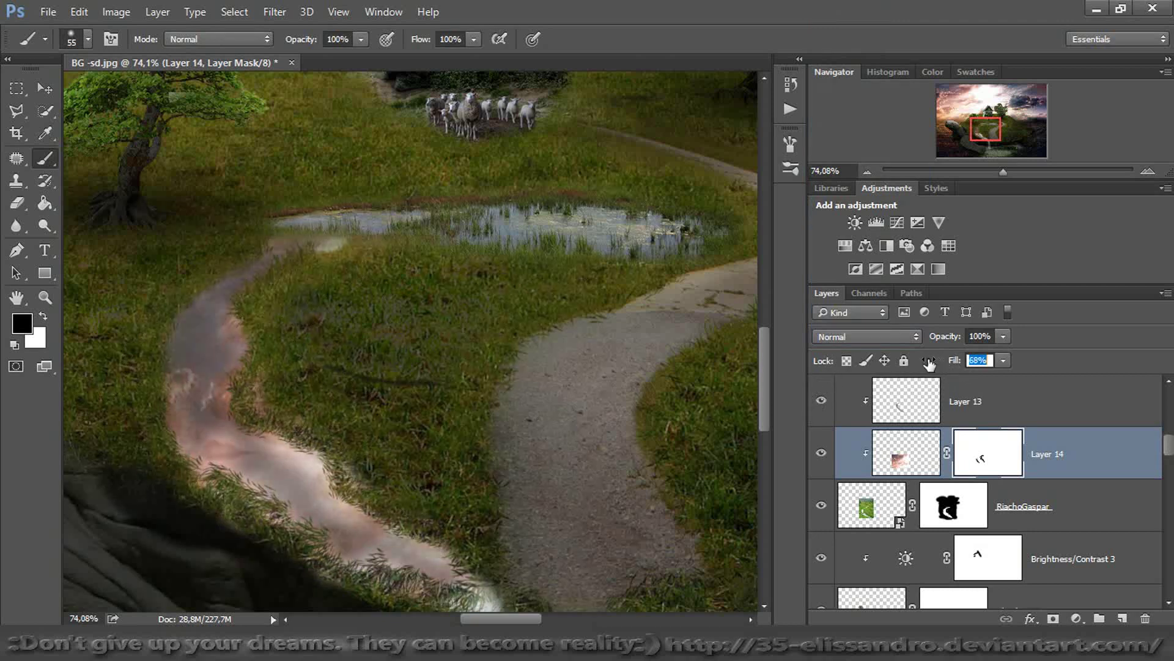
mouse_move(204, 445)
left_mouse_down()
mouse_move(236, 459)
mouse_move(219, 450)
left_mouse_up()
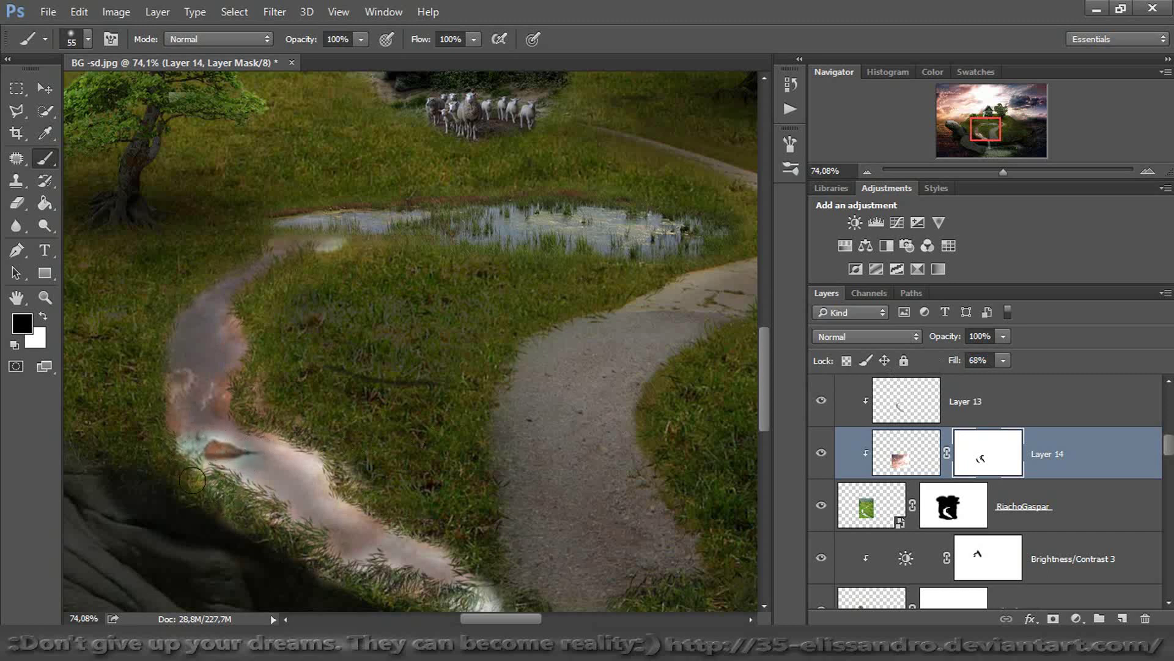
mouse_move(157, 375)
left_mouse_down()
mouse_move(167, 425)
mouse_move(175, 296)
left_mouse_up()
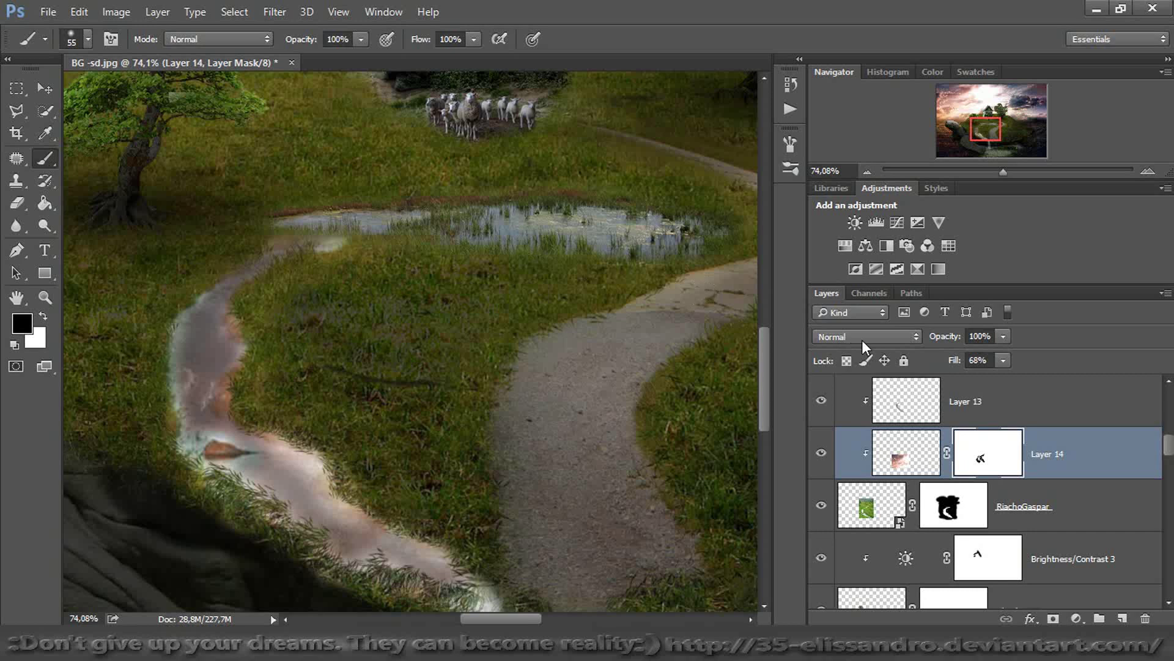
Reduce Layer 14's opacity to 77%, refine its mask along the banks, and fine-tune the opacity against the whole composition
left_click_drag(948, 344, 928, 339)
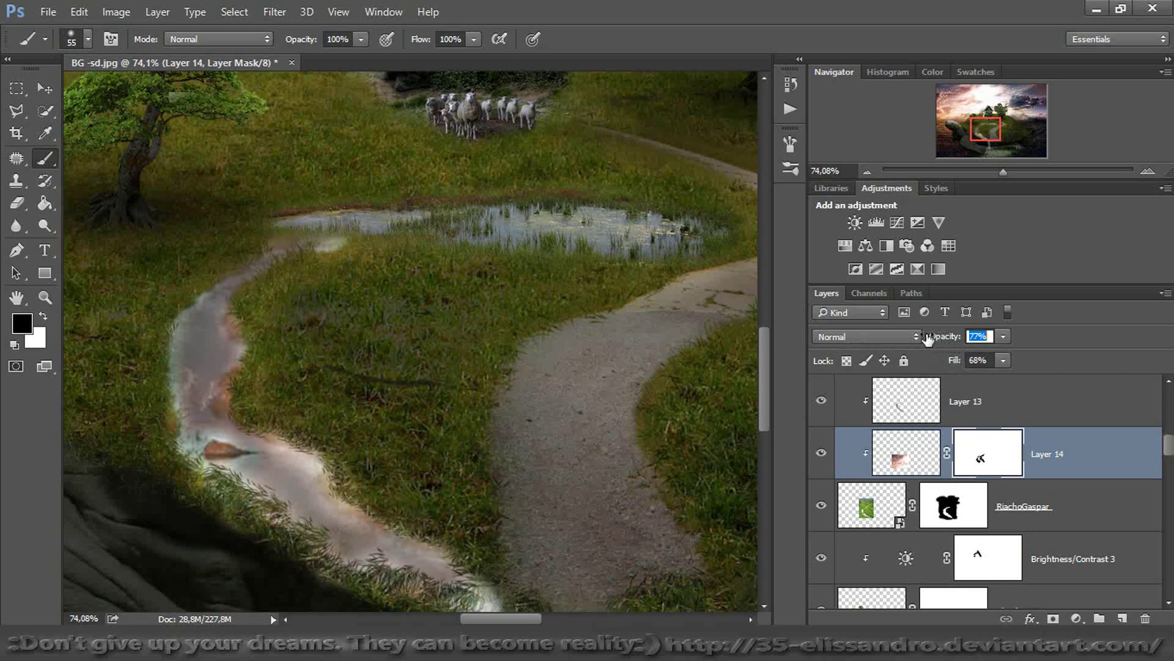
key("Return")
left_click(820, 451)
left_click(819, 451)
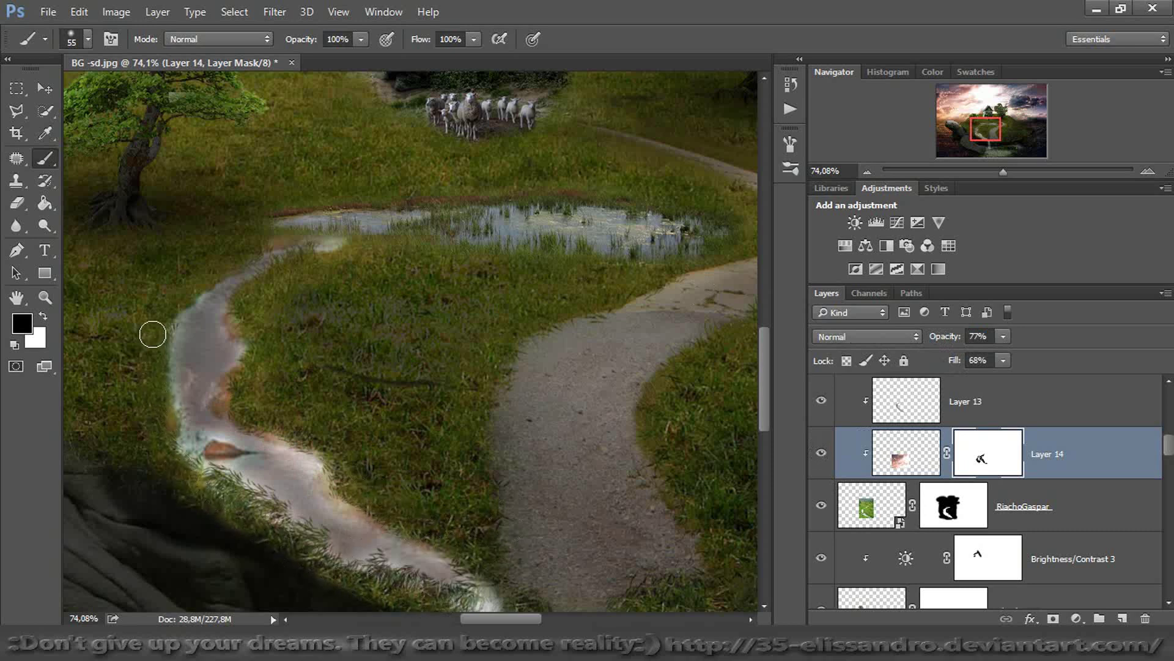
left_click_drag(1006, 165, 981, 171)
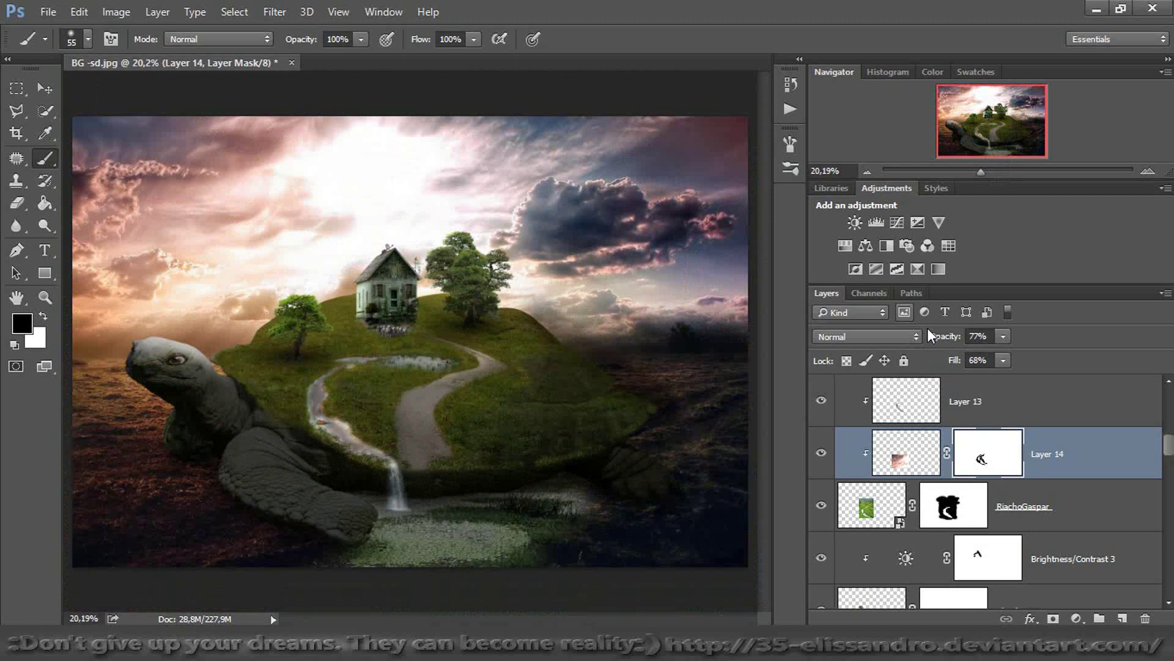
left_click_drag(943, 341, 933, 341)
Place the rice field image above Hue/Saturation 2 and scale it to 51.91% by 33.34% in the canvas's lower right corner
left_click_drag(1170, 443, 1158, 387)
left_click(1125, 402)
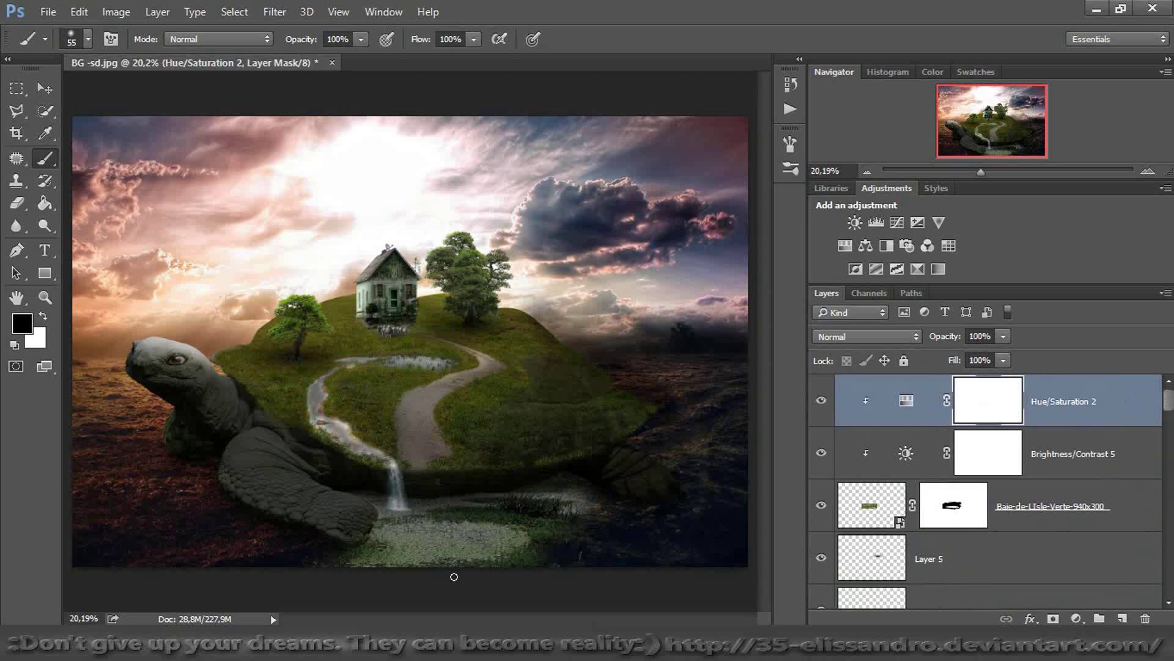
key("ctrl+t")
left_click_drag(721, 487, 562, 422)
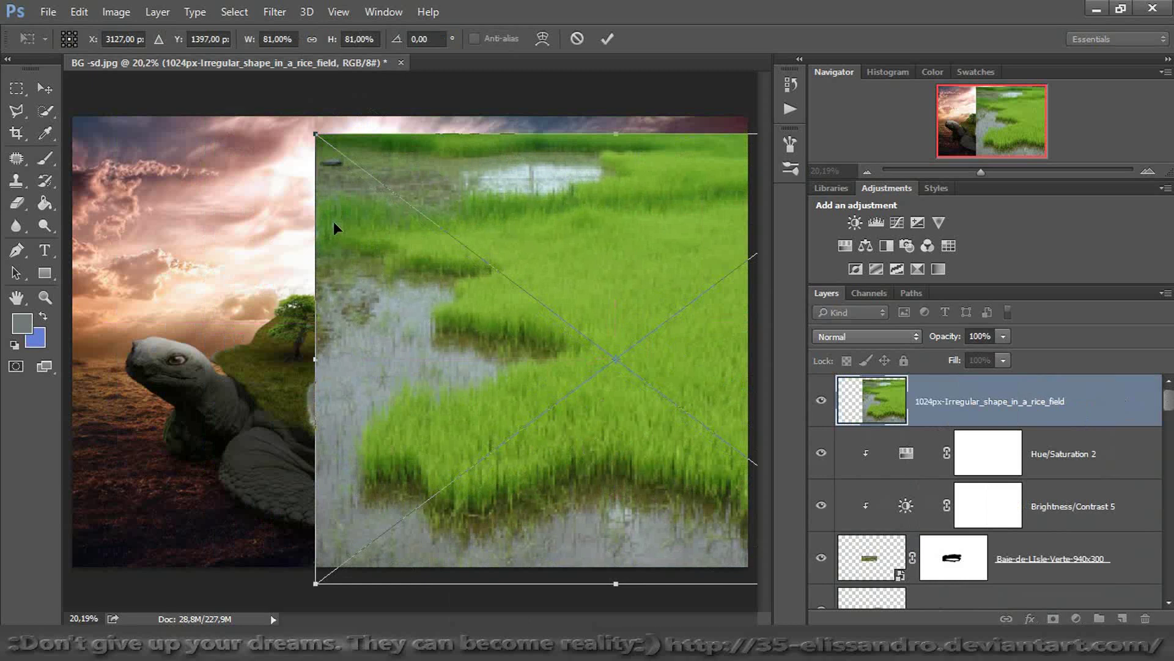
left_click_drag(312, 136, 530, 326)
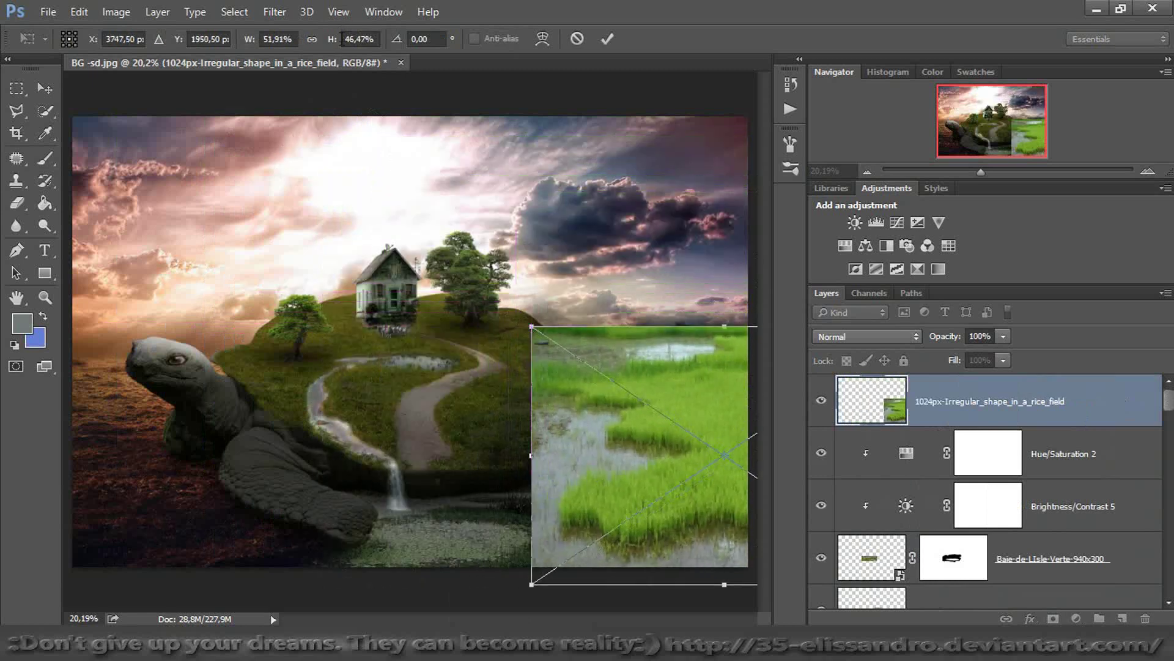
left_click(307, 39)
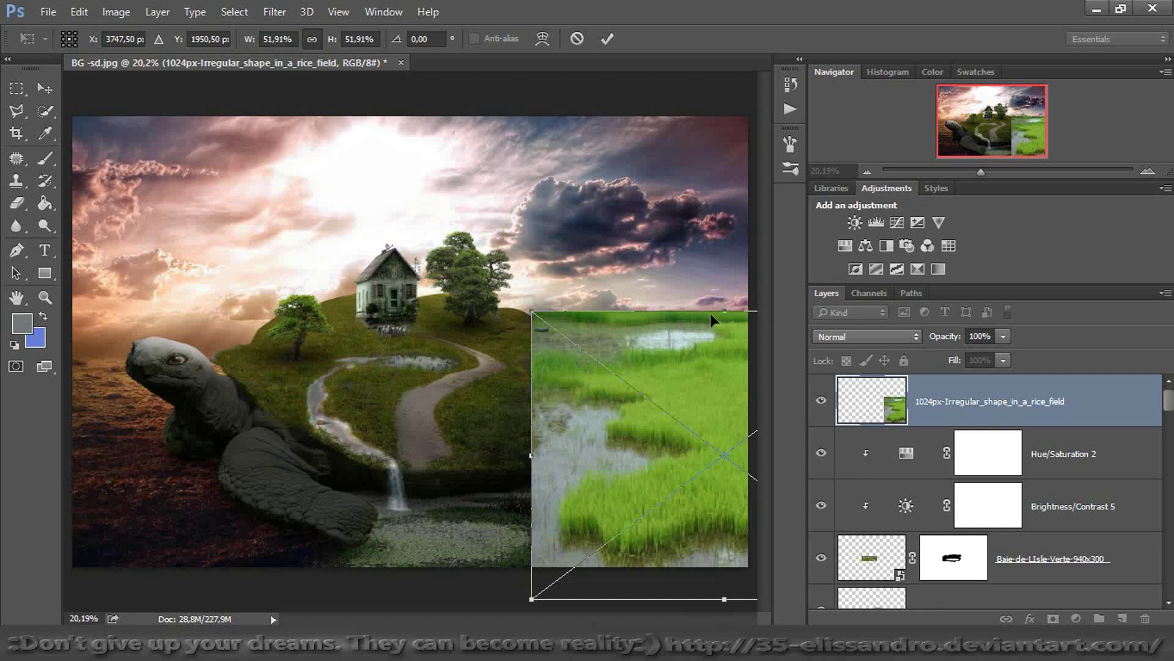
left_click_drag(727, 313, 673, 414)
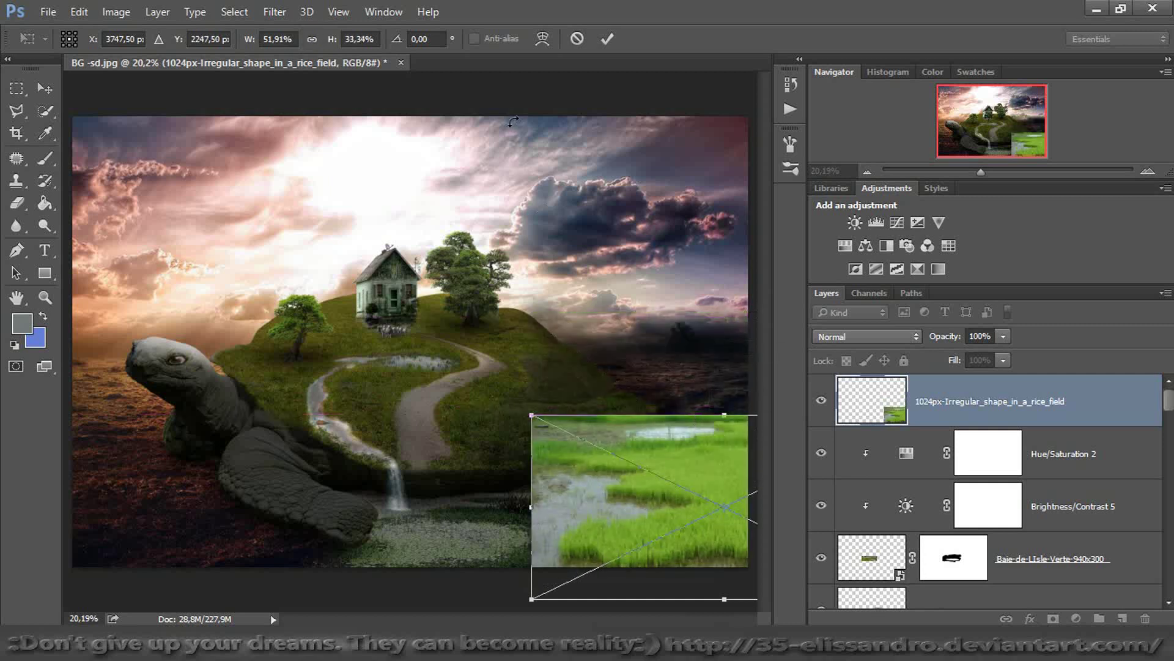
left_click(610, 39)
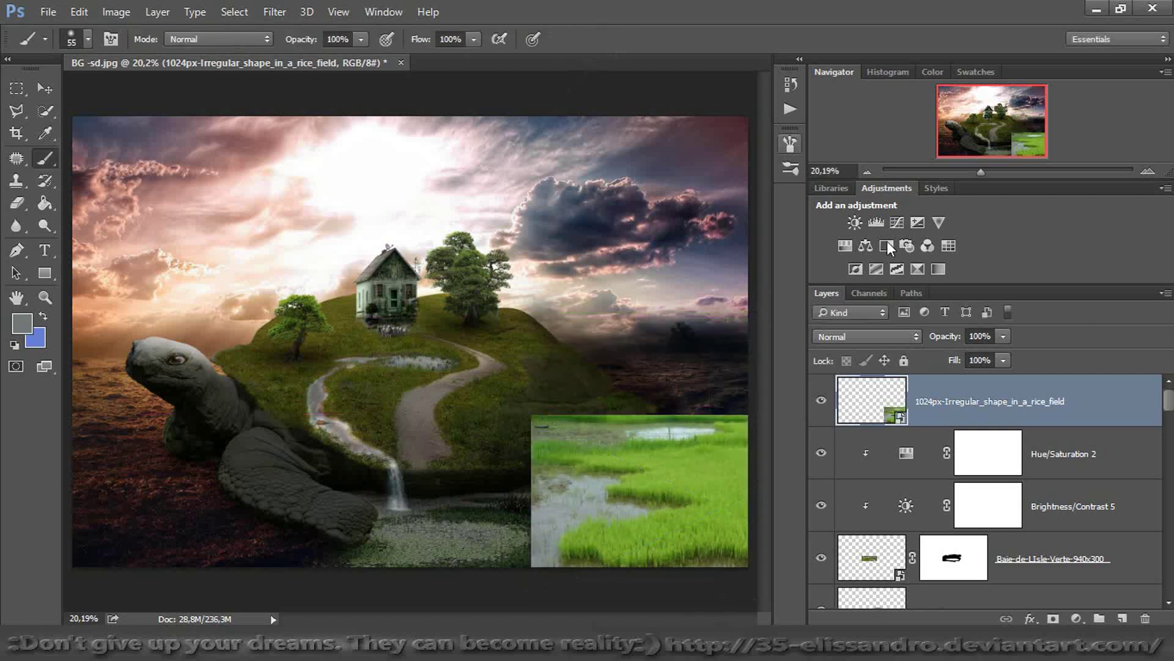
Reorder the rice field layer behind the turtle, directly above Hue/Saturation 3
scroll(1061, 403, "down", 8)
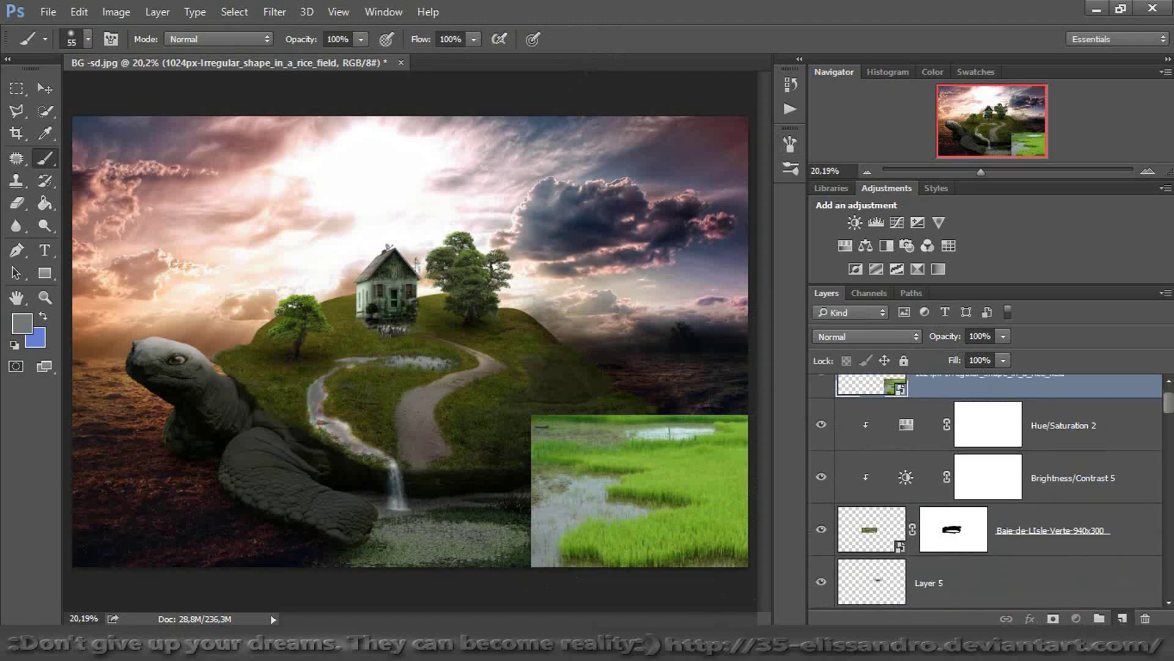
scroll(1004, 489, "down", 5)
left_click_drag(1003, 529, 1003, 408)
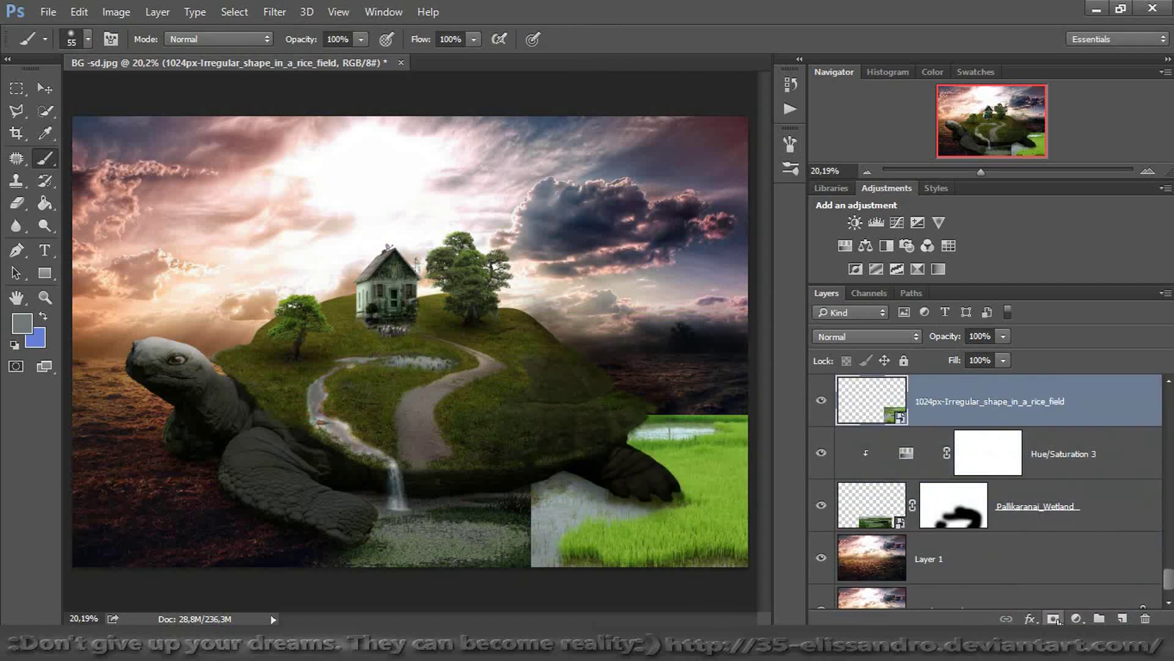
Add a mask to the rice field layer and hide its upper and left edges with a soft 451 px black brush
left_click(1053, 618)
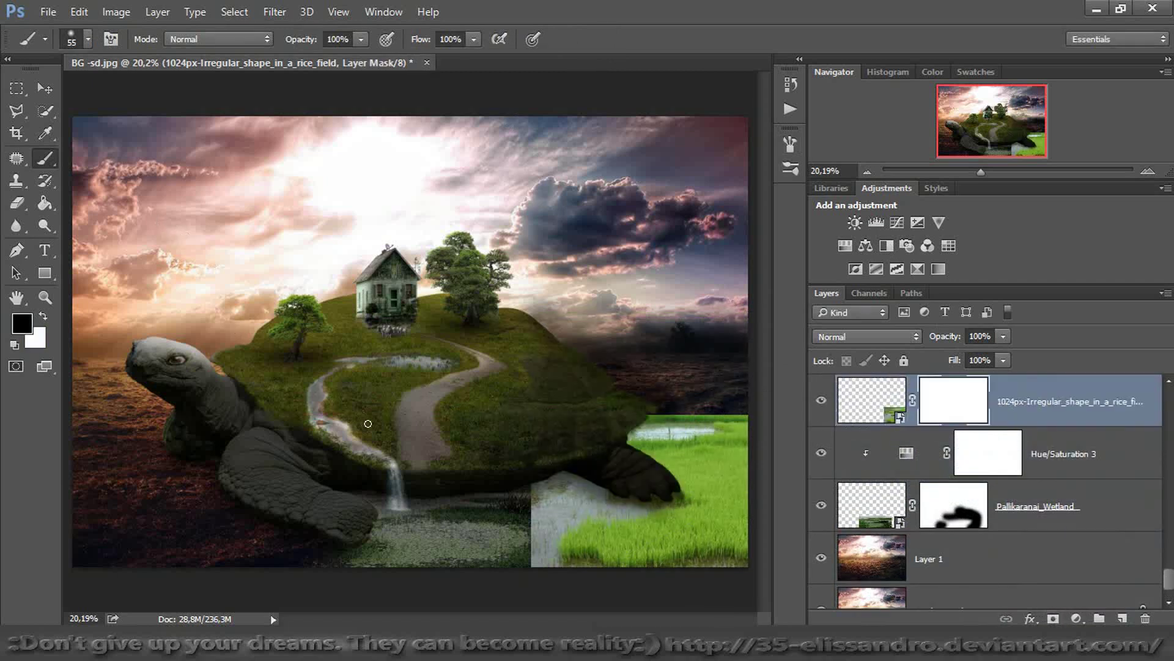
right_click(367, 423, "alt")
mouse_move(512, 488)
left_mouse_down()
mouse_move(513, 568)
mouse_move(511, 475)
left_mouse_up()
mouse_move(602, 404)
left_mouse_down()
mouse_move(729, 412)
mouse_move(653, 429)
mouse_move(750, 475)
mouse_move(677, 438)
left_mouse_up()
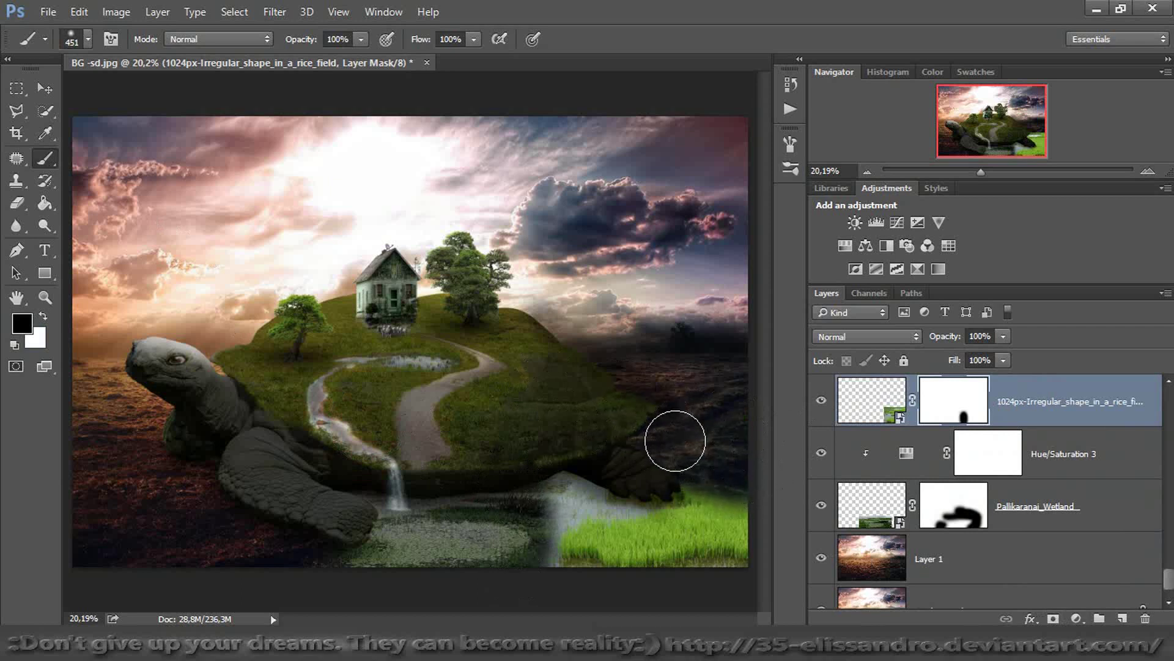
Shift the rice field toward the canvas's lower right corner and mask its exposed edges with the soft black brush
left_click(46, 90)
left_click_drag(580, 468, 637, 492)
left_click(49, 158)
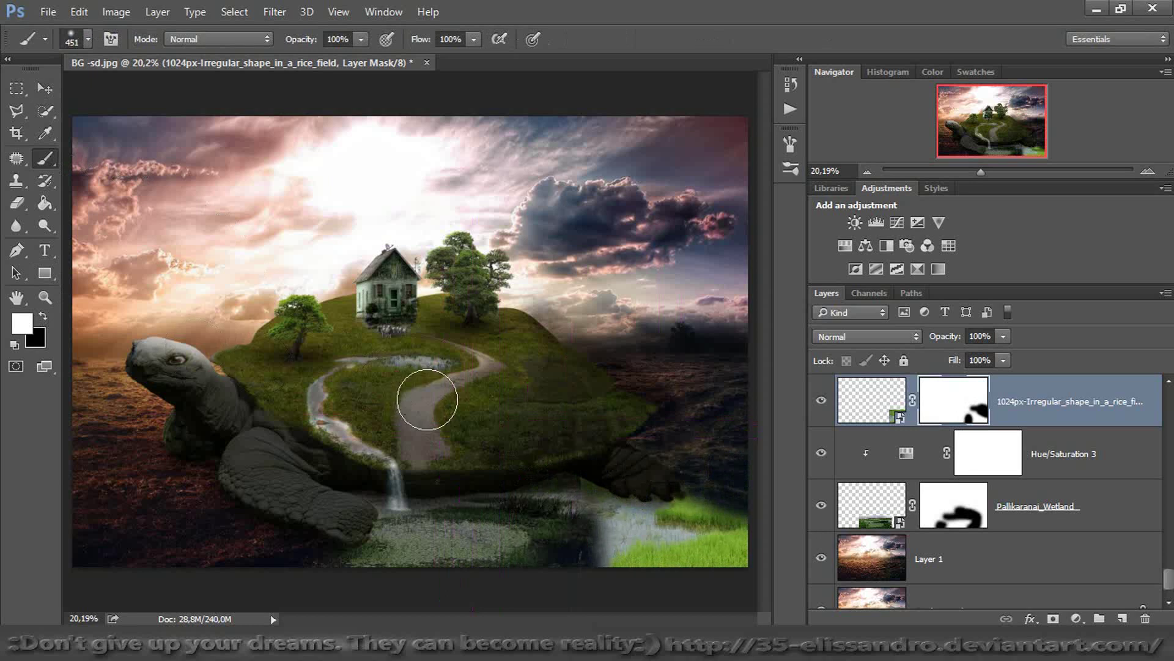
Reveal grass blades along the rice field's upper edge beside the turtle's rear foot, painting its mask white with a rotated 227 px grass brush
right_click(420, 398)
left_click(538, 309)
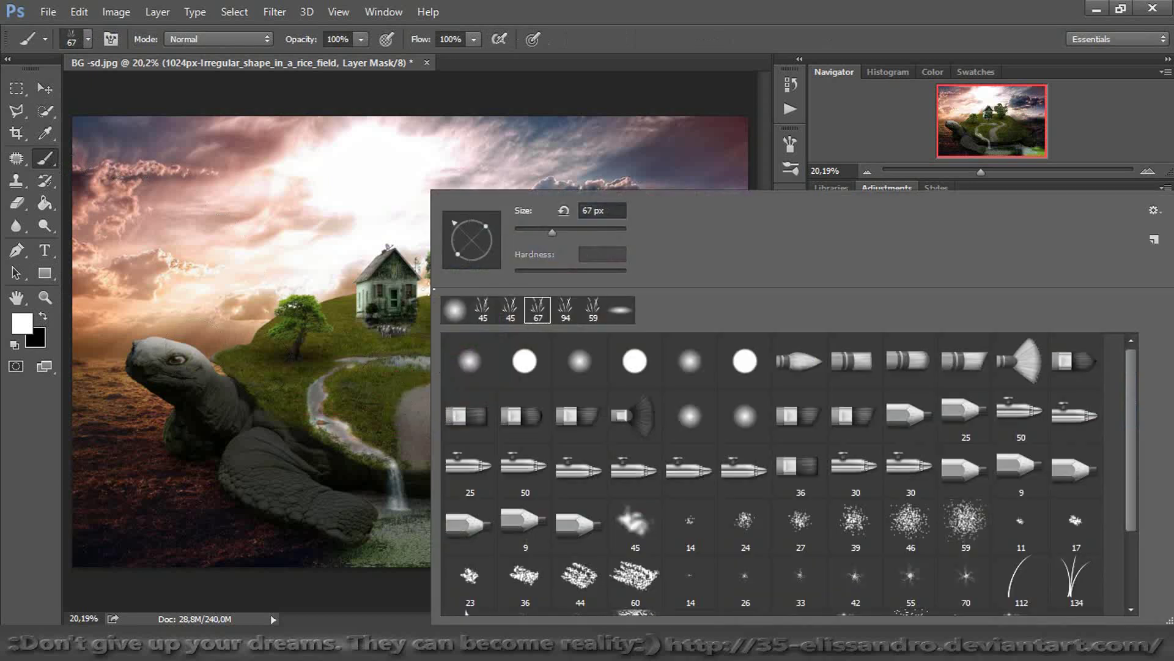
left_click_drag(457, 222, 493, 235)
left_click(718, 3)
left_click_drag(980, 172, 1069, 165)
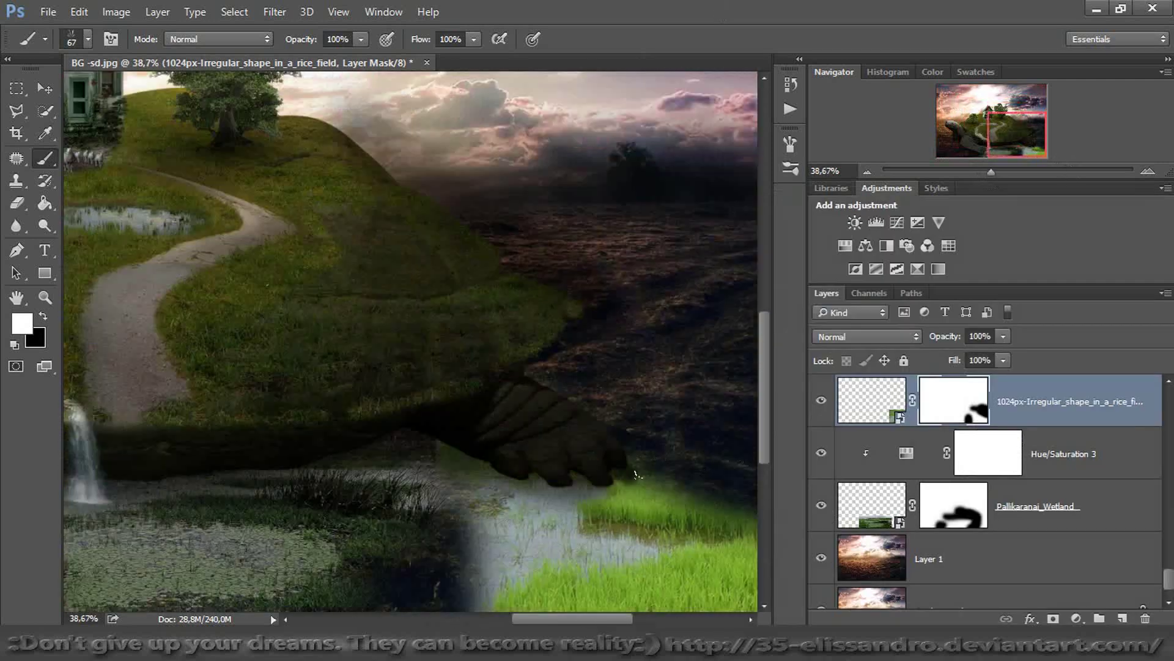
left_click_drag(641, 477, 769, 503)
left_click(727, 514)
mouse_move(639, 480)
left_mouse_down()
mouse_move(734, 477)
mouse_move(752, 489)
left_mouse_up()
left_click(600, 459)
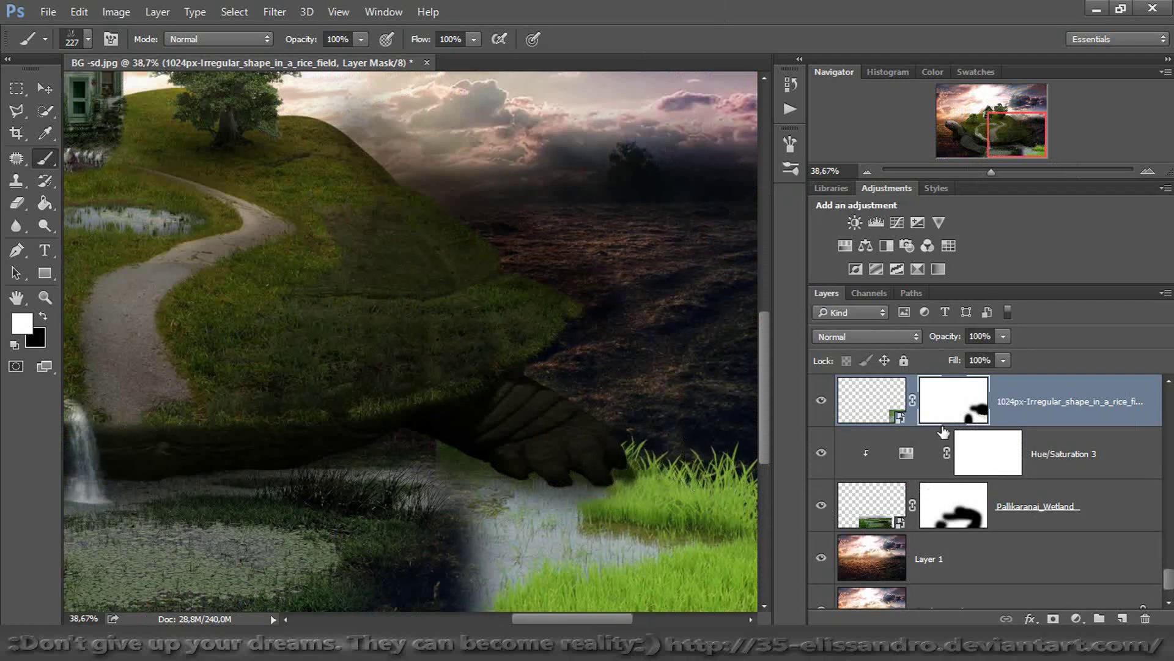
Switch to a soft round 227 px brush with black as the foreground color for the rice field mask
right_click(511, 349)
left_click(469, 361)
left_click(43, 317)
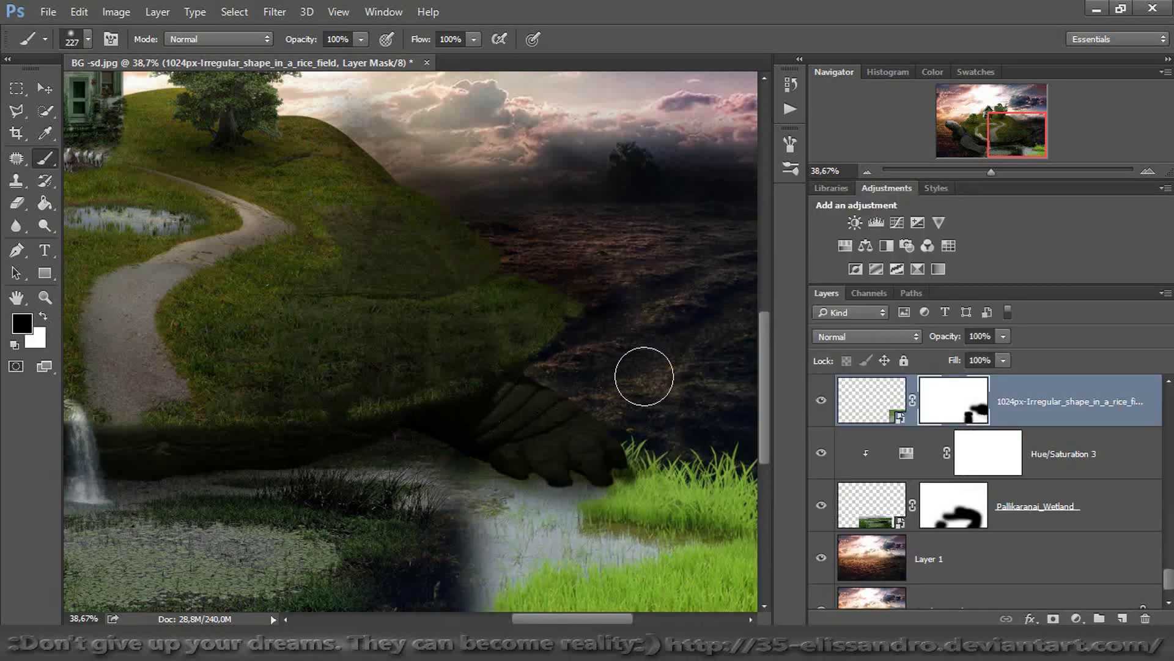
Clip a Brightness/Contrast adjustment to the rice field layer with brightness -124 and contrast 51
left_click(871, 404)
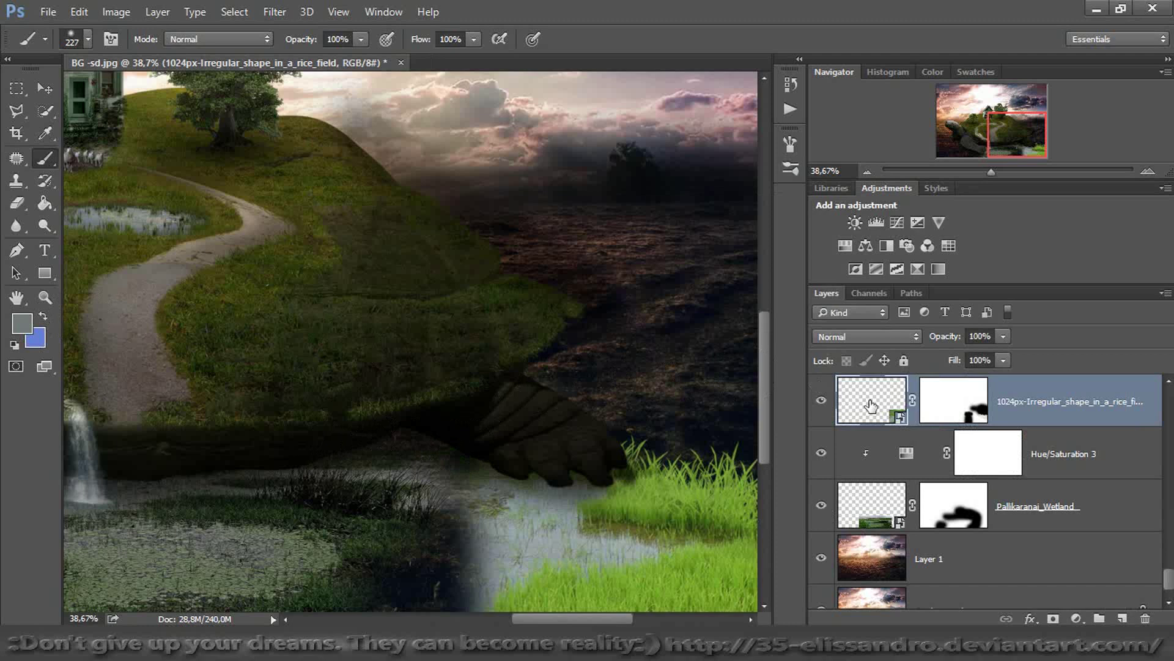
left_click(854, 221)
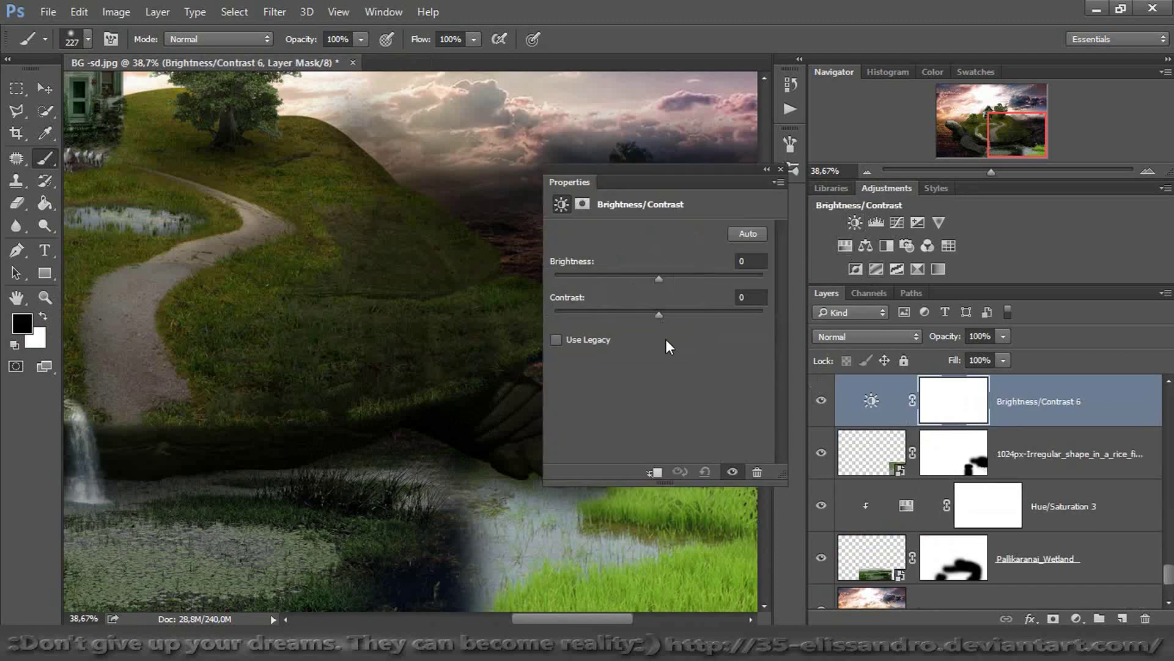
left_click(653, 472)
left_click_drag(655, 278, 594, 294)
left_click_drag(698, 317, 714, 317)
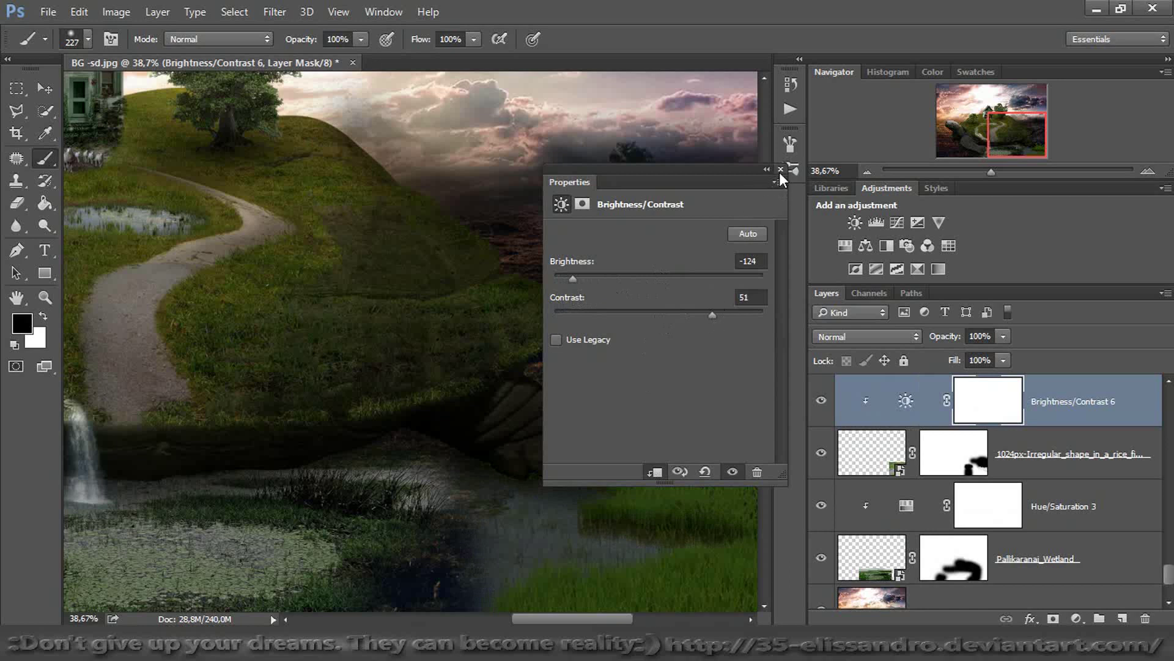
left_click(780, 169)
Add a Color Balance adjustment clipped to the rice field, with midtones at Cyan-Red -5, Magenta-Green +38 and Yellow-Blue +38
left_click(876, 453)
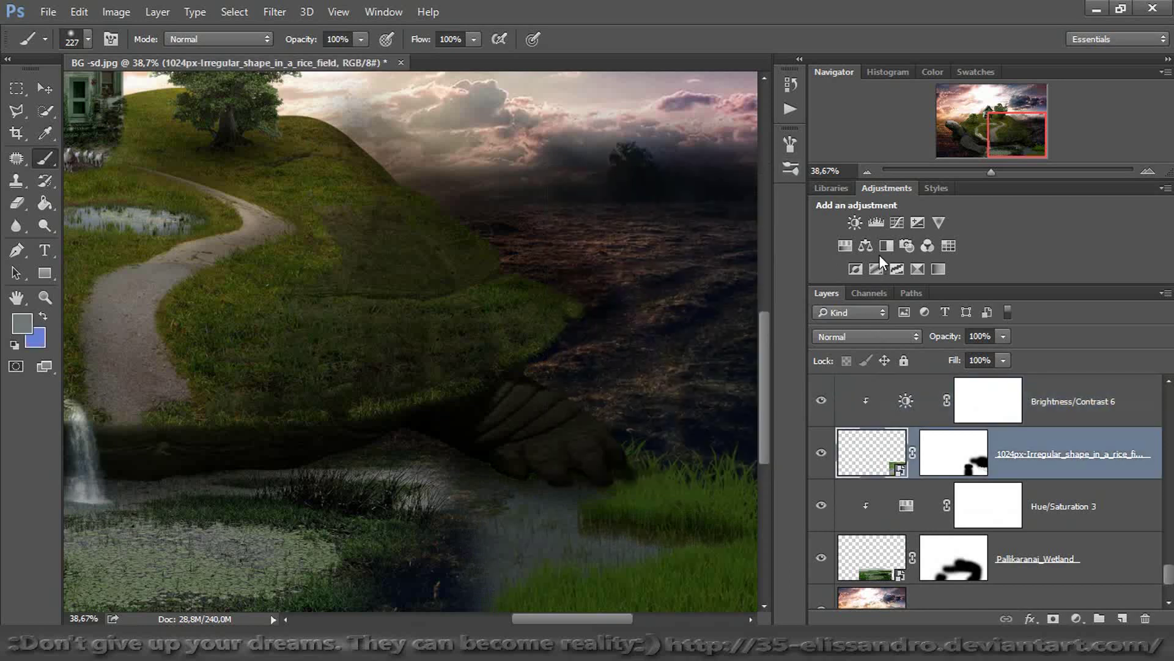
left_click(866, 246)
mouse_move(636, 299)
left_mouse_down()
mouse_move(667, 299)
mouse_move(671, 275)
mouse_move(682, 276)
mouse_move(634, 283)
left_mouse_up()
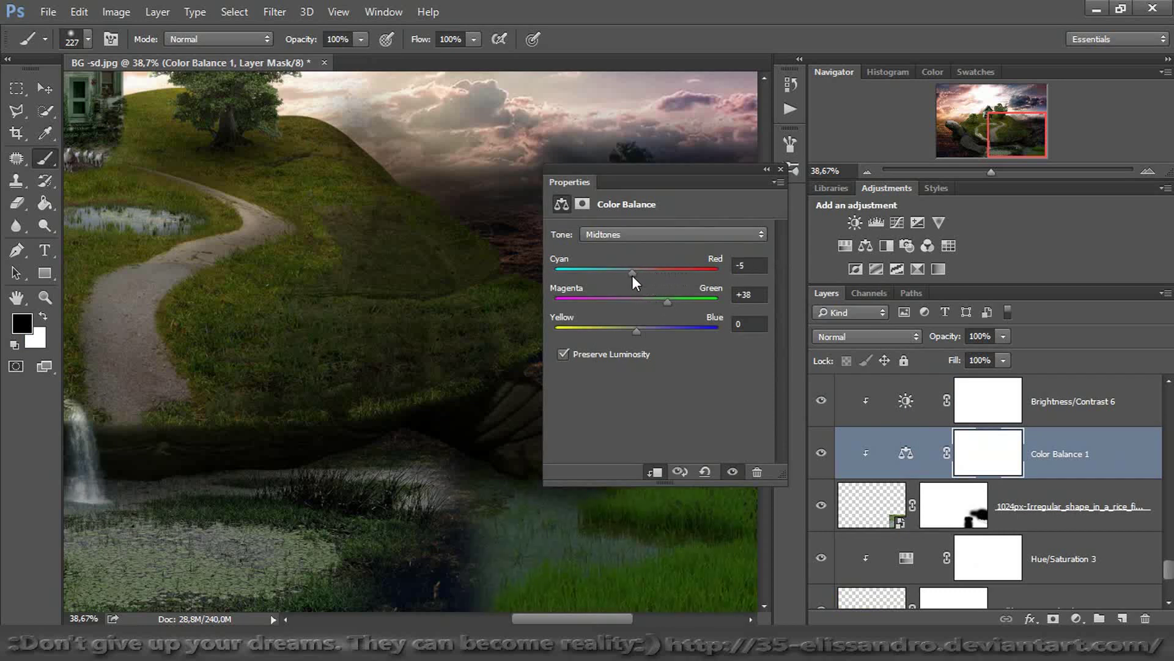
left_click_drag(638, 333, 668, 333)
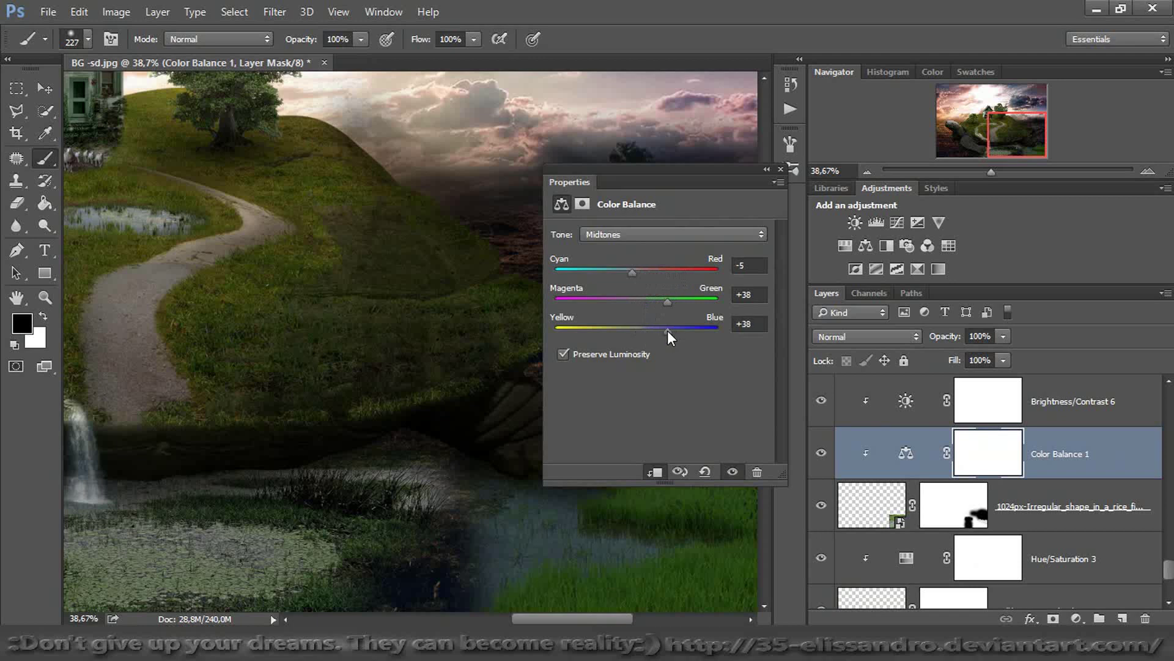
left_click(780, 170)
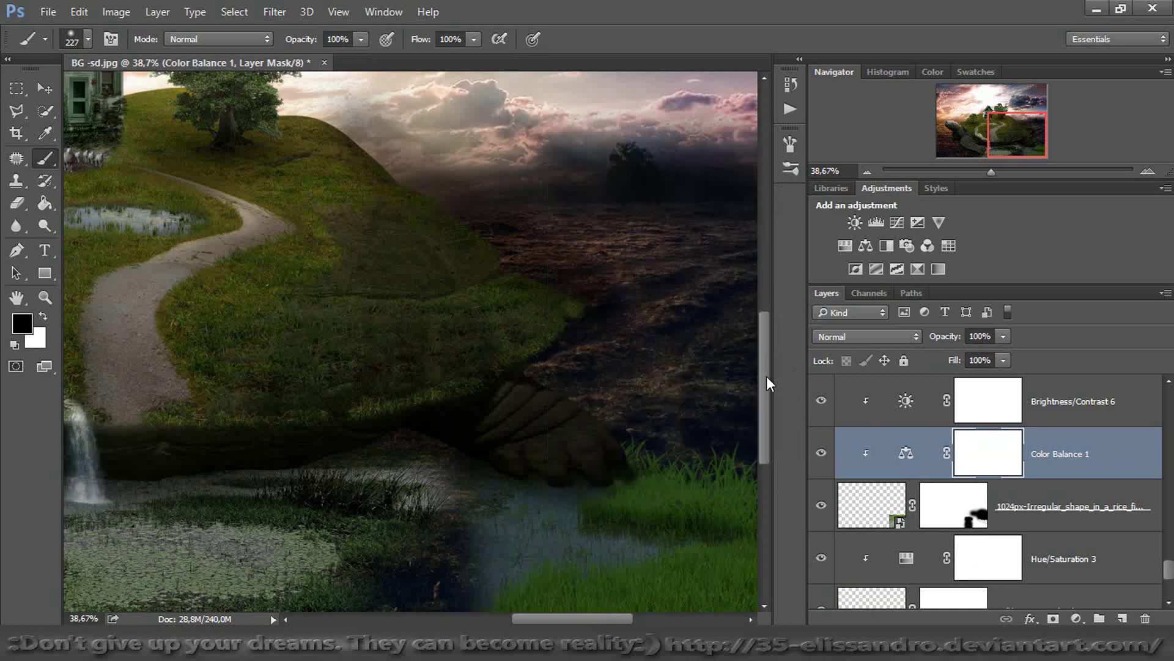
Move the rice field layer left so its grass and water extend beneath the turtle's rear foot
left_click_drag(766, 376, 764, 403)
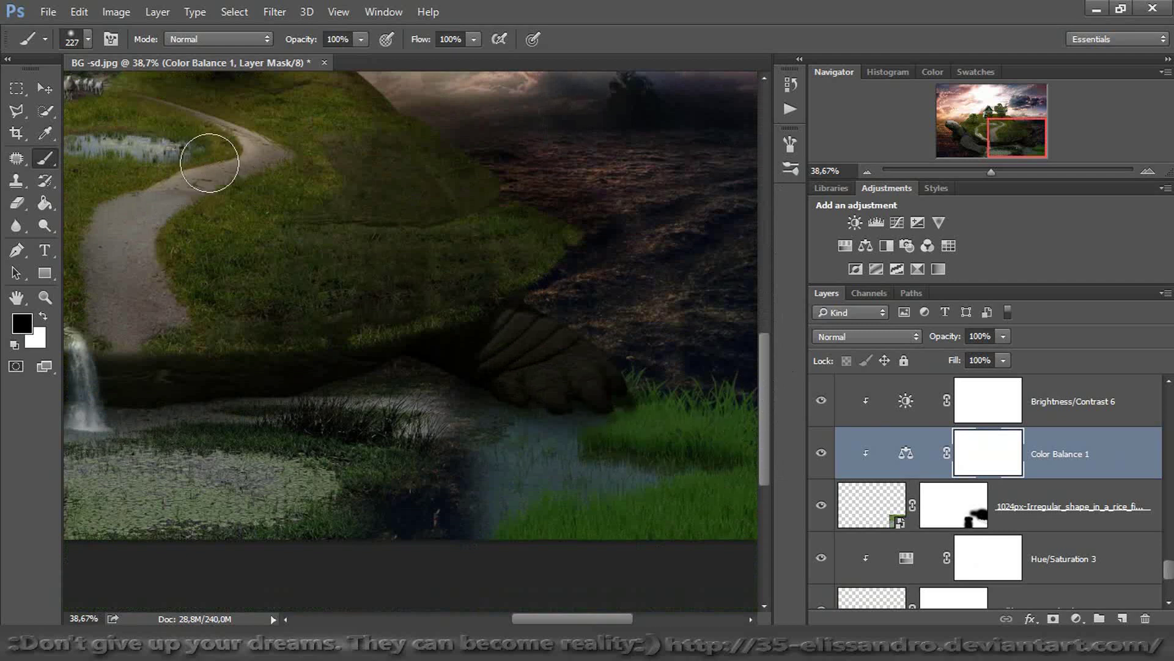
left_click(44, 88)
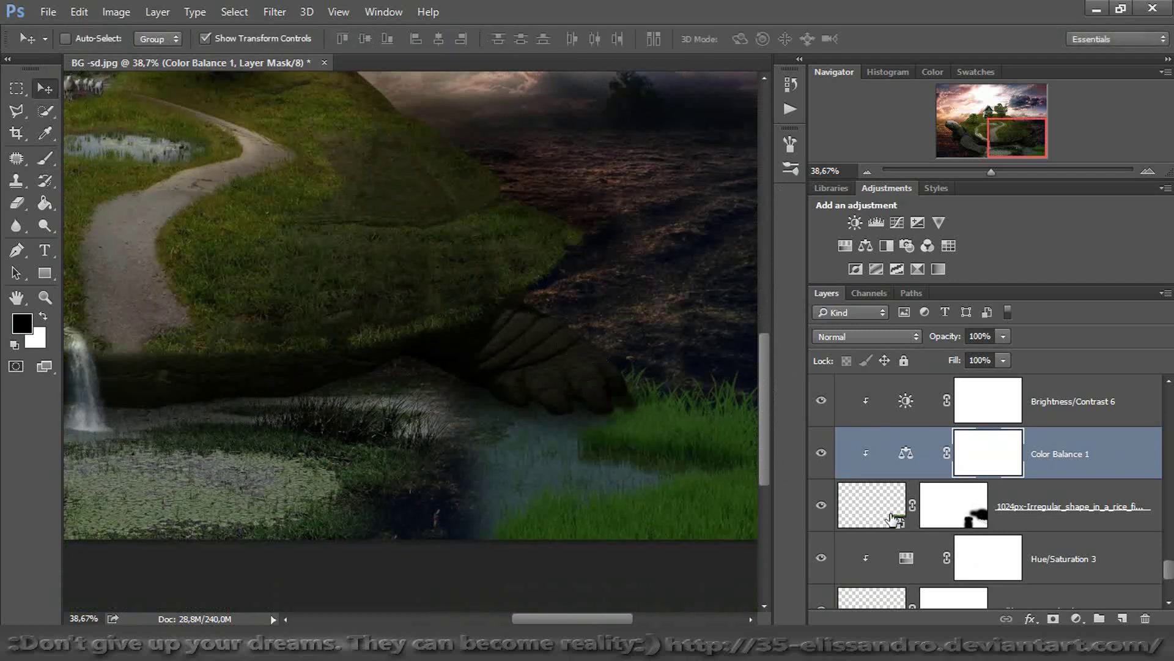
left_click(884, 517)
left_click_drag(589, 496, 480, 513)
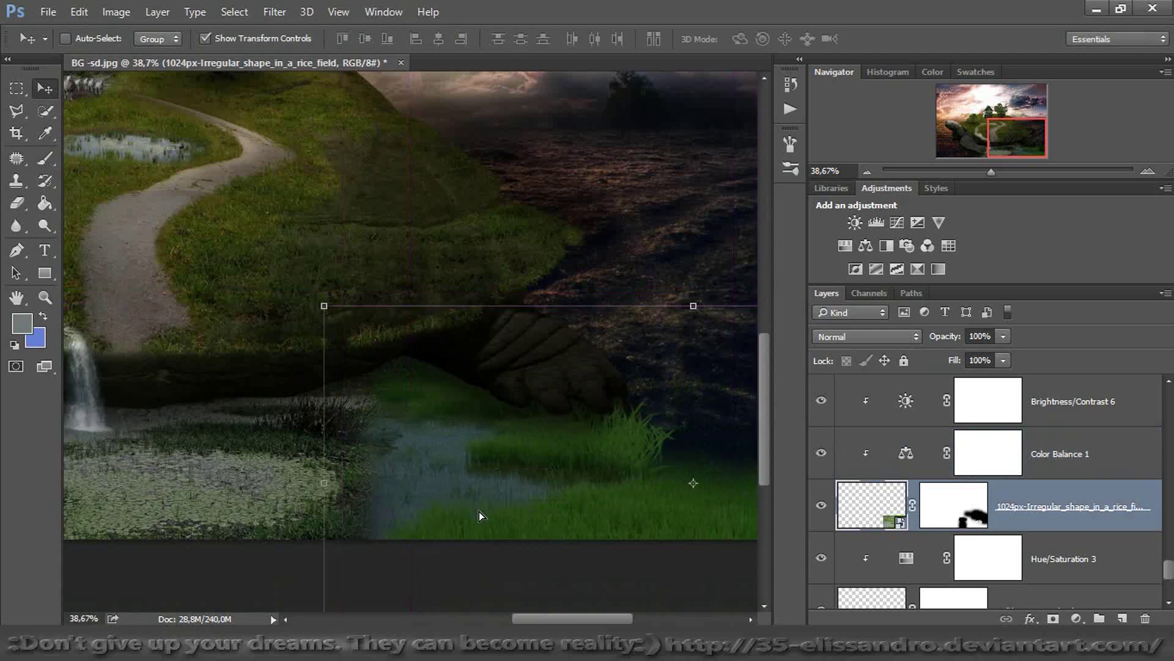
Paint white on the rice field mask with the 227 px grass brush to reveal tall grass near the canvas's right edge
left_click(44, 158)
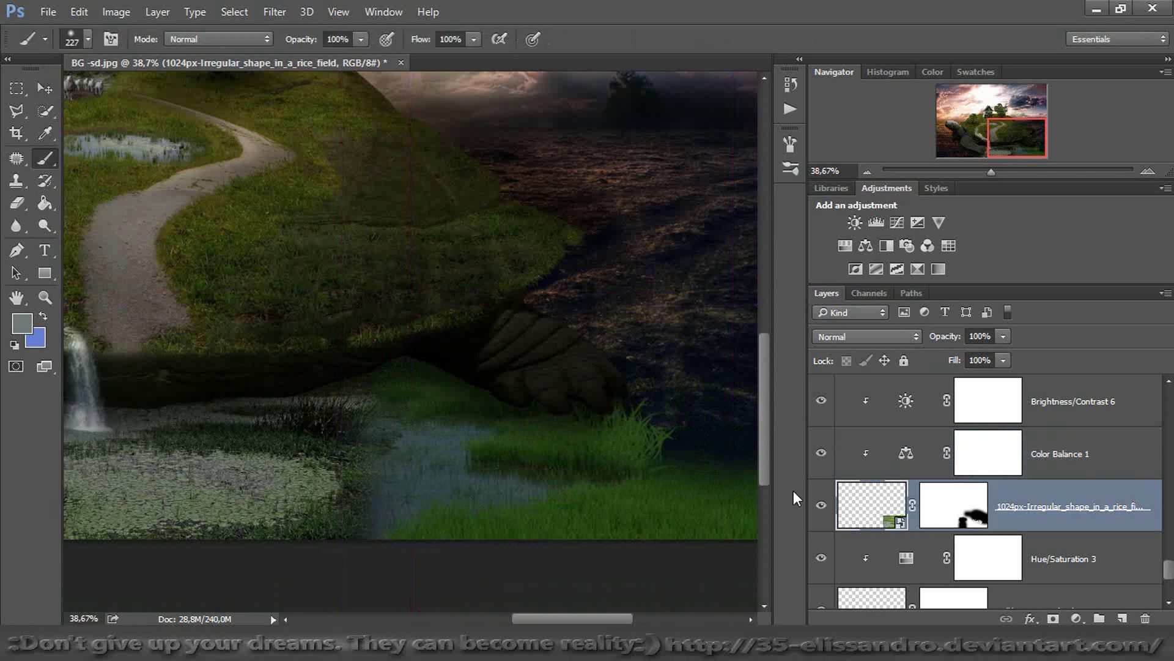
left_click(965, 509)
key("d")
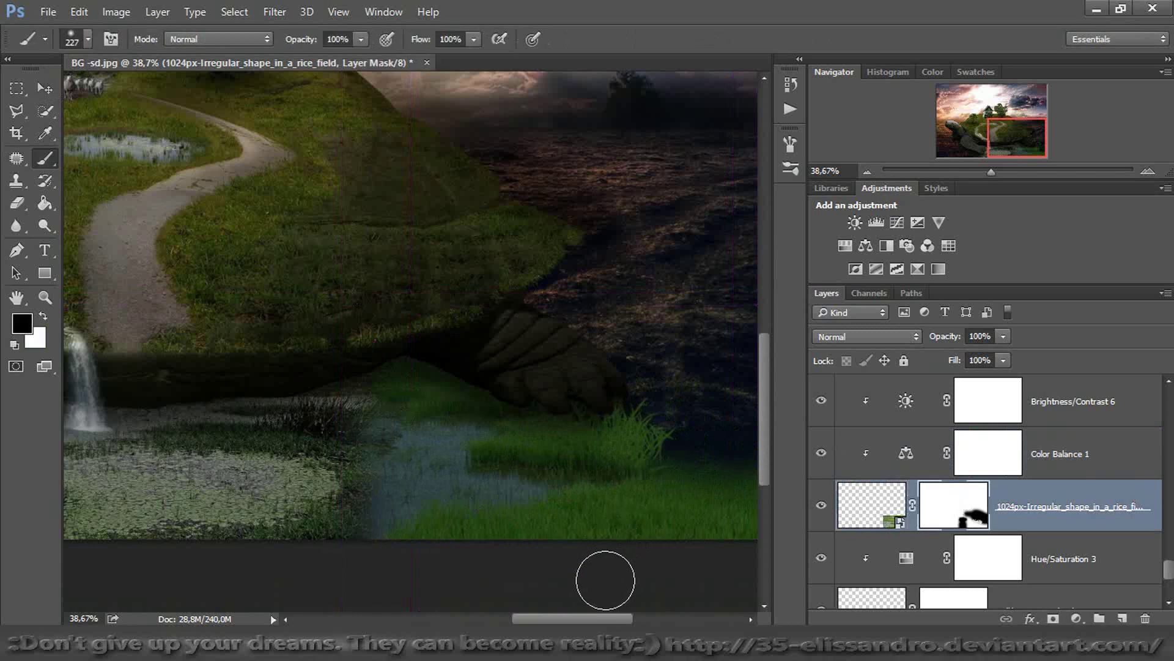
left_click_drag(577, 619, 587, 619)
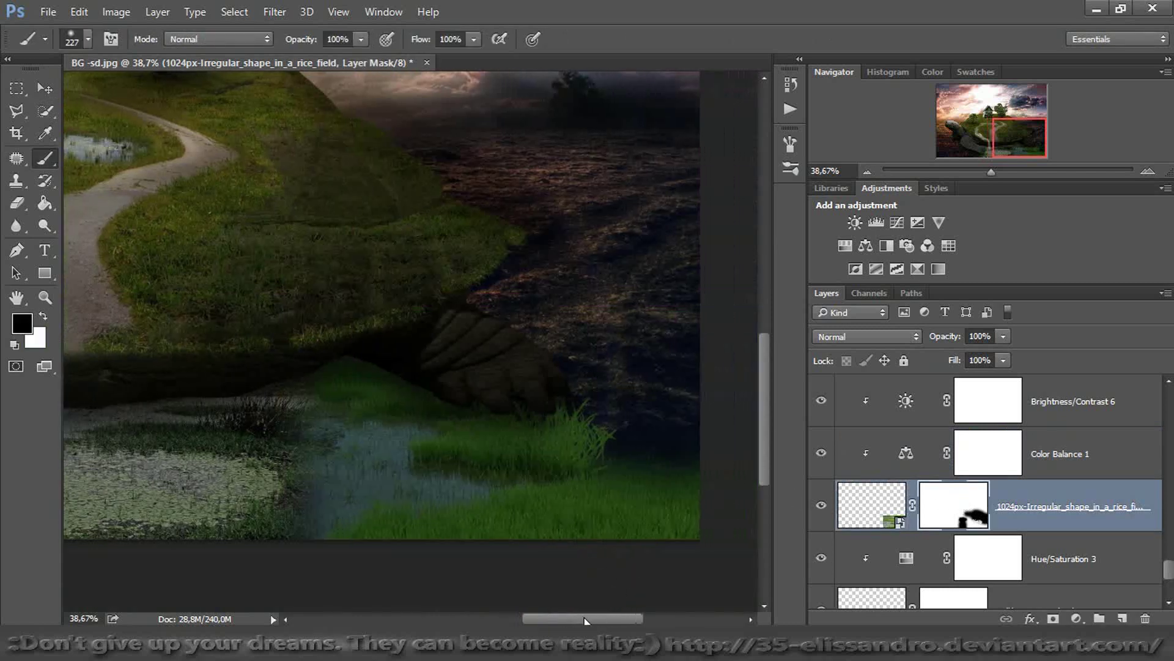
left_click(44, 316)
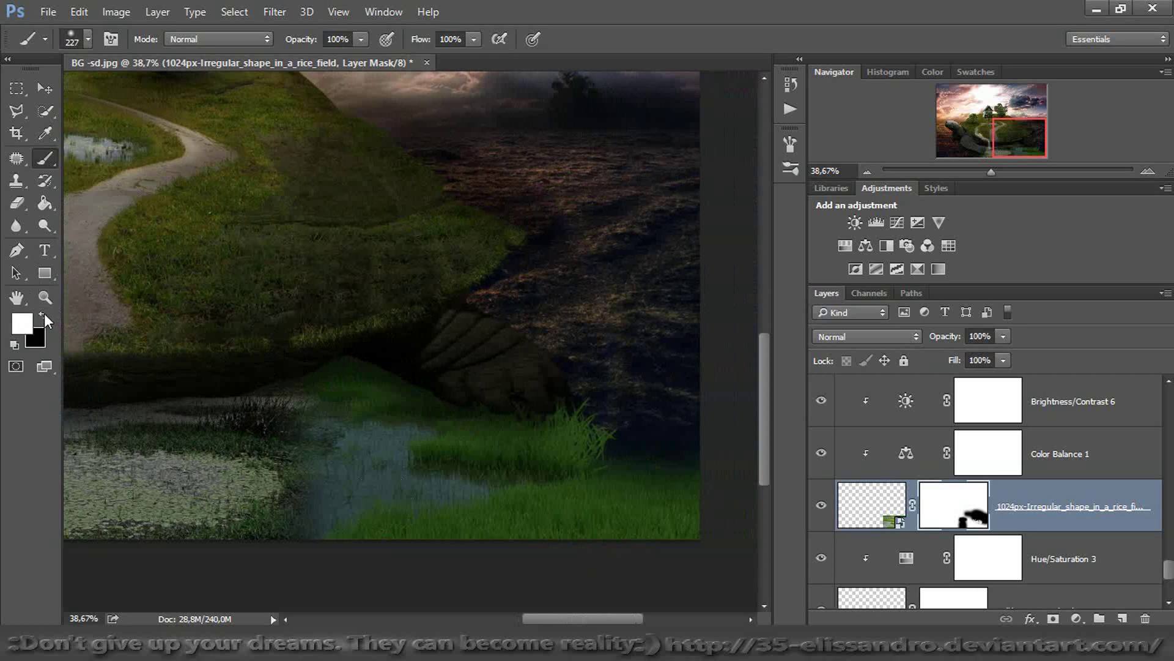
right_click(404, 309)
left_click(467, 310)
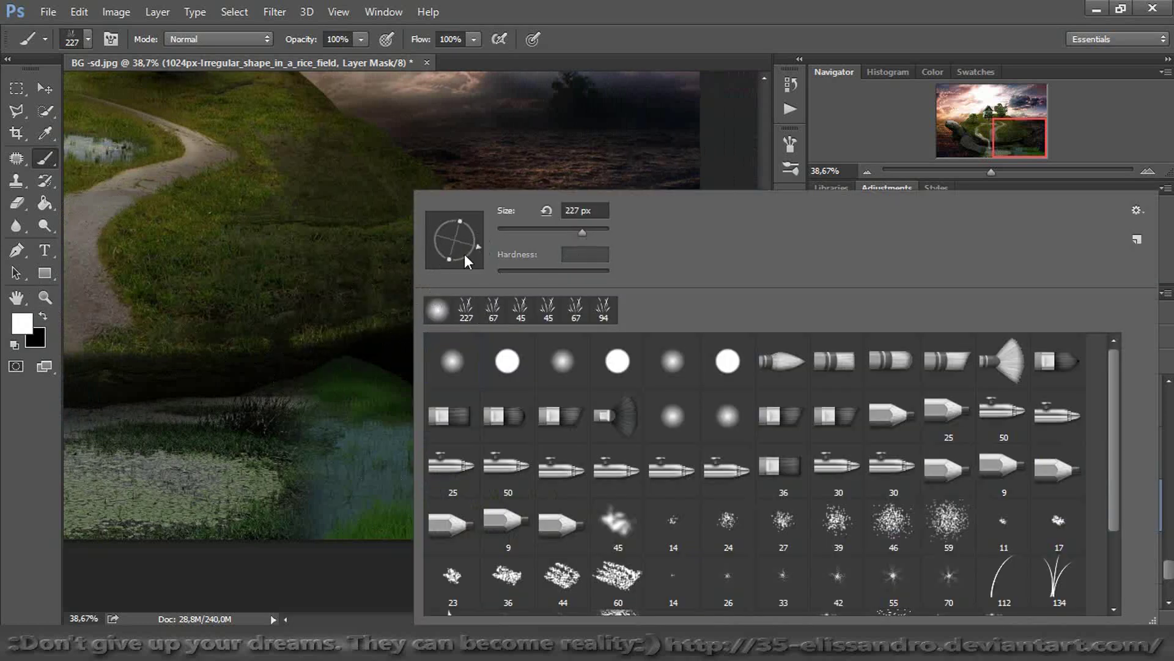
left_click(571, 10)
mouse_move(642, 379)
left_mouse_down()
mouse_move(637, 425)
mouse_move(625, 445)
mouse_move(688, 460)
left_mouse_up()
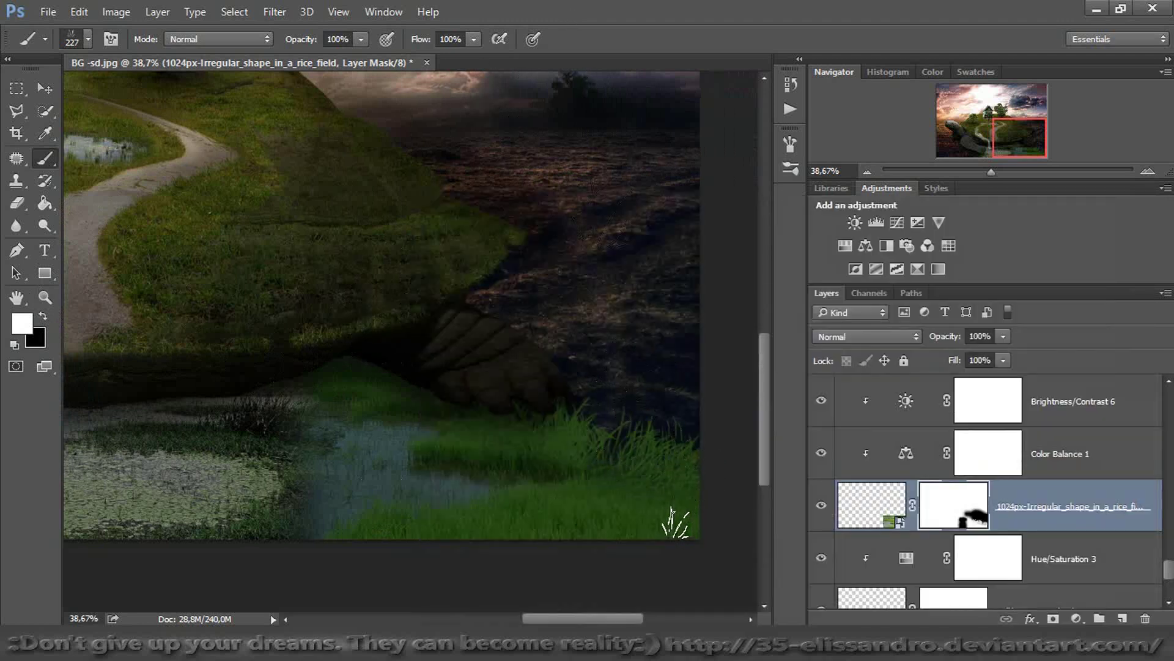
mouse_move(616, 449)
left_mouse_down()
mouse_move(574, 405)
mouse_move(653, 404)
left_mouse_up()
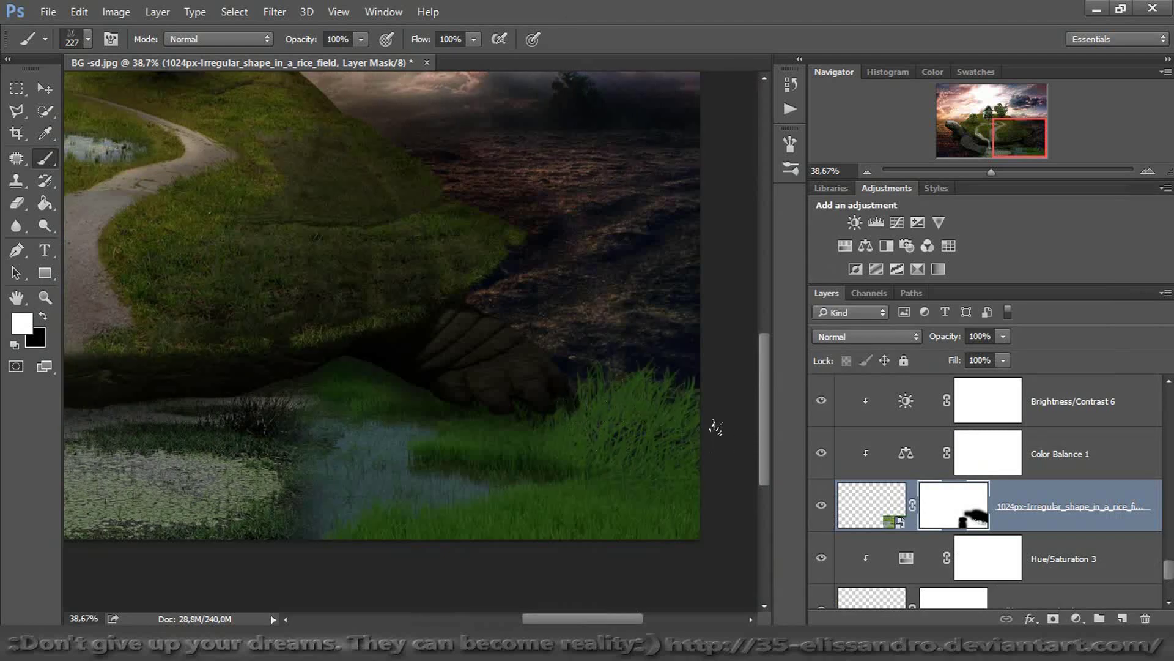
Add a Hue/Saturation adjustment clipped to the rice field and set its saturation to -39
left_click(875, 505)
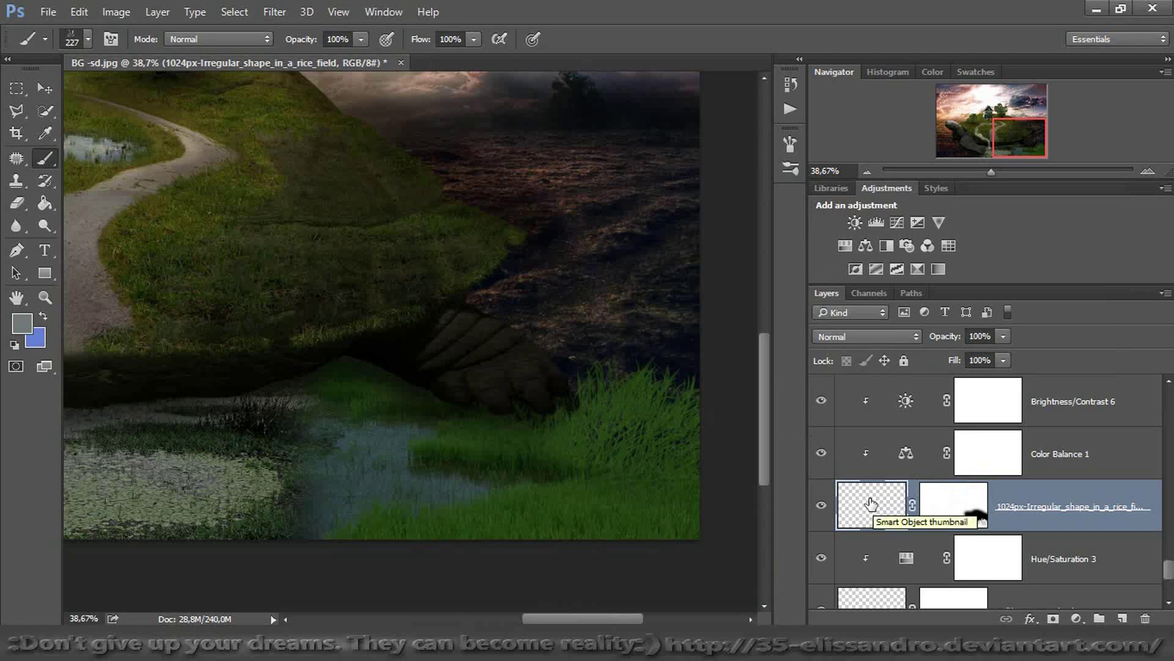
left_click(845, 246)
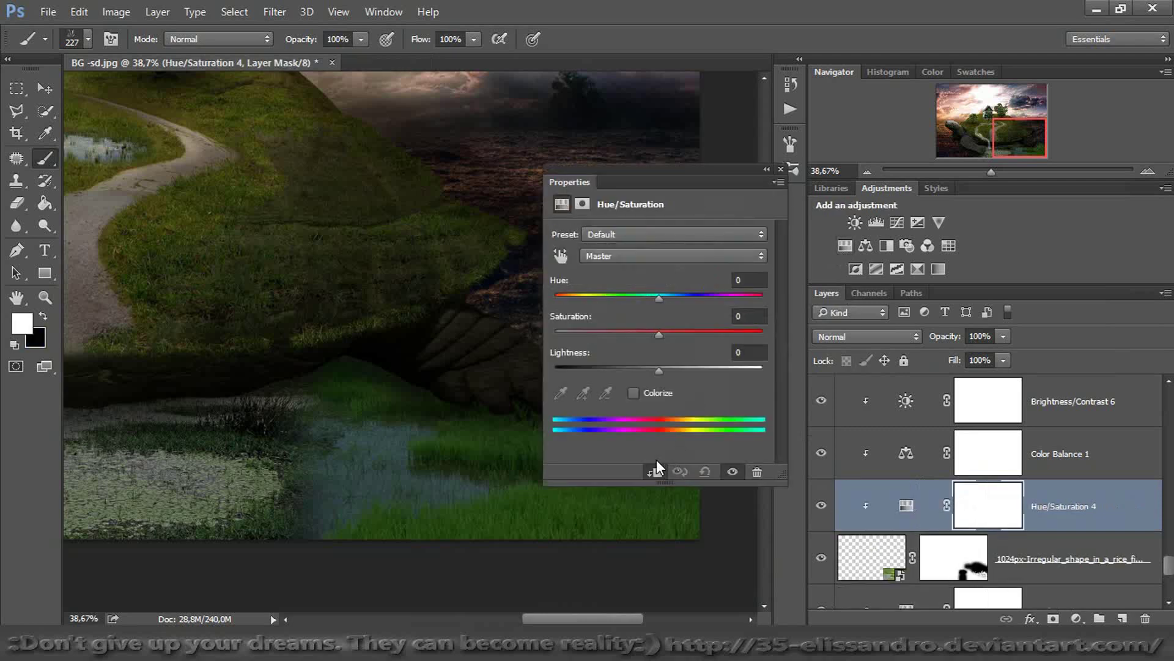
left_click_drag(660, 335, 619, 336)
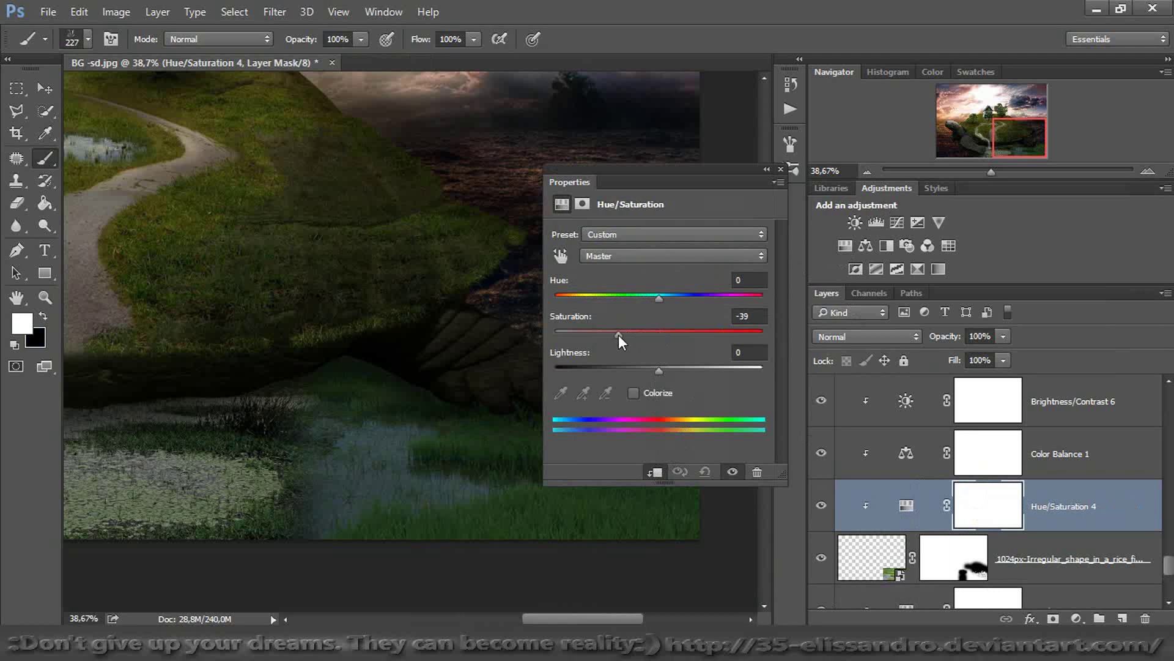
left_click(780, 169)
Create a blank layer directly above Brightness/Contrast 6 and set the foreground color to near-black #0b0b0b for the brush
left_click_drag(1001, 173, 980, 174)
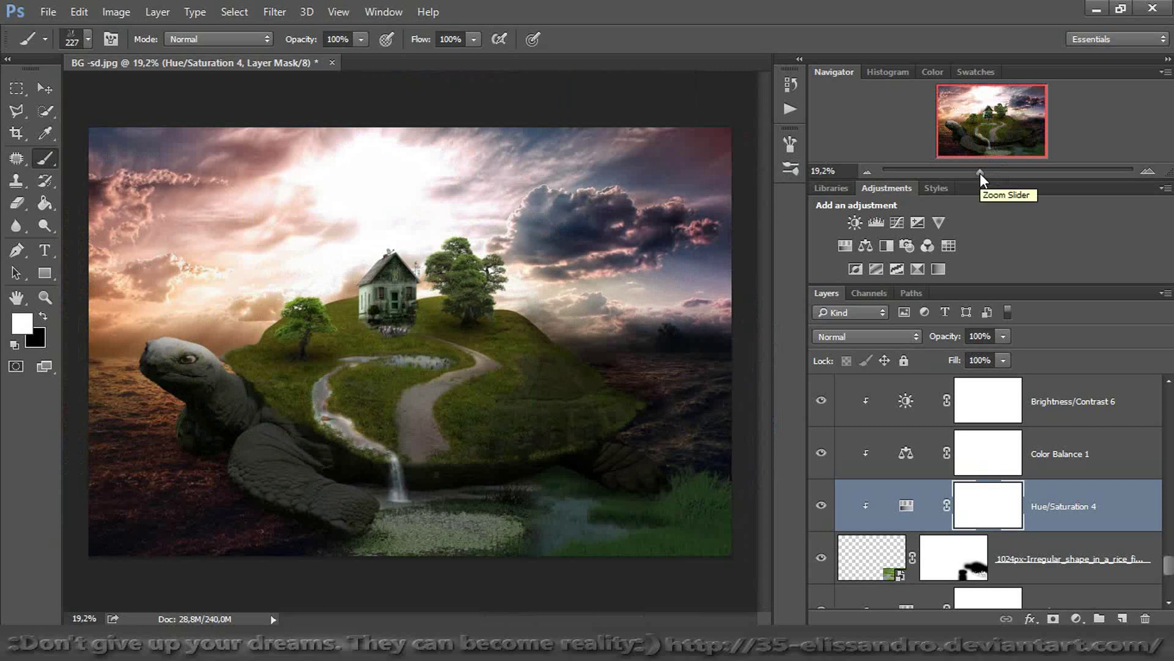
left_click_drag(1166, 572, 1138, 558)
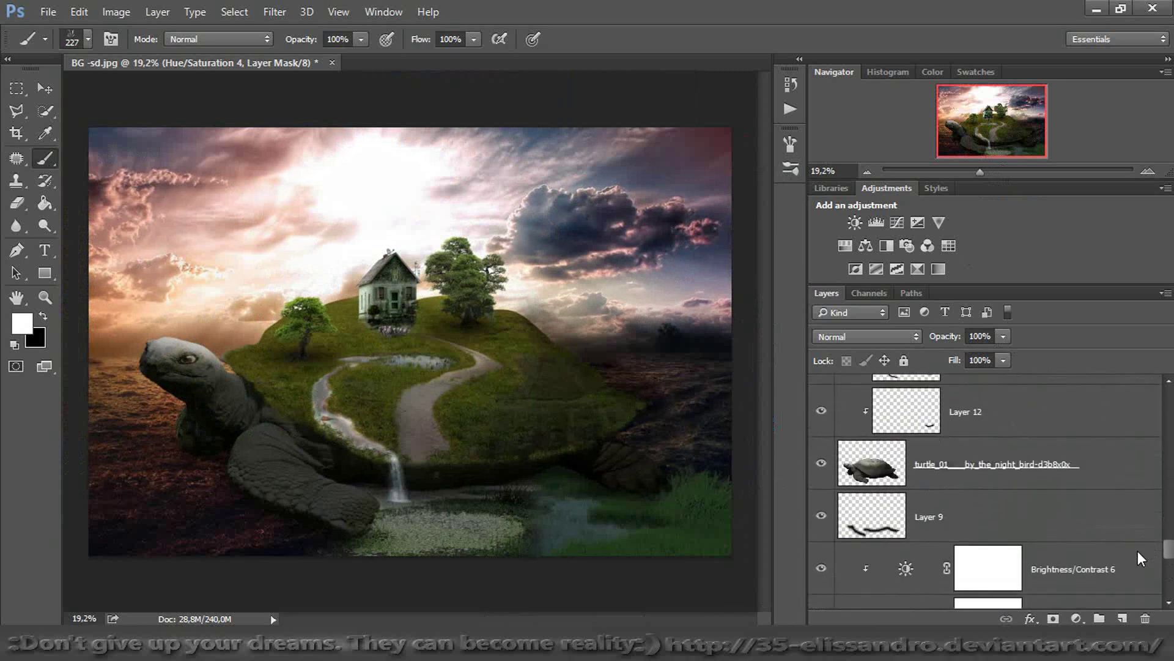
scroll(1137, 558, "down", 3)
scroll(1136, 564, "up", 1)
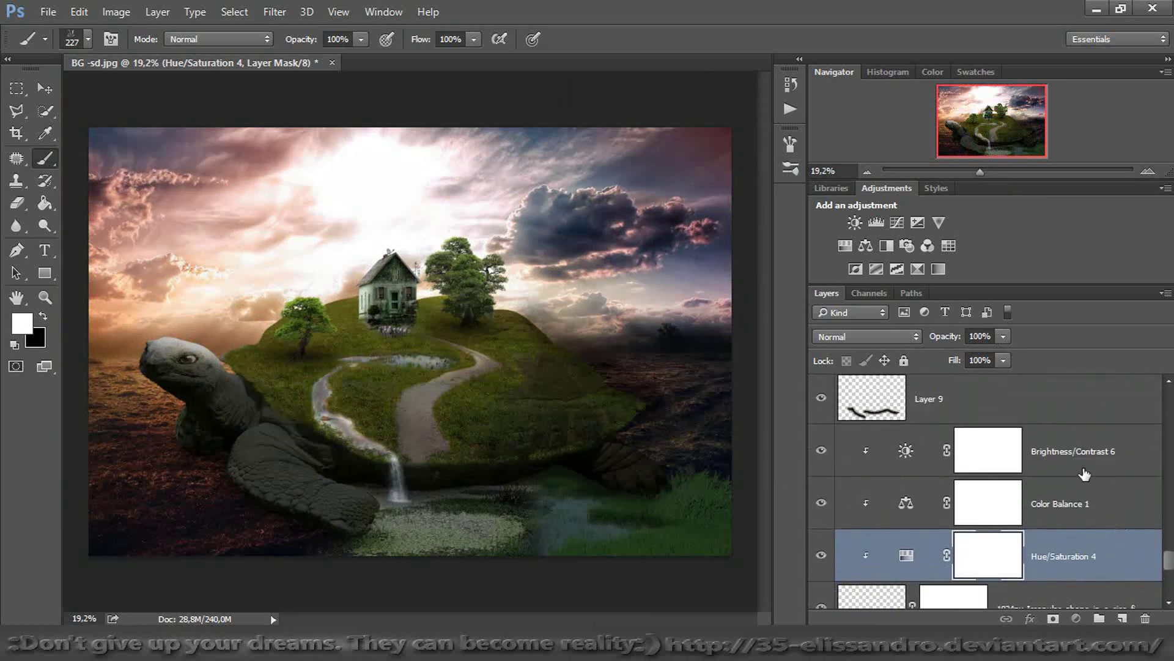
left_click(1084, 474)
left_click(1122, 618)
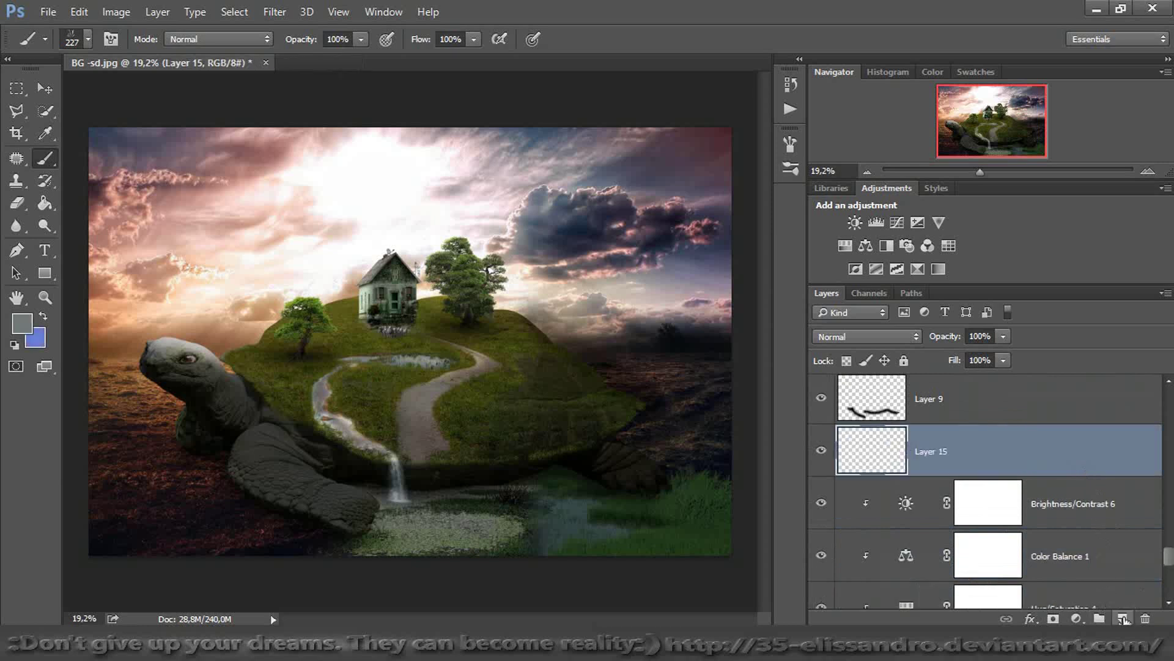
left_click(22, 324)
left_click_drag(508, 316, 298, 355)
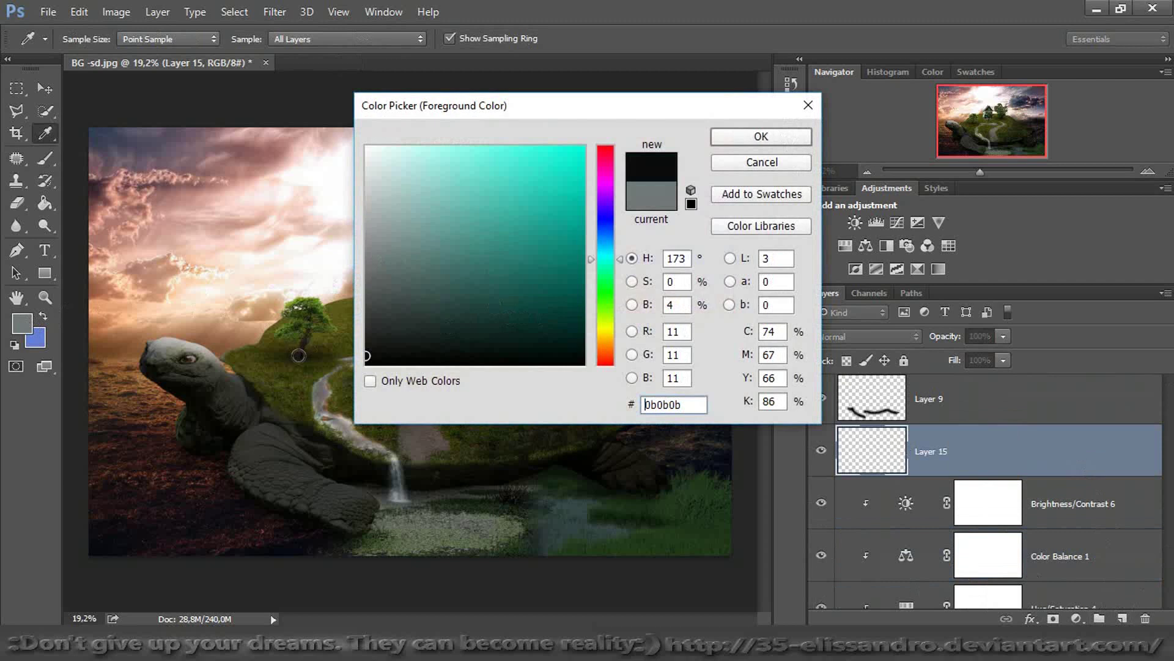
left_click(730, 140)
key("b")
Darken the wetland and rice field foreground with a soft 623 px brush on the blank layer, and set its fill to 71%
right_click(432, 191)
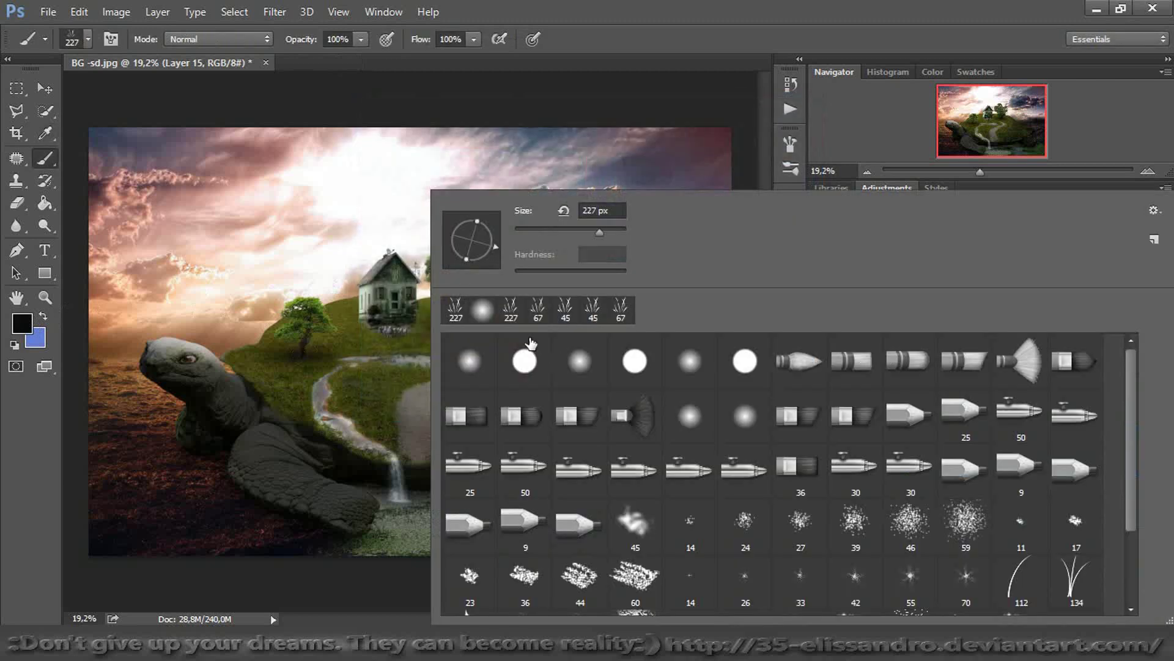
left_click(483, 313)
left_click_drag(368, 505, 406, 500)
mouse_move(320, 551)
left_mouse_down()
mouse_move(574, 543)
mouse_move(779, 512)
left_mouse_up()
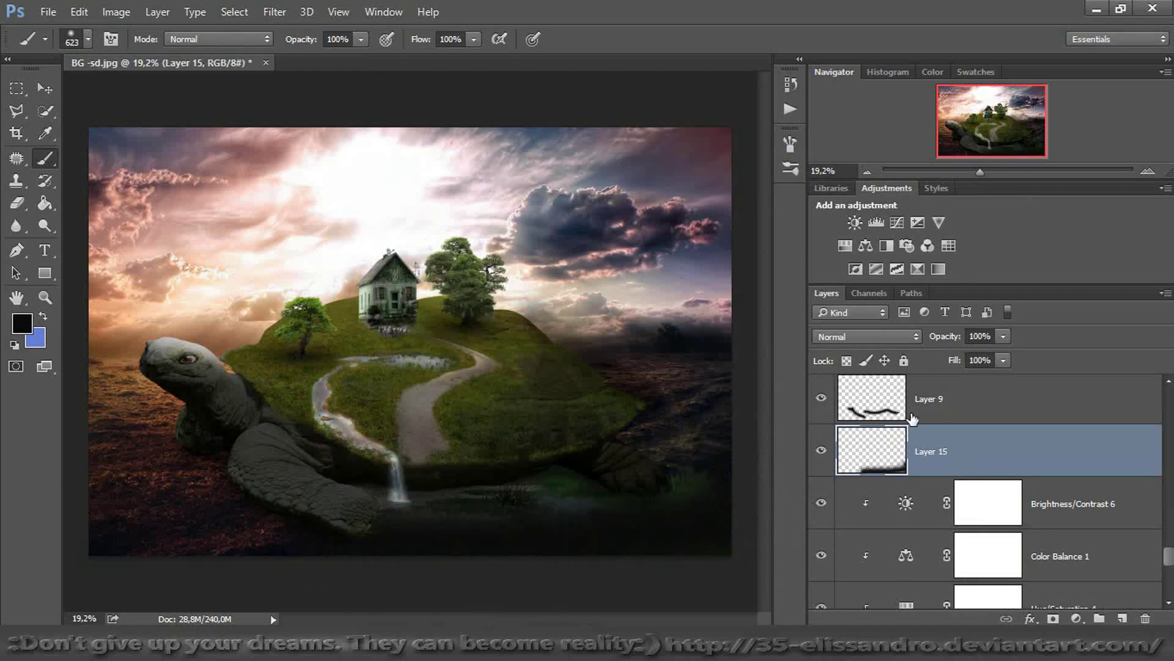
left_click_drag(951, 363, 928, 371)
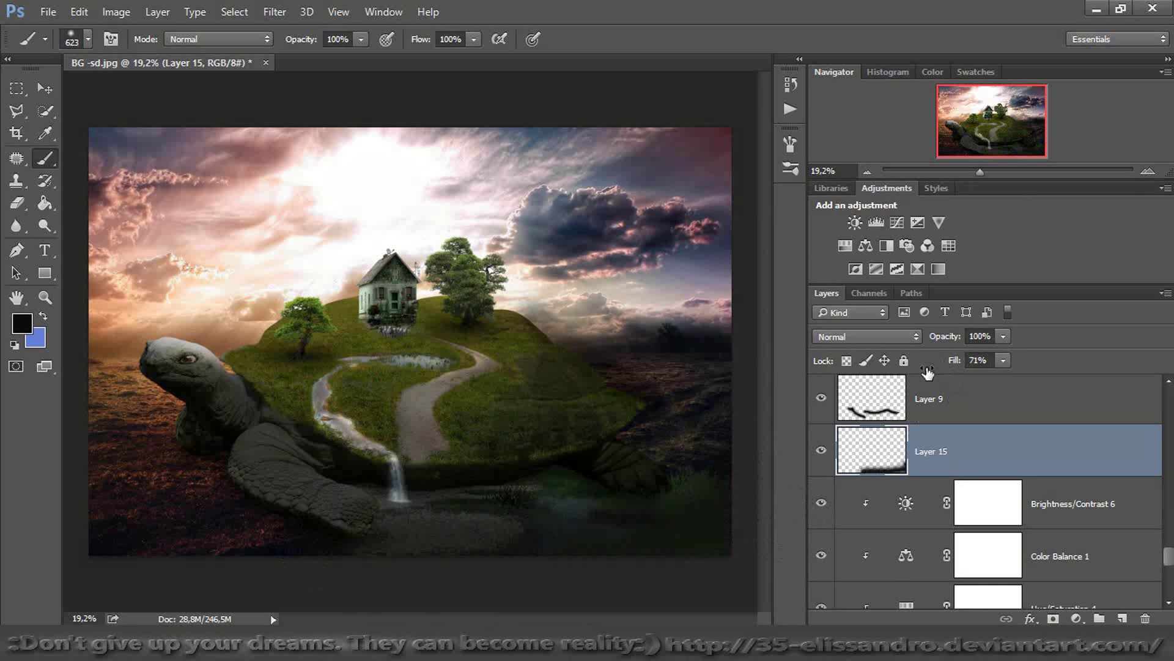
Duplicate the turtle layer and place the copy directly below the original
scroll(1170, 566, "down", 5)
scroll(1167, 566, "up", 4)
scroll(1166, 566, "up", 3)
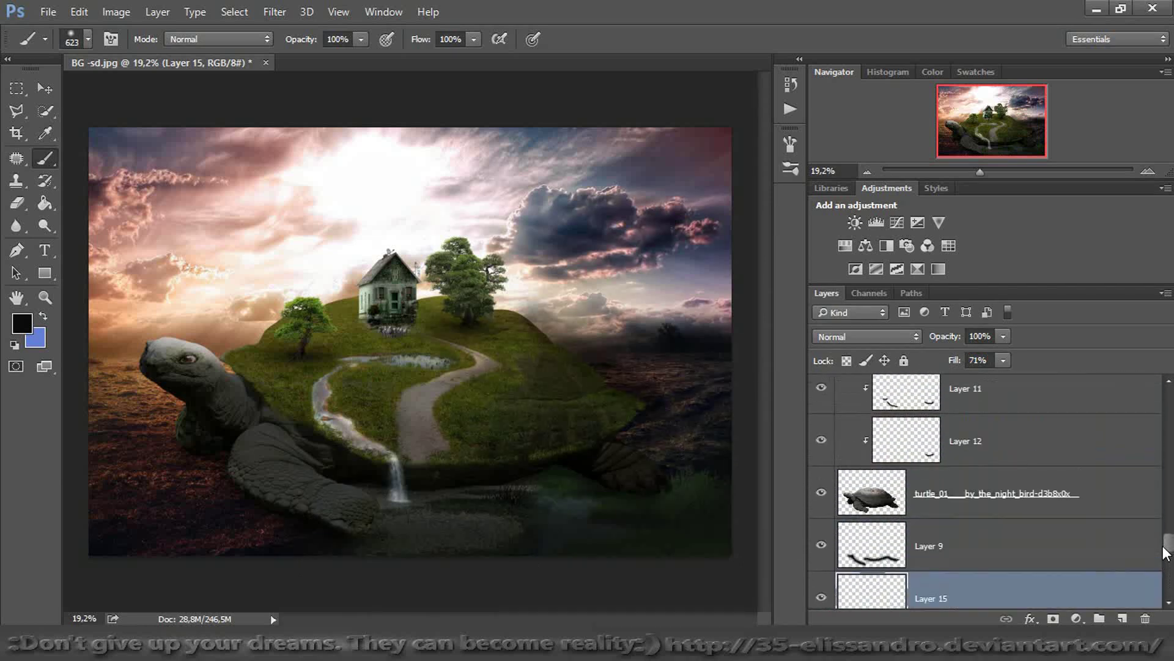
left_click(1038, 515)
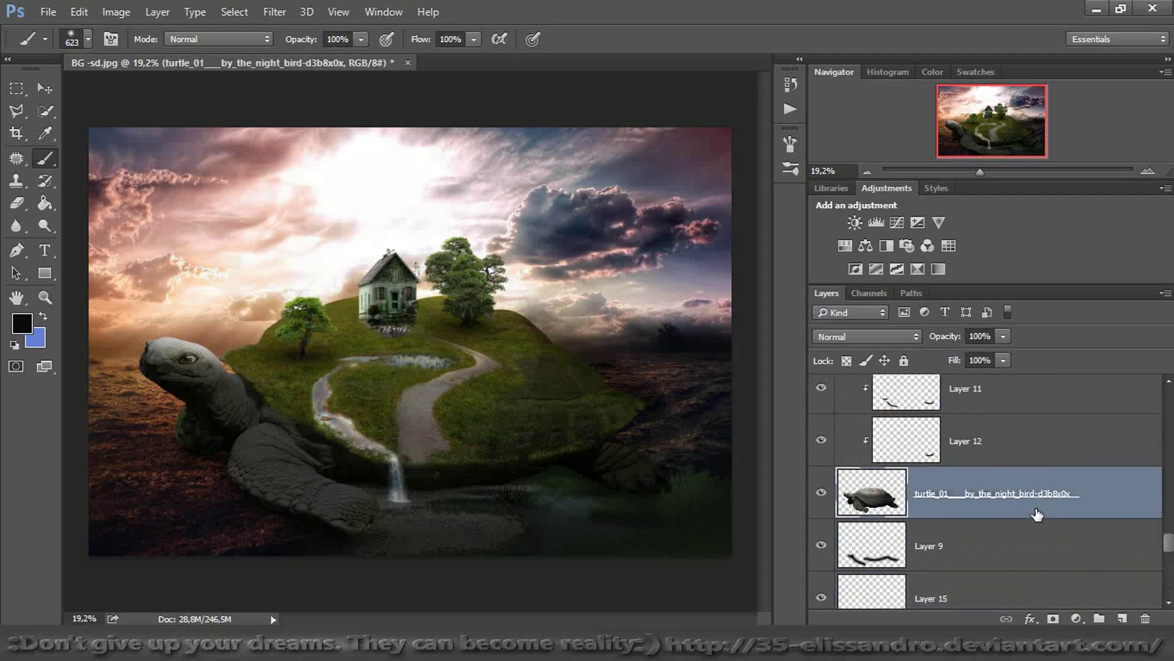
left_click_drag(1038, 515, 1040, 525, "alt")
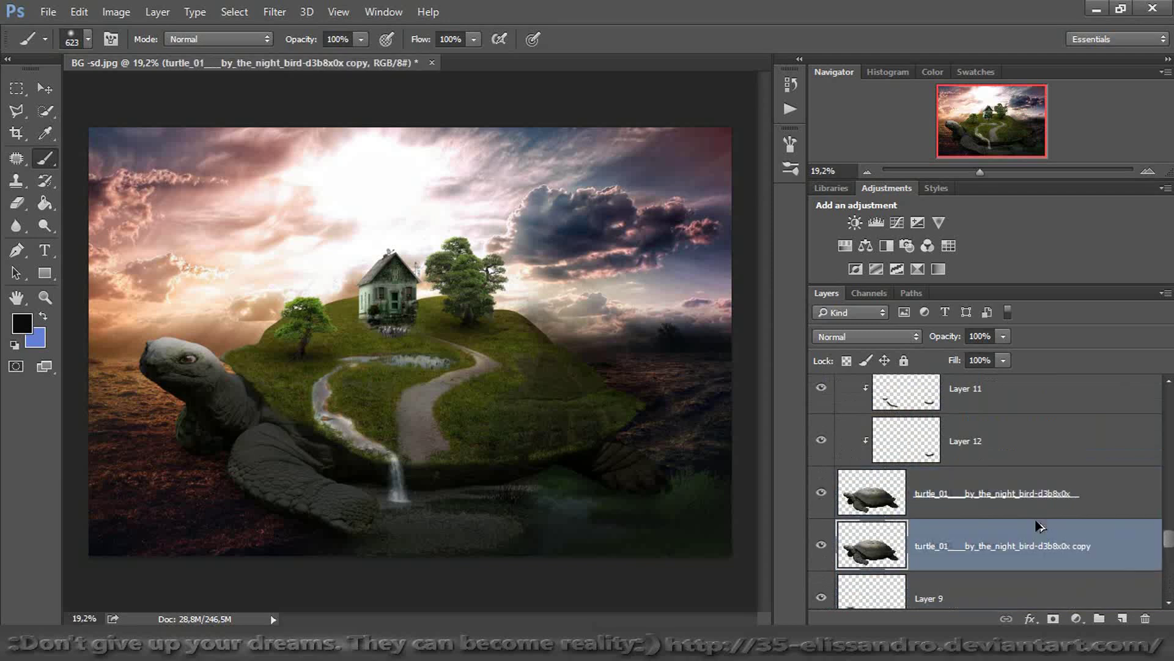
Drop the lightness of the lower turtle copy to the minimum with Hue/Saturation, making it a solid black silhouette
key("ctrl+u")
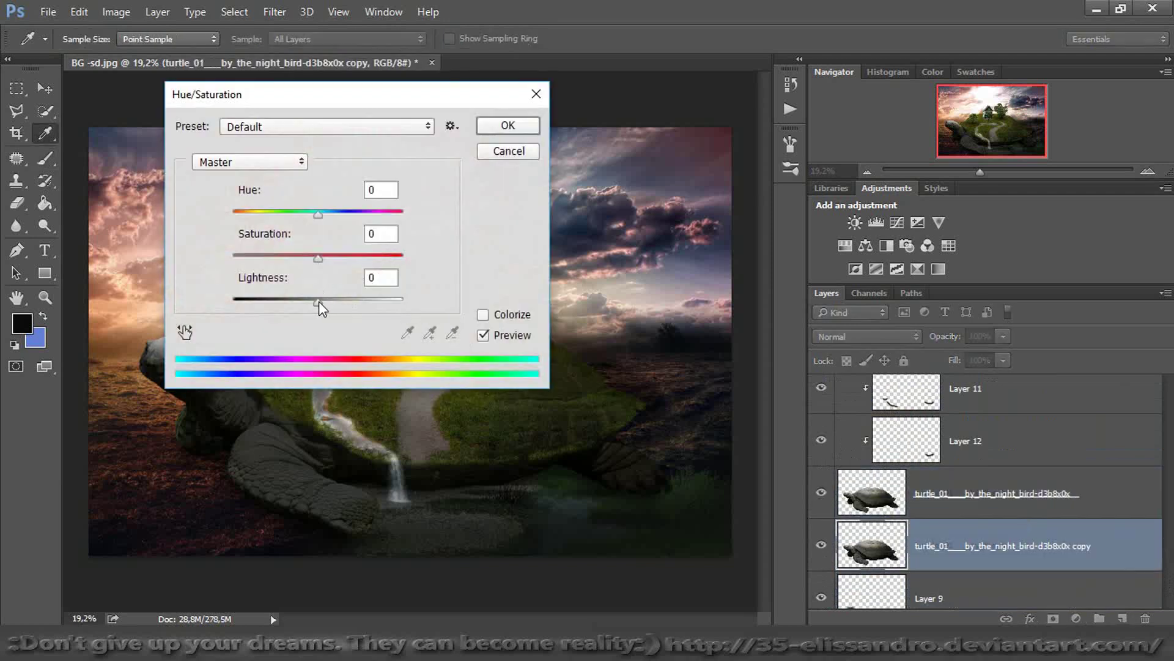
left_click_drag(318, 301, 234, 300)
left_click(508, 126)
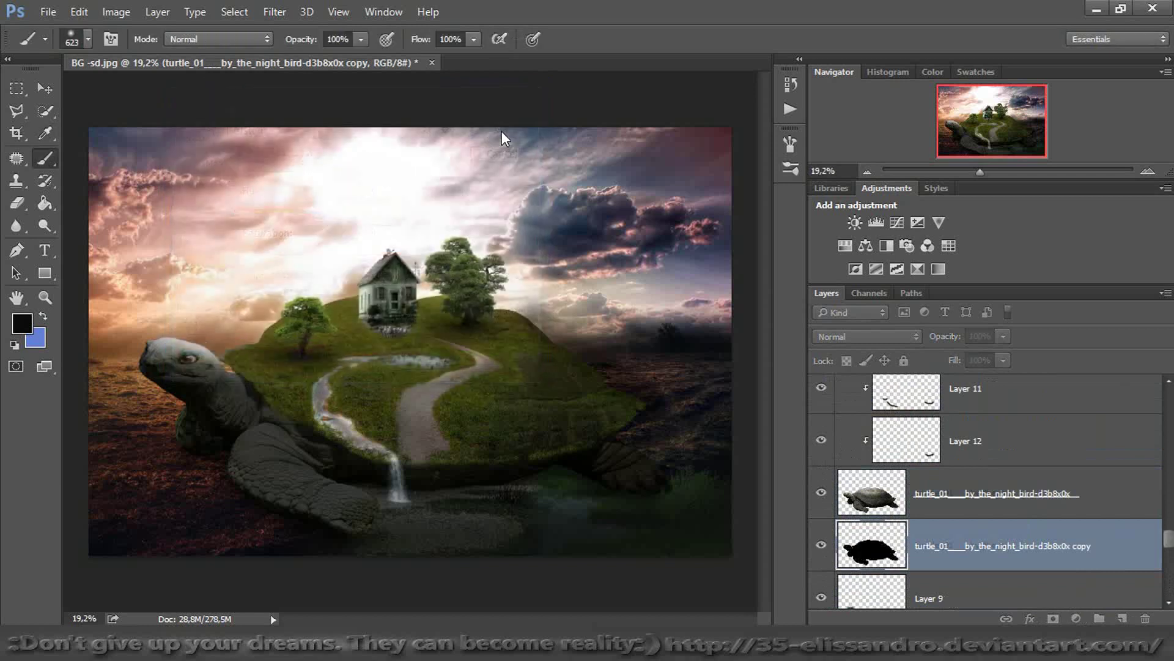
Warp the black turtle copy so it extends slightly below the feet and shell as a ground shadow
left_click(49, 88)
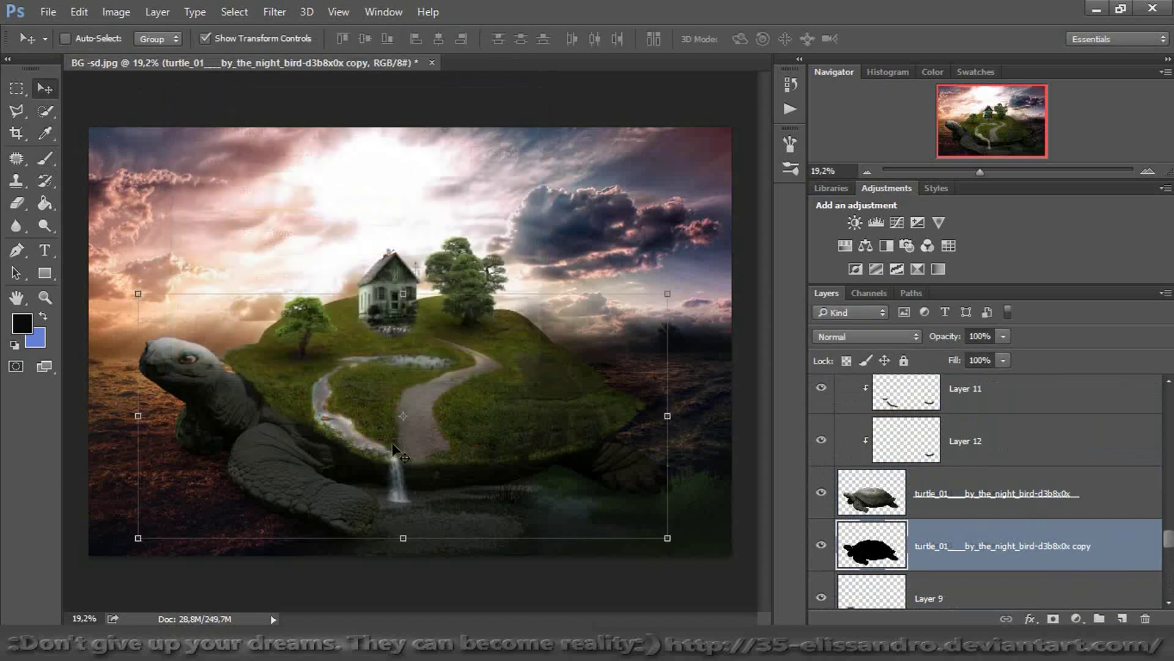
key("ctrl+t")
right_click(414, 450)
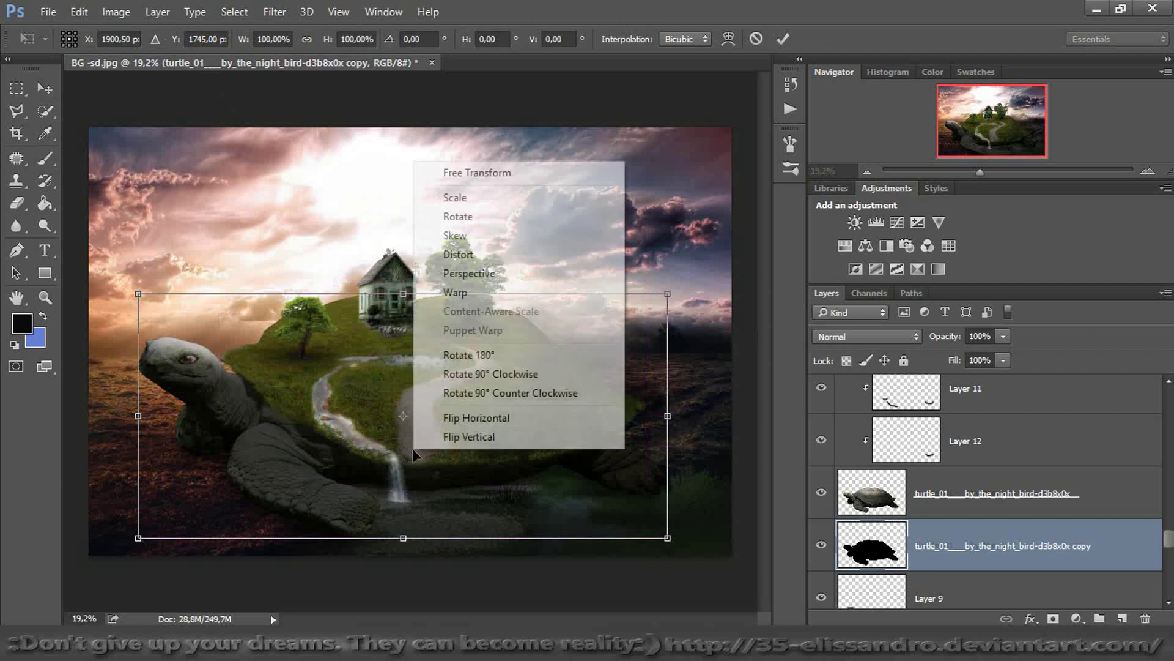
left_click(460, 293)
left_click_drag(610, 515, 607, 526)
left_click_drag(324, 500, 334, 501)
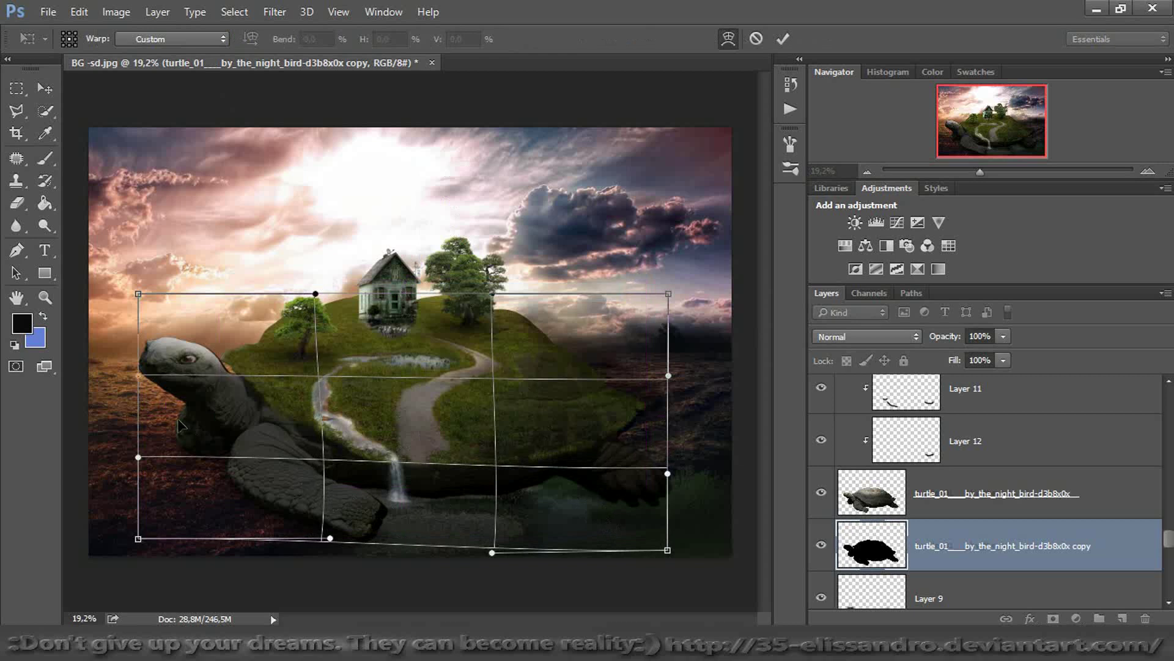
left_click_drag(164, 418, 169, 427)
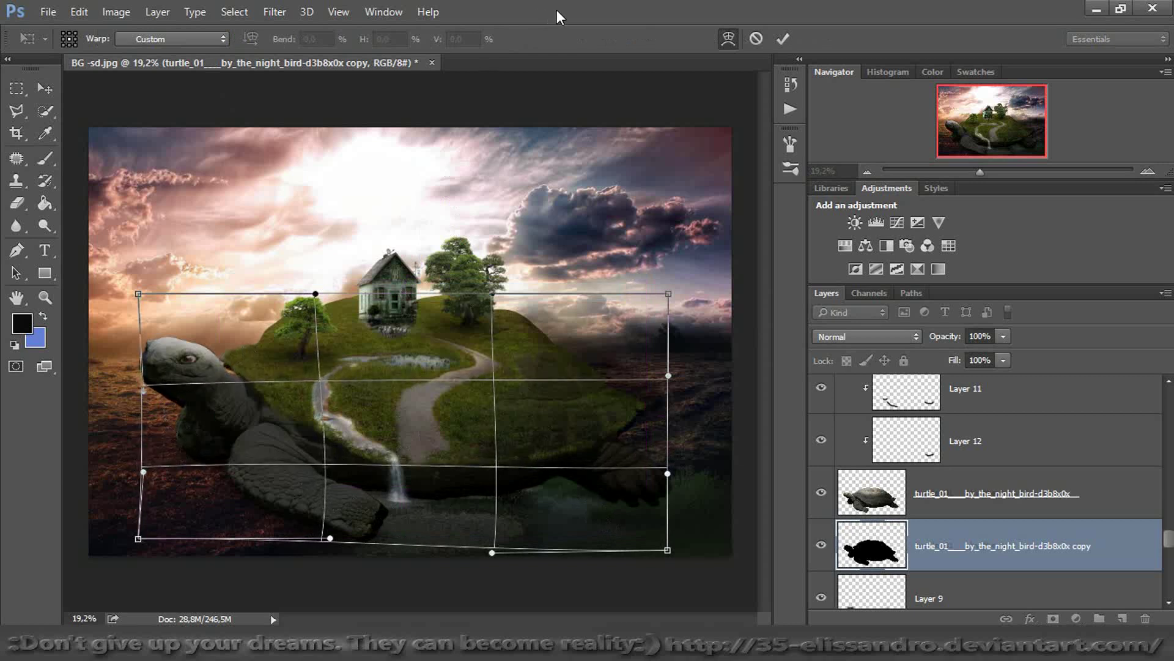
left_click(780, 44)
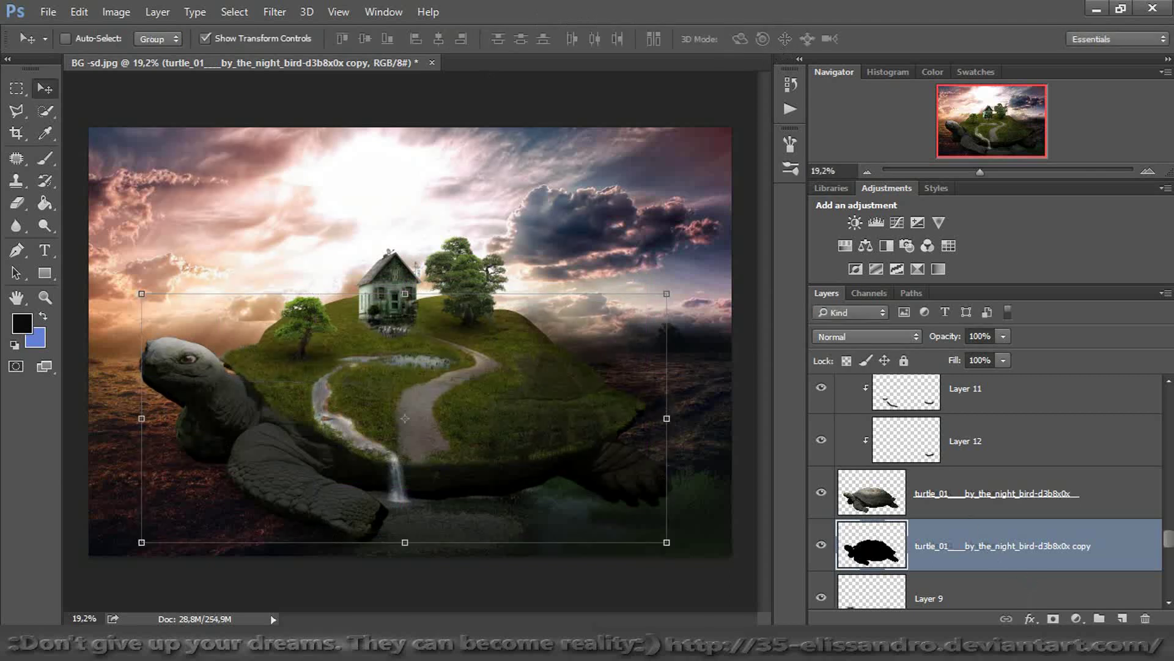
Add a layer mask to the black turtle copy and mask out its upper part with a soft black 623 px brush
left_click(1053, 618)
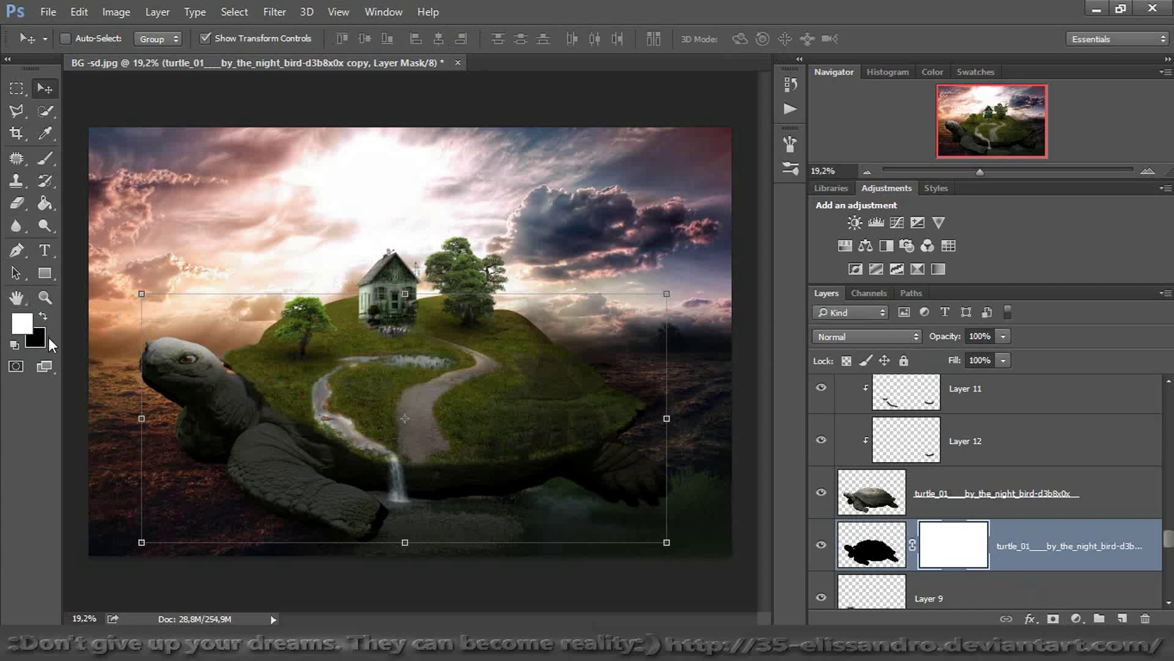
left_click(48, 162)
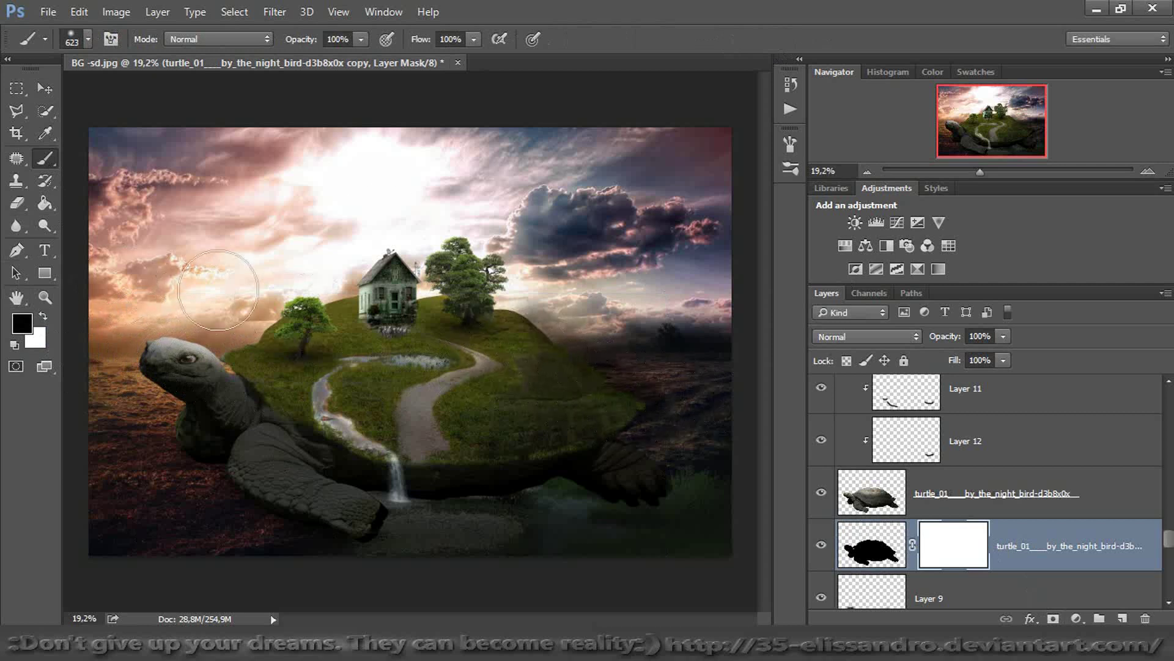
mouse_move(371, 306)
left_mouse_down()
mouse_move(387, 320)
mouse_move(302, 320)
left_mouse_up()
Apply Gaussian Blur to the black turtle shadow with the last used settings and set its fill to 50%
left_click(850, 544)
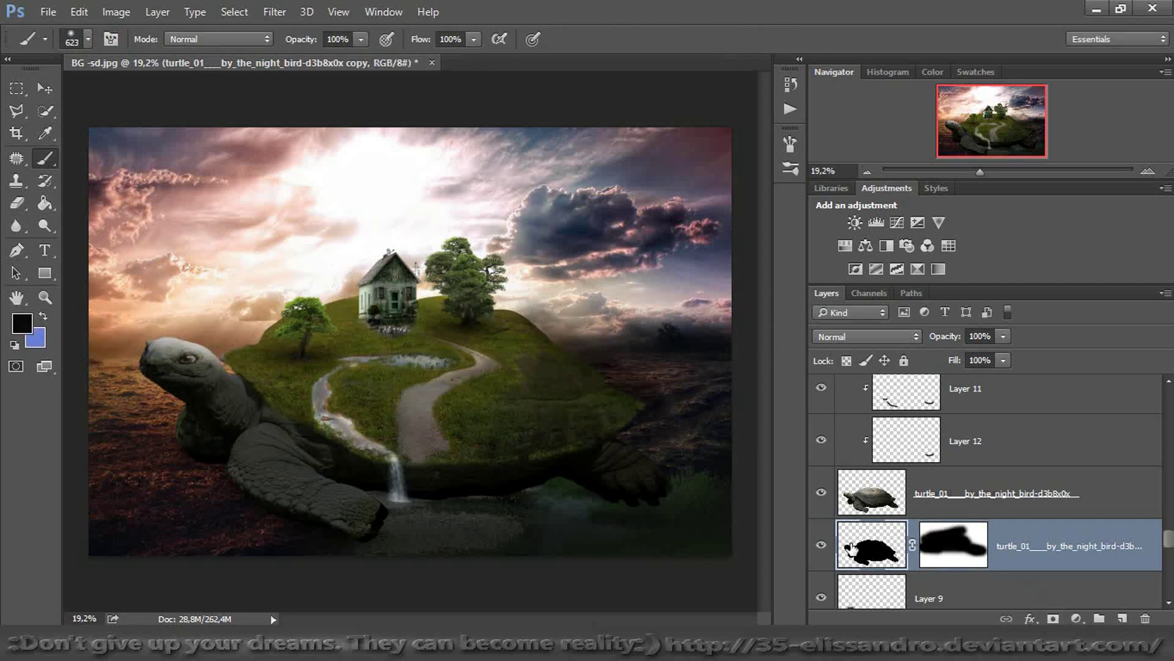
left_click(274, 11)
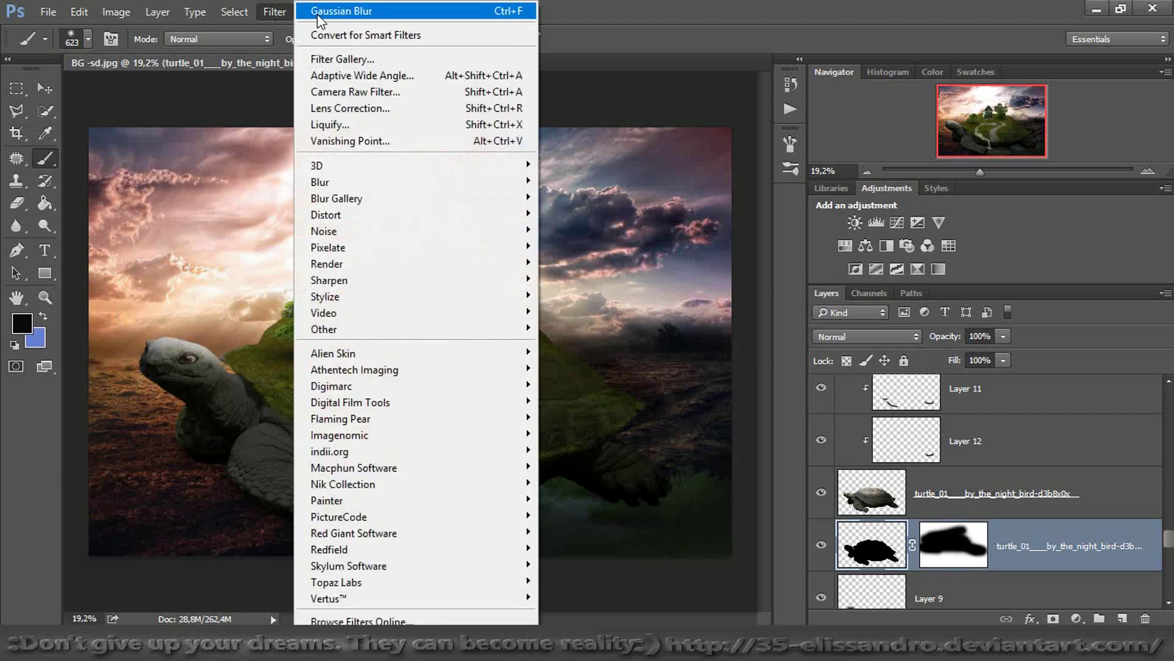
left_click(317, 13)
left_click_drag(956, 362, 915, 365)
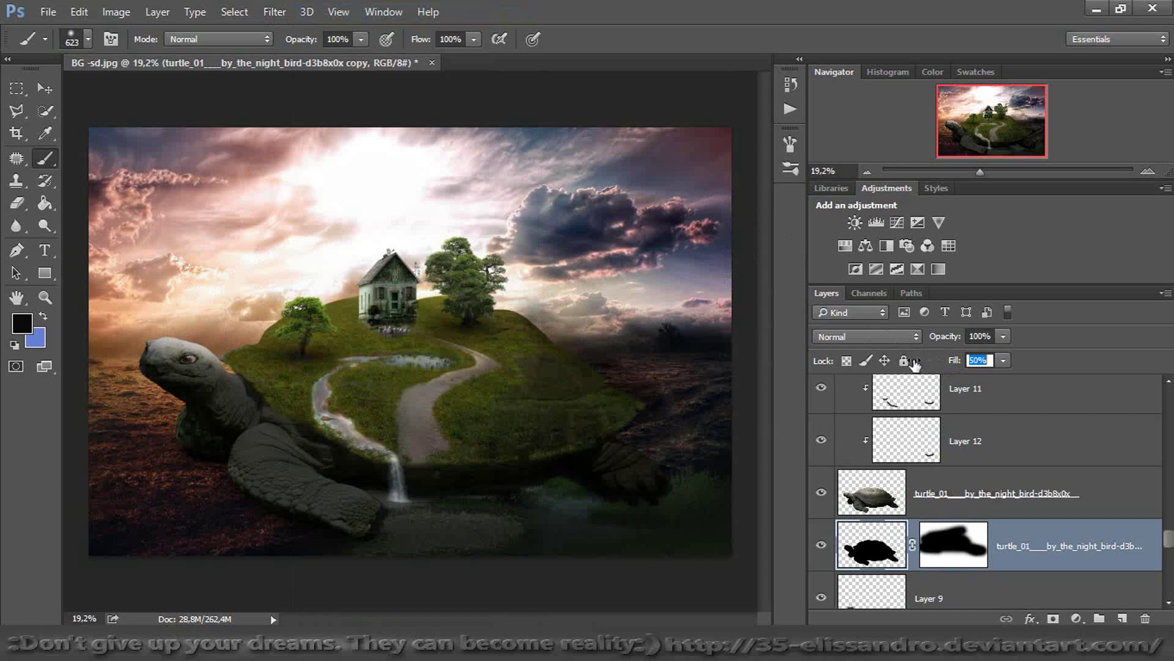
Warp the blurred shadow again to fit it more closely beneath the turtle's rear and front feet
left_click_drag(980, 171, 996, 121)
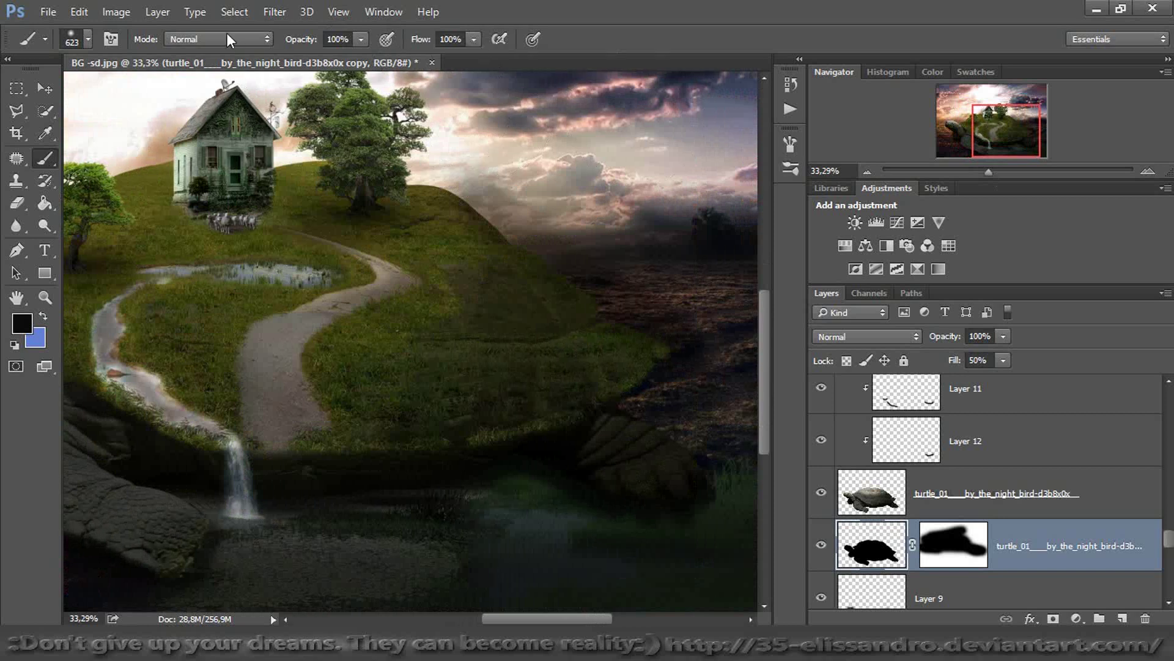
key("ctrl+t")
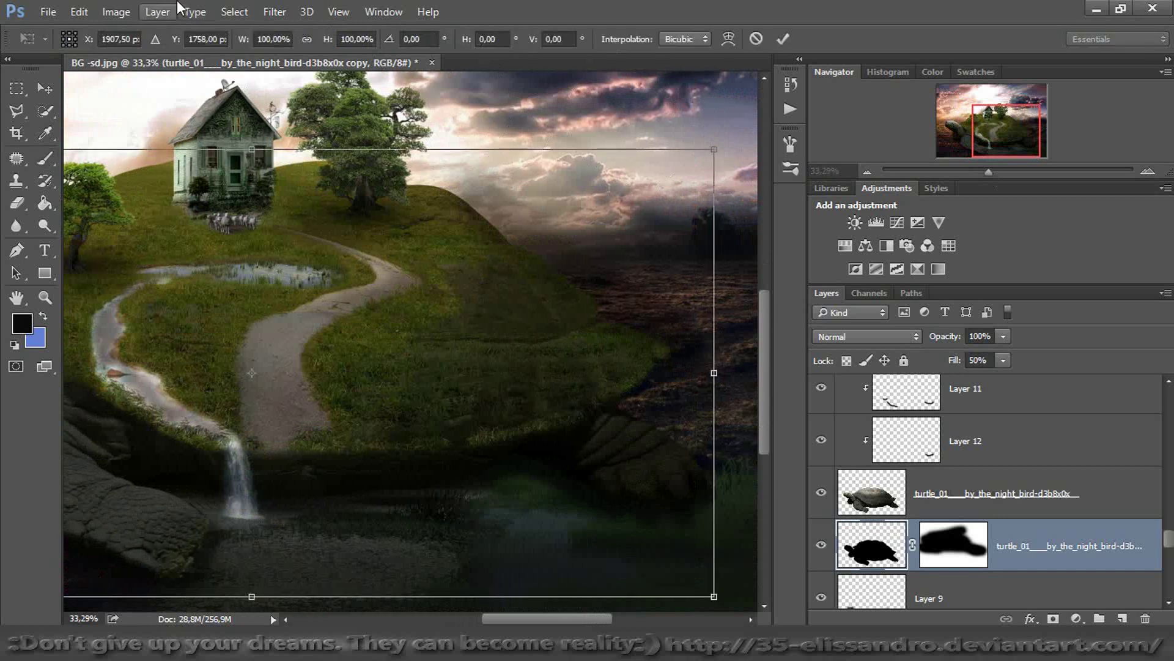
right_click(500, 468)
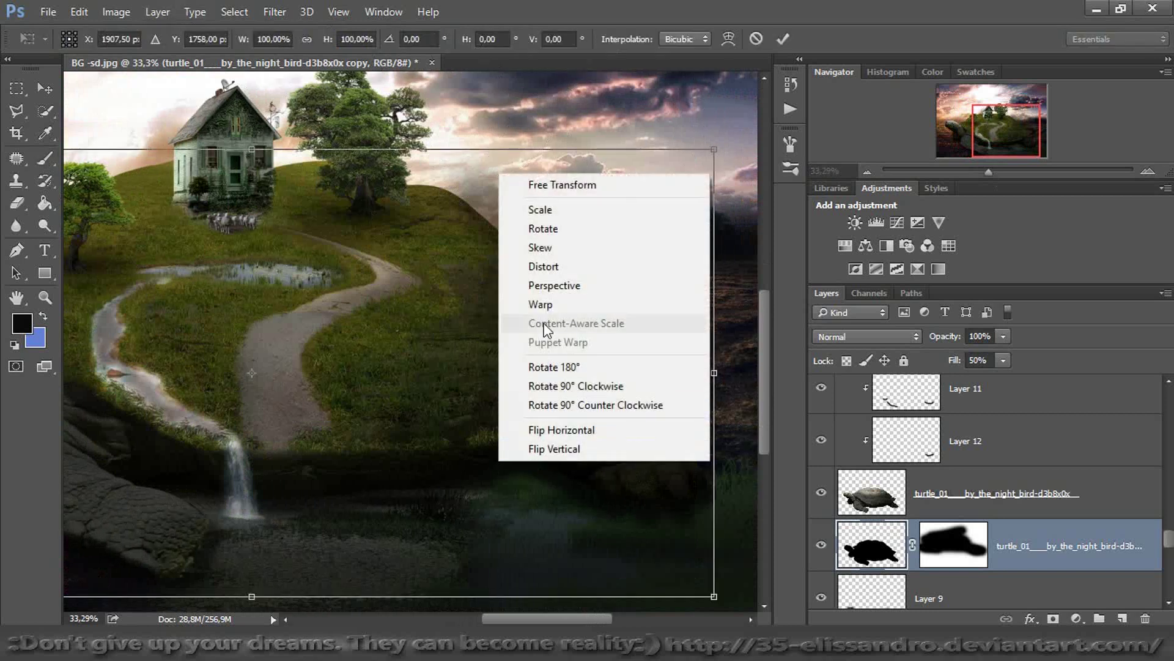
left_click(532, 305)
left_click_drag(665, 562, 668, 553)
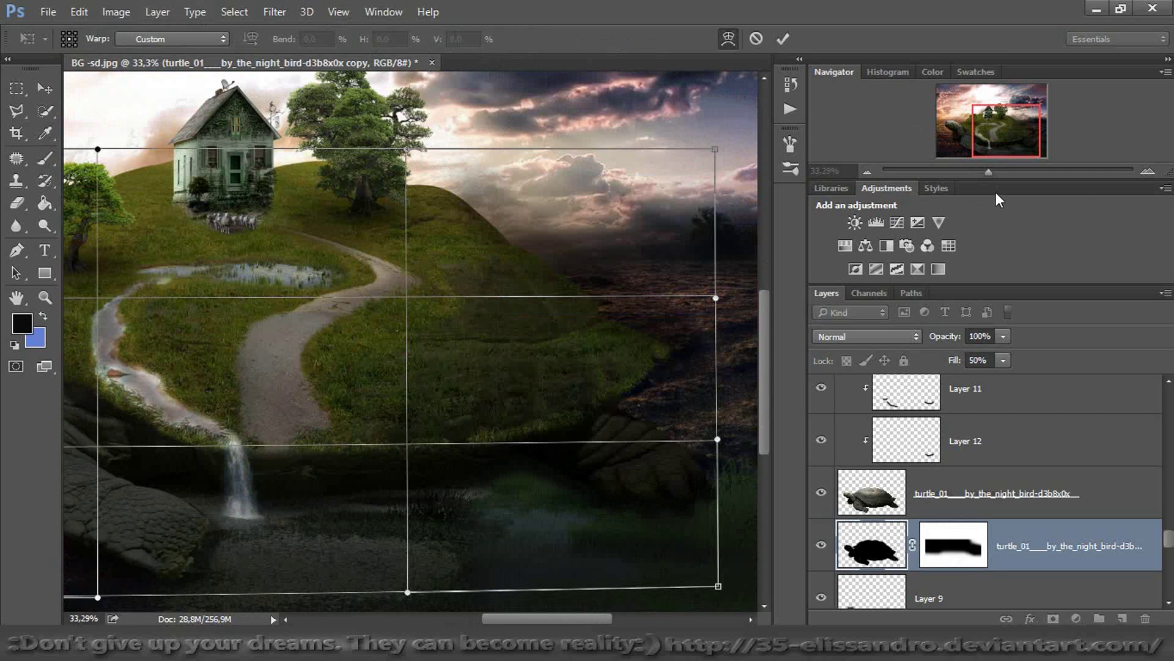
left_click_drag(1036, 126, 974, 134)
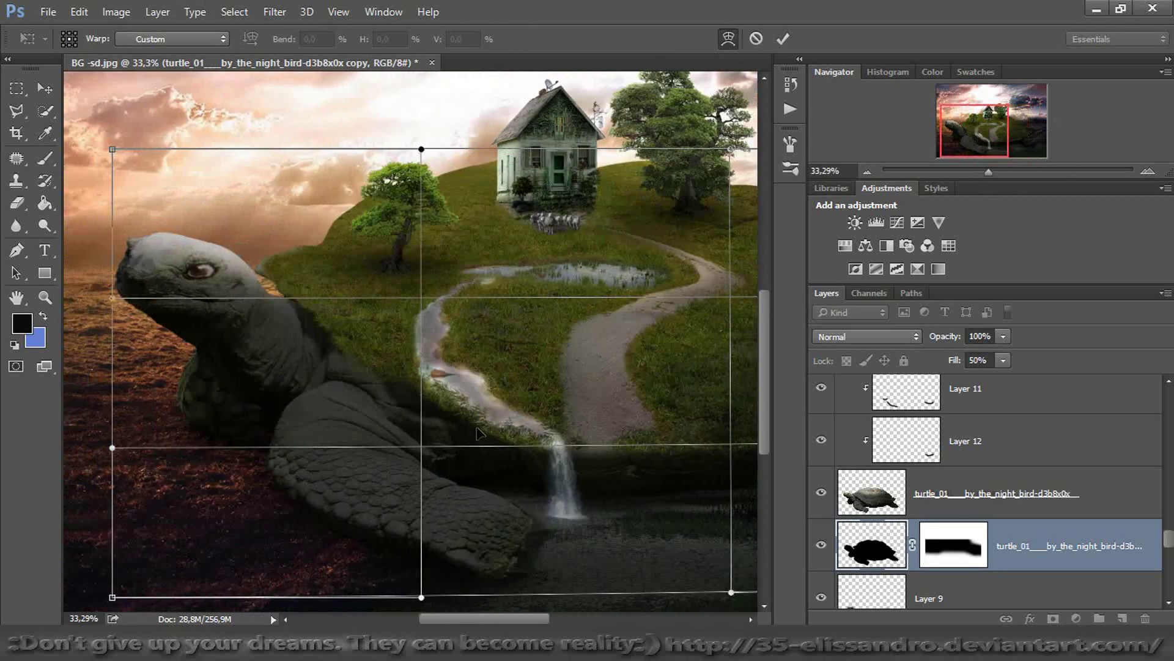
left_click_drag(388, 504, 384, 508)
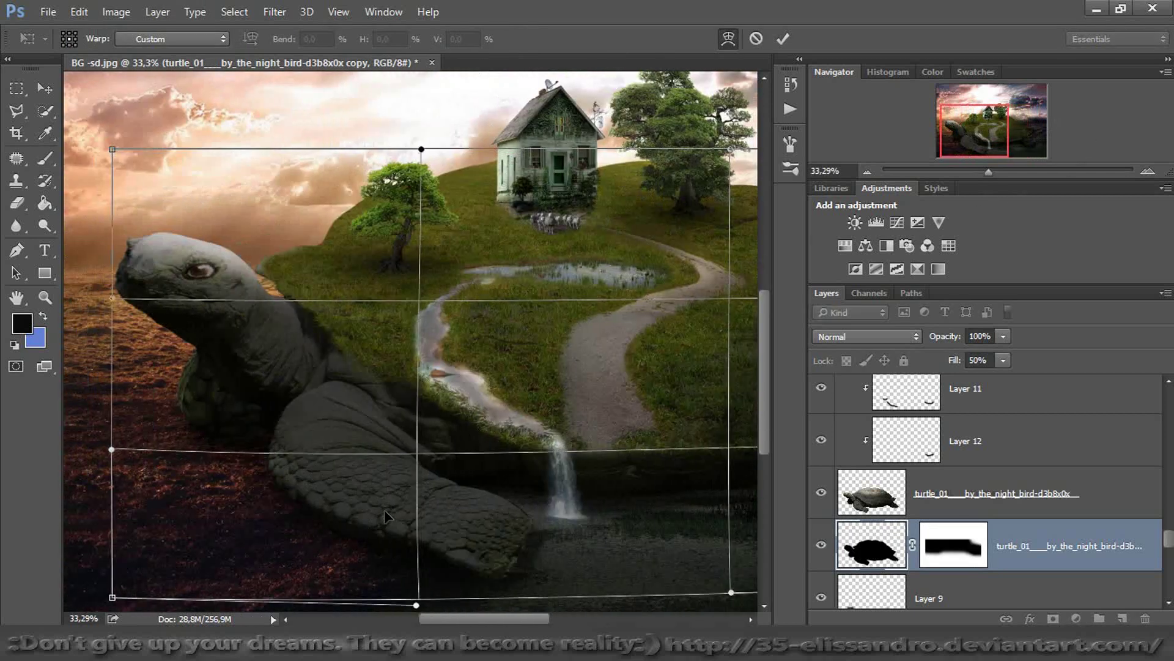
key("b")
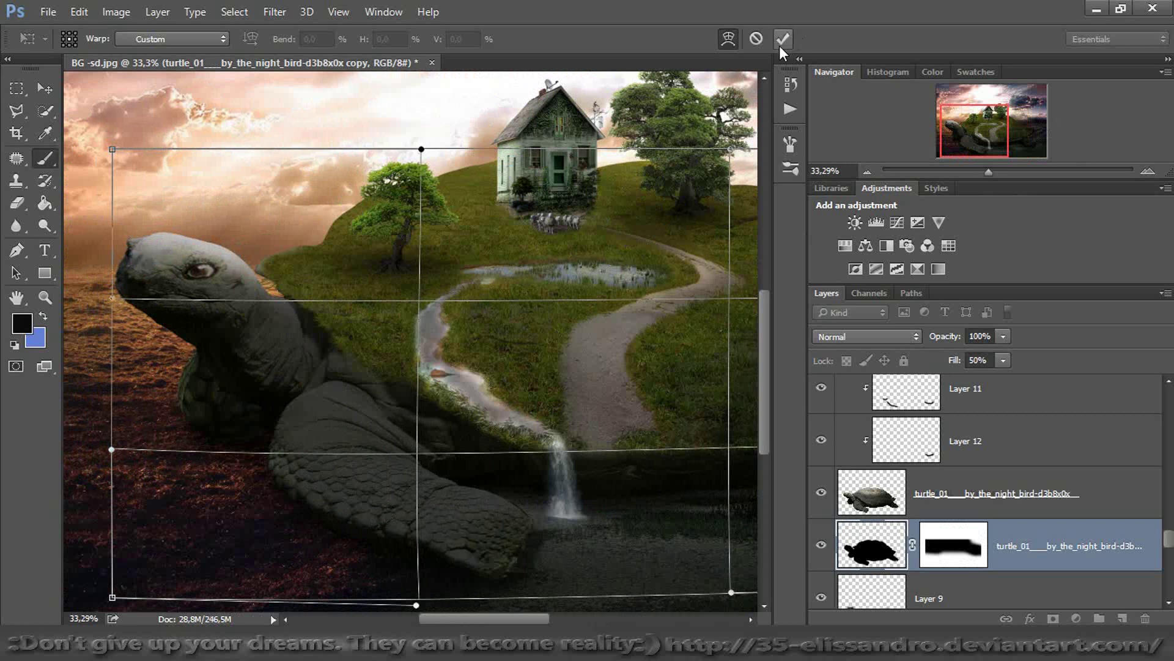
left_click(780, 43)
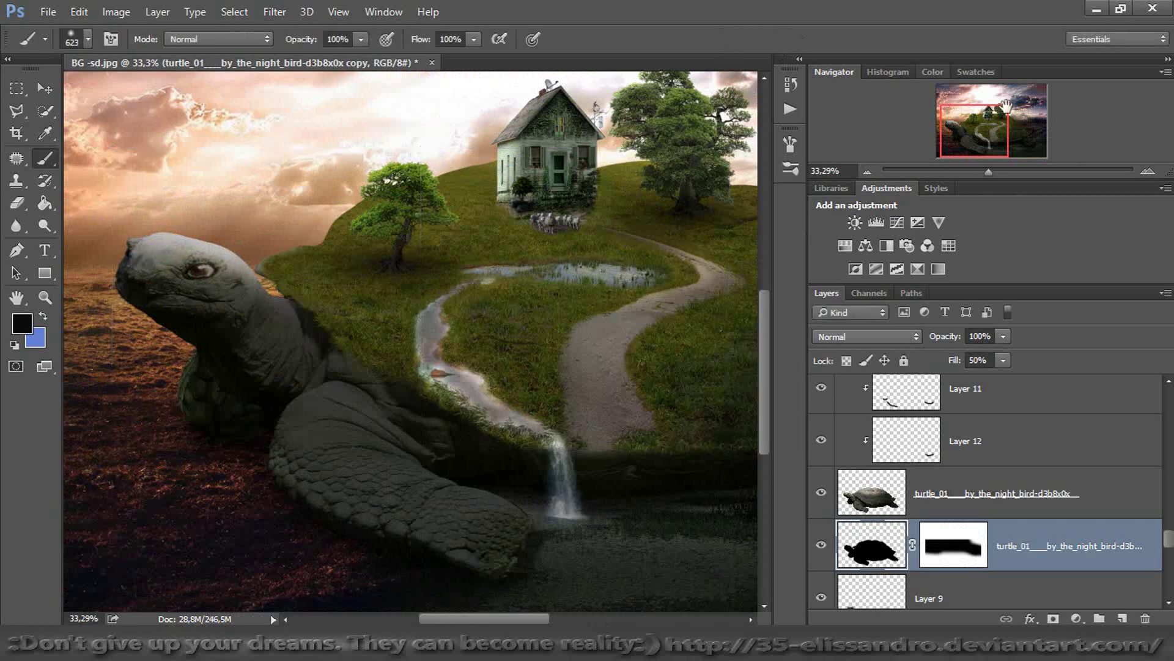
Set the turtle shadow layer's opacity to 86%
left_click_drag(973, 137, 1027, 141)
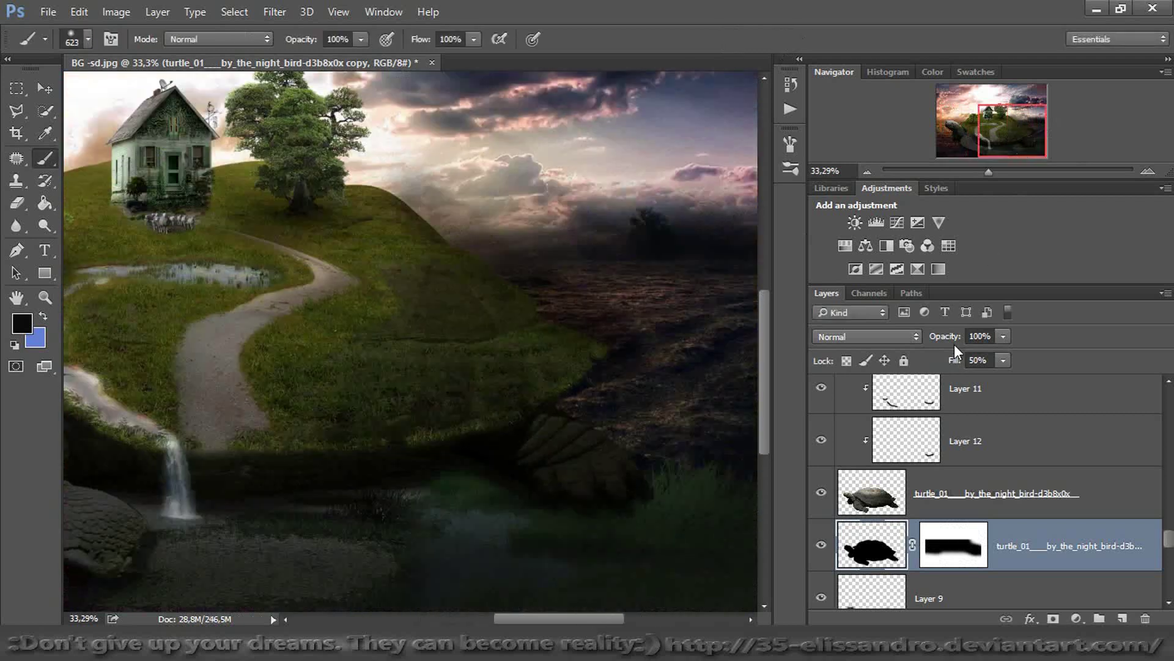
left_click_drag(949, 343, 941, 344)
key("Return")
left_click_drag(989, 169, 977, 173)
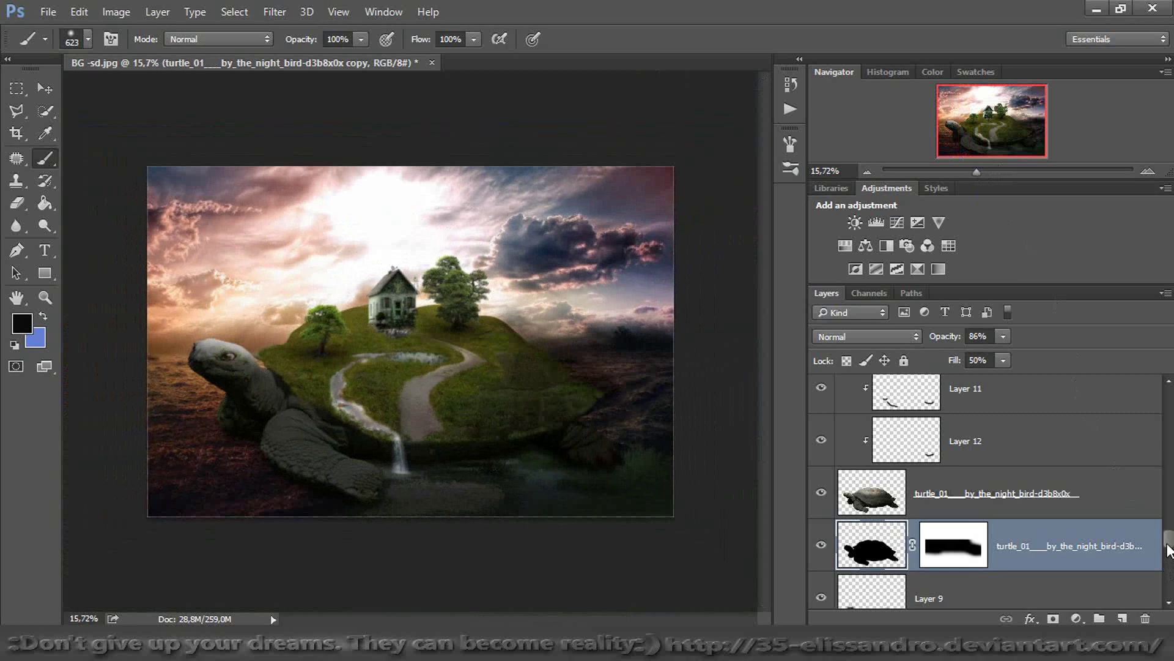
Place the man-690642 image above Hue/Saturation 2, scale it to 8.90%, and stand the man on the path below the pond
left_click_drag(1169, 551, 1168, 550)
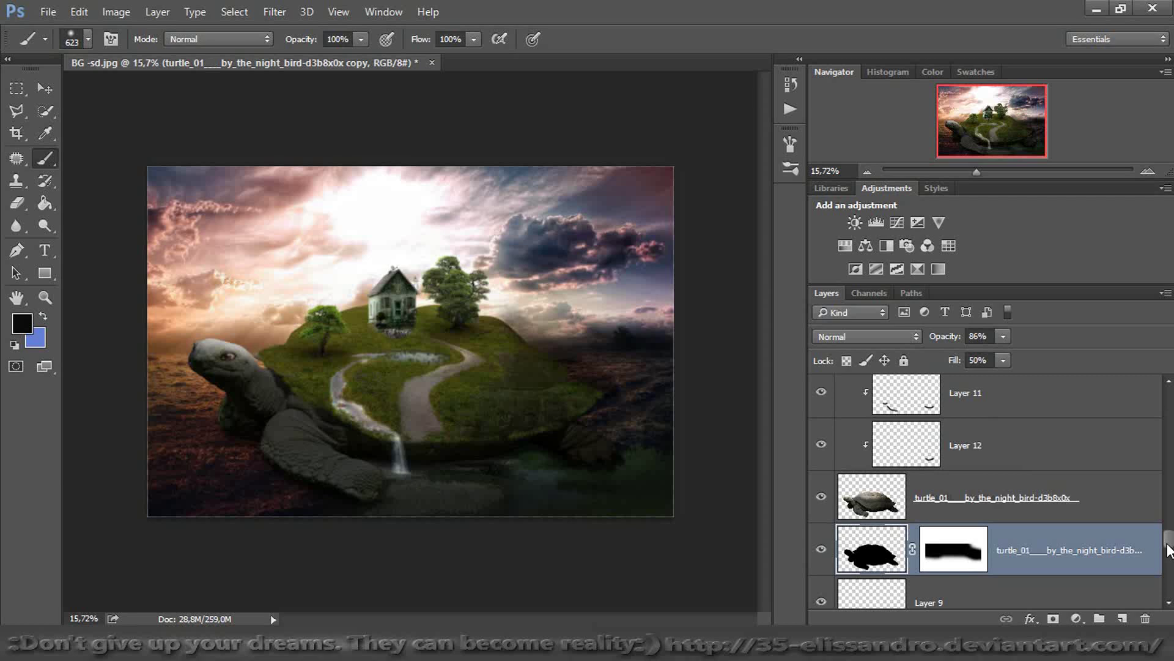
left_click_drag(1169, 546, 1166, 399)
left_click(1141, 394)
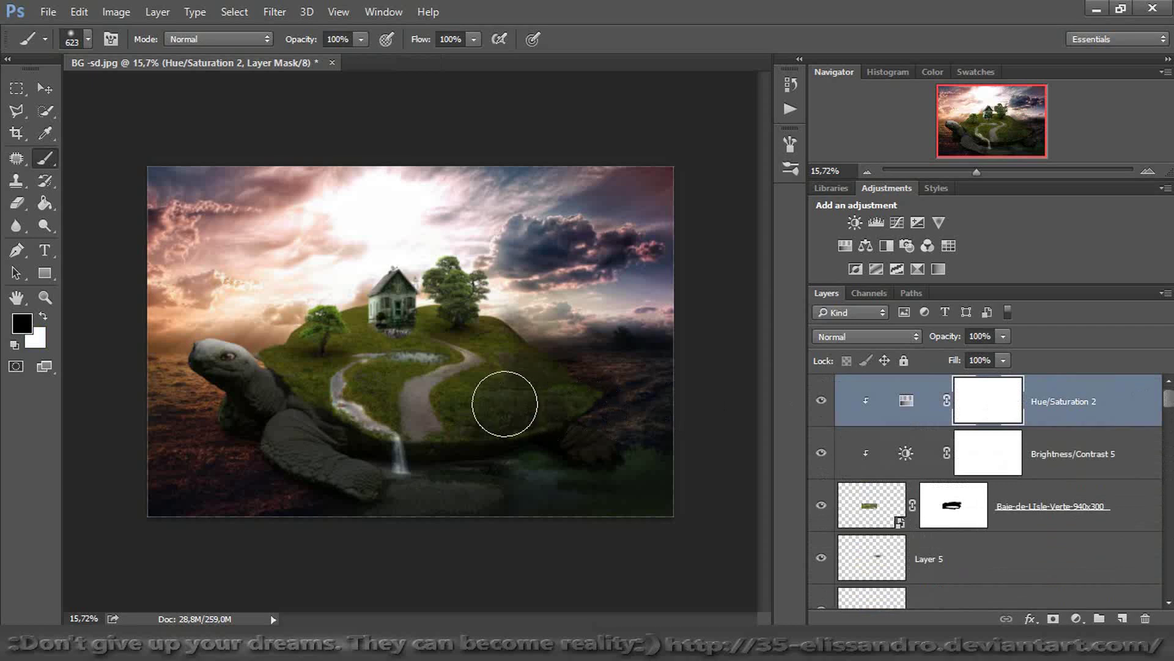
scroll(401, 450, "up", 5)
left_click_drag(442, 406, 441, 405)
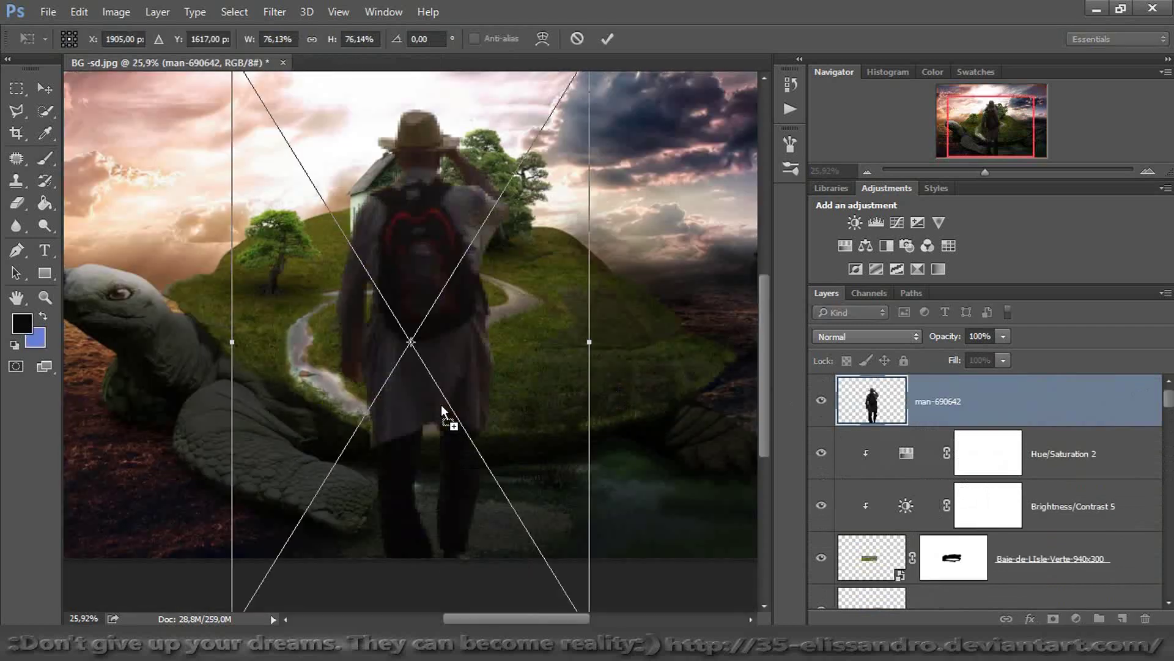
left_click(317, 40)
left_click_drag(428, 306, 427, 366)
left_click_drag(591, 115, 406, 390)
left_click_drag(404, 455, 512, 187)
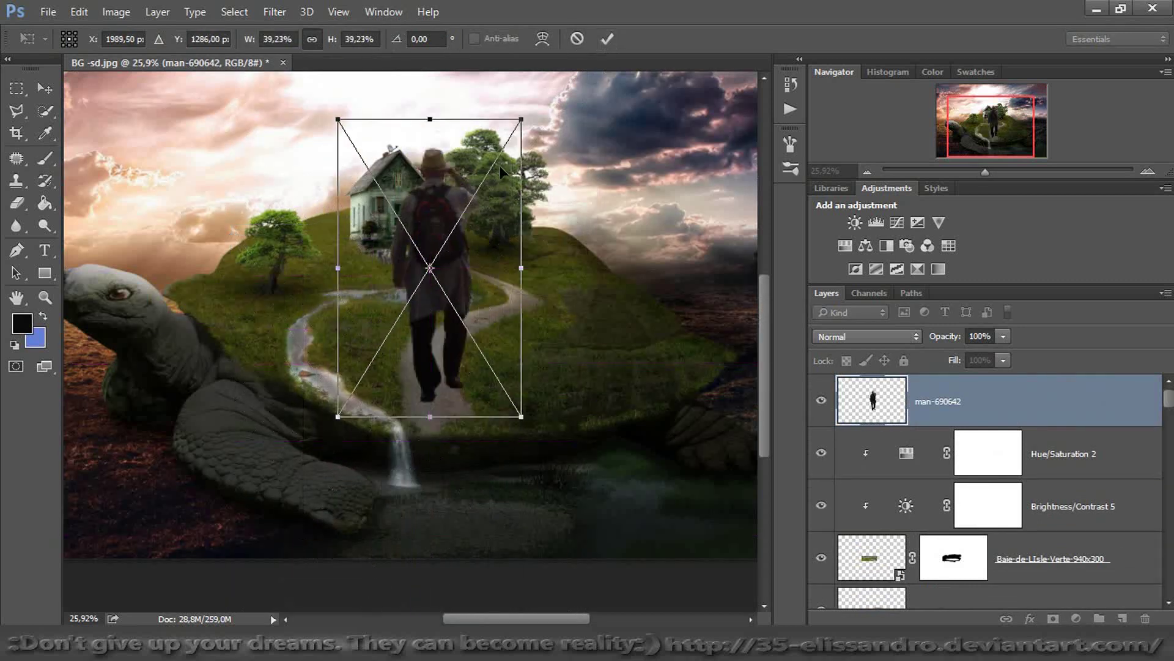
left_click_drag(522, 119, 451, 296)
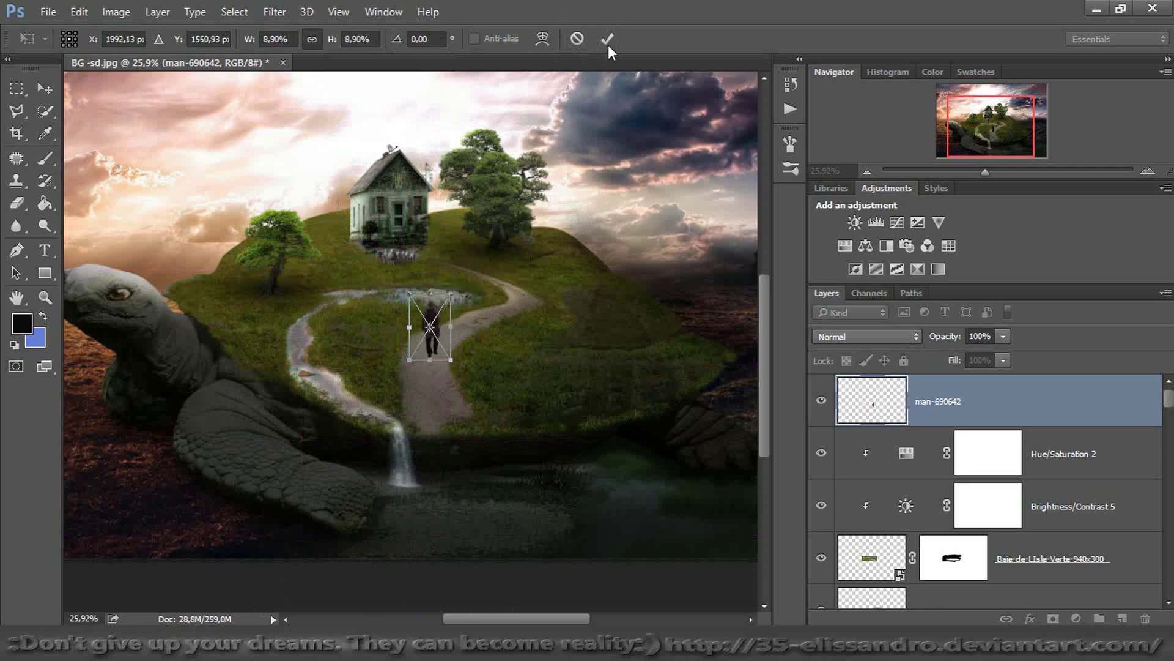
left_click(607, 39)
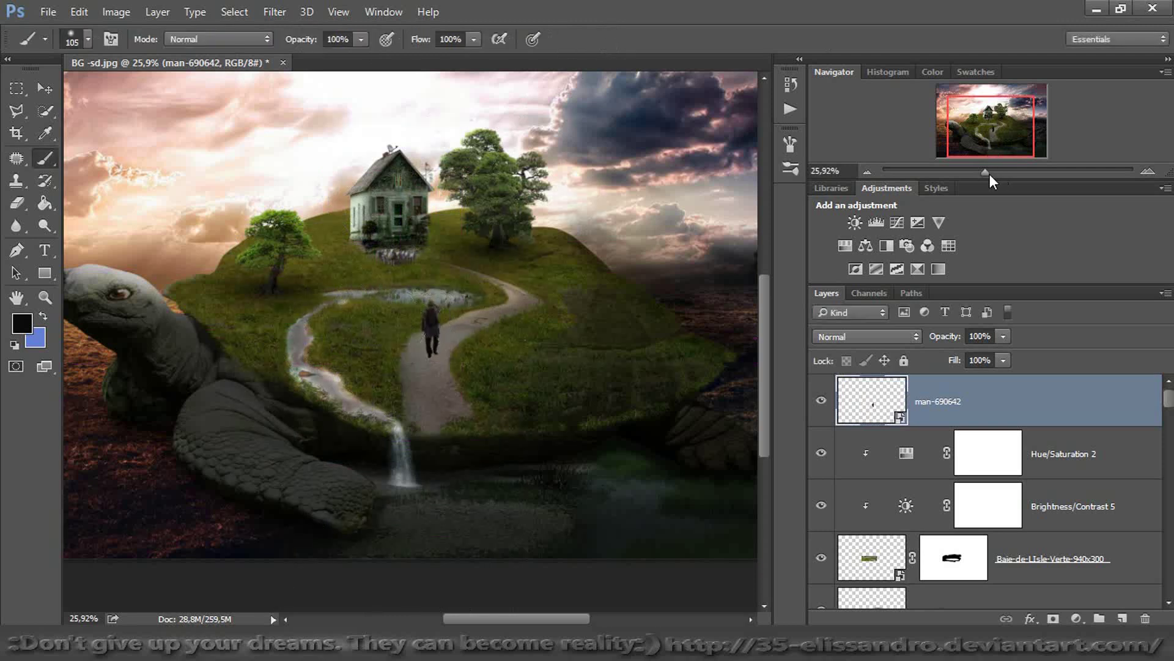
Rasterize the placed man-690642 layer
left_click(998, 173)
left_click_drag(1008, 164, 1015, 162)
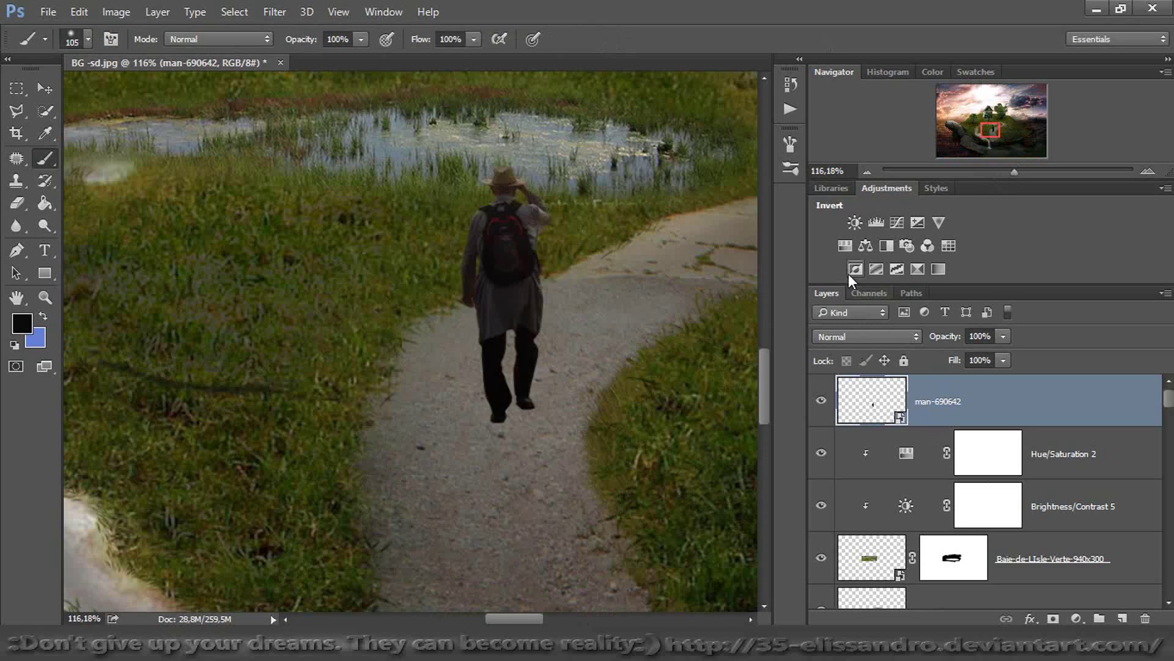
right_click(999, 396)
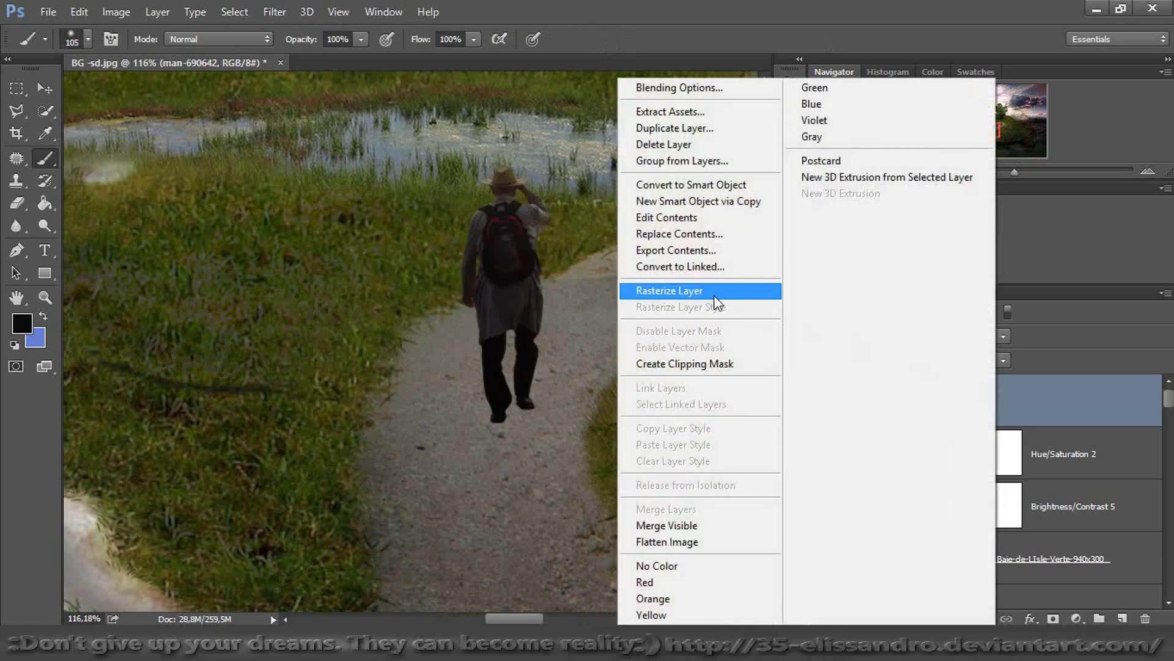
left_click(698, 291)
key("ctrl+u")
left_click(492, 156)
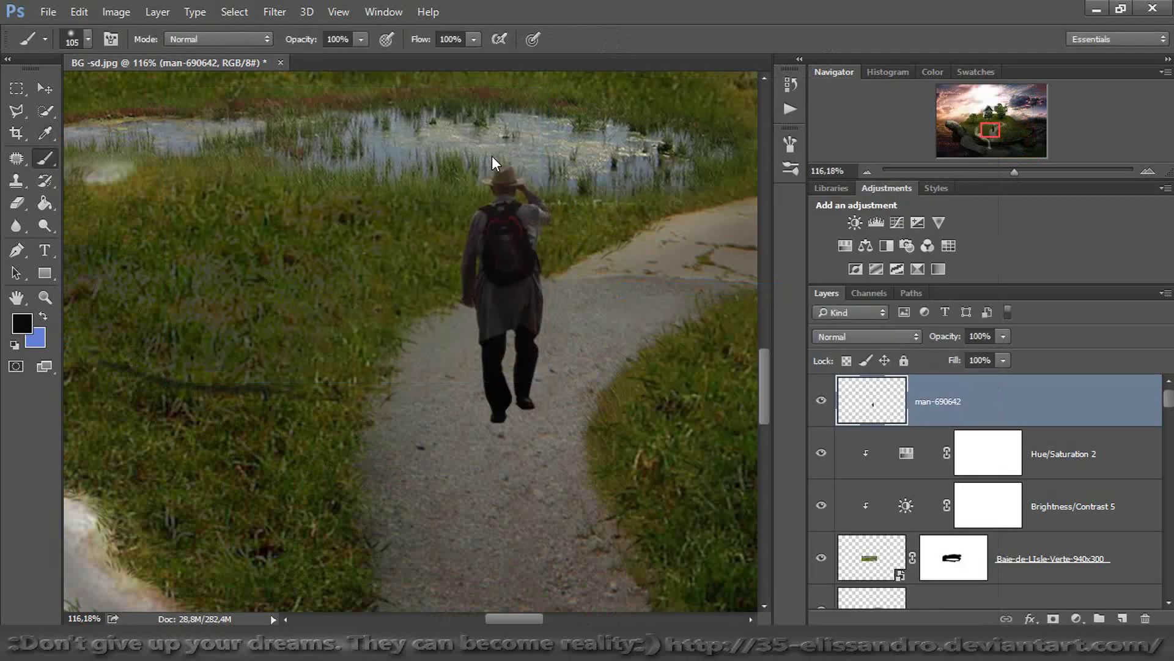
Brighten the man with Levels, raising the midtone input to about 1.27
key("ctrl+l")
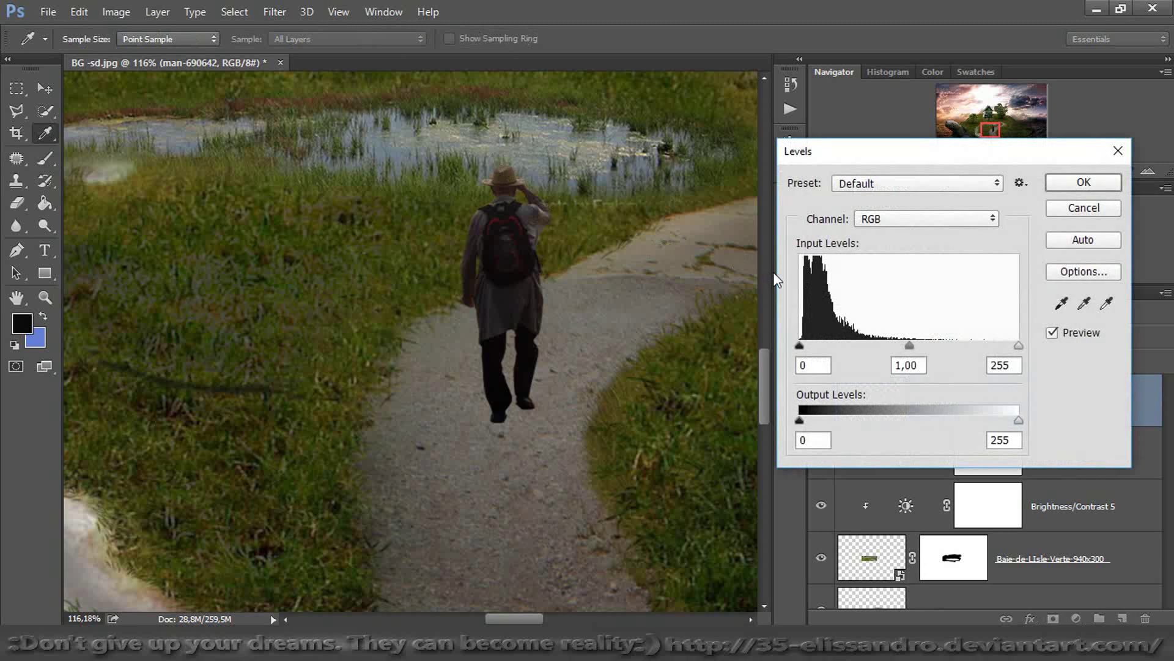
left_click_drag(910, 346, 887, 346)
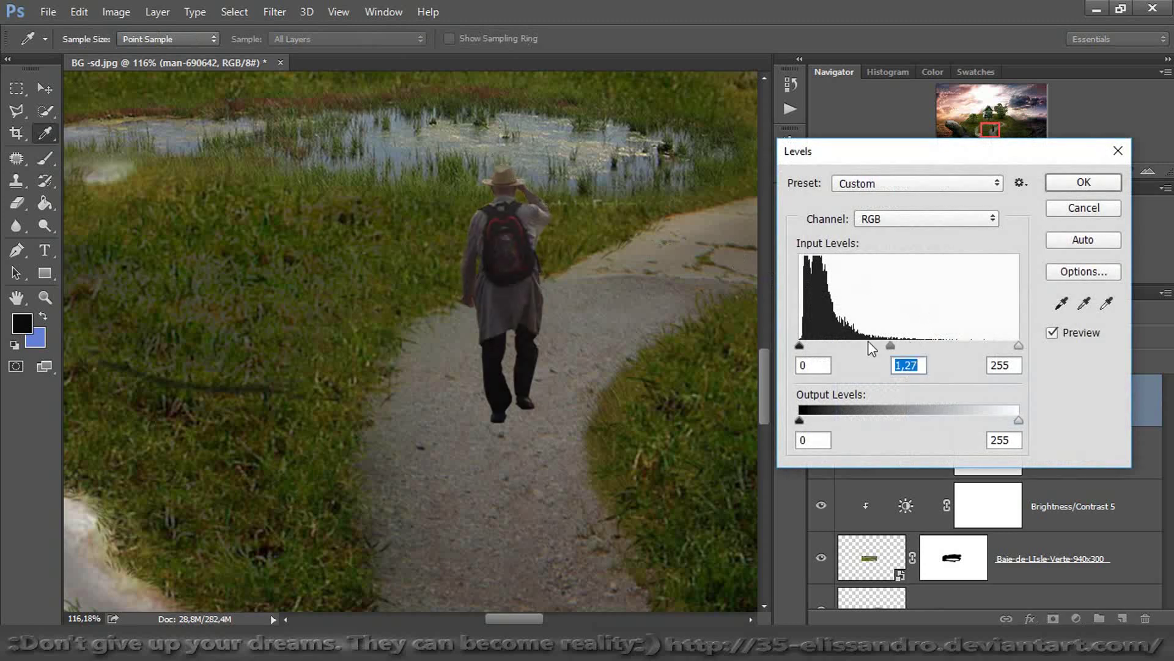
left_click_drag(816, 343, 802, 341)
key("shift+Tab")
left_click(1060, 183)
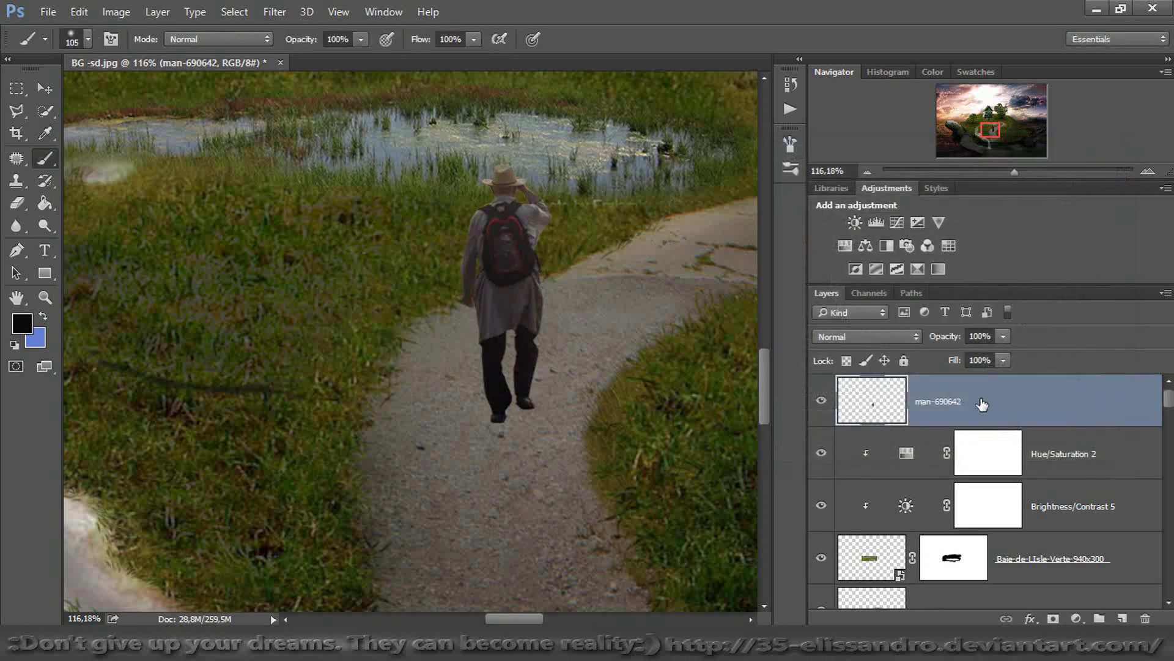
Create a new layer directly above the man-690642 layer and clip it to the man
left_click(1122, 618)
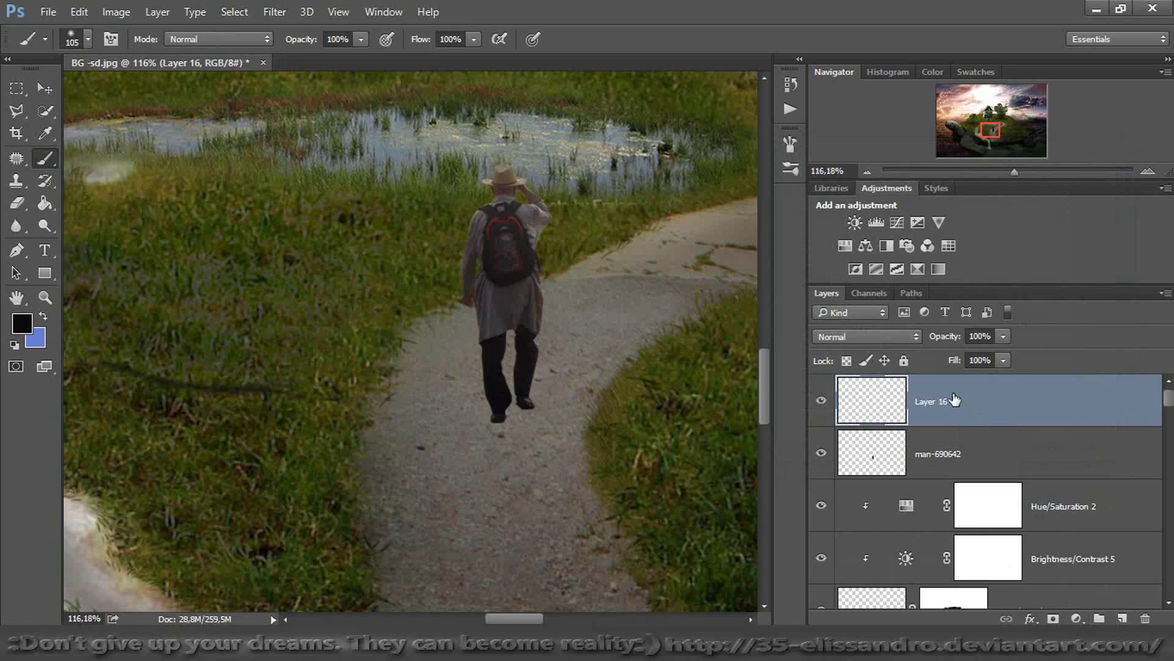
right_click(955, 400)
left_click(686, 323)
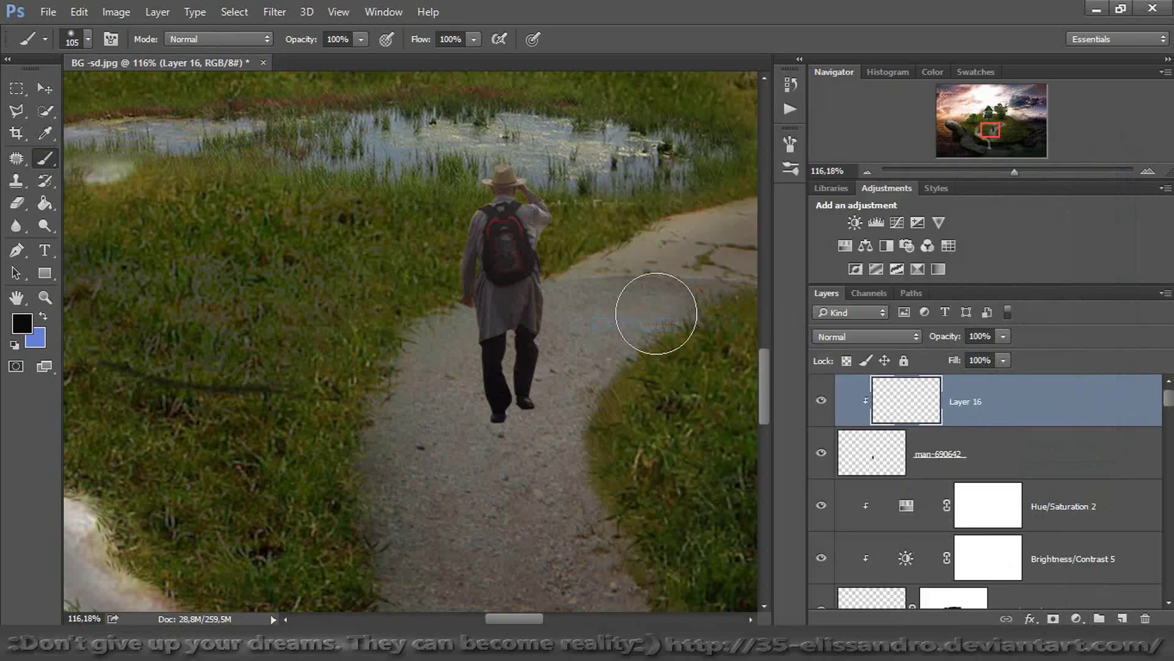
Paint white rim highlights along the man's sleeves and coat edges with a soft 24 px brush on the clipped layer
left_click(24, 324)
left_click_drag(483, 212, 361, 139)
left_click(761, 135)
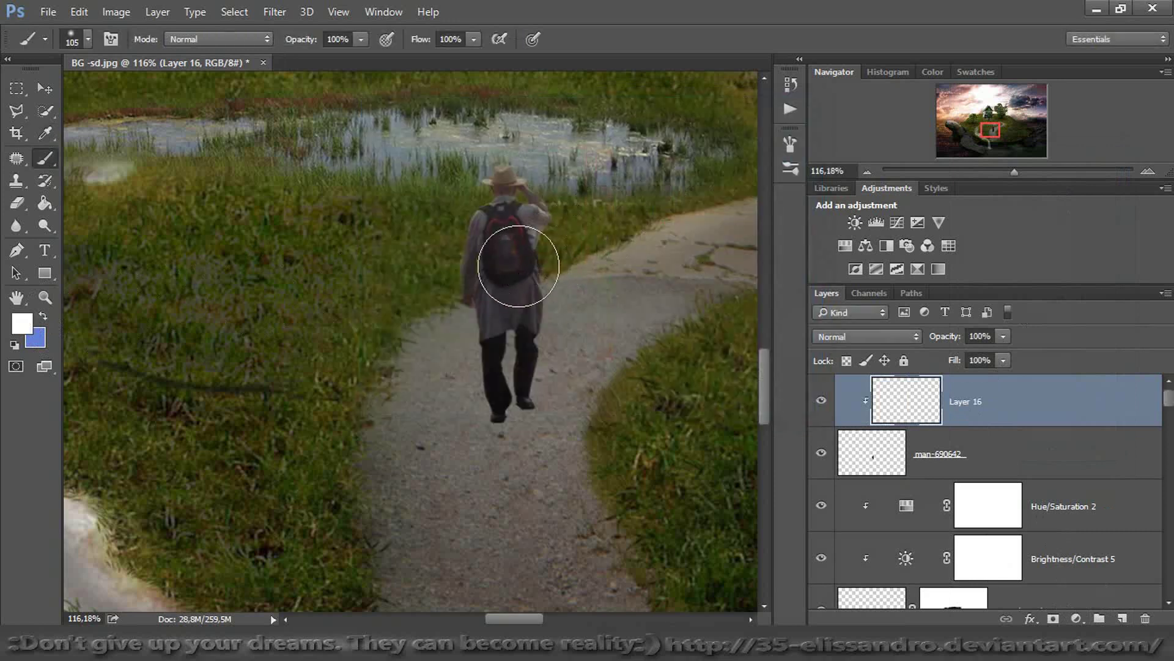
left_click_drag(490, 270, 446, 266)
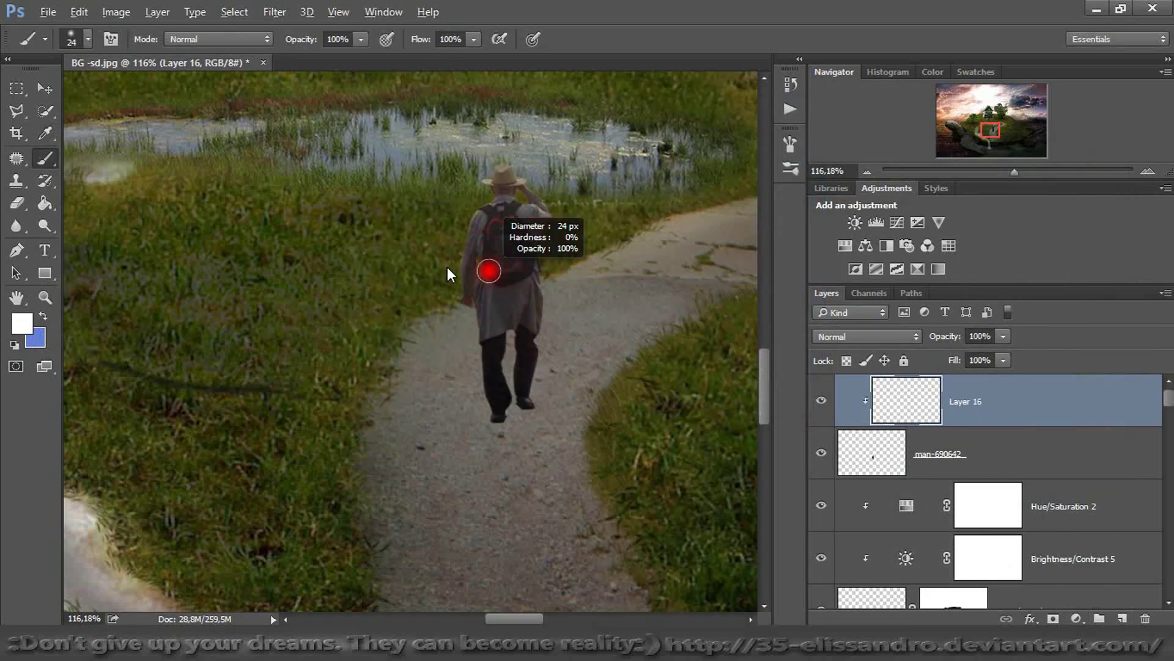
left_click_drag(451, 310, 456, 241)
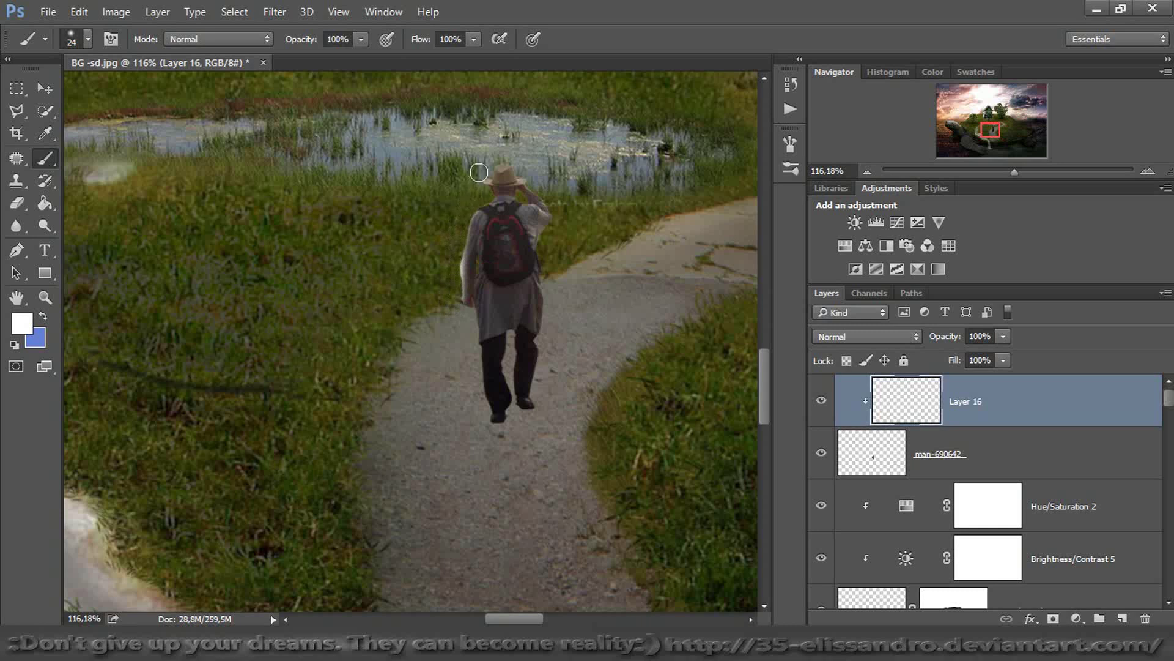
left_click_drag(554, 196, 546, 354)
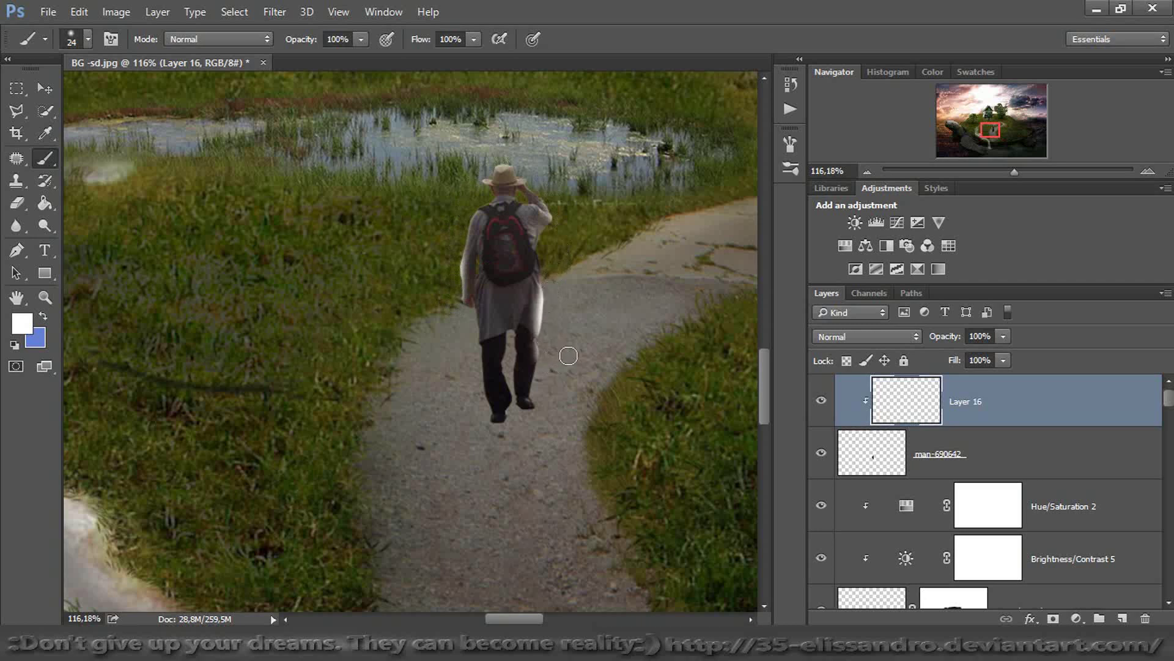
Try Soft Light as the highlight layer's blend mode and switch to the adjacent mode, Overlay
left_click(846, 337)
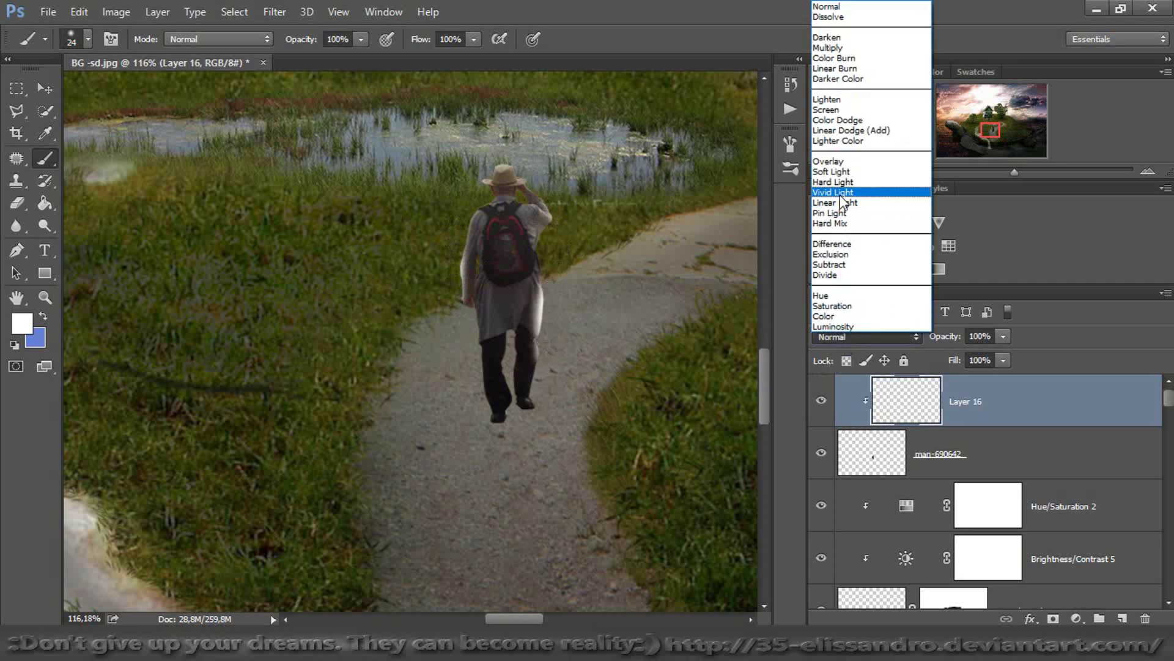
left_click(831, 168)
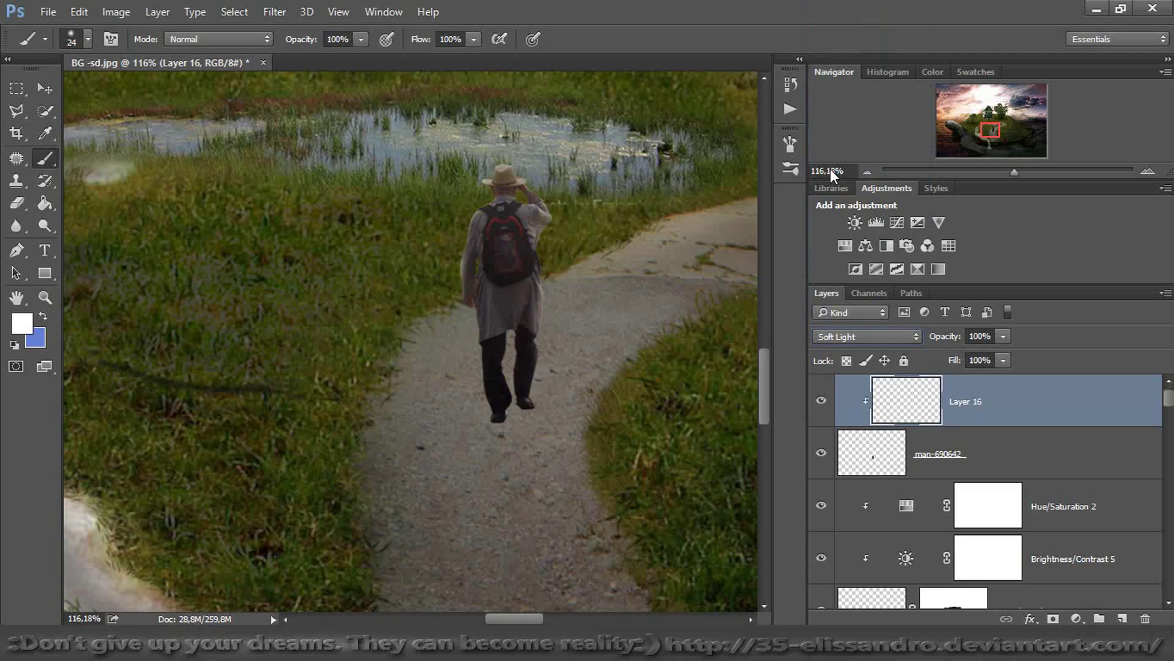
key("Up")
Duplicate the man layer beneath the original and turn the copy black with Hue/Saturation lightness at -100
left_click(974, 463)
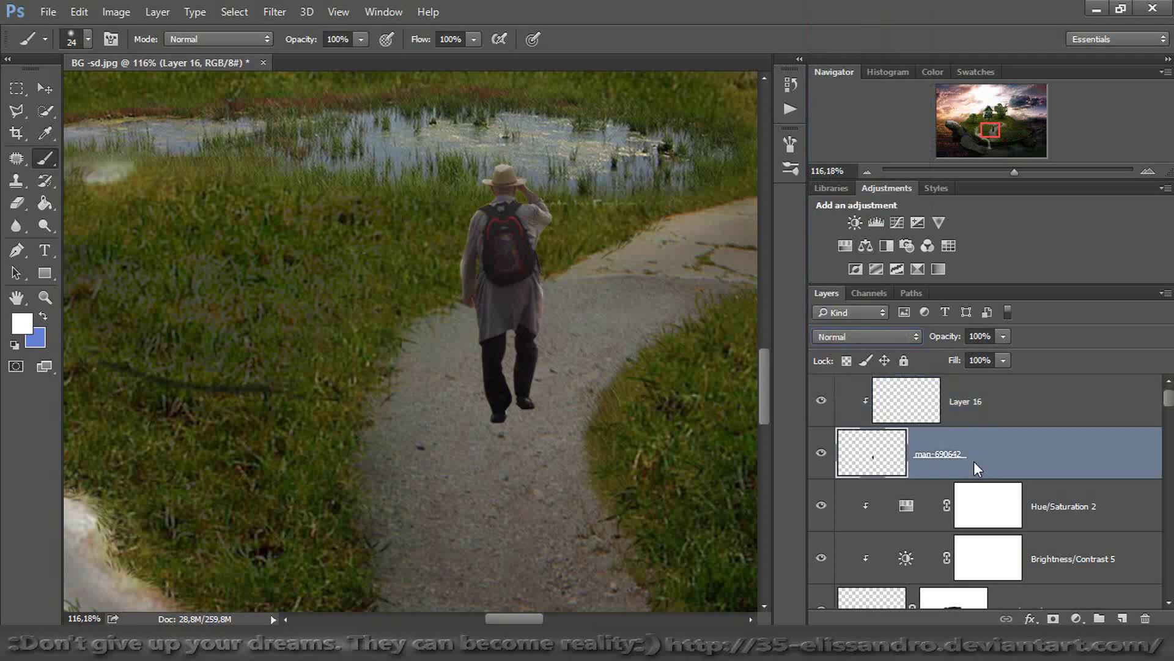
left_click_drag(974, 461, 972, 478)
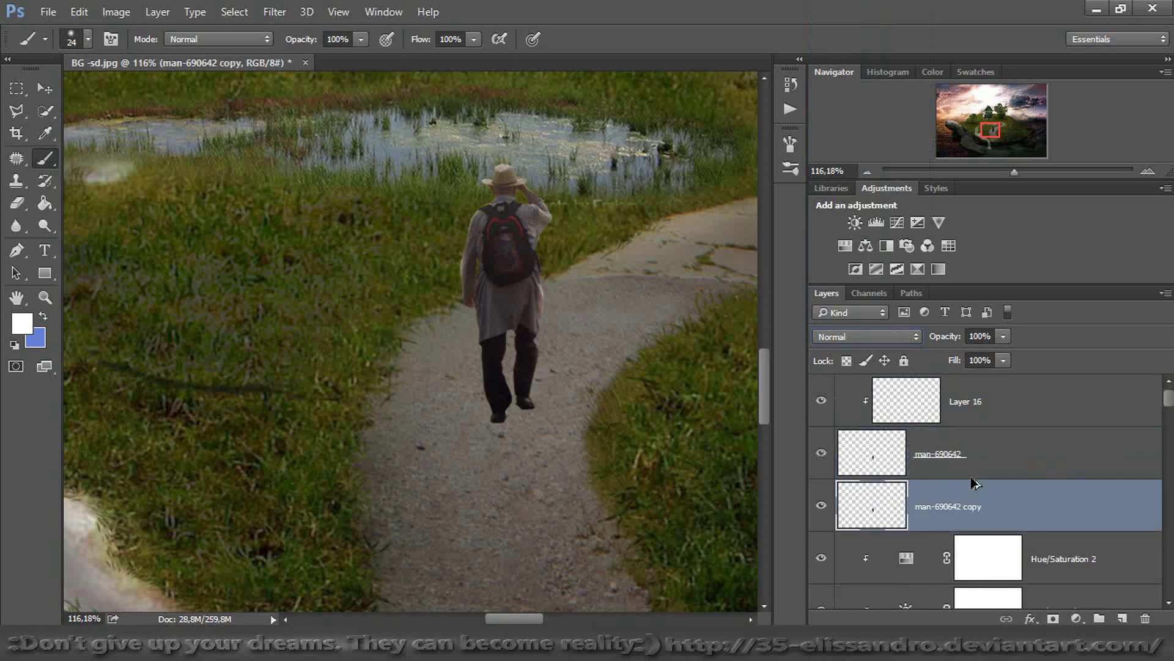
key("ctrl+u")
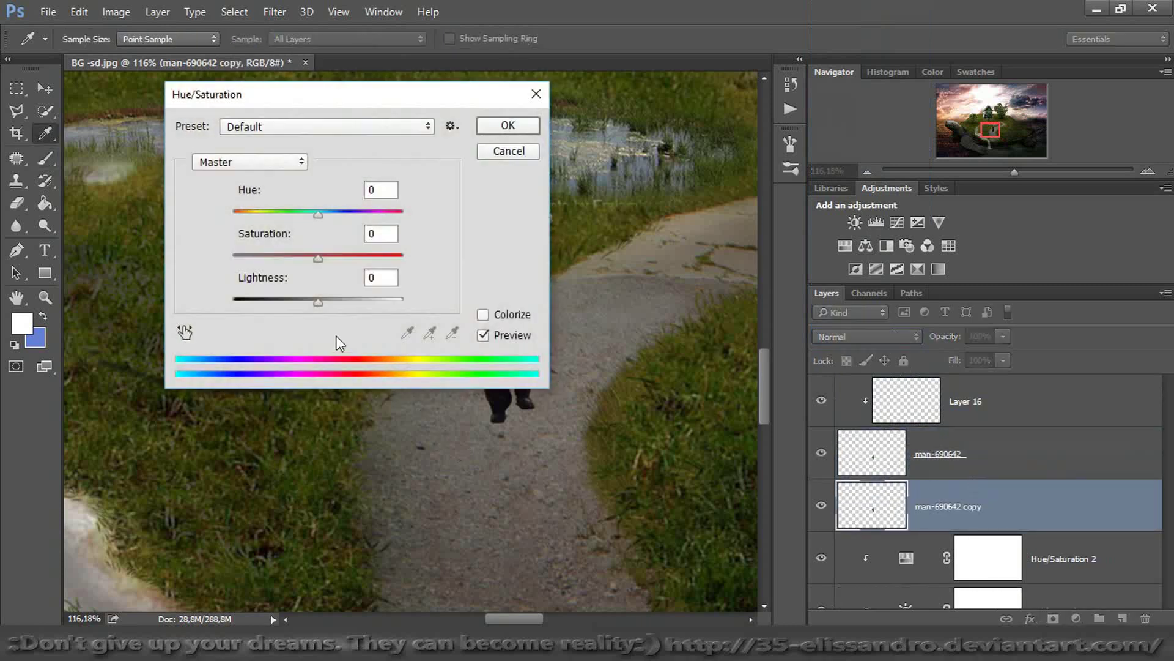
left_click_drag(318, 304, 119, 309)
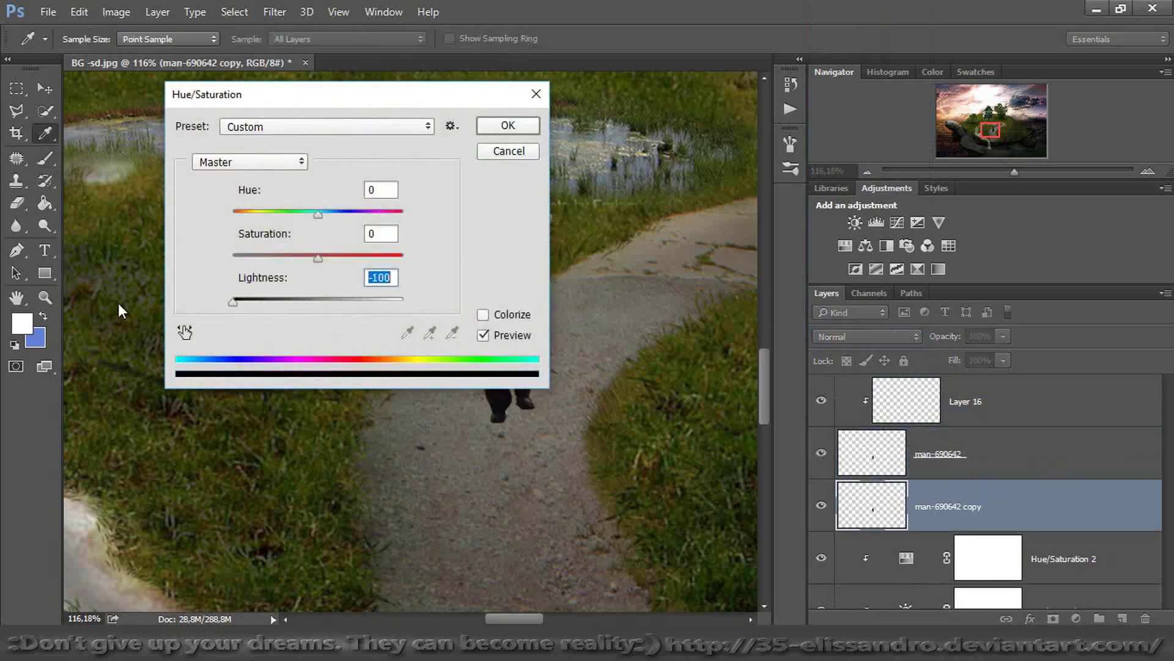
left_click(515, 128)
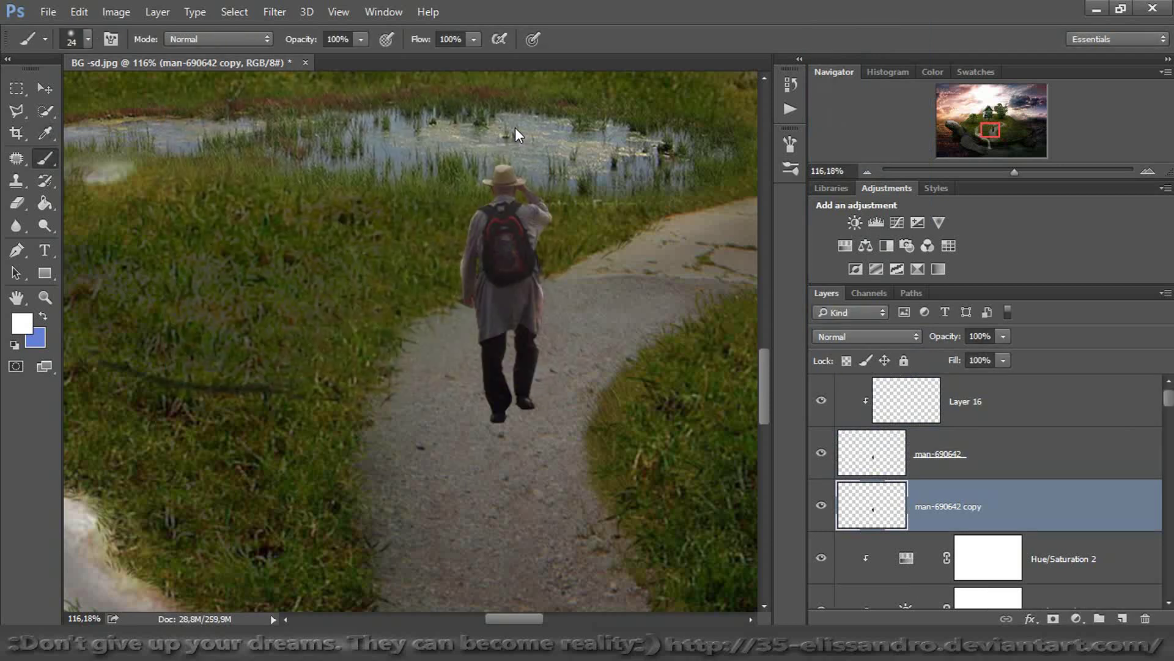
Flip the black man copy vertically and position it below his feet as a shadow on the path
key("ctrl+t")
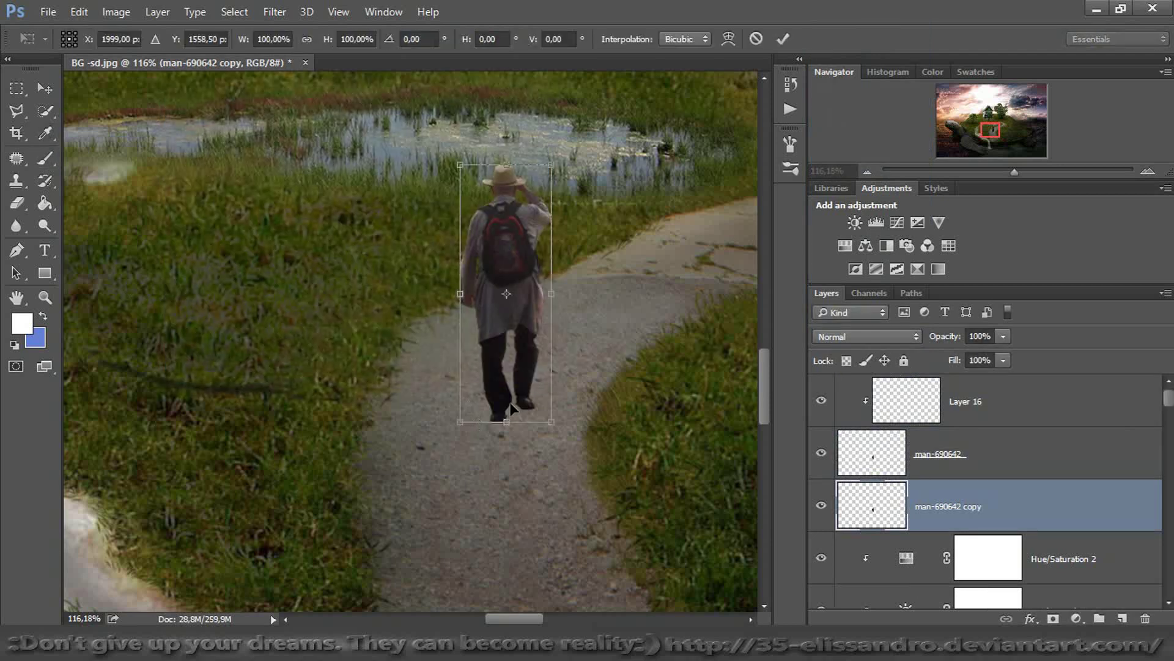
right_click(508, 406)
left_click(542, 394)
left_click_drag(519, 256, 519, 496)
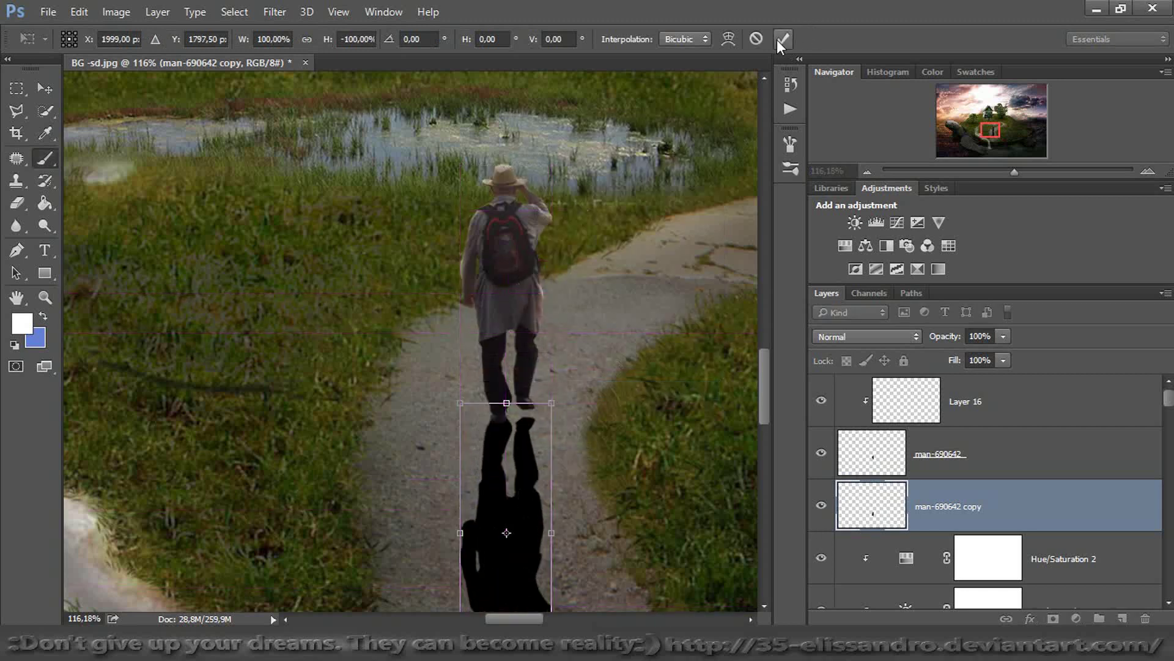
left_click(777, 40)
left_click(263, 13)
left_click(321, 11)
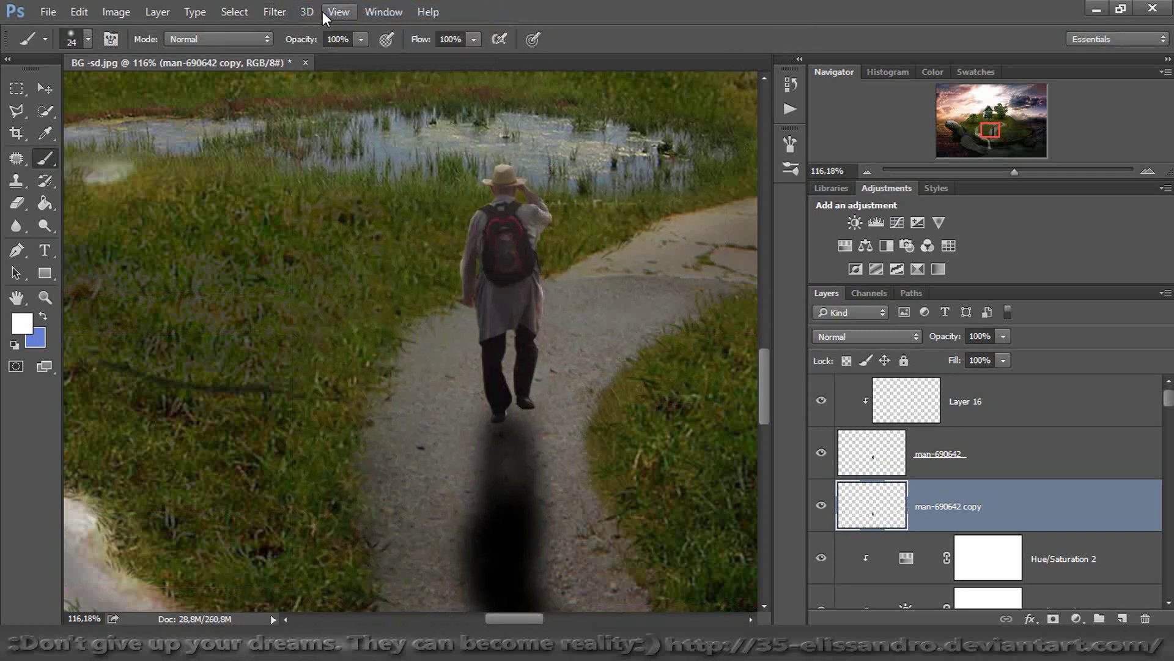
key("ctrl+z")
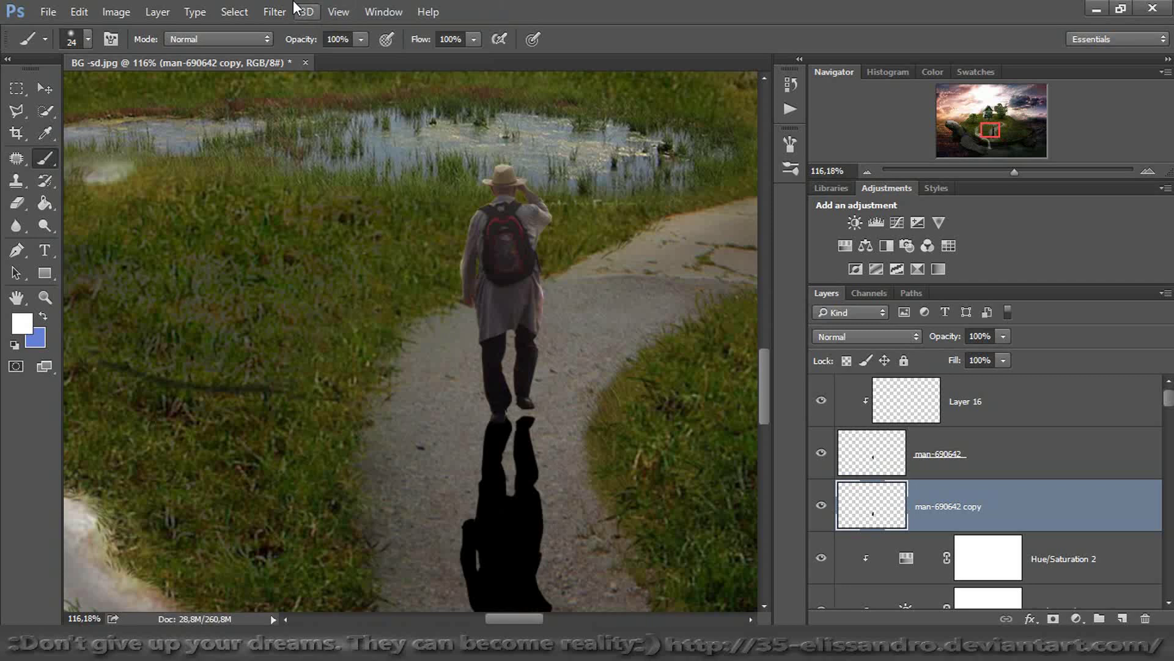
Soften the man's shadow with a 3.5-pixel Gaussian Blur and set its layer fill to 62%
left_click(275, 11)
mouse_move(411, 174)
mouse_move(446, 183)
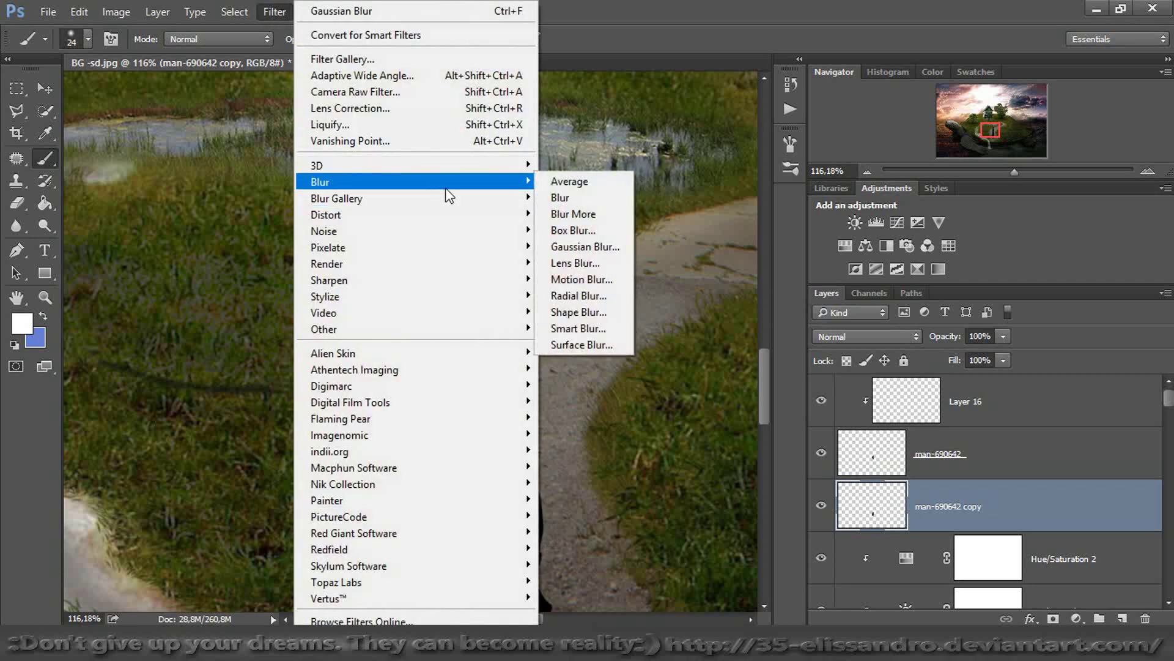
left_click(581, 246)
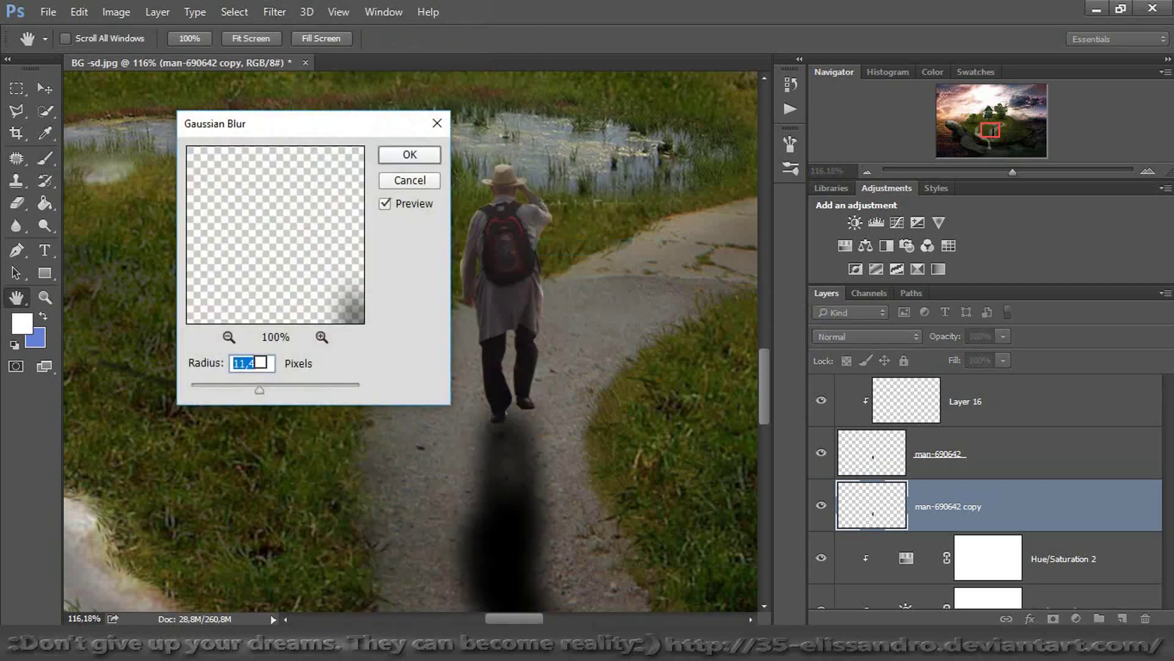
left_click_drag(234, 388, 223, 388)
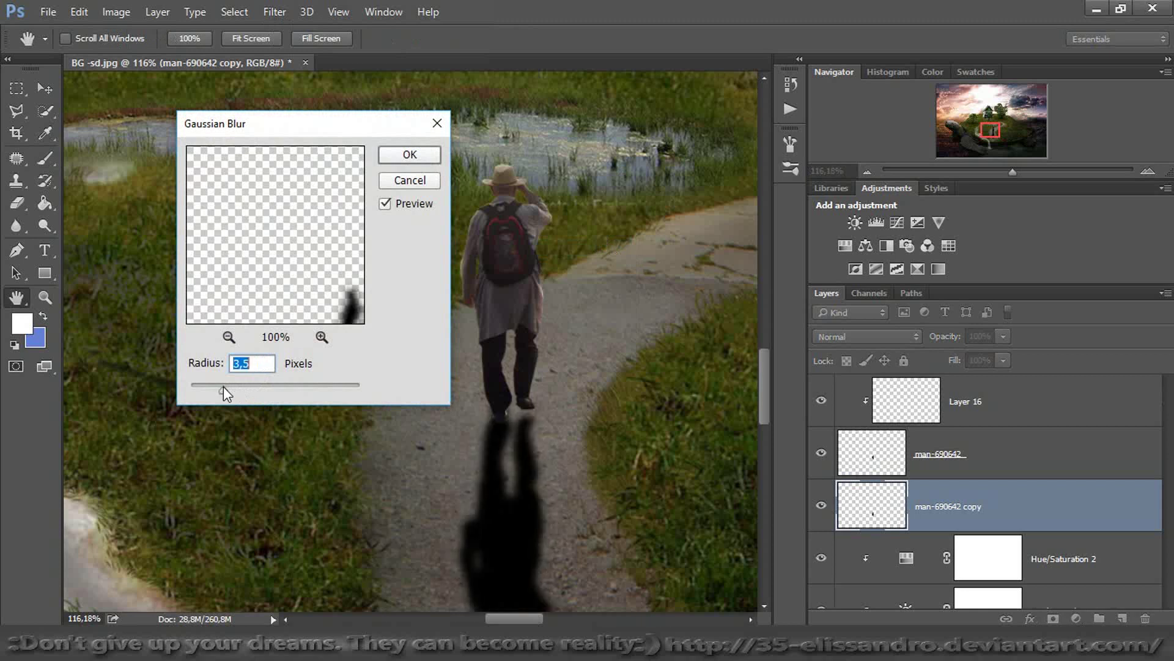
left_click(409, 154)
key("b")
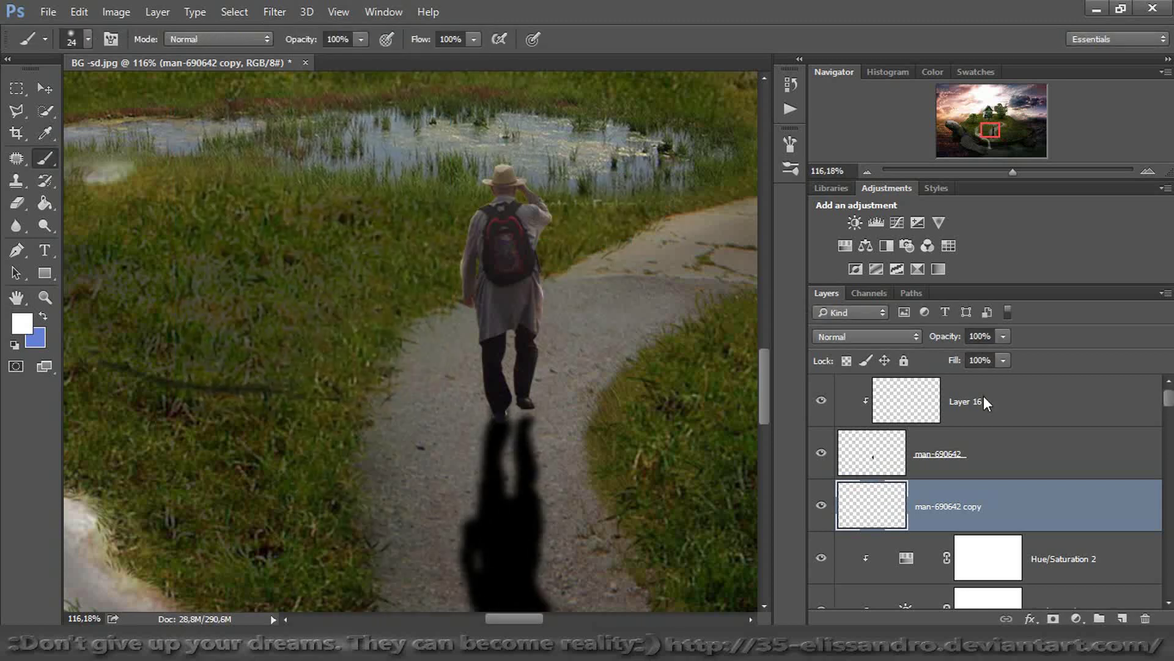
left_click_drag(954, 362, 921, 368)
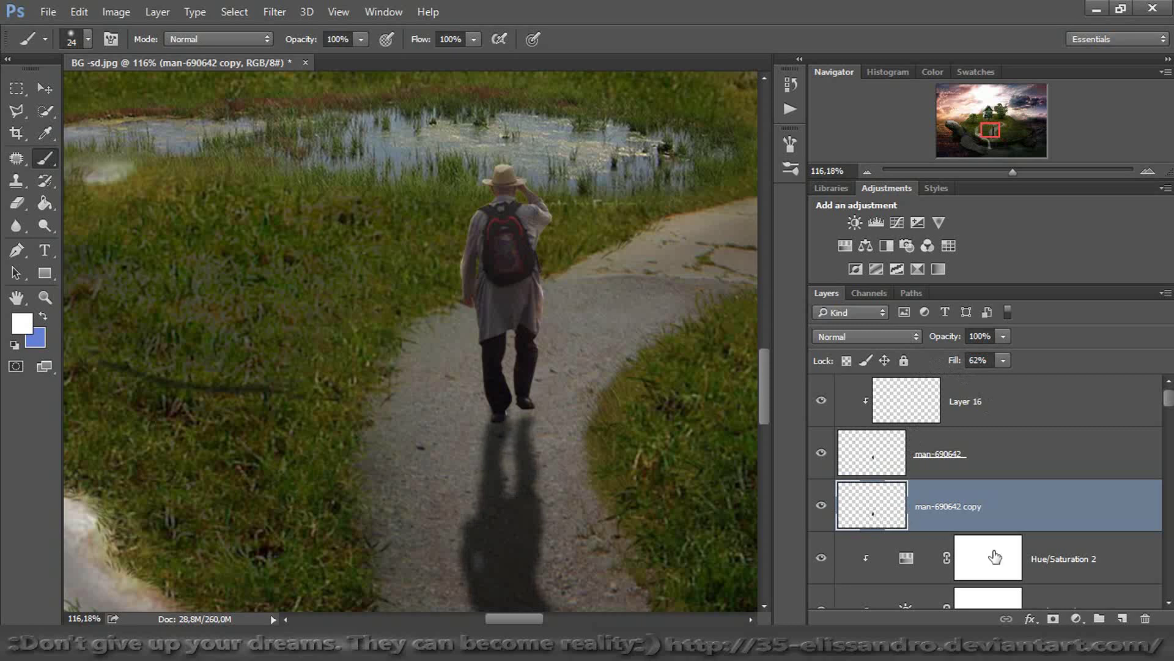
Paint a black contact shadow beneath the man's shoes with an 8 px brush on a new layer, and set its fill to 64%
left_click(1122, 618)
left_click_drag(1013, 170, 1040, 171)
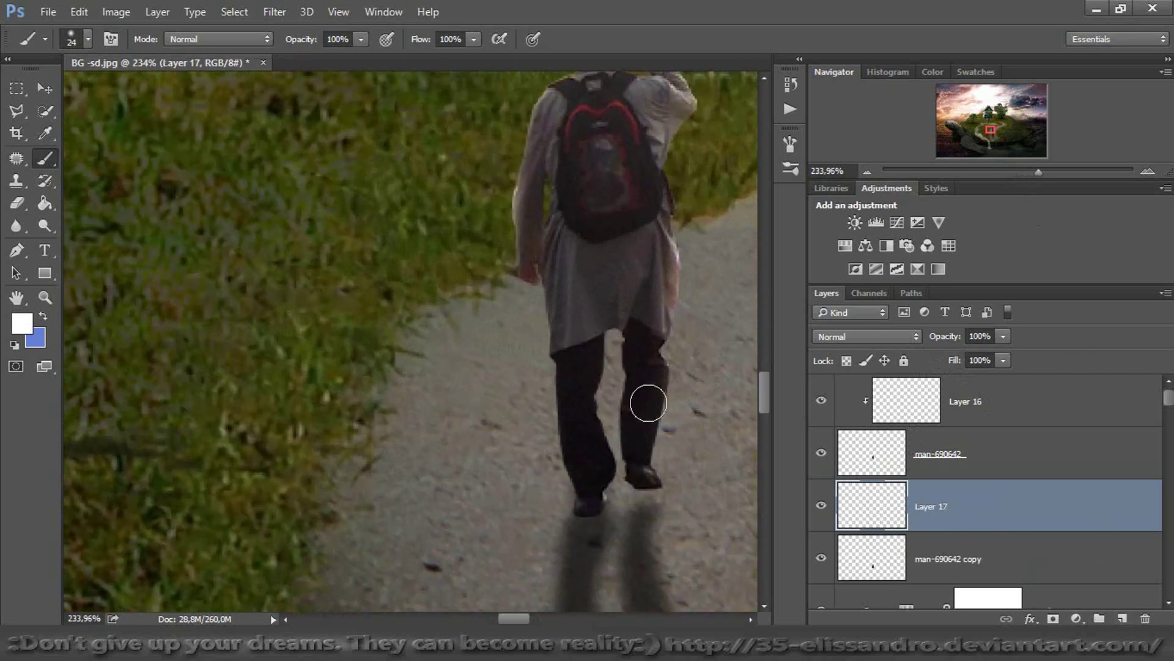
left_click(22, 323)
left_click_drag(392, 342, 357, 374)
left_click(742, 137)
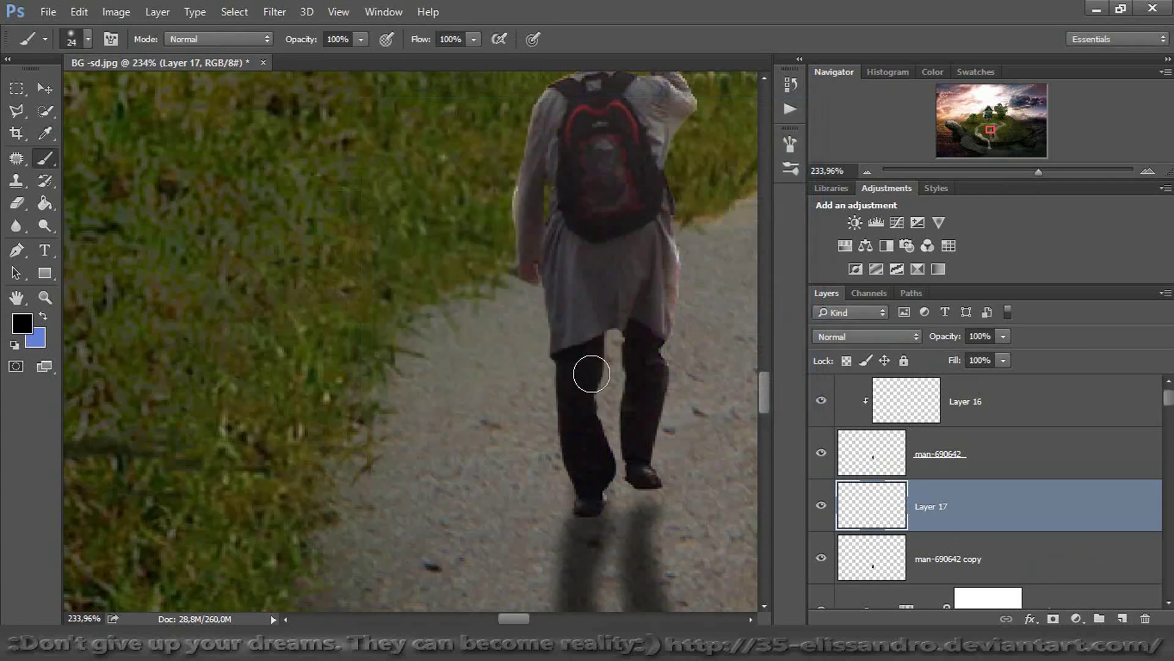
right_click(608, 453, "alt")
mouse_move(641, 496)
left_mouse_down()
mouse_move(652, 508)
mouse_move(638, 506)
mouse_move(664, 499)
left_mouse_up()
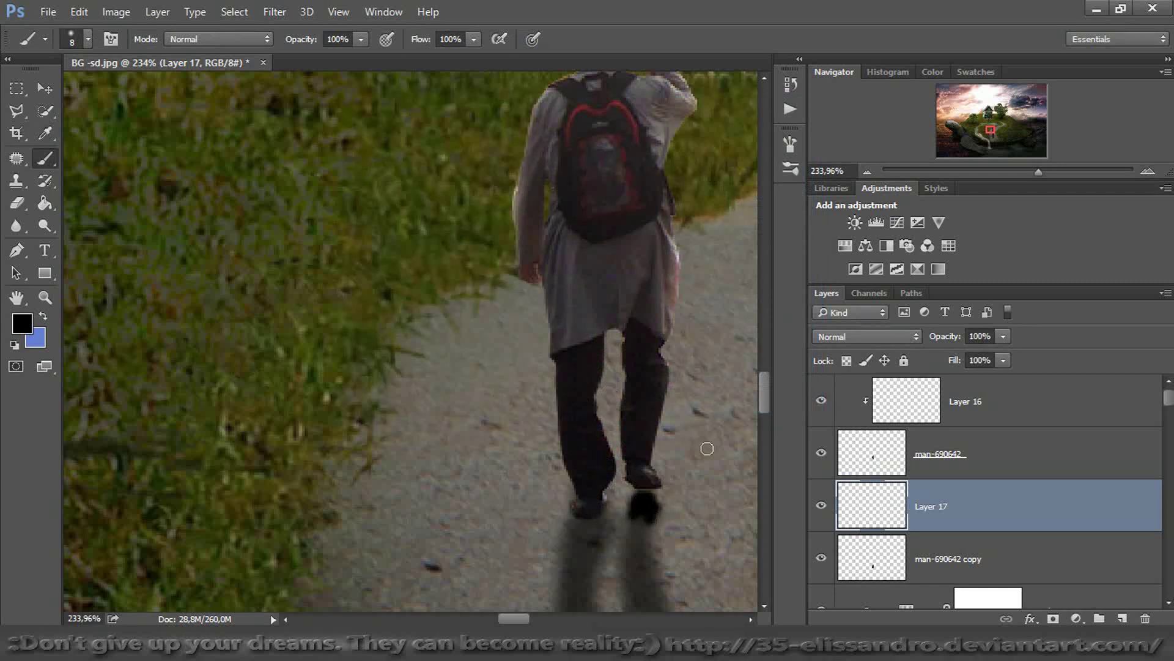
left_click_drag(953, 361, 927, 373)
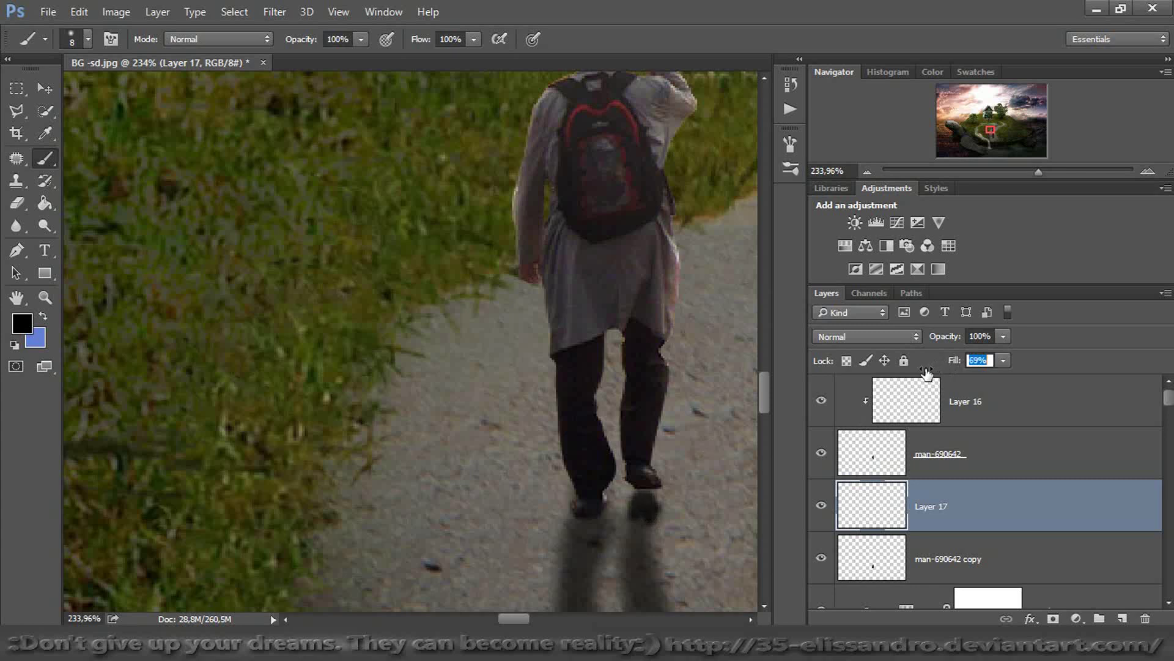
key("Return")
Add a new layer clipped to the man and paint soft black shading over his head, back, arms and legs, using an 11 px brush for details
left_click_drag(1027, 176, 1026, 176)
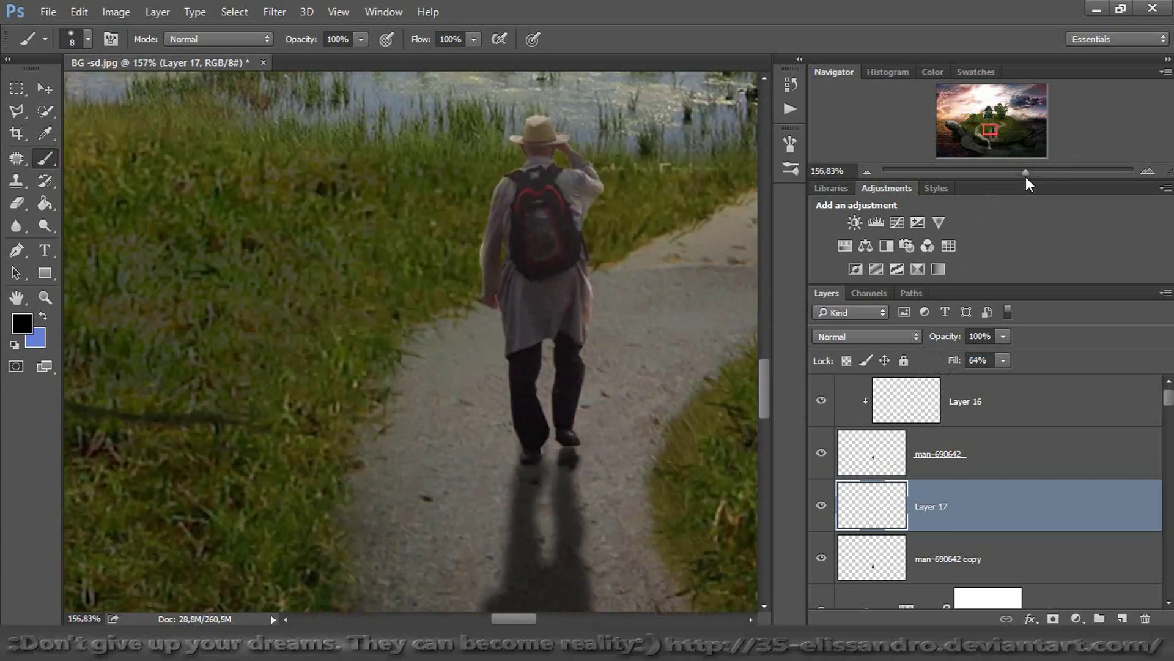
left_click(890, 465)
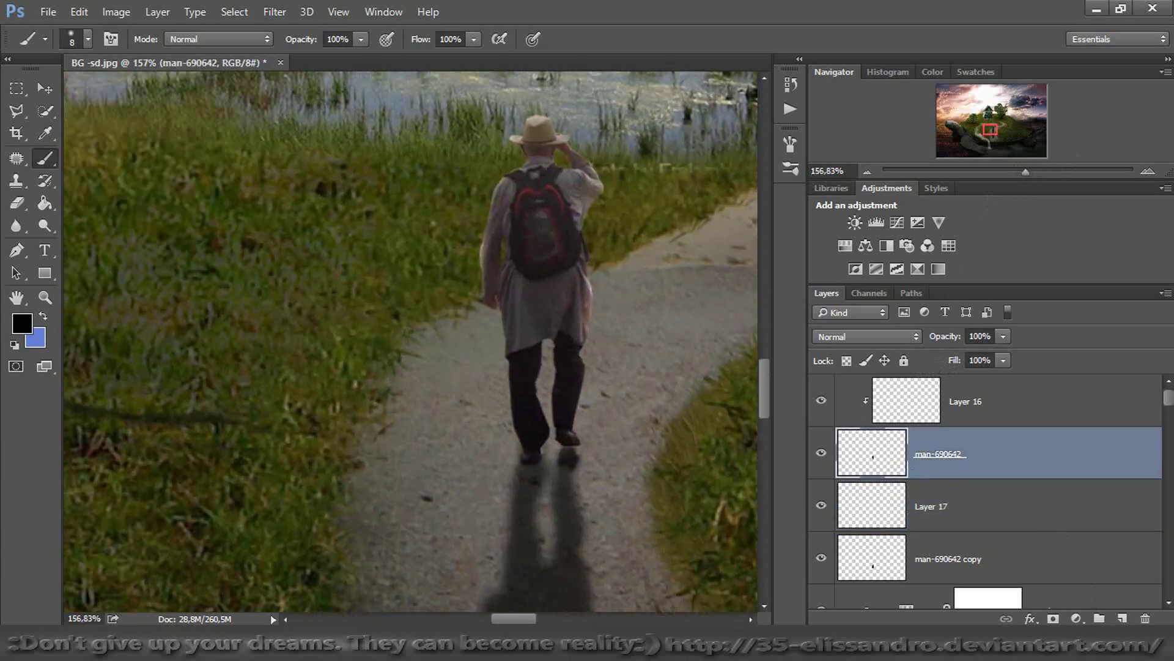
left_click(1122, 619)
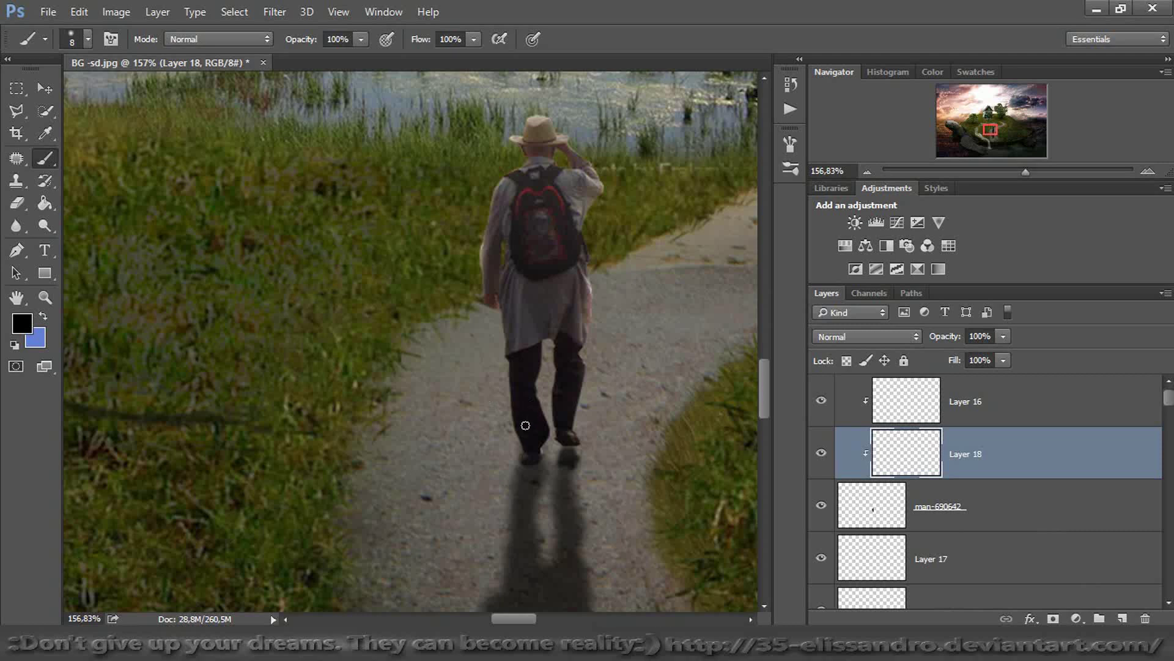
key("bracketright")
key("bracketright")
key("bracketright")
mouse_move(525, 394)
left_mouse_down()
mouse_move(525, 288)
mouse_move(524, 306)
mouse_move(517, 296)
mouse_move(532, 209)
mouse_move(514, 186)
mouse_move(558, 189)
mouse_move(567, 332)
mouse_move(561, 259)
mouse_move(579, 186)
mouse_move(545, 178)
mouse_move(539, 141)
mouse_move(537, 178)
mouse_move(561, 189)
mouse_move(576, 161)
left_mouse_up()
right_click(566, 193, "alt")
left_click_drag(513, 187, 493, 287)
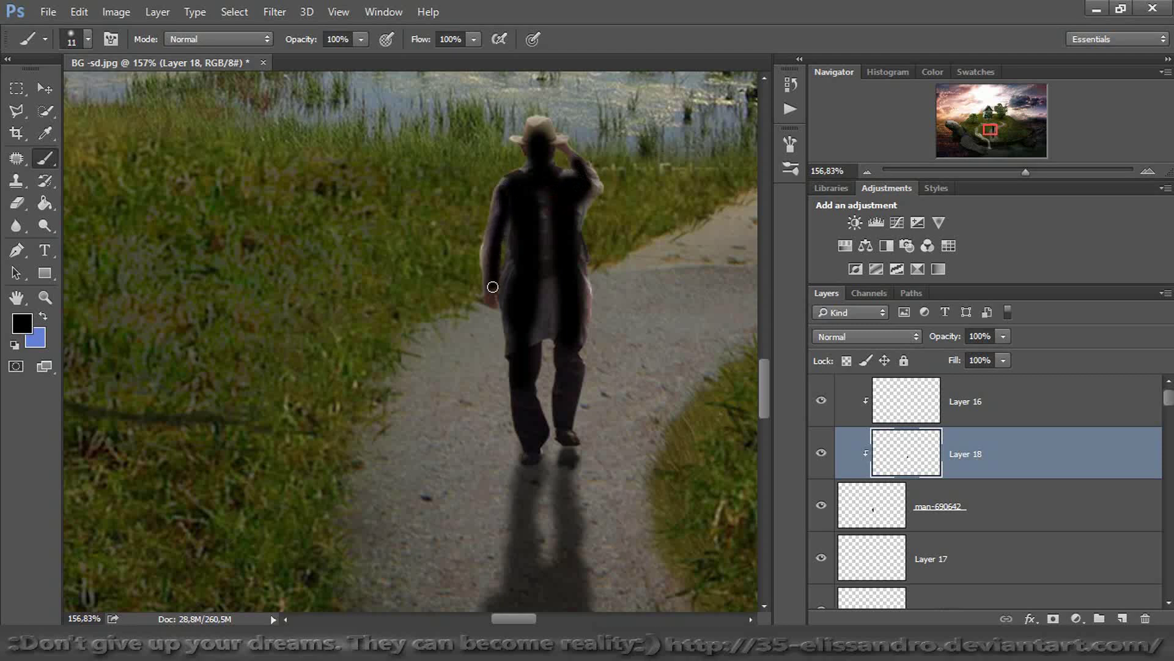
Reapply the last Gaussian Blur to the man's black shading layer, set its fill to 49% and opacity to 82%, and compare before and after
left_click(274, 12)
left_click(329, 22)
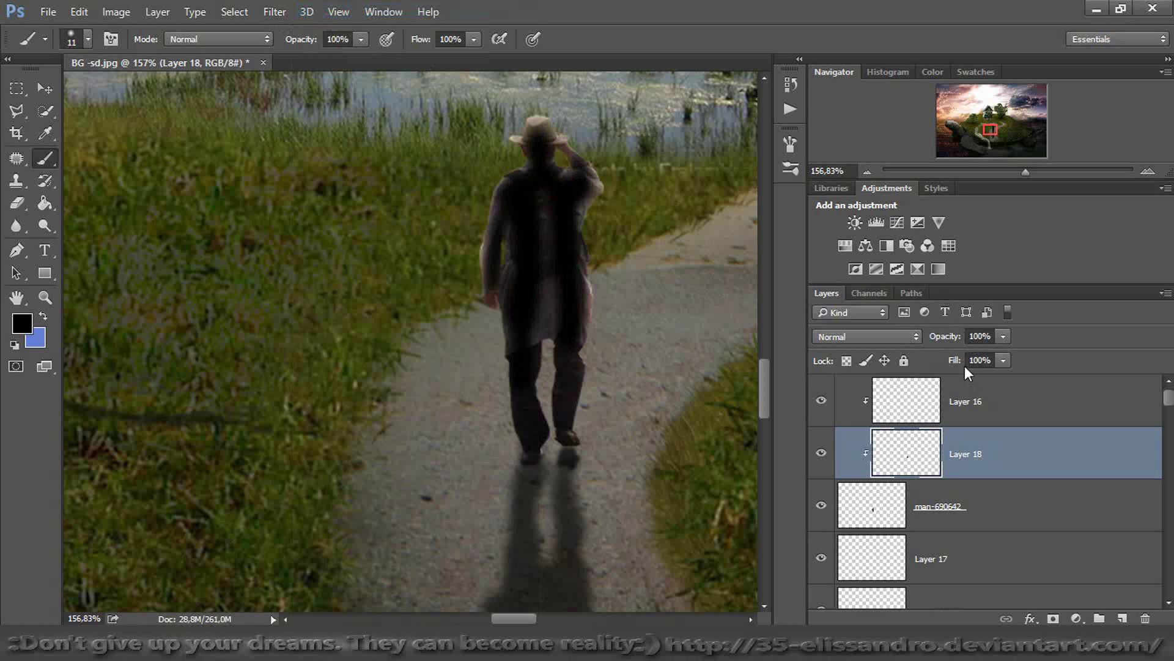
left_click_drag(955, 361, 927, 336)
left_click(822, 454)
left_click(823, 454)
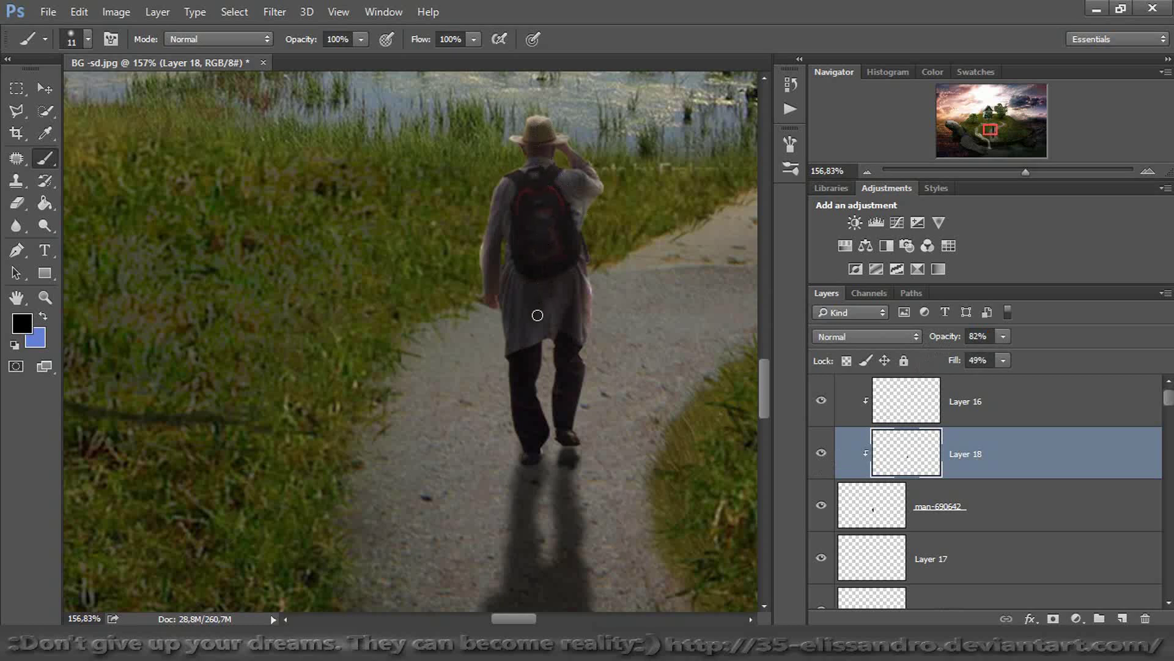
Paint more black shading over the lower part of the man's coat and set the shading layer's opacity to 54%
left_click_drag(534, 338, 558, 310)
left_click_drag(948, 340, 933, 341)
left_click(822, 452)
left_click(821, 452)
Add a layer mask to the man-690642 layer
left_click_drag(1025, 171, 998, 171)
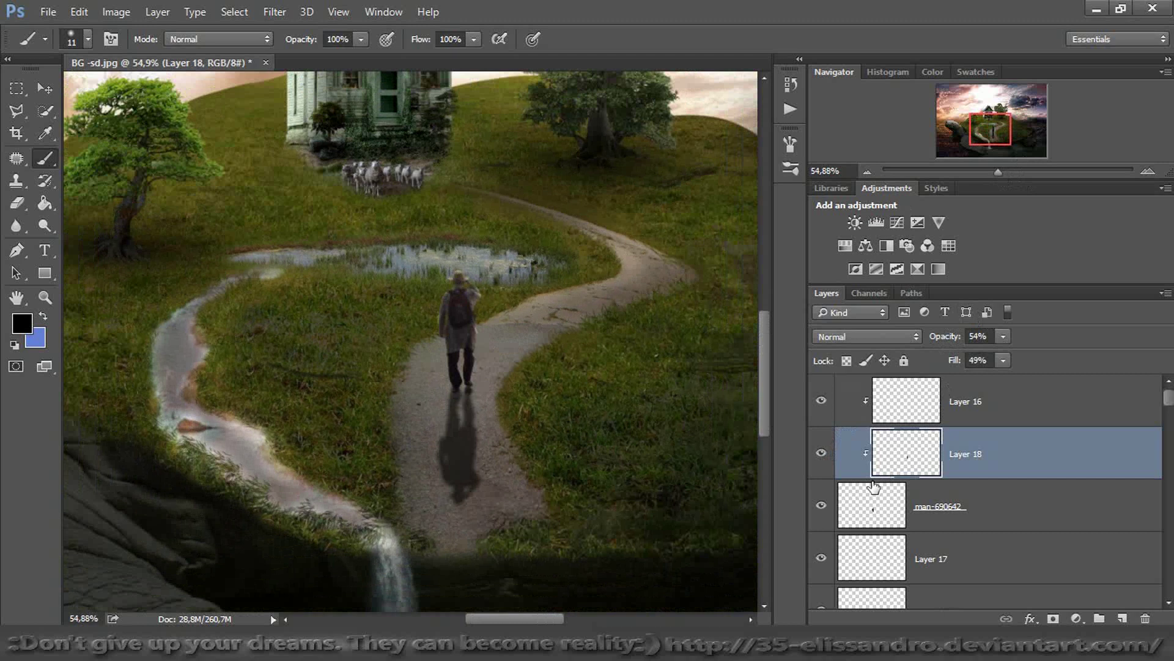
left_click(867, 511)
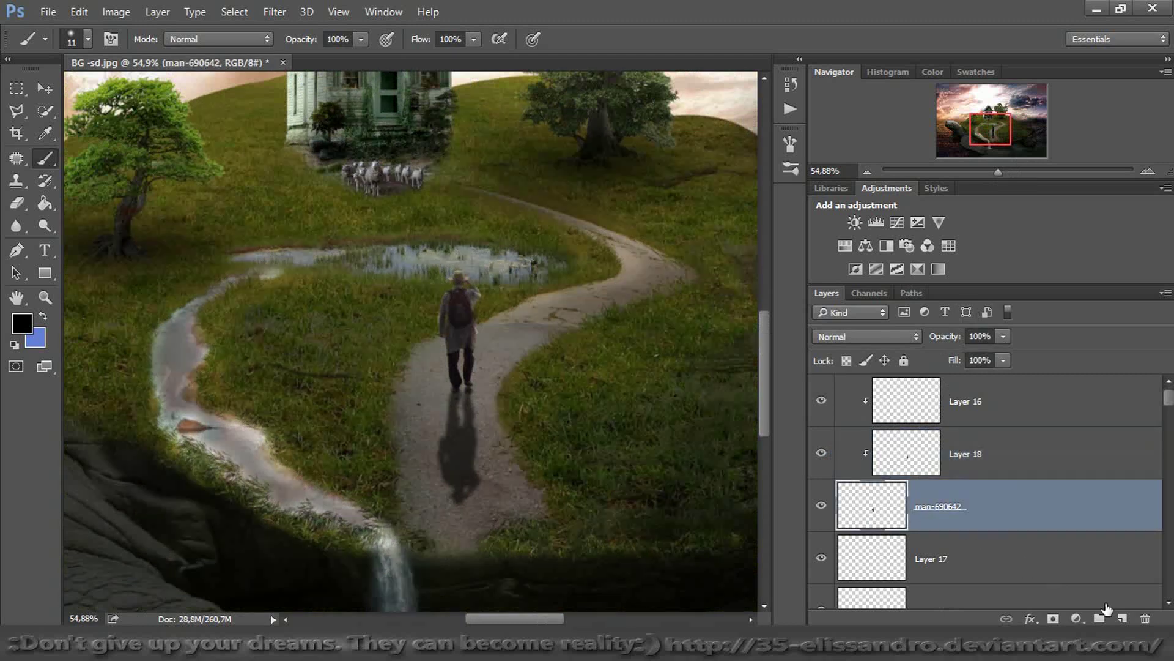
left_click(1054, 618)
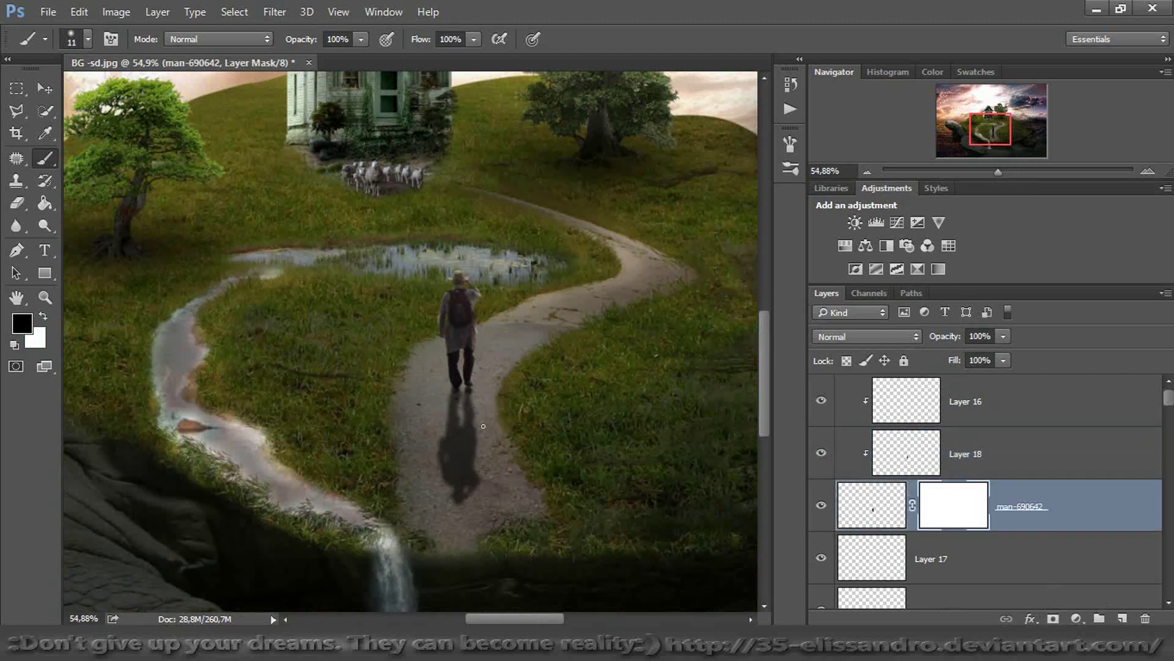
Set the brush to 292 px, 50% opacity and 62% flow, and try to fade the ground shadow on the man-690642 layer's mask
left_click_drag(483, 426, 551, 432)
left_click_drag(421, 41, 392, 41)
left_click_drag(306, 40, 263, 41)
left_click(450, 498)
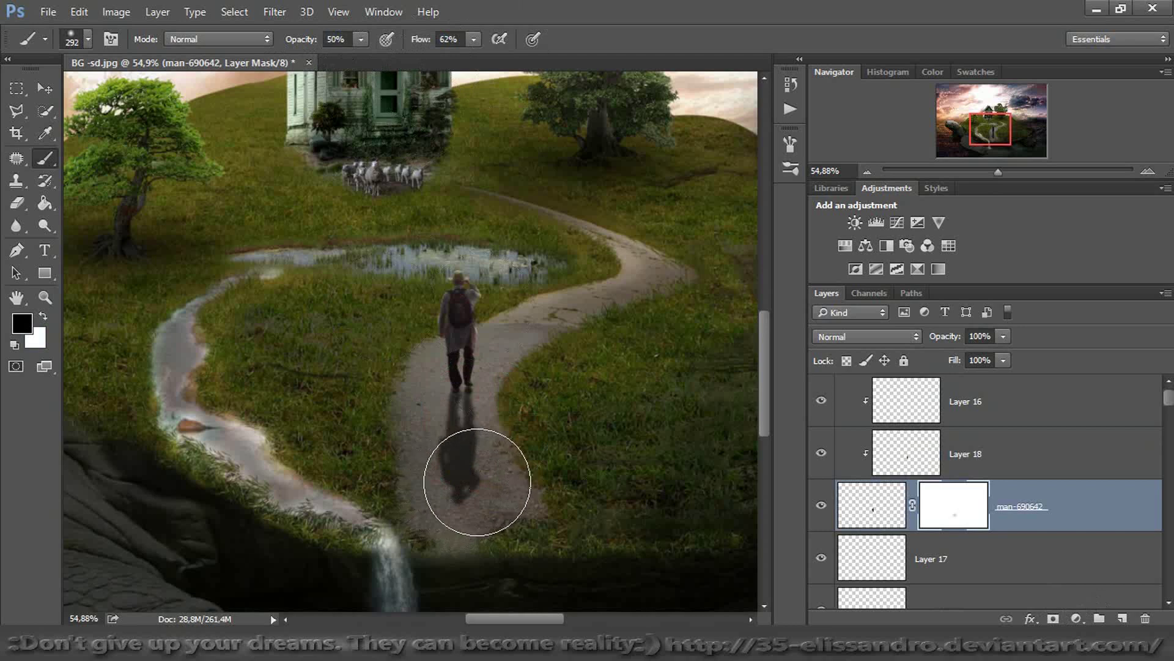
Toggle the visibility of the man-690642 layer and Layer 17 to find which layer holds the man's ground shadow
left_click(43, 317)
left_click(43, 316)
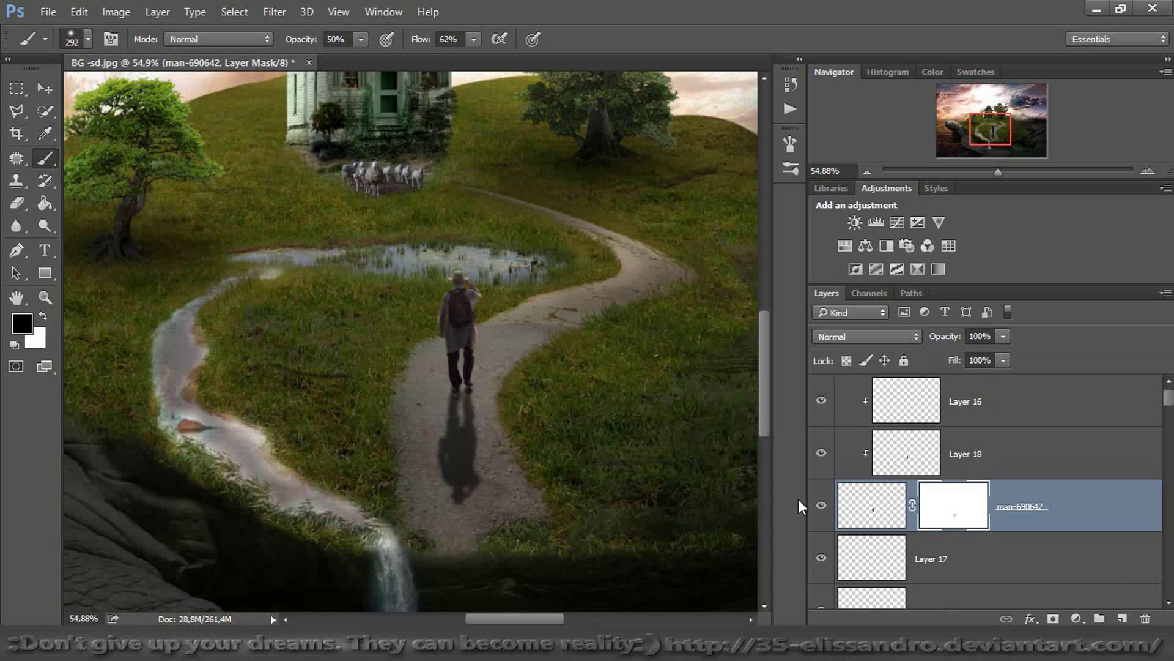
left_click(820, 506)
left_click(820, 507)
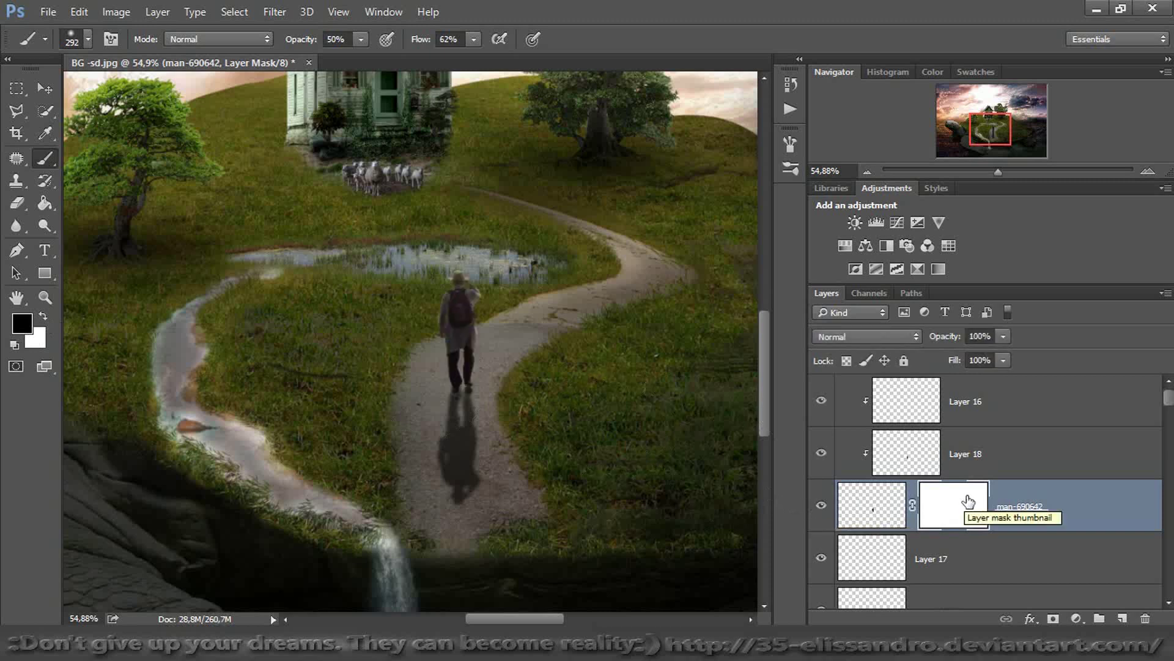
left_click(823, 507)
left_click(822, 507)
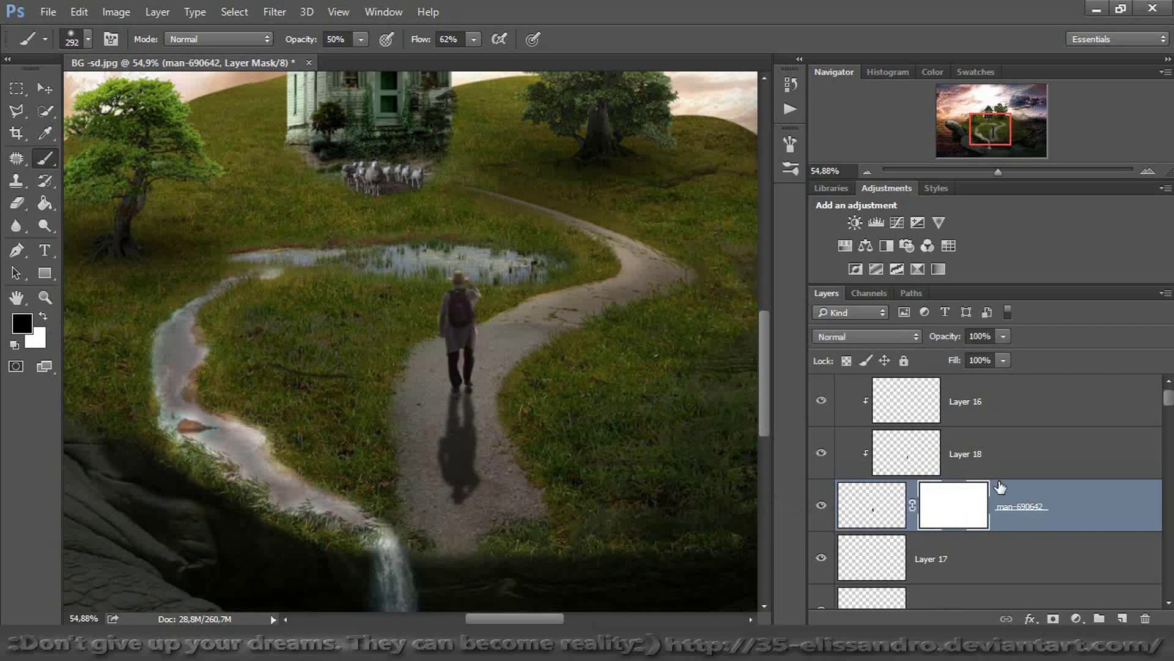
left_click(878, 569)
left_click(820, 559)
left_click(820, 558)
Add a layer mask to the man-690642 copy layer and paint it with soft black to fade the man's ground shadow
left_click(856, 605)
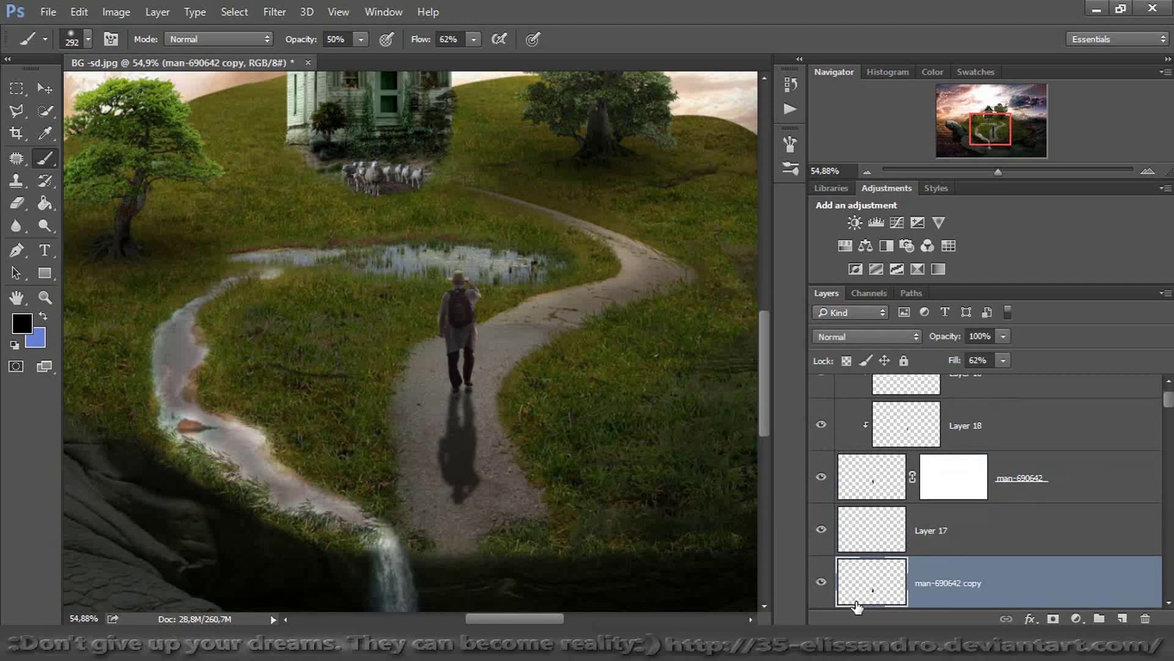
left_click(1053, 618)
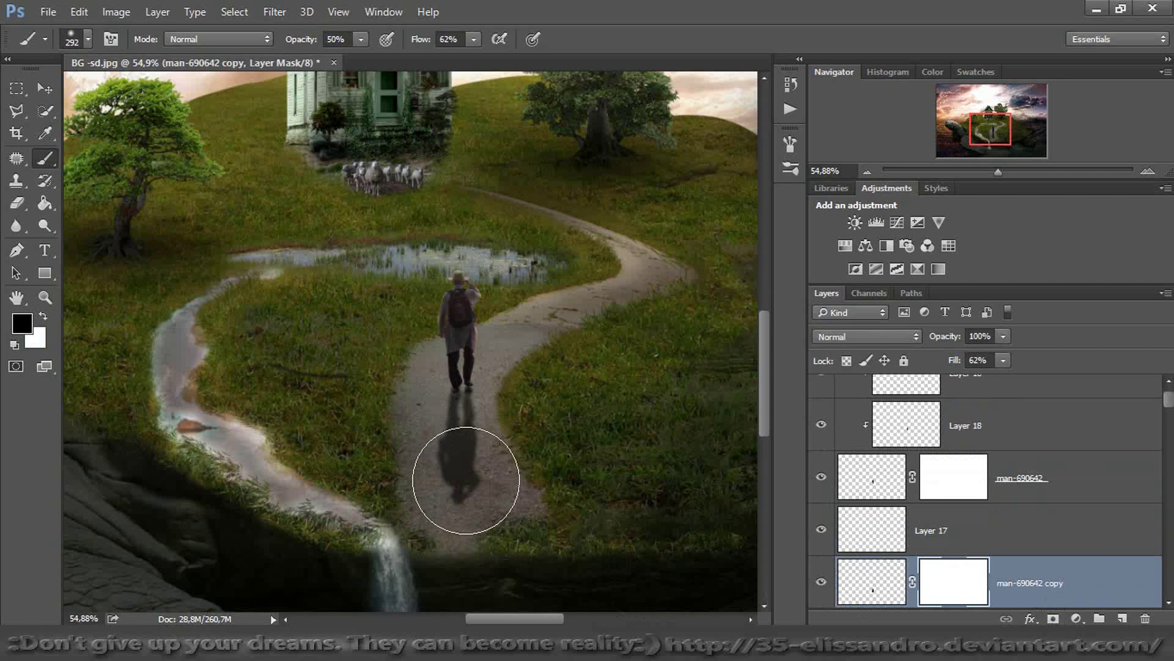
mouse_move(466, 480)
left_mouse_down()
mouse_move(472, 446)
mouse_move(474, 467)
mouse_move(417, 586)
mouse_move(471, 515)
mouse_move(521, 494)
mouse_move(520, 483)
mouse_move(438, 443)
left_mouse_up()
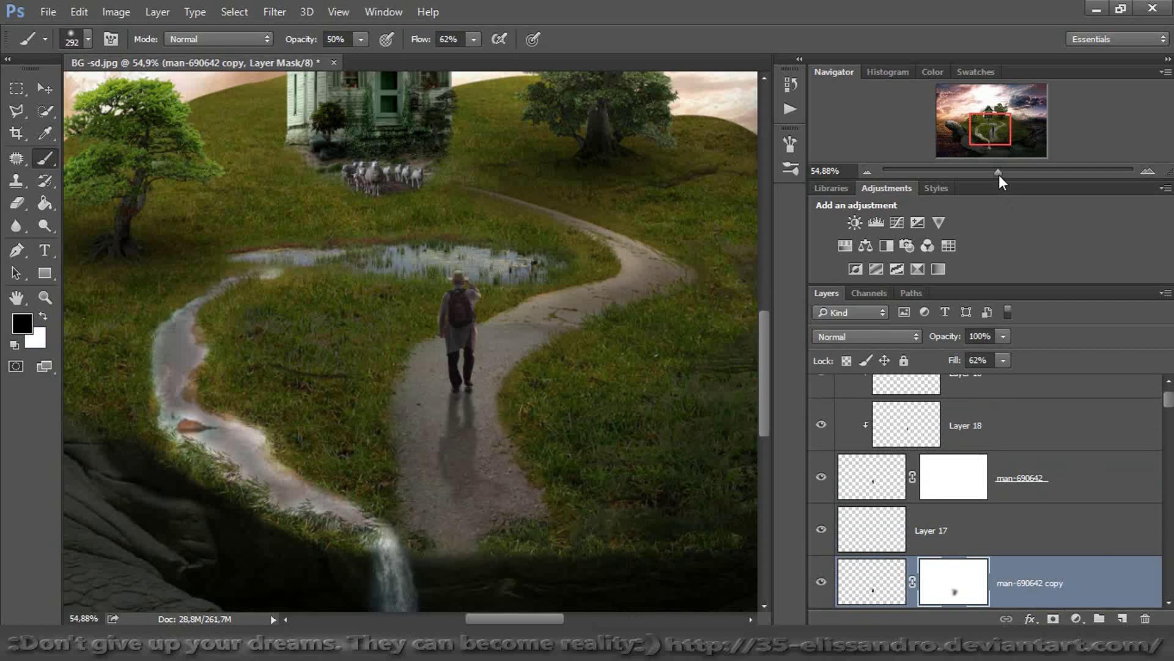
left_click_drag(1000, 173, 986, 174)
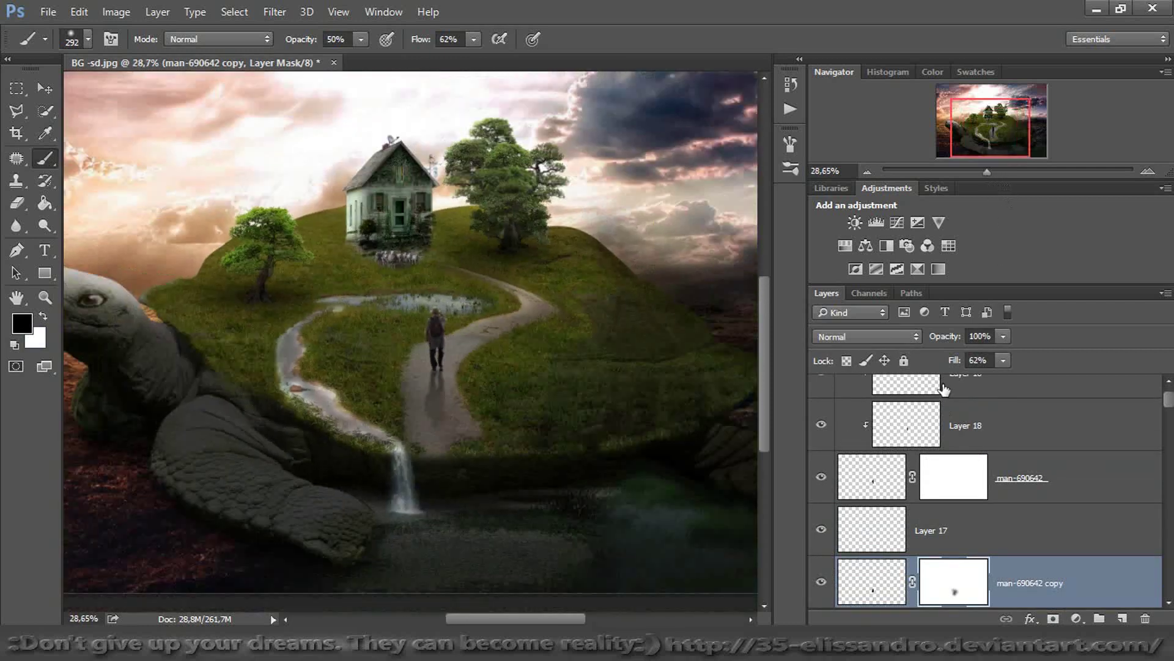
Set the opacity of the man-690642 copy layer to 77% and check the image up close and as a whole
left_click_drag(952, 340, 931, 342)
left_click_drag(986, 174, 1011, 171)
left_click_drag(995, 125, 991, 114)
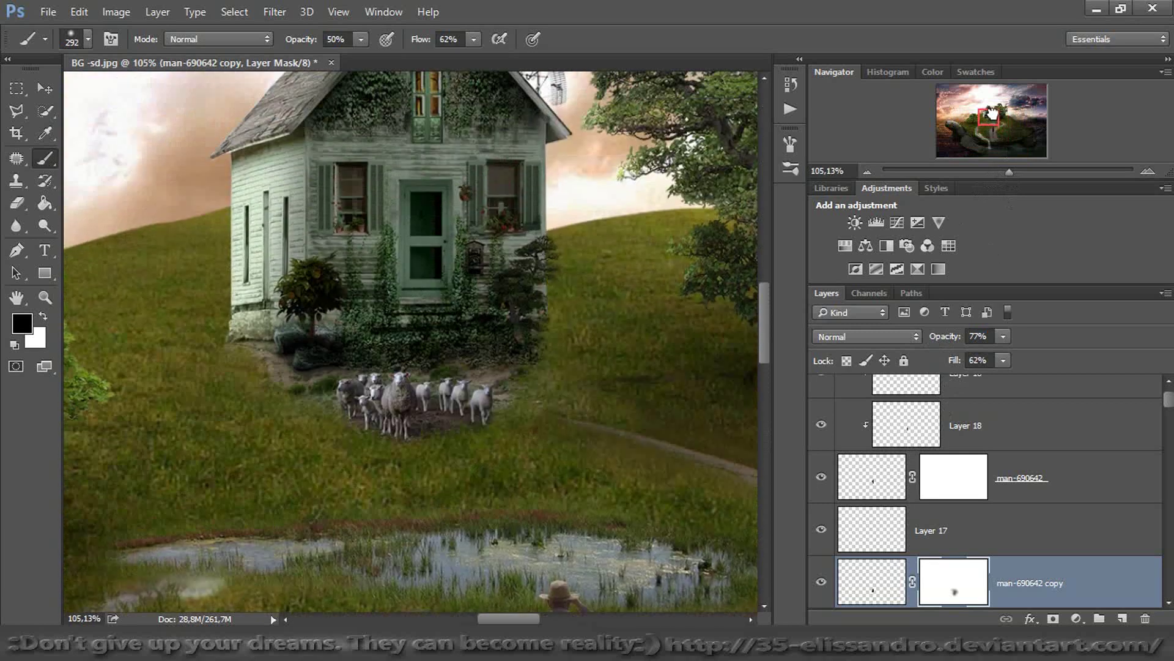
left_click_drag(1013, 171, 978, 177)
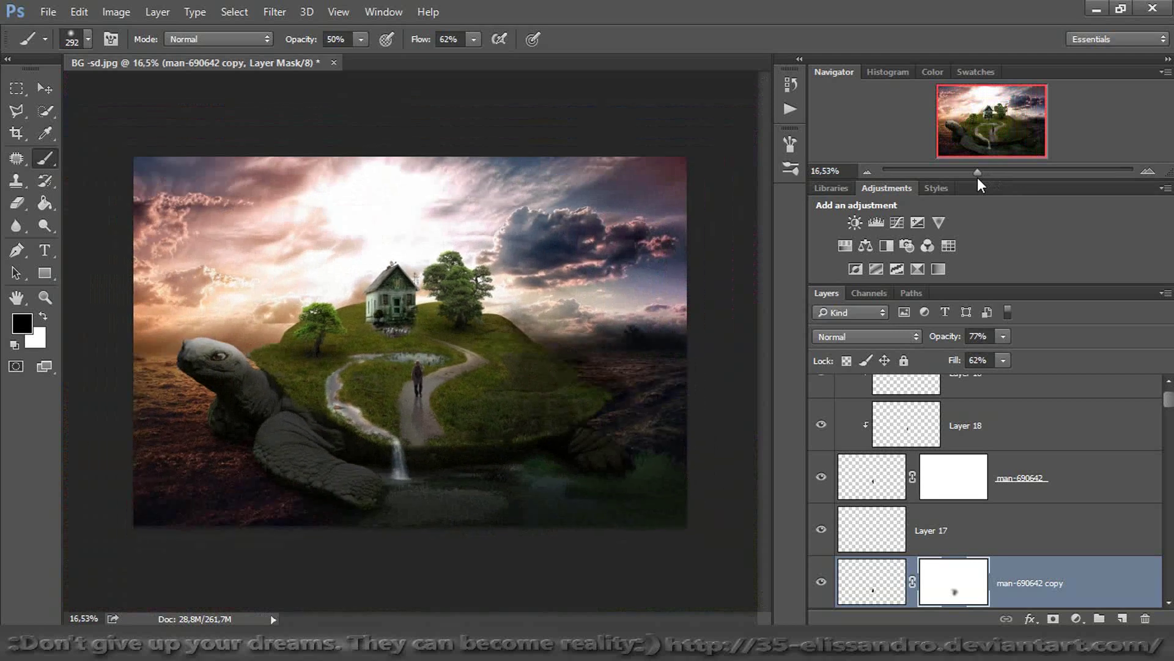
Place the grass texture image directly above Layer 1 and scale it to about 246% width and 289% height over the ground area
left_click_drag(1167, 399, 1163, 594)
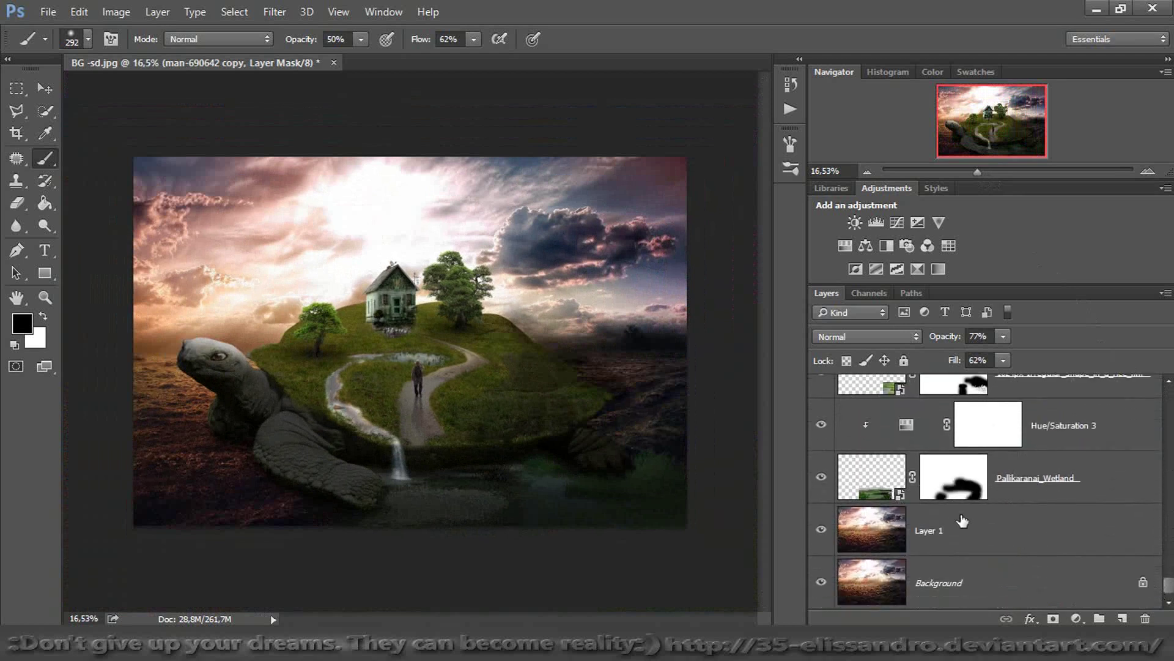
left_click(837, 541)
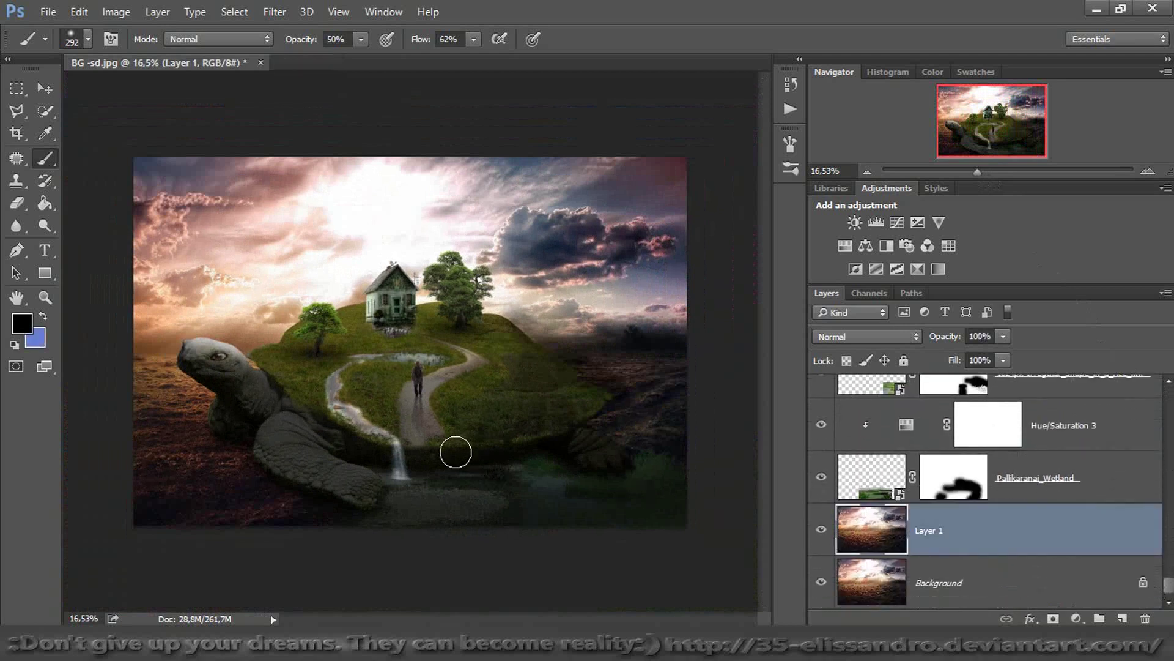
key("ctrl+t")
left_click_drag(456, 545, 457, 545)
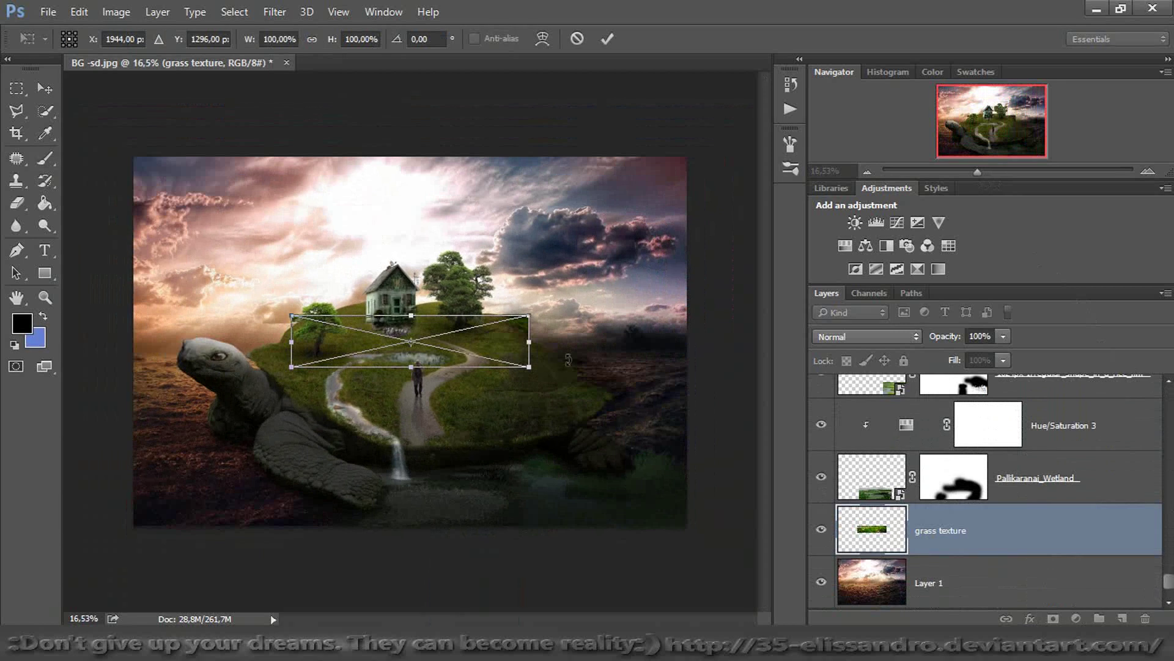
left_click_drag(528, 367, 761, 480)
left_click_drag(684, 457, 506, 490)
left_click_drag(586, 343, 697, 353)
left_click_drag(254, 469, 258, 488)
key("b")
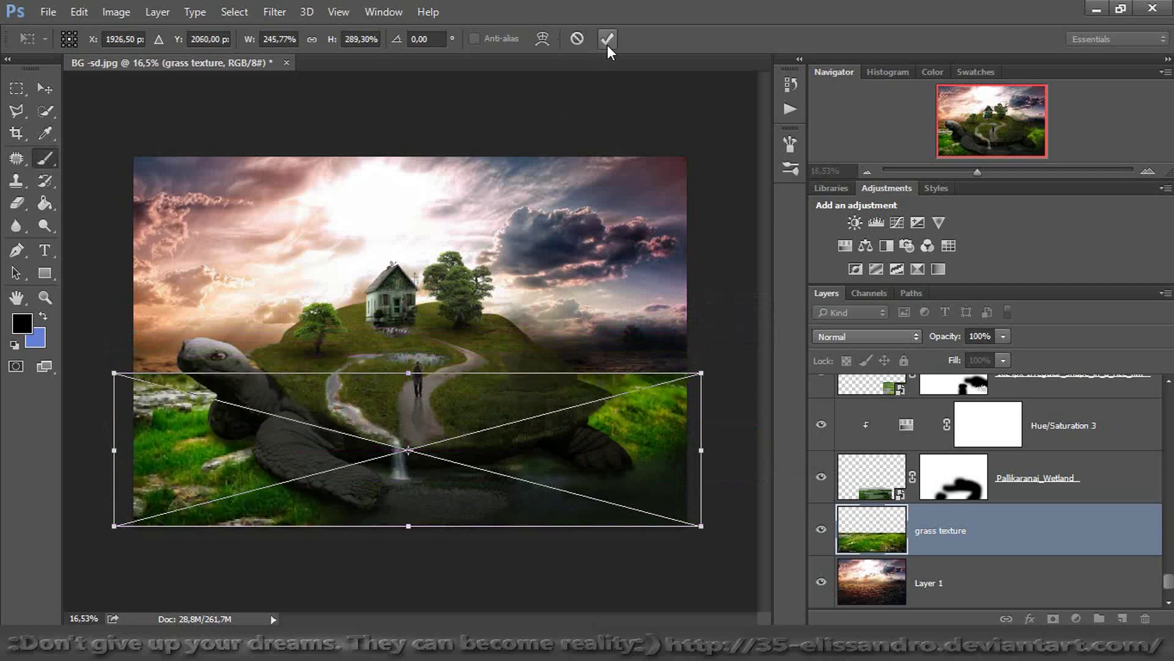
left_click(607, 40)
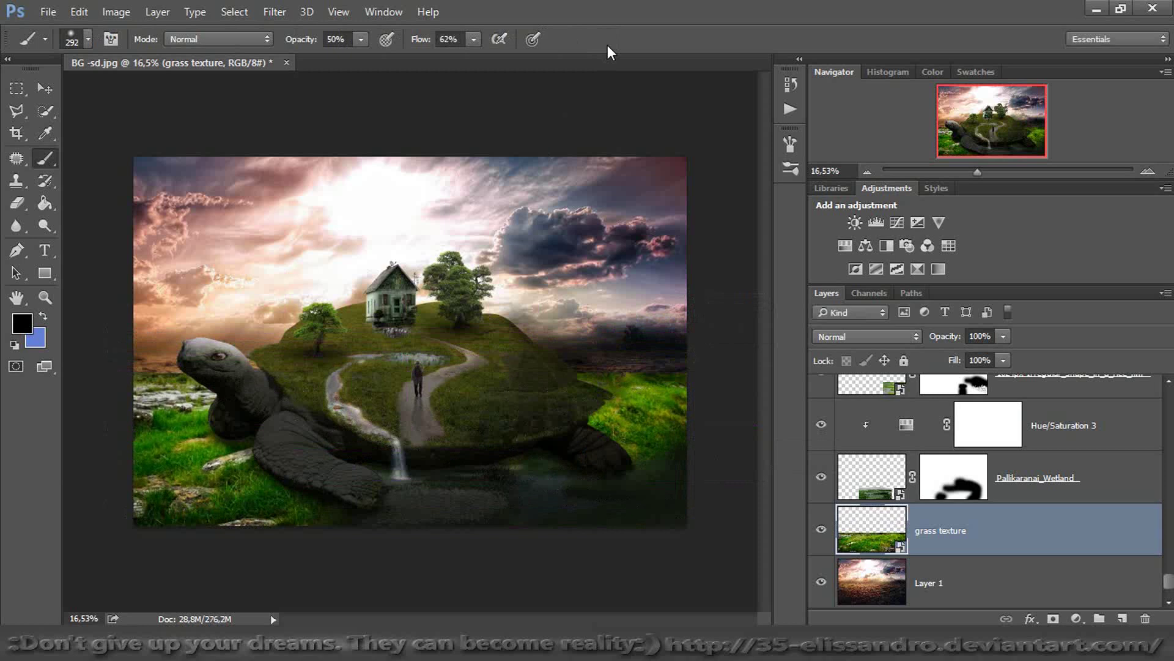
Rasterize the grass texture layer and set its Hue/Saturation saturation to -40
right_click(1029, 546)
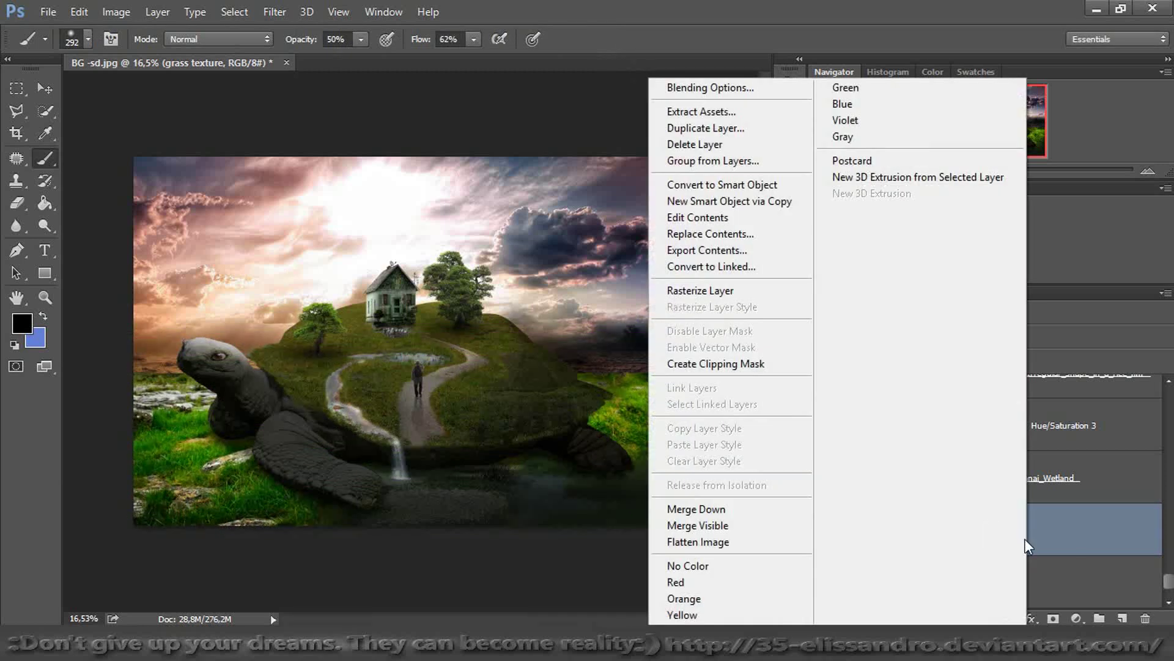
left_click(700, 291)
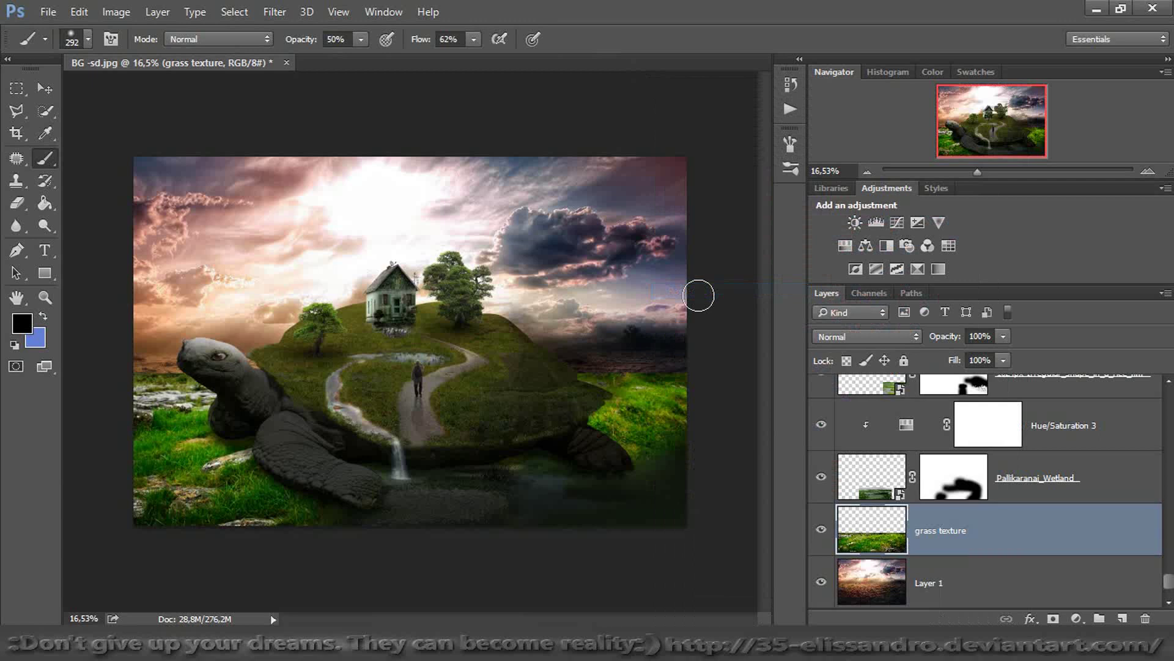
key("ctrl+u")
left_click_drag(317, 255, 284, 257)
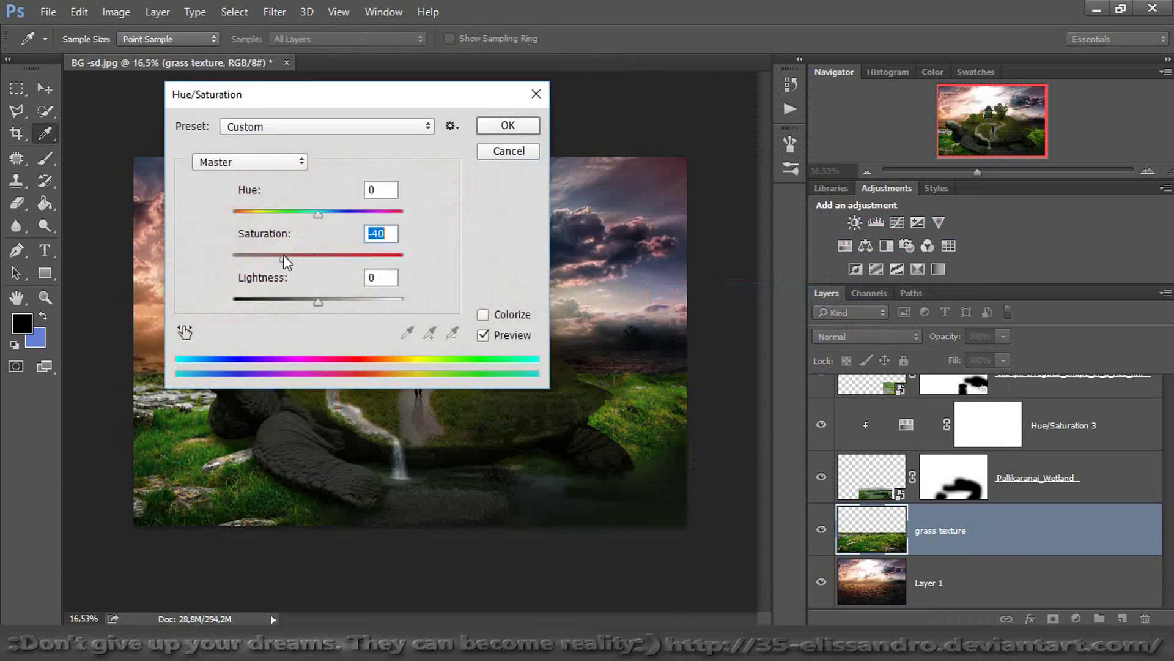
left_click(487, 131)
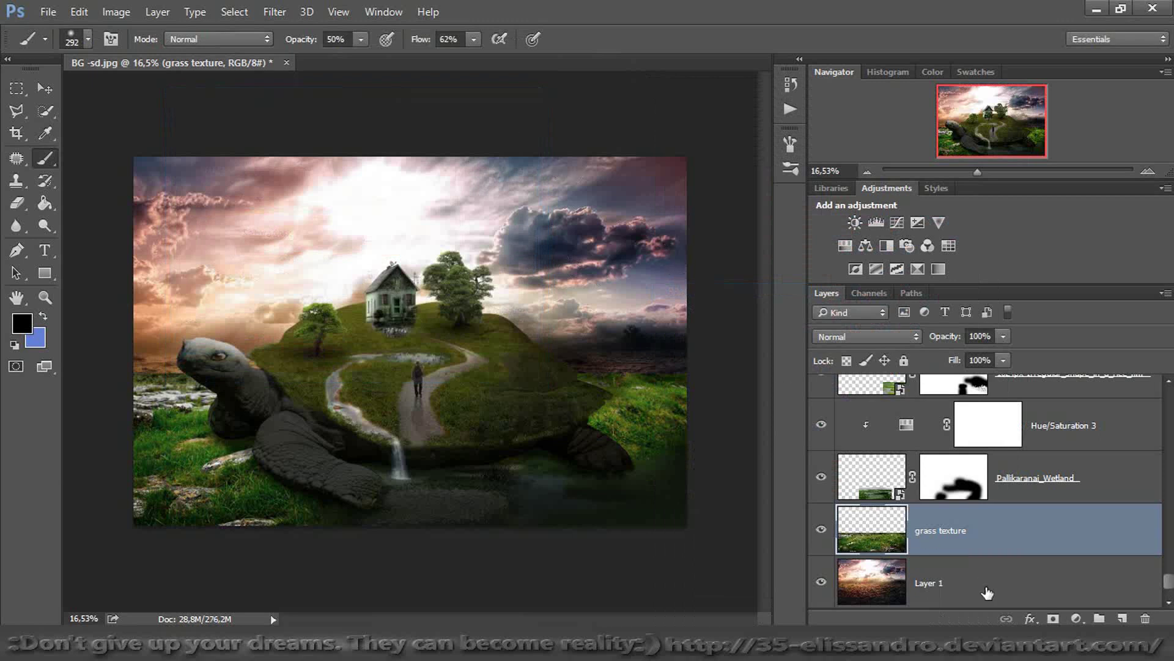
Add a mask to the grass texture layer and fade its upper part with a vertical black-to-white linear gradient
left_click(1055, 619)
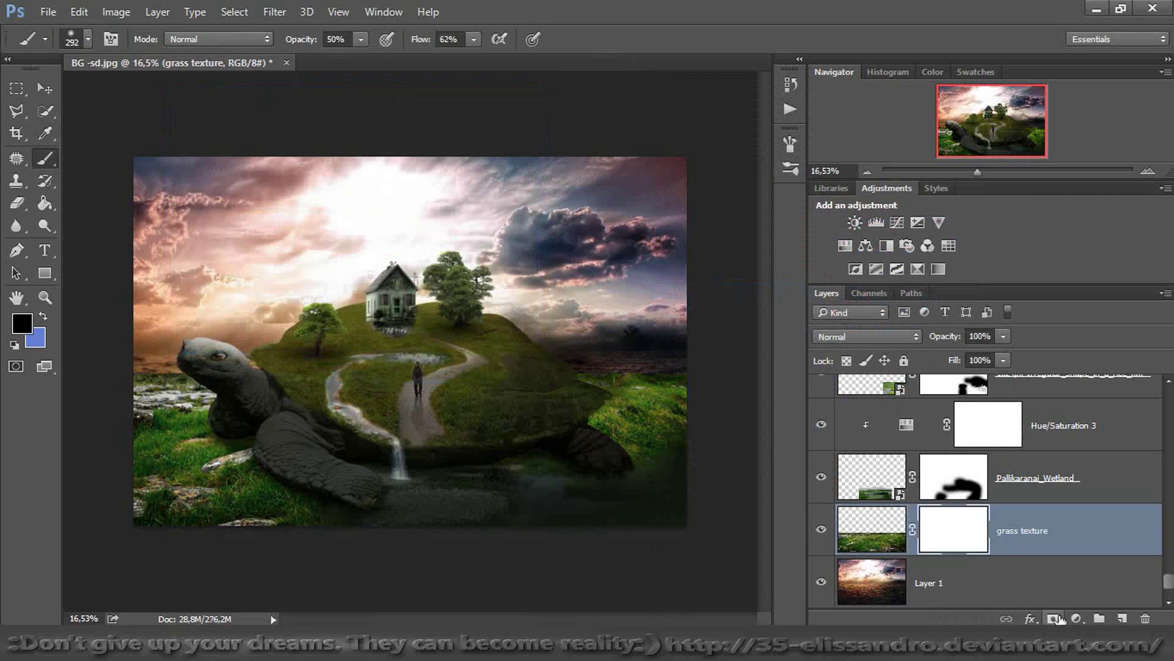
left_click(47, 272)
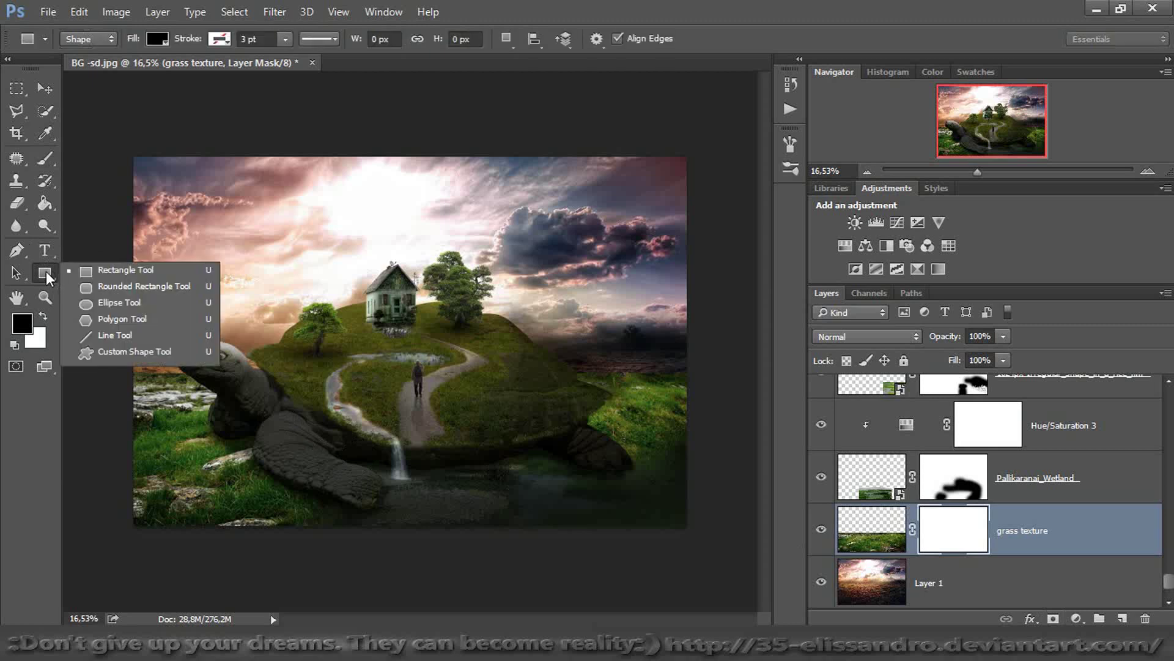
left_click_drag(38, 212, 113, 198)
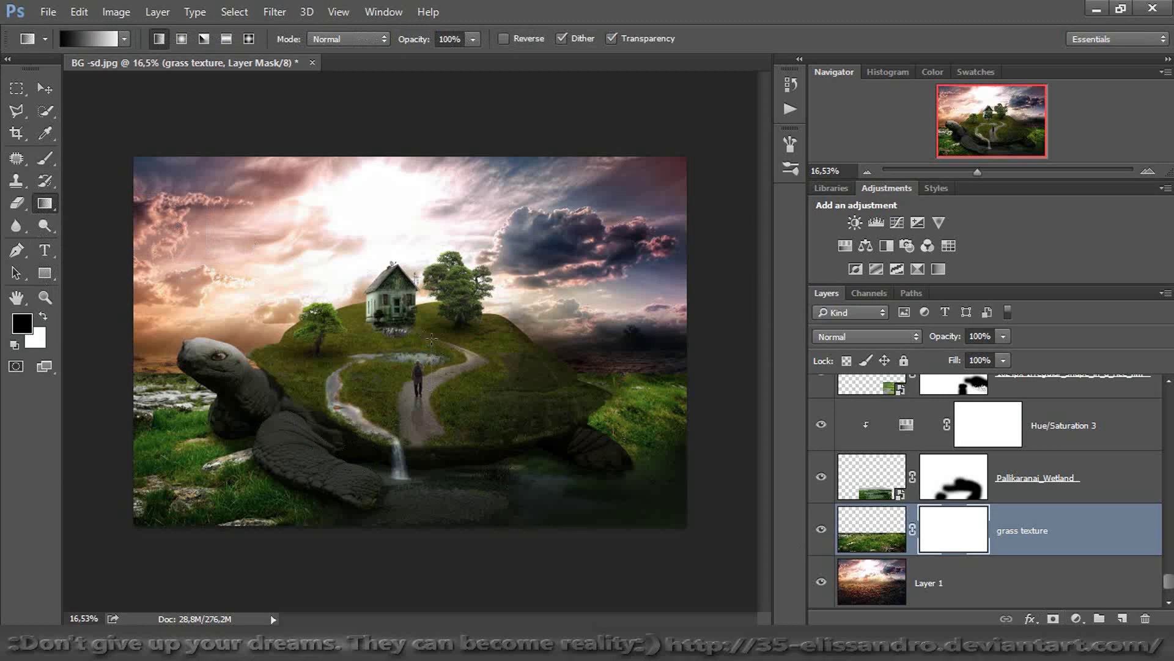
left_click_drag(432, 339, 433, 487)
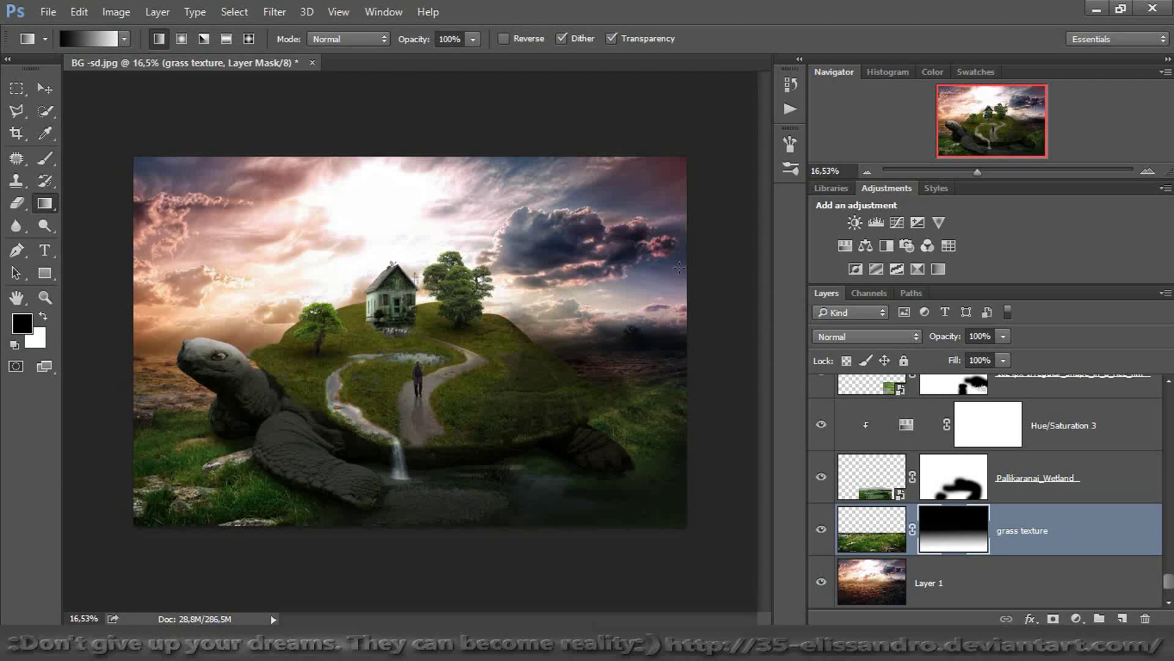
Add a Color Balance adjustment clipped to Layer 1 with midtones Cyan/Red -74 and Yellow/Blue -36, and compare the image with and without it
left_click(870, 593)
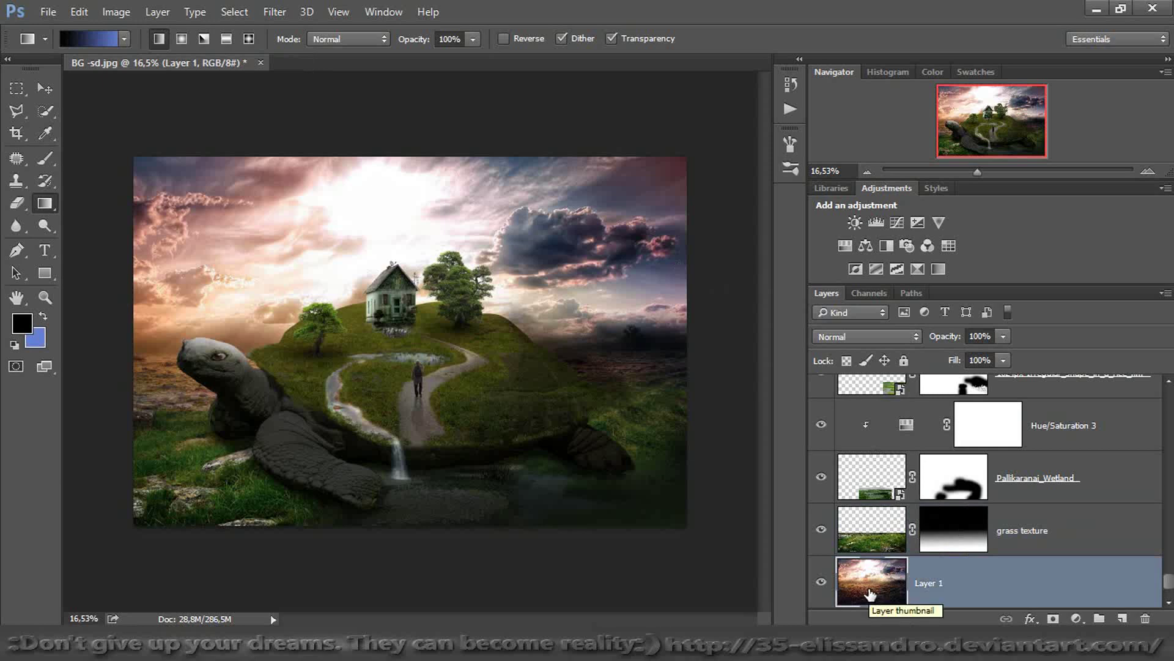
left_click(865, 246)
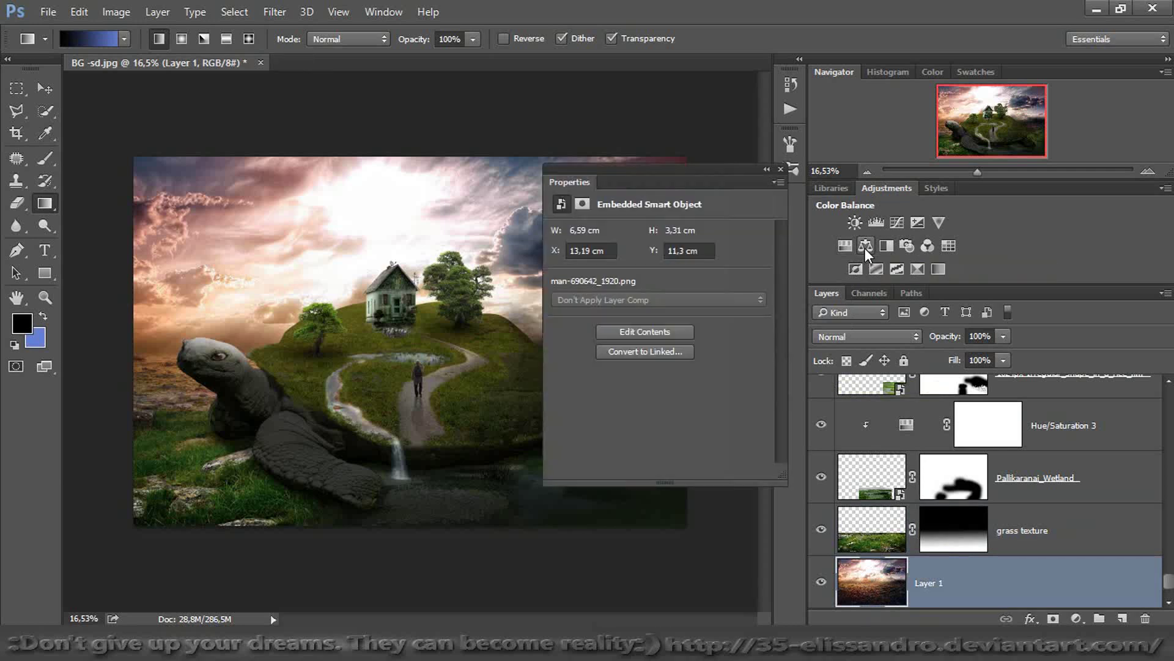
left_click(654, 472)
left_click_drag(636, 329, 608, 335)
left_click_drag(639, 269, 576, 286)
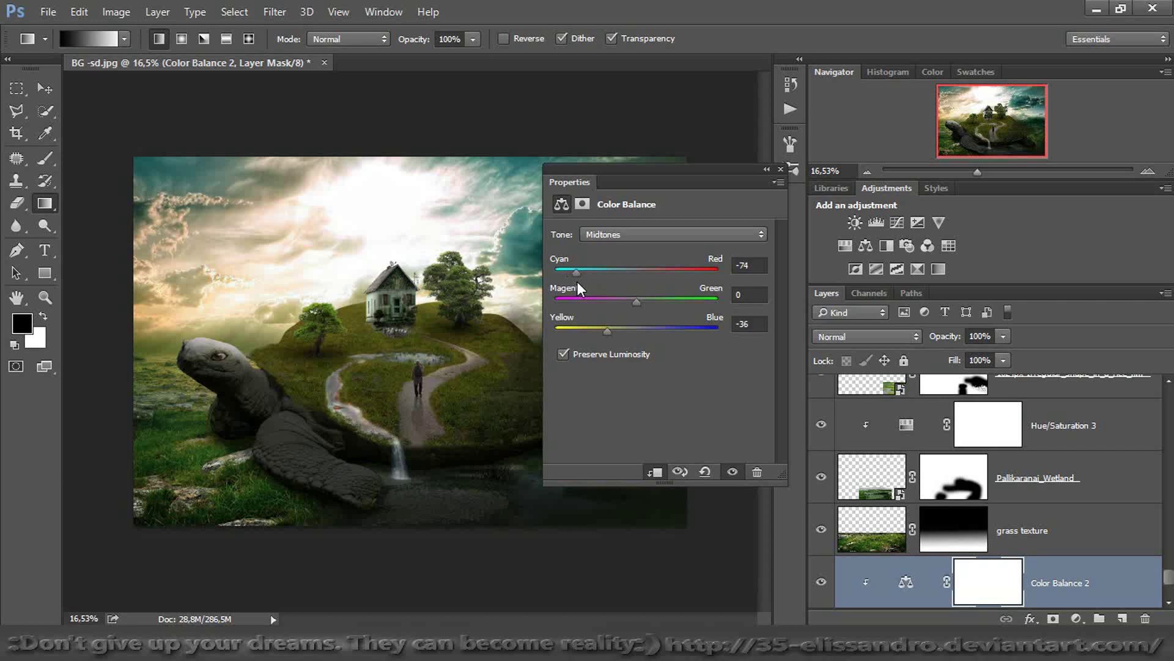
left_click(781, 171)
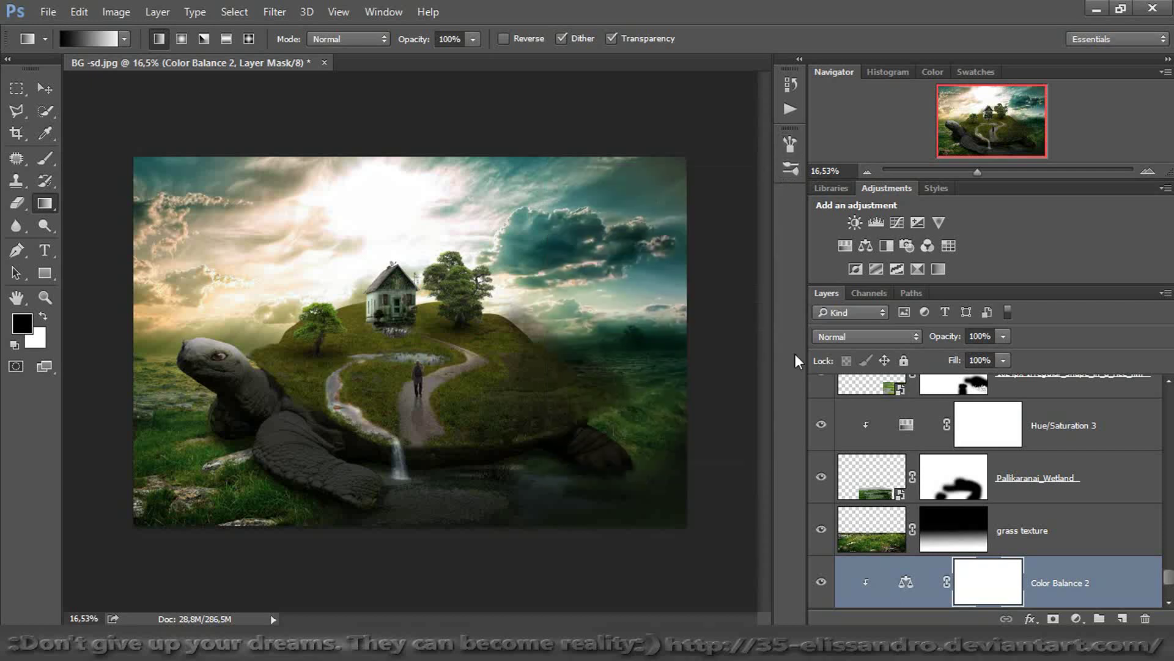
left_click(818, 585)
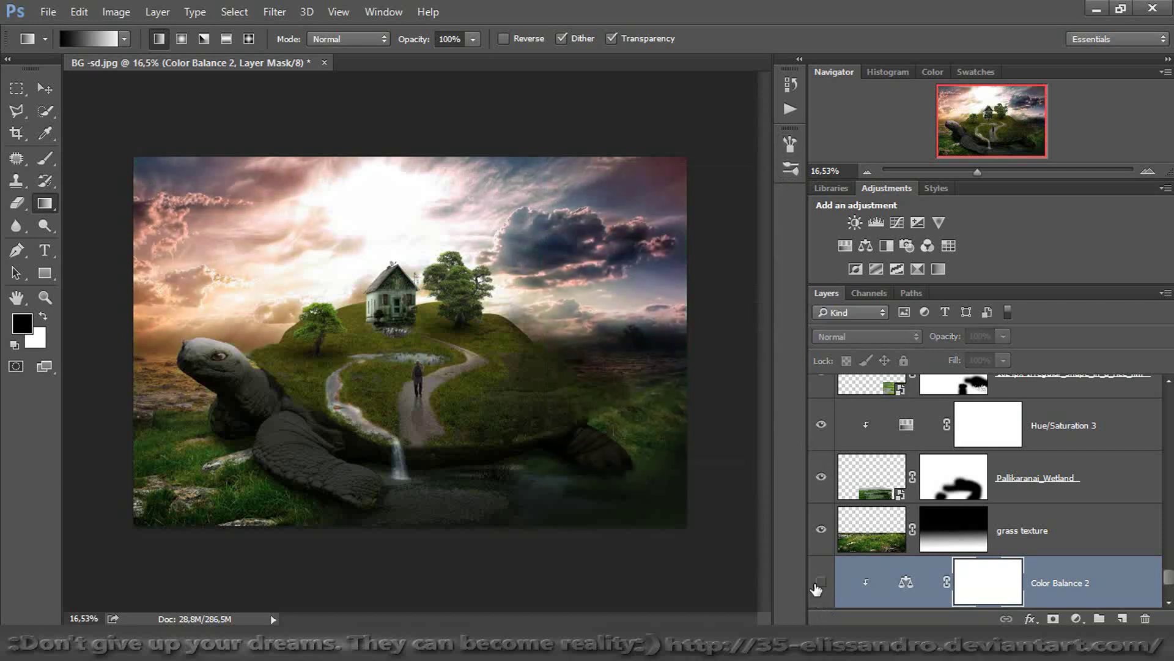
left_click(818, 585)
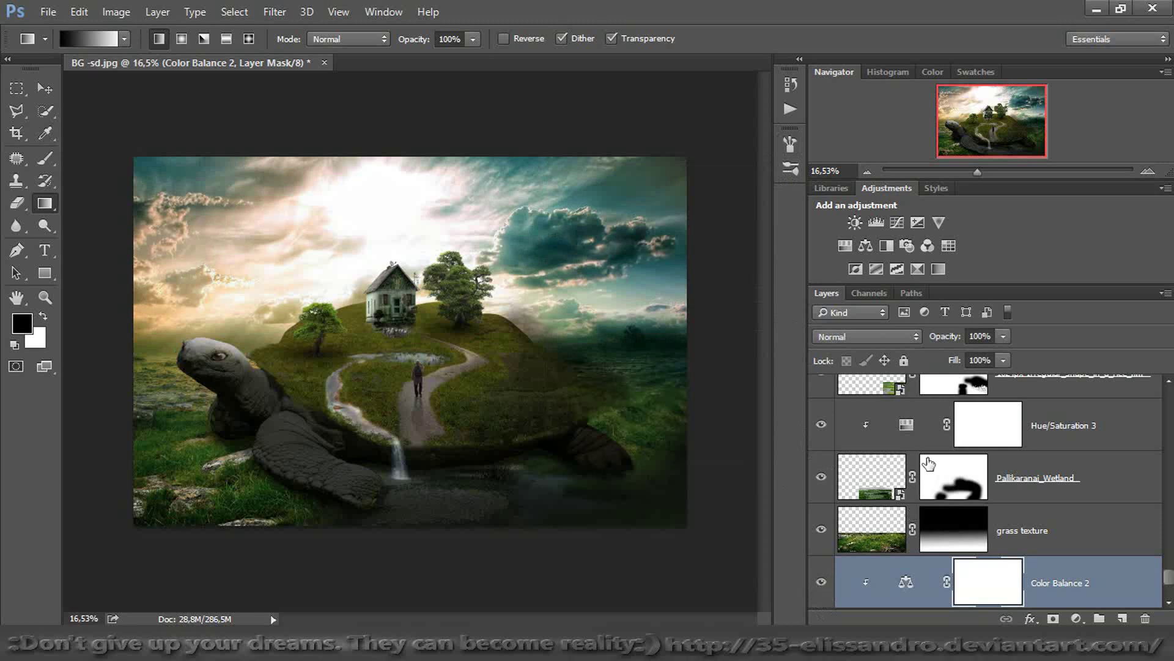
Go through the layer stack and examine which element each layer holds, including the house, sheep, trees and river
left_click_drag(958, 364, 947, 365)
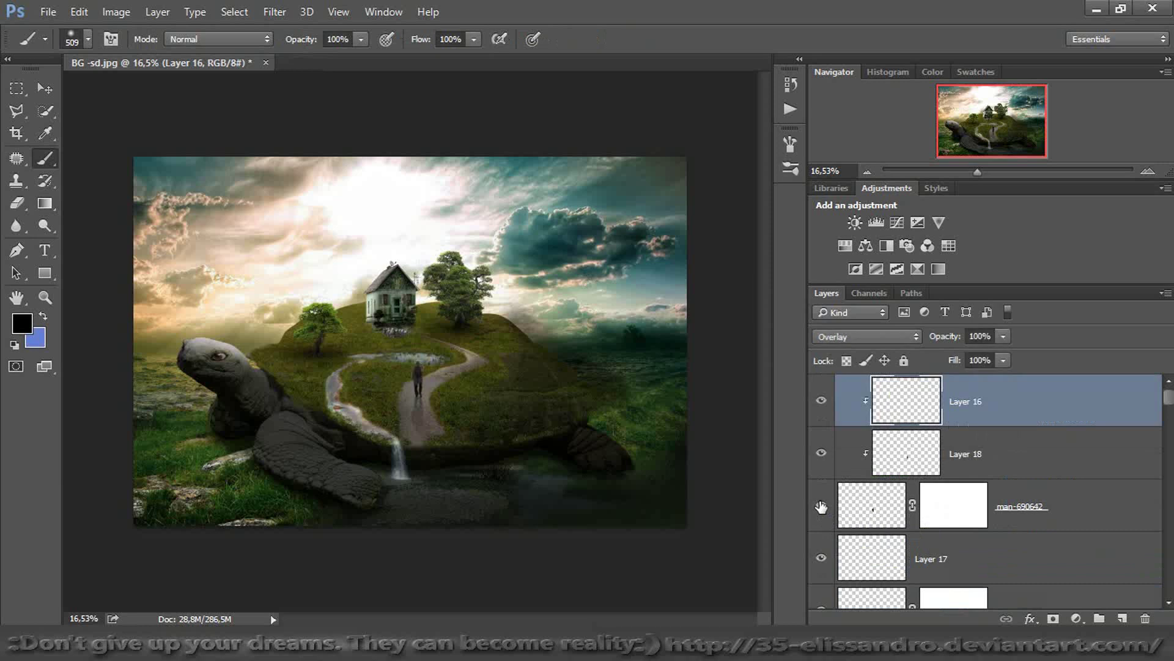
left_click(1169, 471)
left_click_drag(1169, 471, 1165, 515)
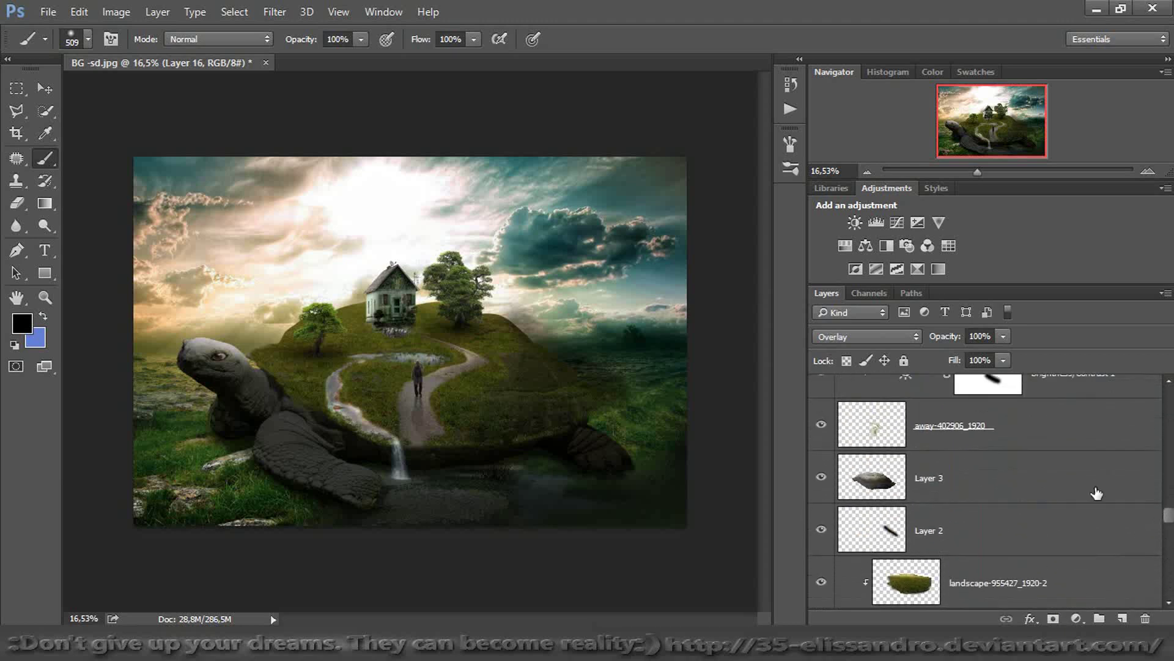
left_click(868, 414)
left_click_drag(1170, 516, 1166, 497)
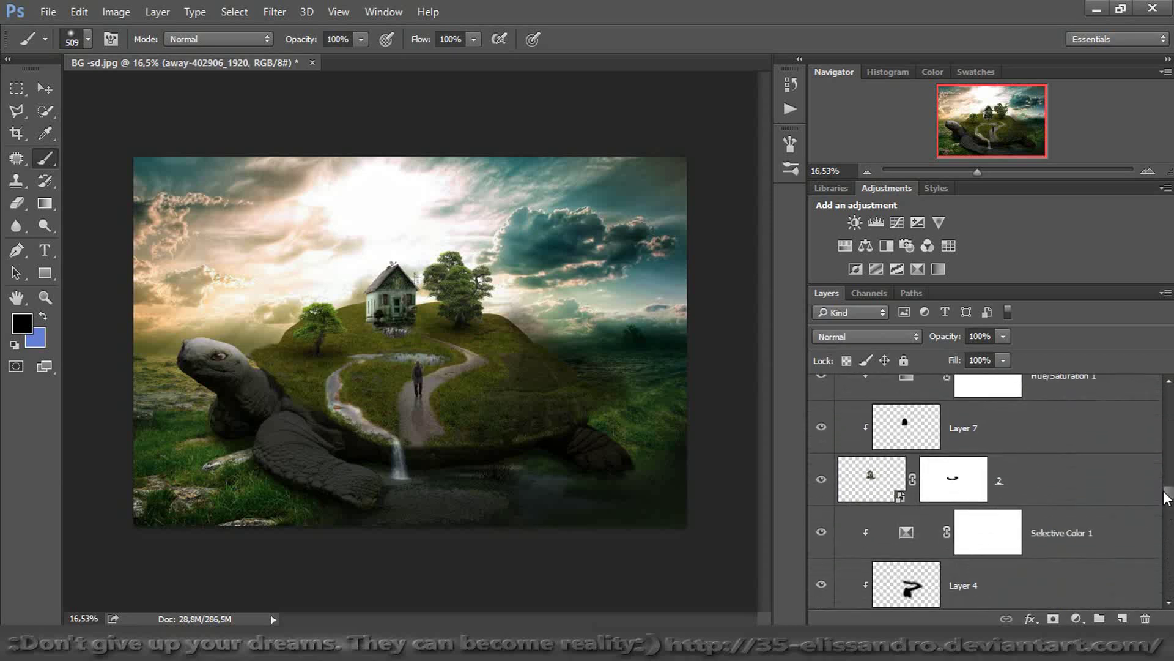
left_click(871, 478)
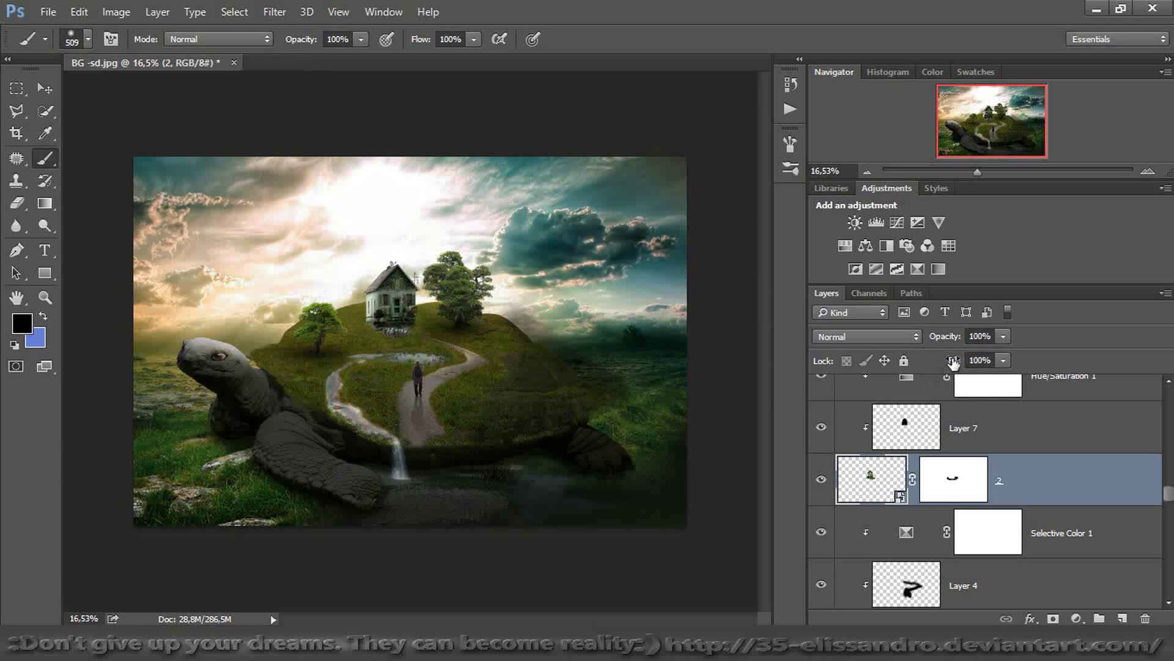
left_click(981, 365)
key("Return")
scroll(1168, 495, "up", 4)
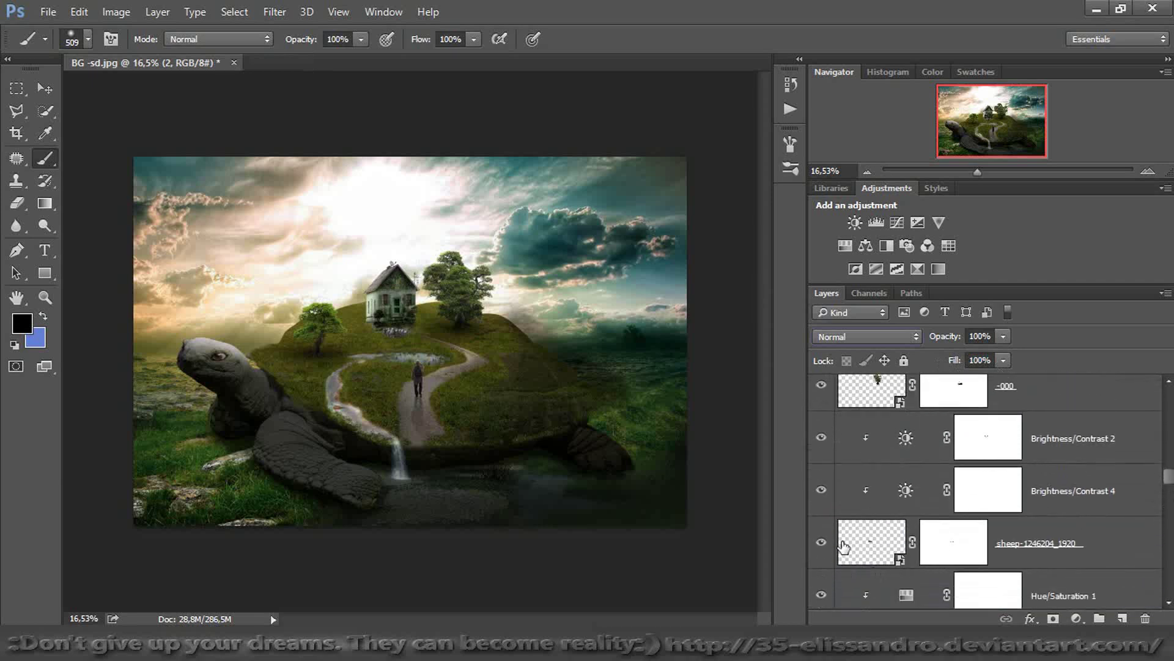
left_click(845, 546)
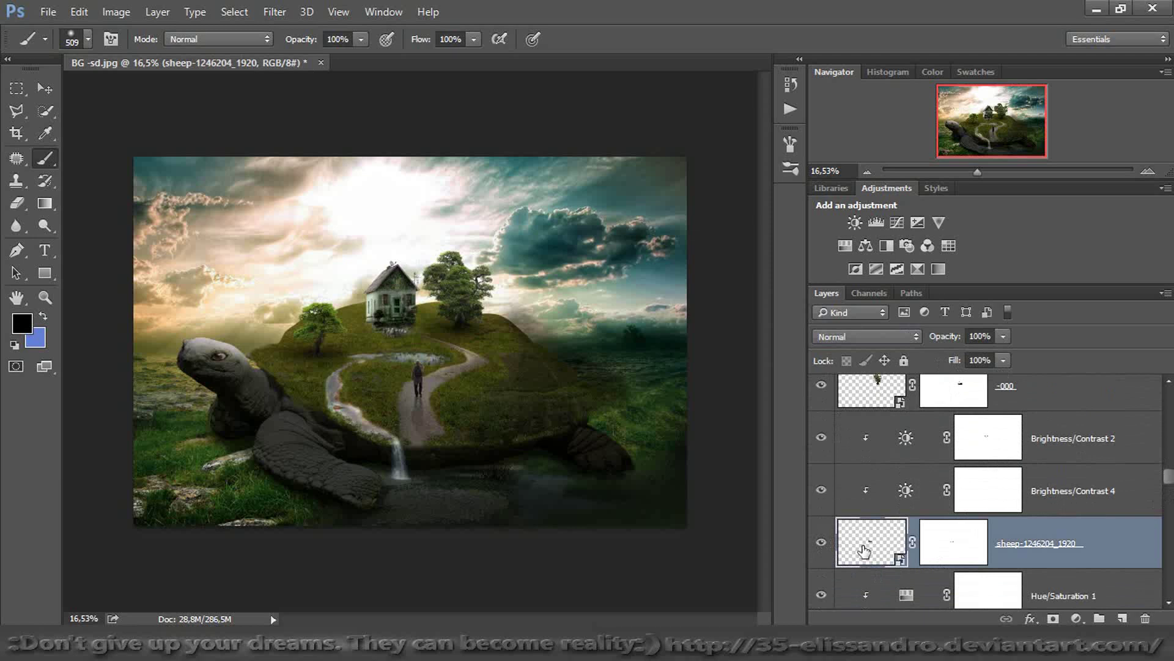
left_click(45, 89)
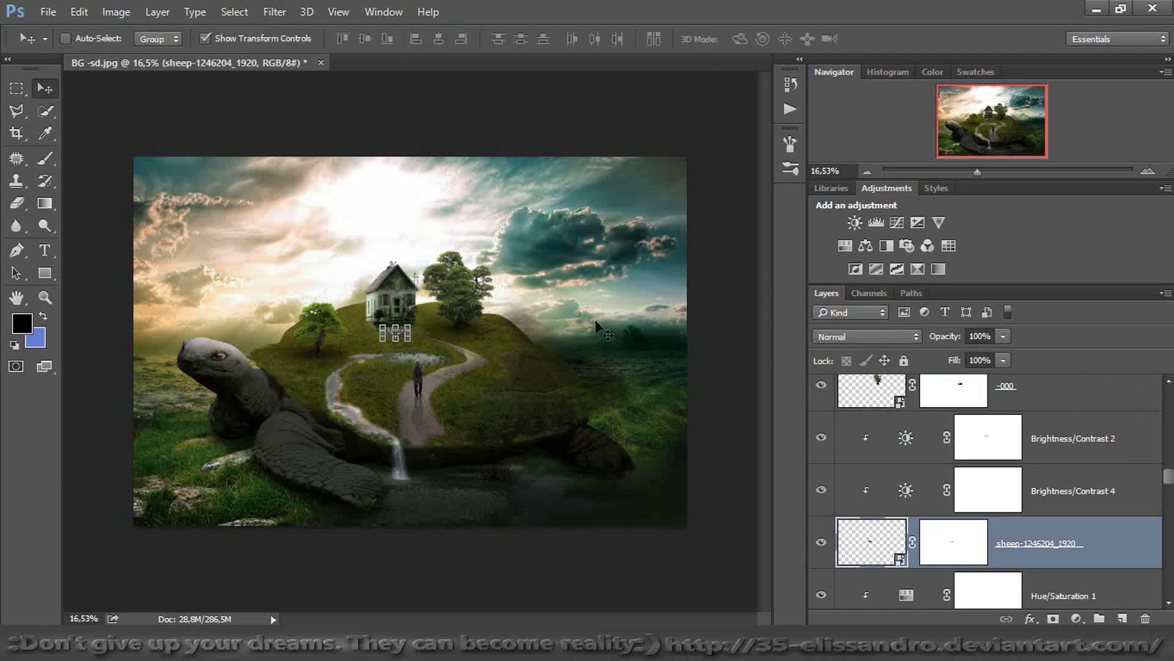
left_click(881, 399)
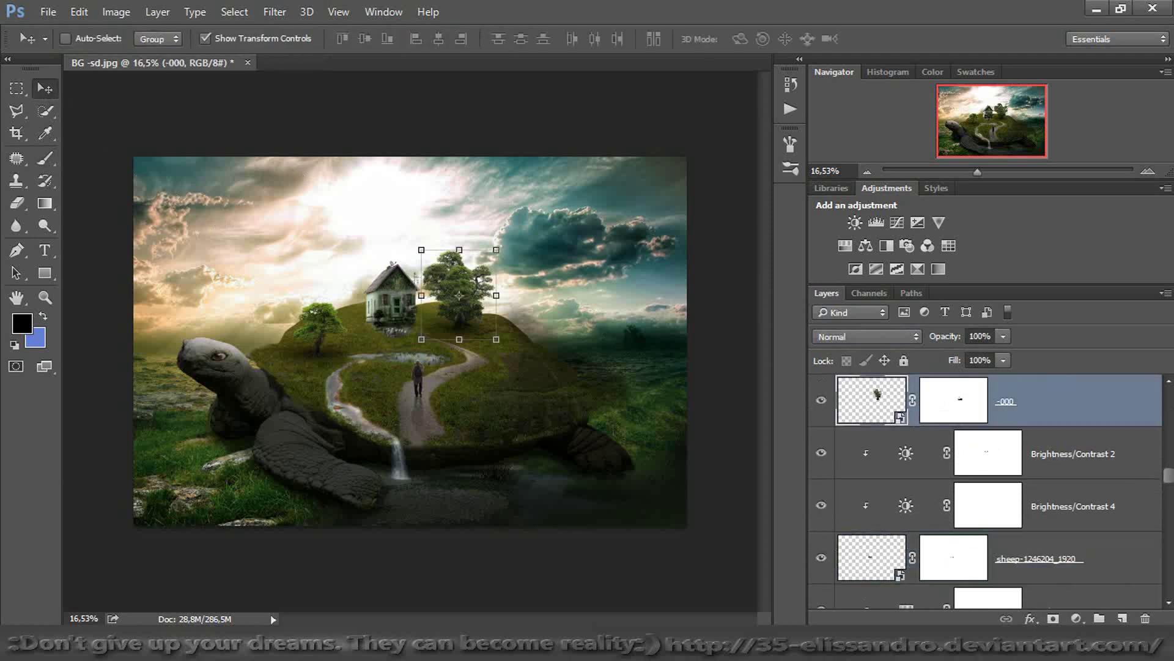
scroll(1168, 476, "up", 4)
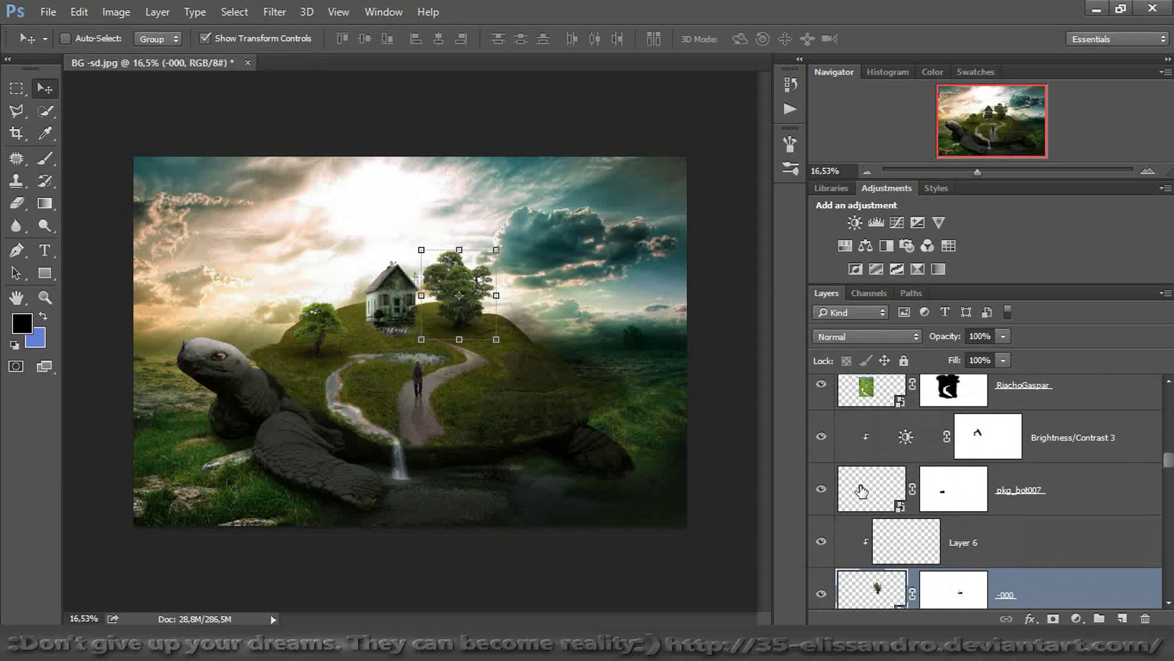
left_click(862, 490)
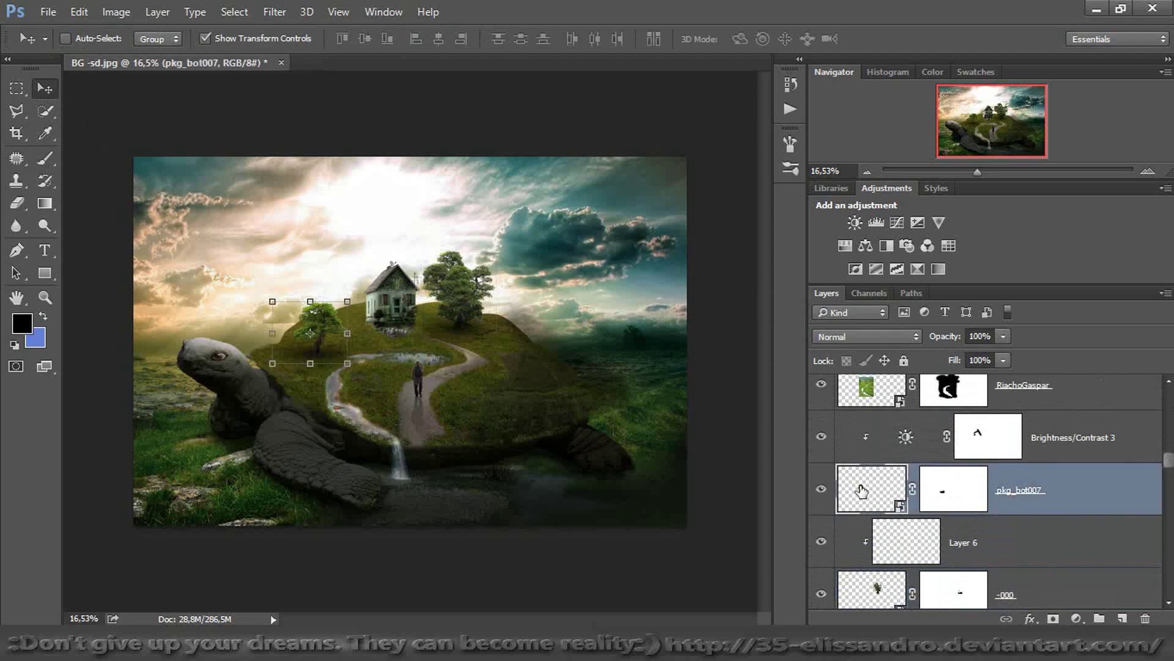
left_click(881, 397)
scroll(1168, 463, "up", 1)
left_click_drag(1168, 463, 1169, 438)
Set the opacity of the waterfall layer nascente-rio-sinos-soul-do-mundo to 37% and switch to the Brush tool
left_click(894, 404)
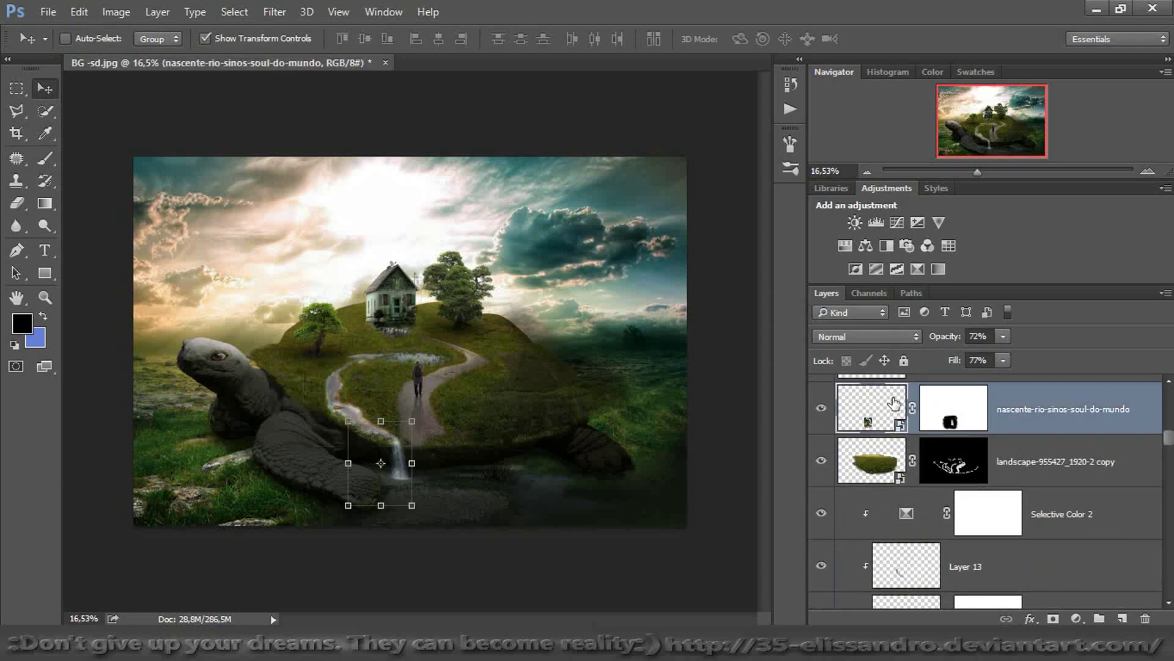
left_click(937, 419)
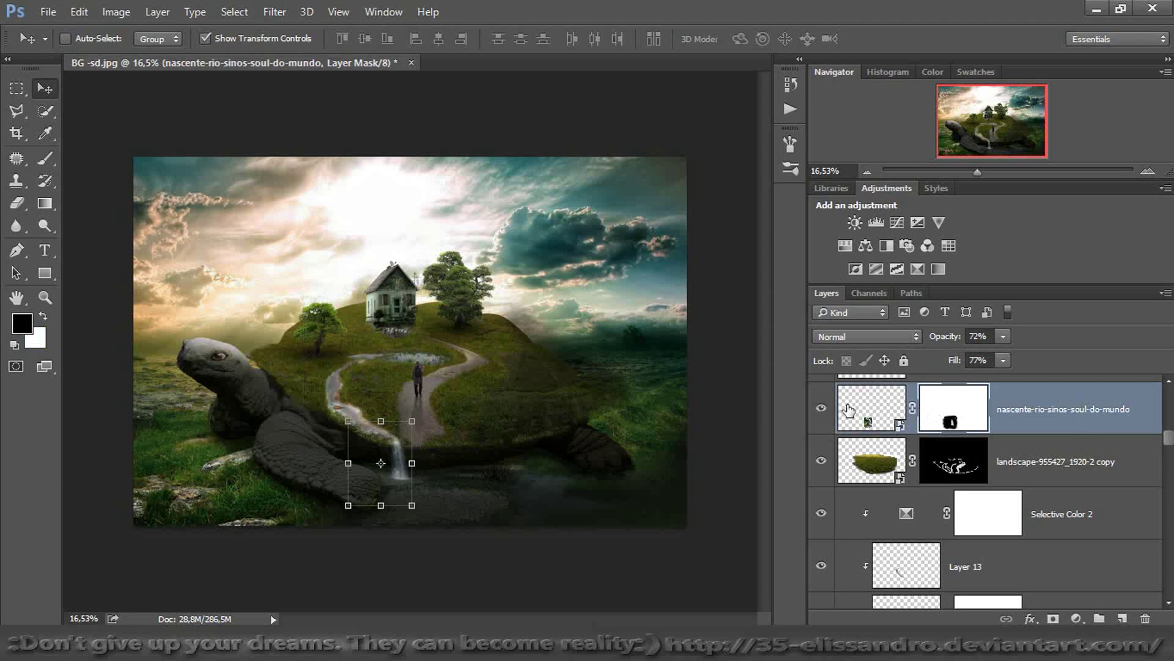
left_click(851, 410)
left_click_drag(950, 343, 915, 348)
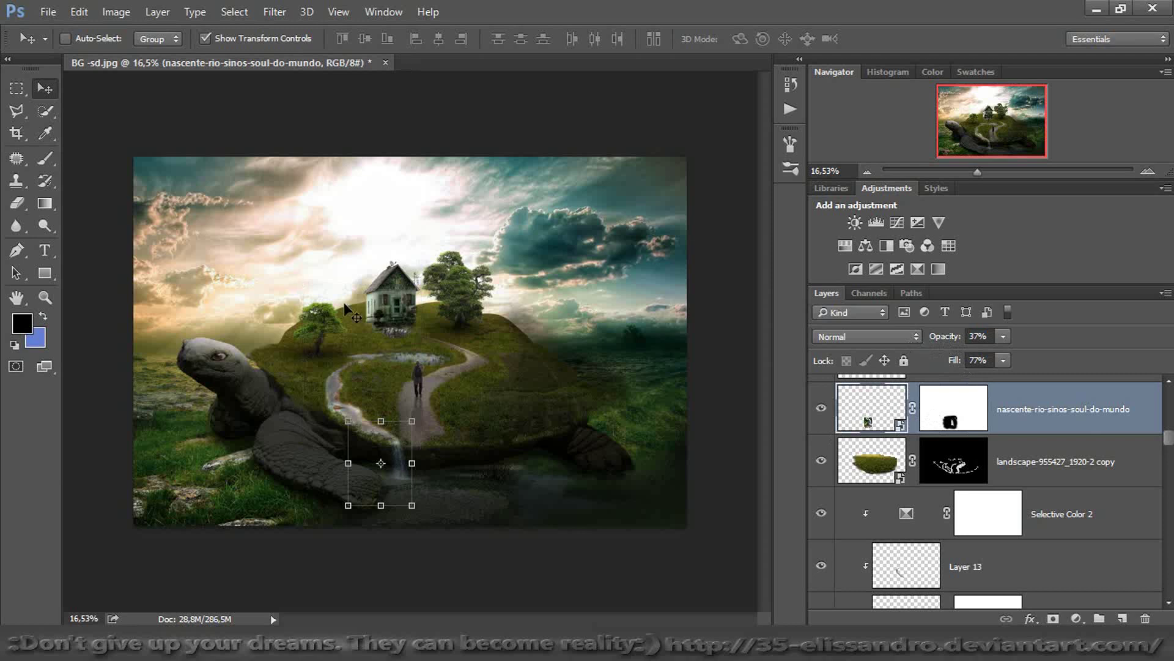
left_click(45, 158)
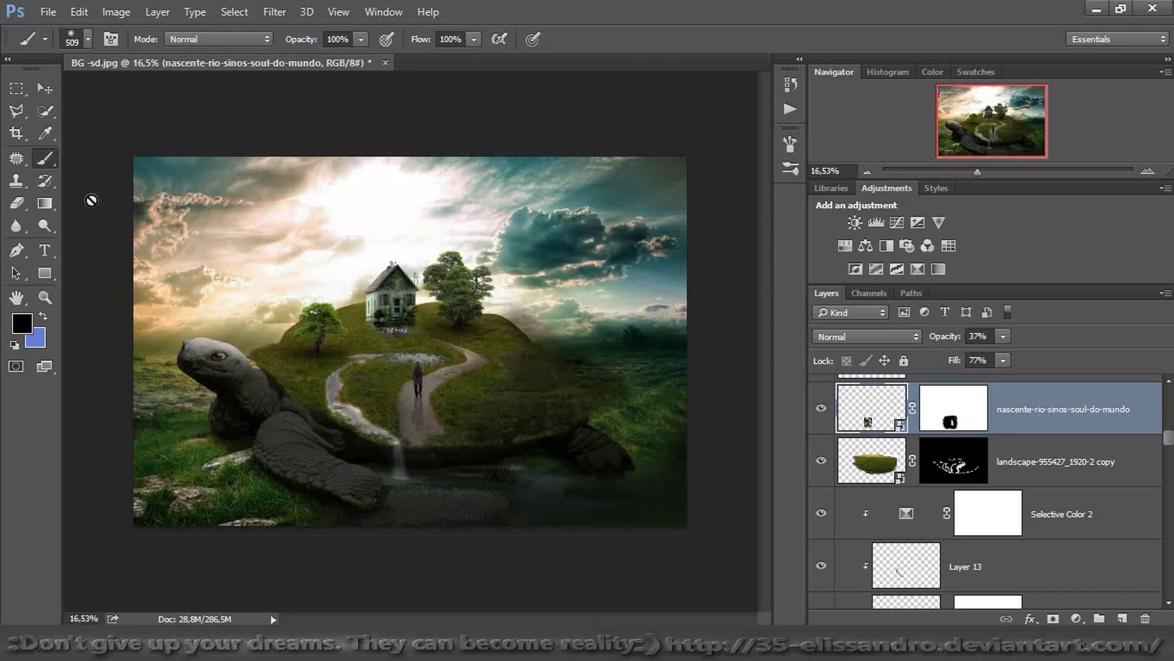
Convert the masked house layer 2 to a Smart Object and rasterize it
left_click(45, 88)
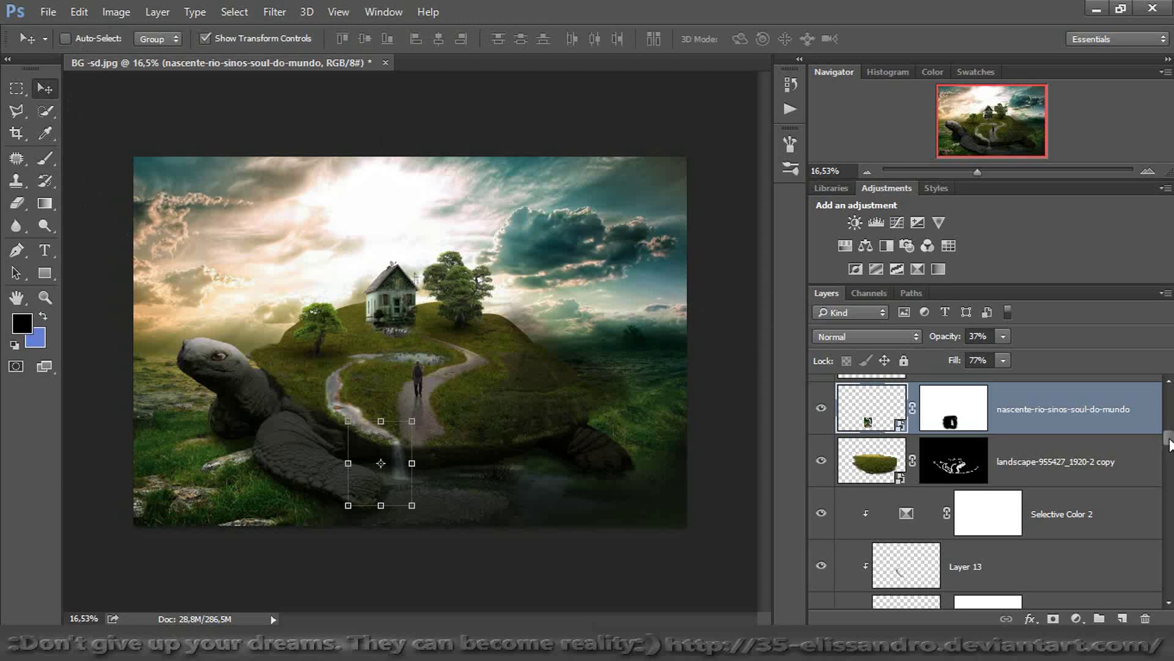
left_click_drag(1170, 444, 1170, 509)
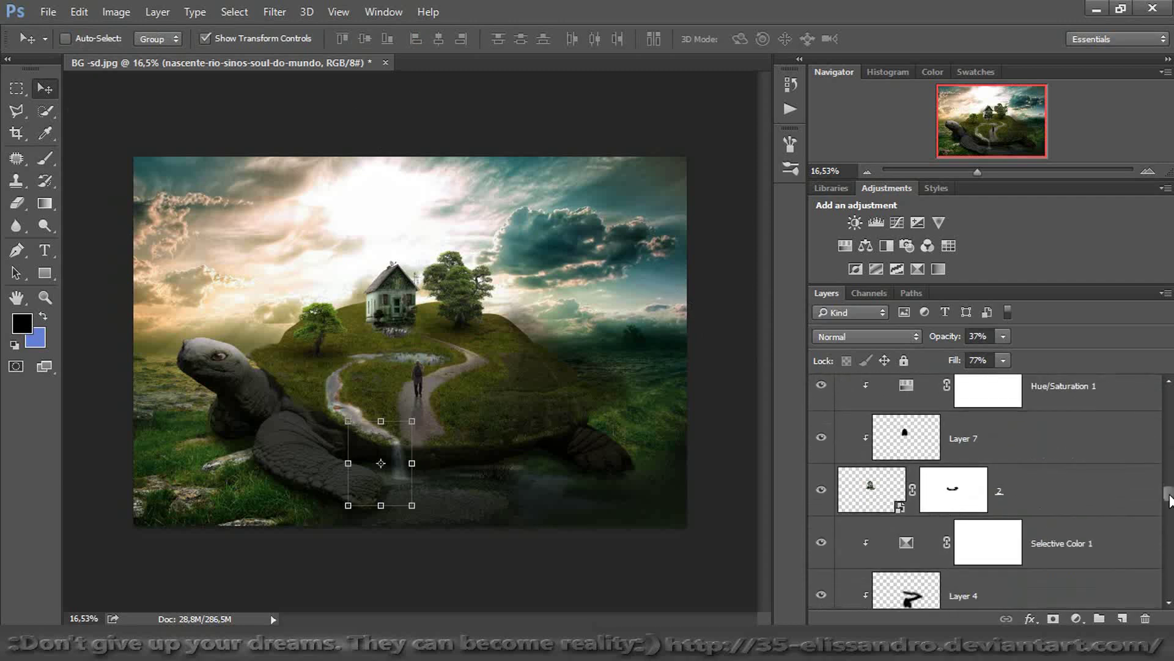
left_click(875, 490)
right_click(1058, 499)
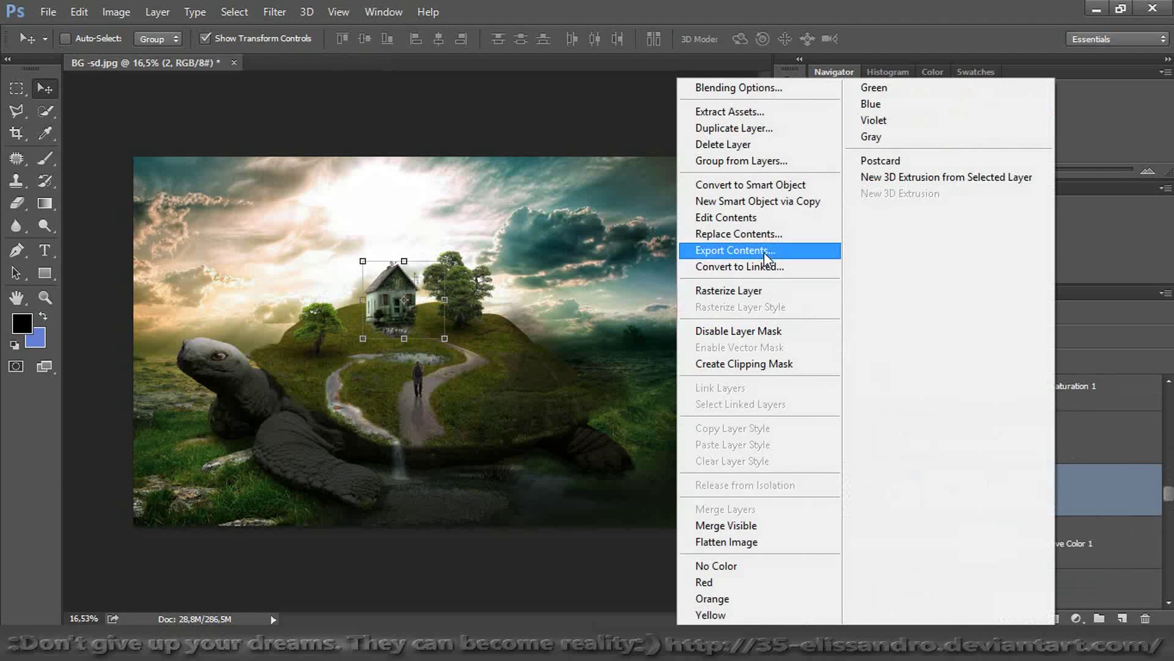
left_click(745, 185)
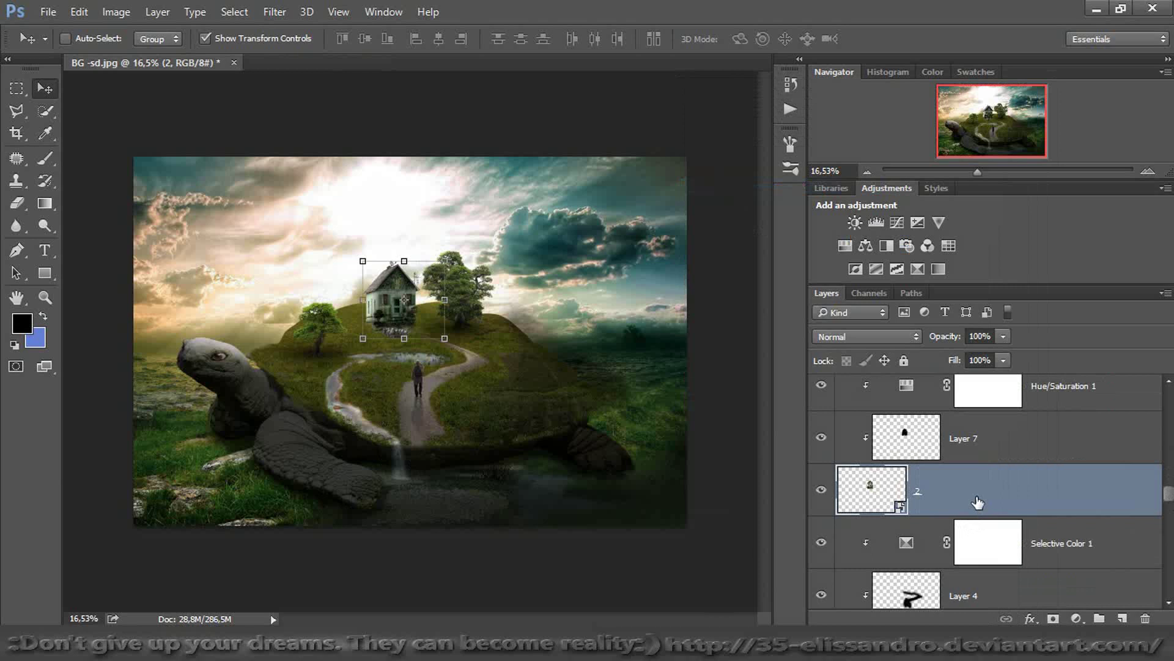
right_click(975, 501)
left_click(662, 290)
Duplicate house layer 2 beneath the original, flip the copy vertically and place it directly below the house as a reflection
left_click_drag(958, 494, 962, 508)
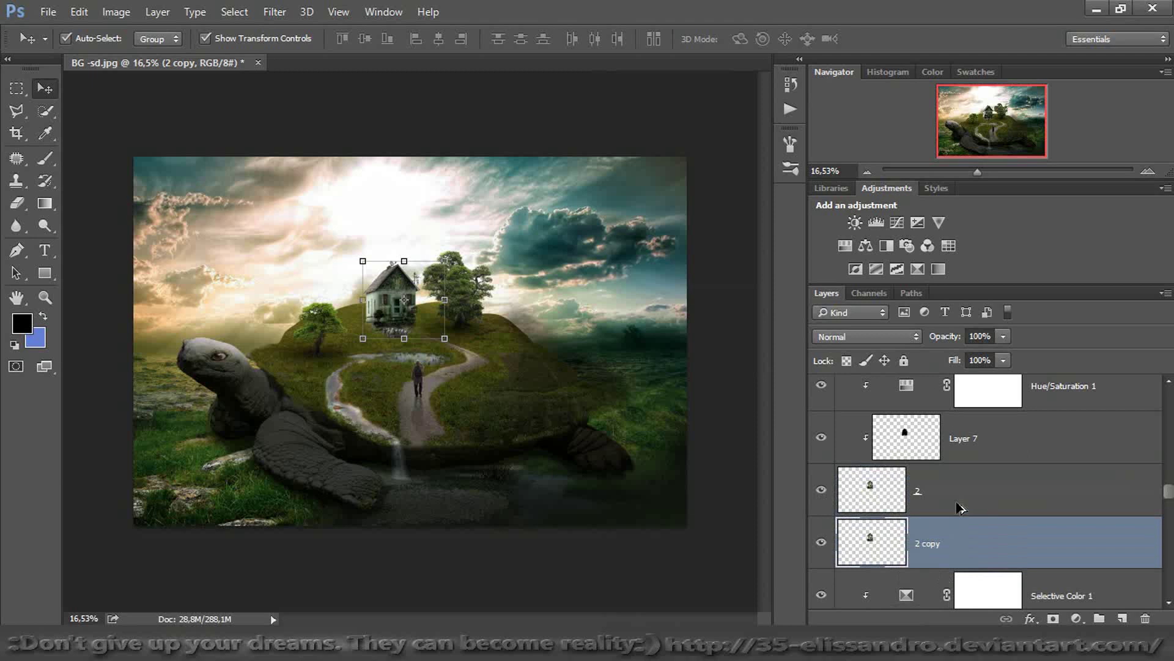
key("ctrl+t")
right_click(431, 337)
left_click(458, 609)
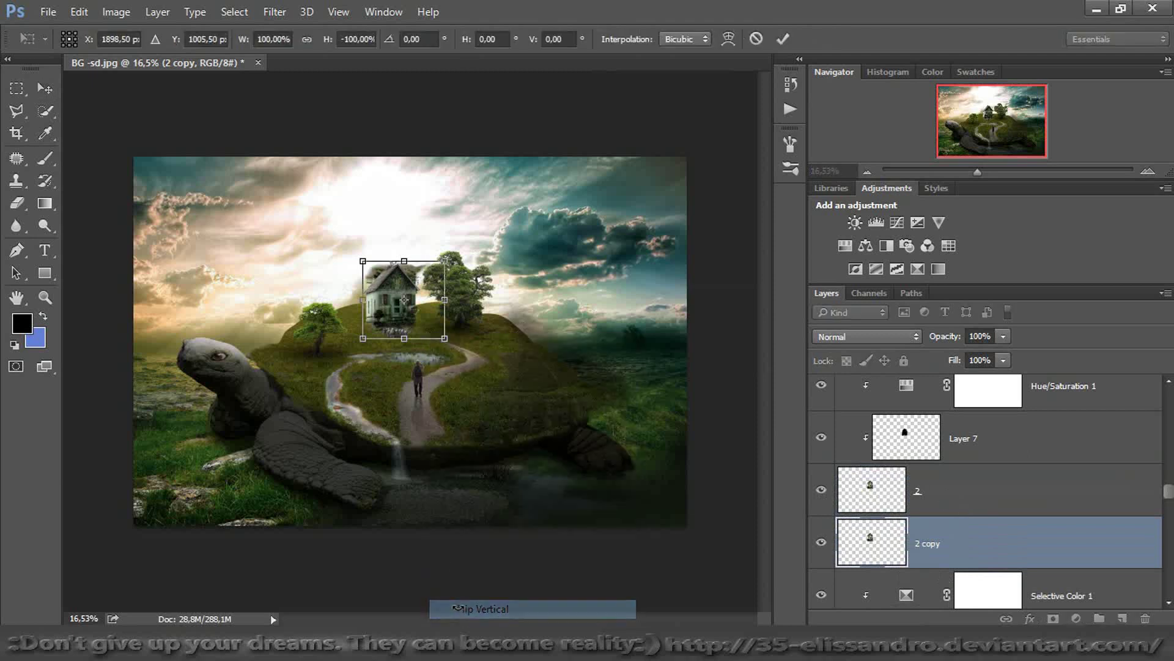
left_click_drag(421, 317, 421, 368)
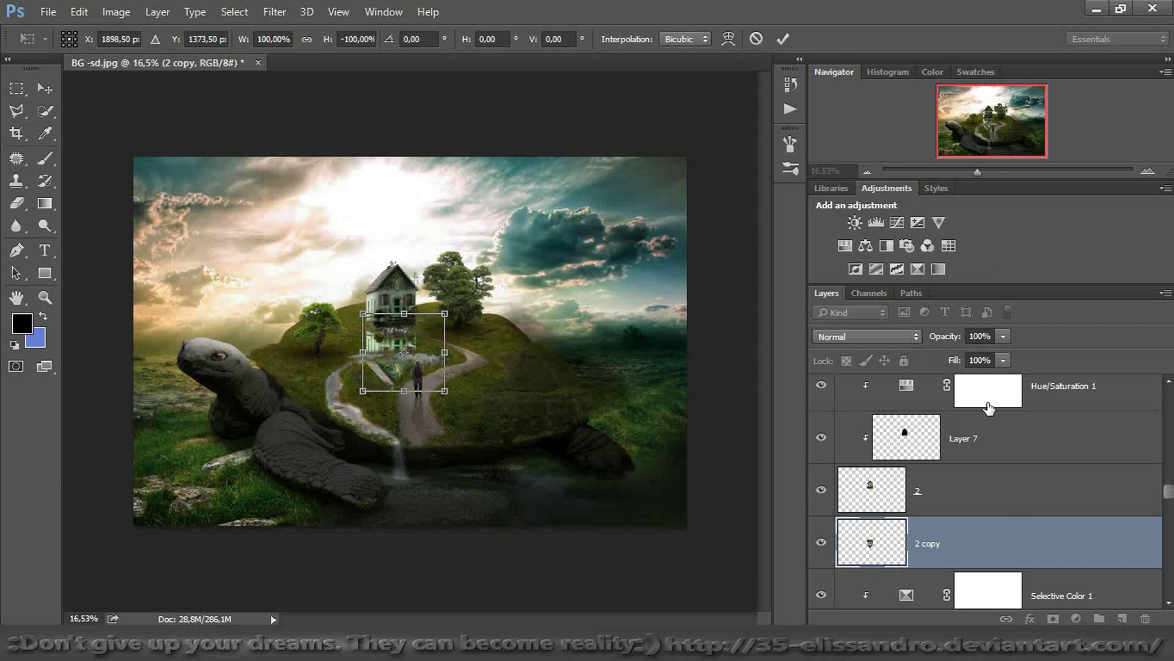
left_click(777, 41)
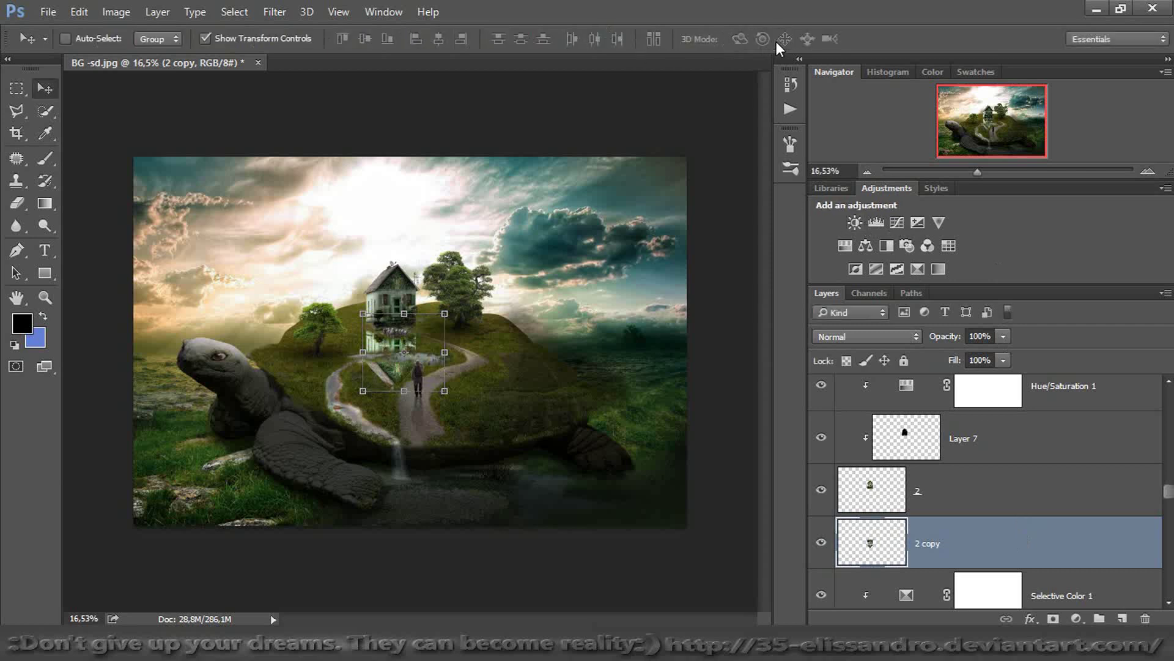
Move the flipped house layer 2 copy to the top of the layer stack
key("ctrl+u")
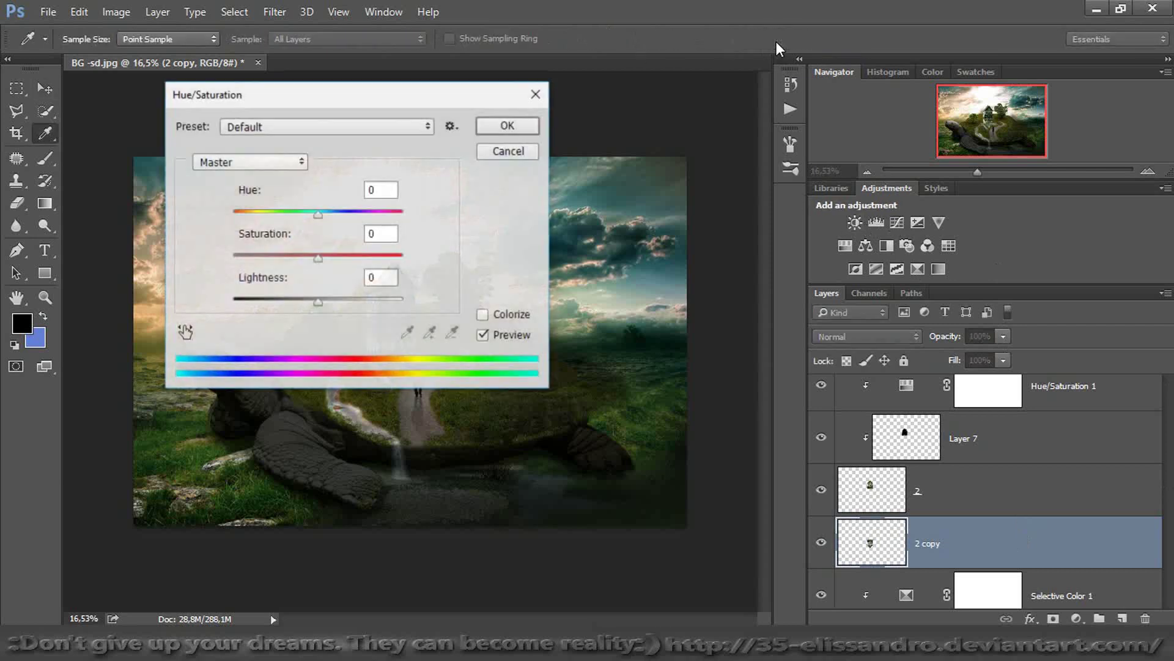
left_click(504, 154)
left_click_drag(972, 536, 913, 384)
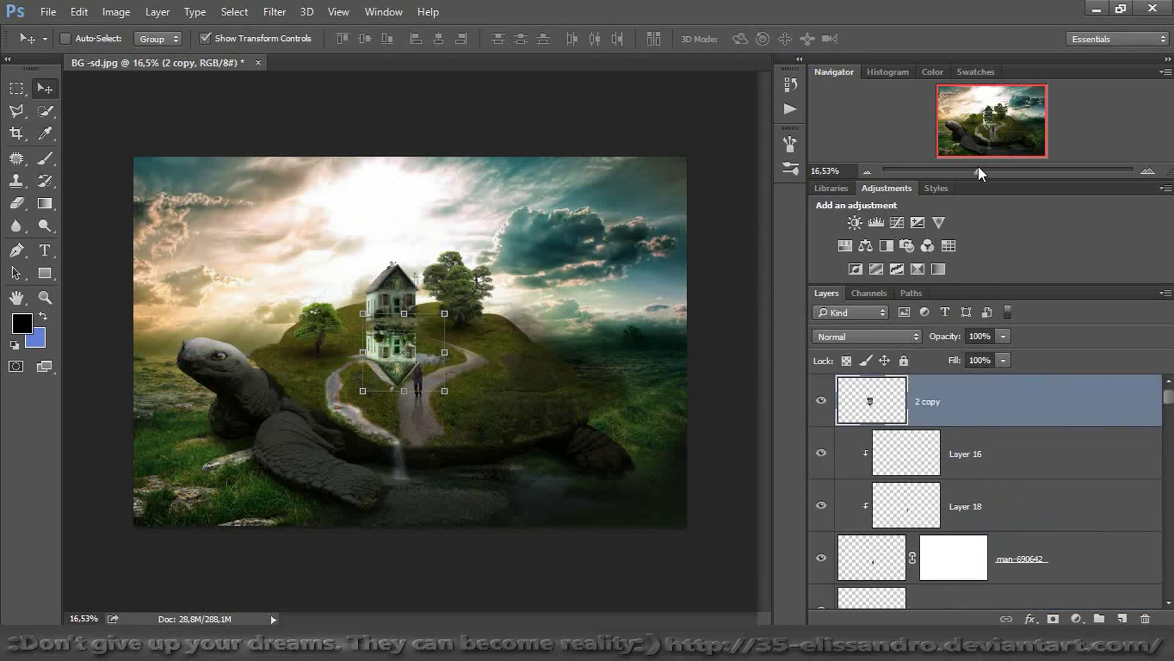
Duplicate the flipped house layer, hide 2 copy, and add a black-filled layer mask to the new duplicate
left_click_drag(977, 167, 1000, 167)
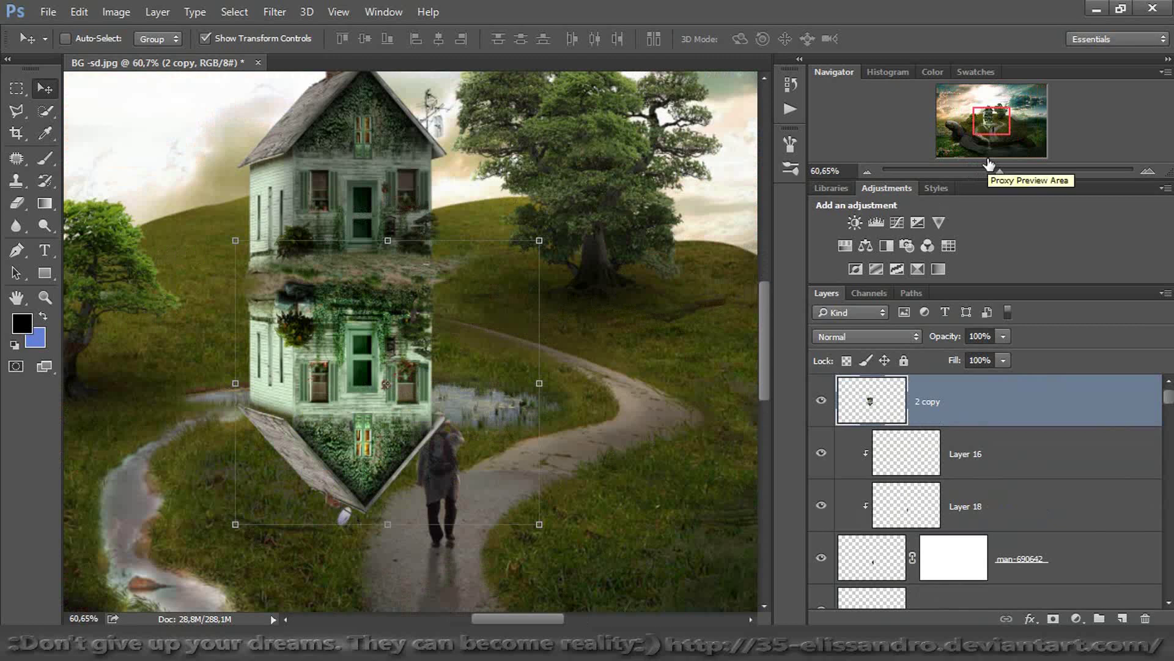
key("ctrl+j")
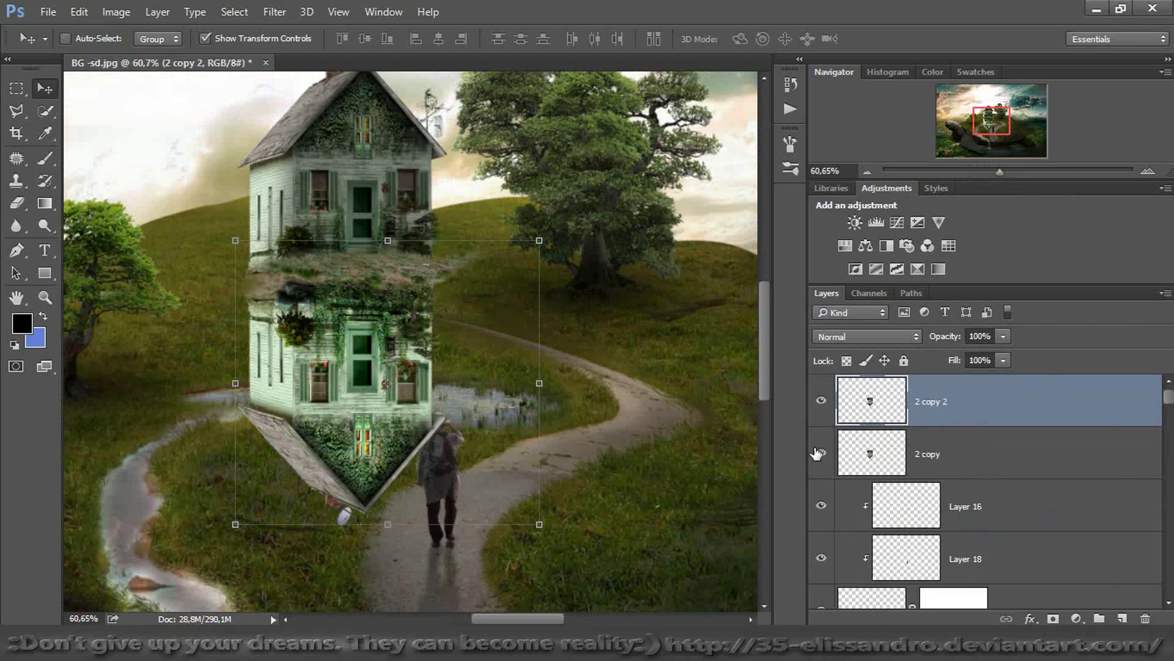
left_click(820, 453)
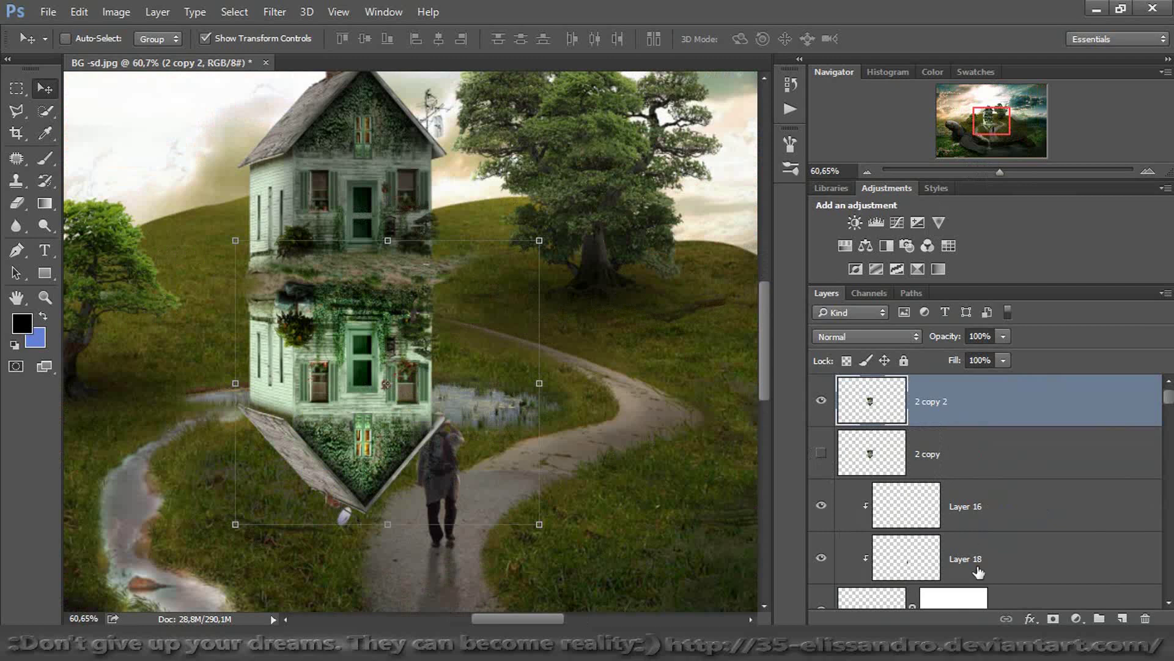
left_click(1052, 618)
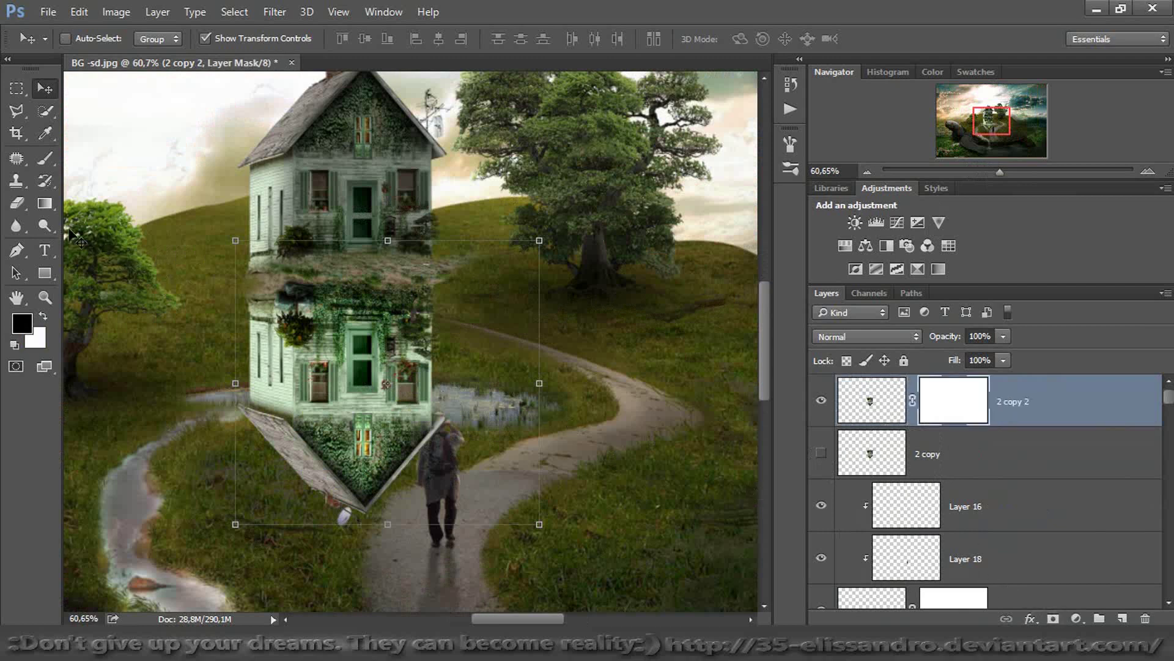
right_click(45, 208)
left_click(92, 218)
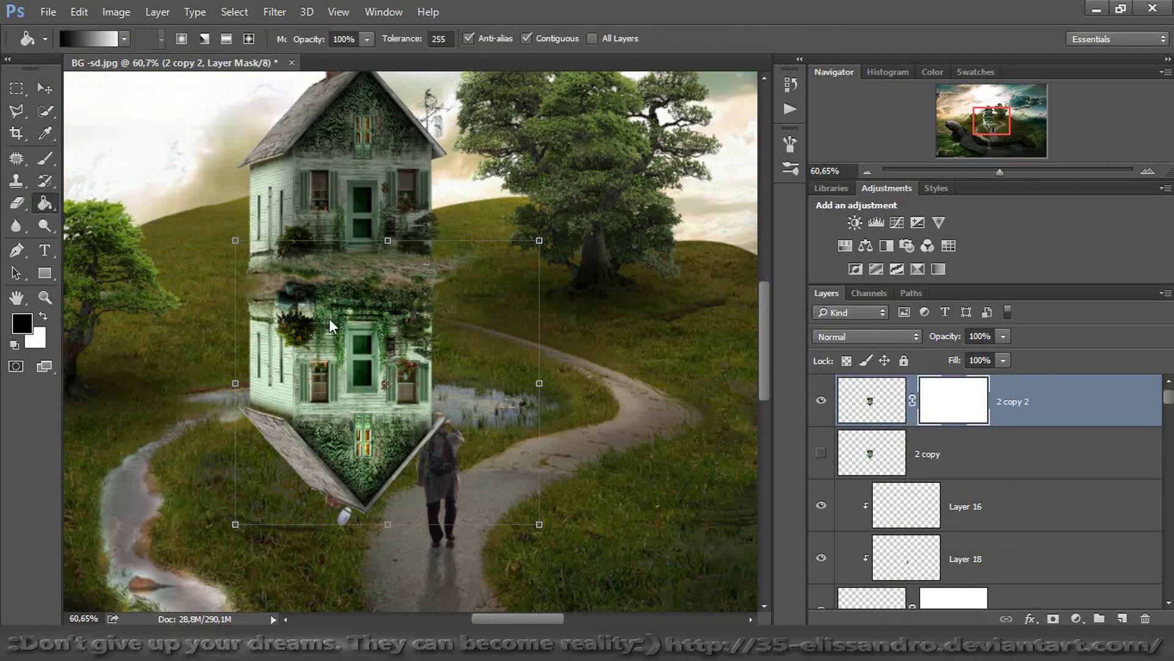
left_click(358, 339)
Paint white on the 2 copy 2 mask with a size 54 brush to reveal the flipped house only over the pond
left_click_drag(996, 167, 1016, 171)
left_click(43, 316)
left_click(45, 158)
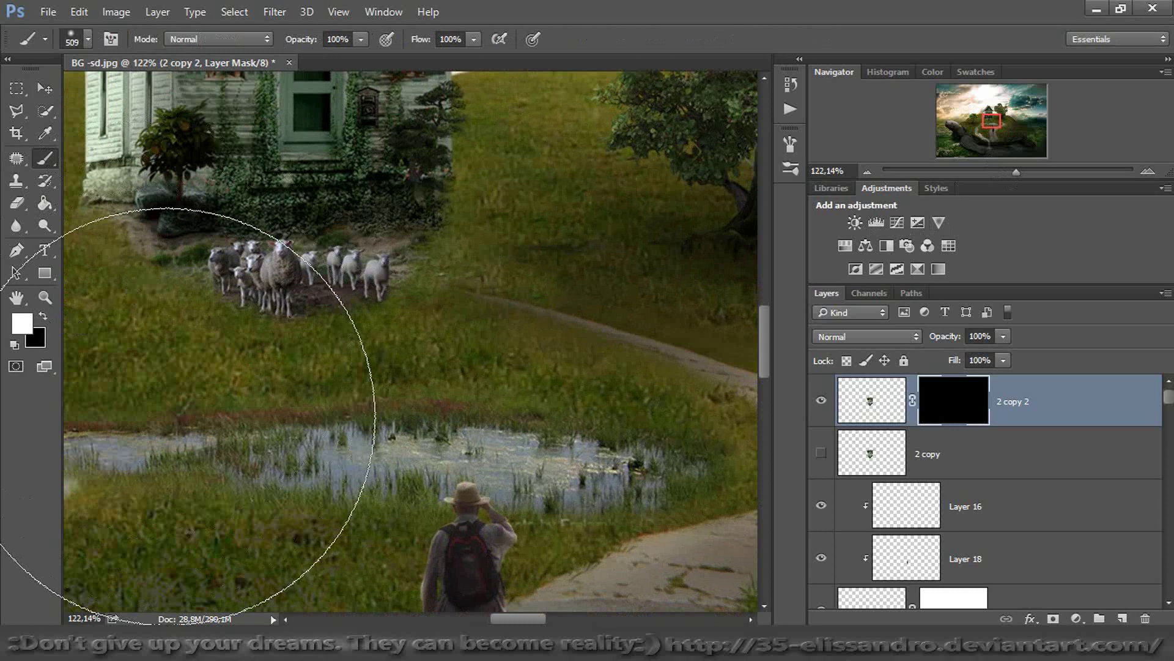
mouse_move(285, 419)
left_mouse_down()
mouse_move(31, 414)
mouse_move(135, 449)
mouse_move(250, 452)
mouse_move(290, 467)
mouse_move(482, 460)
mouse_move(455, 466)
mouse_move(449, 458)
mouse_move(498, 440)
left_mouse_up()
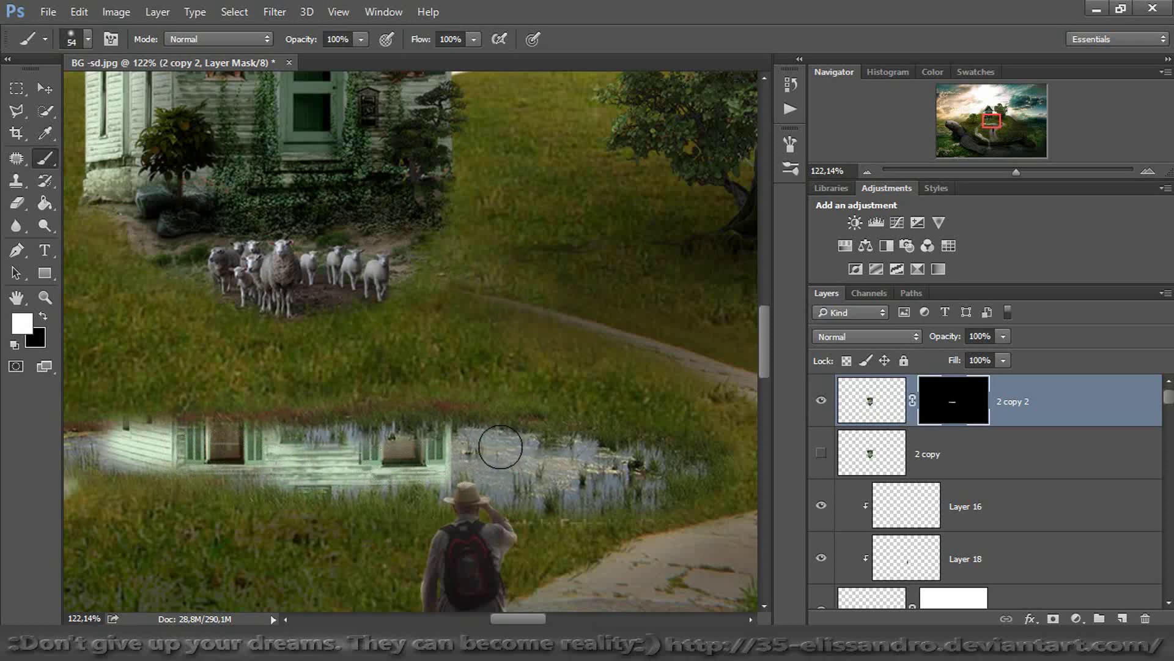
Set the 2 copy 2 reflection layer to Soft Light with 77% fill, comparing the pond with and without it
left_click(872, 336)
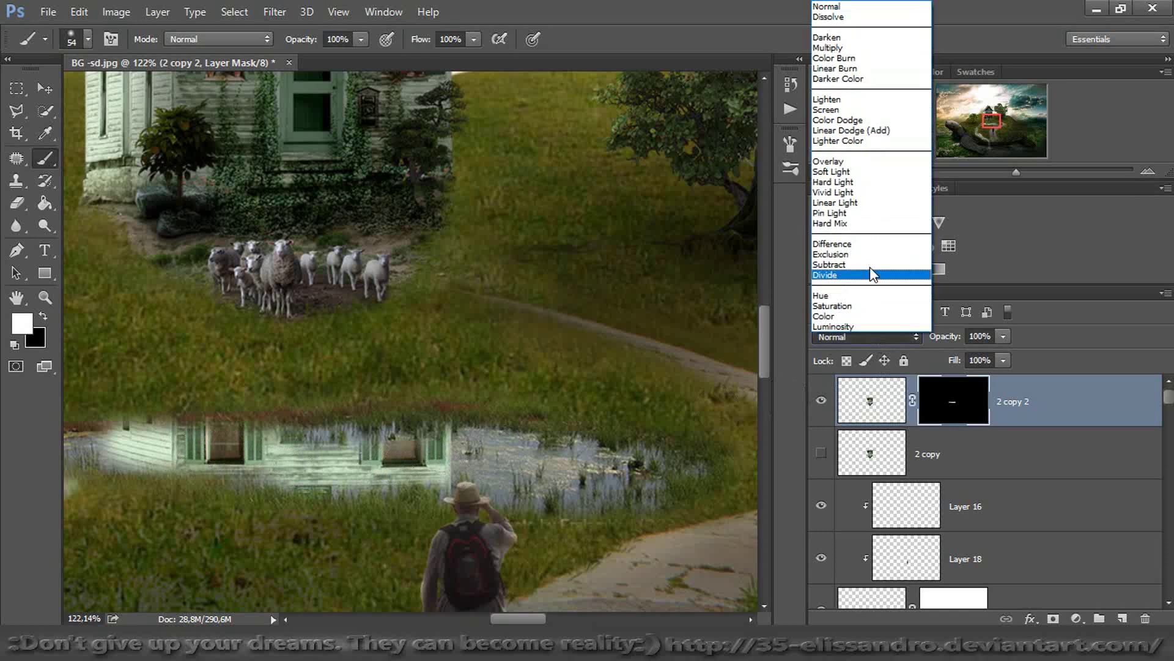
left_click(837, 171)
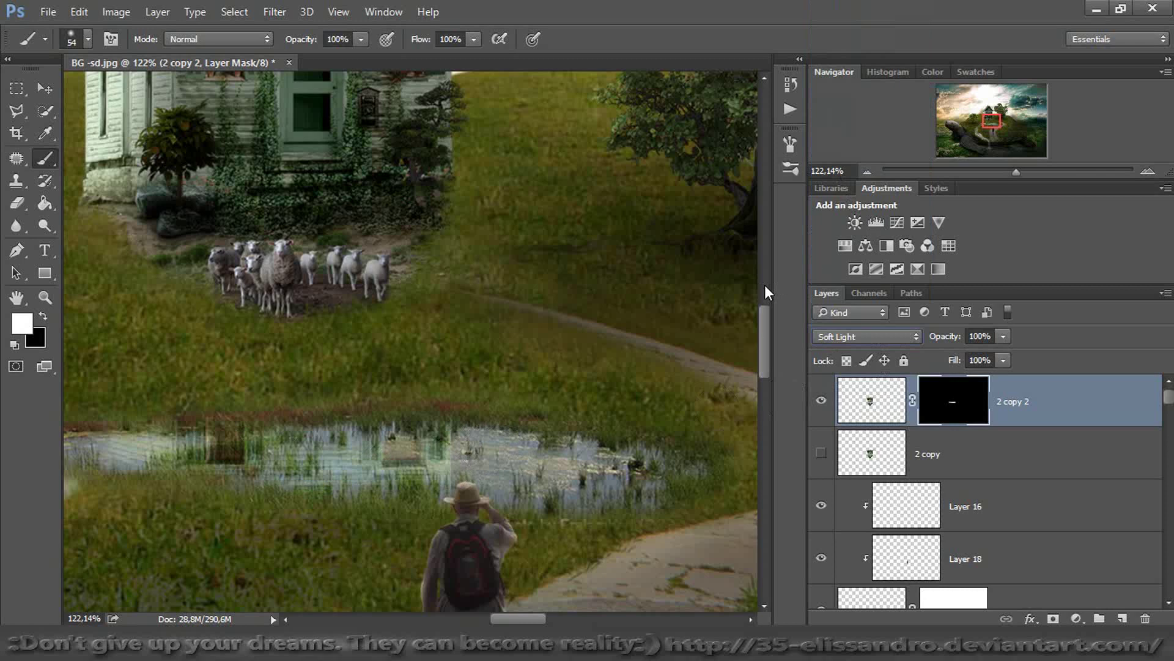
left_click(821, 401)
left_click(821, 401)
left_click(44, 317)
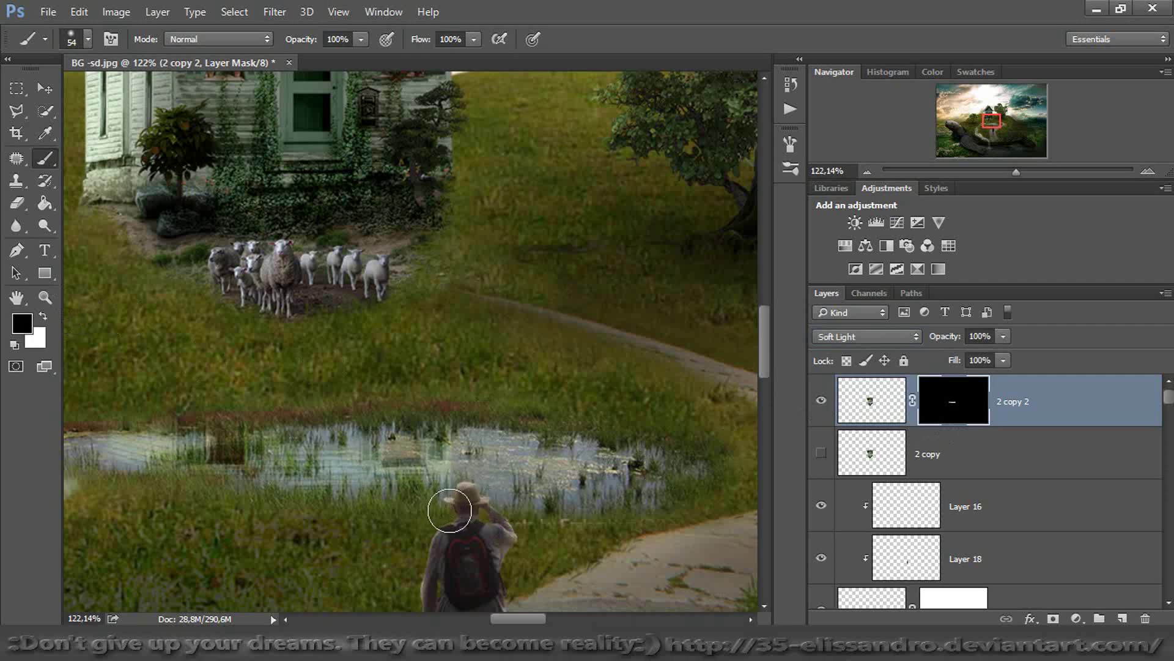
left_click(859, 408)
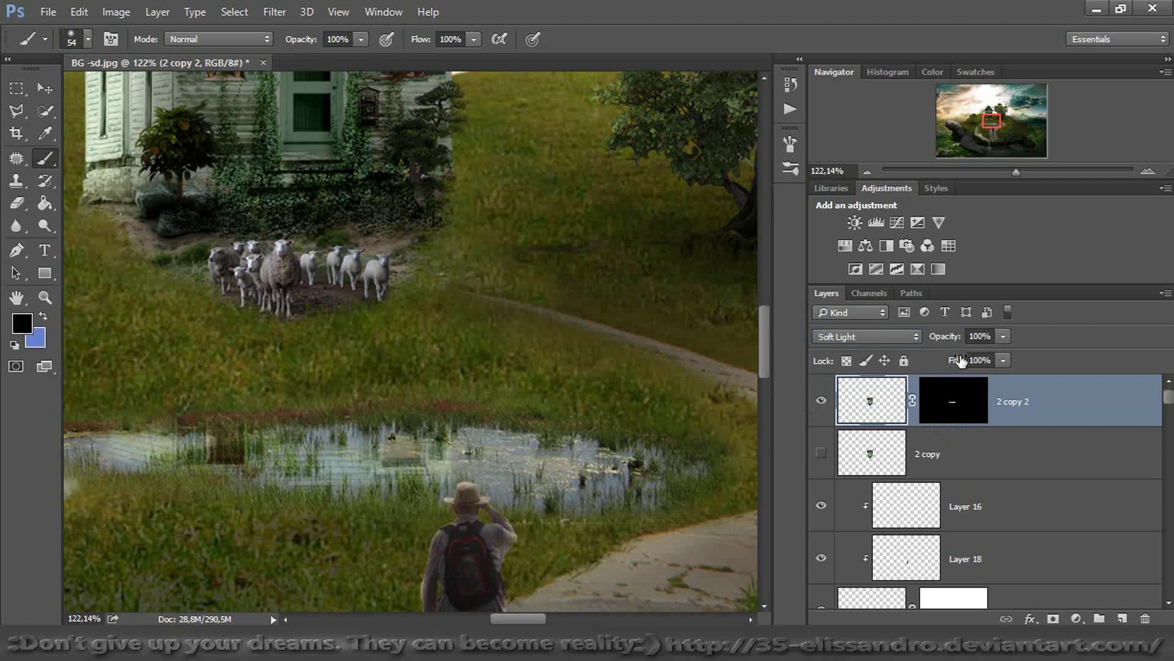
left_click_drag(958, 362, 939, 362)
Show the 2 copy layer and turn it into a black silhouette using Hue/Saturation with Lightness -100
left_click(836, 471)
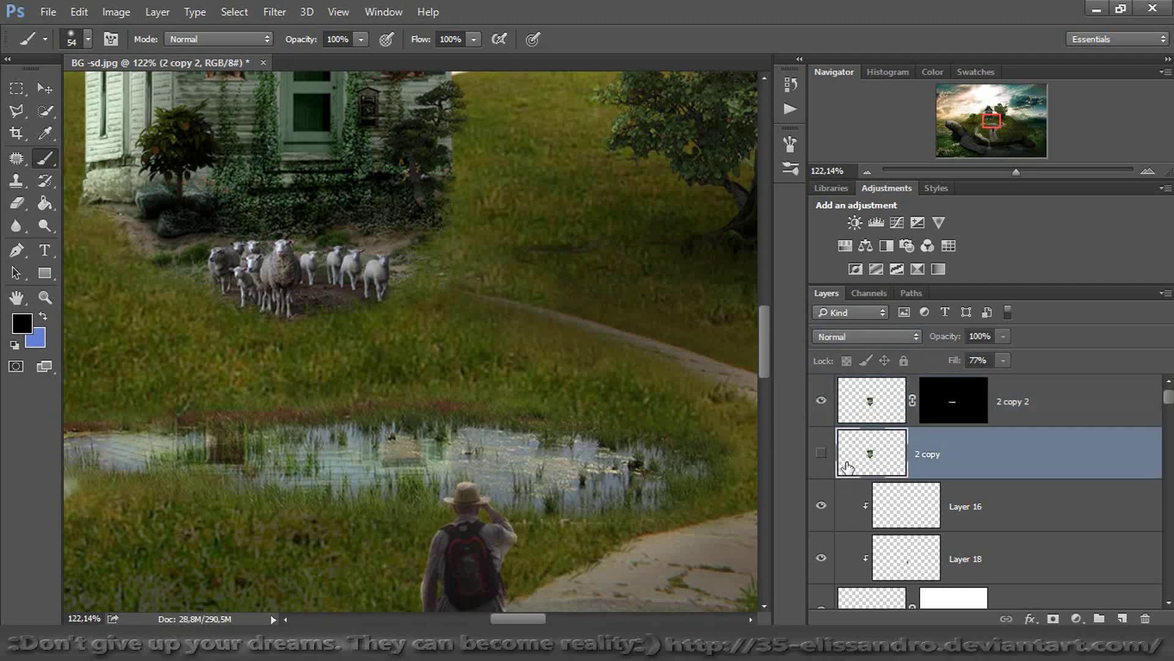
left_click(820, 454)
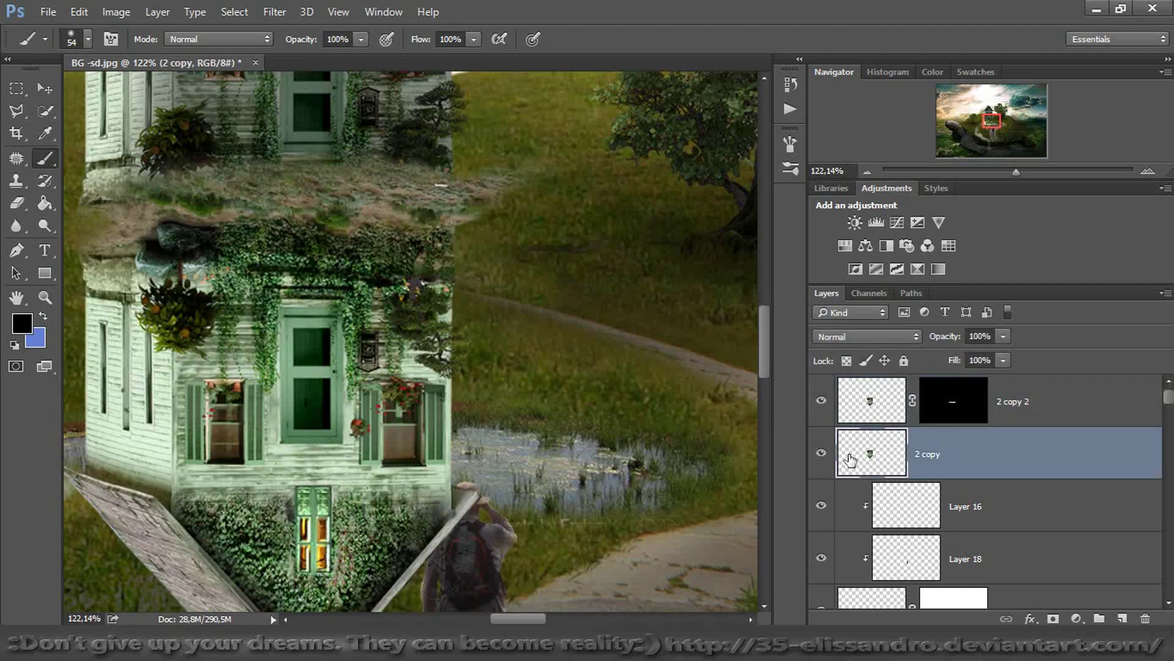
key("ctrl+u")
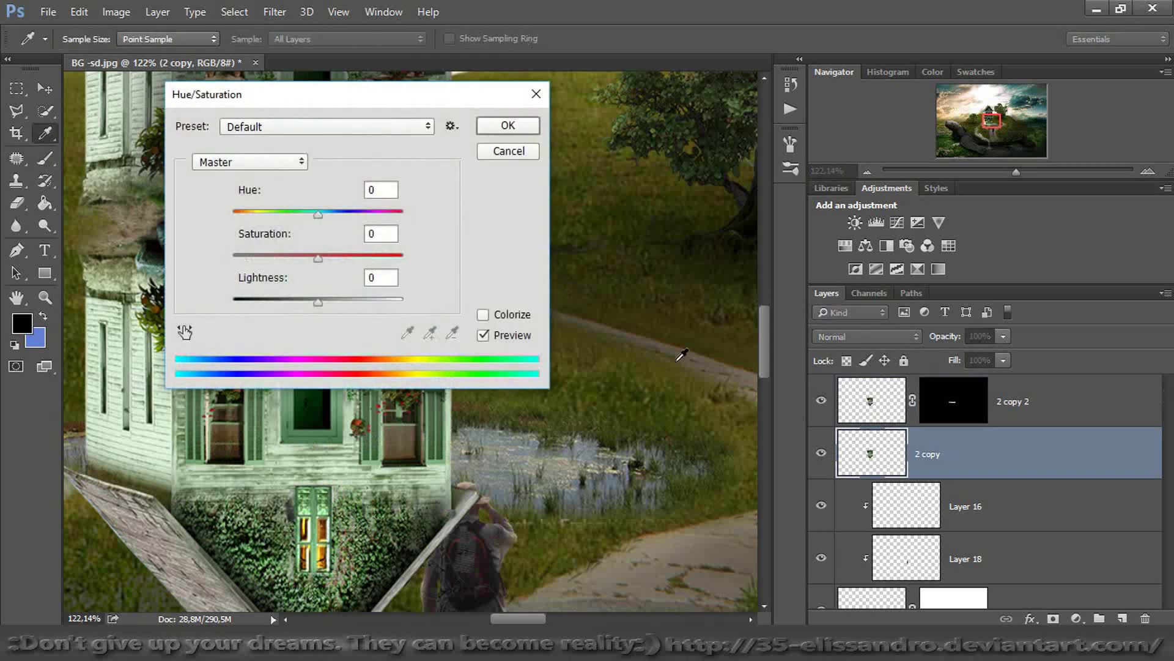
left_click_drag(316, 302, 170, 299)
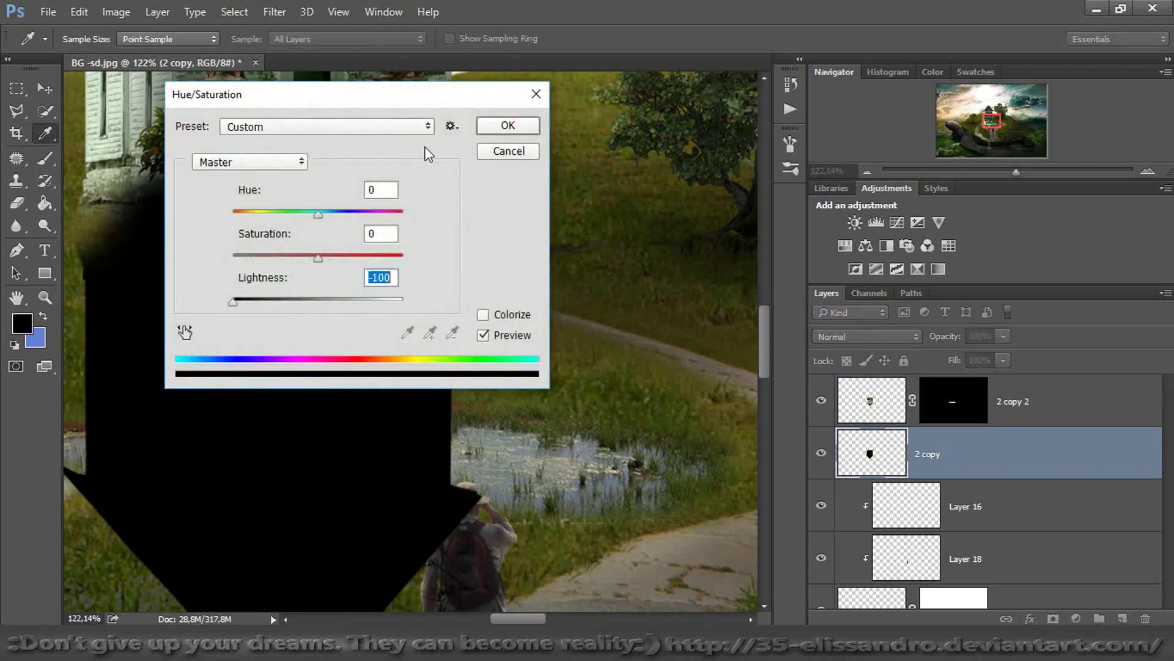
left_click(504, 127)
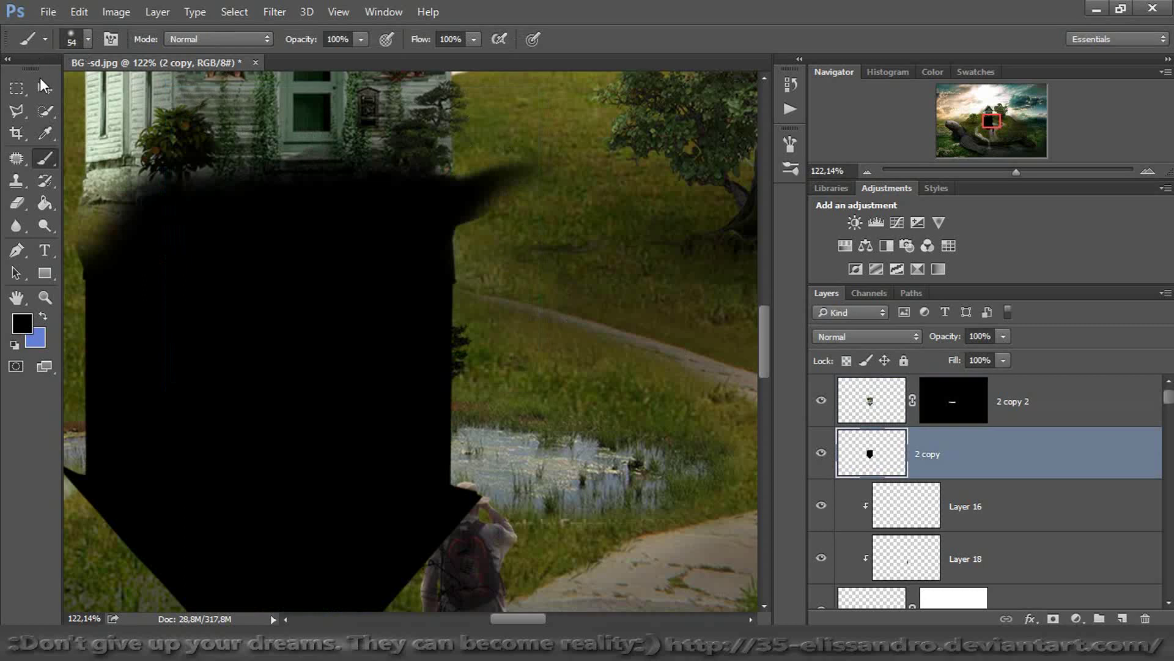
Shift the black silhouette slightly upward and mask out its upper part over the house front with a size 97 black brush
left_click(45, 87)
left_click_drag(282, 203, 281, 189)
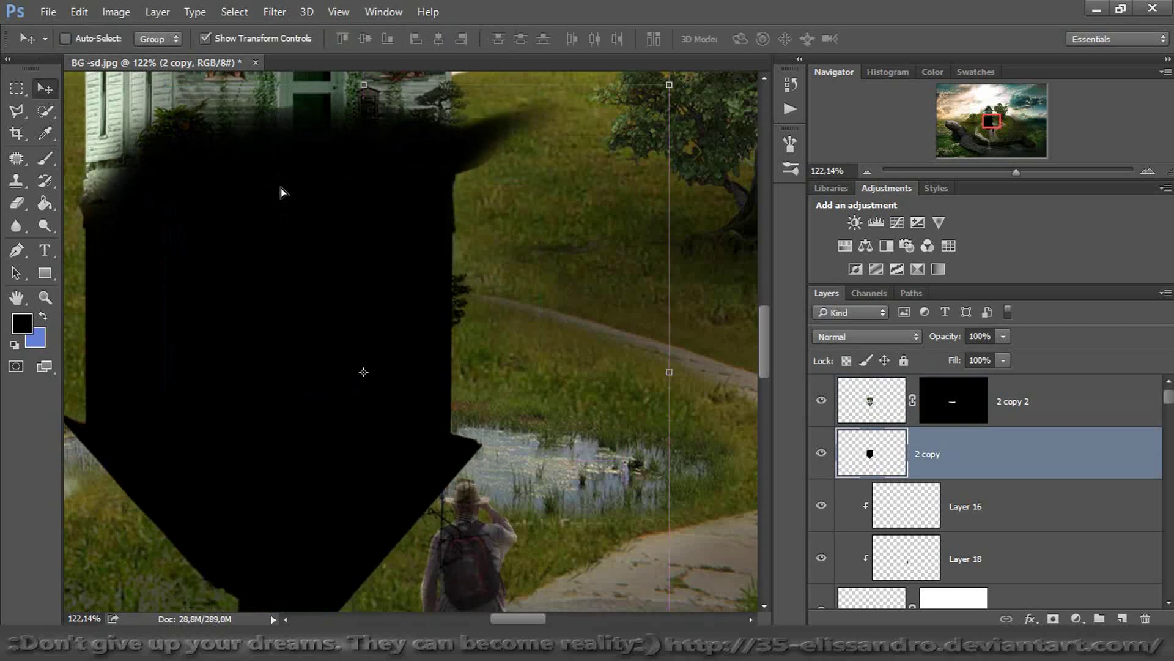
left_click(1054, 618)
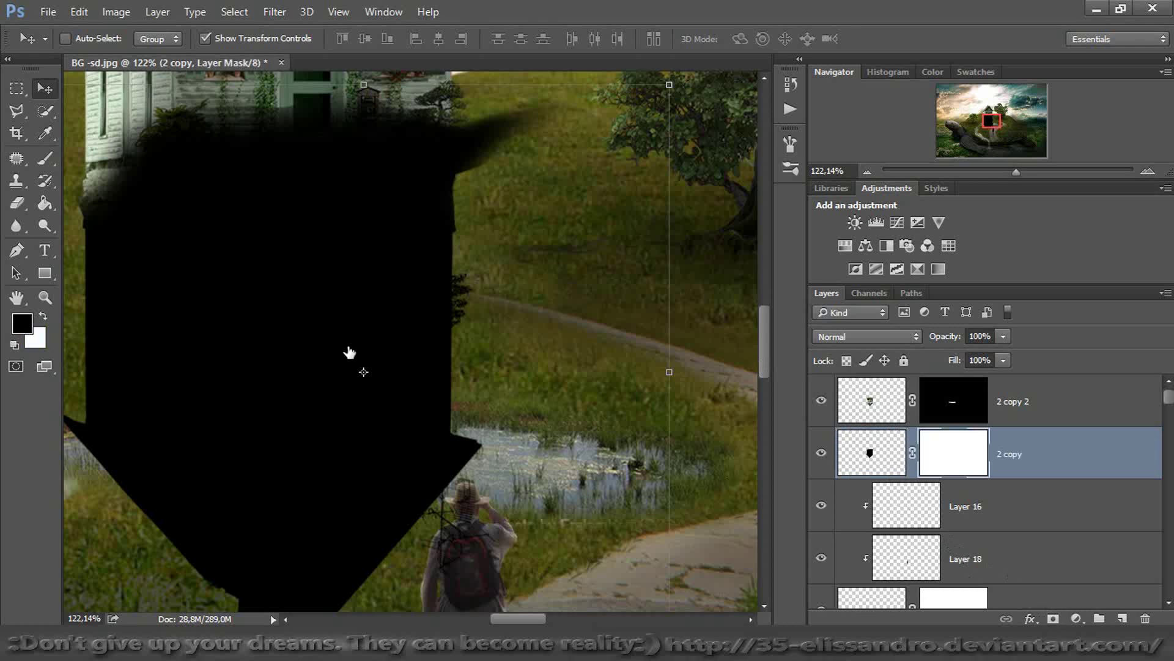
left_click(46, 158)
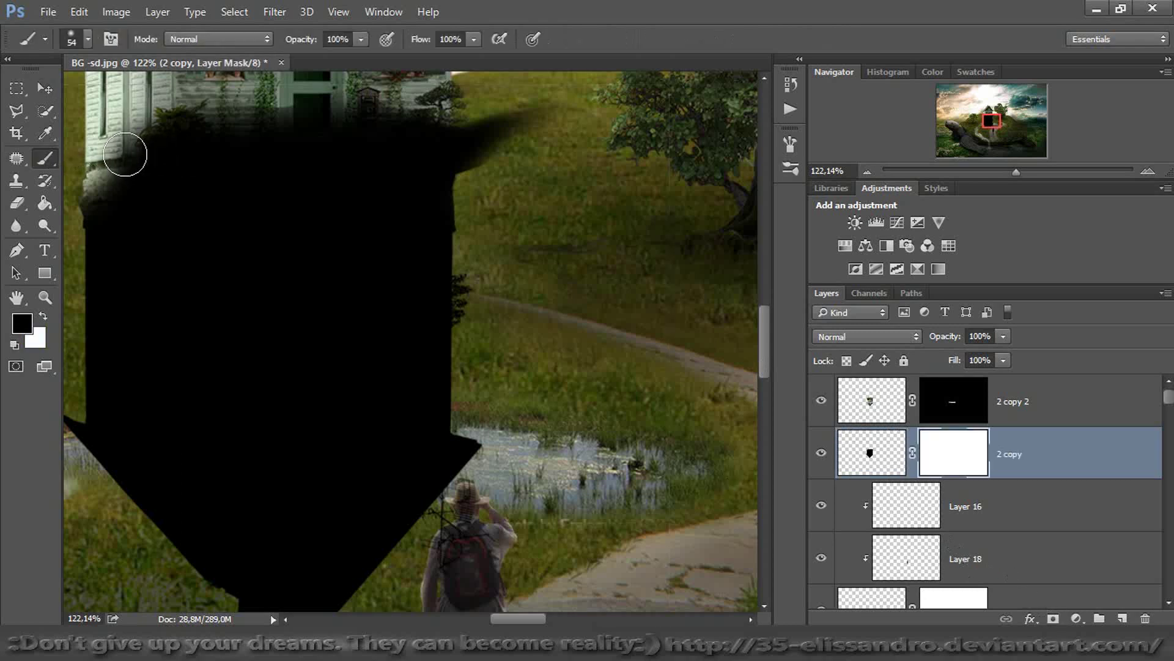
mouse_move(118, 157)
left_mouse_down()
mouse_move(126, 145)
mouse_move(309, 158)
mouse_move(454, 141)
mouse_move(369, 130)
mouse_move(110, 135)
mouse_move(351, 106)
left_mouse_up()
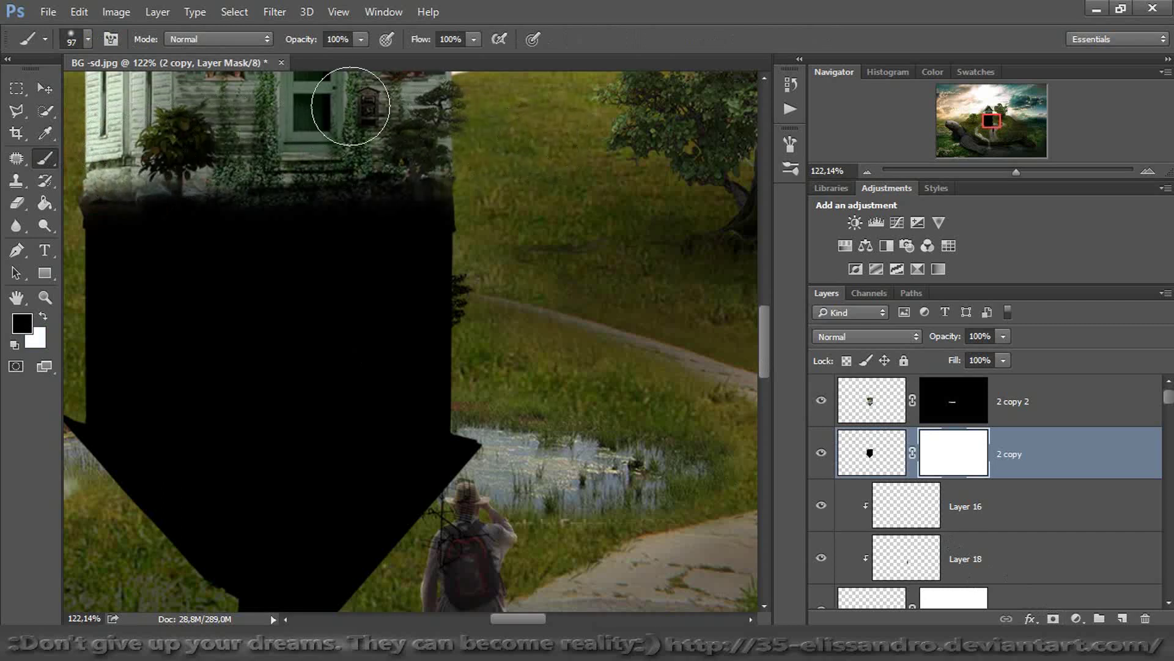
Soften the black silhouette on 2 copy with a Gaussian Blur of 3.6 pixels radius
left_click(868, 449)
left_click(220, 11)
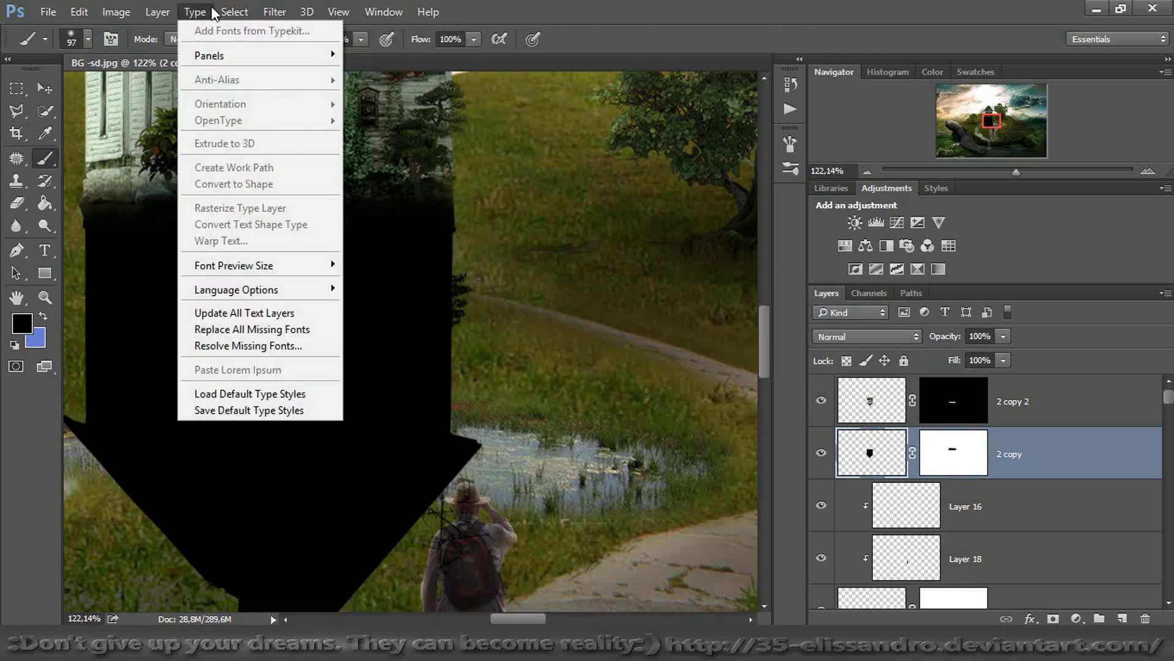
mouse_move(287, 10)
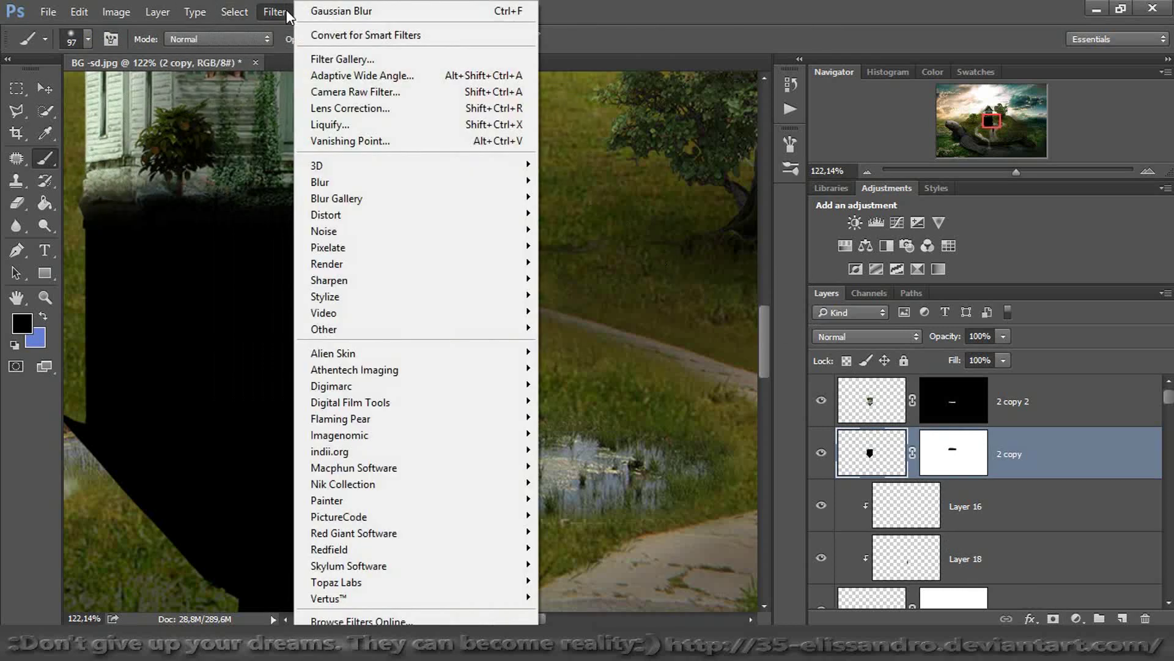
mouse_move(526, 182)
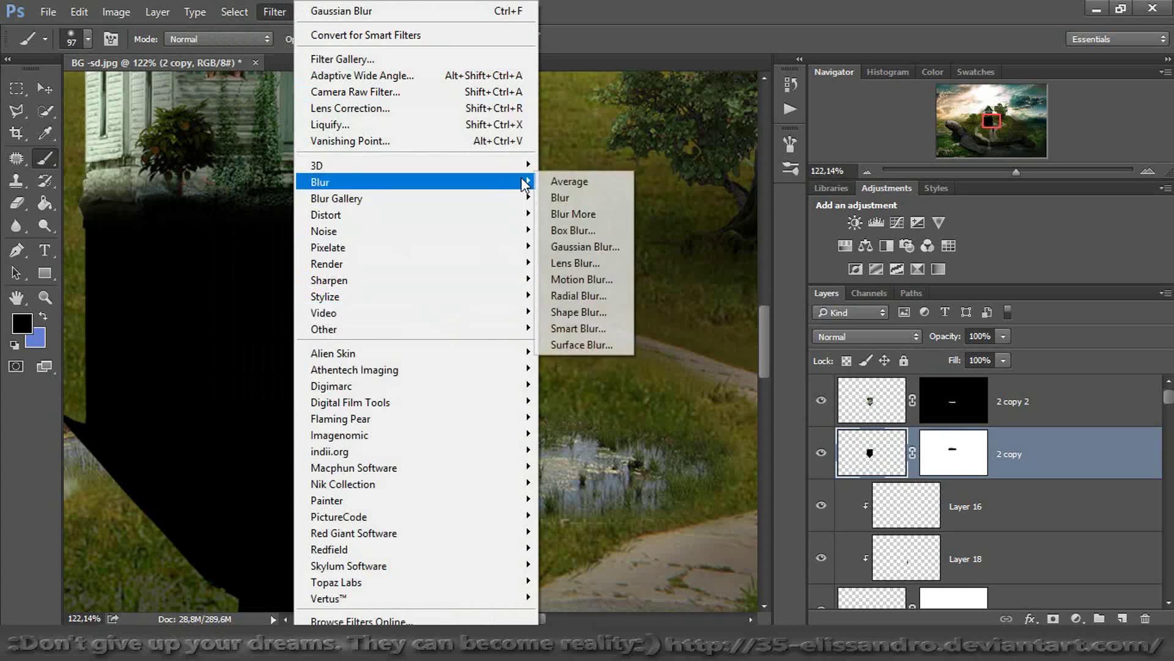
left_click(578, 247)
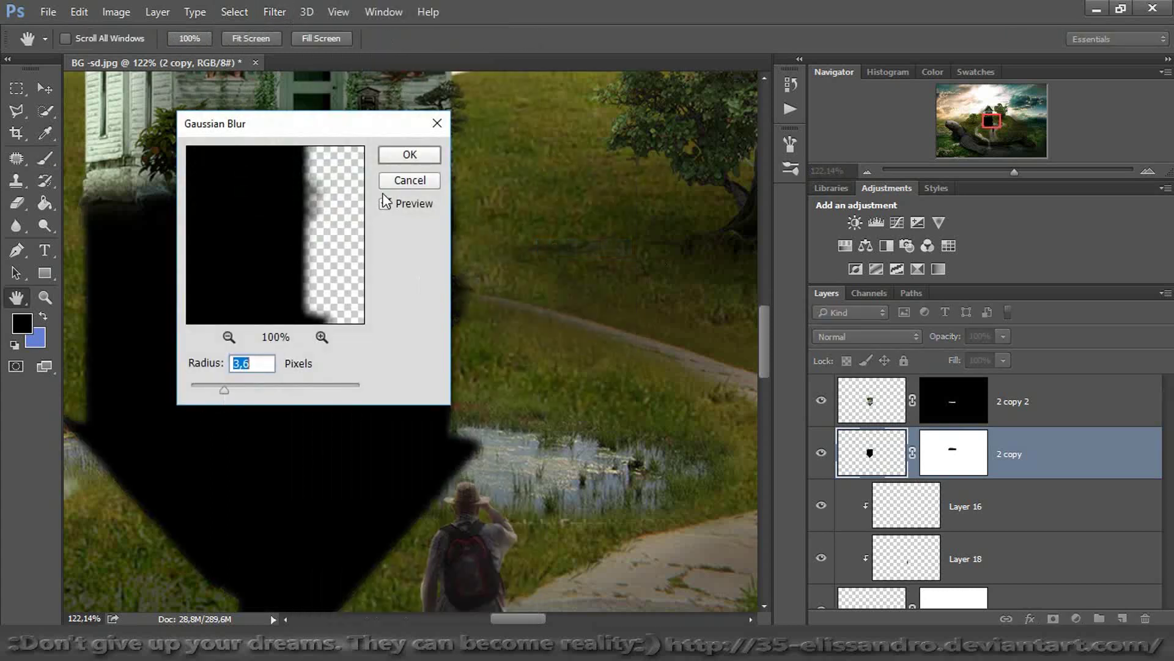
left_click(397, 158)
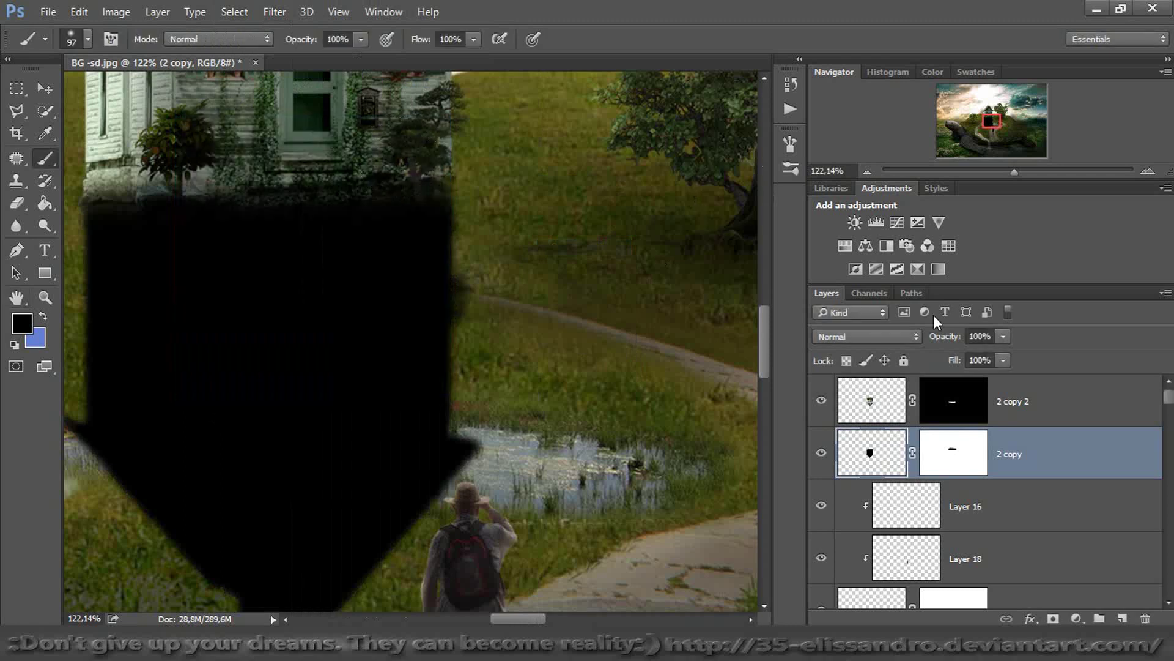
Set the 2 copy layer's fill to 43% and mask out the shadow's left side with a size 288 black brush
left_click_drag(932, 362, 906, 361)
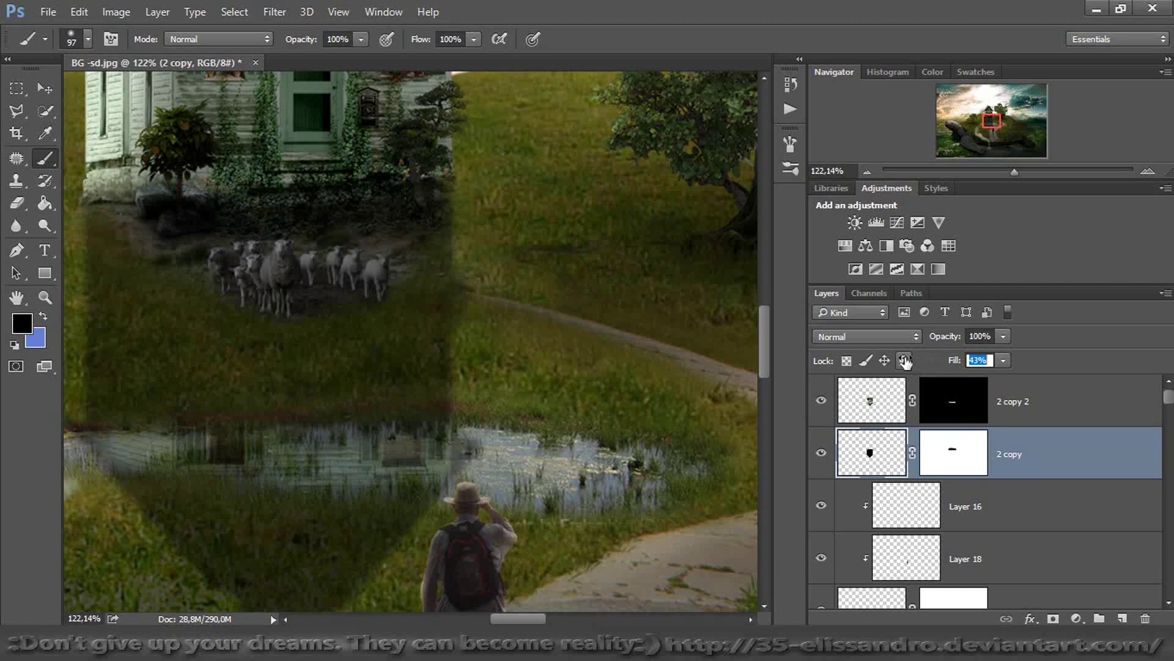
left_click(964, 466)
left_click_drag(1016, 169, 1002, 170)
left_click_drag(463, 280, 532, 281)
mouse_move(209, 275)
left_mouse_down()
mouse_move(186, 349)
mouse_move(226, 467)
mouse_move(191, 481)
left_mouse_up()
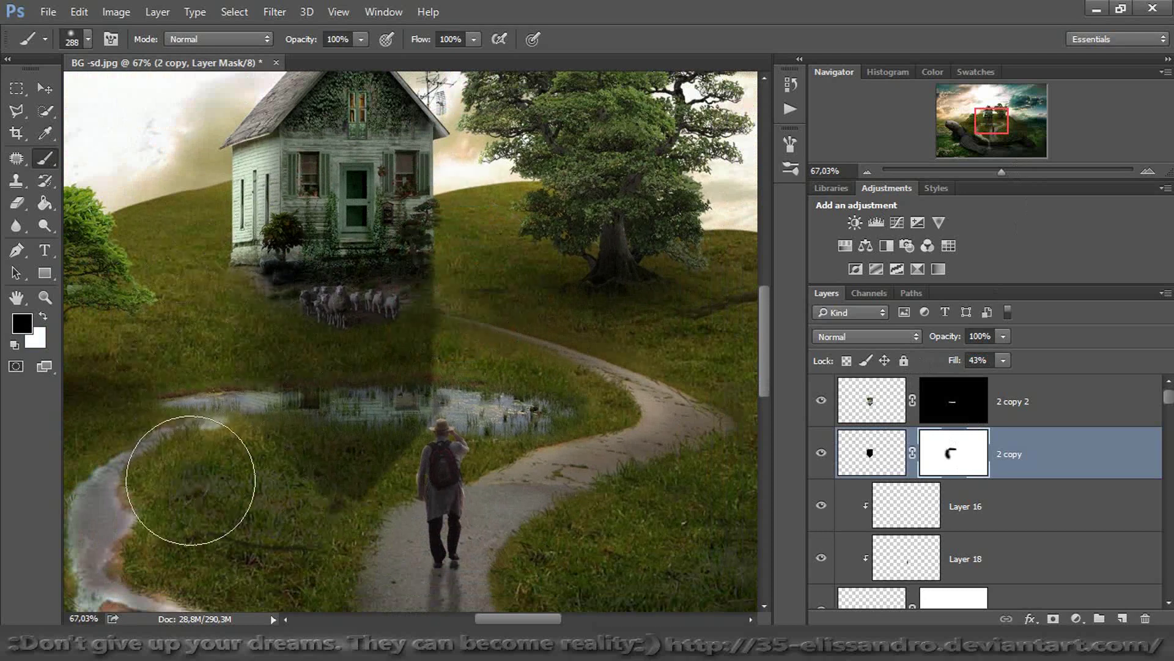
Fade more of the house shadow on its mask with the brush at 70% opacity and 65% flow, and set the layer's opacity to 77%
left_click_drag(294, 40, 284, 41)
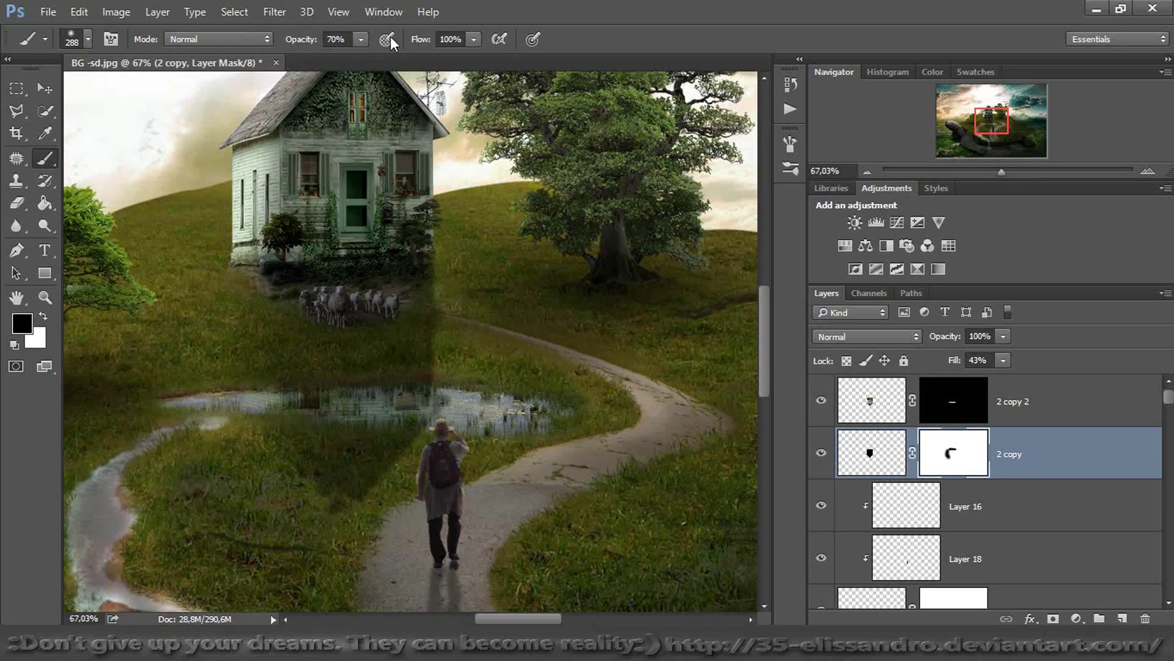
left_click_drag(425, 42, 392, 46)
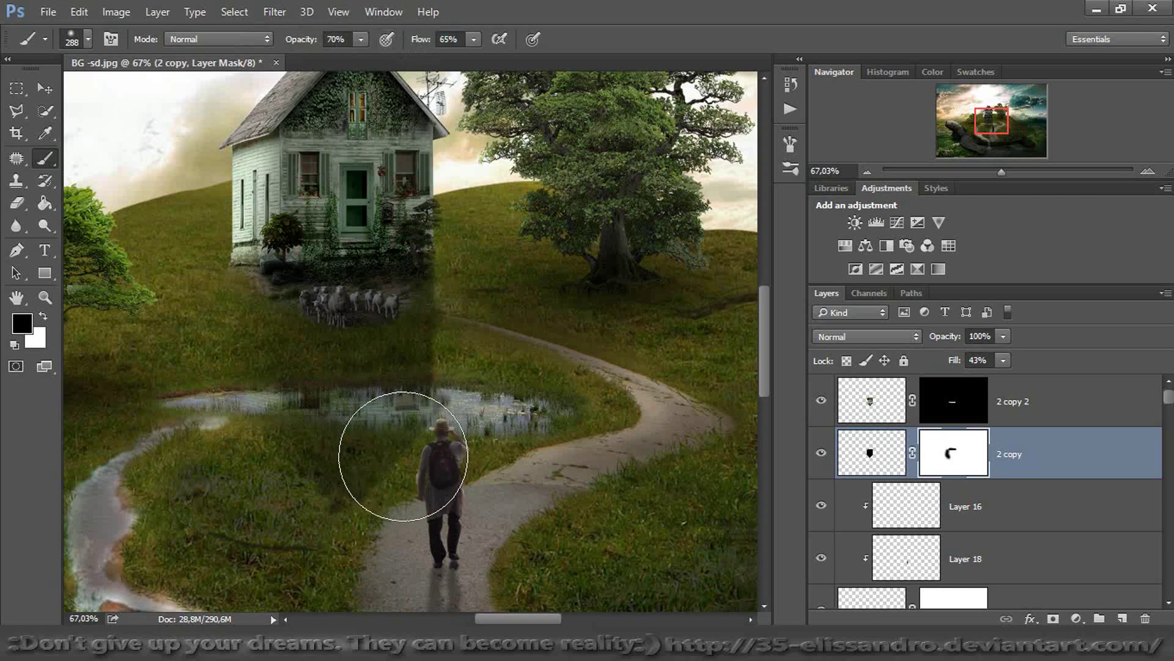
mouse_move(372, 495)
left_mouse_down()
mouse_move(498, 406)
mouse_move(432, 446)
mouse_move(485, 283)
mouse_move(469, 384)
mouse_move(477, 373)
mouse_move(485, 387)
left_mouse_up()
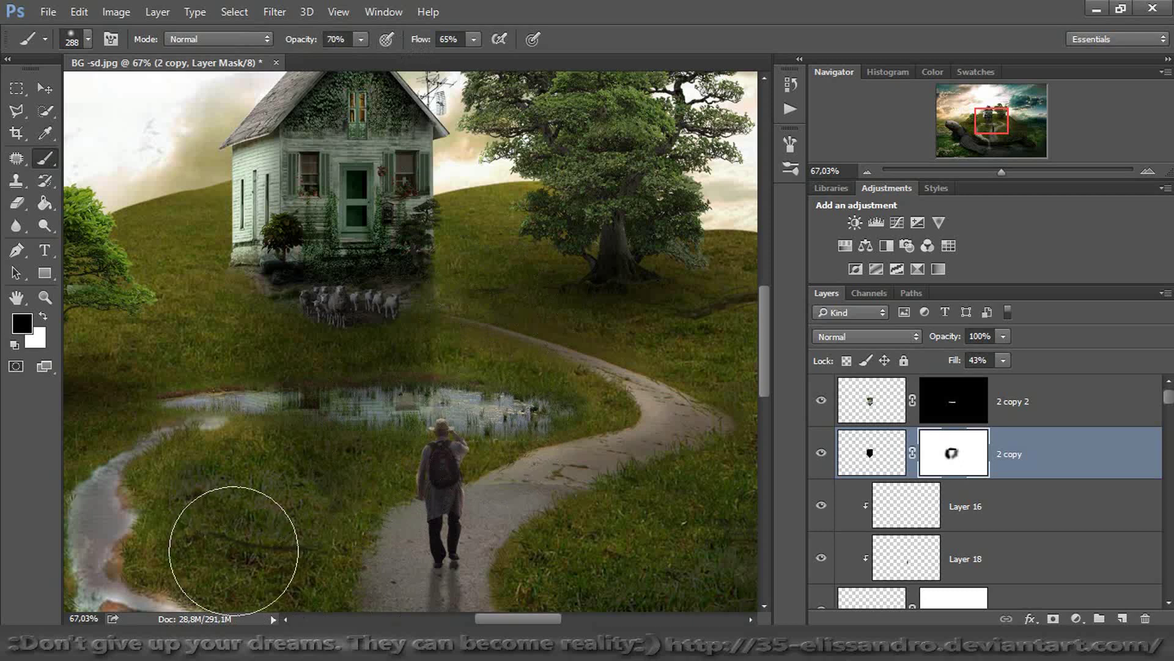
left_click_drag(944, 341, 926, 341)
left_click_drag(1004, 173, 991, 173)
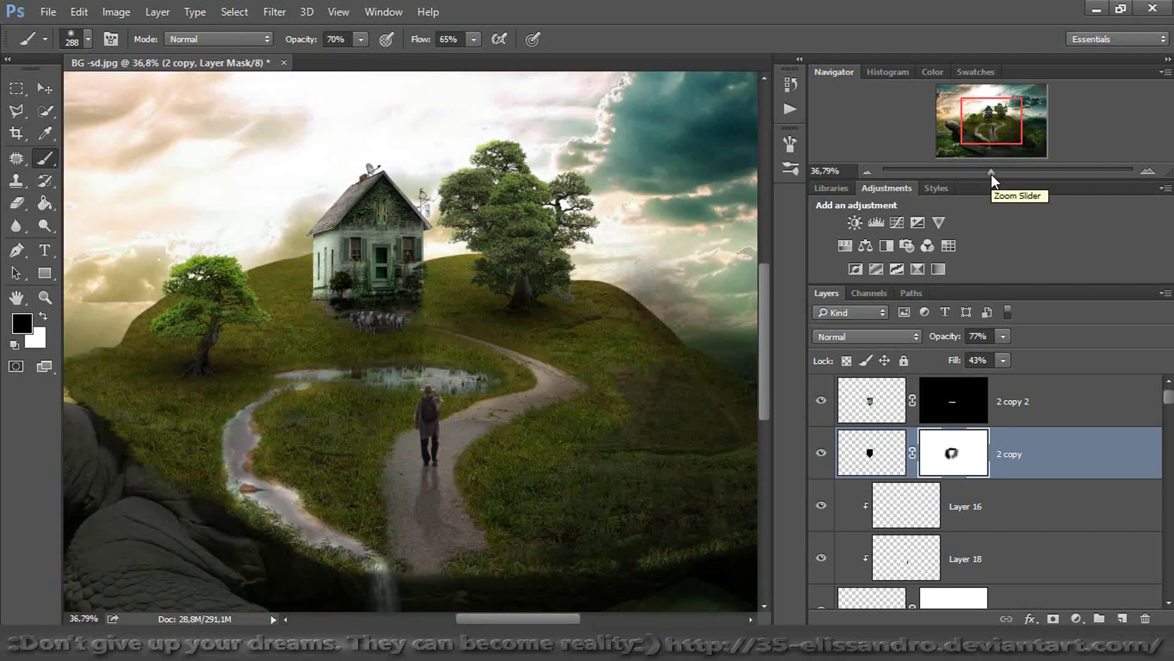
Duplicate the small tree layer pkg_bot007 beneath the original, convert the copy to a smart object and rasterize it
left_click_drag(1168, 401, 1161, 471)
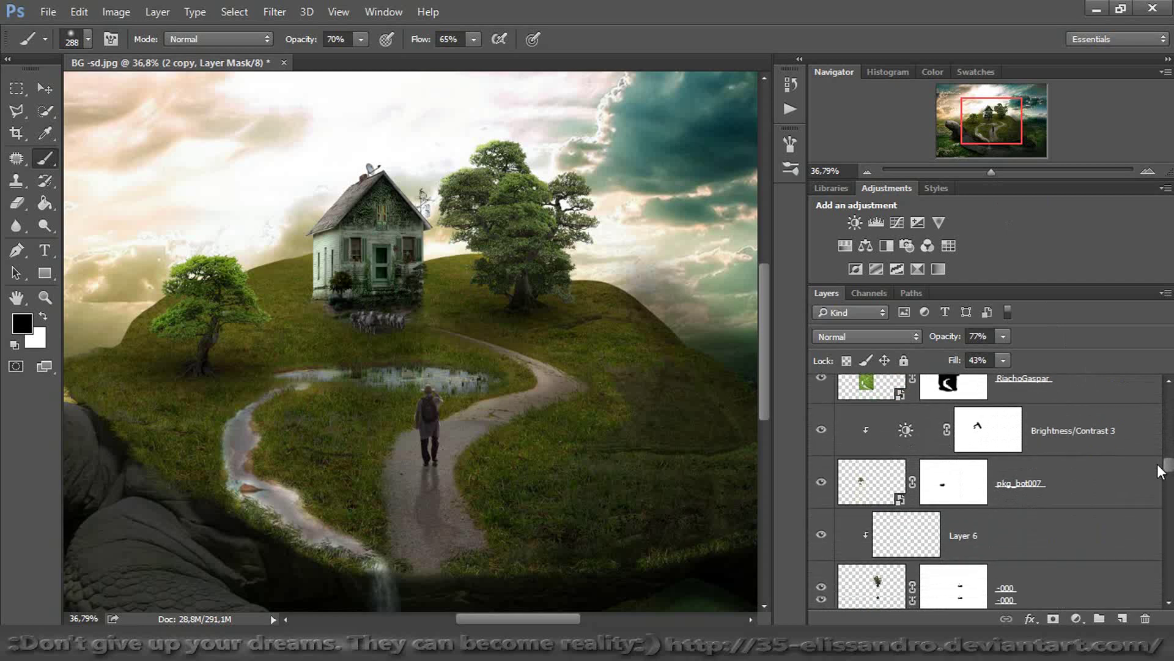
left_click(1101, 482)
left_click_drag(1101, 484, 1104, 501)
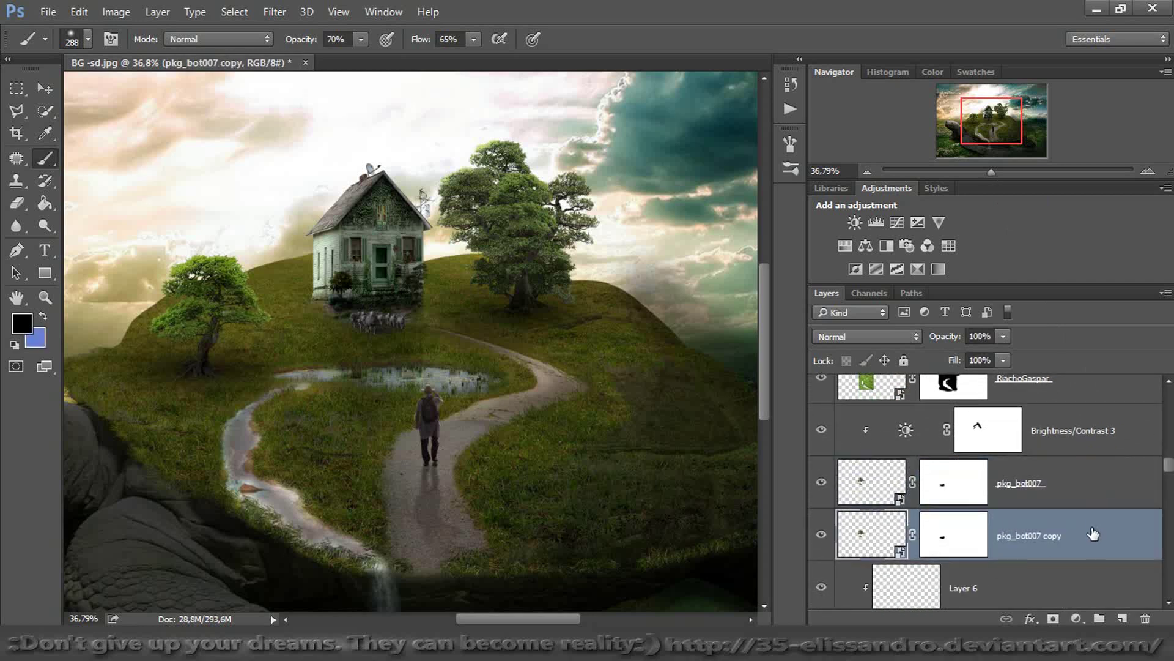
right_click(1093, 534)
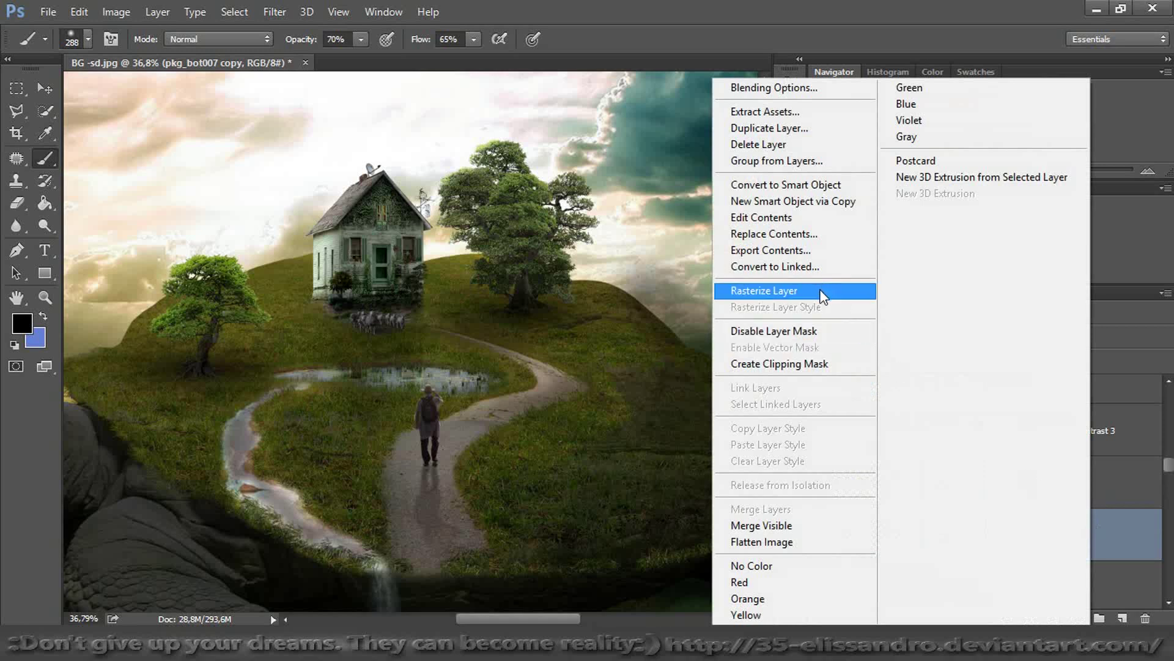
left_click(811, 186)
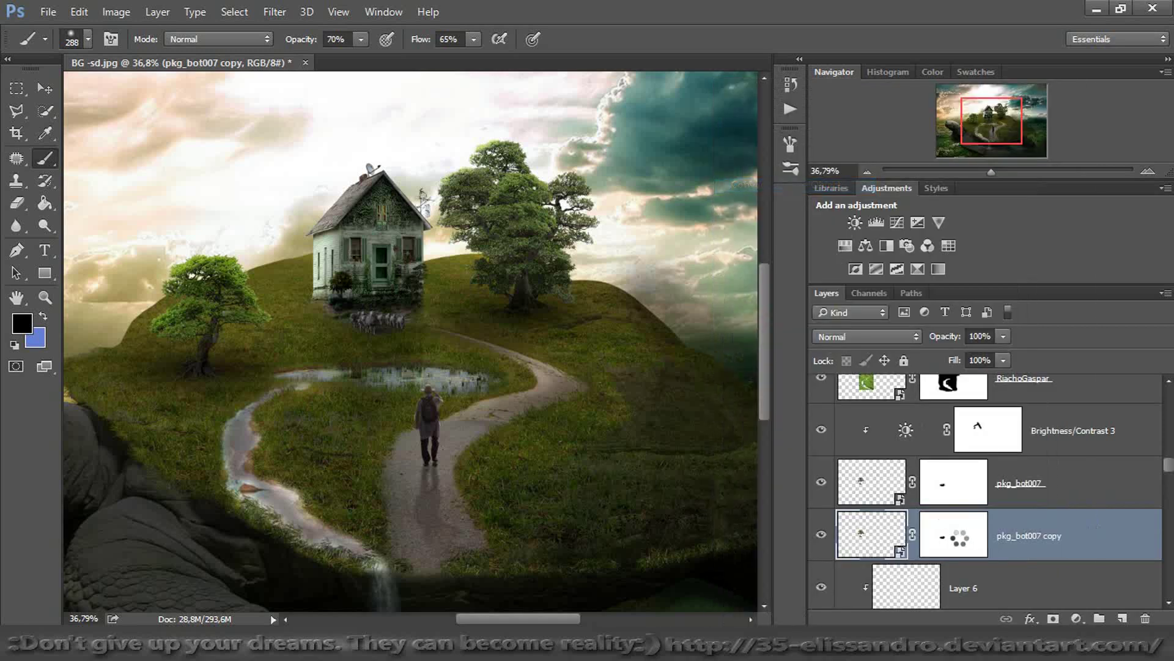
right_click(993, 544)
left_click(673, 292)
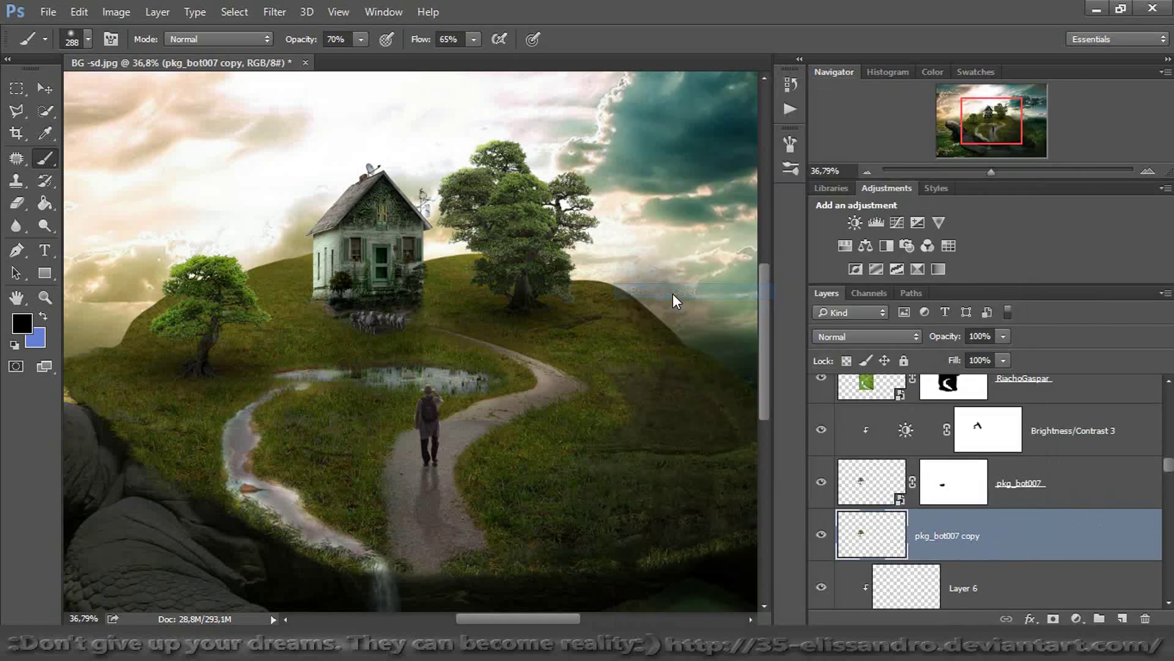
Turn the pkg_bot007 copy layer into a black silhouette using Hue/Saturation with Lightness -100
key("ctrl+u")
left_click_drag(318, 300, 222, 300)
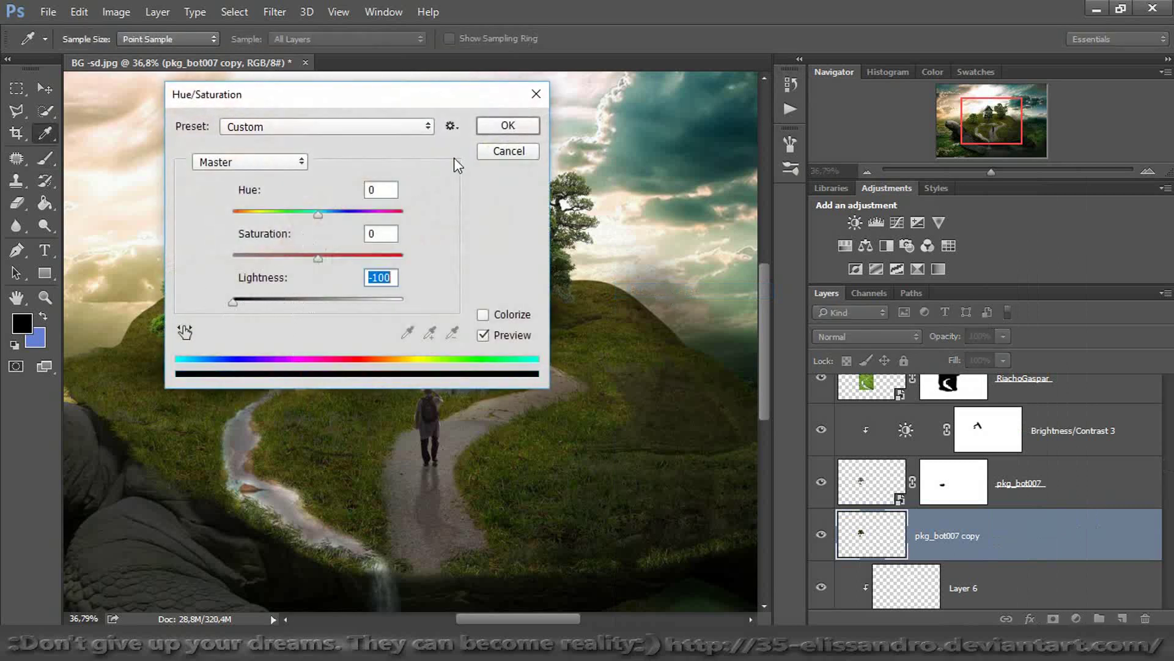
left_click(502, 126)
key("b")
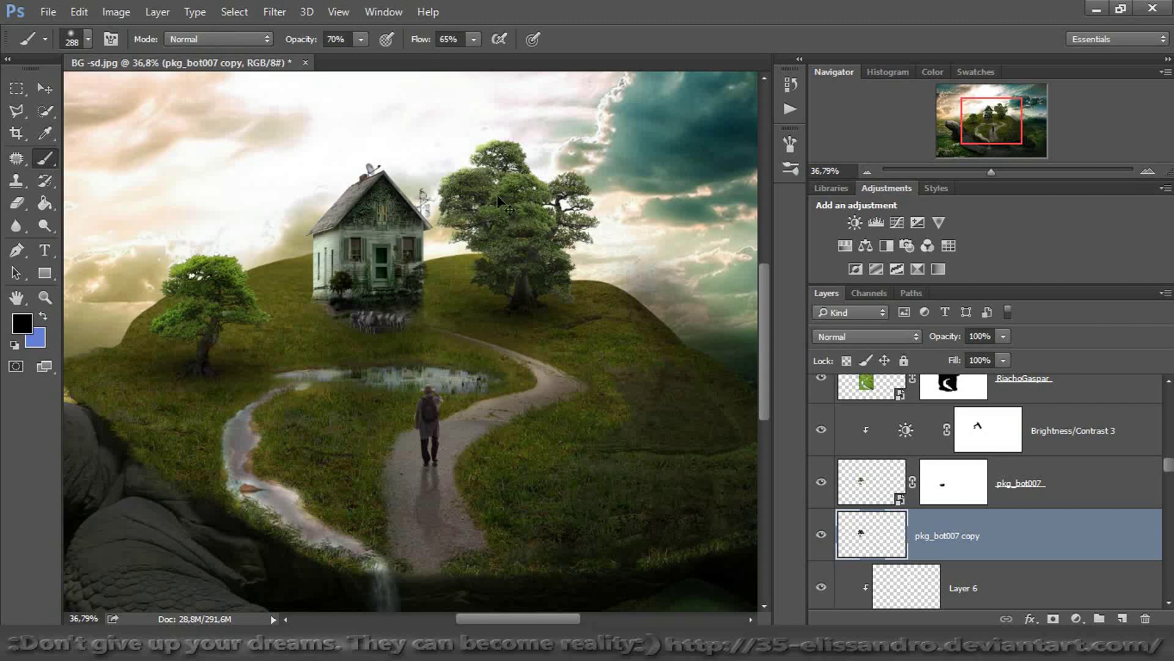
Flip the black tree silhouette vertically and place it directly below the small tree's trunk
key("ctrl+t")
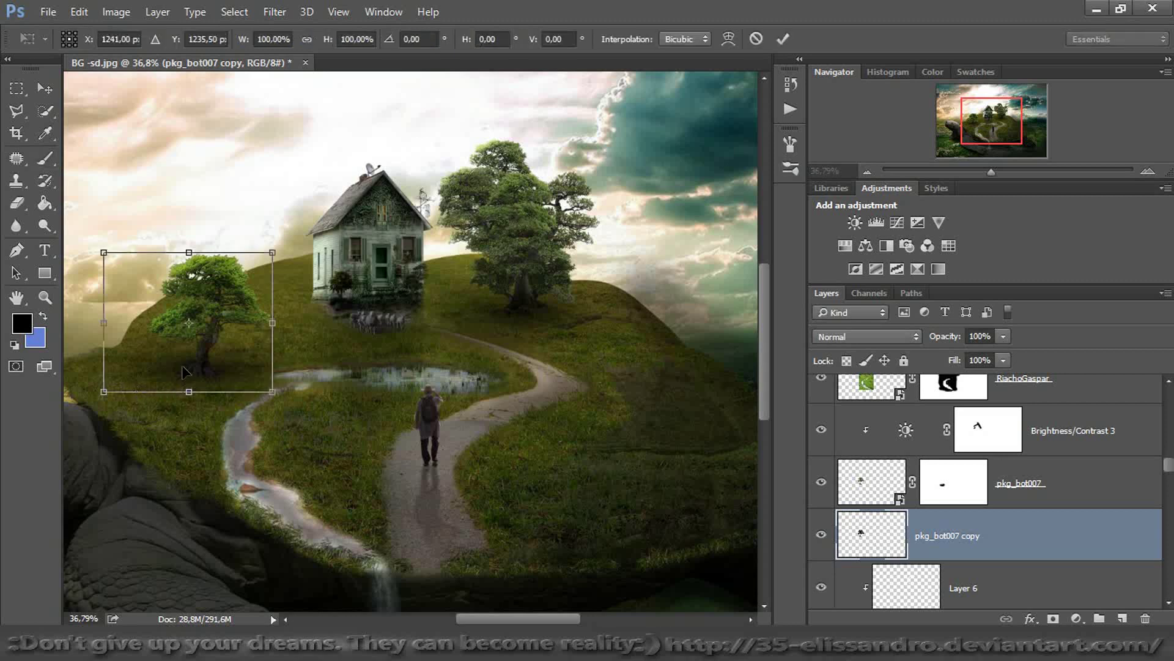
right_click(187, 371)
left_click(199, 358)
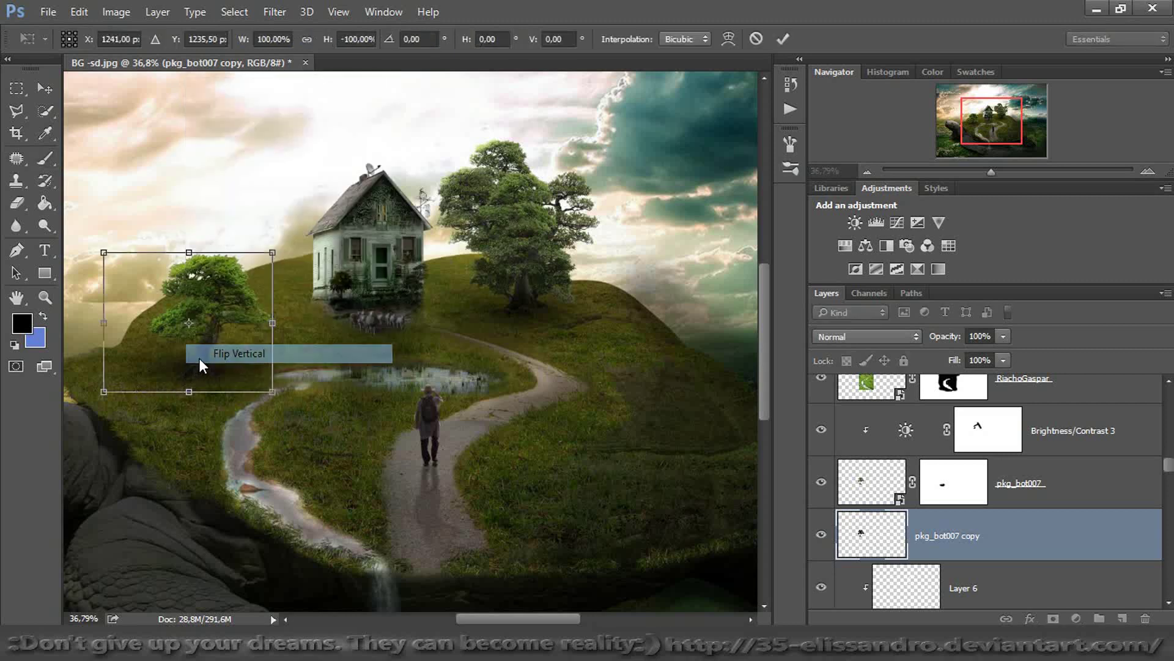
left_click_drag(214, 315, 215, 389)
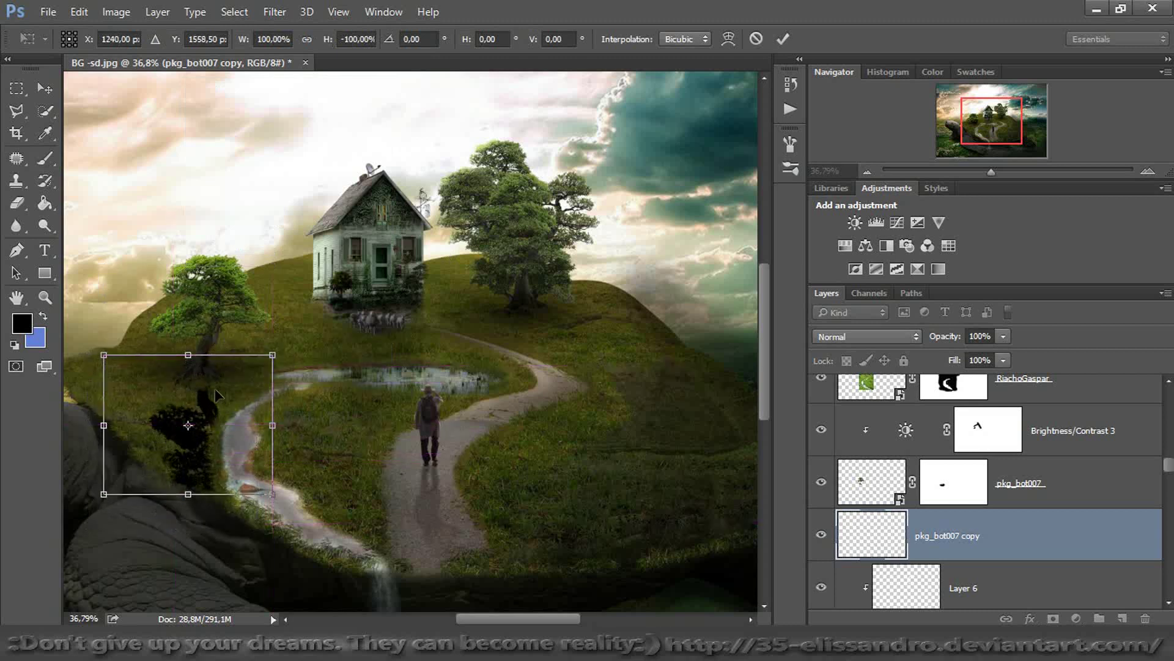
left_click(782, 40)
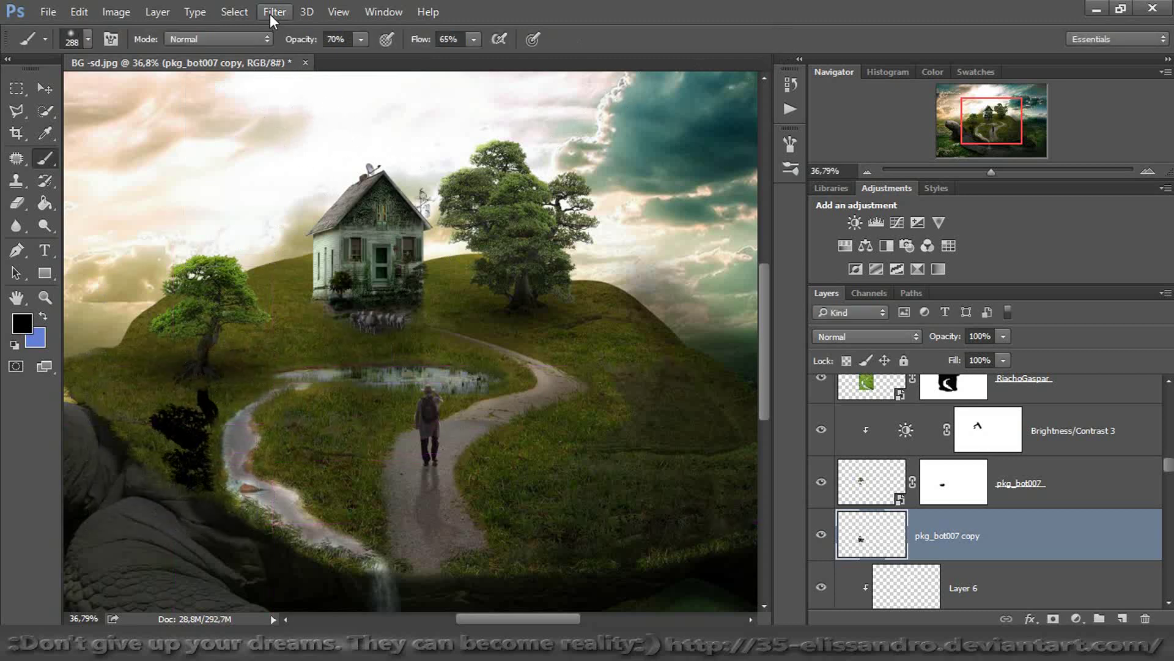
Reapply the last Gaussian Blur to the tree silhouette and set its layer fill to 46%
left_click(270, 13)
left_click(319, 24)
left_click_drag(954, 362, 916, 365)
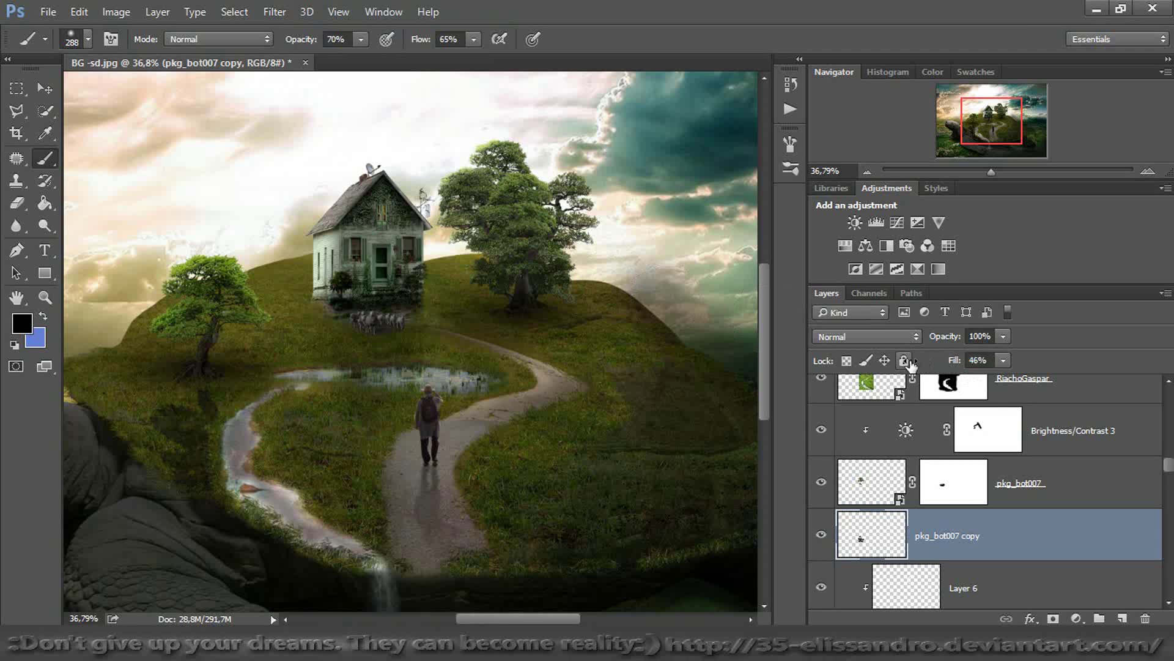
Add a mask to the pkg_bot007 copy layer, brush away part of the shadow and move the layer directly below 2 copy
left_click(1051, 619)
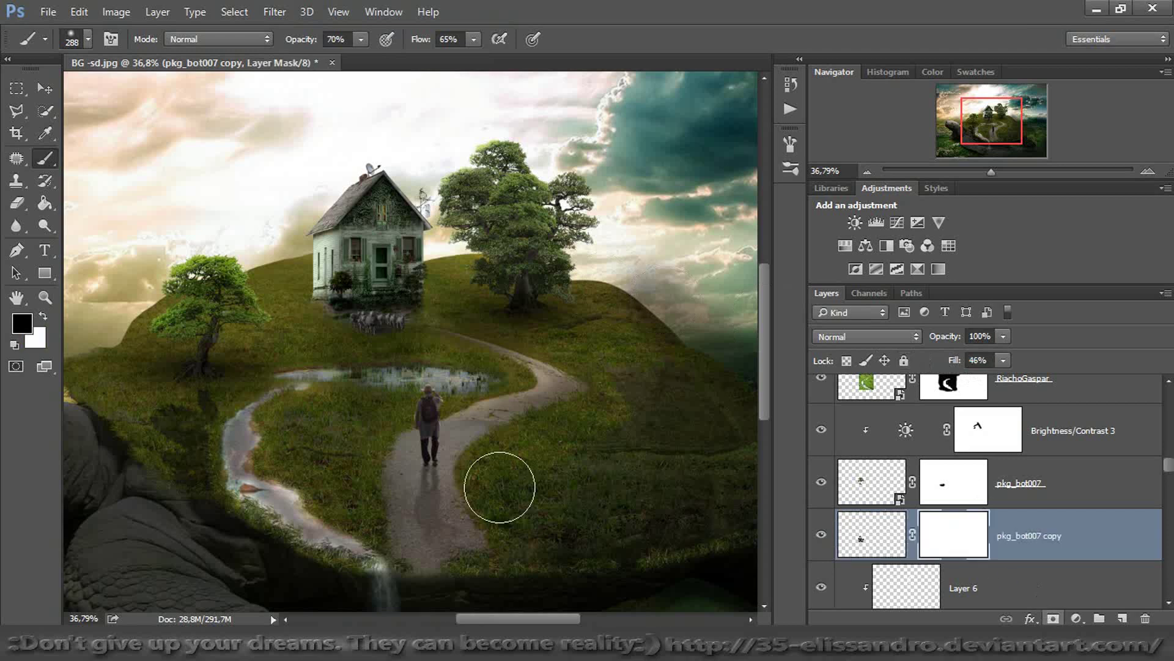
mouse_move(164, 482)
left_mouse_down()
mouse_move(247, 529)
mouse_move(243, 474)
mouse_move(153, 428)
left_mouse_up()
mouse_move(1067, 536)
left_mouse_down()
mouse_move(1049, 274)
mouse_move(997, 392)
mouse_move(987, 355)
mouse_move(963, 484)
left_mouse_up()
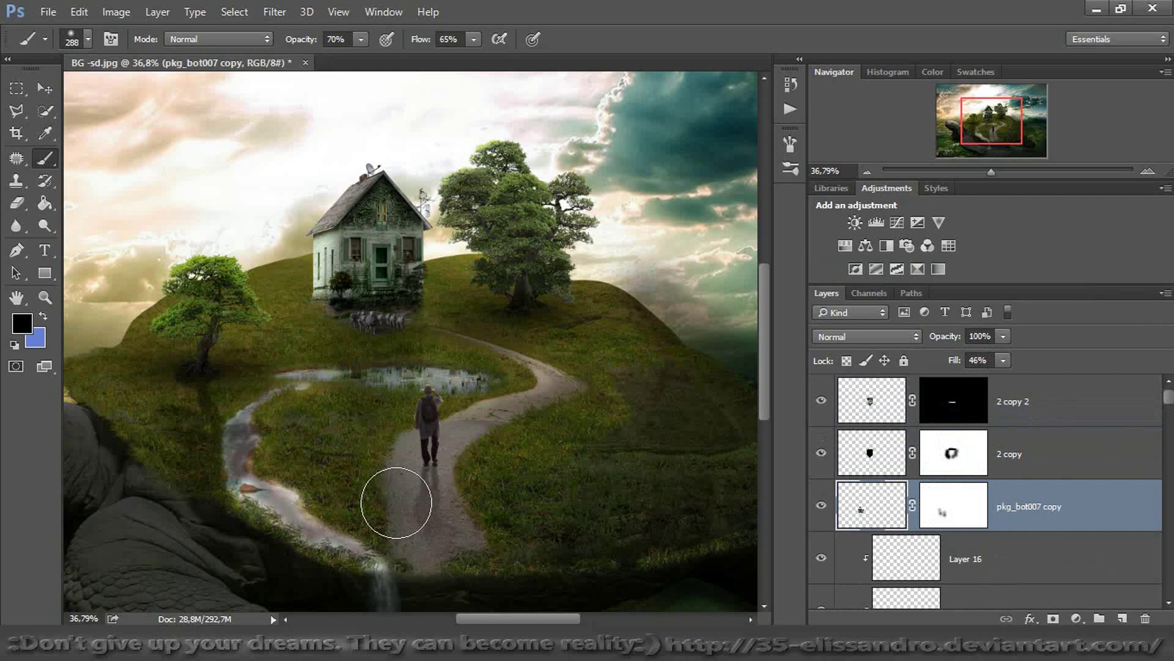
Rotate the tree shadow by 12.77° and shift it slightly to the left under the trunk
key("ctrl+t")
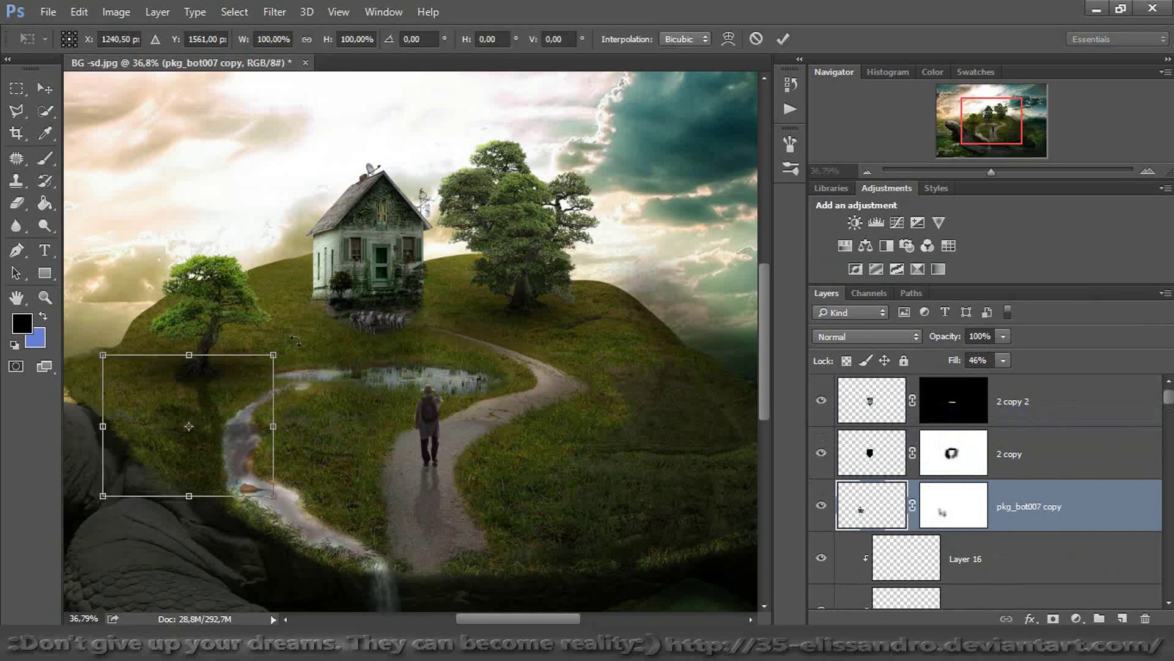
left_click_drag(299, 348, 313, 375)
left_click_drag(238, 395, 229, 392)
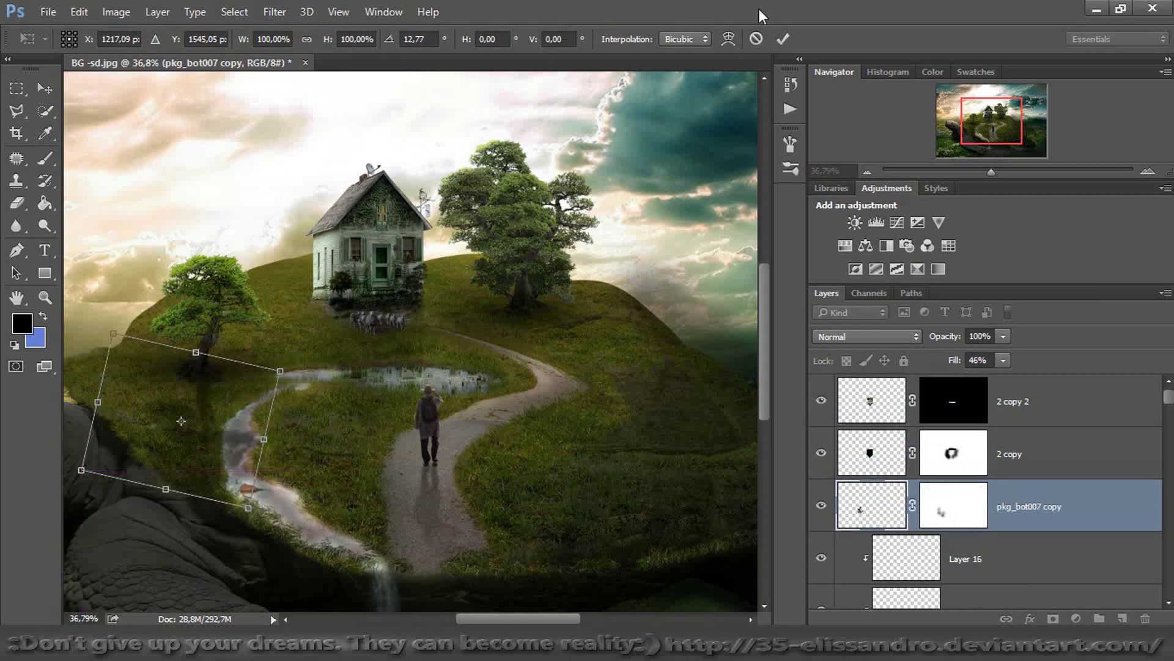
left_click(783, 39)
key("b")
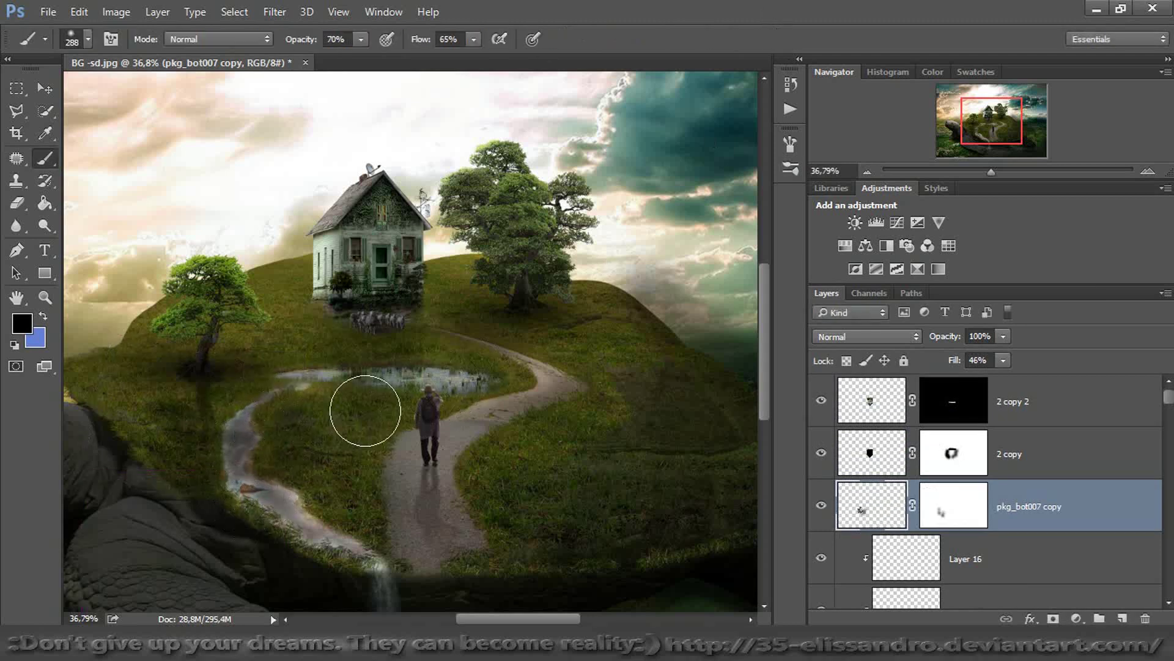
Compare the scene with and without the tree shadow and brush away more of it on the layer mask
left_click(821, 506)
left_click(822, 506)
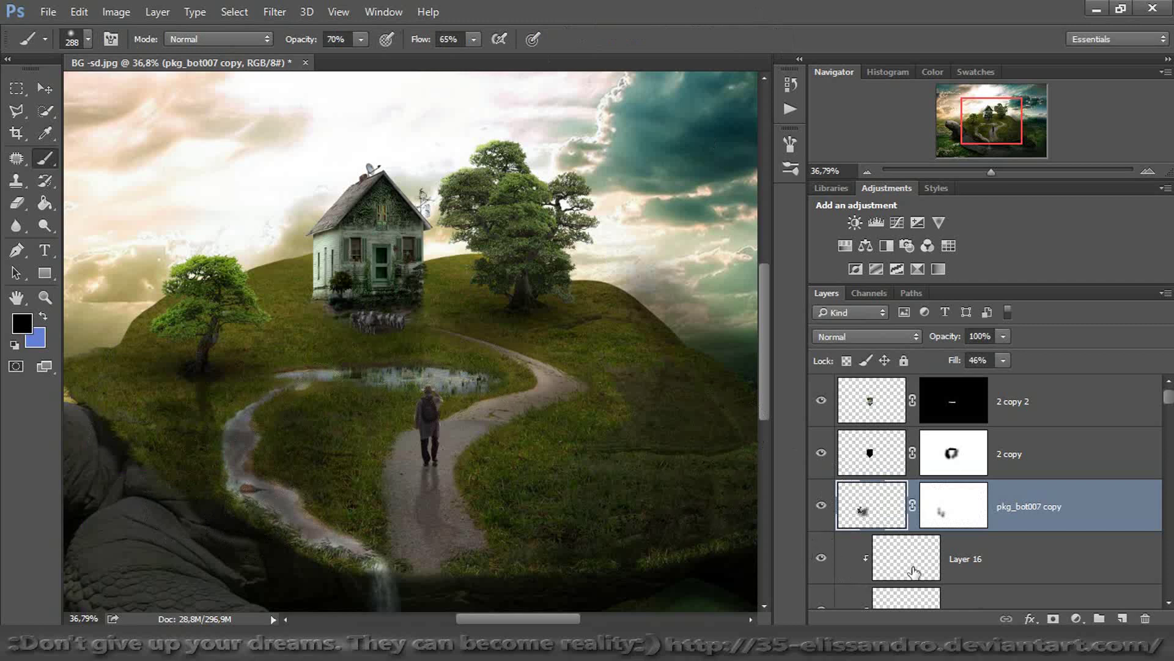
left_click(821, 505)
left_click(961, 509)
mouse_move(348, 383)
left_mouse_down()
mouse_move(266, 437)
mouse_move(238, 510)
mouse_move(293, 391)
mouse_move(309, 497)
mouse_move(248, 519)
mouse_move(130, 474)
mouse_move(83, 379)
mouse_move(144, 398)
left_mouse_up()
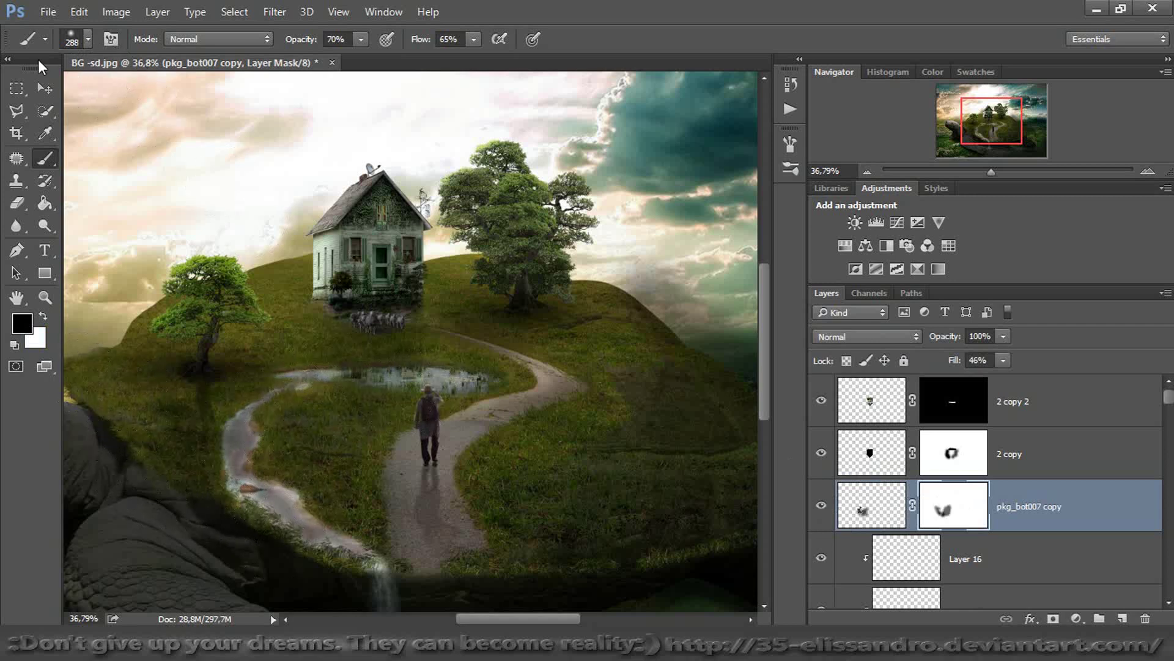
Rotate the tree shadow further clockwise and move it left to line up with the trunk base
left_click(46, 88)
left_click_drag(413, 317, 442, 356)
left_click_drag(288, 438, 260, 435)
left_click(783, 38)
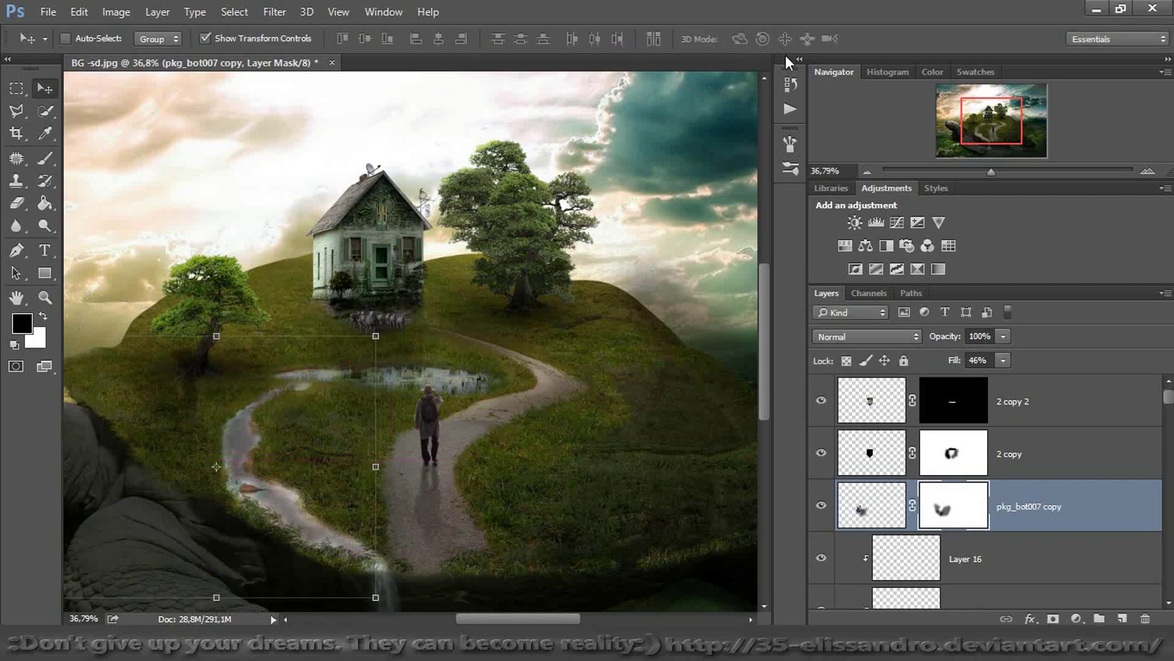
Mask out excess tree shadow beside the trunk, set the layer's opacity to 86% and compare the result with the shadow hidden
left_click(44, 158)
mouse_move(175, 326)
left_mouse_down()
mouse_move(138, 343)
mouse_move(169, 318)
mouse_move(166, 338)
mouse_move(131, 296)
left_mouse_up()
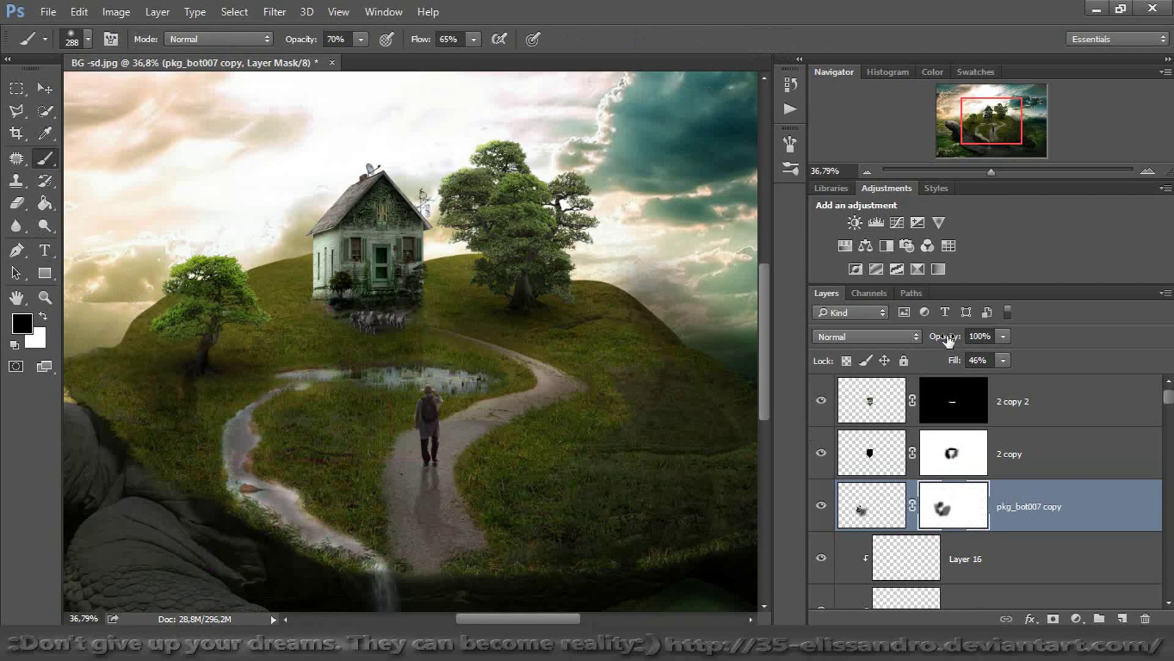
left_click(35, 92)
left_click_drag(177, 390, 178, 390)
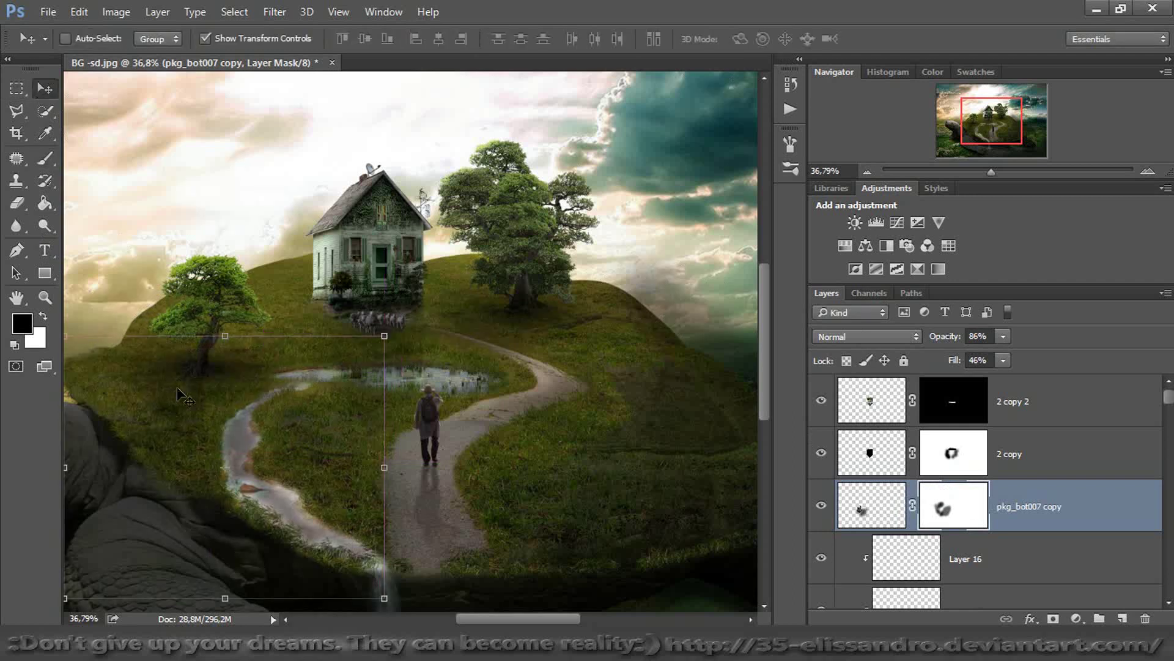
left_click(40, 159)
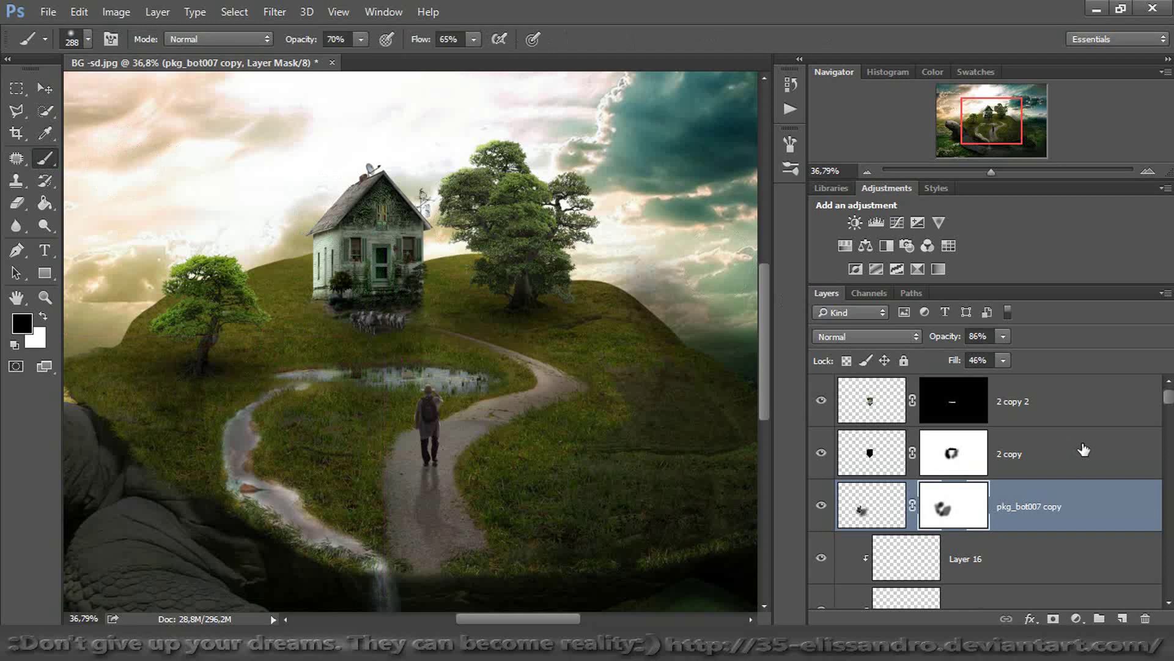
left_click(820, 507)
left_click(819, 507)
Examine the small tree layer pkg_bot007 and the house layer 2, checking which element each one holds
left_click_drag(1169, 395, 1169, 475)
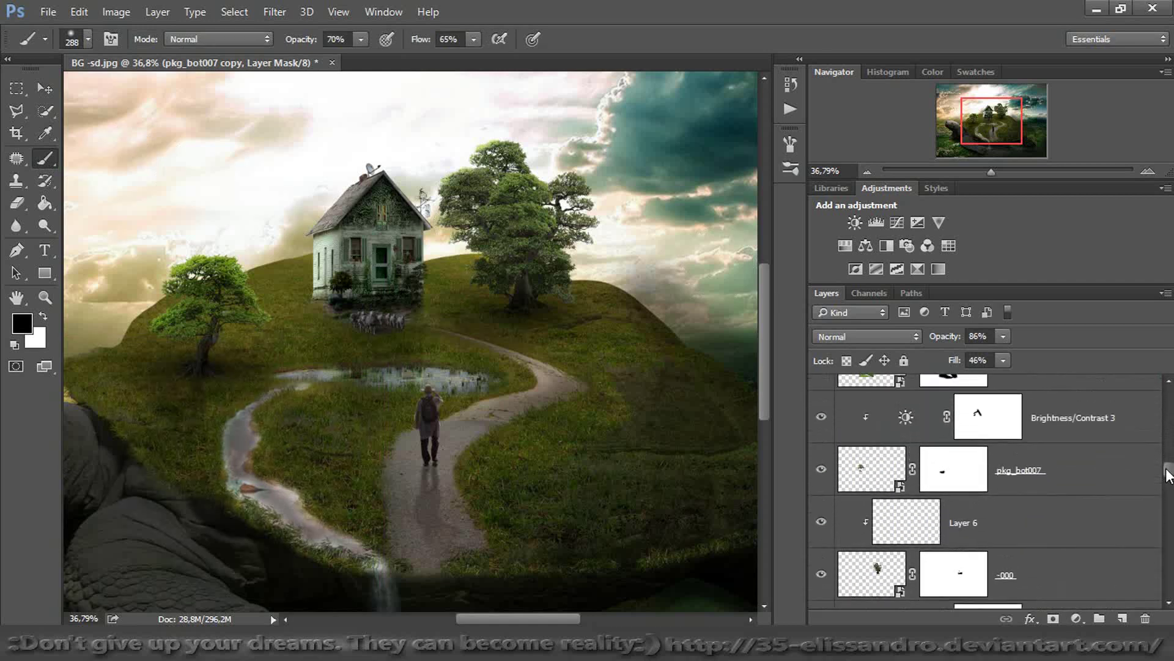
left_click(873, 475)
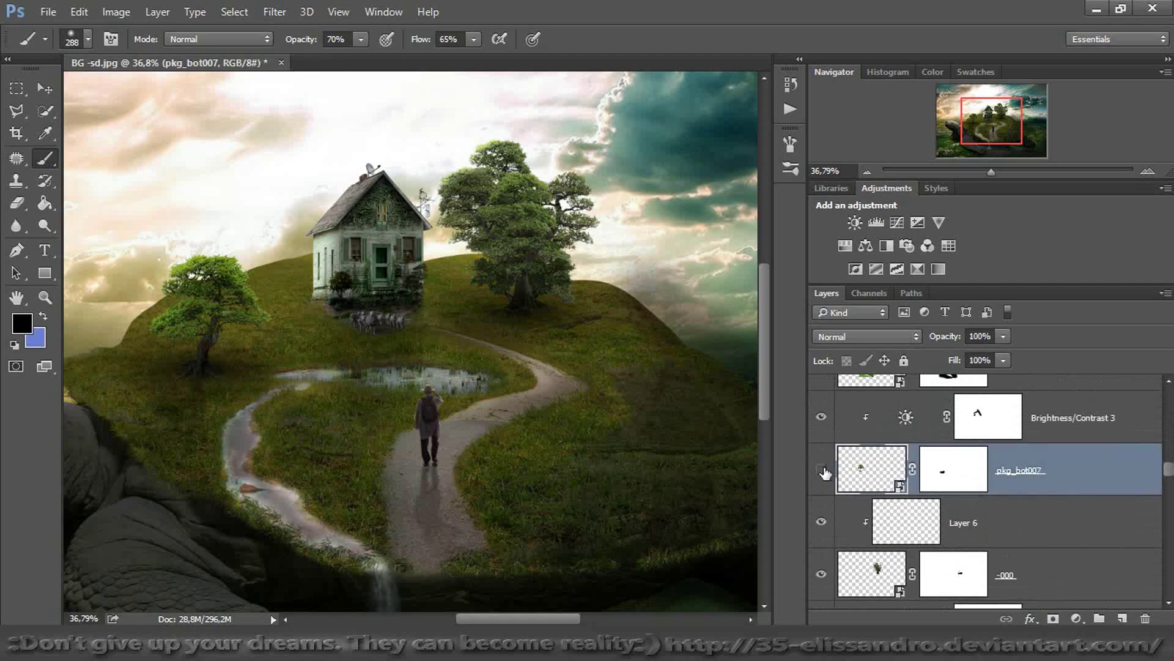
left_click(825, 473)
left_click(825, 472)
left_click(39, 95)
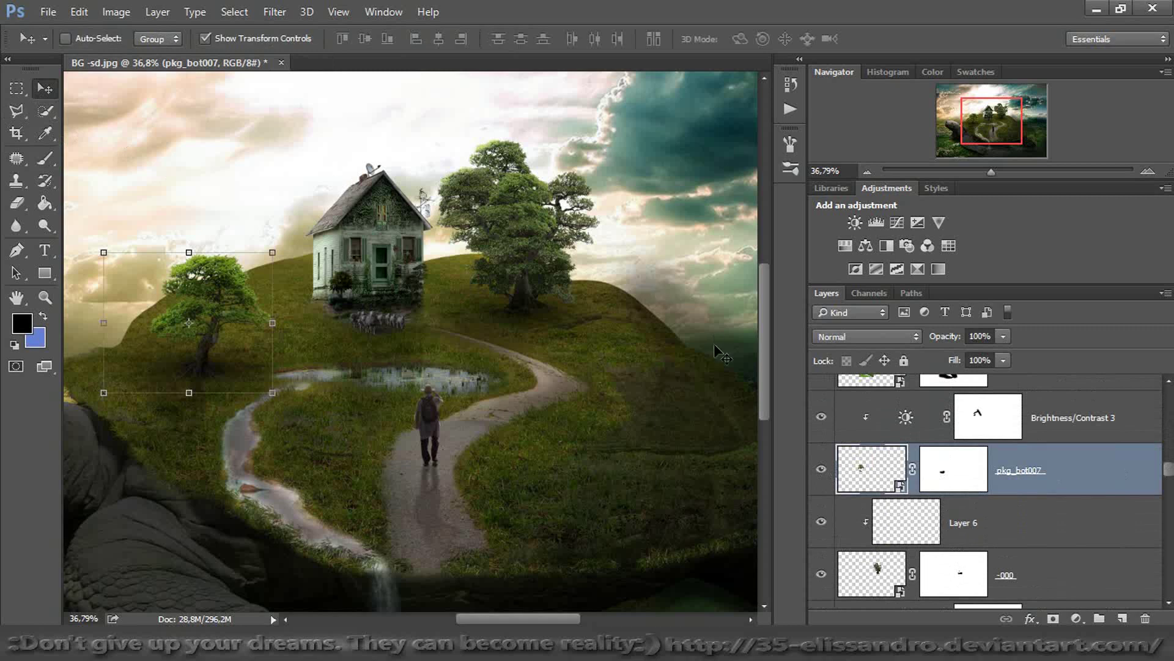
left_click_drag(1169, 471, 1170, 502)
left_click(868, 536)
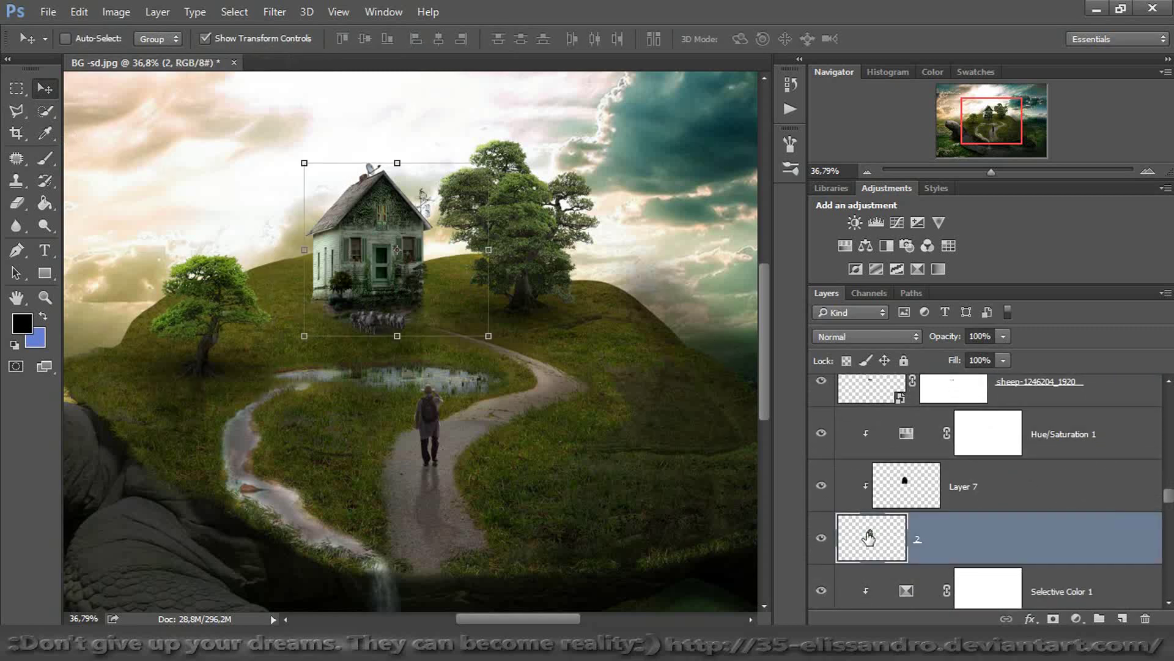
Find the large tree's layer, -000, in the layer stack and duplicate it
left_click_drag(1168, 495, 1168, 471)
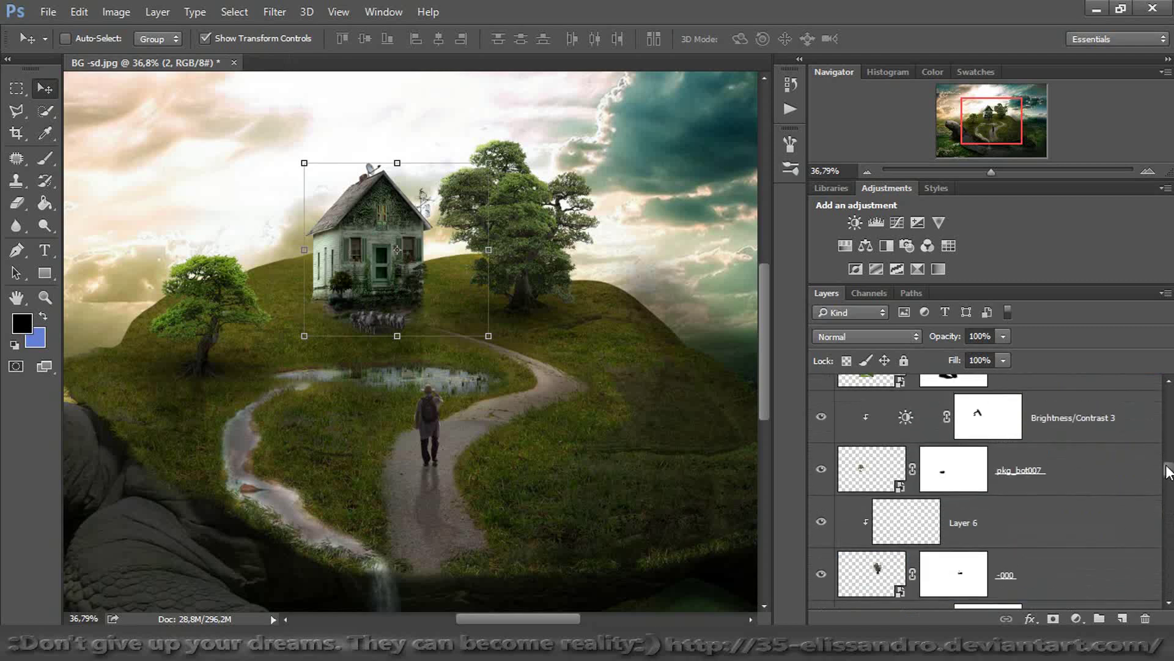
left_click(863, 489)
left_click(876, 589)
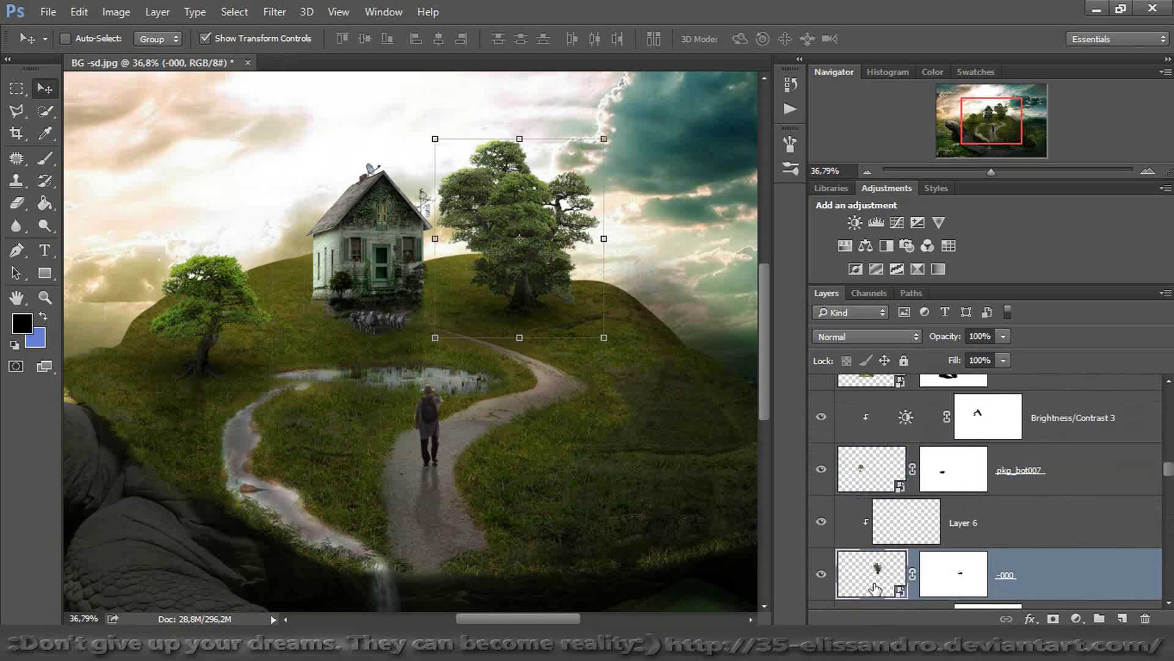
key("ctrl+j")
Rasterize the large tree copy, convert it to a smart object and rasterize it again to bake in its mask
right_click(1074, 592)
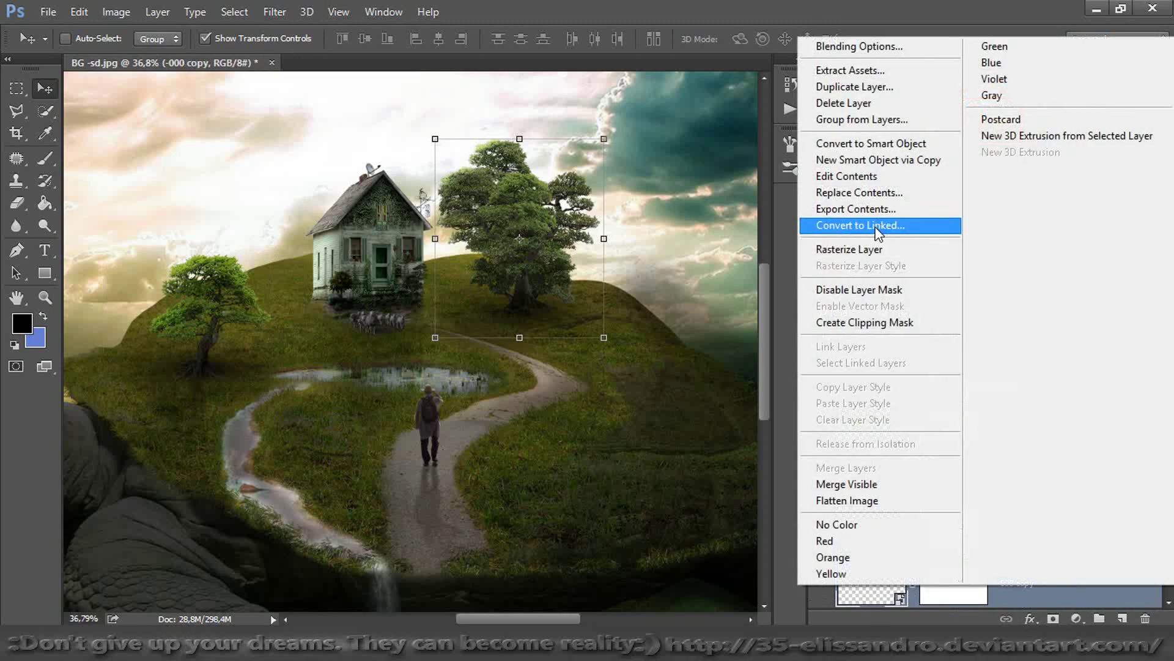
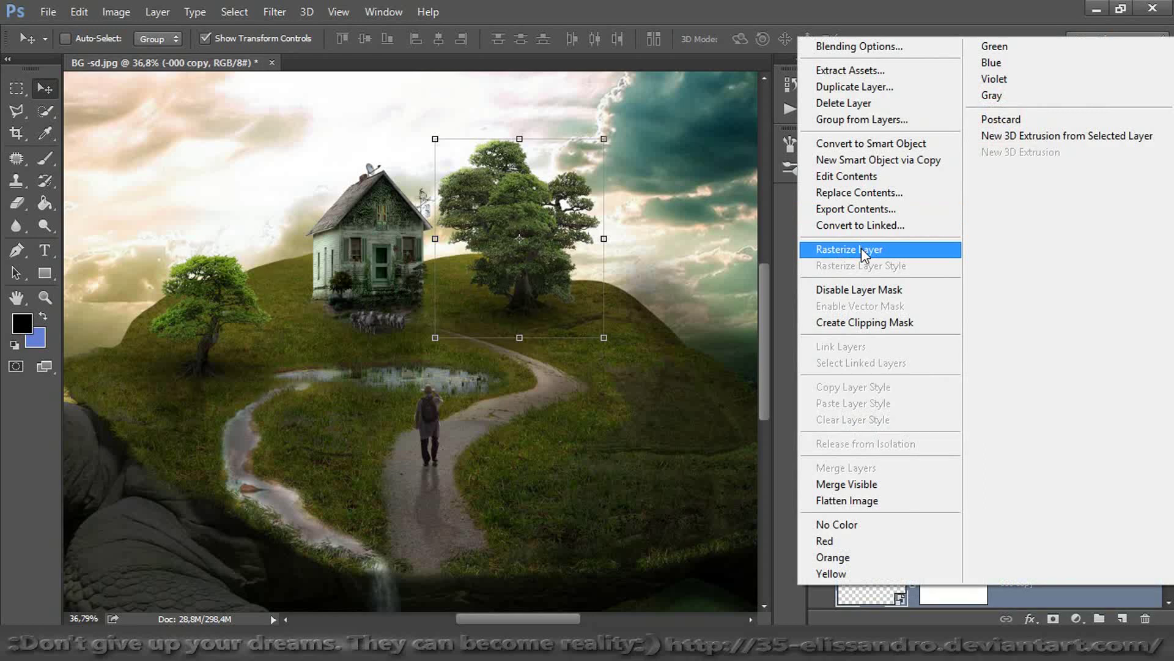
left_click(861, 247)
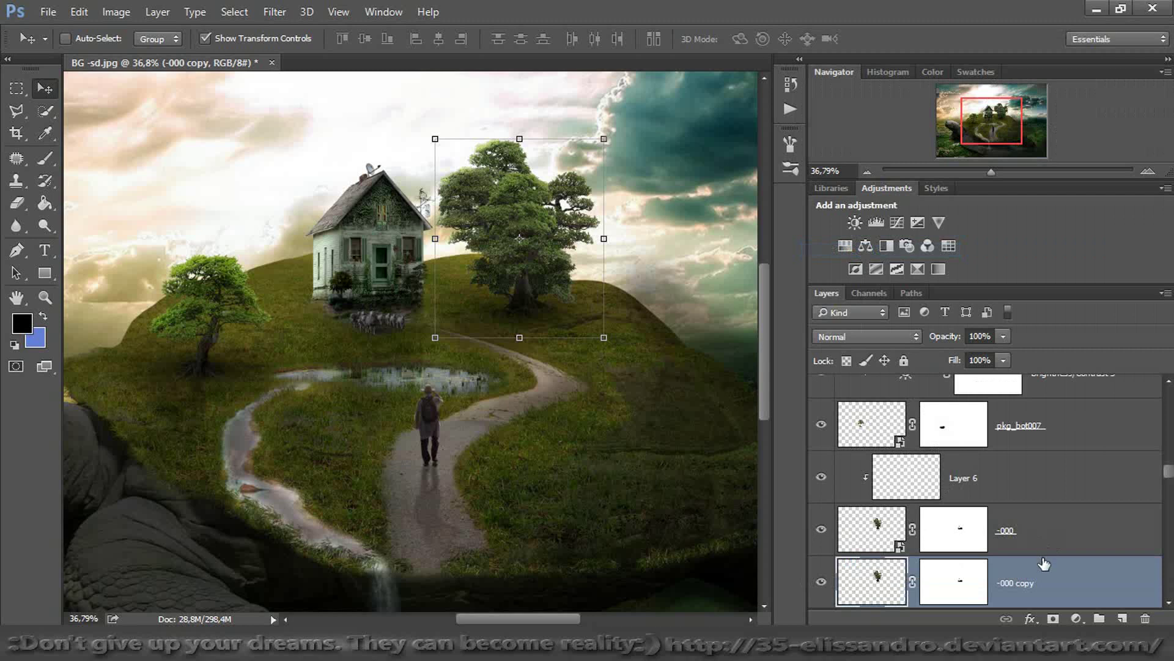
right_click(1037, 586)
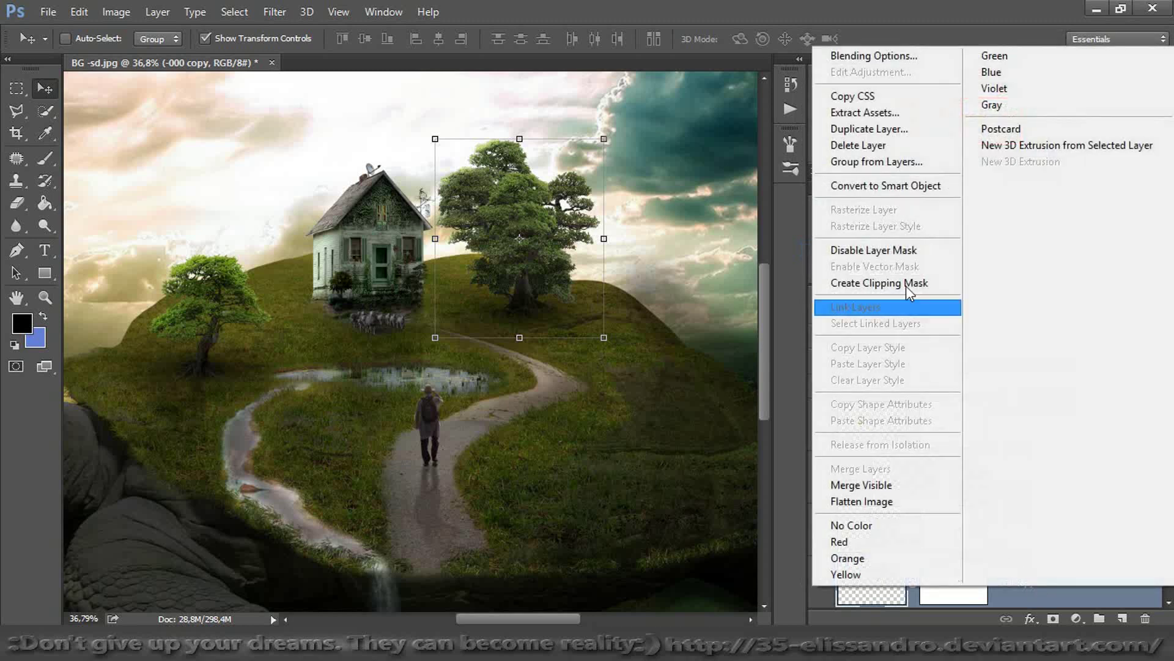
left_click(885, 185)
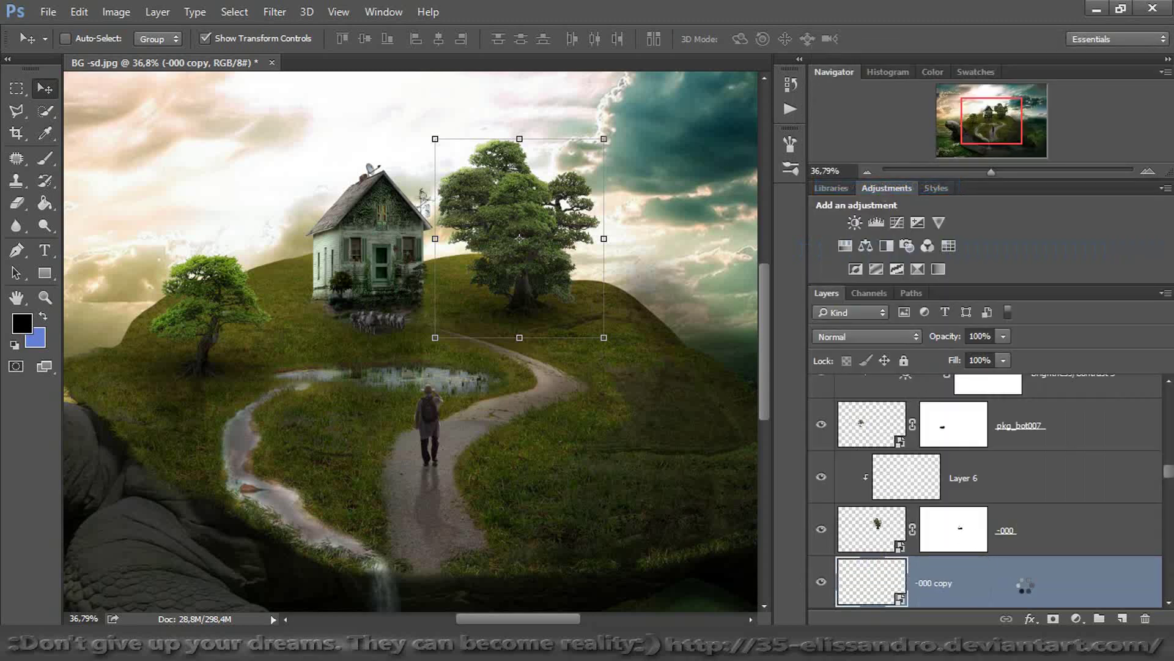
right_click(974, 571)
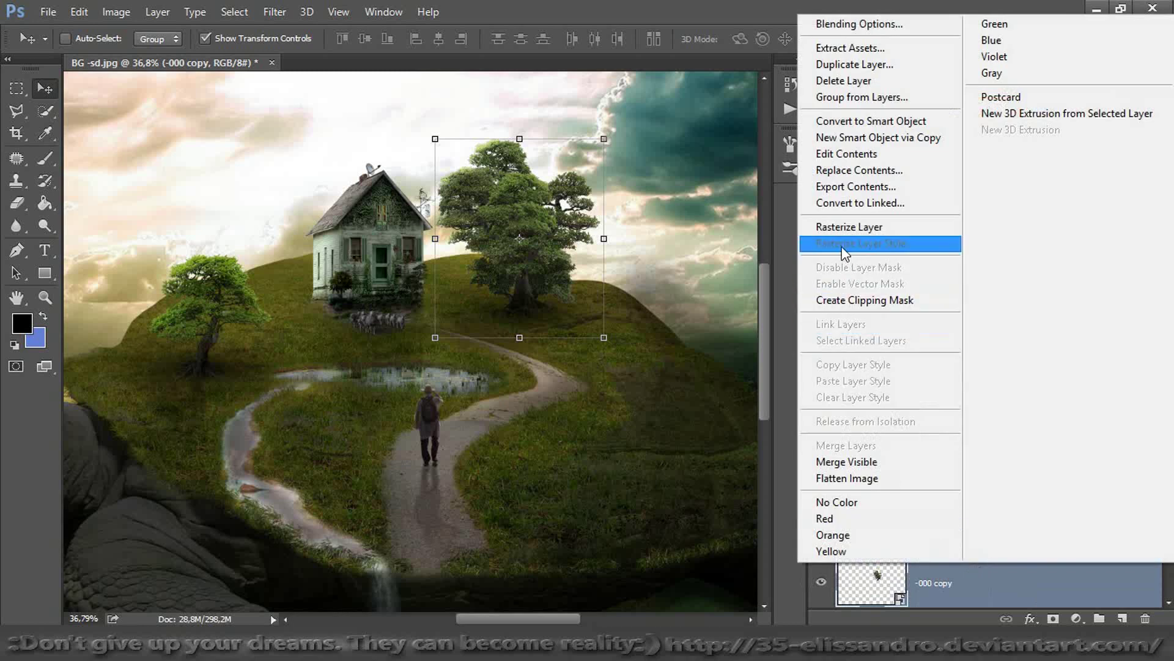
left_click(835, 231)
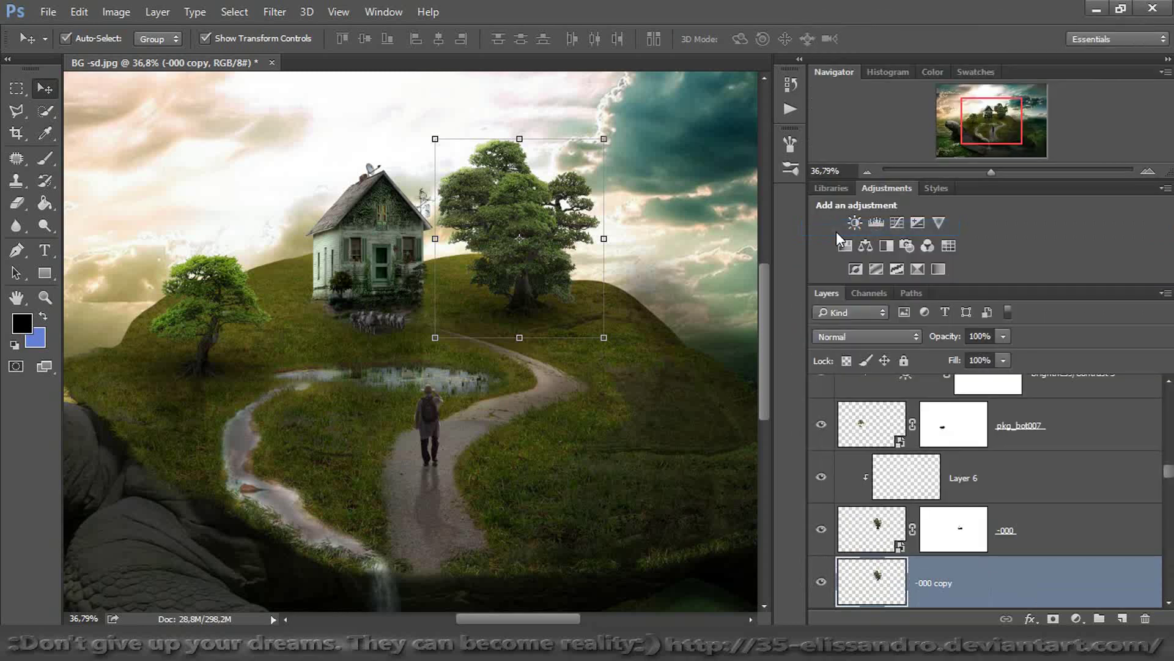
Turn the large tree copy solid black by reducing its lightness to the minimum with Hue/Saturation
key("ctrl+u")
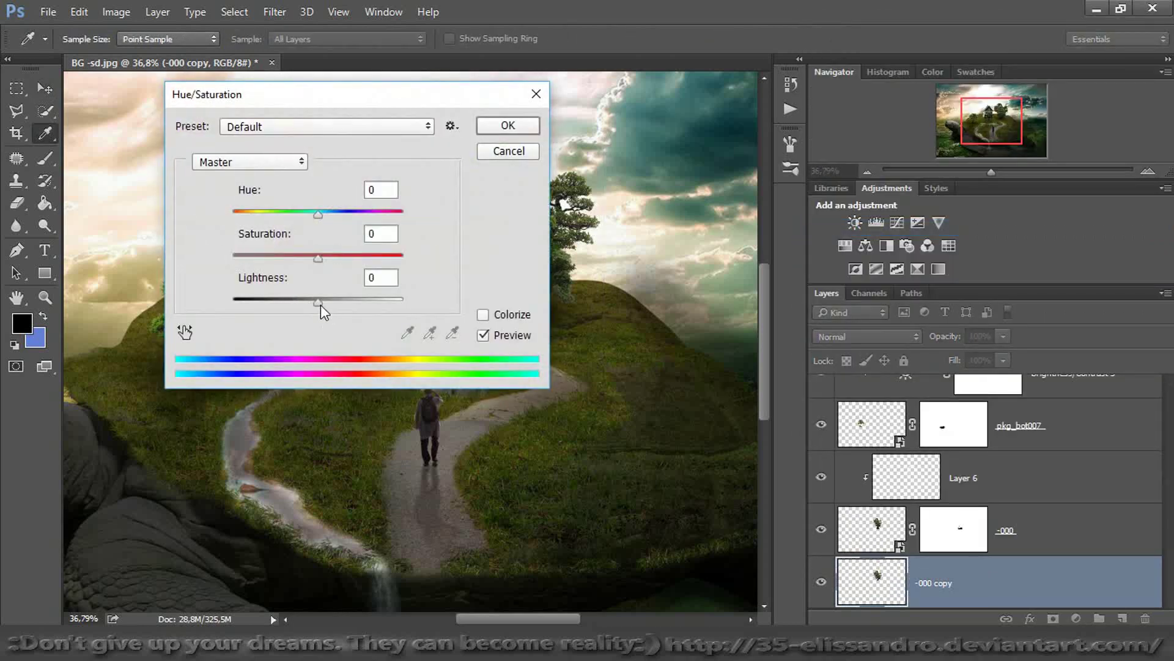
left_click_drag(319, 303, 151, 300)
left_click(498, 136)
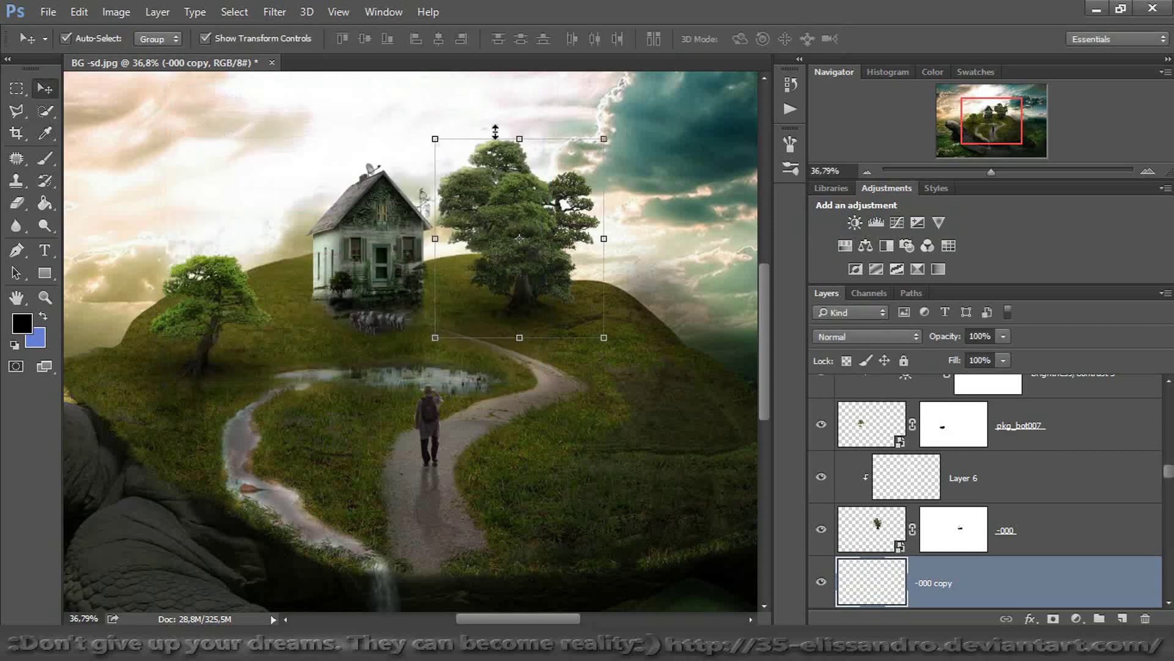
Flip the black tree copy vertically and move it below the large tree's trunk
key("ctrl+t")
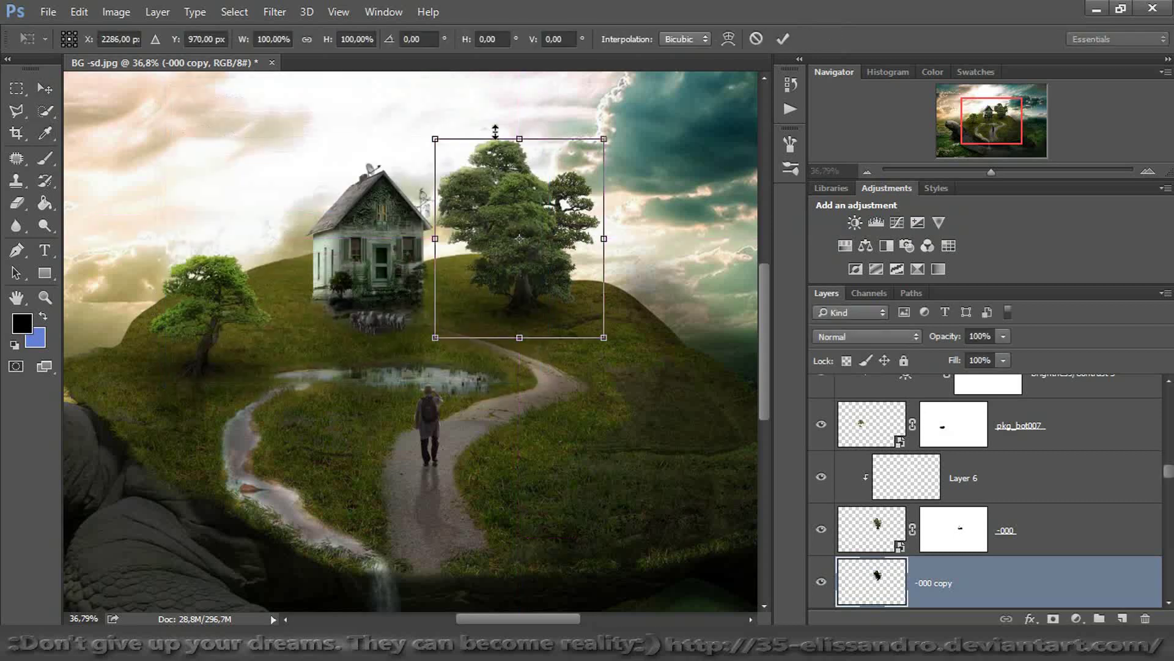
right_click(506, 306)
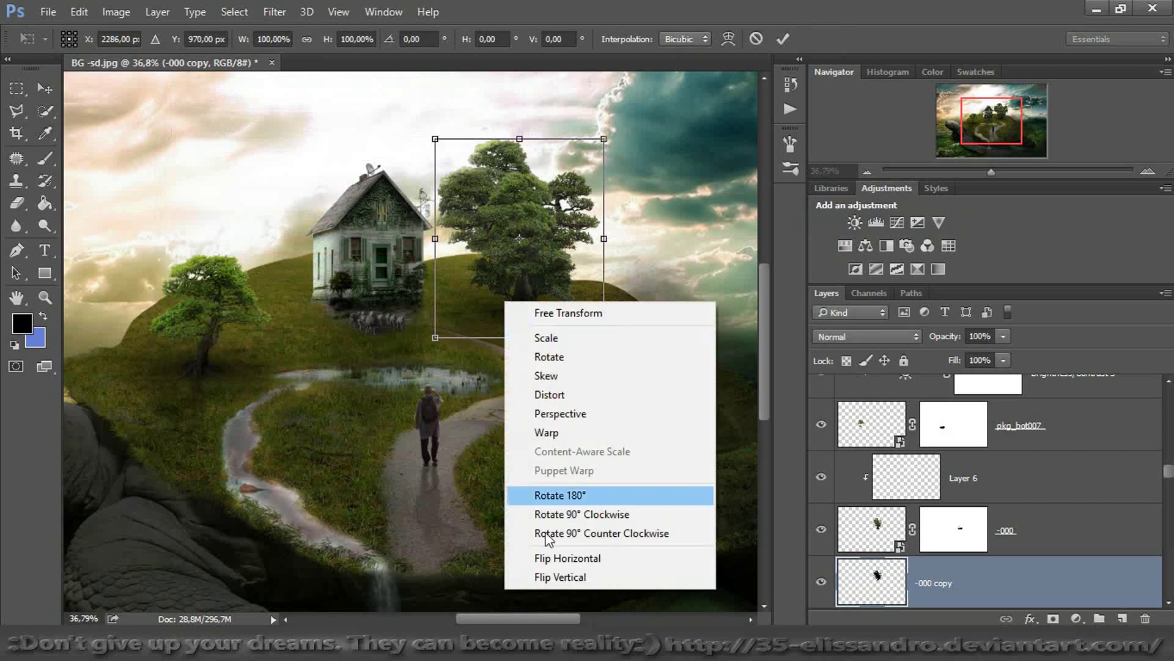
left_click(545, 581)
left_click_drag(513, 289, 539, 404)
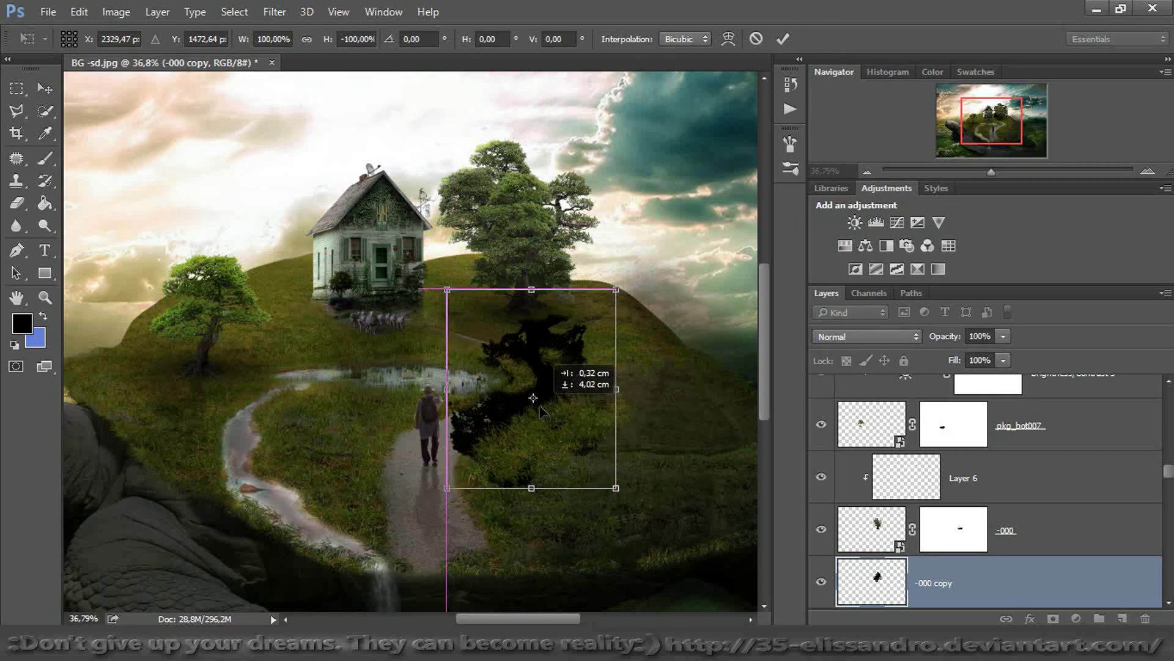
Flip the tree shadow horizontally, align it under the trunk and rotate it about 8° counterclockwise
right_click(539, 403)
left_click(571, 372)
mouse_move(571, 372)
left_mouse_down()
mouse_move(561, 383)
mouse_move(560, 369)
left_mouse_up()
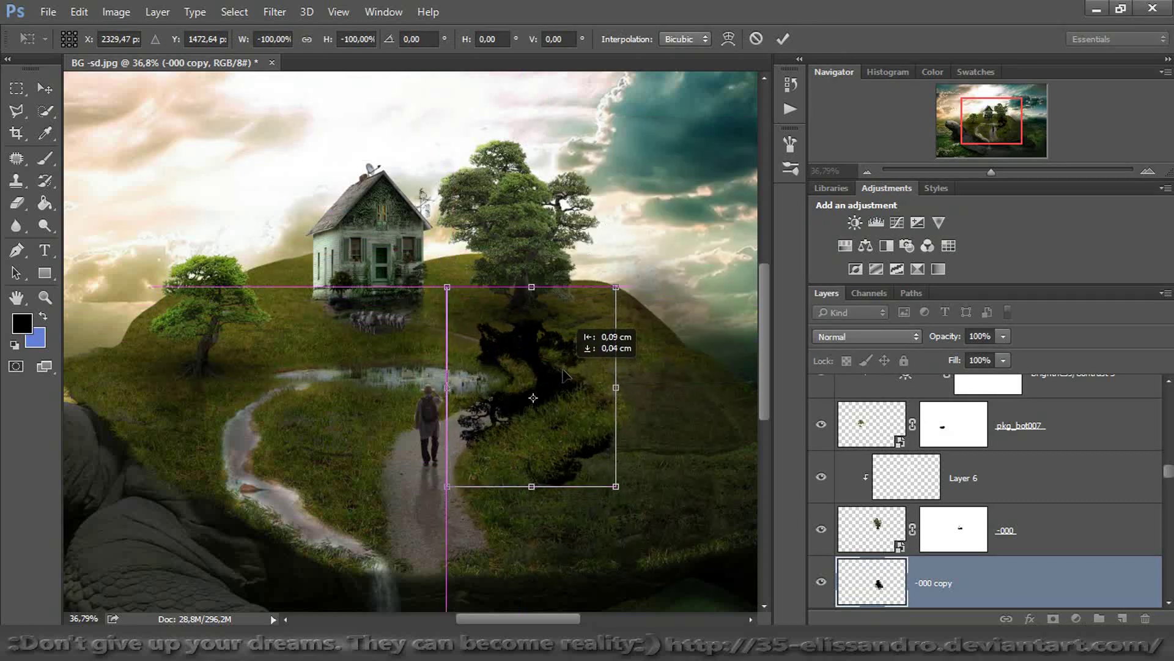
left_click_drag(659, 385, 658, 365)
left_click_drag(557, 385, 567, 382)
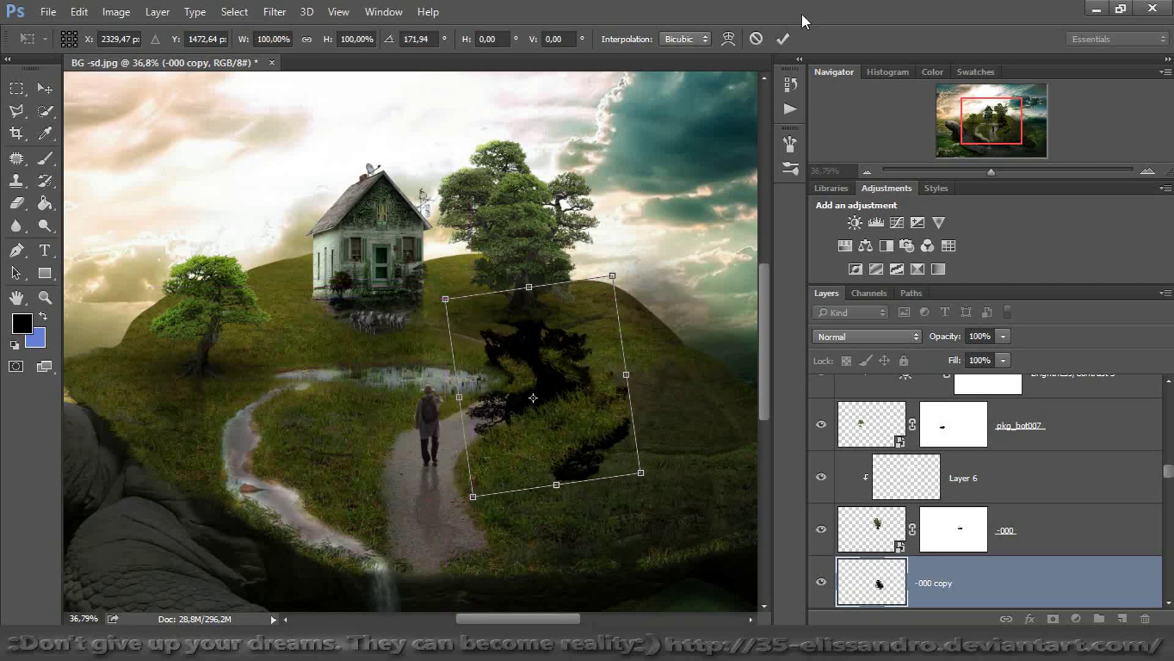
left_click(783, 39)
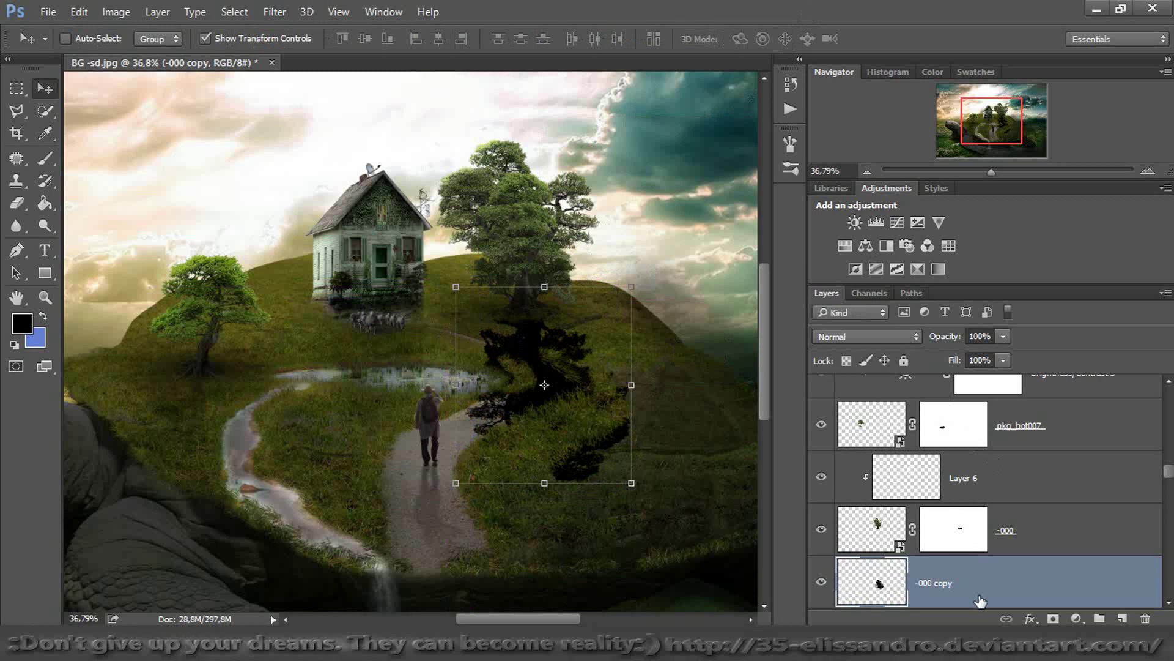
Move the large tree's shadow layer to the top of the layer stack and reapply the last Gaussian Blur
scroll(966, 317, "up", 10)
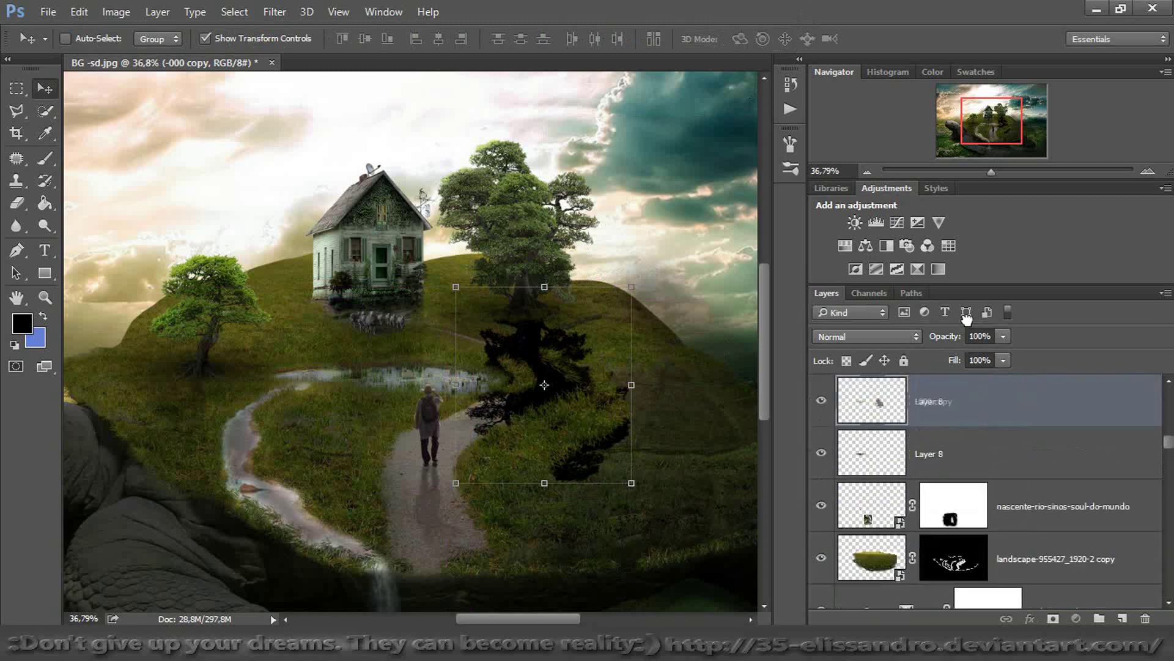
left_click_drag(966, 317, 960, 382)
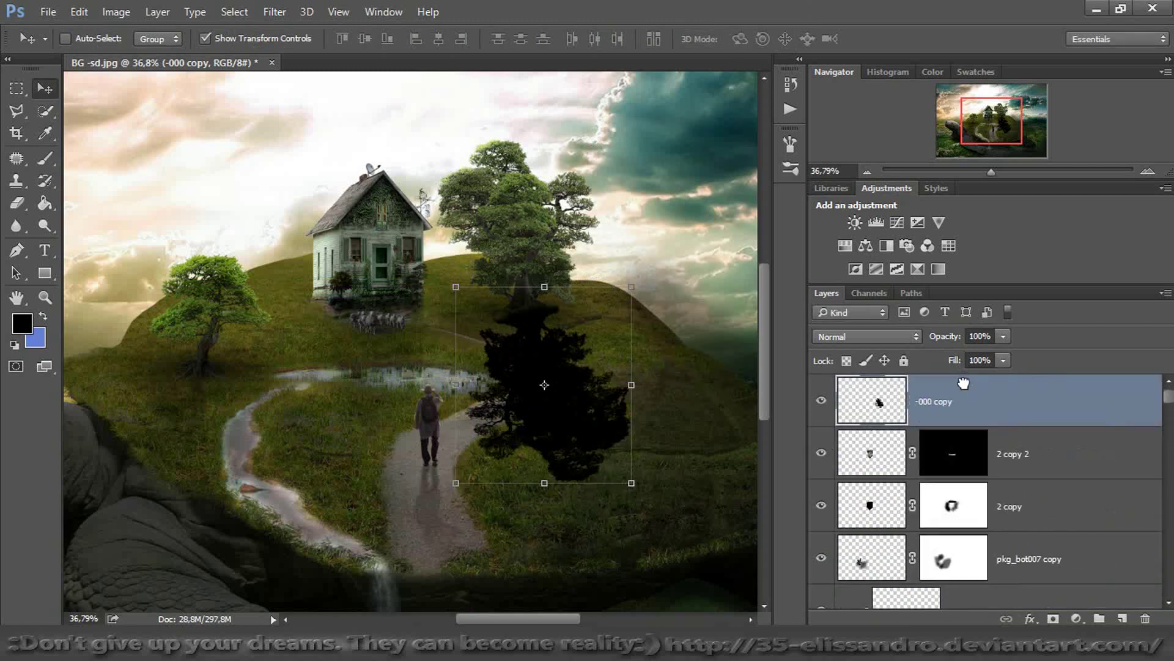
left_click(274, 13)
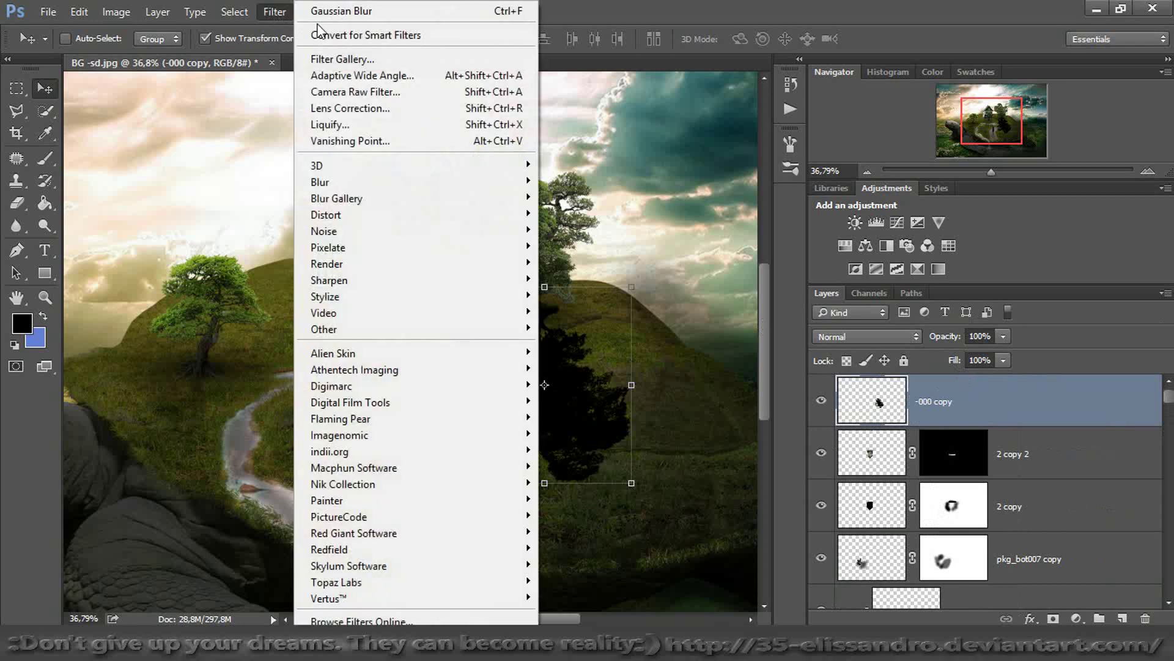
left_click(336, 11)
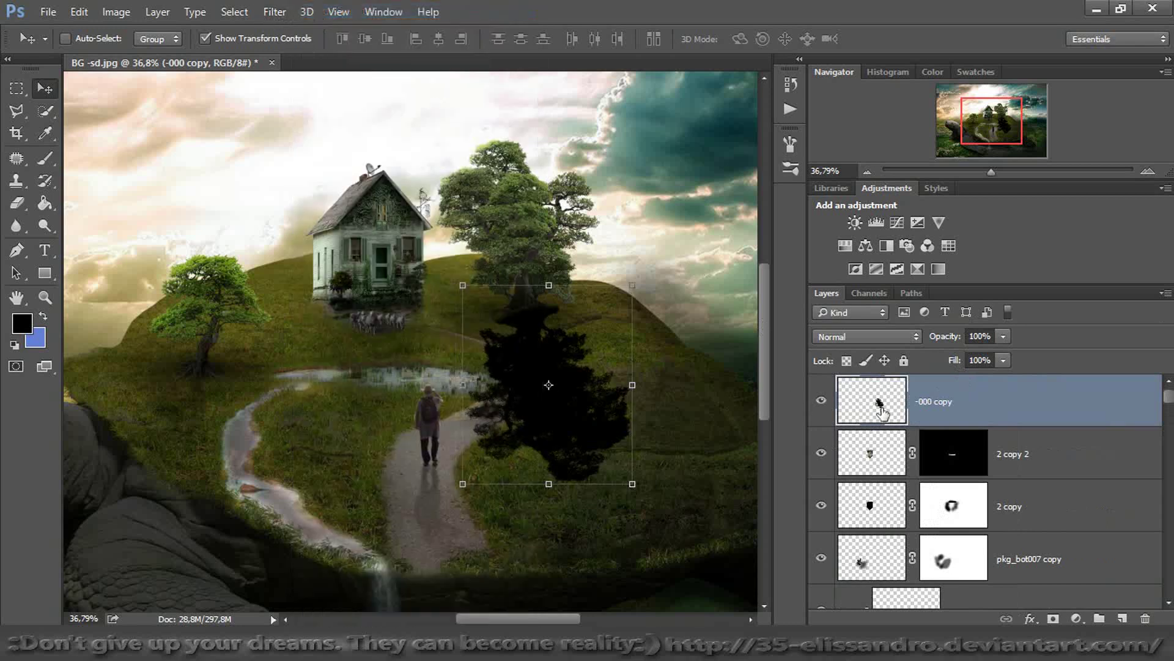
Set the large tree shadow layer's fill to 51%
left_click(956, 361)
type("51")
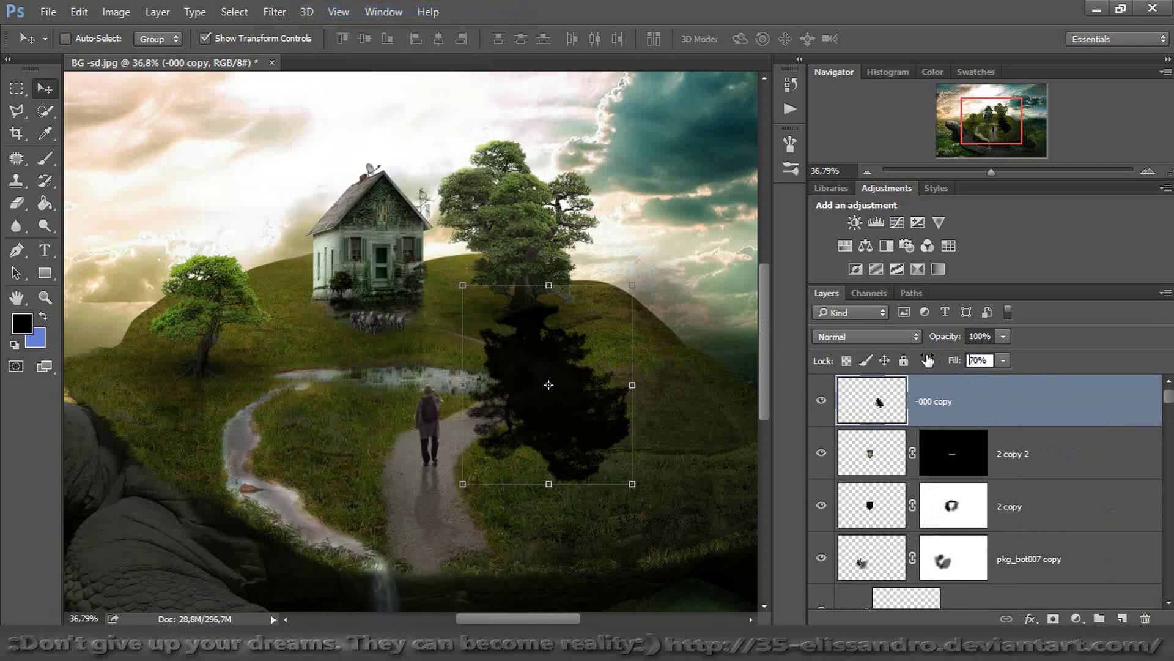
key("Return")
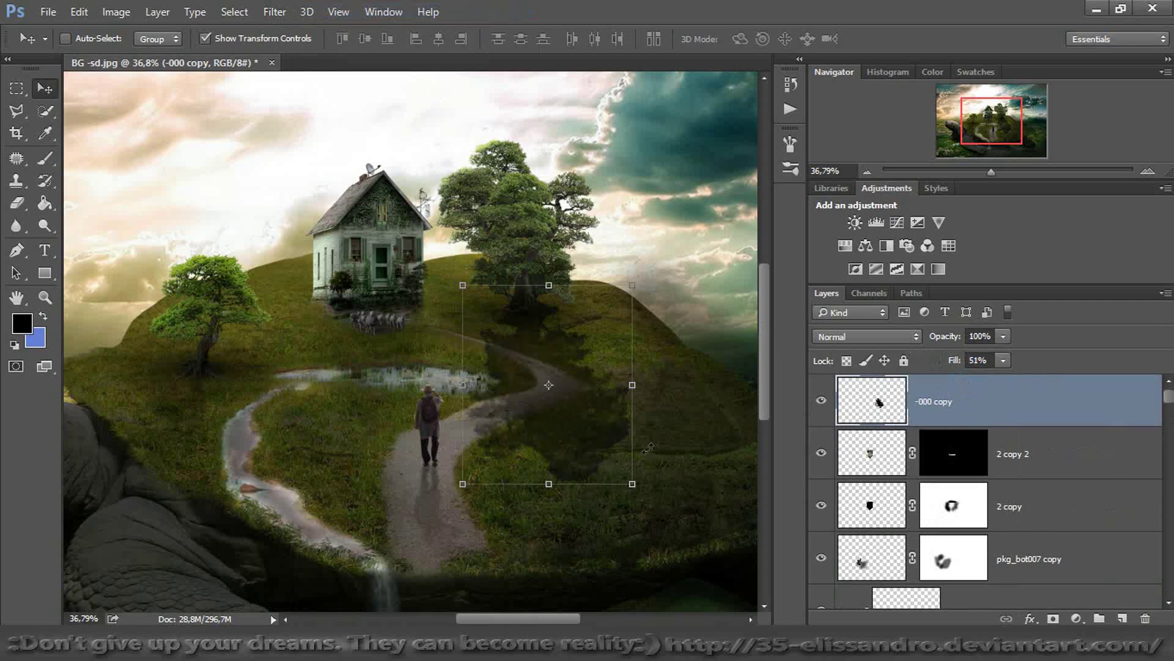
Rotate the large tree's shadow further counterclockwise so it falls across the hill away from the path
left_click_drag(994, 171, 981, 172)
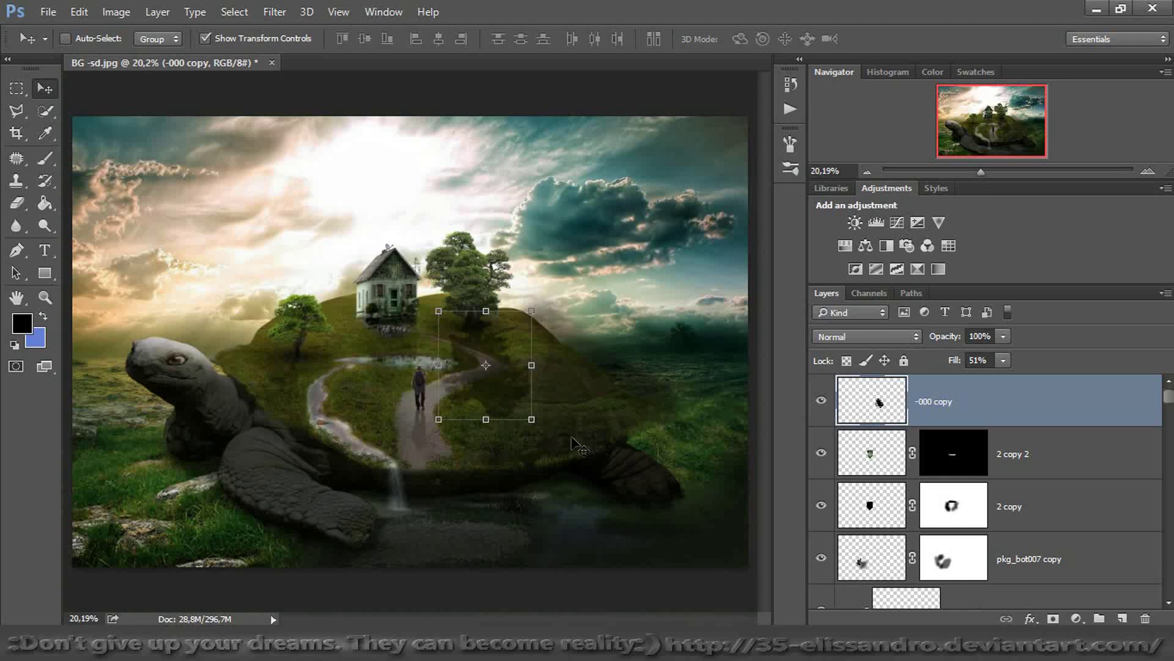
left_click_drag(549, 433, 527, 388)
left_click(783, 39)
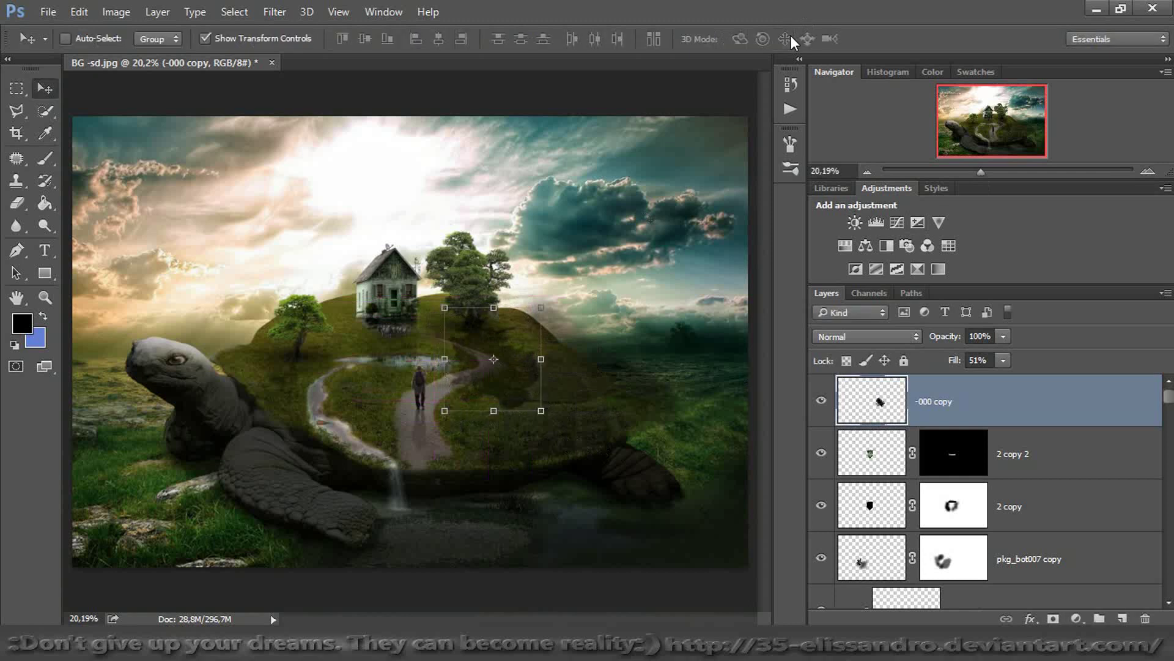
Add a mask to the large tree's shadow, brush away its outer parts in black and set the layer's opacity to 88%
left_click(1054, 619)
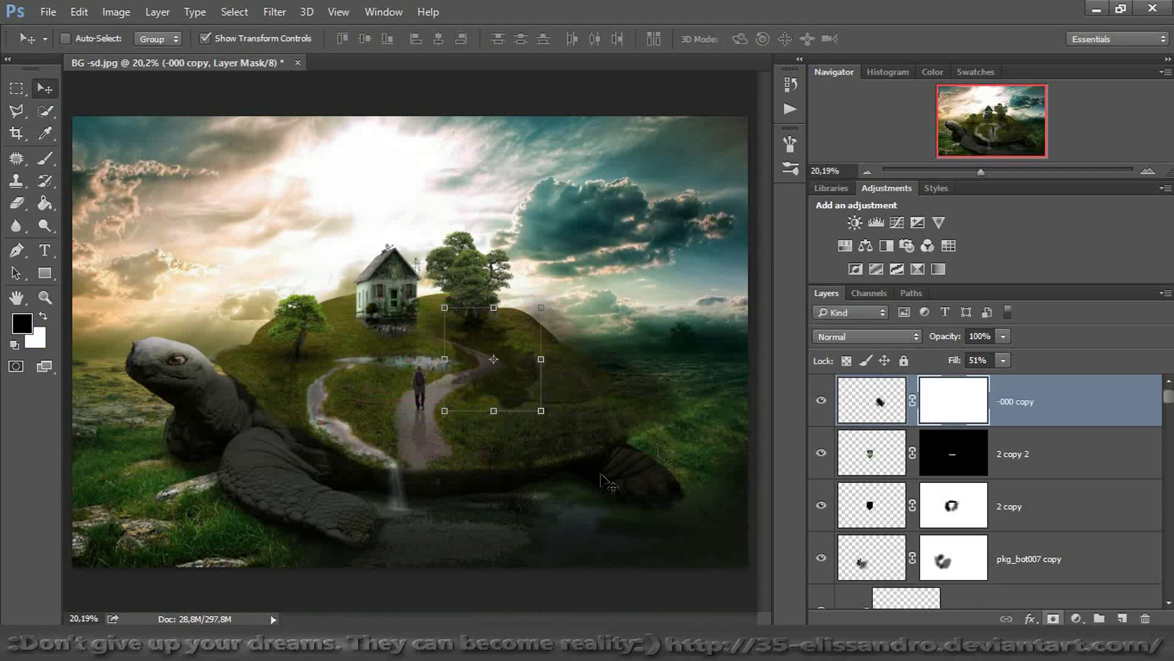
left_click(42, 156)
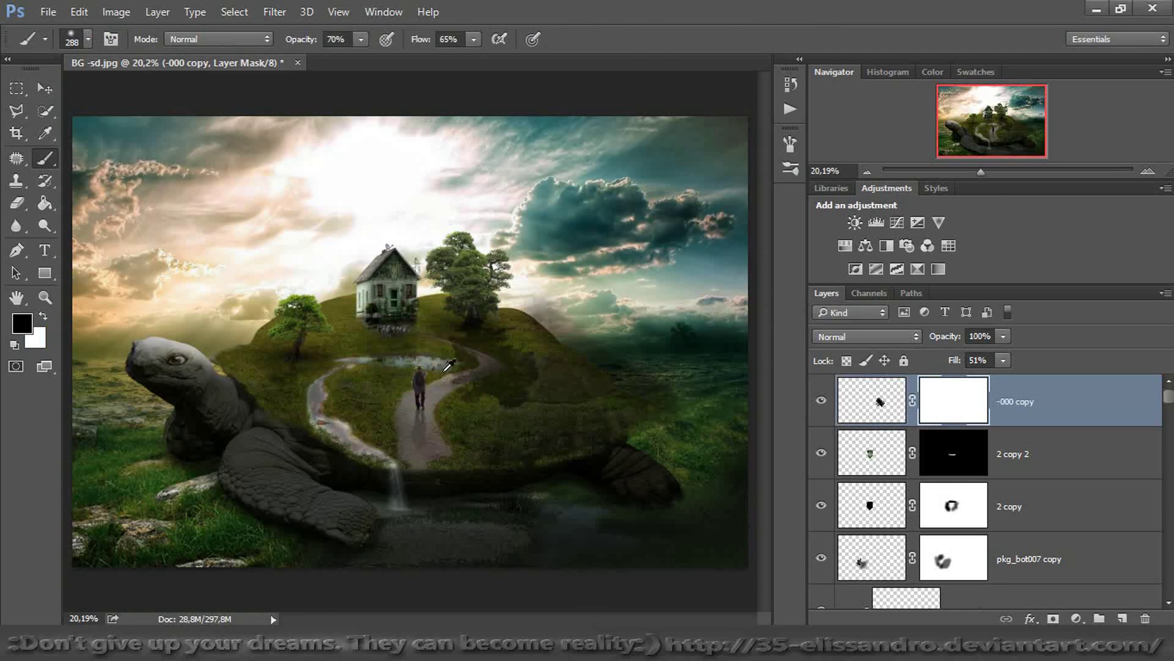
mouse_move(450, 372)
left_mouse_down()
mouse_move(469, 399)
mouse_move(547, 412)
mouse_move(570, 335)
mouse_move(564, 381)
mouse_move(570, 364)
mouse_move(560, 288)
mouse_move(539, 342)
mouse_move(546, 314)
mouse_move(445, 389)
mouse_move(428, 369)
mouse_move(484, 427)
mouse_move(536, 413)
left_mouse_up()
left_click_drag(955, 341, 945, 341)
mouse_move(982, 172)
left_mouse_down()
mouse_move(999, 172)
mouse_move(981, 171)
left_mouse_up()
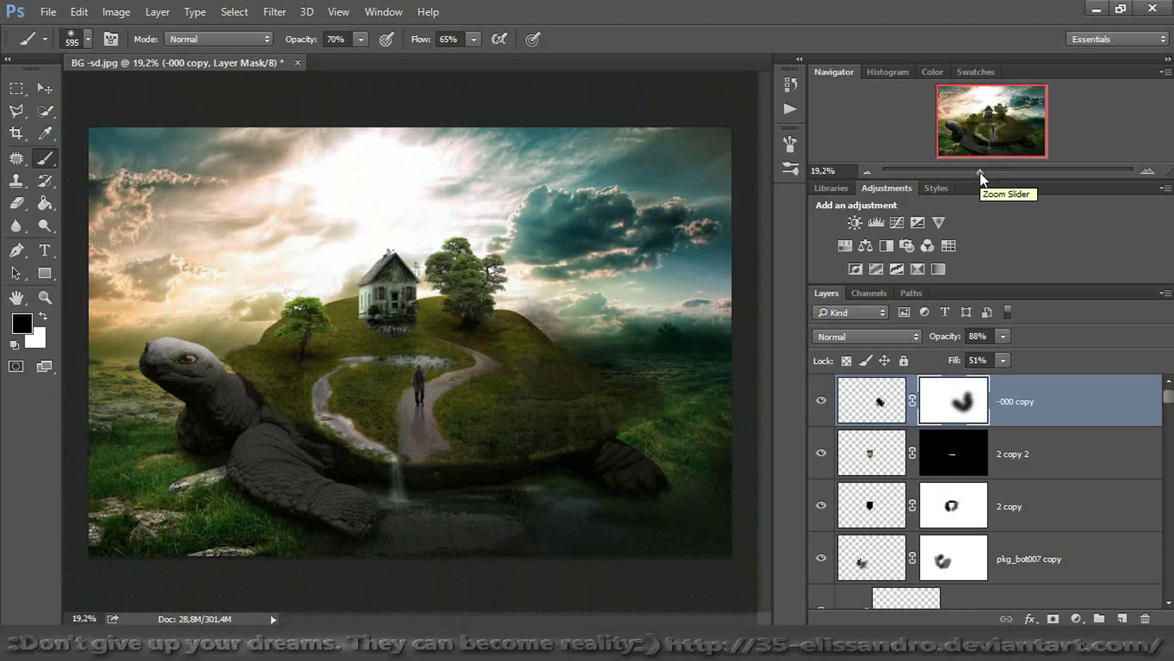
Create a new layer above the landscape-955427_1920-2 layer and clip it to the layers below
left_click_drag(1168, 407, 1168, 526)
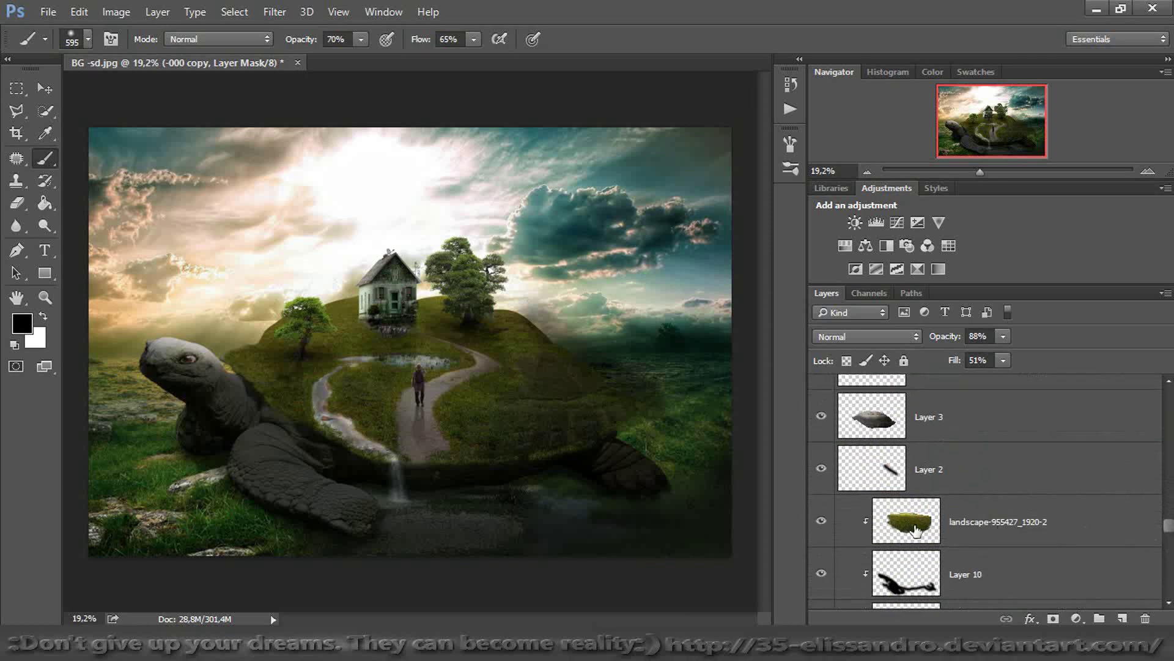
left_click(820, 522)
left_click(881, 525)
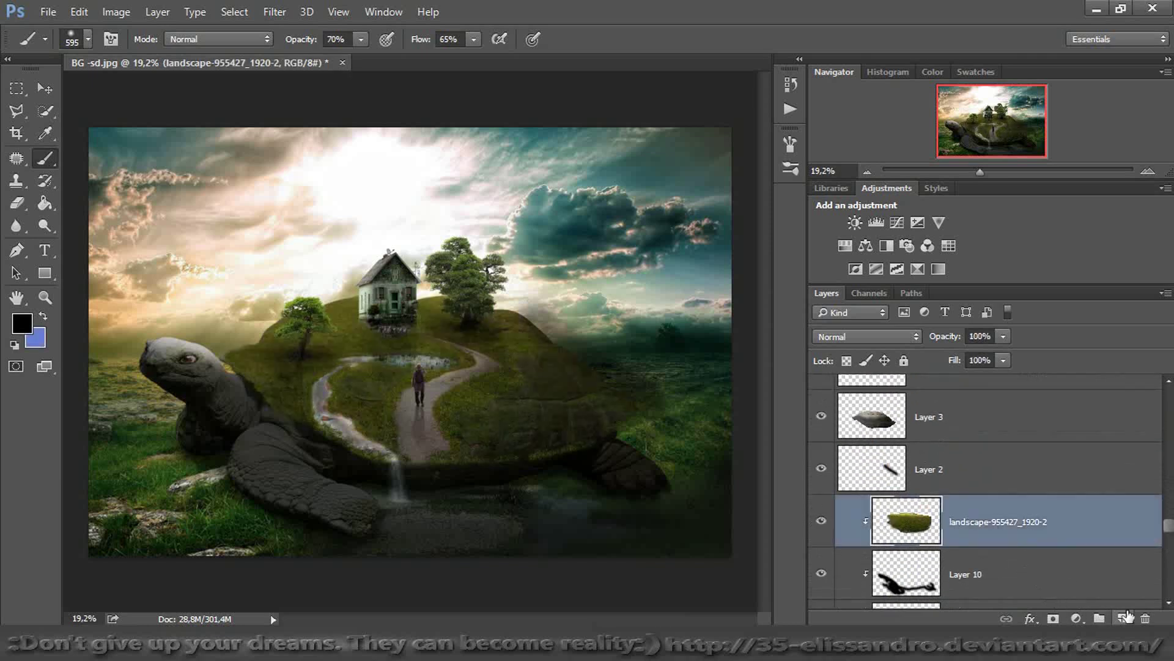
left_click(1123, 619)
right_click(991, 535)
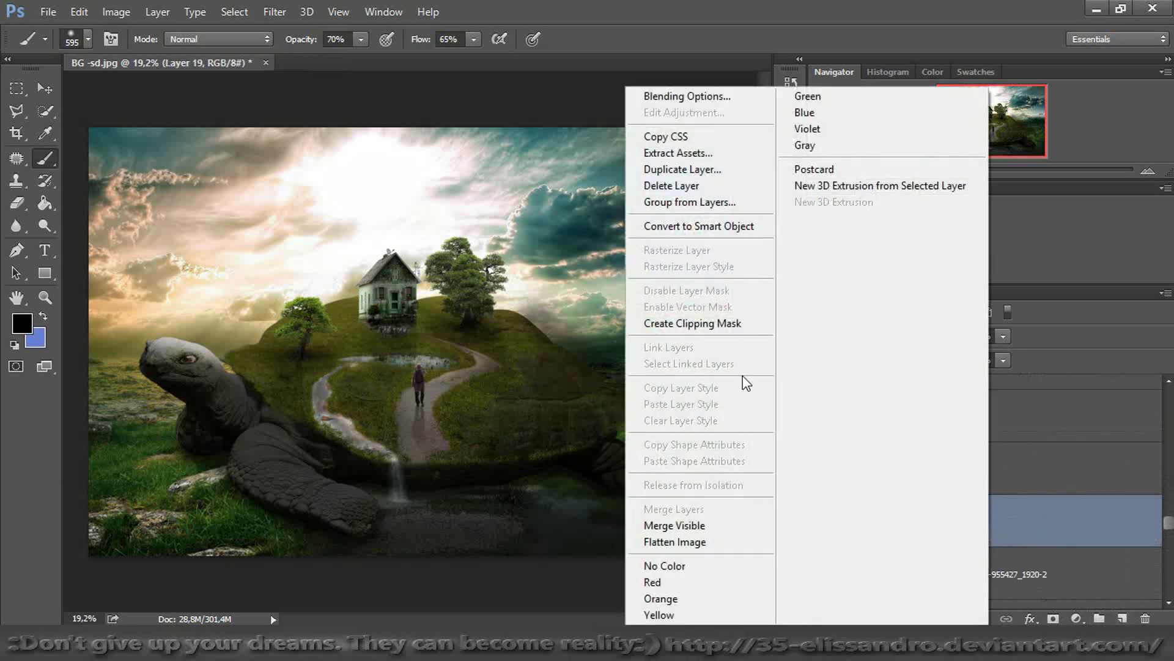
left_click(677, 323)
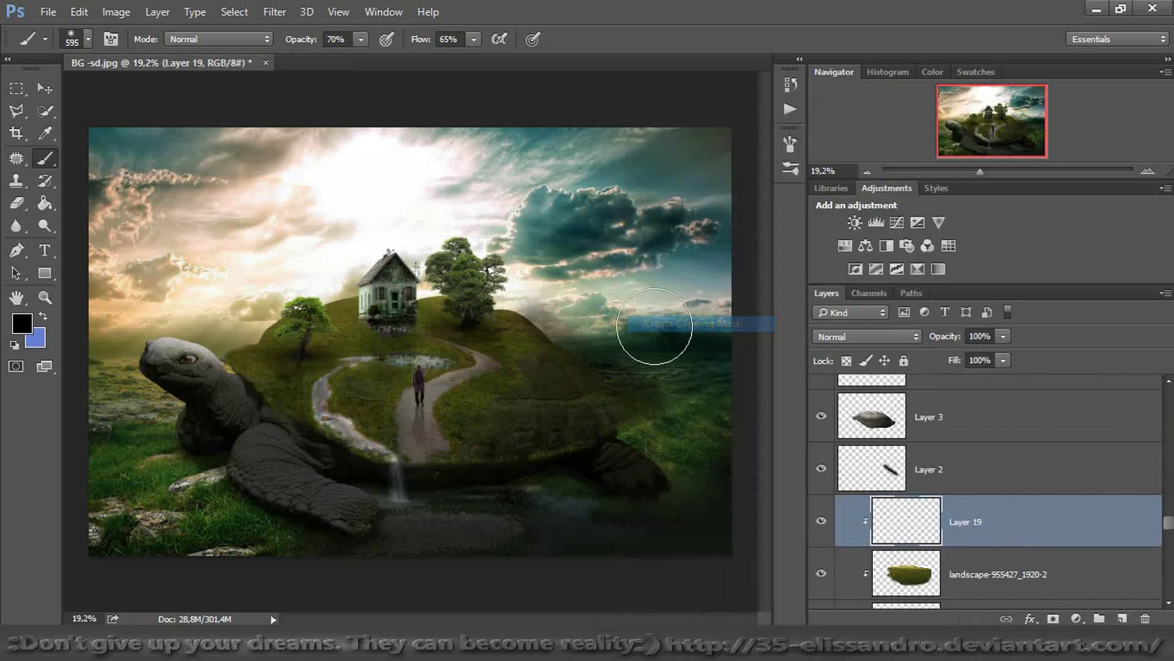
Set the foreground colour to white (ffffff) and brush light along the grassy hill's outer edges on Layer 19
left_click(23, 326)
left_click(367, 146)
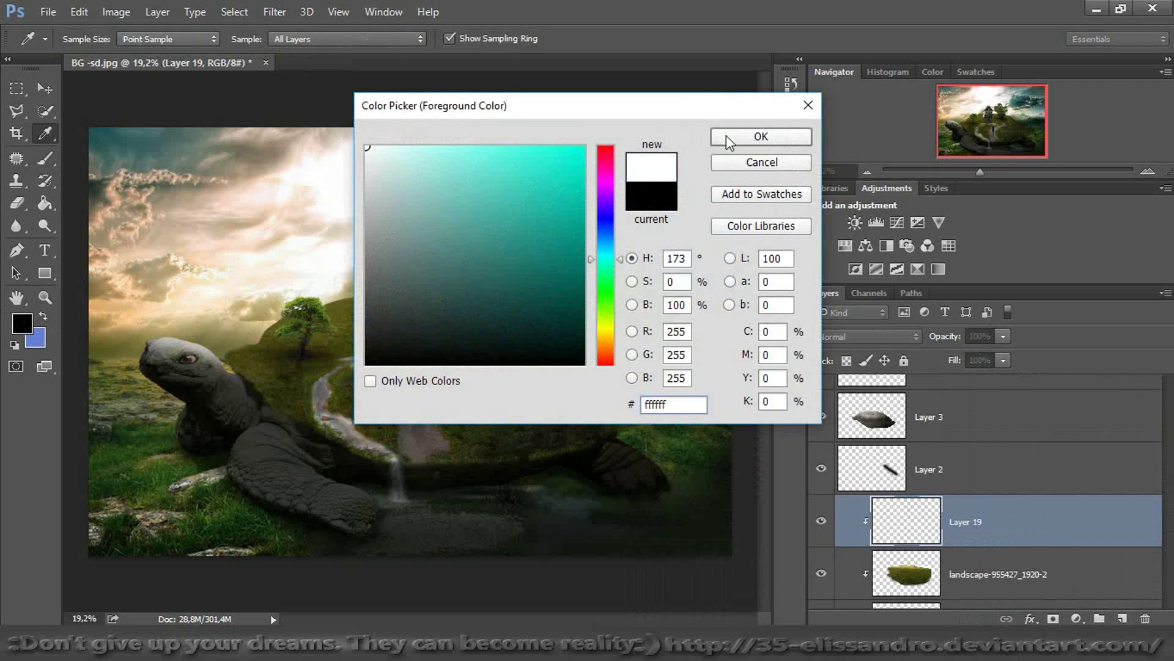
left_click(728, 140)
key("b")
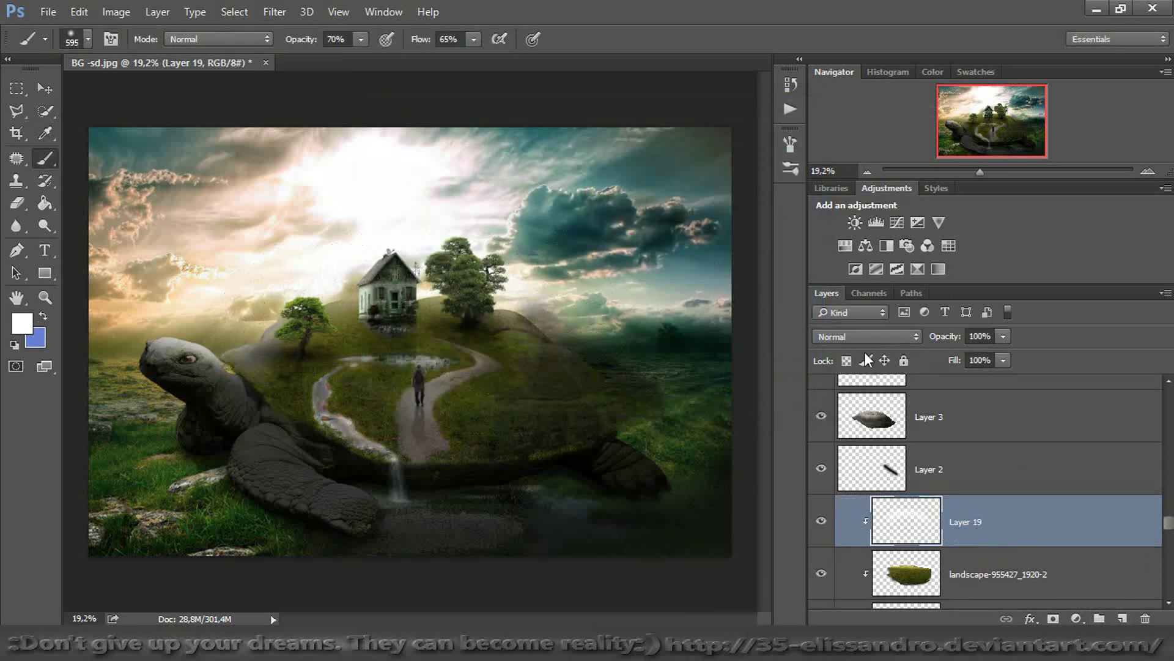
Set Layer 19's blend mode to Overlay and compare the hill with and without the layer
left_click(879, 337)
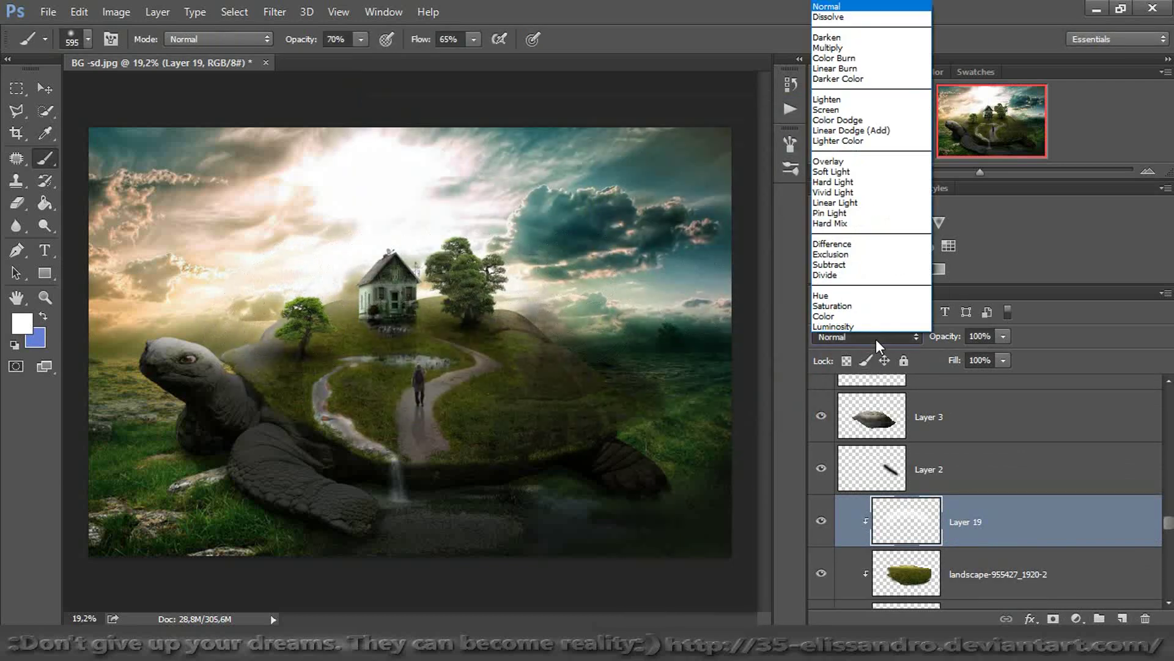
left_click(841, 174)
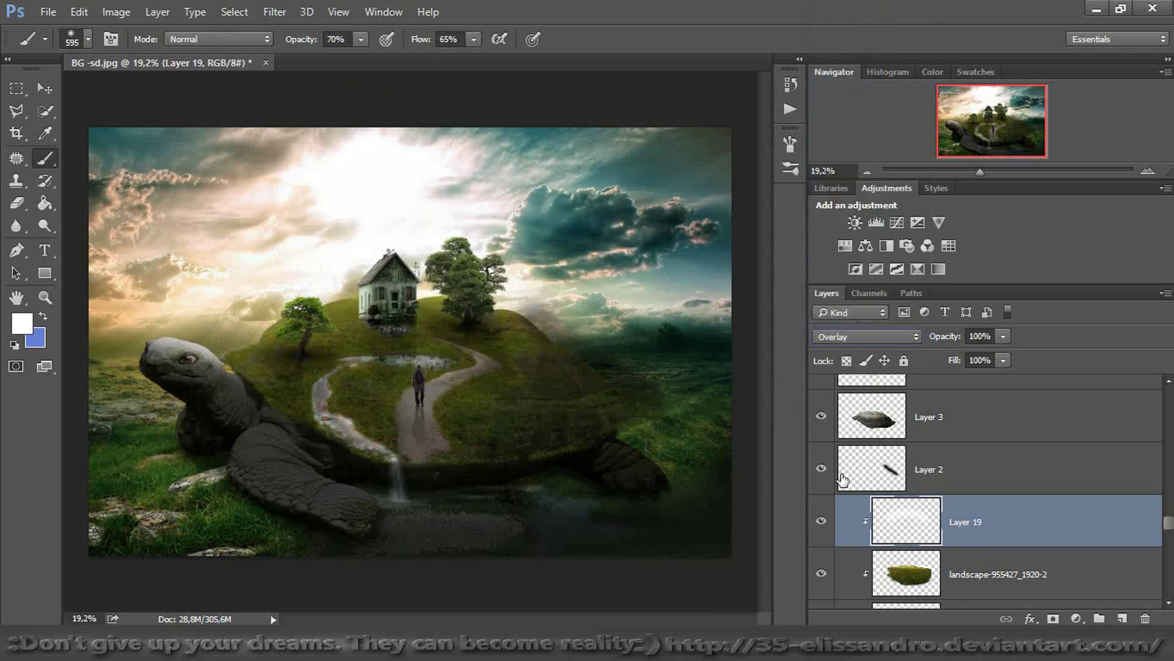
left_click(822, 523)
left_click(822, 522)
Paint white on the landscape-955427_1920-2 copy mask with a grass brush to blend the ground edges around the house and sheep
left_click_drag(980, 172, 1000, 174)
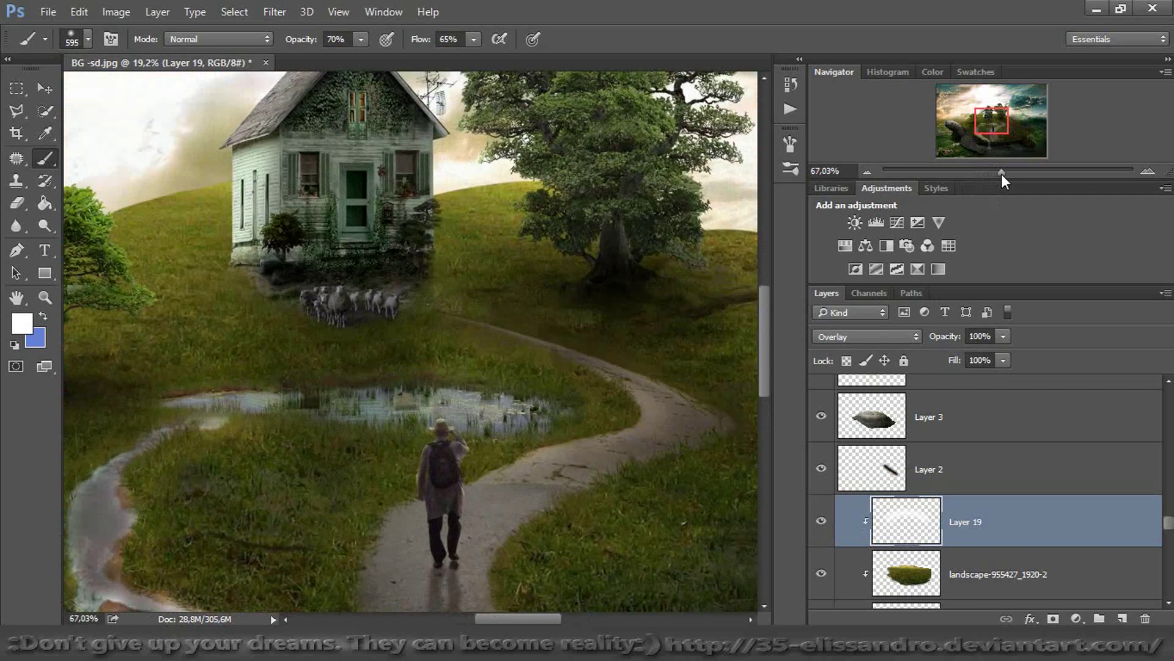
mouse_move(1001, 174)
left_mouse_down()
mouse_move(1015, 174)
mouse_move(984, 182)
mouse_move(1015, 176)
left_mouse_up()
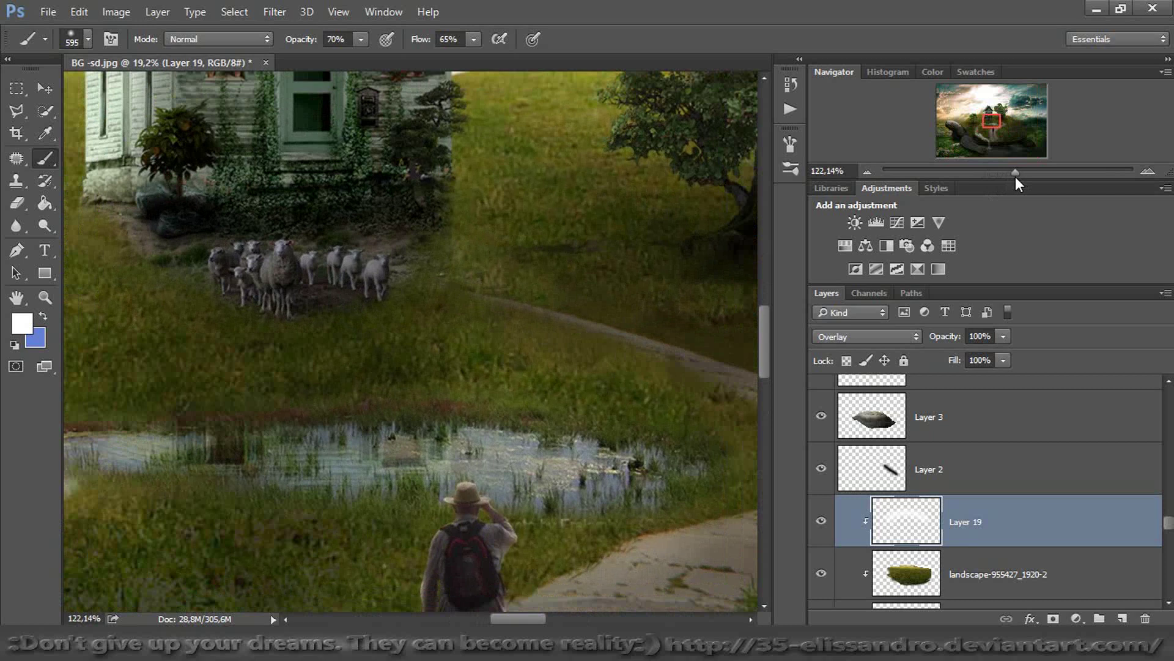
left_click_drag(1169, 525, 1156, 449)
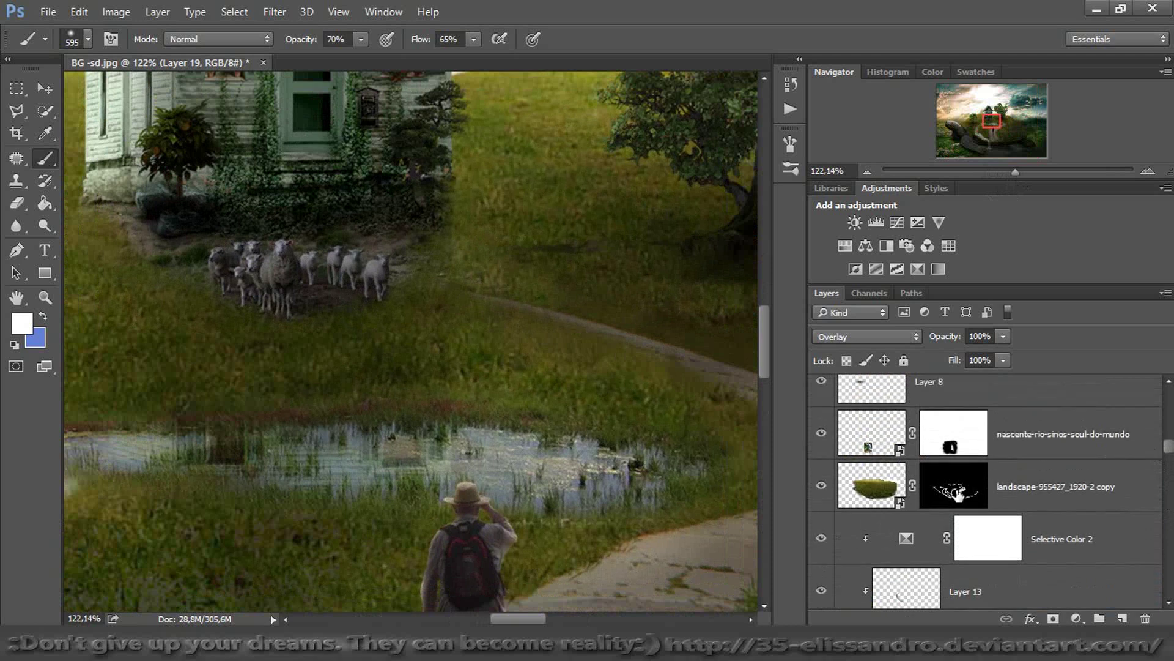
left_click(957, 493)
key("d")
key("x")
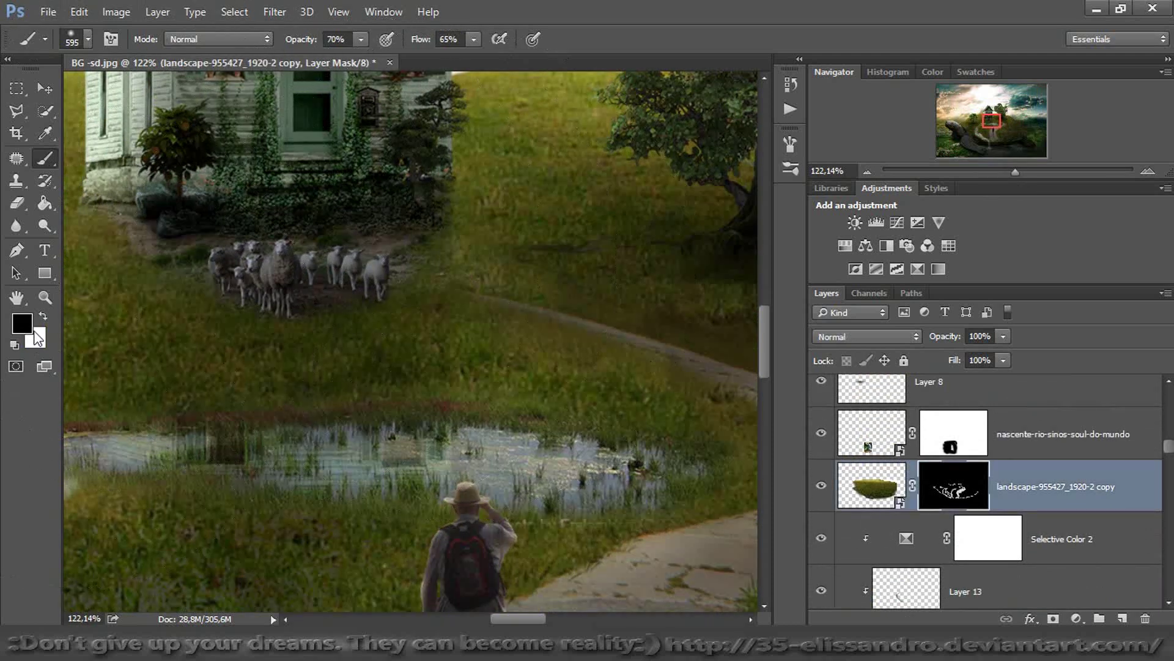
left_click(45, 314)
right_click(514, 213)
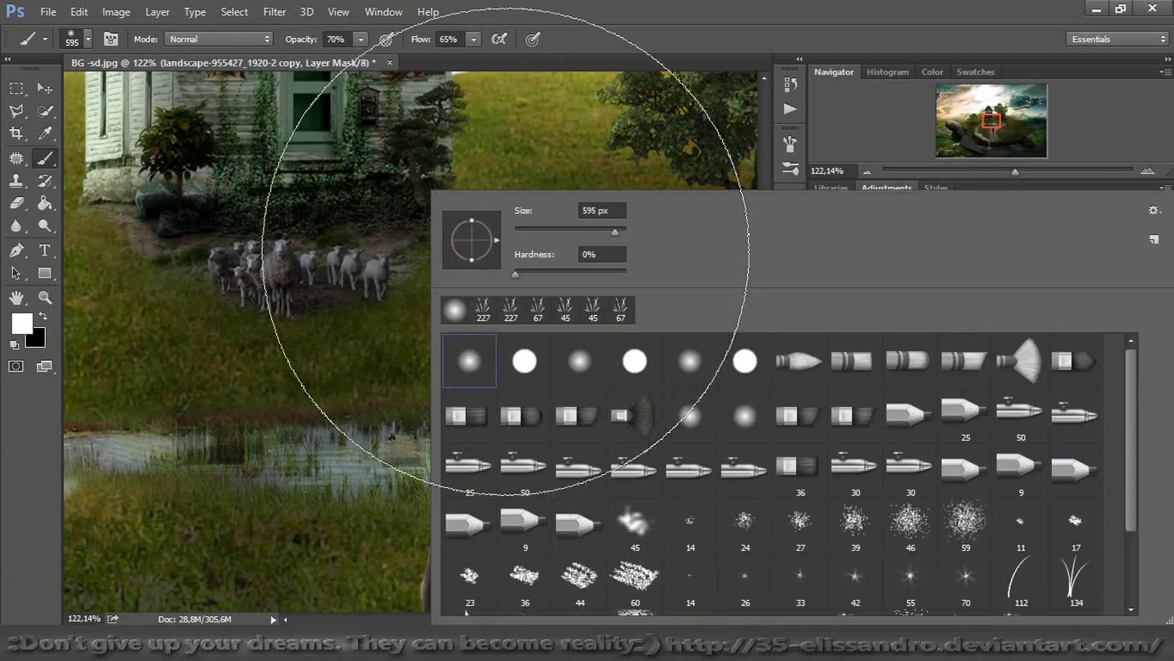
left_click(538, 312)
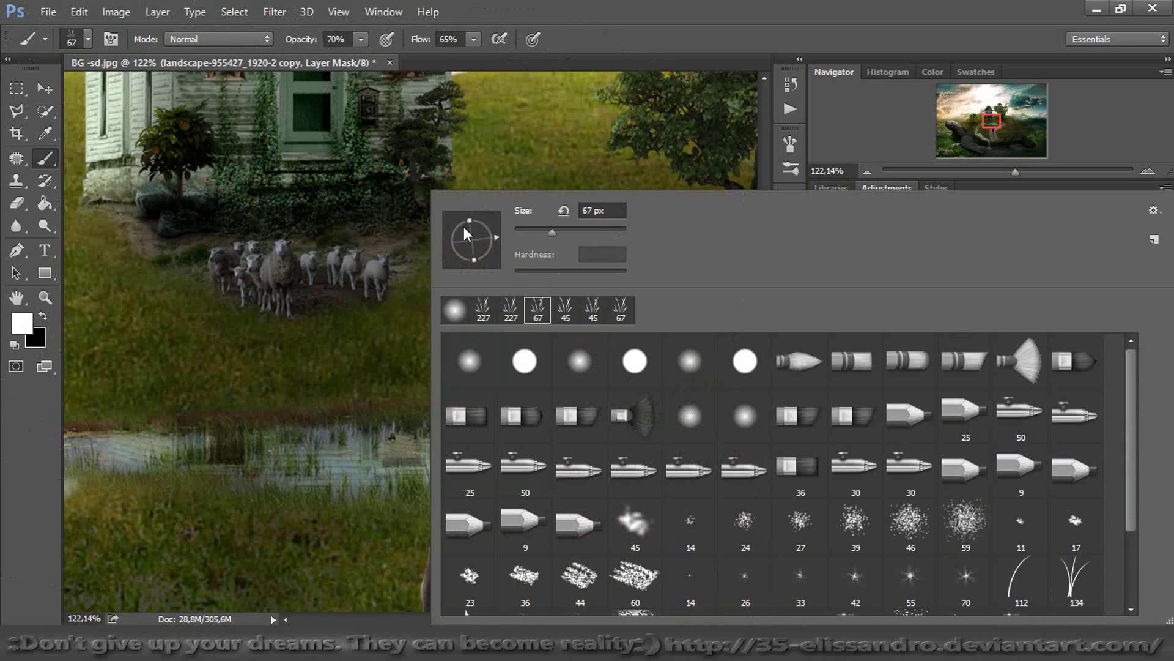
left_click_drag(414, 275, 428, 286)
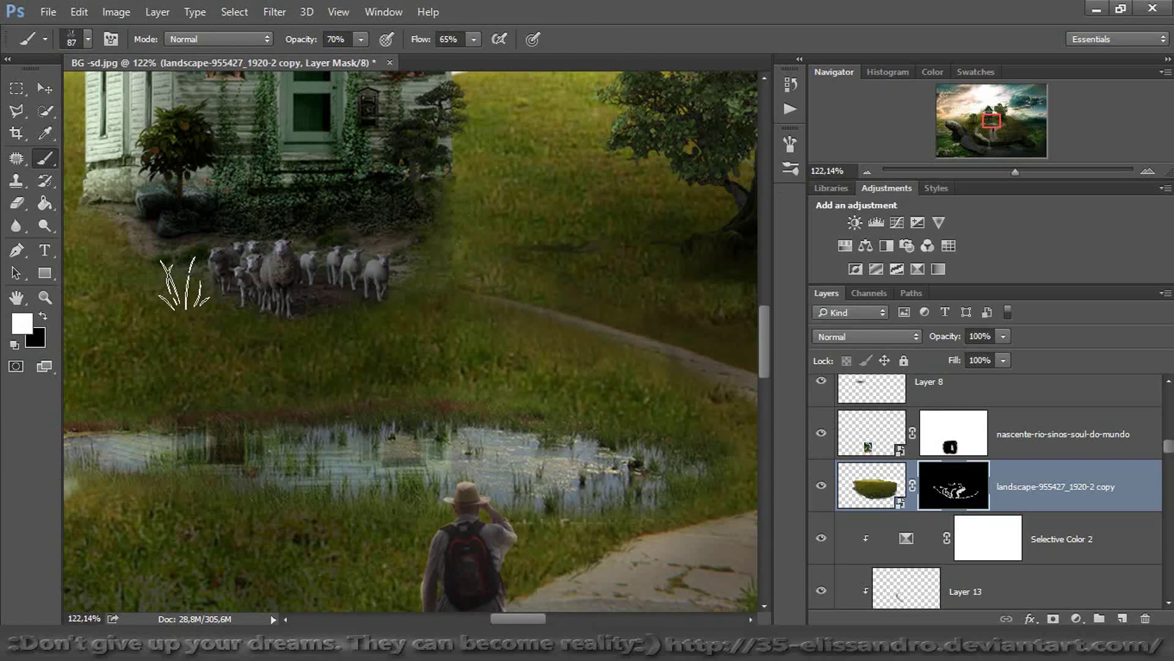
left_click_drag(142, 254, 136, 245)
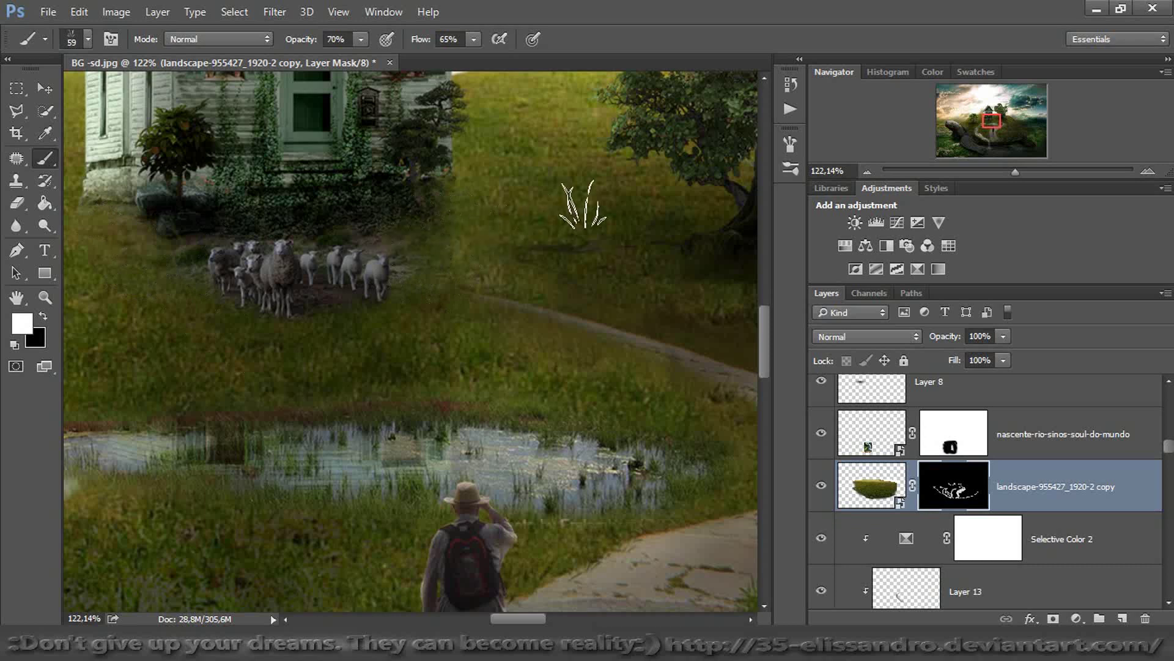
Add a layer clipped to landscape-955427_1920-2 copy and paint white across the hill with a soft 1022 px brush
left_click_drag(1007, 166, 986, 163)
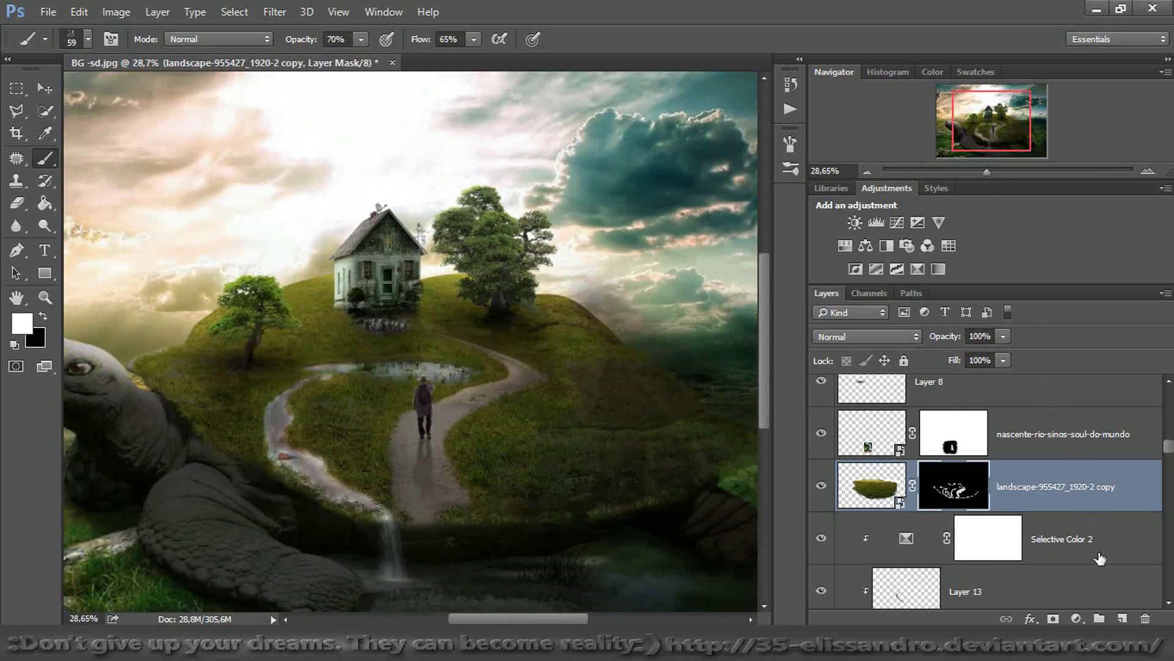
left_click(1121, 609)
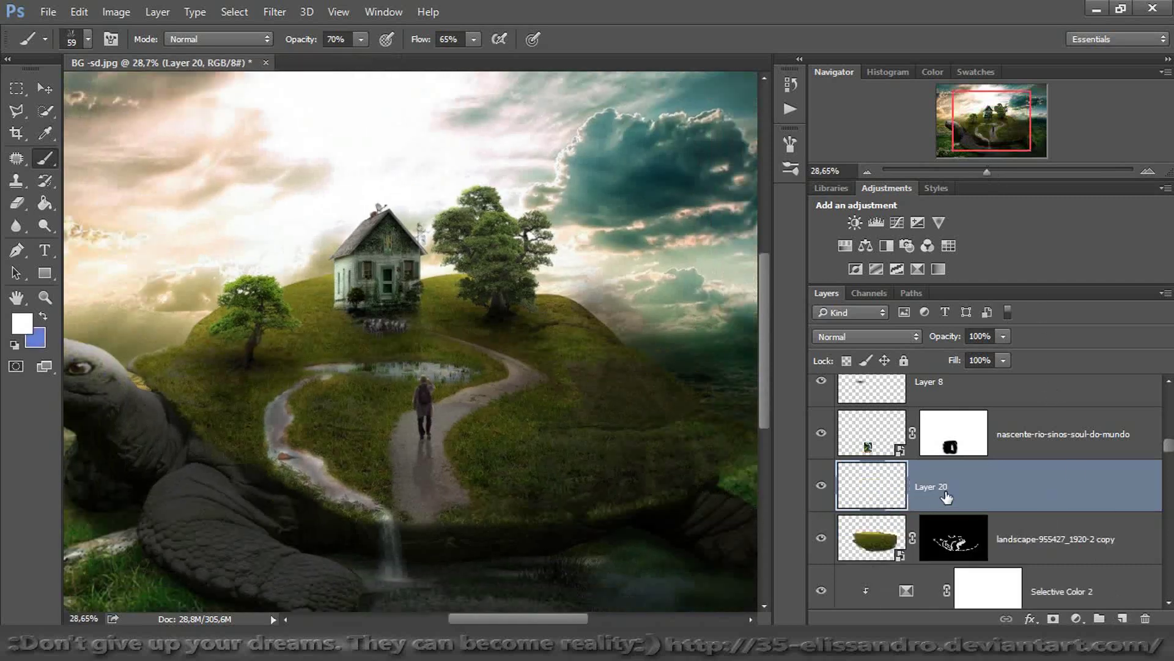
right_click(971, 493)
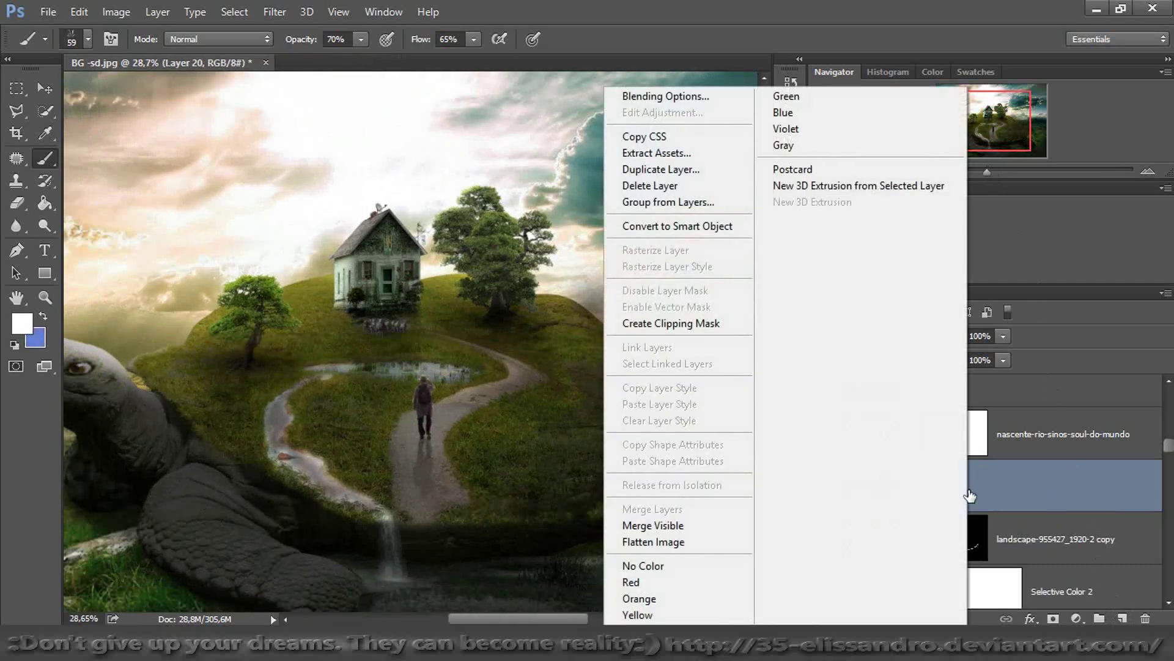
left_click(666, 328)
right_click(309, 344)
left_click(356, 361)
left_click(212, 385)
left_click_drag(212, 385, 333, 385)
left_click_drag(646, 418, 616, 433)
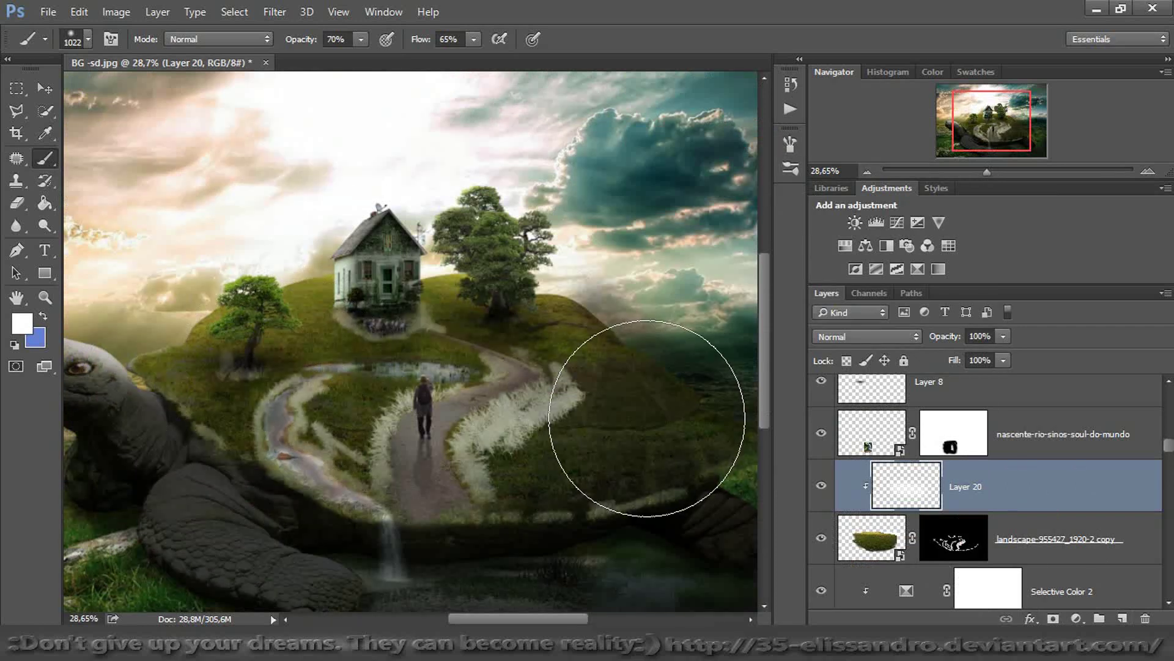
Release Layer 20 from its clipping mask and set its blend mode to Overlay
right_click(989, 478)
left_click(723, 326)
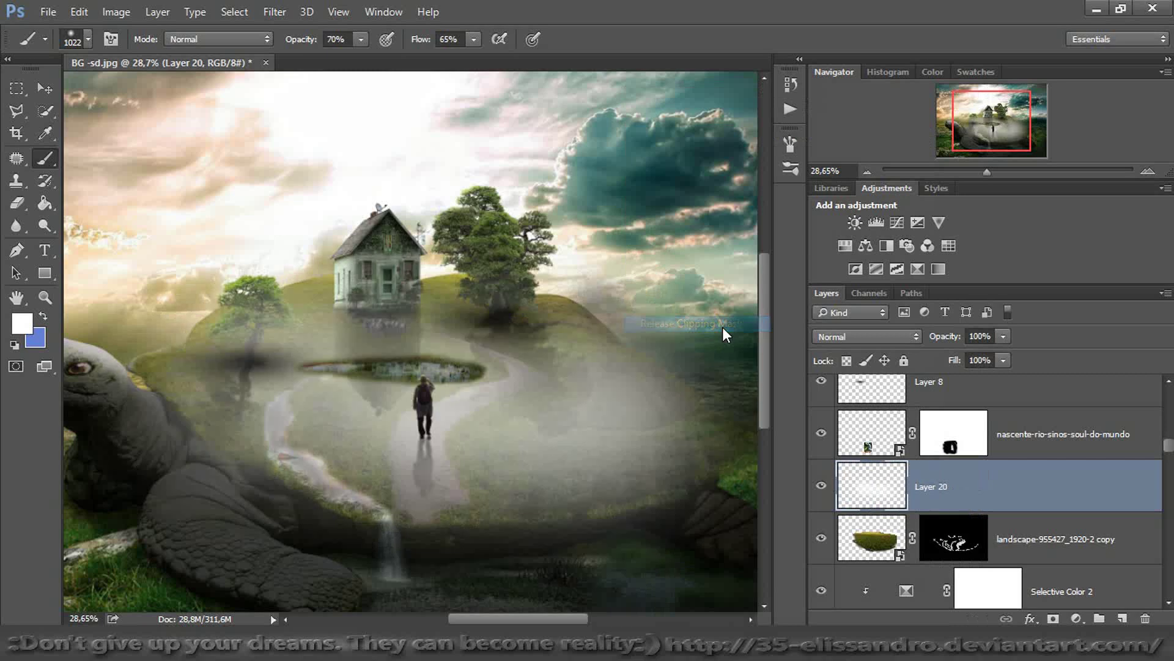
left_click(886, 335)
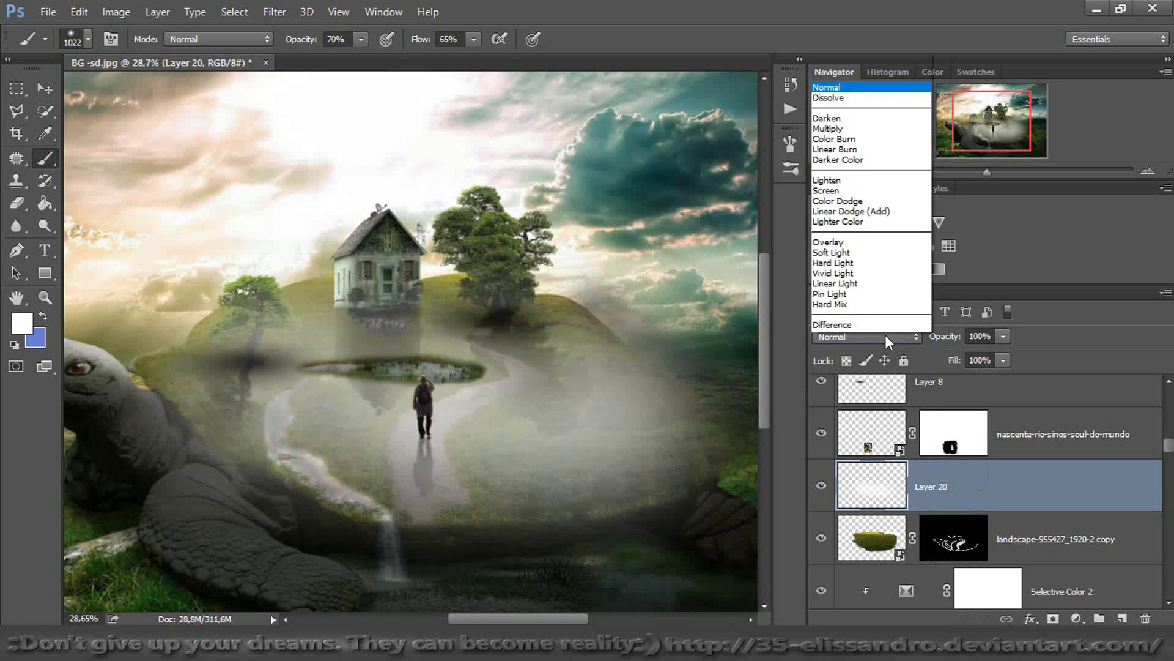
left_click(853, 170)
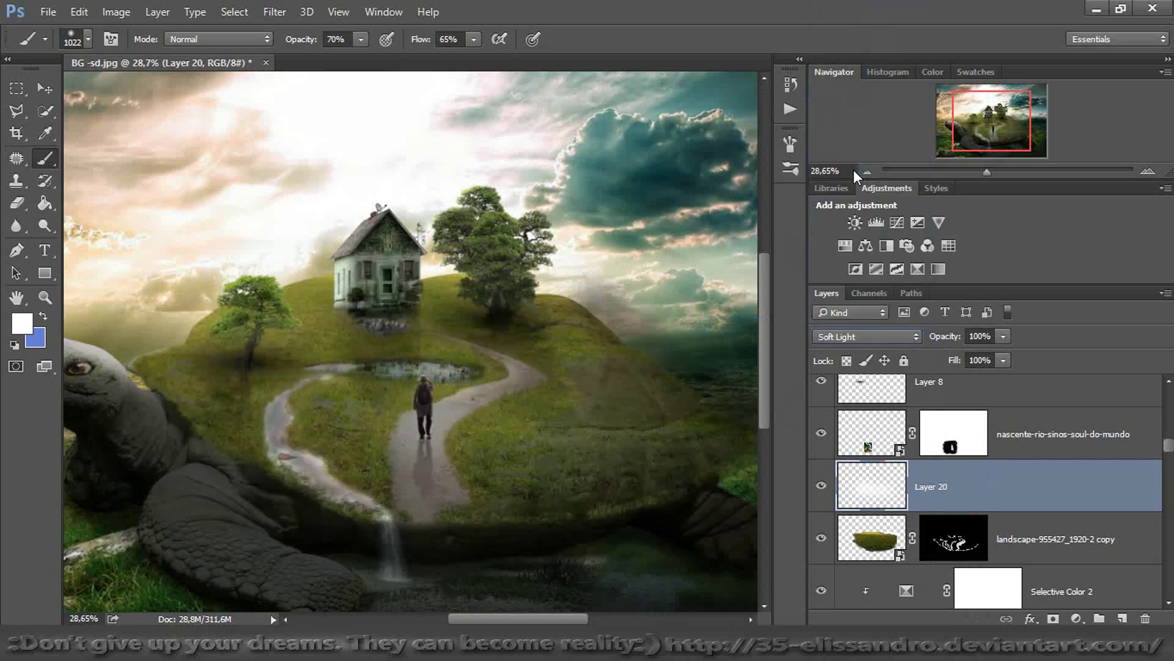
key("Up")
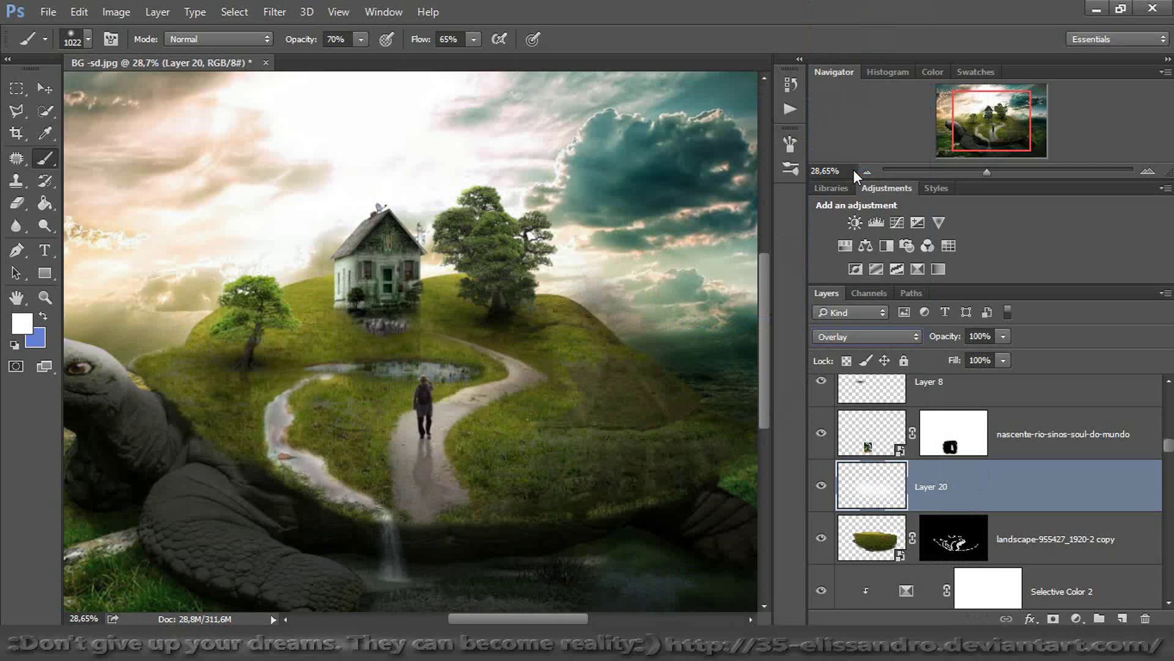
Lower Layer 20's opacity to 59% and compare the hill with and without the layer
left_click(818, 489)
left_click(818, 489)
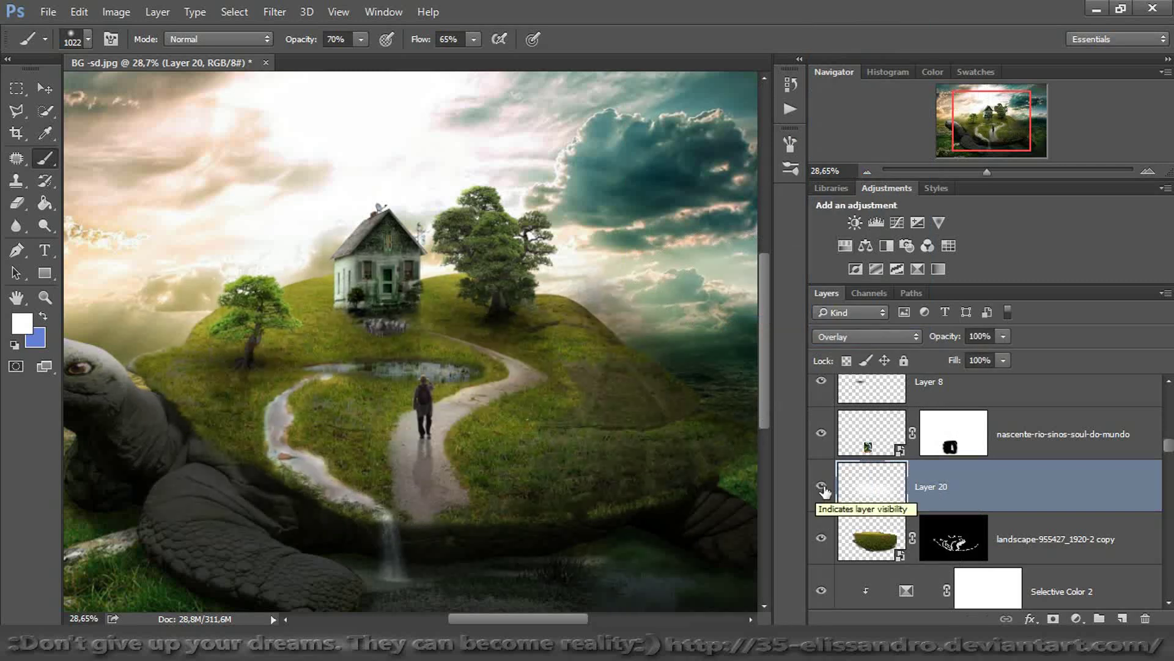
left_click_drag(942, 344, 906, 345)
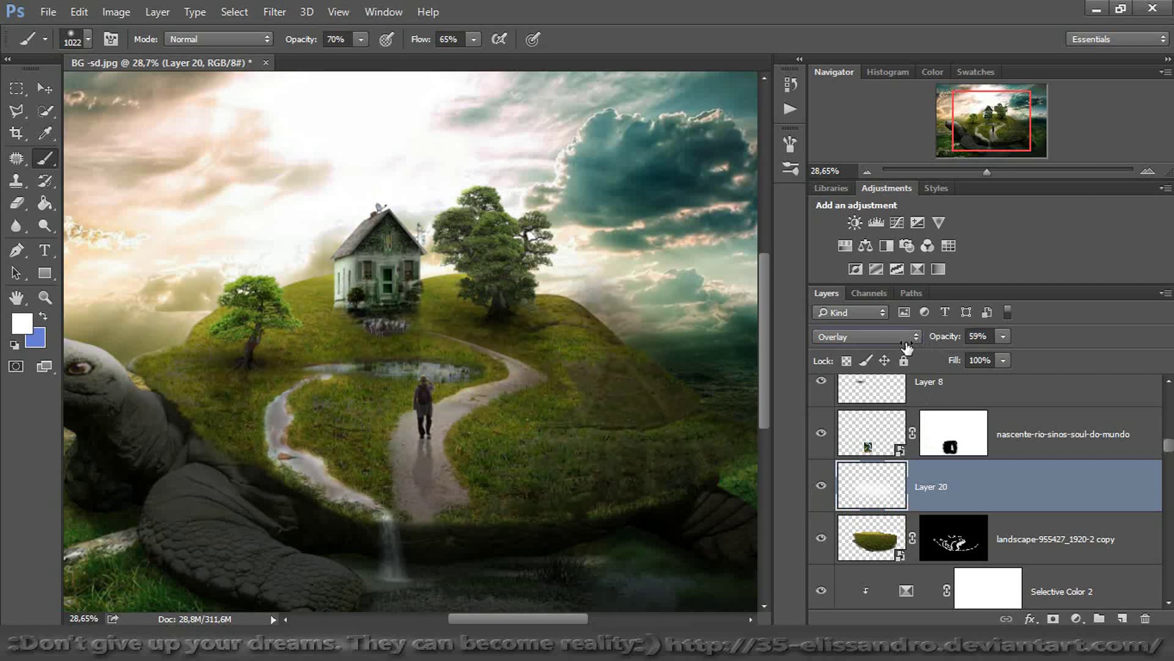
left_click(822, 487)
left_click(822, 486)
Add a new layer above Layer 20 and brush soft white over both lower corners of the image
left_click_drag(987, 174, 978, 174)
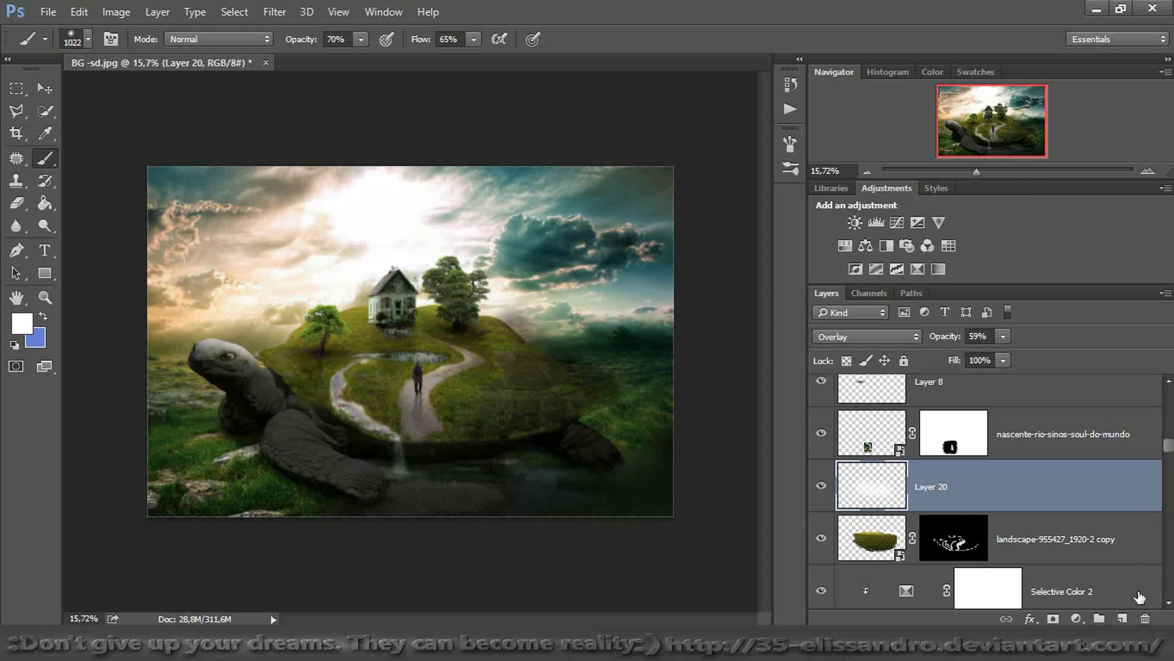
left_click(1123, 619)
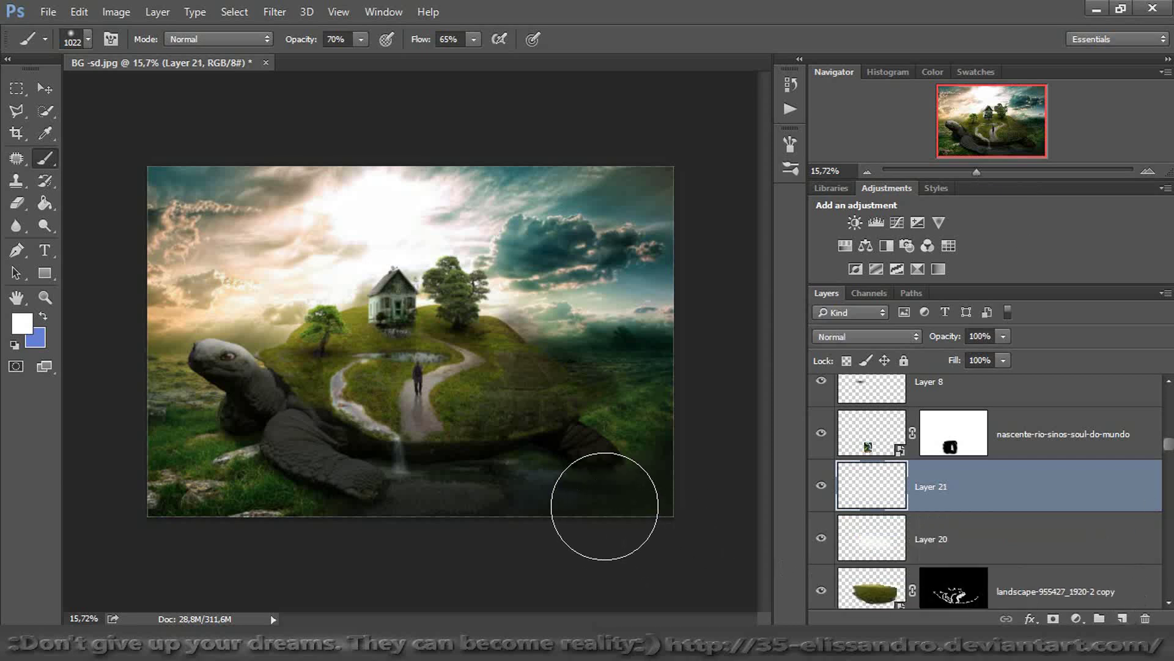
mouse_move(632, 506)
left_mouse_down()
mouse_move(658, 447)
mouse_move(715, 545)
mouse_move(712, 439)
mouse_move(677, 419)
left_mouse_up()
left_click_drag(148, 450, 101, 554)
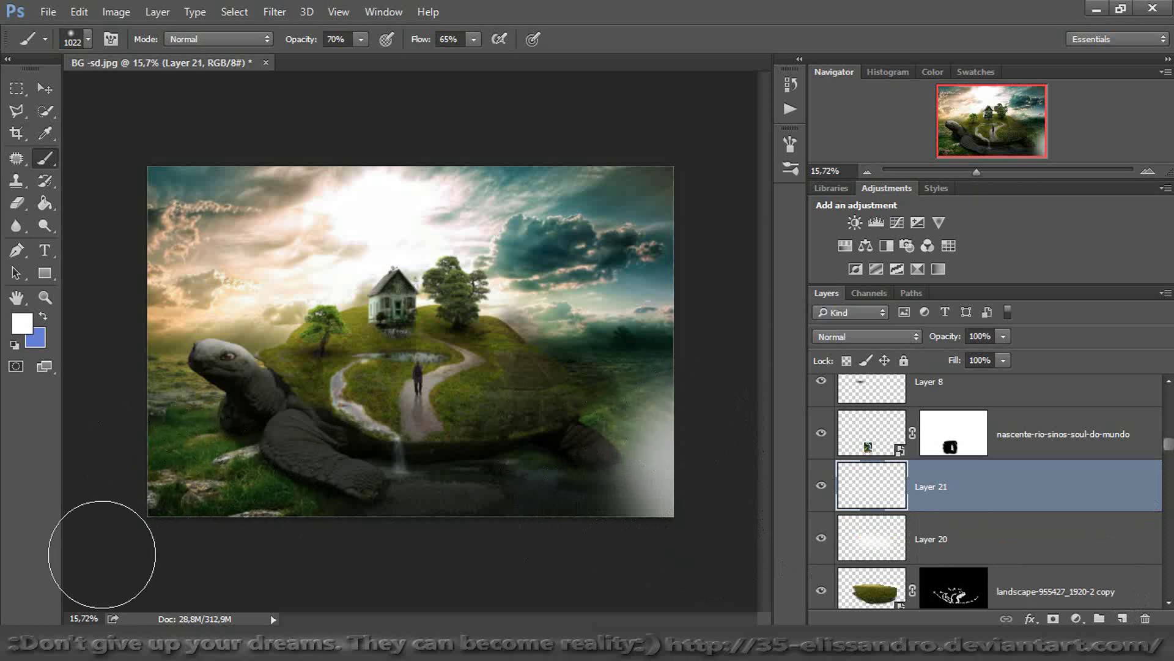
Set Layer 21's blend mode to Overlay and move it to the top of the layer stack
left_click(838, 340)
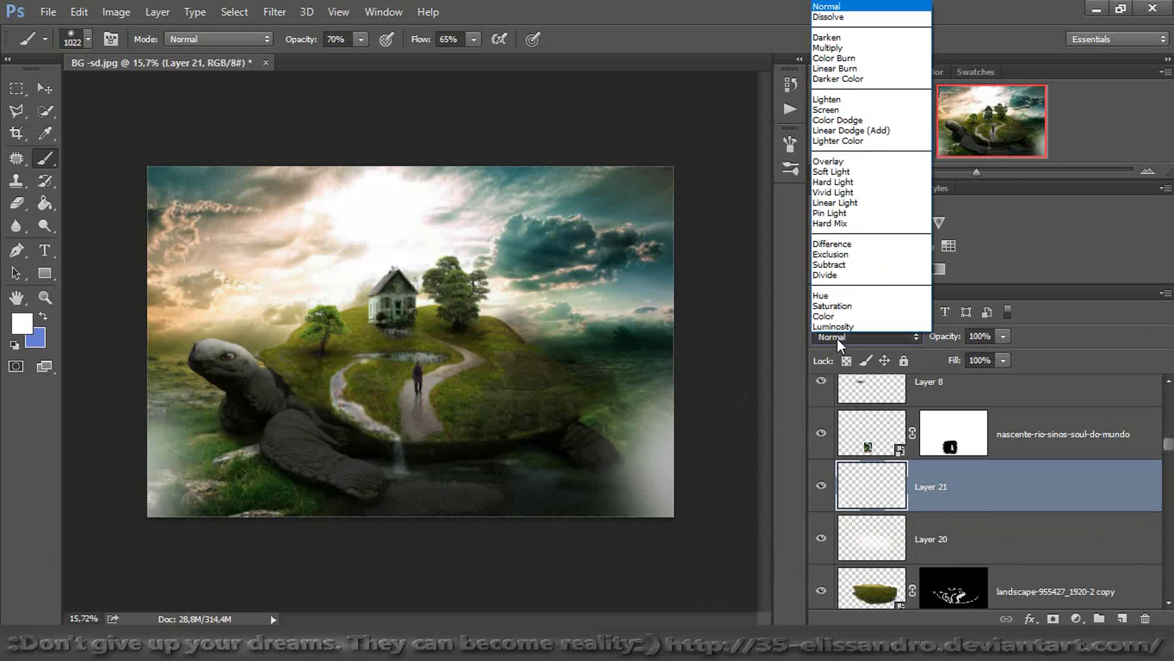
left_click(850, 163)
key("Down")
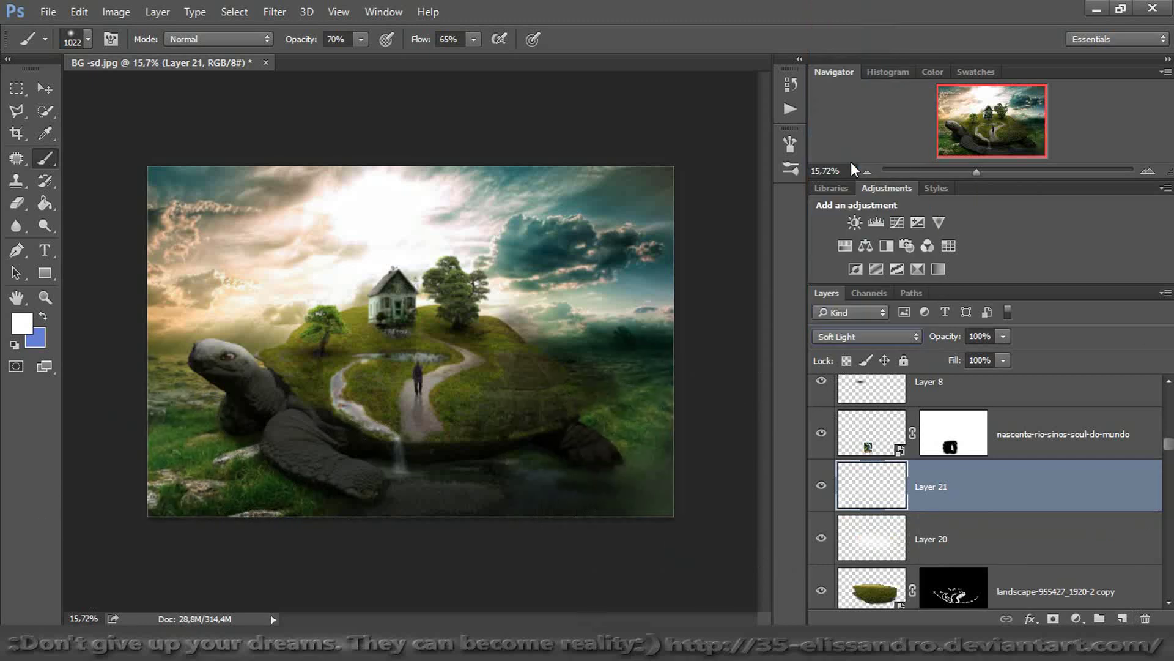
key("Up")
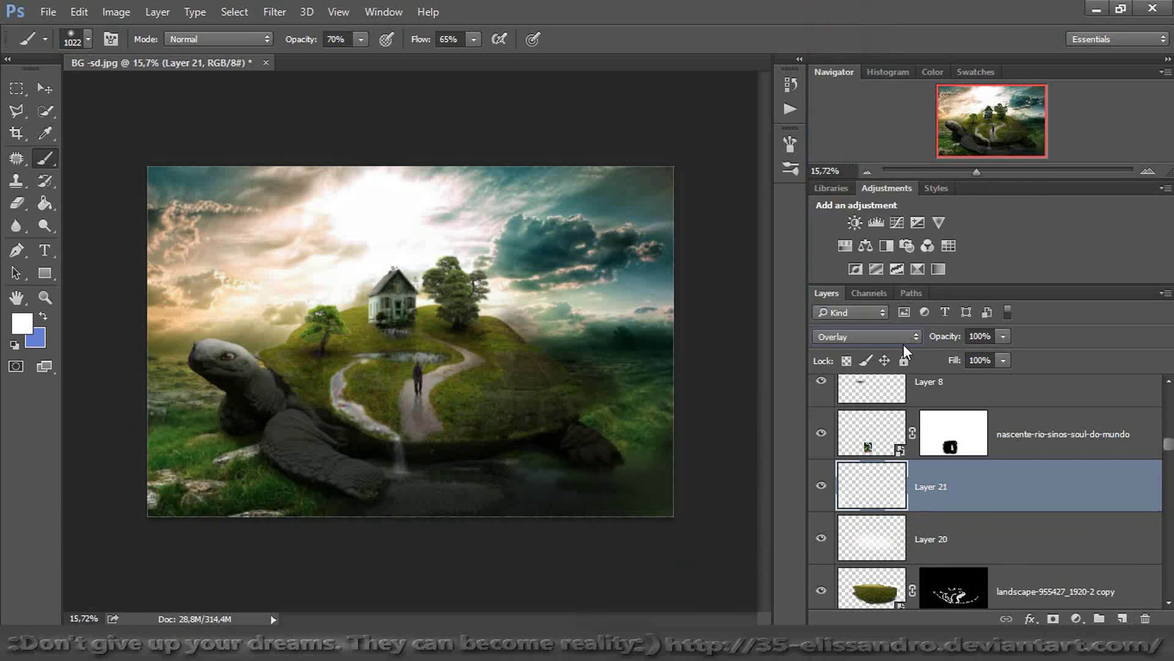
left_click_drag(1001, 489, 967, 392)
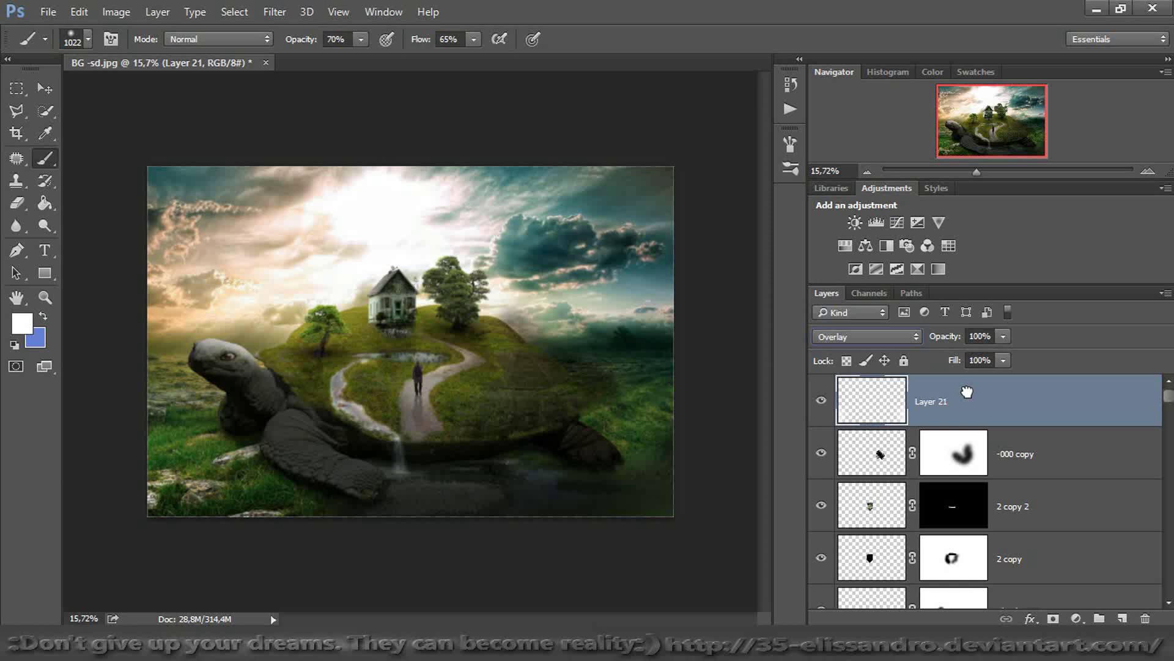
Add a Brightness/Contrast adjustment layer above Layer 21 with brightness 139
left_click(855, 222)
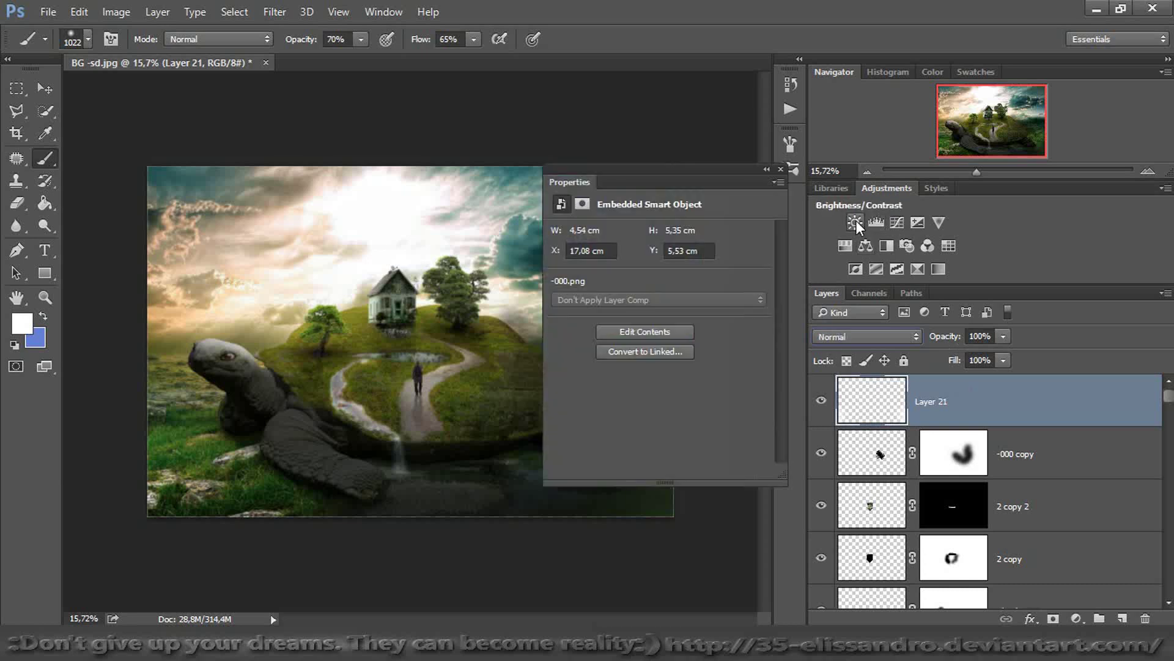
left_click_drag(657, 275, 762, 281)
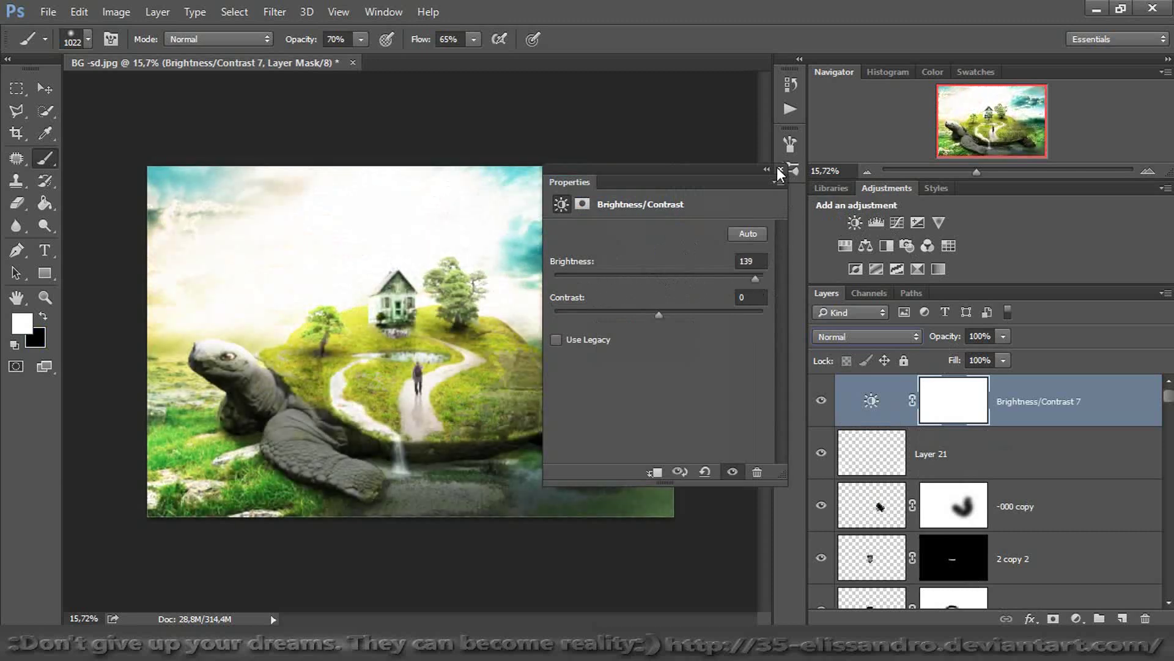
left_click(781, 170)
Fill the Brightness/Contrast adjustment's mask with black and brush white on it over the image's lower-right corner
left_click(39, 204)
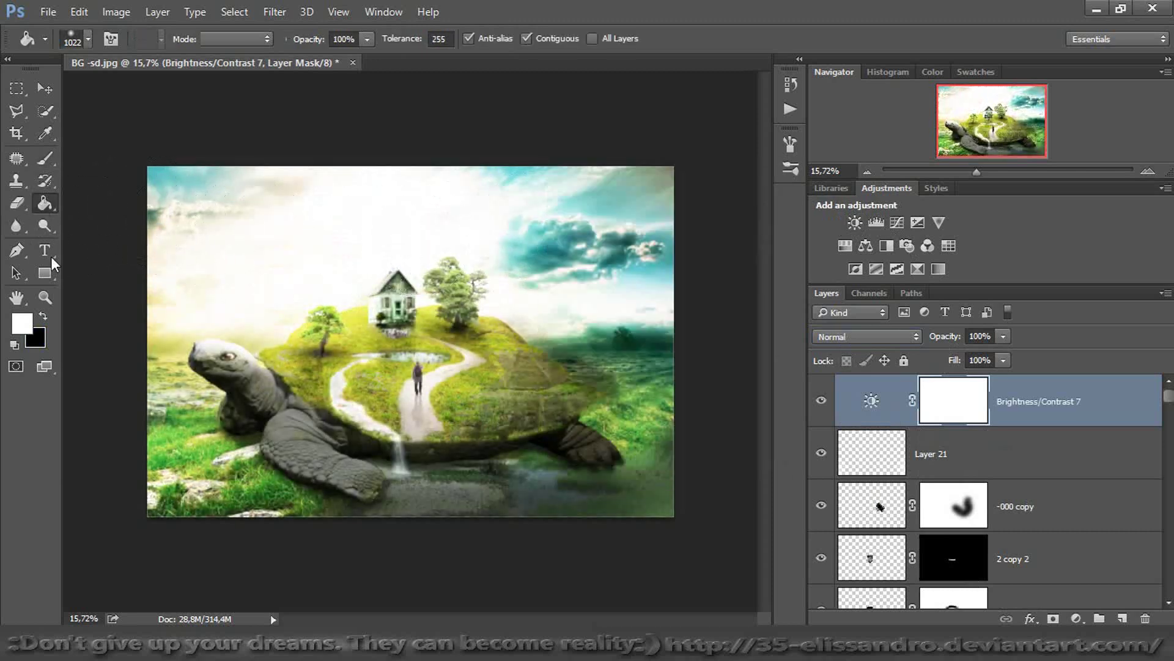
left_click(42, 314)
left_click(324, 376)
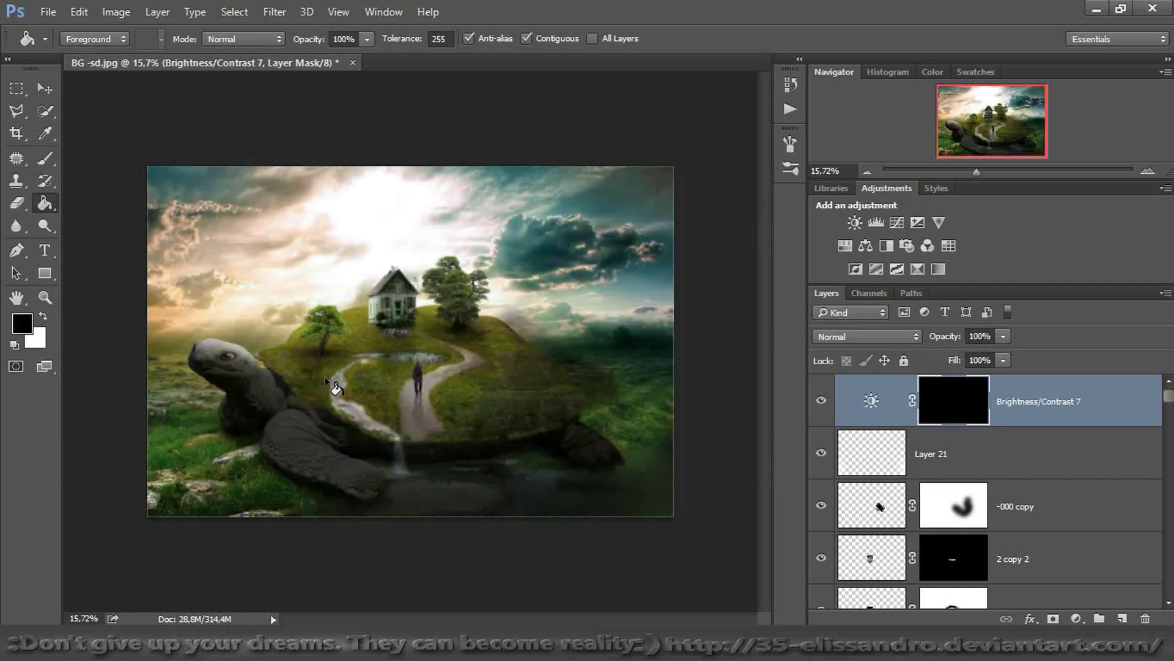
left_click(52, 156)
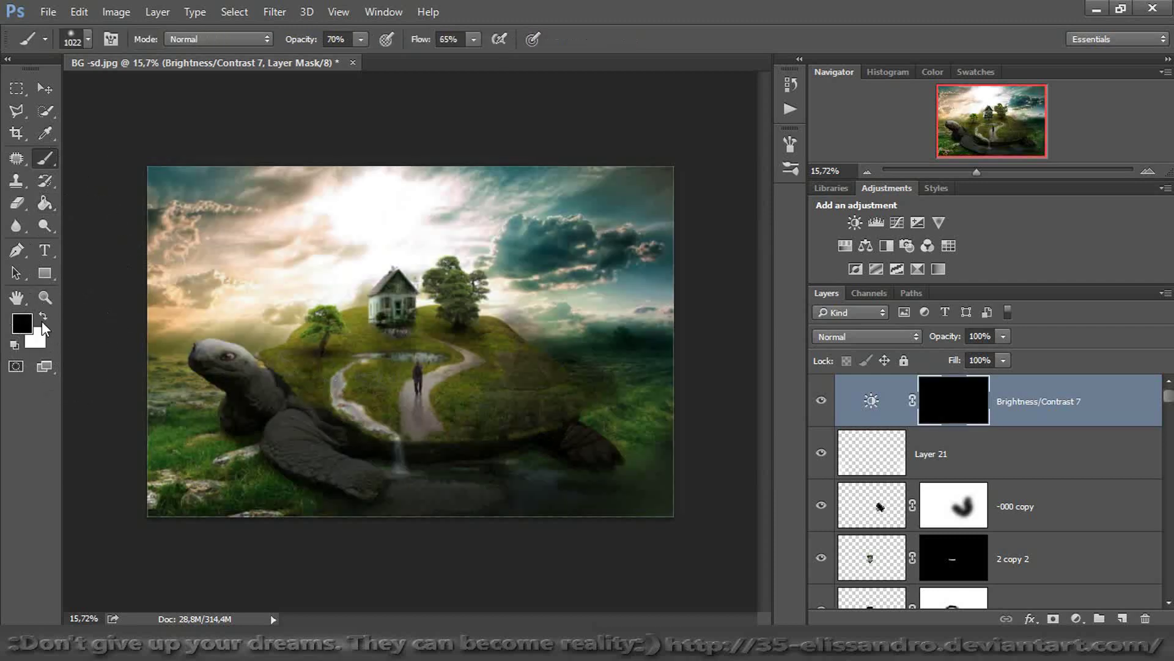
left_click_drag(651, 438, 700, 543)
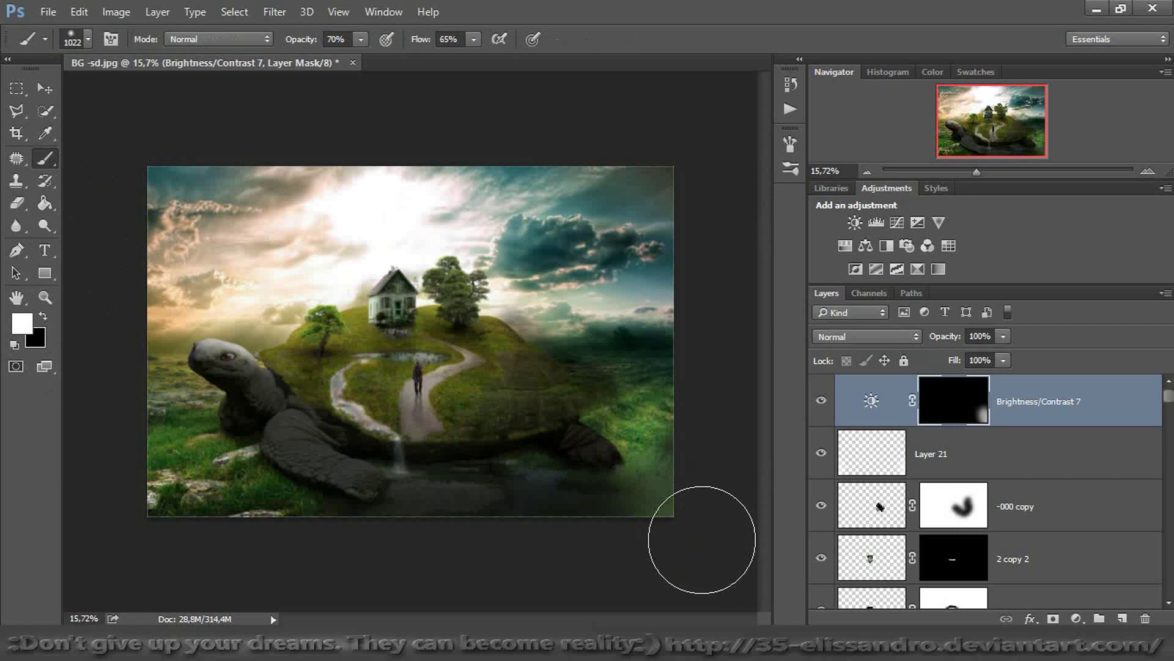
Brush white on the Brightness/Contrast 7 mask over the image's lower-left corner and lower-right edge
mouse_move(135, 527)
left_mouse_down()
mouse_move(92, 485)
mouse_move(86, 498)
left_mouse_up()
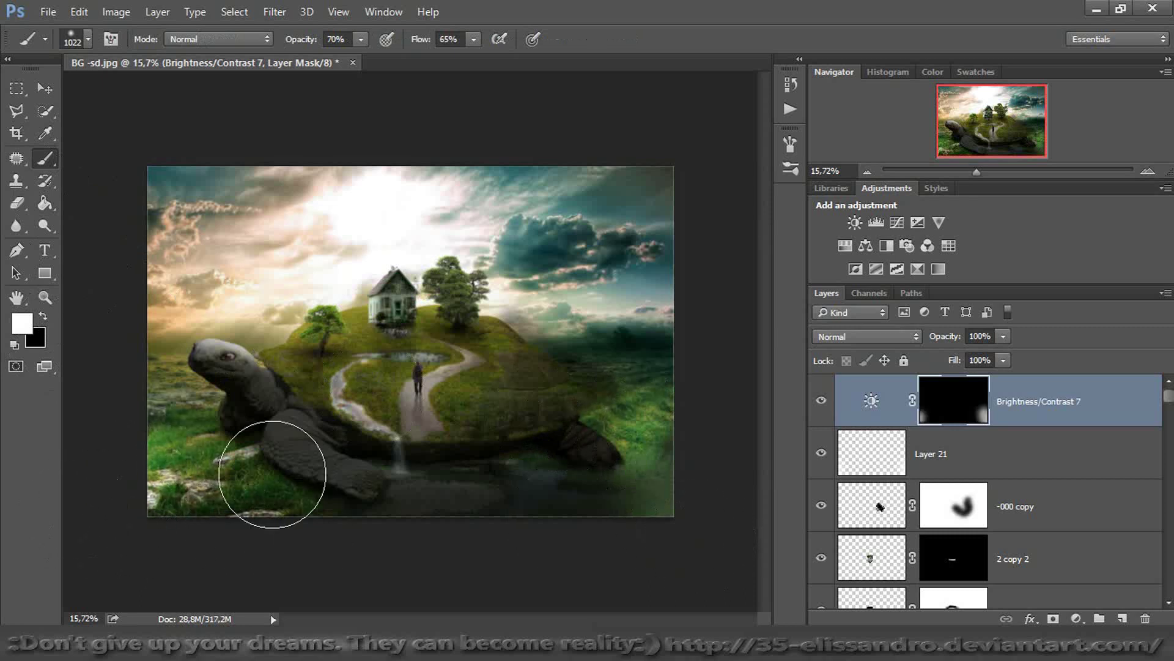
left_click(688, 439)
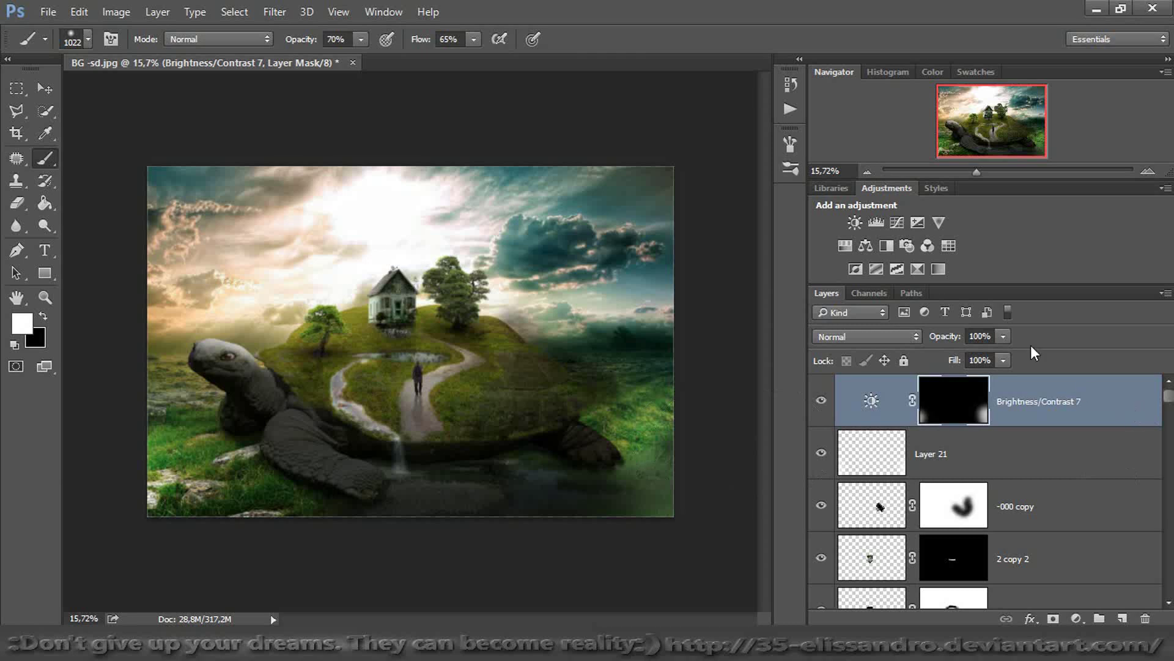
left_click_drag(976, 171, 1032, 133)
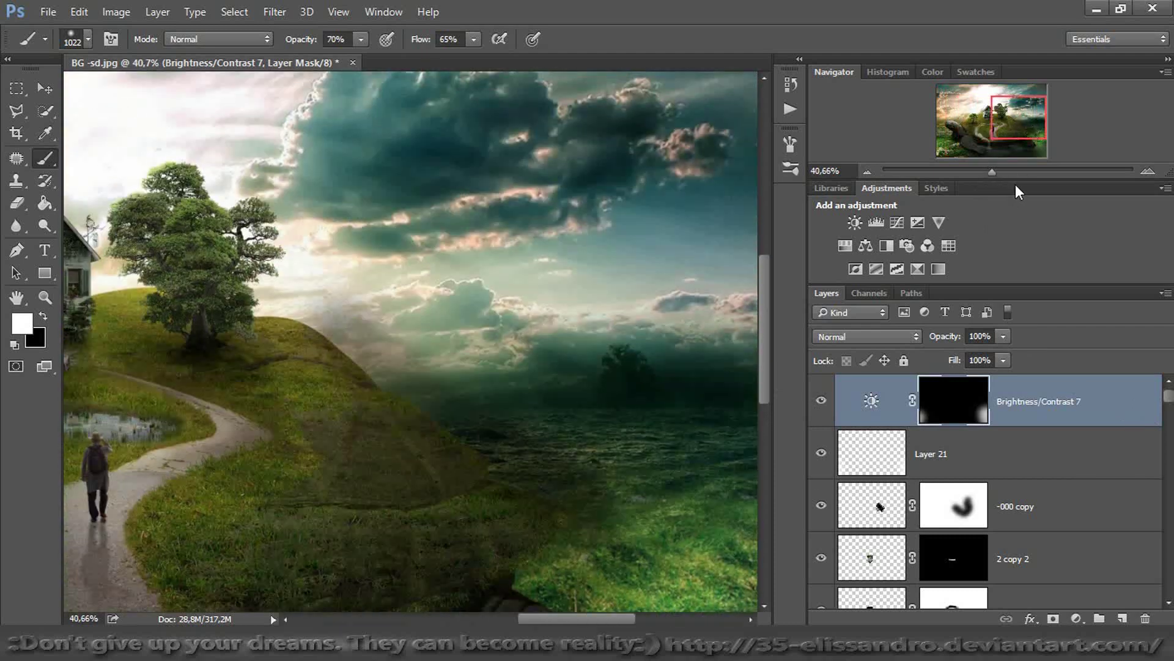
left_click_drag(980, 168, 974, 173)
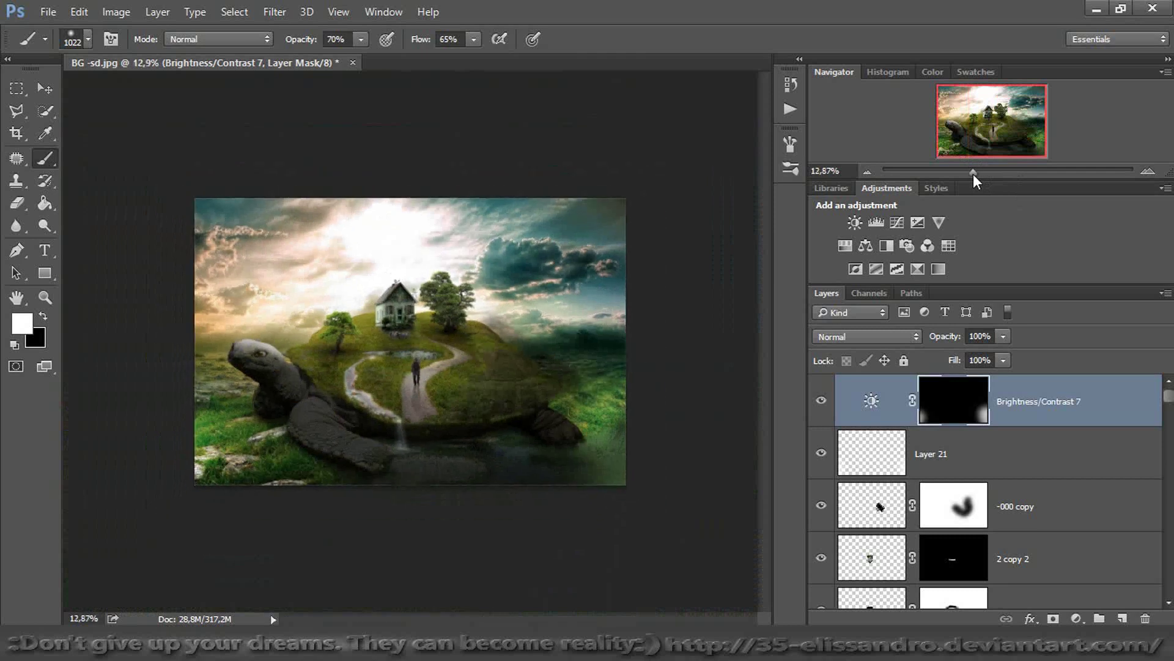
Check what the grass texture and Pallikaranai_Wetland layers contribute to the ground by toggling their visibility
left_click_drag(1167, 396, 1150, 587)
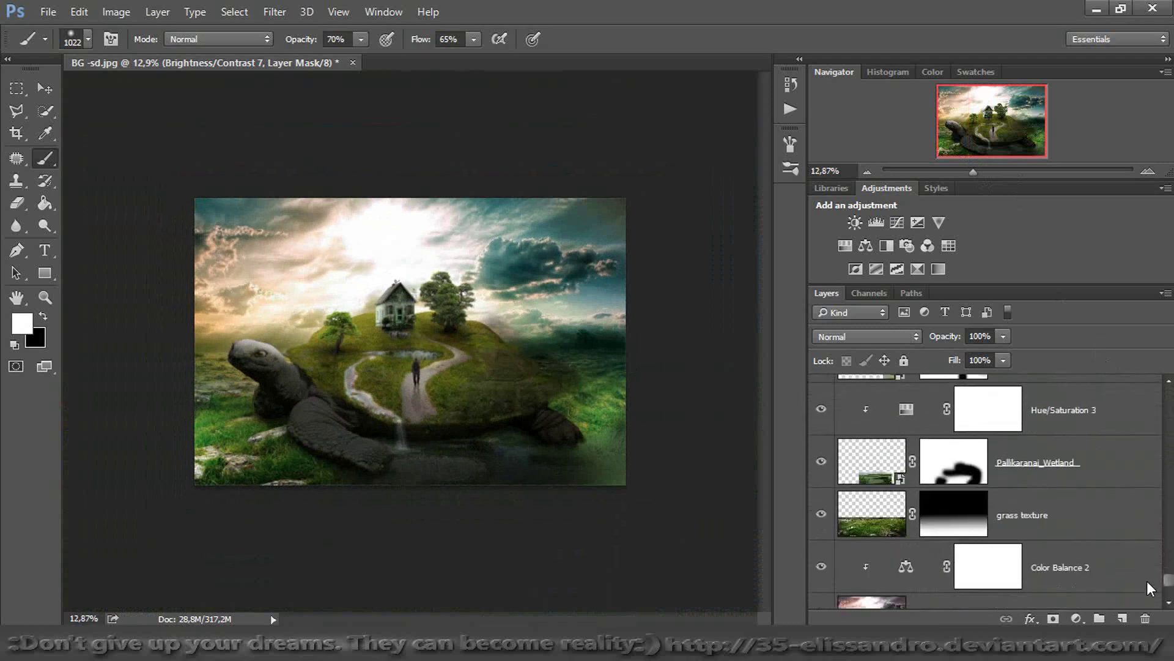
left_click(821, 517)
left_click(821, 516)
left_click(821, 516)
left_click(822, 462)
left_click(823, 463)
left_click(881, 459)
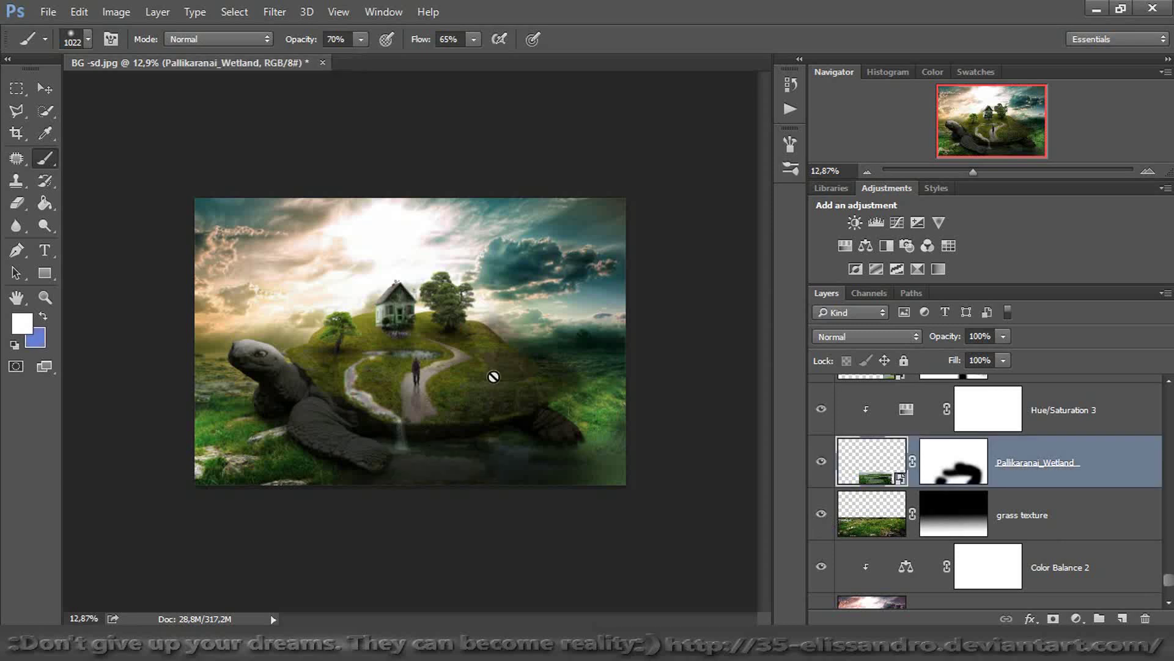
left_click(37, 84)
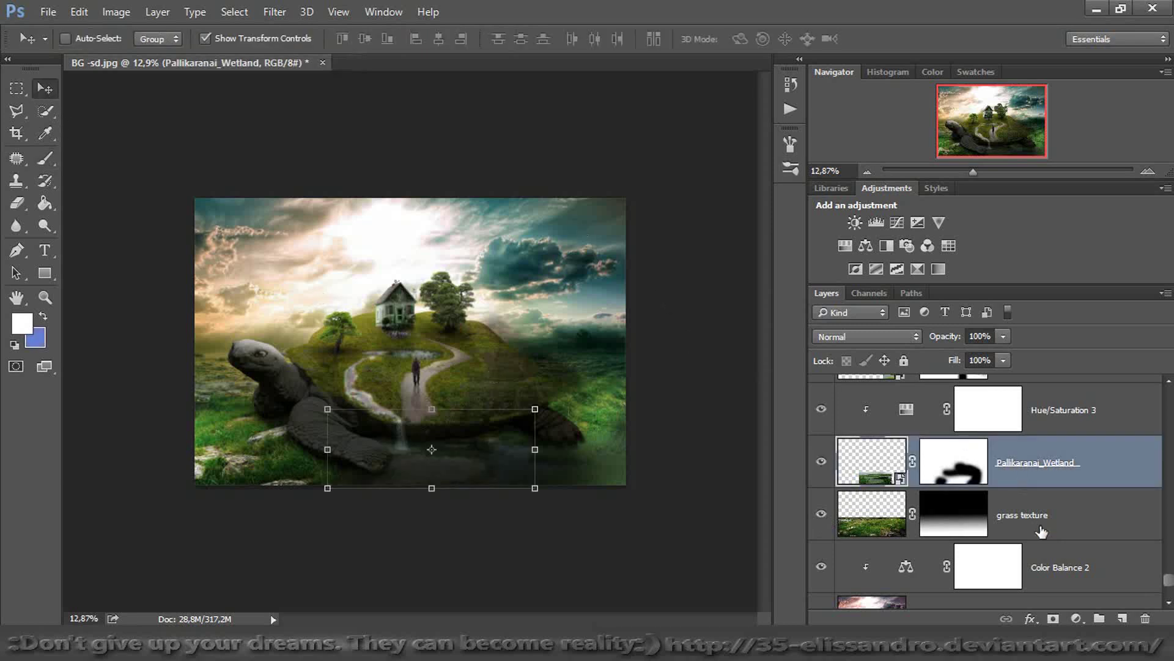
Examine the turtle shadow copy, Layer 9 and Layer 3 to see which parts of the turtle each one affects
left_click_drag(1167, 588, 1166, 555)
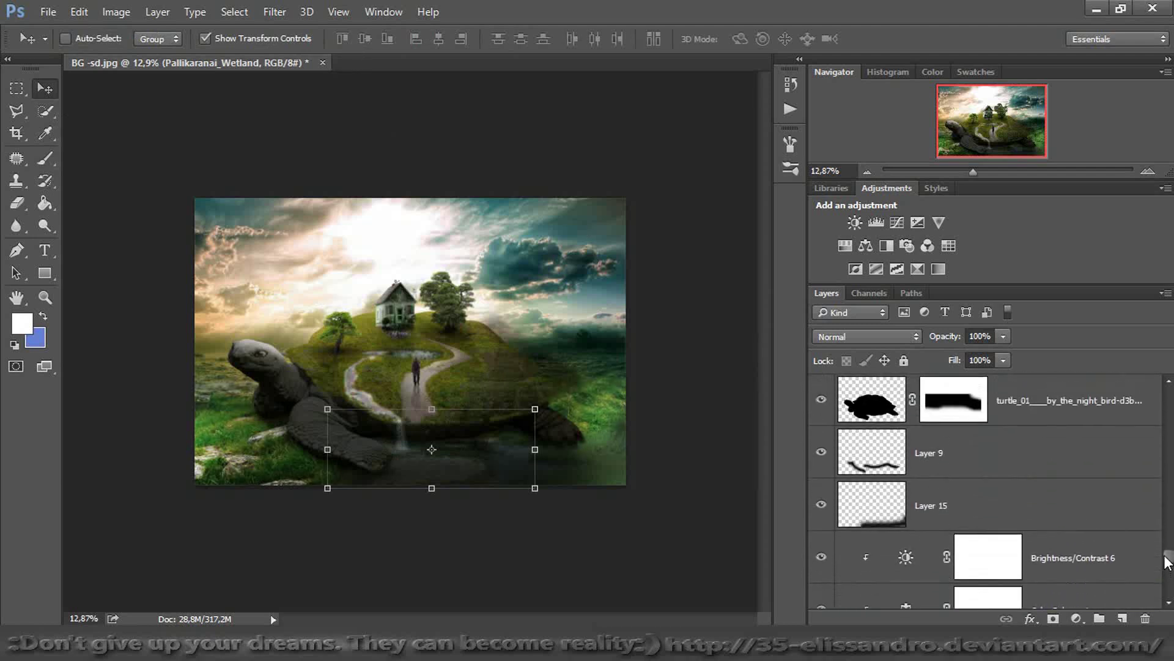
left_click(878, 500)
left_click(878, 419)
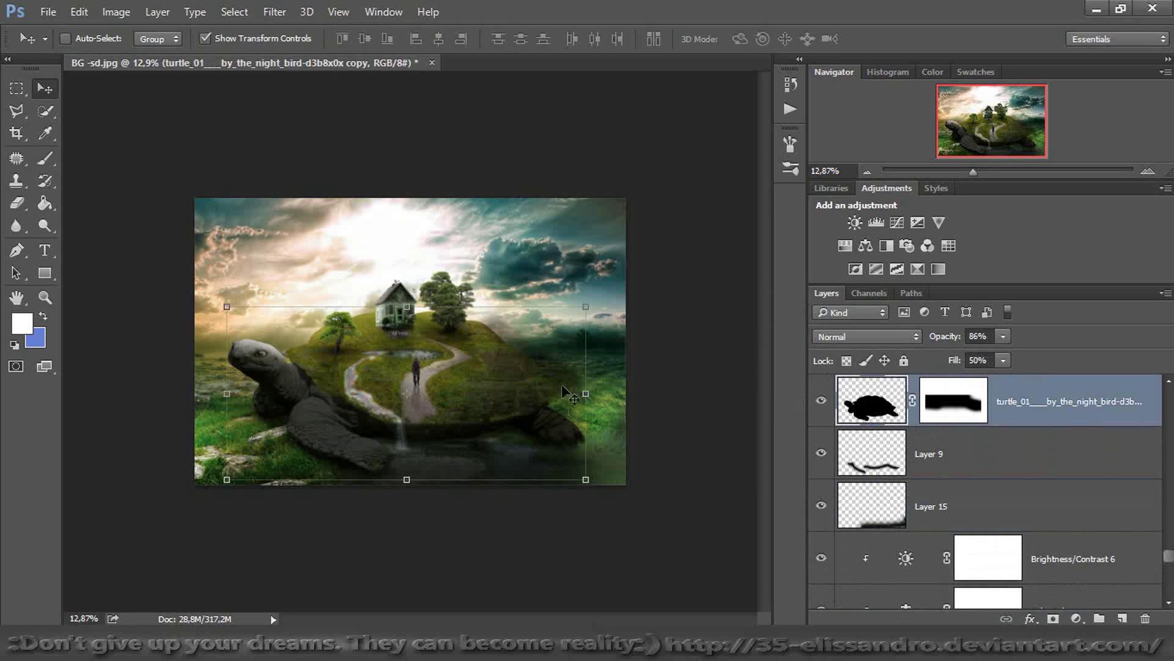
left_click(821, 401)
left_click(821, 401)
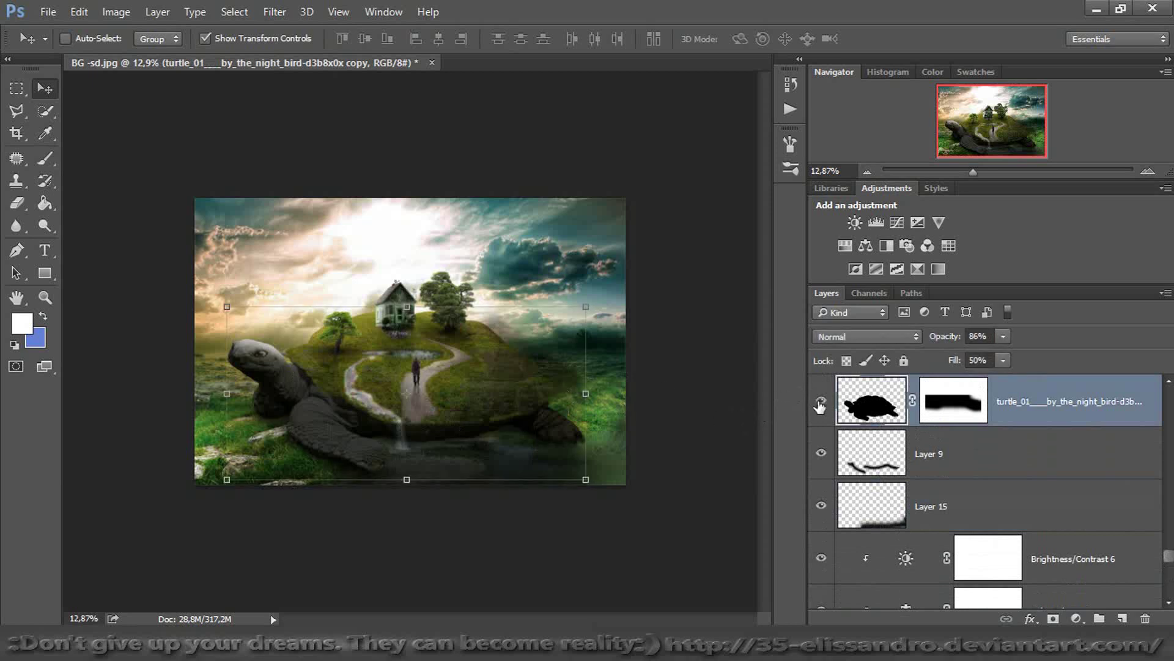
left_click(868, 454)
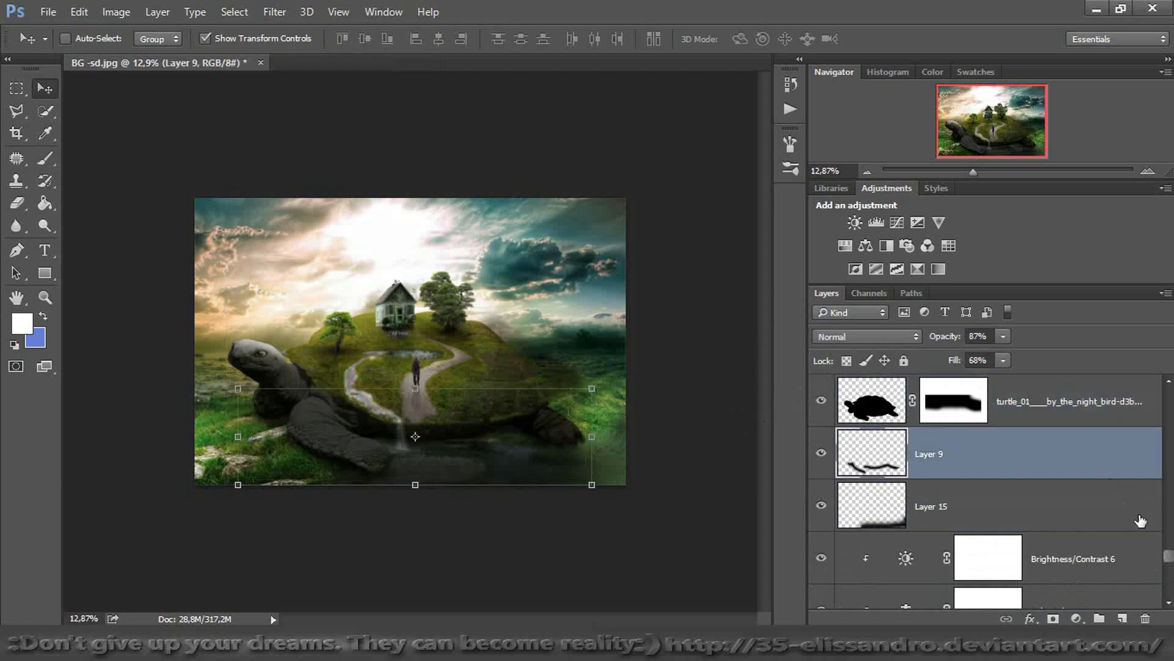
left_click_drag(1169, 558, 1169, 523)
left_click(1021, 483)
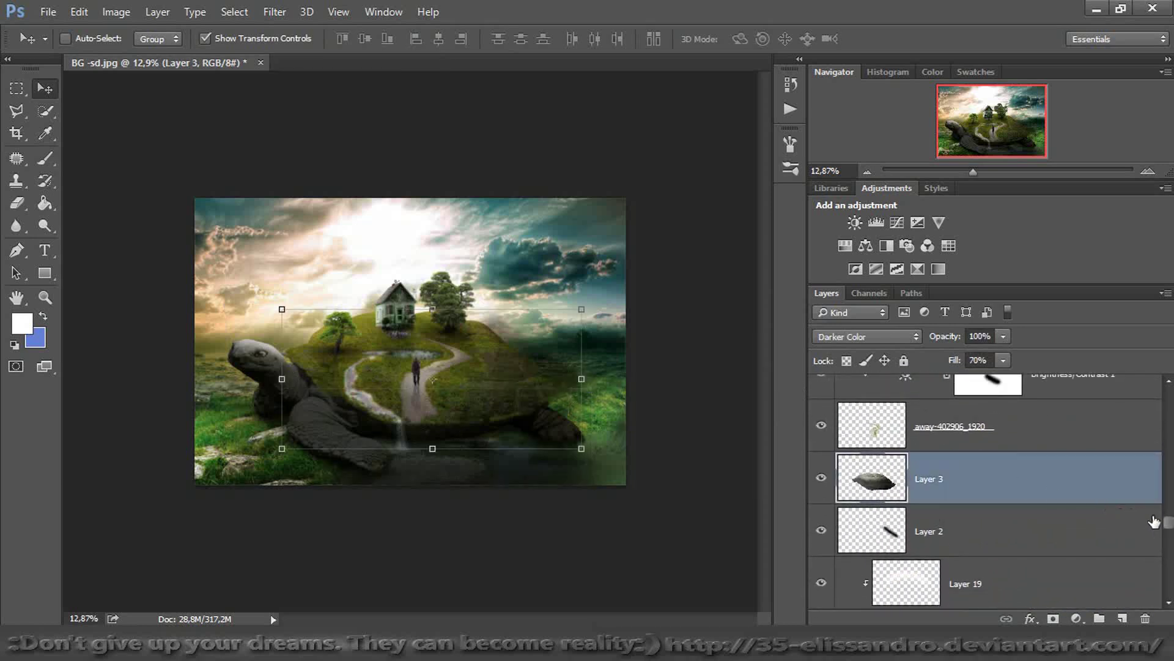
Hide Layer 14, the pinkish patch clipped to the RiachoGaspar stream layer
left_click_drag(1169, 525, 1165, 476)
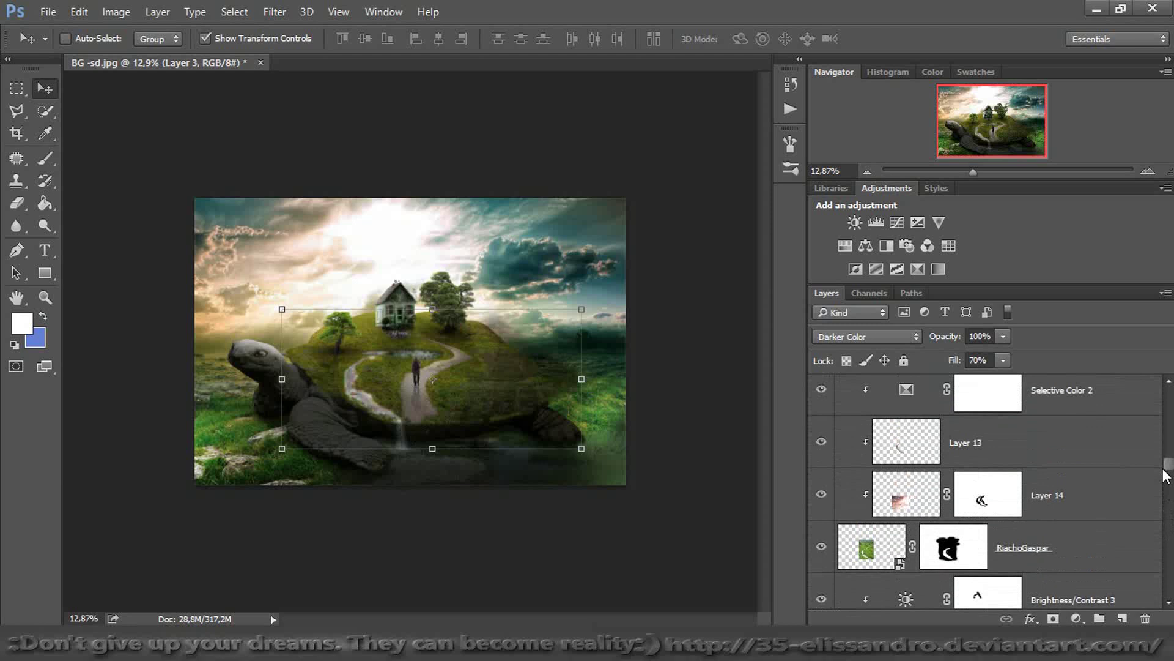
left_click(820, 495)
left_click_drag(1170, 471, 1166, 411)
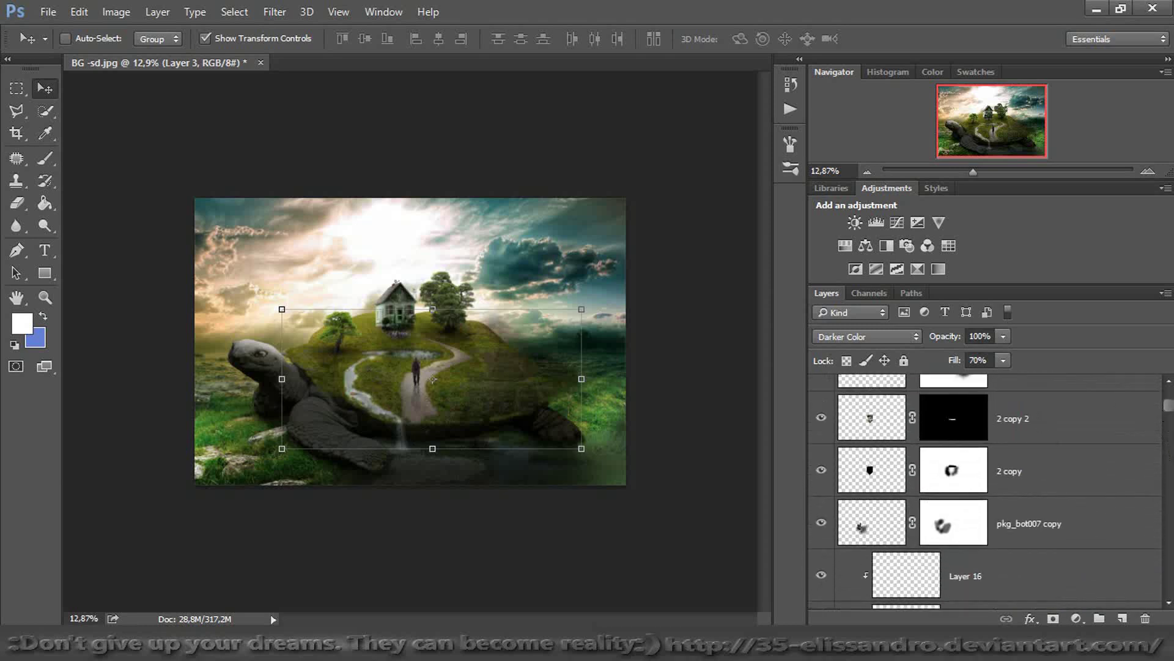
Compare the image with and without Brightness/Contrast 7 and inspect the hill's right slope up close
left_click_drag(1169, 397, 1169, 392)
left_click(821, 400)
left_click(821, 400)
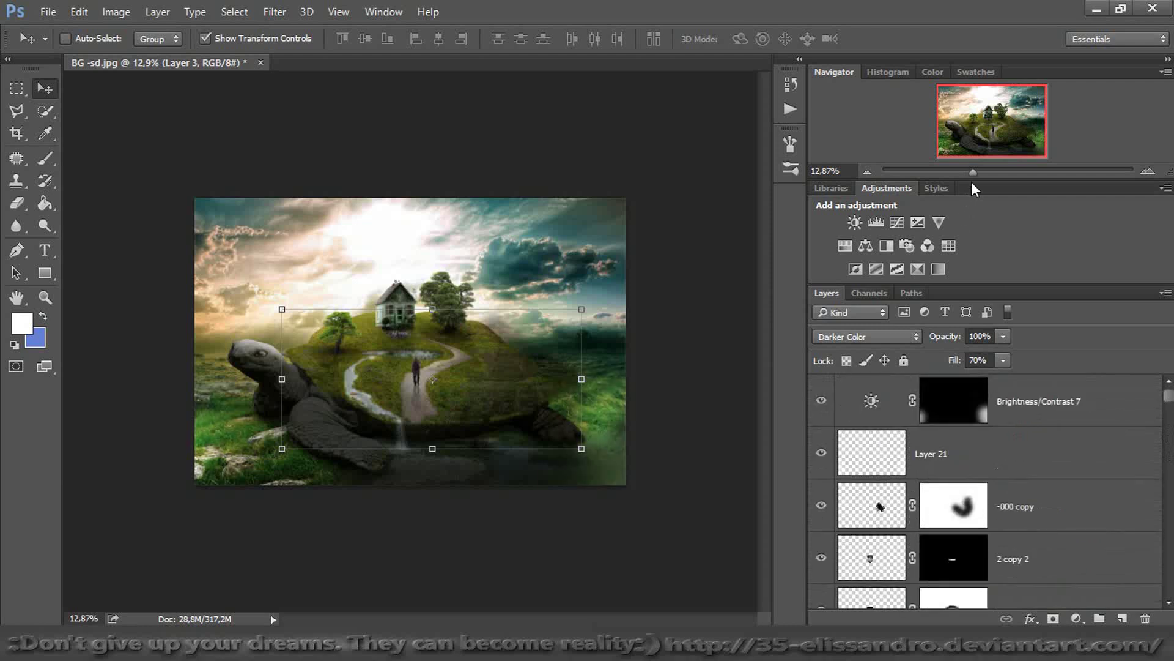
left_click_drag(973, 173, 1038, 141)
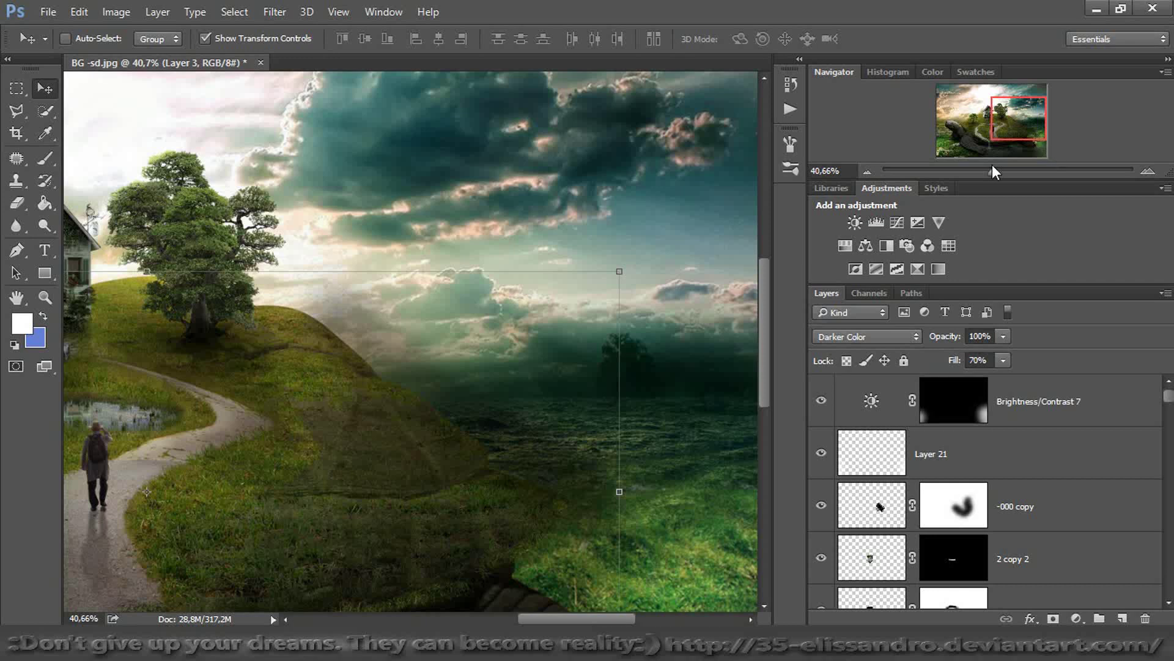
left_click_drag(991, 173, 968, 174)
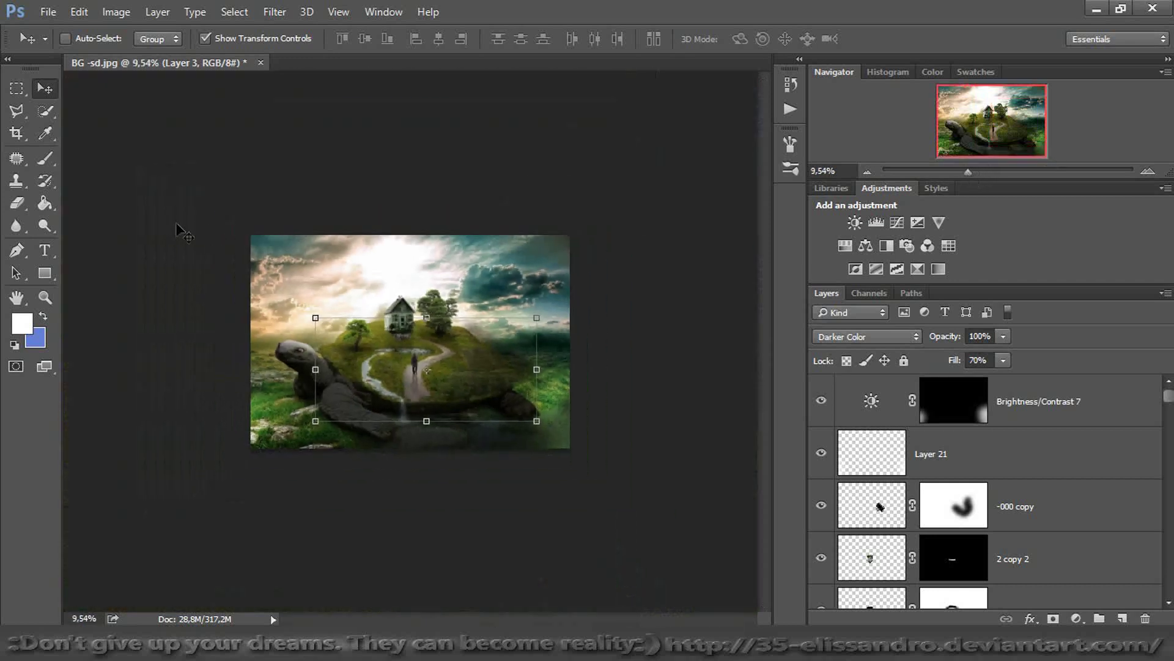
Add a Color Lookup adjustment layer above Brightness/Contrast 7
left_click(45, 157)
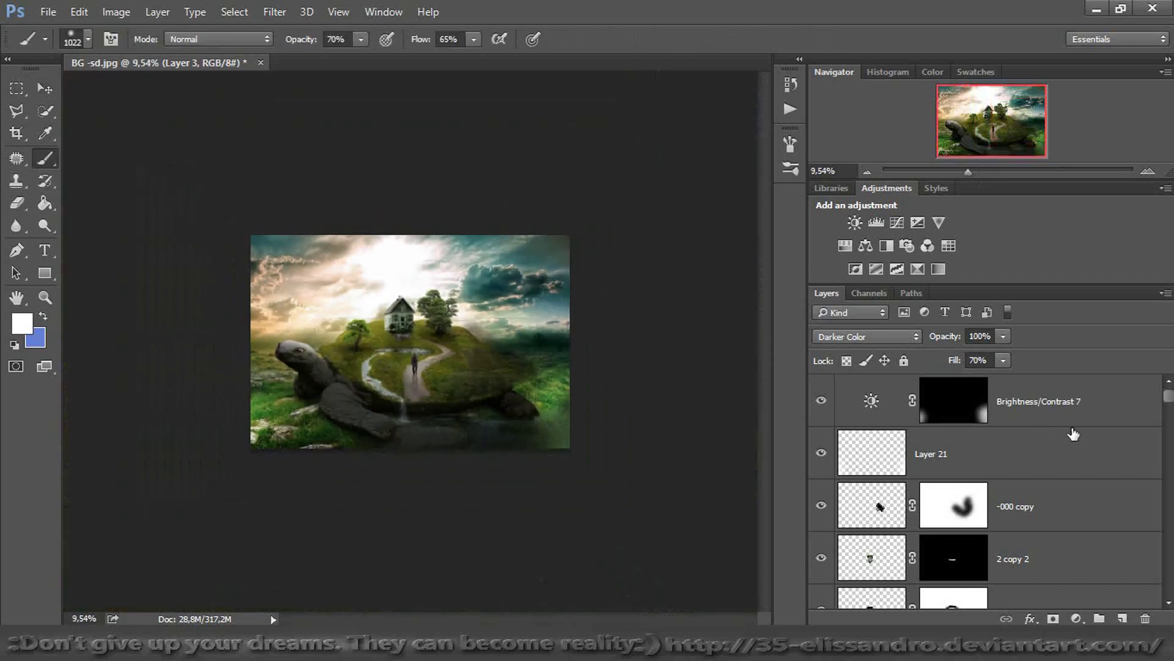
left_click(1068, 406)
left_click(1078, 619)
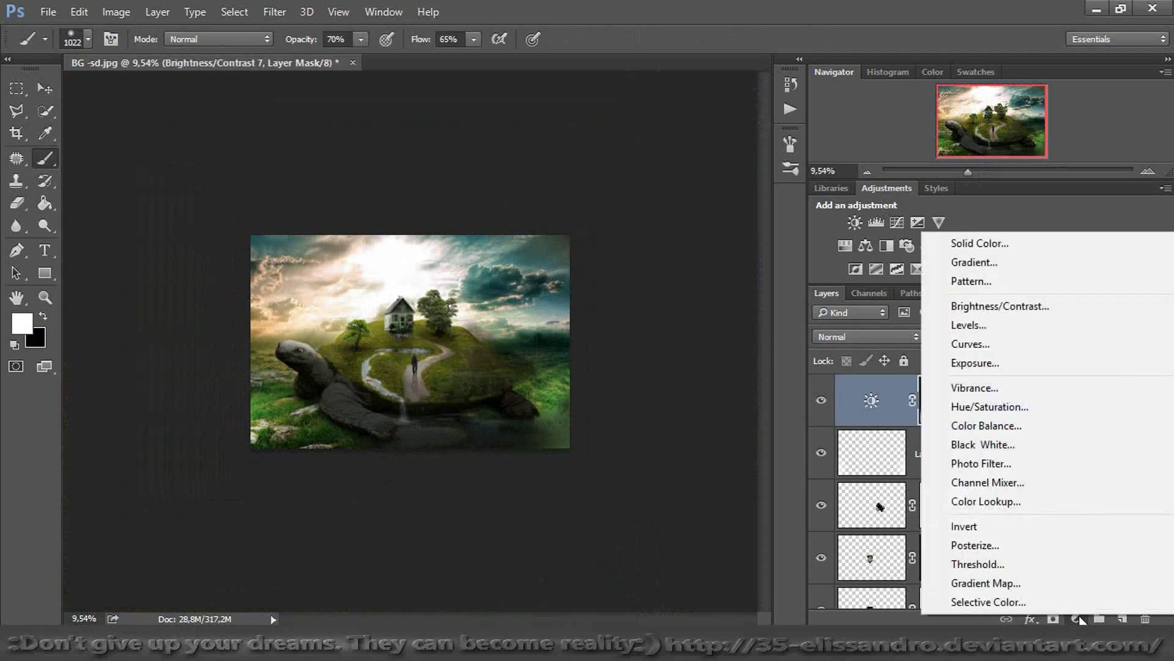
left_click(982, 502)
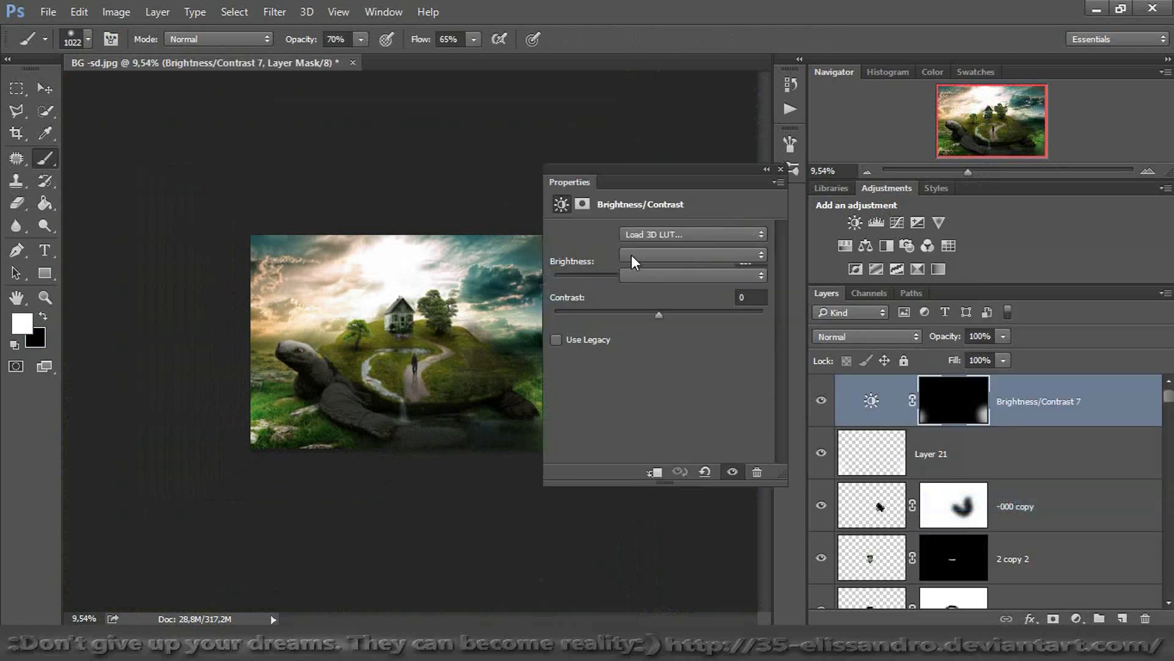
Set the Color Lookup adjustment's 3DLUT file to Crisp_Winter.look
left_click(640, 235)
left_click(651, 269)
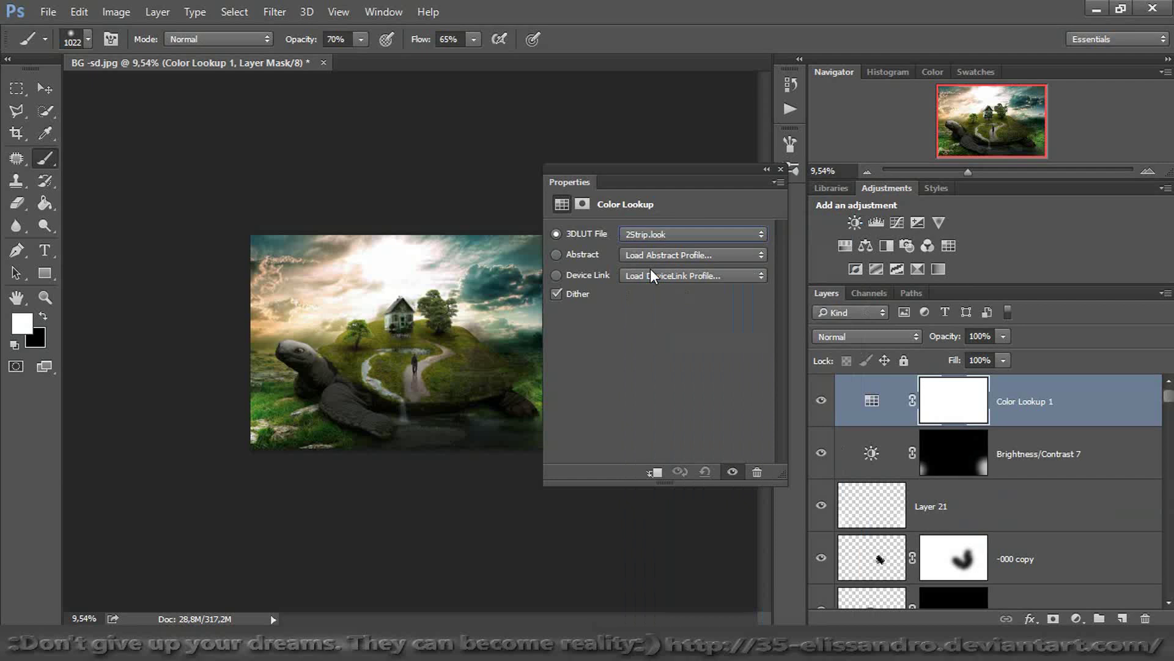
key("Down")
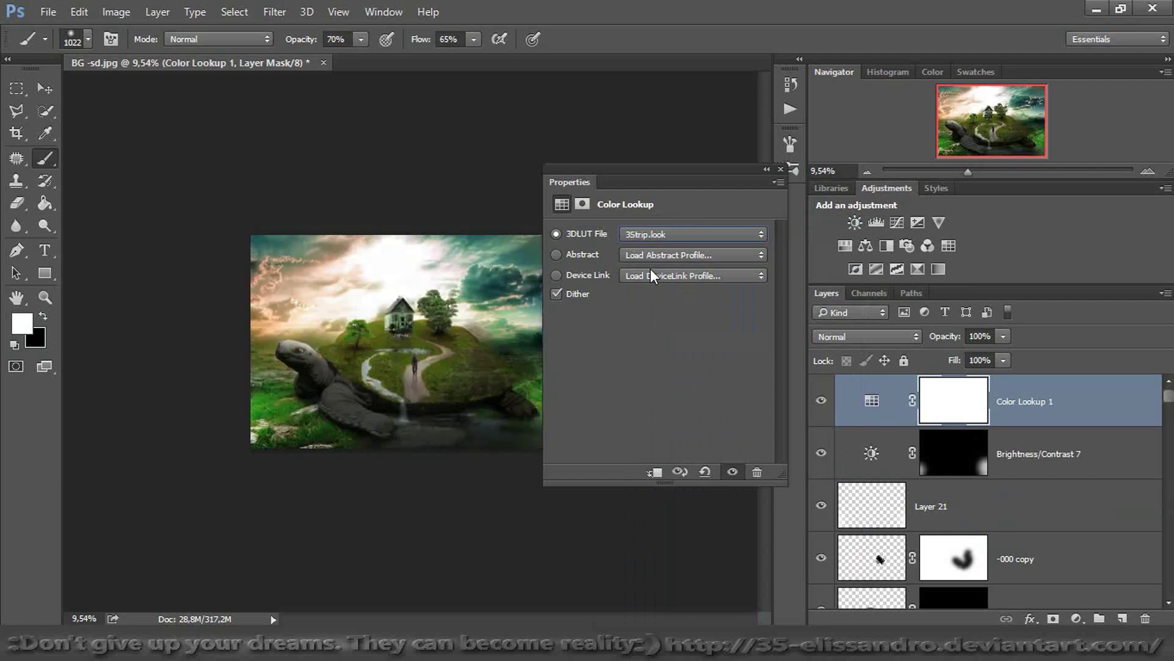
key("Down")
key("Down")
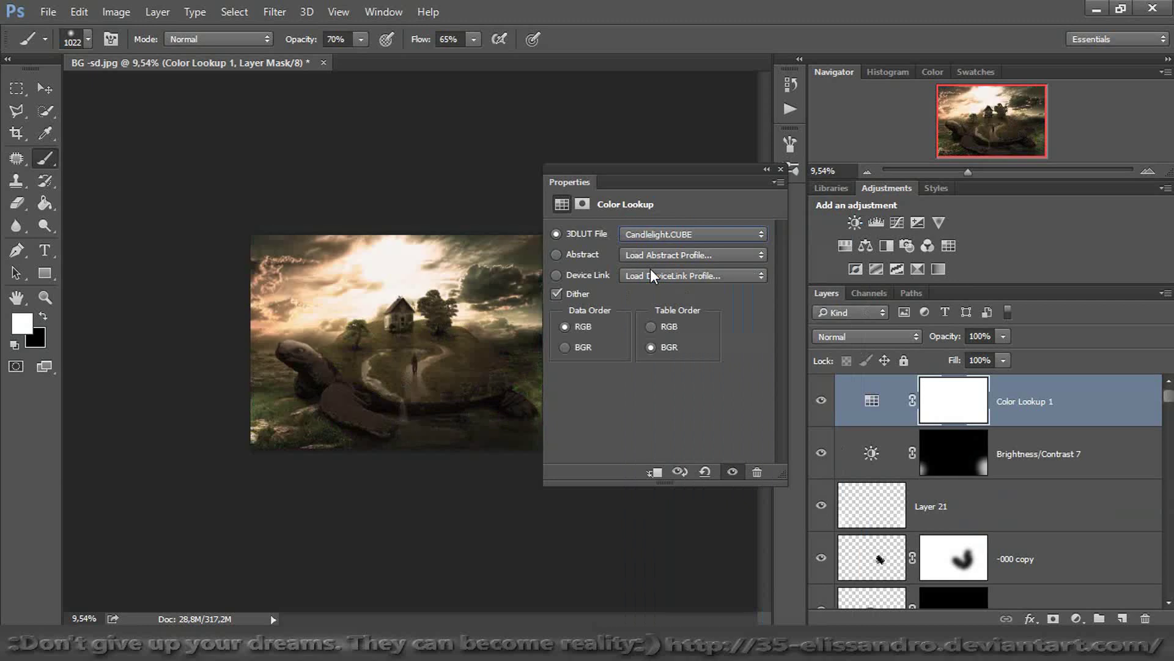
key("Down")
key("Down")
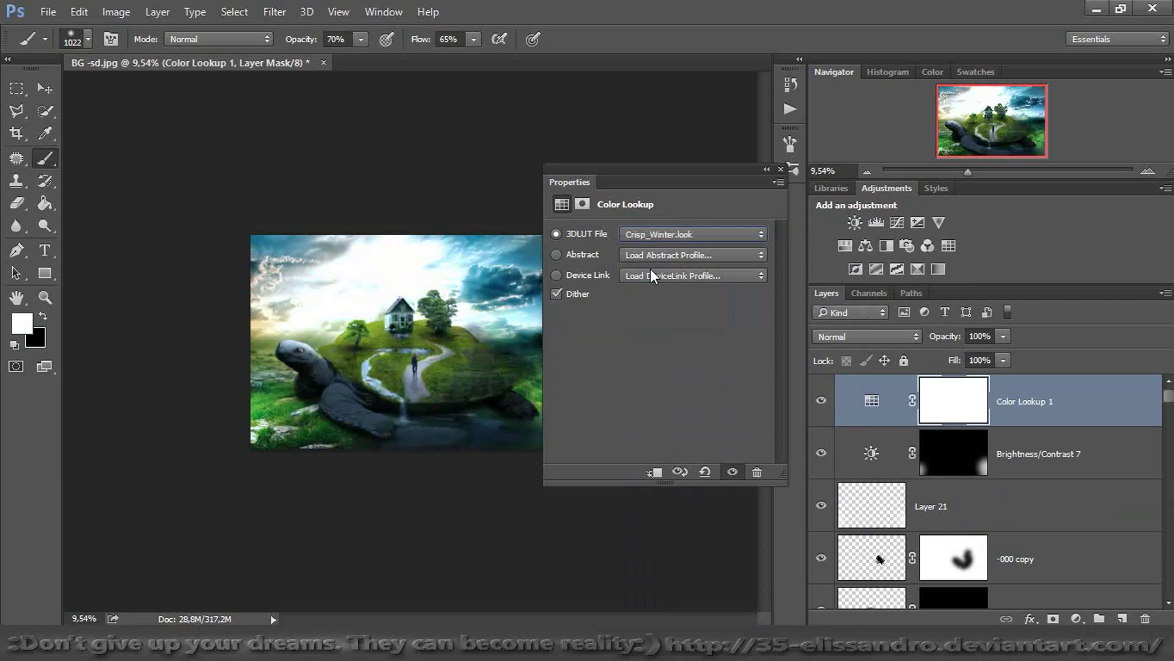
left_click(781, 170)
Compare the image with and without the Color Lookup adjustment and reduce its fill to 64%
left_click(821, 400)
left_click(821, 401)
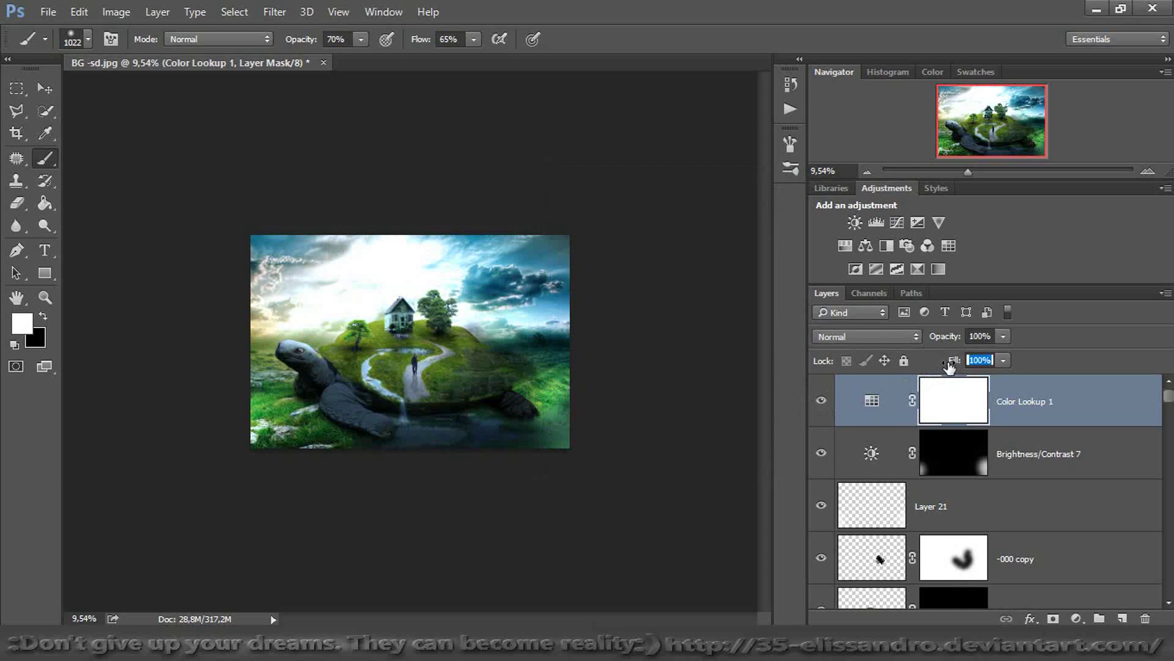
left_click_drag(952, 363, 931, 364)
left_click_drag(968, 171, 981, 173)
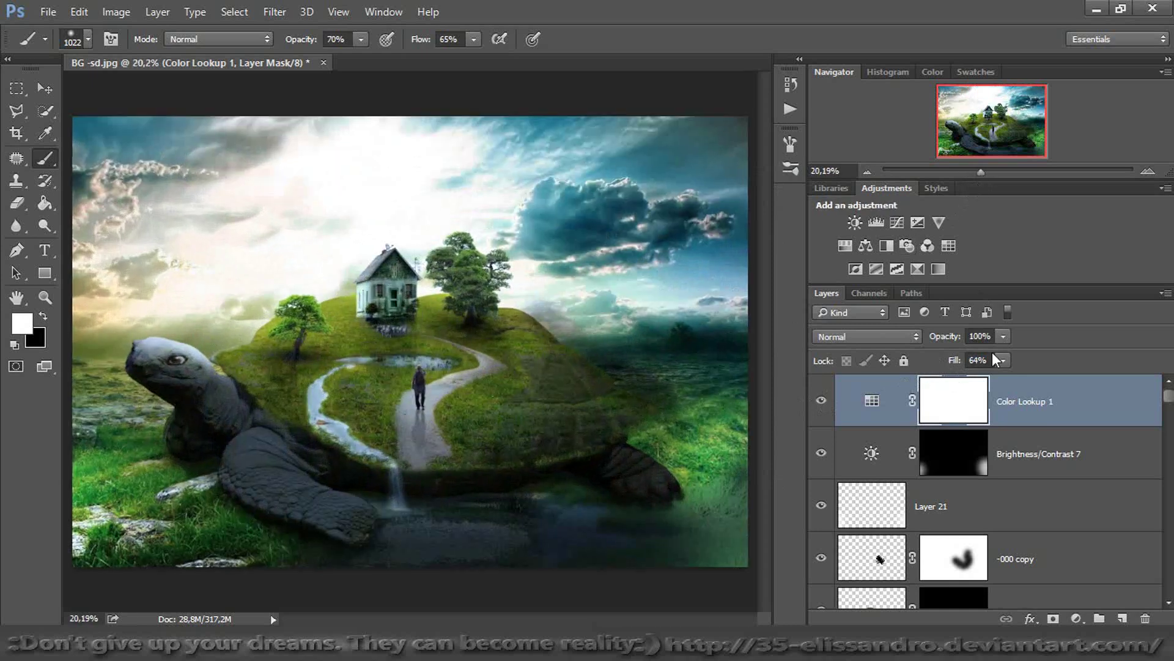
Check the turtle, turtle shadow, Pallikaranai_Wetland and grass texture layers by toggling the visibility of each
left_click_drag(1169, 398, 1138, 548)
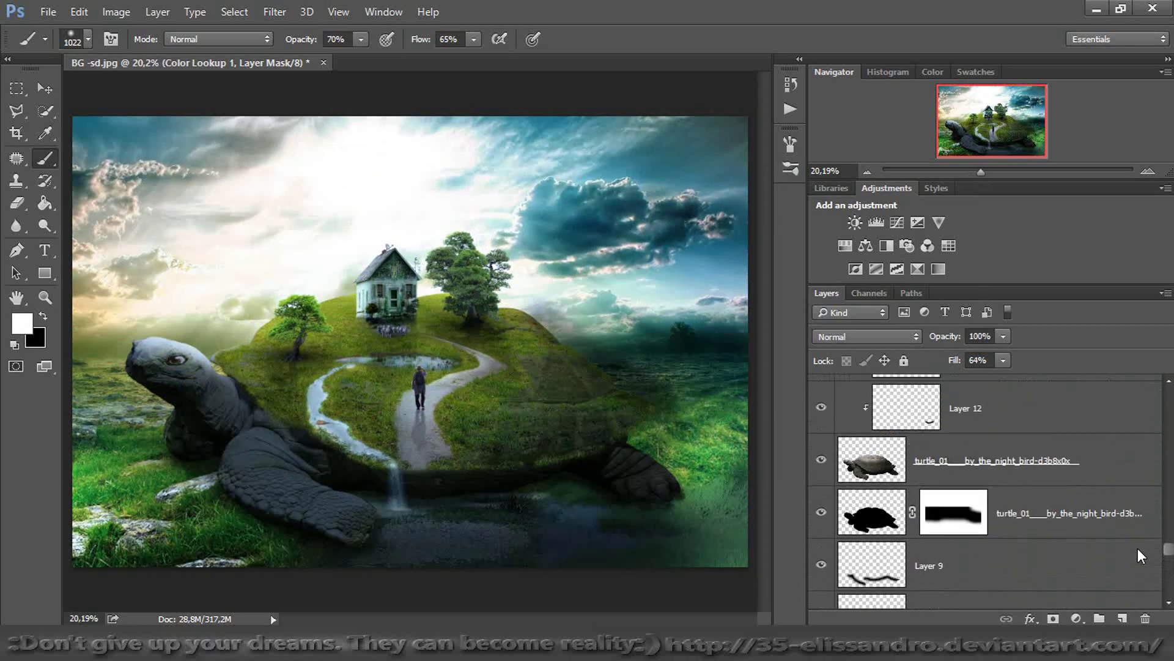
left_click(821, 460)
left_click(821, 460)
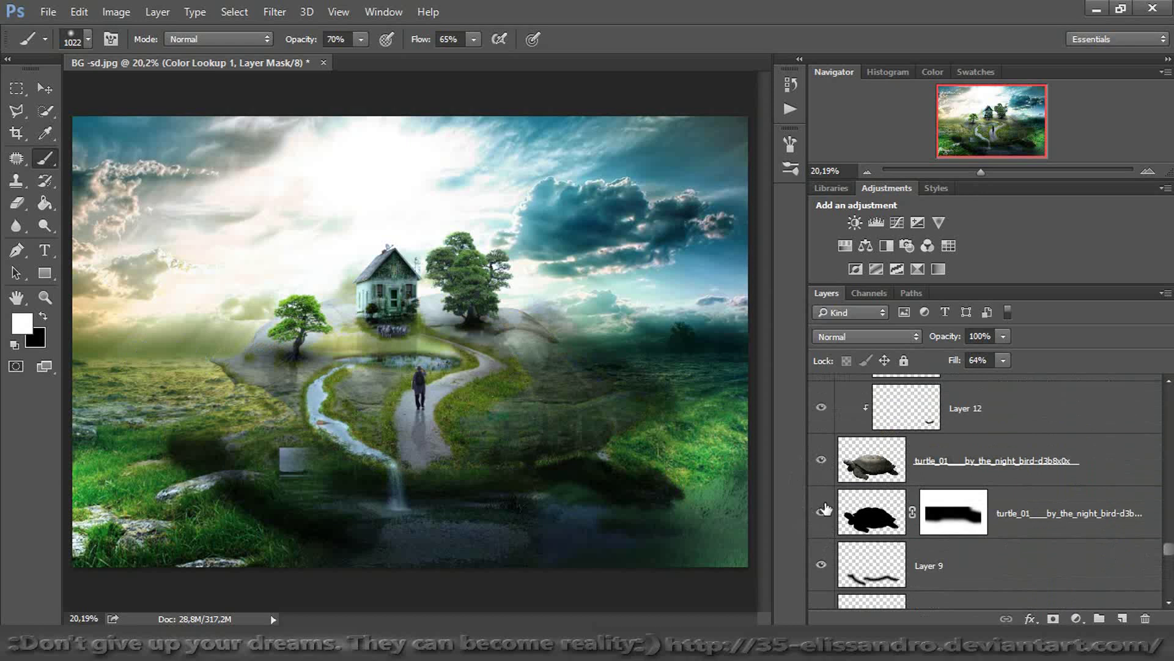
left_click(822, 512)
left_click(822, 460)
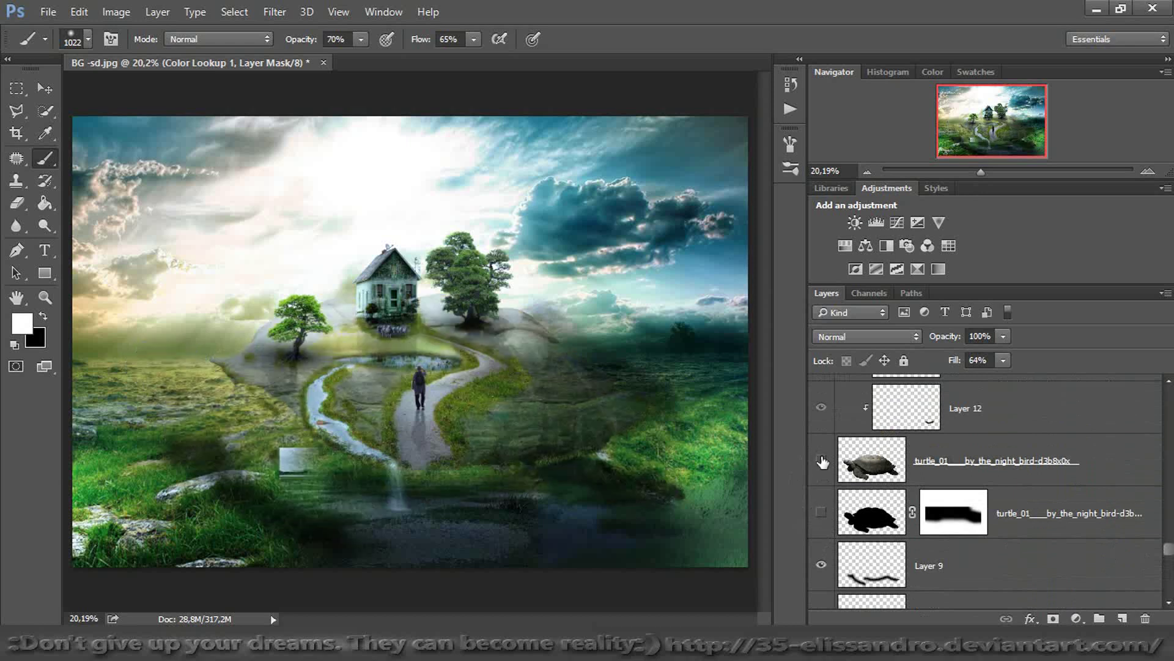
left_click(822, 460)
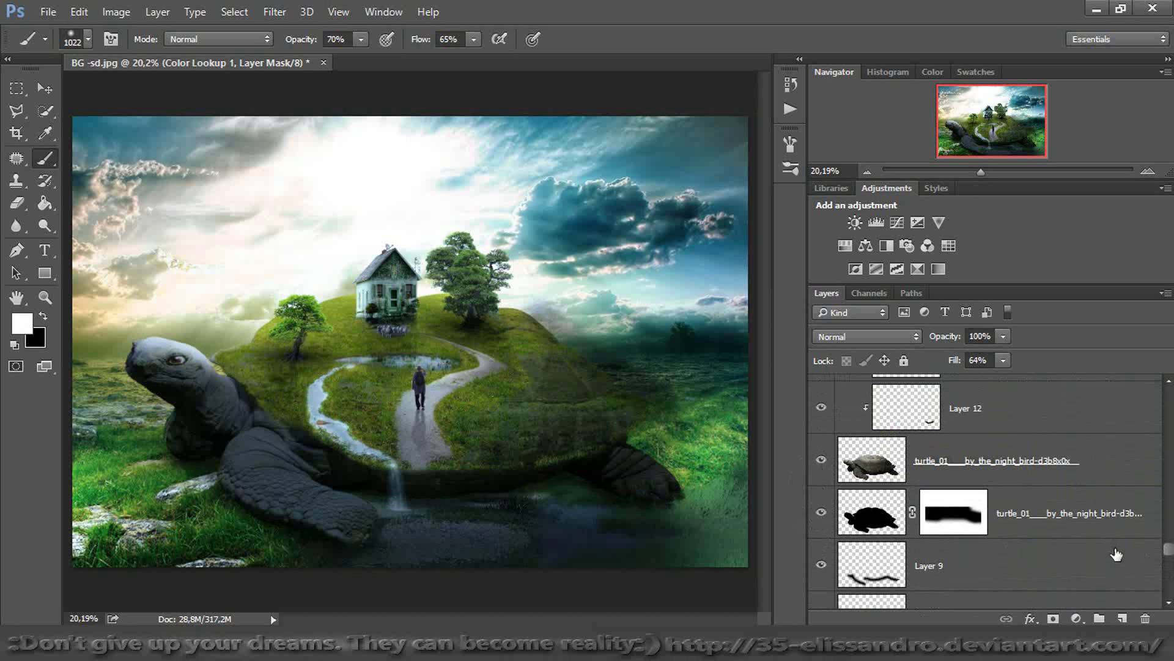
left_click_drag(1167, 549, 1167, 582)
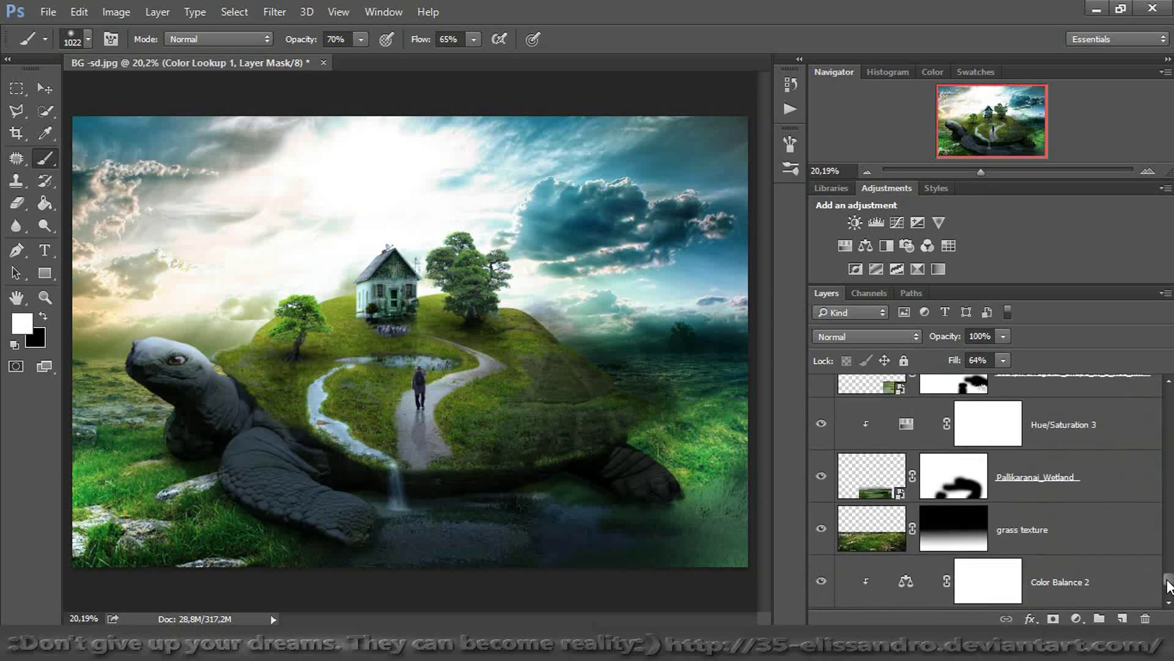
left_click(821, 477)
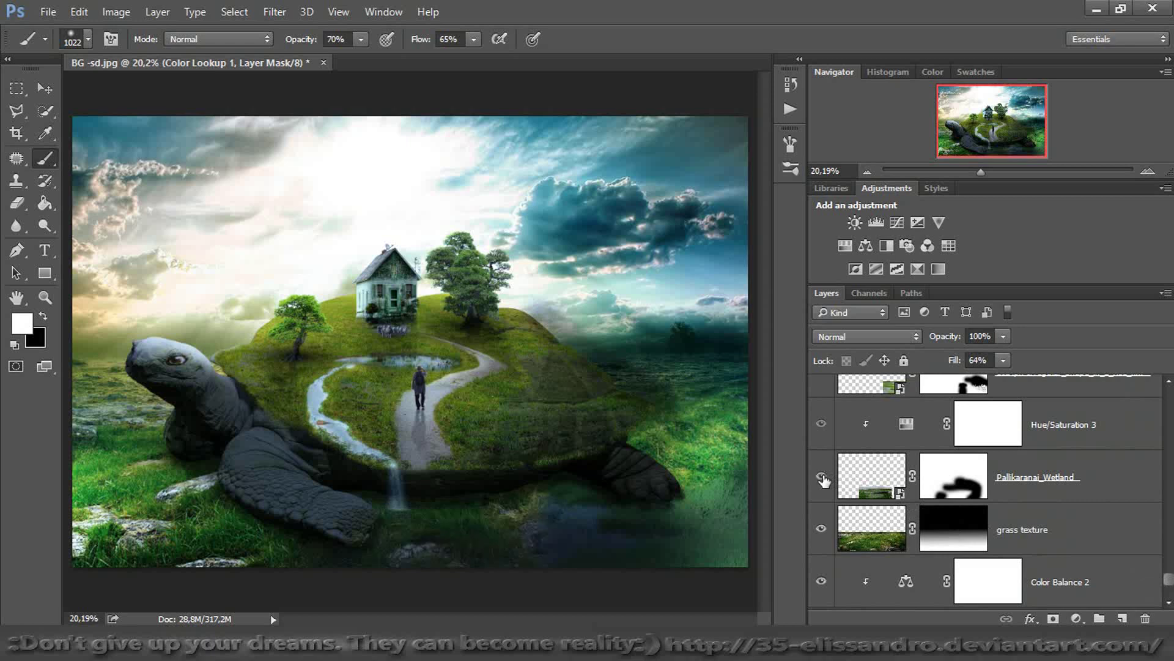
left_click(821, 529)
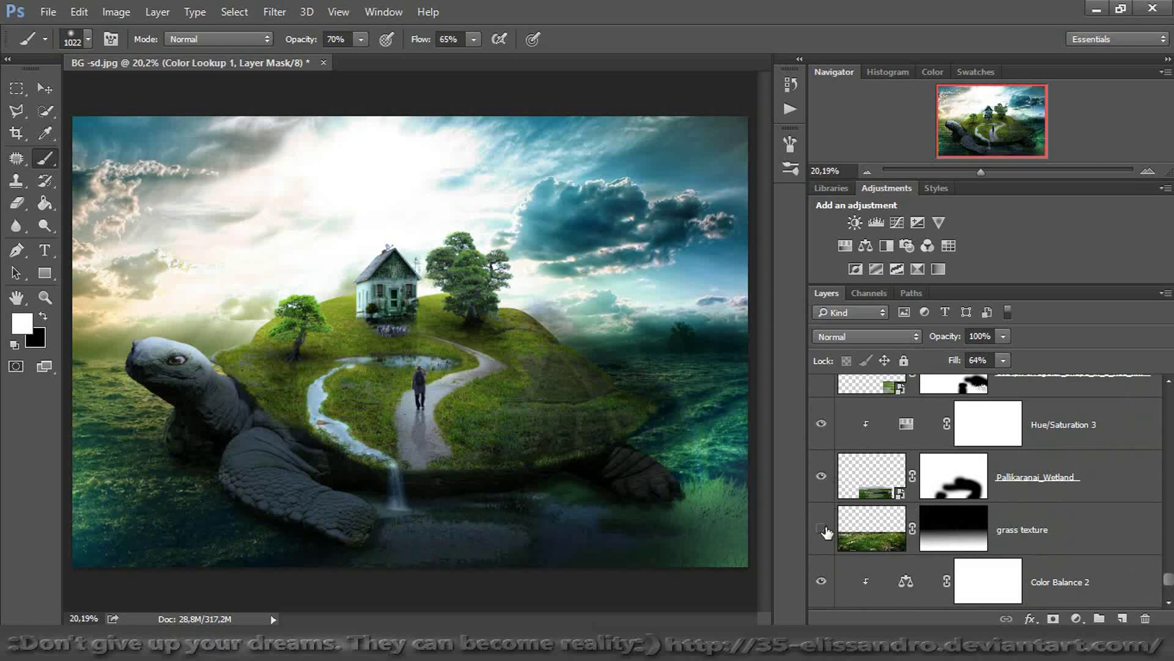
left_click(822, 529)
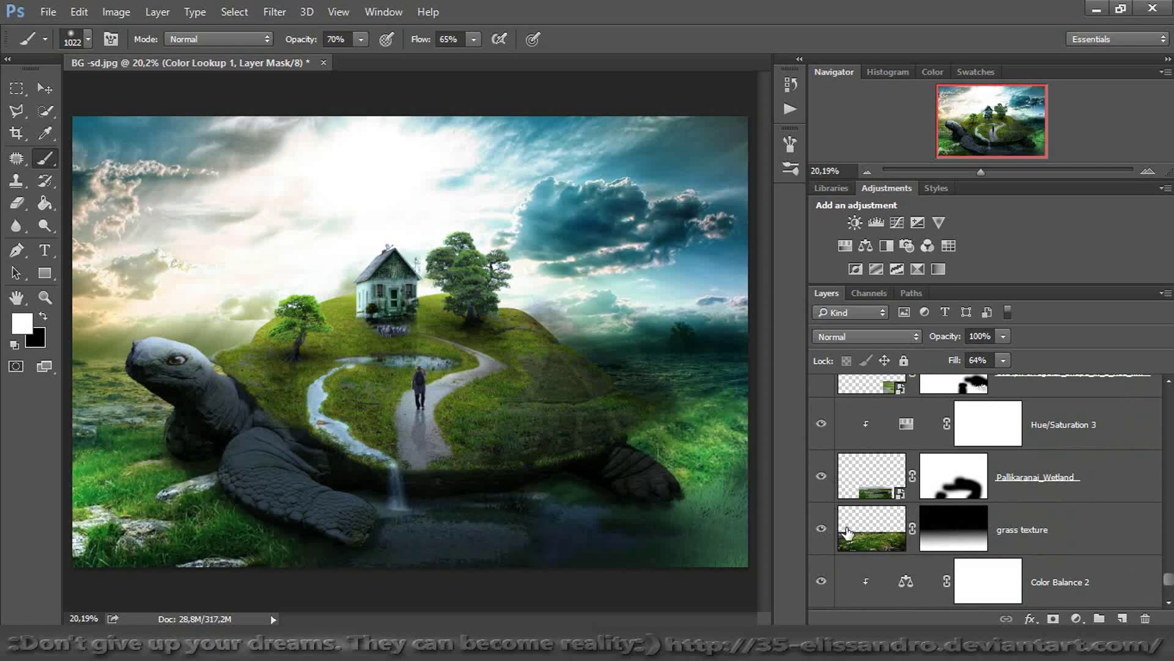
Brush white on the grass texture layer's mask over the ground behind the turtle's right side
left_click(871, 529)
left_click(947, 537)
mouse_move(624, 383)
left_mouse_down()
mouse_move(603, 367)
mouse_move(621, 367)
left_mouse_up()
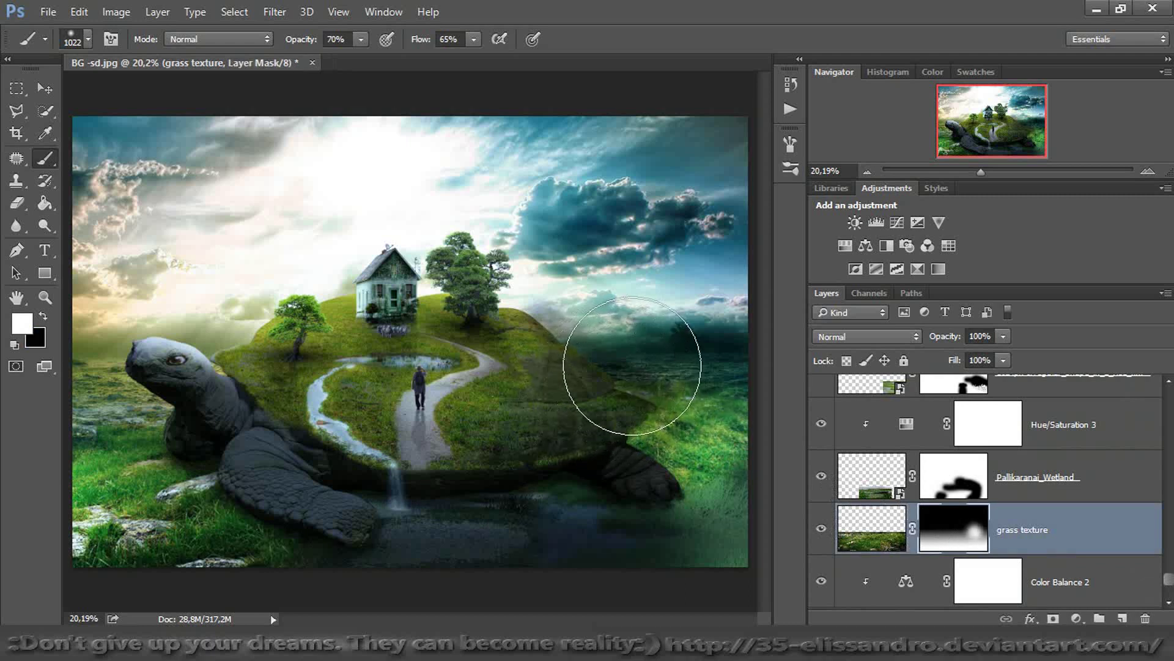
Add a Color Balance adjustment clipped to the turtle, directly above the landscape-955427_1920-2 grass layer
left_click_drag(982, 172, 978, 174)
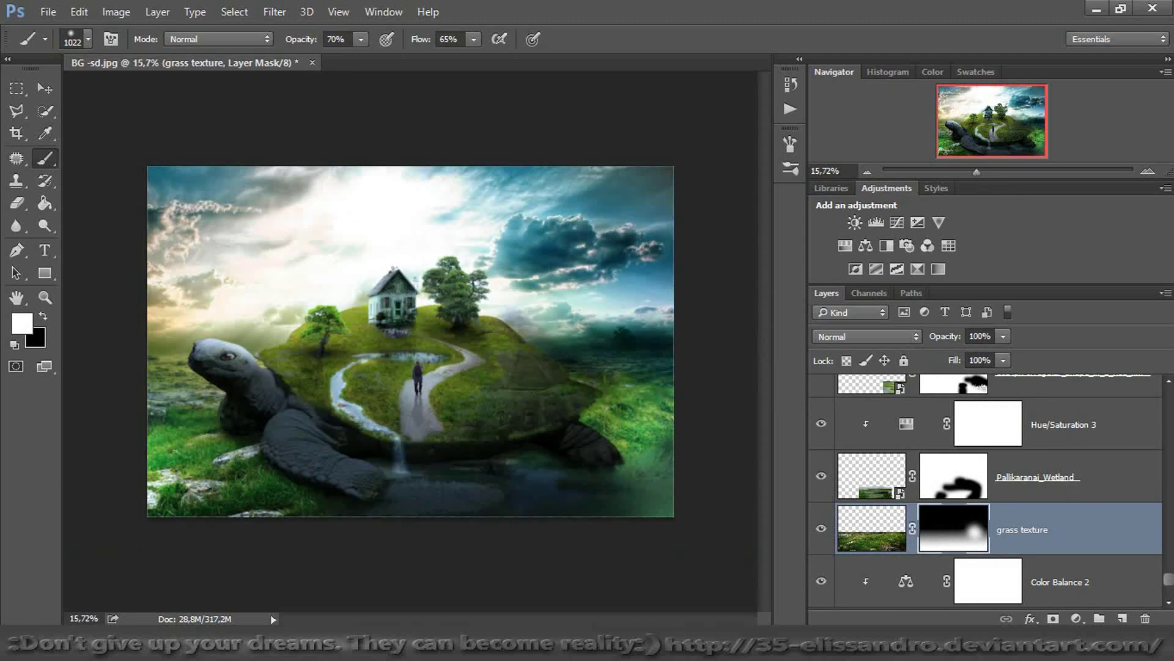
left_click_drag(1169, 575, 1166, 538)
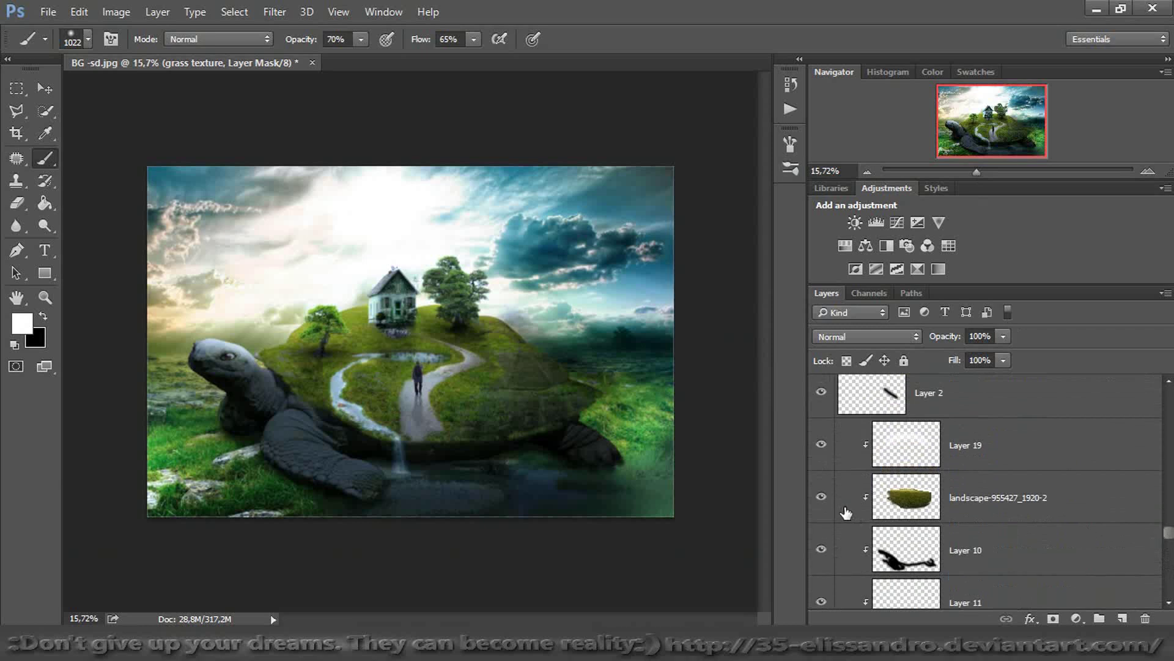
left_click(826, 500)
left_click(825, 500)
left_click(901, 497)
left_click(866, 246)
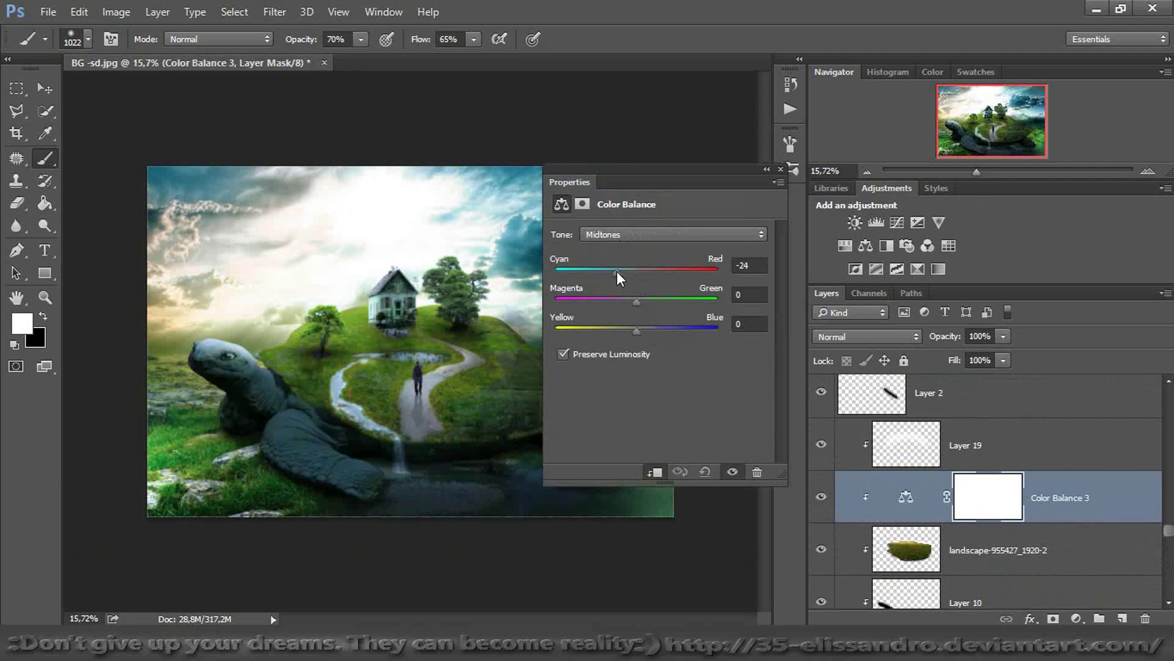
Shift the Color Balance midtones toward cyan, with green at +28 and blue at +32
left_click_drag(617, 271, 600, 273)
left_click_drag(636, 330, 659, 301)
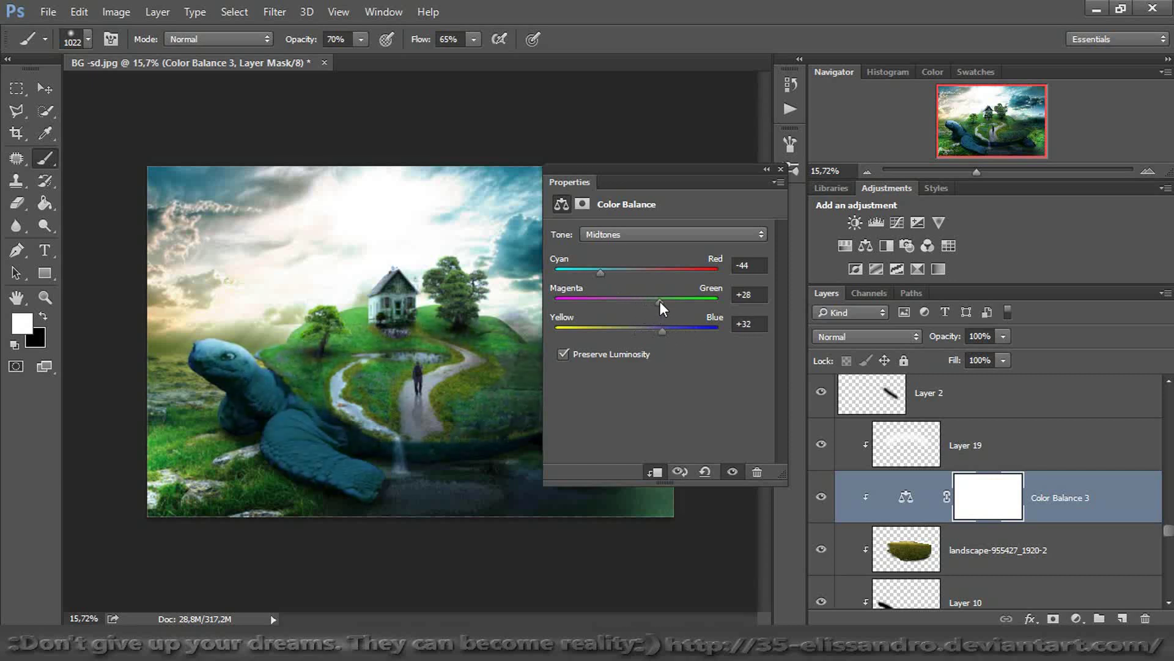
left_click_drag(591, 267, 612, 275)
left_click(780, 168)
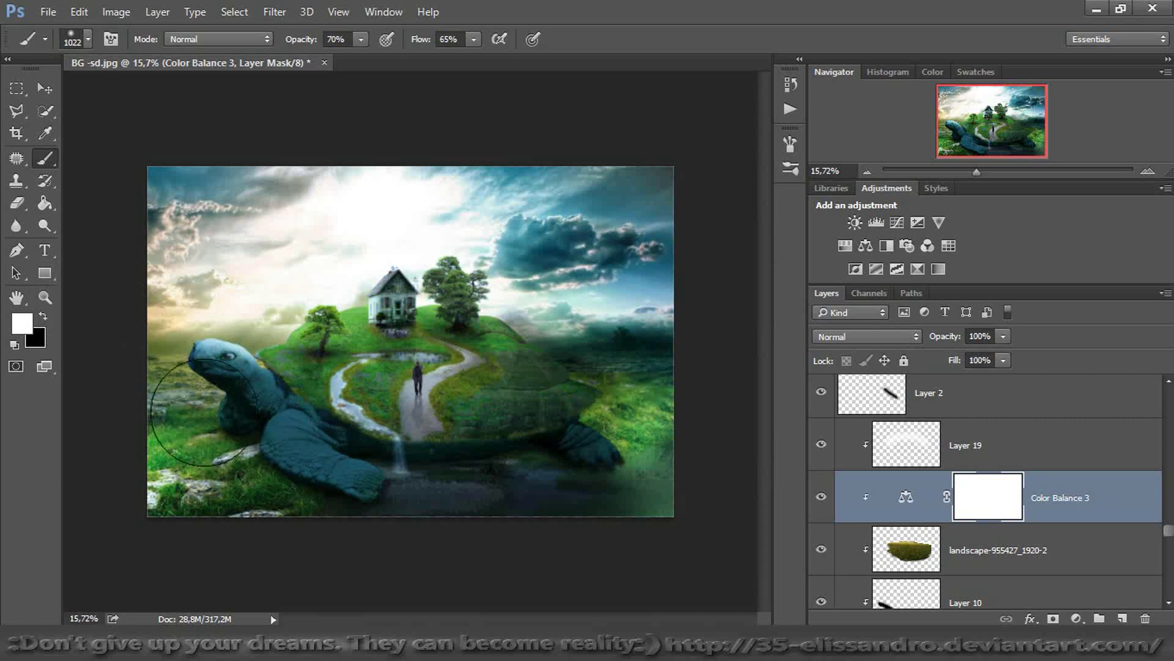
Paint black on the Color Balance mask over the turtle's head and limbs, raising the brush to 93% flow and 100% opacity
left_click(41, 314)
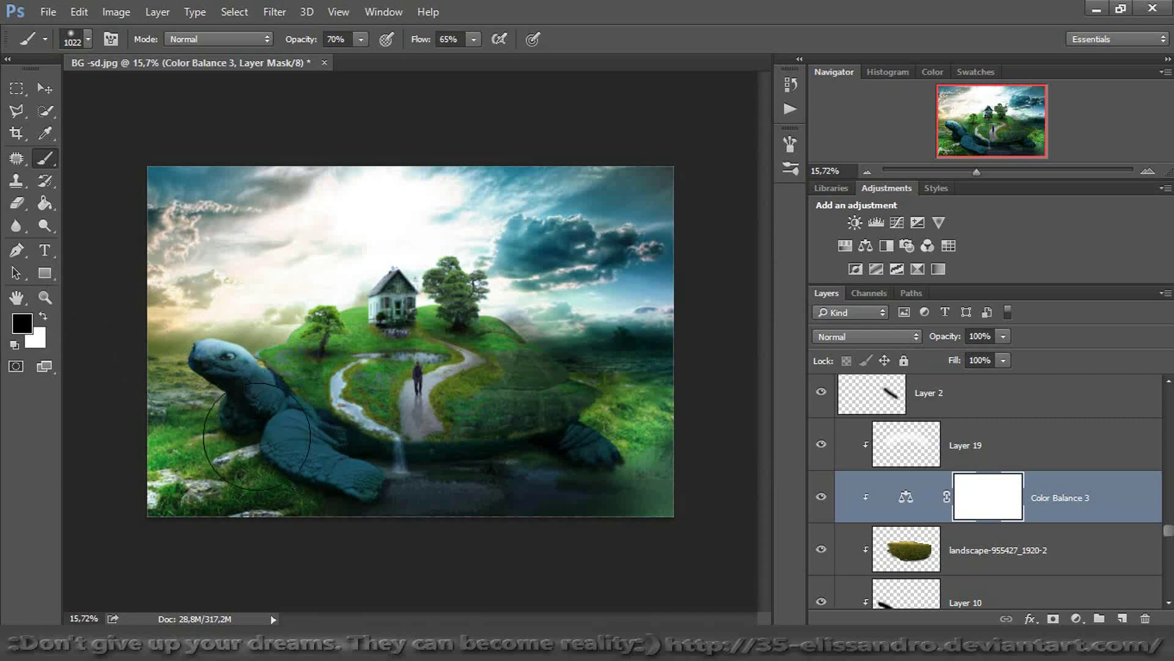
mouse_move(327, 509)
left_mouse_down()
mouse_move(428, 498)
mouse_move(581, 524)
mouse_move(651, 367)
mouse_move(652, 312)
left_mouse_up()
left_click(449, 39)
type("93")
key("Return")
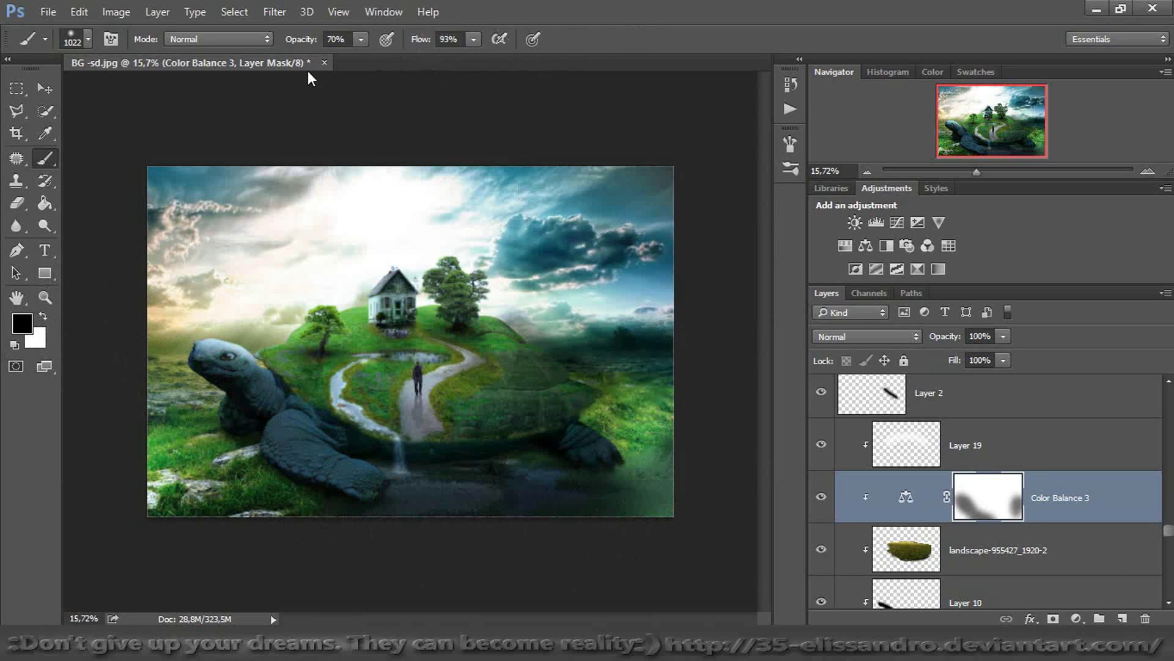
left_click(335, 39)
type("100")
key("Return")
left_click_drag(276, 475, 344, 470)
Reduce the clipped Color Balance adjustment to 70% opacity and 67% fill, comparing the image with and without it
left_click(822, 497)
left_click(822, 497)
left_click_drag(957, 361, 918, 341)
type("67")
key("Return")
left_click(821, 497)
left_click(822, 497)
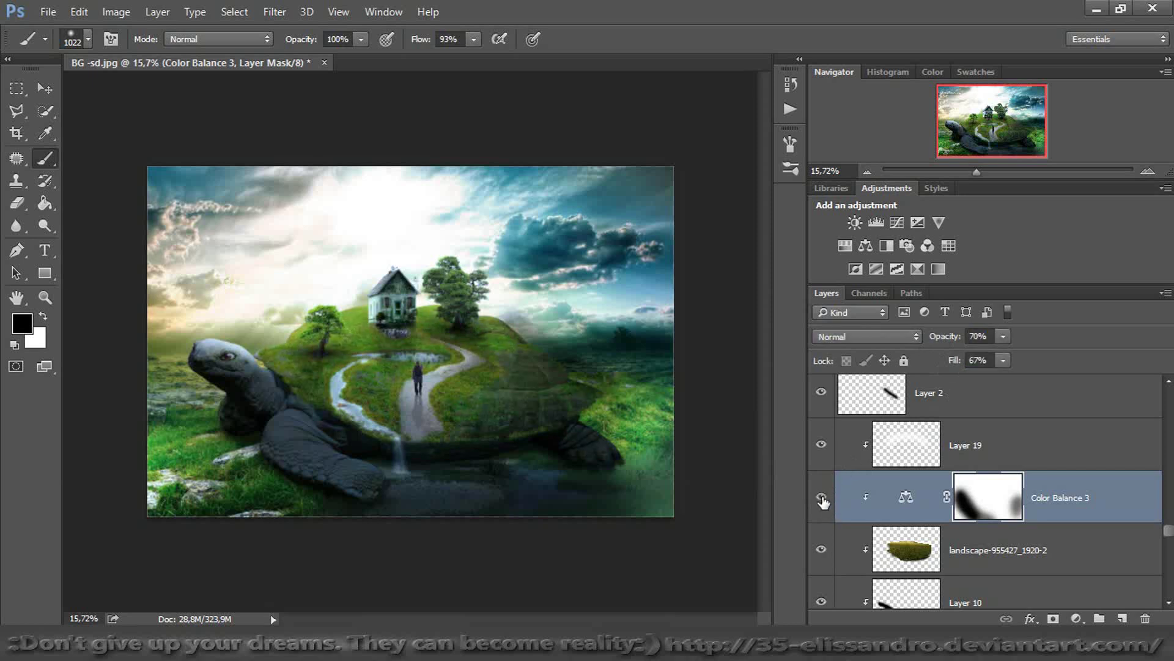
left_click(996, 172)
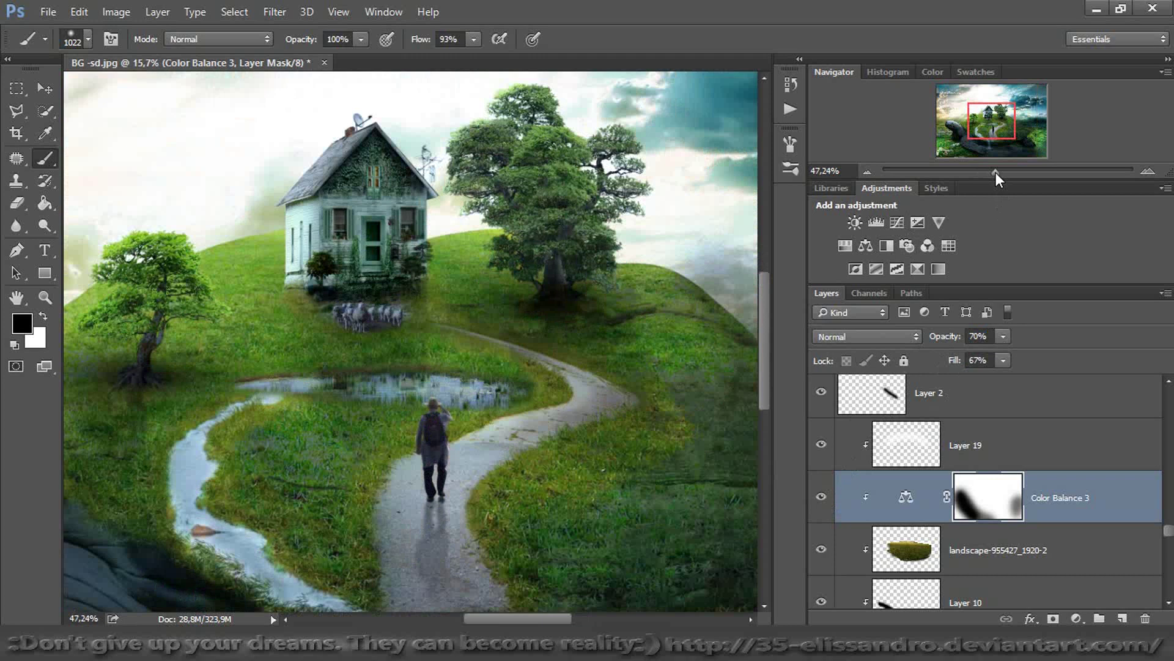
left_click_drag(995, 173, 976, 176)
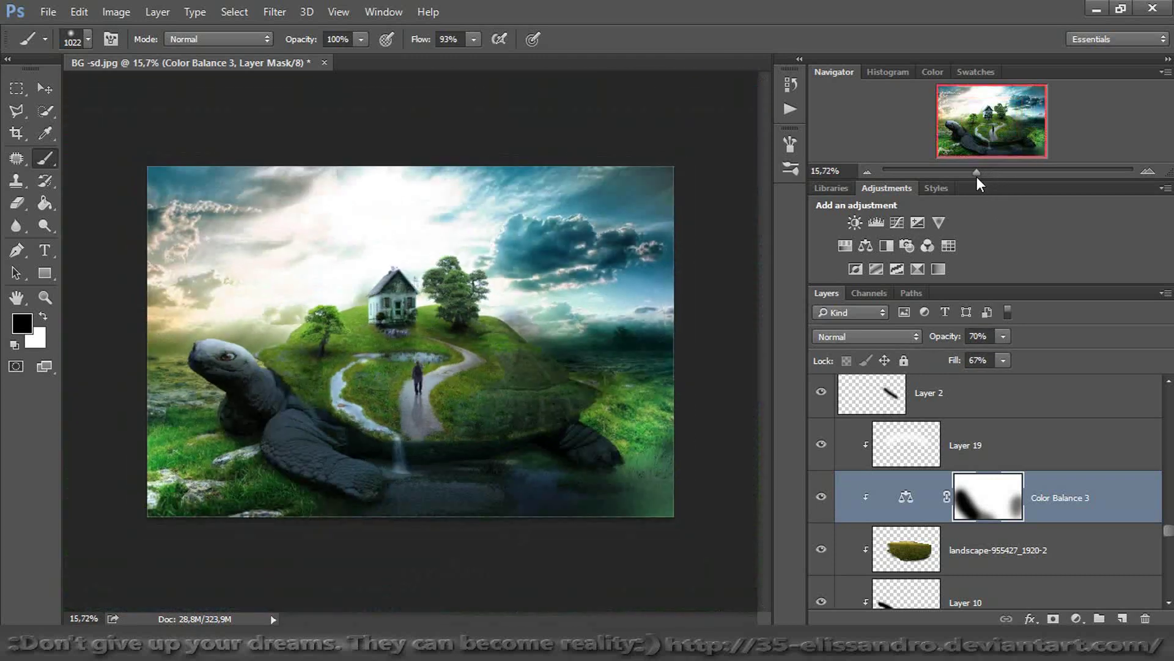
Add a Photo Filter adjustment above Color Lookup 1 at the top of the layer stack
left_click_drag(1168, 531, 1158, 391)
left_click(1110, 396)
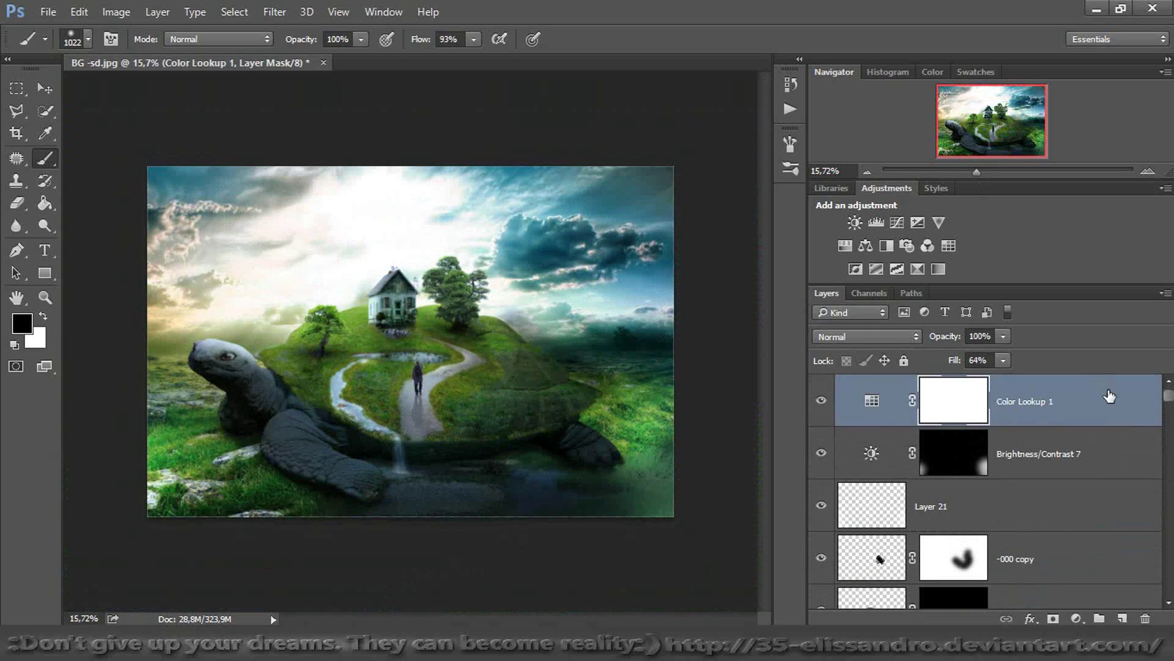
left_click(907, 247)
Preview the warming, cooling and colour presets of the Photo Filter and set it to Green
left_click(648, 235)
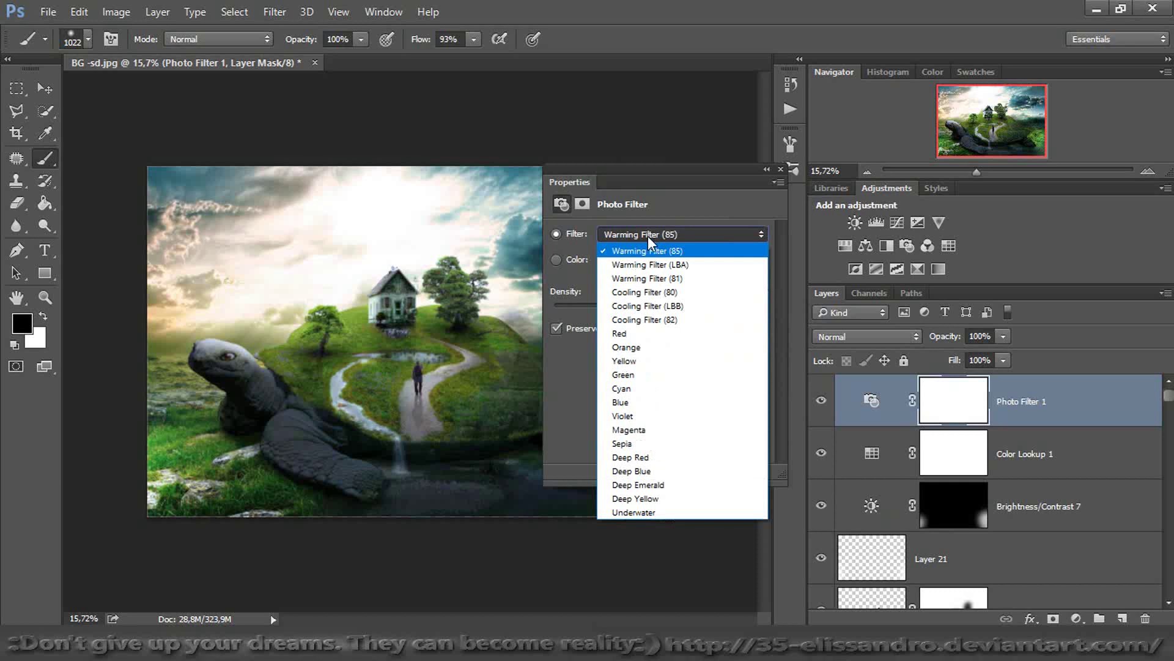
left_click(638, 262)
key("Down")
key("Down")
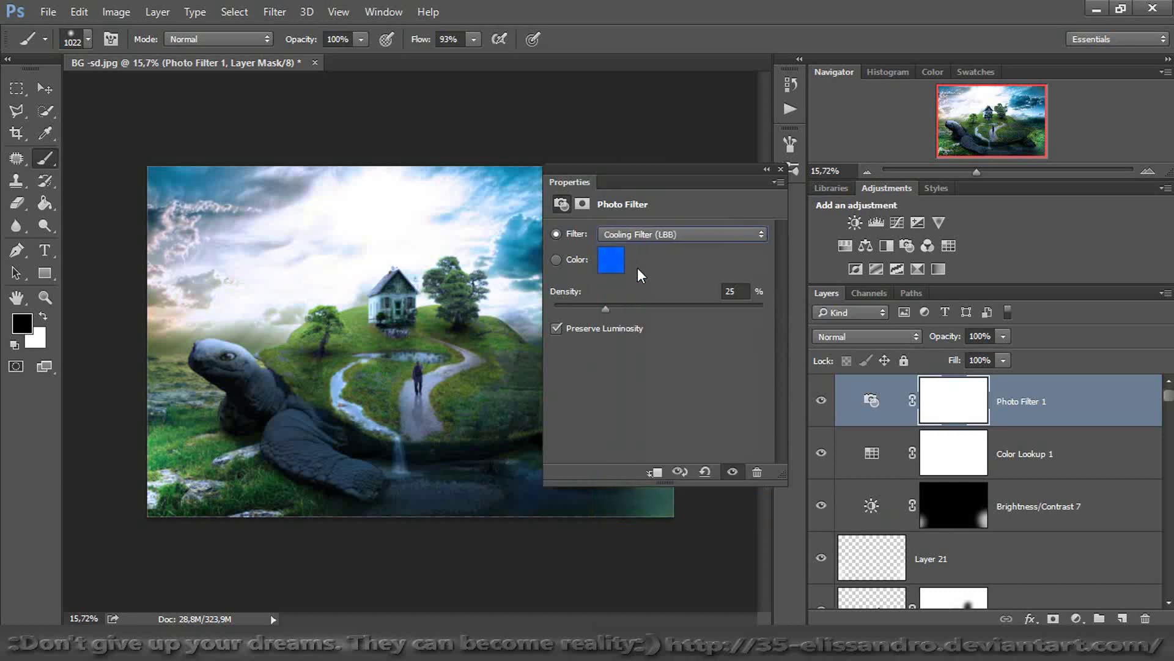
key("Down")
key("Down")
key("Down")
key("Down")
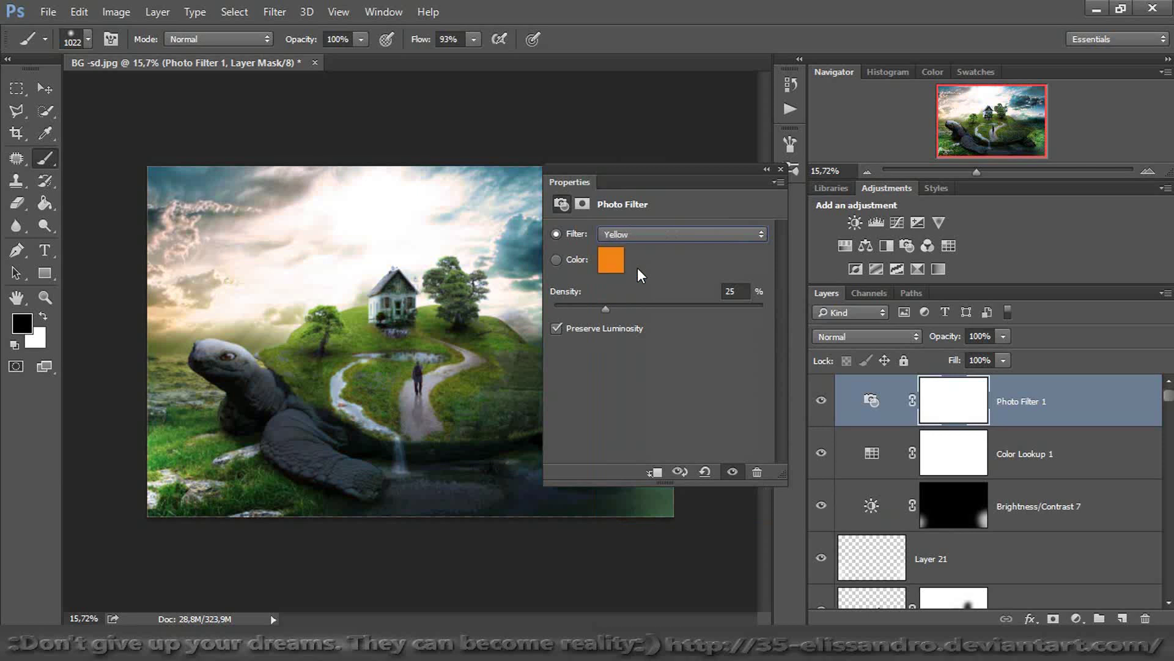
key("Down")
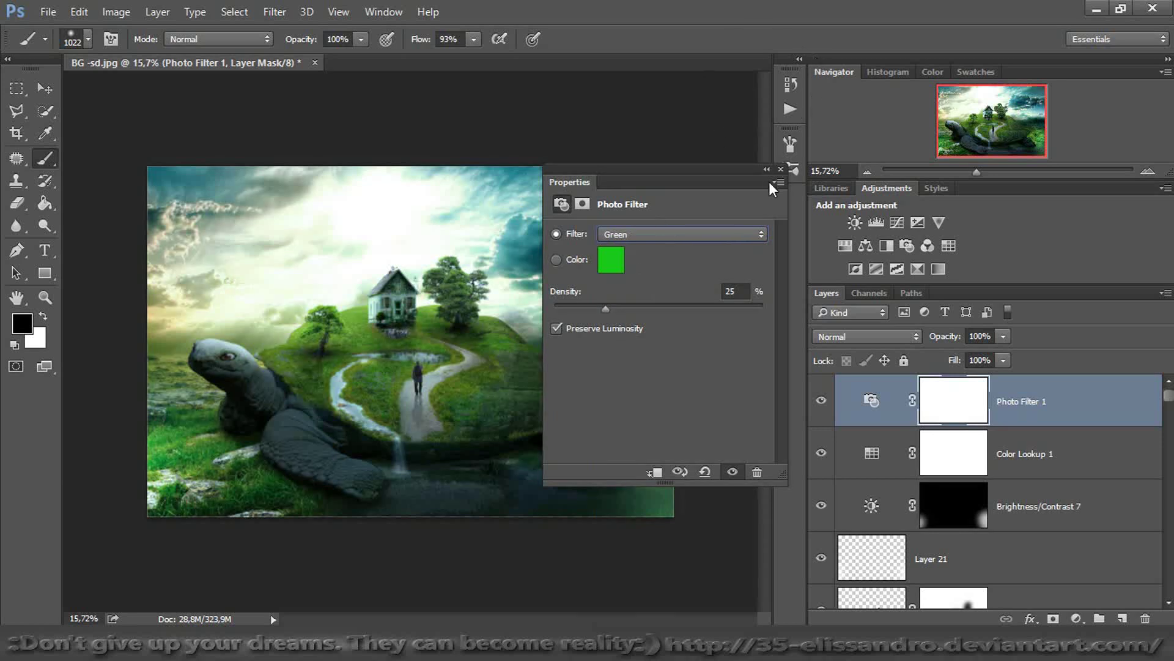
left_click(781, 169)
Compare the image with and without the green Photo Filter and reduce the adjustment's fill
left_click(820, 402)
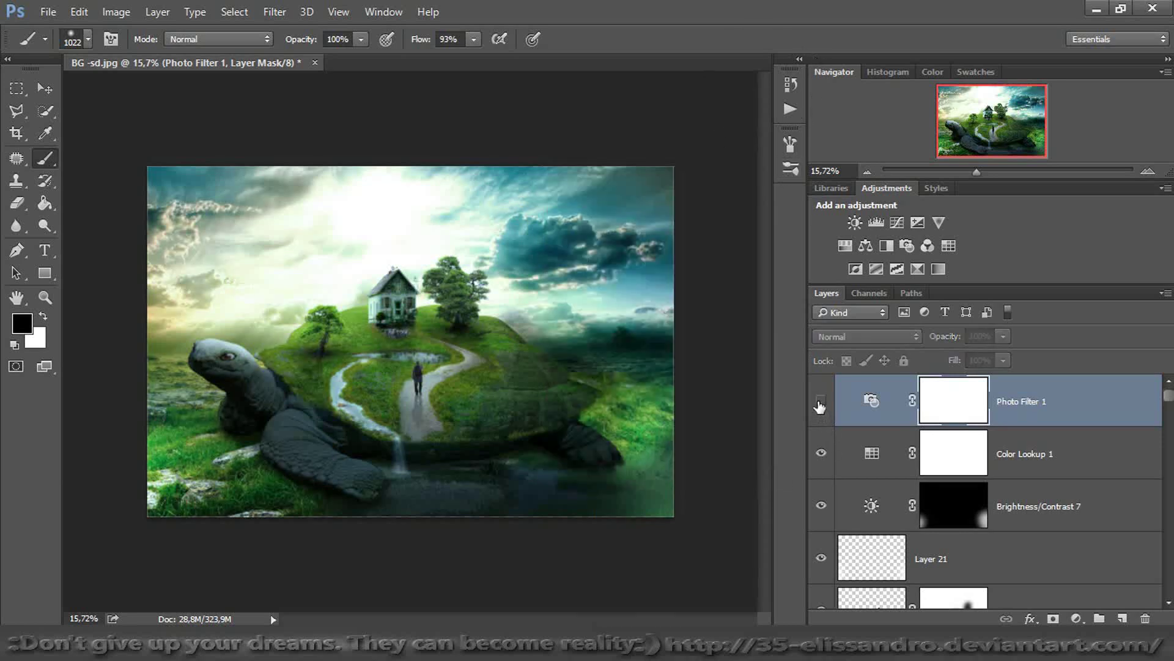
left_click(821, 402)
left_click(823, 403)
left_click(822, 402)
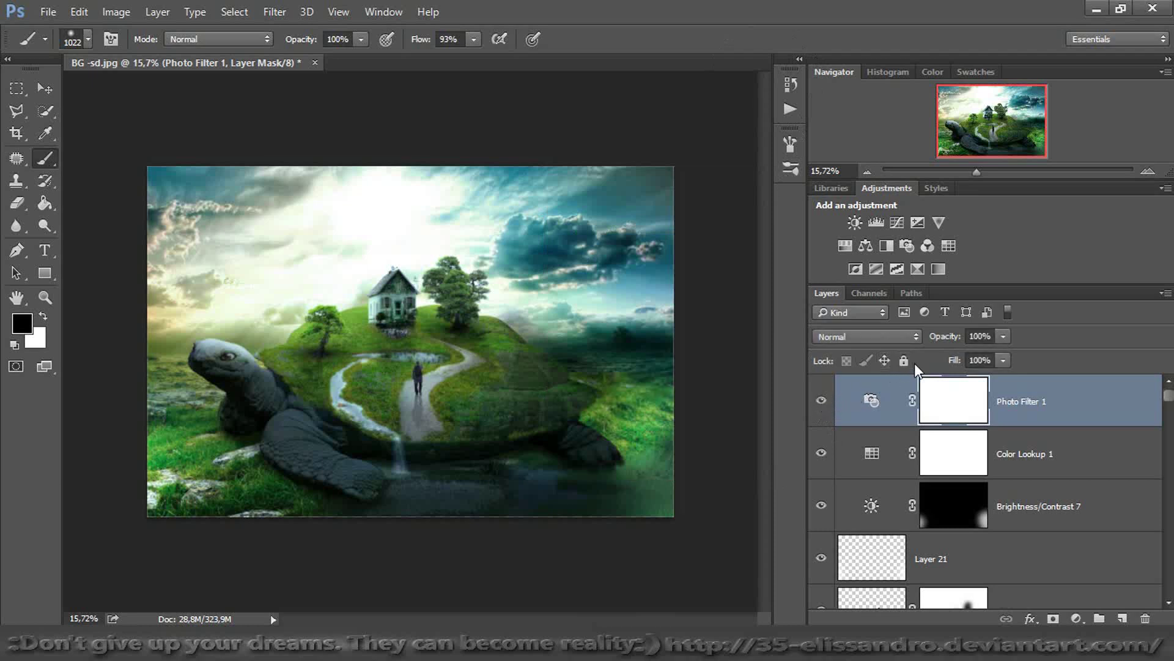
left_click_drag(954, 362, 923, 364)
left_click(791, 168)
Add a Curves adjustment above the Photo Filter and pull the RGB curve's midtones down slightly at two points
left_click(897, 222)
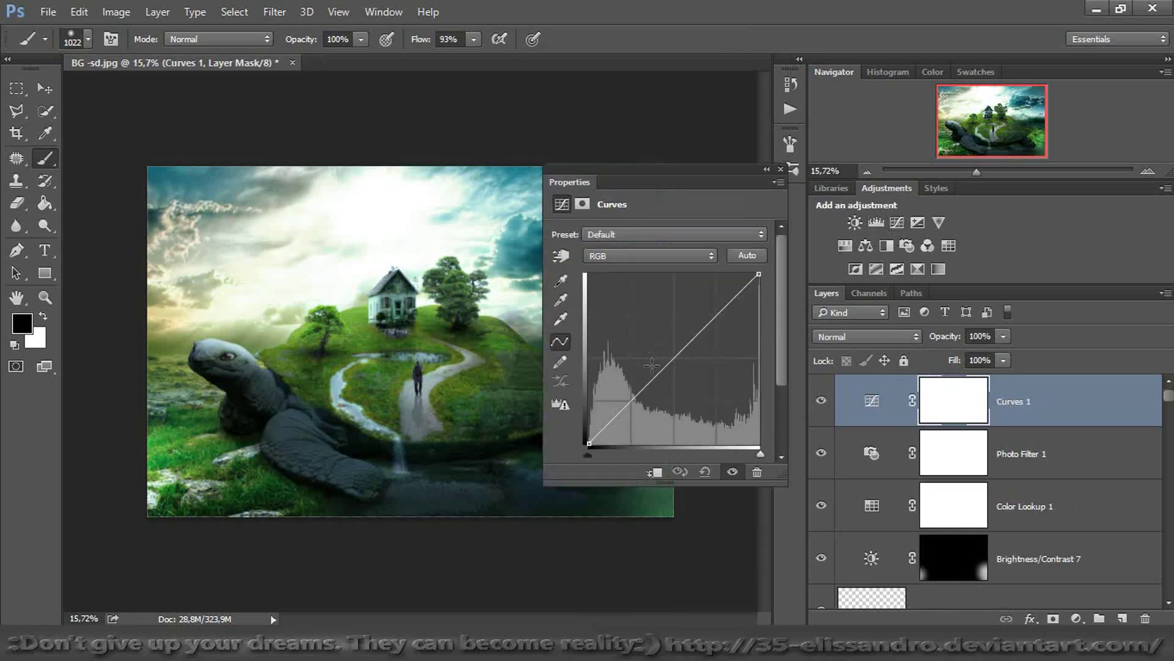
mouse_move(655, 375)
left_mouse_down()
mouse_move(648, 361)
mouse_move(655, 380)
left_mouse_up()
mouse_move(693, 340)
left_mouse_down()
mouse_move(698, 360)
mouse_move(696, 350)
left_mouse_up()
Lower the midtones of the Red and Green channel curves in the Curves adjustment
left_click(679, 257)
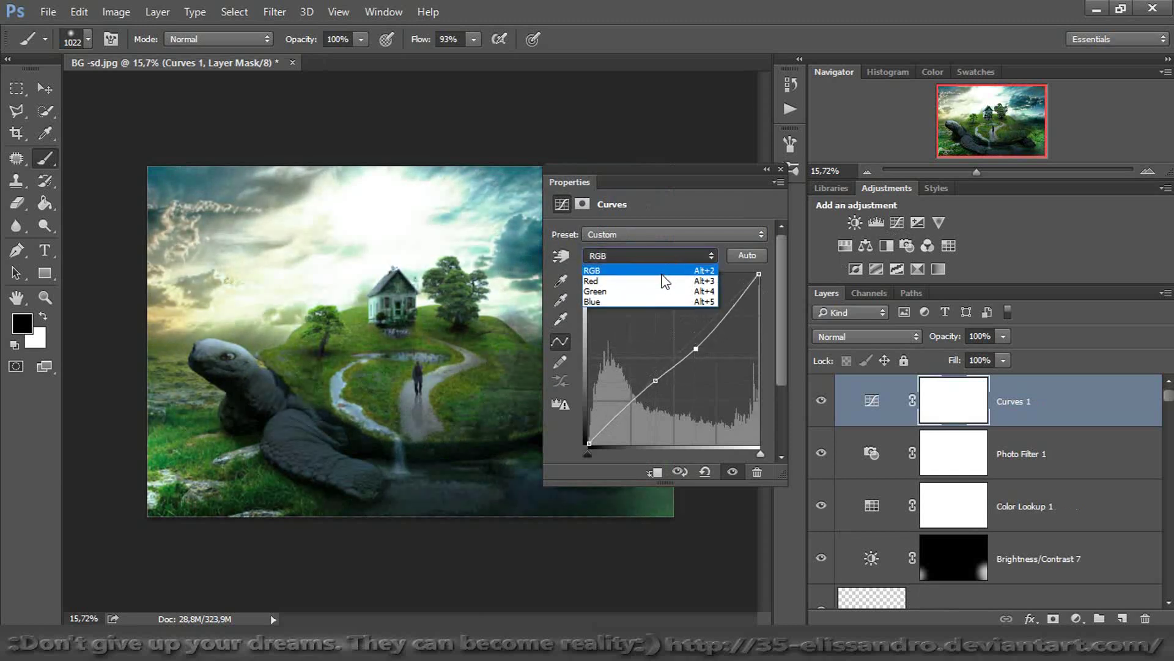
left_click(664, 282)
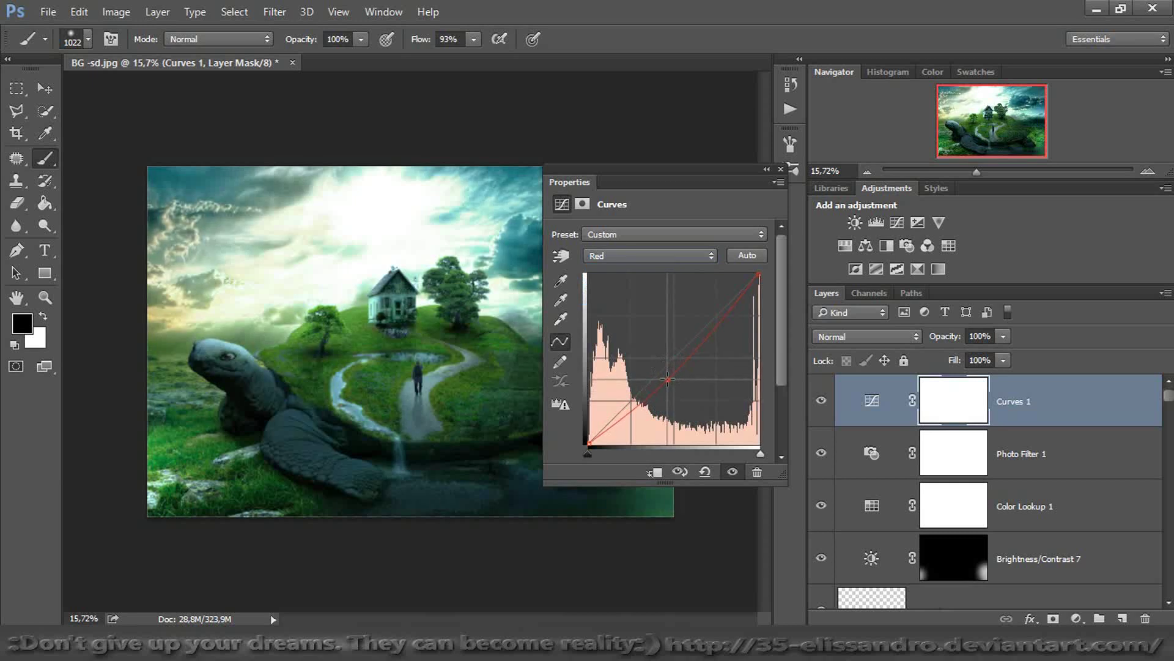
left_click(630, 255)
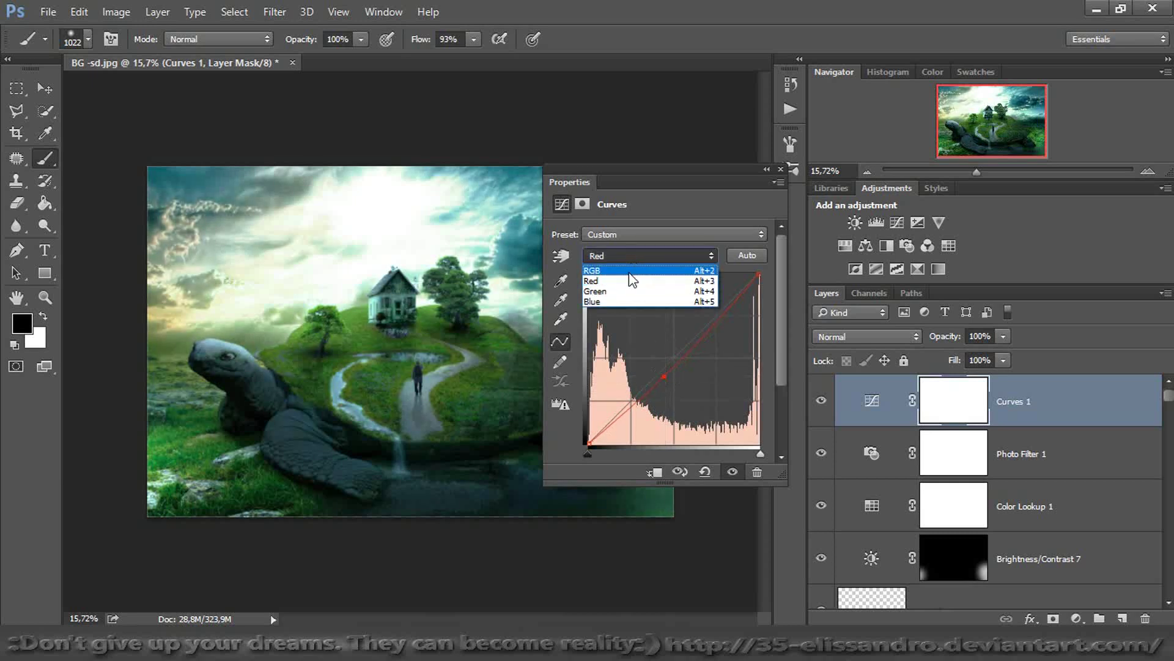
left_click(630, 295)
left_click_drag(645, 388, 645, 396)
left_click_drag(690, 343, 698, 347)
Lower the midtones of the Blue channel curve slightly in the Curves adjustment
left_click(670, 257)
left_click(650, 303)
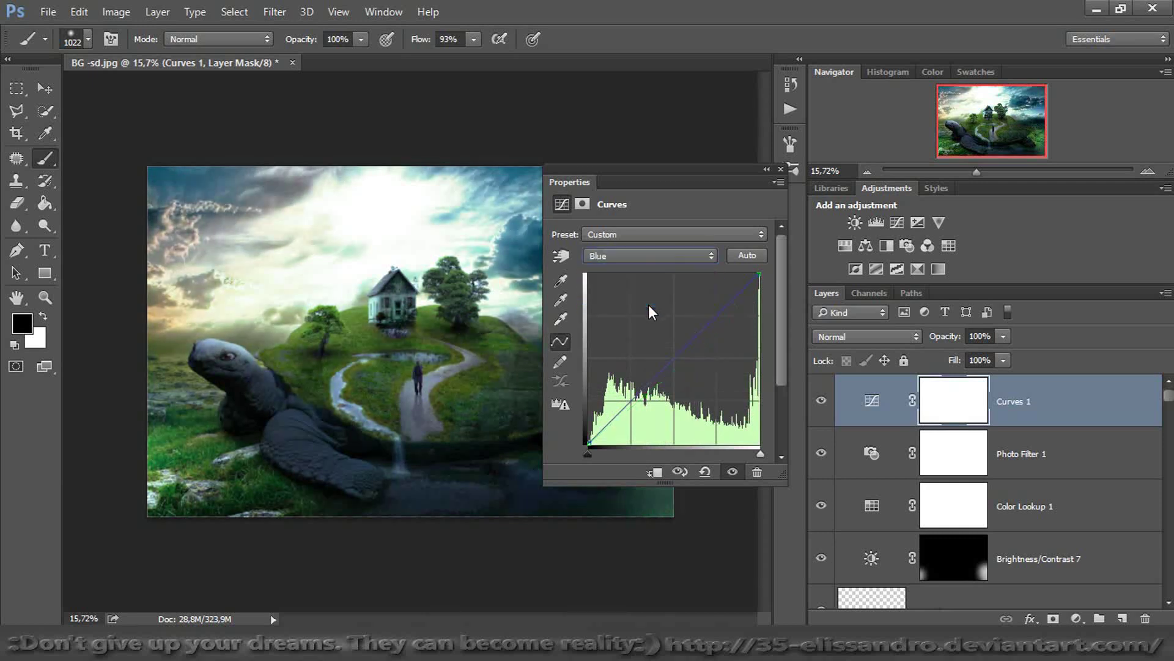
left_click(666, 375)
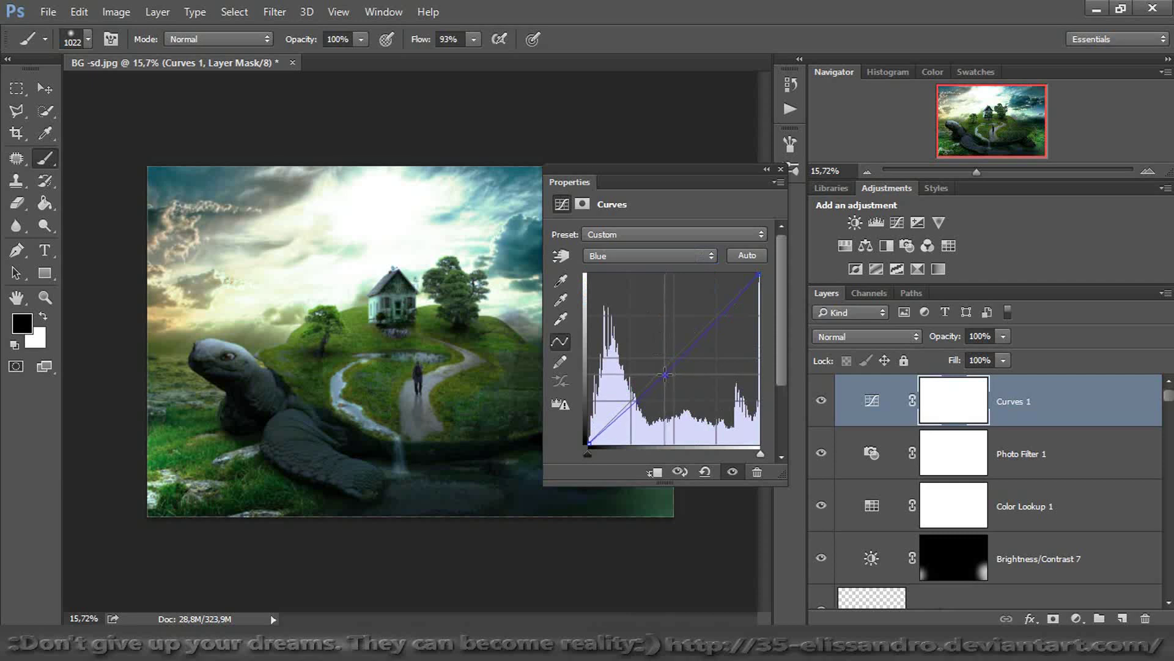
left_click(781, 169)
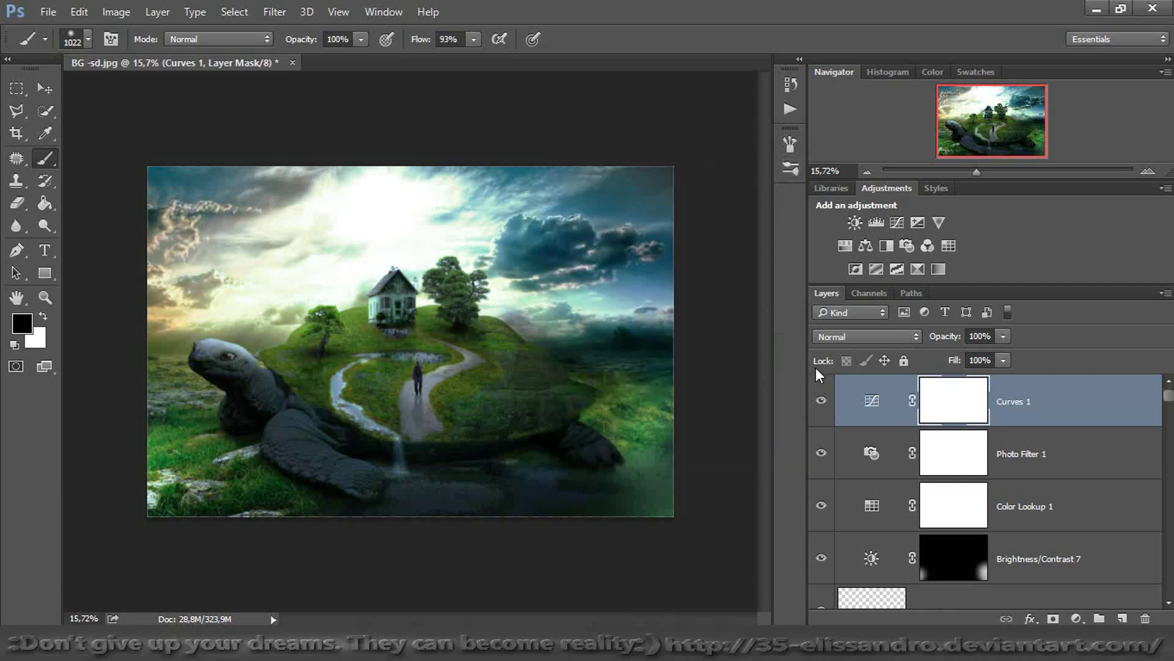
Compare the image with and without the Curves adjustment and reduce its fill to 70%
left_click(820, 400)
left_click(820, 400)
left_click_drag(952, 360, 930, 365)
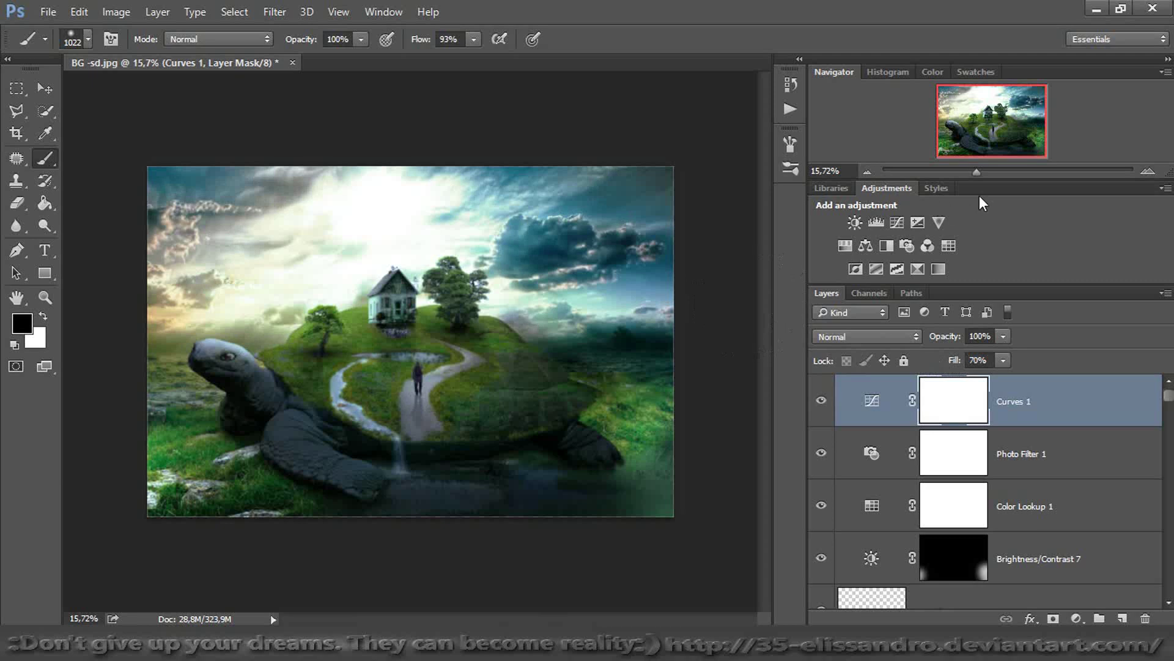
Add a Color Balance adjustment above Curves 1 and shift its midtones toward yellow at -36
mouse_move(977, 169)
left_mouse_down()
mouse_move(1024, 171)
mouse_move(993, 174)
left_mouse_up()
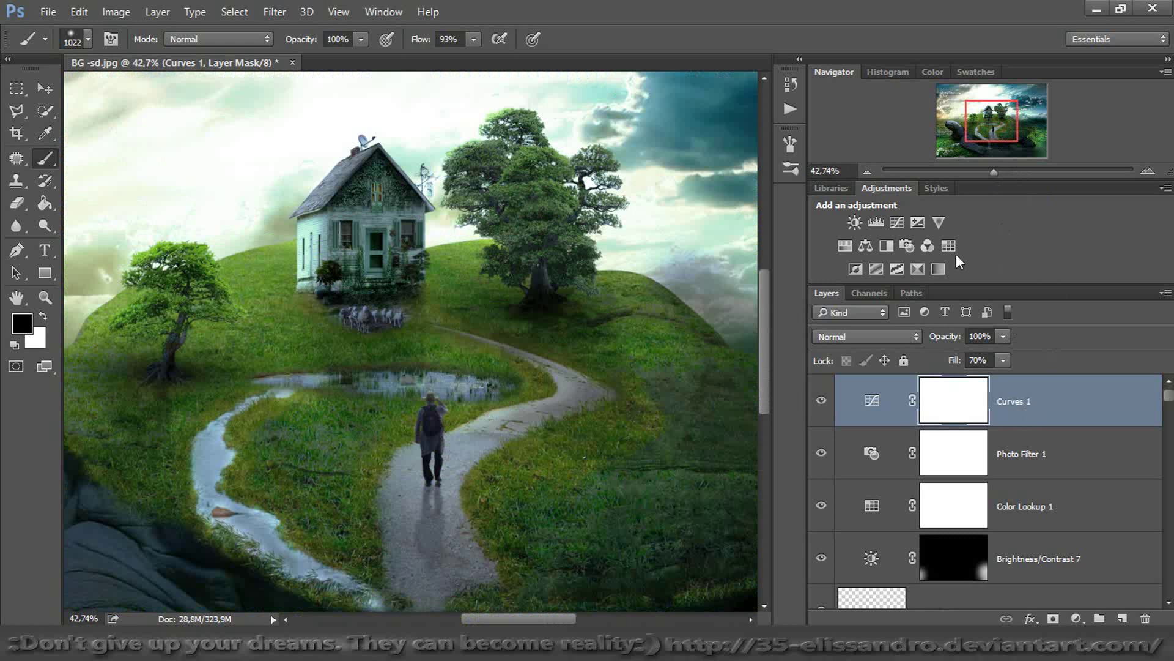
left_click(867, 246)
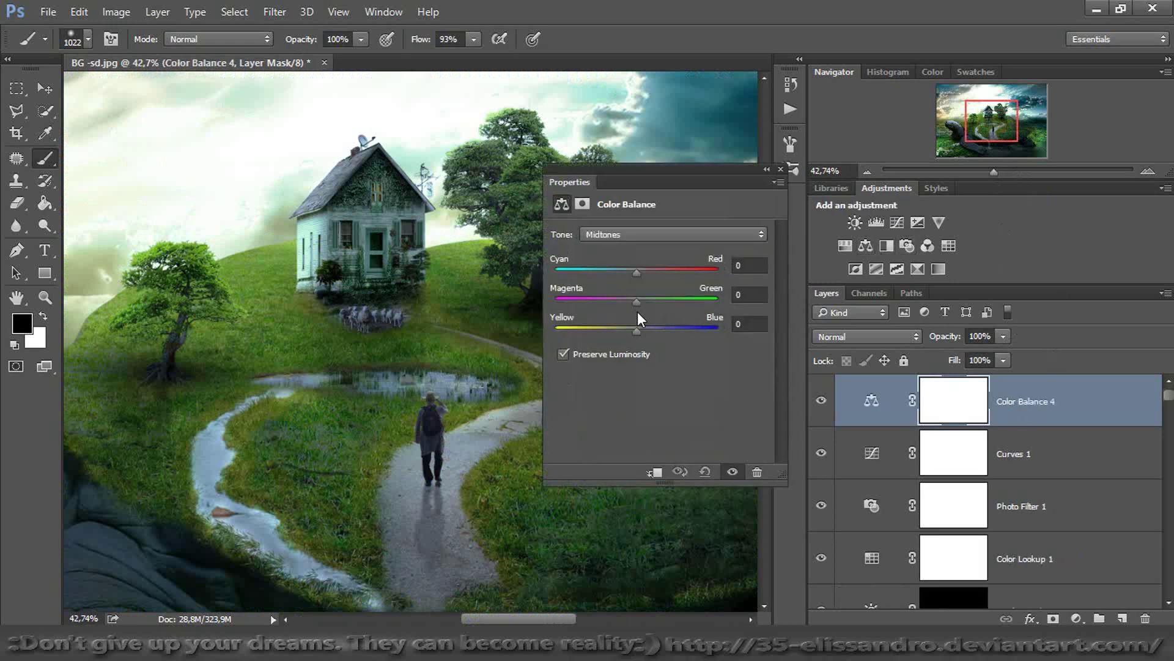
left_click_drag(638, 327, 607, 322)
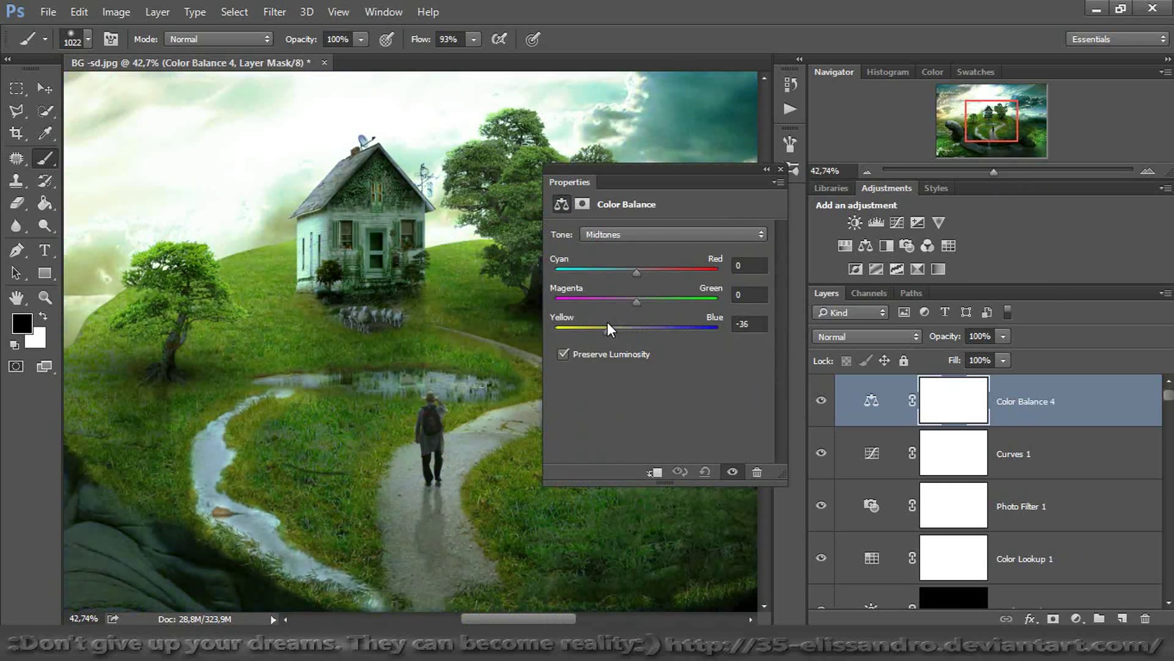
left_click(779, 170)
Compare the full image with and without the topmost Color Balance adjustment and reduce its opacity
left_click_drag(994, 171, 980, 170)
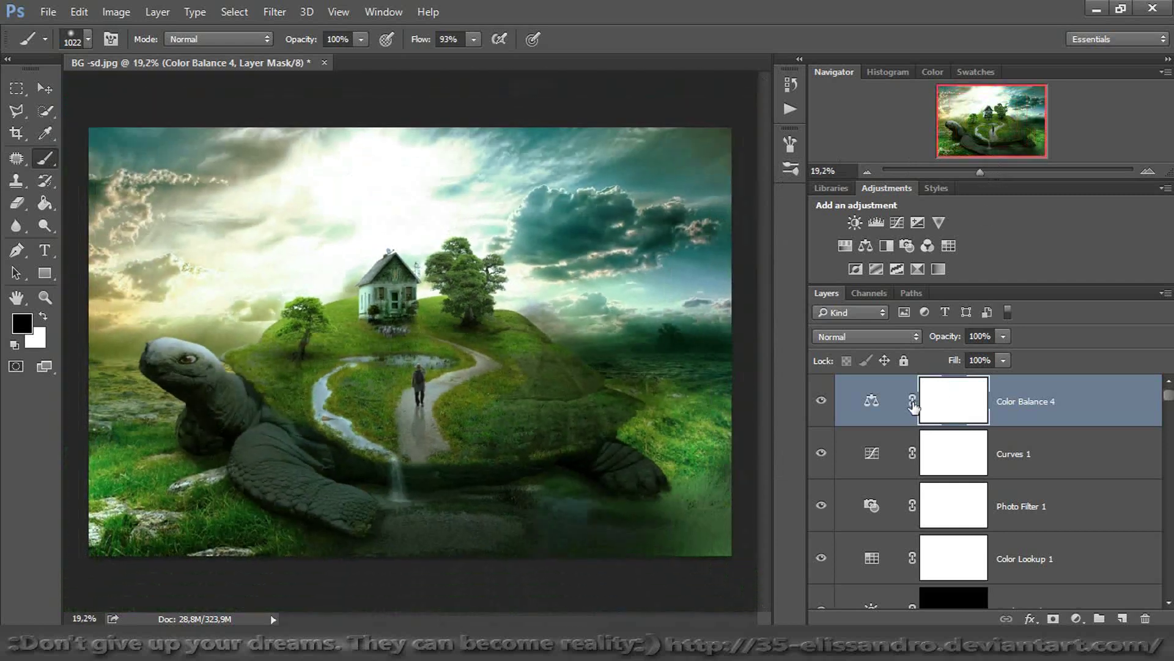
left_click(821, 401)
left_click(822, 401)
left_click_drag(939, 337, 913, 348)
Add a Color Lookup adjustment above Color Balance 4 and set its 3DLUT file to 3Strip.look
left_click(1076, 618)
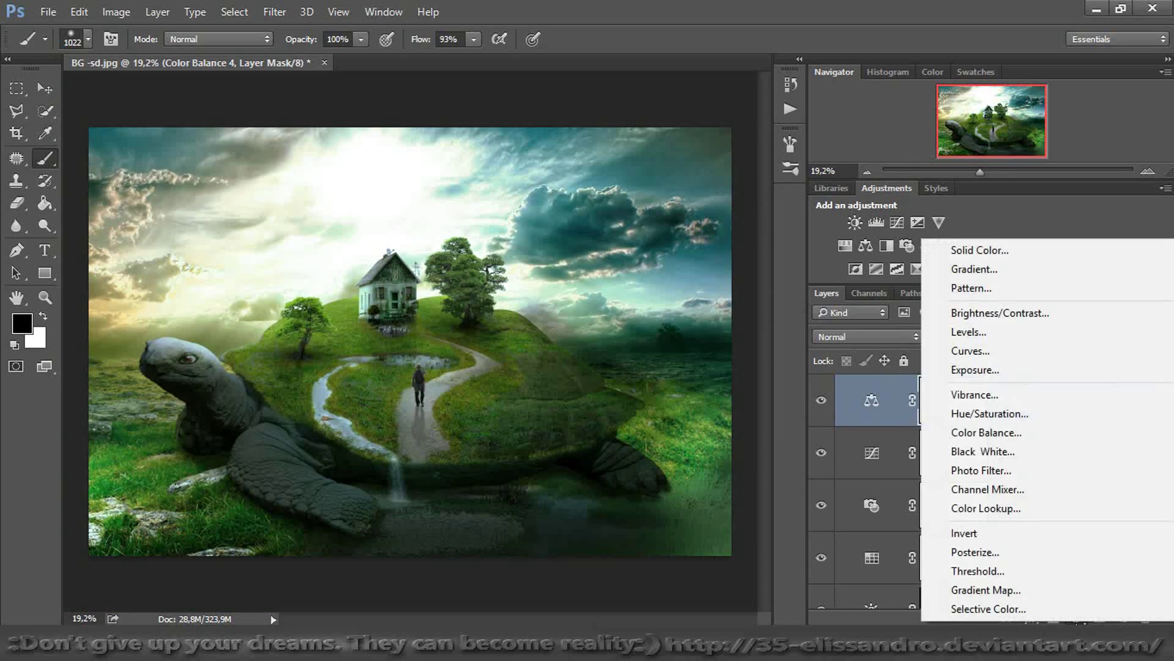
left_click(1032, 508)
left_click(737, 237)
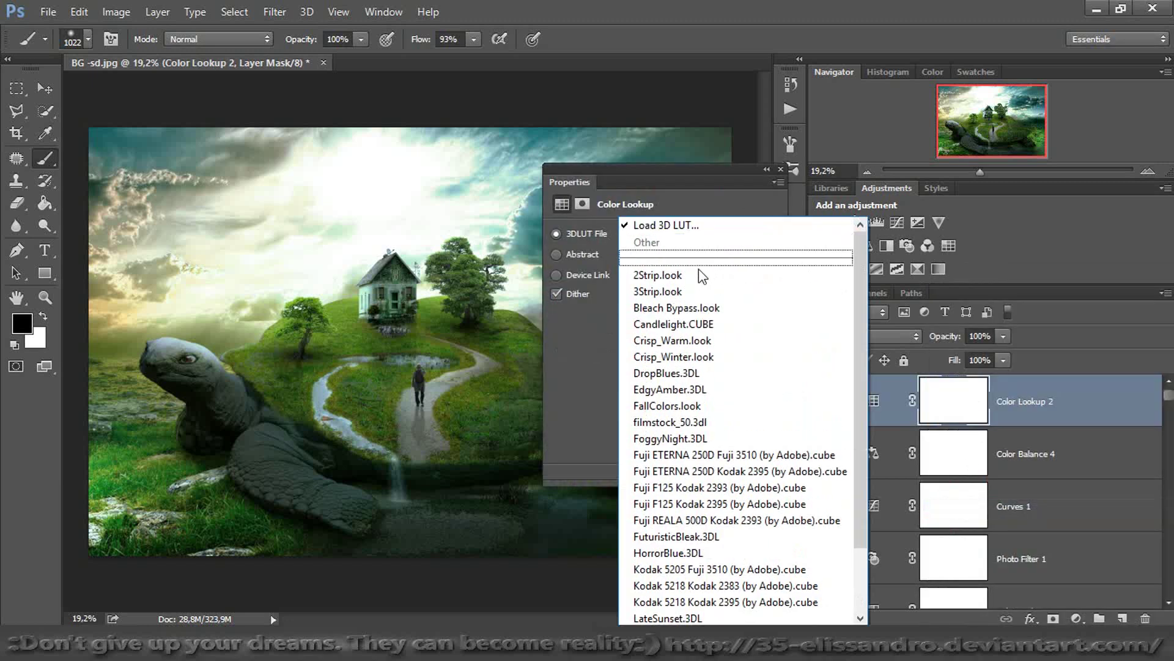
left_click(680, 273)
key("Down")
key("Down")
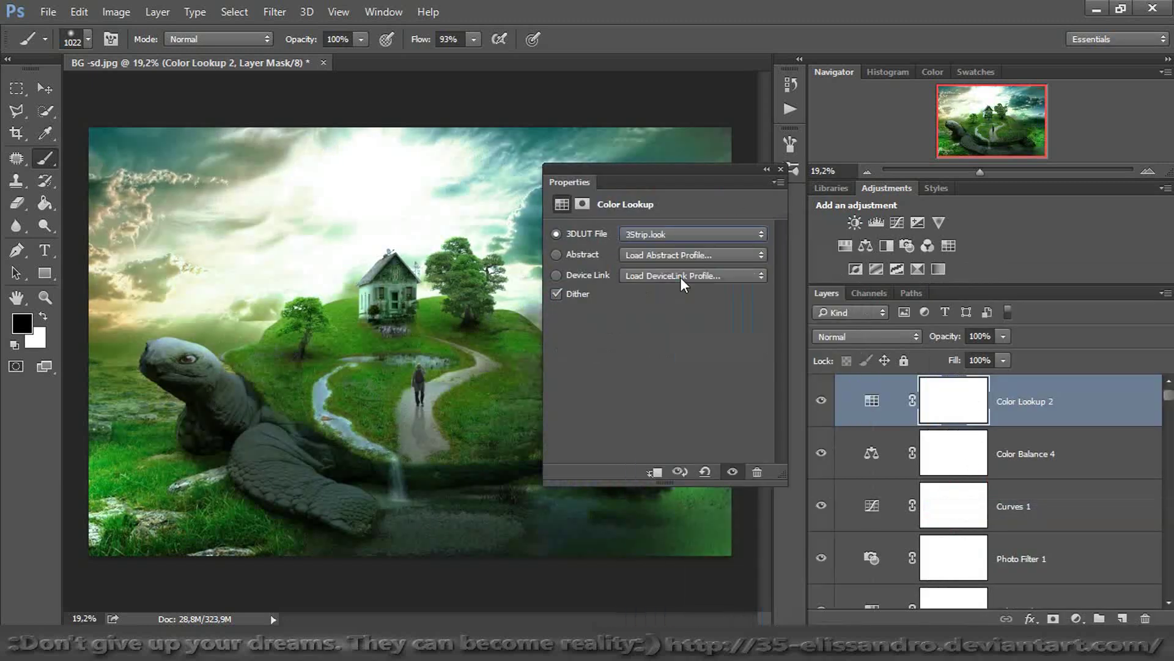
key("Up")
left_click(781, 170)
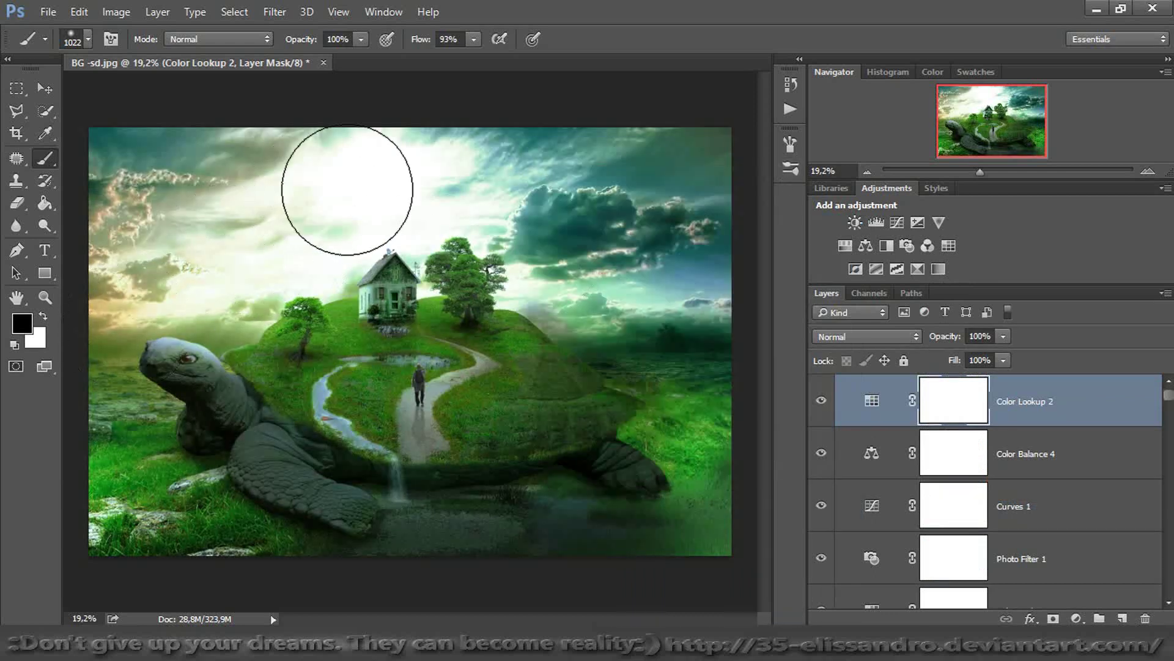
Paint black over the sky on the new Color Lookup's mask and reduce the adjustment to 72% opacity and 62% fill
mouse_move(654, 225)
left_mouse_down()
mouse_move(704, 140)
mouse_move(162, 173)
left_mouse_up()
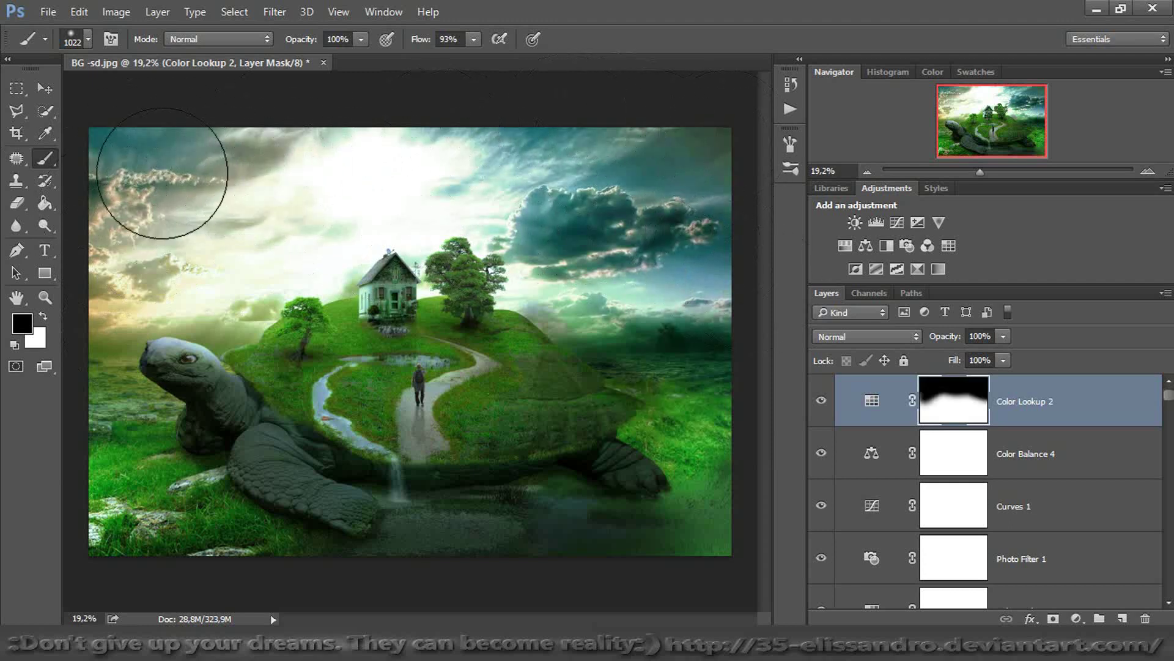
left_click_drag(954, 360, 905, 361)
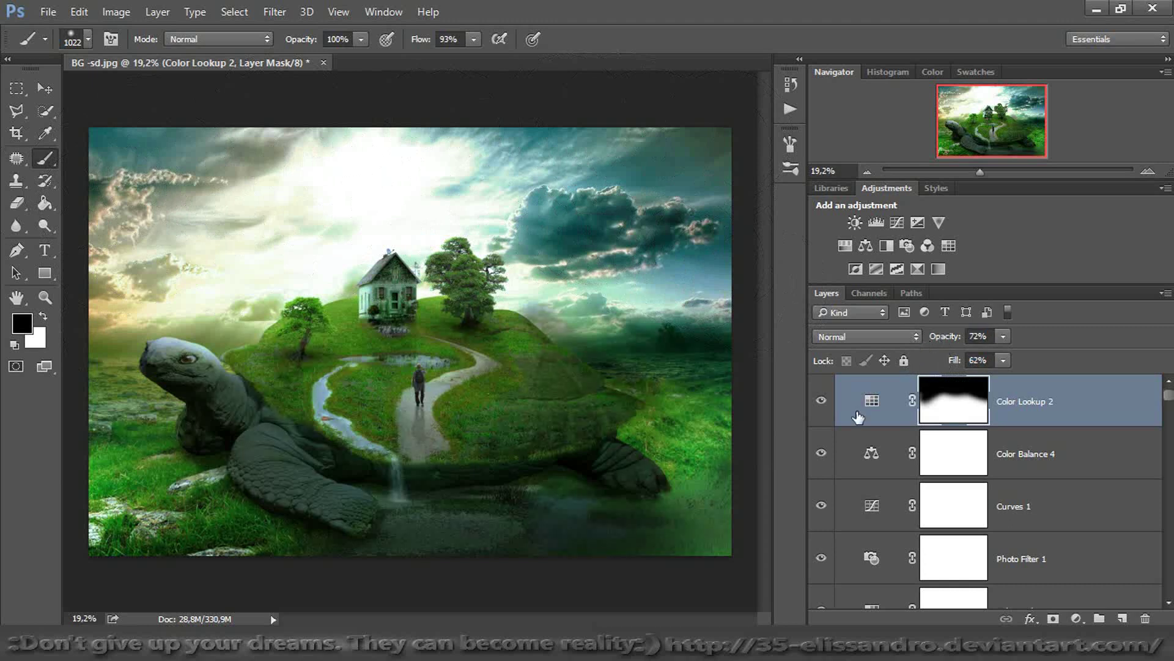
Add a Selective Color adjustment above Color Lookup 2, set the Greens' cyan to -12% and raise their magenta, comparing the image with and without it
left_click(823, 401)
left_click(823, 402)
left_click(1076, 618)
left_click(1041, 601)
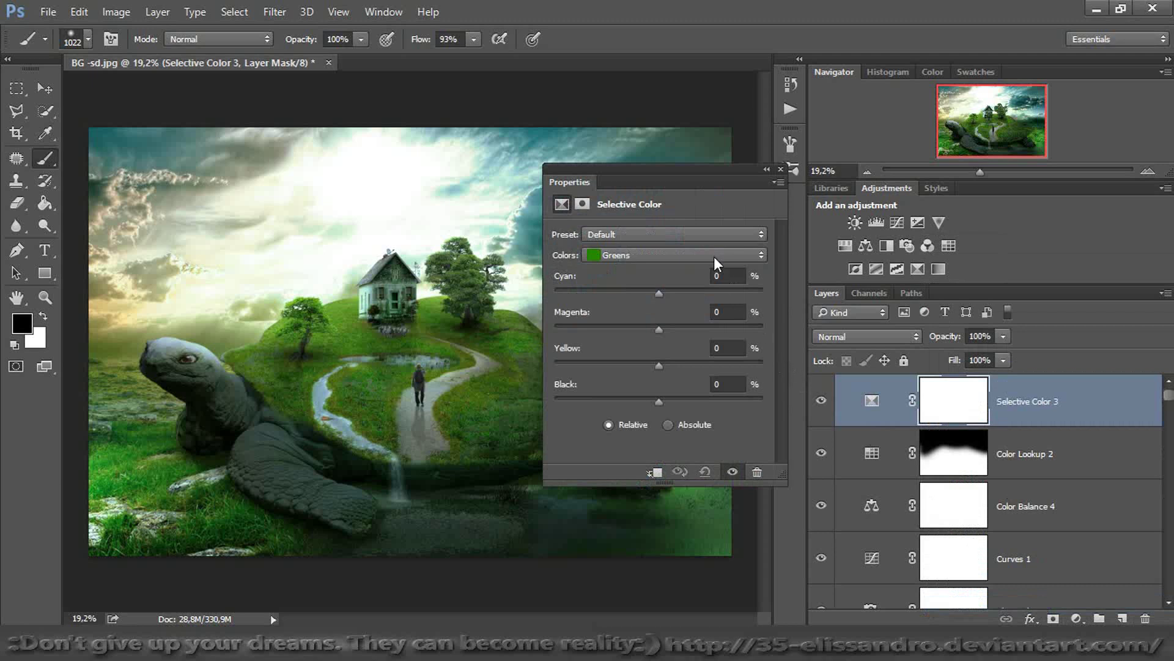
mouse_move(663, 293)
left_mouse_down()
mouse_move(629, 295)
mouse_move(678, 295)
mouse_move(647, 296)
left_mouse_up()
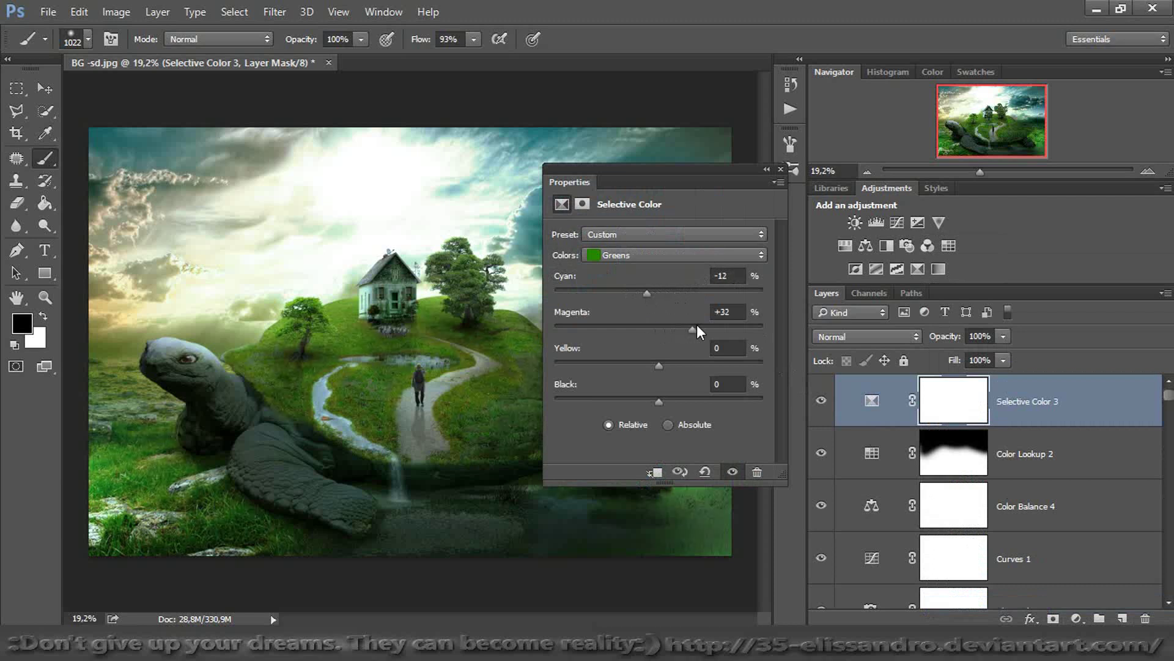
left_click_drag(691, 325, 682, 325)
left_click(779, 168)
left_click(822, 400)
left_click(821, 400)
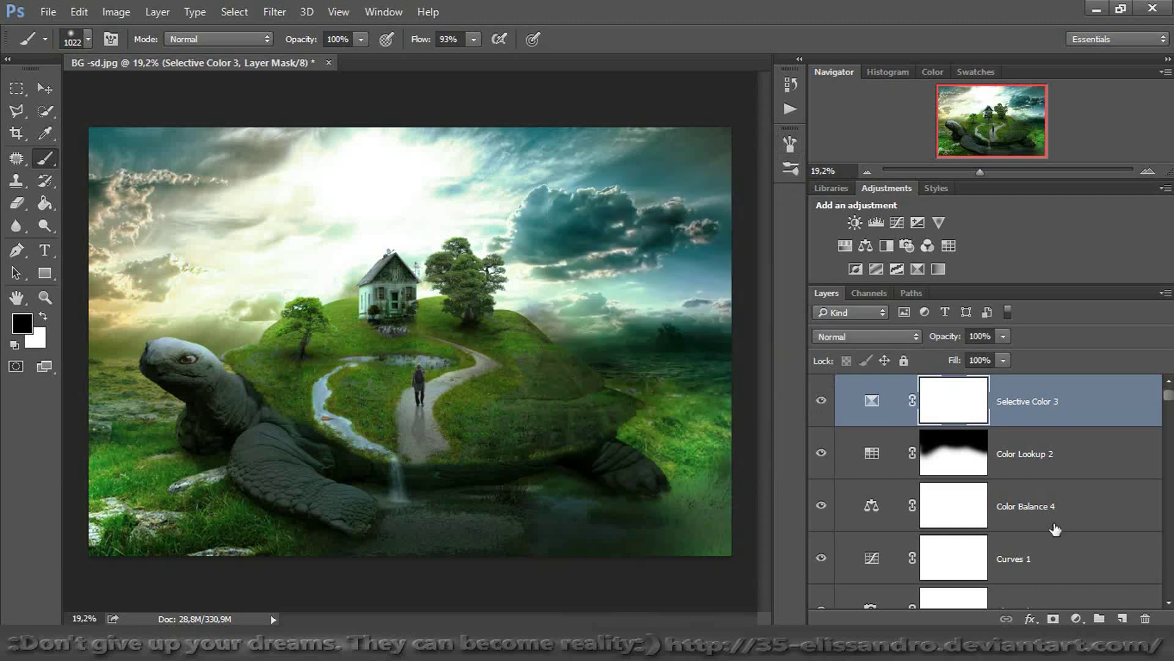
Add a Color Lookup adjustment above Selective Color 3, set its 3DLUT file to Crisp_Winter.look and compare the image with and without it
left_click(1076, 618)
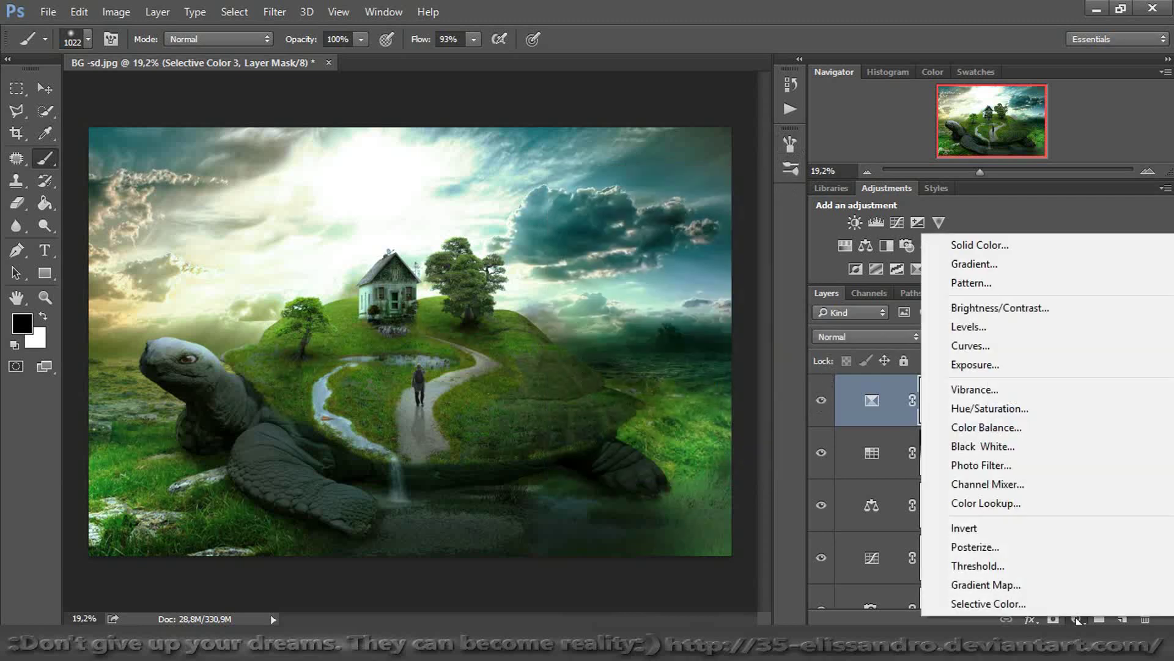
left_click(1014, 502)
scroll(708, 244, "up", 3)
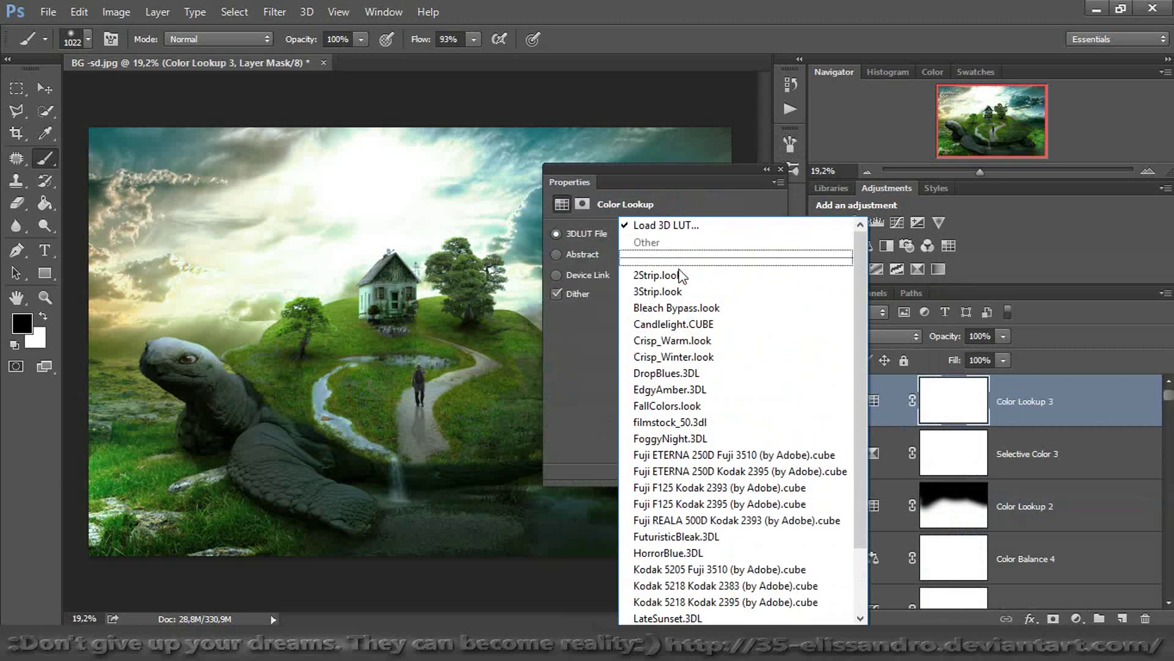
left_click(677, 273)
key("Down")
key("Down")
key("Down")
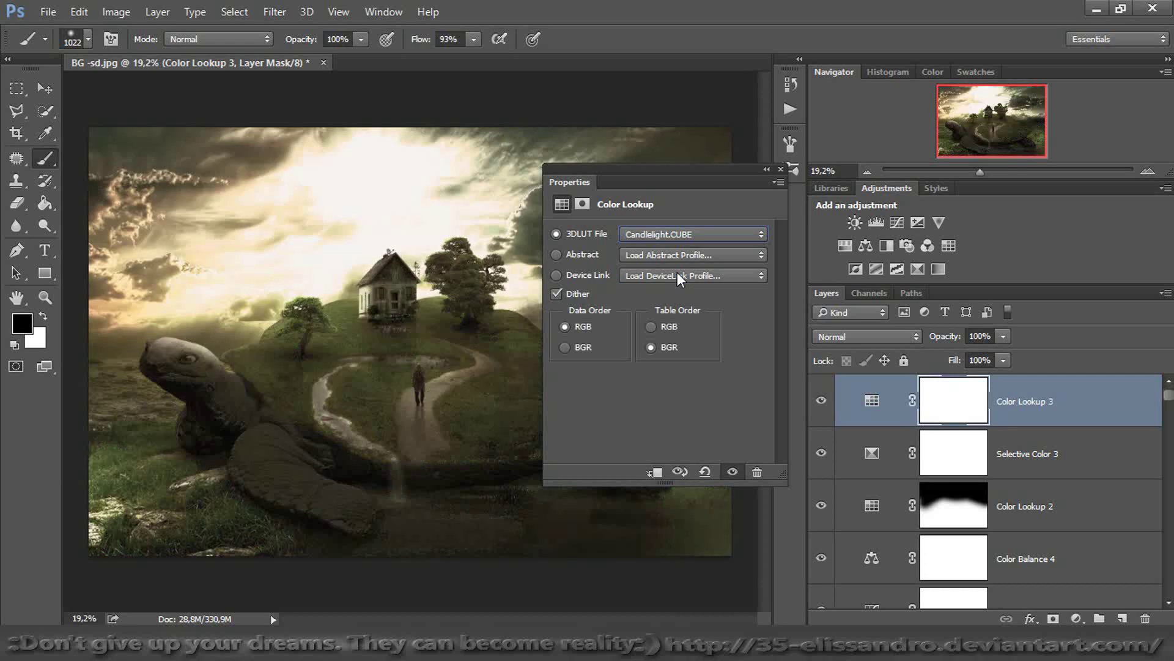
key("Down")
key("Down")
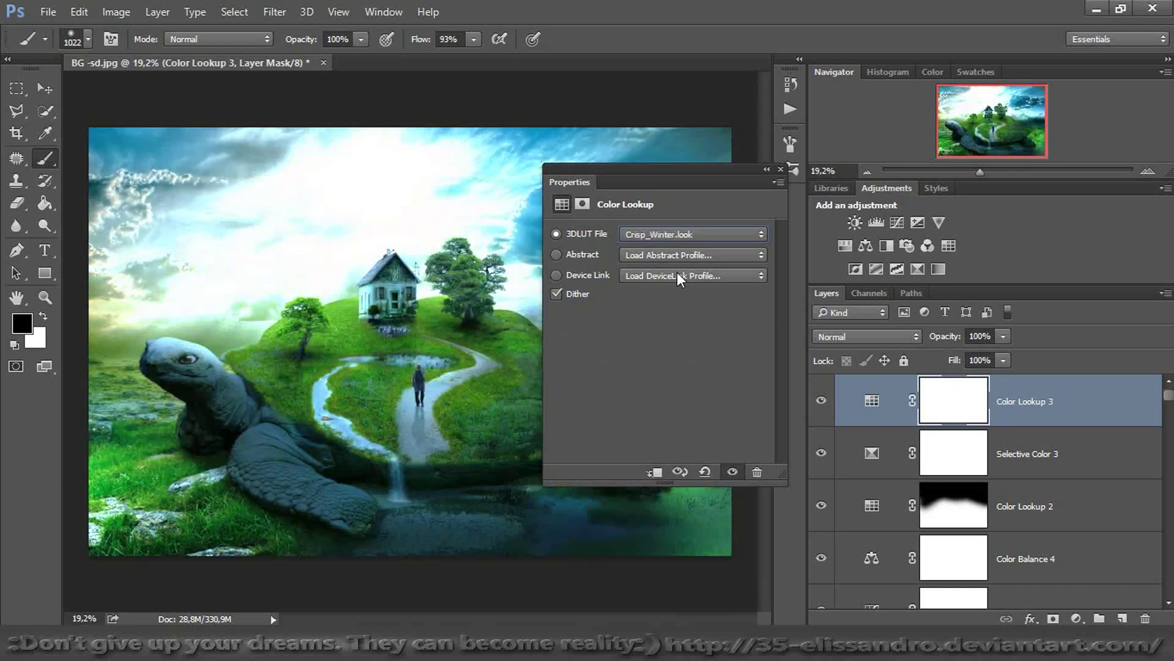
left_click(781, 170)
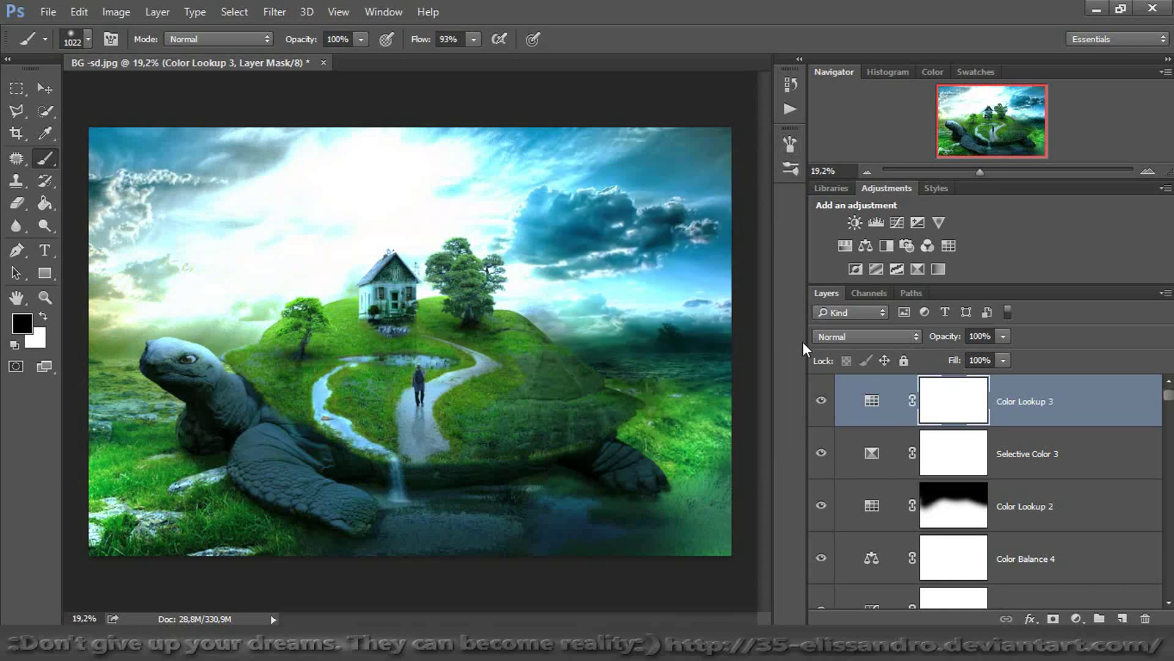
left_click(821, 400)
left_click(820, 401)
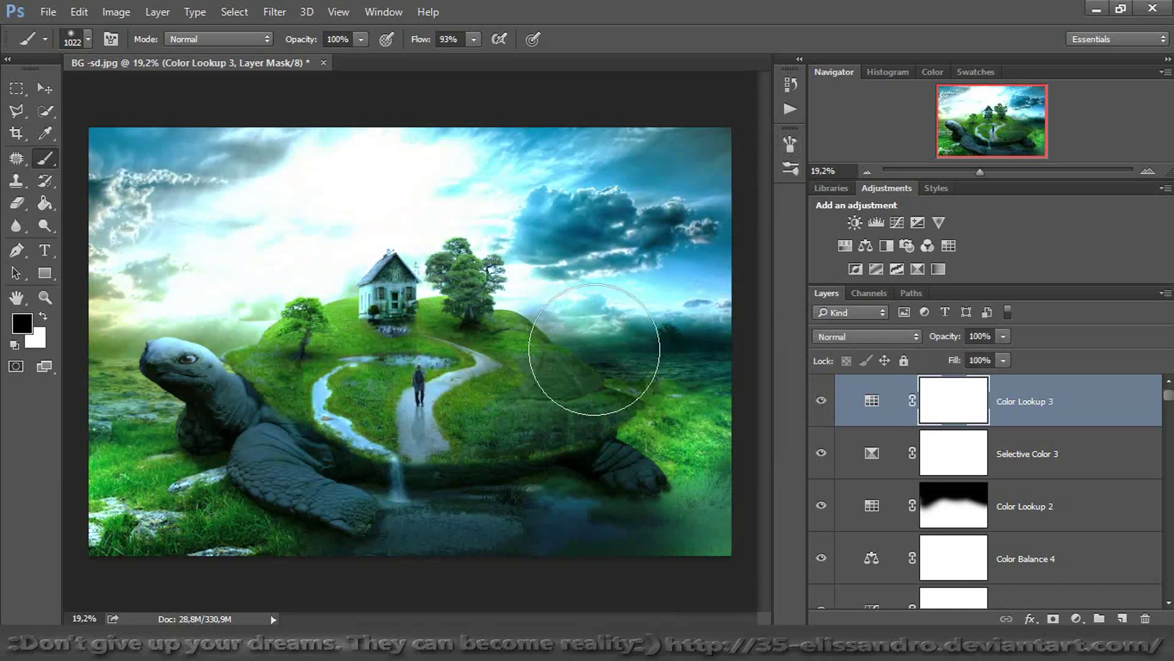
Paint black over the sky on the Color Lookup 3 mask and reduce the adjustment to 77% opacity and 69% fill
mouse_move(123, 429)
left_mouse_down()
mouse_move(87, 333)
mouse_move(189, 189)
mouse_move(409, 184)
mouse_move(129, 257)
mouse_move(609, 183)
mouse_move(550, 275)
mouse_move(728, 302)
mouse_move(664, 153)
left_mouse_up()
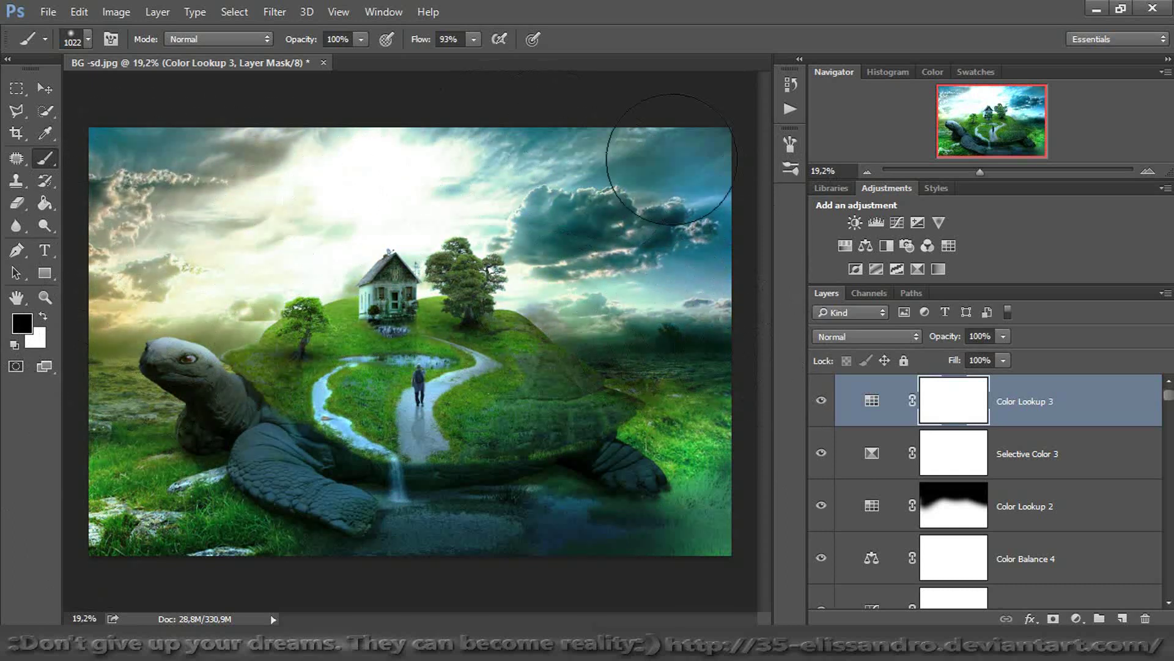
mouse_move(287, 169)
left_mouse_down()
mouse_move(143, 177)
mouse_move(247, 165)
mouse_move(141, 177)
left_mouse_up()
left_click(689, 275)
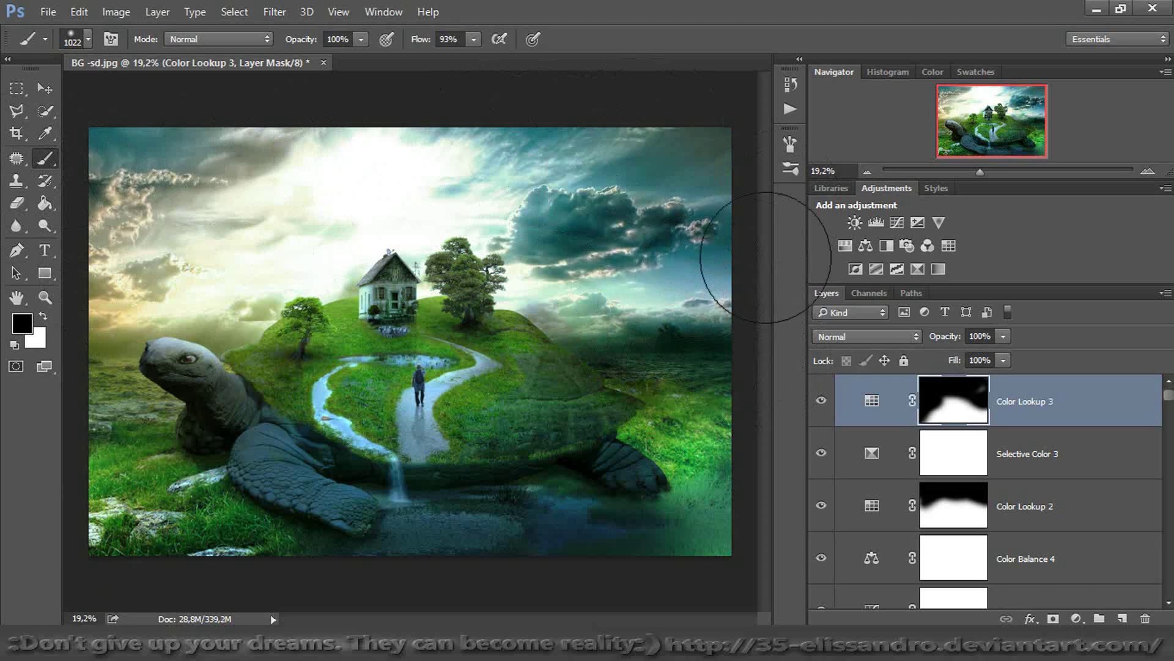
left_click_drag(952, 353, 926, 342)
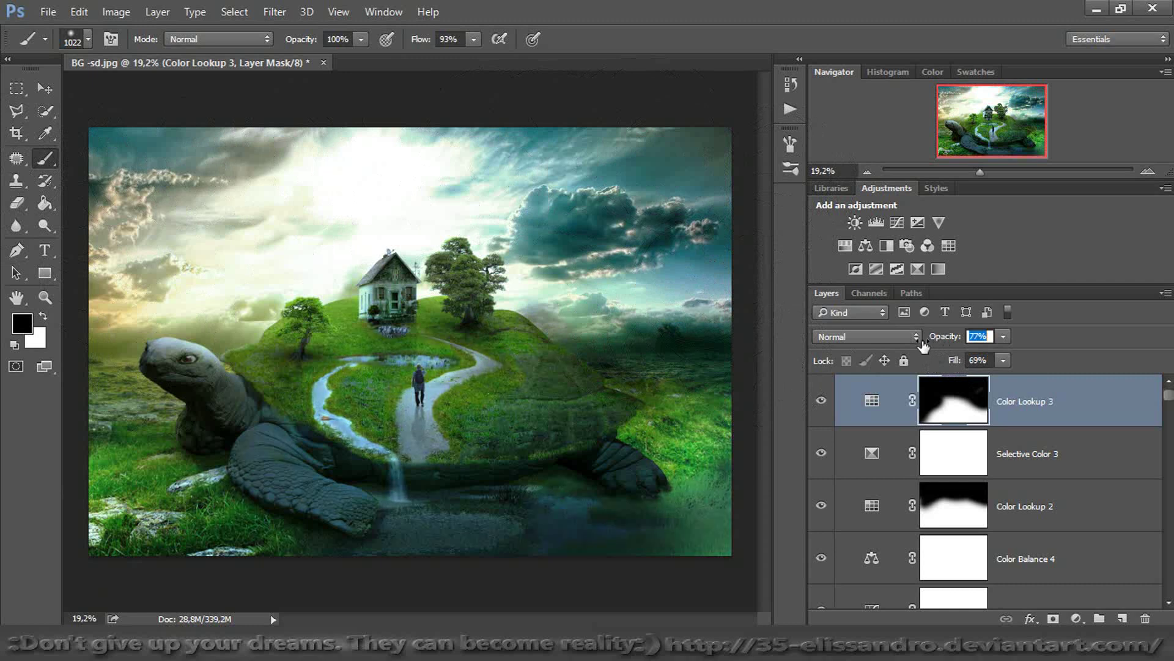
left_click(821, 404)
left_click(822, 404)
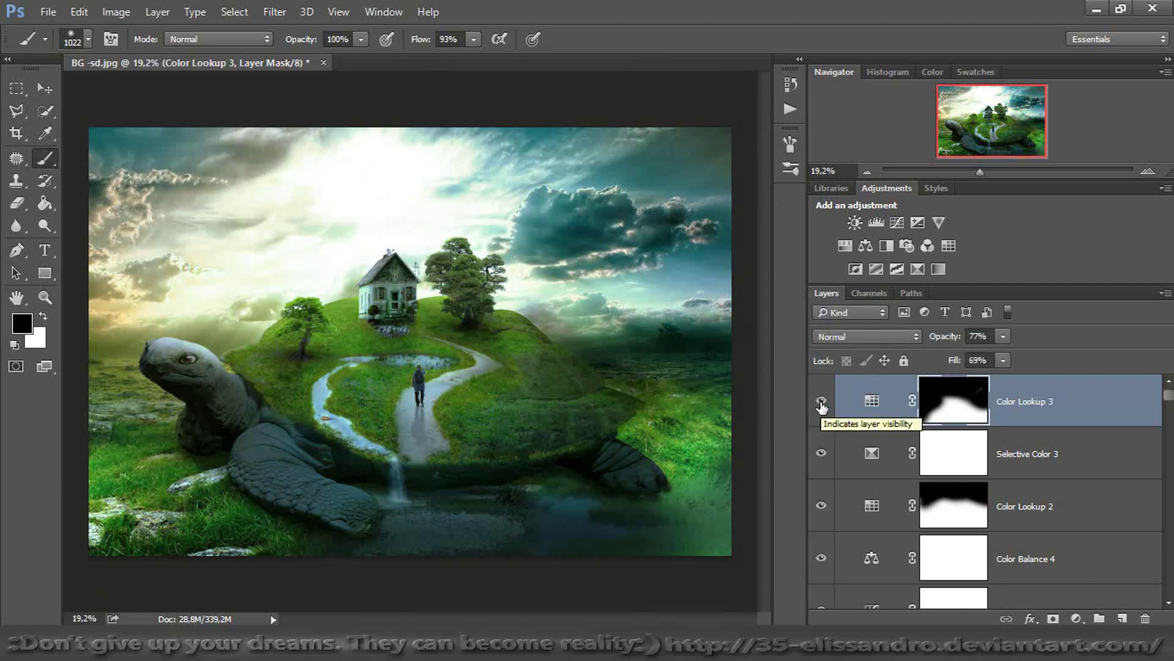
Add another Color Lookup adjustment above Color Lookup 3, preview the available looks and set its 3DLUT file to FoggyNight.3DL
left_click(1078, 619)
left_click(1007, 505)
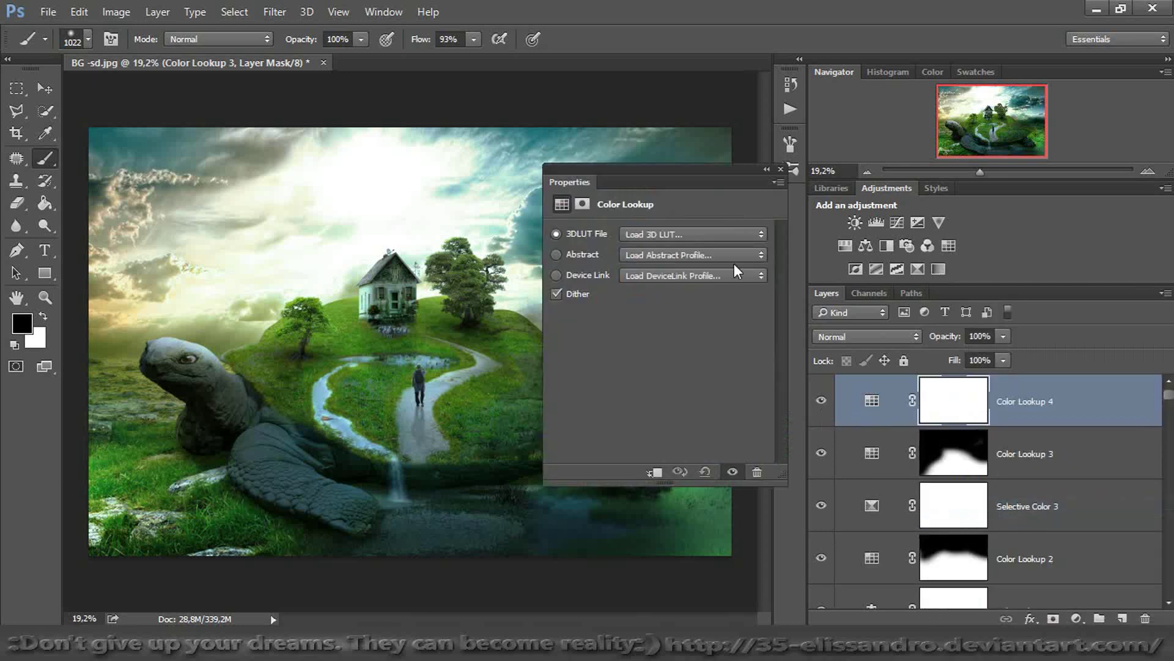
left_click(707, 234)
left_click(685, 268)
key("Down")
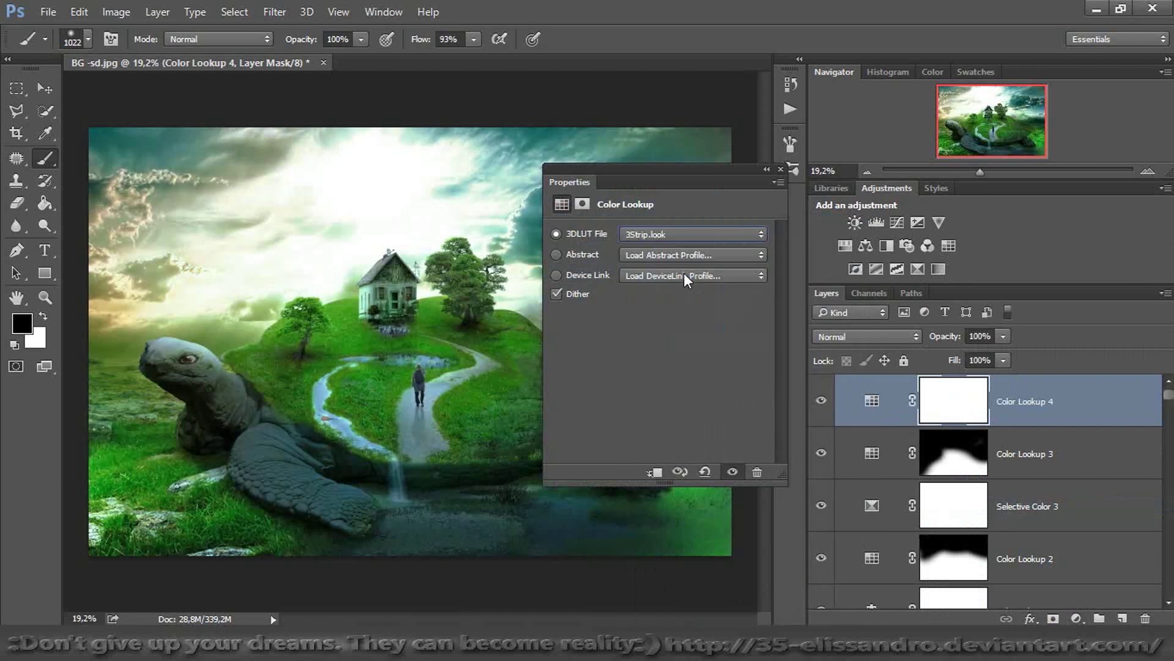
key("Down")
key("Down")
key("Down")
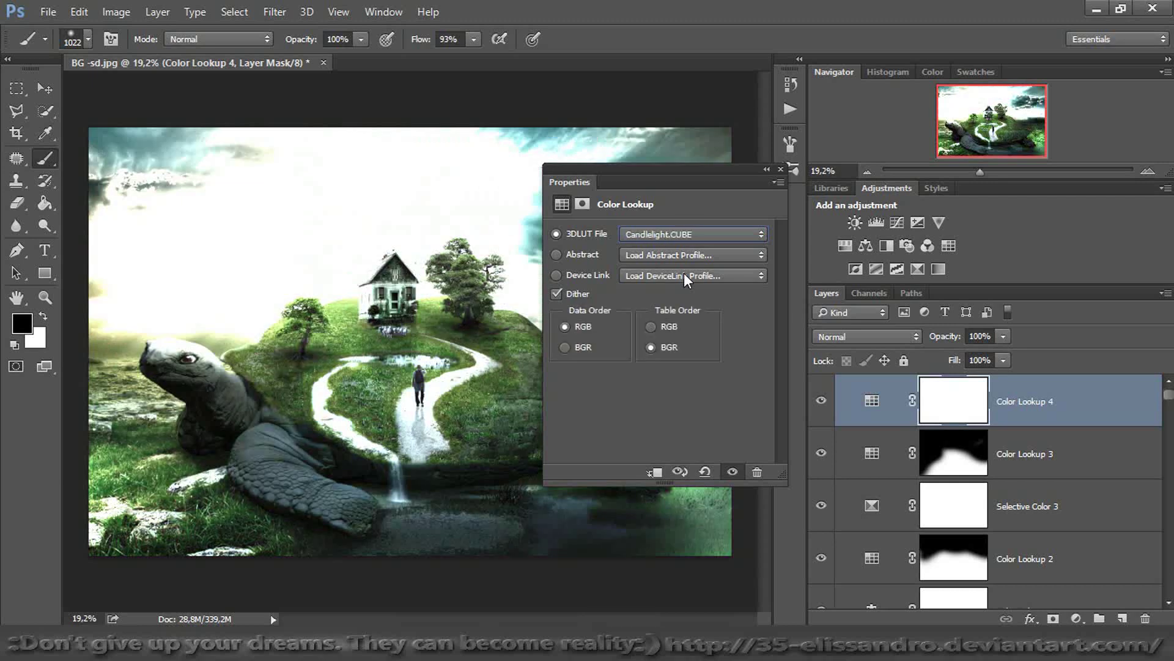
key("Down")
key("Down")
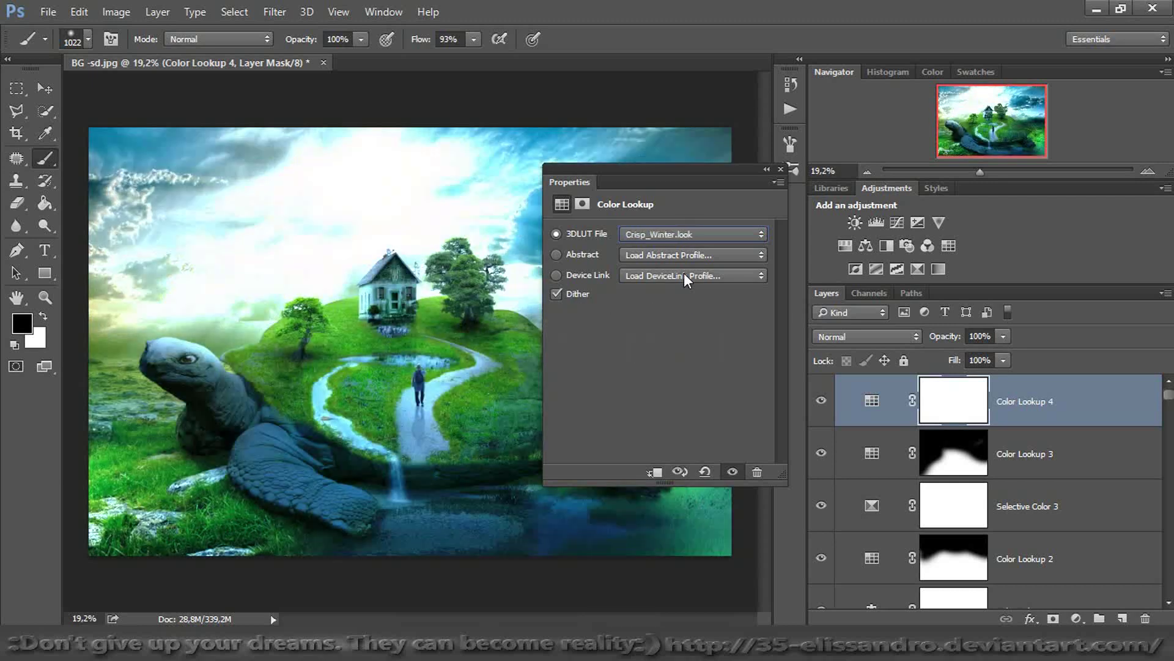
key("Down")
key("Down")
key("Down")
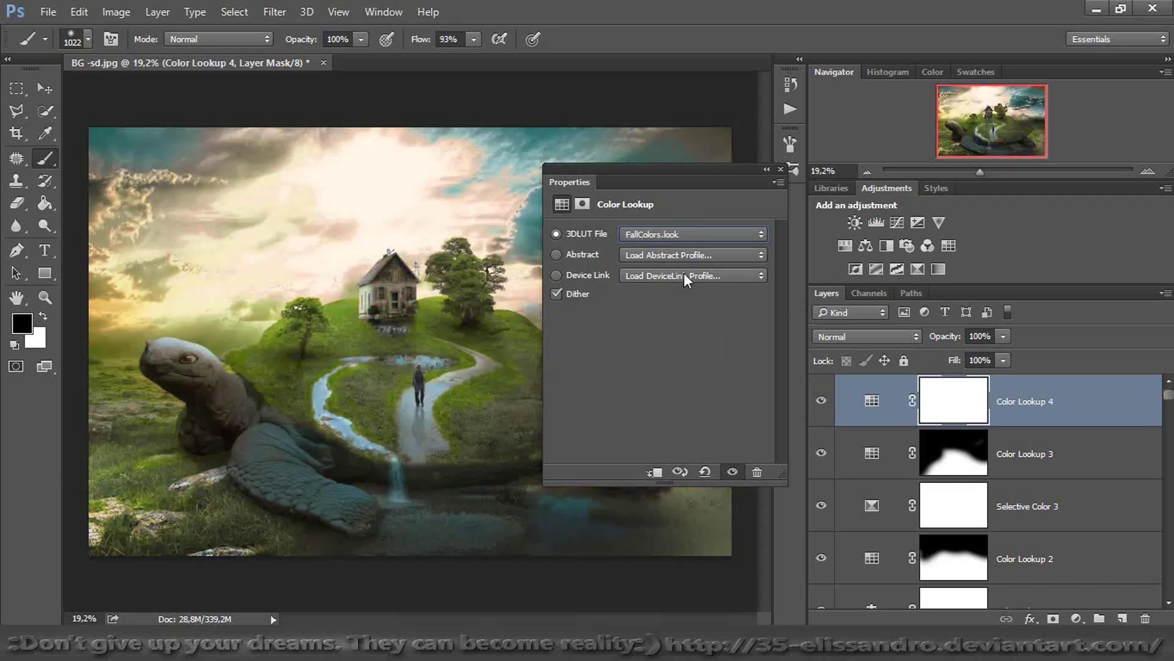
key("Down")
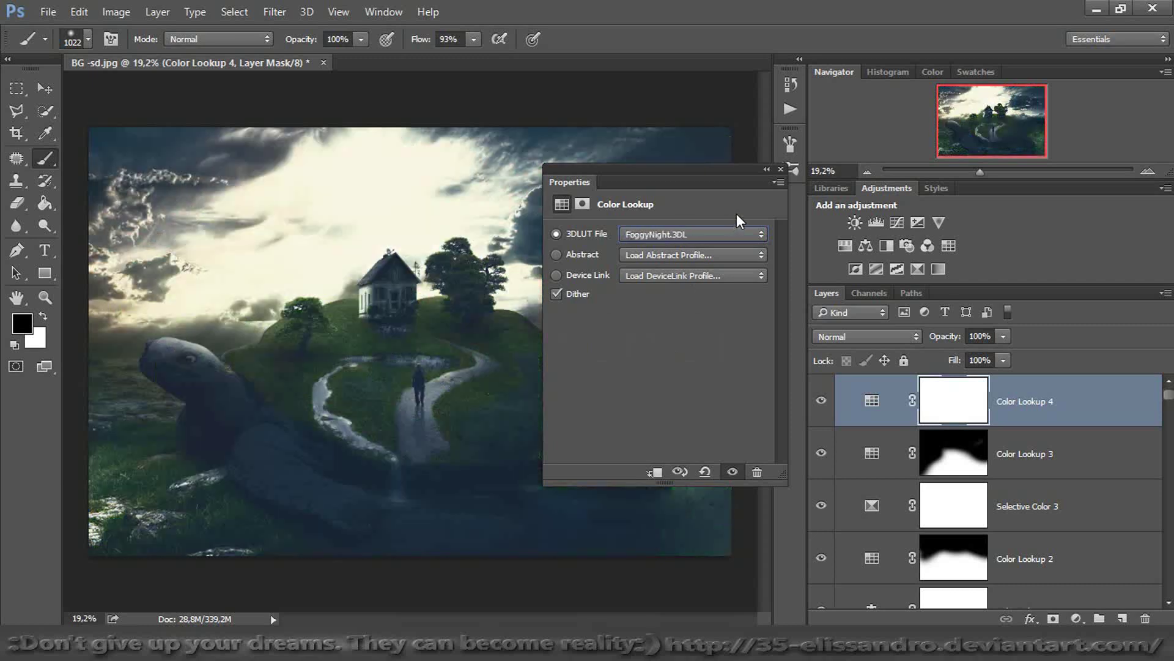
left_click(781, 169)
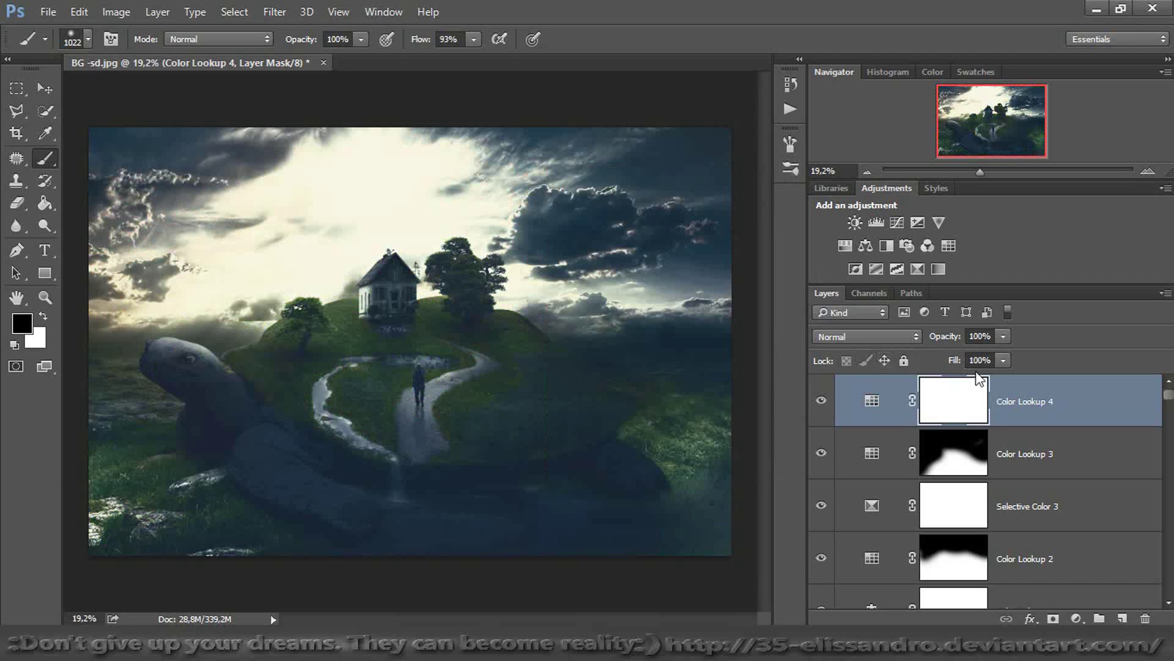
Reduce Color Lookup 4 to 83% opacity and fill, and dab its mask's centre in black with a soft 3553 px brush
left_click_drag(957, 363, 939, 343)
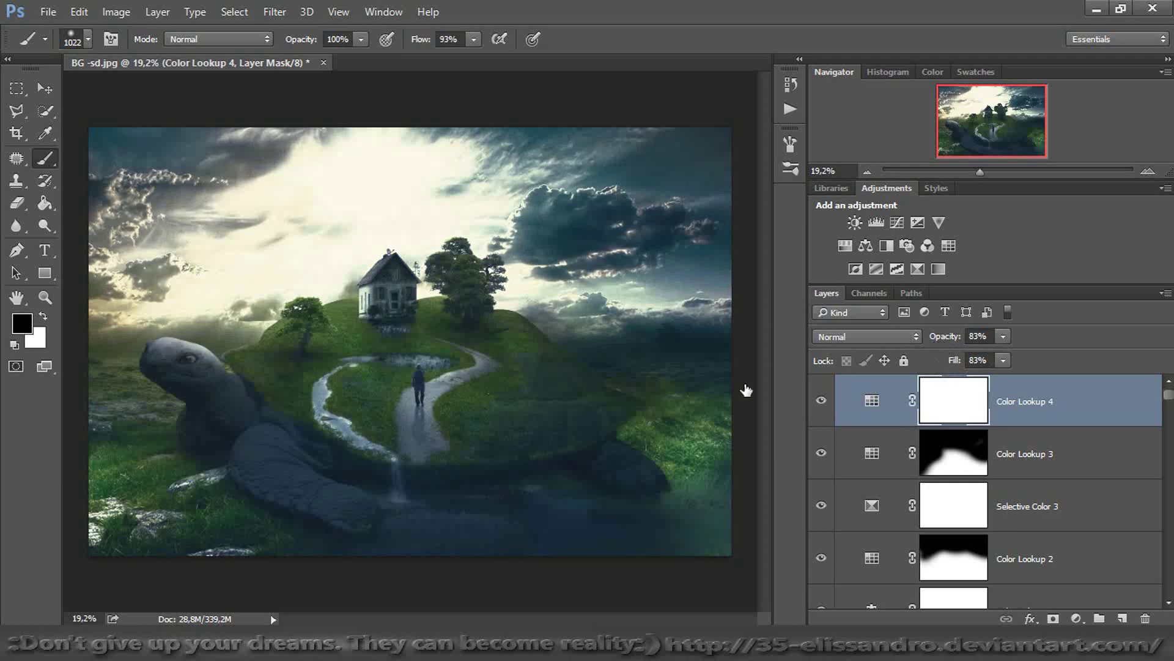
left_click_drag(367, 361, 584, 346)
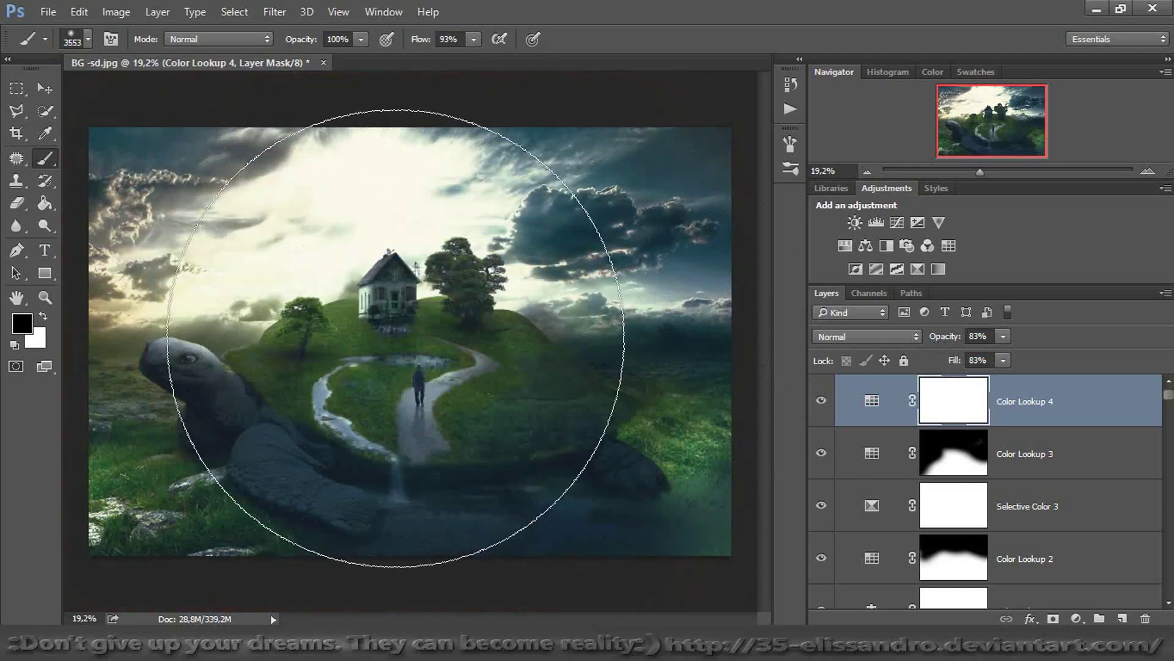
left_click(395, 338)
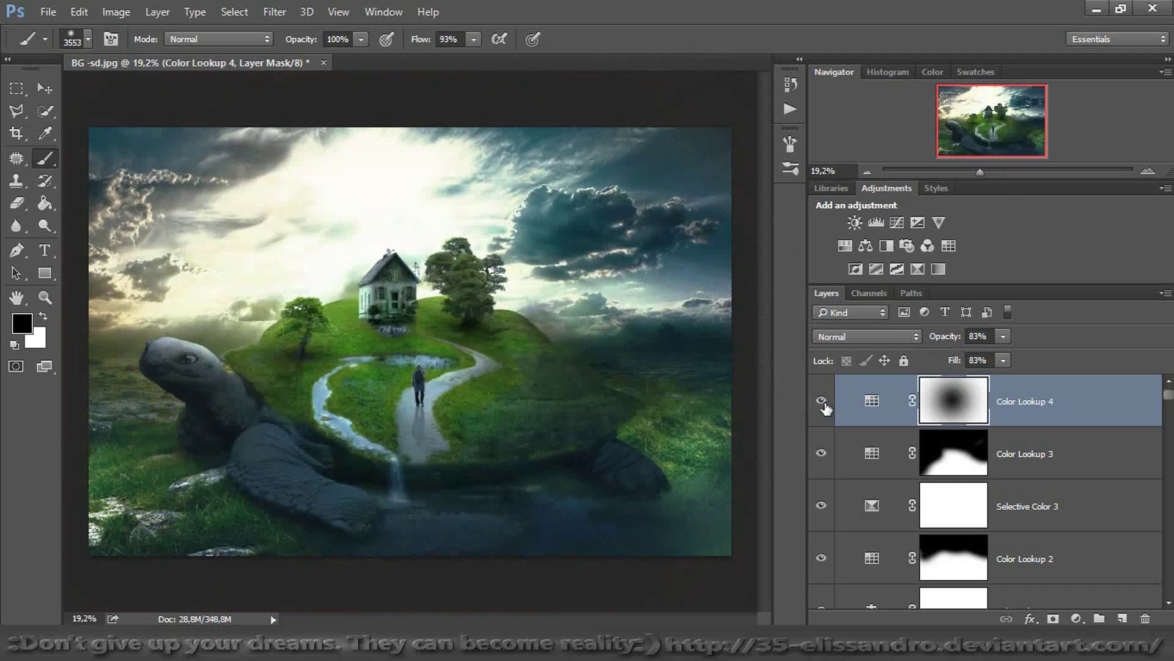
left_click(823, 401)
left_click(822, 401)
Set Color Lookup 4's blend mode to Soft Light and compare the image with and without the adjustment
left_click(850, 334)
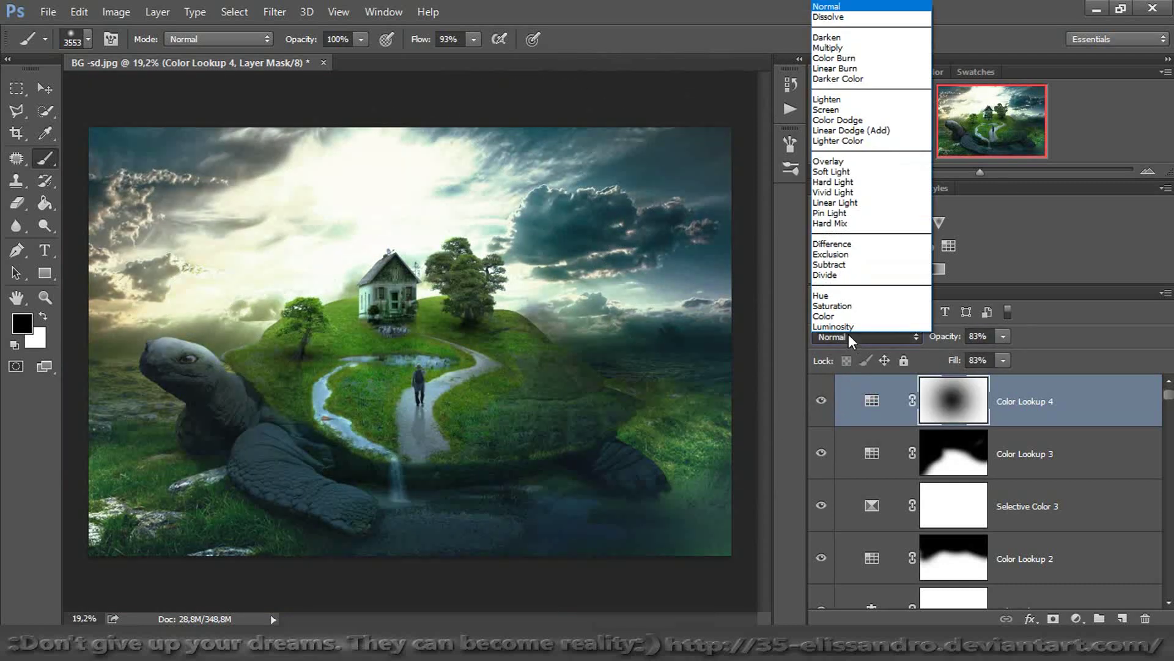
left_click(832, 172)
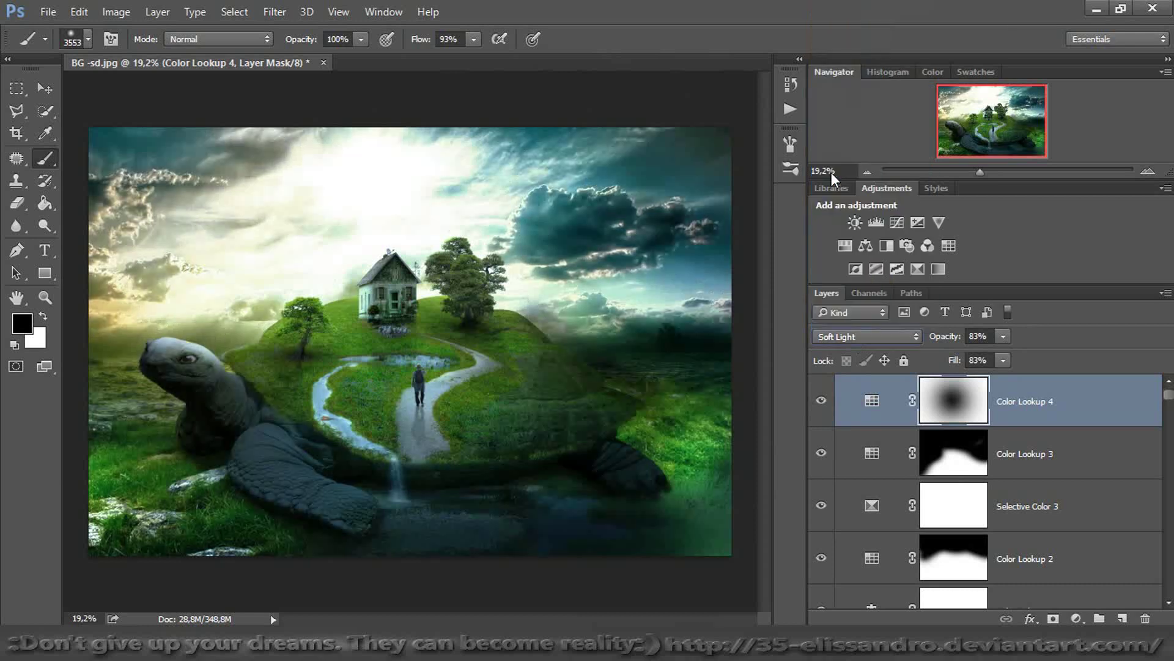
left_click(822, 401)
left_click(821, 404)
Examine the house, pond and walking man up close at about 90% and check which layers make up this area
left_click_drag(981, 175, 1007, 175)
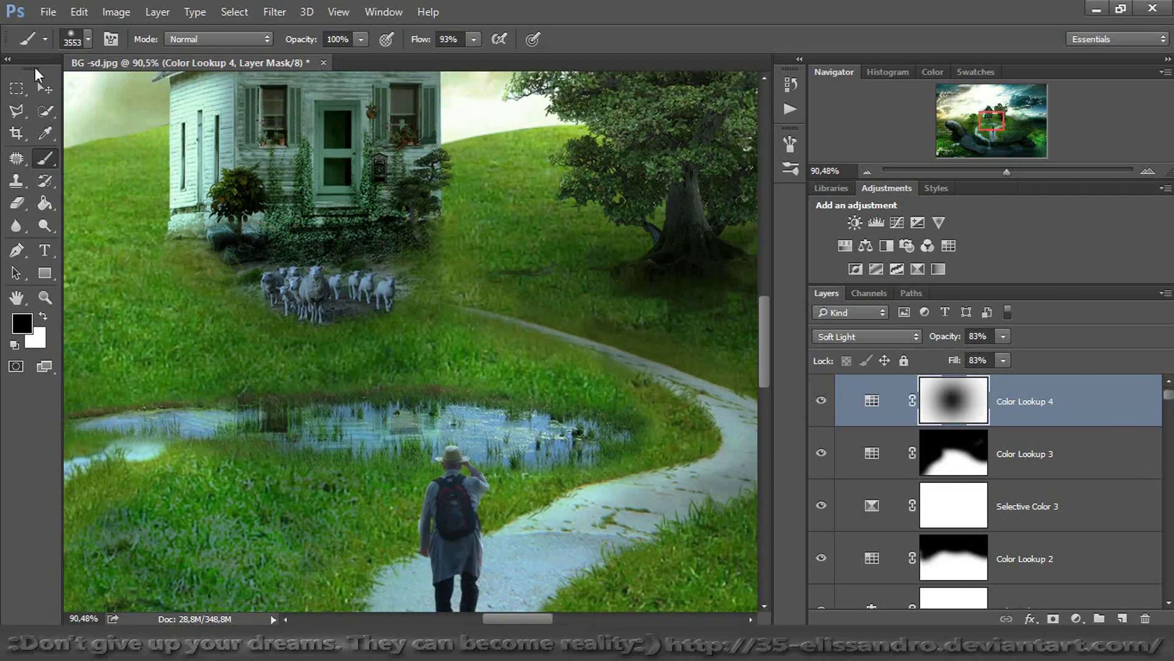
left_click(44, 88)
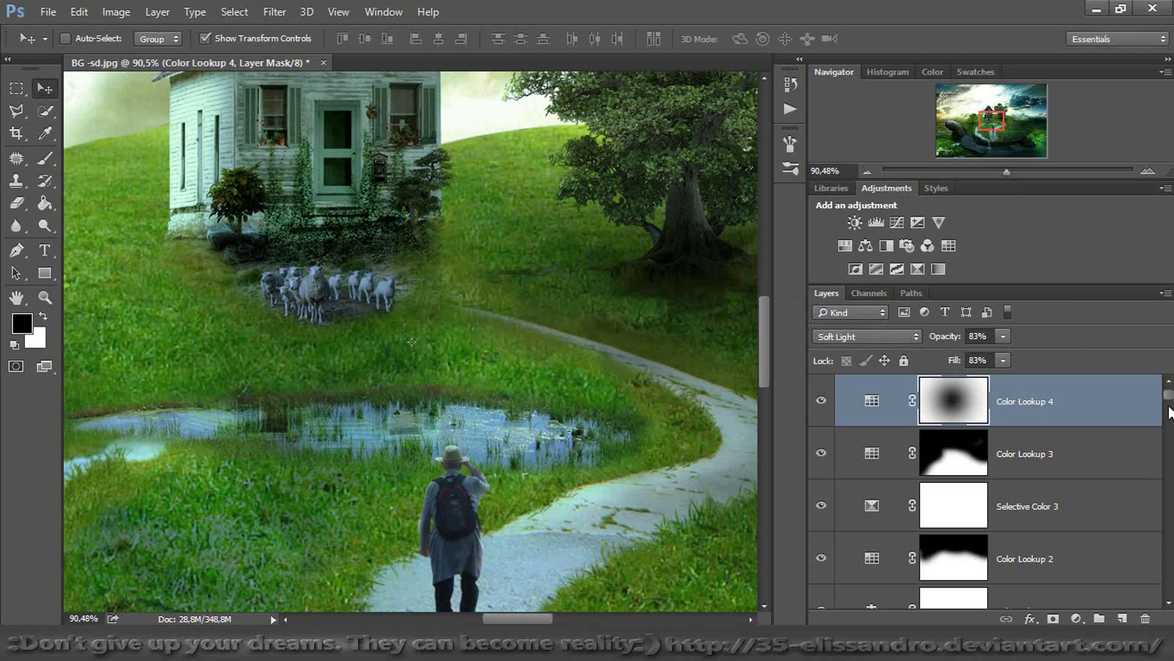
scroll(1170, 401, "down", 5)
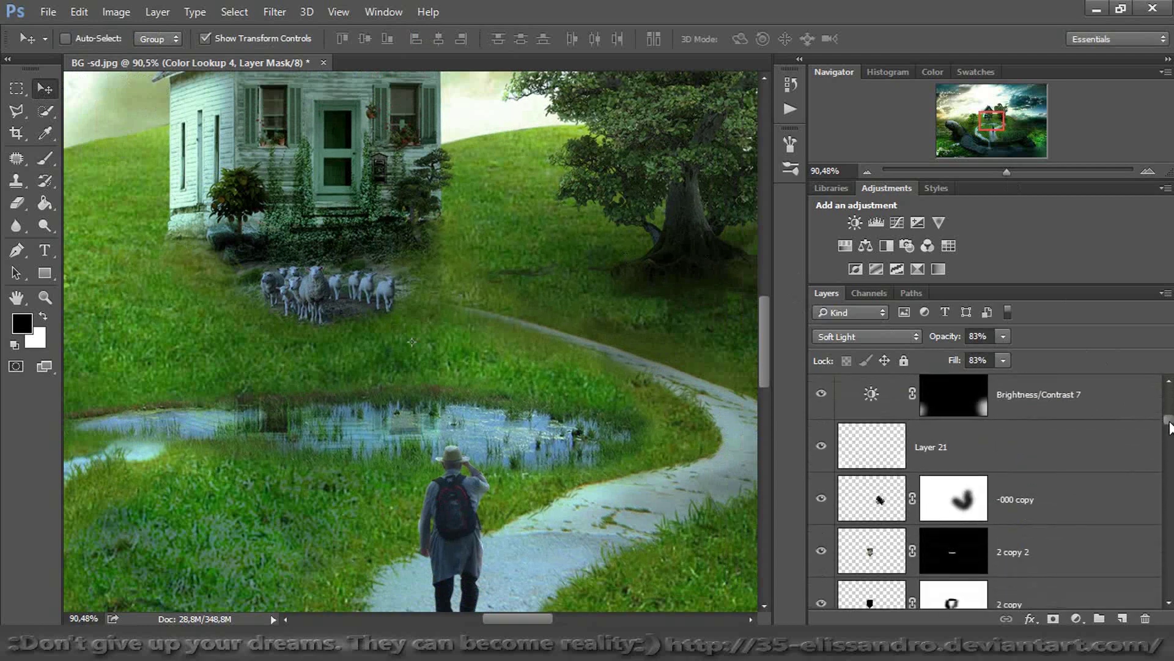
left_click(857, 562)
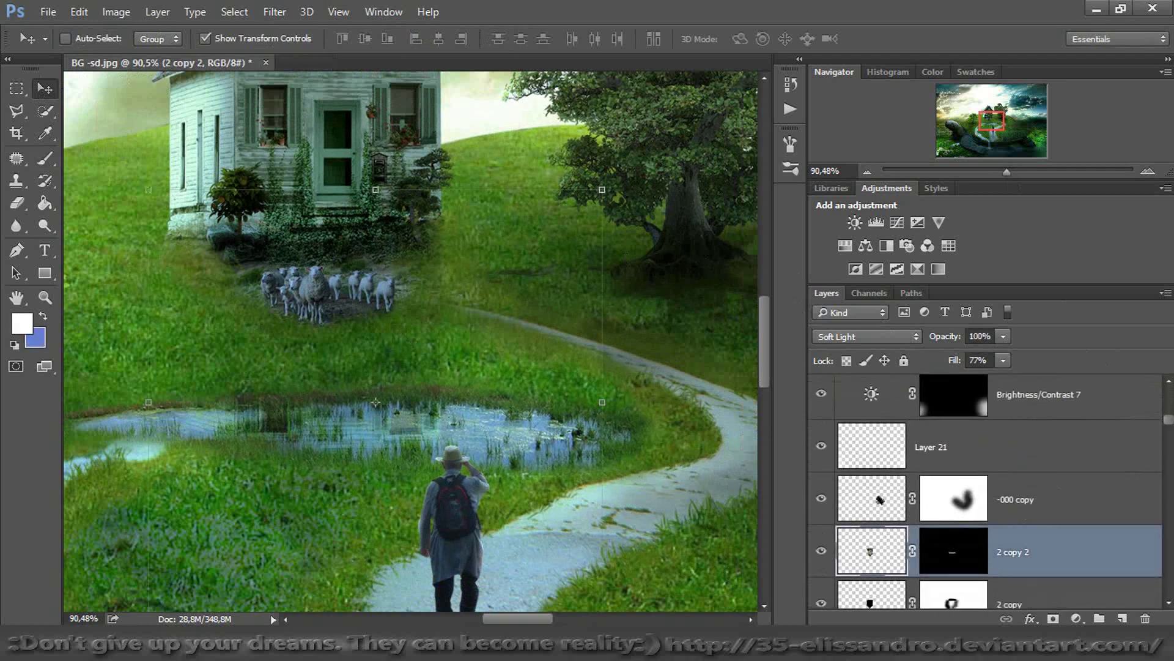
scroll(1170, 427, "down", 5)
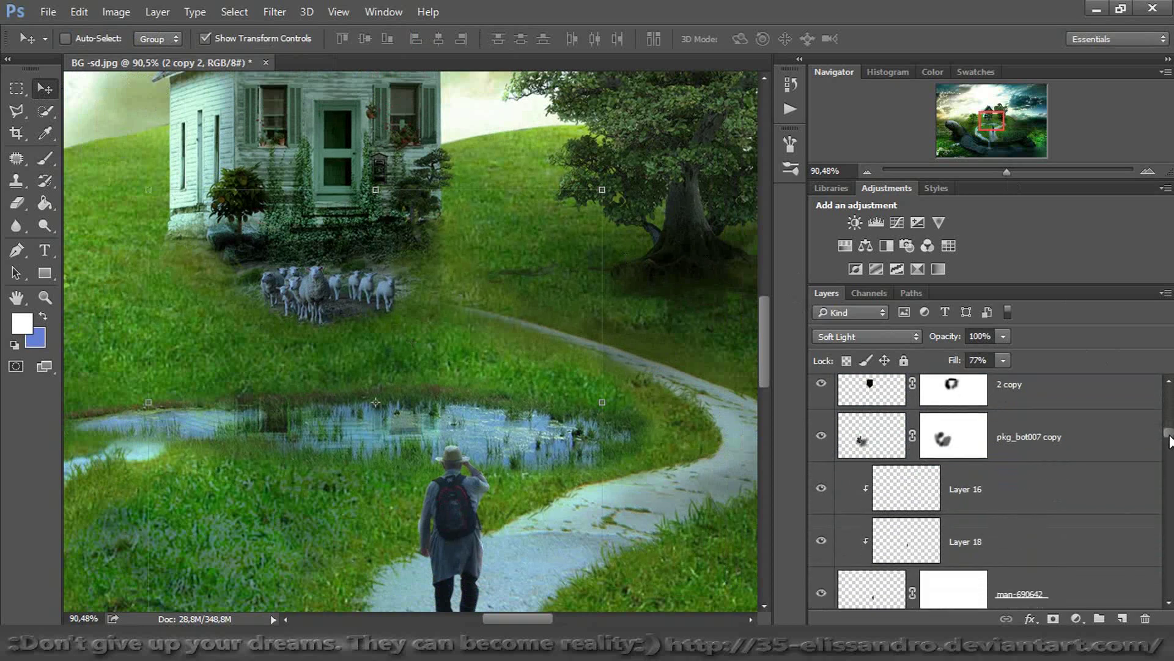
left_click(865, 445)
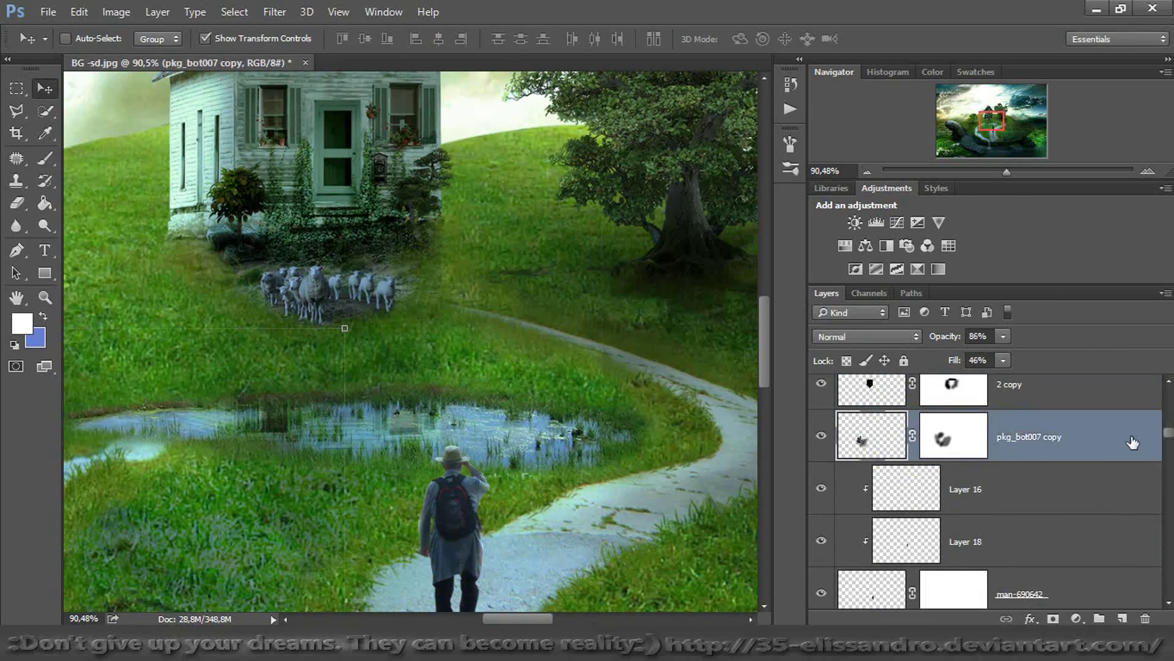
scroll(1169, 453, "down", 5)
left_click_drag(1171, 455, 1171, 461)
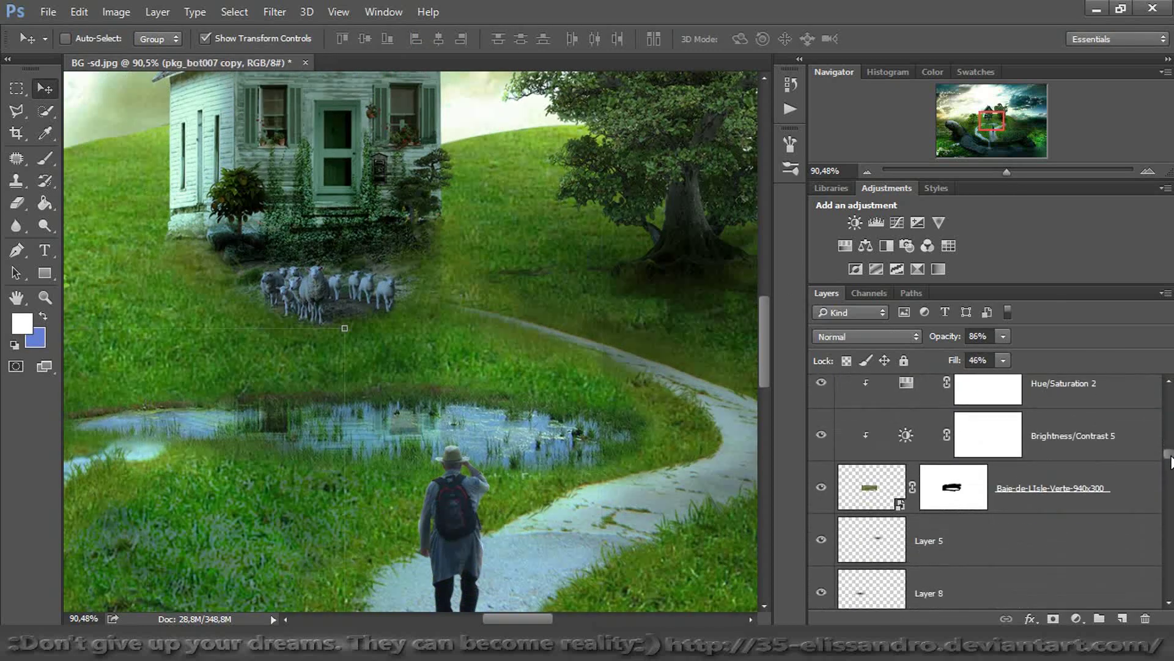
scroll(1171, 462, "down", 3)
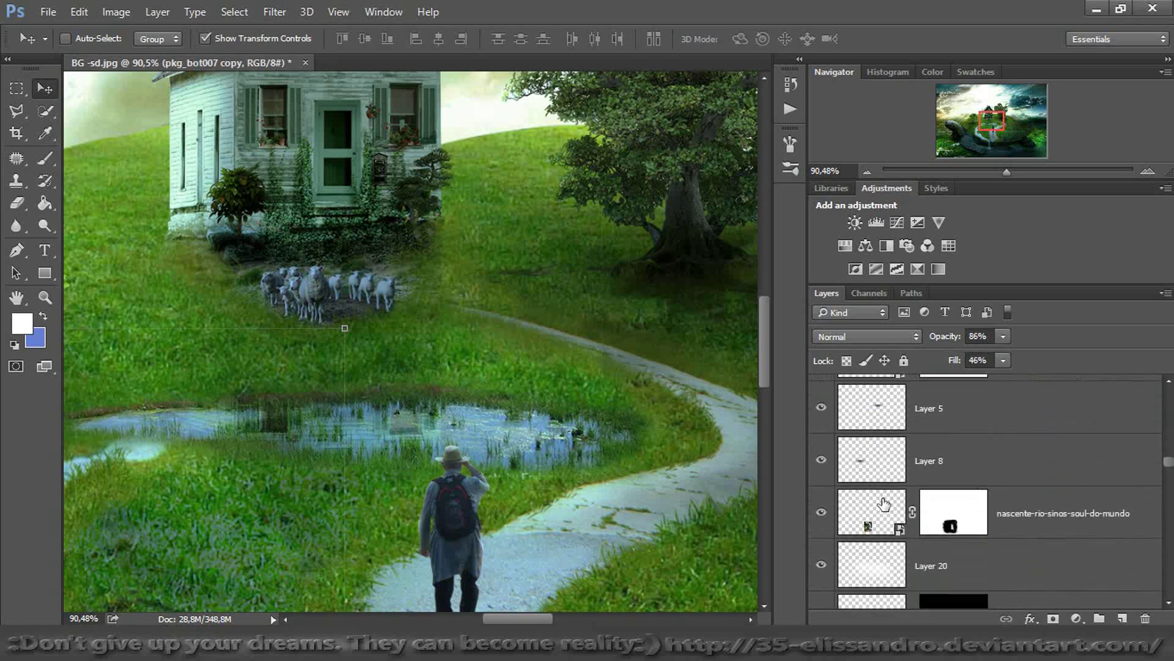
left_click(857, 511)
left_click(856, 472)
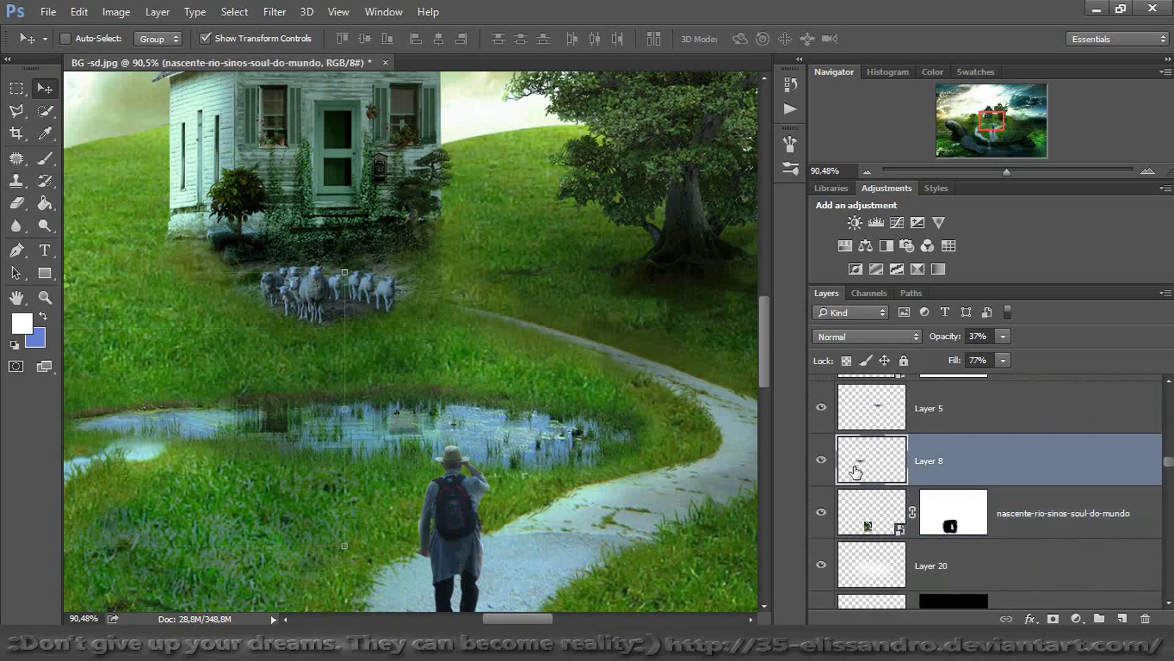
Select the man-690642 layer and hide it
mouse_move(1169, 463)
left_mouse_down()
mouse_move(1163, 542)
mouse_move(1161, 447)
left_mouse_up()
left_click(907, 459)
left_click(818, 462)
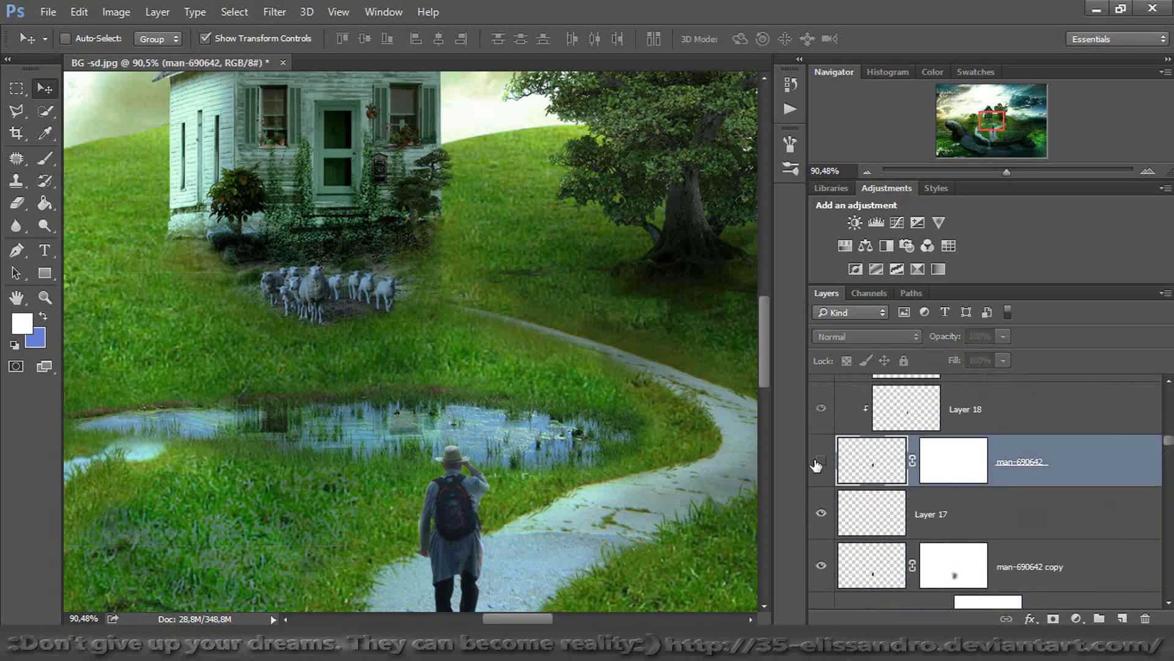
Show the man-690642 layer again, and compare the pond area with and without the Baie-de-LIsle-Verte-940x300 layer
left_click(821, 463)
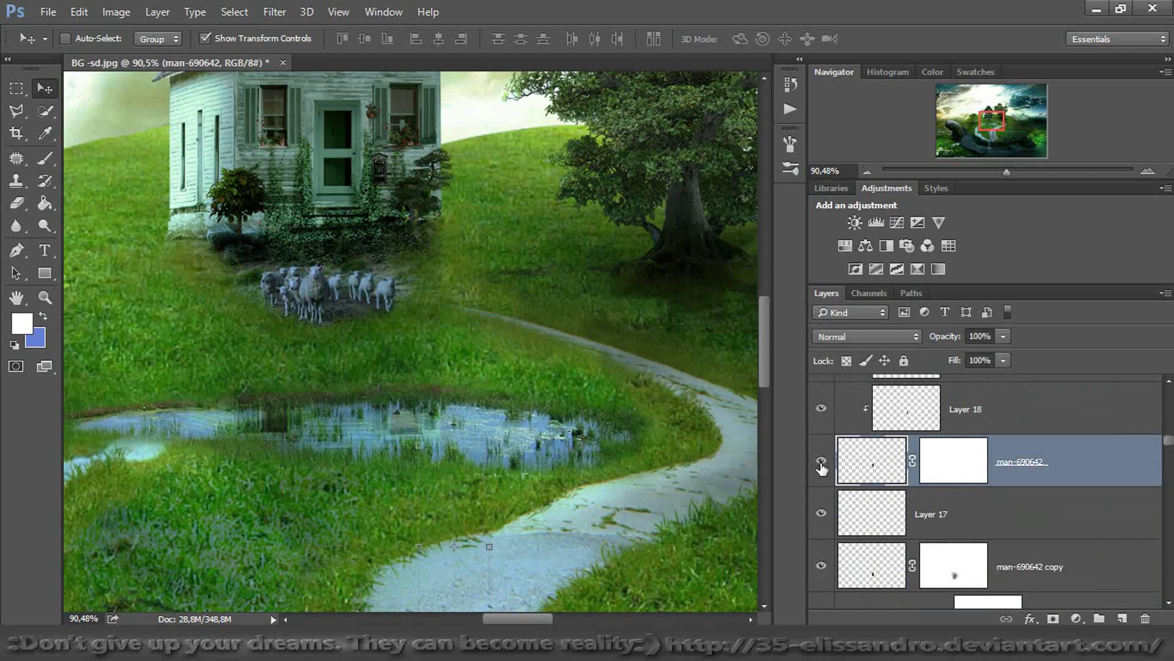
mouse_move(1170, 445)
left_mouse_down()
mouse_move(1170, 394)
mouse_move(1170, 460)
left_mouse_up()
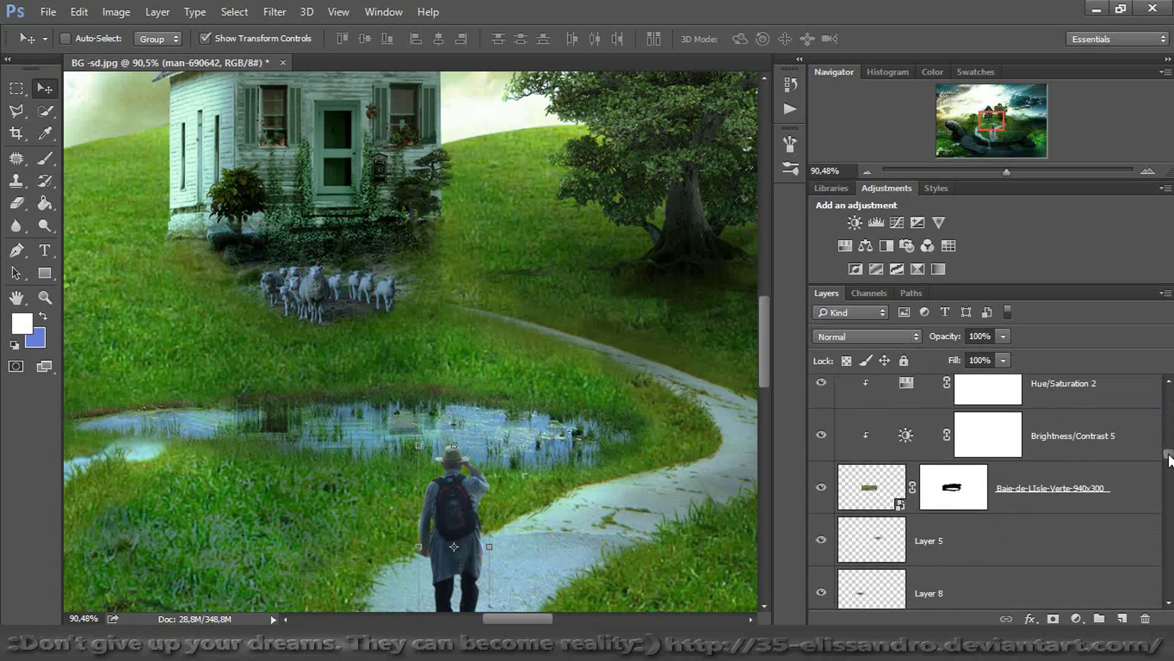
left_click(881, 492)
left_click(822, 489)
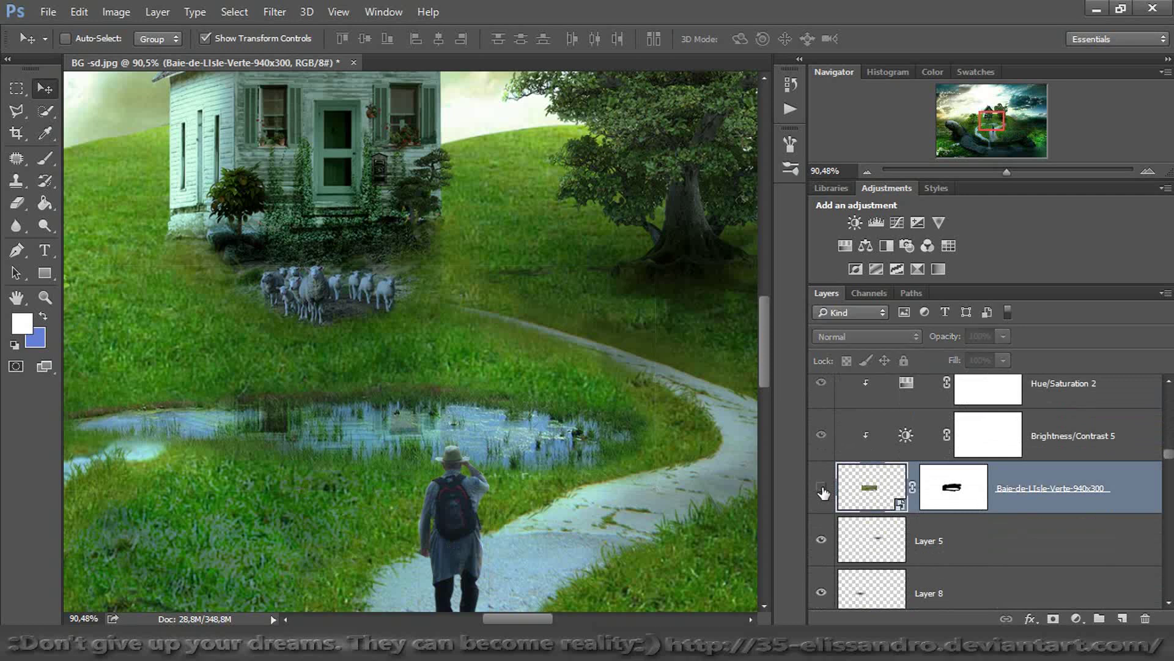
left_click(821, 488)
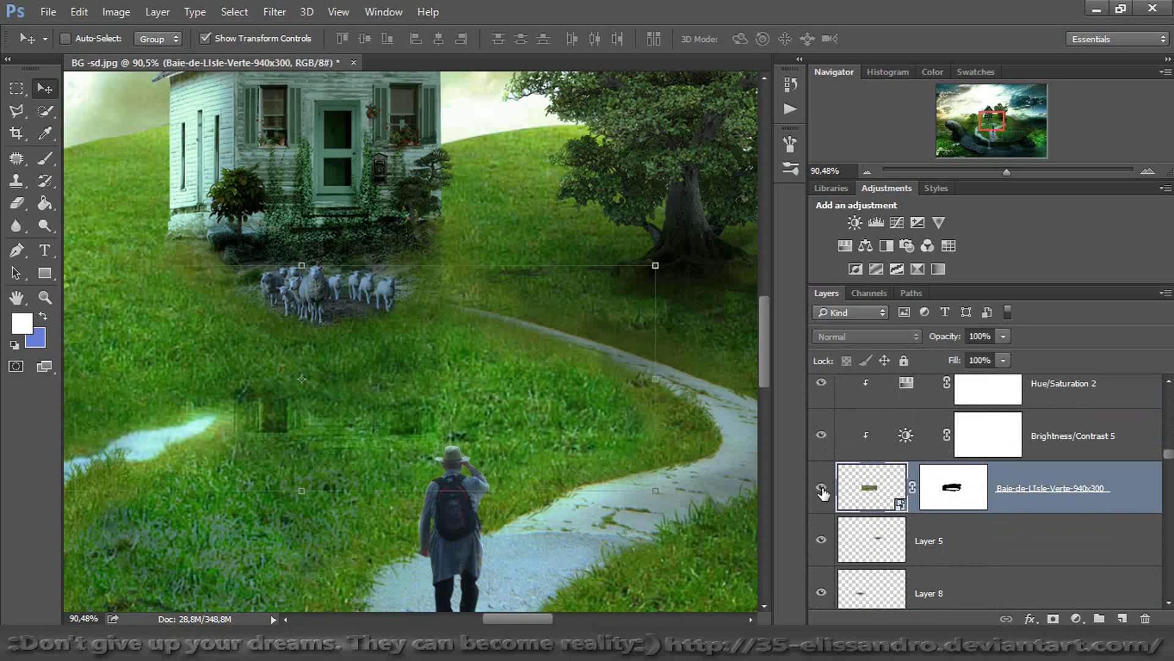
Compare the image with and without the nascente-rio-sinos-soul-do-mundo layer
left_click_drag(1169, 456, 1170, 470)
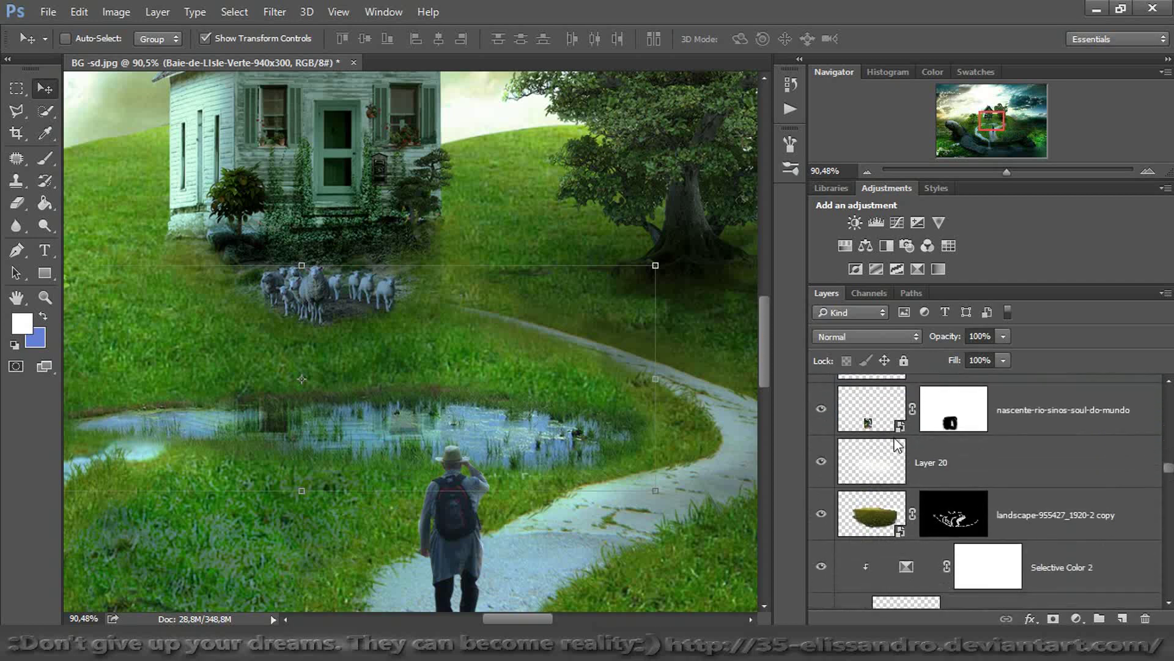
left_click(876, 422)
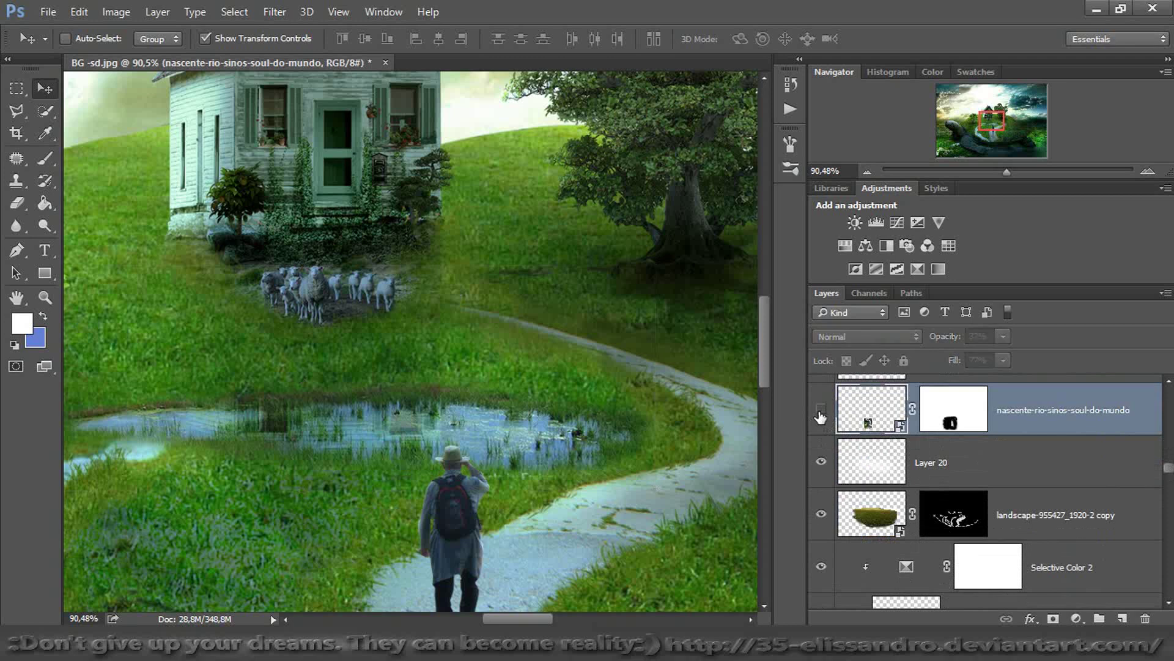
left_click(821, 410)
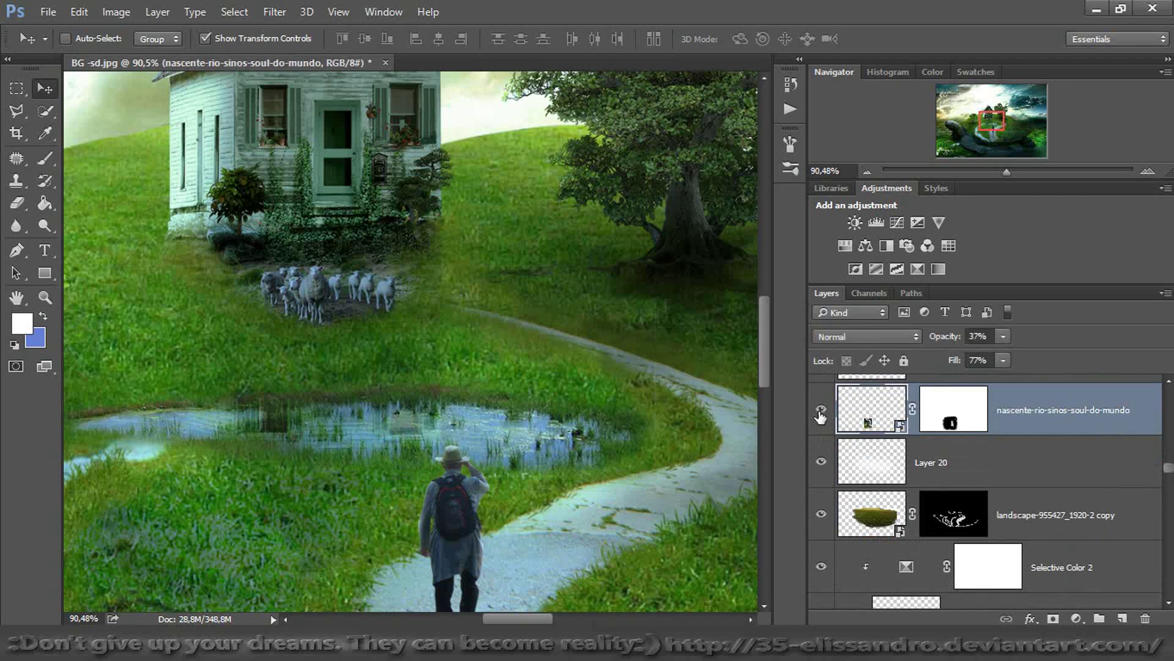
Select the sheep-1246204_1920 layer and hide it, removing the flock in front of the house
left_click_drag(1169, 473, 1169, 493)
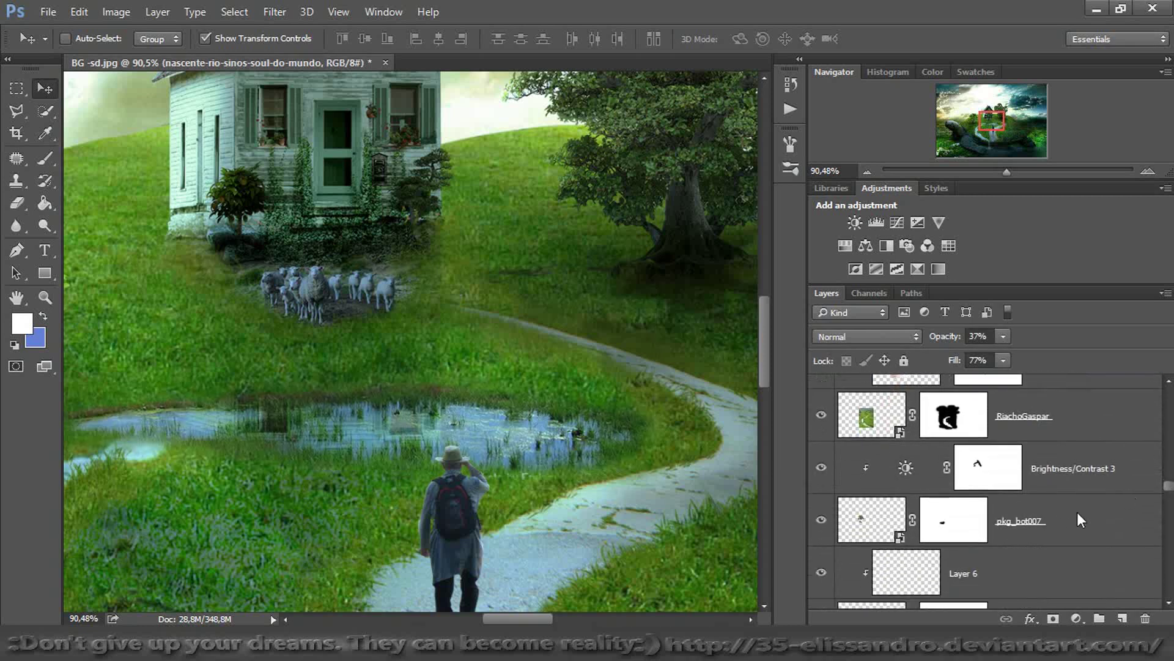
left_click_drag(1169, 488, 1171, 511)
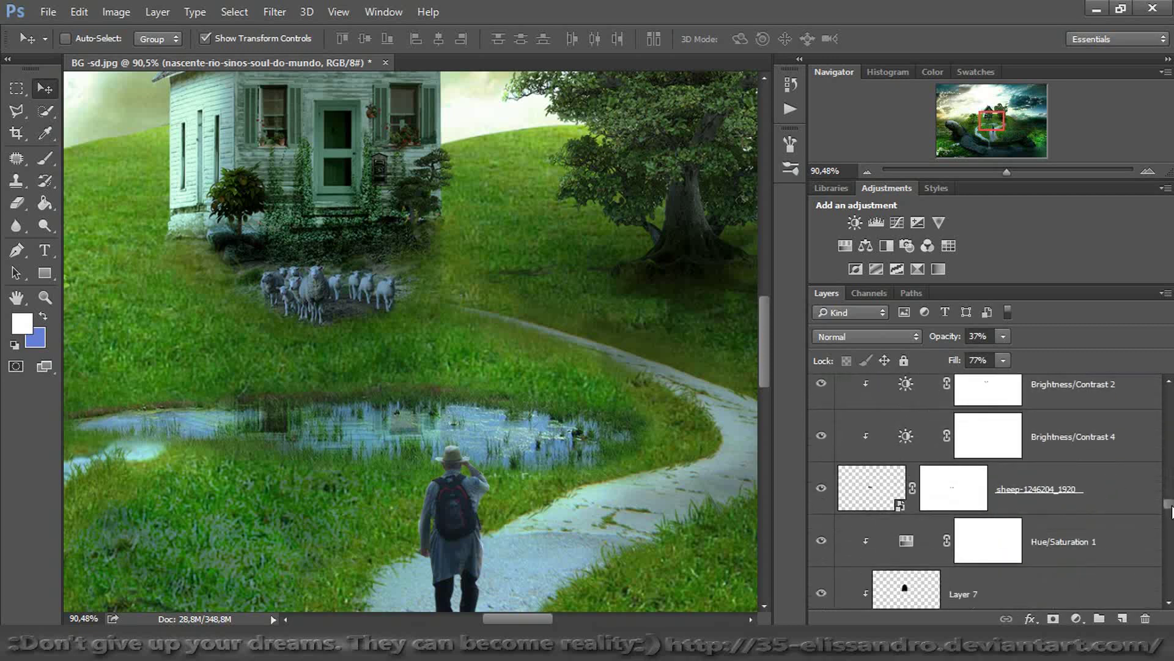
left_click(878, 480)
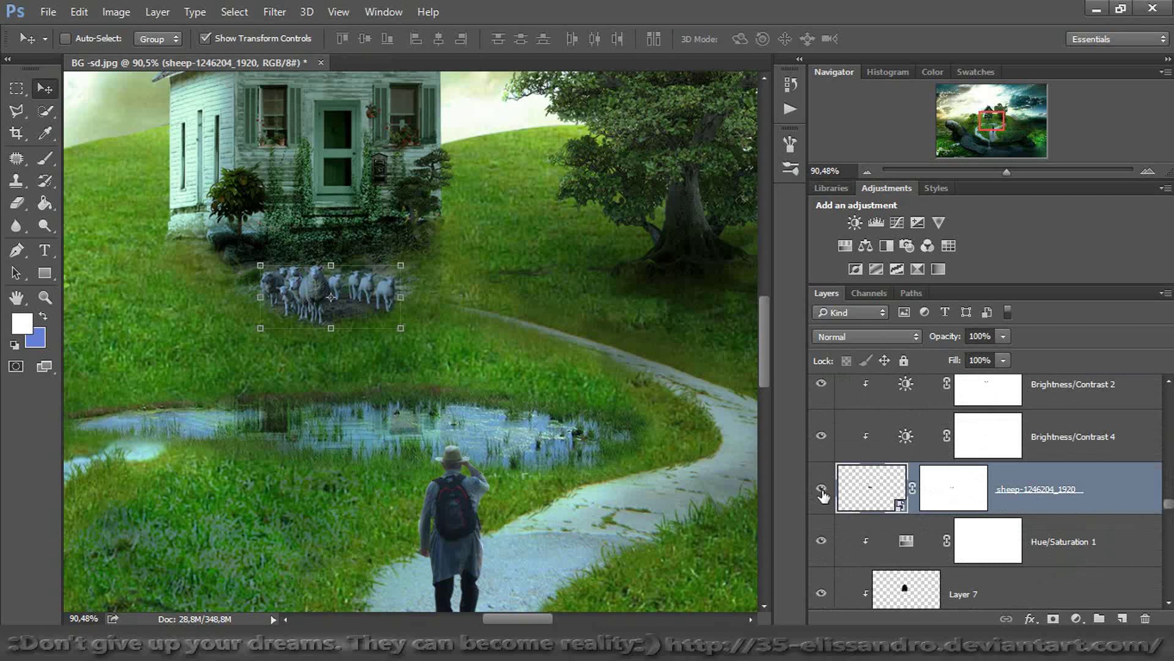
left_click(821, 489)
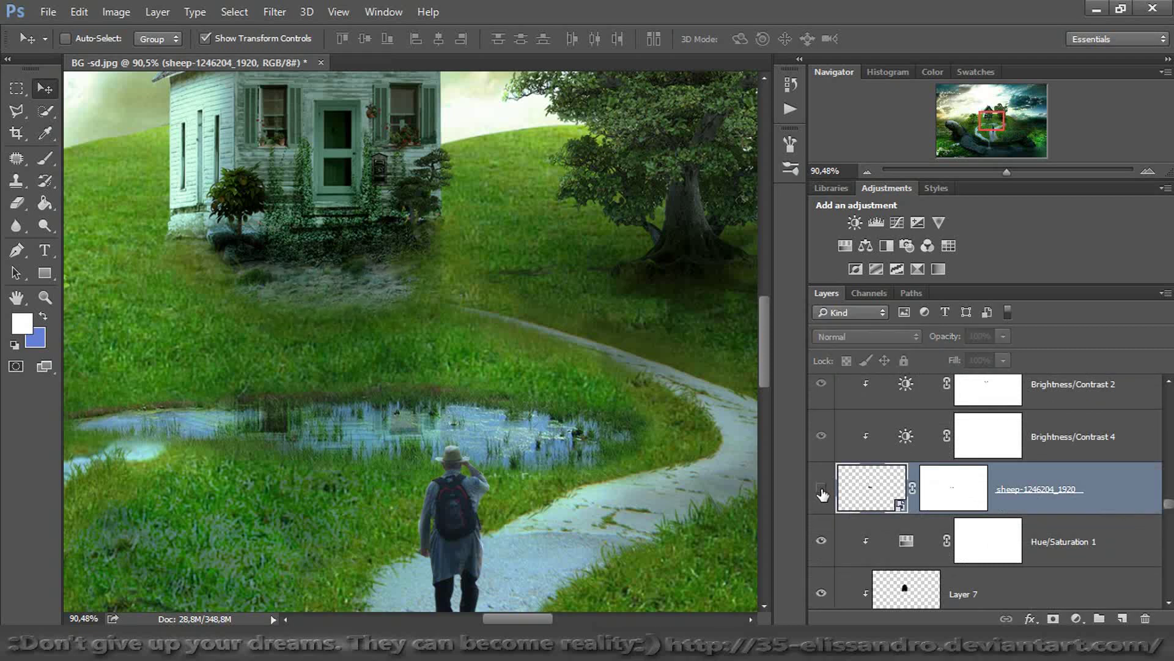
Paint white on the landscape-955427_1920-2 copy mask with a 41 px grass brush to cover the bare ground in front of the house
left_click_drag(1018, 167, 1023, 172)
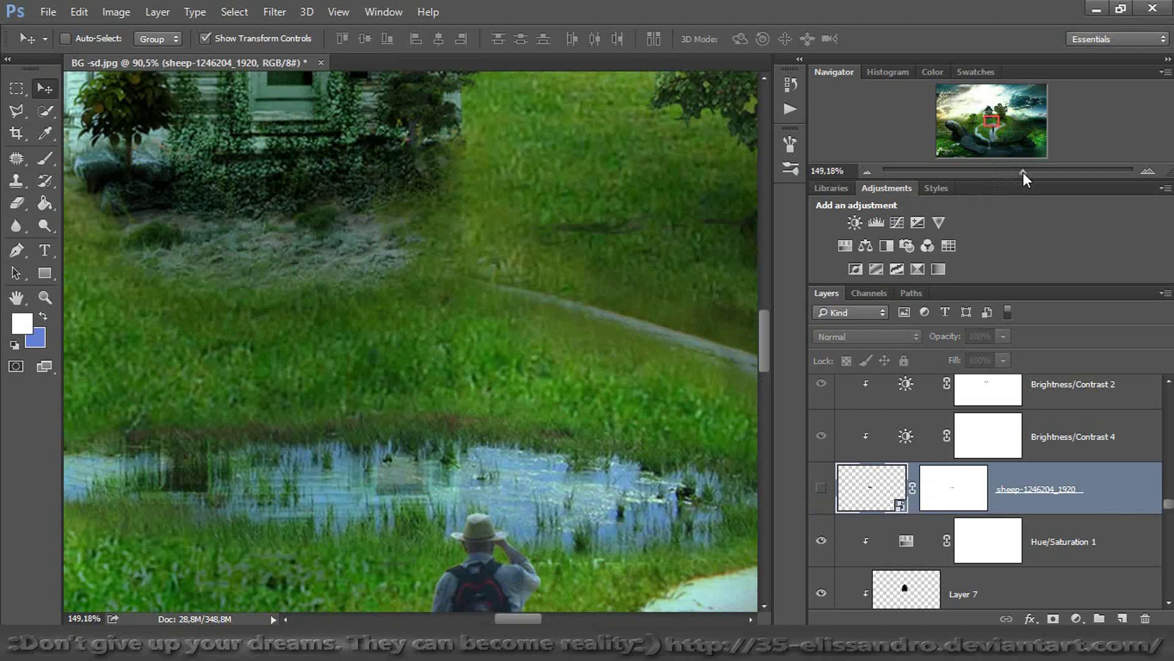
scroll(1165, 499, "up", 3)
scroll(1165, 499, "up", 8)
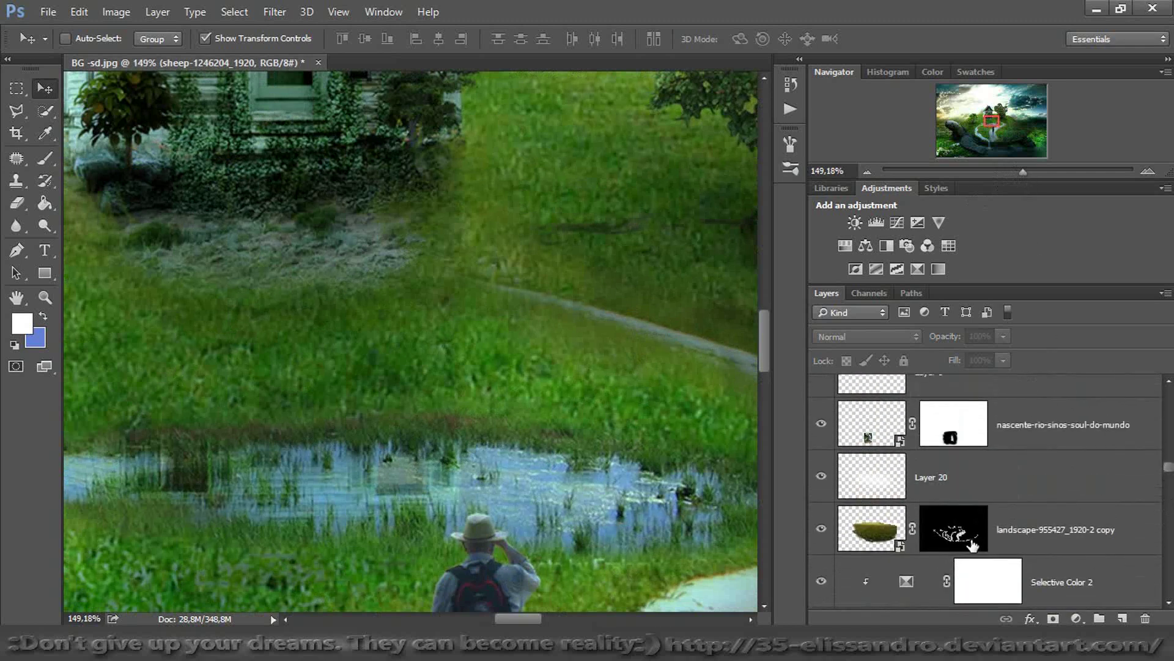
left_click(973, 542)
left_click(44, 159)
right_click(392, 305)
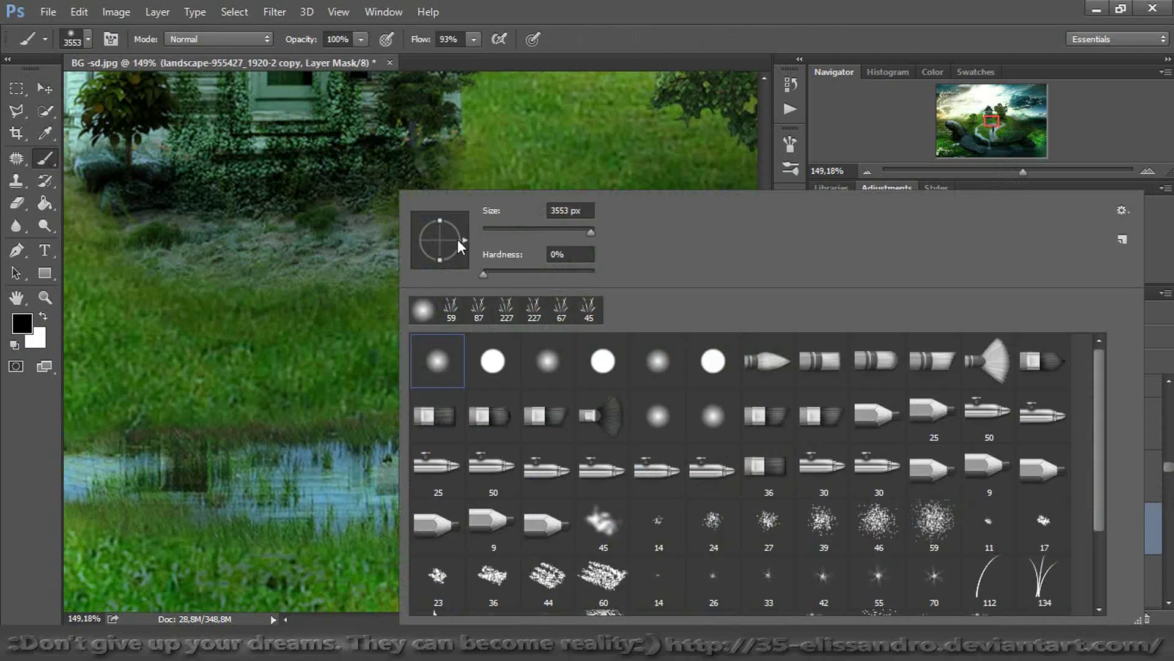
left_click(450, 308)
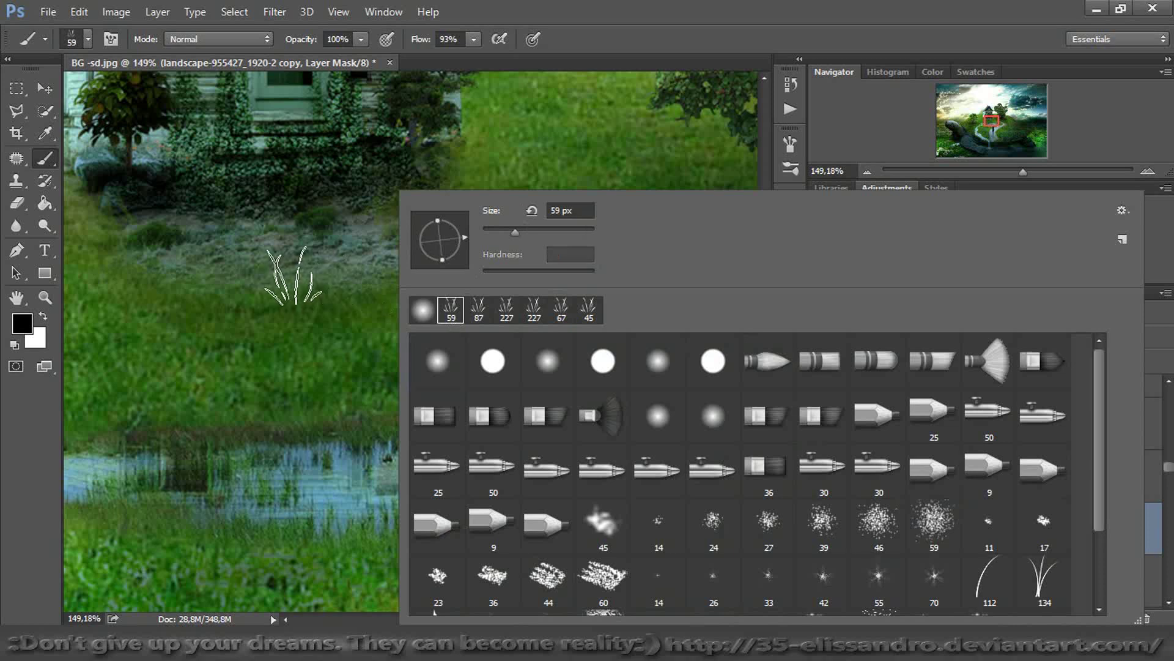
left_click(292, 275)
right_click(288, 270, "alt")
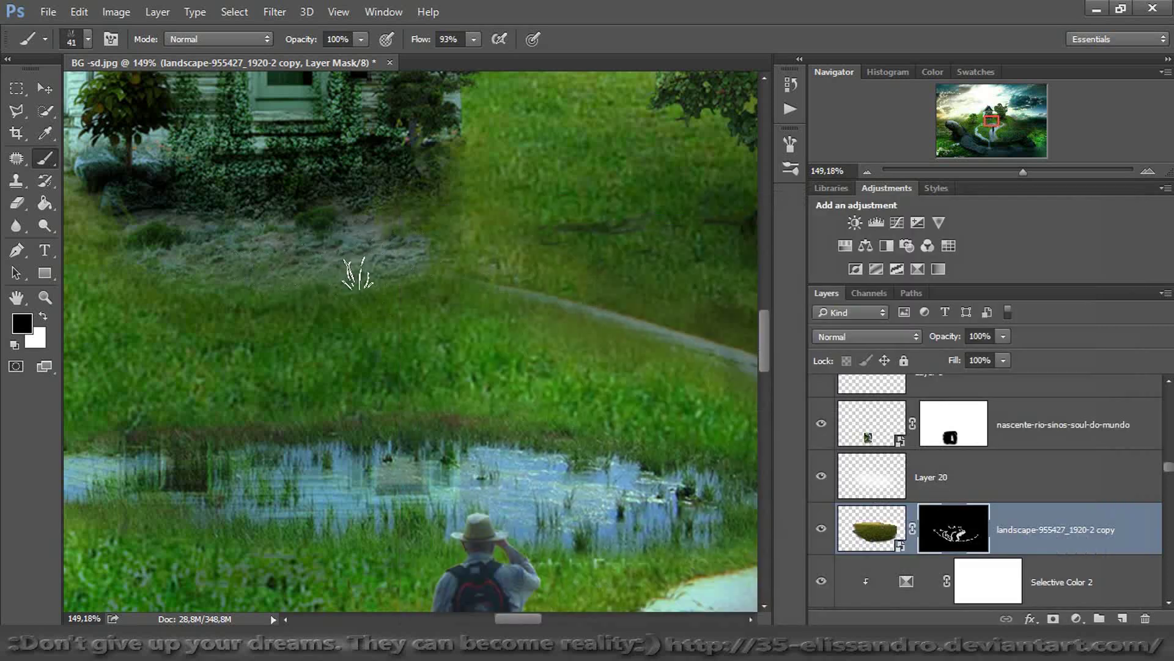
left_click(43, 317)
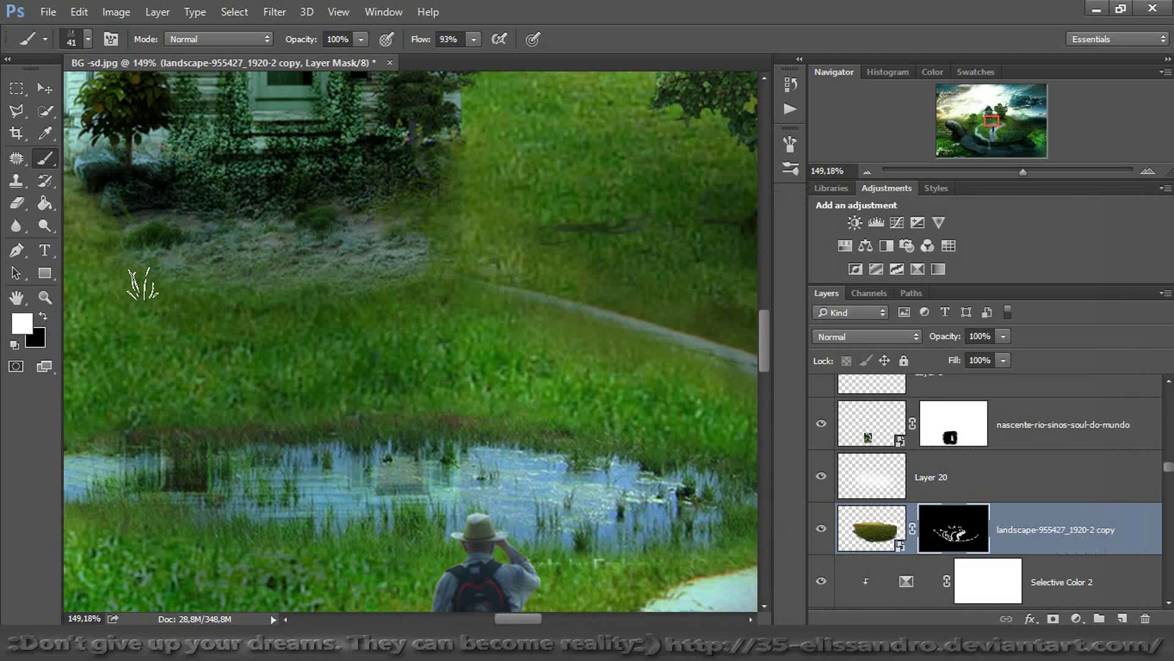
mouse_move(211, 273)
left_mouse_down()
mouse_move(425, 244)
mouse_move(364, 266)
mouse_move(412, 262)
left_mouse_up()
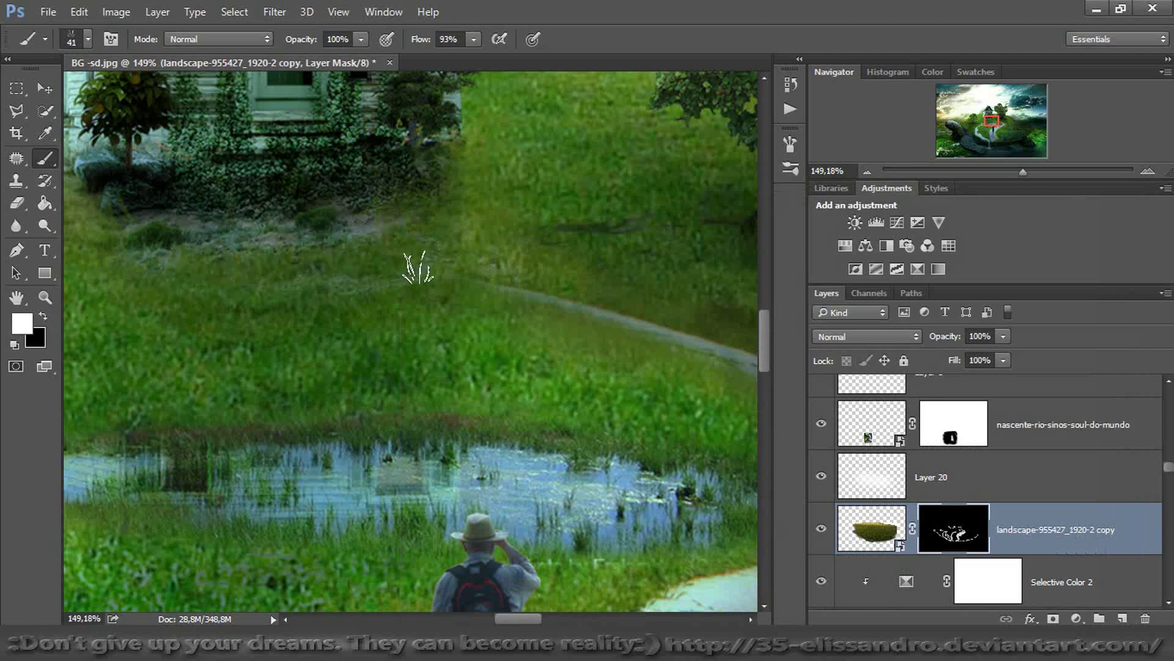
mouse_move(178, 241)
left_mouse_down()
mouse_move(216, 233)
mouse_move(327, 235)
mouse_move(371, 221)
left_mouse_up()
left_click_drag(130, 256, 142, 247)
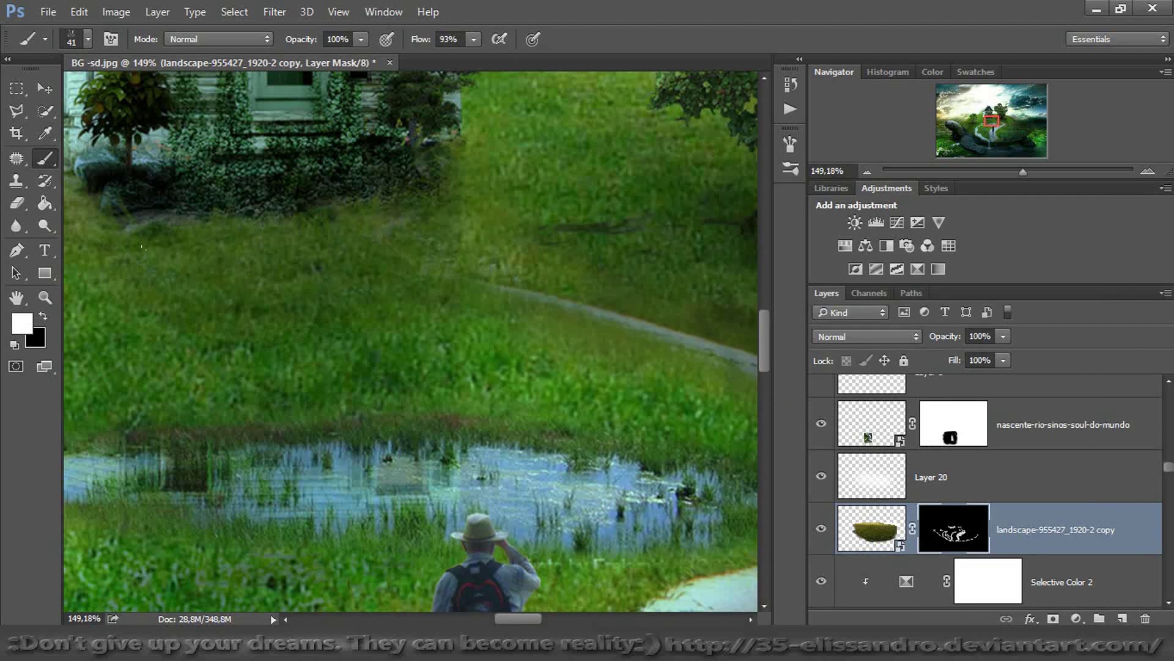
left_click_drag(367, 218, 435, 216)
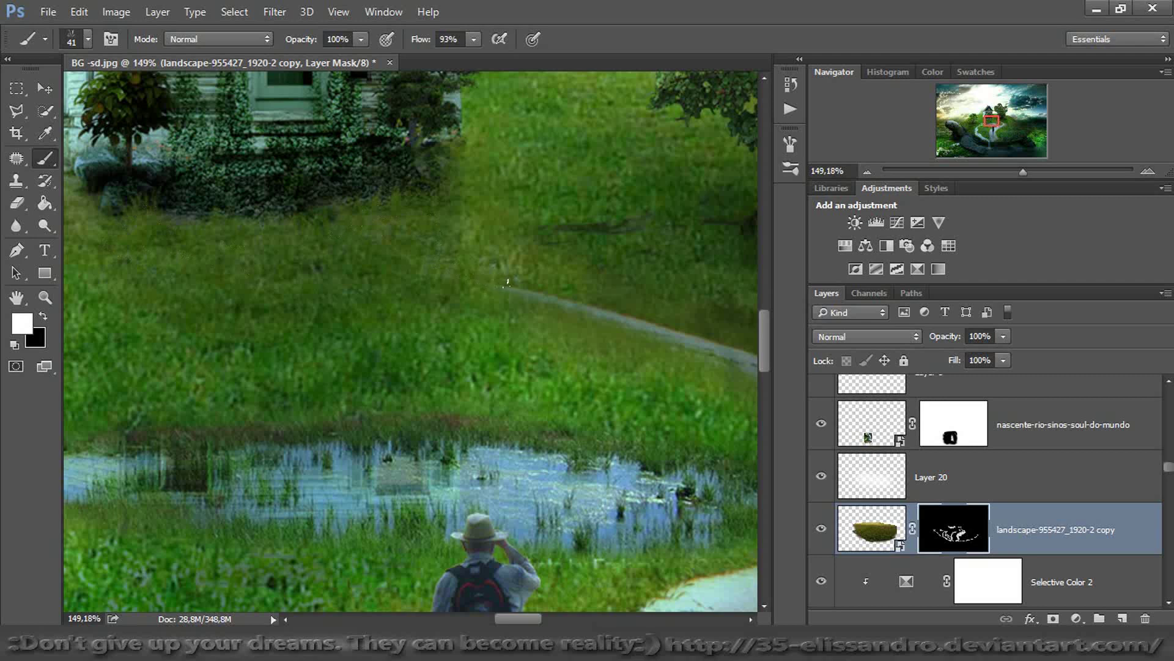
Place the Bird image as a layer above Layer 21, shift it upward so the birds fill the sky, and commit the placement
left_click_drag(1023, 164, 1006, 167)
left_click_drag(1000, 165, 980, 169)
left_click_drag(1168, 469, 1169, 386)
left_click(1093, 402)
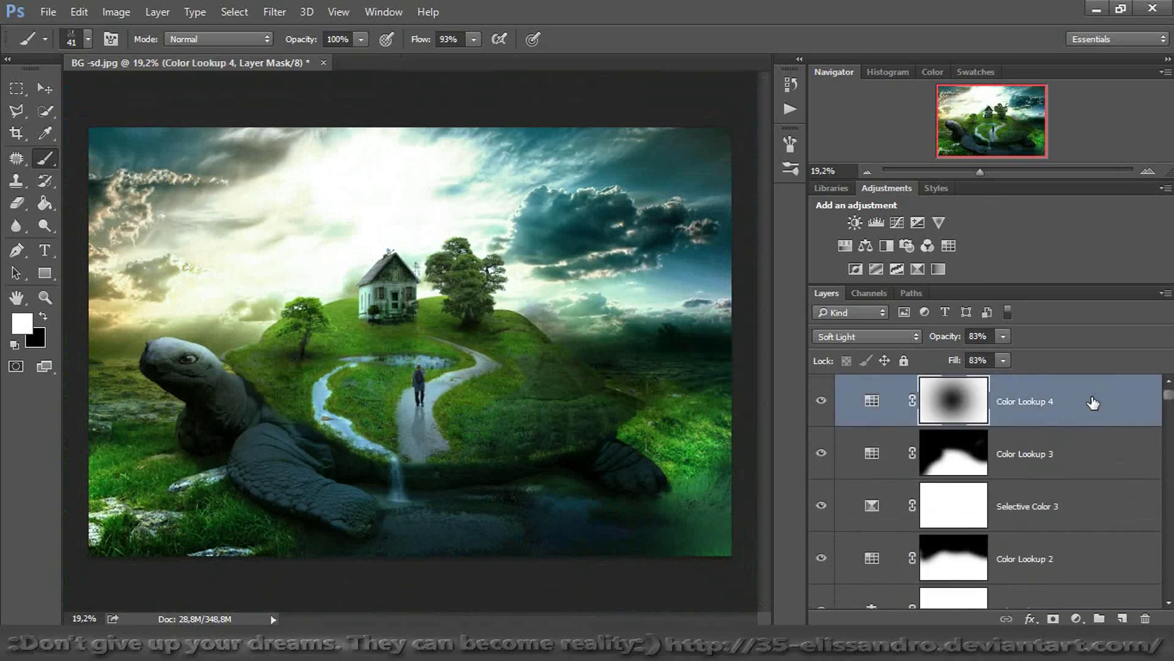
scroll(1169, 403, "down", 10)
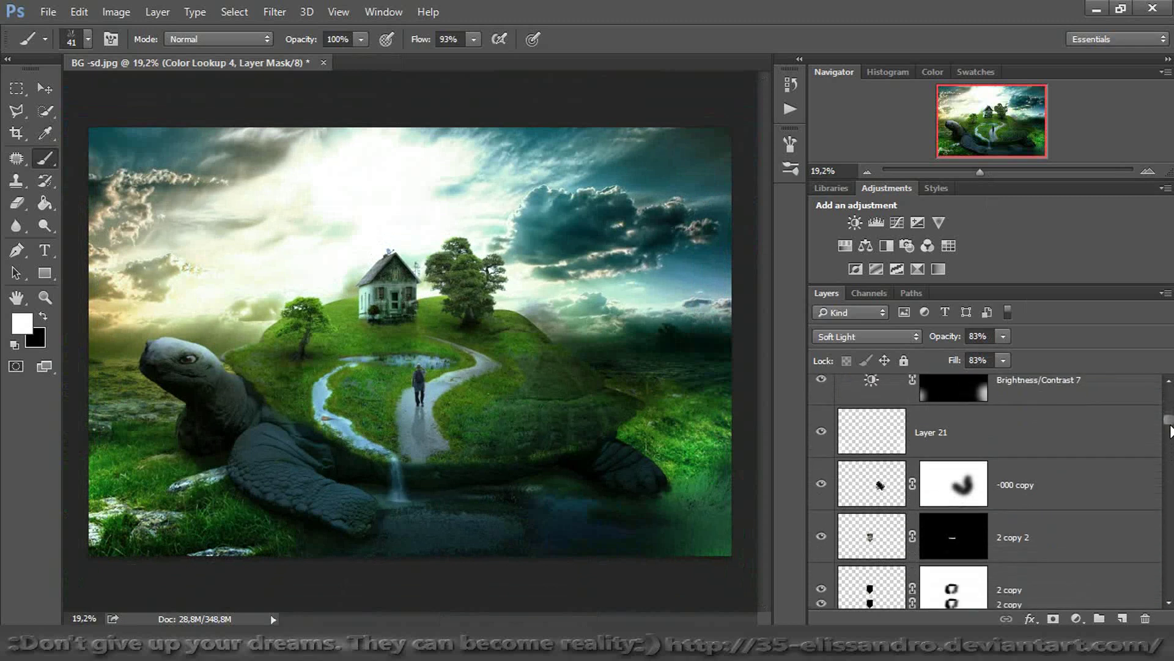
left_click(1039, 439)
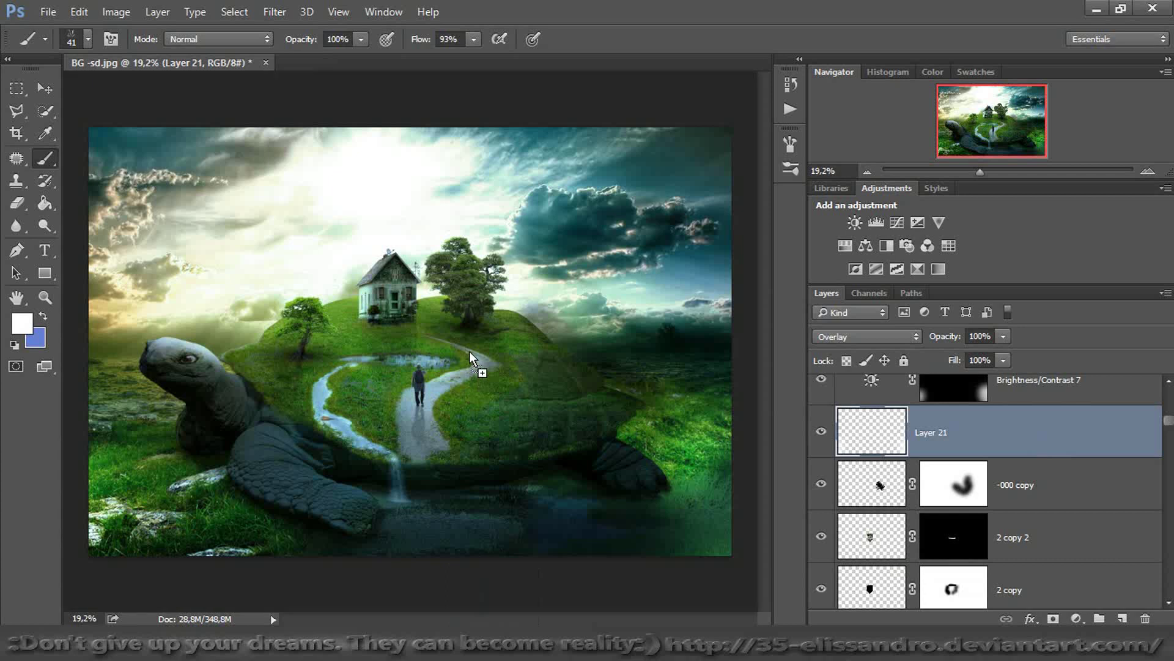
key("ctrl+t")
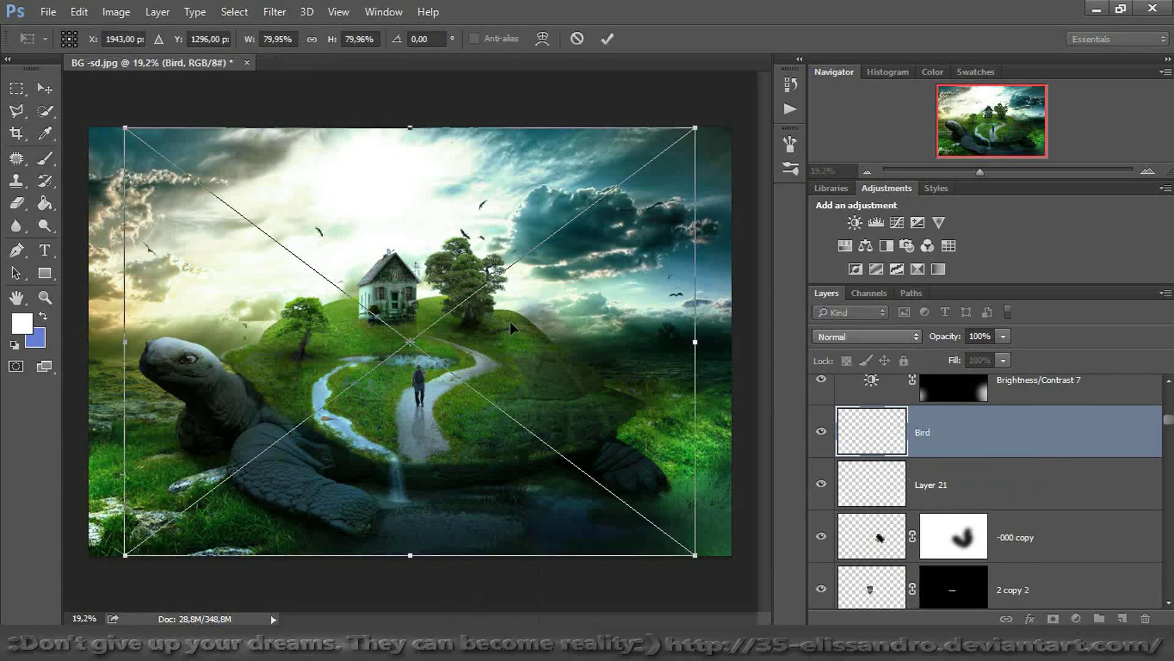
left_click_drag(510, 321, 501, 271)
key("b")
left_click(608, 39)
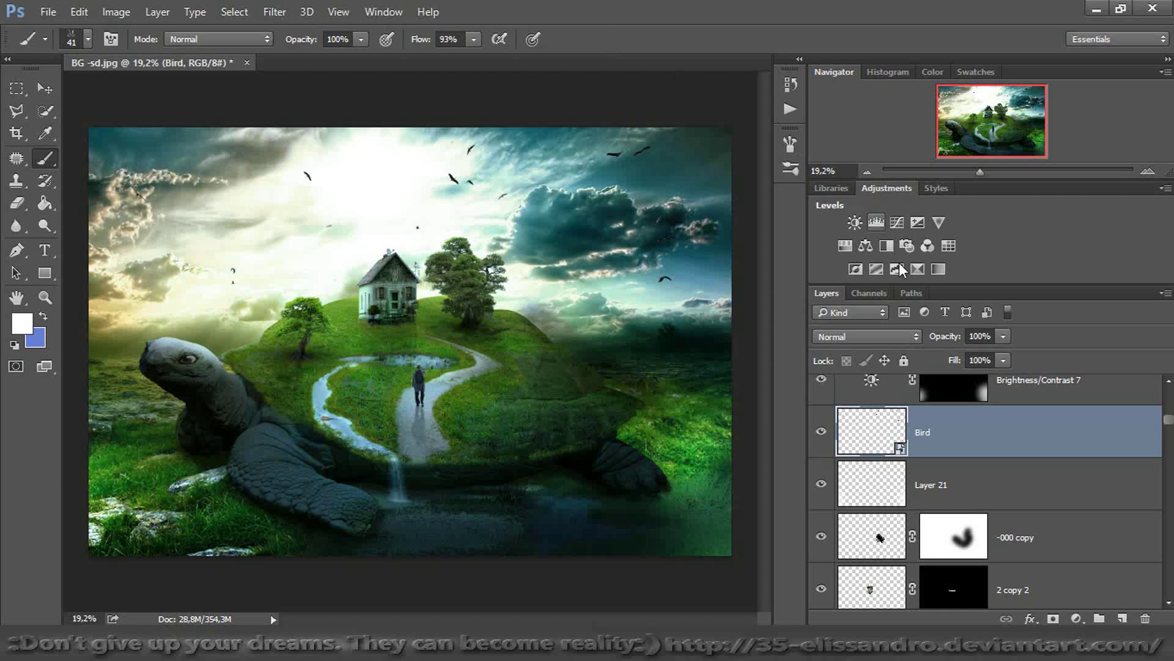
Select the RiachoGaspar layer's mask and set a soft round brush of 18 px for retouching where the stream meets the pond
left_click_drag(1168, 422, 1168, 397)
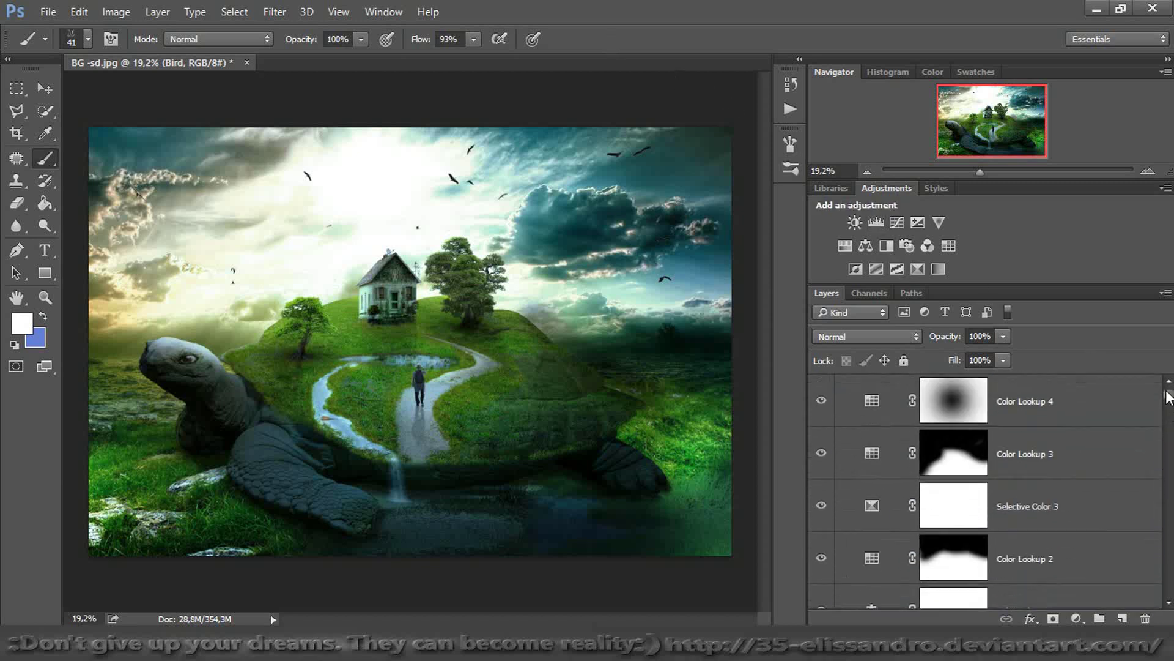
left_click_drag(986, 180, 996, 181)
left_click(990, 174)
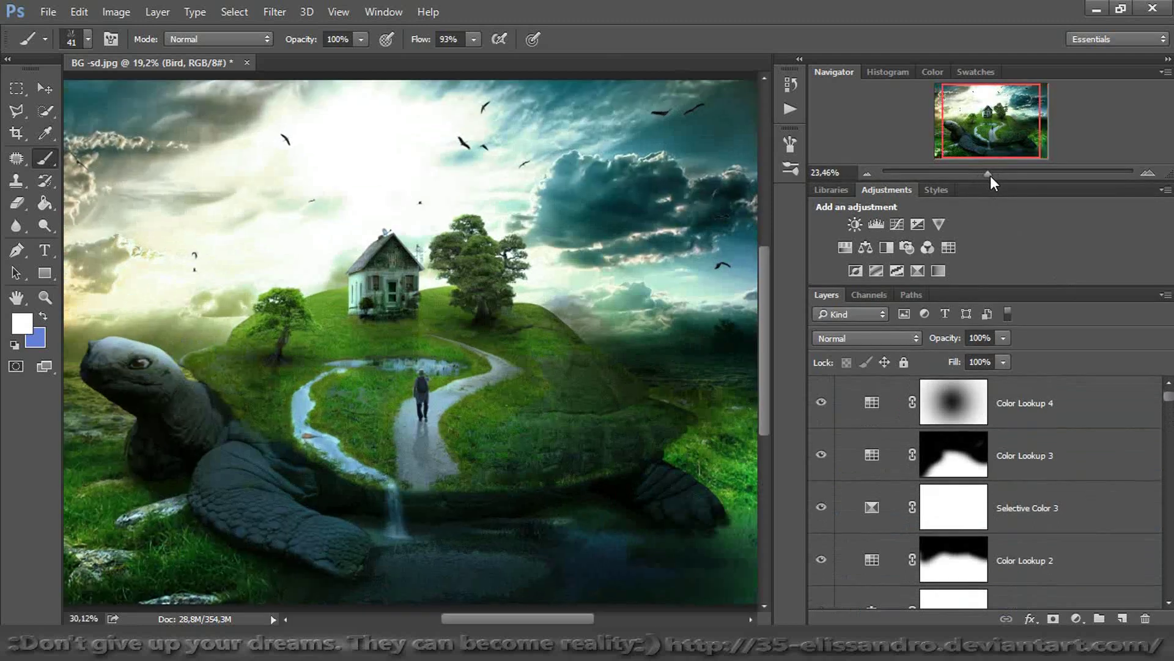
left_click(1002, 174)
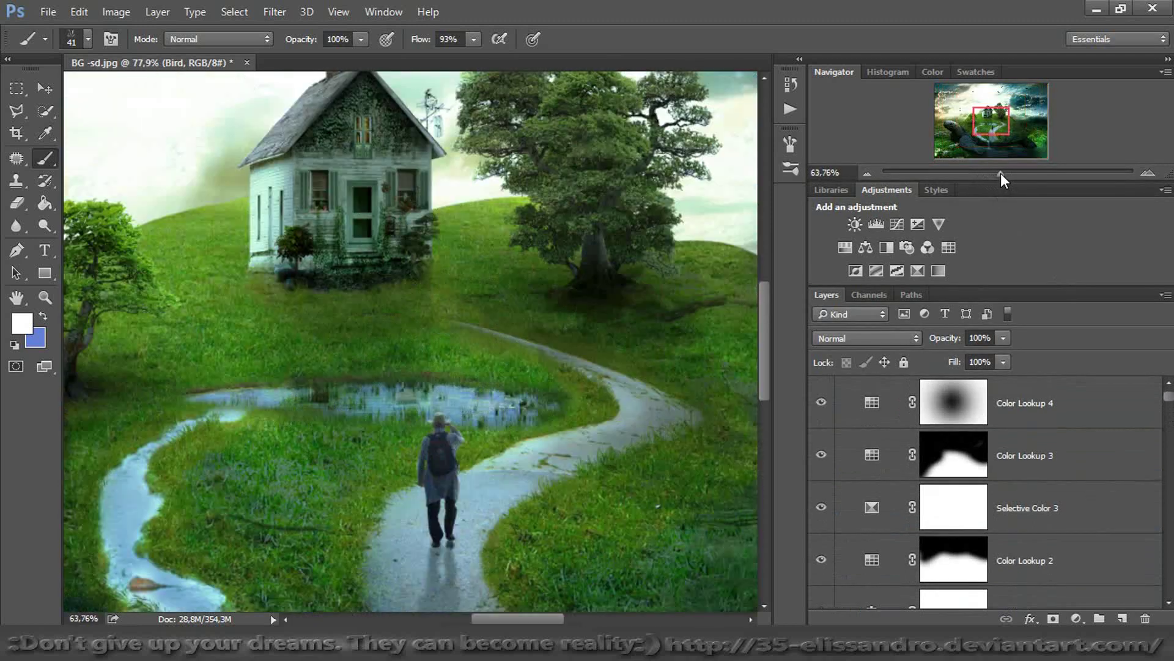
mouse_move(986, 128)
left_mouse_down()
mouse_move(995, 112)
mouse_move(959, 123)
mouse_move(975, 138)
left_mouse_up()
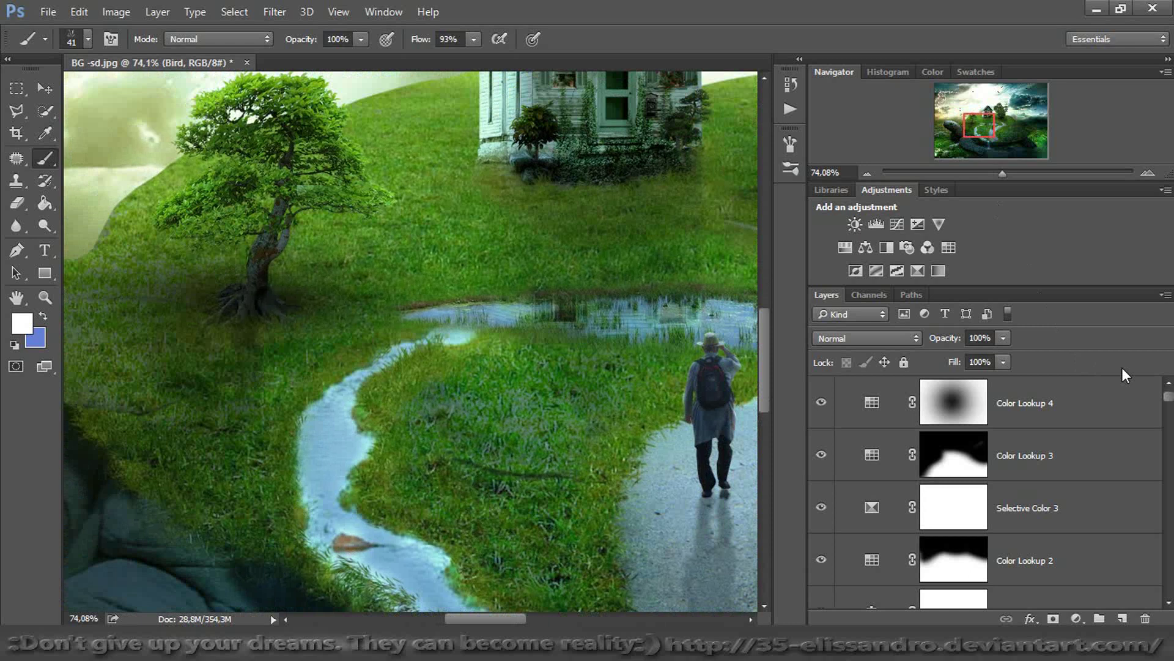
left_click_drag(1167, 399, 1167, 484)
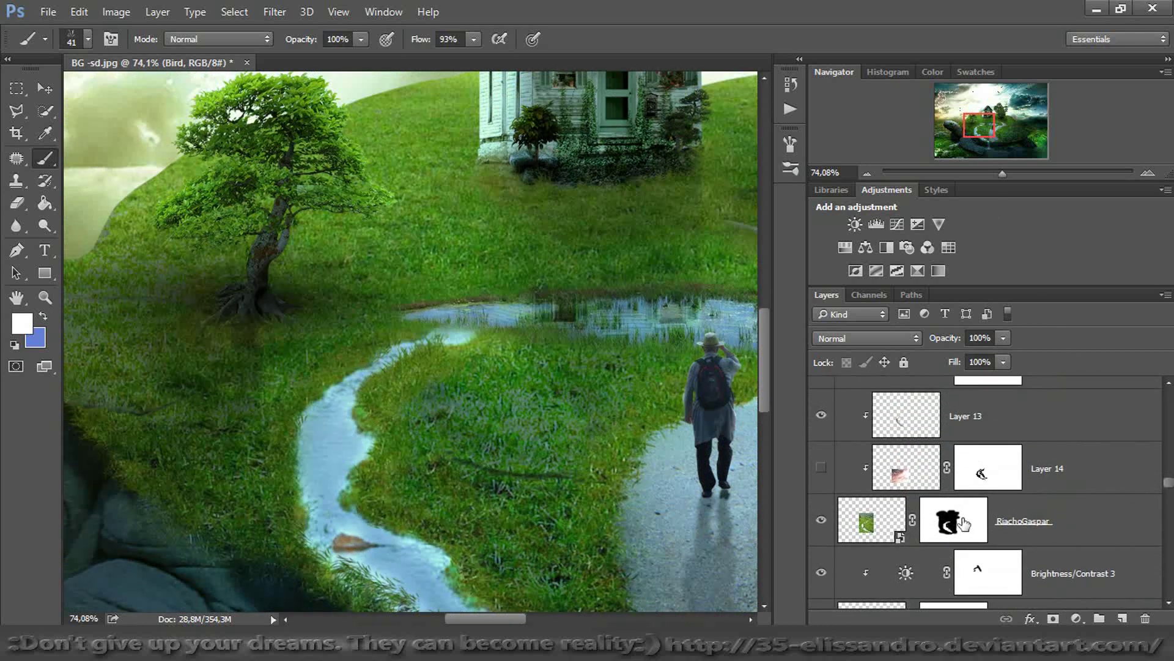
left_click(967, 523)
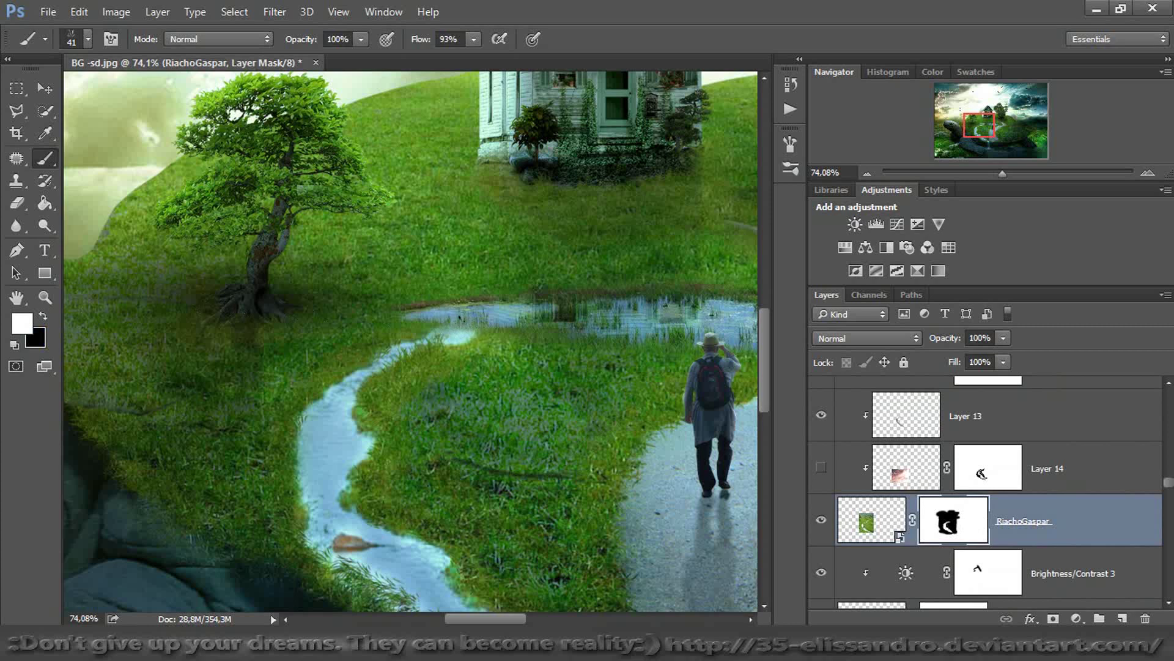
right_click(432, 190)
left_click(482, 309)
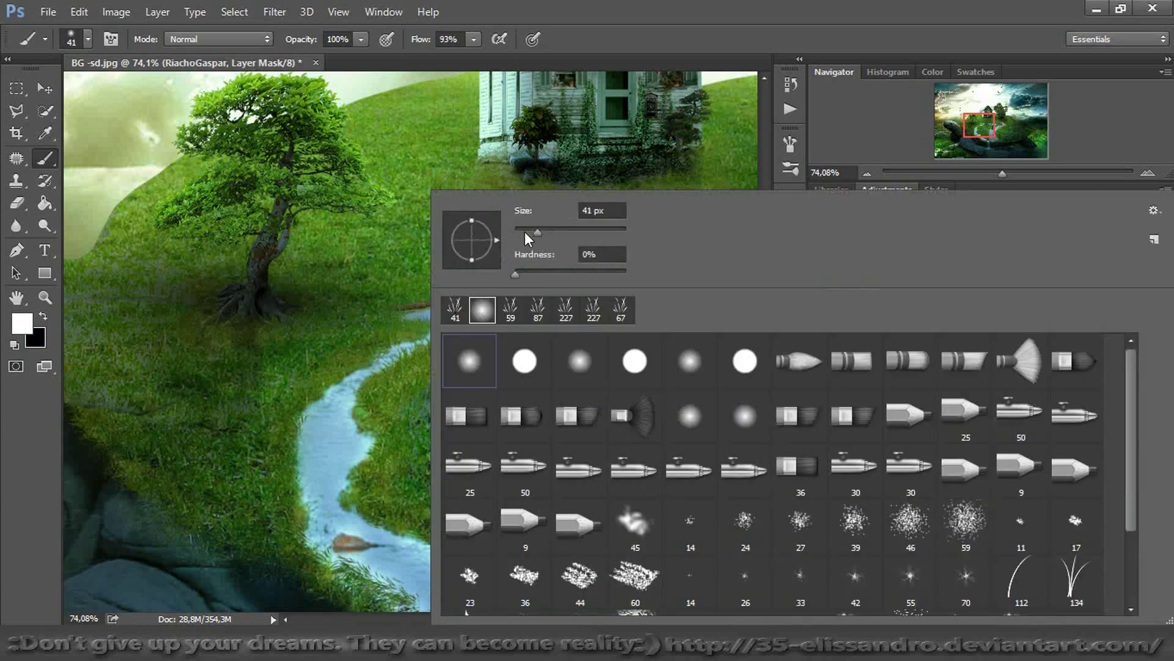
left_click(525, 233)
key("Return")
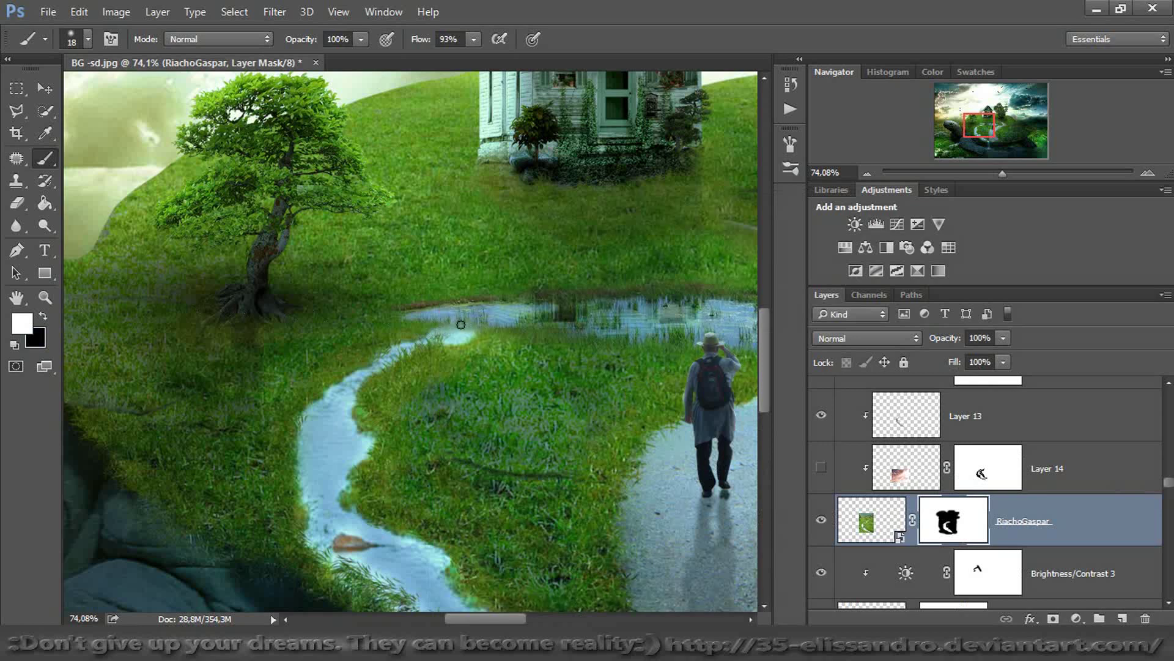
Compare the stream area with and without the RiachoGaspar layer, and target the layer's image instead of its mask
left_click(822, 521)
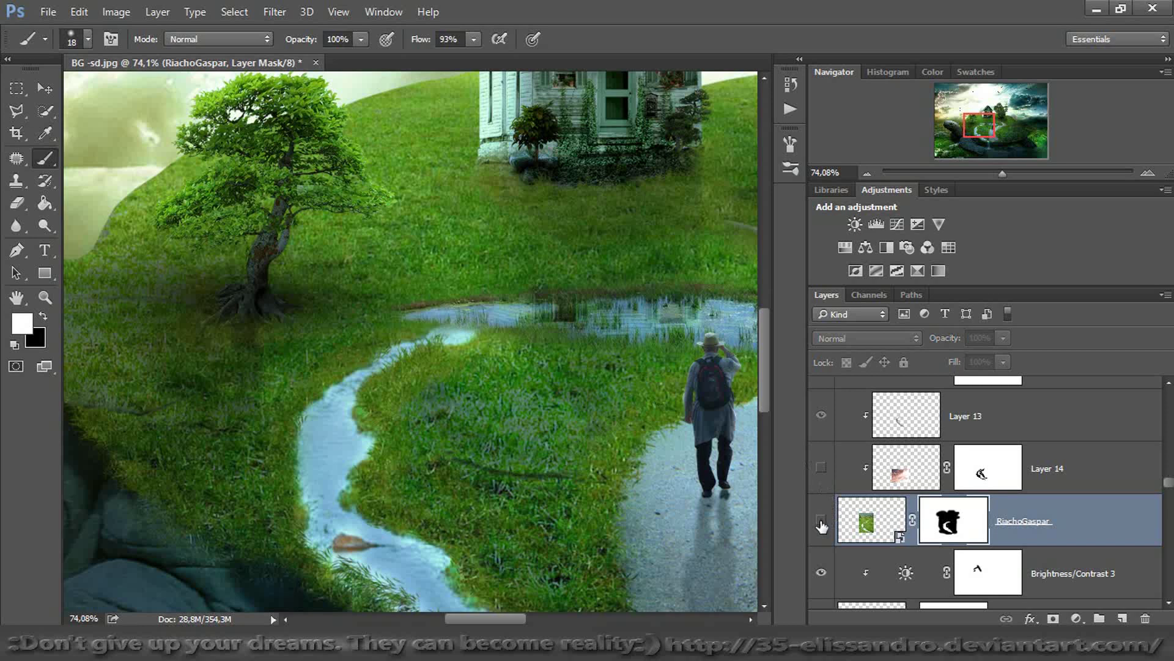
left_click(822, 520)
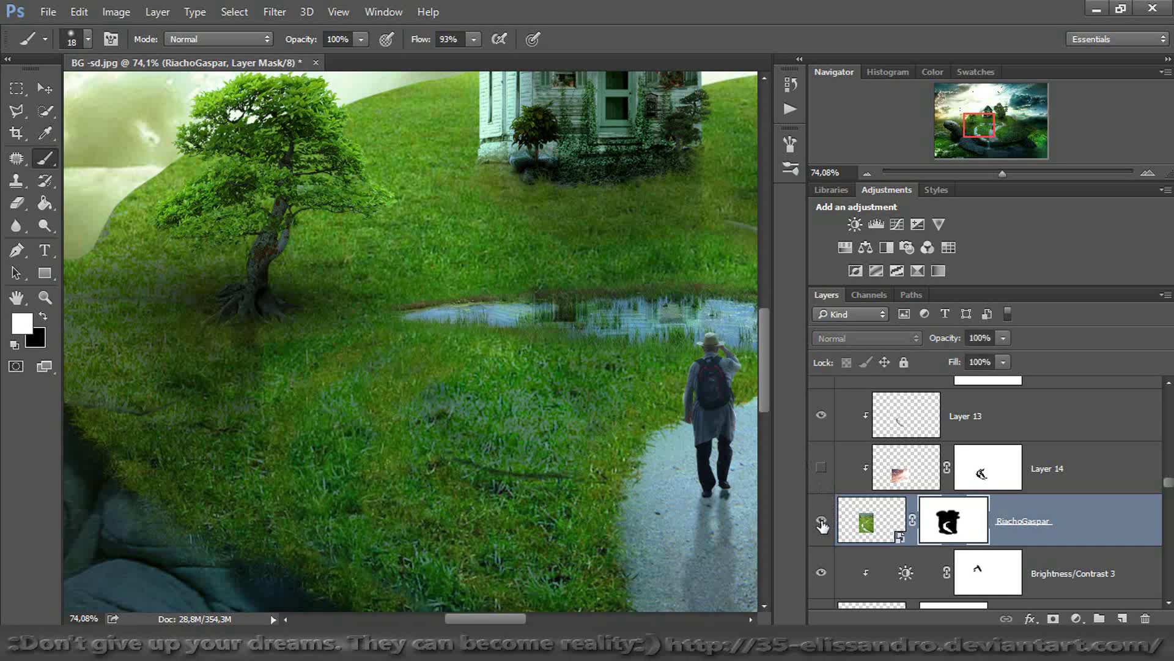
left_click(822, 521)
left_click(852, 523)
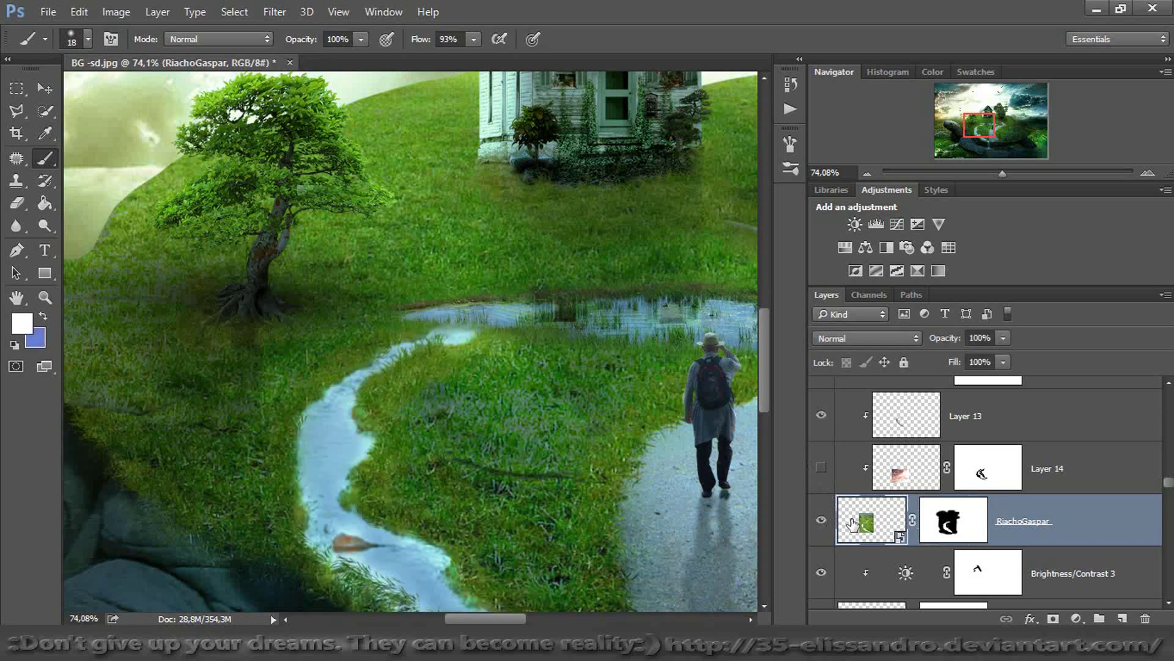
Select the nascente-rio-sinos-soul-do-mundo layer and activate the Move tool to locate its bounds
left_click_drag(1167, 488, 1146, 472)
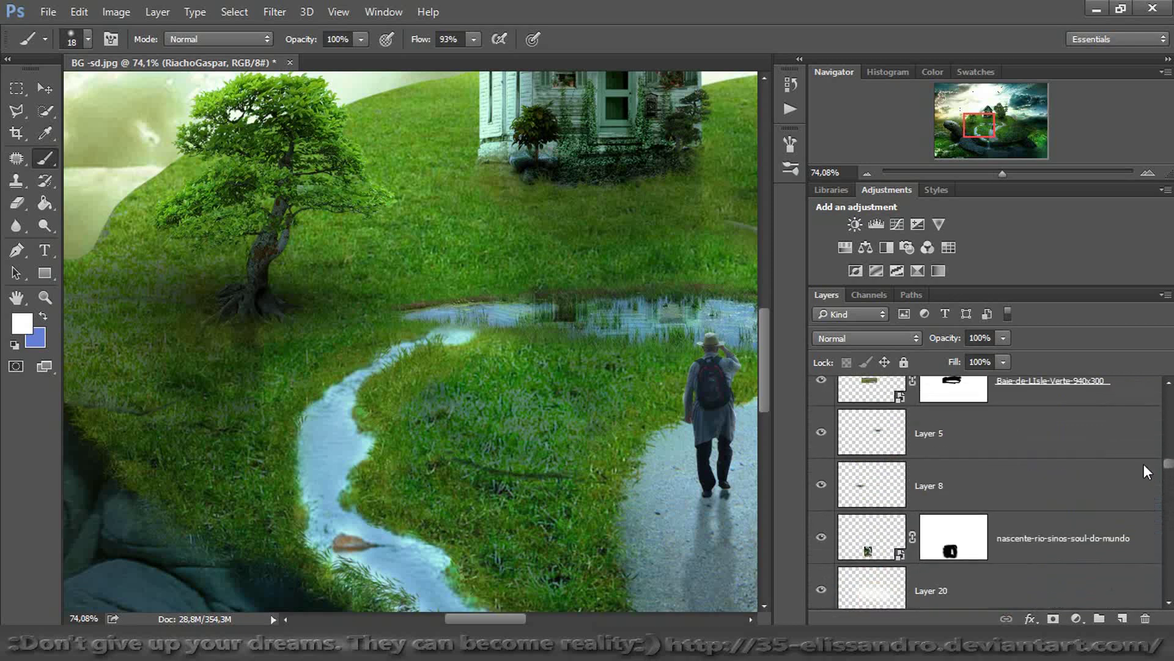
left_click(853, 537)
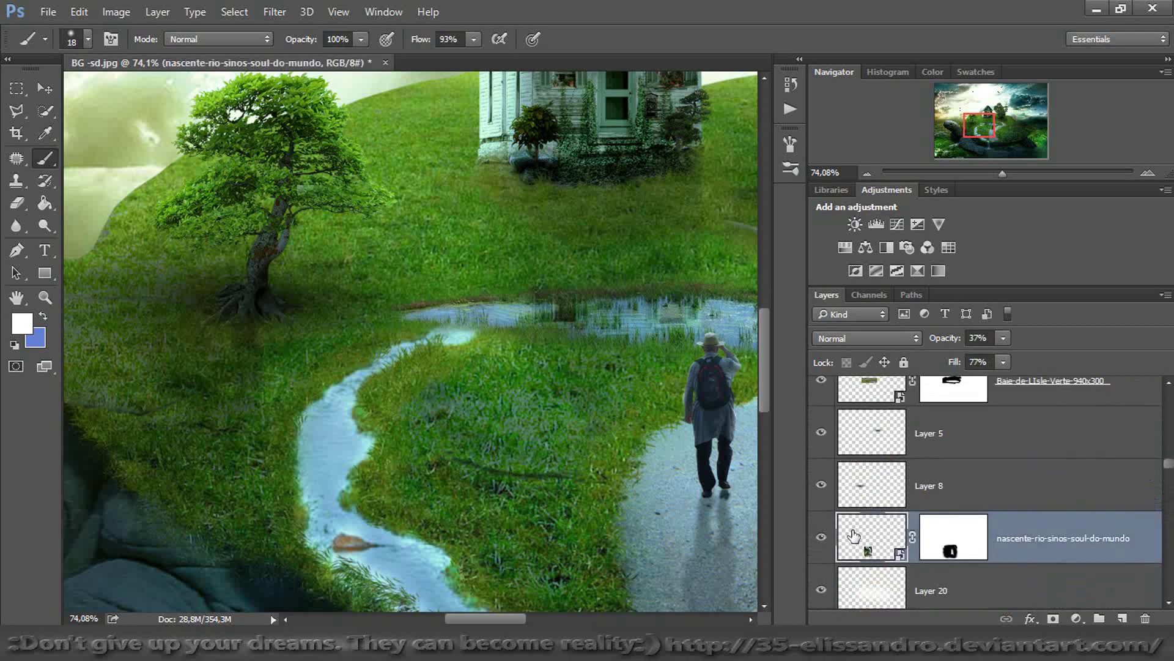
left_click(44, 89)
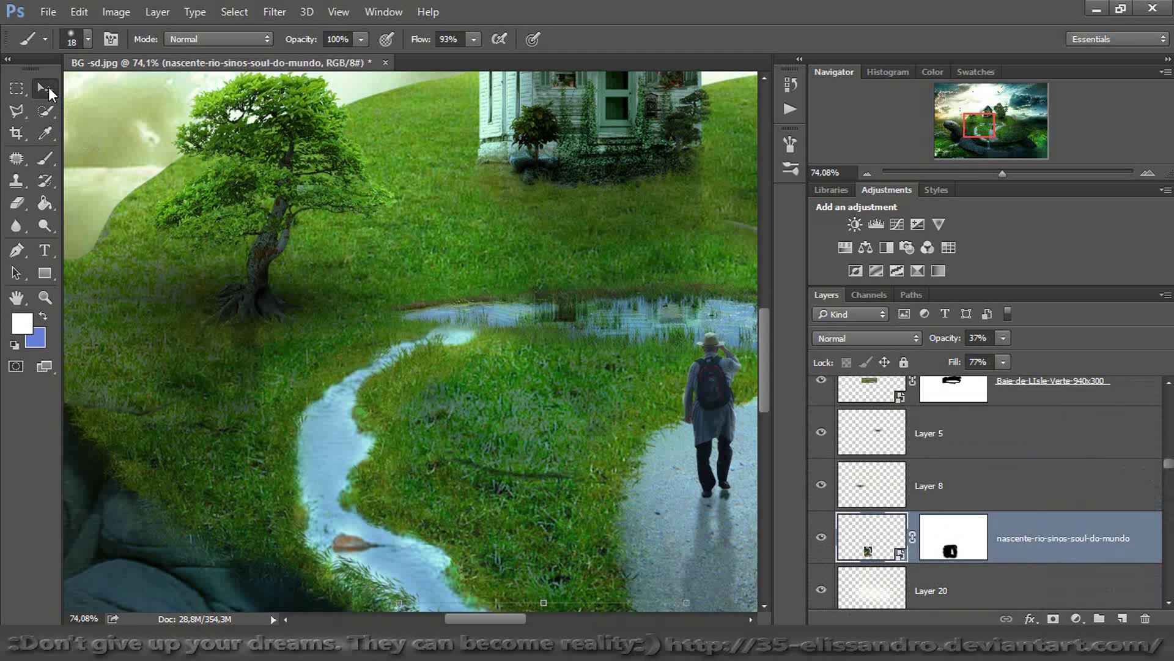
Paint black with the 18 px brush on the Baie-de-LIsle-Verte layer mask where the stream meets the pond
left_click(871, 396)
left_click(970, 404)
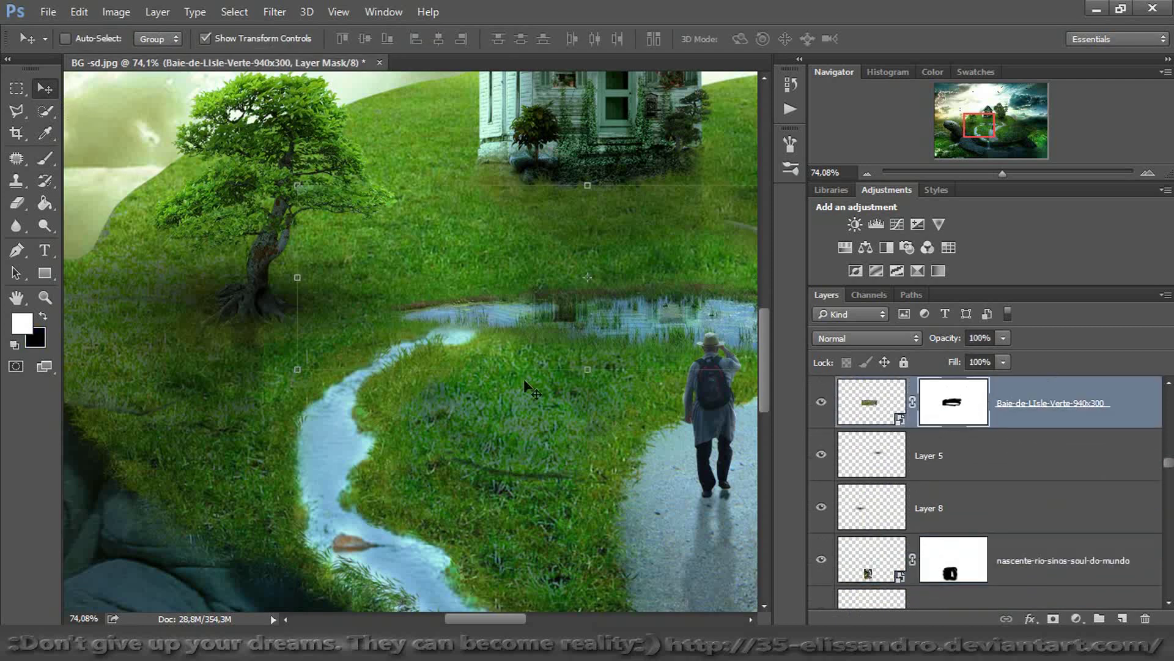
left_click(44, 158)
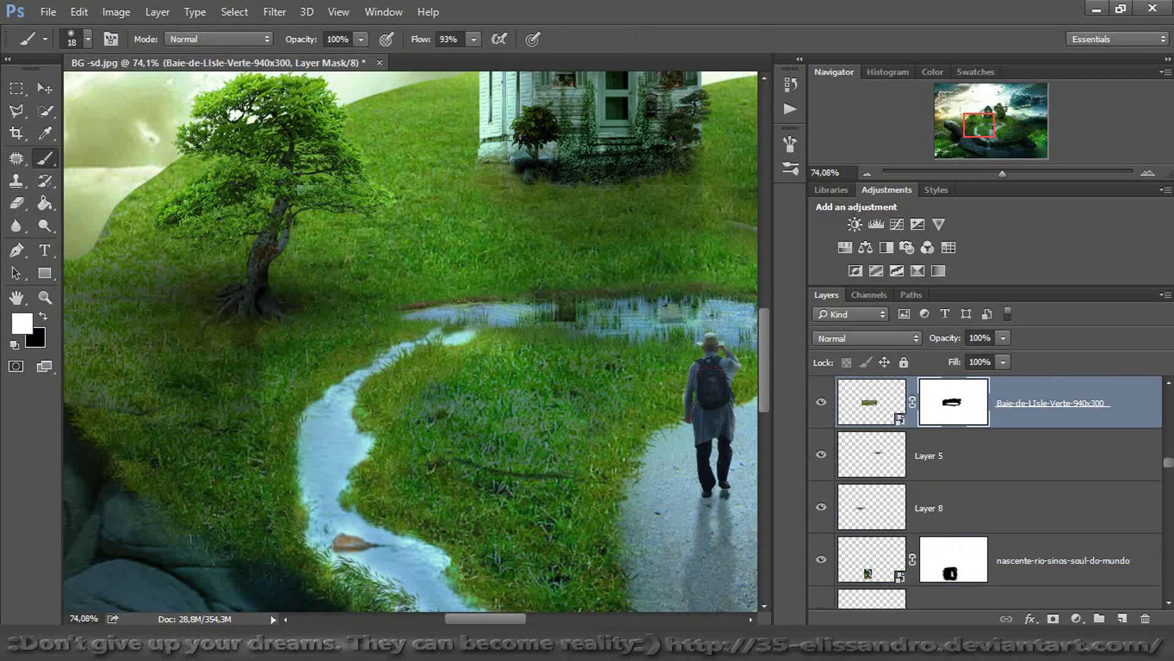
left_click(43, 317)
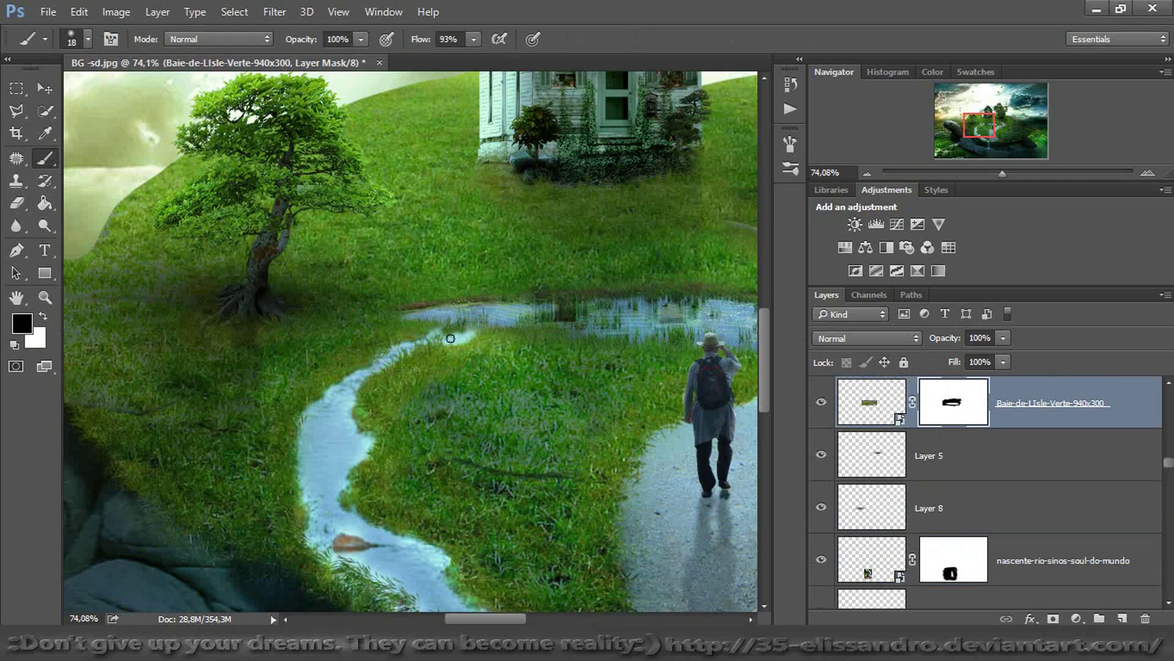
mouse_move(435, 332)
left_mouse_down()
mouse_move(465, 321)
mouse_move(460, 332)
mouse_move(472, 321)
mouse_move(453, 320)
mouse_move(480, 316)
mouse_move(457, 312)
mouse_move(490, 326)
left_mouse_up()
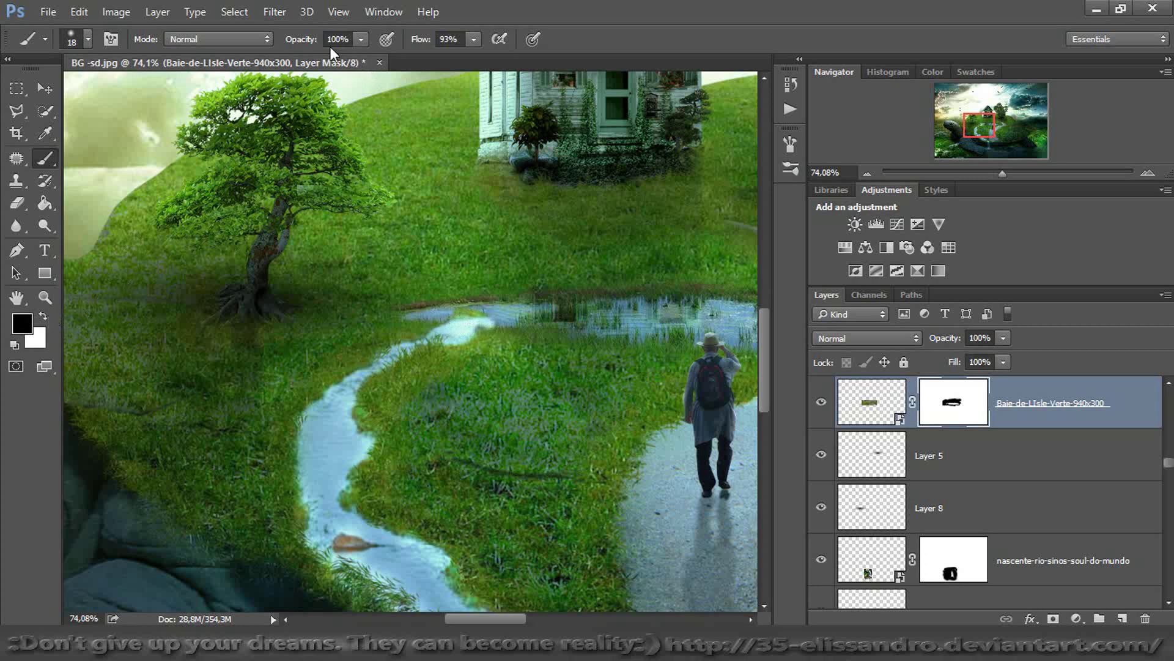
Blend the mask around the stream and pond junction using a 61 px brush at 55% opacity and 51% flow
left_click_drag(308, 41, 280, 41)
left_click_drag(406, 40, 385, 42)
left_click_drag(457, 286, 484, 286)
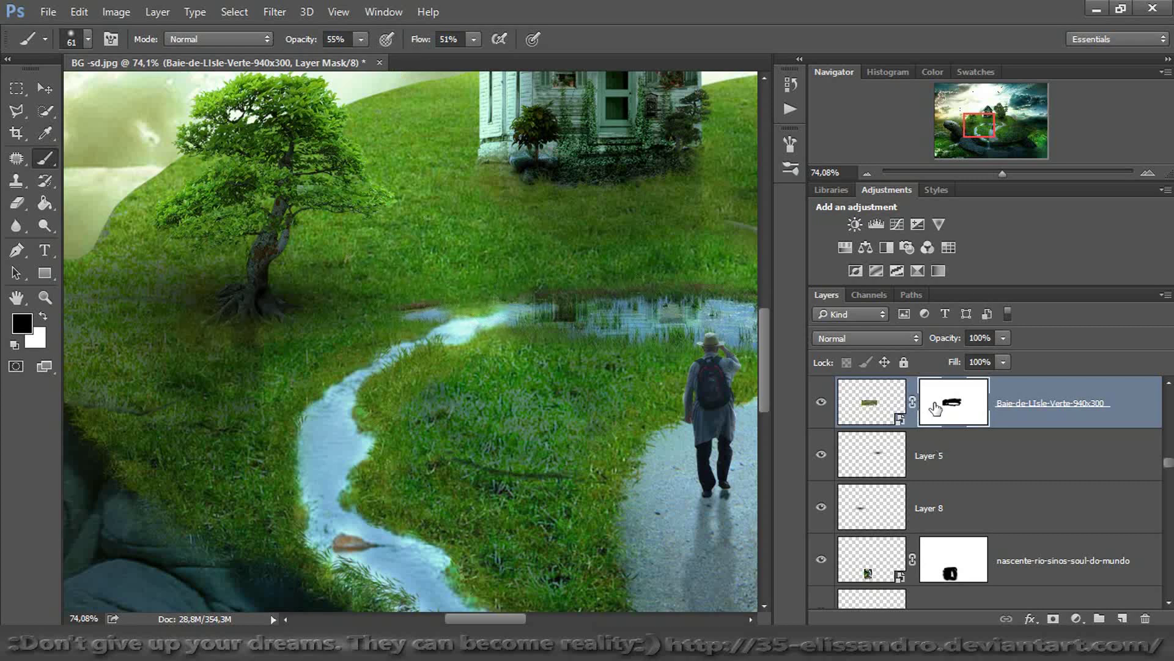
Stamp all visible layers into a new layer above Color Lookup 4, and duplicate the stamped layer
left_click_drag(1005, 171, 978, 174)
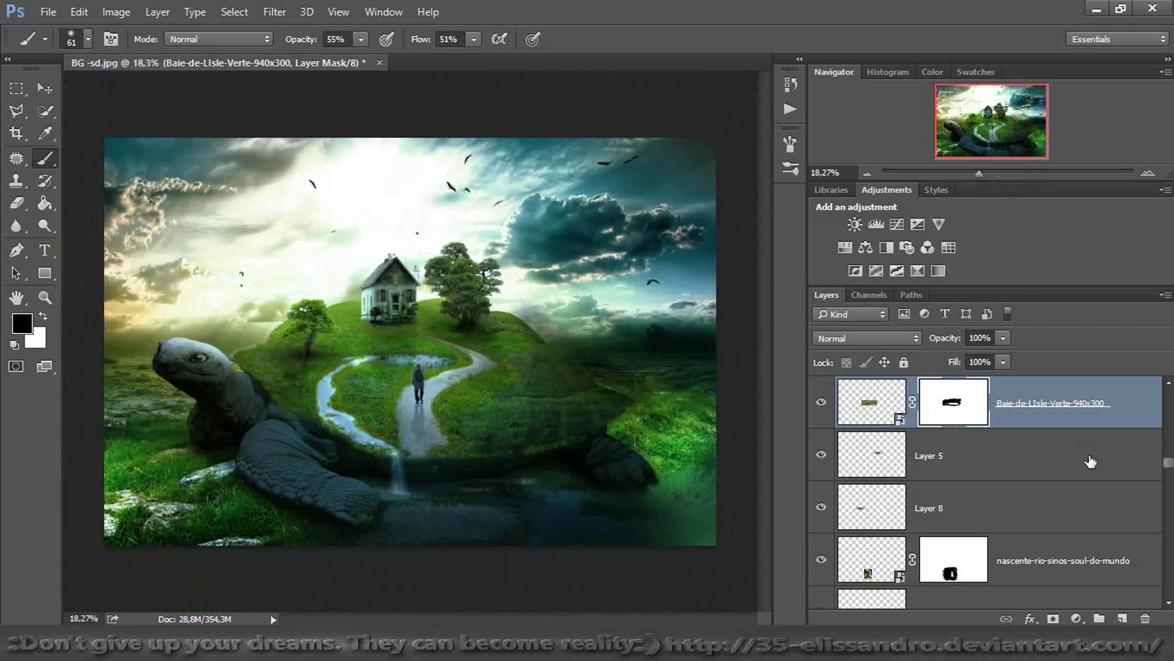
left_click_drag(1168, 460, 1168, 402)
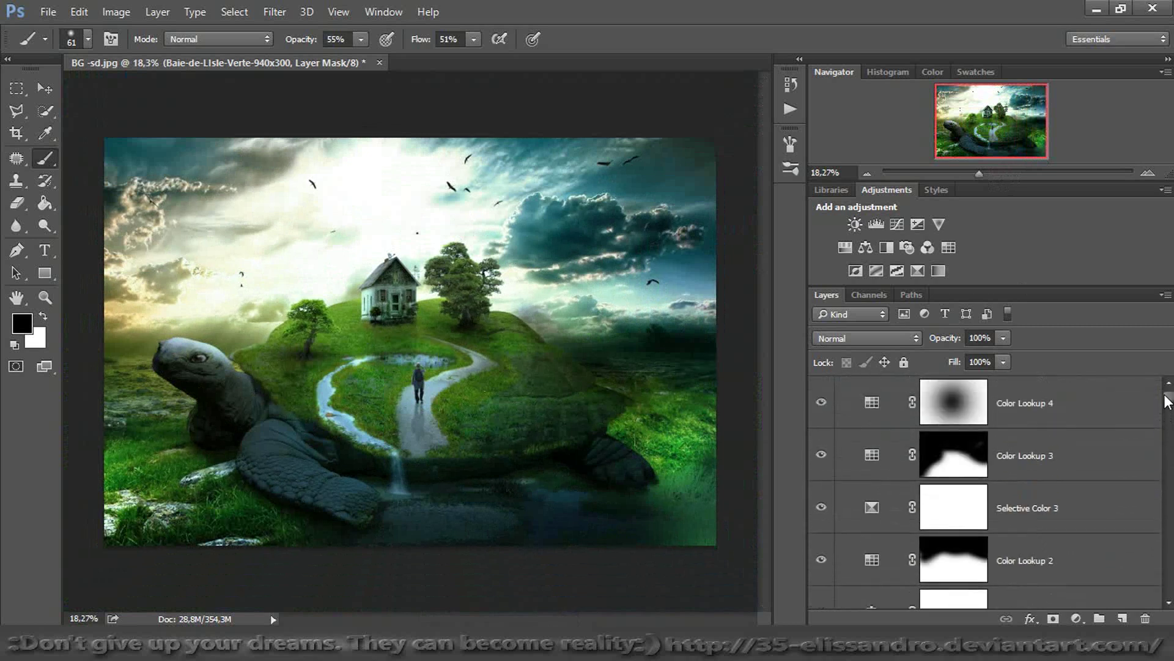
left_click(1111, 410)
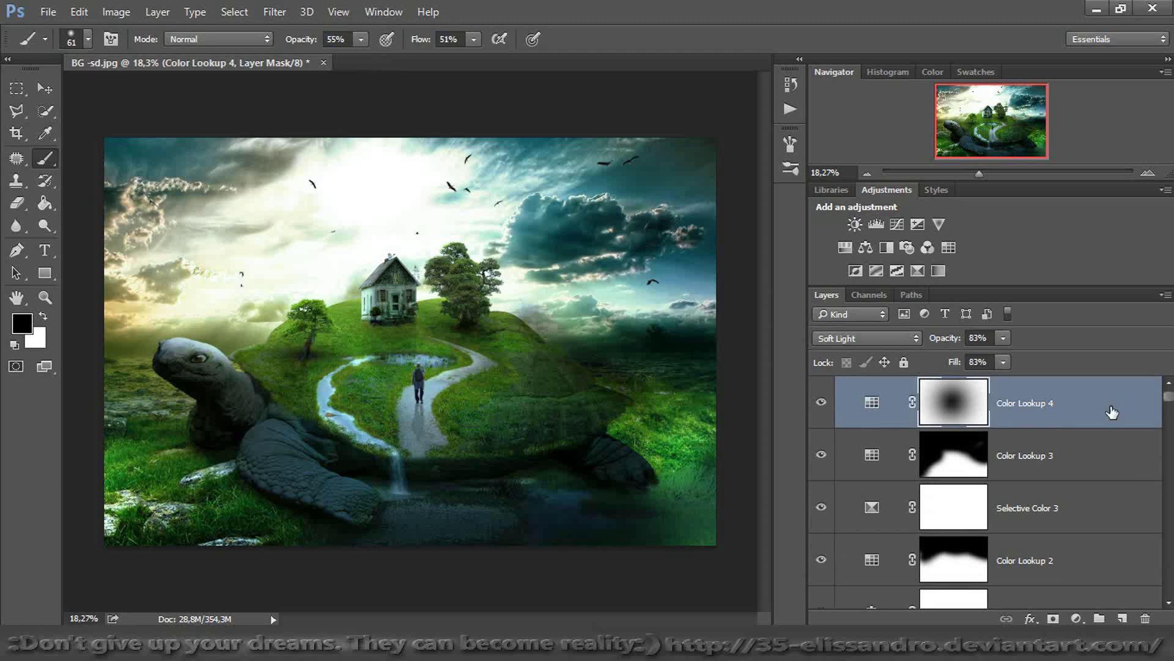
key("ctrl+shift+alt+e")
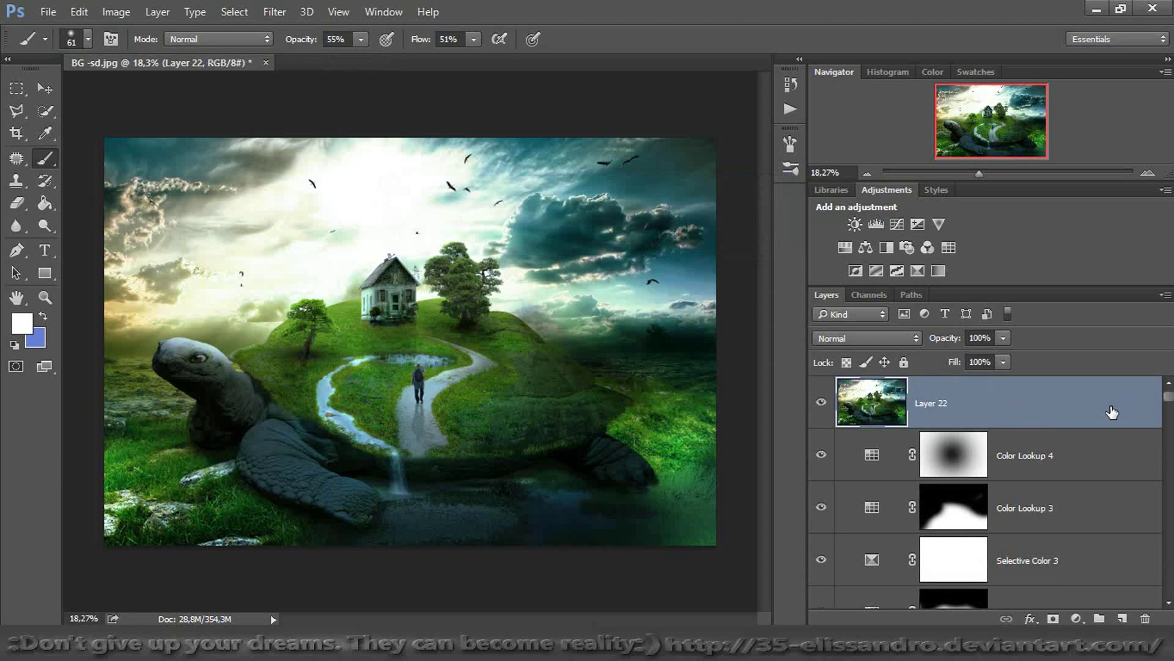
key("ctrl+j")
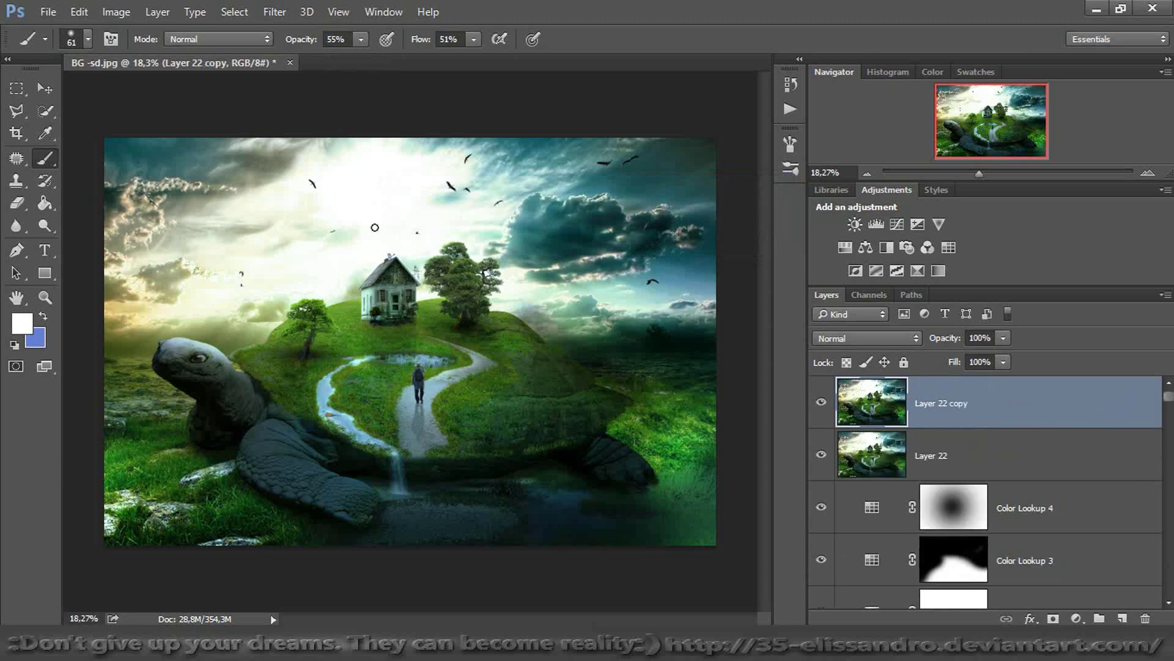
left_click(275, 14)
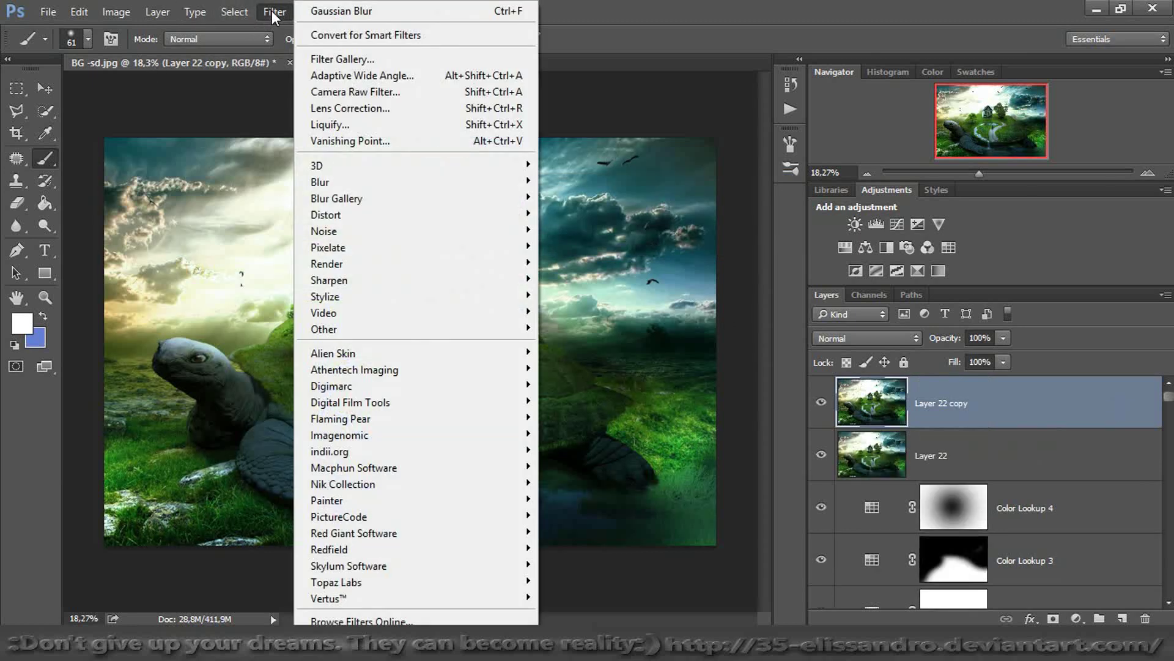
left_click(351, 91)
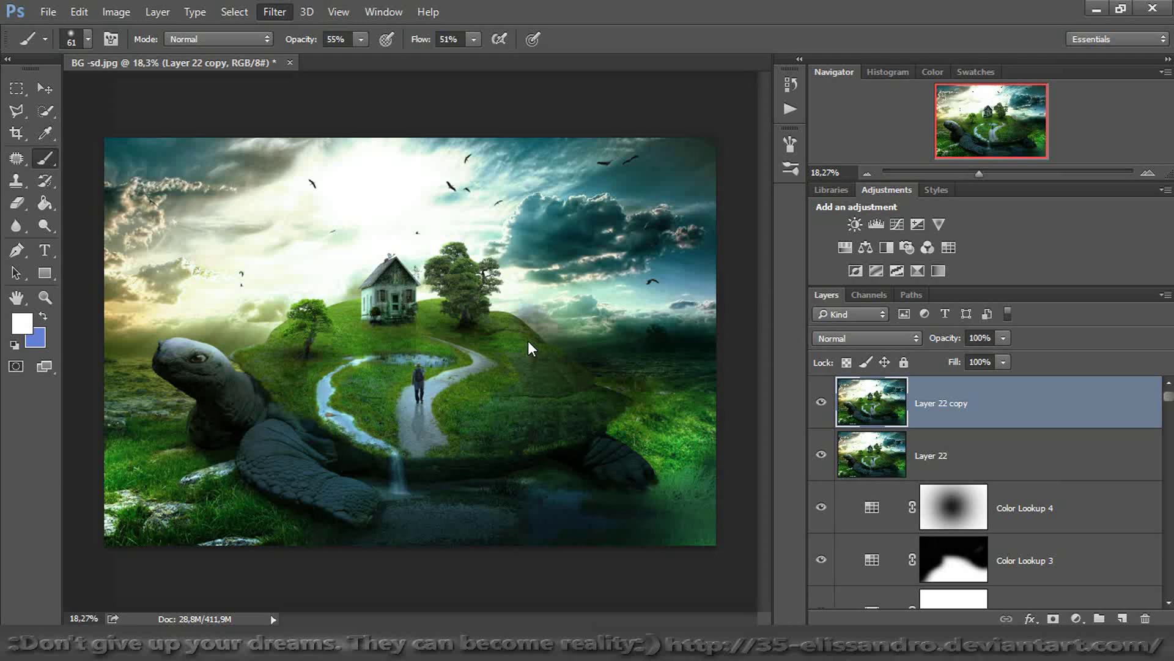
key("ctrl+shift+a")
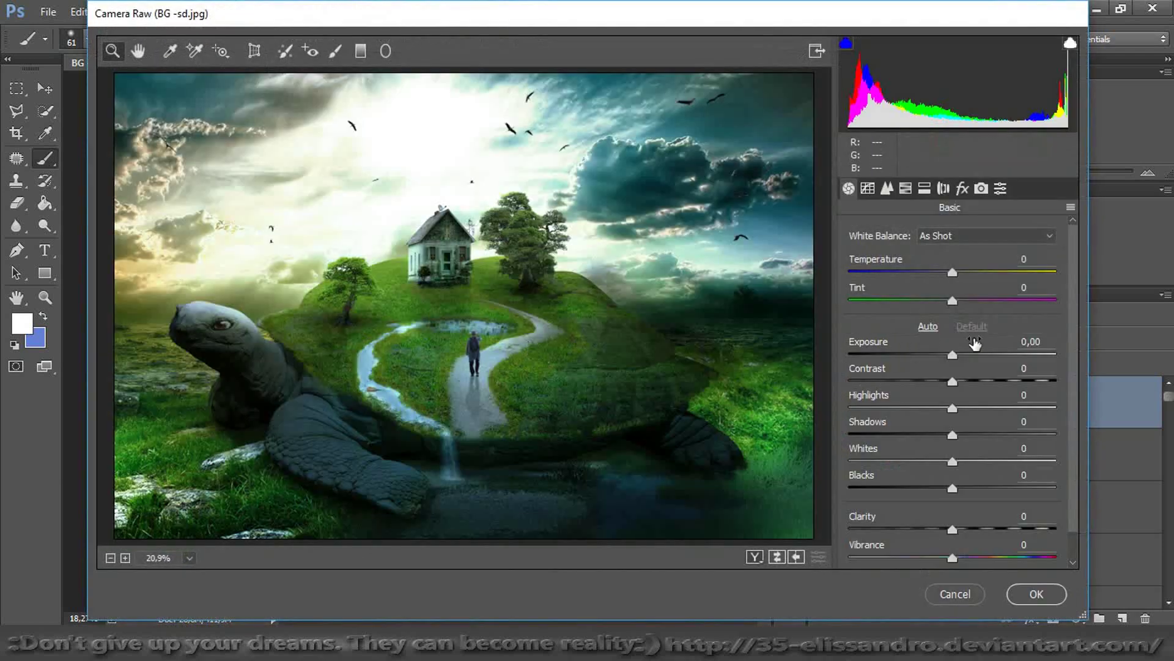
left_click_drag(952, 355, 963, 354)
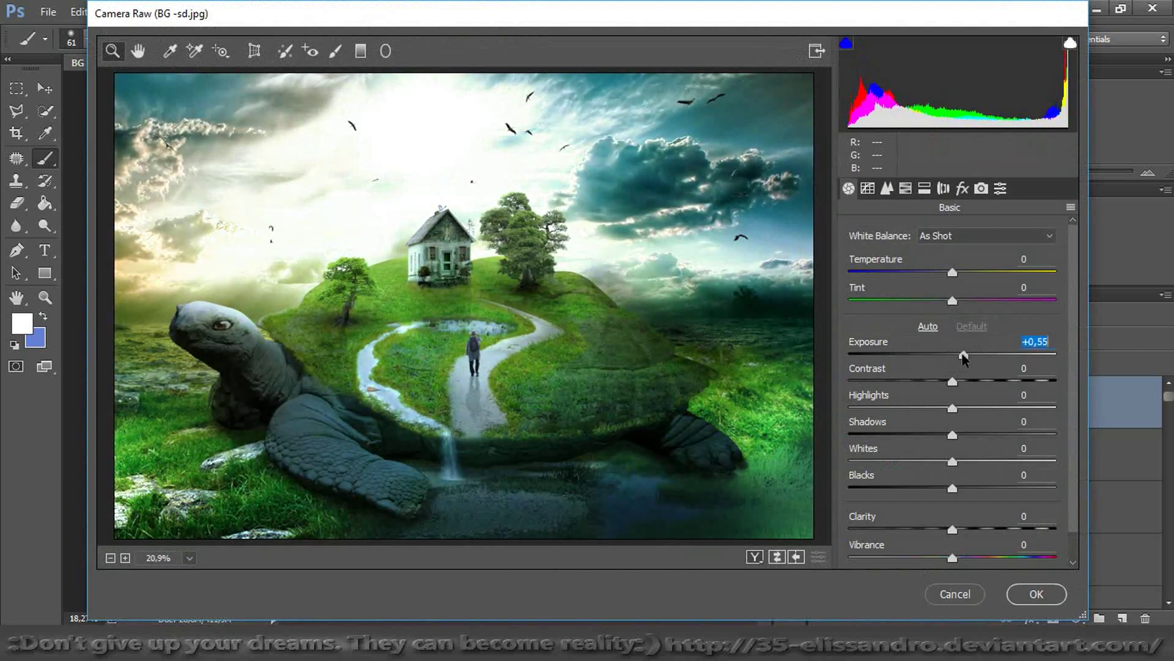
left_click_drag(958, 279, 979, 282)
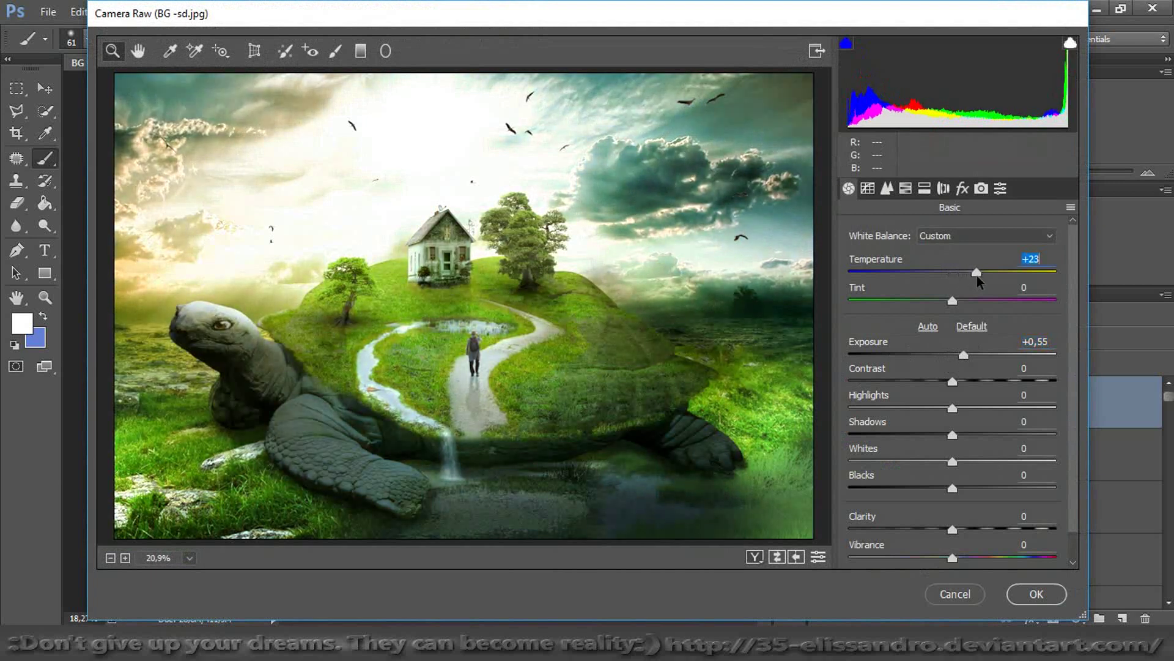
left_click_drag(977, 276, 976, 277)
left_click(946, 599)
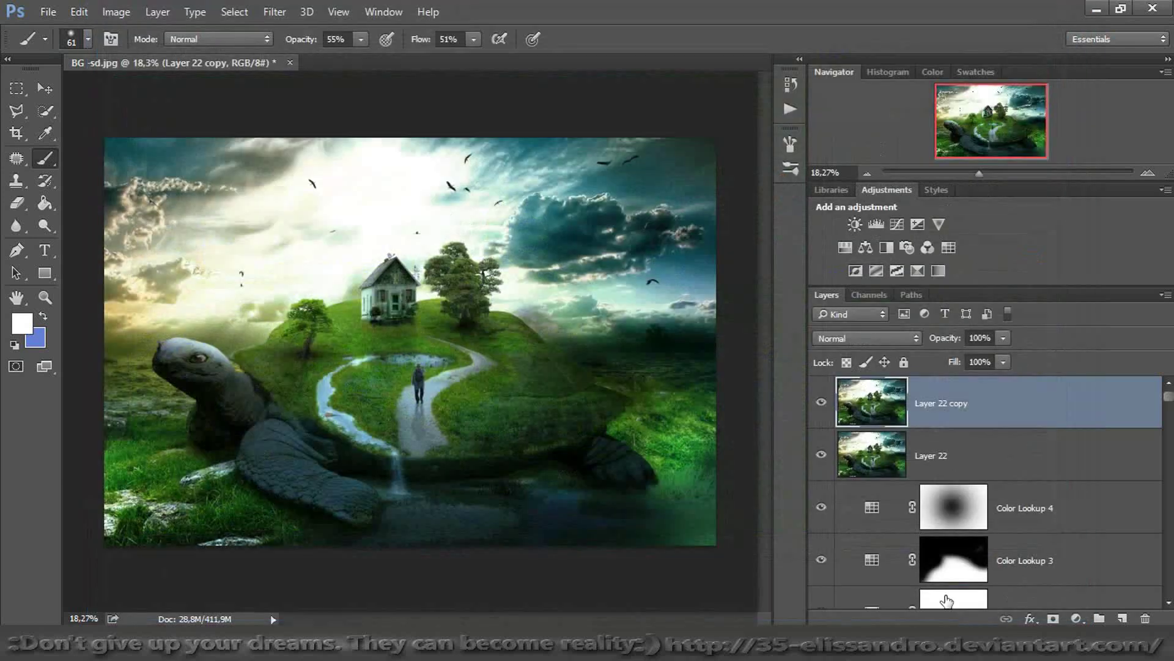
Duplicate the grass texture layer and move the copy to the top of the layer stack
left_click_drag(1169, 407, 1157, 591)
left_click(1098, 487)
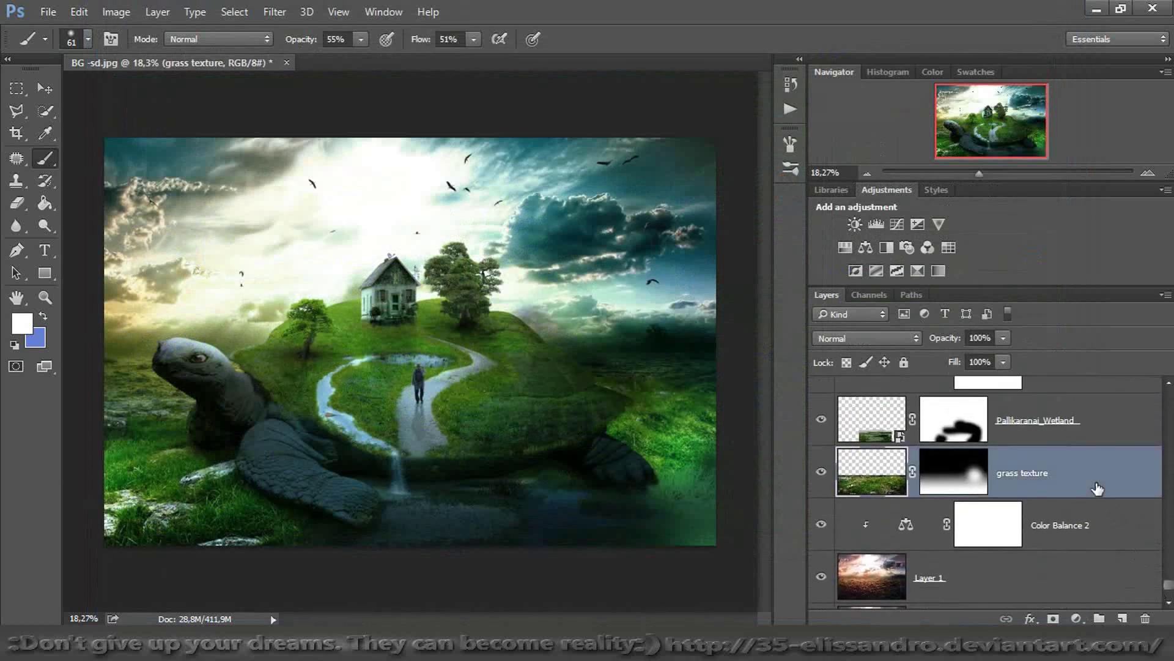
key("ctrl+j")
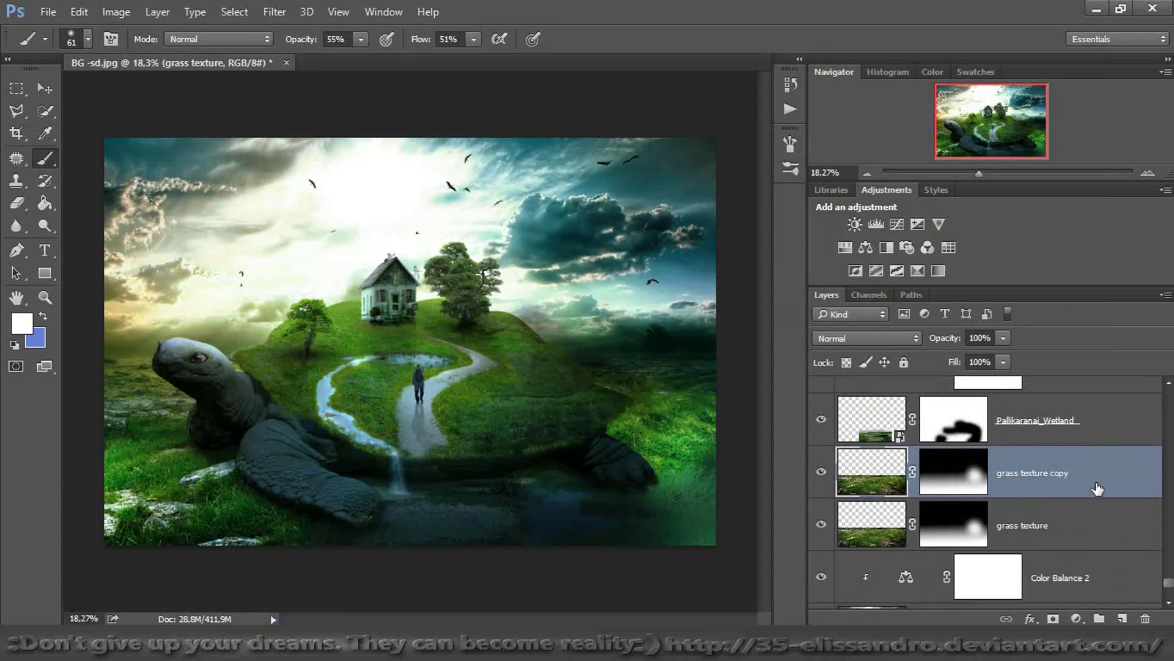
left_click_drag(1097, 483, 1061, 397)
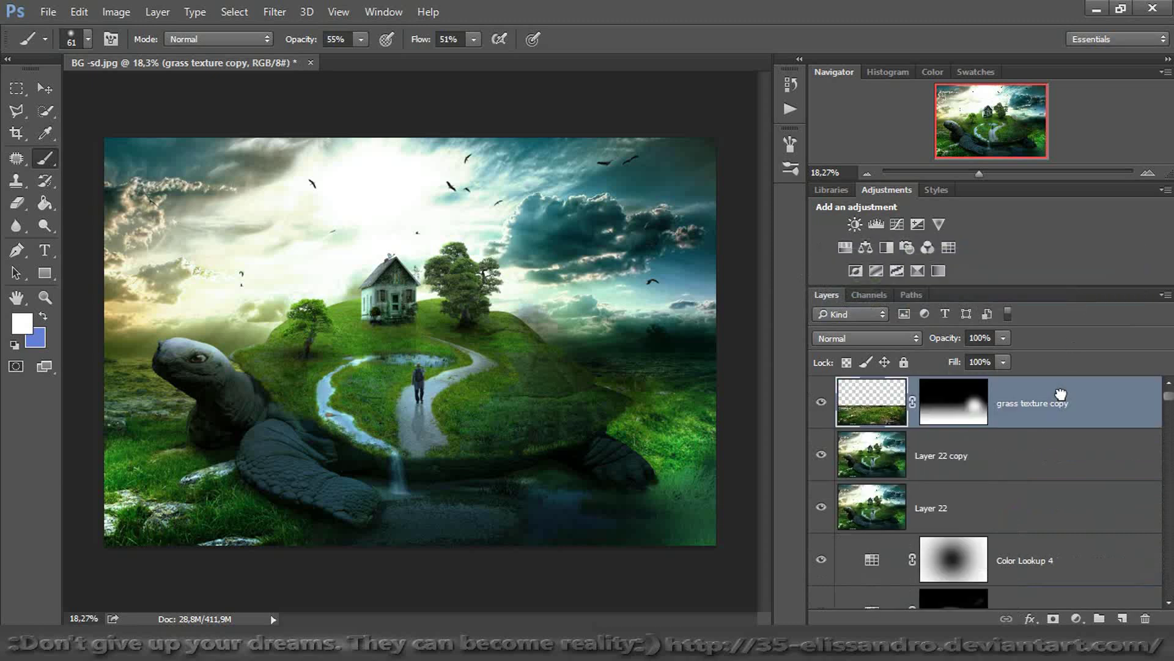
Fill the mask of the grass texture copy with black using the Paint Bucket to hide the layer
left_click(945, 397)
key("d")
left_click(46, 206)
left_click(367, 428)
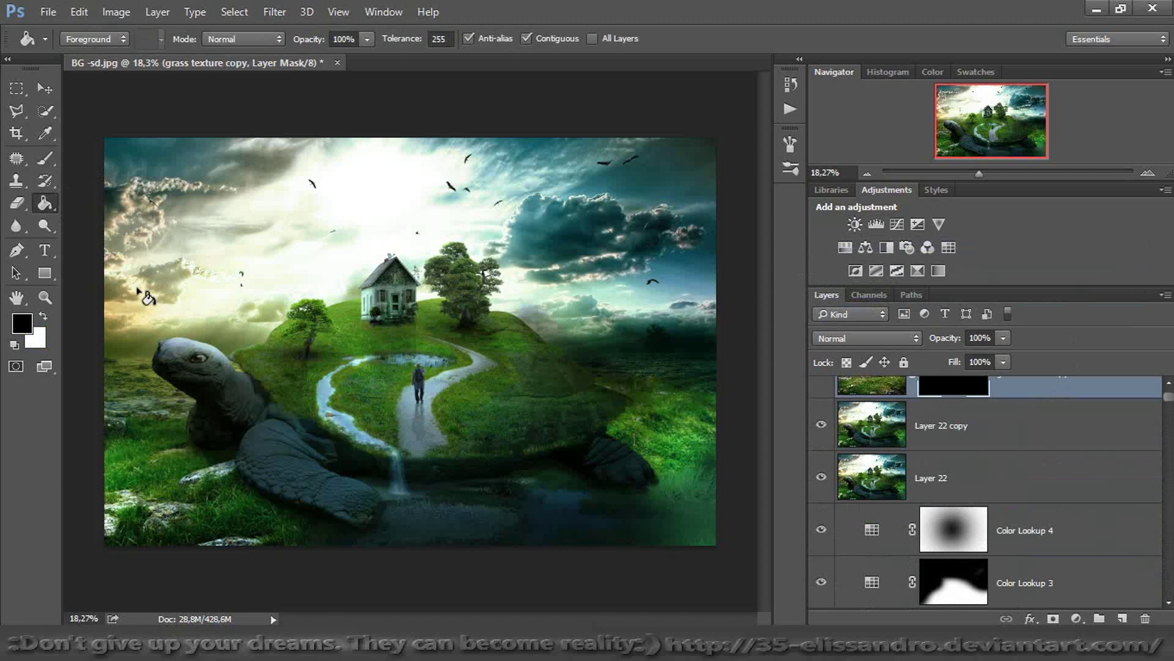
Set a white 269 px brush to 100% opacity and flow, and try revealing grass in the image's lower-right corner
left_click(43, 165)
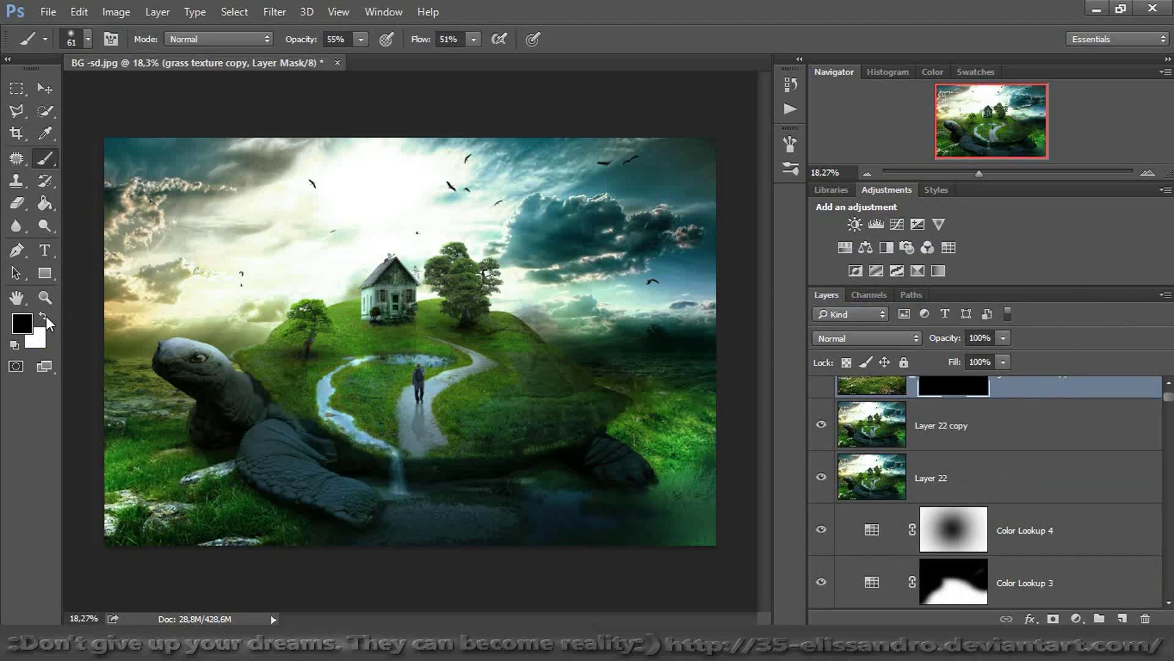
key("0")
left_click_drag(421, 44, 608, 68)
right_click(676, 468, "alt")
mouse_move(732, 514)
left_mouse_down()
mouse_move(623, 559)
mouse_move(573, 558)
mouse_move(704, 521)
mouse_move(672, 503)
mouse_move(702, 484)
mouse_move(722, 497)
mouse_move(719, 540)
mouse_move(685, 531)
mouse_move(669, 499)
left_mouse_up()
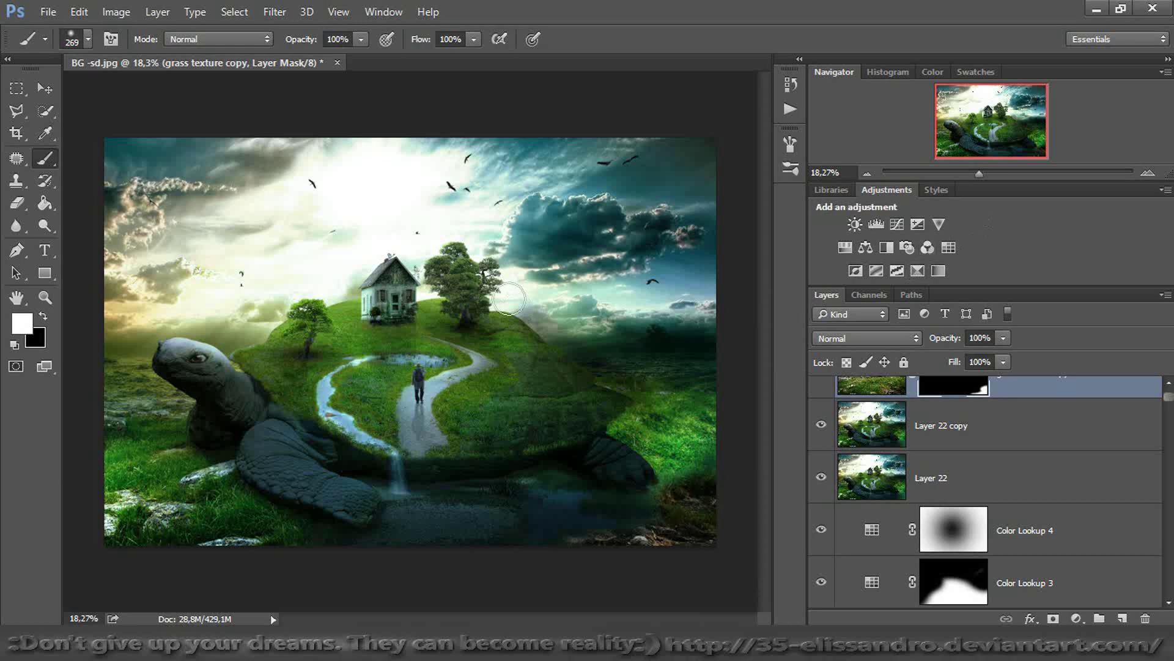
key("ctrl+z")
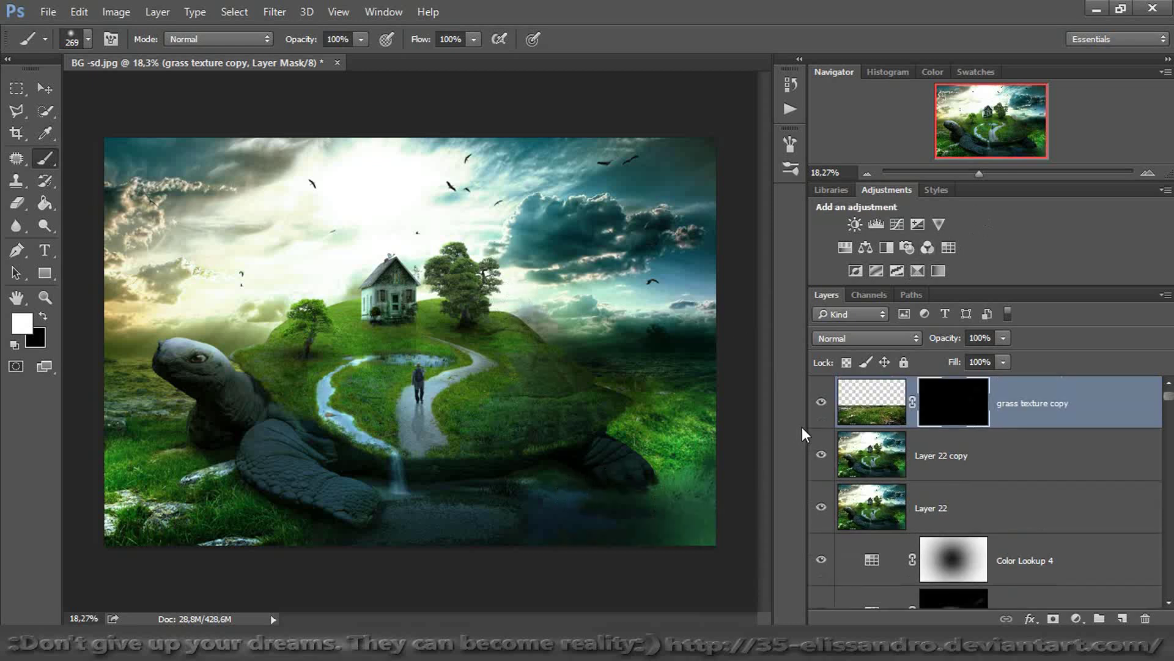
Shift the grass texture copy to the right and slightly down so different grass covers the lower-right corner
left_click(862, 401)
left_click(45, 89)
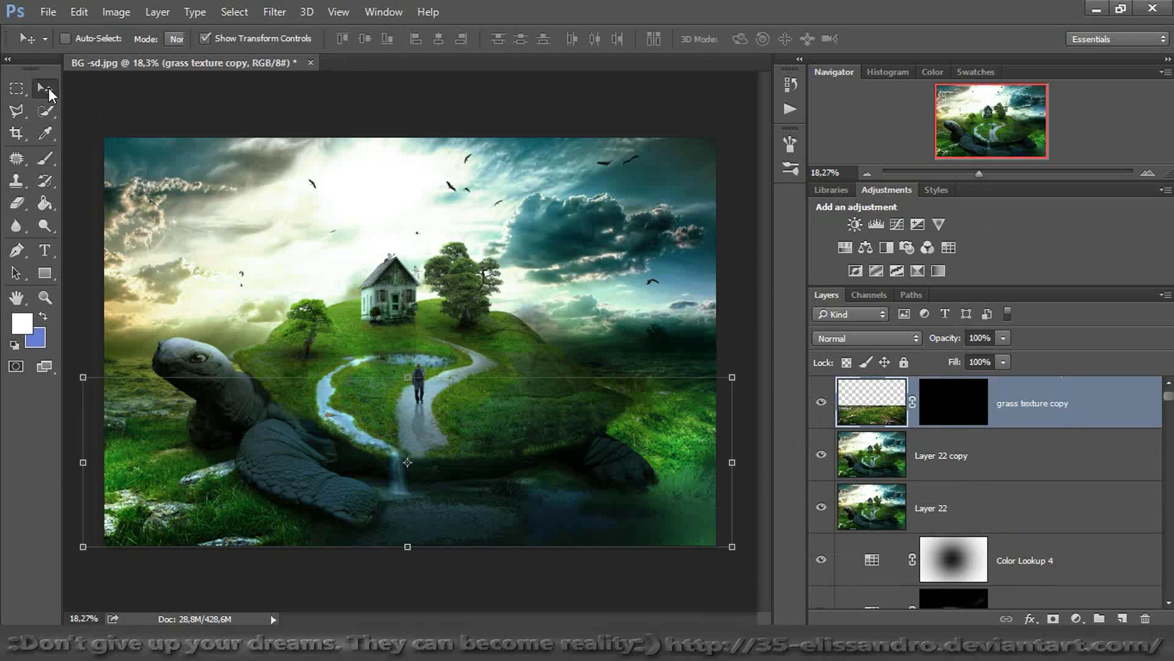
left_click_drag(422, 505, 585, 508)
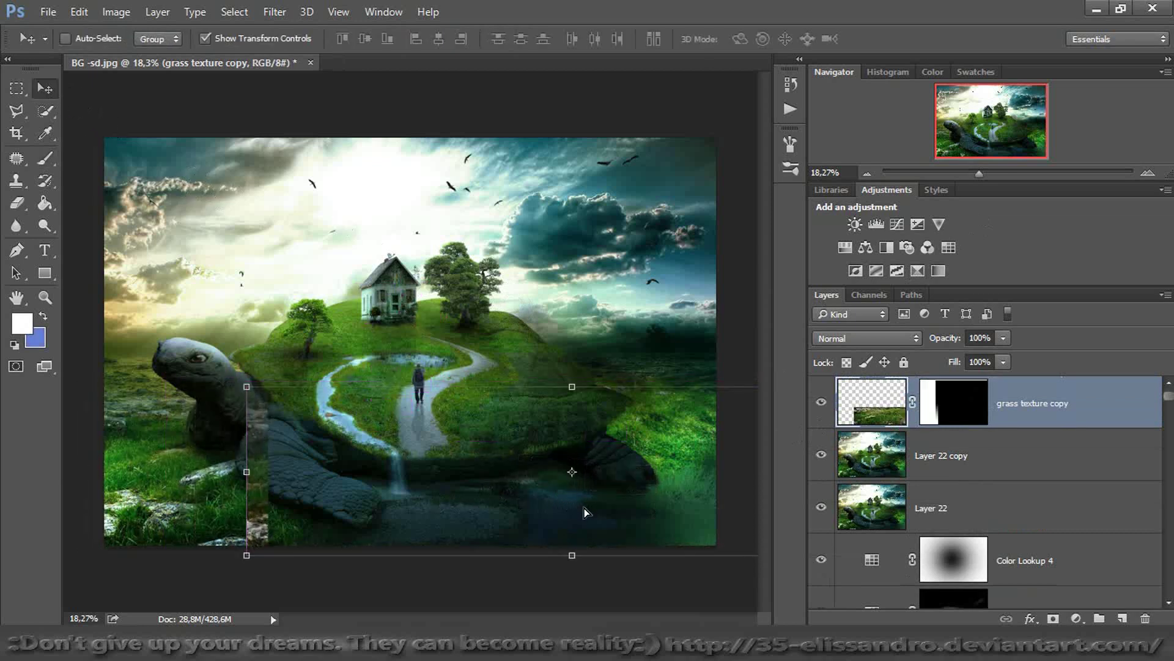
Paint white on the grass texture copy's mask to reveal grass and rocks in the image's lower-right corner
left_click(48, 158)
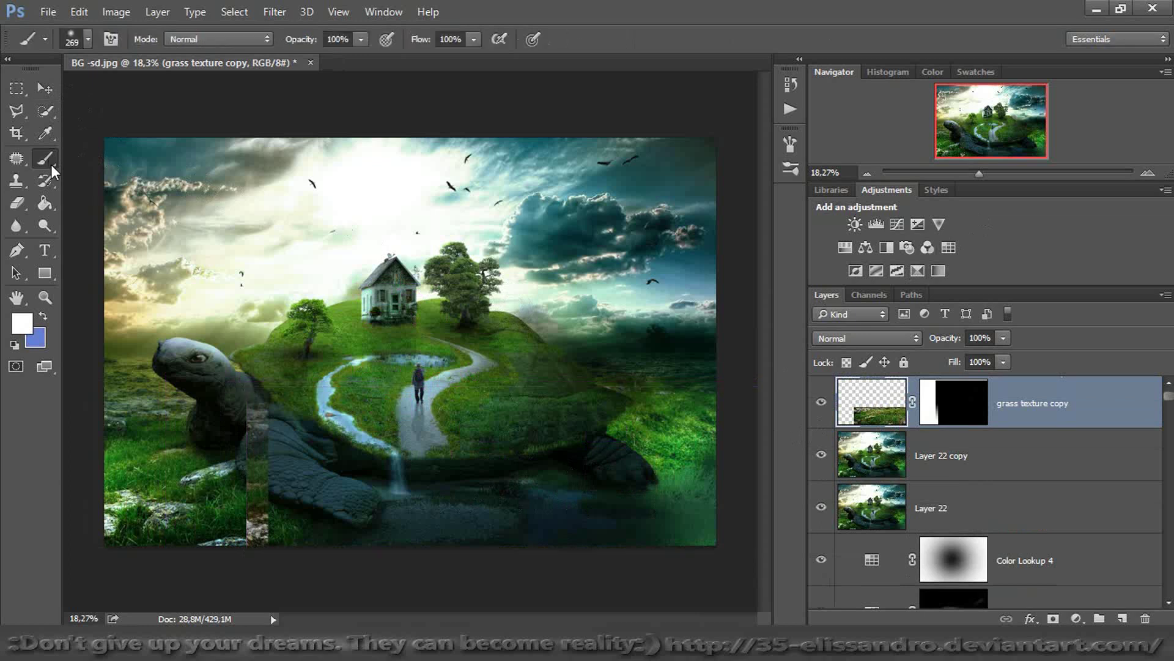
left_click(937, 398)
mouse_move(610, 524)
left_mouse_down()
mouse_move(695, 522)
mouse_move(692, 504)
mouse_move(640, 493)
mouse_move(616, 496)
mouse_move(656, 498)
mouse_move(695, 538)
mouse_move(584, 556)
left_mouse_up()
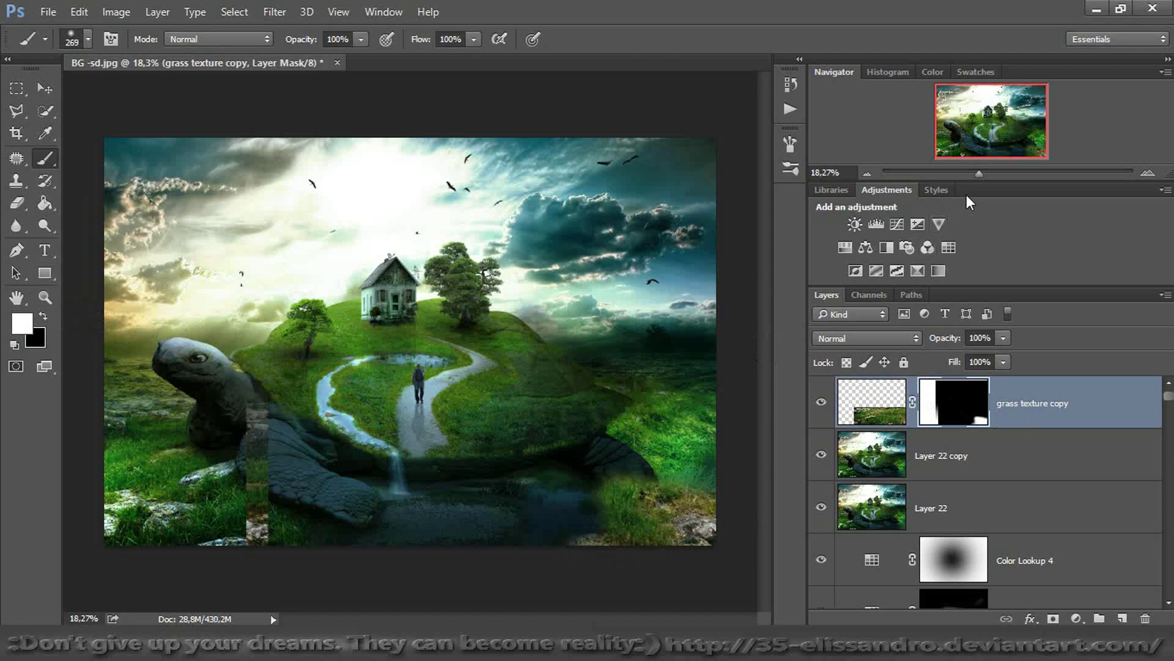
Paint black on the grass texture copy's mask to blend the new grass into the water and around the turtle's rear foot
left_click_drag(979, 173, 987, 174)
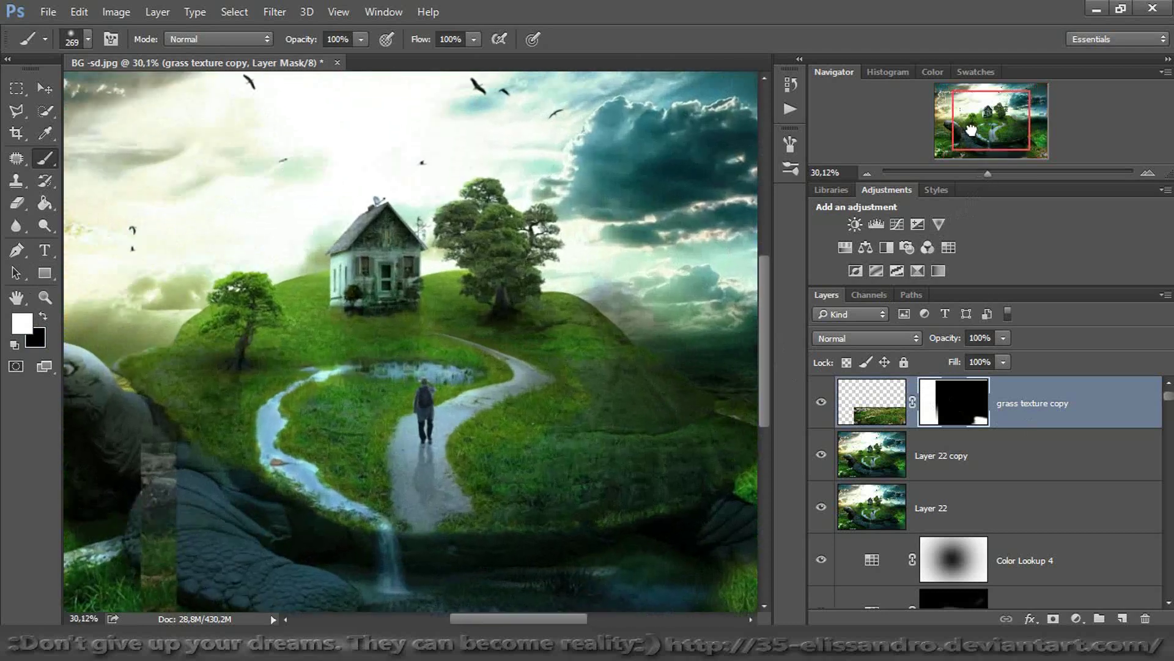
left_click_drag(973, 130, 1017, 151)
scroll(767, 395, "down", 2)
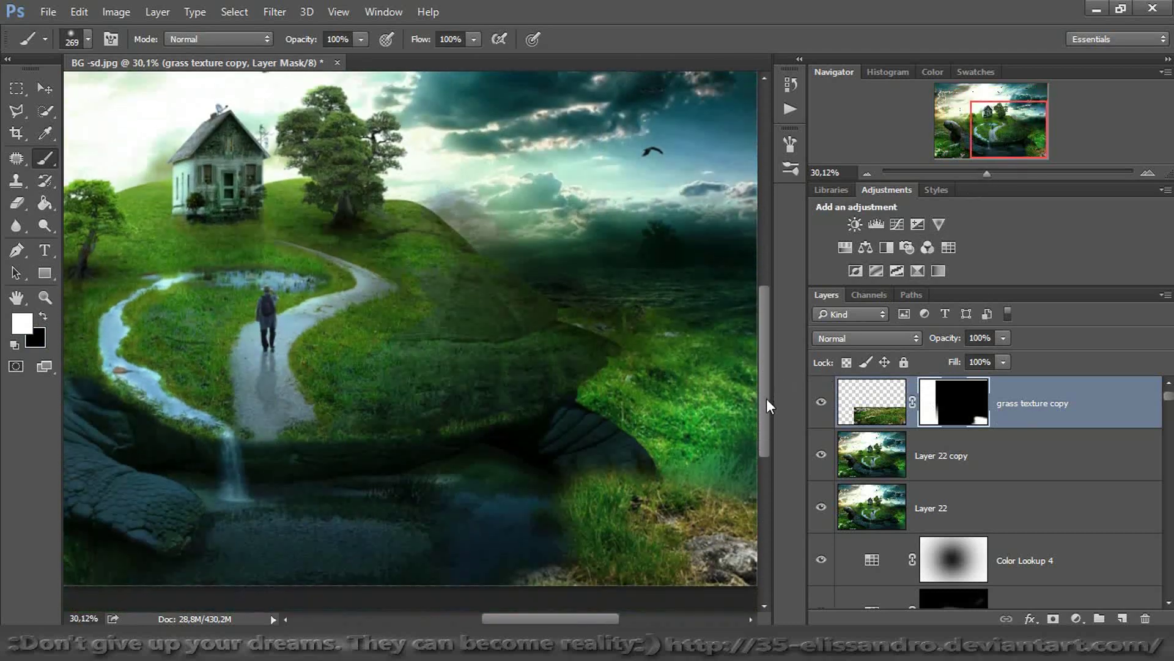
scroll(679, 508, "right", 3)
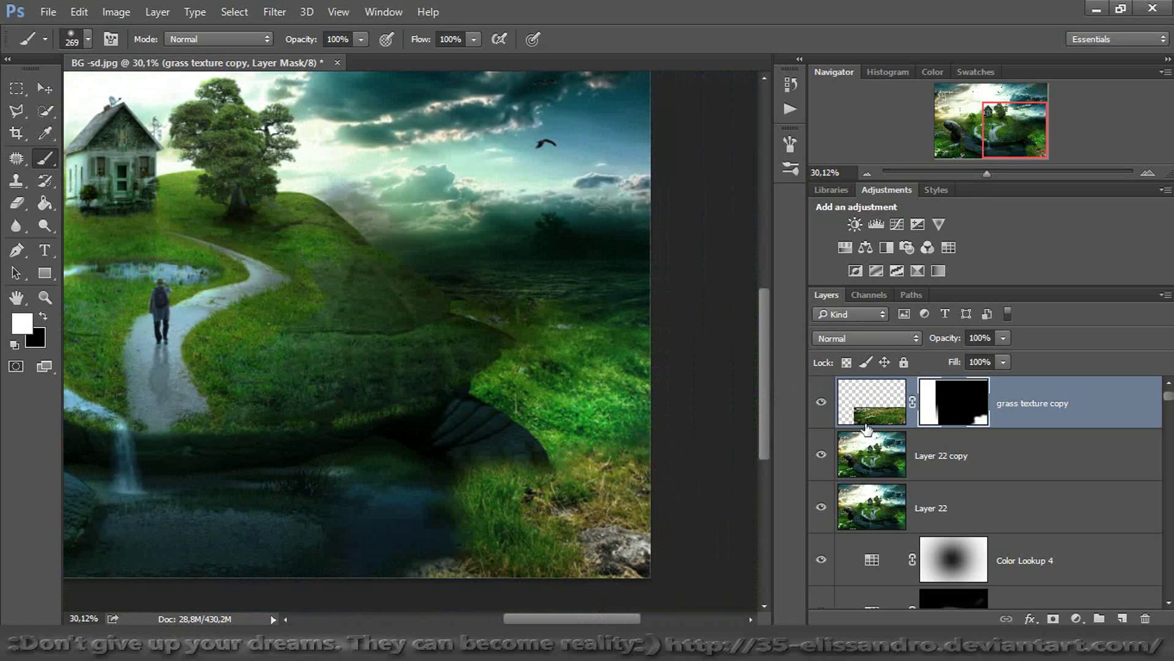
left_click(43, 317)
mouse_move(435, 512)
left_mouse_down()
mouse_move(530, 466)
mouse_move(517, 485)
mouse_move(563, 470)
mouse_move(536, 468)
mouse_move(465, 519)
mouse_move(475, 518)
mouse_move(491, 515)
mouse_move(367, 501)
mouse_move(417, 570)
mouse_move(512, 585)
mouse_move(447, 583)
left_mouse_up()
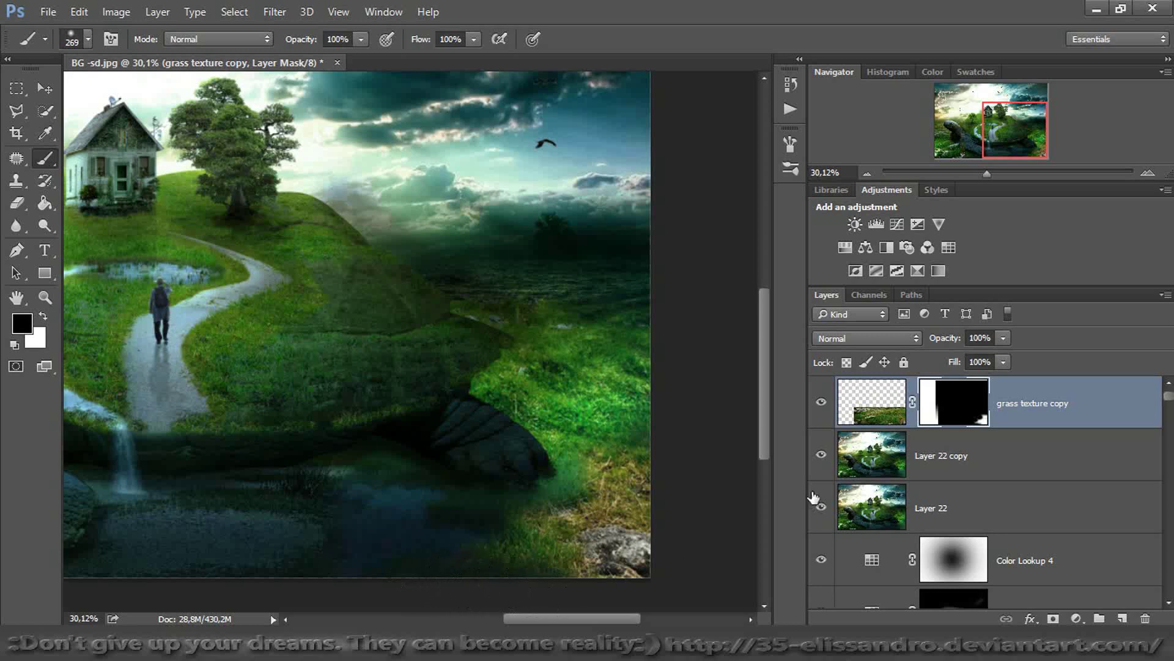
Add a Brightness/Contrast adjustment clipped to the grass texture copy, with brightness -118 and contrast 27
left_click(896, 410)
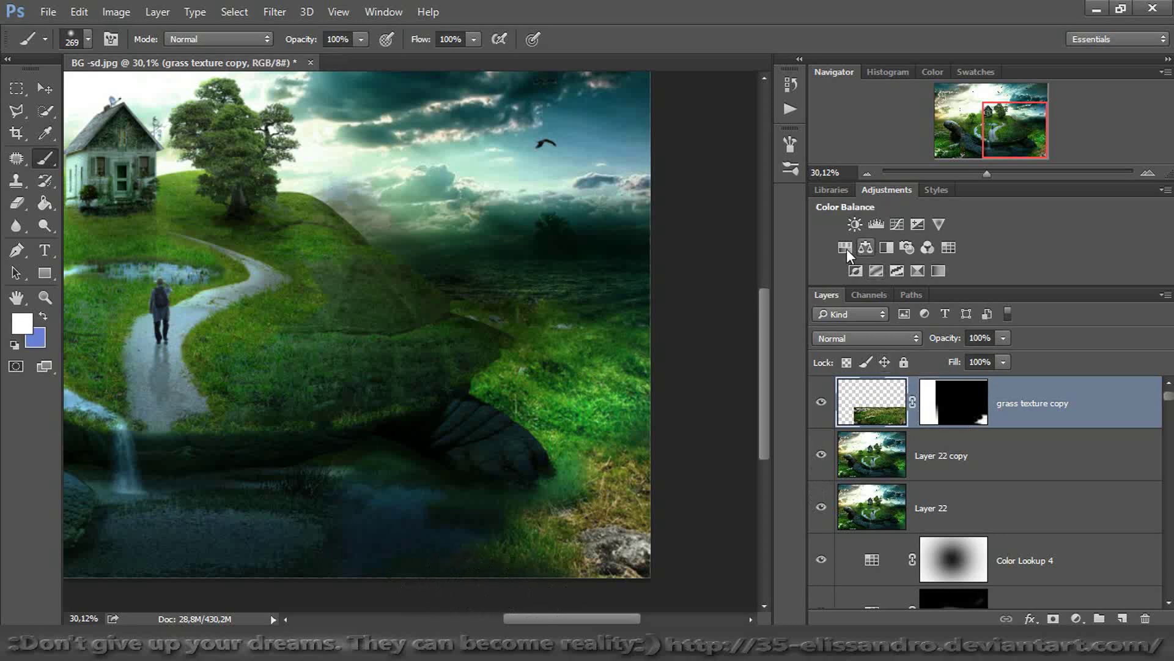
left_click(852, 226)
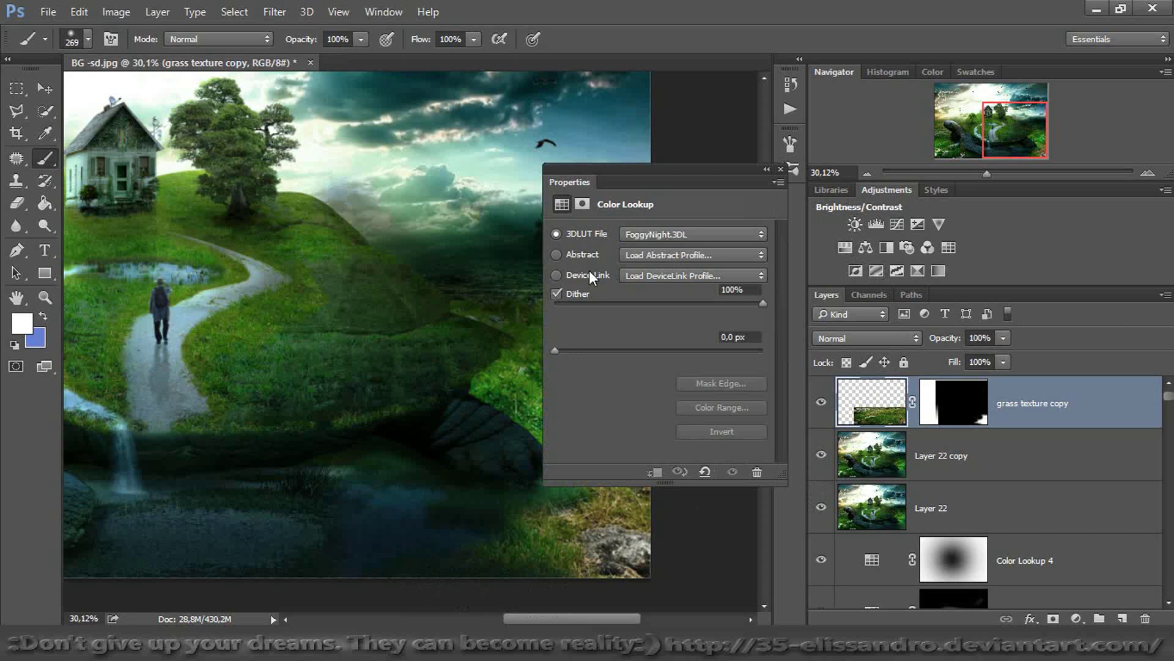
left_click(655, 472)
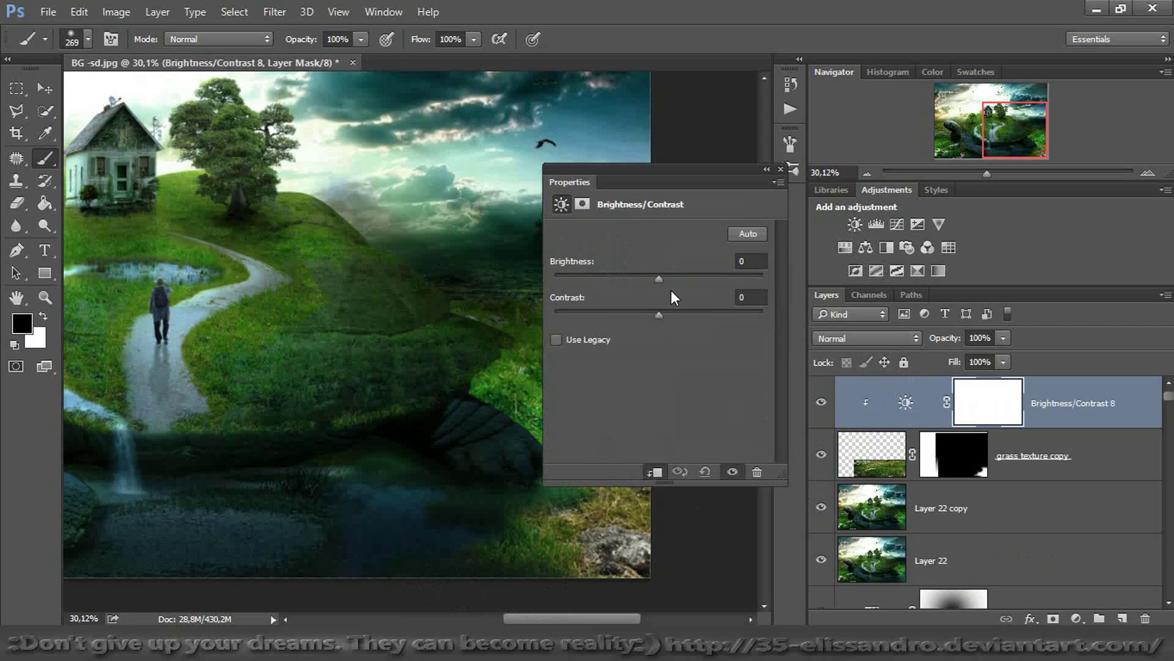
left_click_drag(658, 277, 577, 293)
left_click_drag(658, 316, 688, 313)
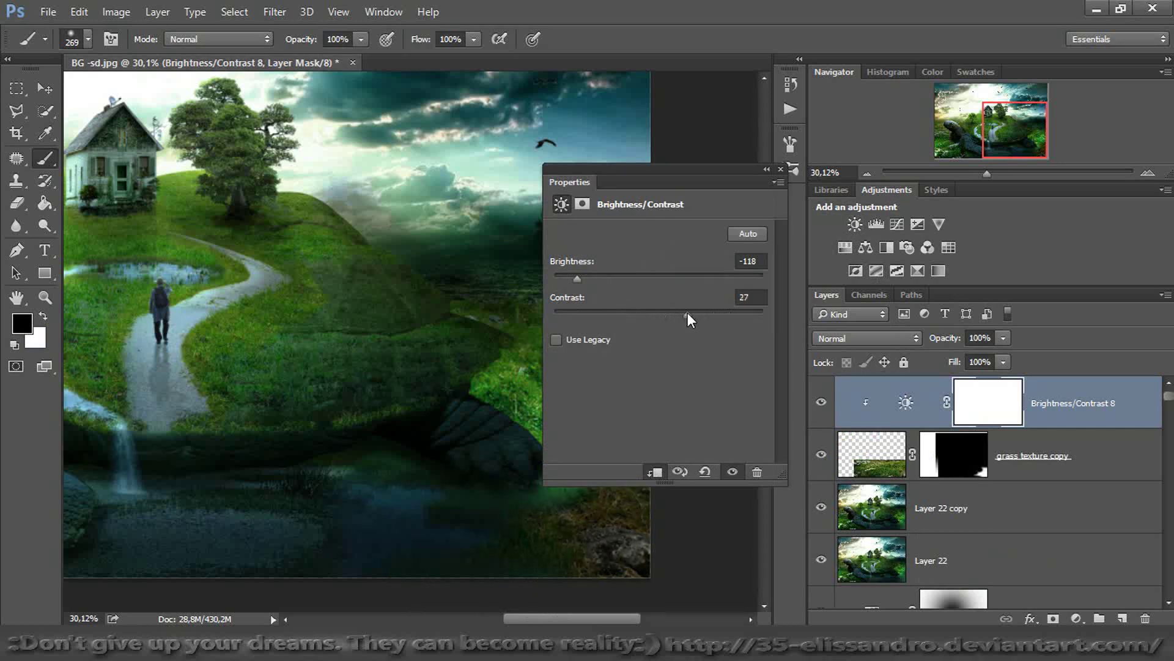
Shift the grass texture copy slightly left and down so its grass sits better in the lower-right foreground
left_click(786, 169)
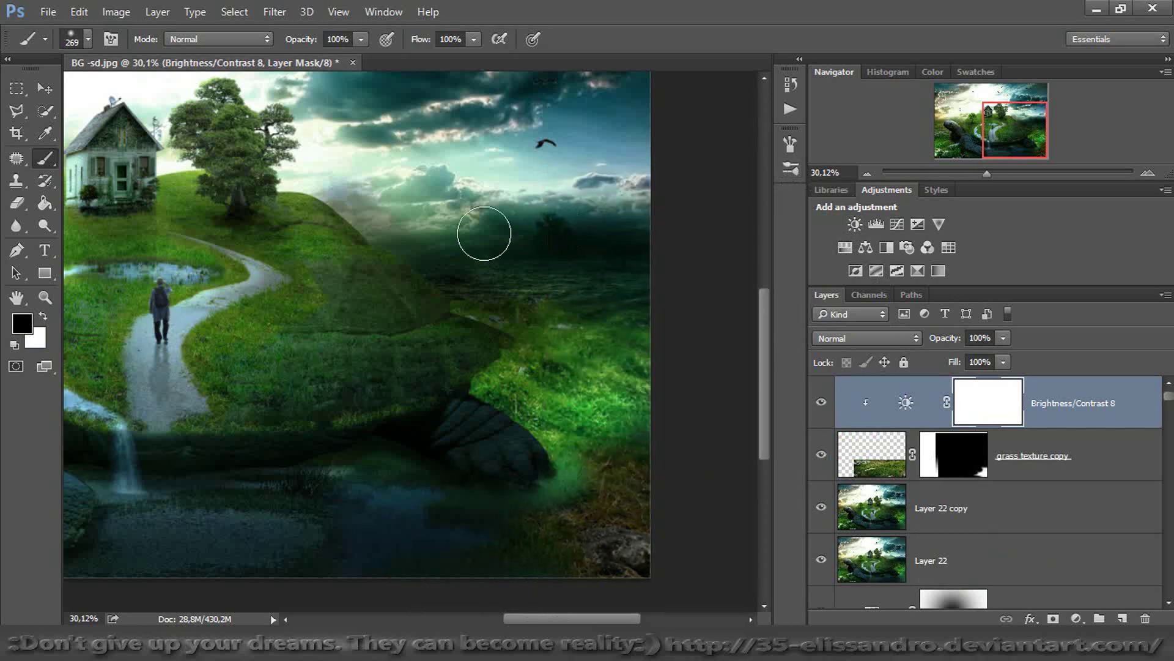
left_click(41, 89)
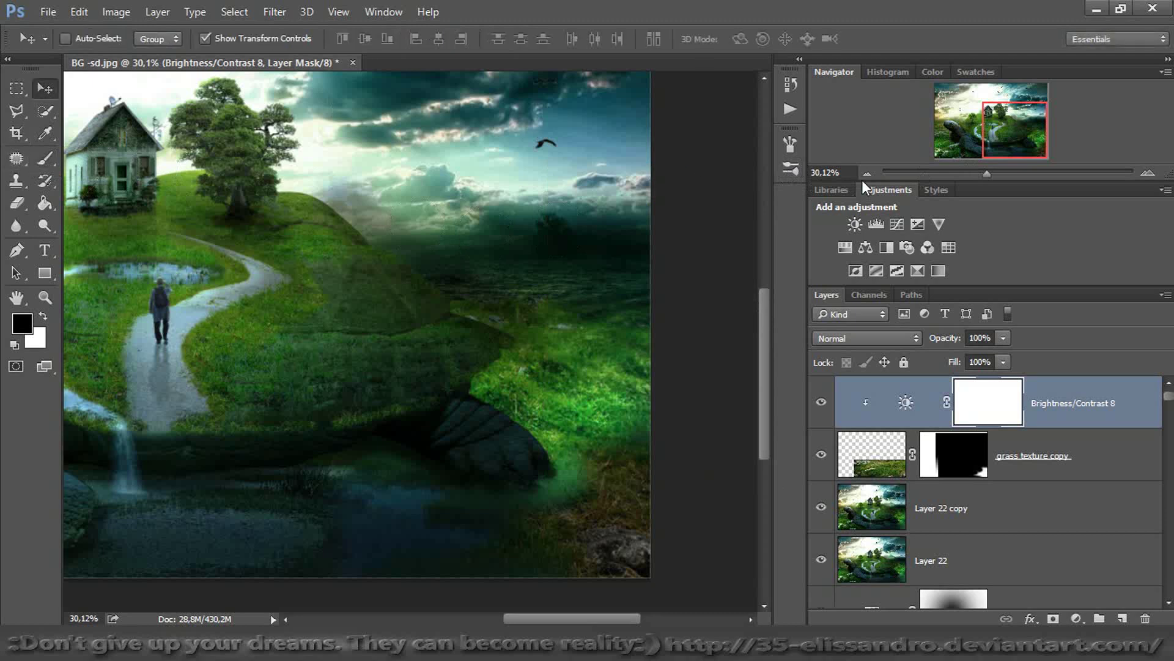
left_click_drag(985, 177, 977, 177)
left_click(821, 458)
left_click(951, 450)
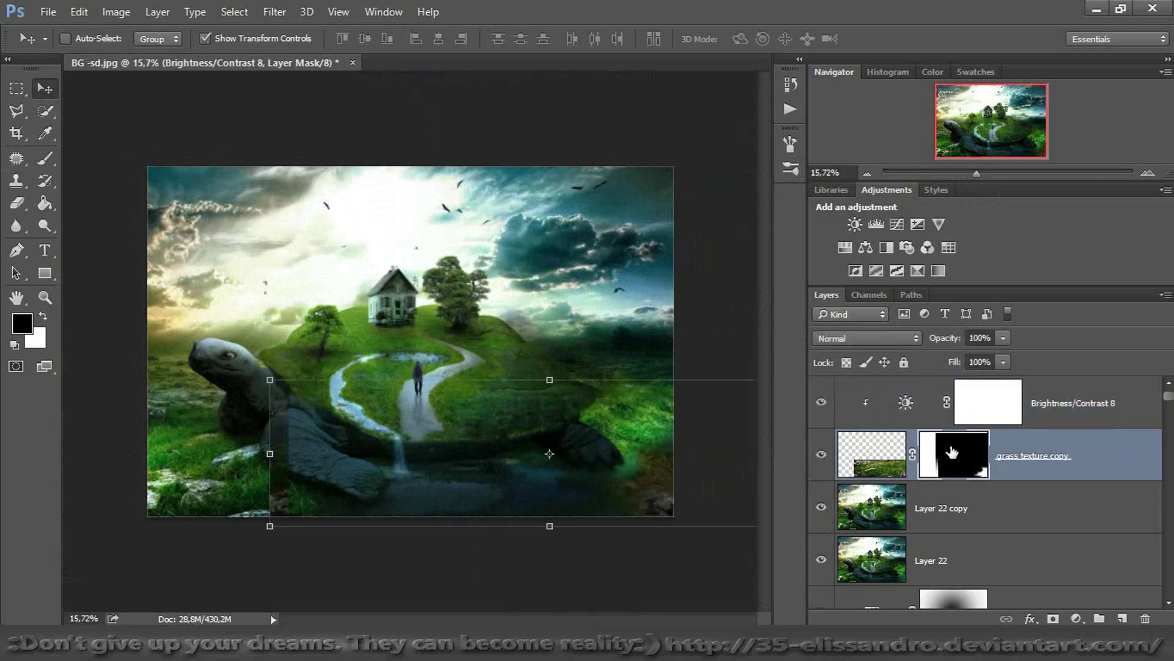
left_click(52, 162)
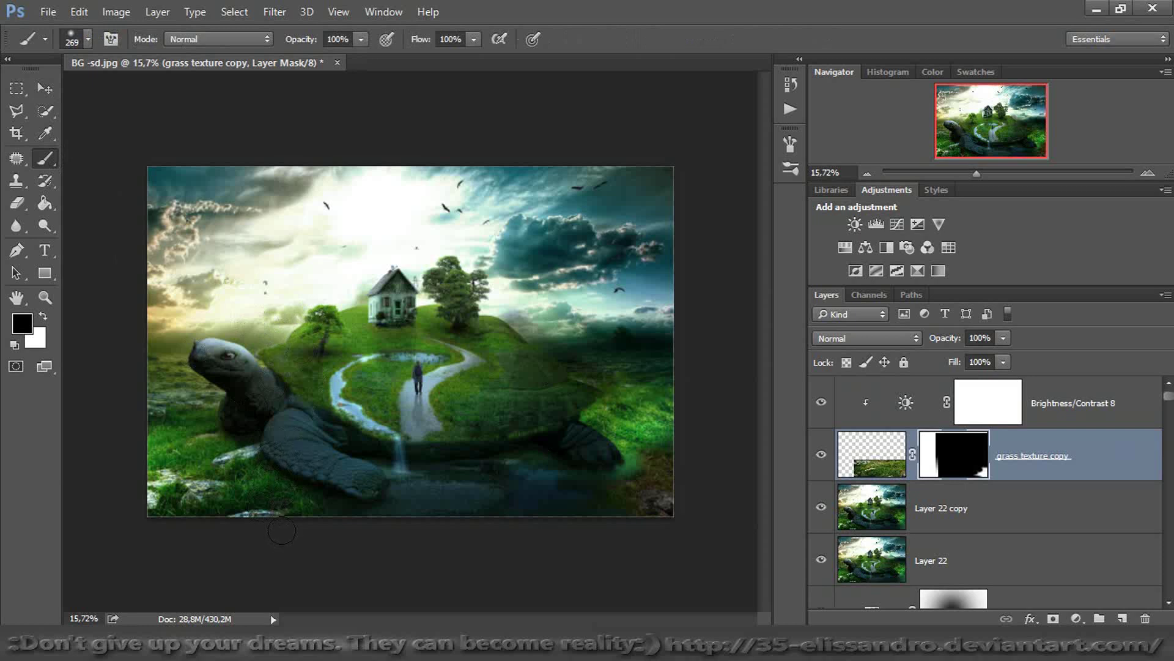
left_click(865, 468)
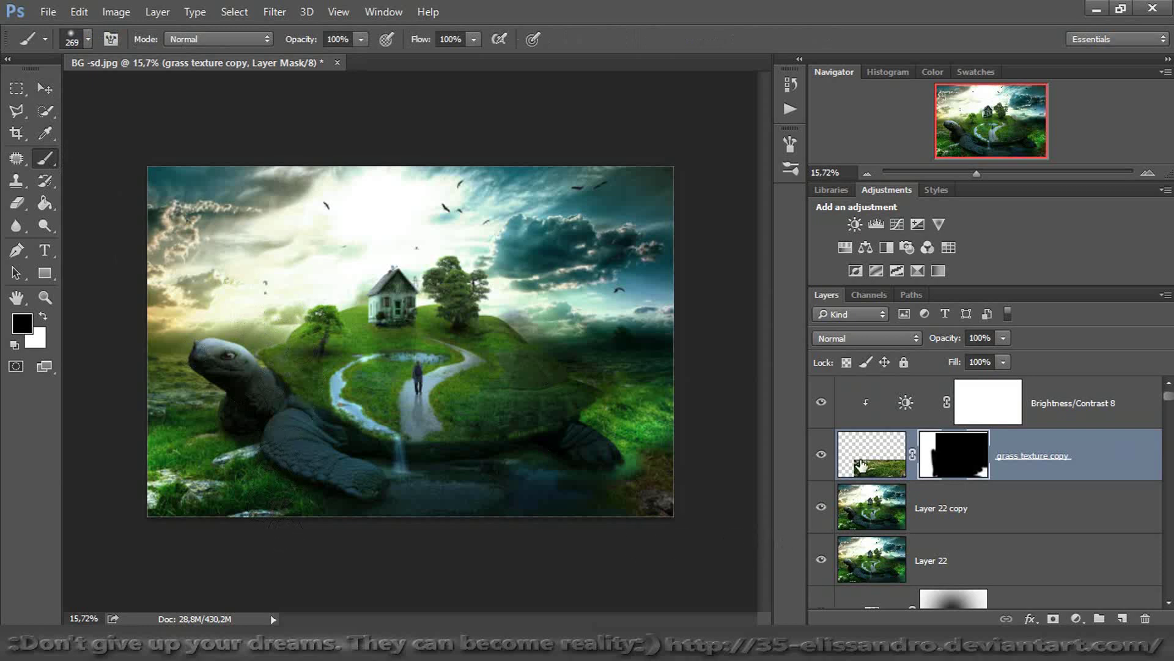
left_click(44, 88)
left_click_drag(526, 466, 501, 486)
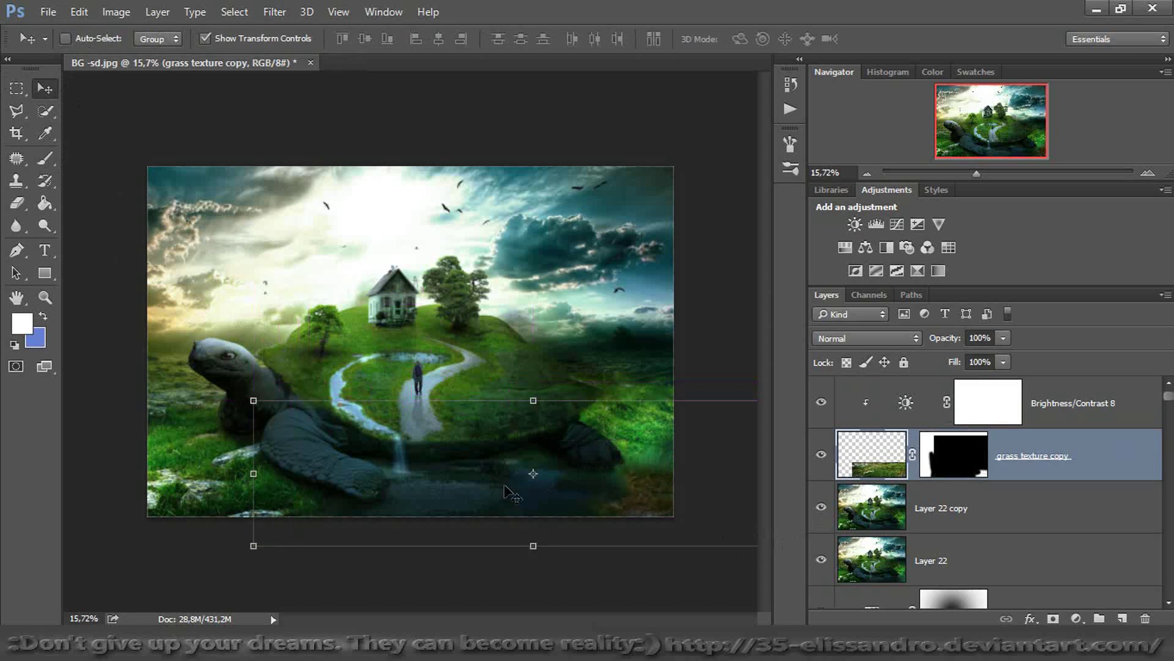
Reduce the grass texture copy's fill to 68% and check how it blends with the water and rear foot
left_click_drag(955, 364, 928, 369)
left_click_drag(977, 173, 1011, 155)
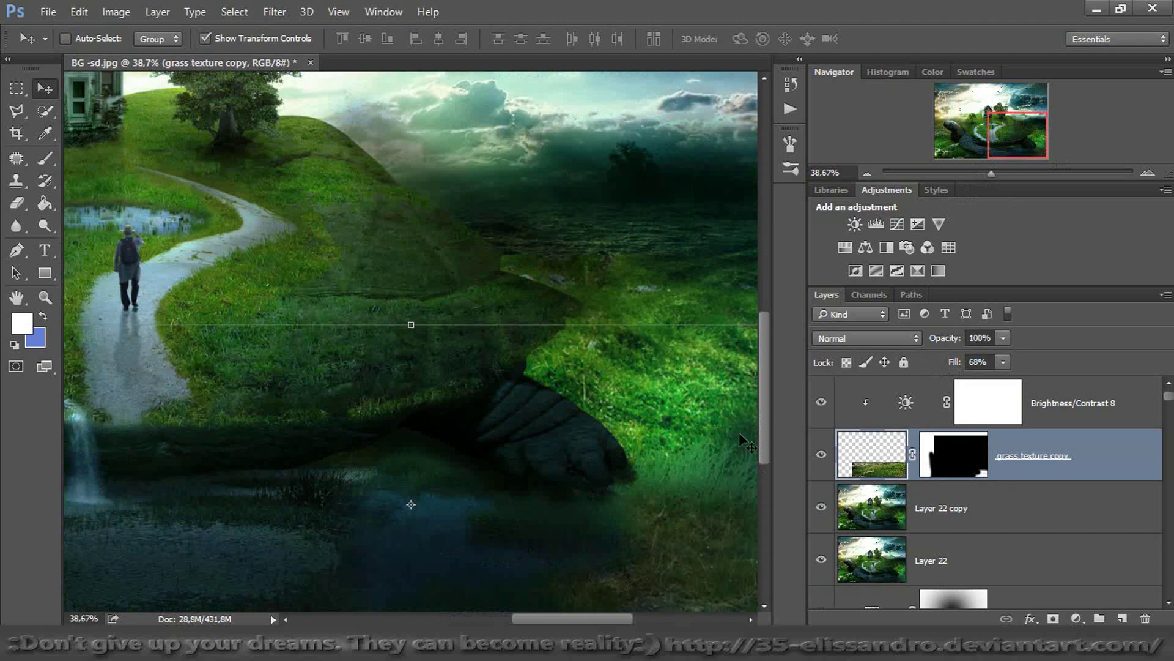
left_click_drag(765, 436, 768, 460)
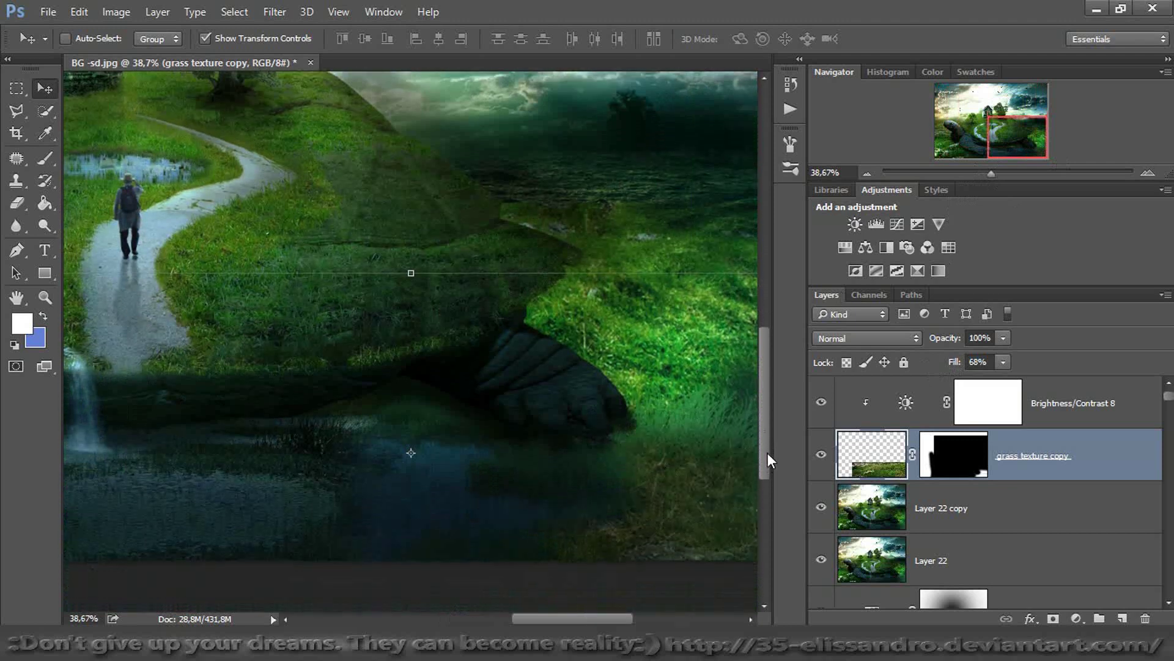
left_click_drag(768, 453, 766, 450)
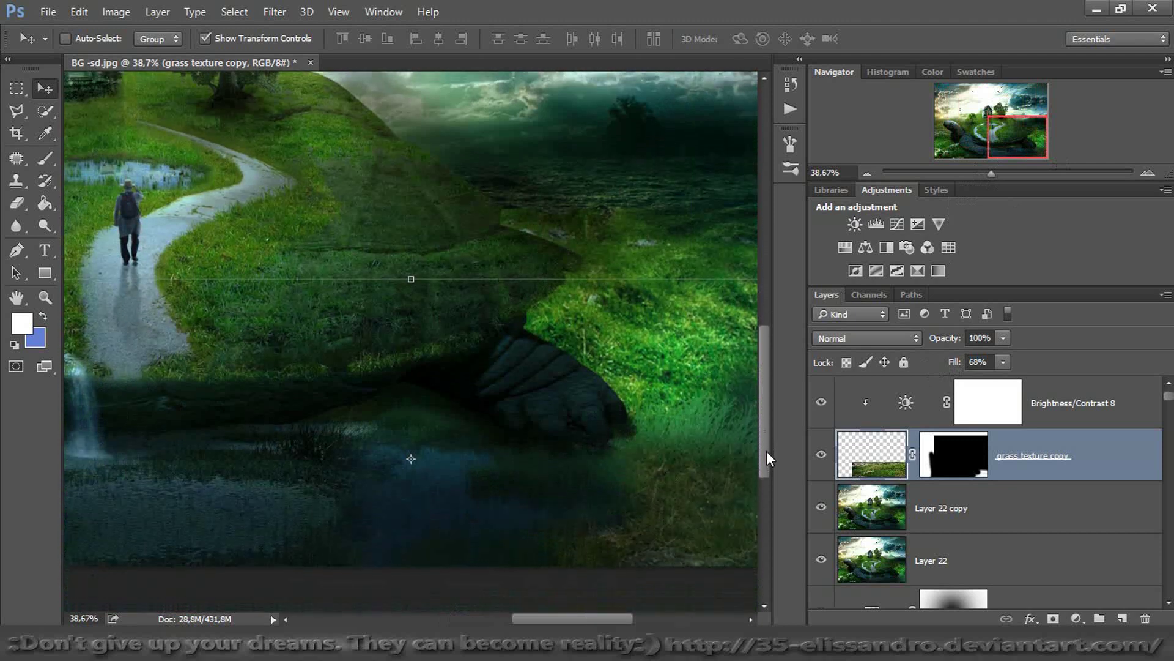
left_click(36, 162)
left_click_drag(994, 171, 971, 173)
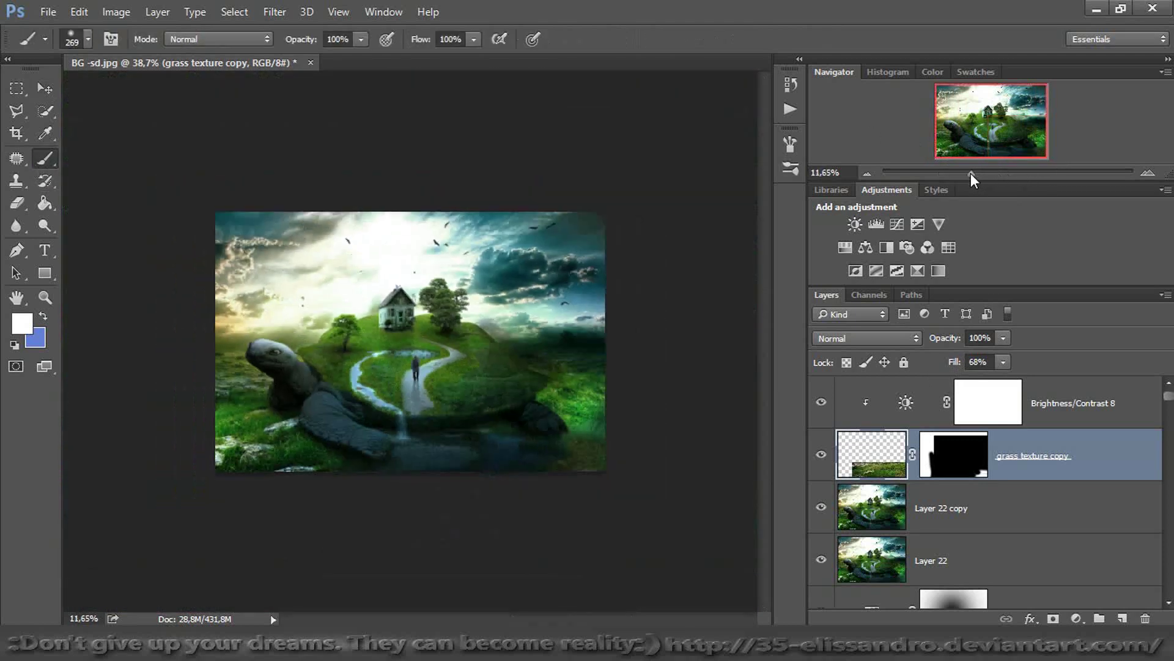
Stamp all visible layers into a new layer above Brightness/Contrast 8 and open the Camera Raw filter on it
left_click(1100, 406)
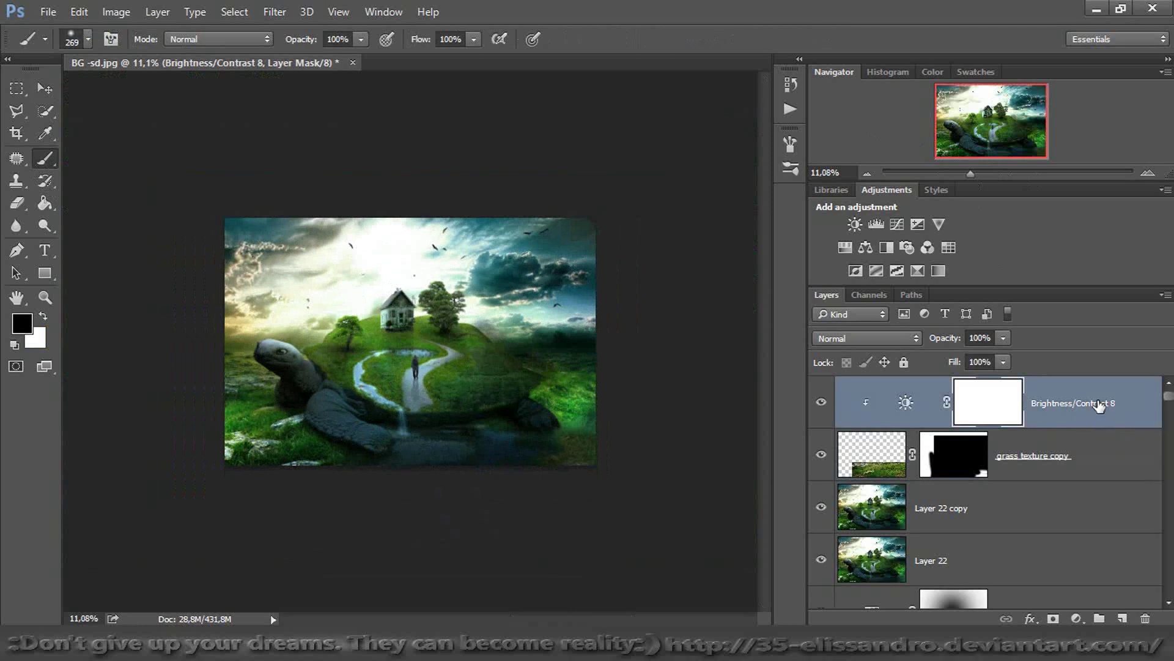
key("ctrl+shift+alt+e")
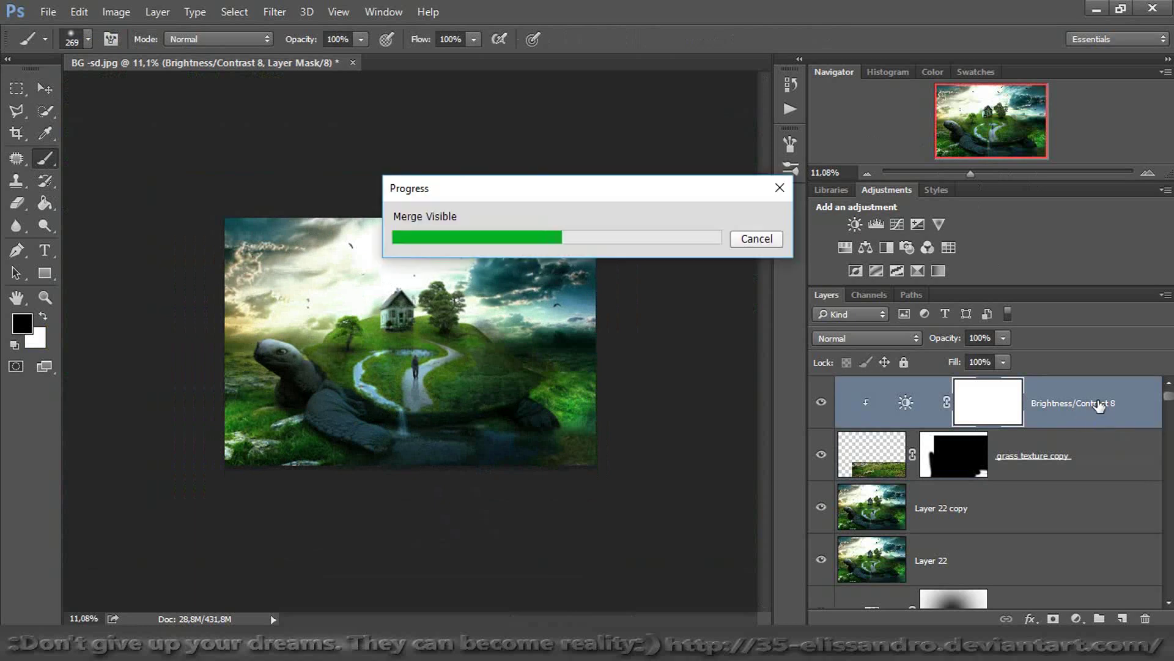
left_click(274, 12)
left_click(366, 91)
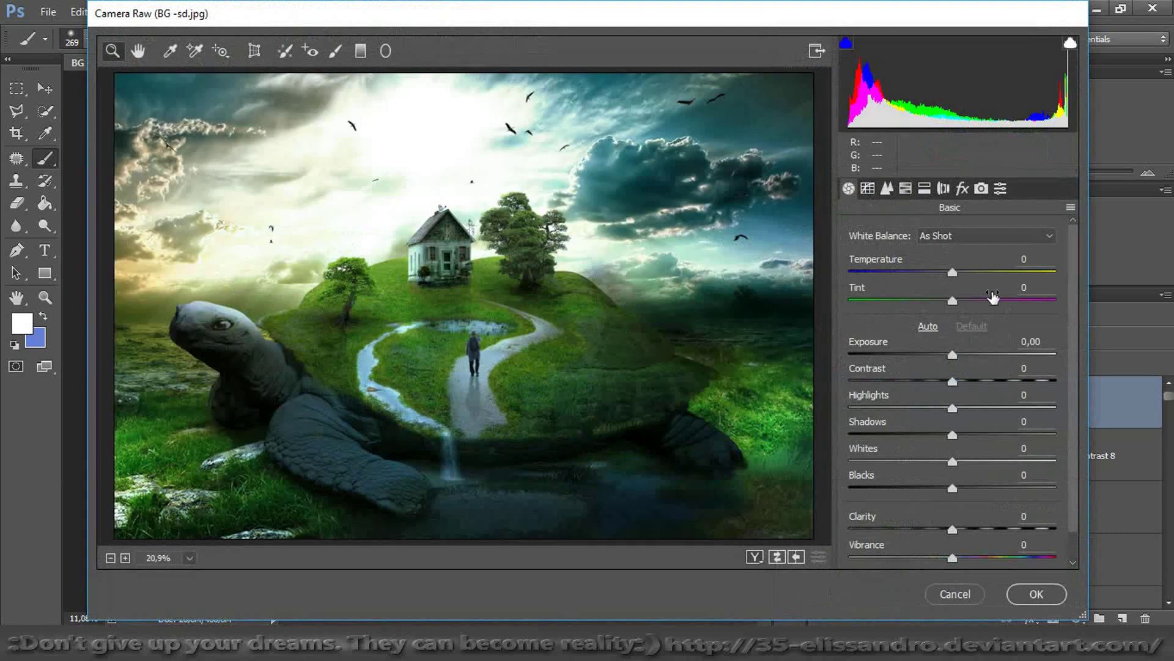
Set the Camera Raw temperature to +6, exposure to +0.35, contrast to -3 and shadows to +51
mouse_move(958, 272)
left_mouse_down()
mouse_move(981, 280)
mouse_move(952, 276)
mouse_move(961, 280)
left_mouse_up()
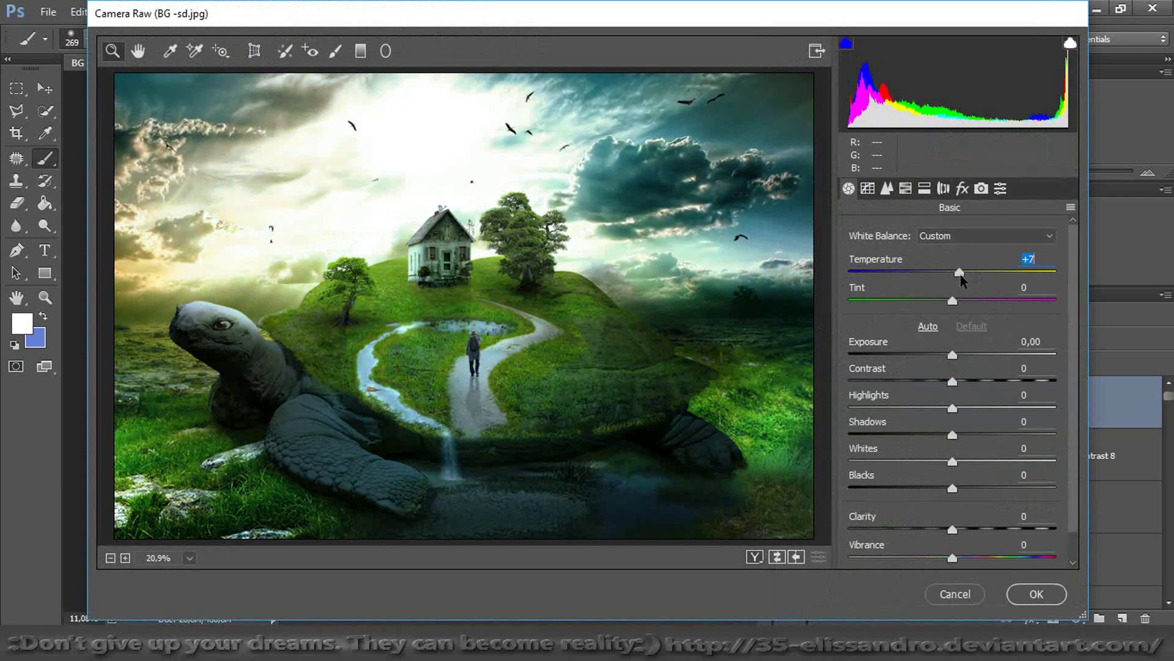
left_click_drag(953, 355, 965, 355)
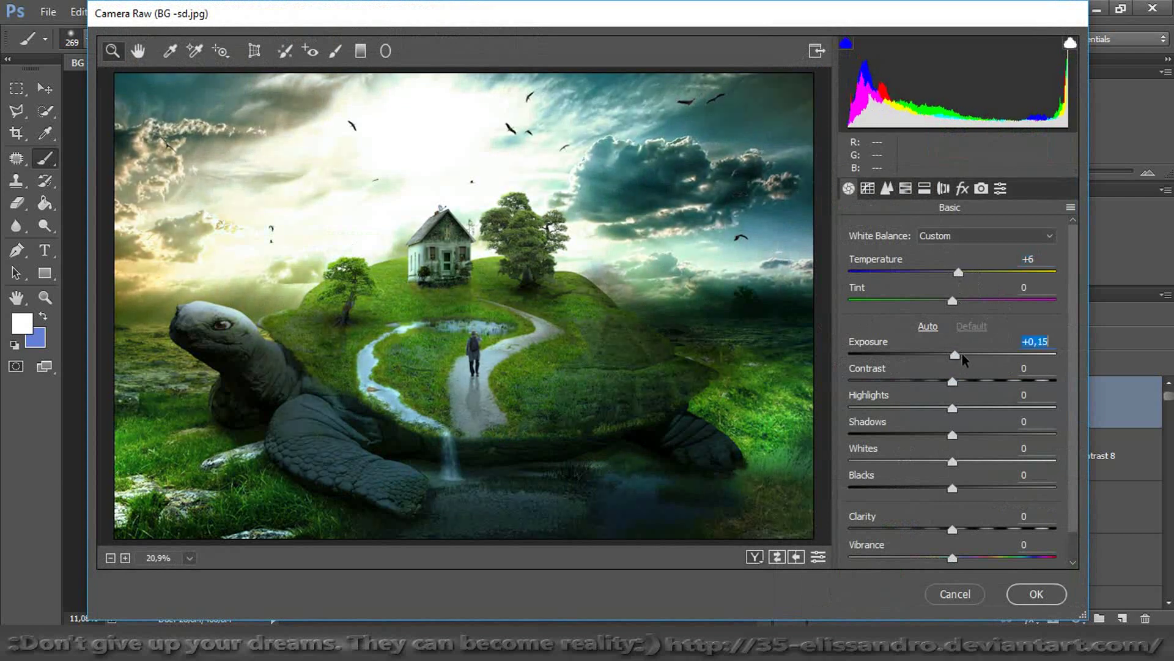
left_click_drag(965, 357, 952, 384)
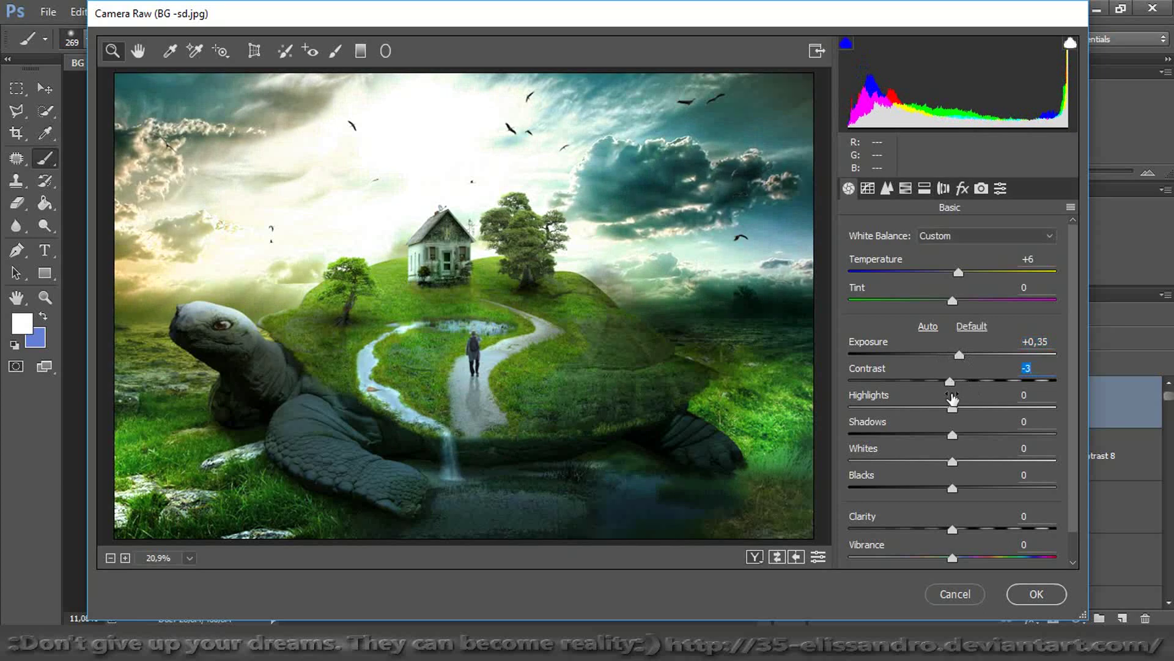
left_click_drag(953, 433, 1002, 404)
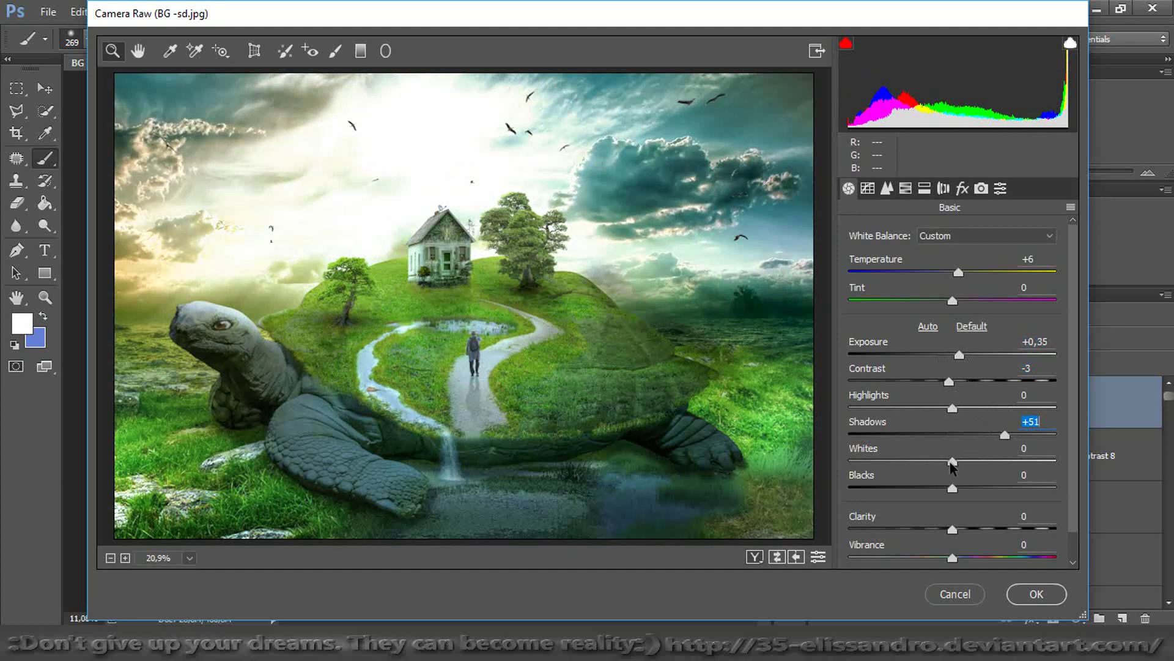
Set the Camera Raw whites to -26 and apply the filter
key("shift+Up")
key("shift+Up")
key("shift+Up")
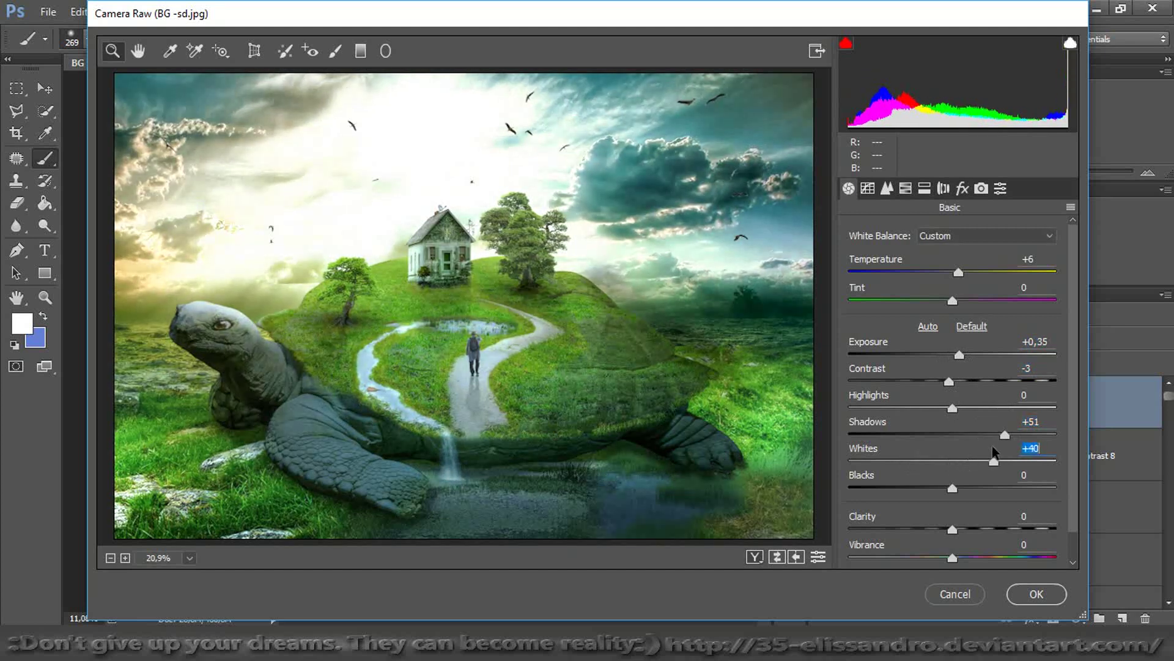
left_click_drag(961, 456, 927, 471)
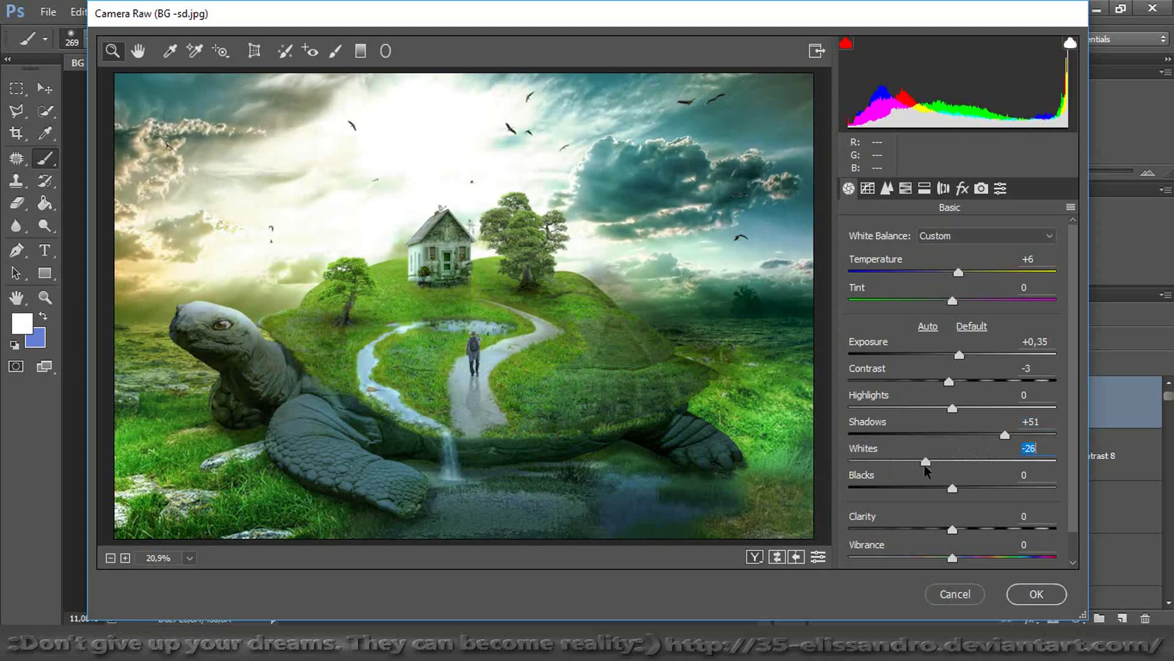
left_click(1039, 594)
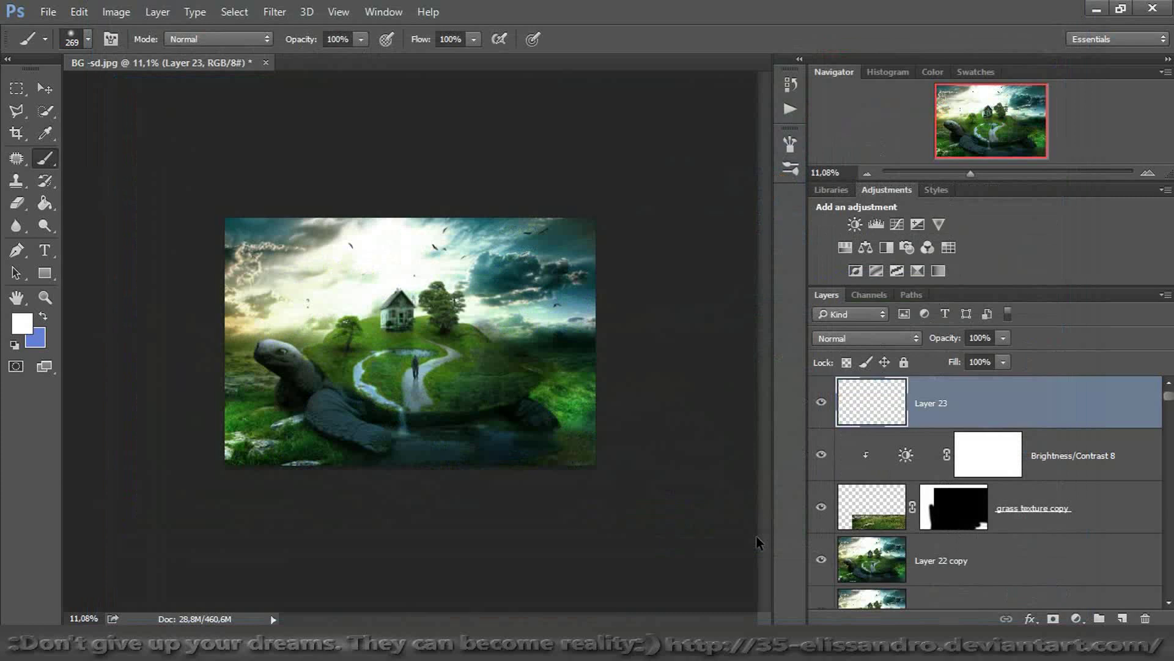
Add a mask to Layer 23 and paint black across the sky with a soft 1370-pixel brush
left_click(1053, 618)
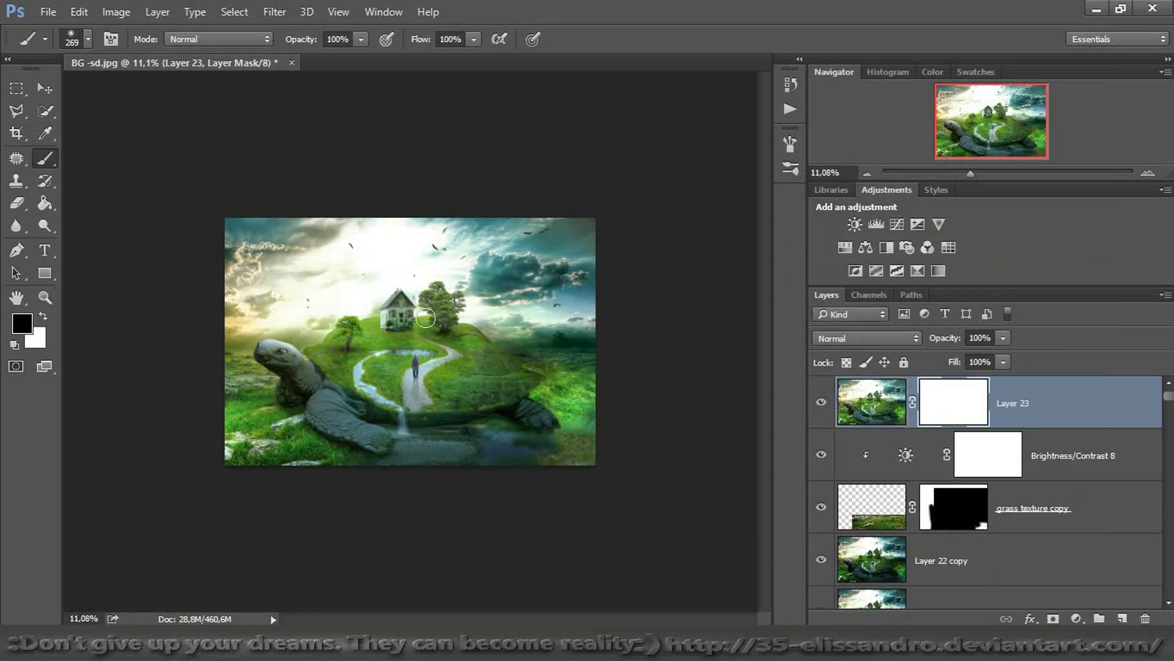
left_click_drag(425, 318, 483, 325)
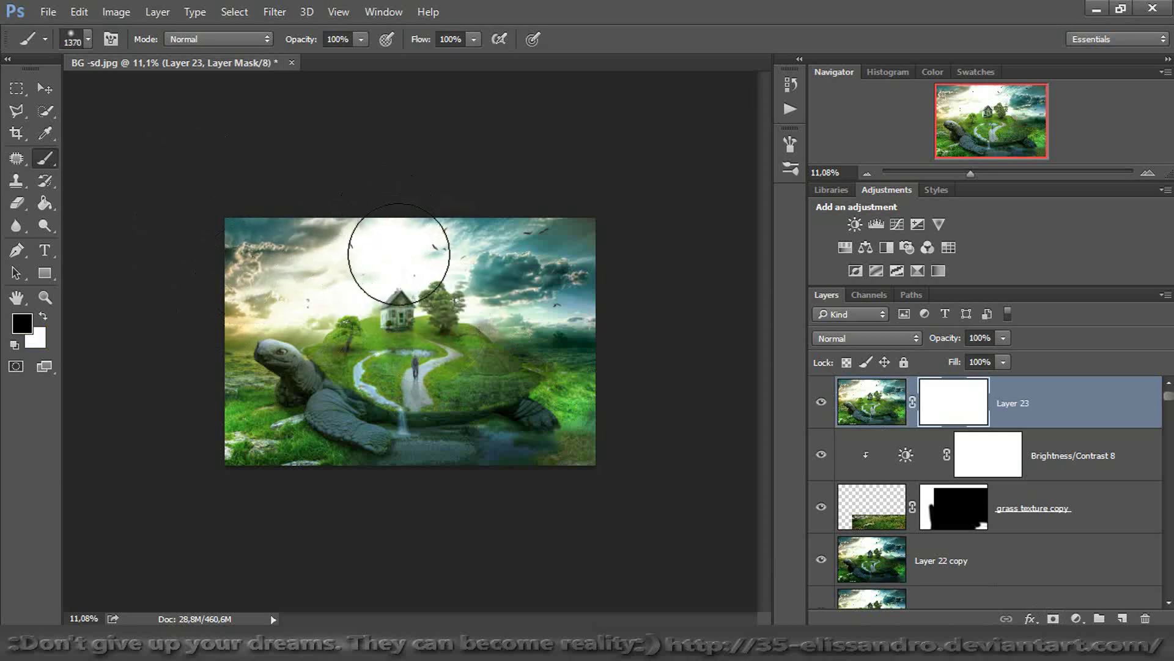
mouse_move(413, 242)
left_mouse_down()
mouse_move(487, 255)
mouse_move(697, 242)
left_mouse_up()
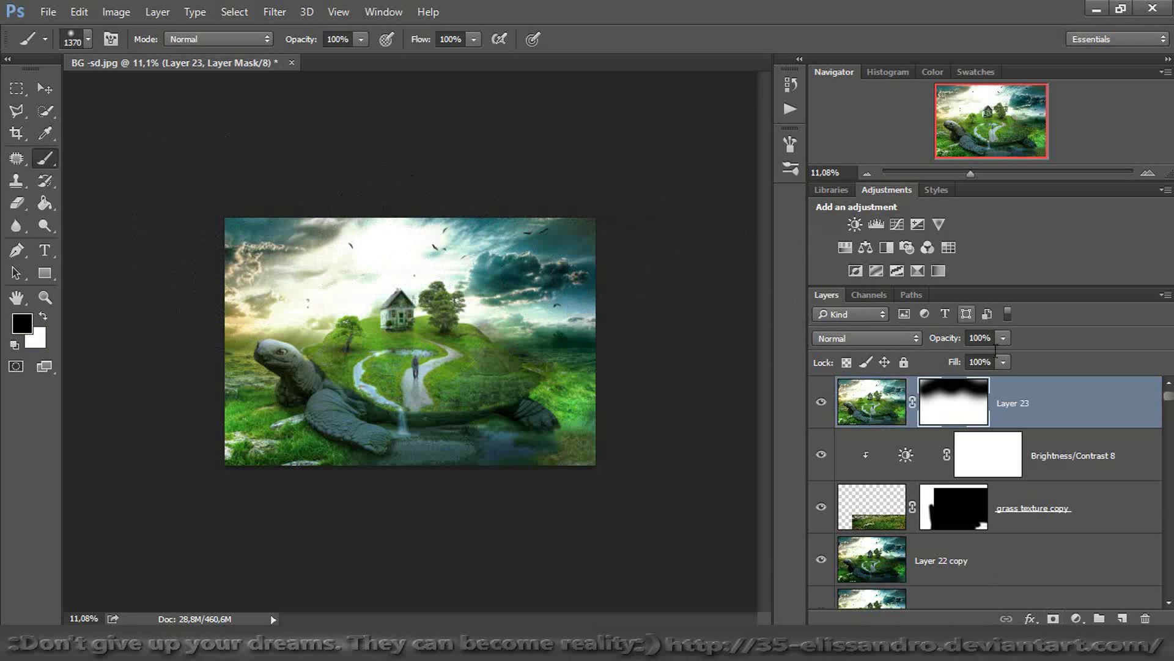
Set Layer 23's fill to 76% and opacity to 88%, and compare the image with and without it
left_click_drag(955, 365, 945, 343)
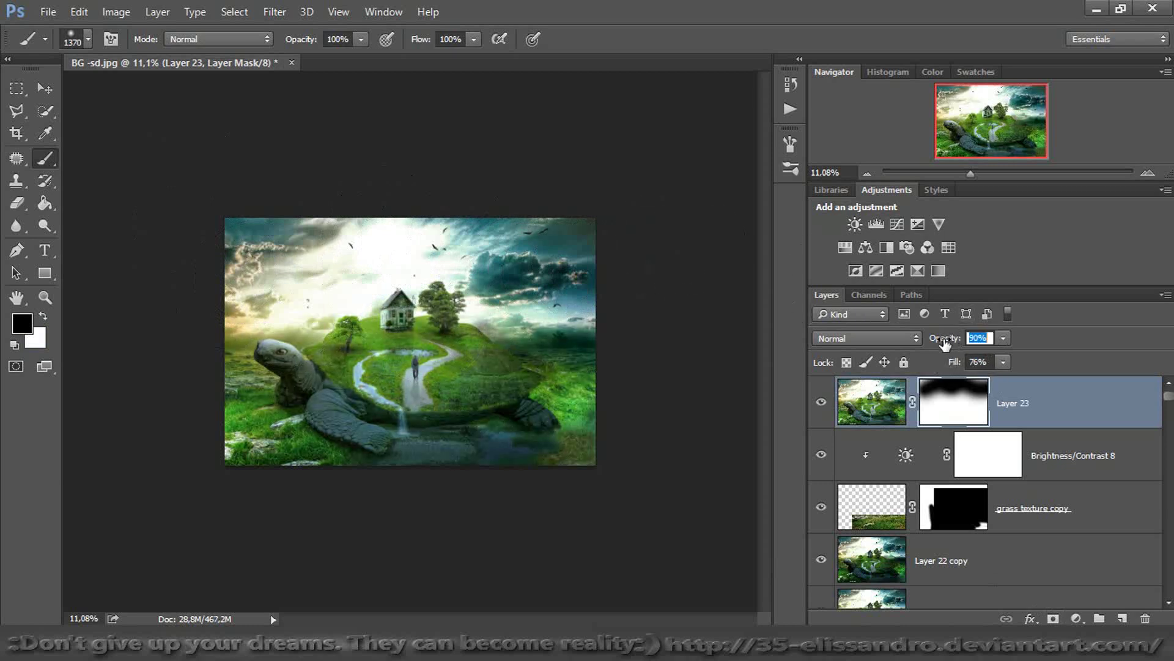
left_click(822, 404)
left_click(823, 404)
Paint black on Layer 23's mask with a 155-pixel brush to darken the shell's underside and the area below the rear foot
left_click_drag(979, 175, 993, 176)
left_click_drag(989, 130, 993, 154)
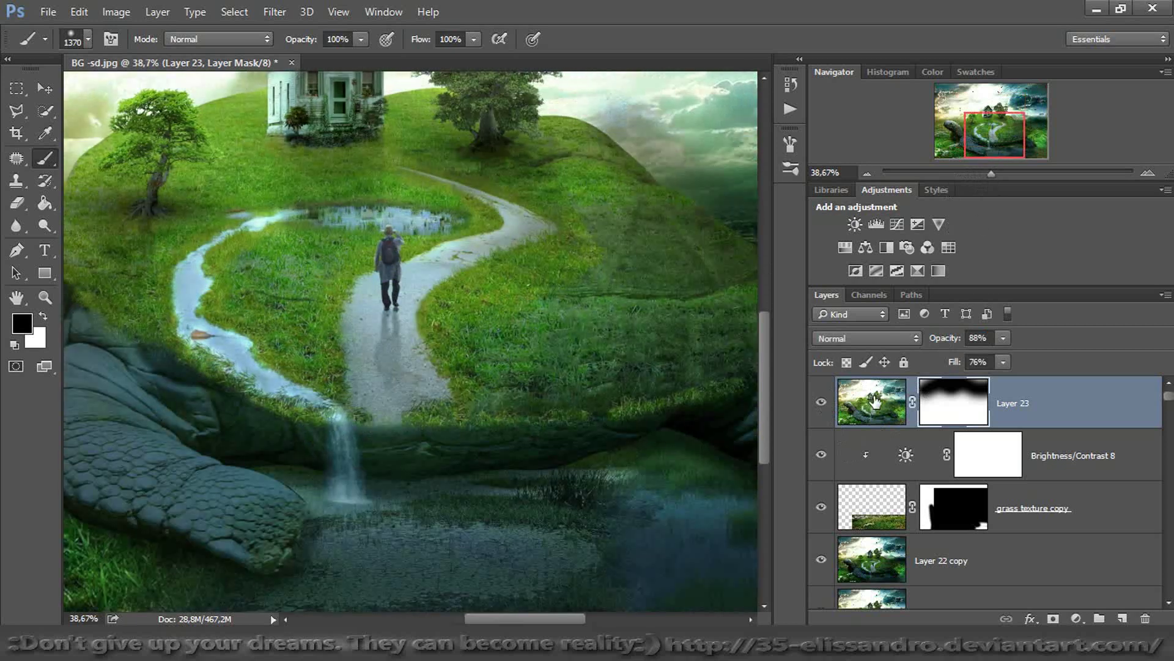
left_click(822, 402)
left_click_drag(354, 453, 318, 454)
mouse_move(241, 461)
left_mouse_down()
mouse_move(336, 487)
mouse_move(410, 490)
mouse_move(601, 456)
mouse_move(663, 428)
mouse_move(715, 446)
mouse_move(743, 442)
left_mouse_up()
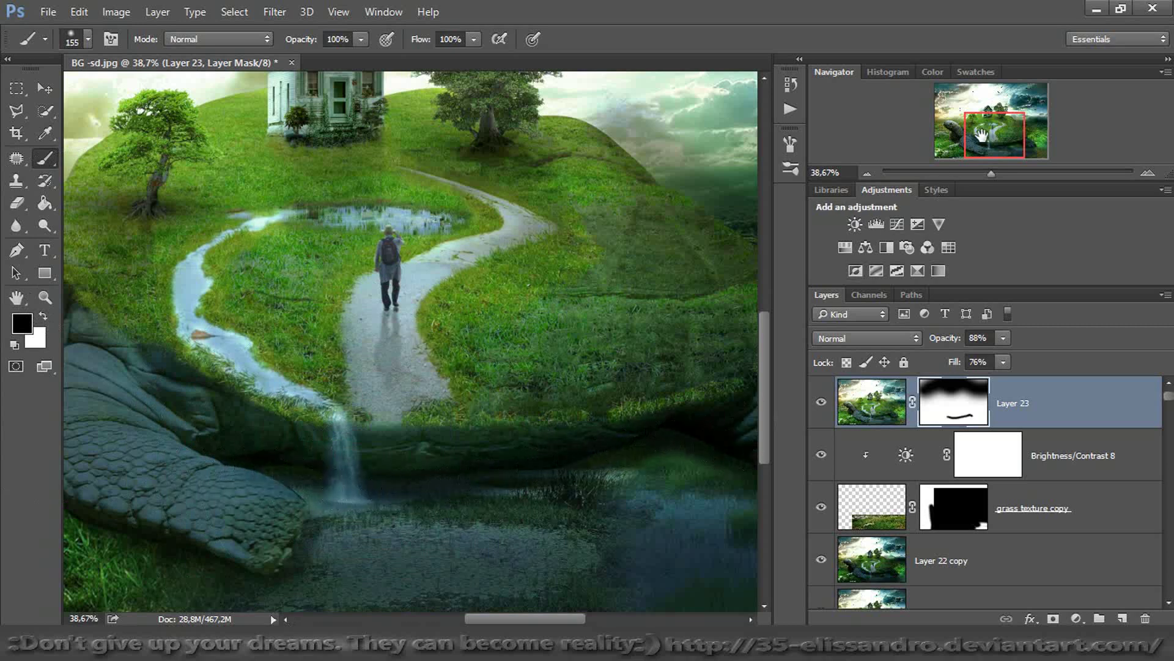
left_click_drag(981, 135, 1006, 135)
mouse_move(562, 476)
left_mouse_down()
mouse_move(629, 489)
mouse_move(606, 475)
left_mouse_up()
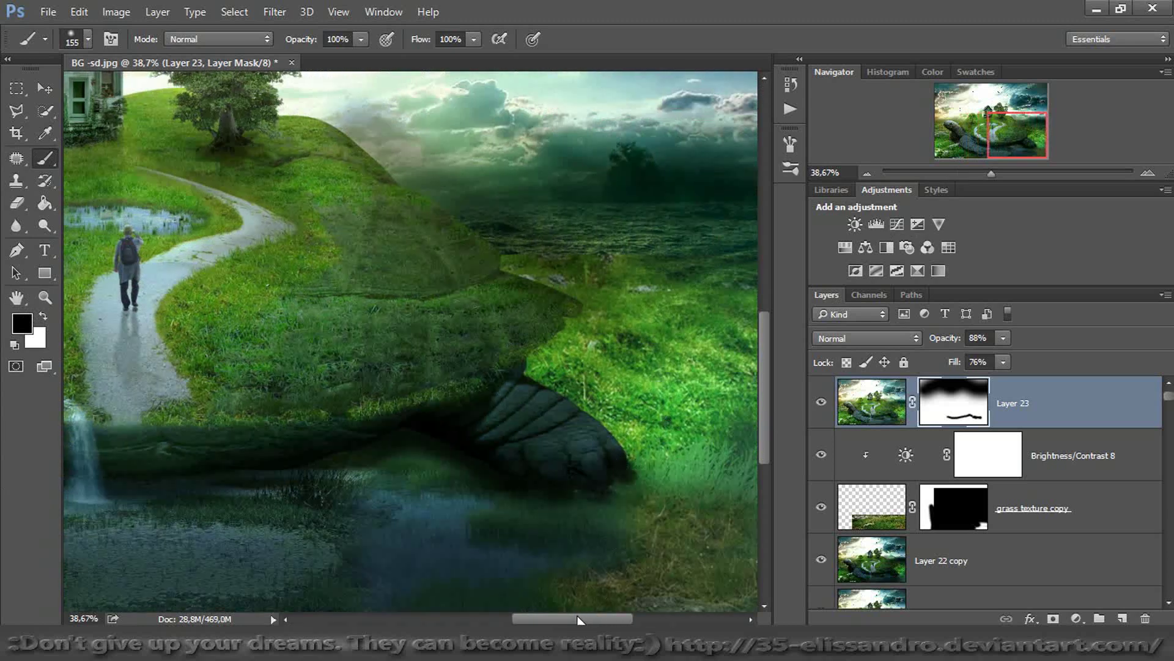
Paint black on Layer 23's mask to restore the shadows beneath the turtle's front legs, and compare with the layer hidden
left_click_drag(578, 620, 484, 619)
mouse_move(409, 552)
left_mouse_down()
mouse_move(318, 513)
mouse_move(263, 451)
mouse_move(246, 403)
mouse_move(184, 403)
left_mouse_up()
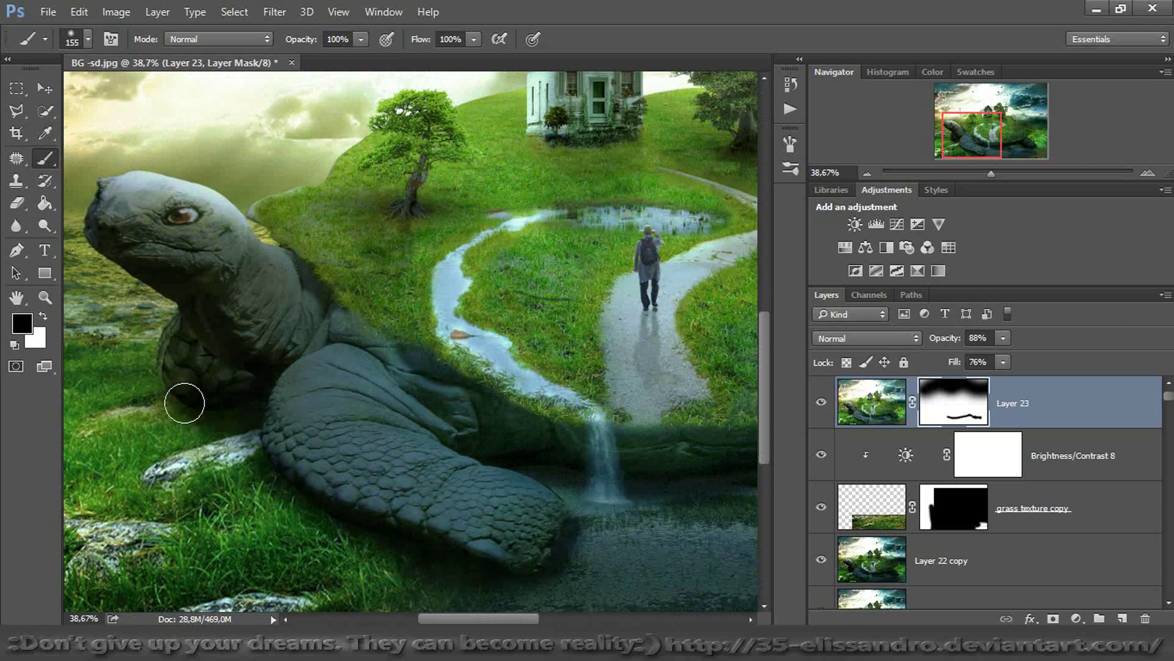
left_click(820, 402)
left_click(821, 401)
Lower Layer 23's opacity to 55% and compare the image with and without it
left_click_drag(953, 346, 940, 346)
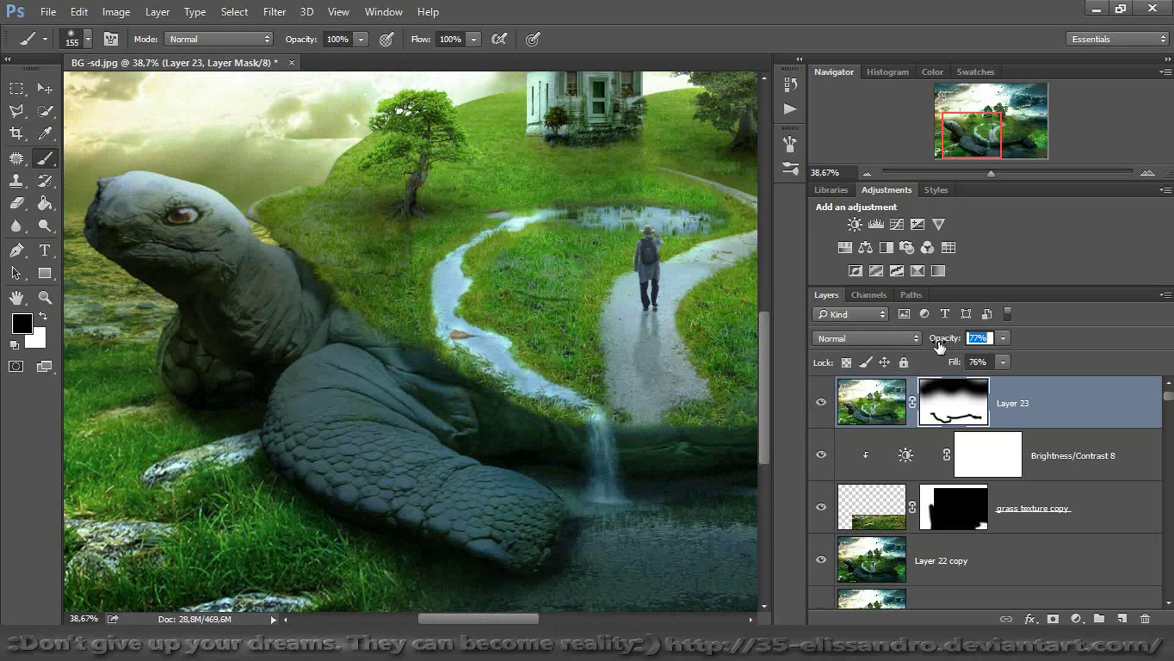
key("Return")
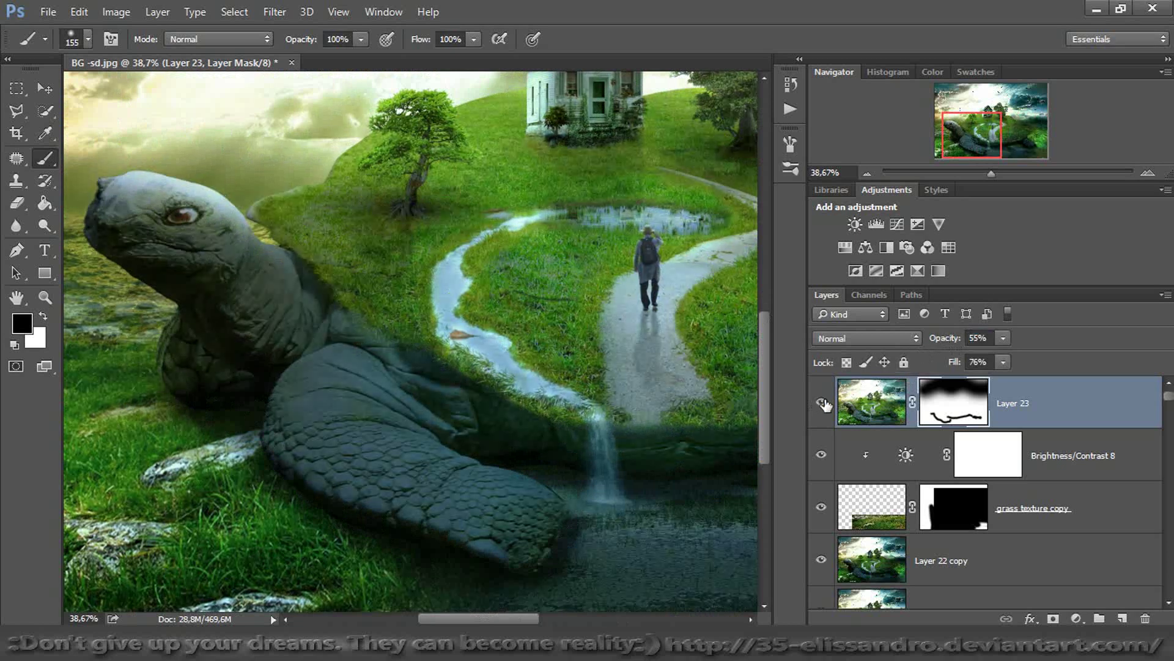
left_click(822, 402)
left_click(821, 402)
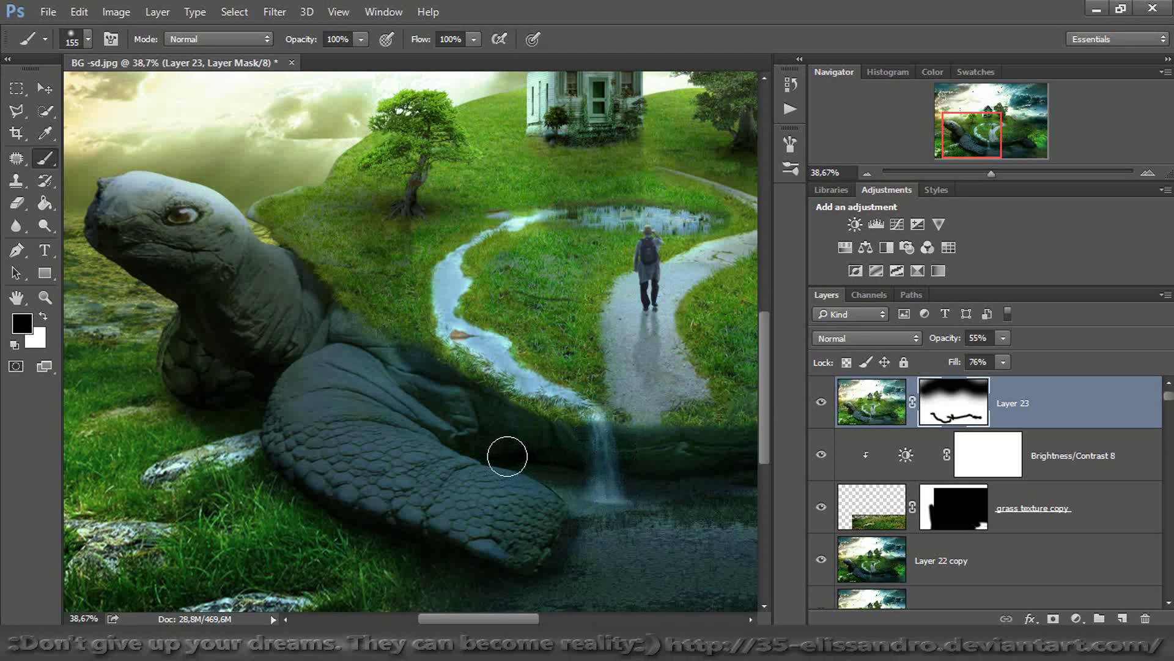
Paint black on Layer 23's mask from the rear foot along the shell's underside to the stream to deepen the shadow
left_click_drag(980, 122, 1008, 121)
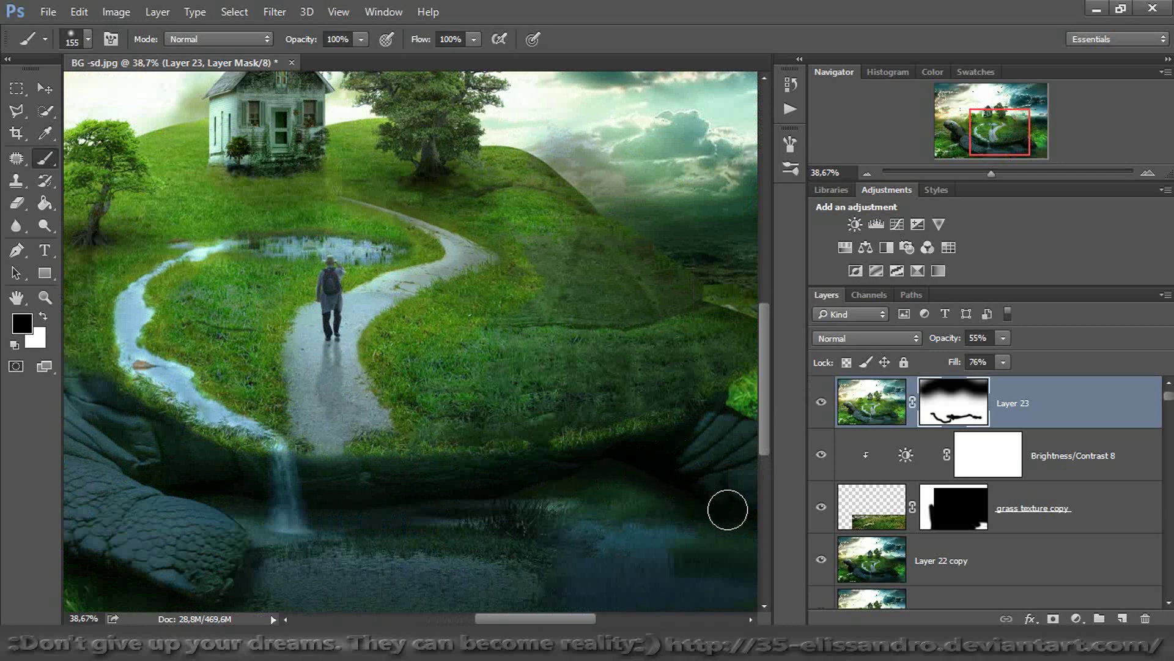
left_click(825, 406)
left_click(824, 407)
mouse_move(713, 445)
left_mouse_down()
mouse_move(691, 413)
mouse_move(583, 455)
mouse_move(432, 450)
mouse_move(315, 465)
mouse_move(171, 435)
left_mouse_up()
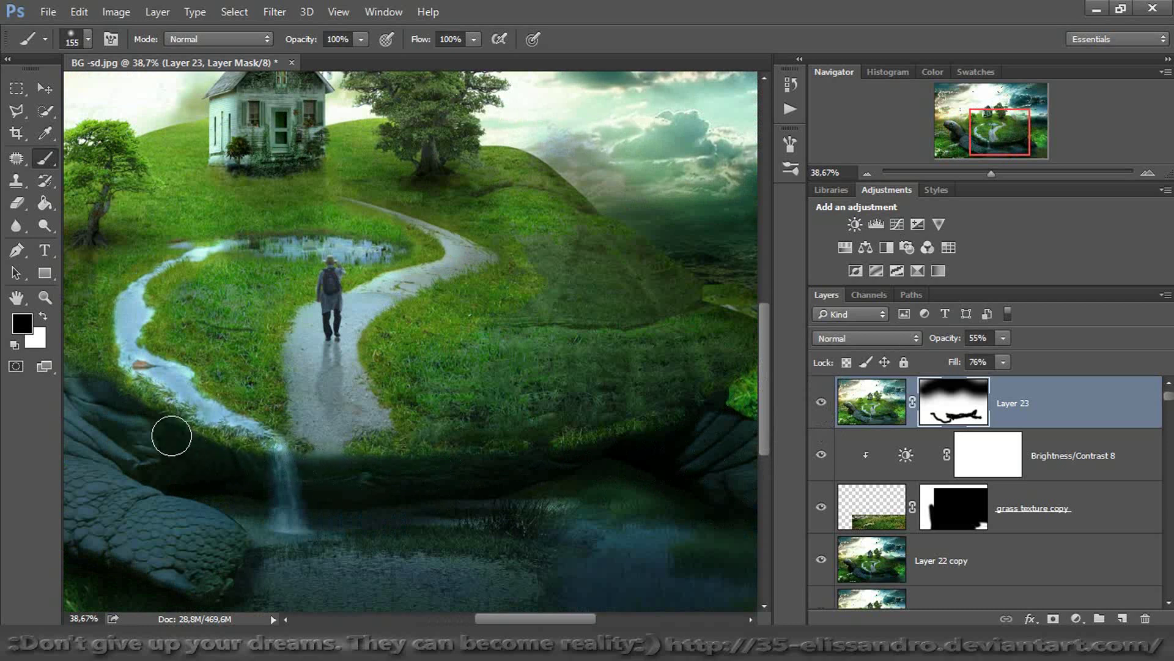
Paint black on Layer 23's mask to deepen the shadows between the shell's front edge and the turtle's front legs
left_click_drag(991, 142, 962, 143)
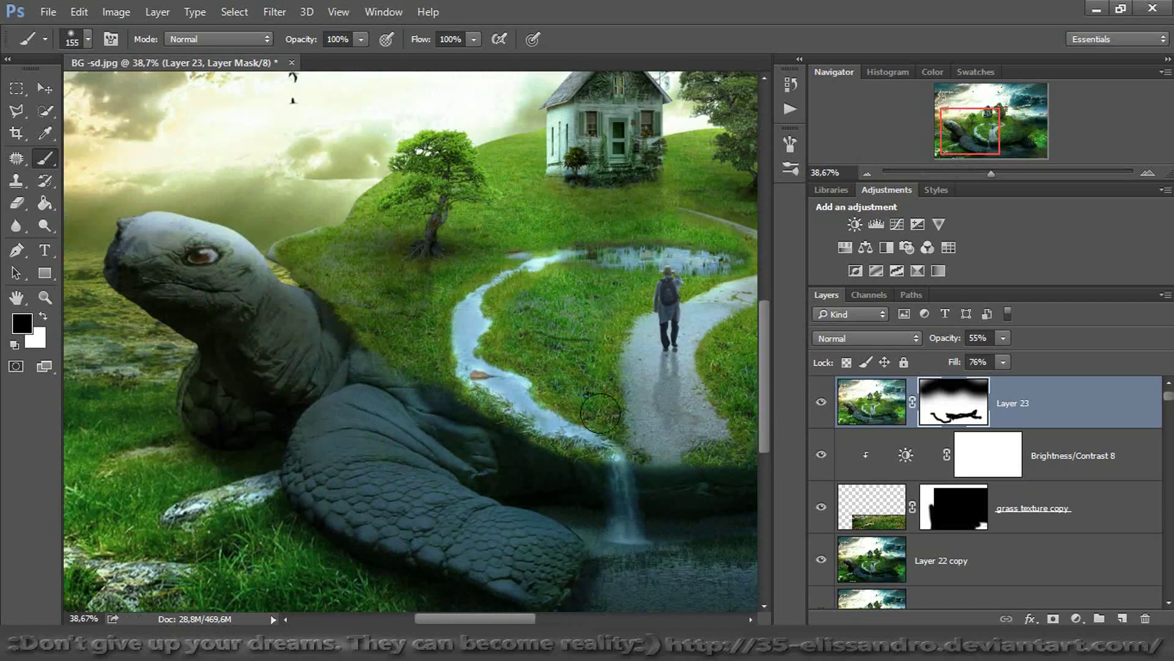
mouse_move(414, 394)
left_mouse_down()
mouse_move(341, 333)
mouse_move(288, 394)
mouse_move(191, 320)
mouse_move(219, 326)
mouse_move(312, 461)
mouse_move(310, 479)
mouse_move(409, 548)
mouse_move(578, 586)
mouse_move(310, 479)
mouse_move(214, 387)
mouse_move(254, 432)
mouse_move(266, 423)
mouse_move(204, 411)
left_mouse_up()
left_click_drag(981, 176, 975, 174)
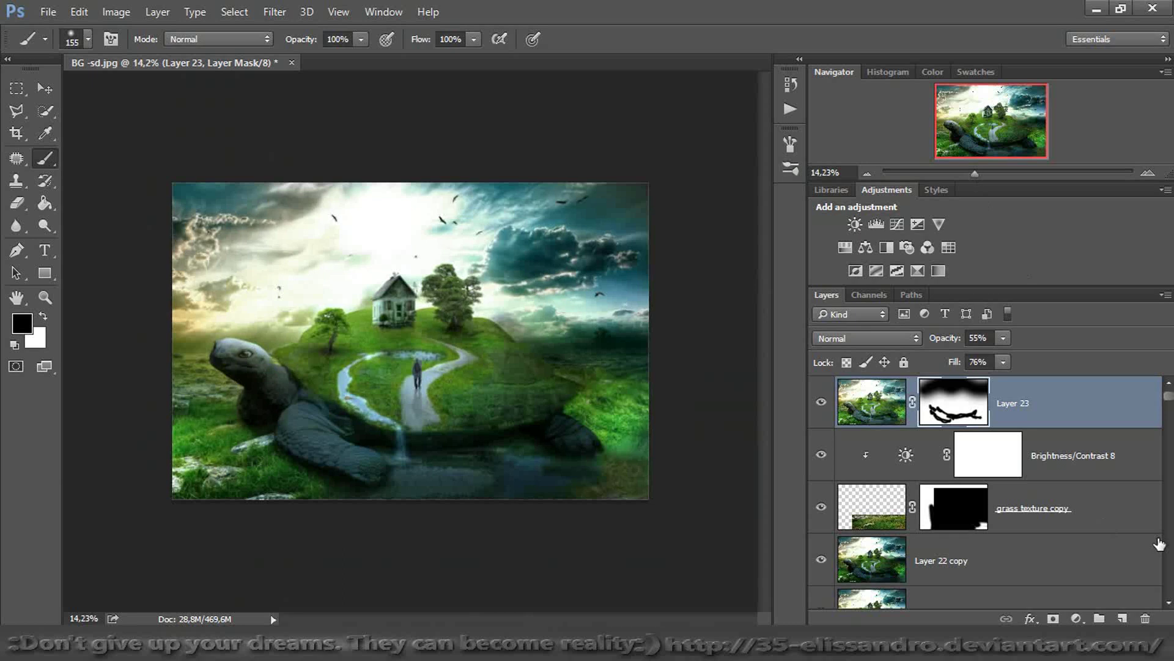
Merge all visible layers into a new layer at the top of the stack, then crop in both side edges of the canvas
key("ctrl+alt+shift+e")
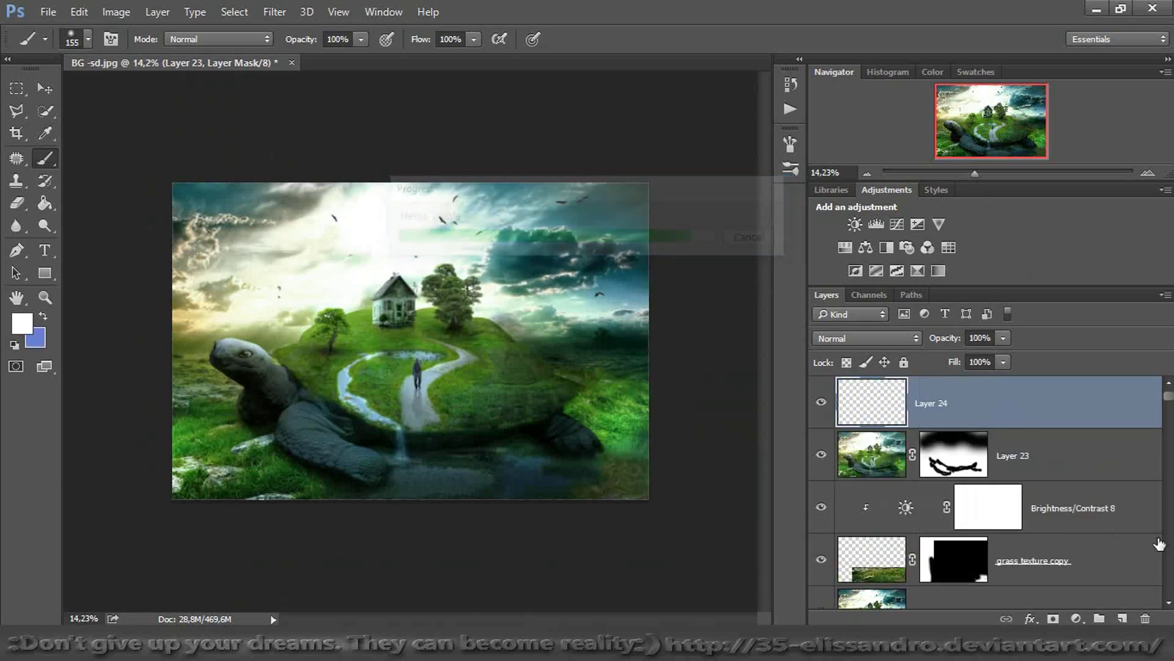
left_click(16, 132)
left_click_drag(646, 338, 627, 340)
left_click_drag(196, 339, 212, 339)
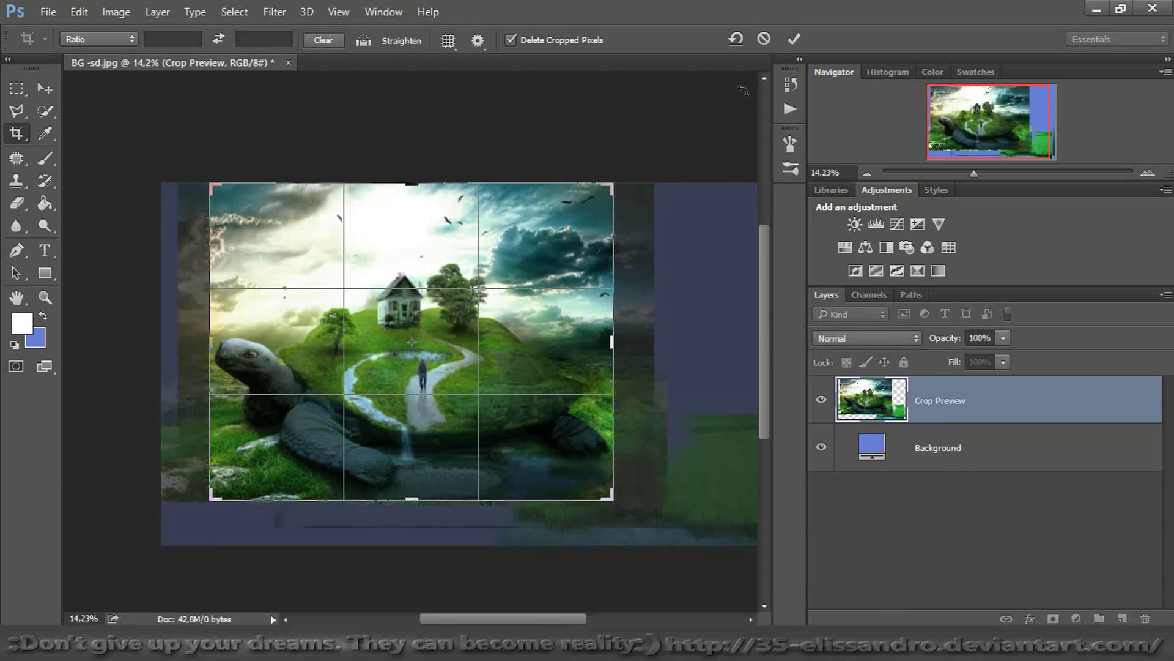
left_click(797, 41)
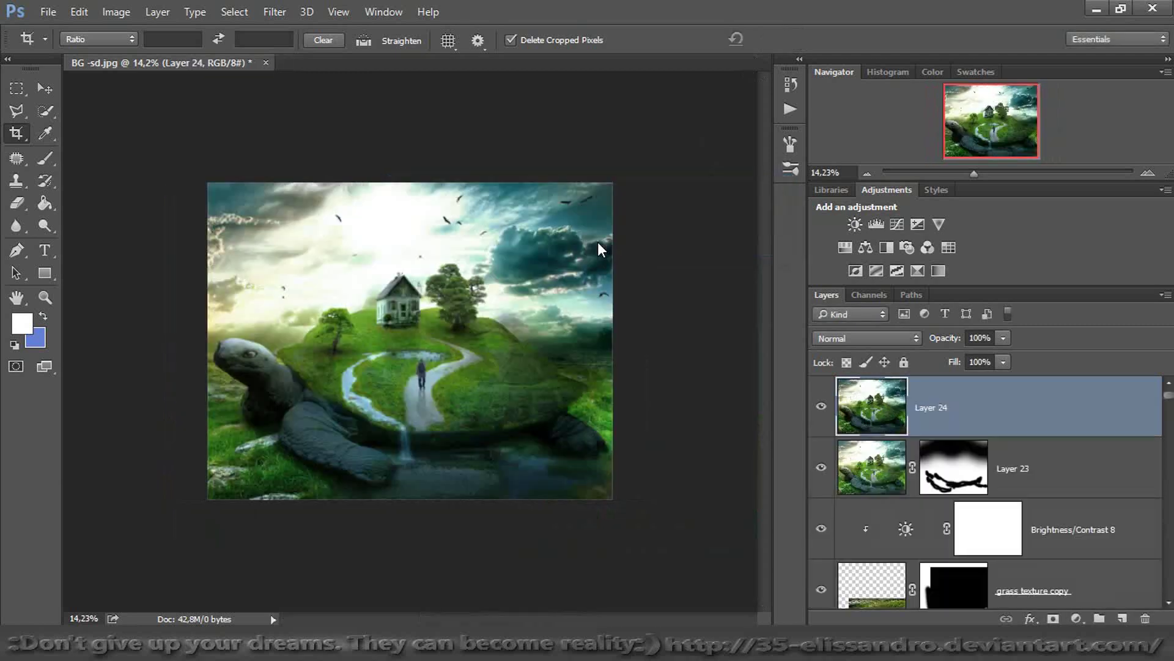
Blur the hard outer edge of the turtle's front leg on Layer 24 with the Blur tool at 100% strength
left_click_drag(974, 174, 1001, 181)
left_click_drag(979, 125, 1009, 150)
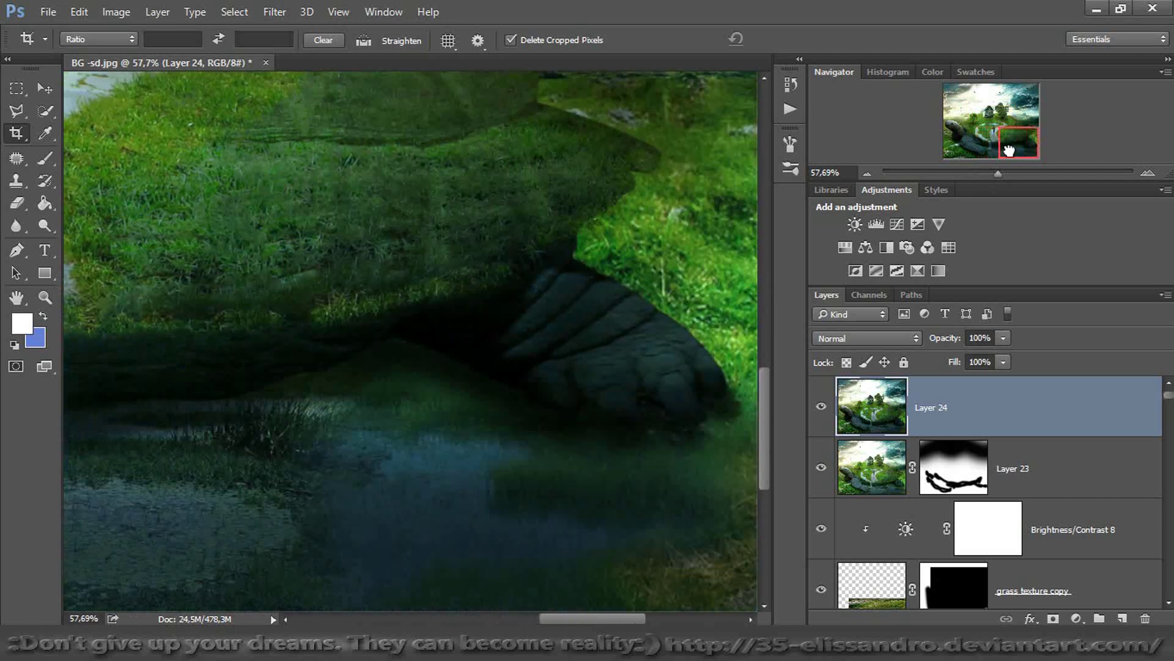
left_click(10, 230)
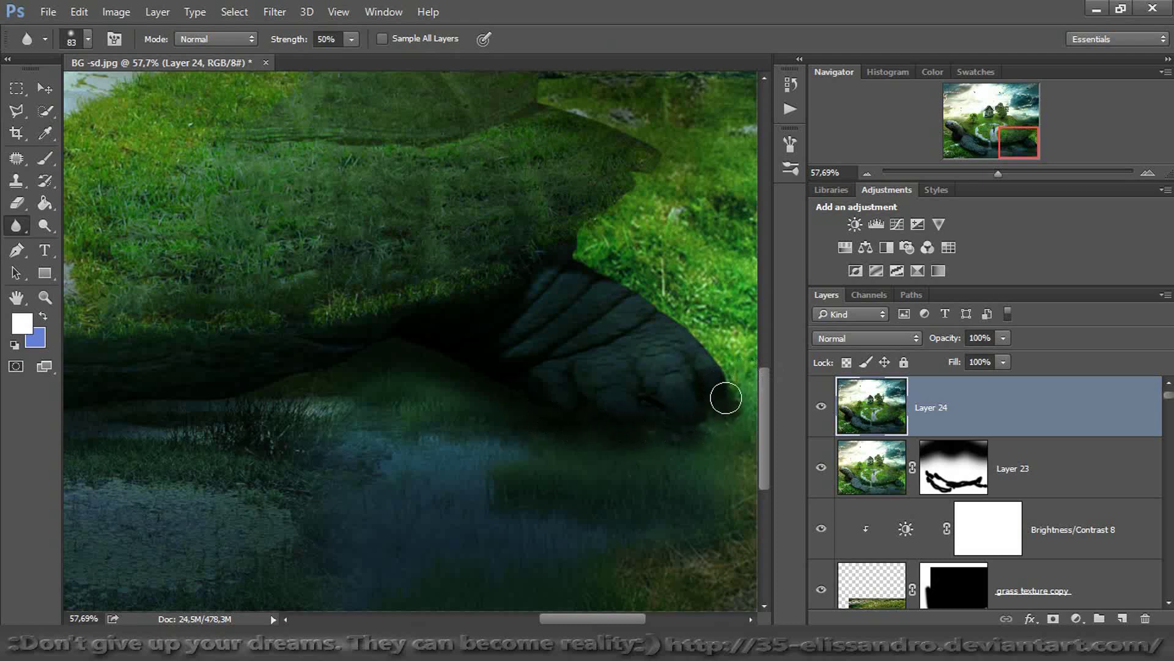
left_click_drag(282, 42, 556, 112)
left_click_drag(1016, 141, 1003, 141)
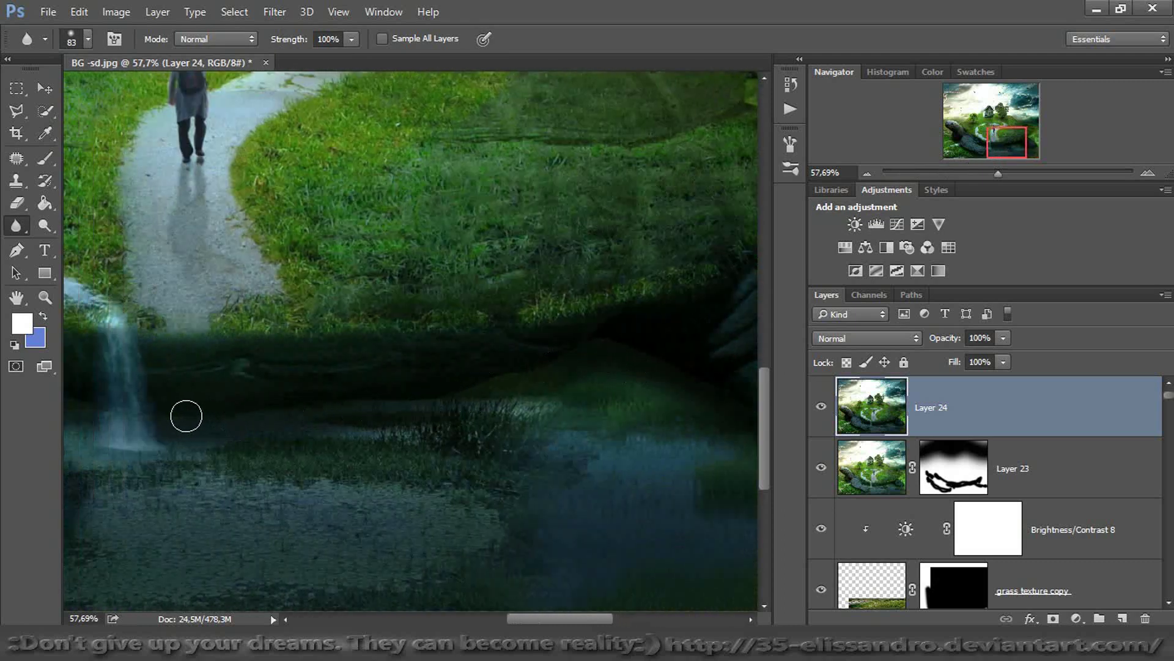
left_click_drag(996, 150, 969, 151)
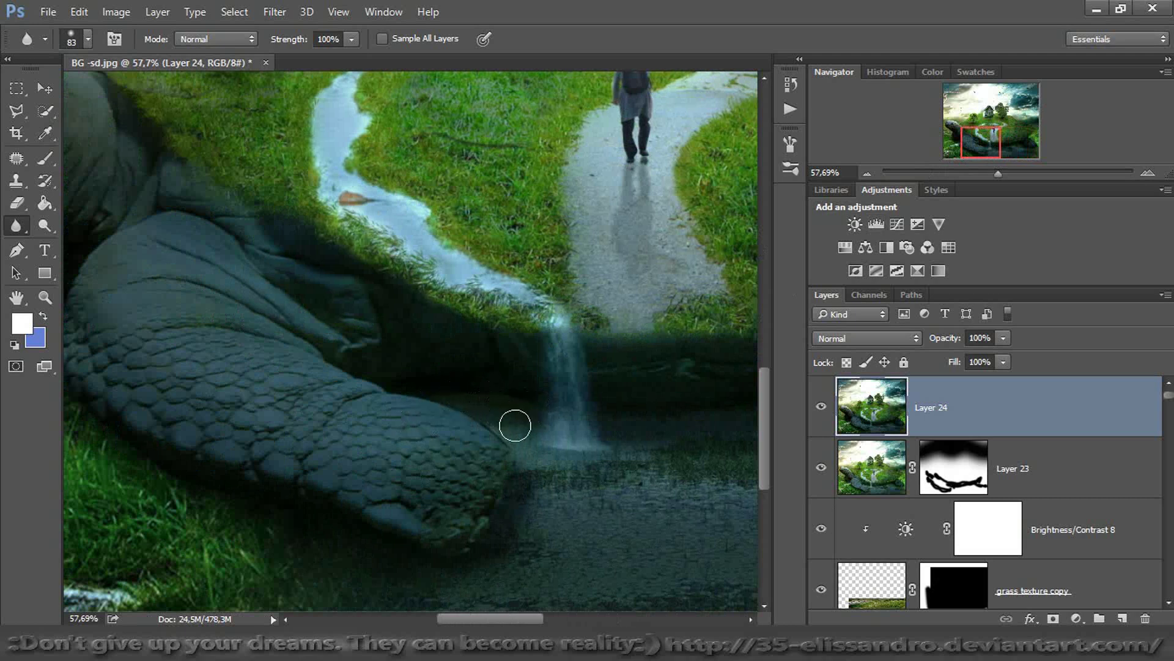
mouse_move(545, 453)
left_mouse_down()
mouse_move(506, 472)
mouse_move(514, 490)
mouse_move(520, 461)
left_mouse_up()
mouse_move(338, 541)
left_mouse_down()
mouse_move(252, 488)
mouse_move(111, 473)
mouse_move(250, 515)
mouse_move(245, 464)
left_mouse_up()
left_click_drag(967, 140, 935, 135)
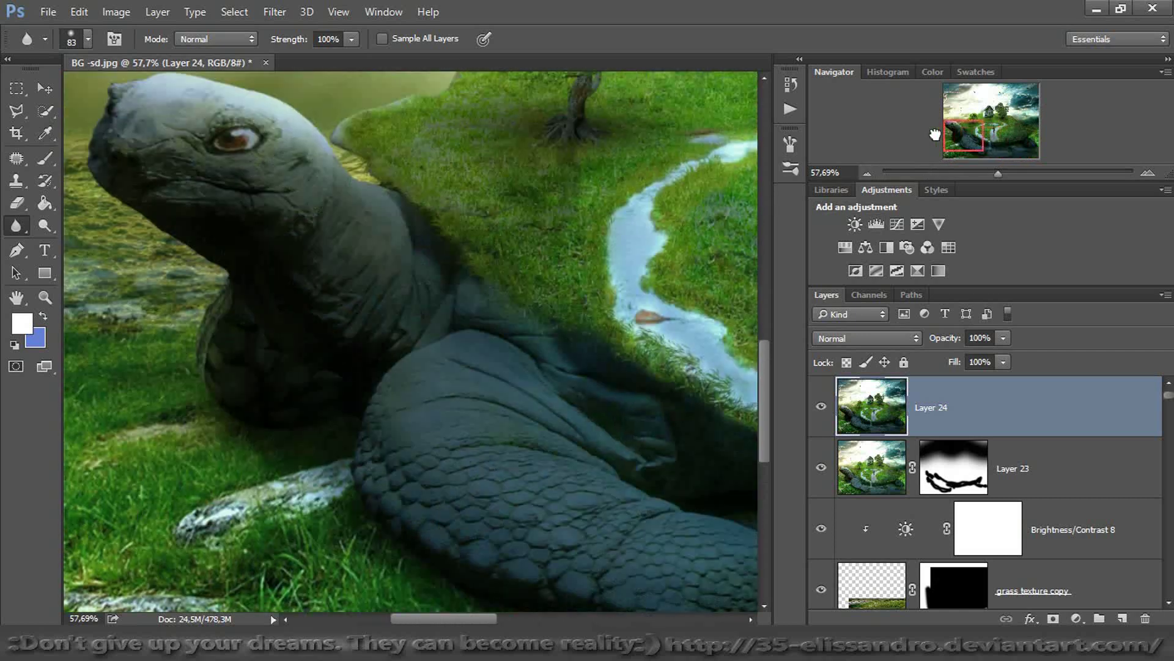
mouse_move(419, 575)
left_mouse_down()
mouse_move(343, 459)
mouse_move(301, 424)
mouse_move(334, 388)
left_mouse_up()
left_click_drag(997, 174, 976, 174)
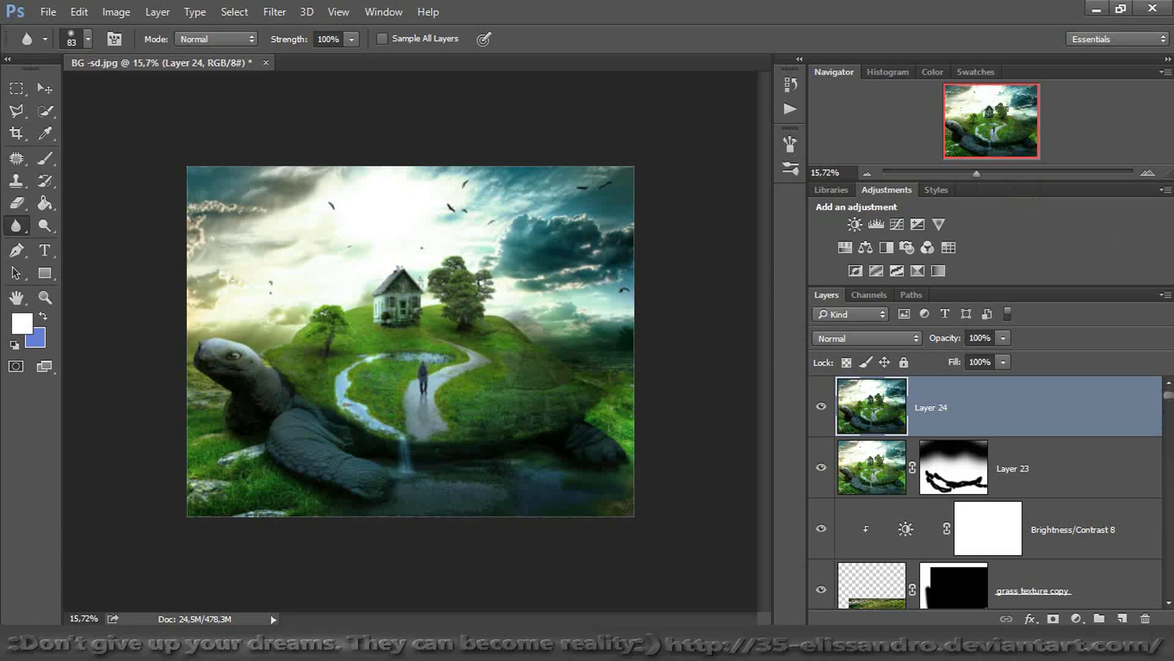
Paint white on the grass texture layer's mask across the foreground with a large 1249 px brush
left_click_drag(1170, 397, 1169, 583)
left_click(951, 511)
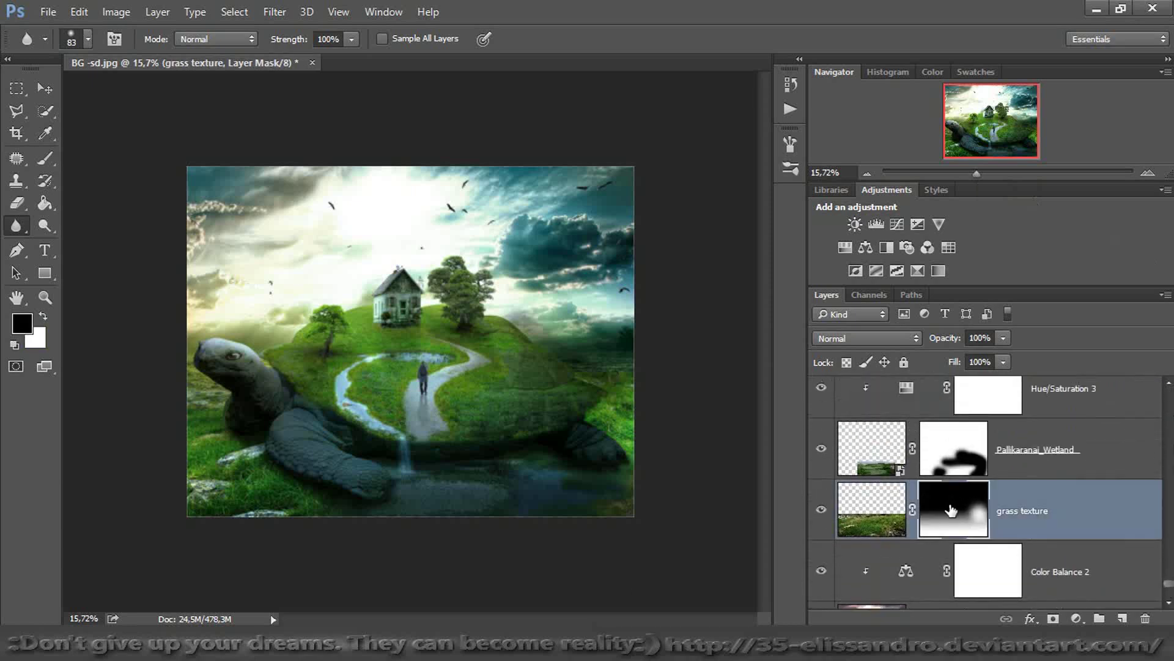
left_click(43, 315)
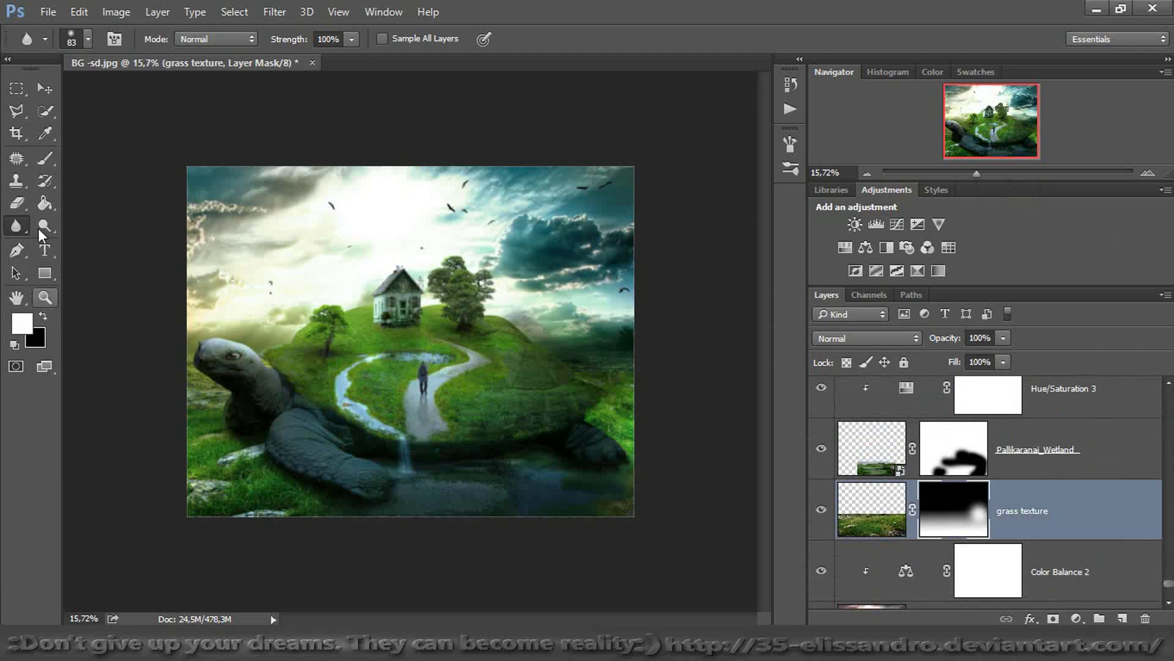
left_click(46, 159)
right_click(232, 370, "alt")
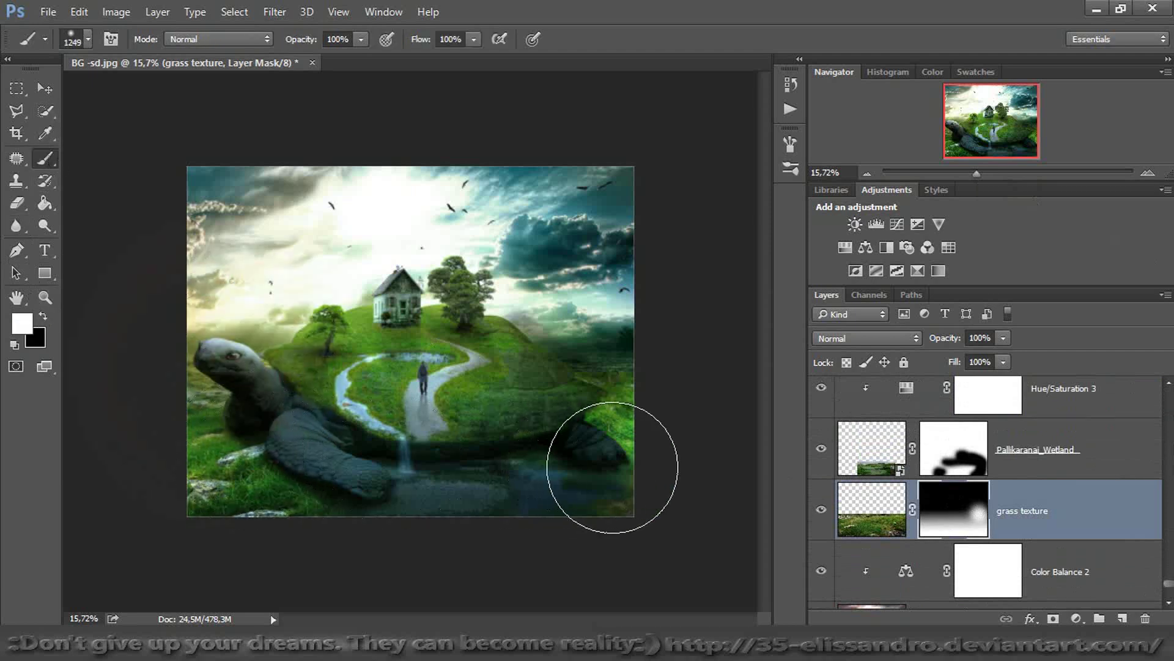
left_click(238, 472)
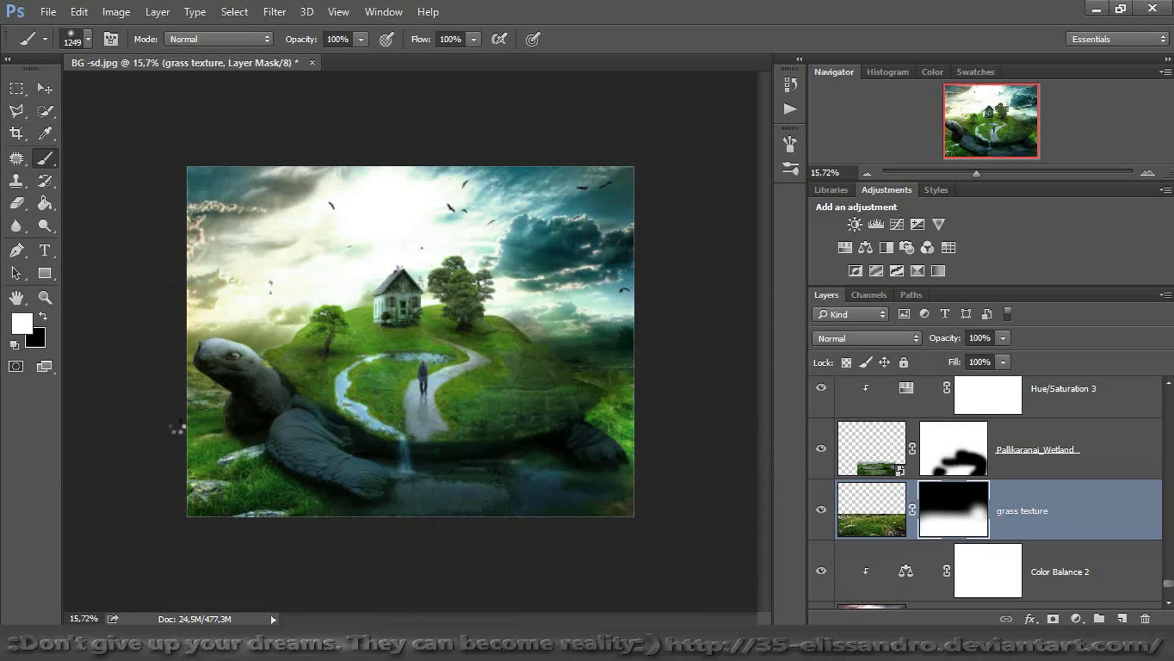
Move the grass texture layer above Layer 24 and hide it by filling its mask with black
left_click_drag(1083, 529, 1054, 316)
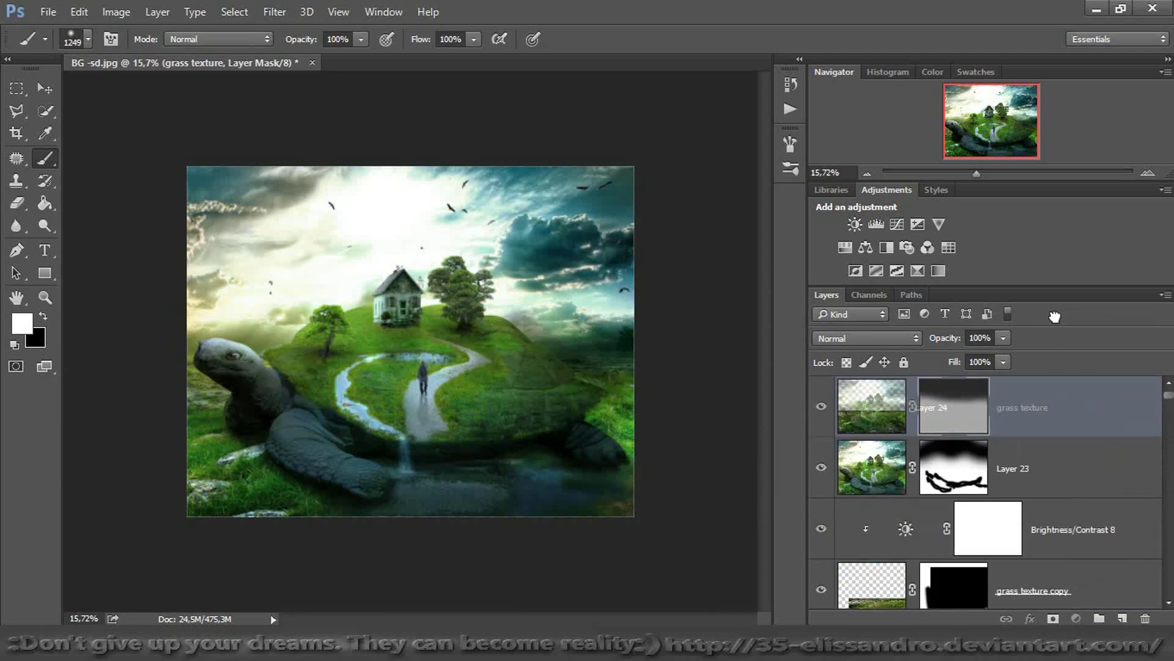
left_click_drag(1028, 411, 1021, 386)
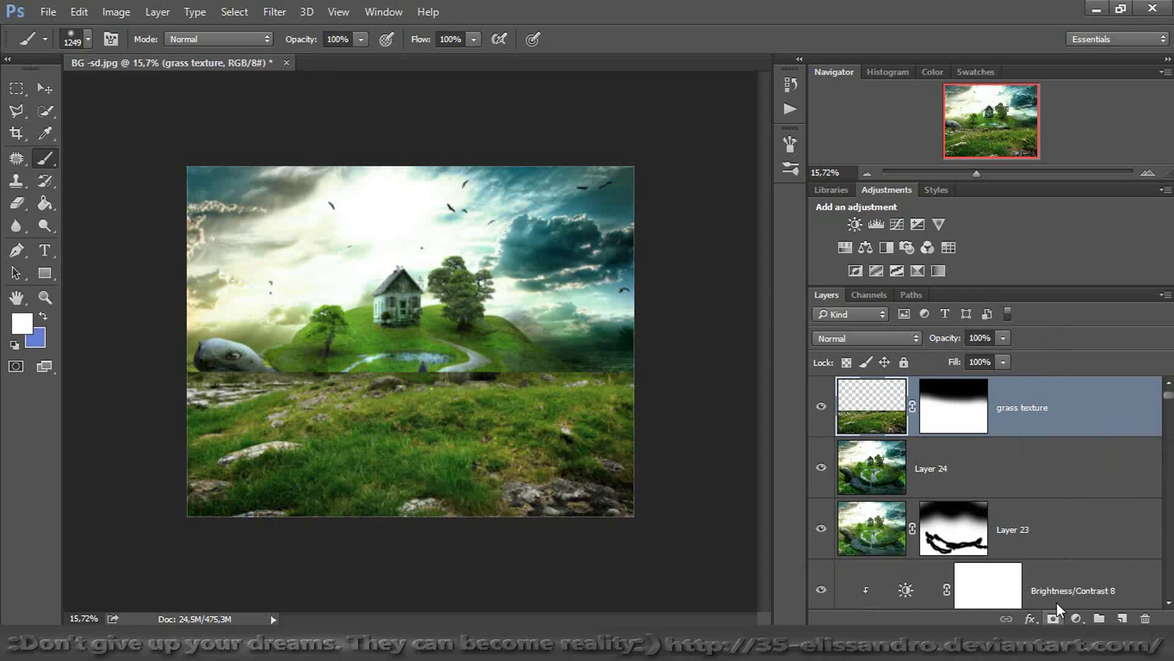
left_click(945, 426)
key("d")
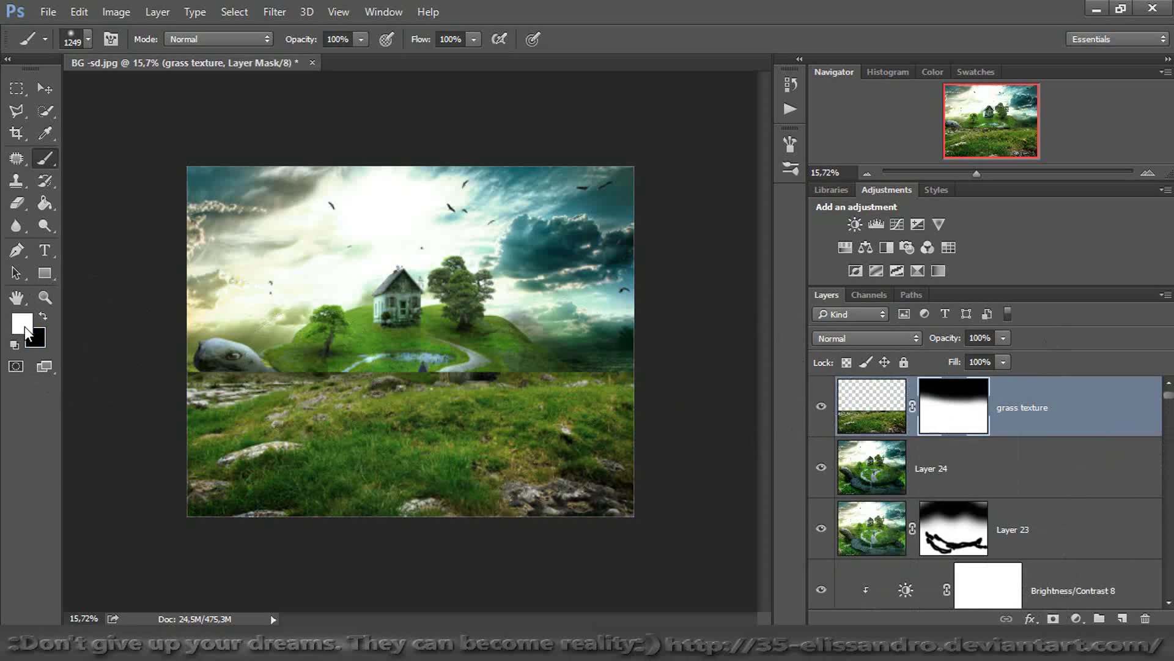
left_click(43, 316)
mouse_move(200, 406)
left_mouse_down()
mouse_move(537, 551)
mouse_move(190, 482)
mouse_move(703, 420)
mouse_move(558, 472)
left_mouse_up()
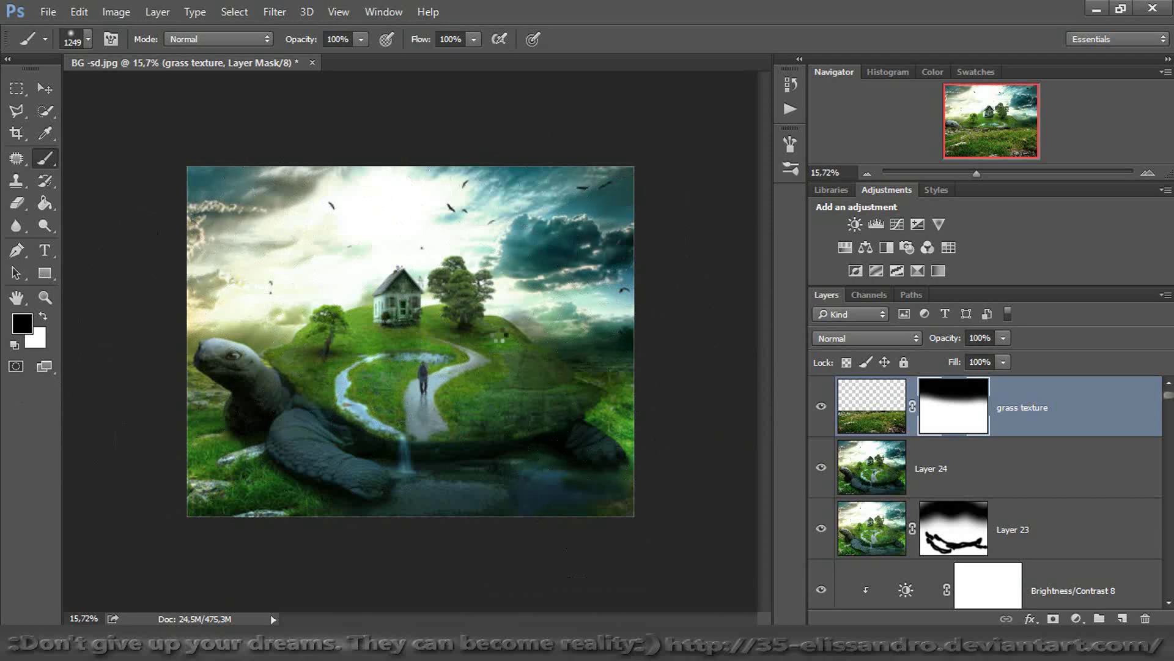
key("alt+BackSpace")
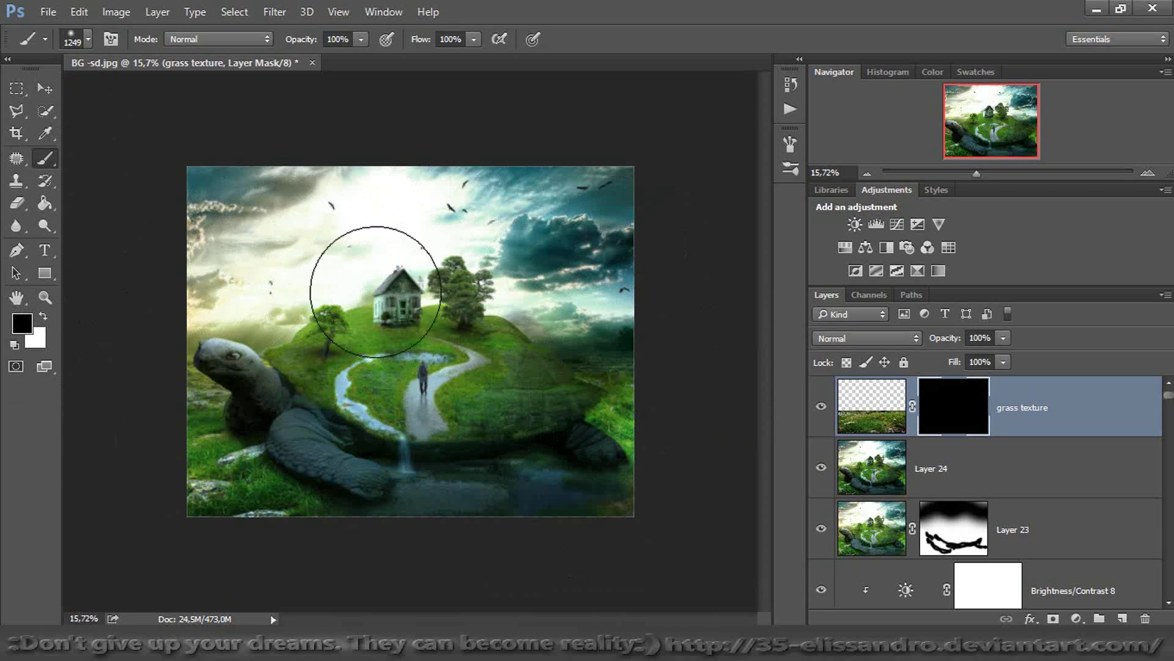
Paint white on the grass texture mask along the front leg's lower edge with a re-angled 116 px grass brush
right_click(340, 263)
left_click(463, 310)
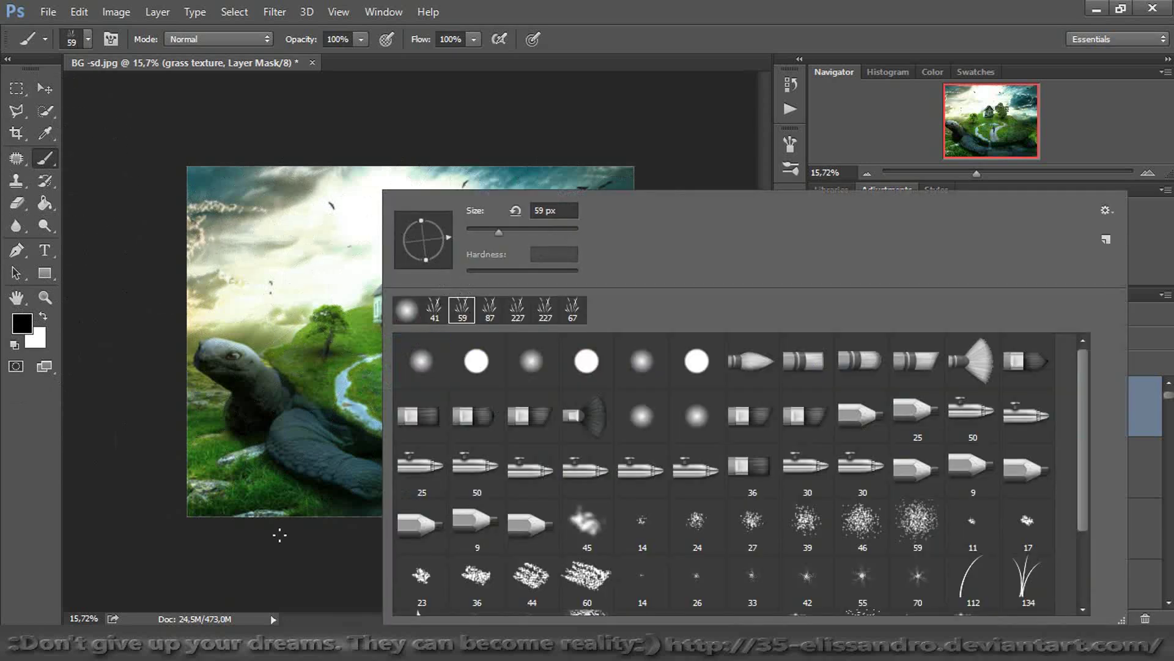
left_click(614, 42)
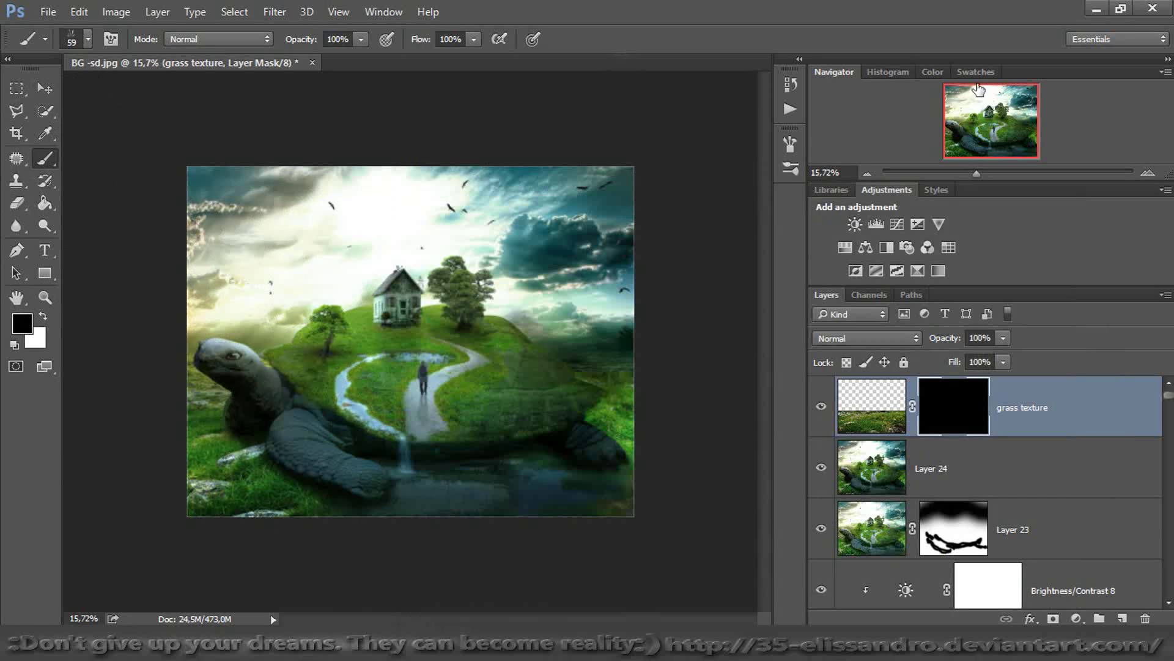
left_click(1000, 176)
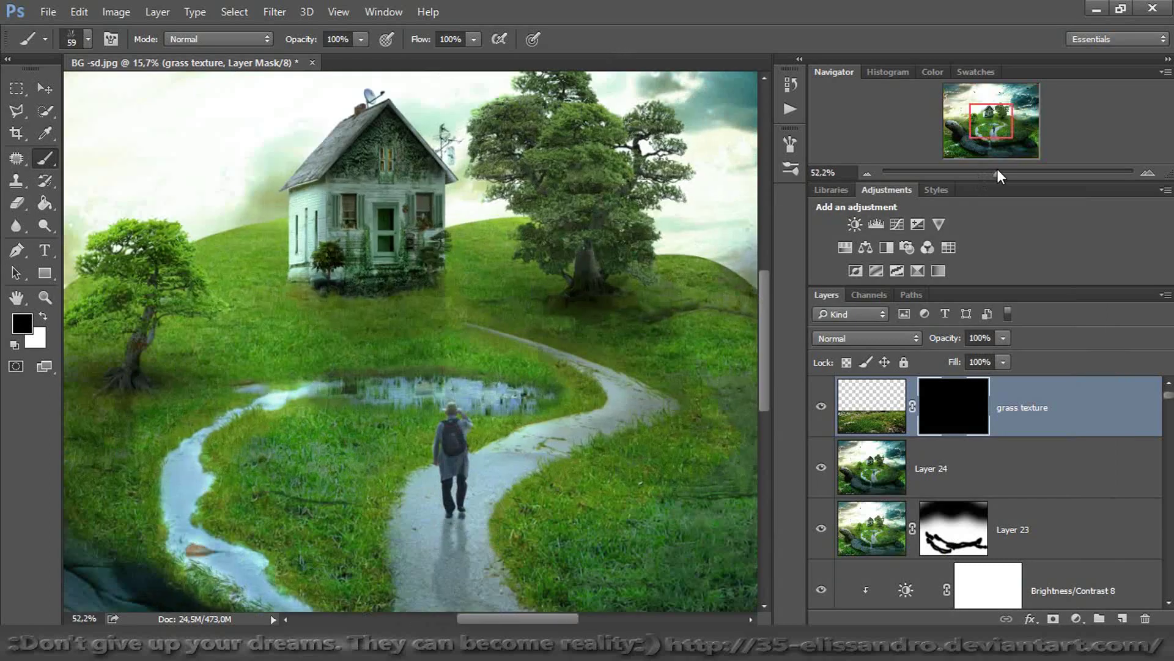
left_click_drag(995, 152, 965, 169)
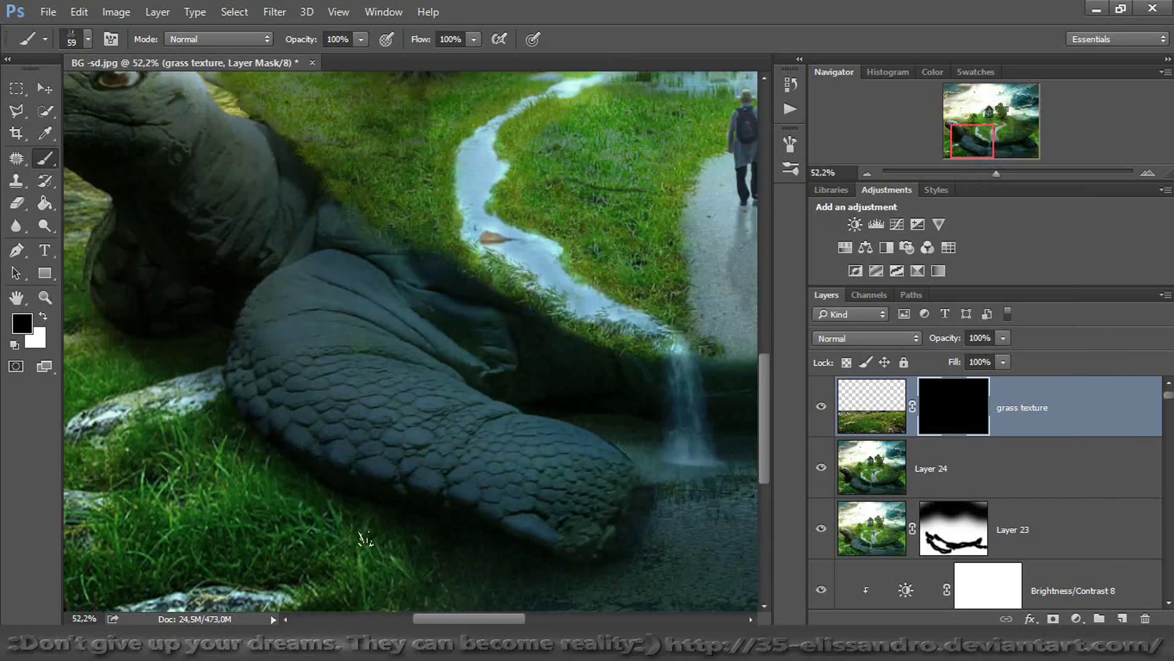
right_click(341, 496, "alt")
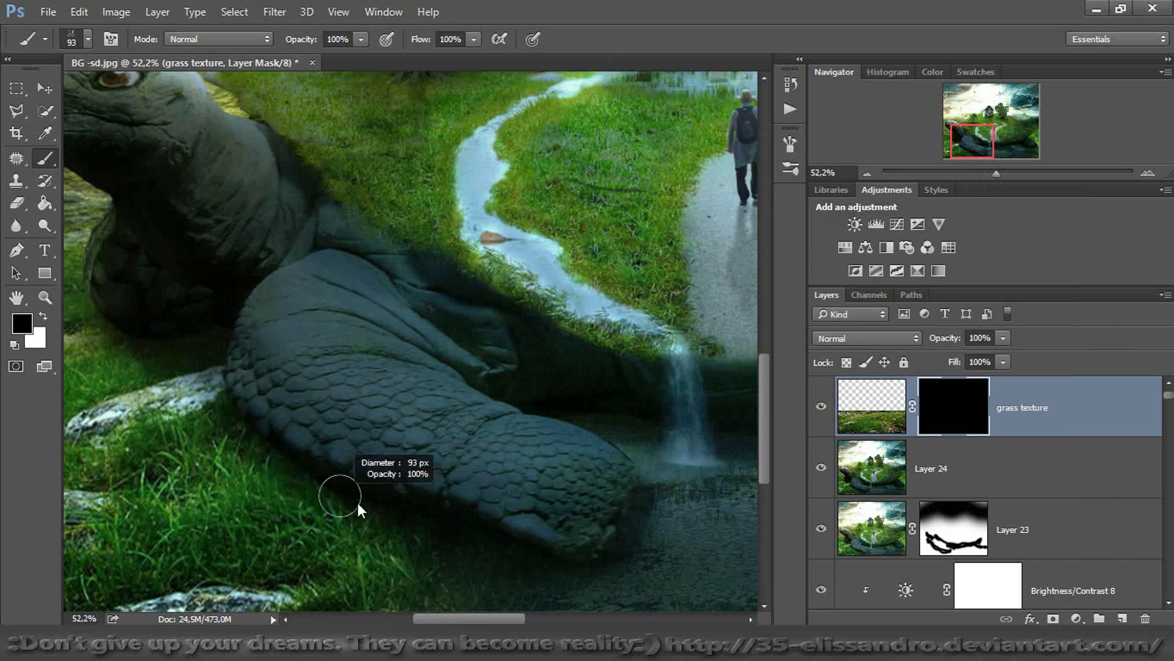
left_click_drag(357, 502, 358, 504)
right_click(339, 260)
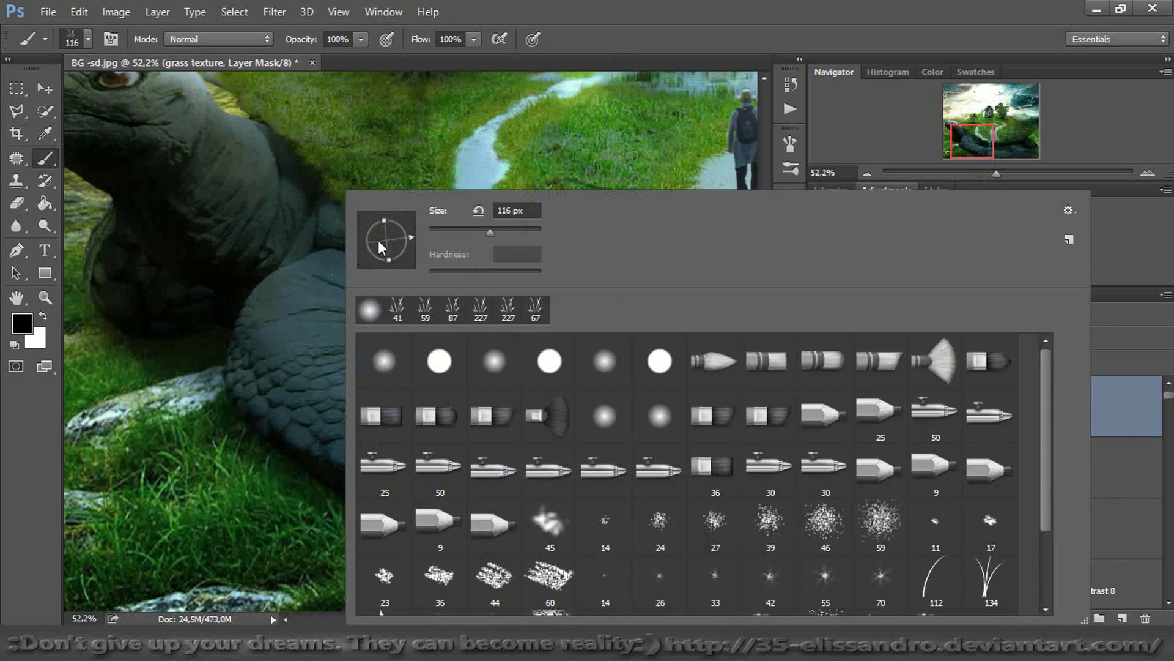
mouse_move(405, 231)
left_mouse_down()
mouse_move(266, 405)
mouse_move(477, 184)
left_mouse_up()
left_click(42, 315)
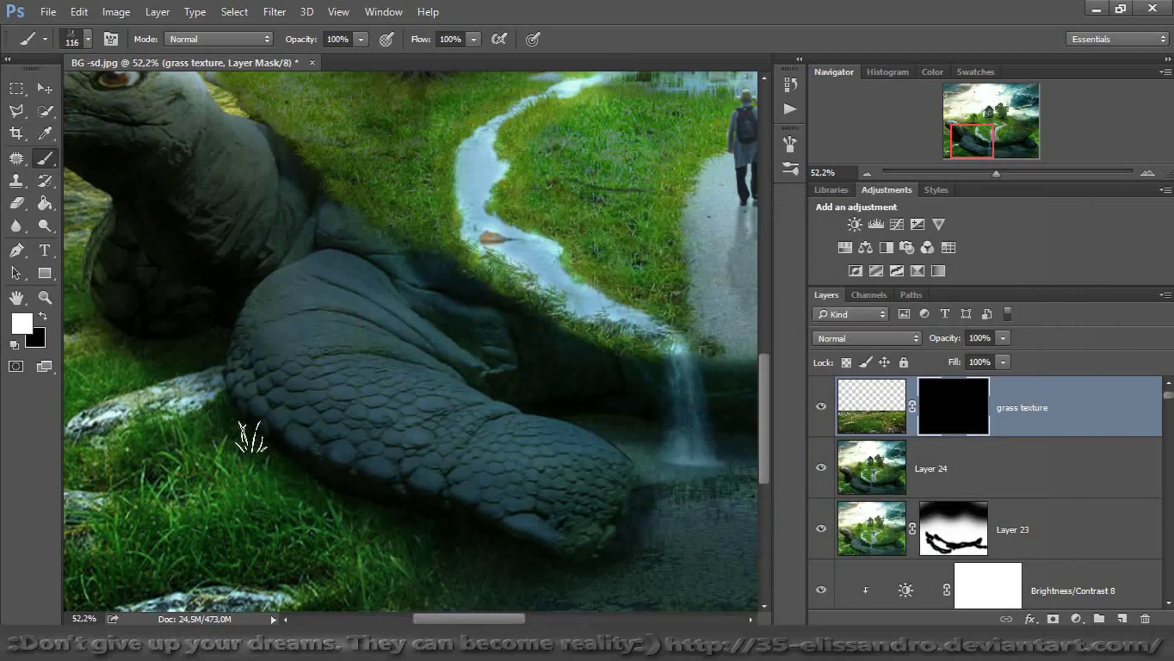
mouse_move(284, 456)
left_mouse_down()
mouse_move(418, 516)
mouse_move(343, 520)
mouse_move(480, 524)
mouse_move(540, 560)
left_mouse_up()
Paint white grass strokes on the mask beneath the turtle's neck and along the base of the rear foot
left_click_drag(175, 336, 136, 333)
key("ctrl+z")
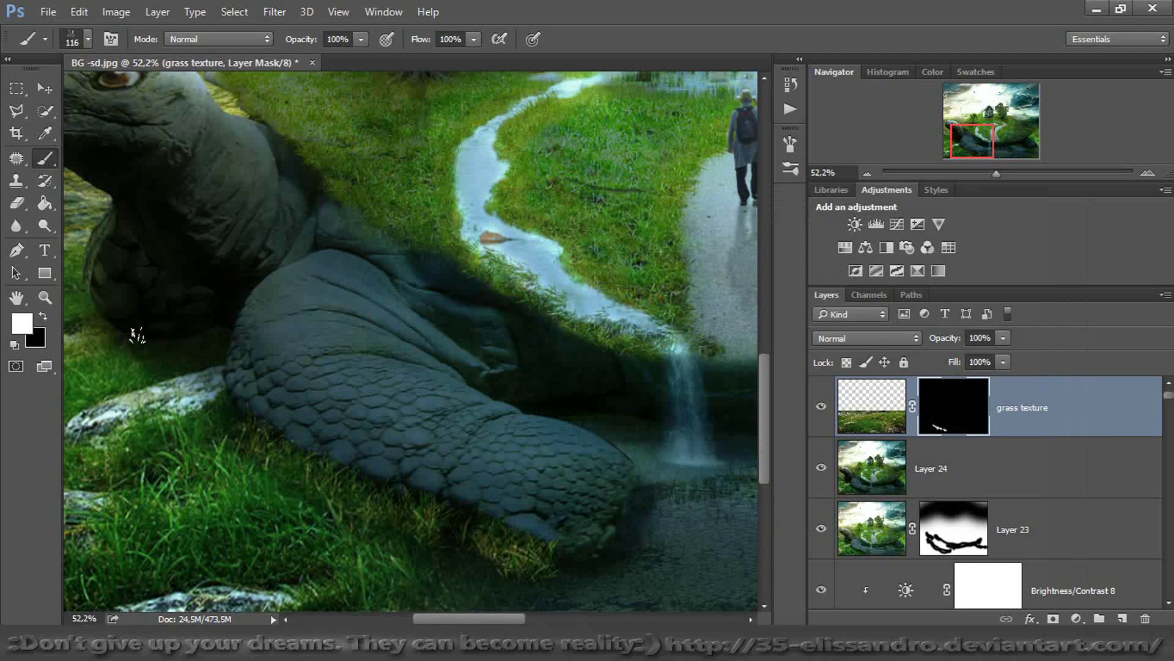
left_click_drag(123, 336, 176, 331)
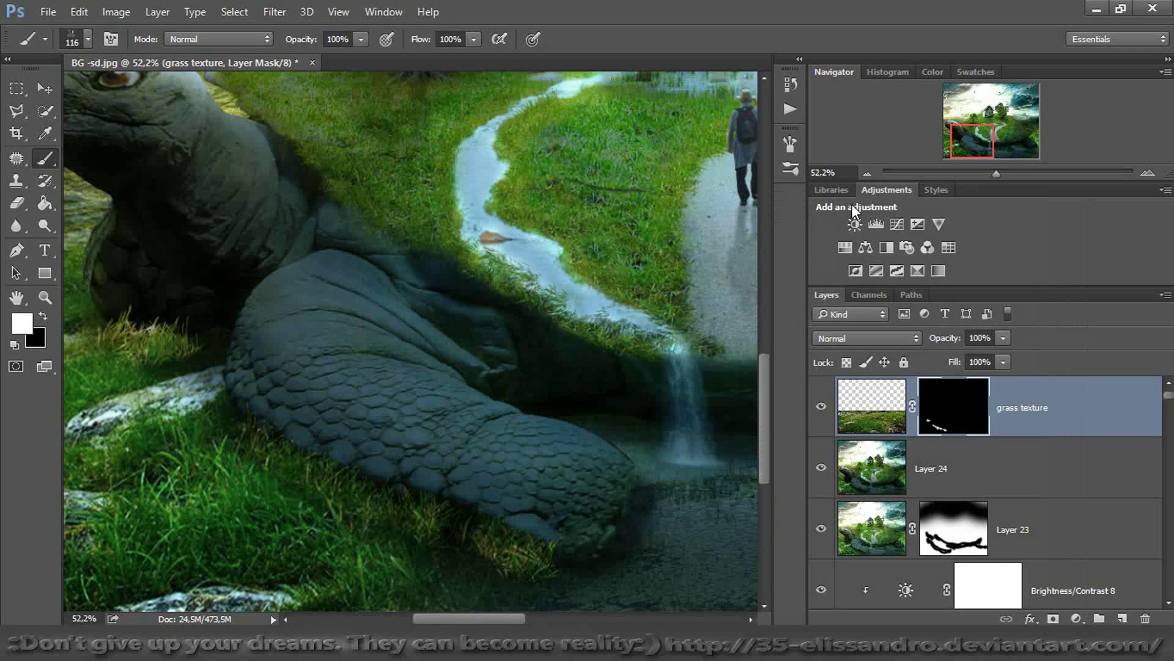
left_click_drag(967, 146, 1022, 147)
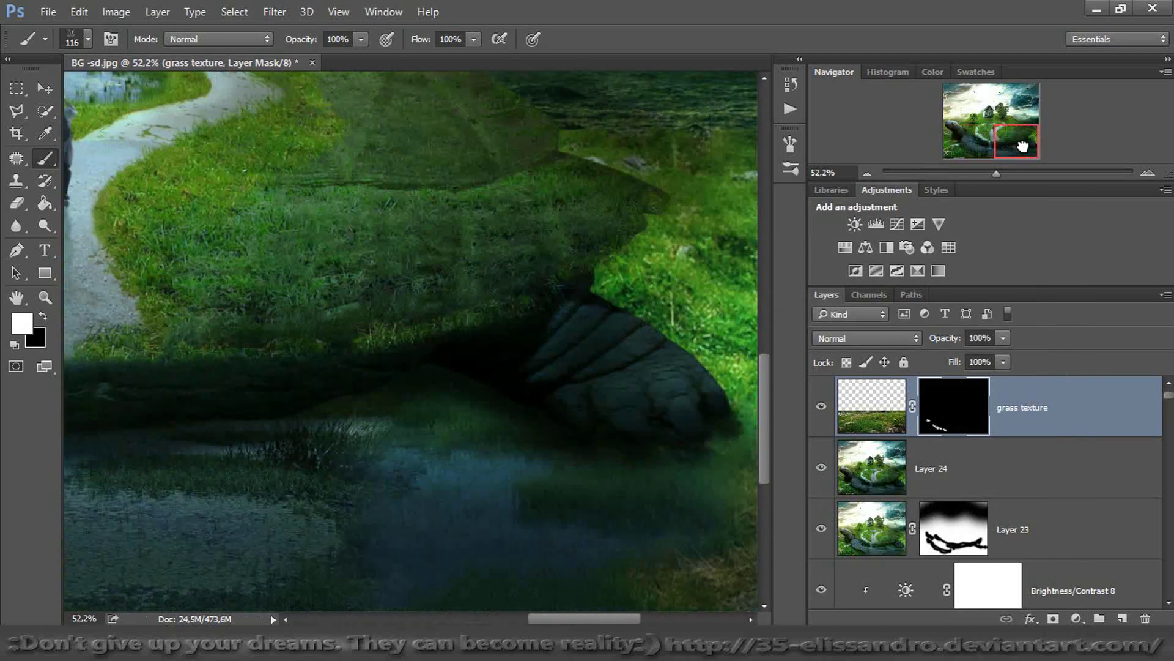
mouse_move(450, 375)
left_mouse_down()
mouse_move(610, 443)
mouse_move(734, 422)
left_mouse_up()
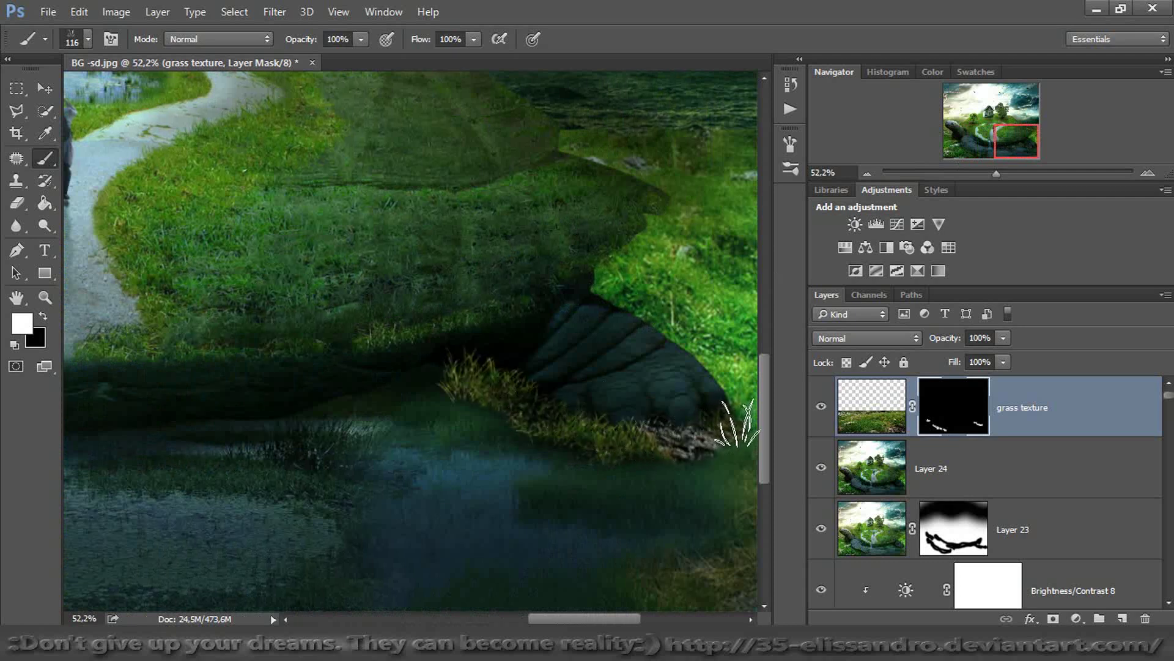
Set the grass texture layer's fill to 68% and its opacity to 82%
left_click_drag(954, 362, 930, 365)
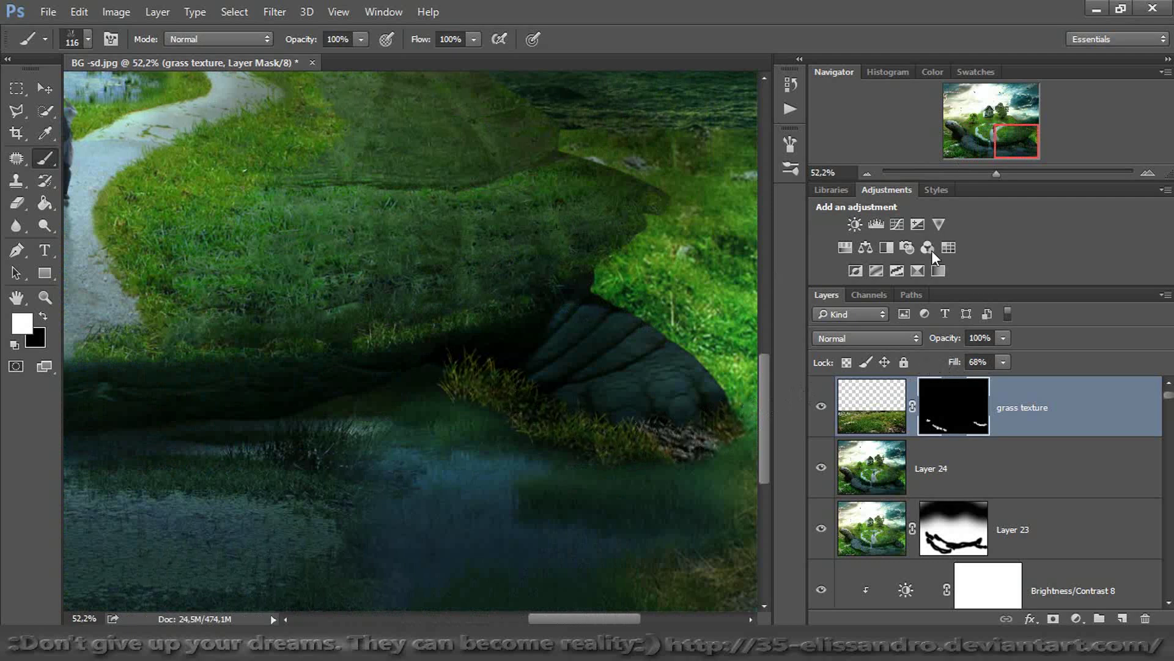
left_click_drag(1005, 148, 954, 147)
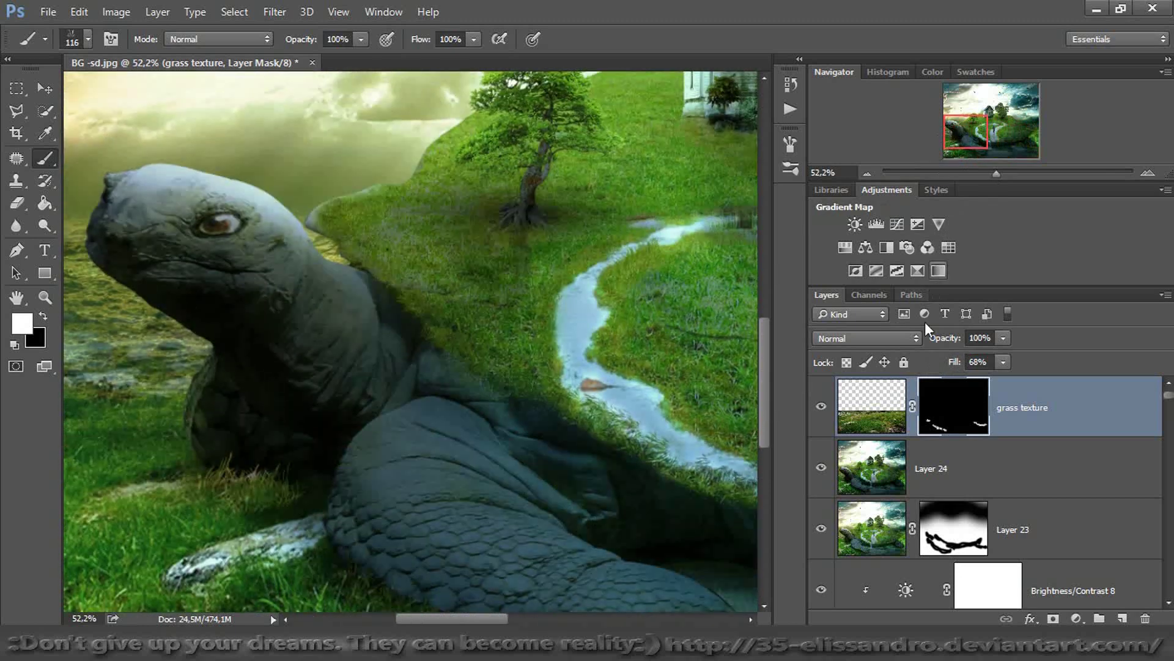
left_click_drag(945, 341, 930, 341)
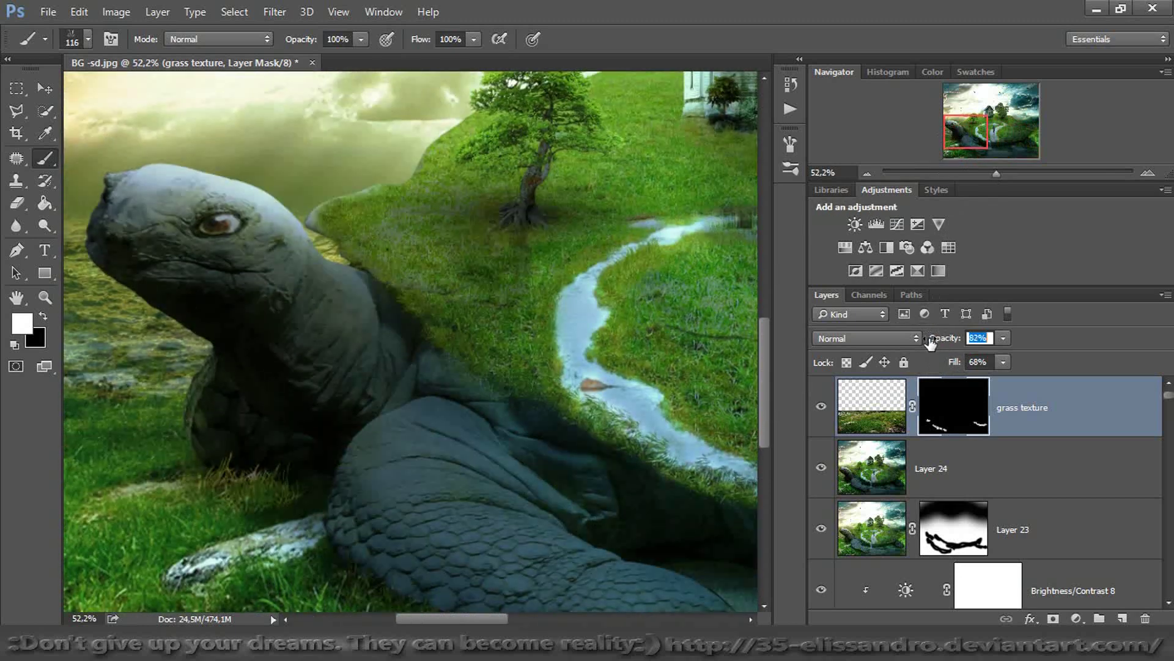
Extend the painted grass from the rear foot along the shell's underside, and set the layer's opacity to 54% and fill to 61%
left_click_drag(964, 145, 1019, 153)
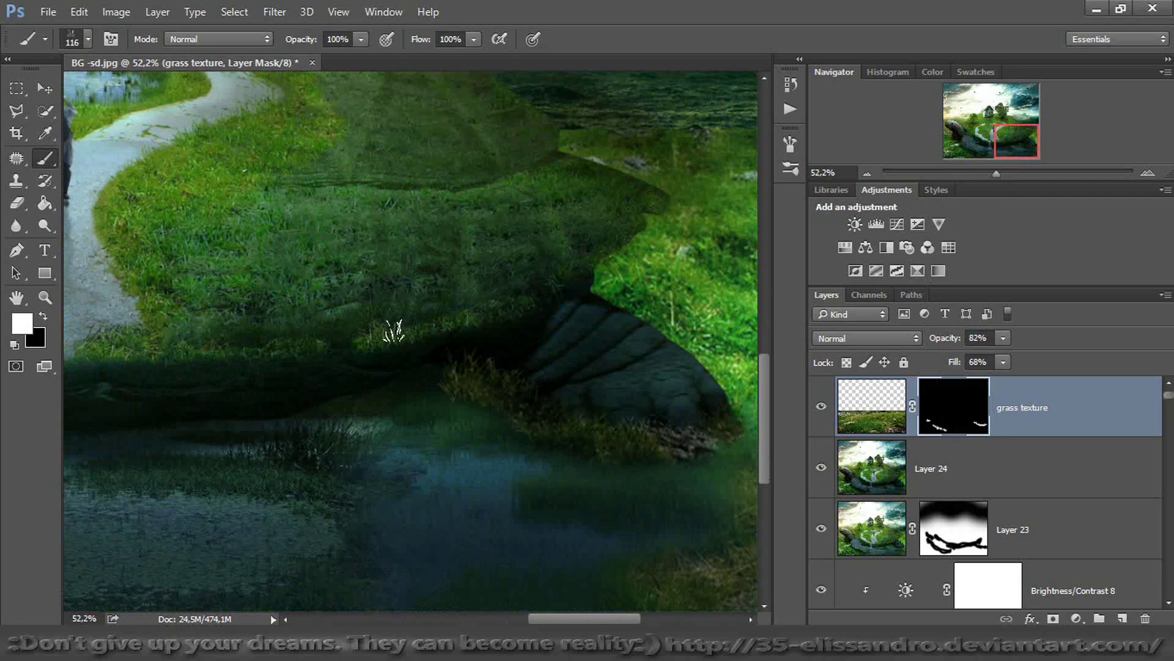
left_click_drag(340, 401, 424, 377)
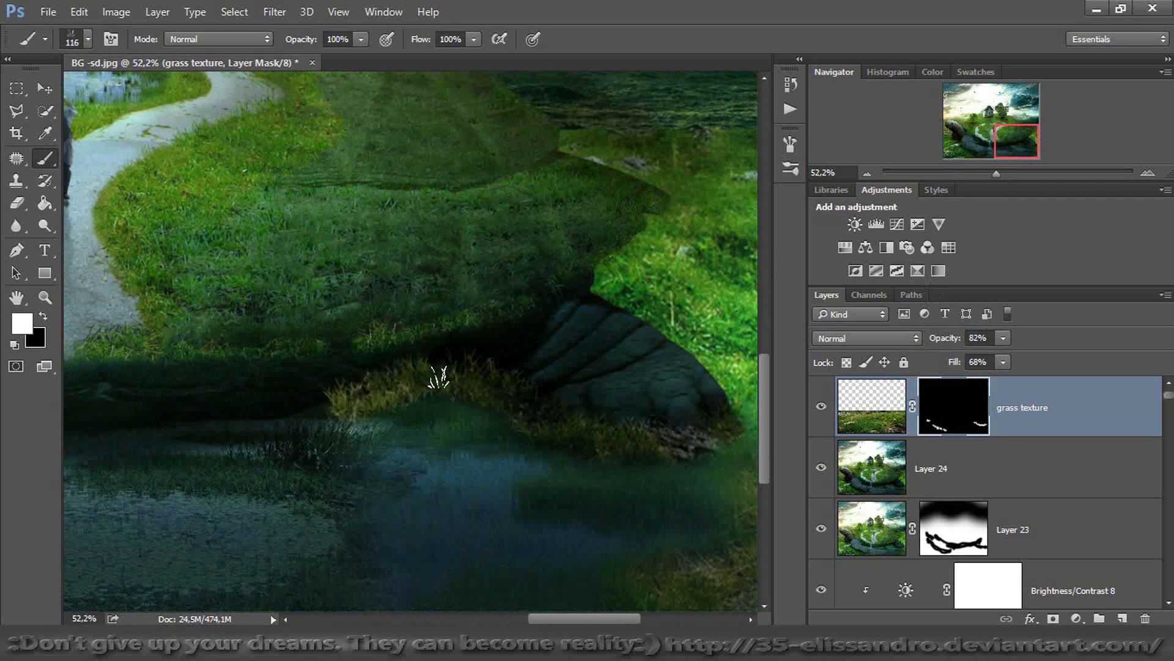
mouse_move(955, 342)
left_mouse_down()
mouse_move(927, 346)
mouse_move(944, 362)
left_mouse_up()
Clip a Brightness/Contrast adjustment to the grass texture layer with brightness -97 and contrast 17
left_click(870, 419)
left_click(856, 223)
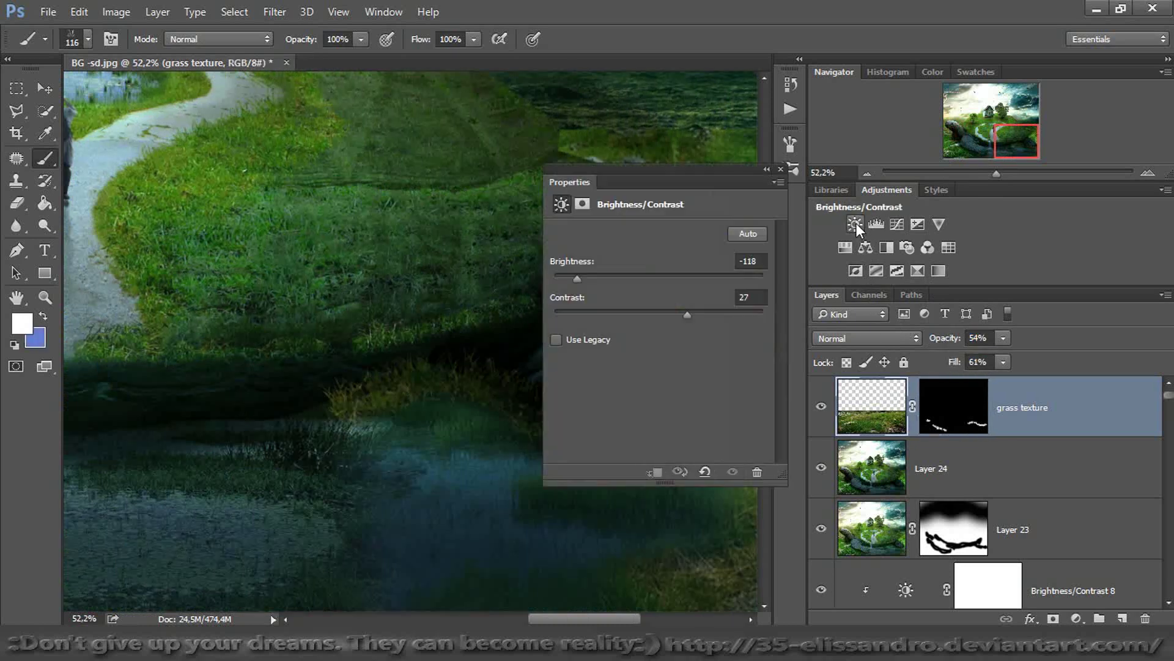
left_click(655, 471)
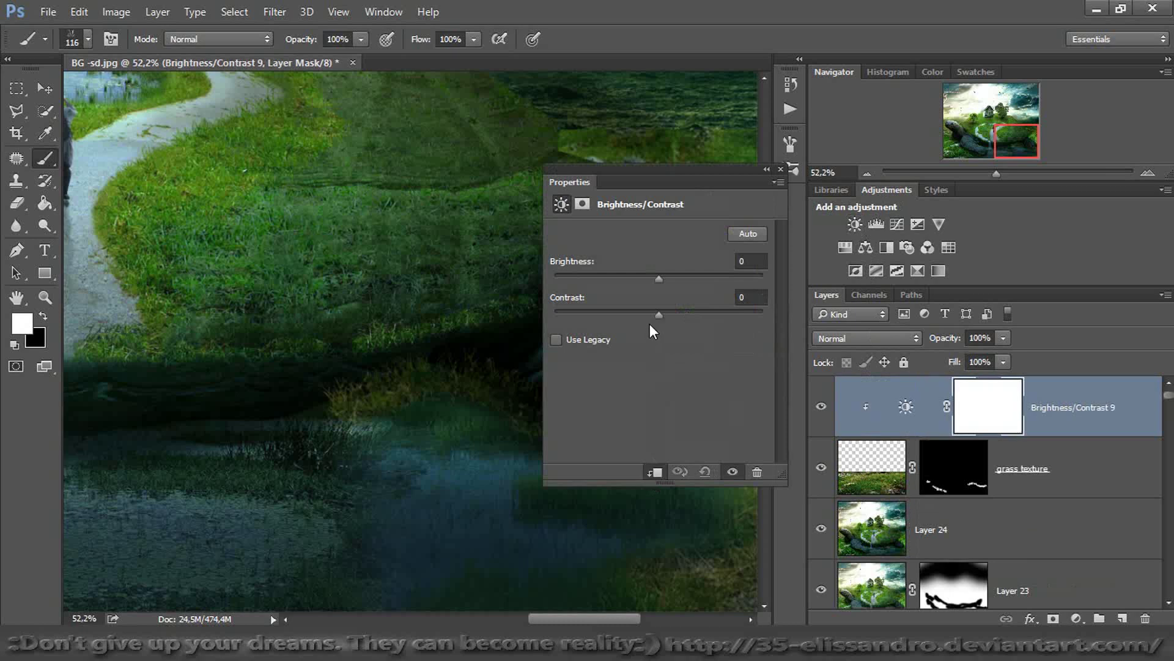
left_click_drag(654, 280, 593, 288)
left_click_drag(658, 314, 678, 313)
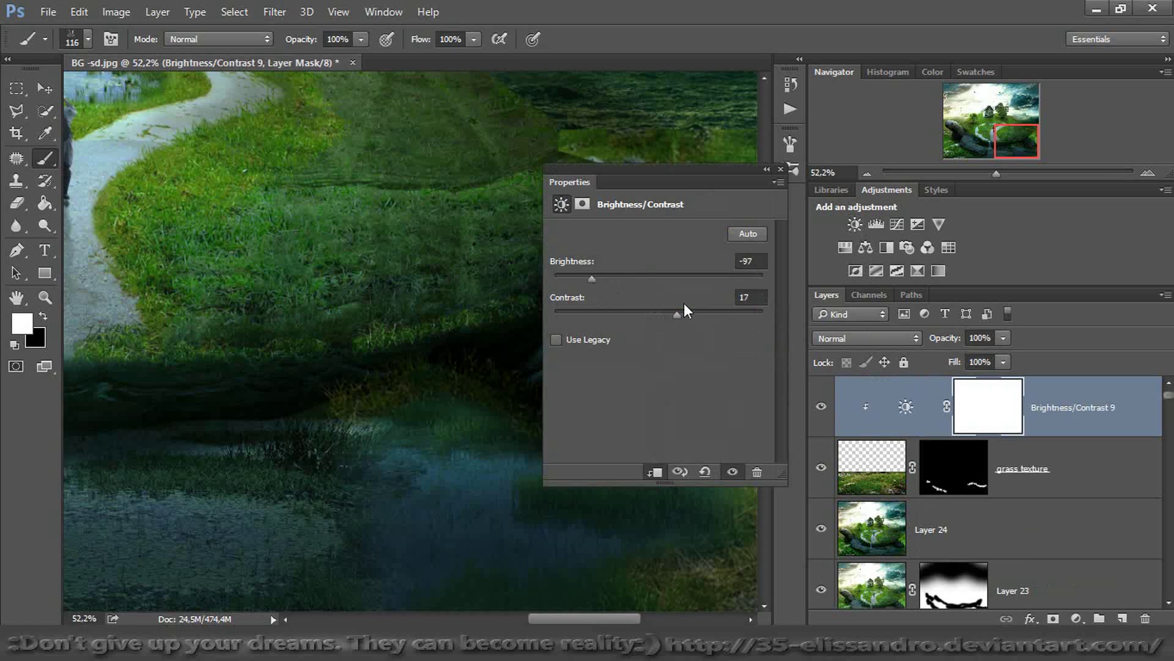
left_click(780, 170)
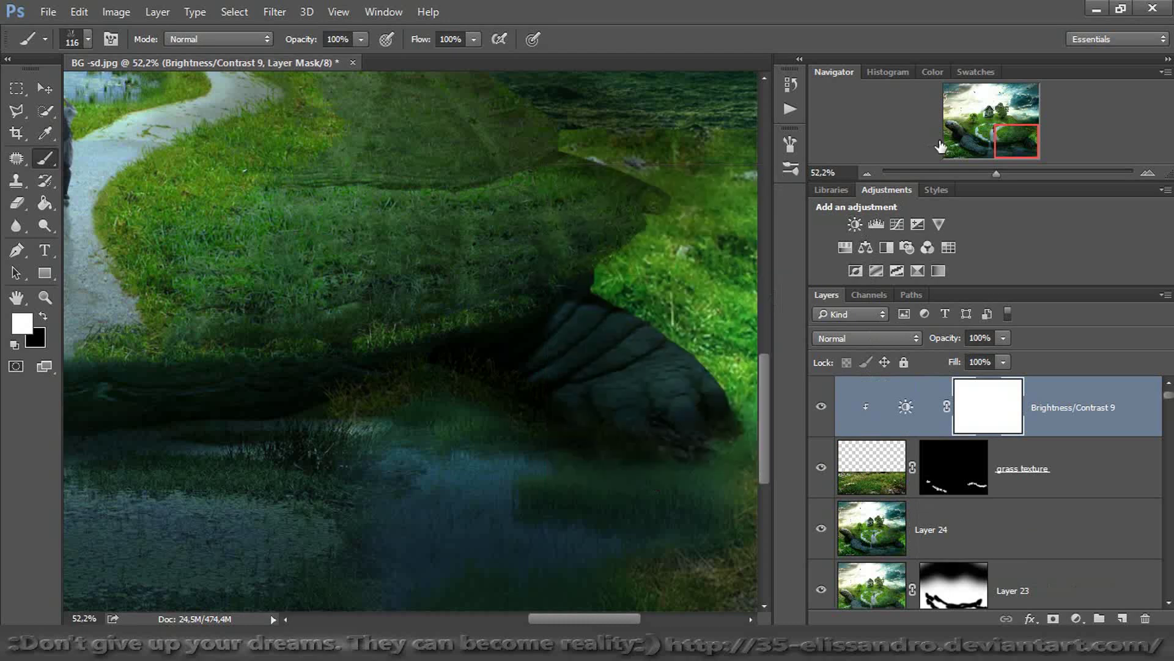
Set the grass texture layer's fill to 94%
left_click_drag(1012, 143, 955, 147)
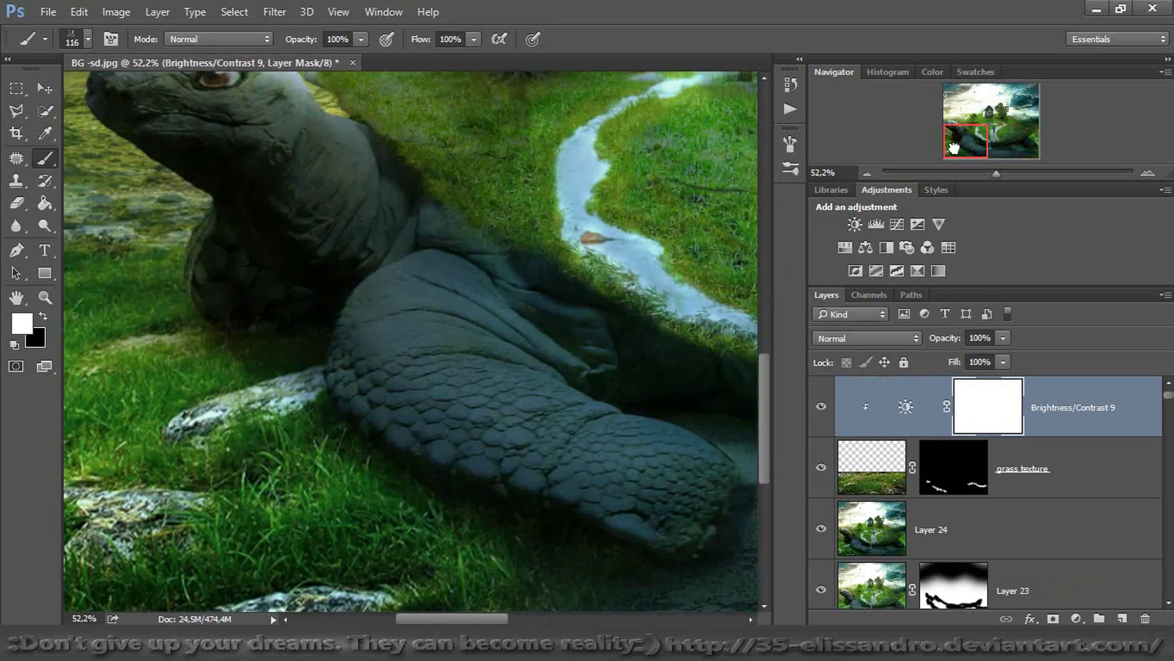
left_click(885, 463)
left_click(979, 362)
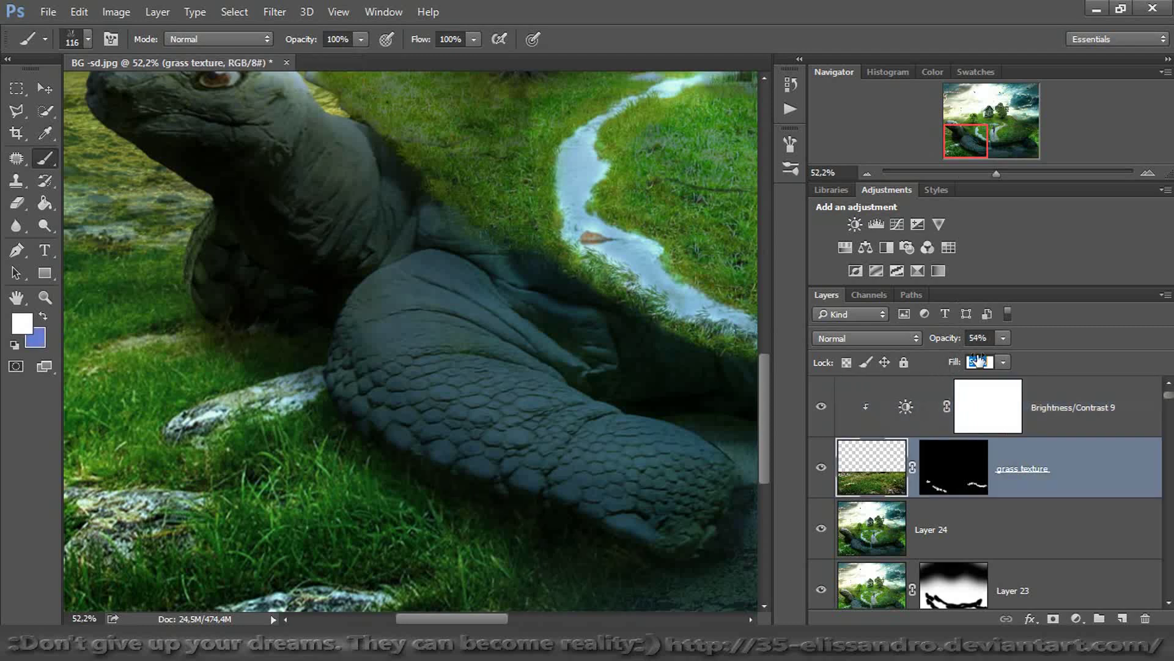
type("94")
key("Return")
left_click_drag(958, 129, 1021, 151)
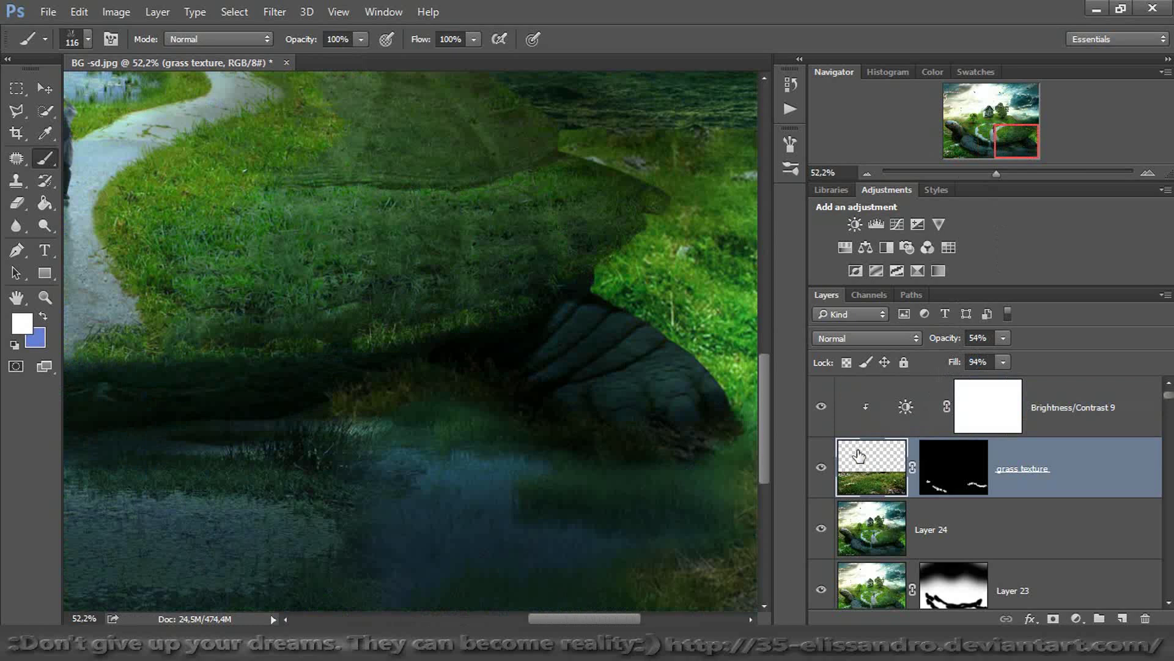
Add a clipped Color Balance adjustment to the grass texture with midtones at -55 cyan/red and +54 magenta/green
left_click(867, 247)
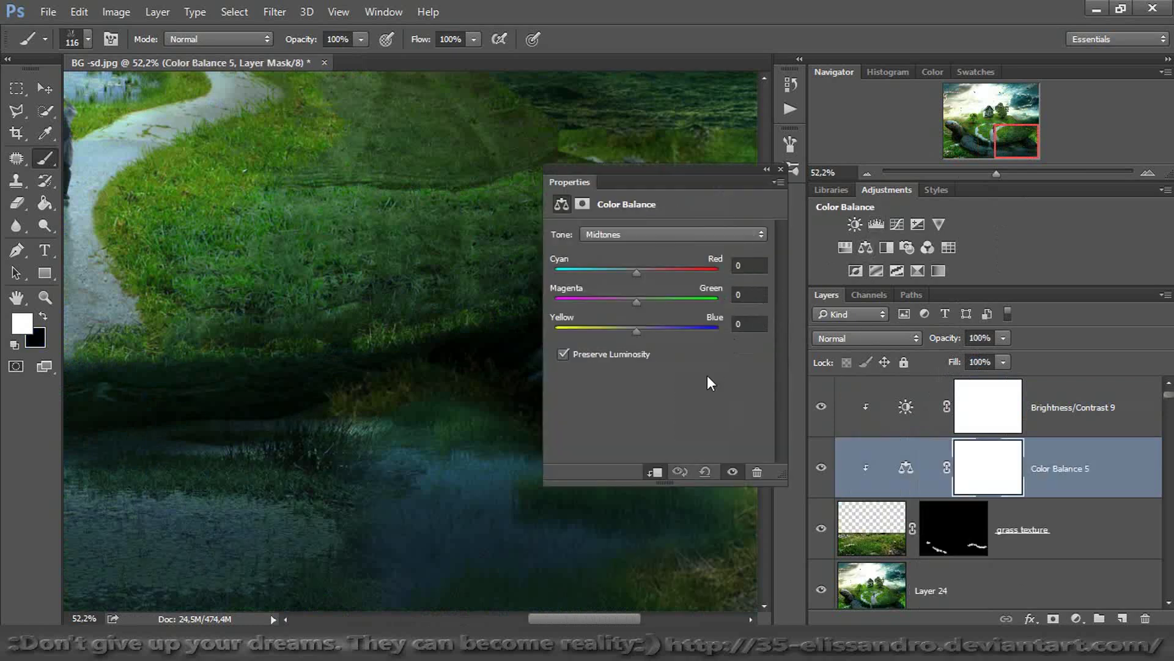
left_click_drag(642, 302, 592, 275)
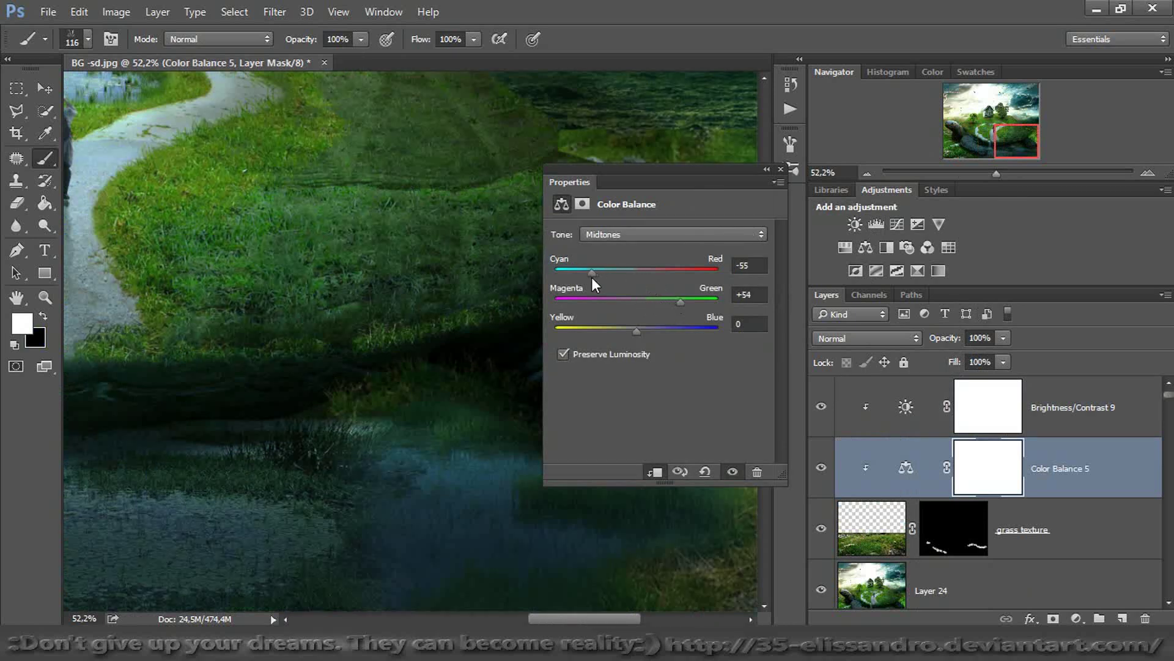
left_click(780, 169)
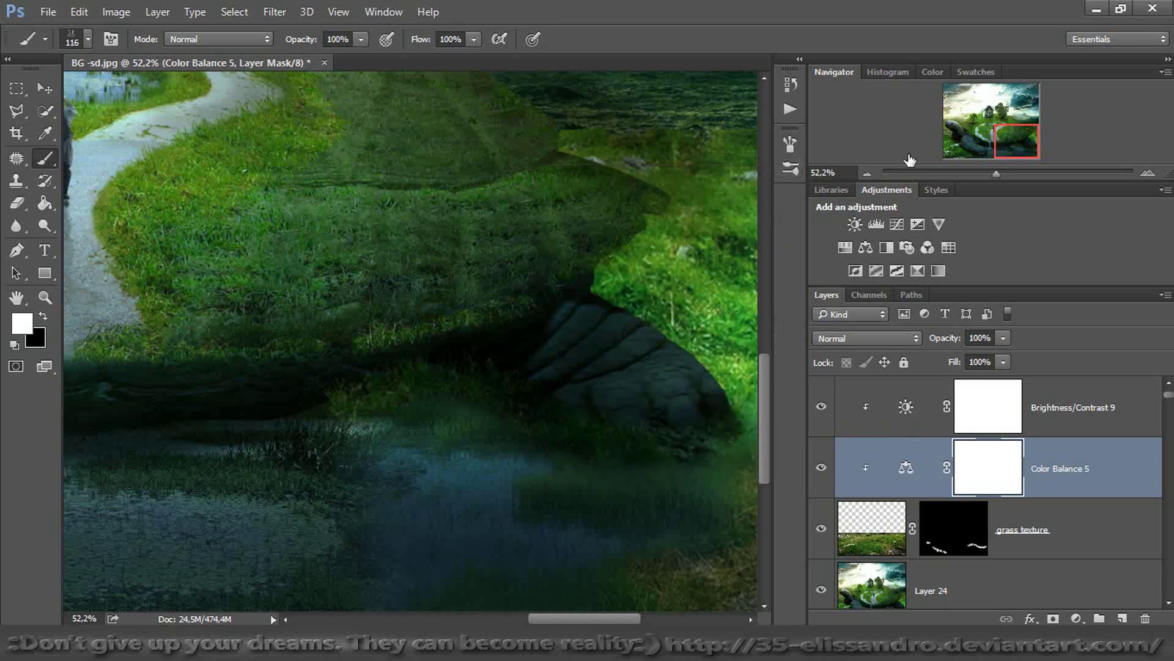
left_click_drag(1010, 145, 960, 149)
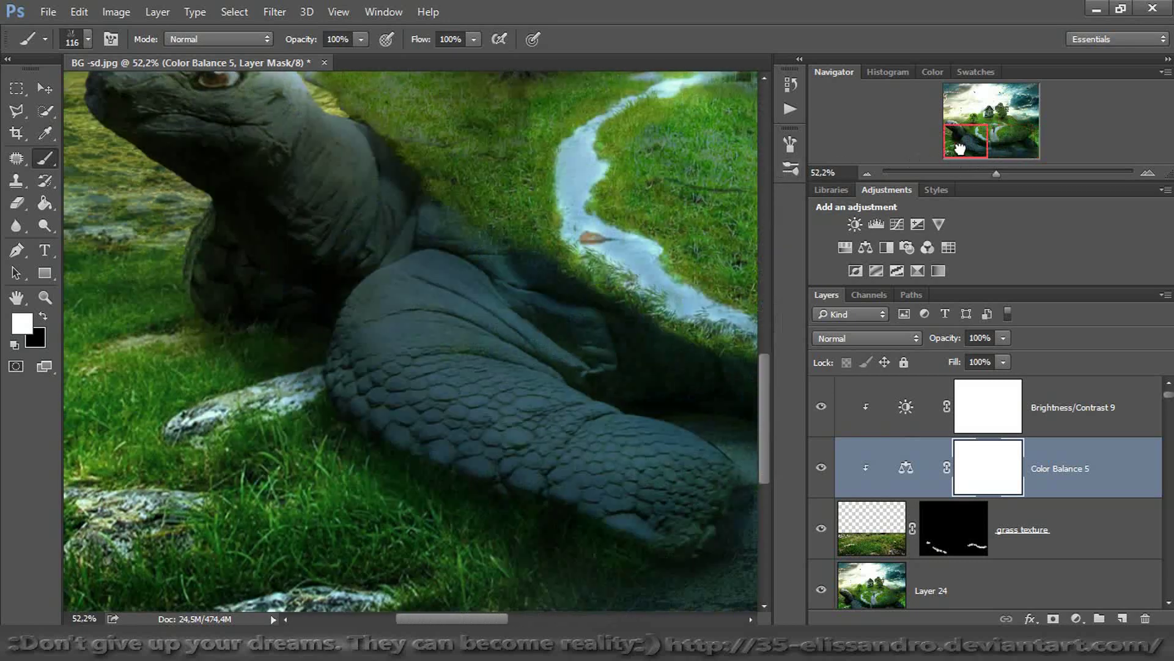
left_click_drag(960, 148, 1010, 153)
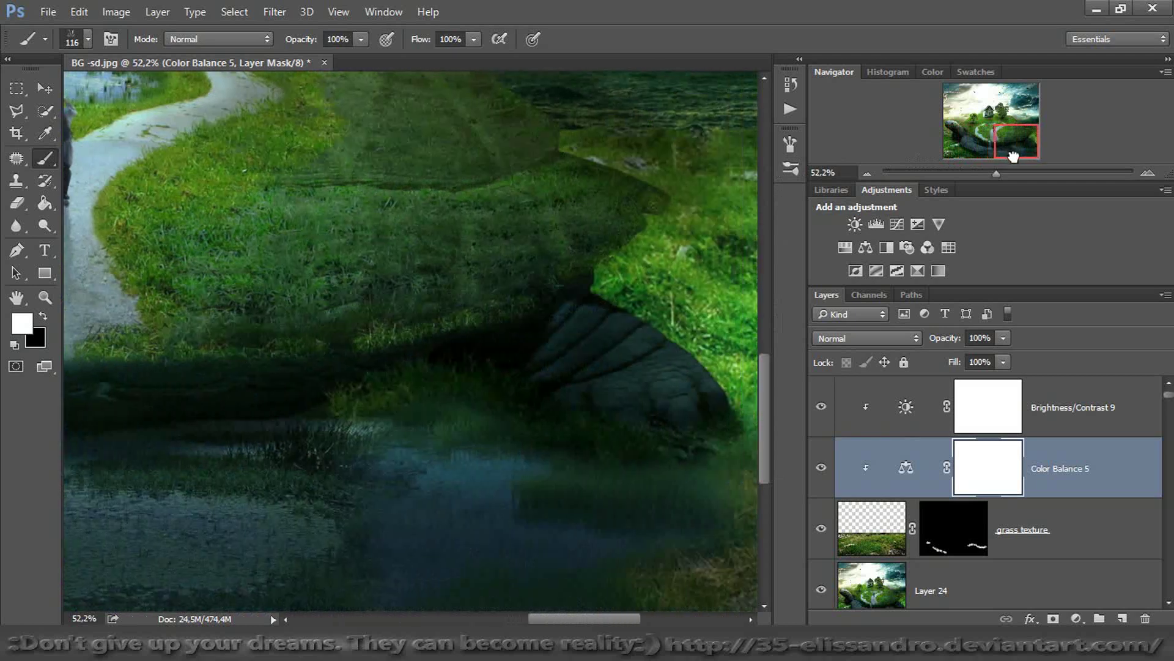
Hide the grass ending along the shell's underside by painting black on the grass texture mask with a 116 px soft round brush
left_click(953, 523)
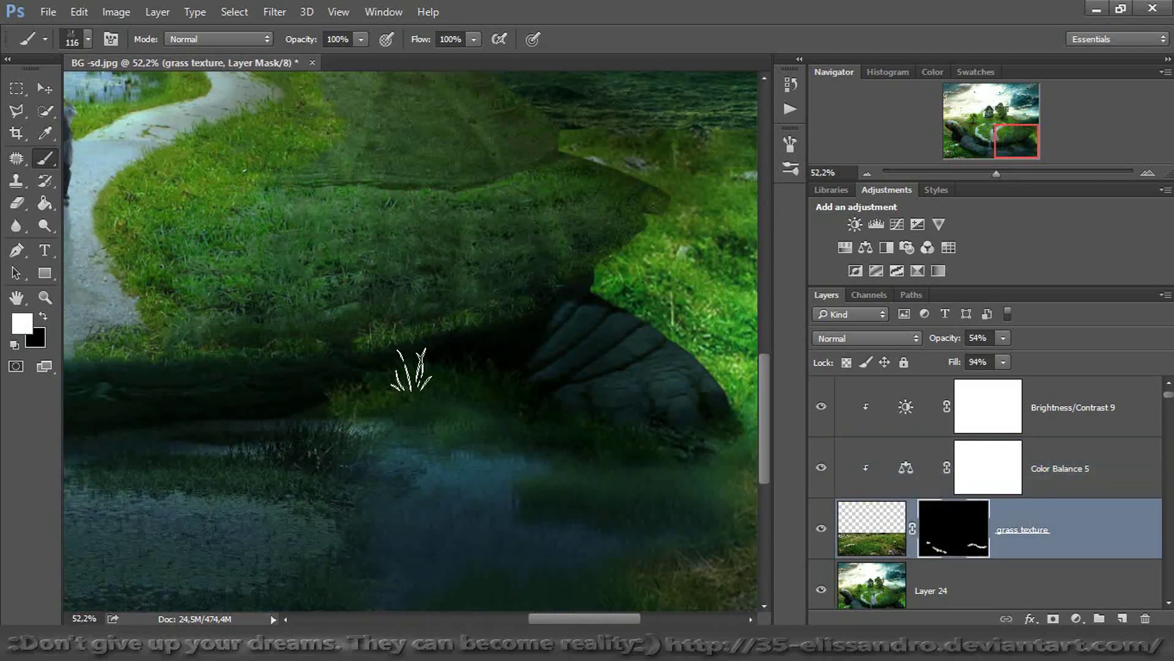
right_click(418, 371)
left_click(456, 361)
left_click(43, 317)
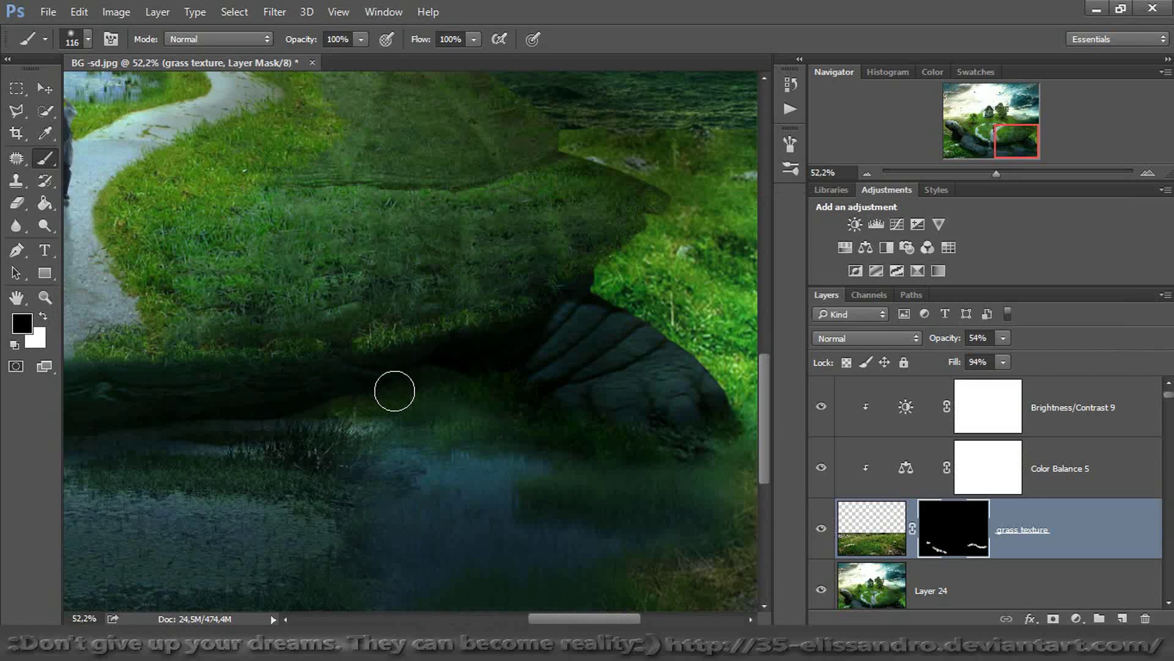
left_click_drag(328, 419, 265, 425)
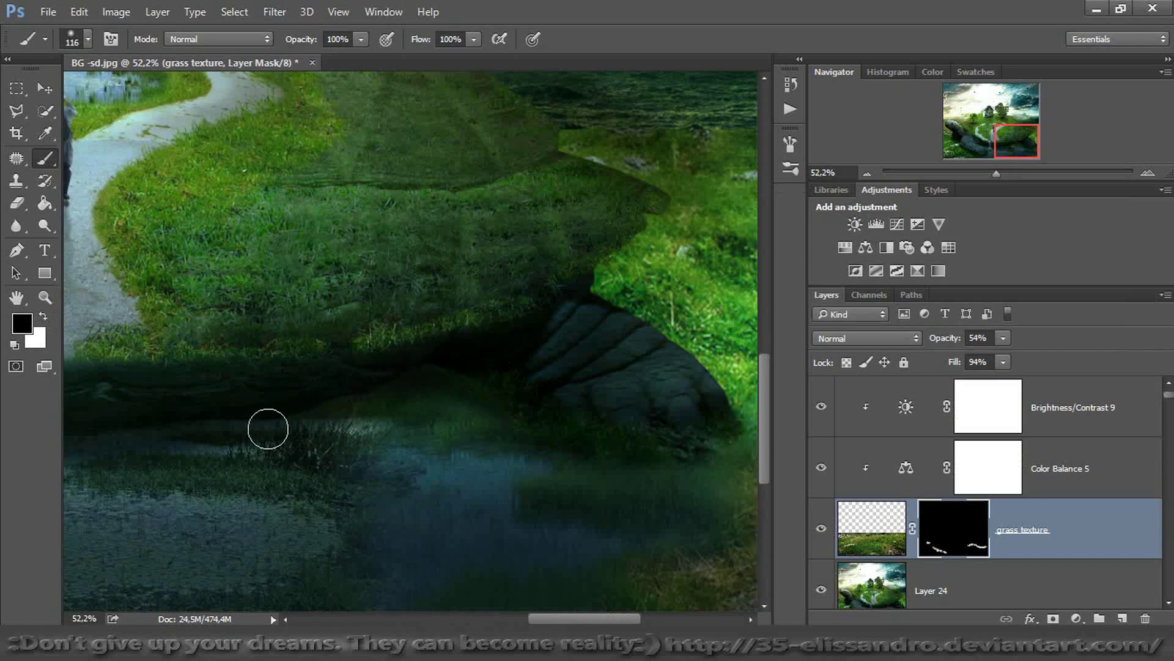
Reveal grass in white between the shell and rear foot, trim it in black, and choose the 59 px grass brush in white
left_click(43, 316)
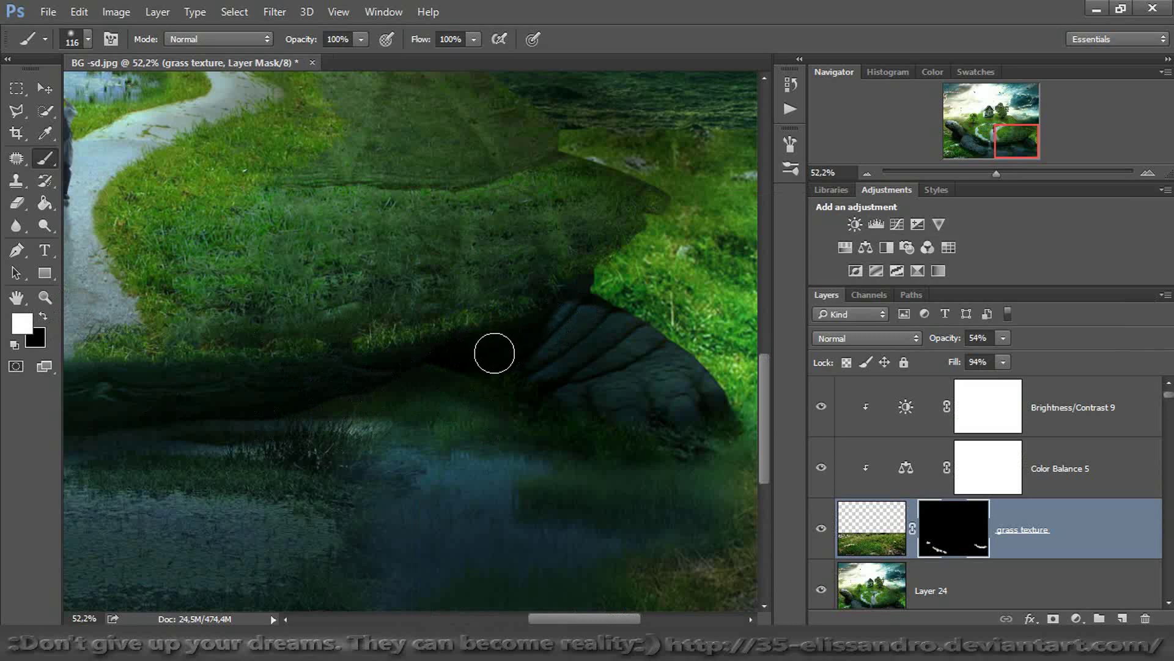
mouse_move(431, 357)
left_mouse_down()
mouse_move(445, 394)
mouse_move(488, 398)
left_mouse_up()
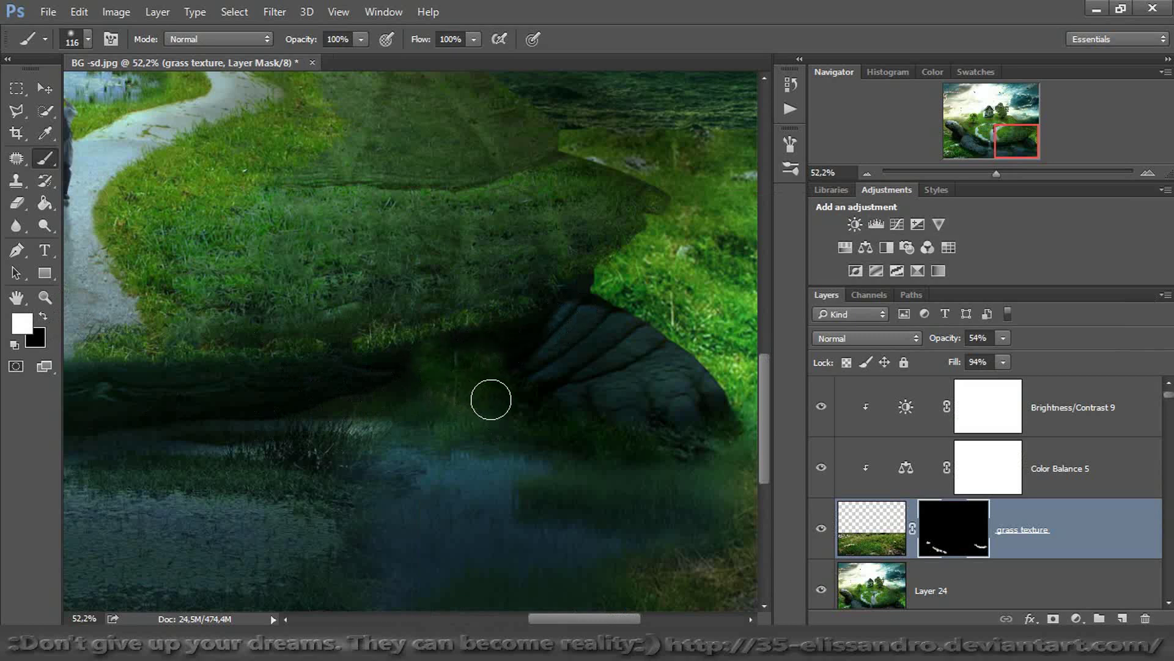
left_click(43, 316)
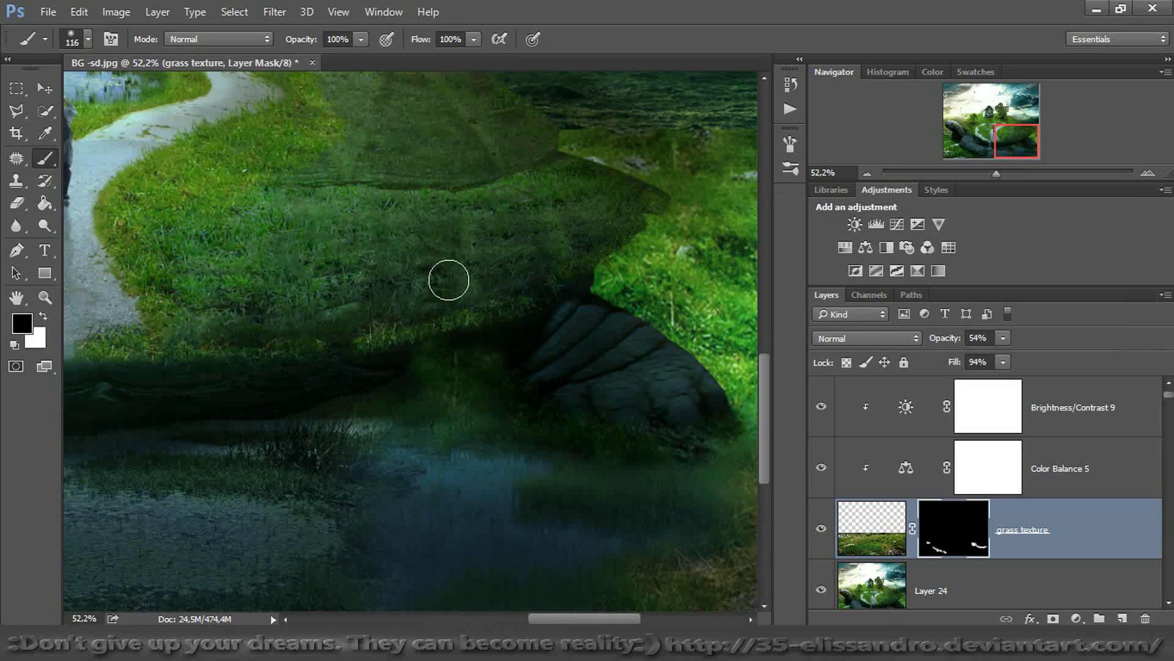
right_click(513, 364)
left_click(537, 308)
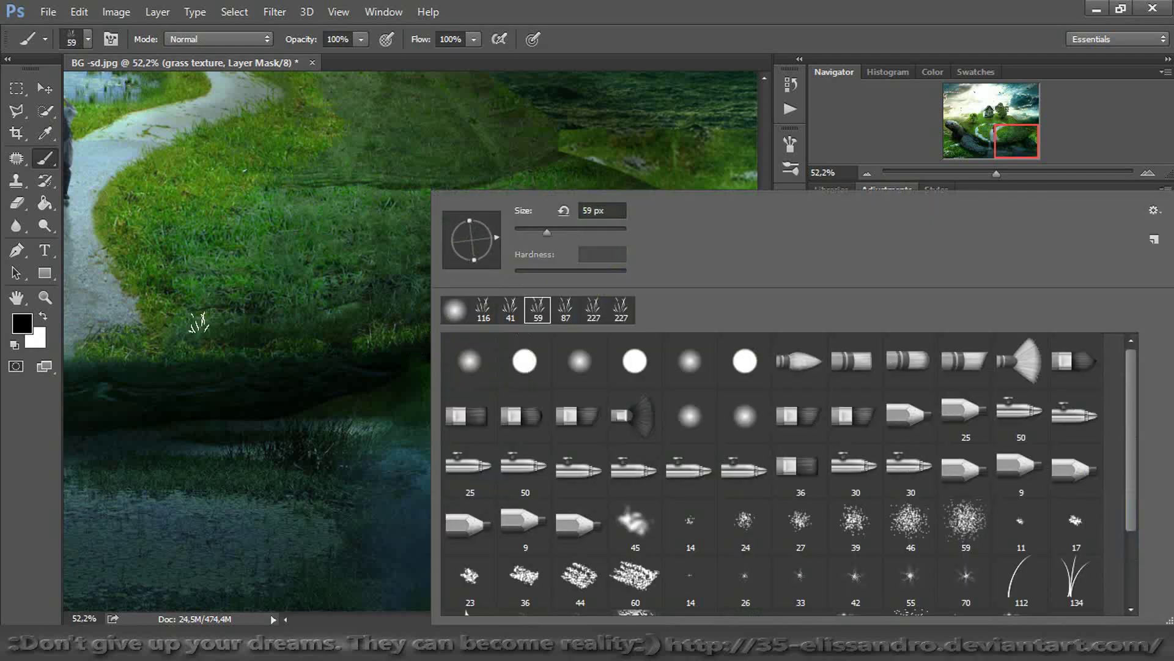
left_click(44, 316)
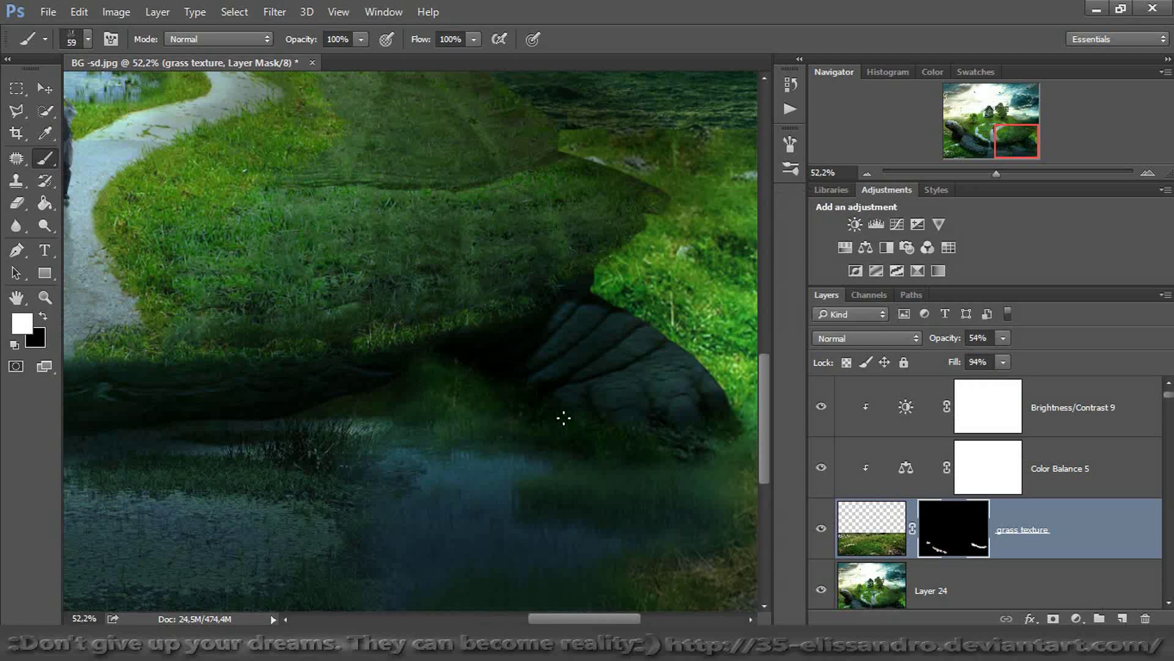
Add a new layer clipped to the grass texture and try a white 254 px soft brush stroke beside the rear foot
left_click_drag(1006, 177, 1009, 174)
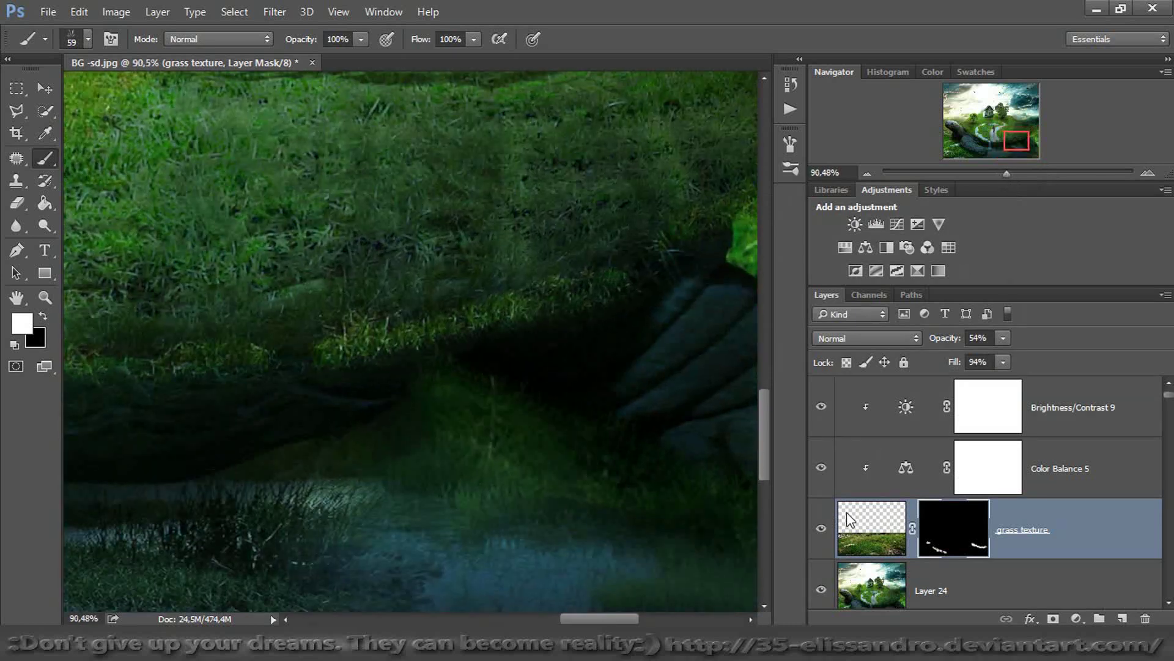
left_click(851, 518)
left_click(1122, 618)
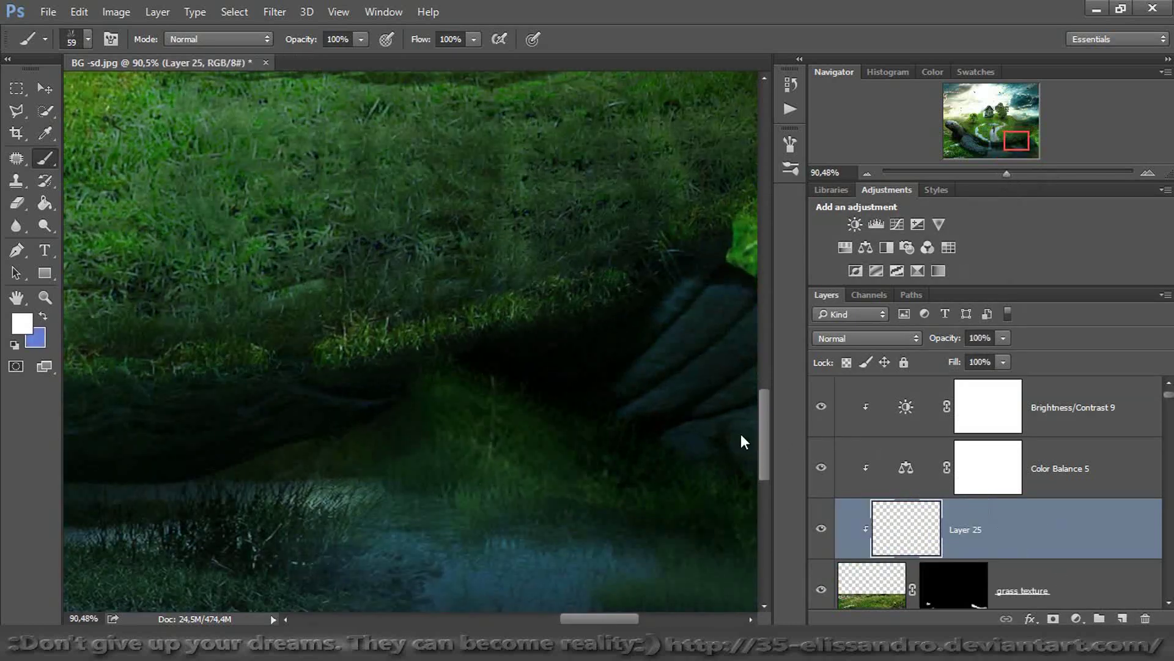
right_click(404, 306)
left_click(441, 351)
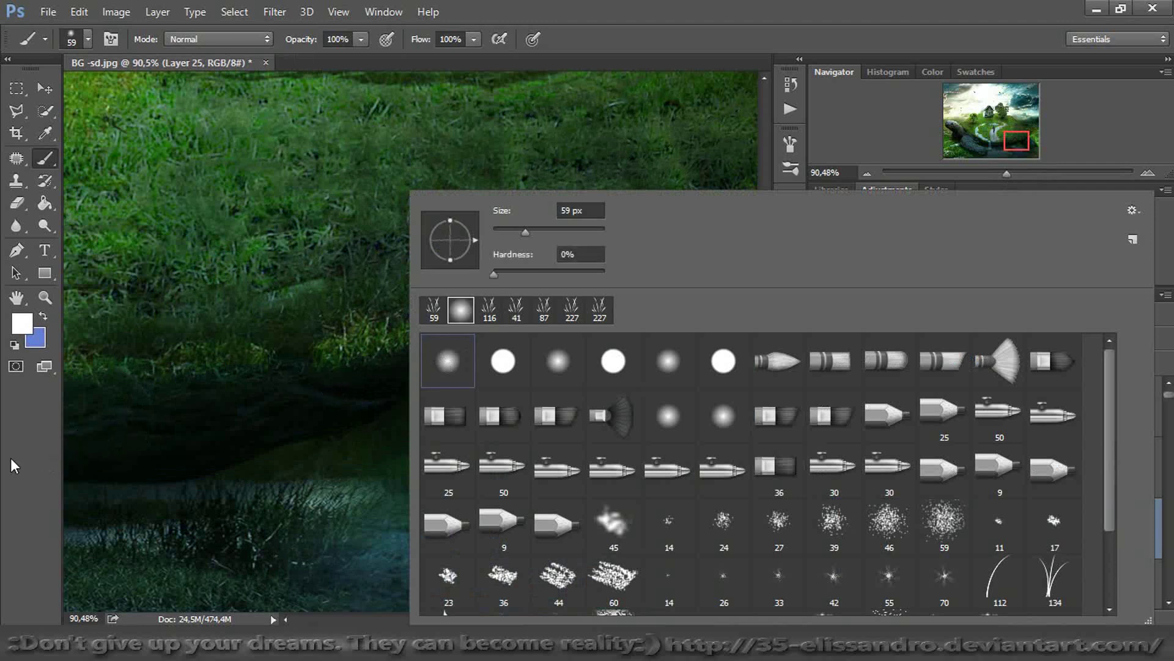
key("Return")
right_click(416, 425, "alt")
mouse_move(487, 423)
left_mouse_down()
mouse_move(487, 460)
mouse_move(441, 434)
left_mouse_up()
key("ctrl+z")
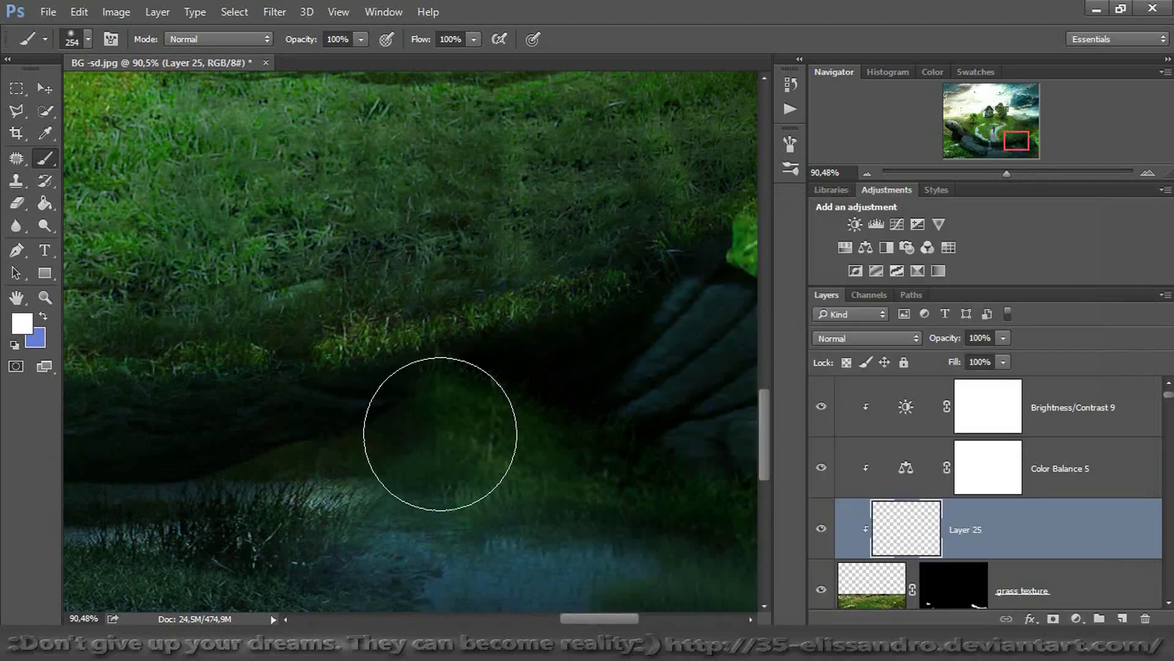
Paint #000000 shading over the grass between shell and rear foot on the clipped layer, and set its fill to 83%
left_click(42, 315)
key("i")
left_click(23, 322)
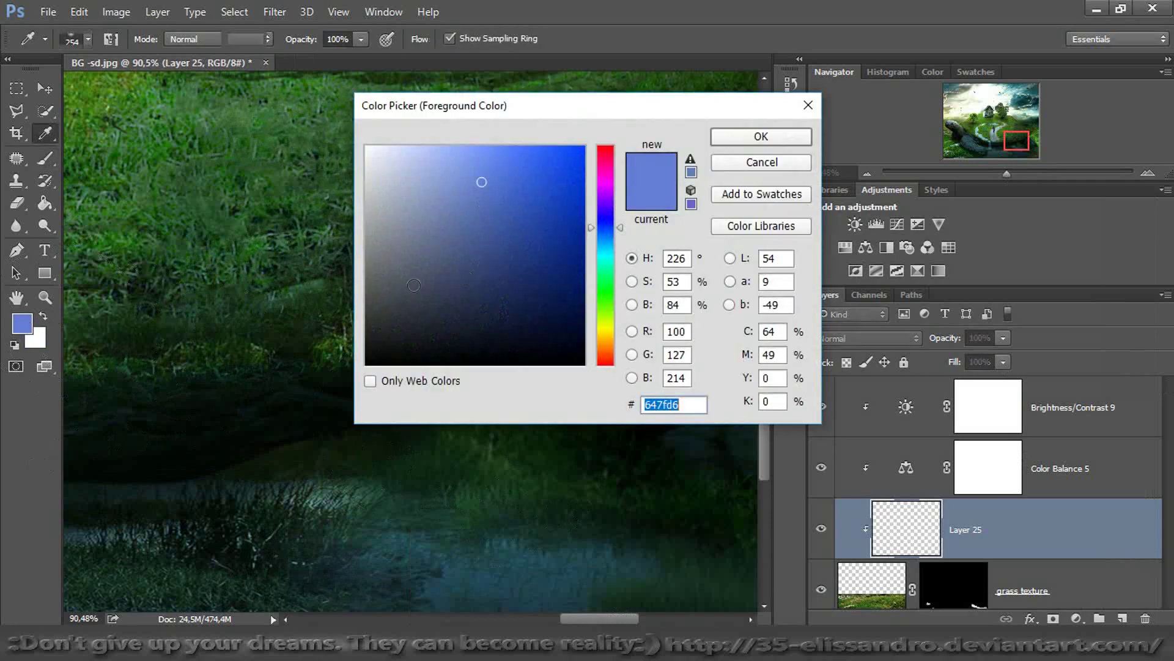
type("000000")
left_click(726, 142)
key("b")
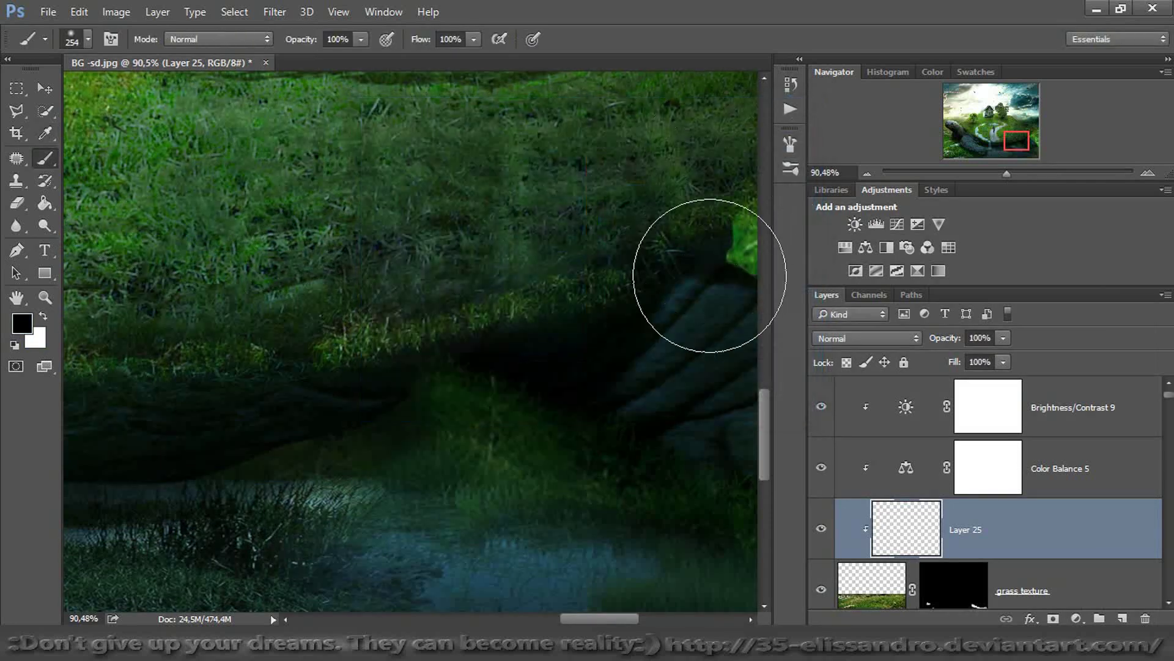
mouse_move(431, 441)
left_mouse_down()
mouse_move(388, 472)
mouse_move(540, 479)
mouse_move(417, 406)
mouse_move(435, 506)
left_mouse_up()
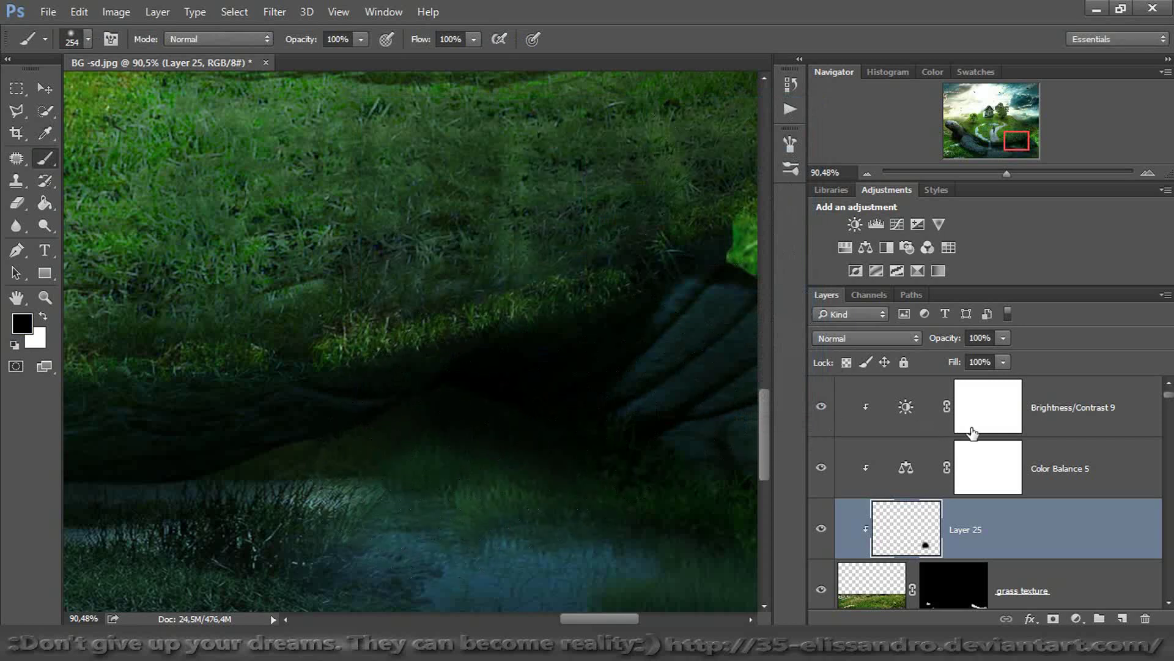
left_click_drag(947, 365, 941, 368)
left_click(822, 589)
left_click(822, 592)
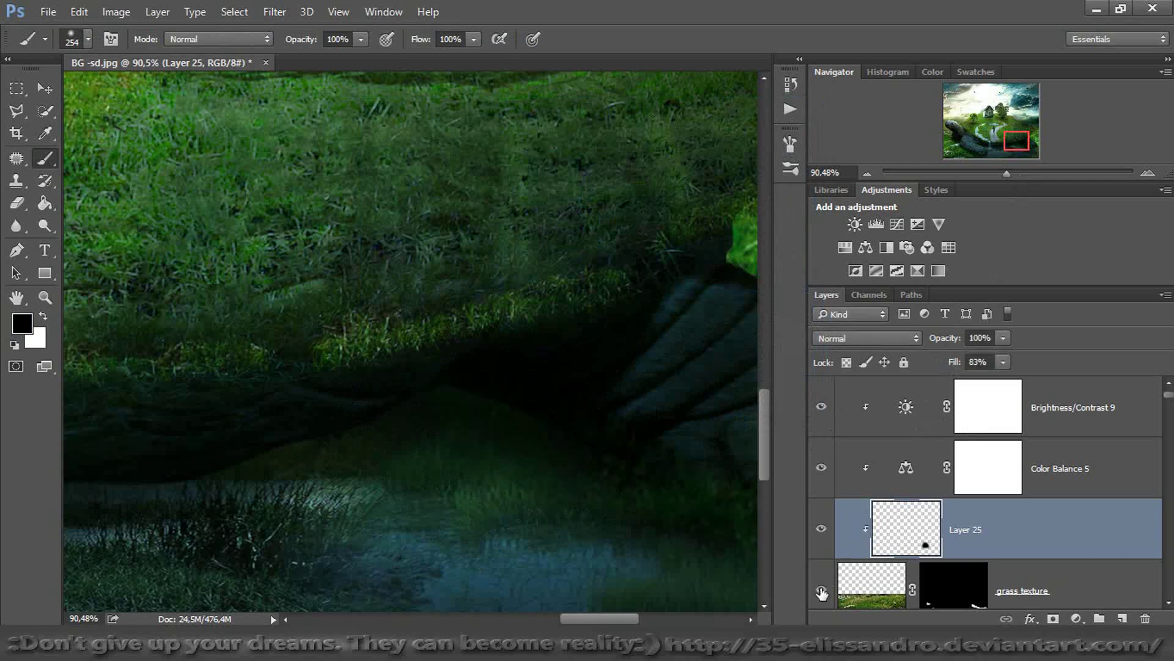
Blend the lower edge of the grass beside the rear foot on the grass texture mask with a 52 px soft black brush
left_click(918, 591)
left_click_drag(503, 469, 428, 459)
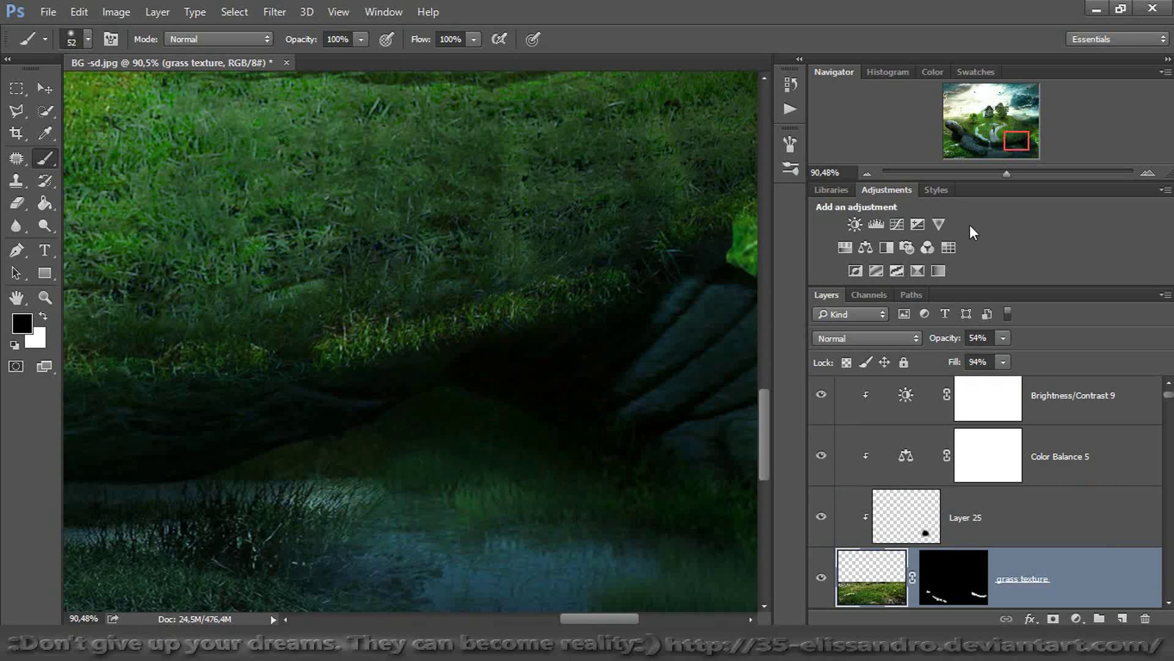
left_click(821, 577)
left_click(821, 576)
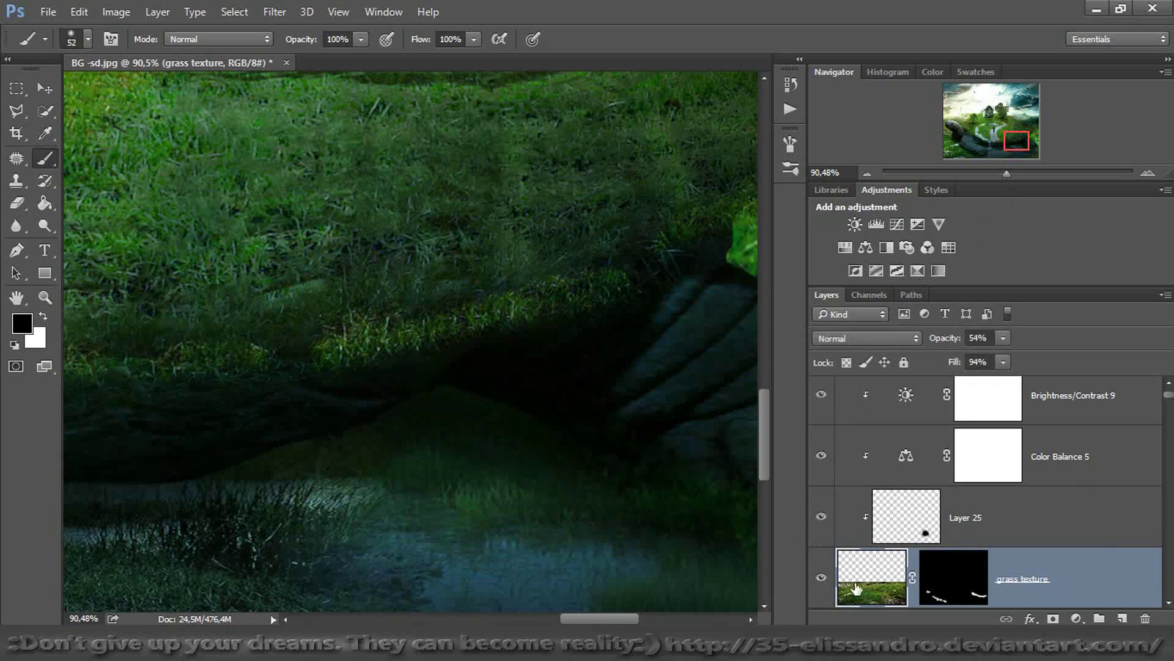
left_click(942, 590)
key("x")
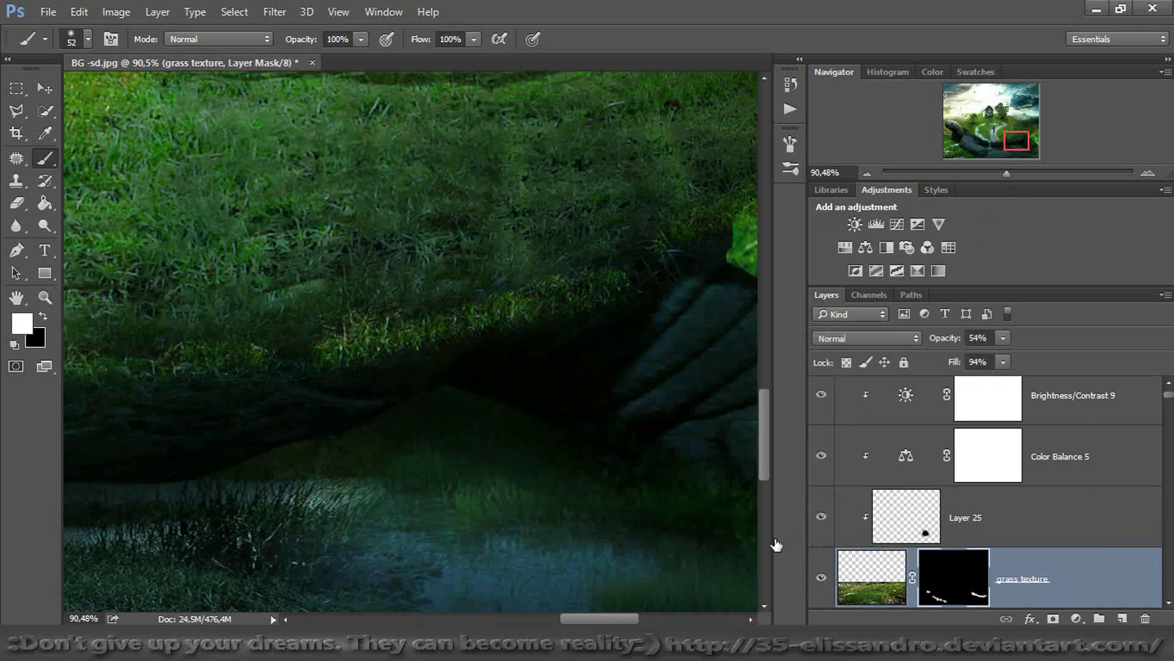
left_click(40, 317)
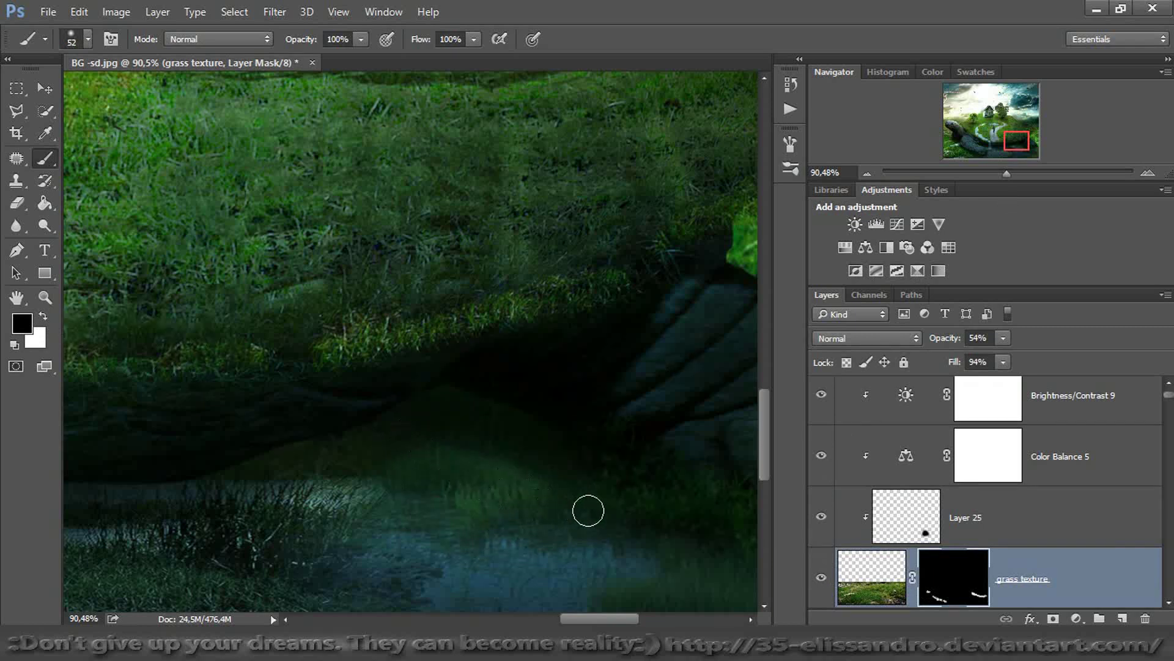
Stamp the visible image onto a new layer above the topmost Brightness/Contrast adjustment
left_click_drag(996, 175, 981, 174)
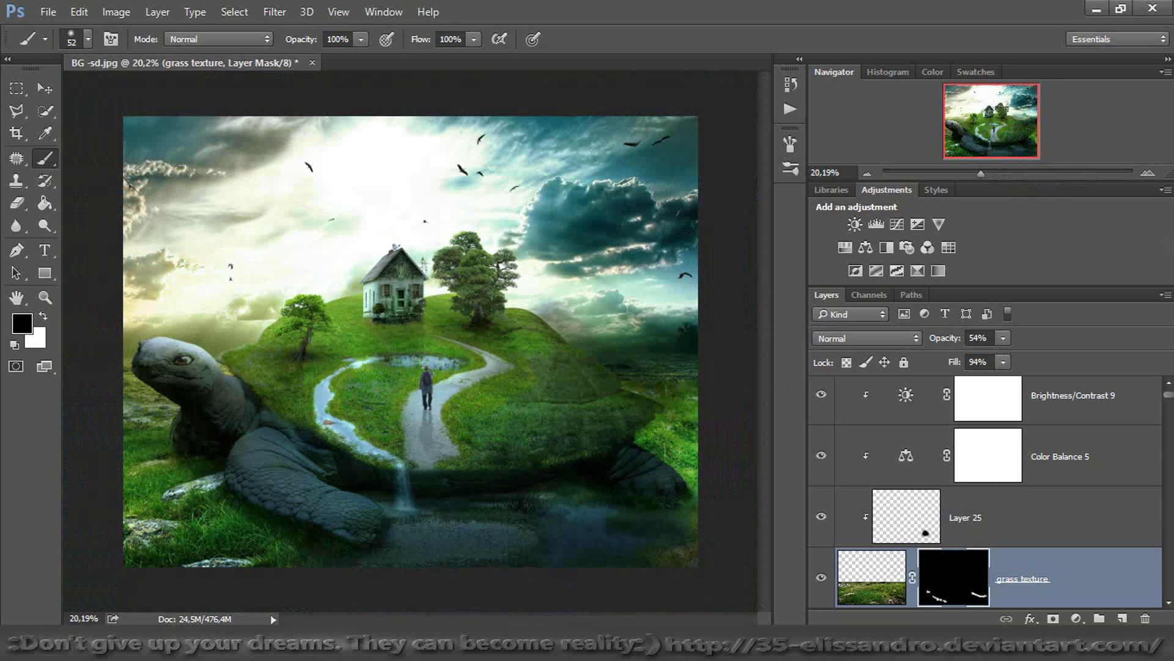
left_click(1132, 391)
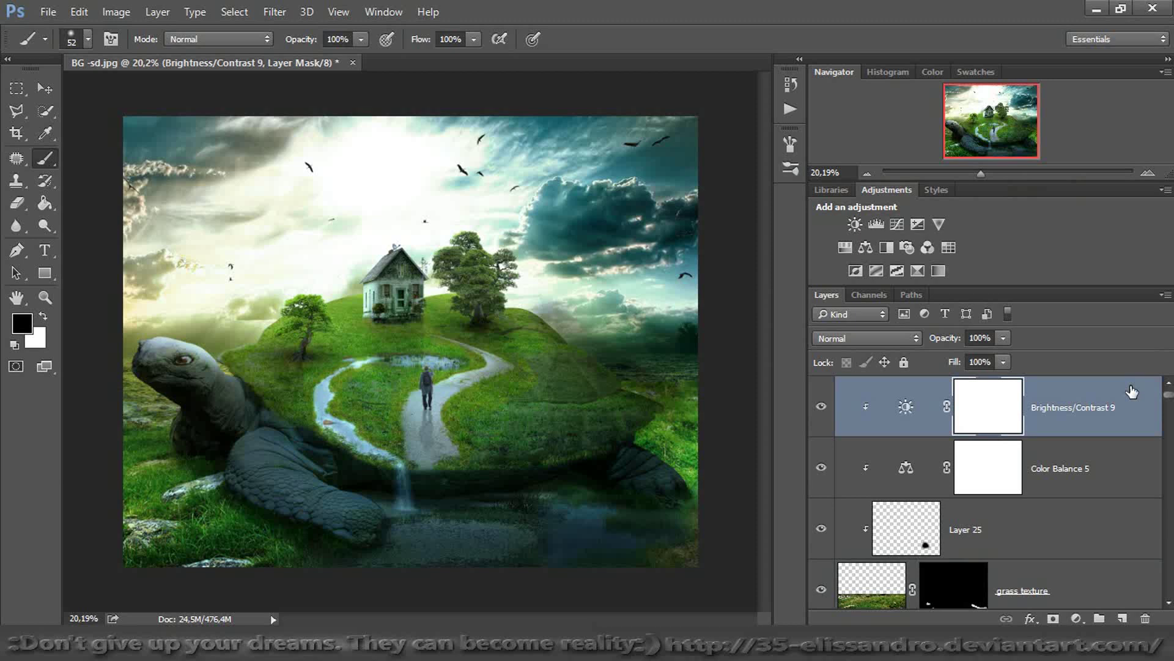
key("ctrl+shift+alt+e")
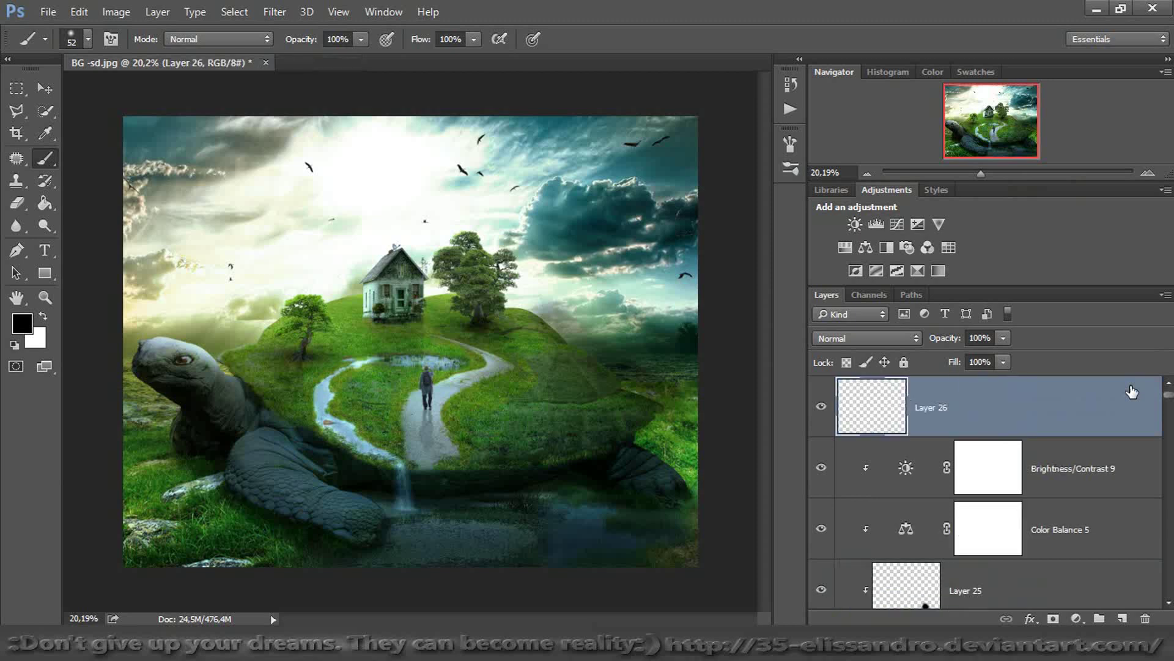
Apply the Athentech Perfectly Clear filter with the Paisagens preset to the stamped layer
mouse_move(981, 174)
left_mouse_down()
mouse_move(1022, 175)
mouse_move(991, 175)
left_mouse_up()
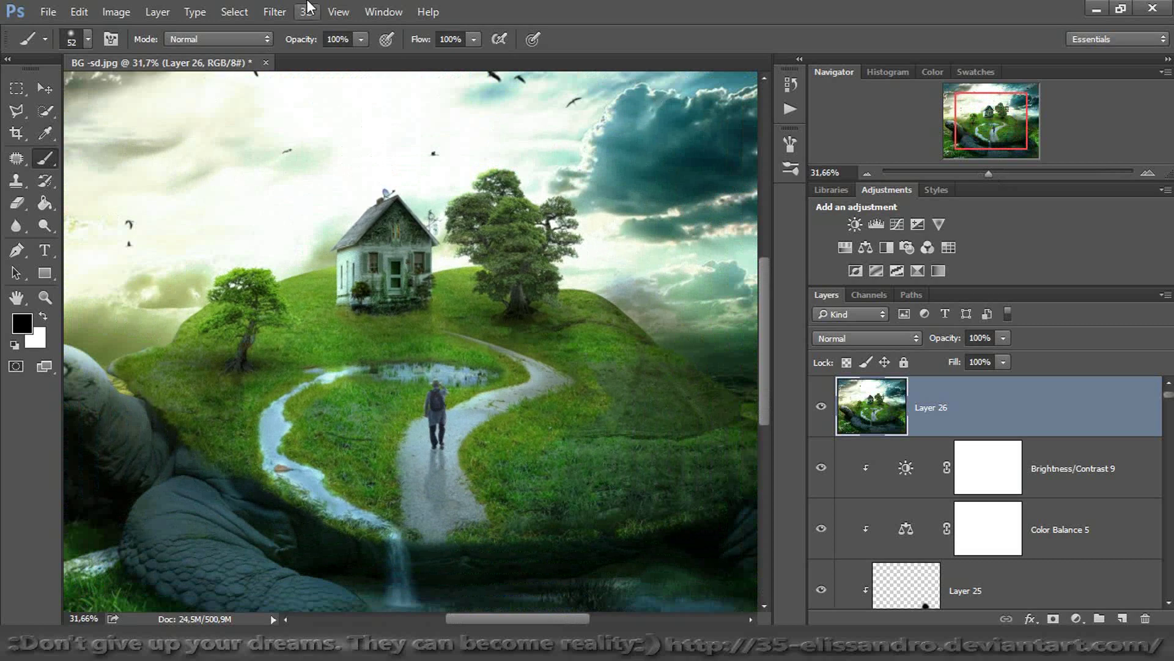
left_click(274, 11)
mouse_move(384, 370)
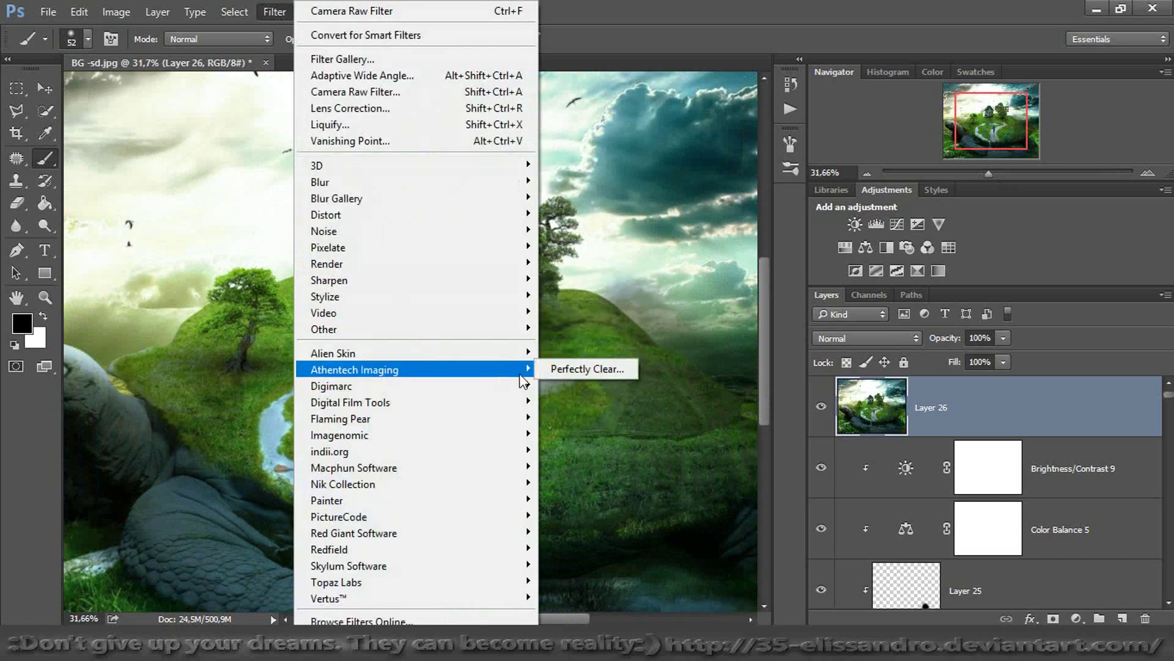
left_click(570, 368)
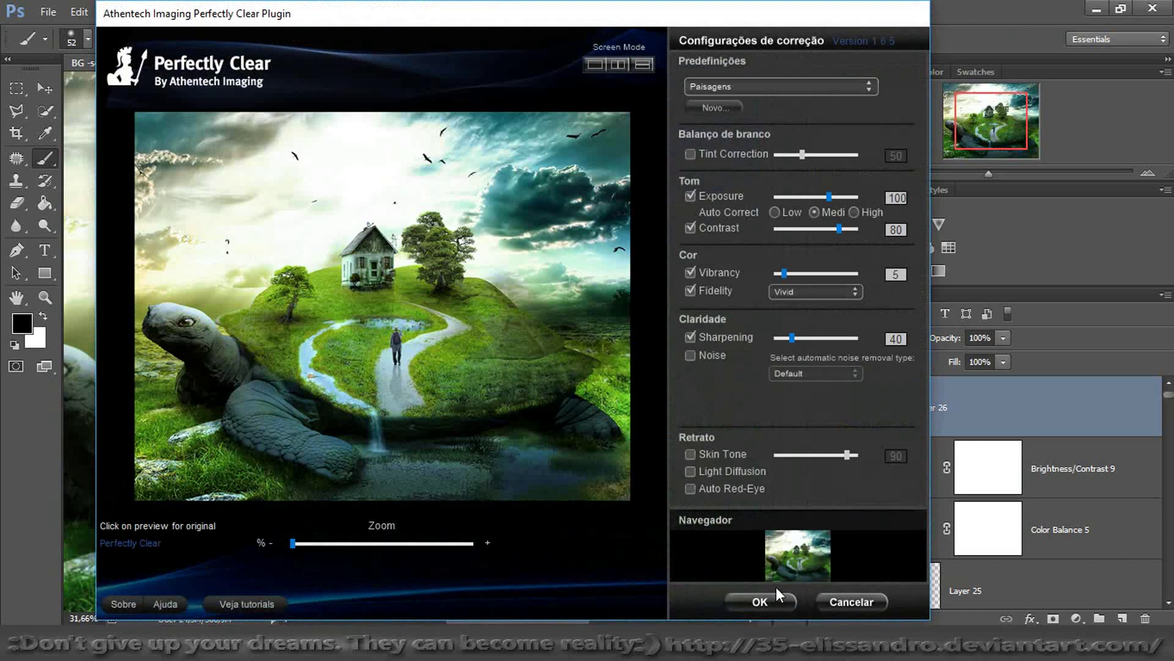
left_click(765, 602)
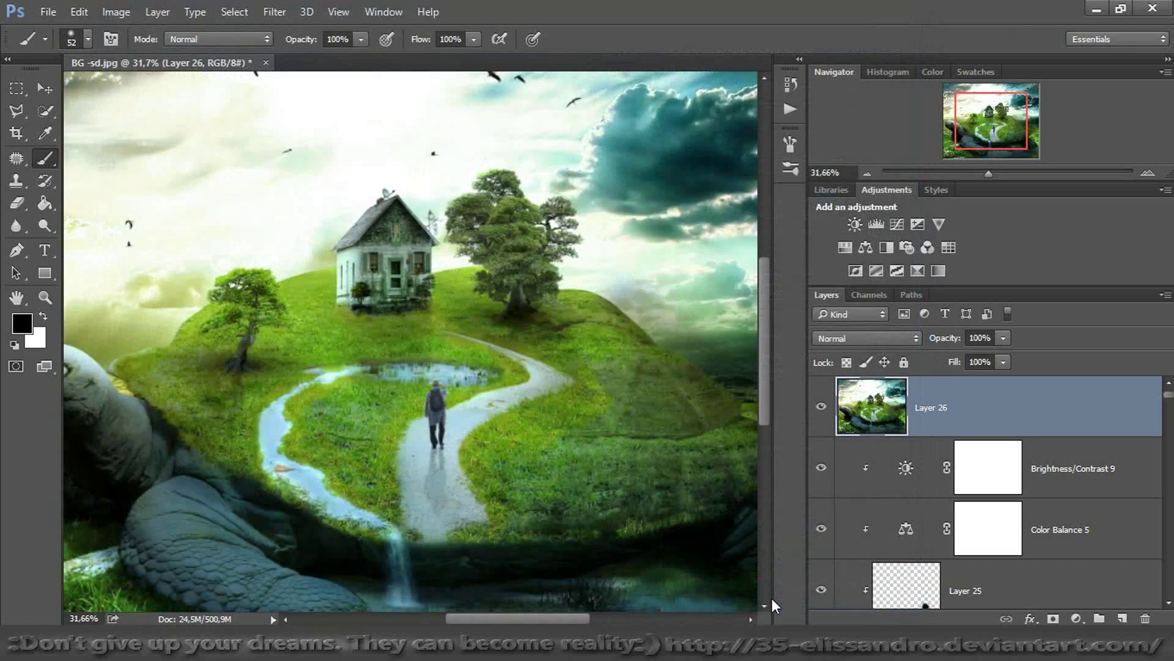
left_click_drag(989, 174, 982, 175)
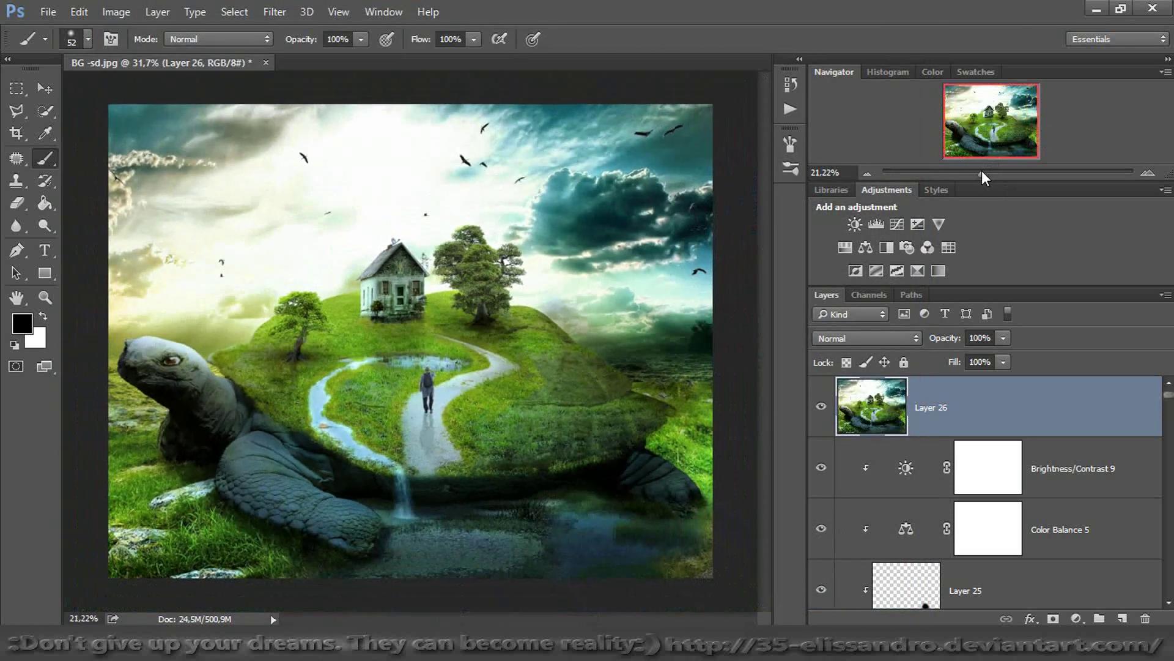
left_click(821, 406)
Add a layer mask to the Perfectly Clear layer and fill it with black
left_click(1053, 617)
key("g")
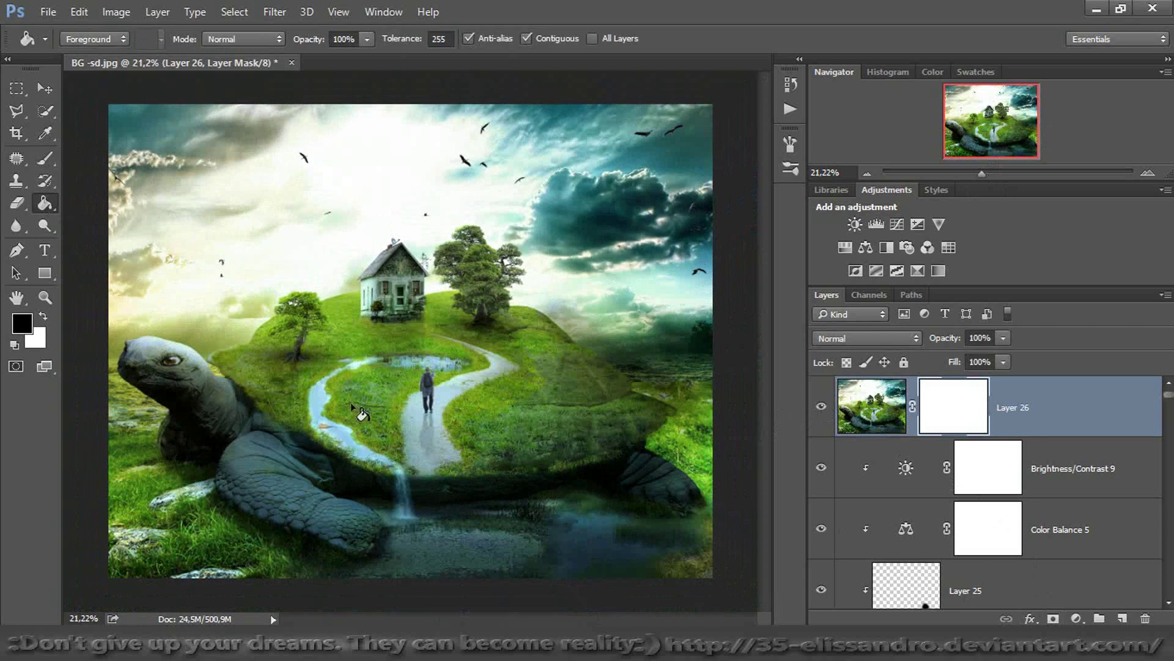
left_click(352, 405)
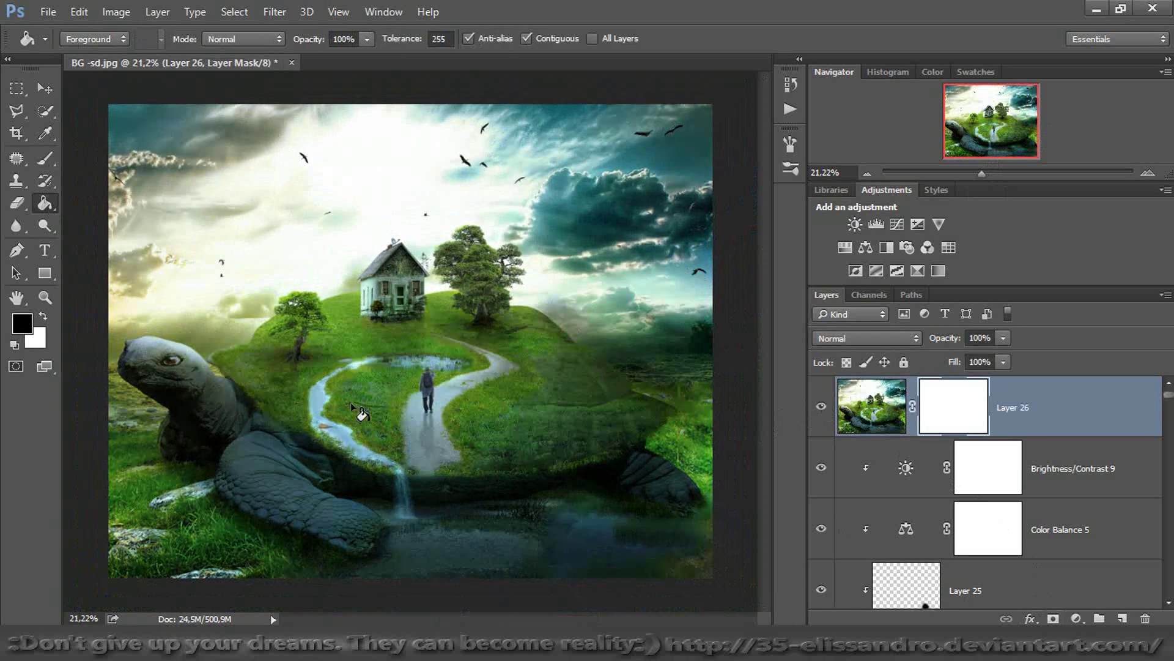
Reveal the filter on the mask around the lower water, front grass, hill, turtle's head and rear foot with a 1343 px soft white brush
left_click(44, 158)
left_click(42, 318)
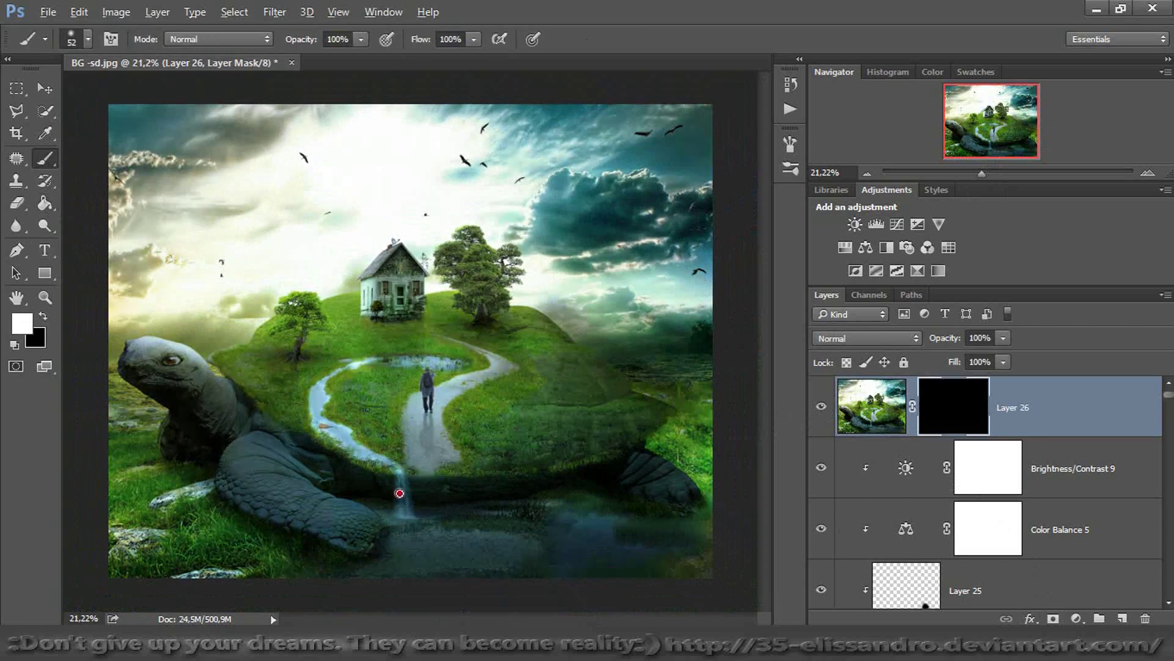
mouse_move(498, 520)
left_mouse_down()
mouse_move(509, 543)
mouse_move(655, 564)
left_mouse_up()
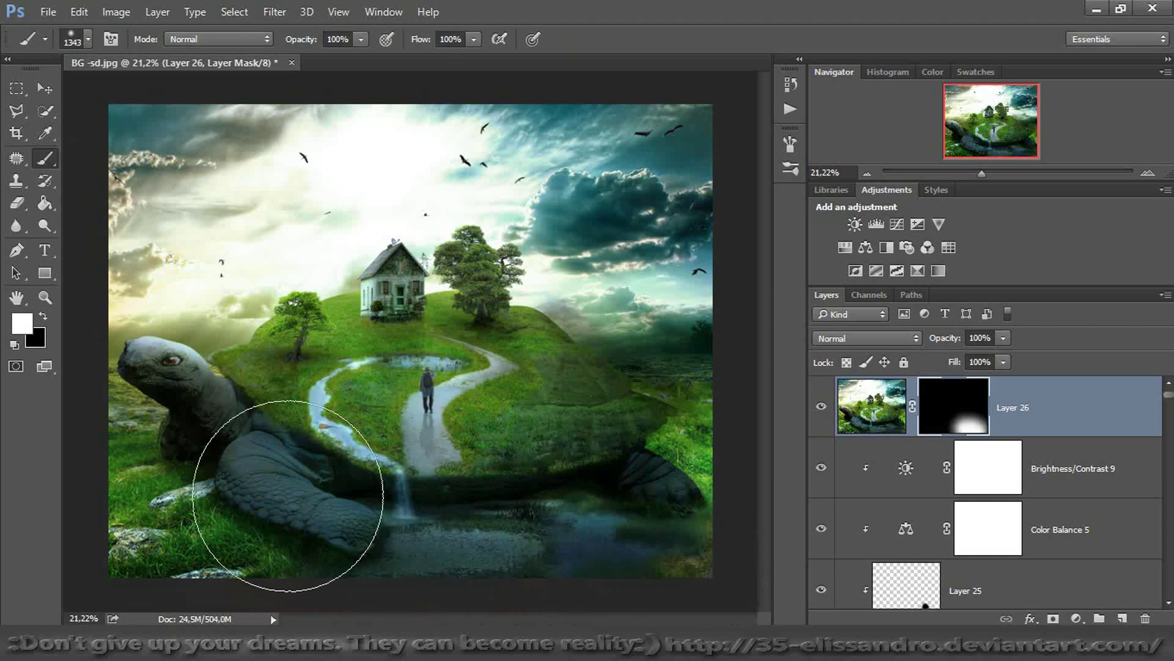
mouse_move(170, 538)
left_mouse_down()
mouse_move(184, 511)
mouse_move(171, 498)
left_mouse_up()
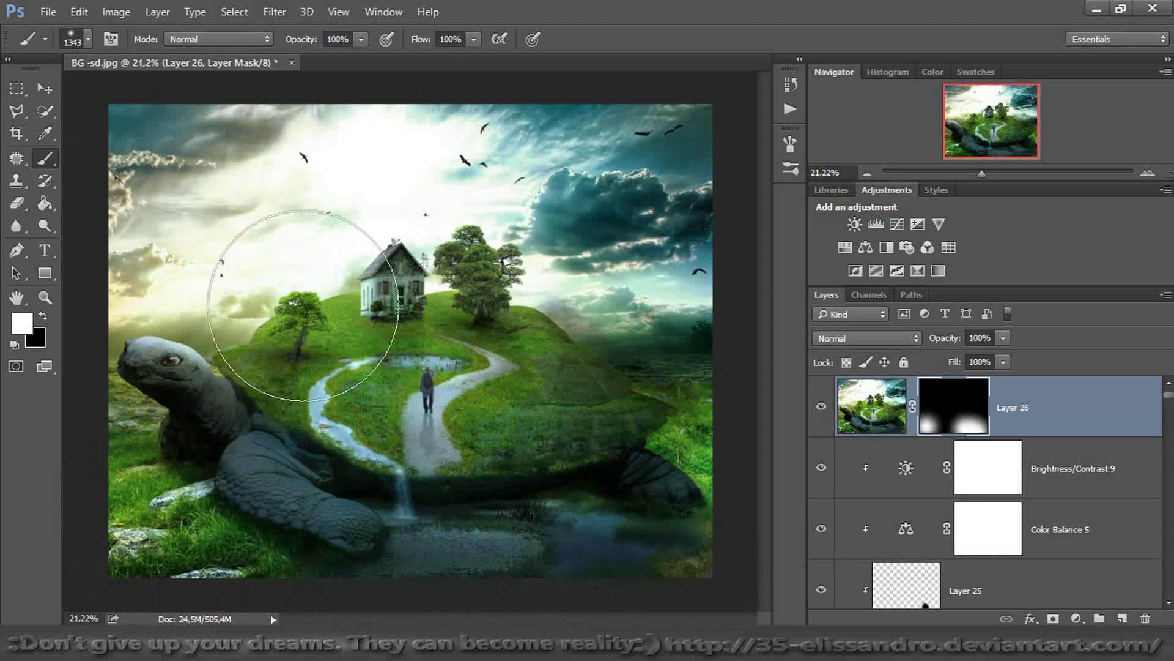
left_click(318, 284)
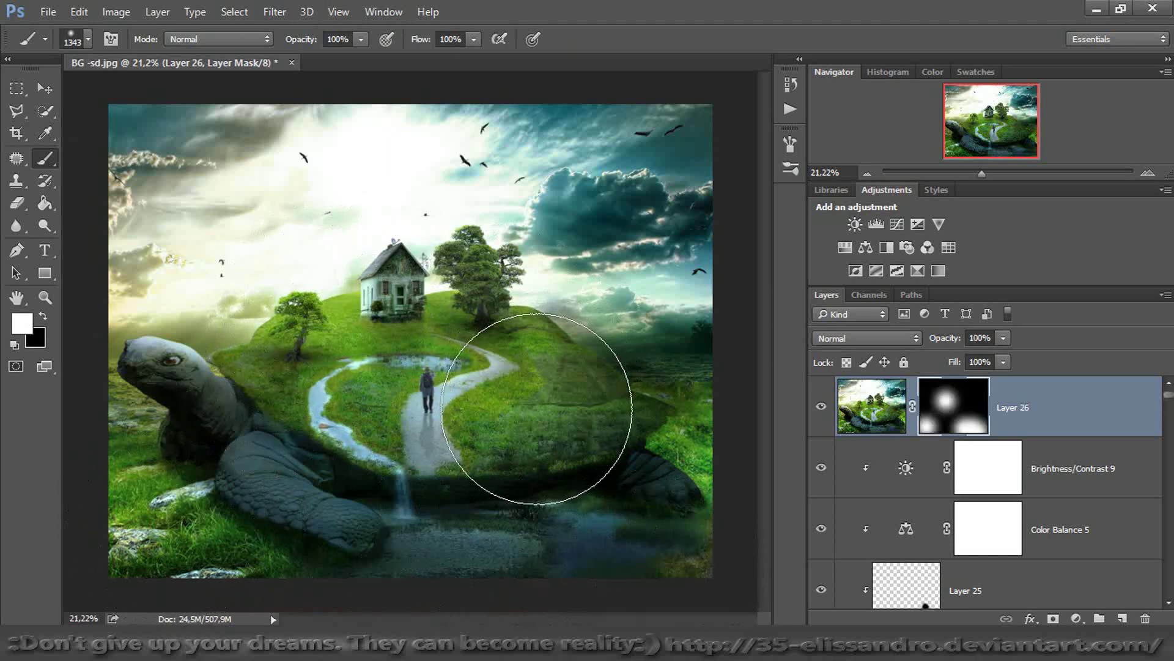
left_click(177, 373)
mouse_move(674, 383)
left_mouse_down()
mouse_move(721, 511)
mouse_move(731, 482)
left_mouse_up()
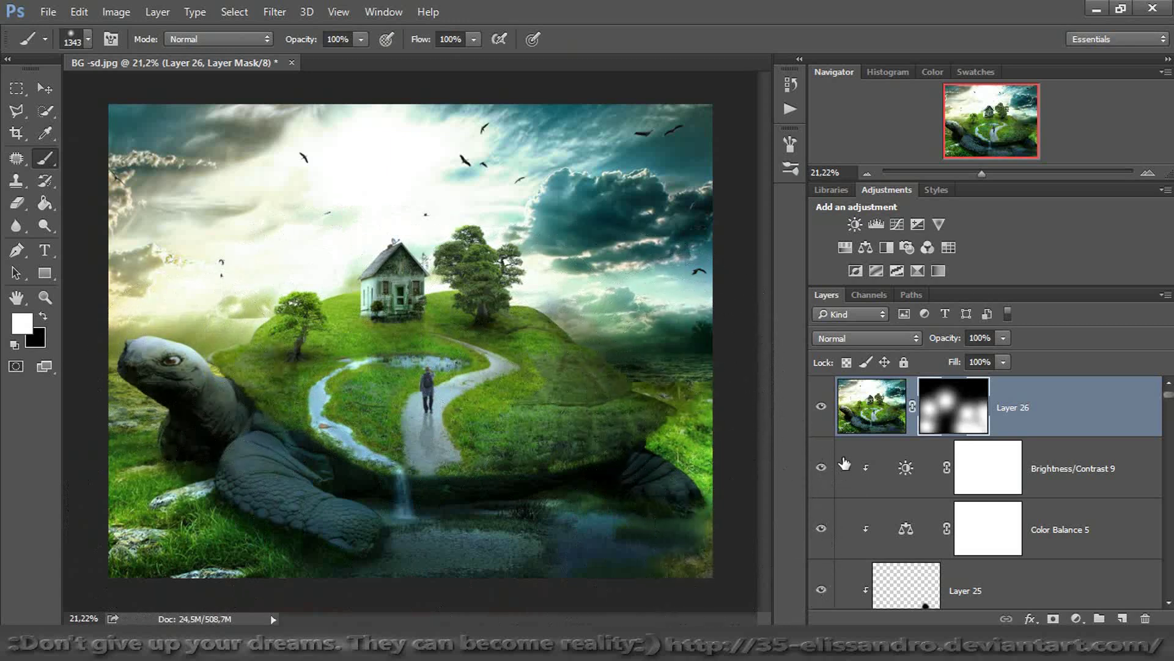
Set the masked layer's opacity to 68% and fill to 71%, and stamp the visible image onto a new layer
left_click(821, 407)
left_click(821, 407)
left_click_drag(957, 364, 922, 343)
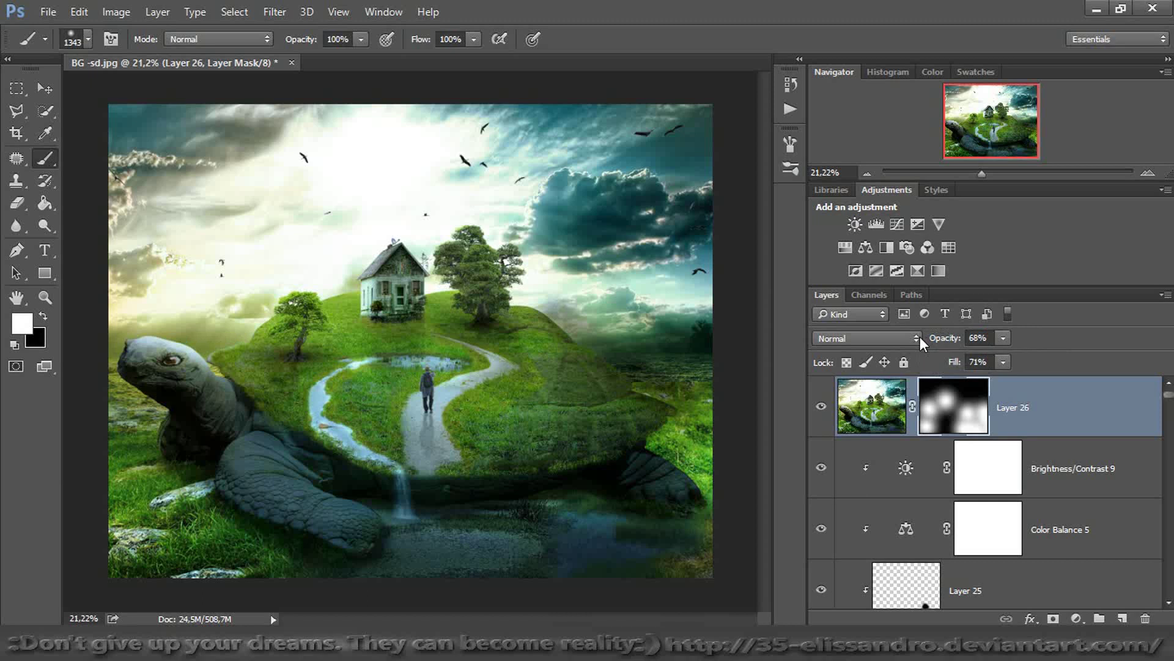
key("ctrl+shift+alt+e")
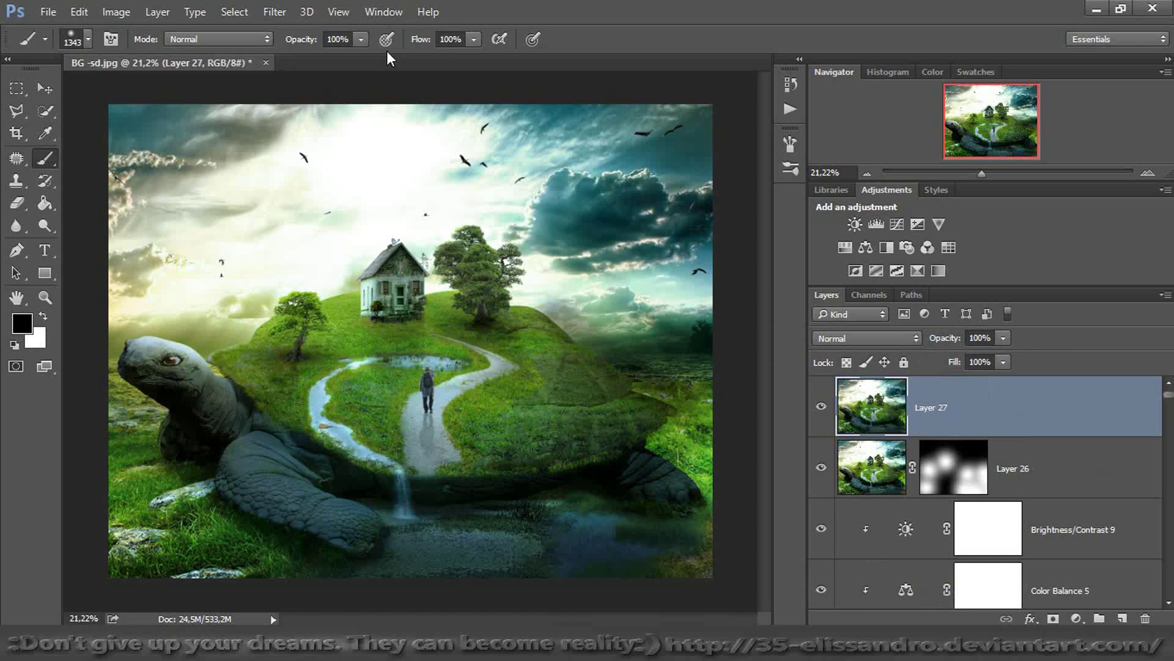
Open Color Efex Pro 4 on the new stamped layer and move the preview divider so the effect covers the whole image
left_click(274, 12)
mouse_move(405, 407)
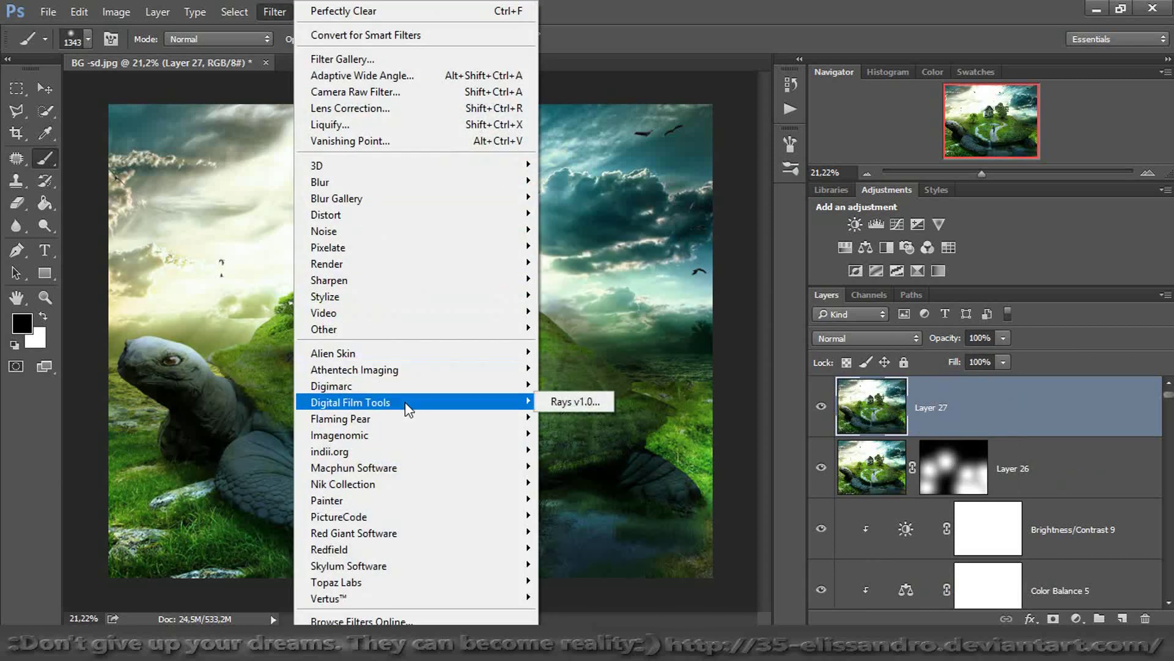
mouse_move(428, 483)
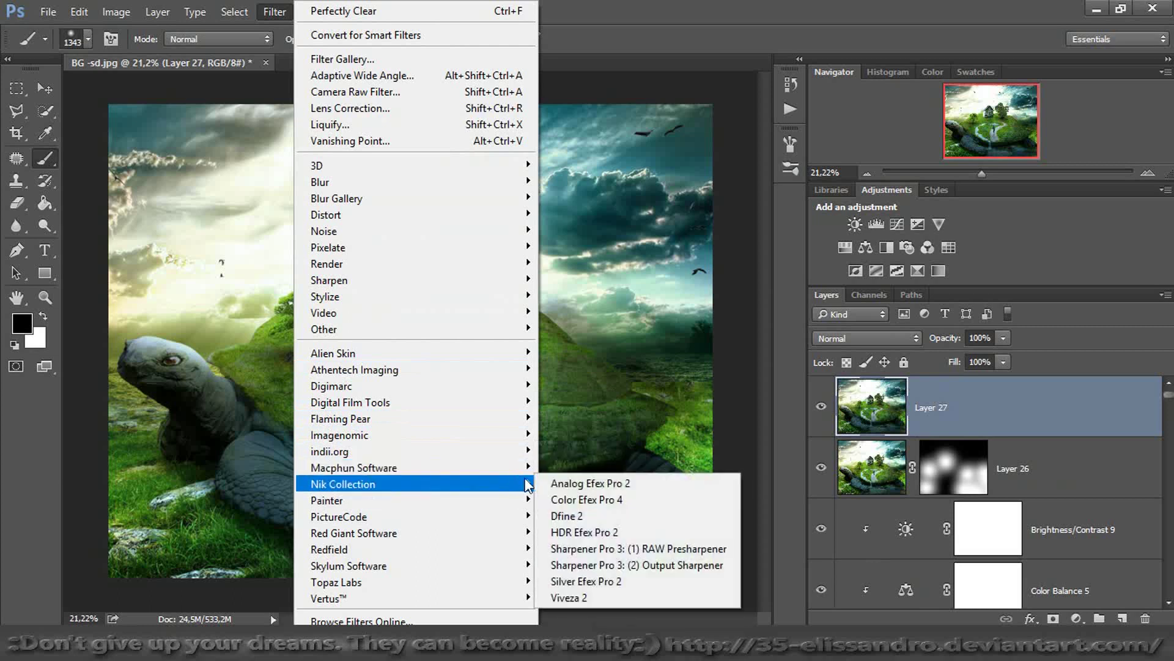
left_click(593, 500)
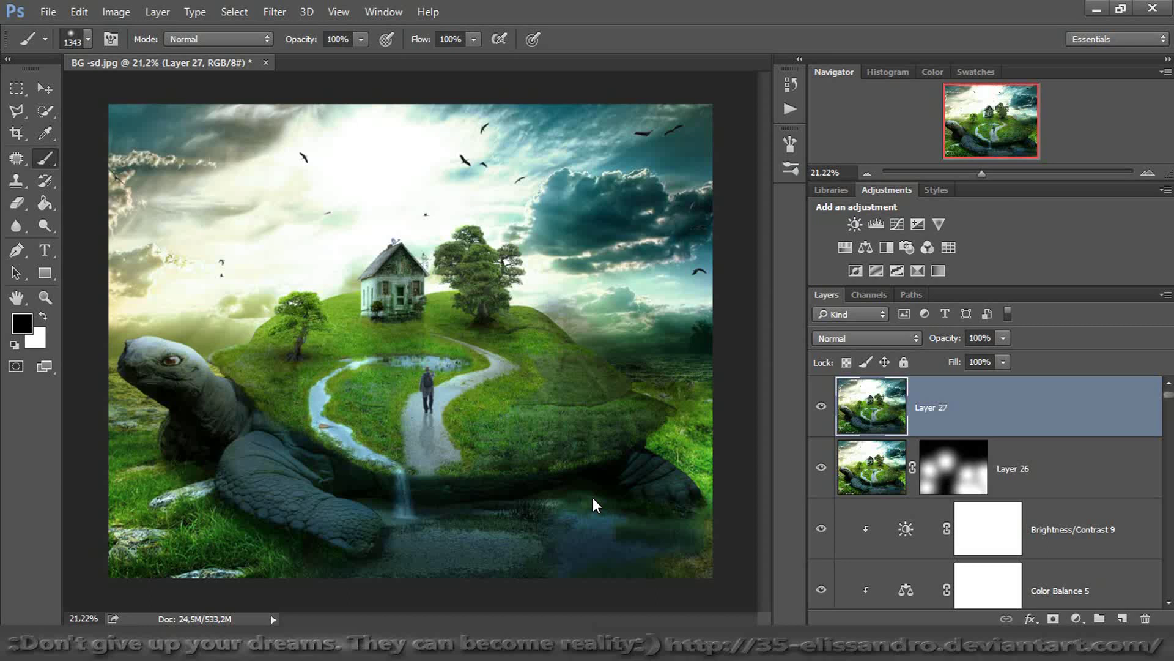
key("ctrl+f")
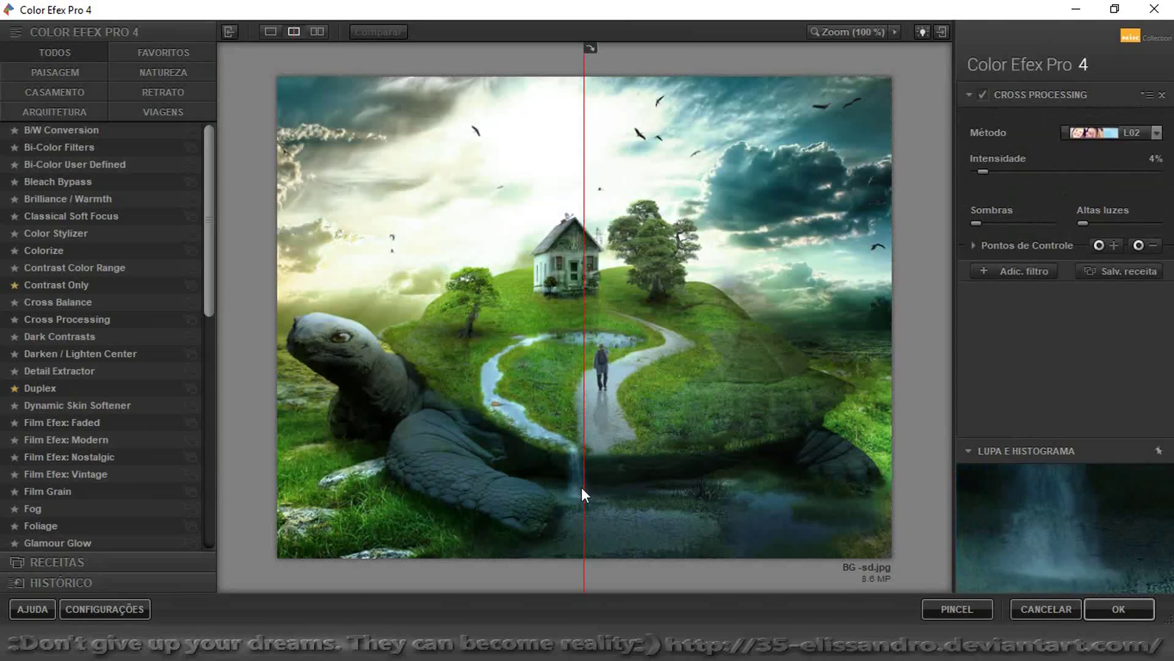
left_click_drag(581, 489, 254, 503)
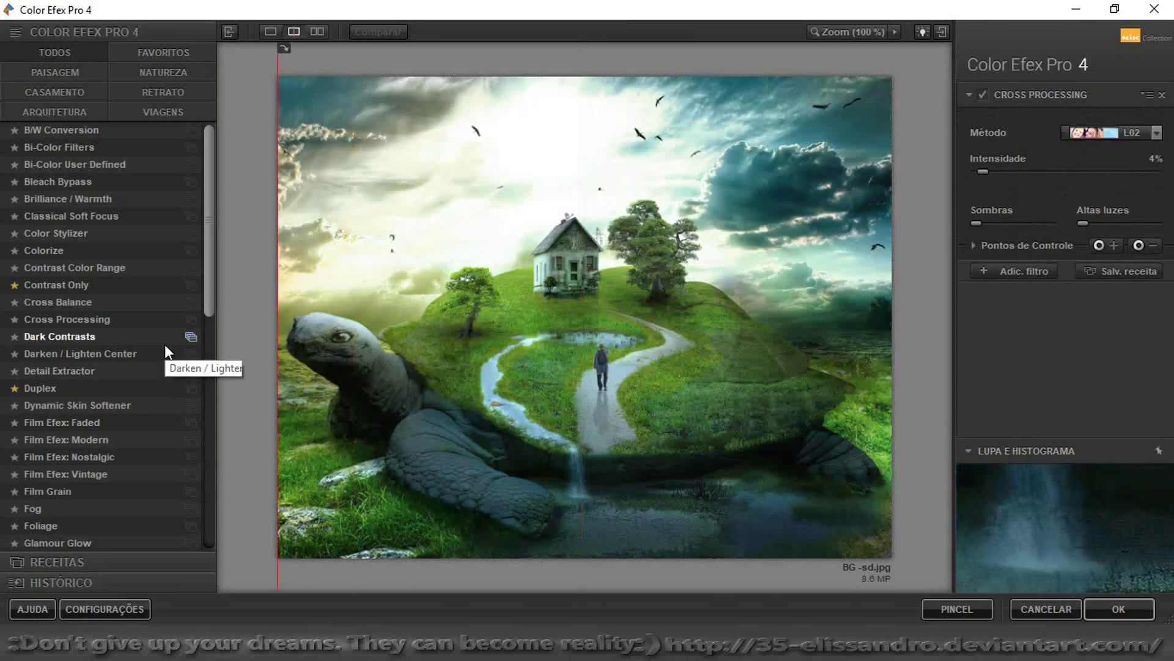
Try the Brilliance / Warmth, Bleach Bypass, Bi-Color User Defined and Bi-Color Filters effects, including colour set 2
left_click(64, 204)
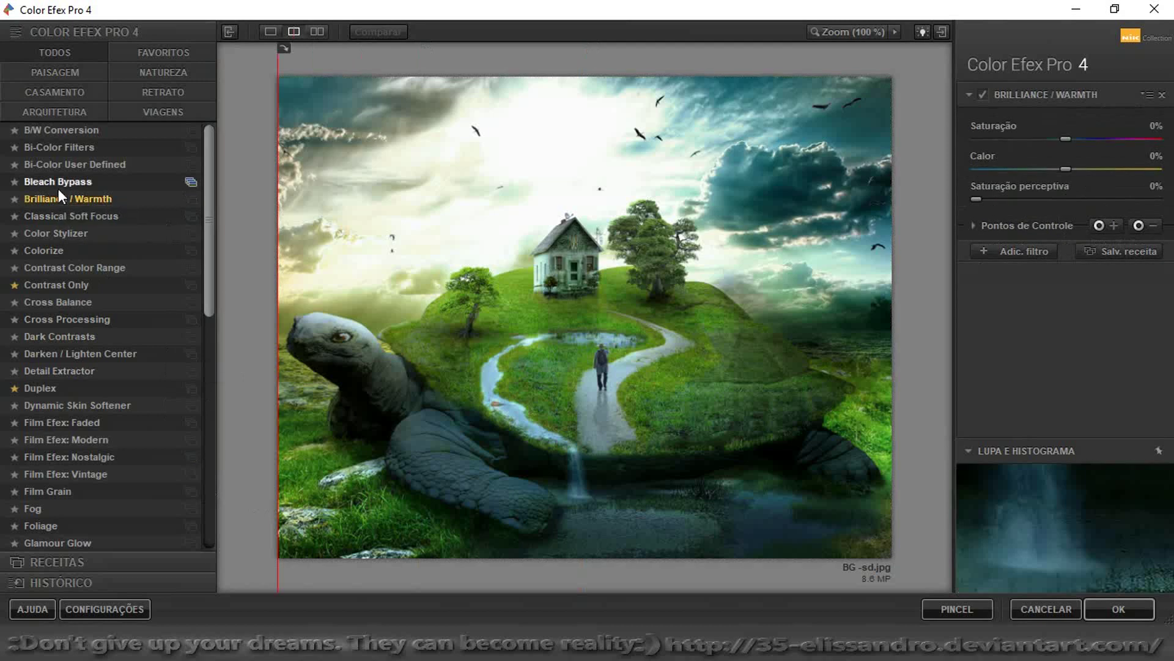
left_click(58, 190)
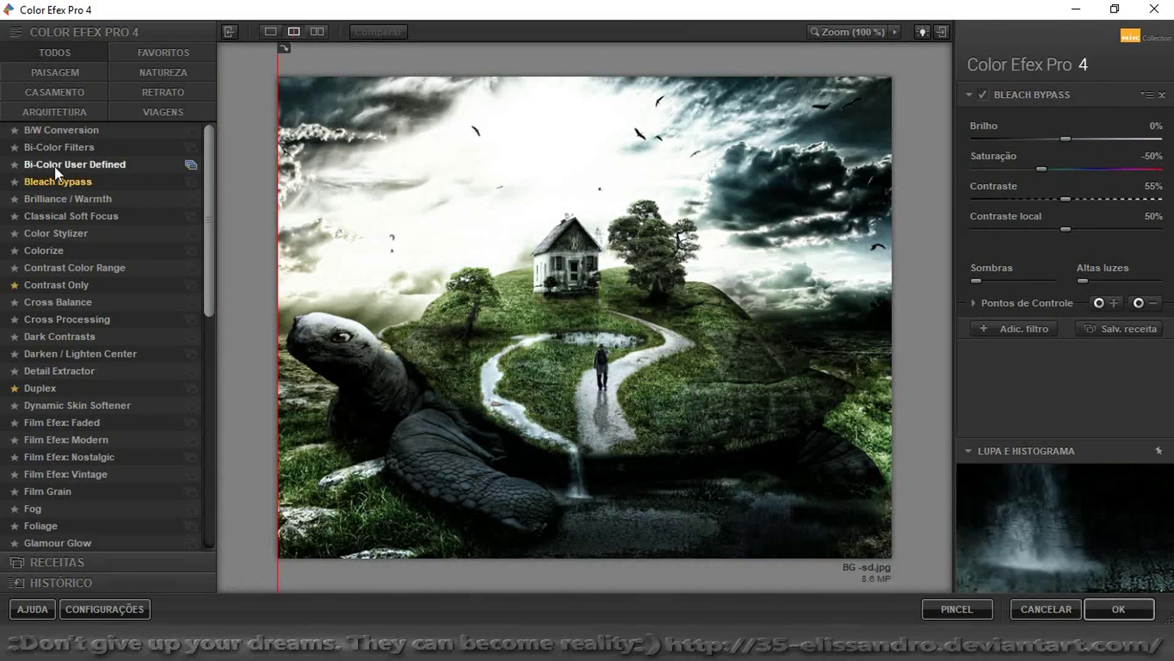
left_click(54, 165)
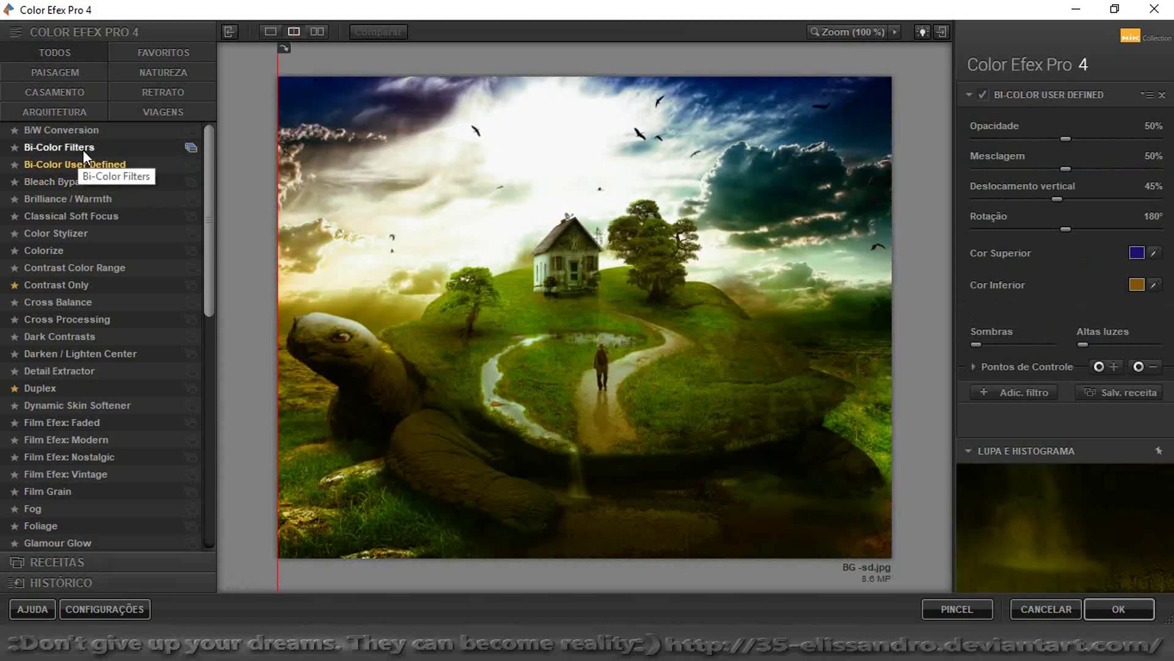
left_click(60, 145)
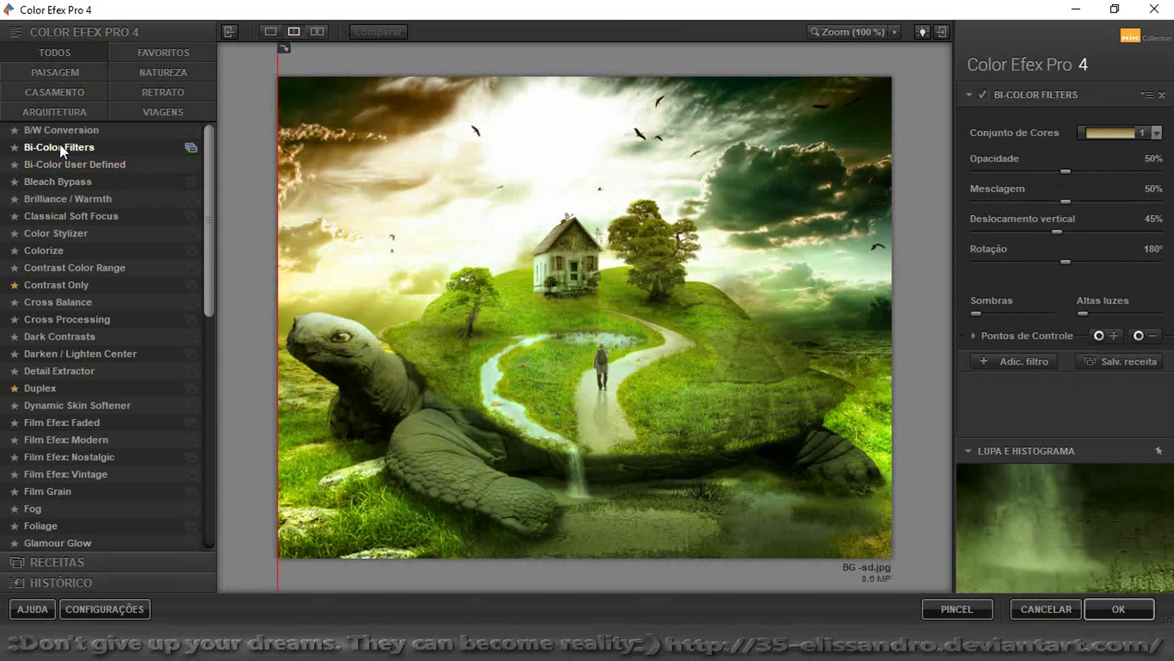
left_click(1156, 133)
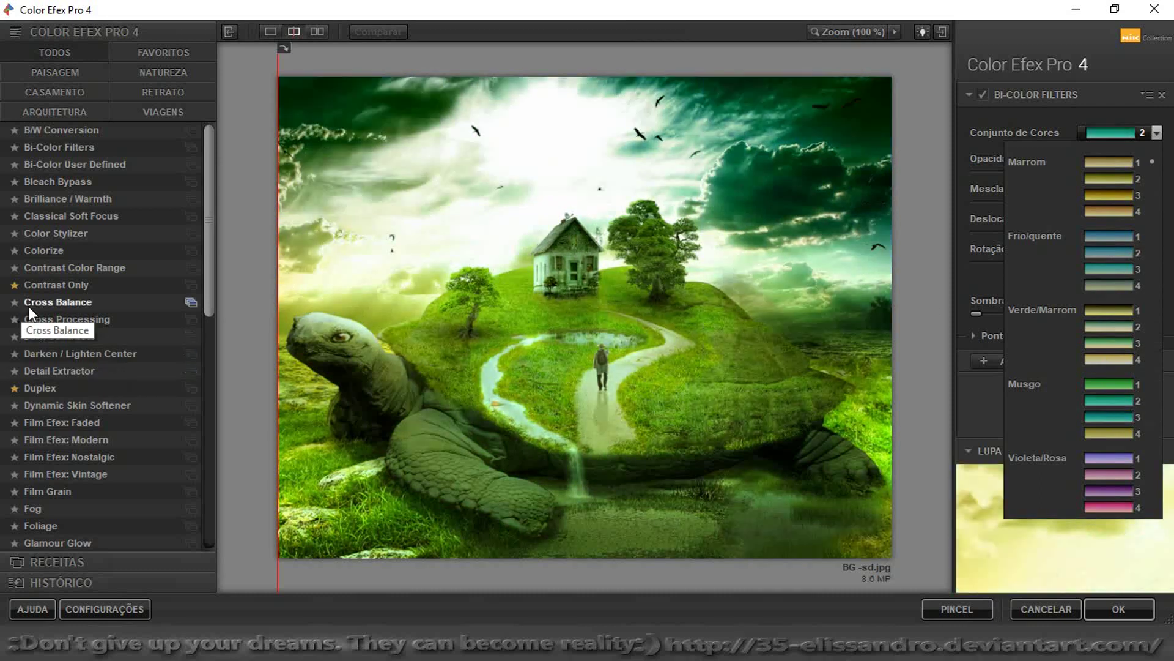
Apply the Cross Balance filter with the Tungsten To Daylight (2) method at 70% intensity
left_click(29, 309)
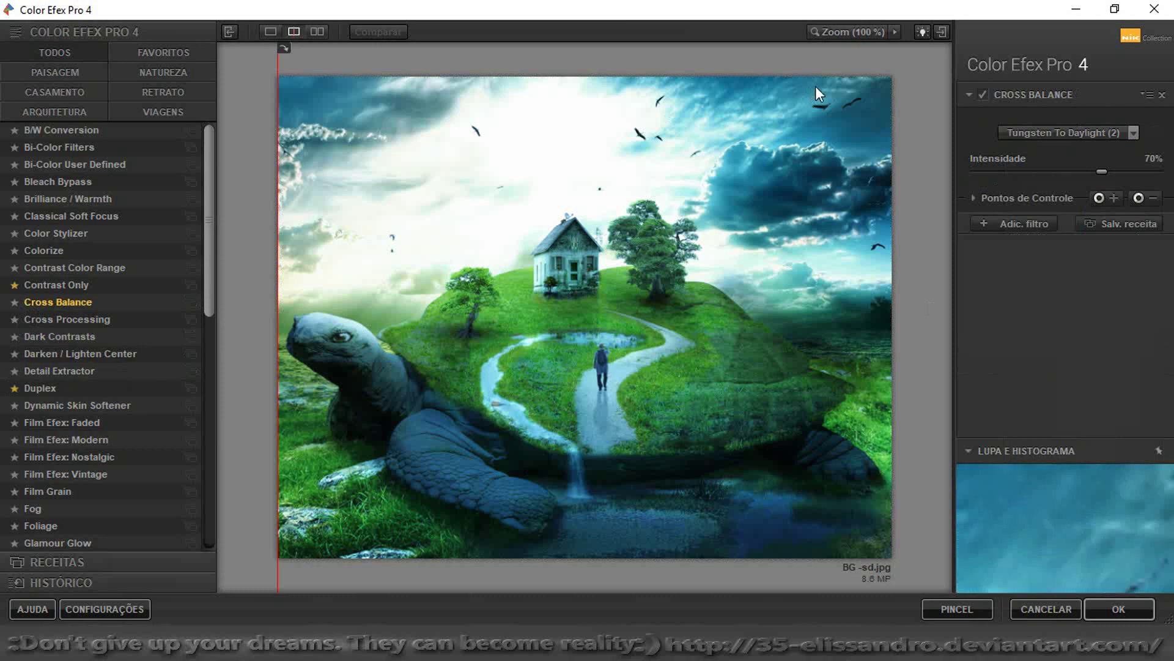
left_click(1049, 134)
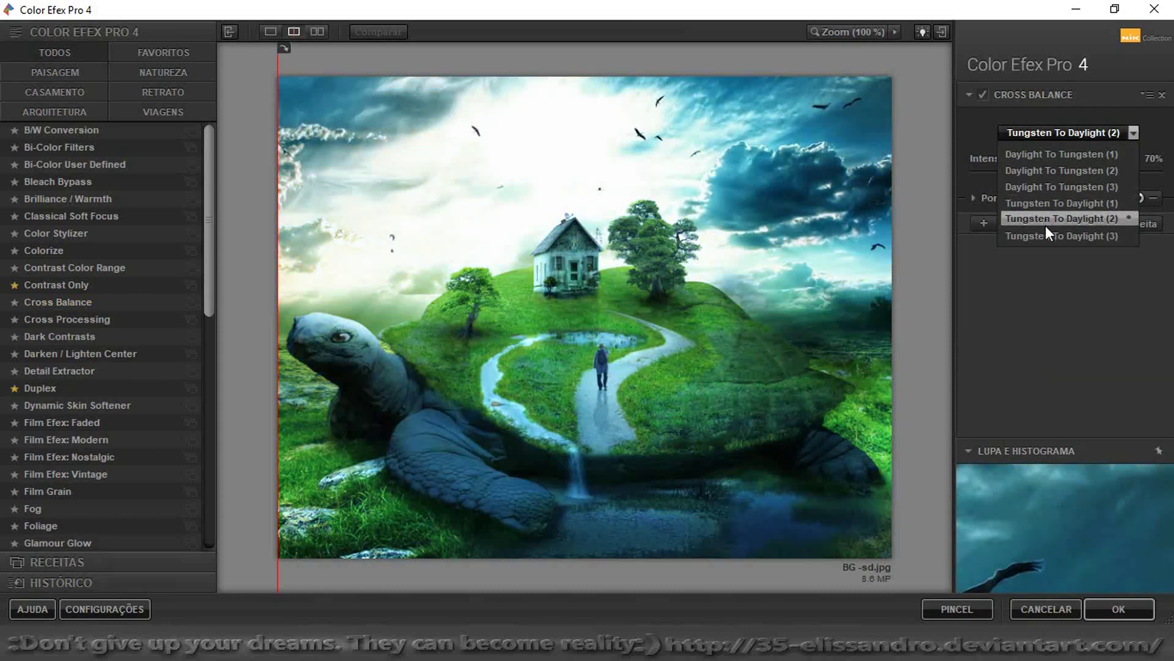
left_click(1042, 215)
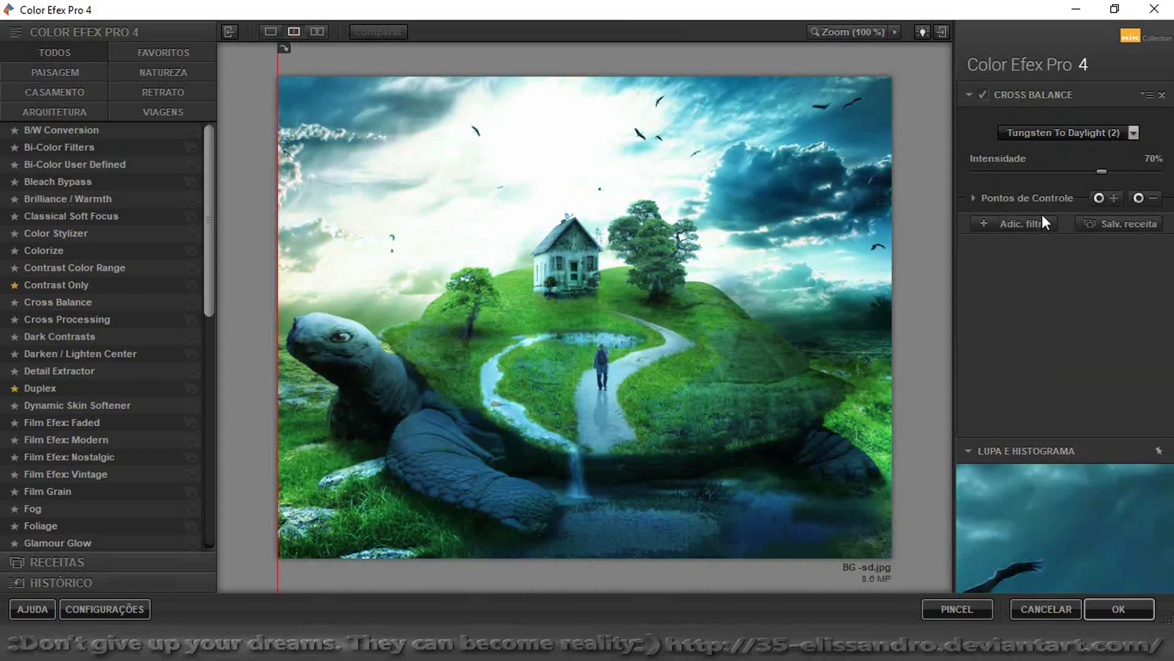
left_click(1109, 610)
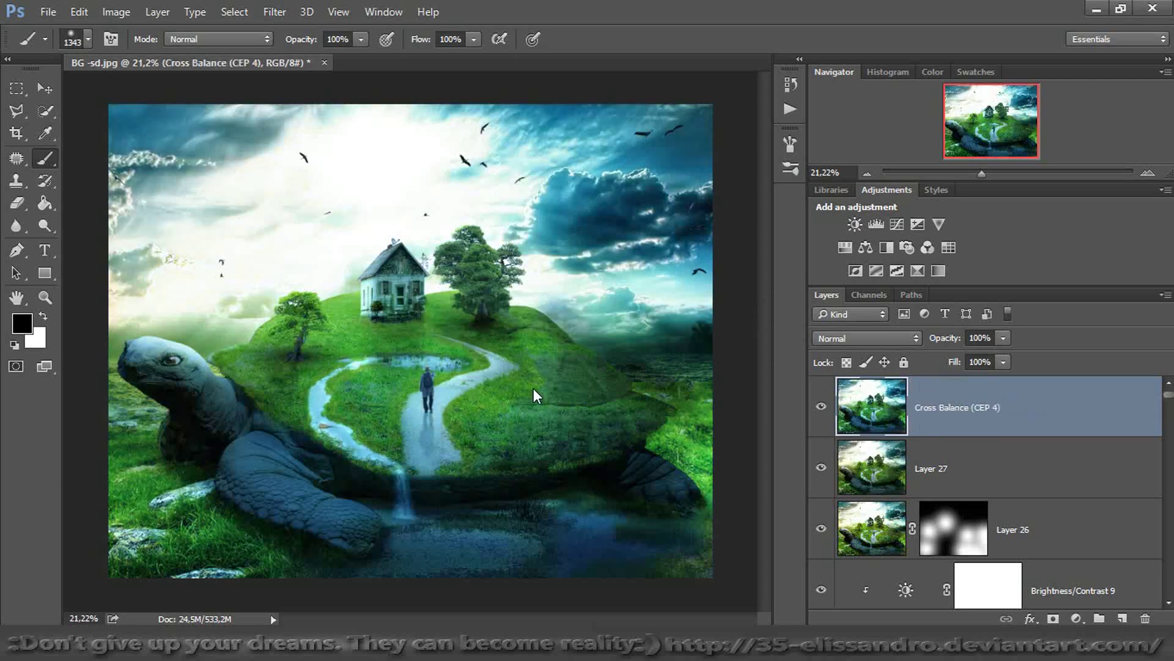
Set the Cross Balance layer's opacity to 69% and fill to 89%, compare it on and off, and stamp the visible image onto a new layer
left_click(821, 418)
left_click(821, 419)
left_click_drag(955, 362, 946, 345)
left_click(821, 411)
left_click(820, 411)
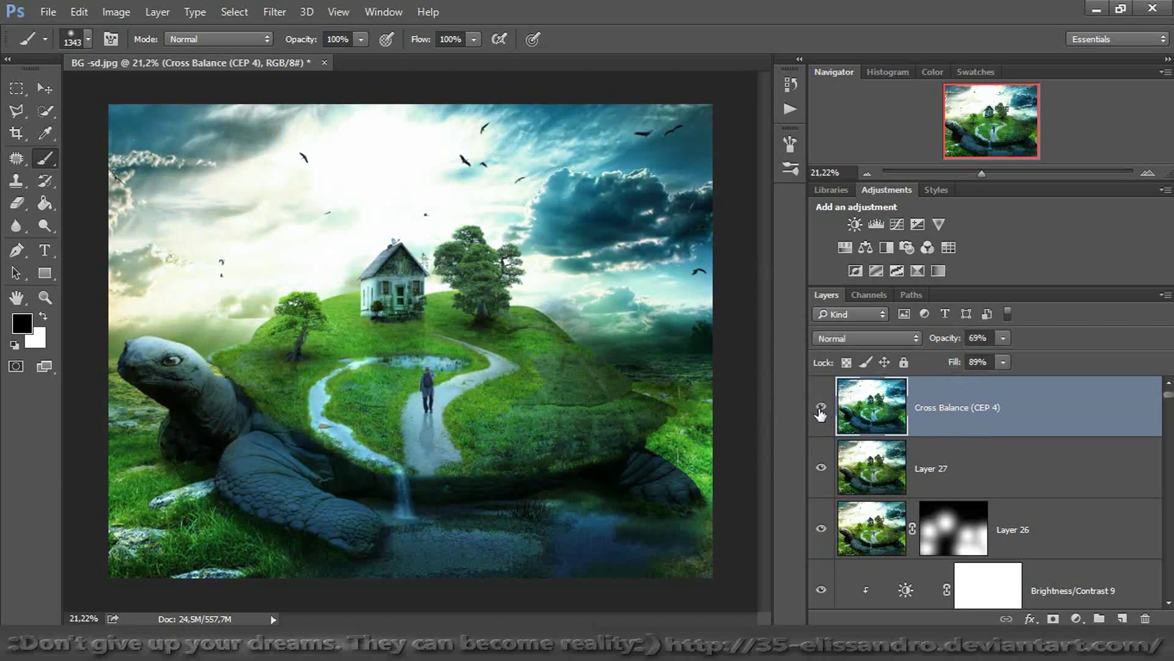
left_click(820, 411)
left_click(821, 411)
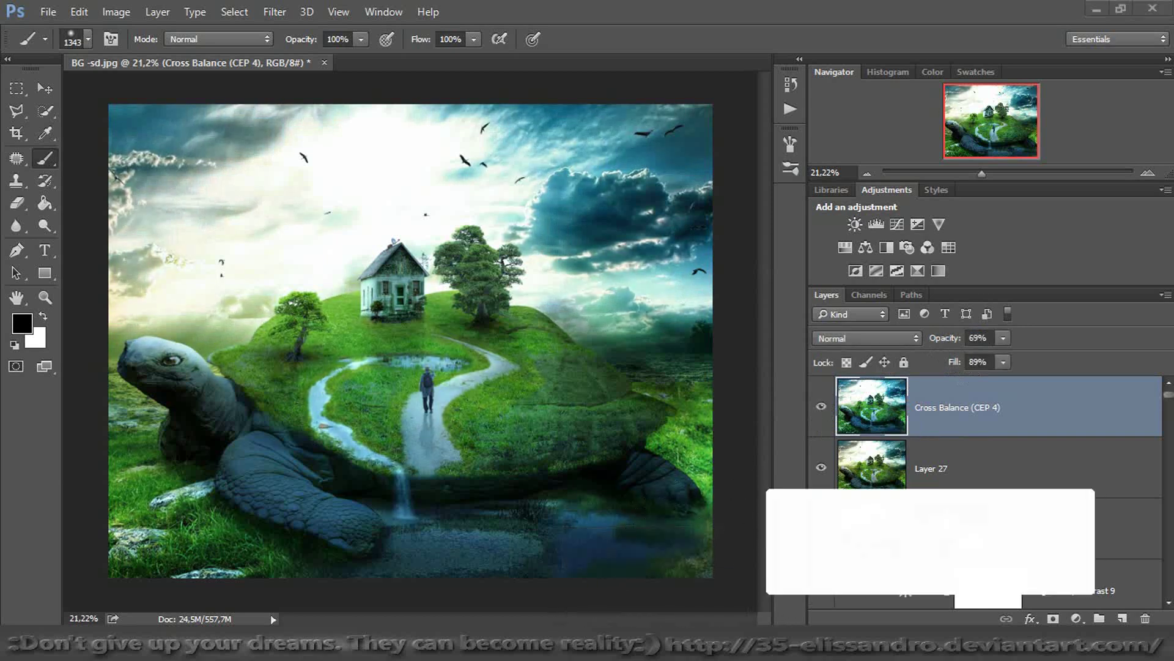
left_click(822, 409)
left_click(823, 412)
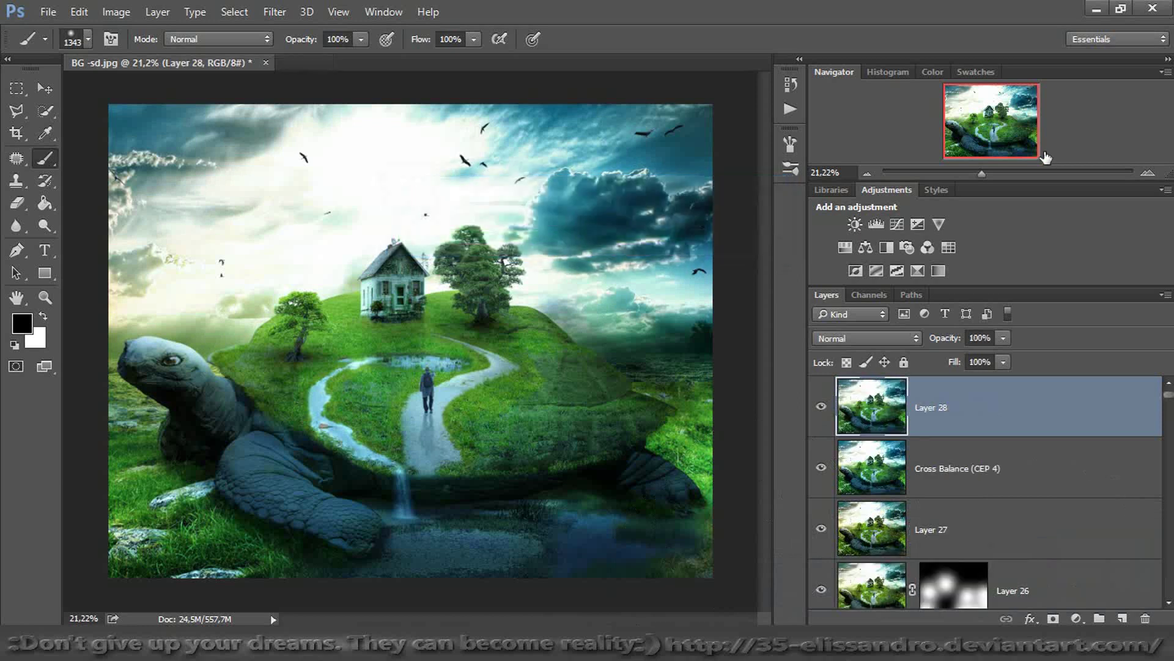
Open the Viveza 2 filter on the newest stamped layer and fit the whole image in its preview
left_click_drag(984, 175, 1015, 175)
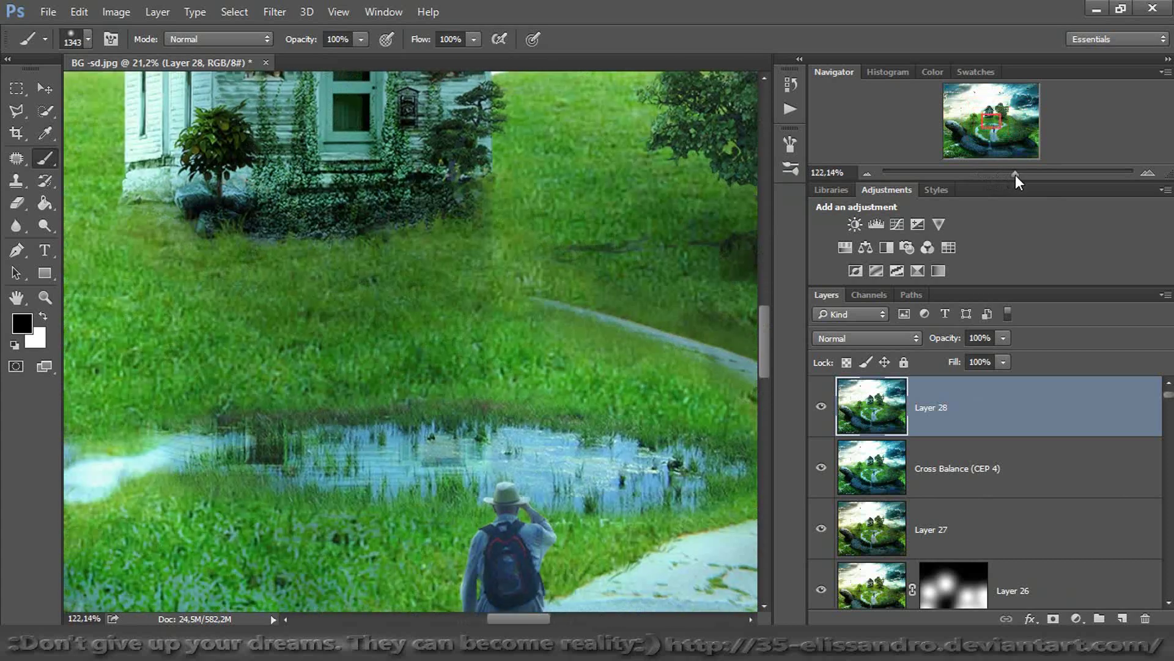
left_click_drag(1016, 175, 980, 174)
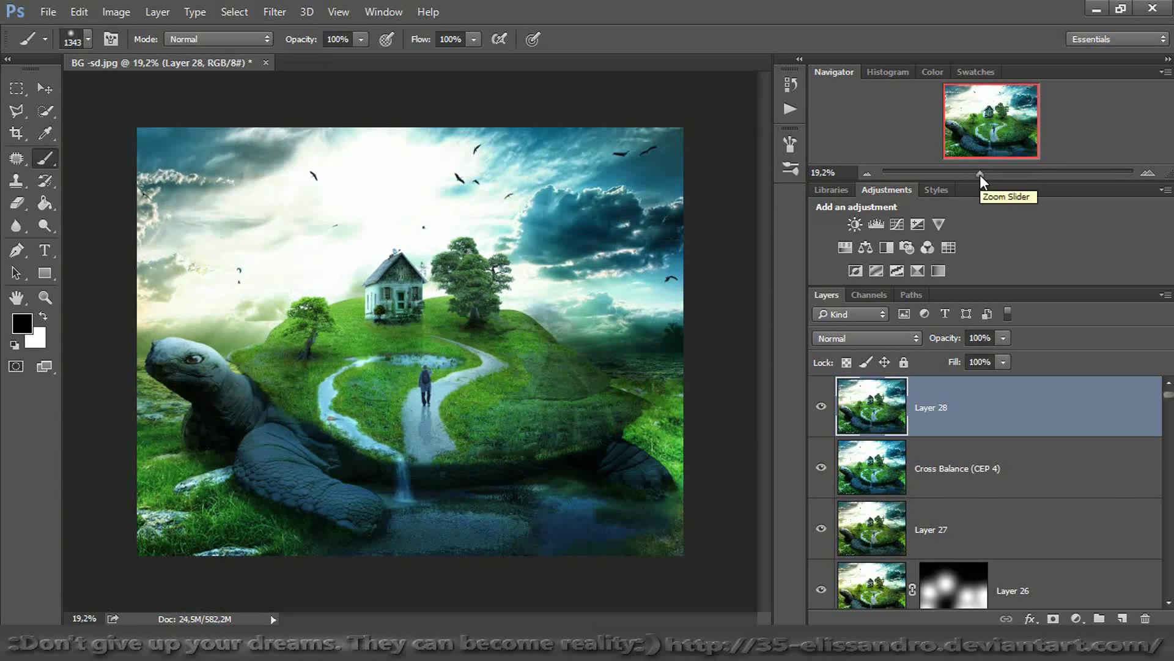
left_click(270, 12)
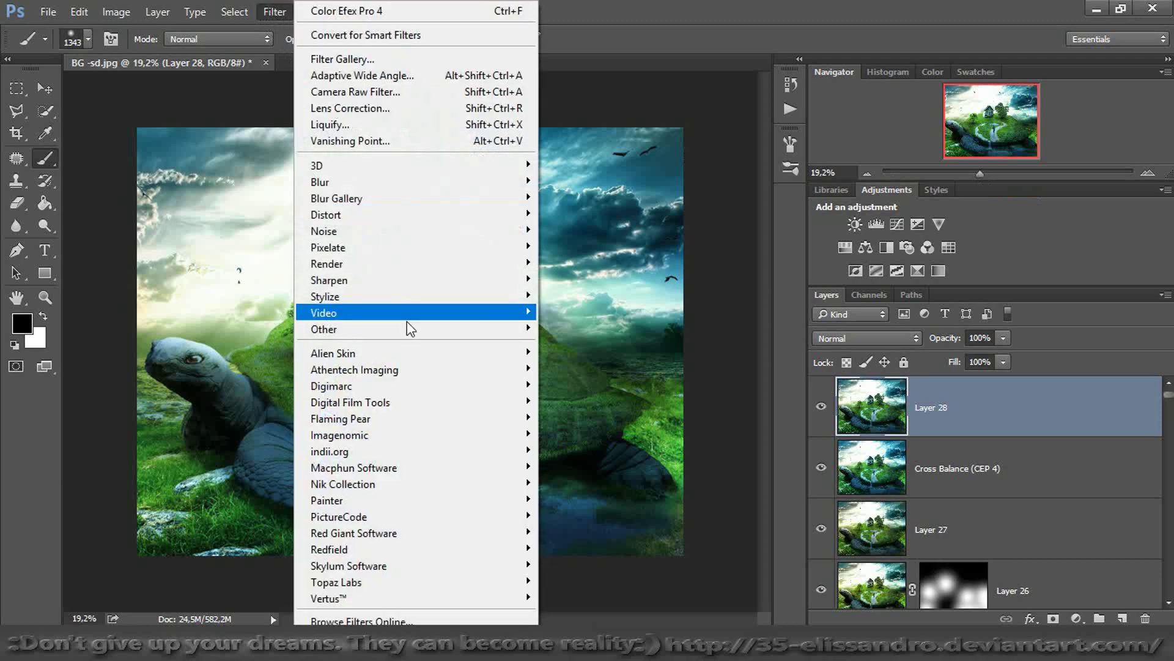
mouse_move(401, 351)
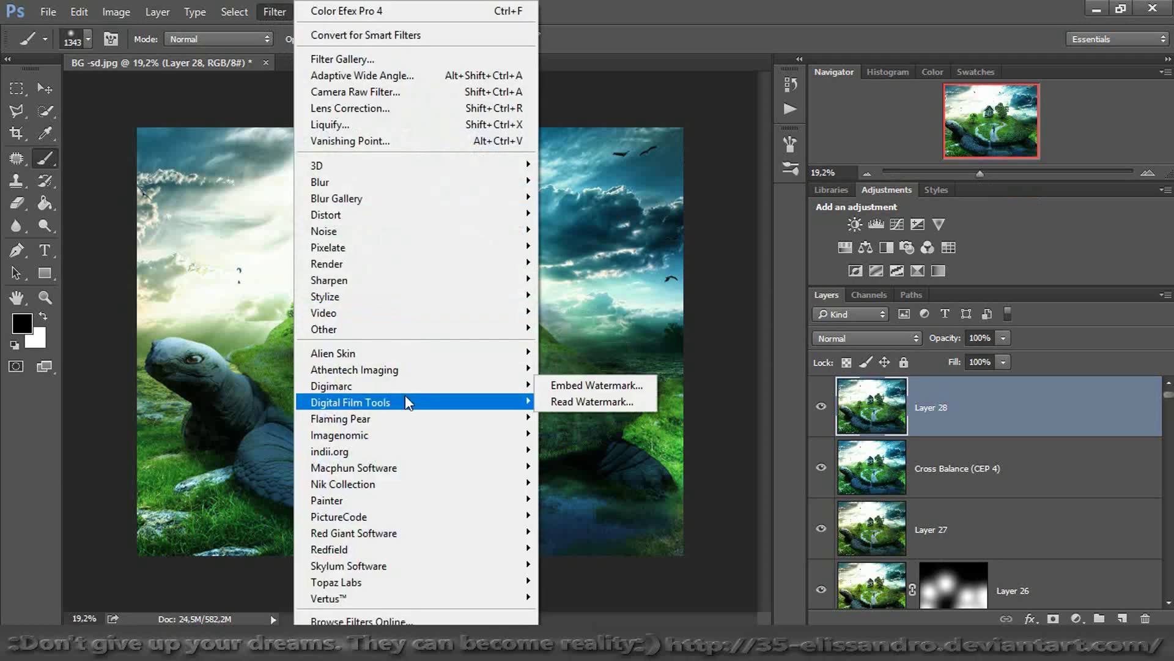
mouse_move(387, 483)
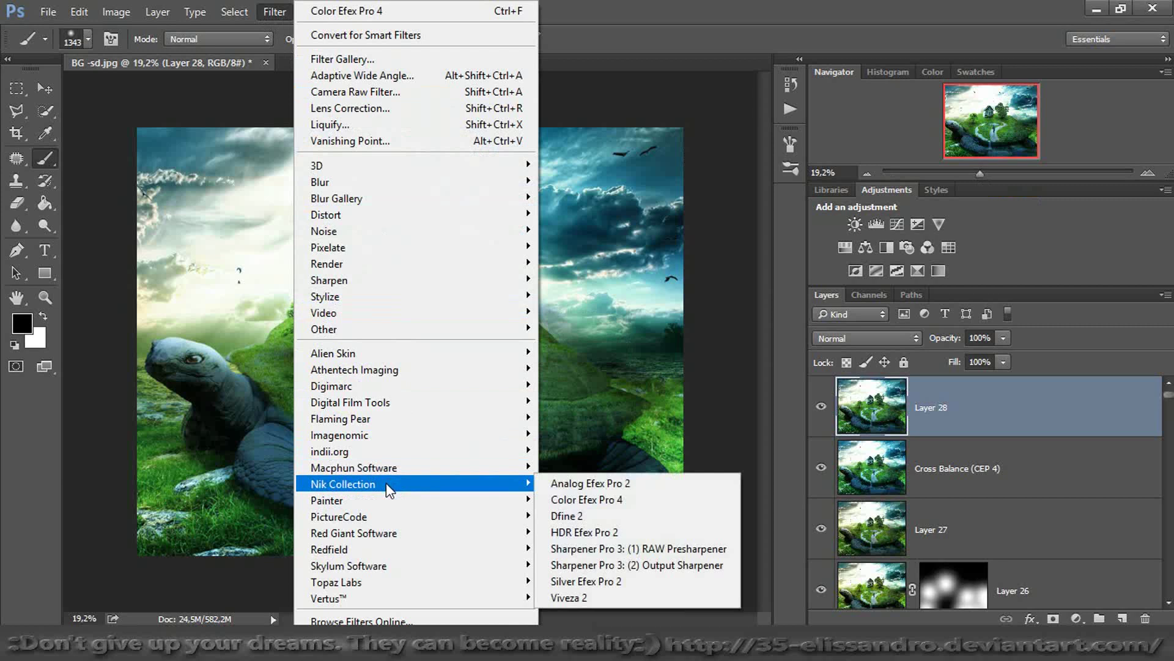
left_click(567, 598)
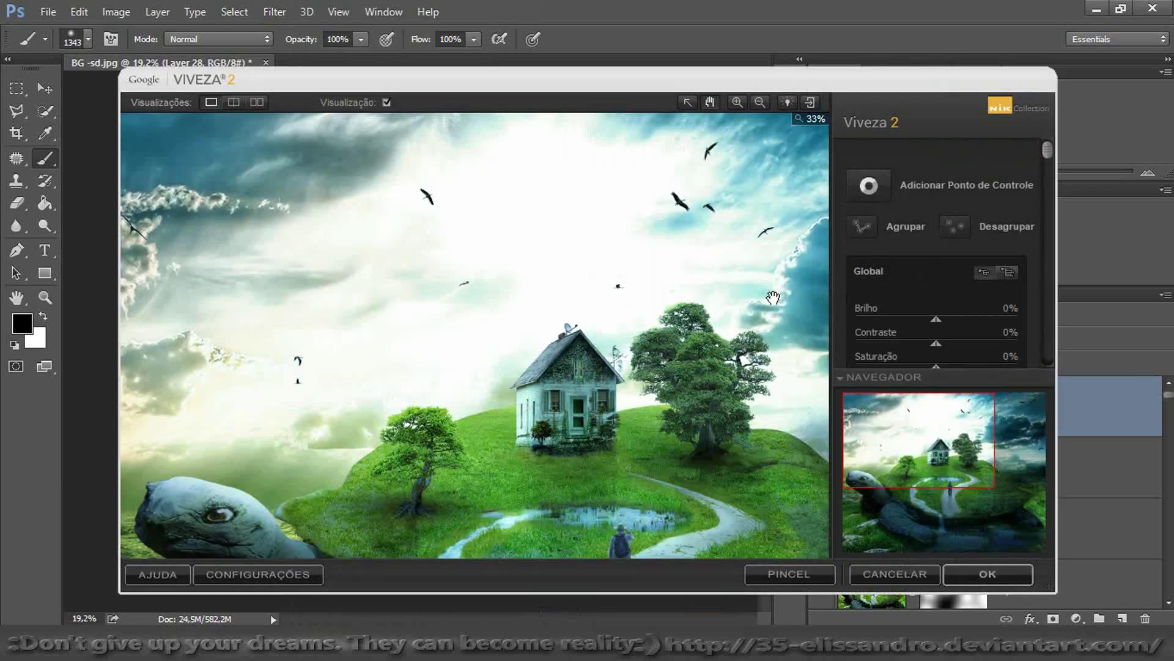
left_click(773, 298)
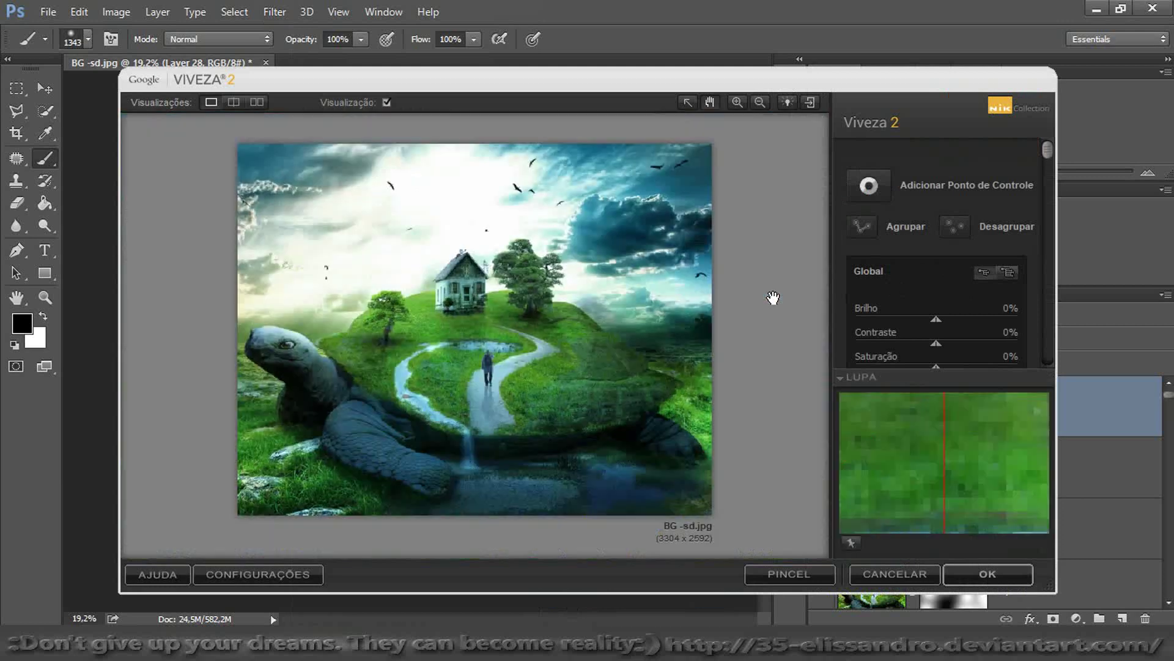
Adjust the global brightness, contrast and saturation in Viveza 2 and apply the filter
left_click(949, 319)
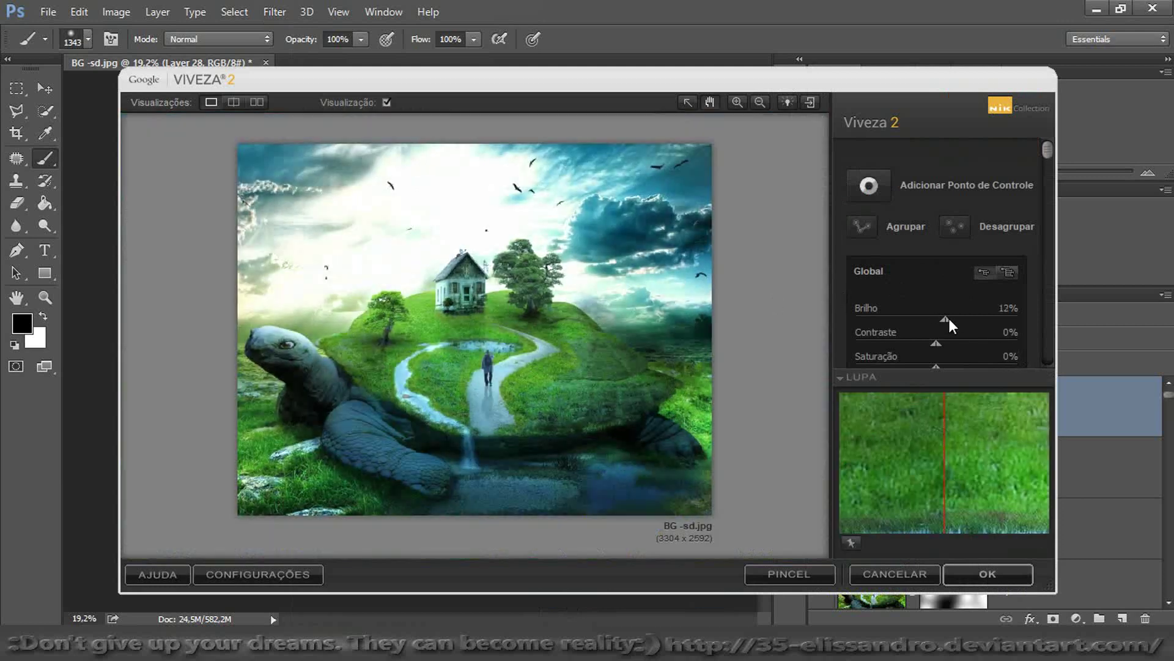
left_click_drag(936, 347, 931, 345)
left_click_drag(941, 320, 942, 344)
mouse_move(920, 366)
left_mouse_down()
mouse_move(903, 366)
mouse_move(964, 365)
mouse_move(937, 362)
left_mouse_up()
left_click_drag(938, 361, 927, 364)
left_click(1018, 568)
key("x")
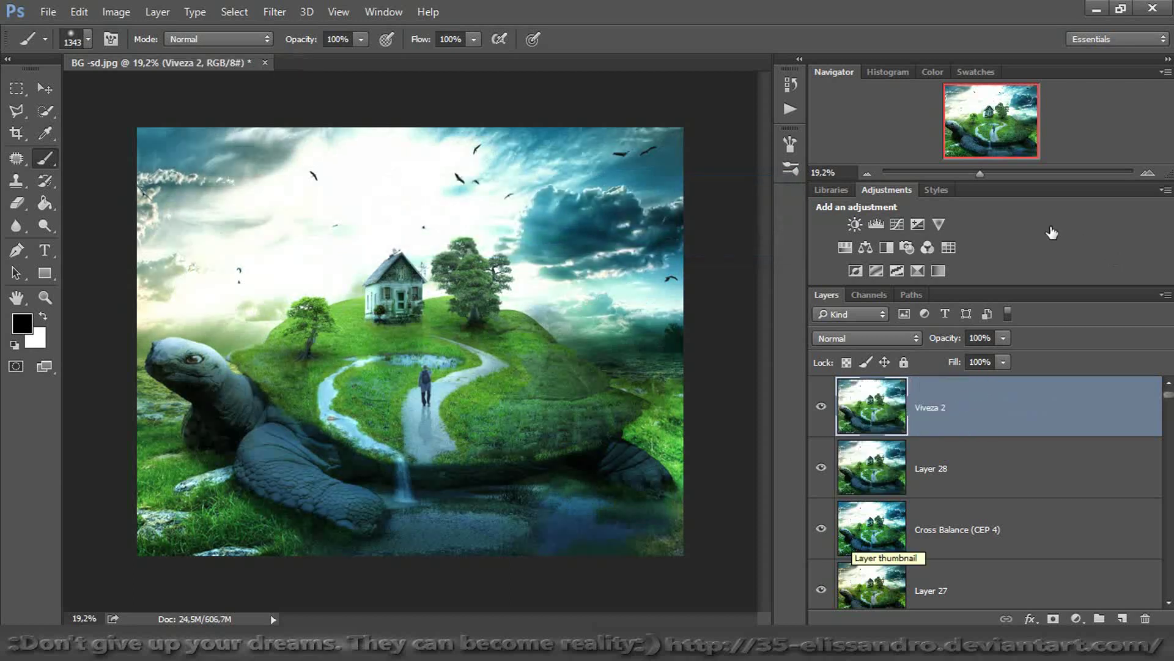
Inspect the path and pond area up close and stamp the visible image onto a new layer
left_click_drag(980, 174, 1005, 174)
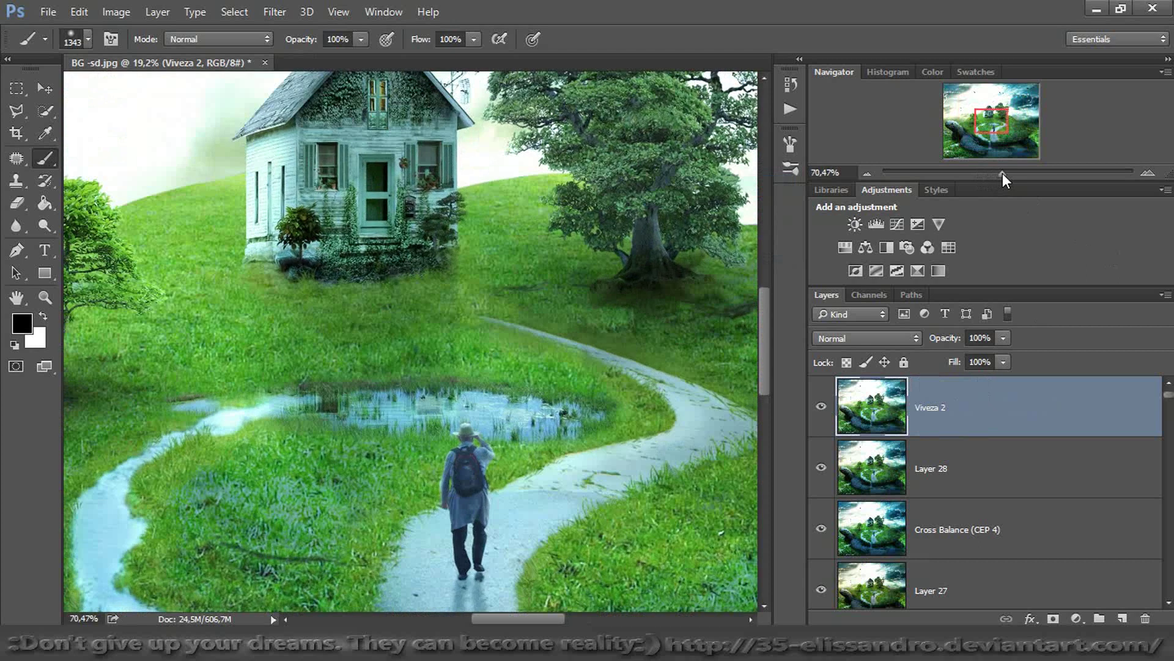
mouse_move(983, 125)
left_mouse_down()
mouse_move(1001, 150)
mouse_move(1022, 148)
mouse_move(952, 152)
mouse_move(958, 128)
mouse_move(1005, 131)
left_mouse_up()
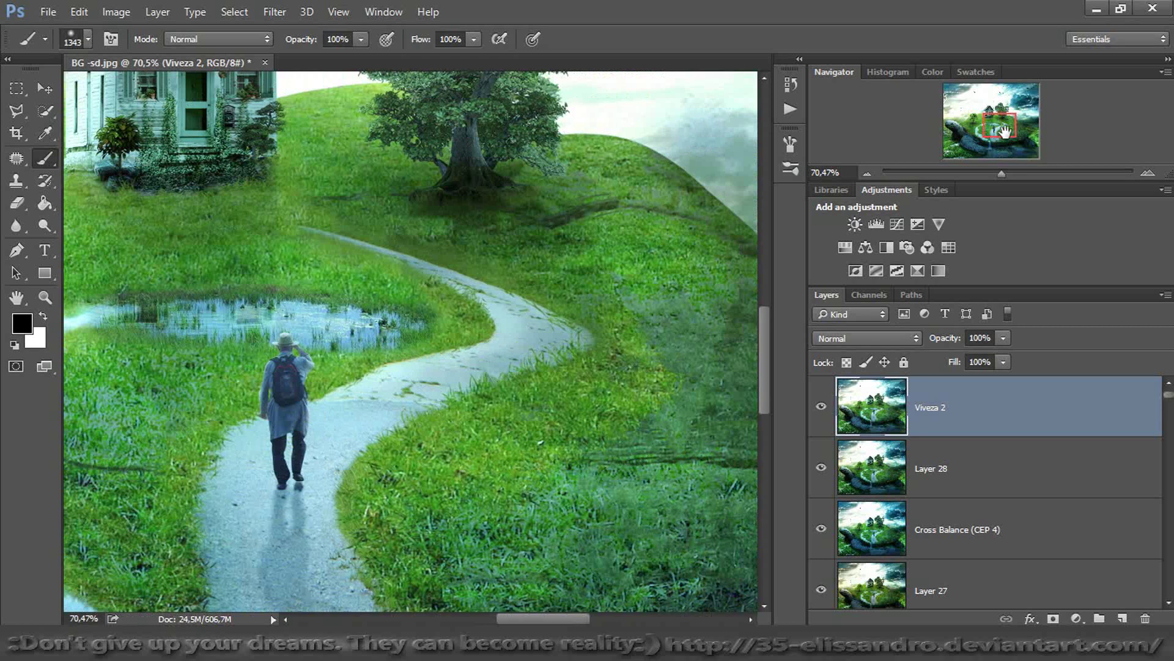
key("ctrl+shift+alt+e")
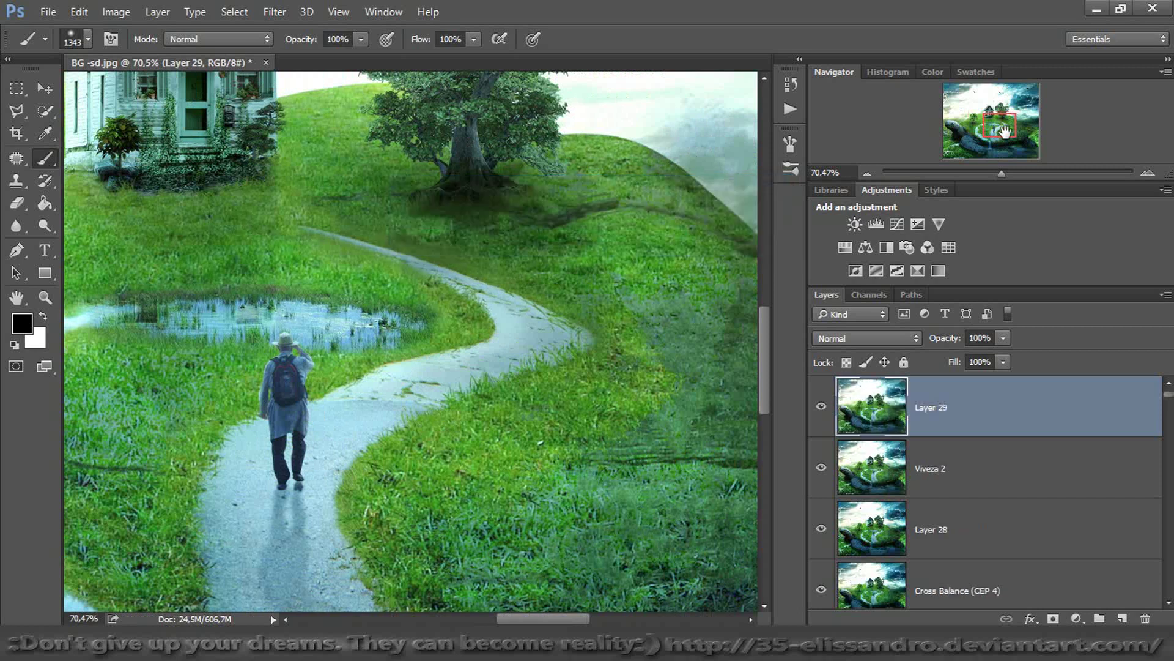
Clone the stone path on a new empty layer with a 66 px Clone Stamp, extending it up to the house
left_click(15, 181)
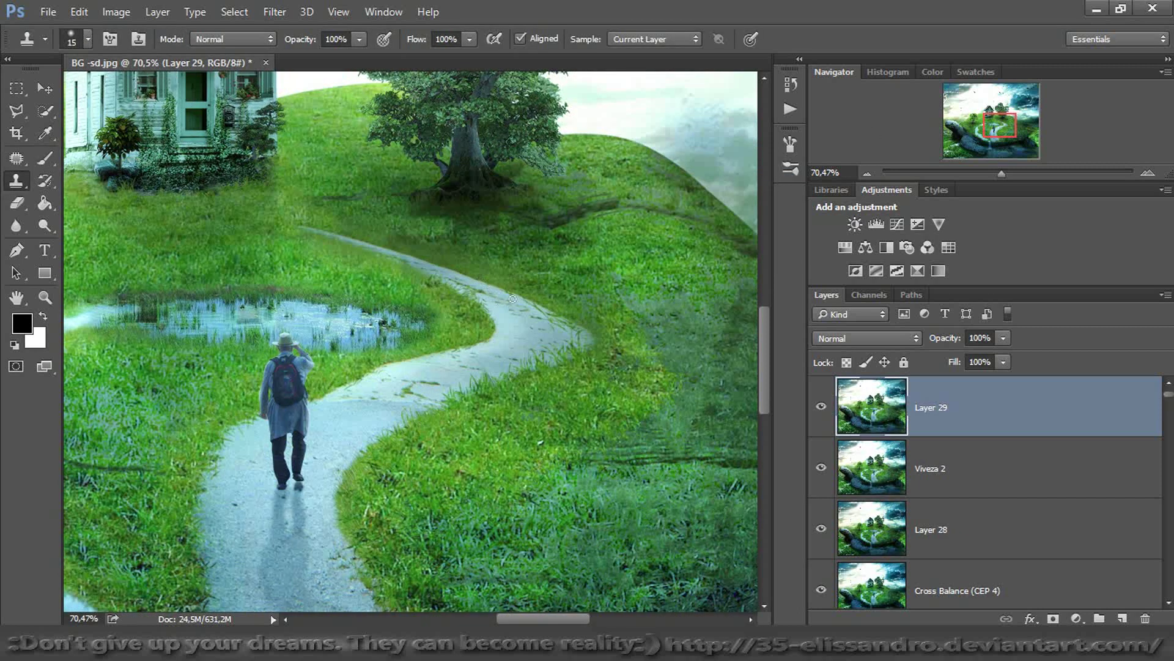
left_click_drag(513, 299, 529, 306)
left_click(1123, 619)
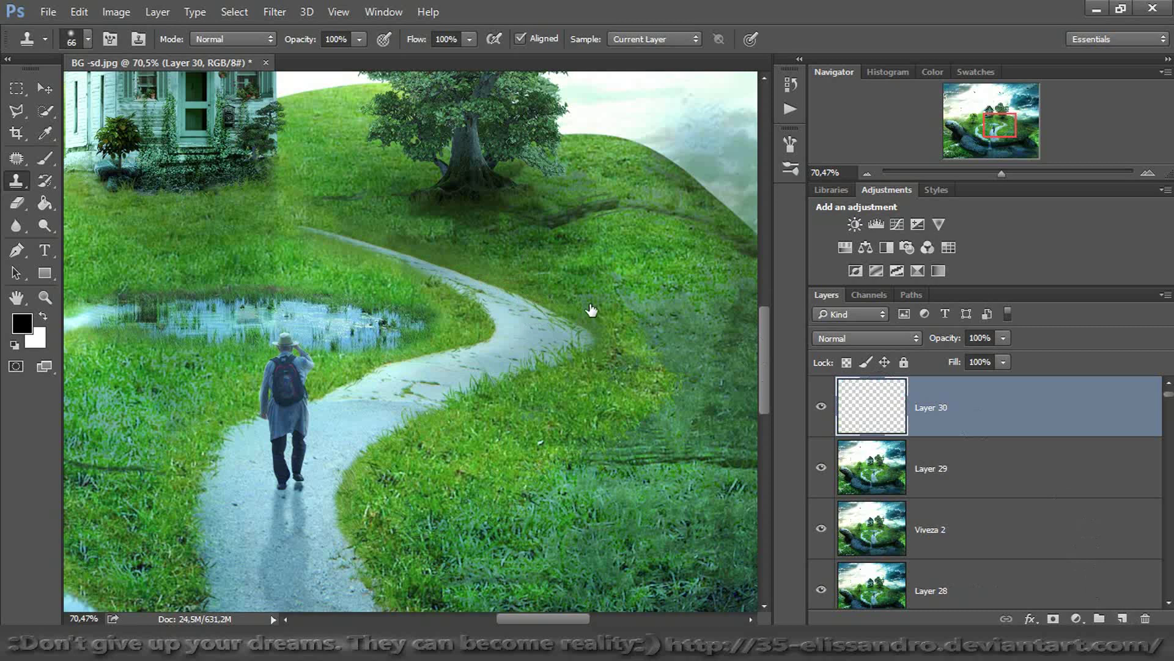
mouse_move(328, 228)
left_mouse_down()
mouse_move(309, 218)
mouse_move(396, 247)
mouse_move(232, 193)
left_mouse_up()
mouse_move(422, 229)
left_mouse_down()
mouse_move(401, 258)
mouse_move(328, 236)
left_mouse_up()
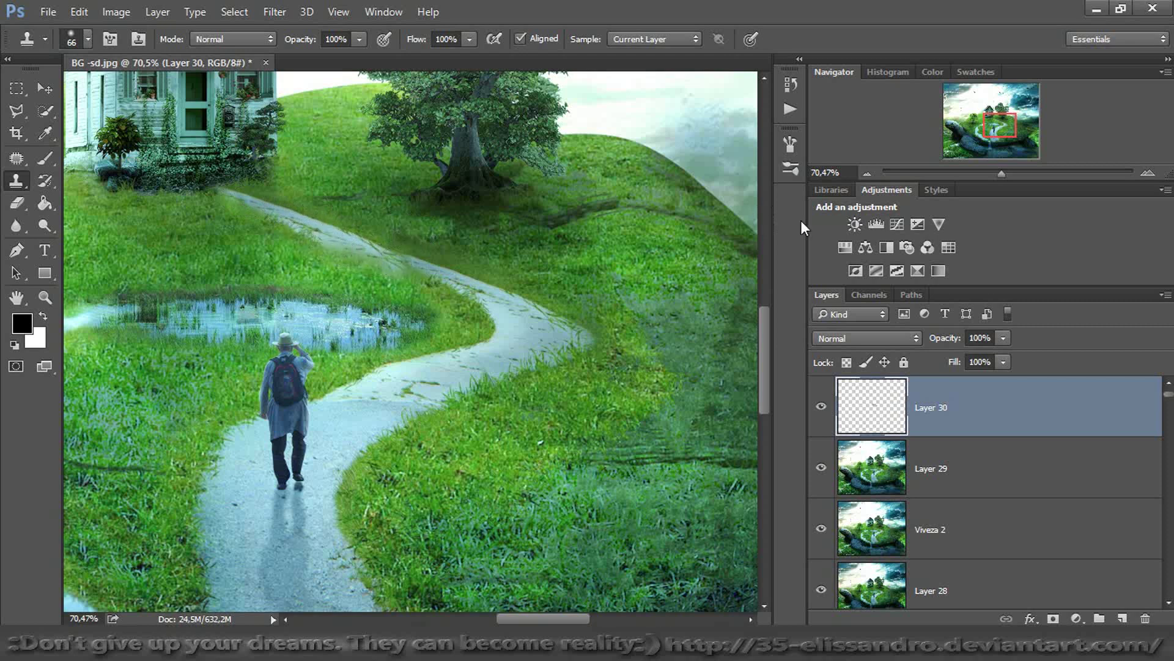
Rotate the cloned path piece by about -3.83° and shift it to line up with the existing path
key("ctrl+t")
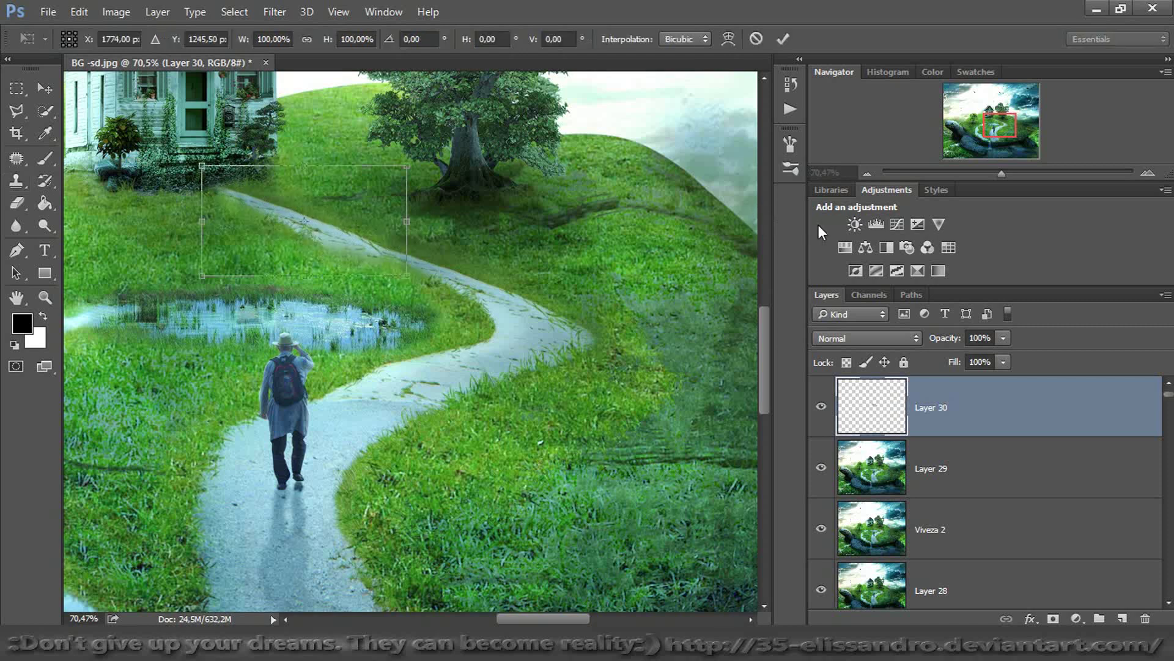
left_click_drag(450, 299, 450, 286)
left_click_drag(383, 221, 384, 225)
left_click_drag(1005, 174, 1019, 174)
left_click_drag(999, 127, 992, 121)
left_click_drag(398, 219, 335, 206)
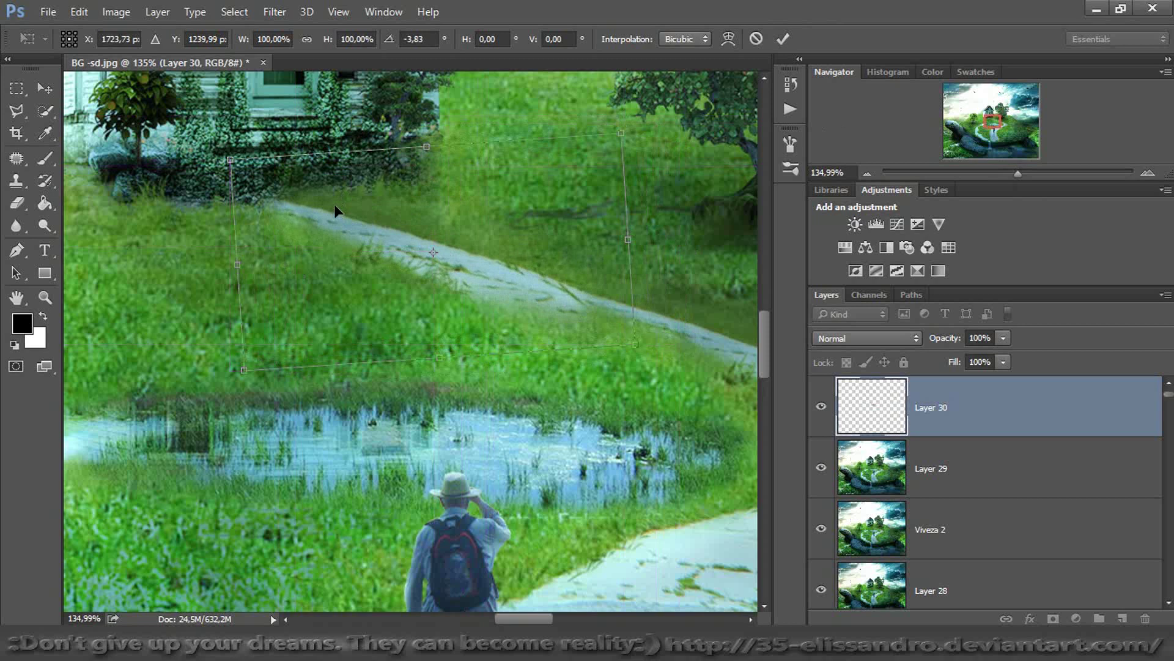
left_click(783, 41)
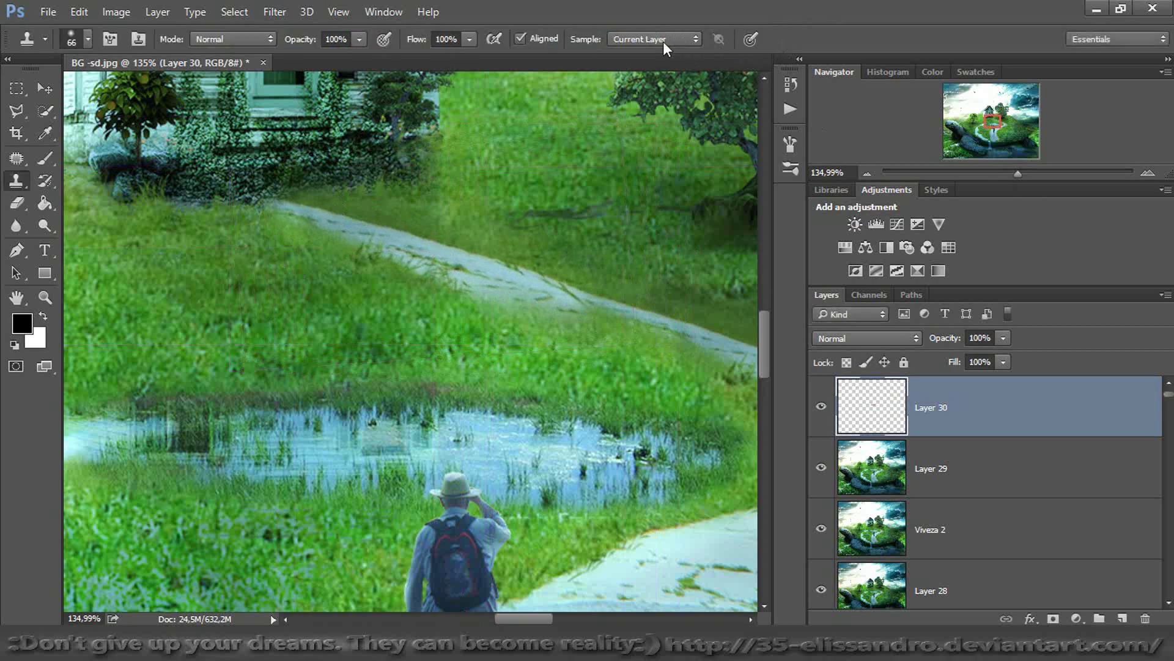
Warp the cloned path piece so its edges flow smoothly between the house and the existing path
left_click(42, 93)
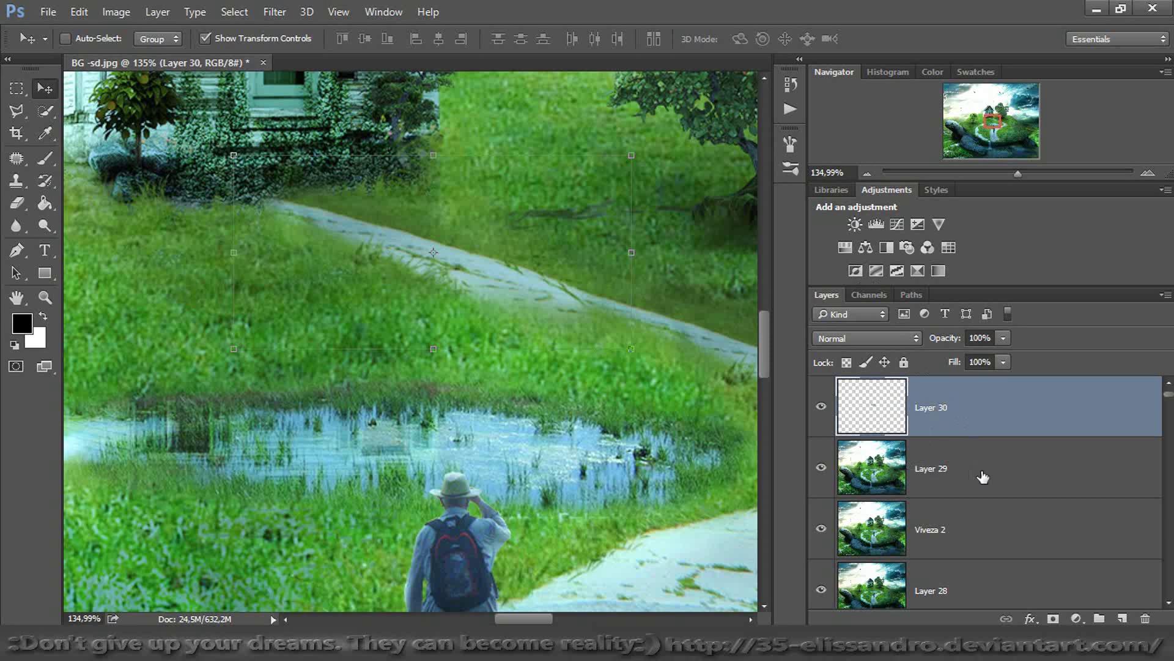
left_click_drag(1004, 172, 1029, 171)
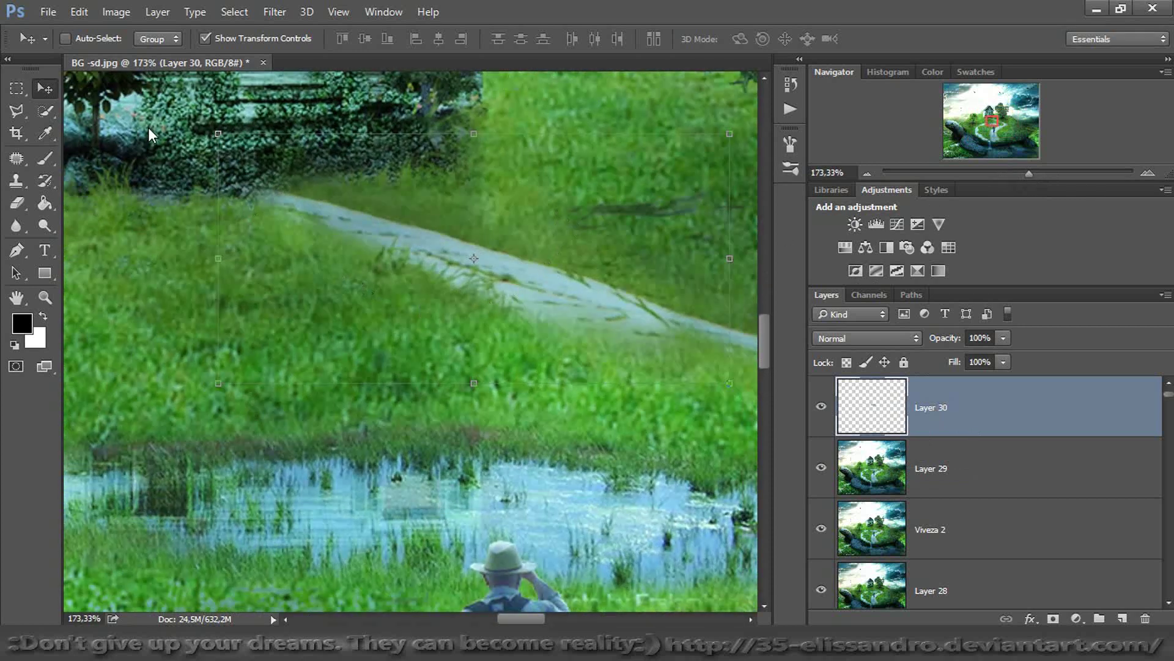
key("ctrl+t")
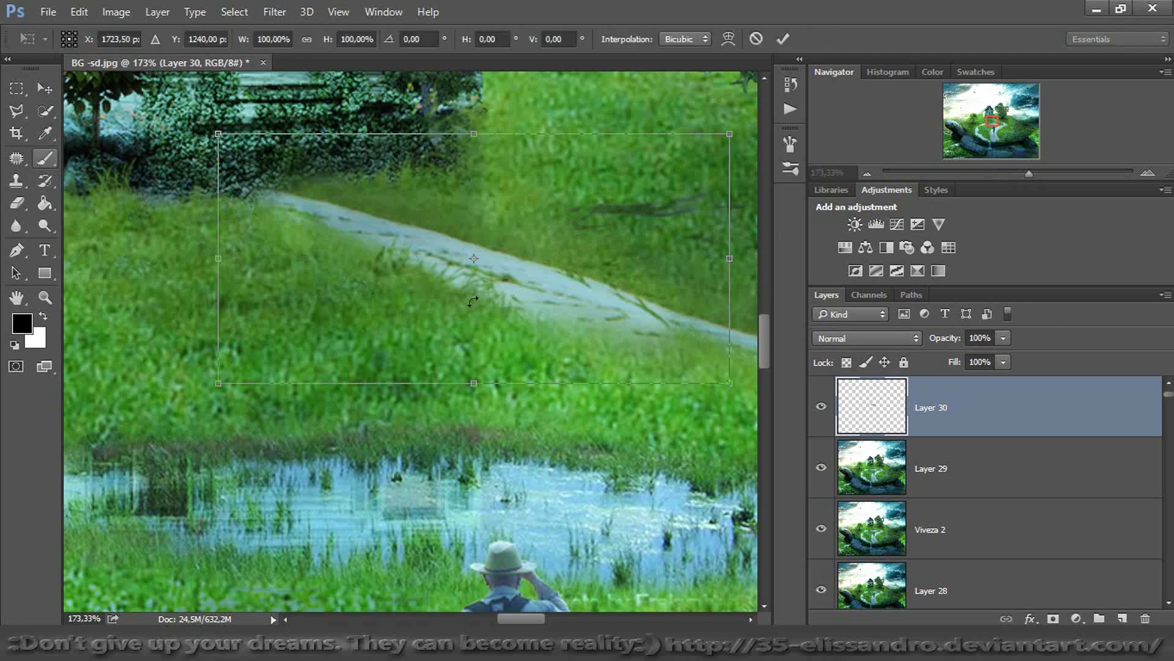
right_click(605, 361)
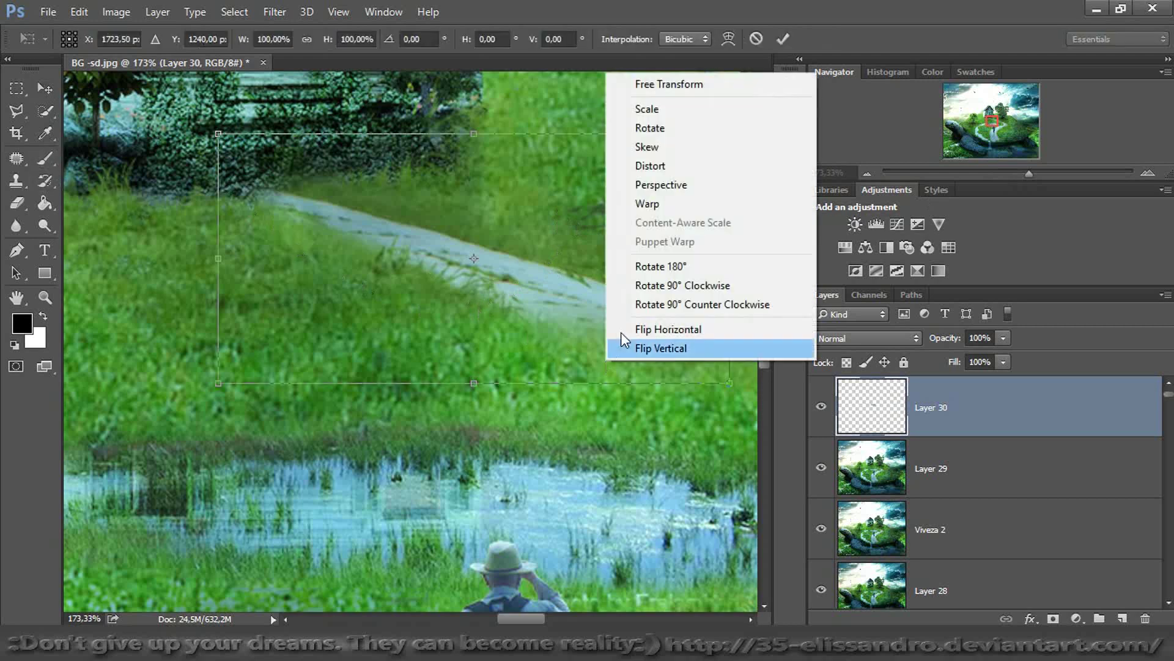
left_click(650, 205)
left_click_drag(592, 346, 706, 358)
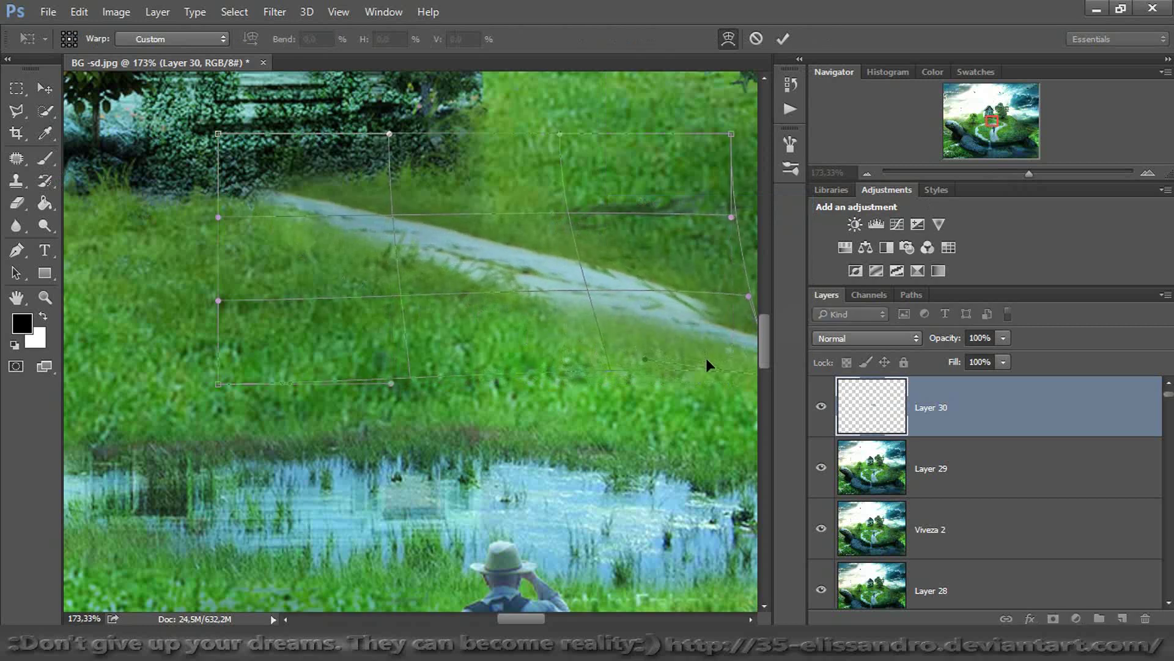
left_click_drag(699, 238, 704, 269)
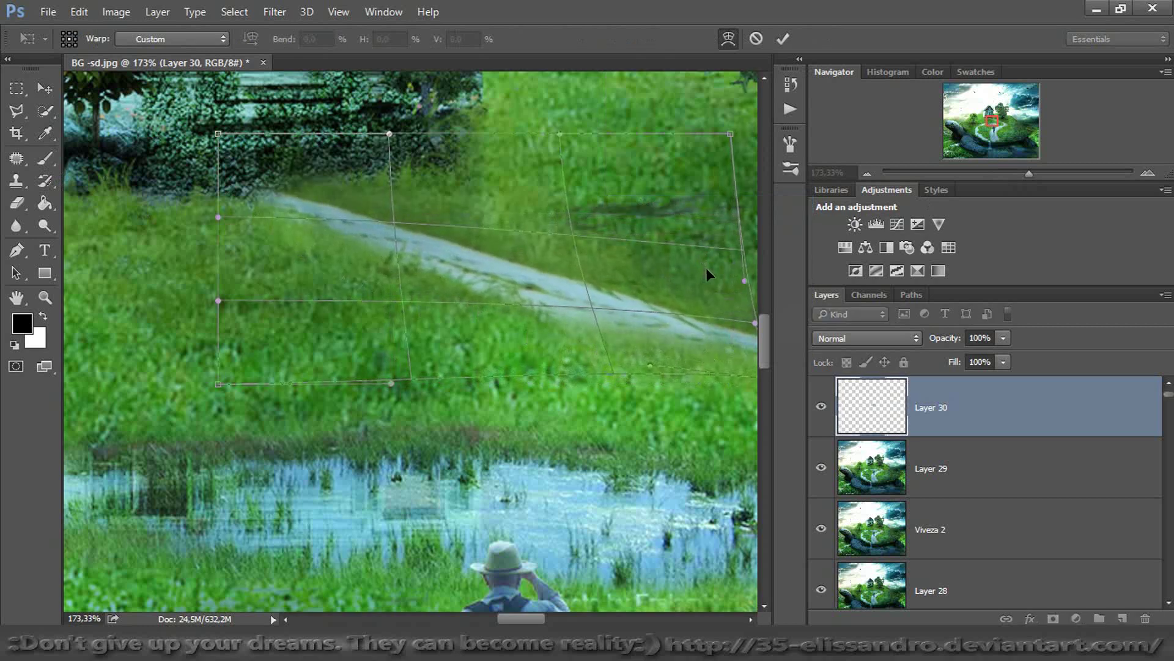
left_click_drag(551, 375, 534, 351)
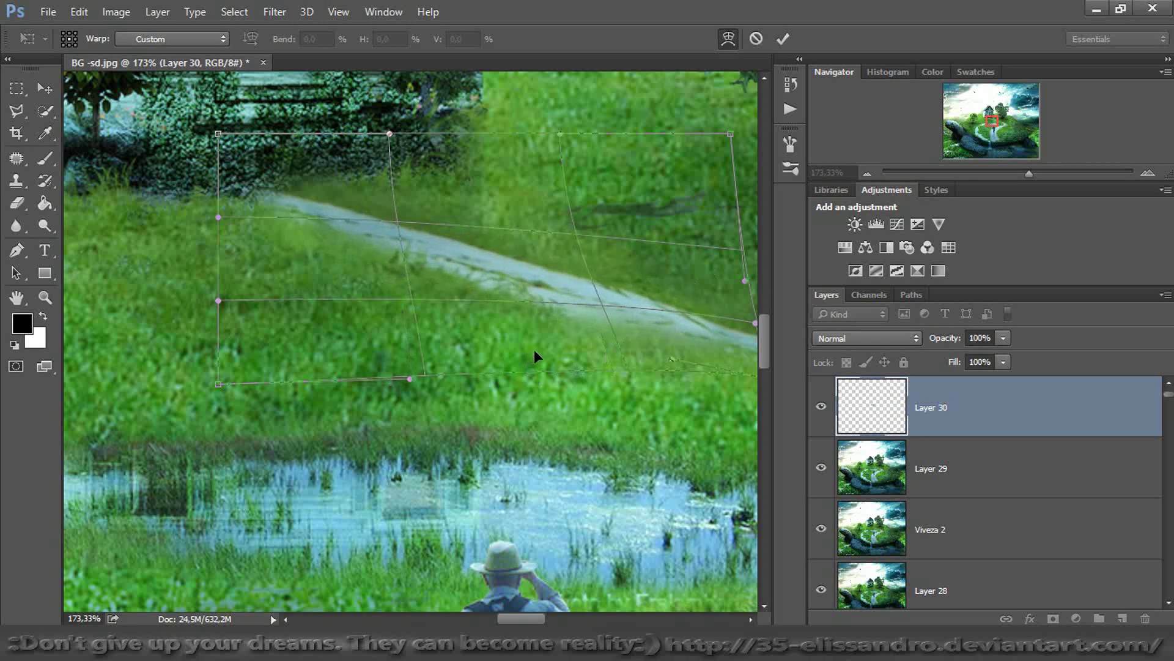
left_click_drag(236, 178, 242, 187)
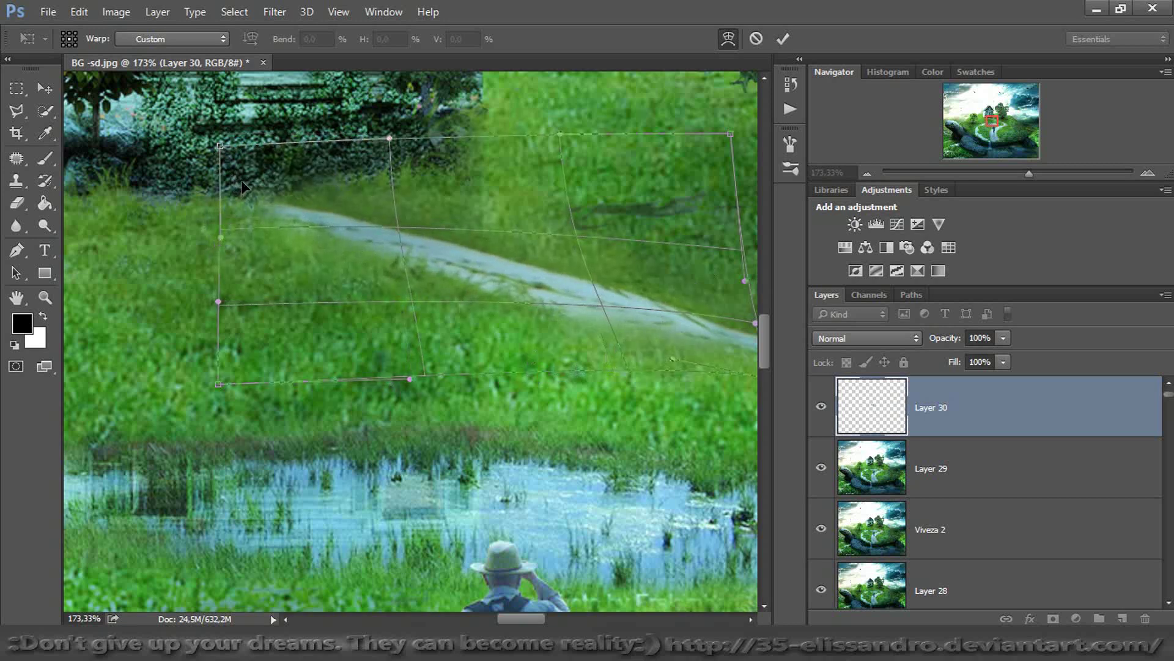
left_click(783, 39)
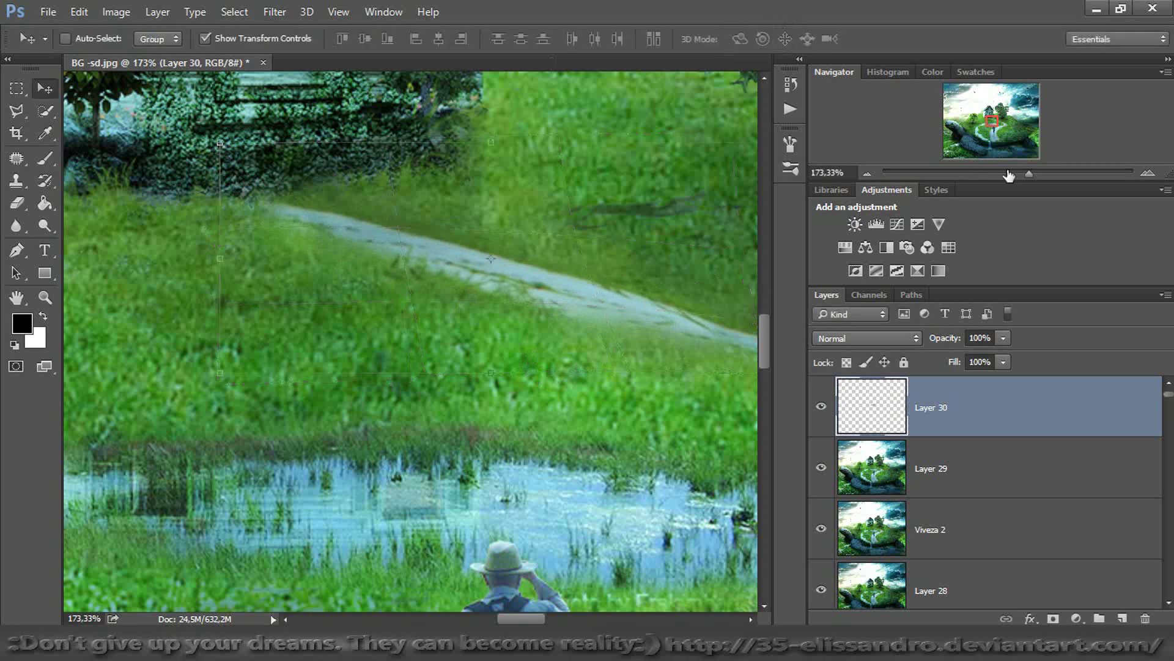
Paint white over the water in the foreground on a new layer with a soft 1343 px brush
left_click_drag(1029, 171, 984, 171)
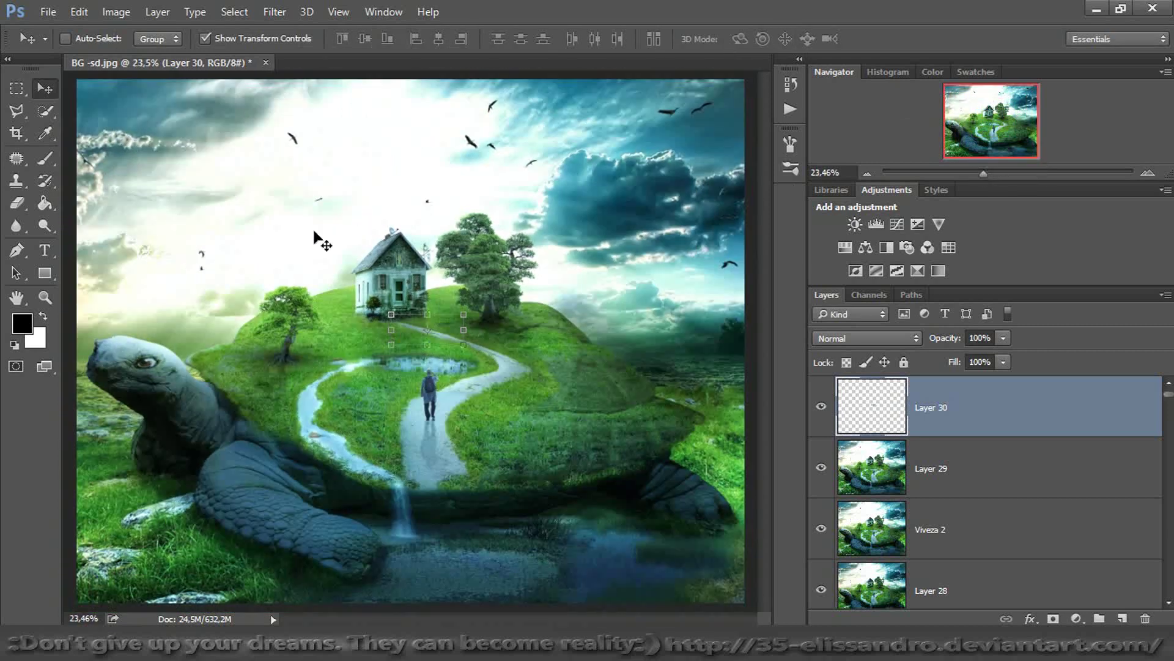
left_click(46, 161)
left_click_drag(979, 175, 978, 174)
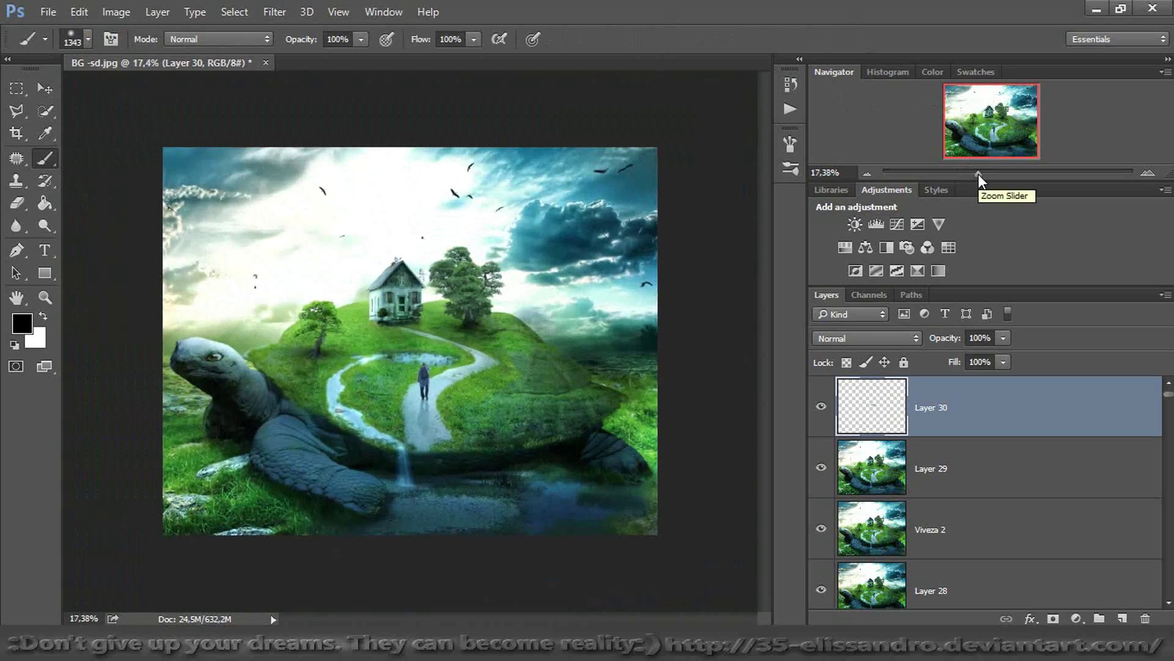
left_click(1122, 618)
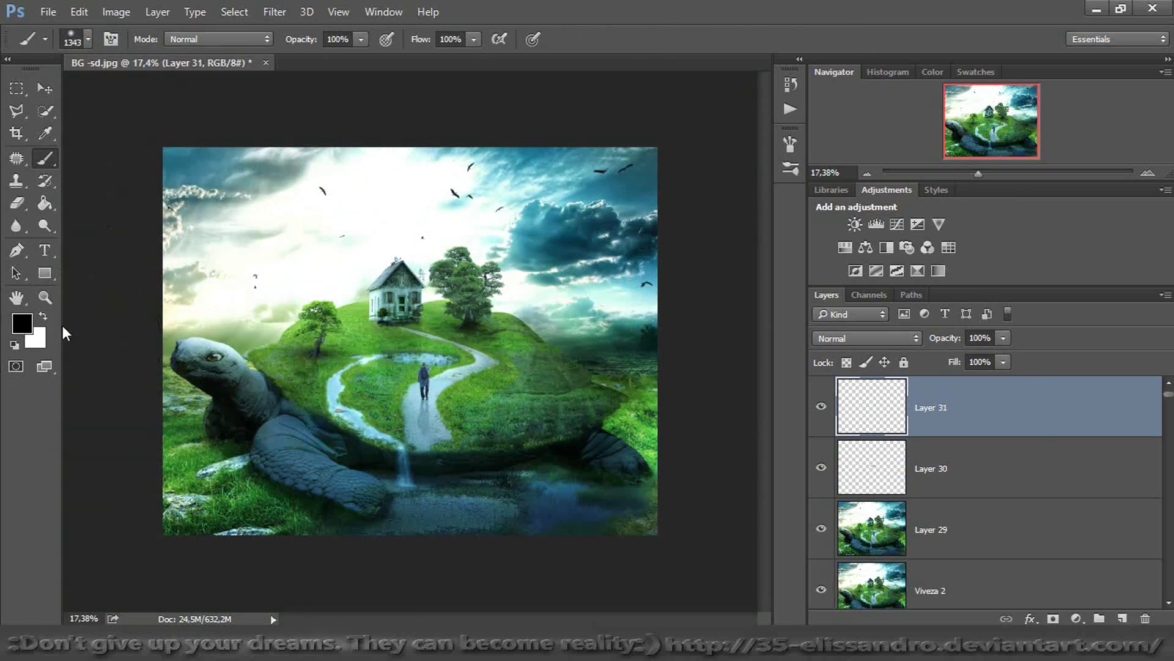
left_click(46, 317)
mouse_move(341, 589)
left_mouse_down()
mouse_move(340, 564)
mouse_move(676, 542)
left_mouse_up()
Try Soft Light on the white paint layer, and set its blend mode to Overlay
left_click(884, 335)
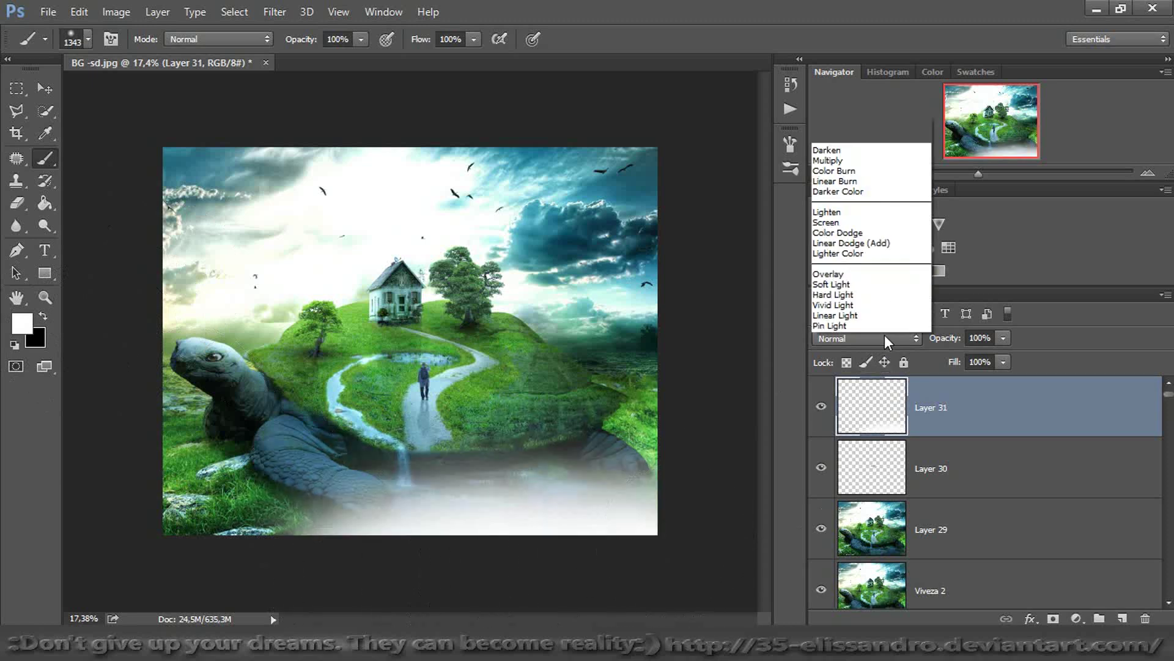
left_click(843, 169)
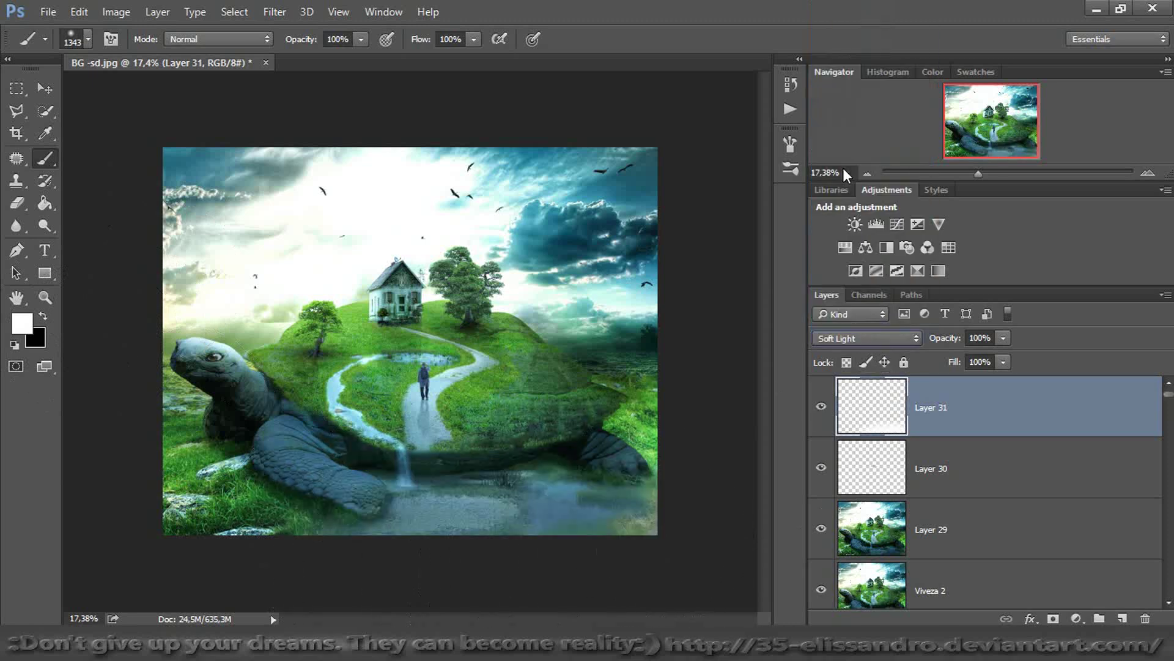
key("Up")
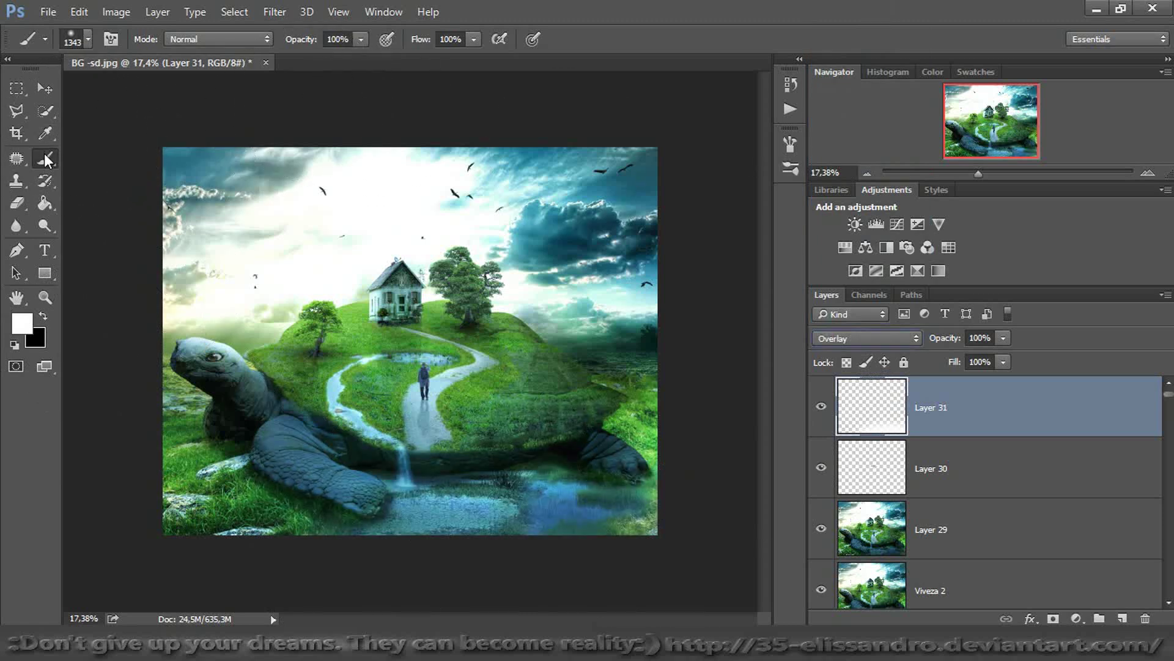
Sample a light green from the grass beside the turtle's shell as the foreground colour
left_click(43, 133)
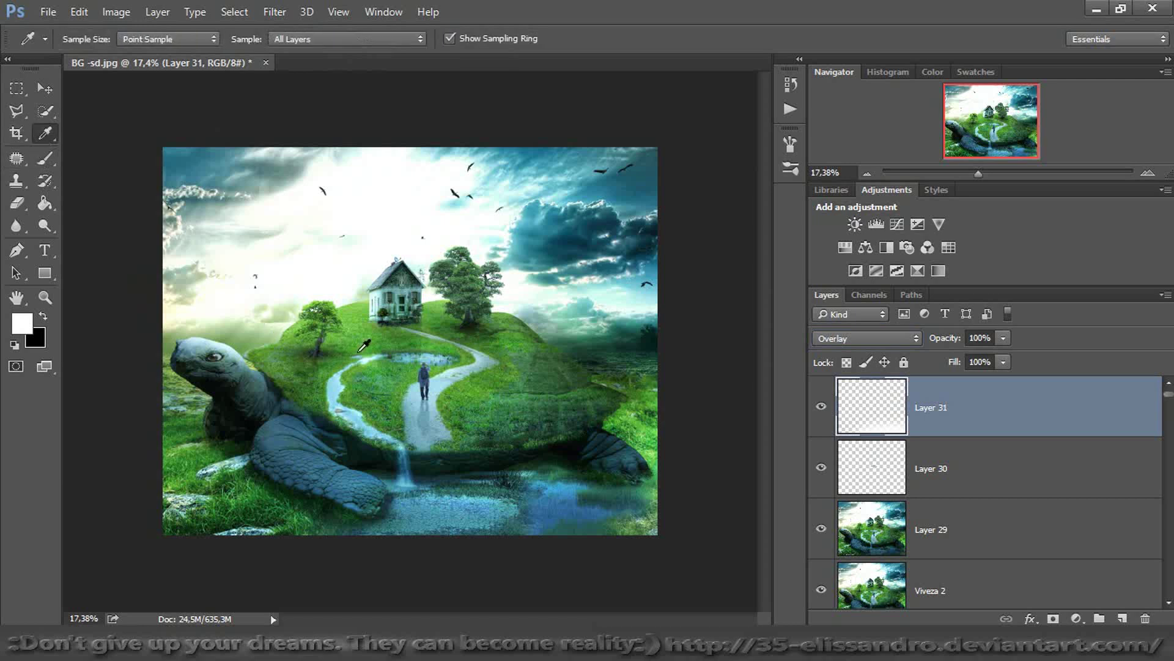
left_click(399, 384)
left_click(650, 436)
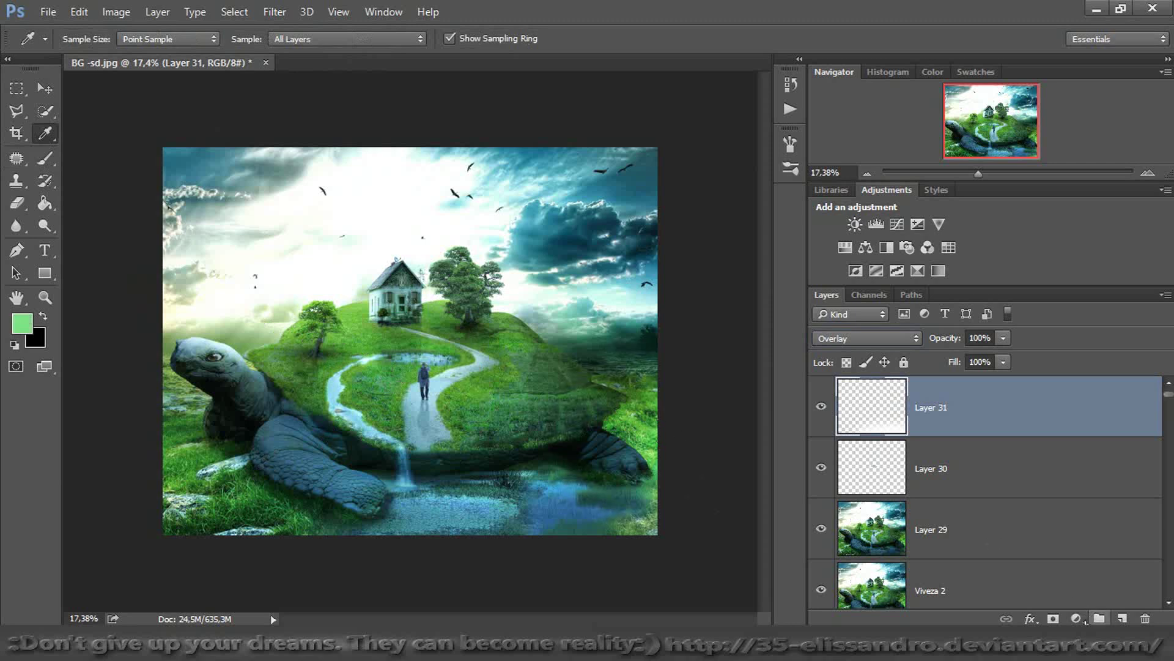
Paint light green across the foreground on a new layer with the soft 1343 px brush
left_click(1122, 618)
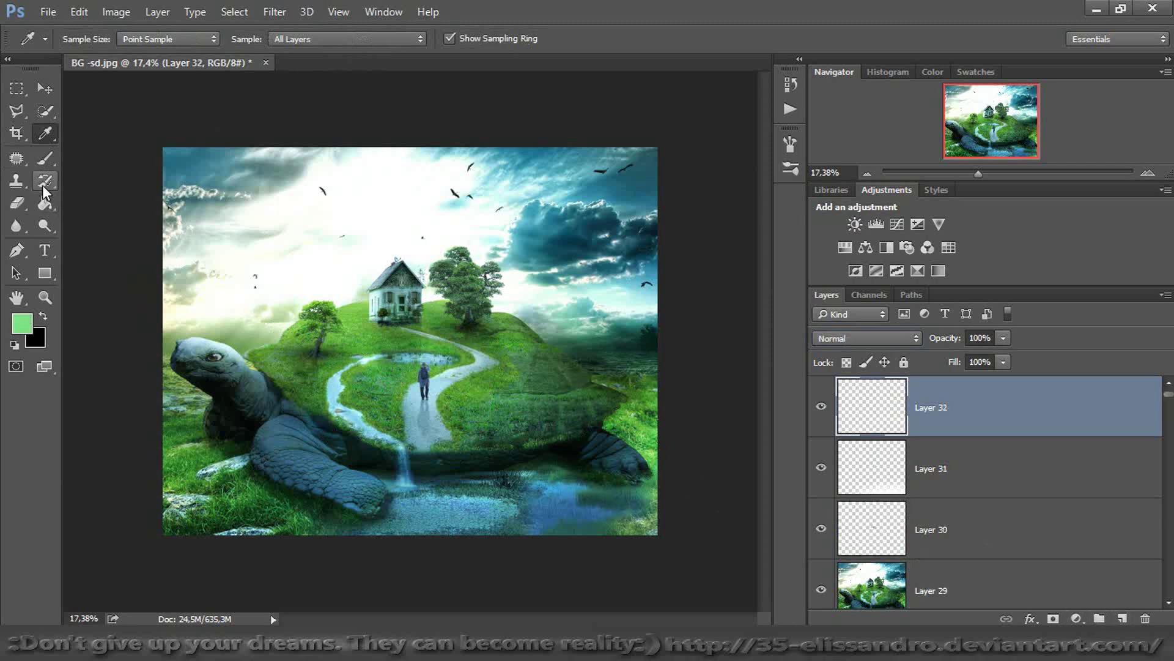
key("b")
left_click_drag(668, 545, 119, 577)
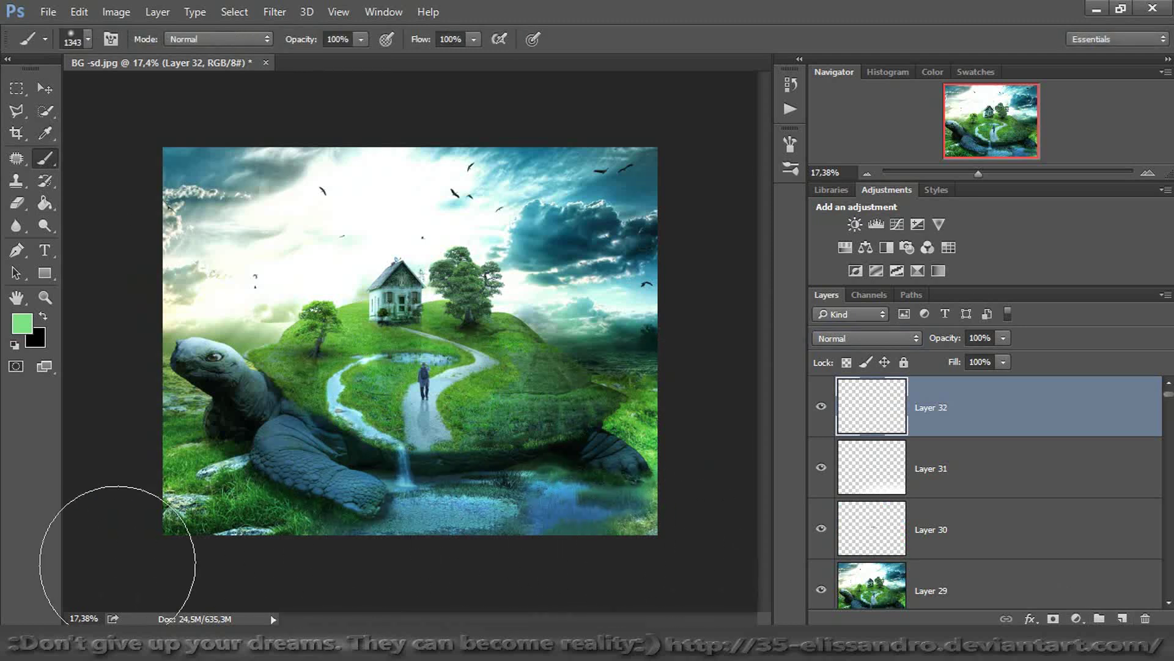
Try the Color blend mode with 68% fill on the green paint layer
left_click(851, 336)
left_click(851, 316)
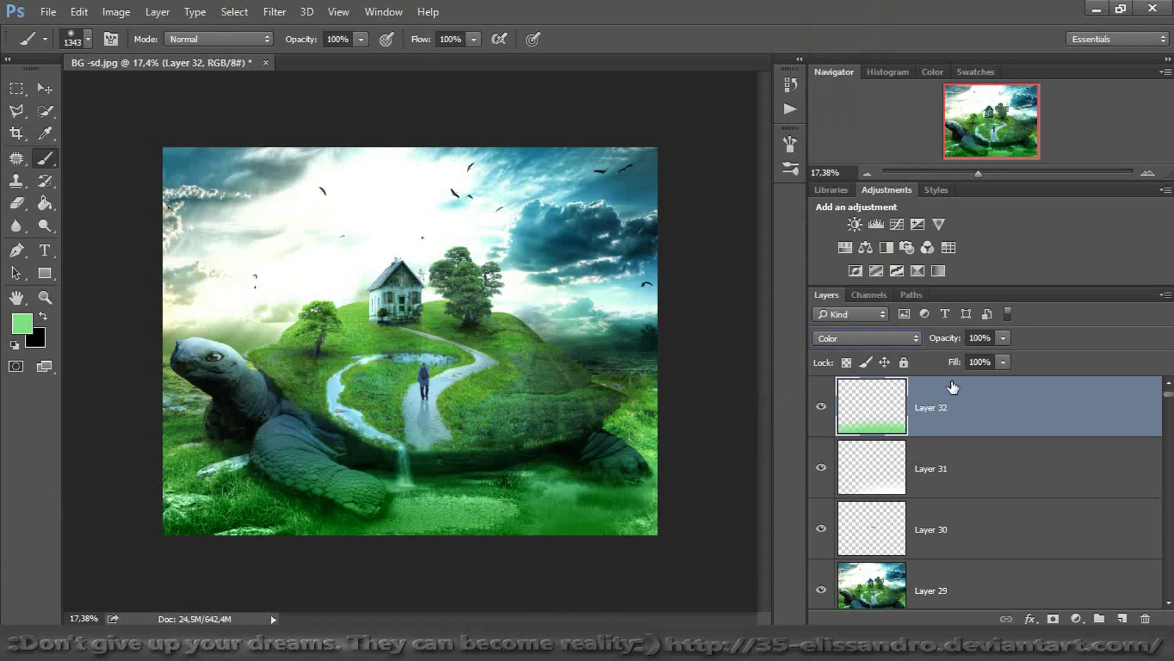
left_click_drag(953, 365, 926, 365)
left_click(990, 174)
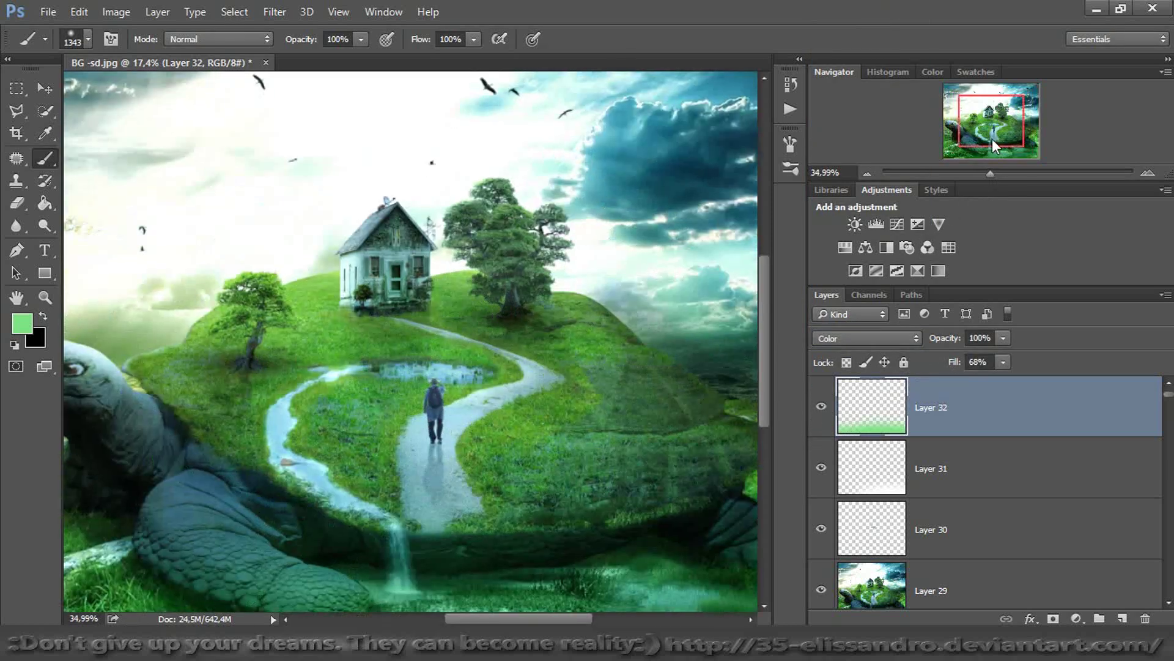
left_click_drag(992, 145, 1012, 152)
left_click(993, 173)
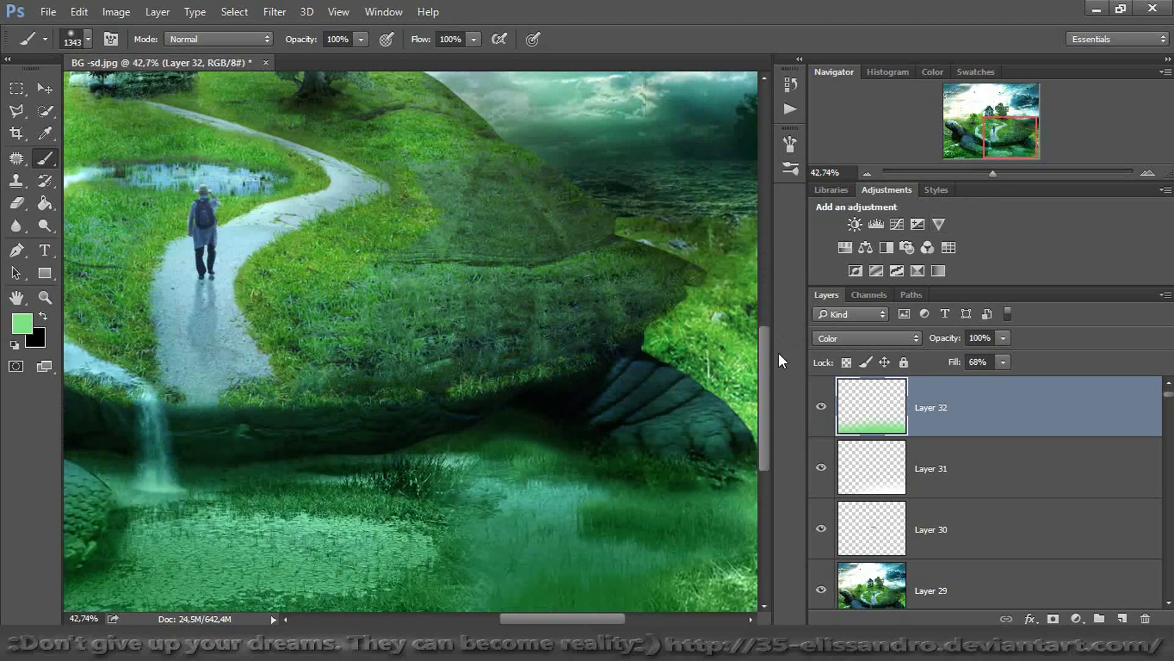
left_click_drag(766, 375, 768, 387)
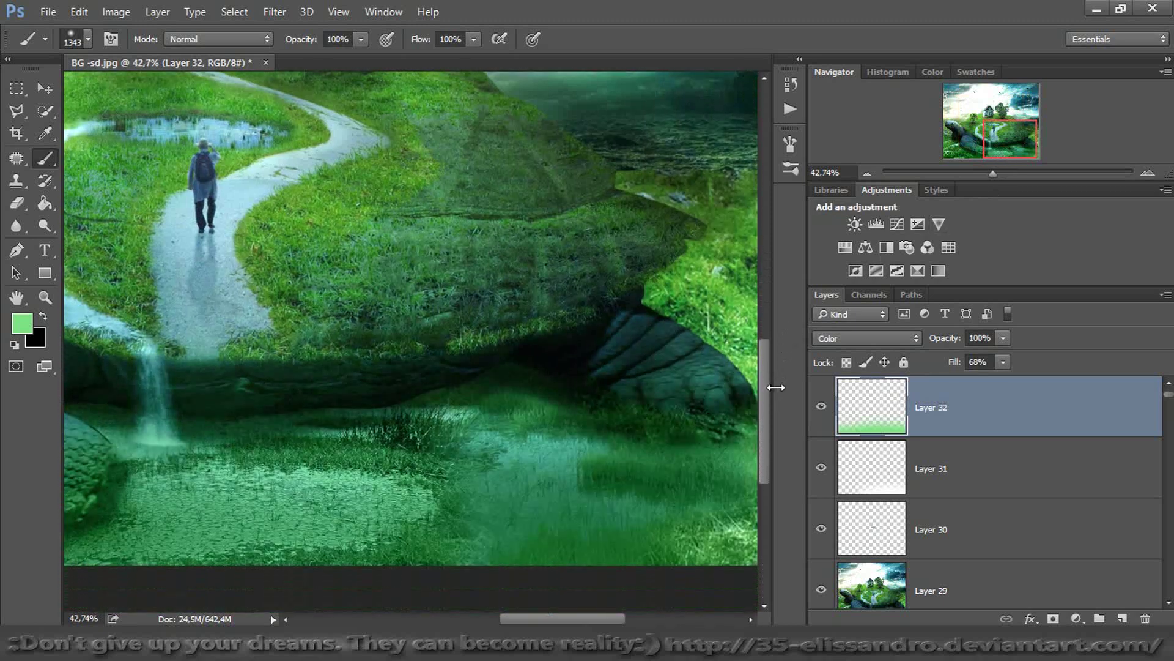
Try Soft Light on the green paint layer, restore its fill to 100%, and set its blend mode to Overlay
left_click(858, 340)
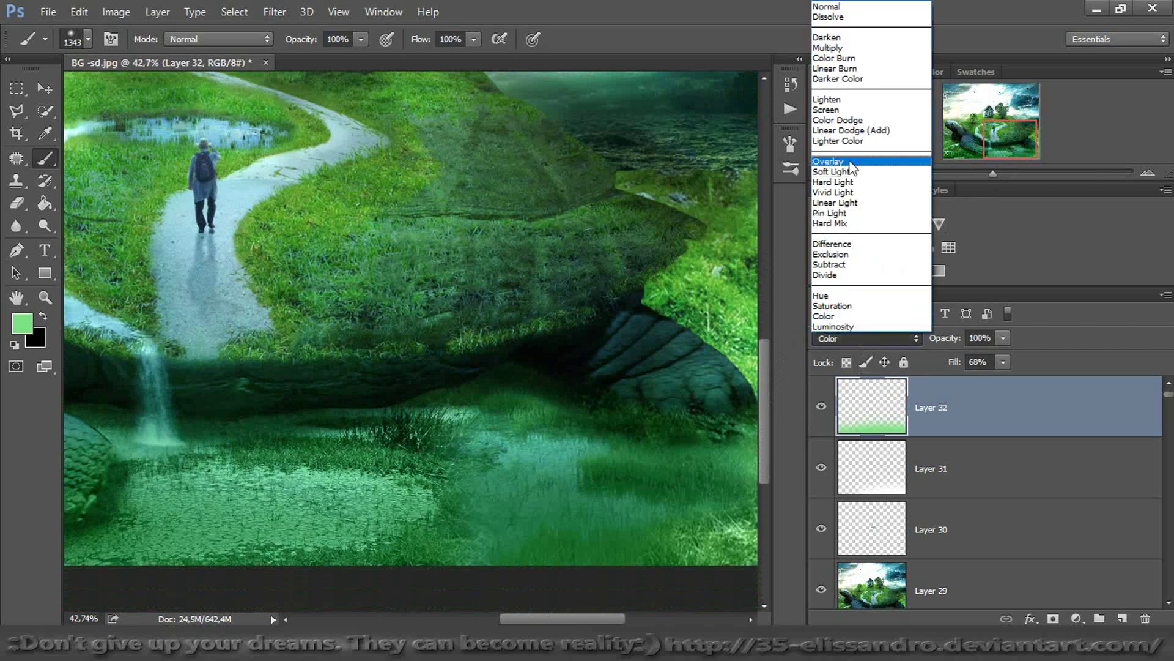
left_click(840, 172)
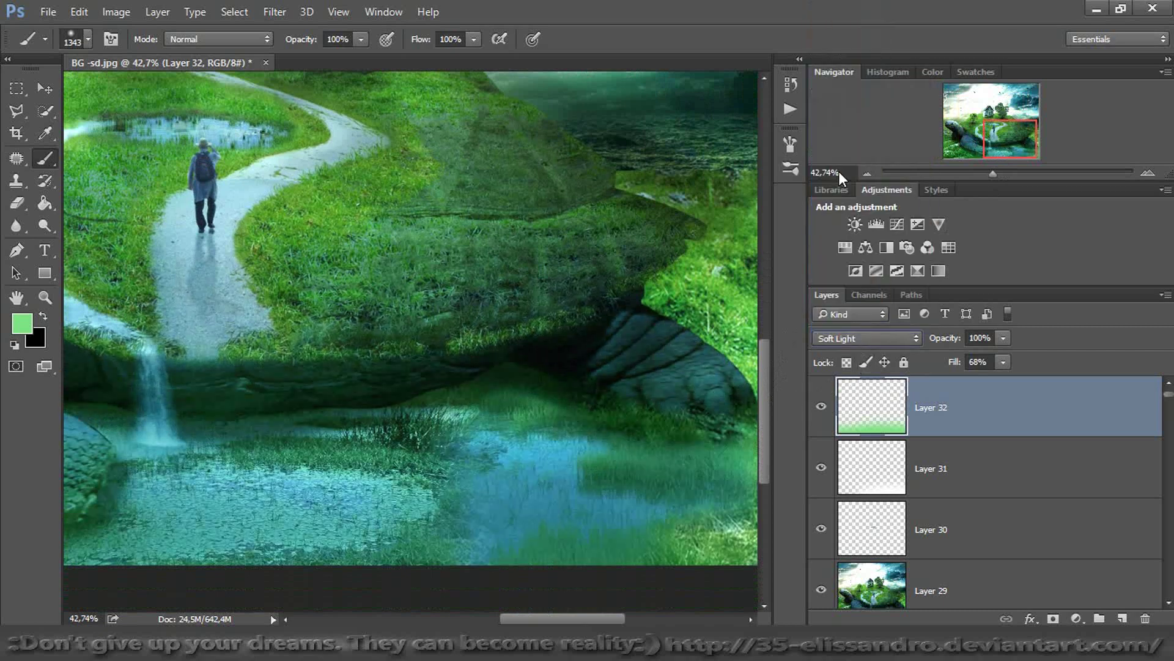
left_click_drag(948, 367, 1034, 367)
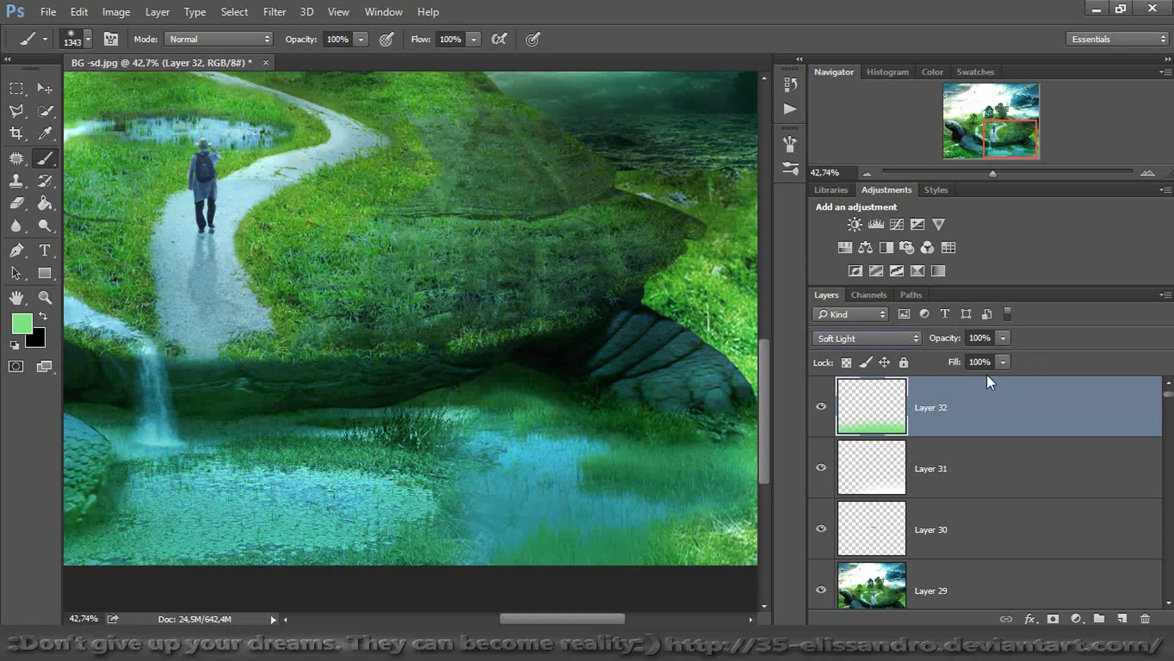
left_click(904, 337)
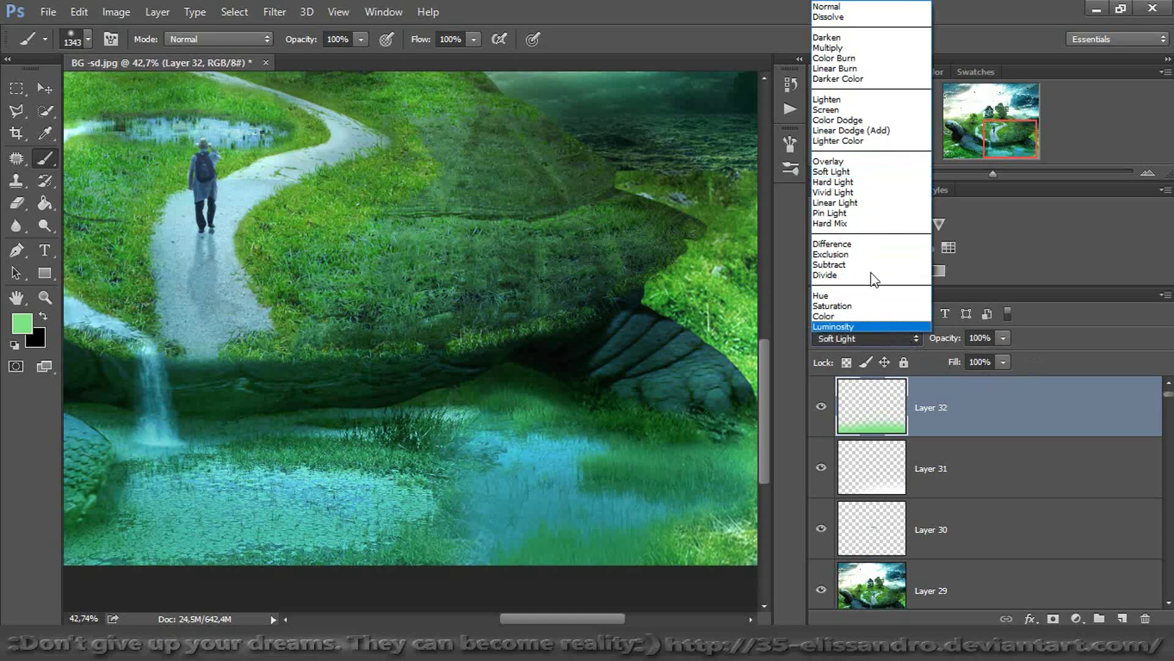
left_click(817, 160)
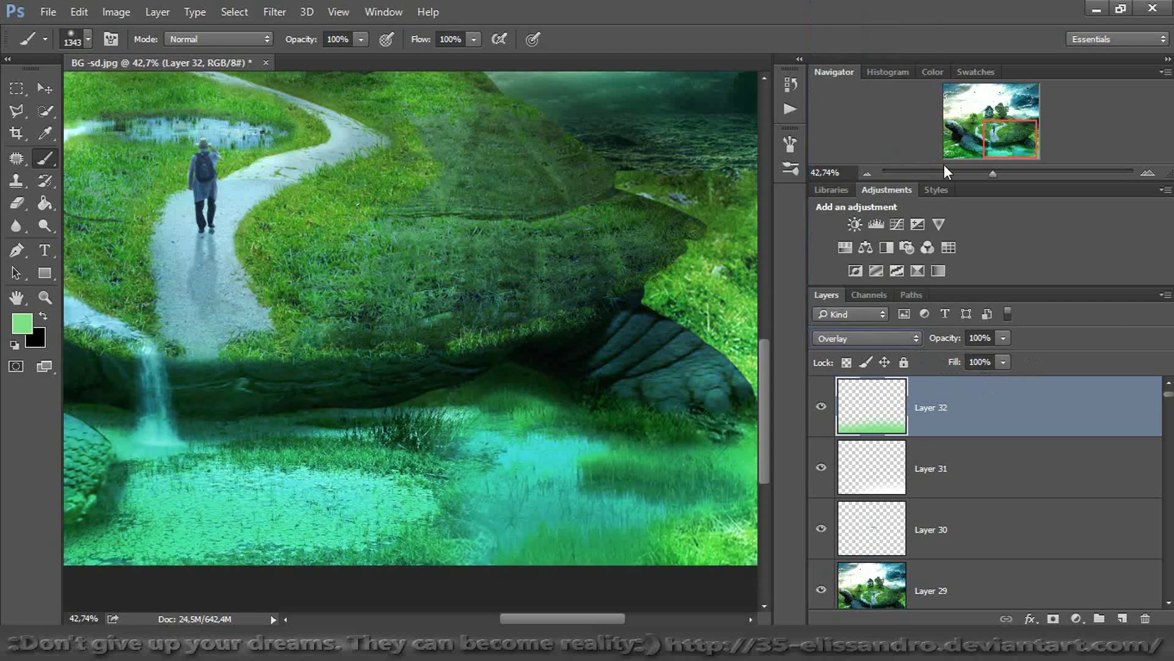
Reduce the green Overlay layer's opacity to 29%, comparing the image with the layer hidden and shown
left_click_drag(994, 178, 982, 176)
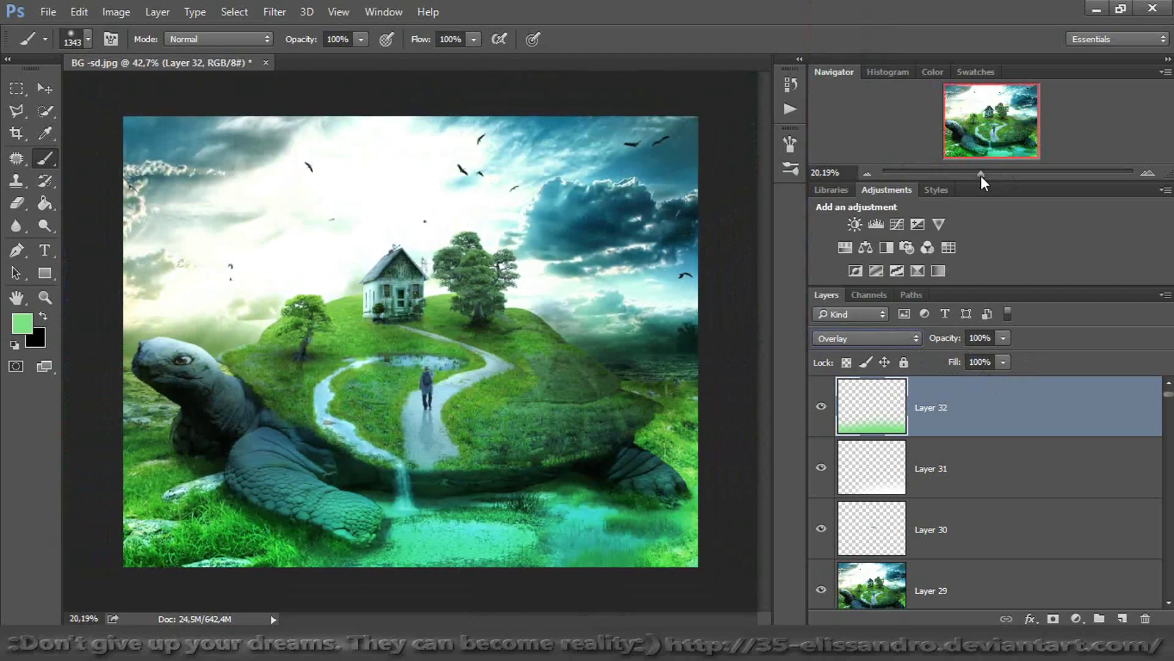
left_click_drag(954, 344, 940, 344)
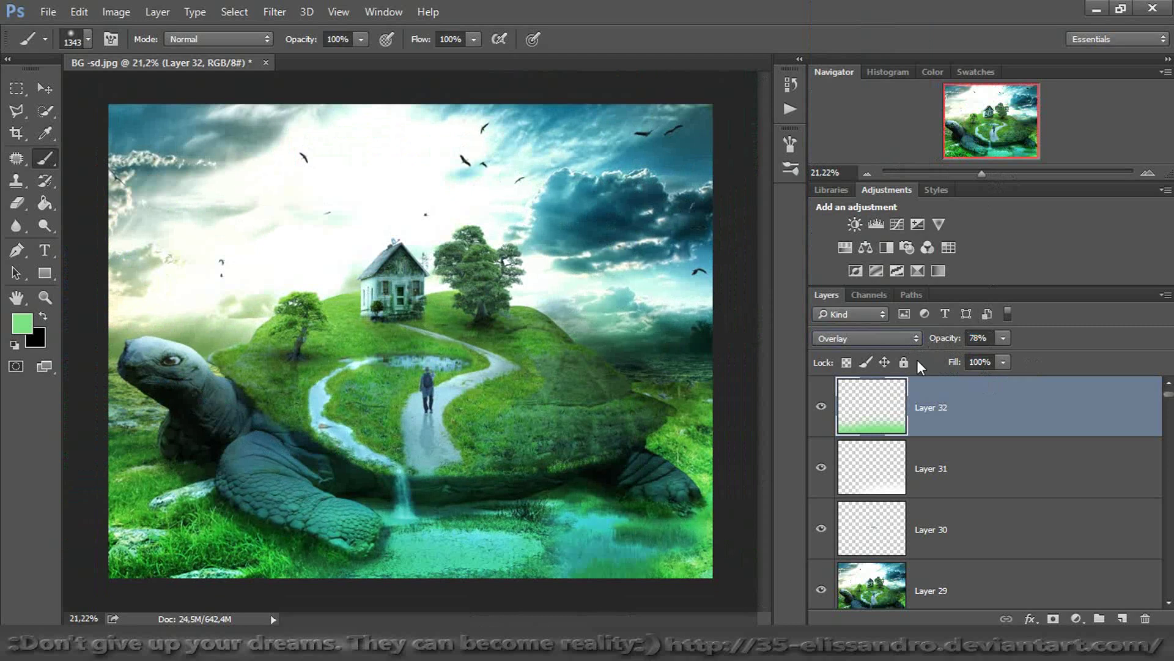
left_click(821, 407)
left_click(820, 408)
left_click_drag(947, 336, 906, 347)
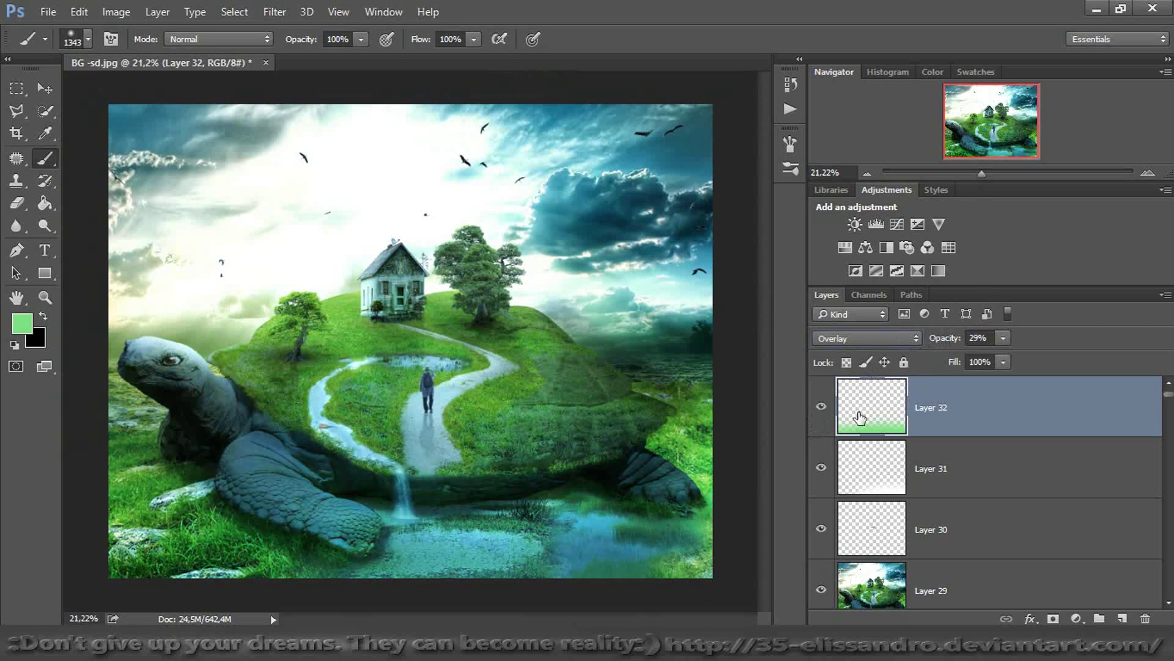
left_click(820, 407)
left_click(820, 409)
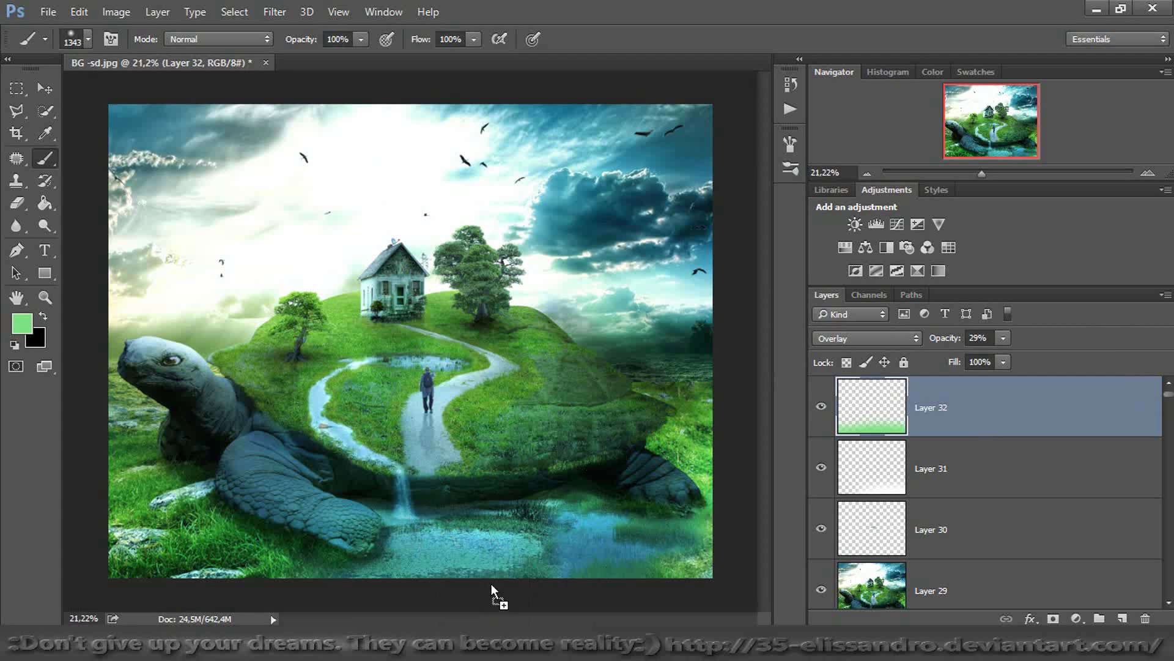
Place the "Grama , Textura" grass image and stretch it over the water in the foreground, below the turtle's shell
left_click_drag(491, 583, 491, 583)
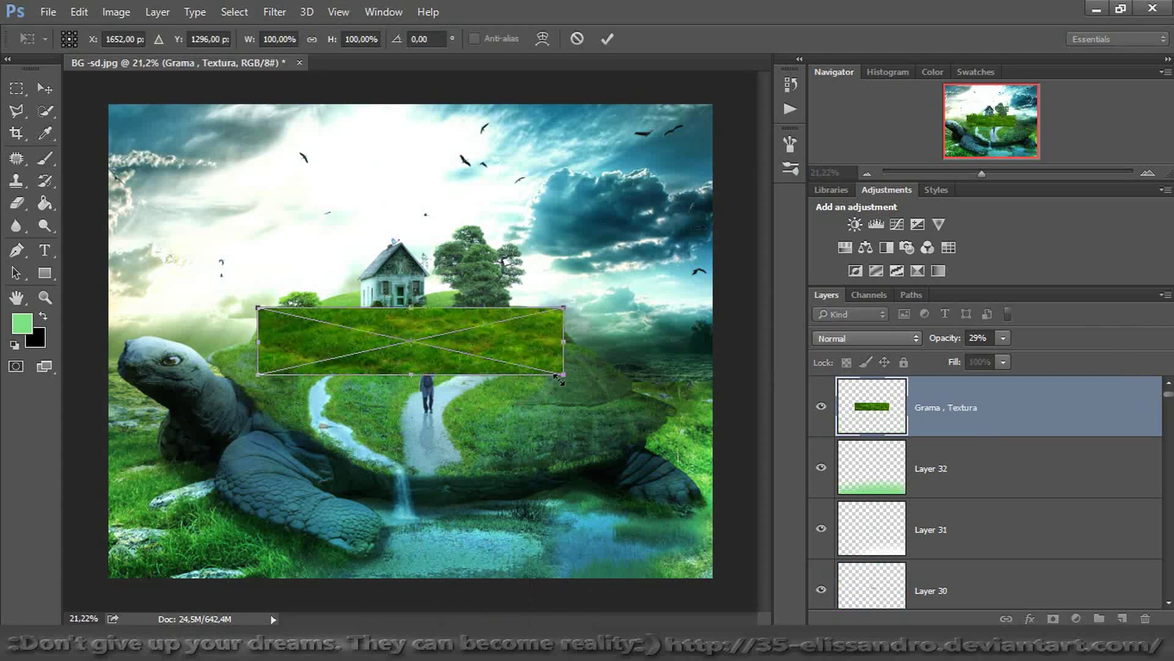
left_click_drag(559, 378, 759, 499)
left_click_drag(671, 414, 630, 545)
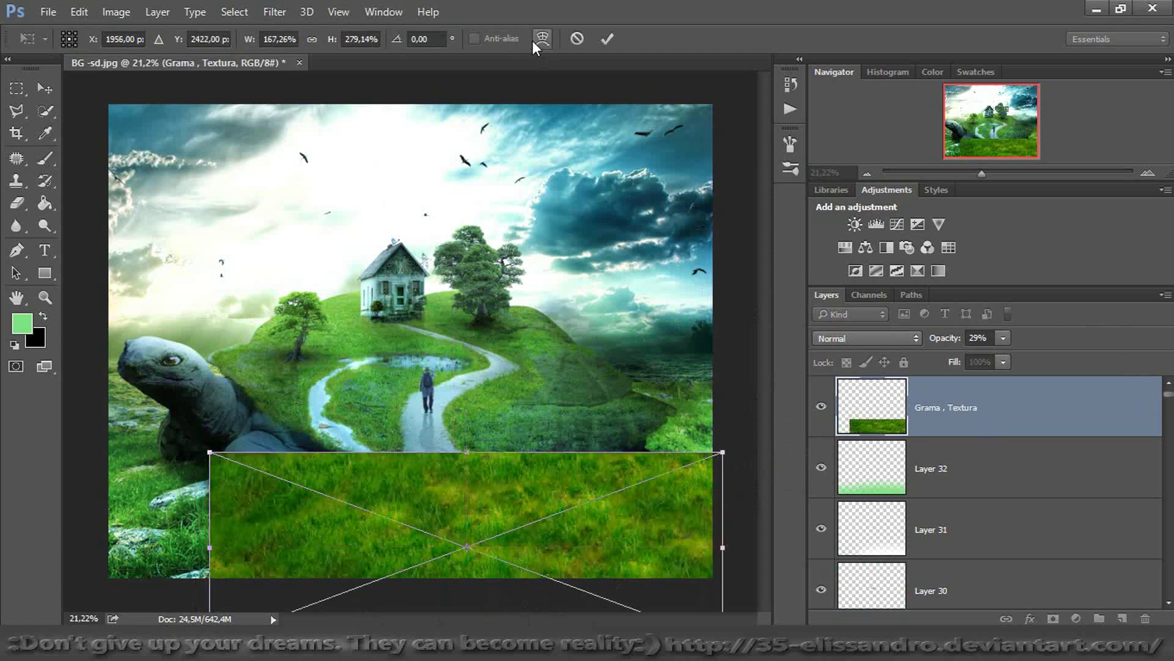
left_click_drag(473, 452, 459, 504)
left_click(605, 39)
key("b")
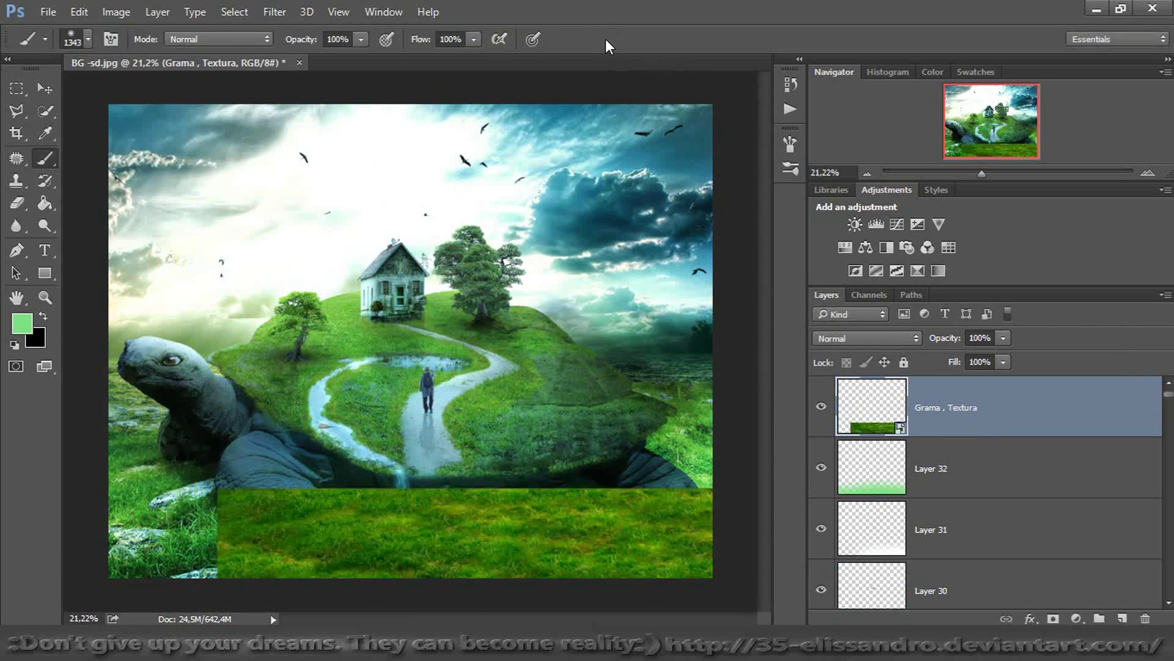
Add a layer mask to the grass texture and fill the mask with black
left_click(1054, 618)
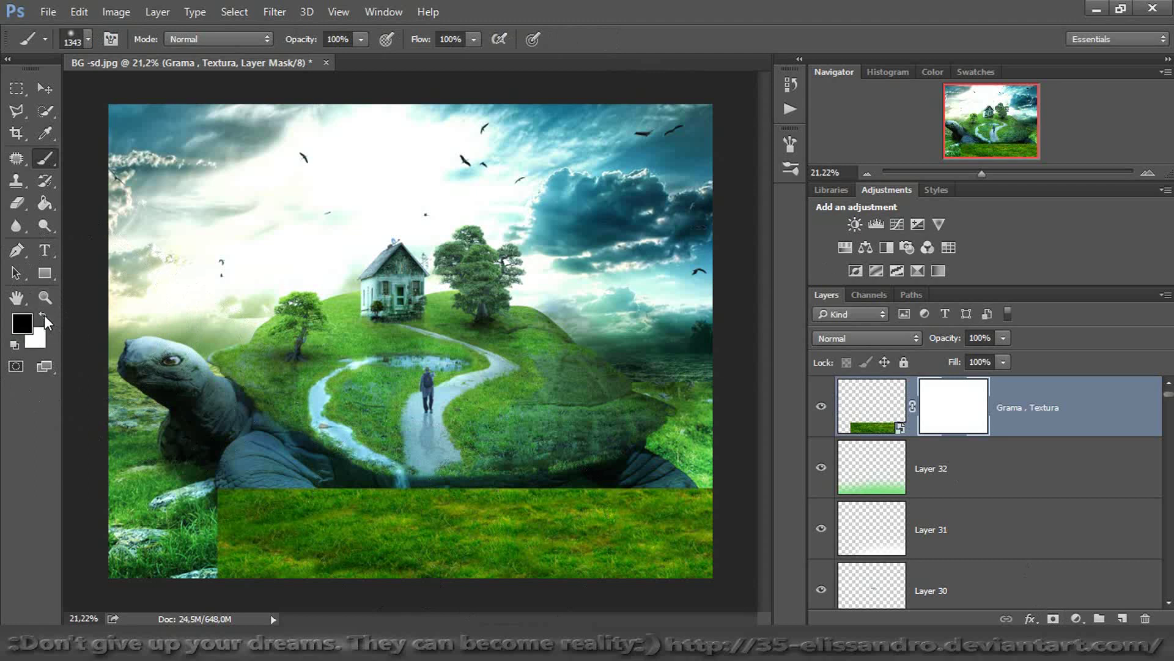
left_click(44, 204)
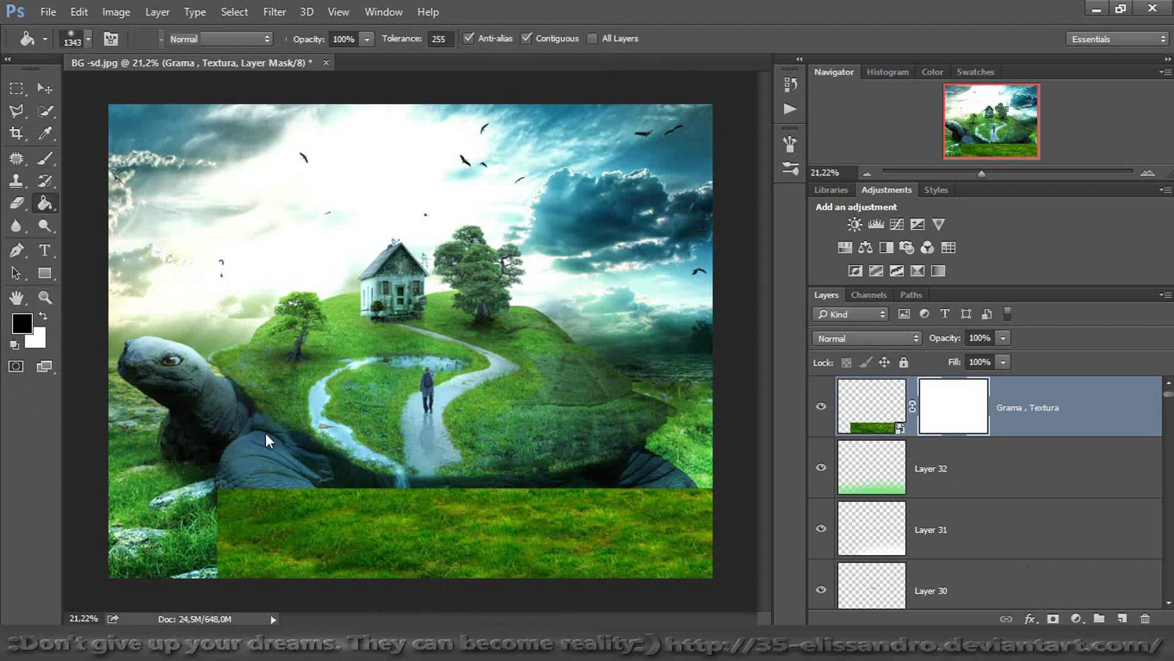
left_click(362, 512)
Reveal the grass texture over the foreground water by painting white on its mask with a soft 410 px brush
left_click(46, 164)
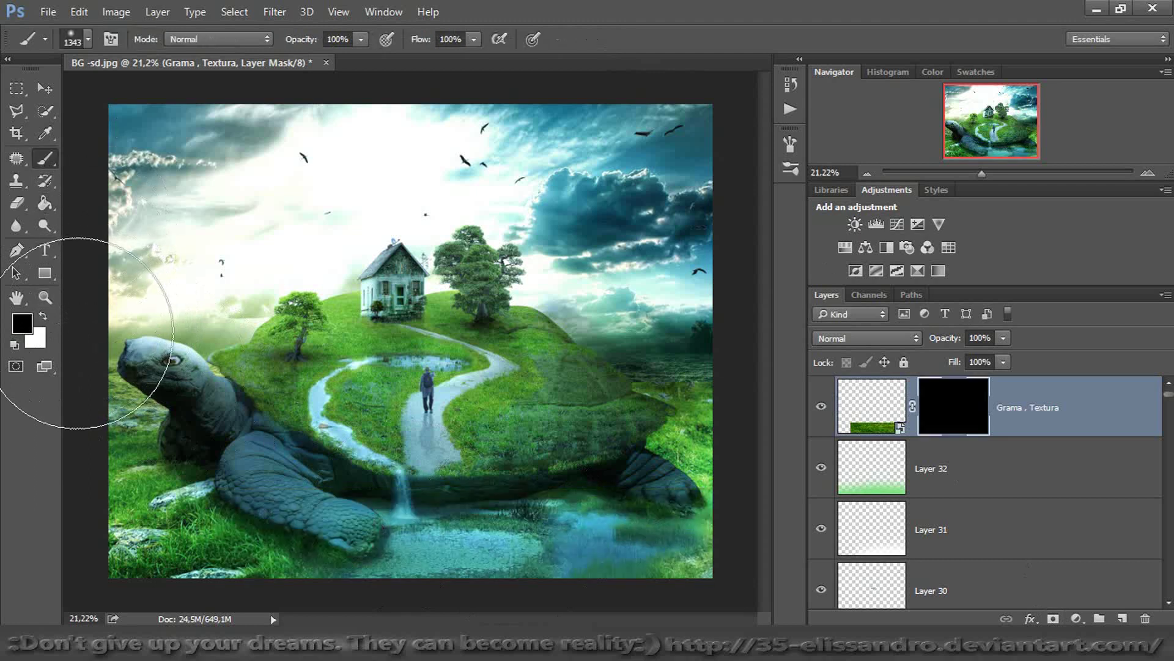
key("x")
mouse_move(490, 486)
left_mouse_down()
mouse_move(430, 496)
mouse_move(436, 535)
mouse_move(551, 526)
mouse_move(666, 551)
mouse_move(446, 571)
mouse_move(765, 560)
left_mouse_up()
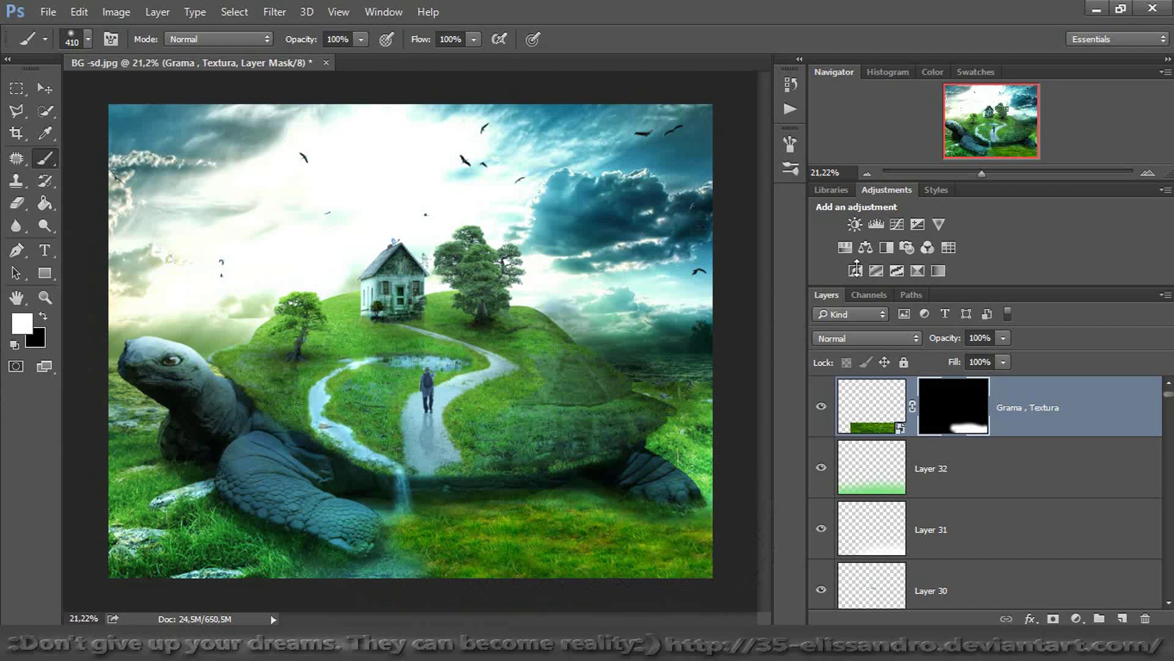
Paint black on the grass texture's mask along the lower edge of the turtle's shell to clean up the overlap
left_click(993, 174)
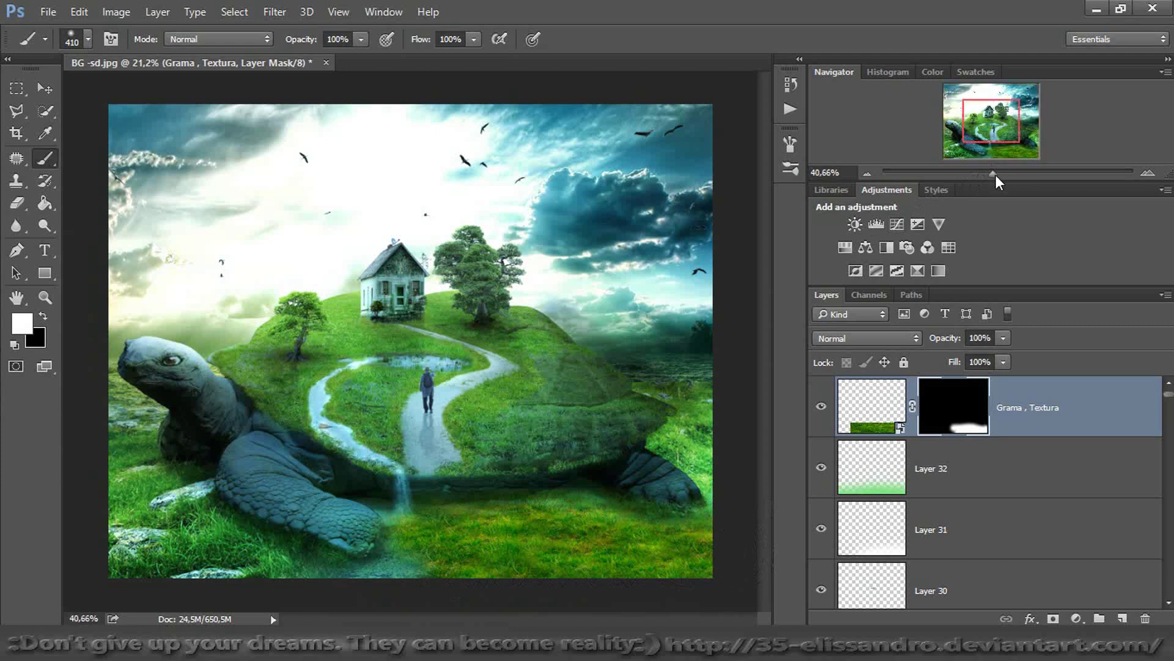
left_click_drag(994, 175, 997, 175)
left_click_drag(990, 129, 1012, 150)
left_click(824, 408)
left_click(824, 407)
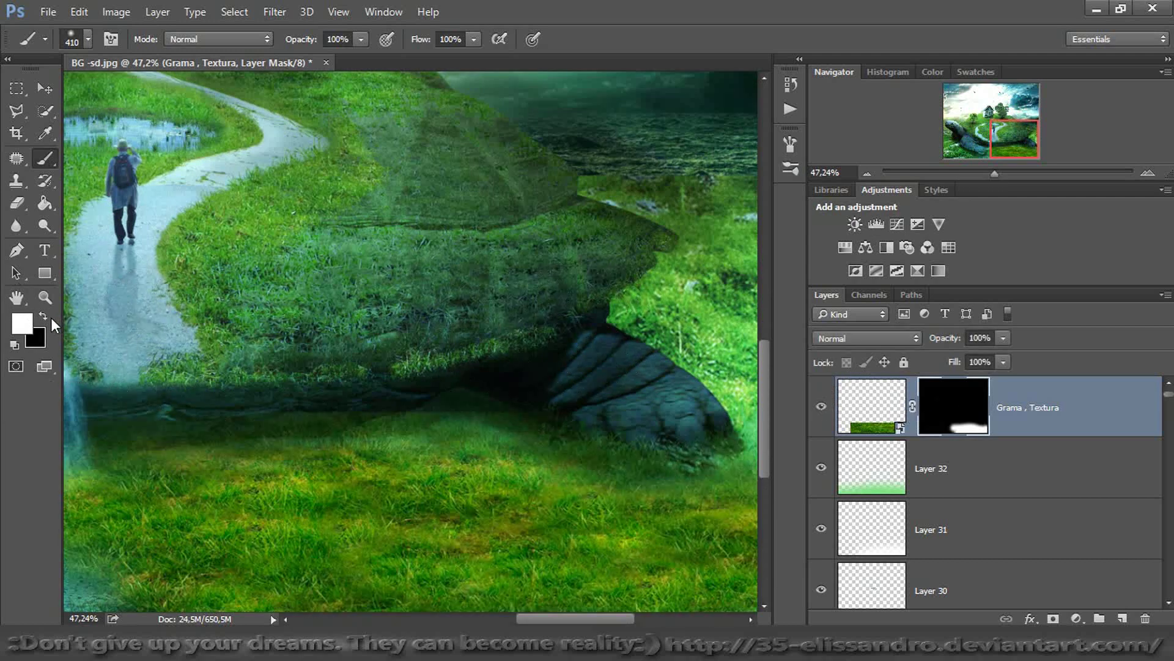
key("x")
left_click_drag(431, 379, 196, 367)
left_click_drag(1026, 144, 990, 144)
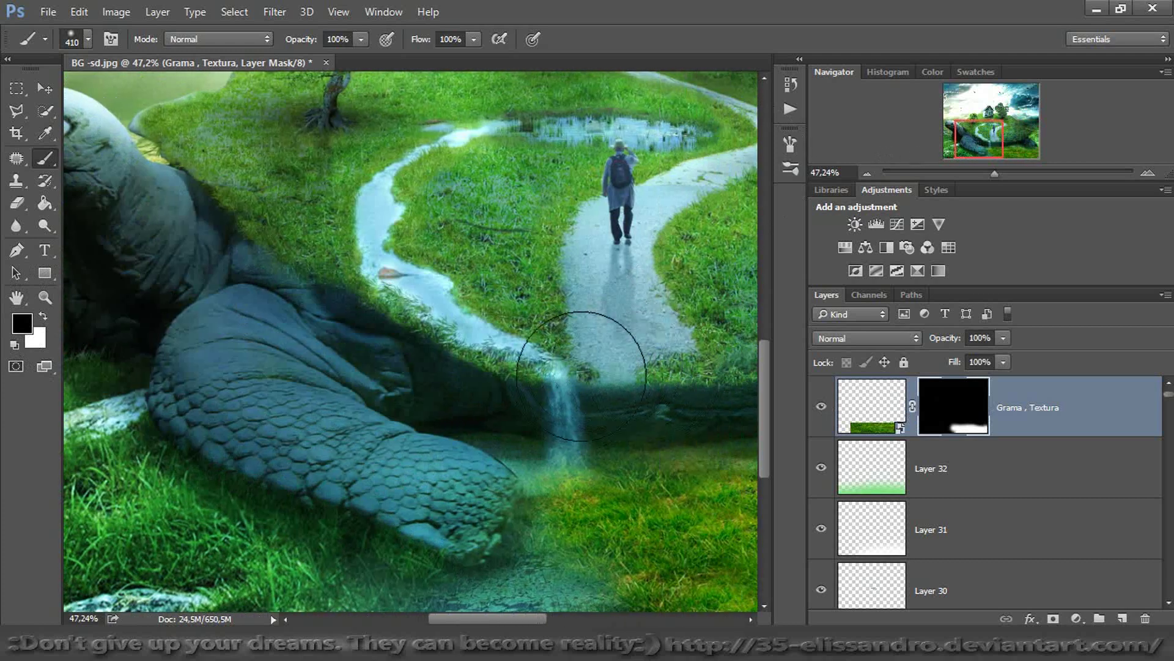
left_click(823, 468)
left_click(823, 466)
left_click_drag(1000, 145, 1037, 146)
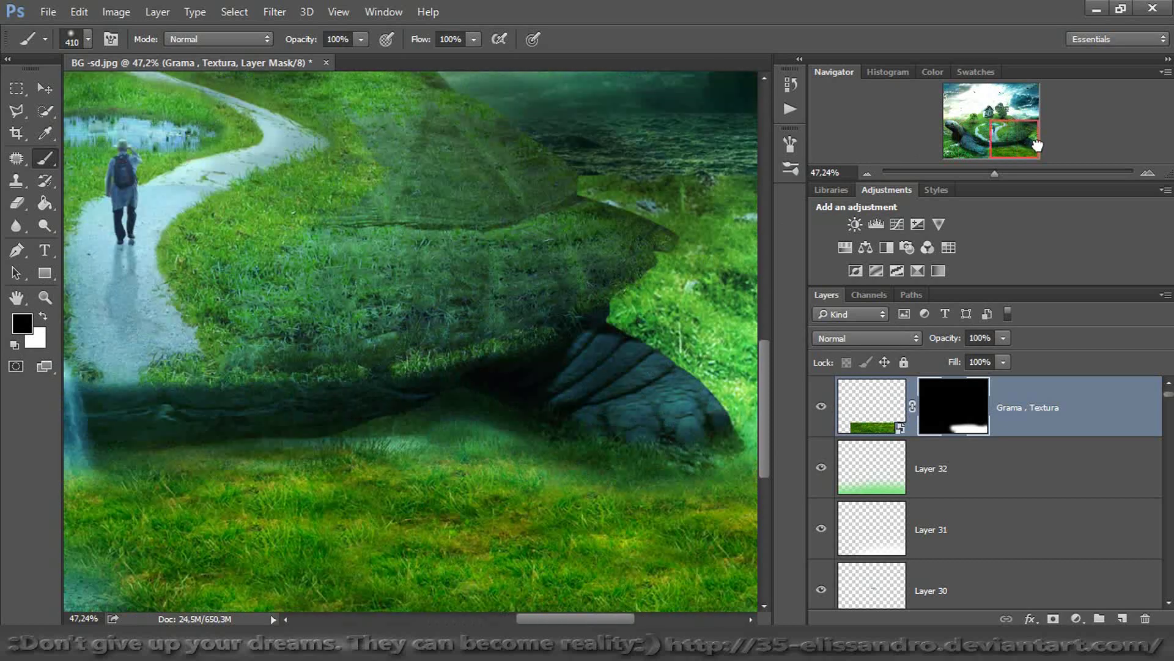
Clip a Brightness/Contrast adjustment to the grass texture with Brightness -52 and a raised Contrast
left_click_drag(995, 177, 983, 177)
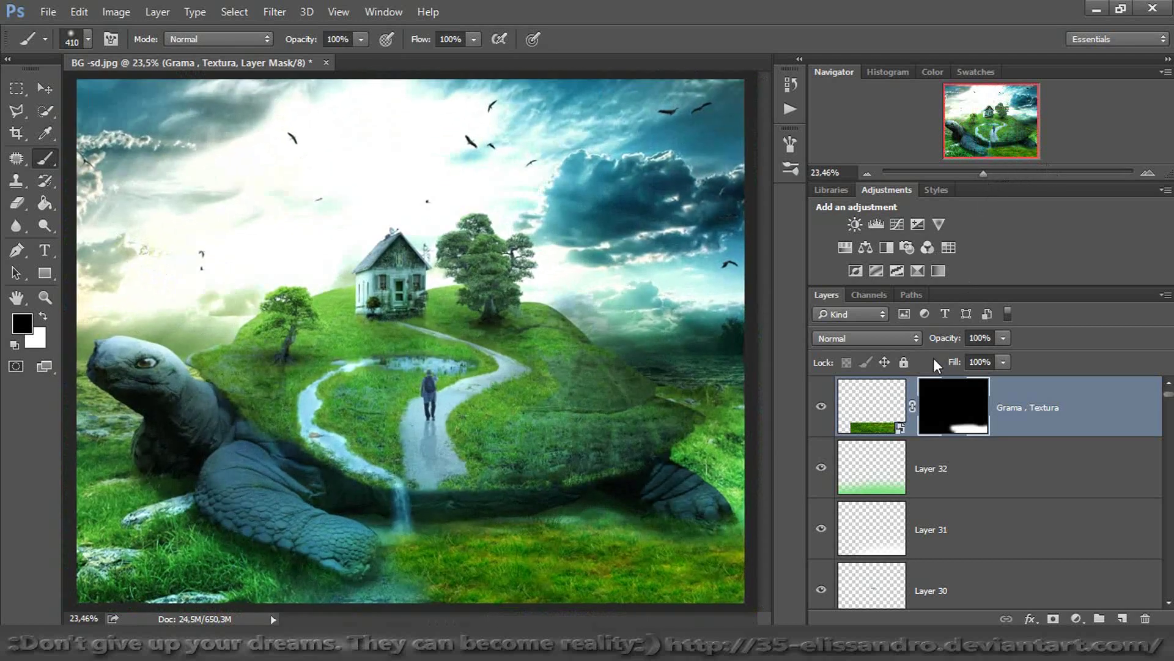
left_click(884, 397)
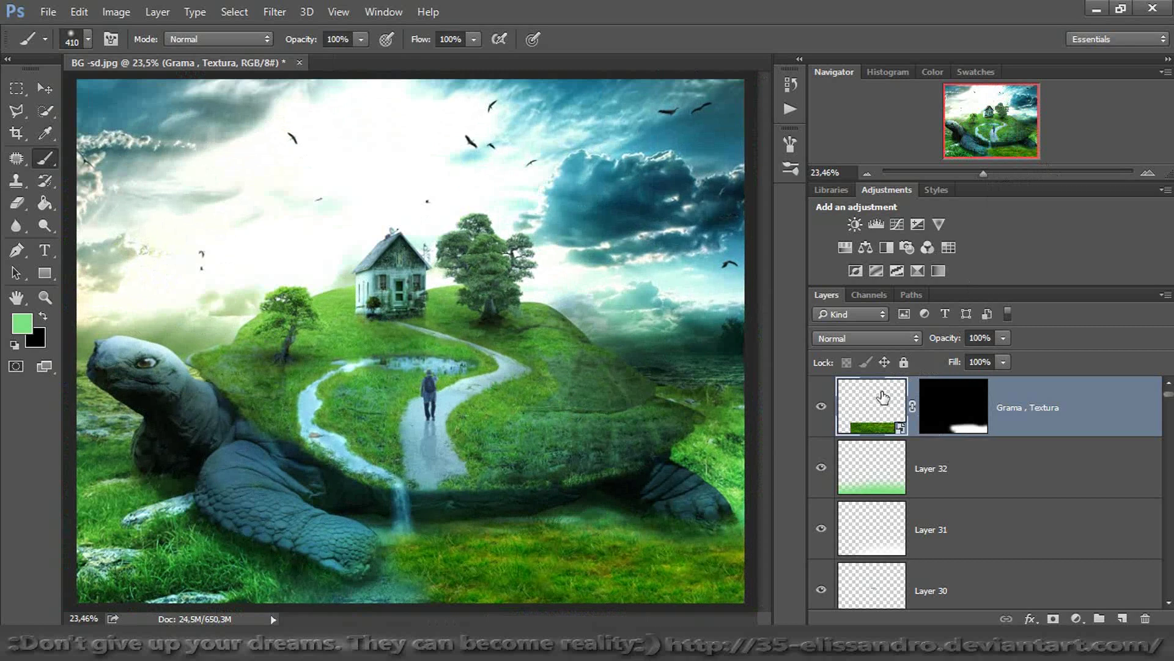
left_click(856, 224)
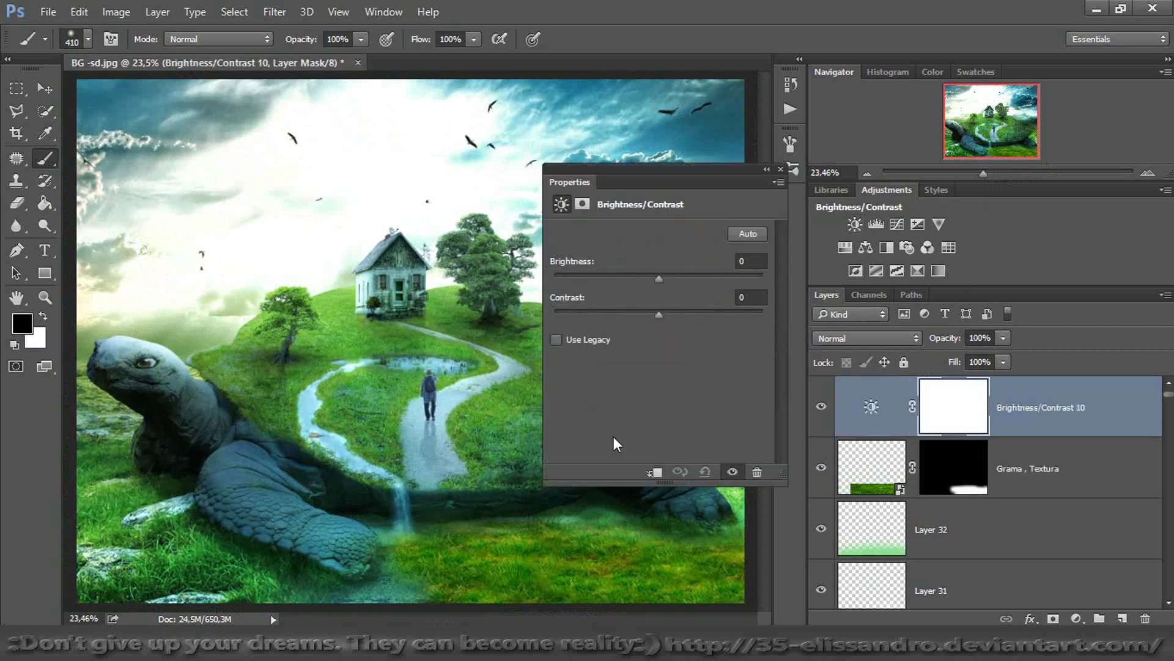
left_click(655, 471)
left_click_drag(661, 274, 623, 296)
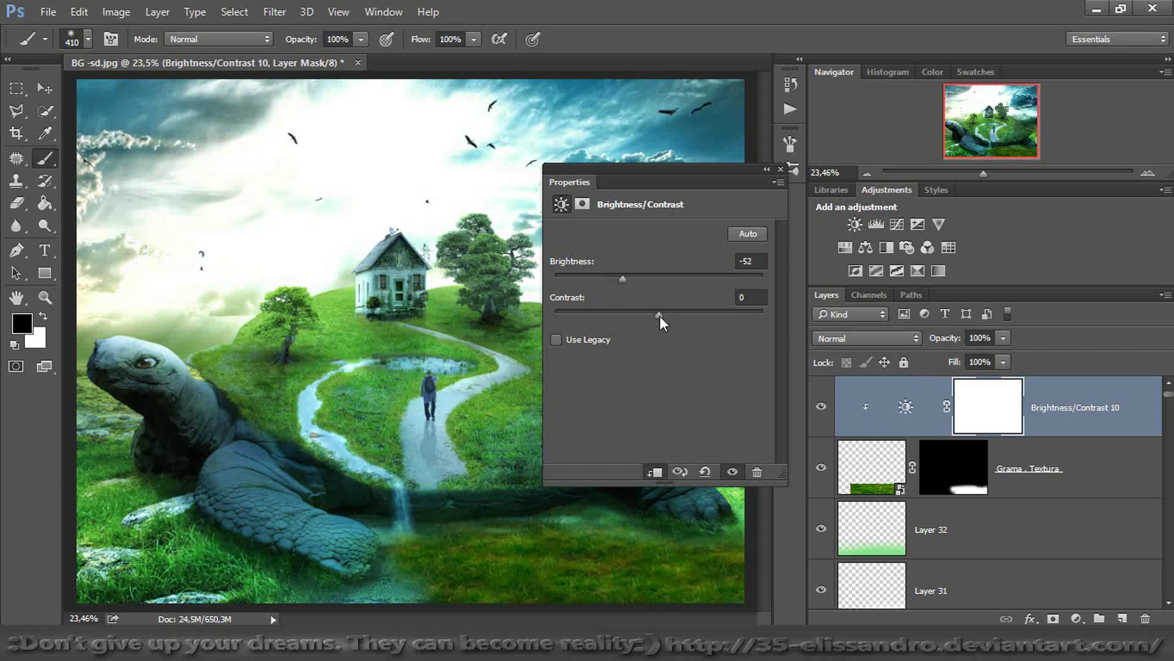
left_click_drag(700, 314, 684, 315)
left_click(780, 169)
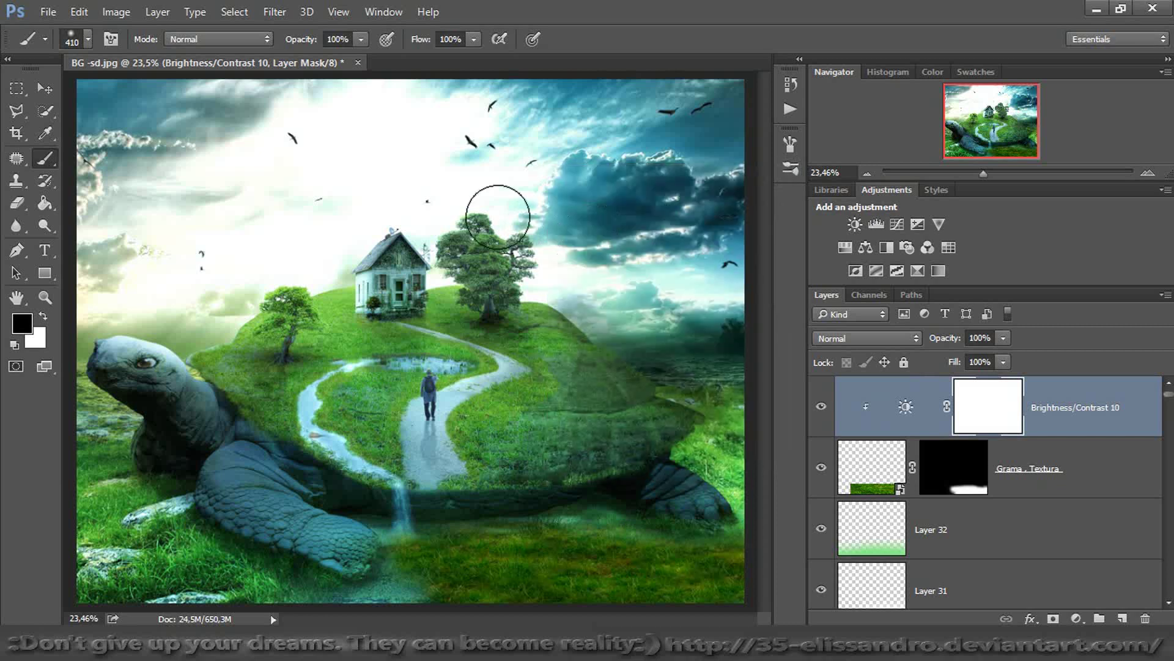
Clip a Color Balance adjustment directly above the grass texture, shifting its midtones toward cyan and blue
left_click(863, 477)
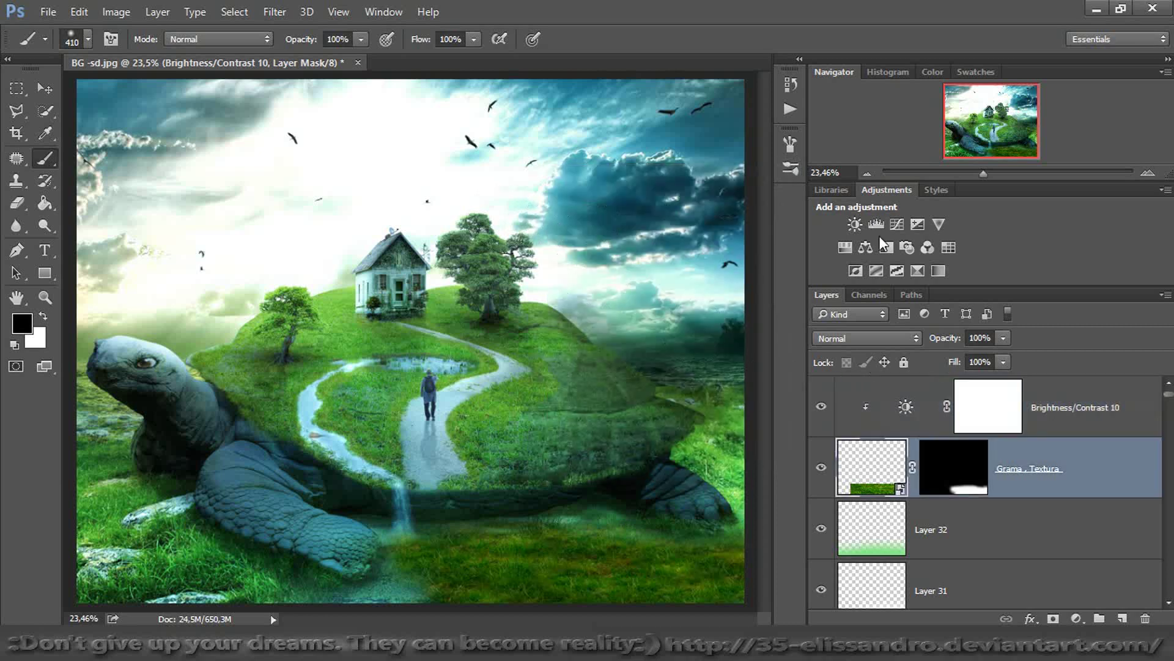
left_click(866, 247)
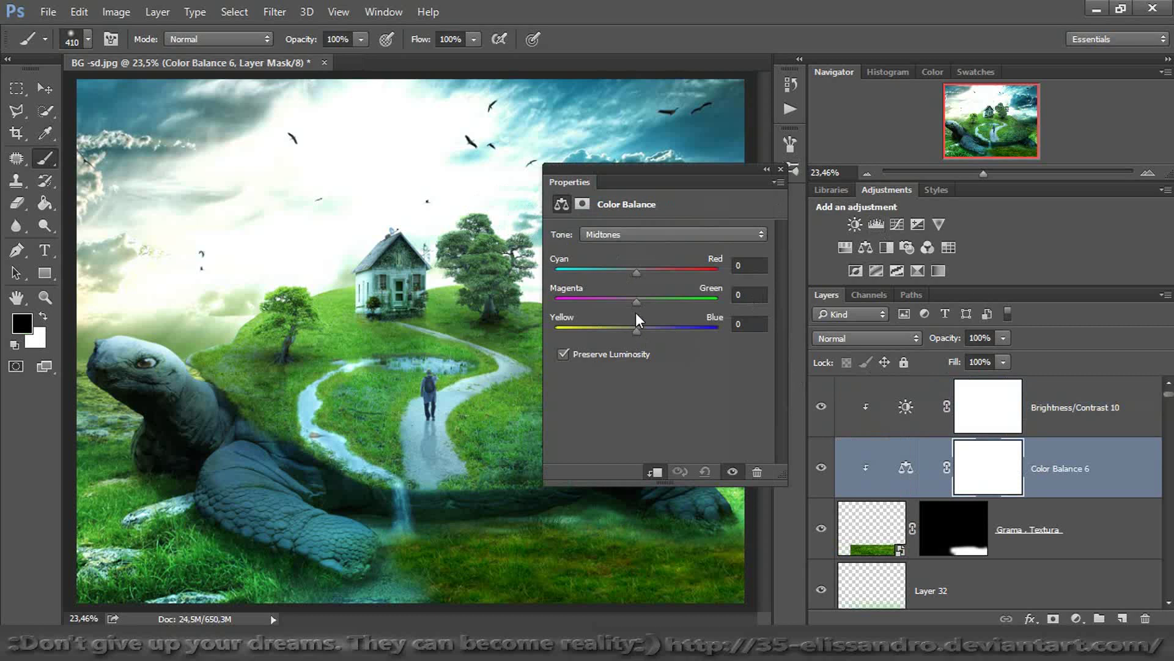
left_click_drag(635, 273, 583, 274)
mouse_move(660, 331)
left_mouse_down()
mouse_move(670, 332)
mouse_move(657, 332)
left_mouse_up()
left_click(779, 170)
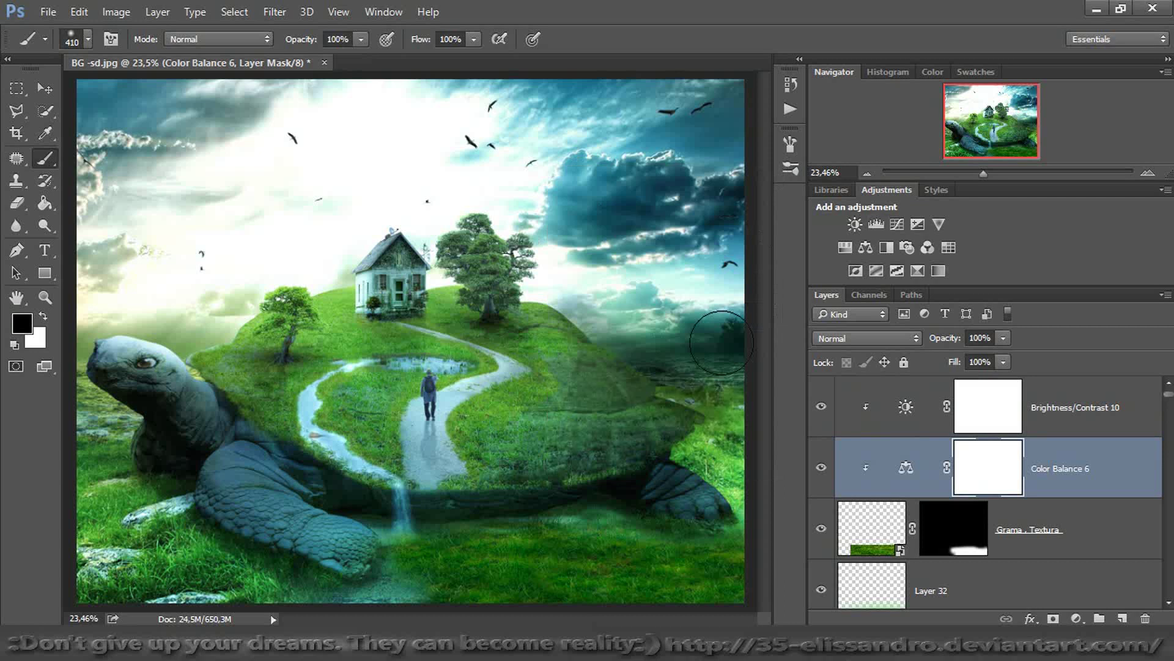
Add a Curves adjustment above the grass texture's Brightness/Contrast layer, pulling the curve down to darken shadows and midtones
left_click(1101, 407)
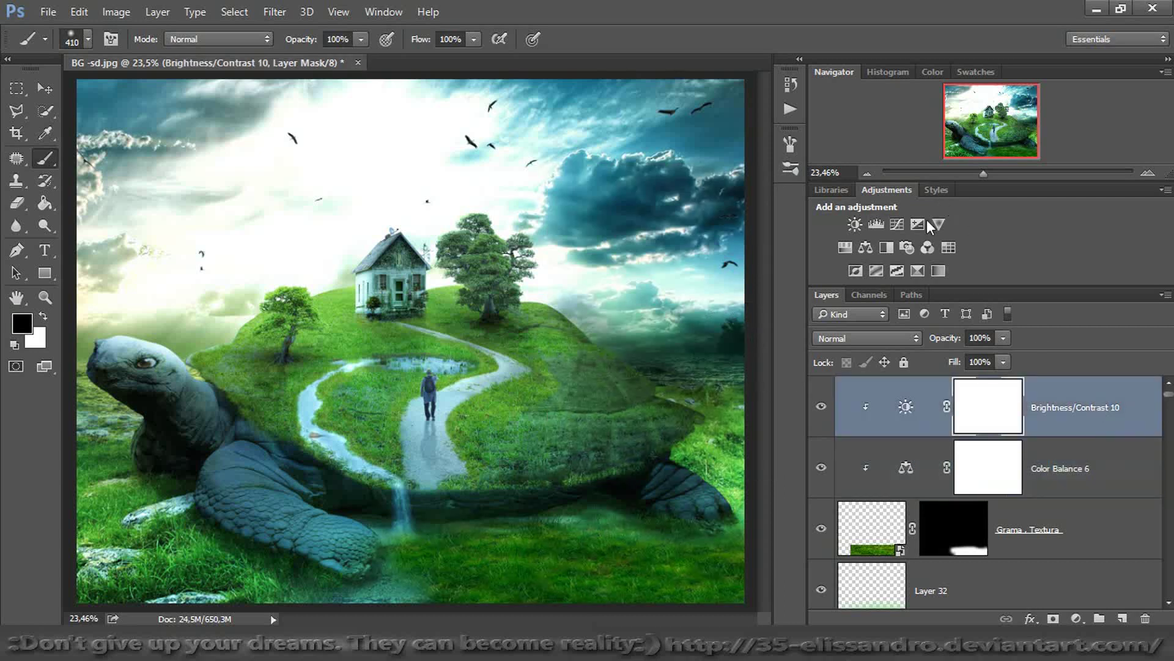
left_click(897, 224)
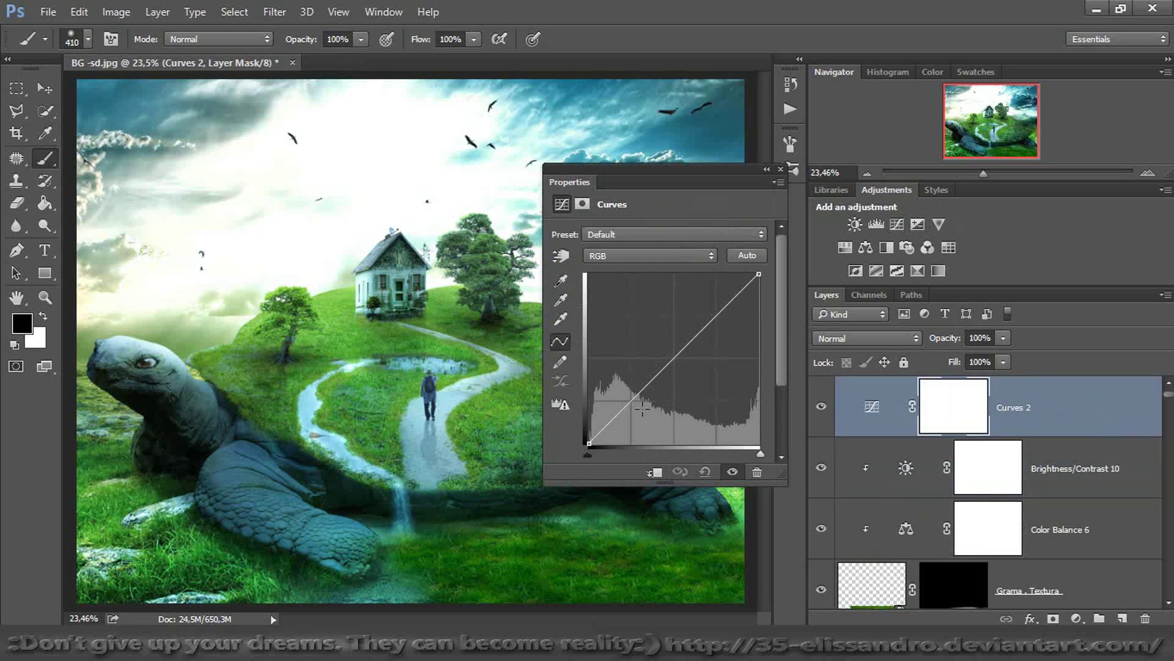
left_click_drag(638, 395, 646, 401)
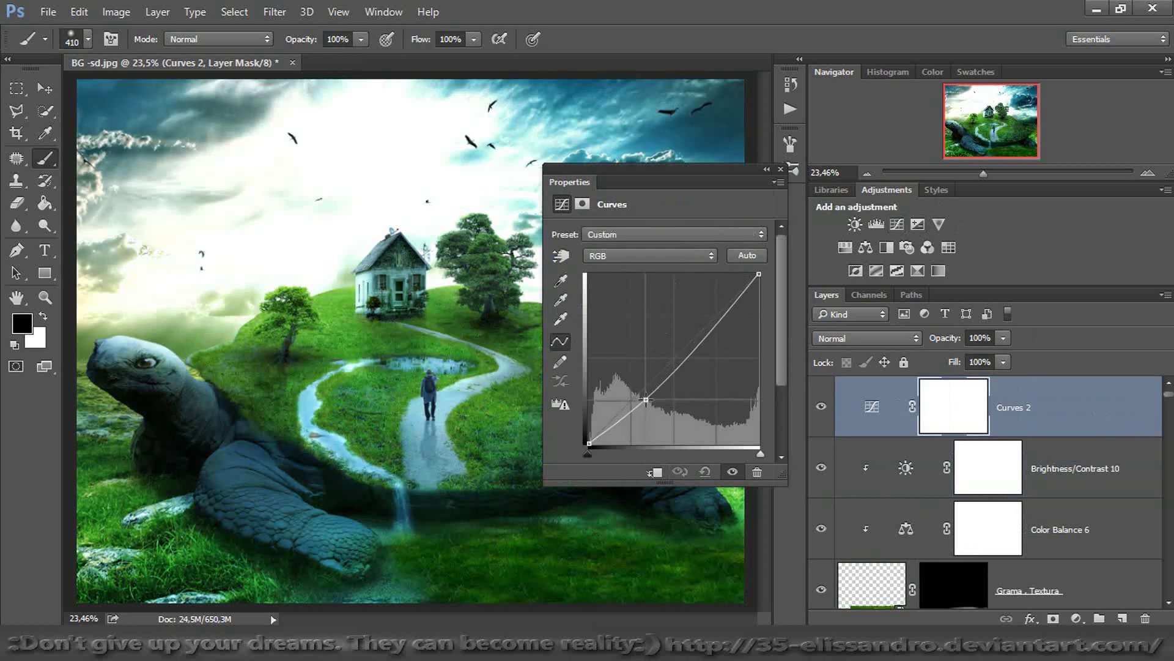
left_click_drag(717, 327, 714, 327)
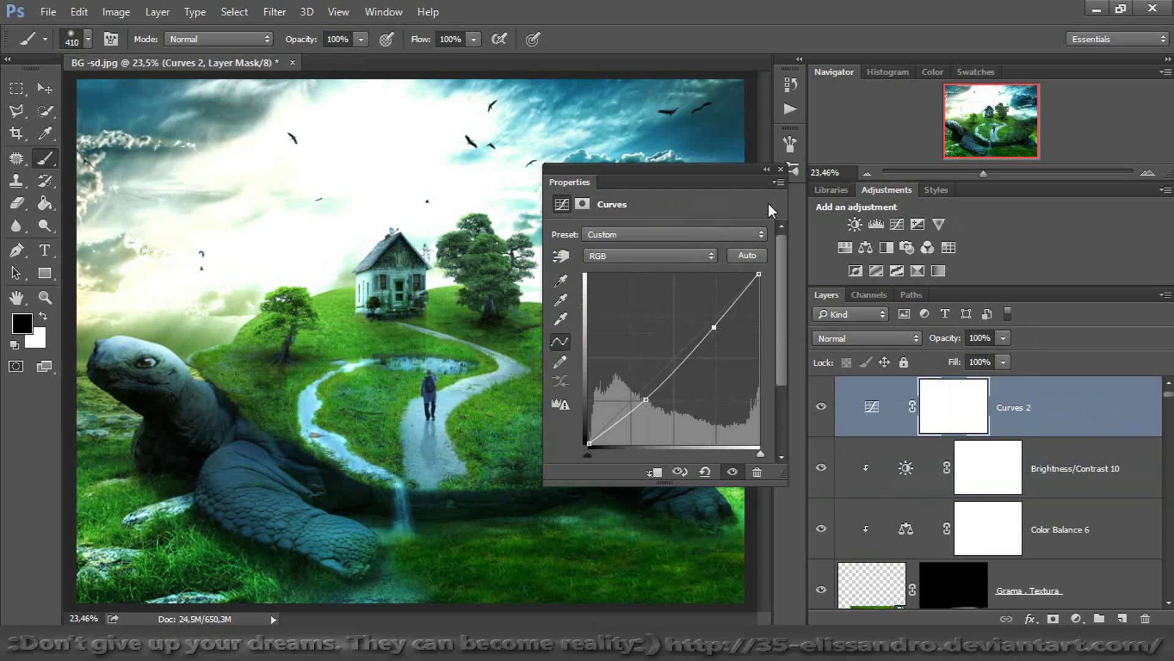
left_click(789, 171)
left_click(822, 406)
left_click(821, 406)
Paint black across the sky on the Curves mask with a soft 2030 px brush to limit the darkening to the ground
left_click_drag(337, 168, 500, 156)
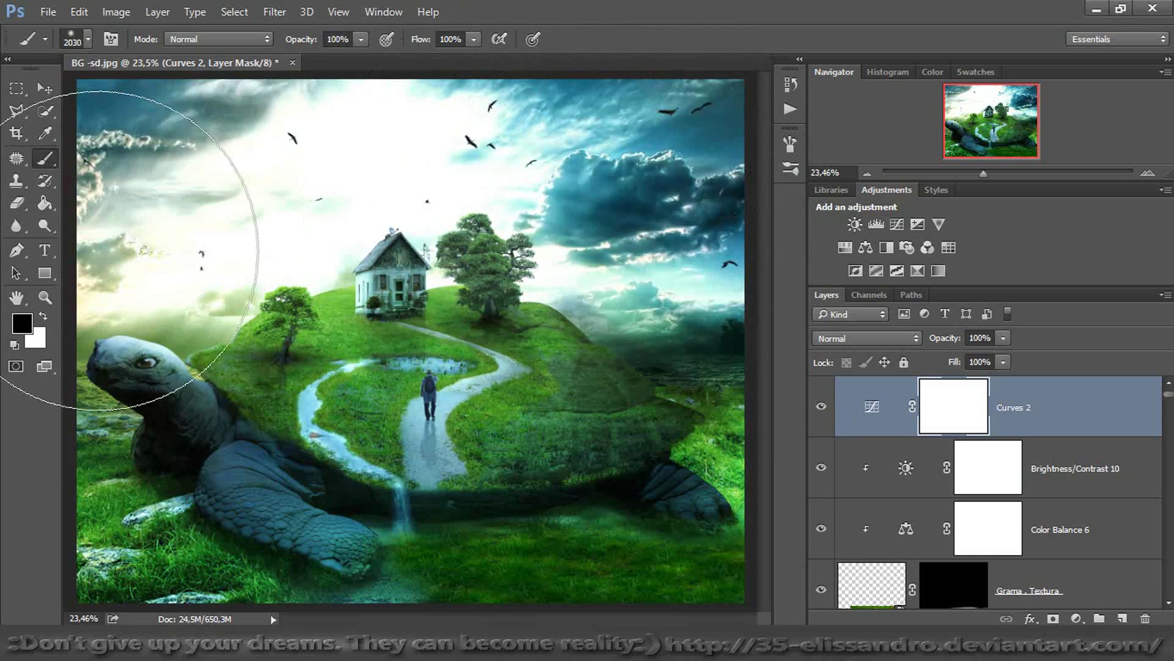
left_click_drag(254, 114, 612, 116)
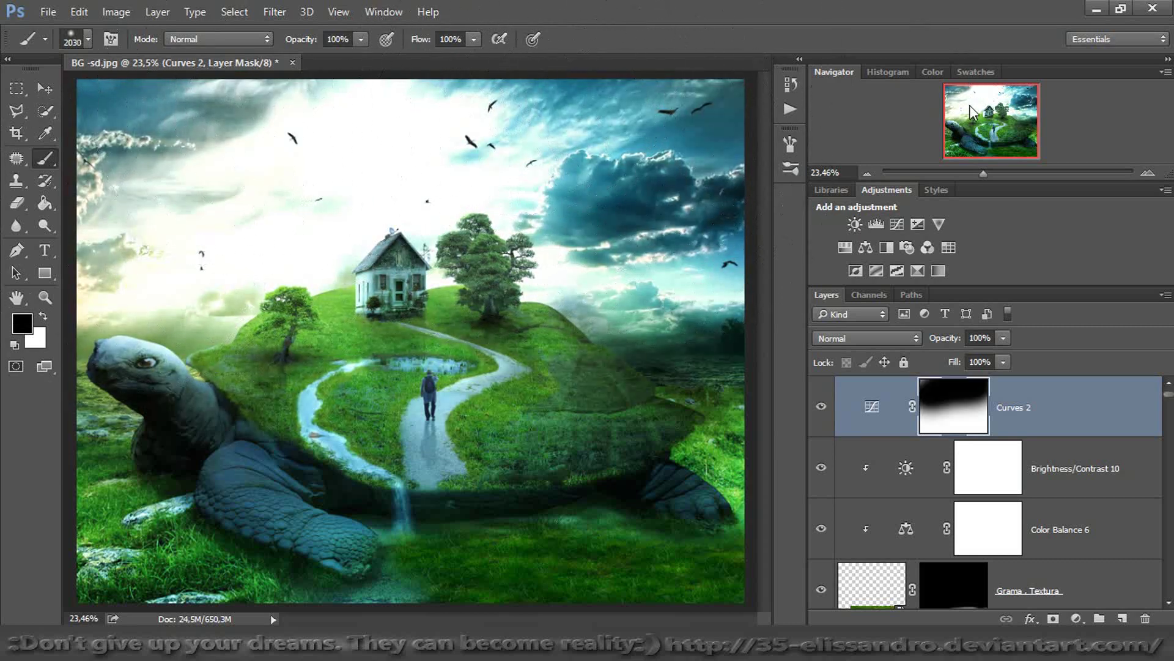
left_click_drag(983, 174, 976, 173)
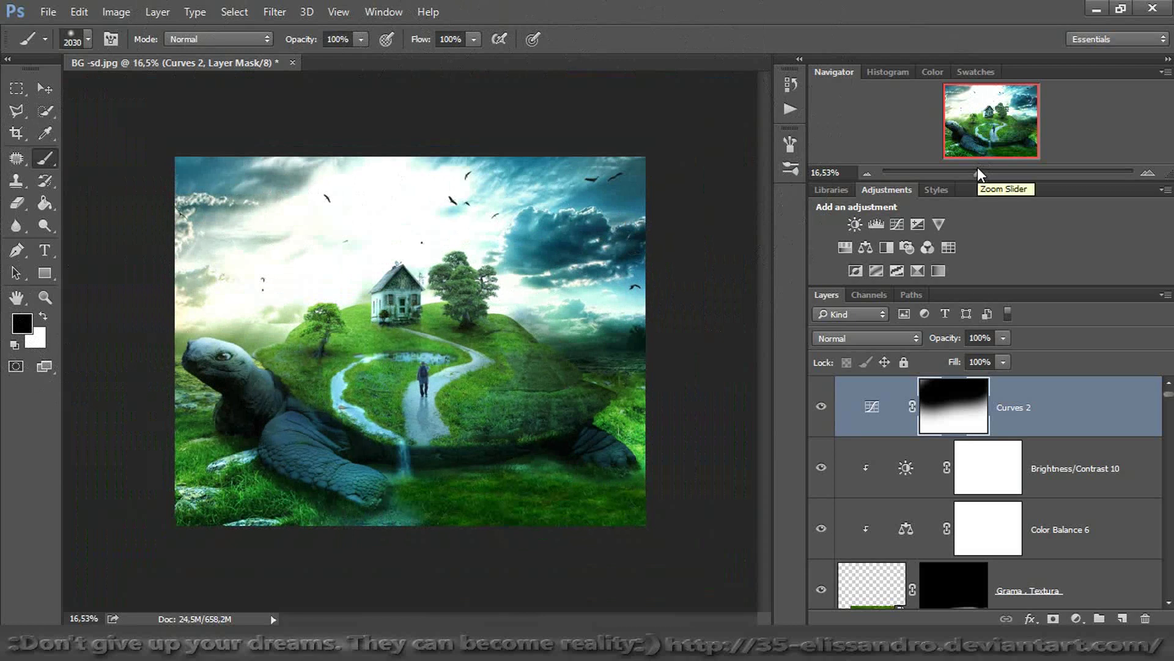
Create a new layer and paint a black shadow beneath the turtle's shell with a soft 93 px brush
left_click_drag(977, 175, 992, 173)
mouse_move(982, 125)
left_mouse_down()
mouse_move(1014, 143)
mouse_move(991, 146)
left_mouse_up()
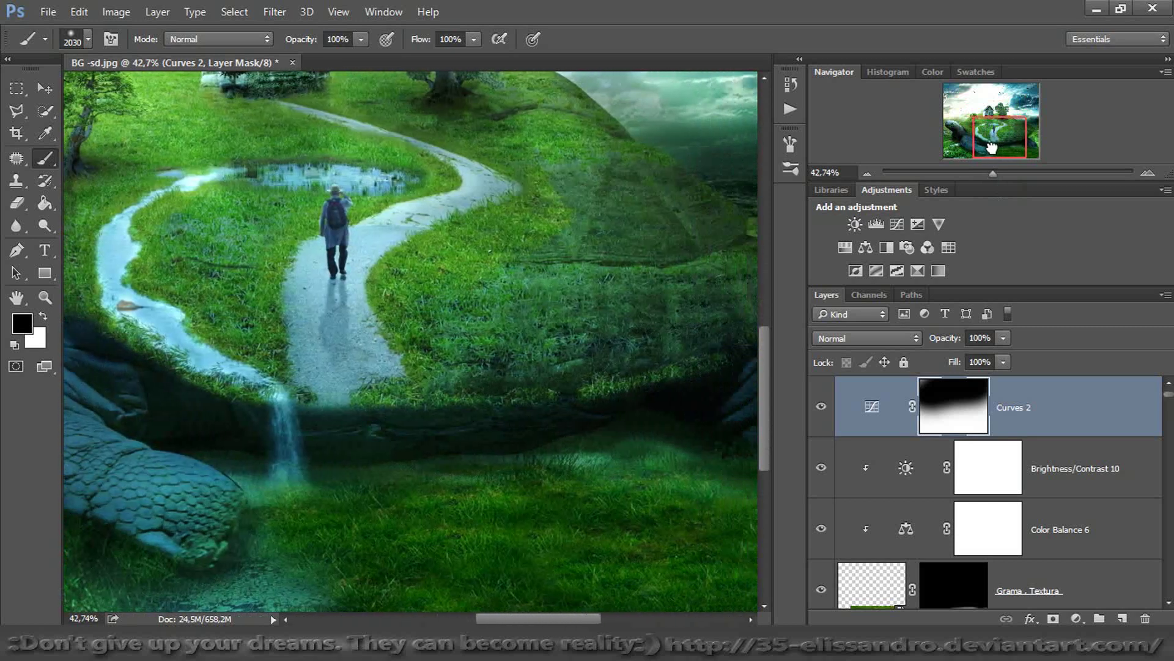
left_click(1123, 618)
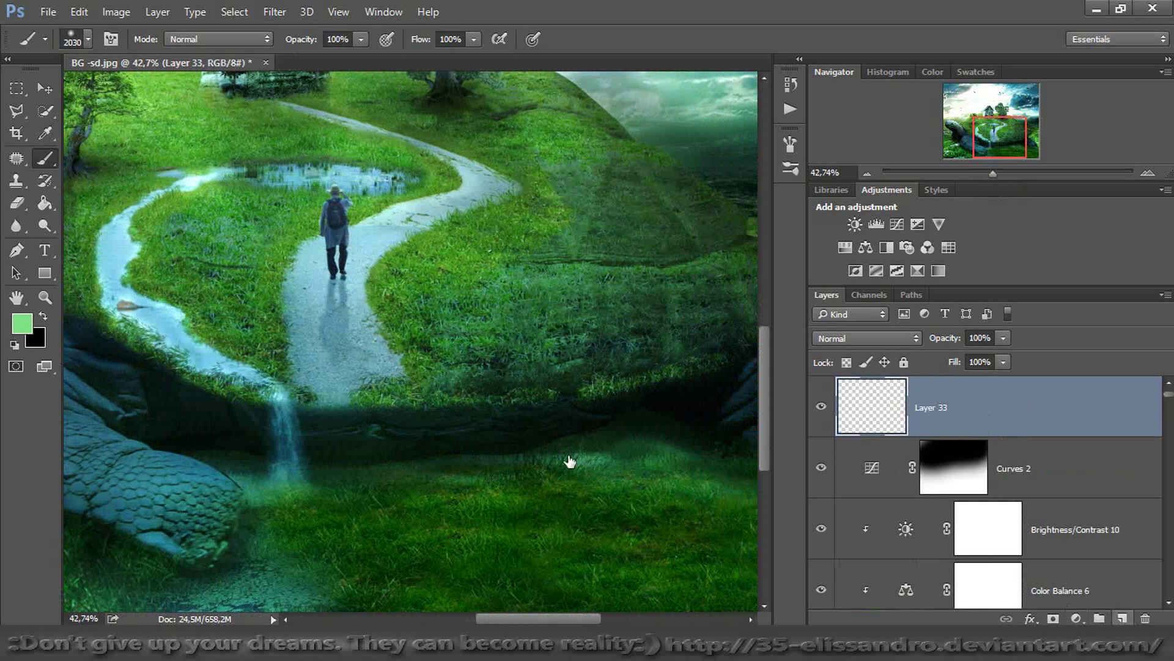
left_click(42, 315)
mouse_move(411, 353)
left_mouse_down()
mouse_move(156, 356)
mouse_move(270, 381)
mouse_move(230, 380)
left_mouse_up()
mouse_move(197, 446)
left_mouse_down()
mouse_move(278, 469)
mouse_move(374, 470)
mouse_move(482, 459)
mouse_move(661, 418)
left_mouse_up()
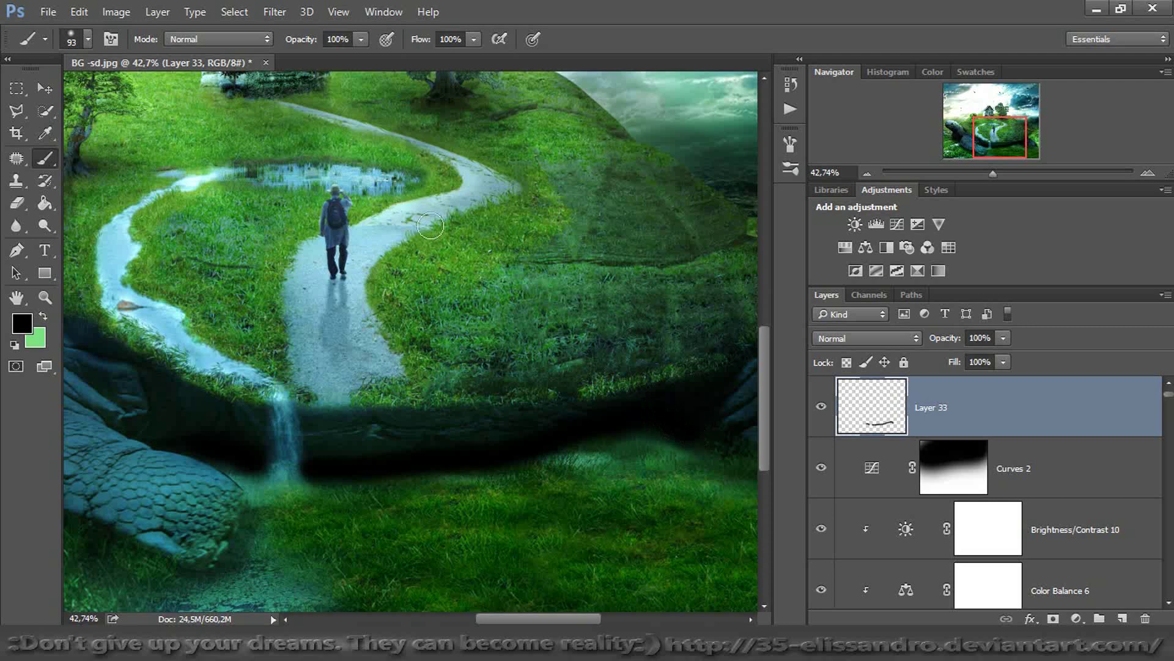
Soften the shell shadow with a 3.6-pixel Gaussian Blur and reduce its layer to 82% fill and 80% opacity
left_click(272, 17)
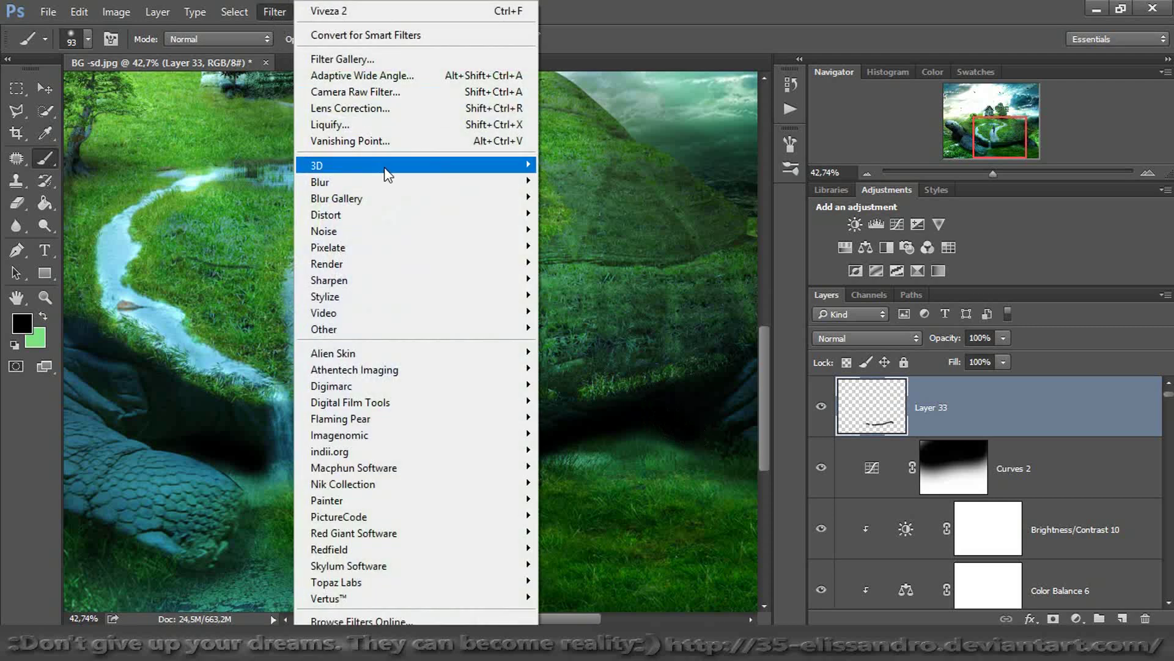
mouse_move(401, 182)
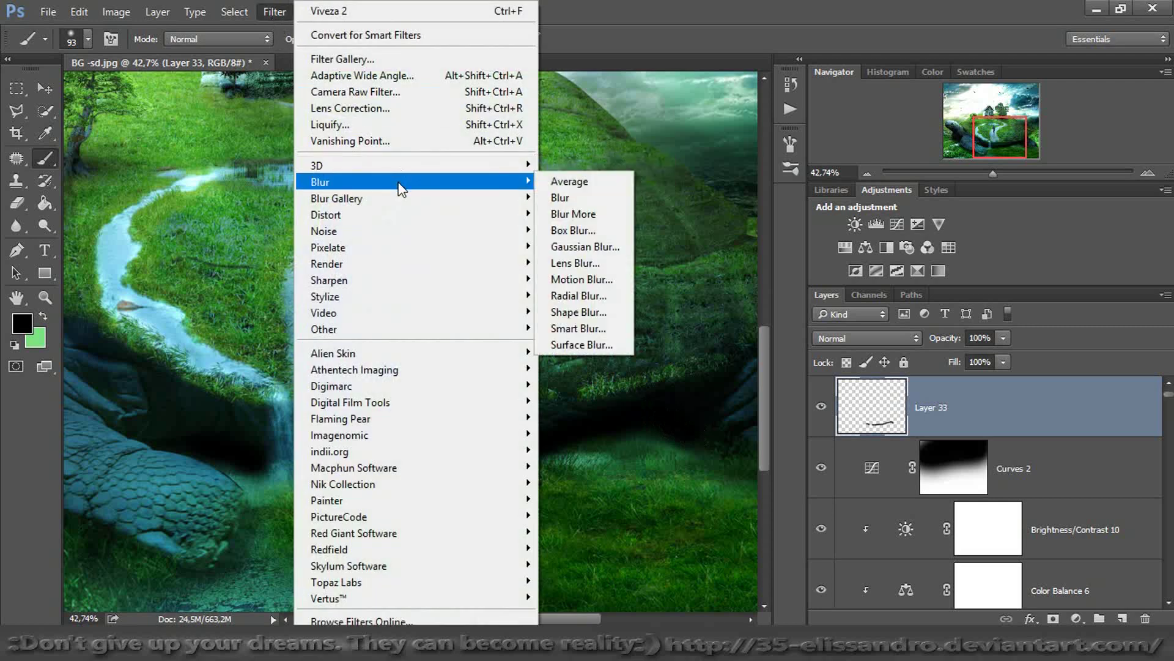
left_click(585, 247)
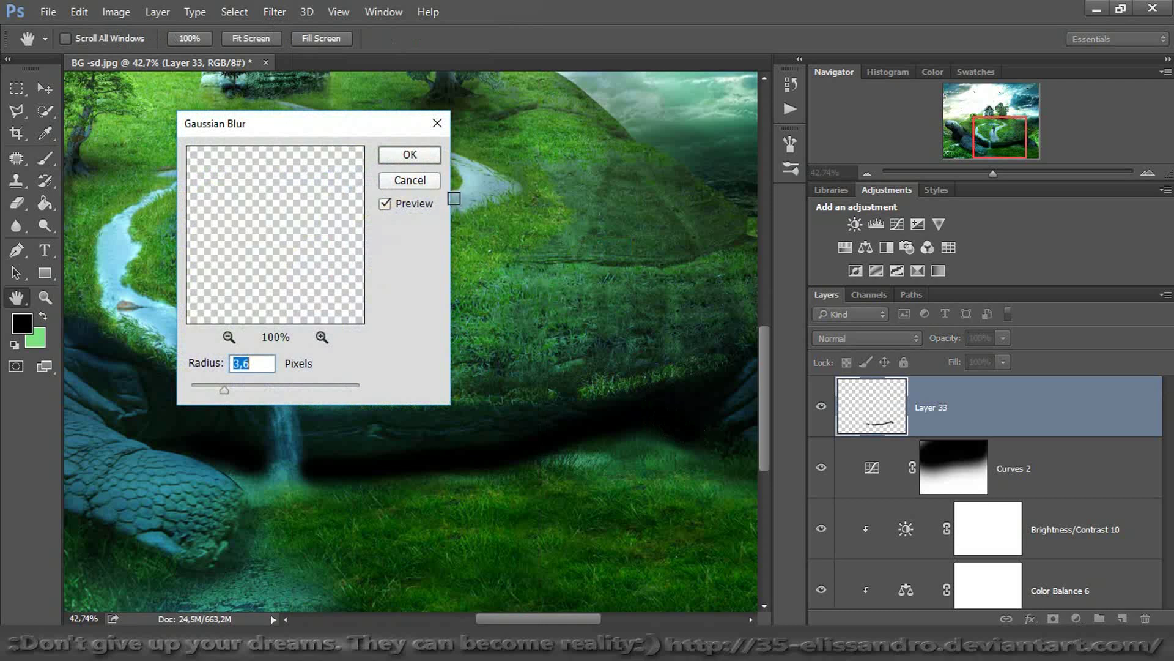
left_click(420, 158)
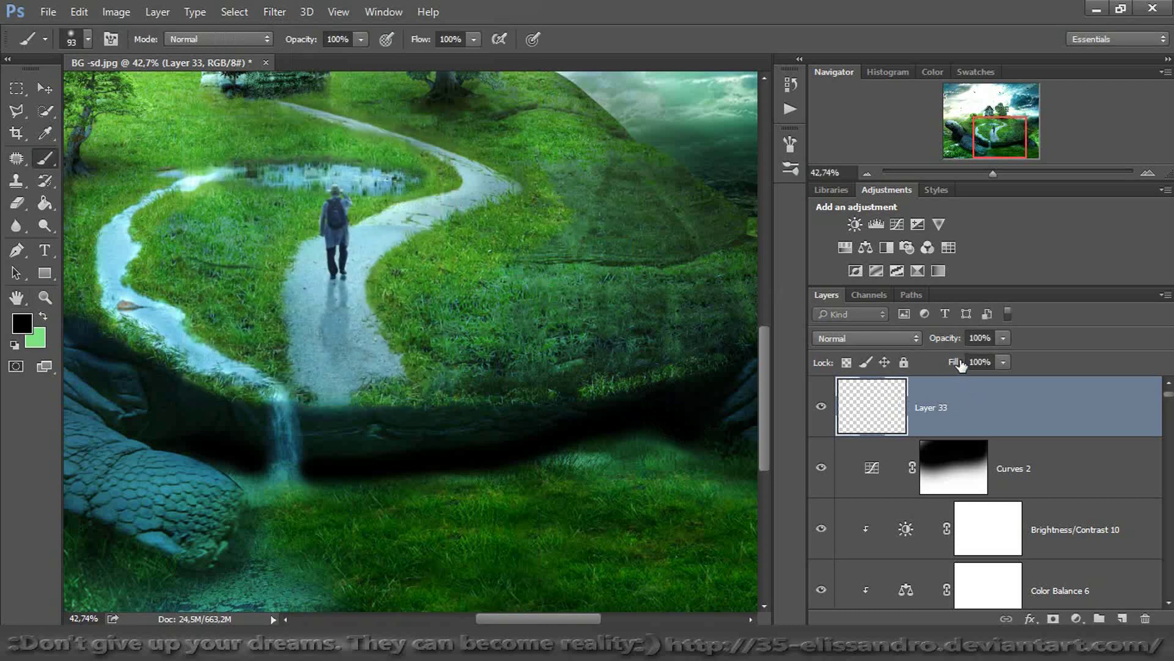
left_click_drag(954, 362, 940, 365)
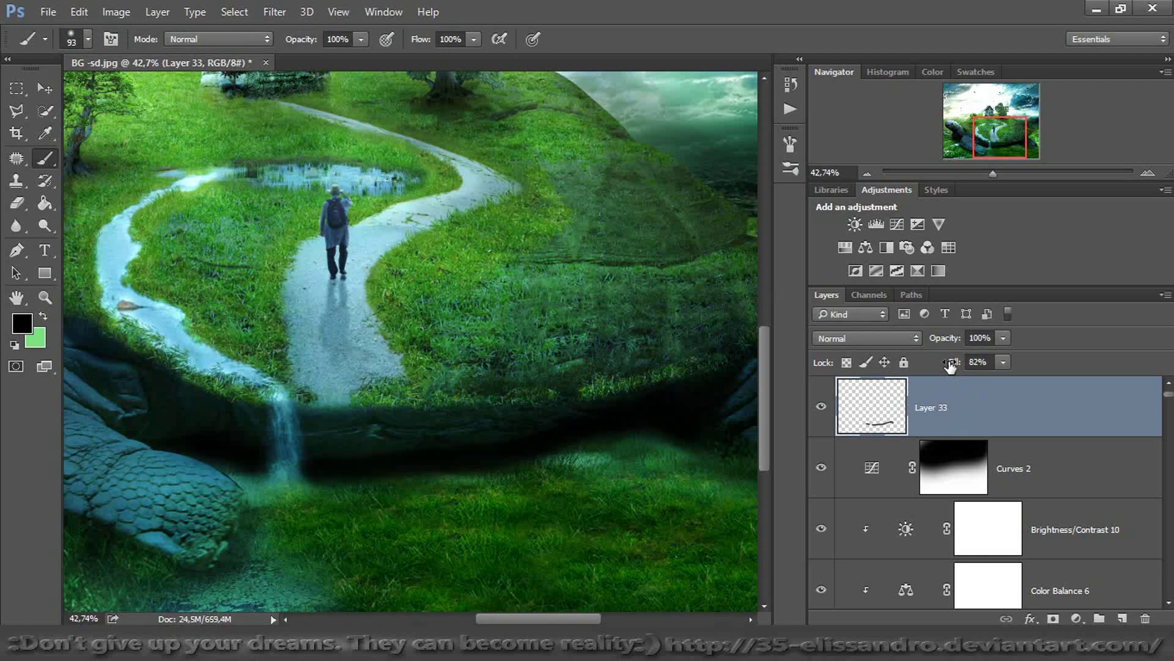
left_click_drag(952, 344, 935, 346)
Paint a black shadow on the grass beside the turtle's rear foot on the same shadow layer
left_click_drag(997, 173, 1028, 141)
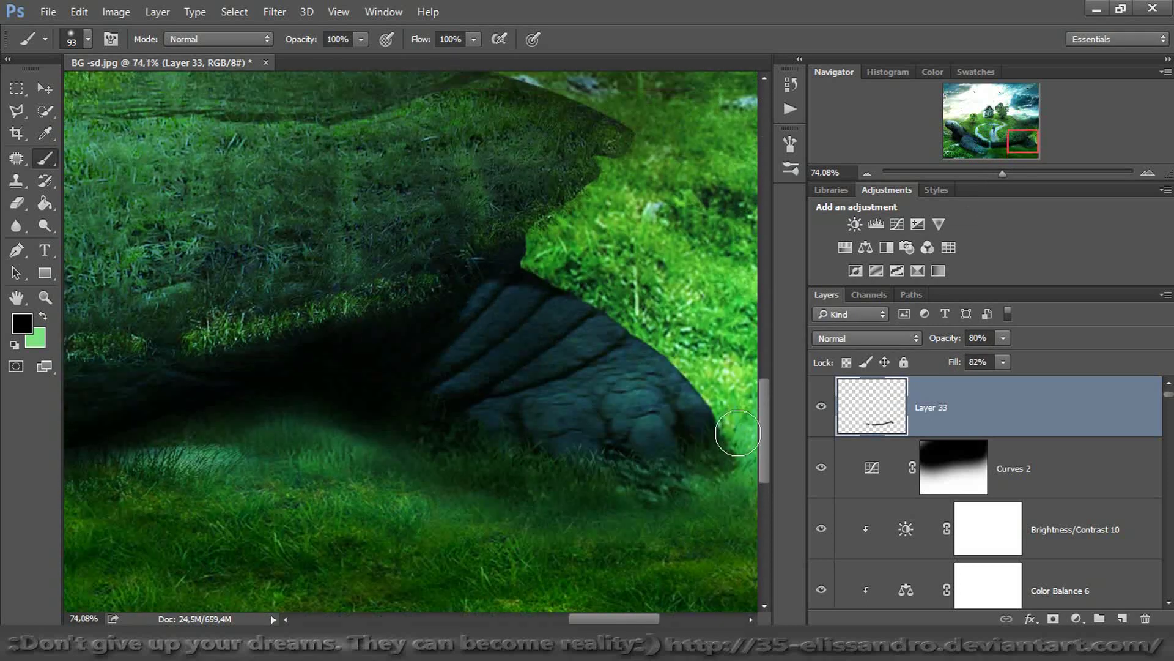
mouse_move(707, 467)
left_mouse_down()
mouse_move(718, 471)
mouse_move(704, 483)
mouse_move(750, 479)
mouse_move(765, 498)
left_mouse_up()
mouse_move(1021, 140)
left_mouse_down()
mouse_move(962, 140)
mouse_move(974, 115)
mouse_move(1007, 125)
left_mouse_up()
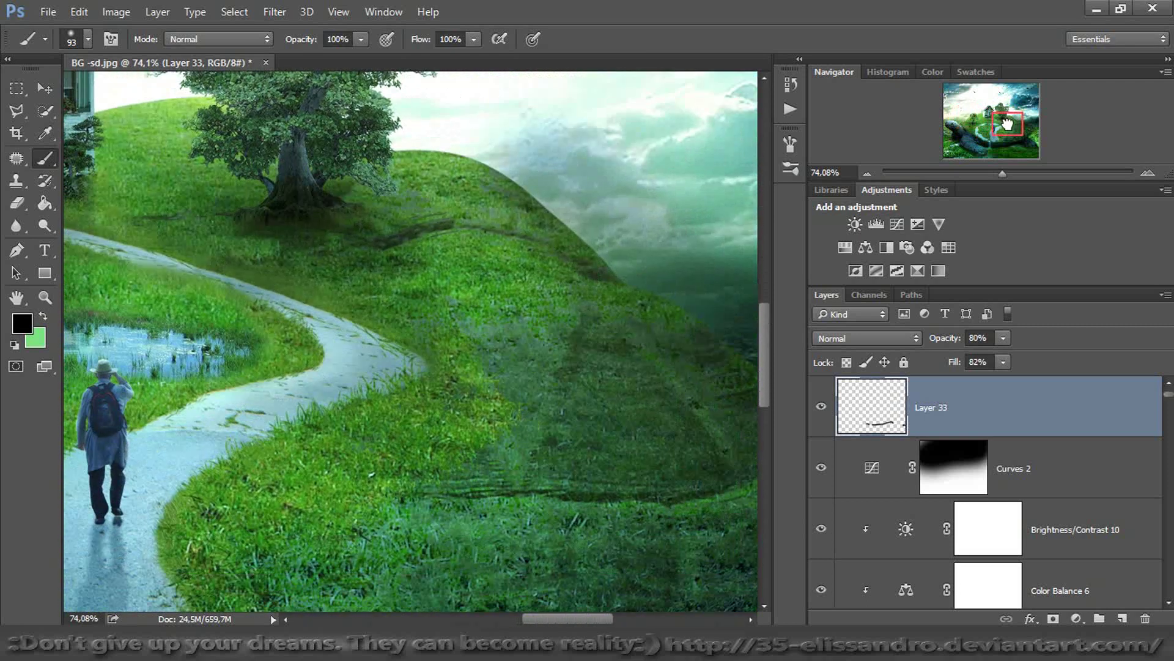
Stamp all visible layers into a new top layer and open it in the Digital Film Tools Rays filter
left_click_drag(1007, 125, 982, 165)
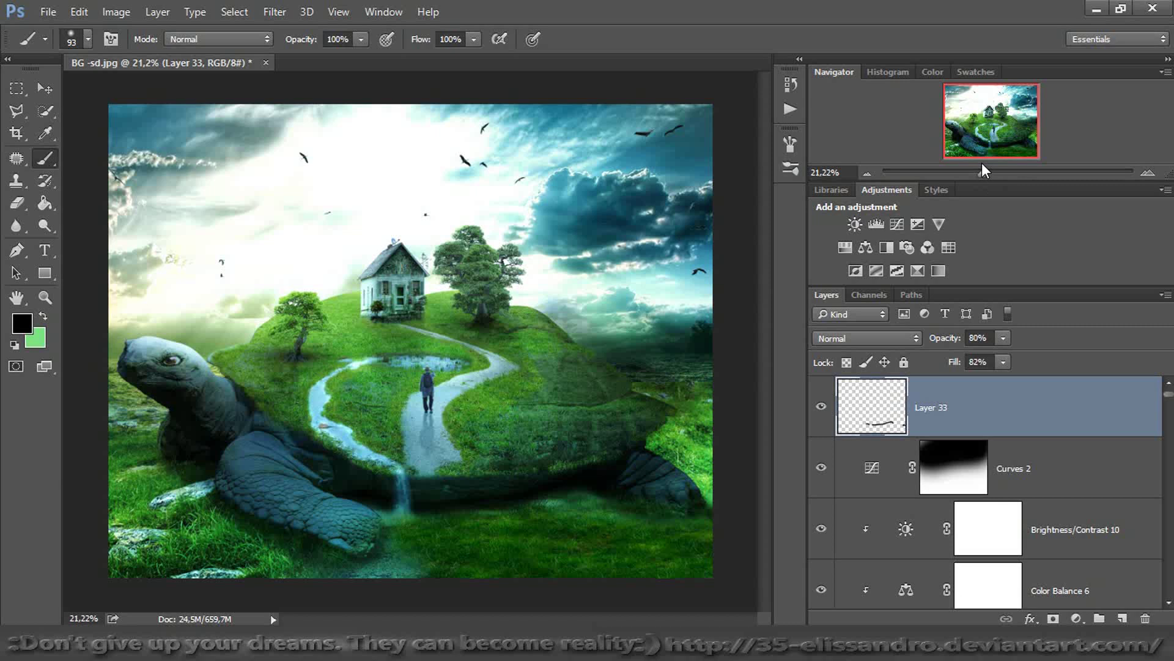
key("ctrl+shift+alt+e")
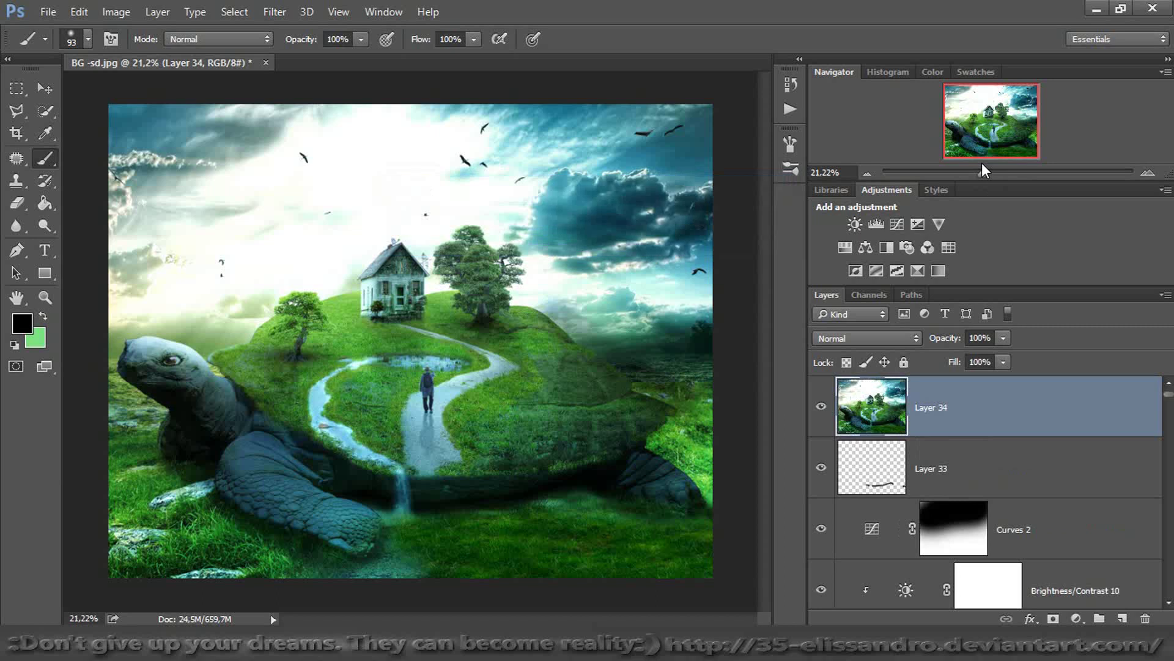
left_click(267, 11)
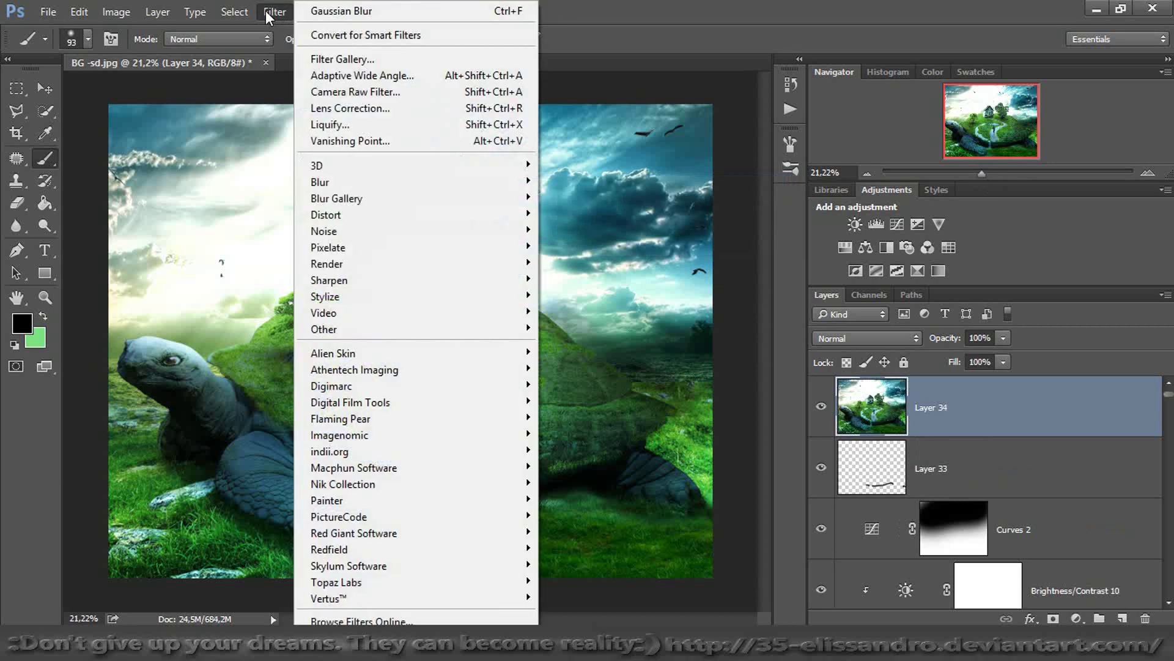
mouse_move(414, 403)
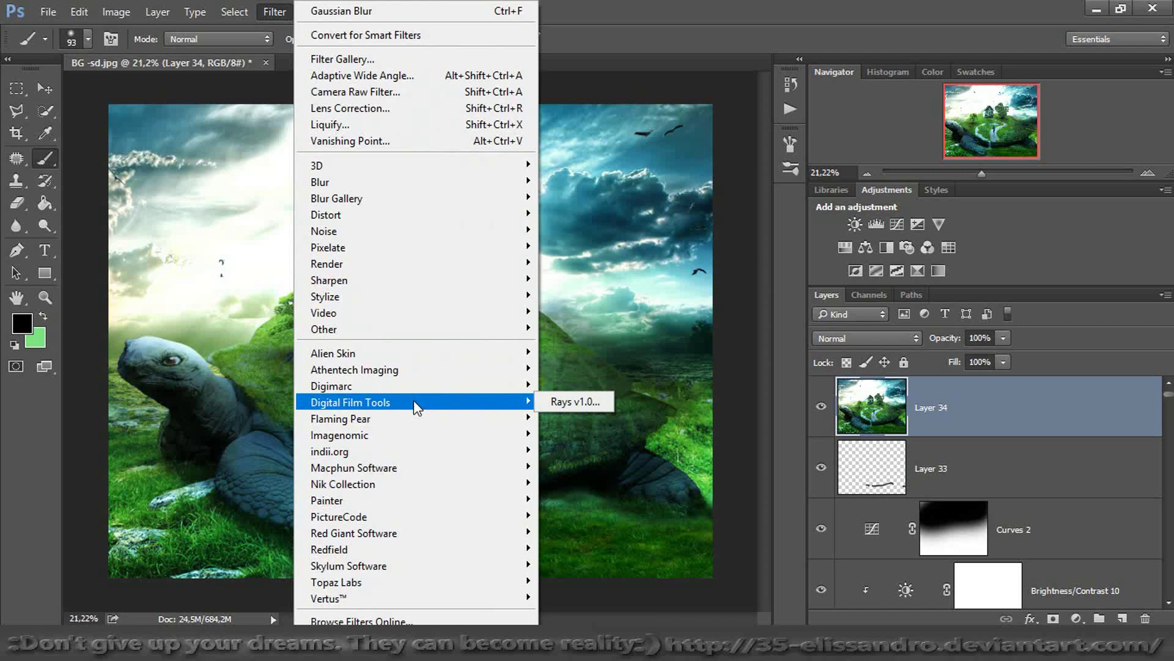
left_click(586, 401)
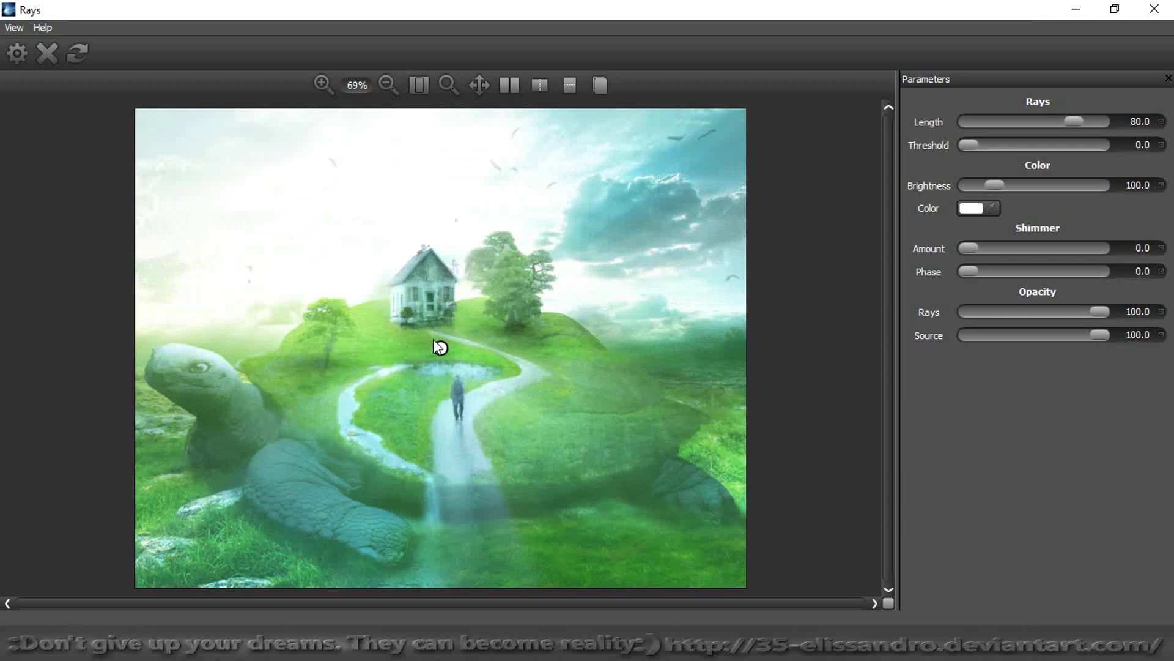
Place the ray source in the sky above the house, set Length to 44.8 and Threshold to 9.7, and apply the rays
left_click_drag(432, 329, 424, 198)
left_click_drag(1067, 124, 1019, 130)
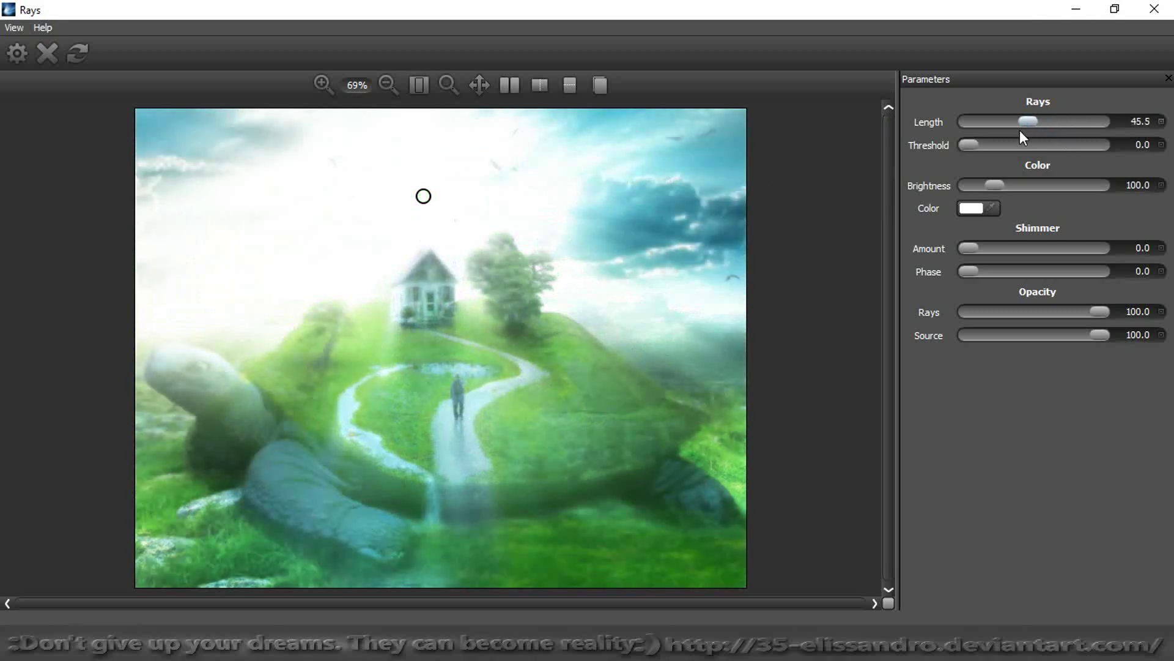
left_click_drag(969, 145, 983, 147)
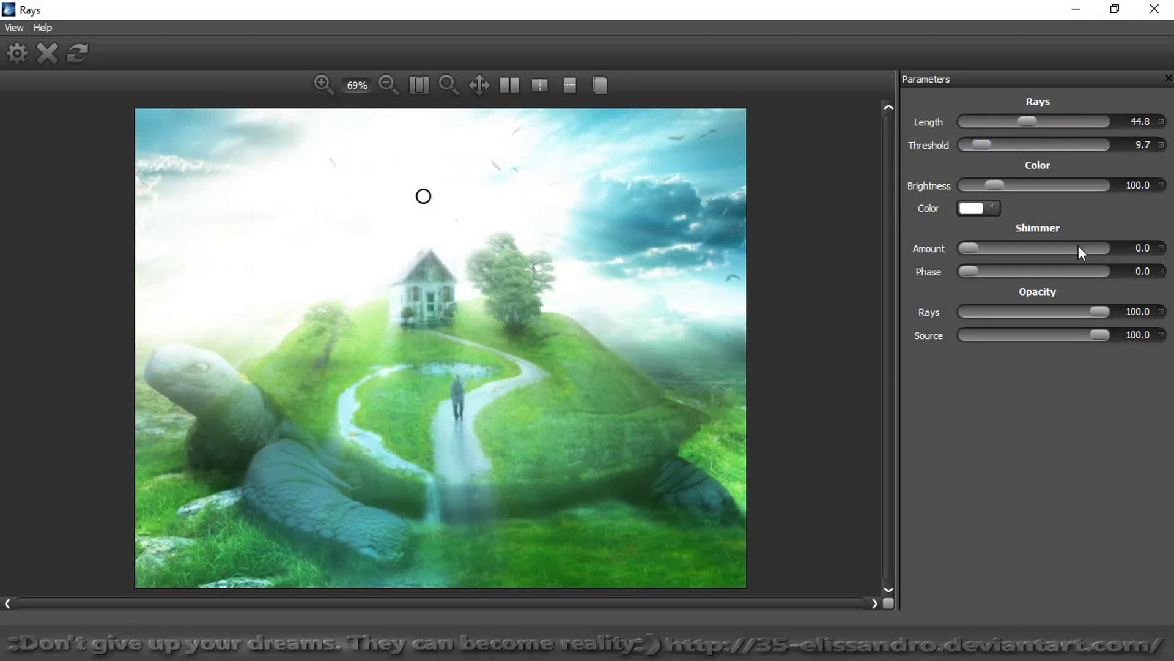
left_click(18, 53)
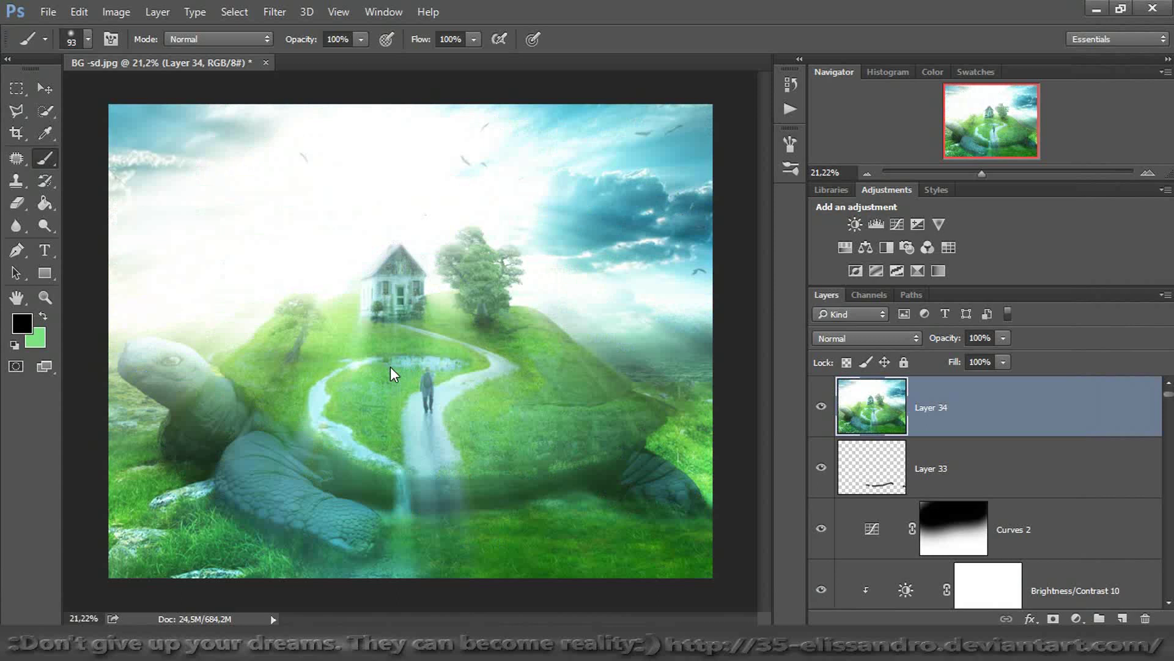
Blend the rays layer in Soft Light mode with 73% opacity and 67% fill
left_click(886, 338)
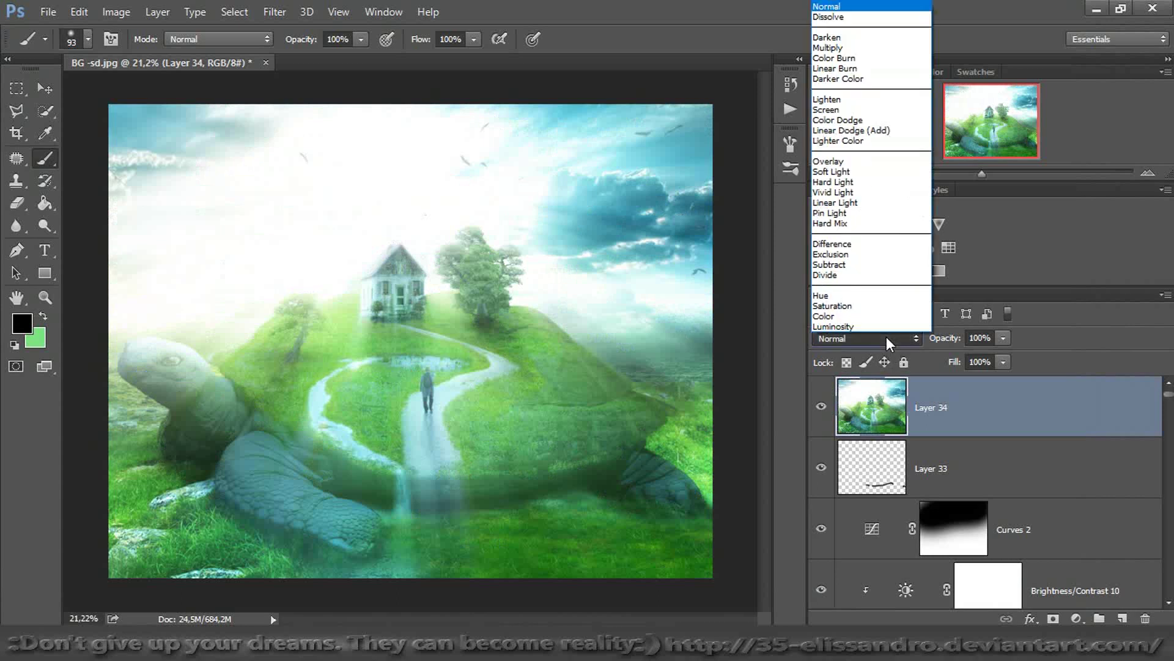
left_click(833, 169)
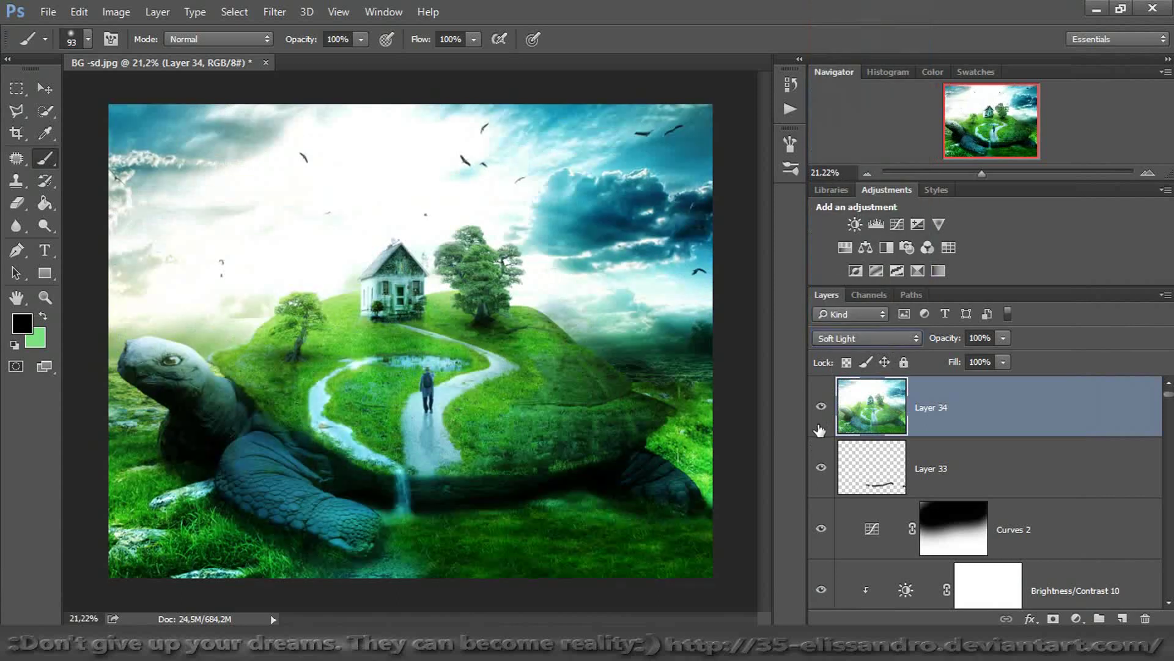
left_click(819, 406)
left_click(820, 406)
left_click(820, 406)
left_click_drag(956, 363, 917, 340)
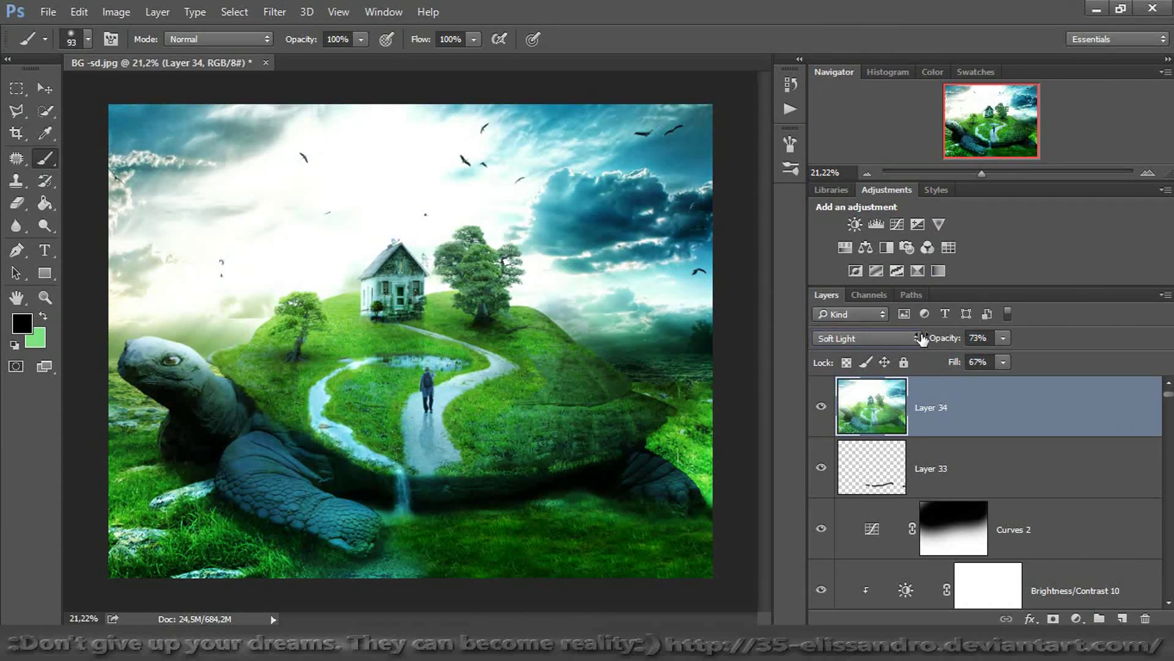
Add a mask to the rays layer and paint black over the sky with a soft 1808 px brush
left_click(1052, 619)
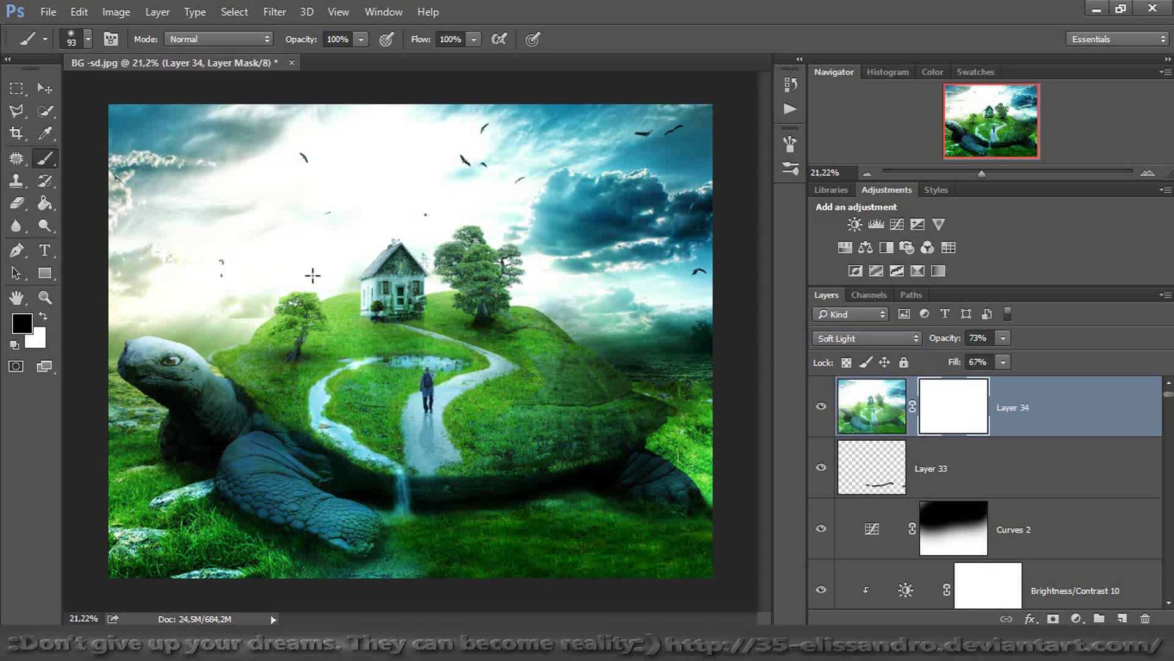
left_click_drag(313, 276, 513, 207)
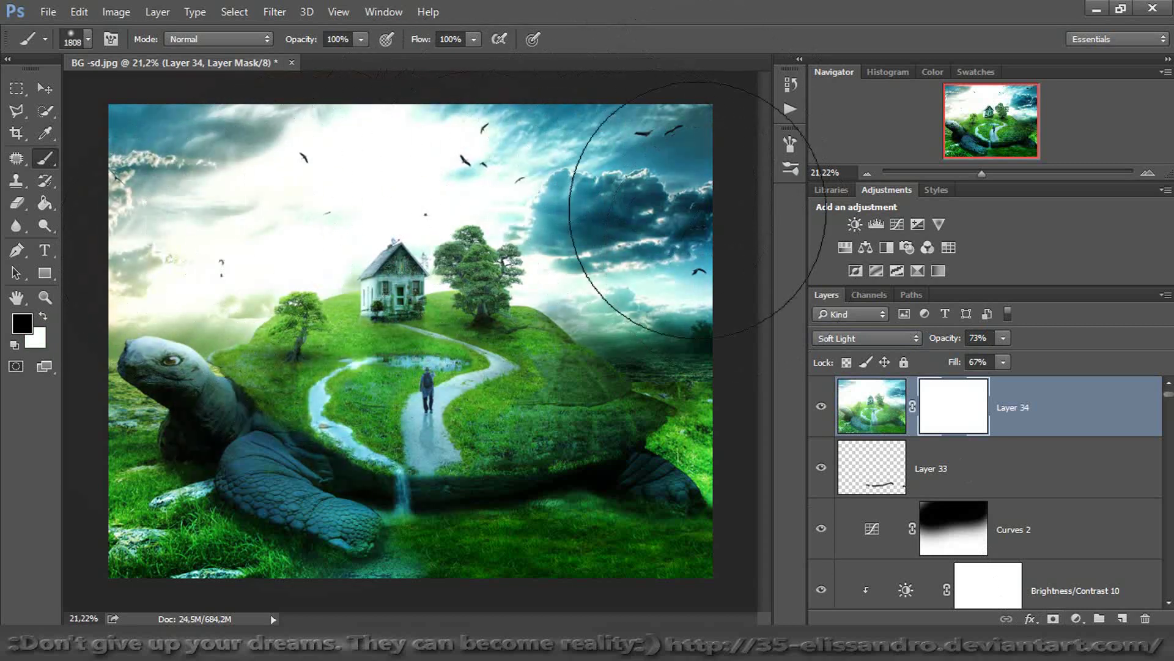
left_click_drag(131, 184, 603, 196)
left_click(821, 408)
left_click(821, 409)
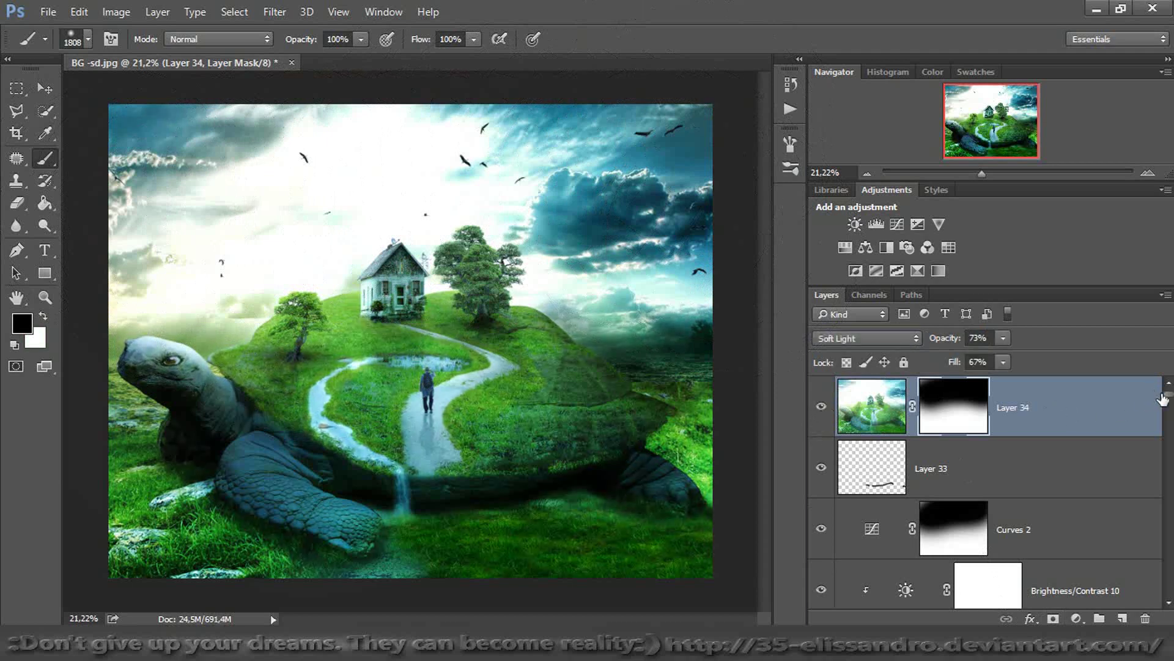
left_click_drag(1168, 398, 1144, 444)
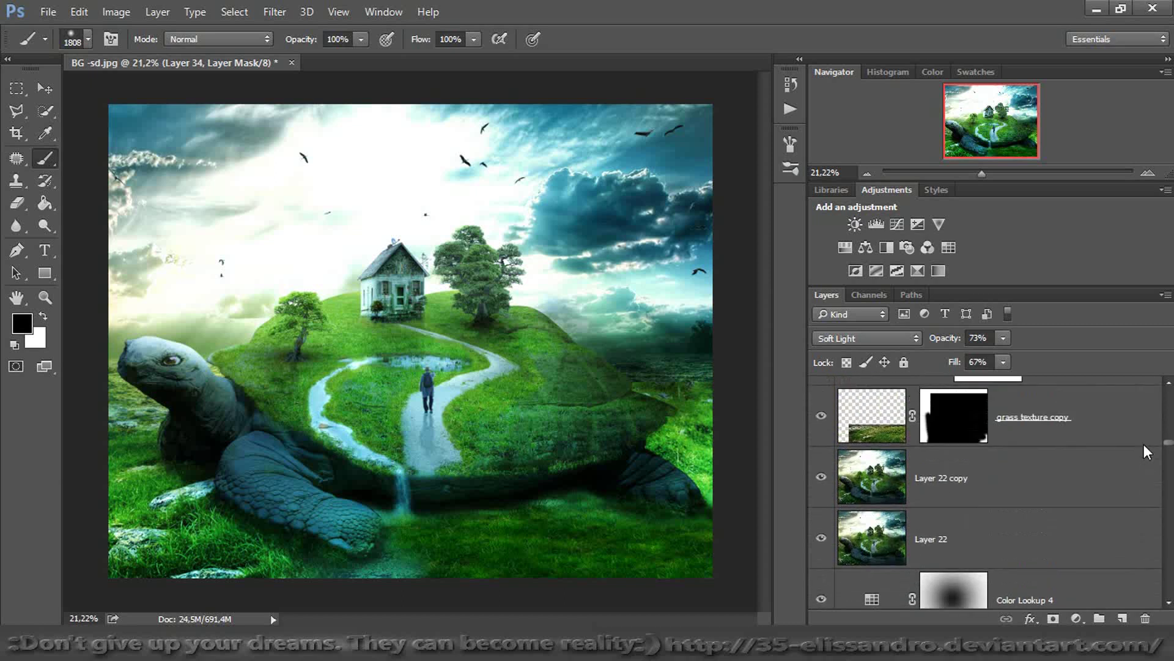
left_click_drag(1144, 444, 1136, 374)
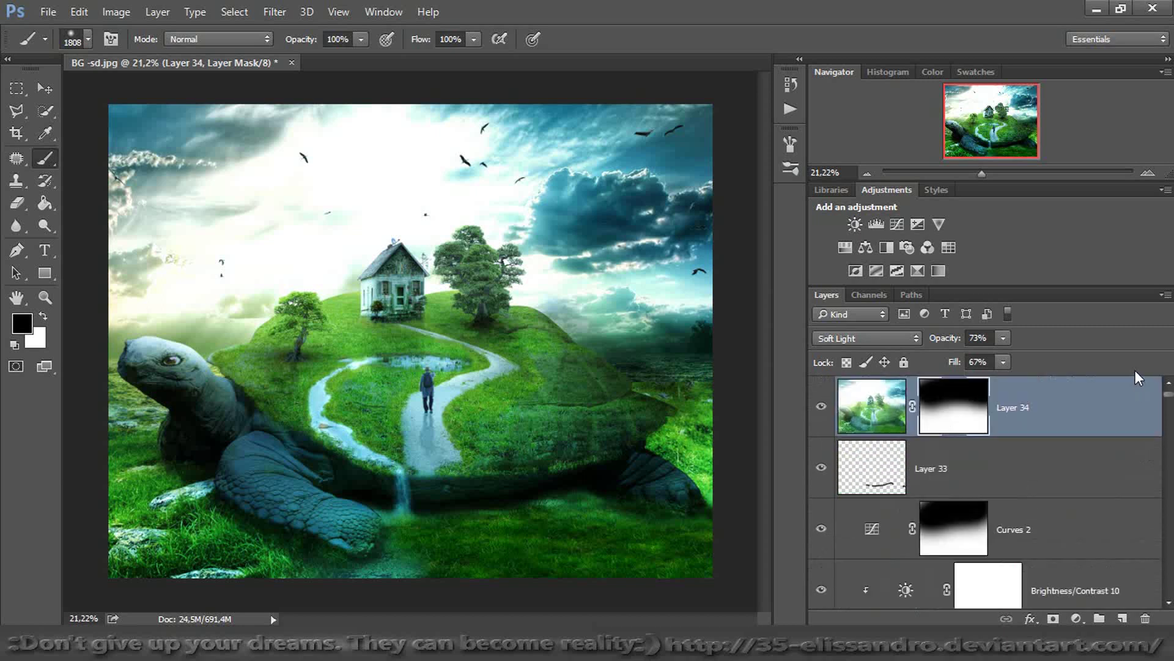
left_click(996, 174)
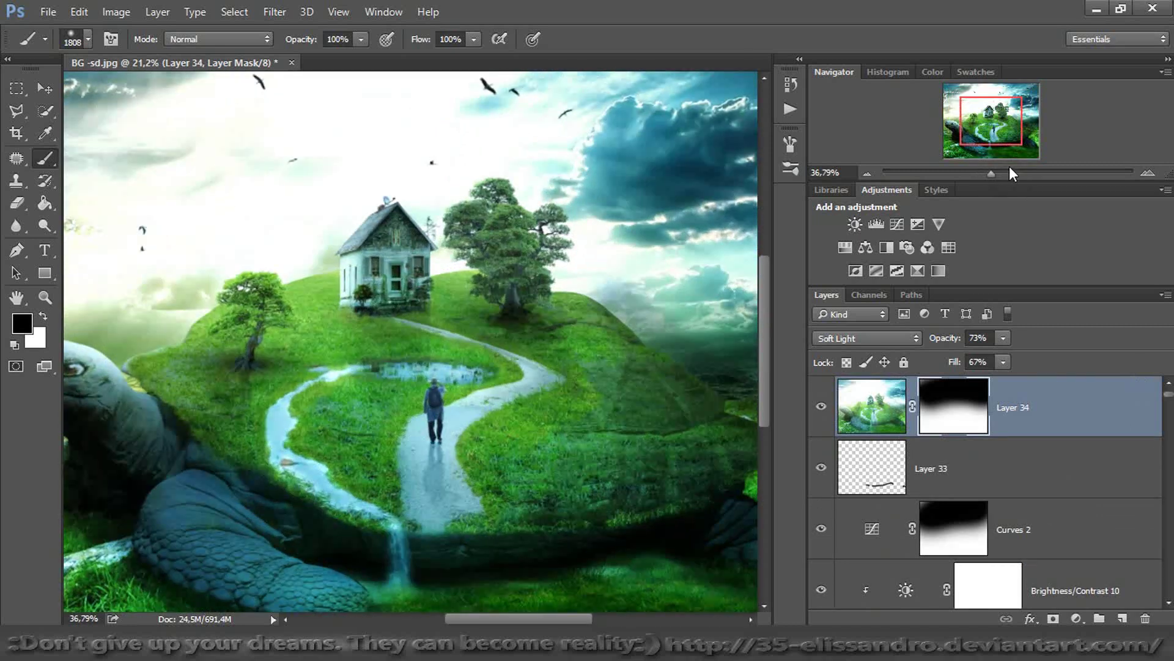
left_click(1010, 167)
left_click_drag(1010, 172, 983, 171)
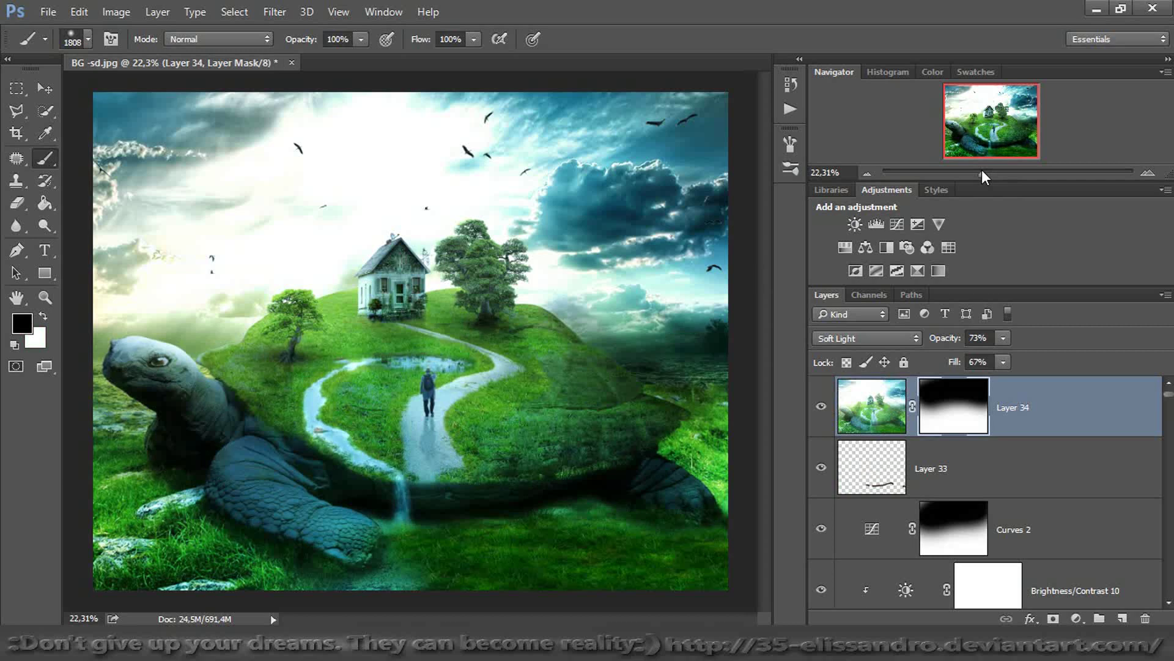
key("ctrl+shift+alt+e")
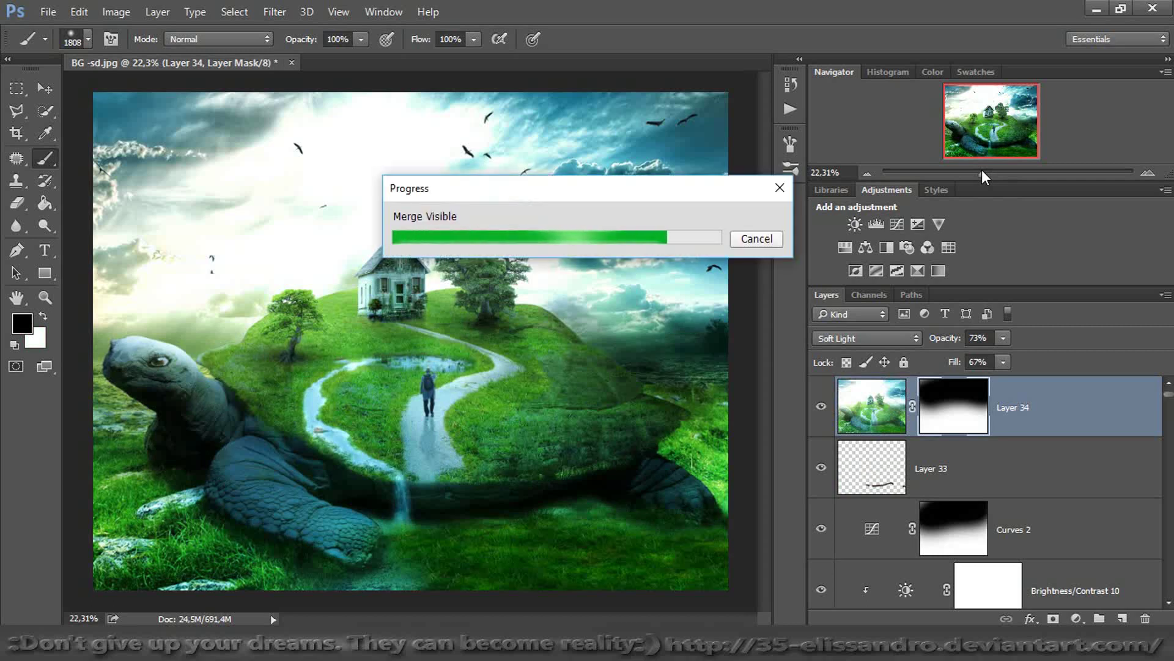
left_click(821, 406)
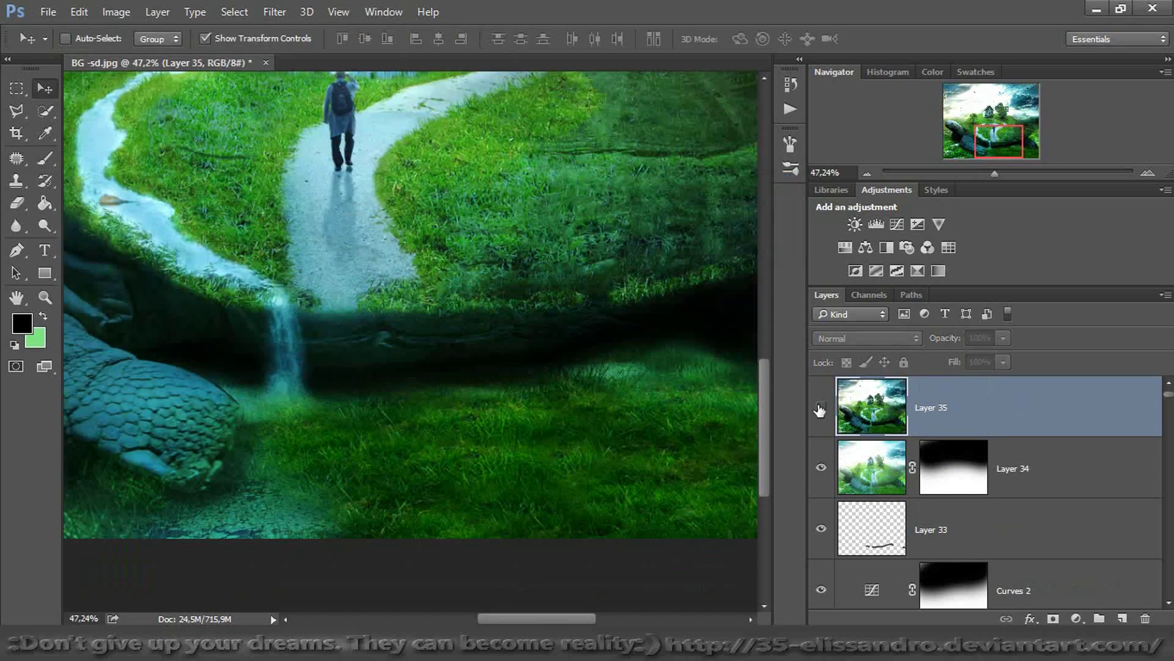
left_click_drag(992, 172, 976, 173)
left_click_drag(1003, 422, 1146, 618)
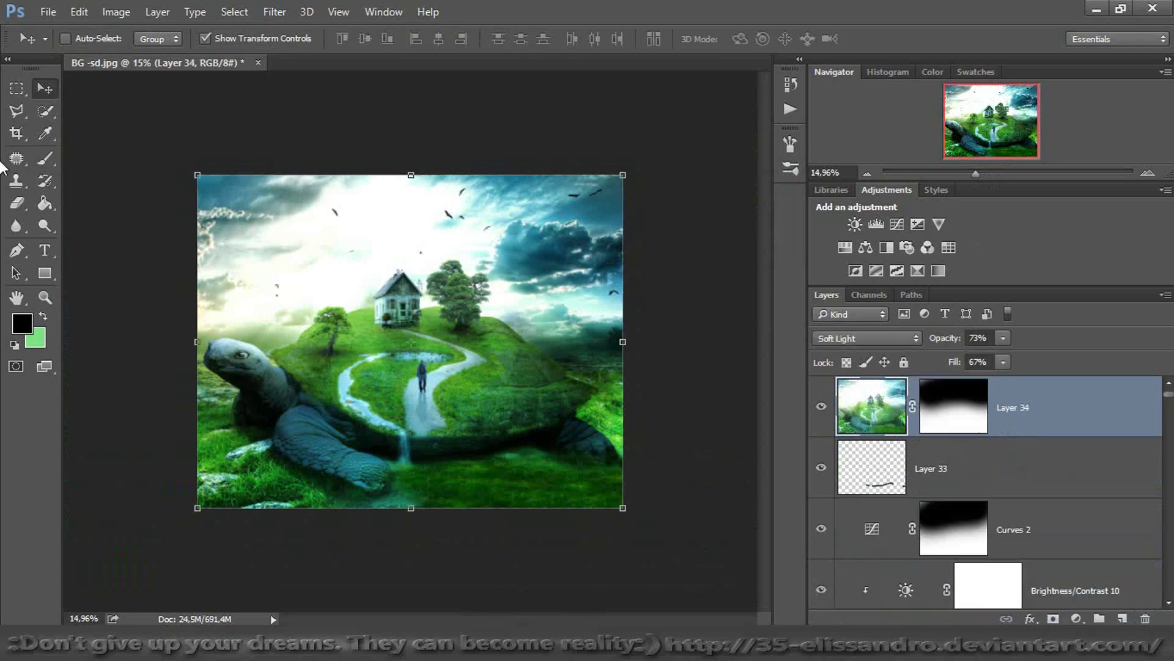
Create a new layer and paint a black shadow along the base of the house with a soft 27 px brush
left_click(46, 158)
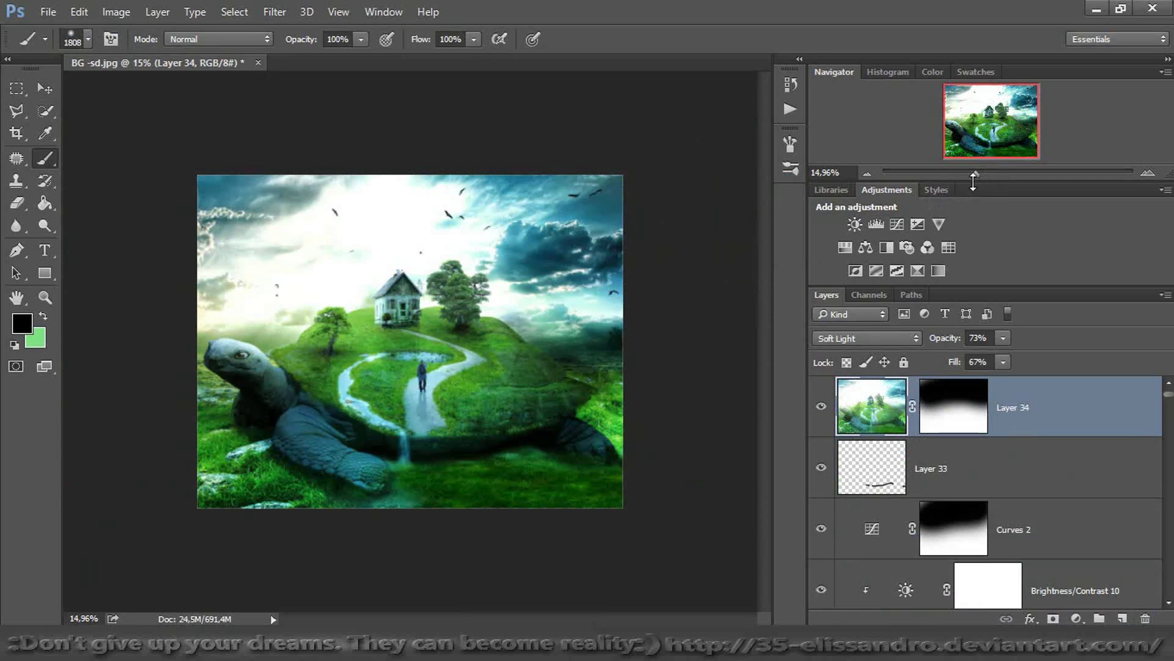
left_click_drag(984, 170, 1011, 170)
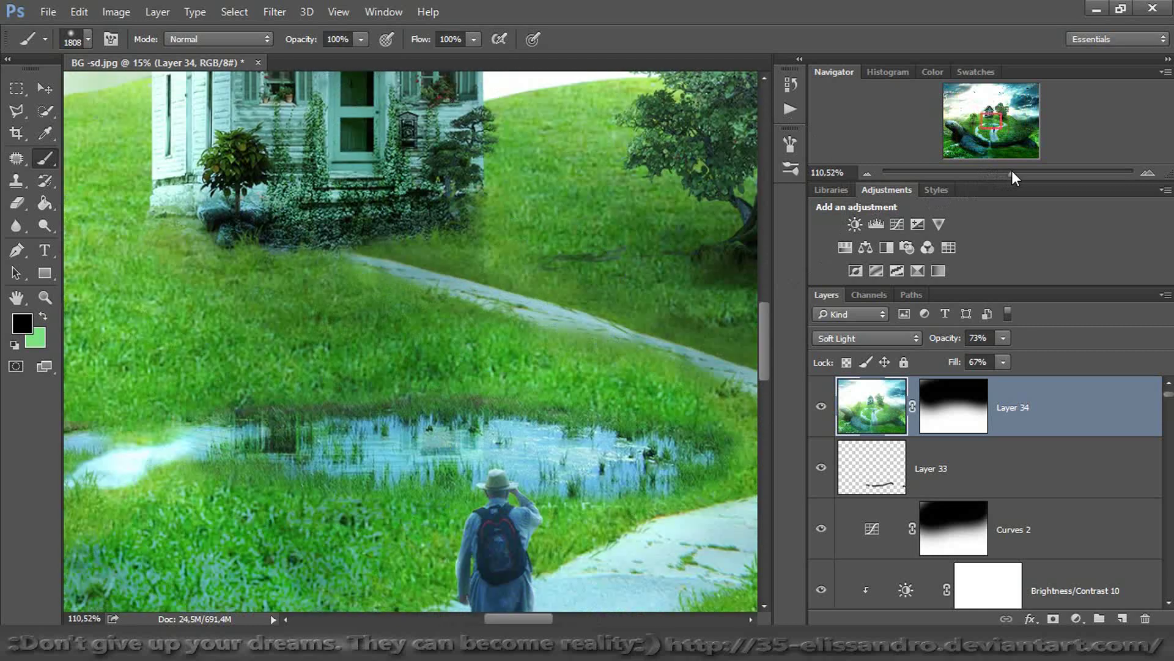
left_click_drag(986, 135, 976, 110)
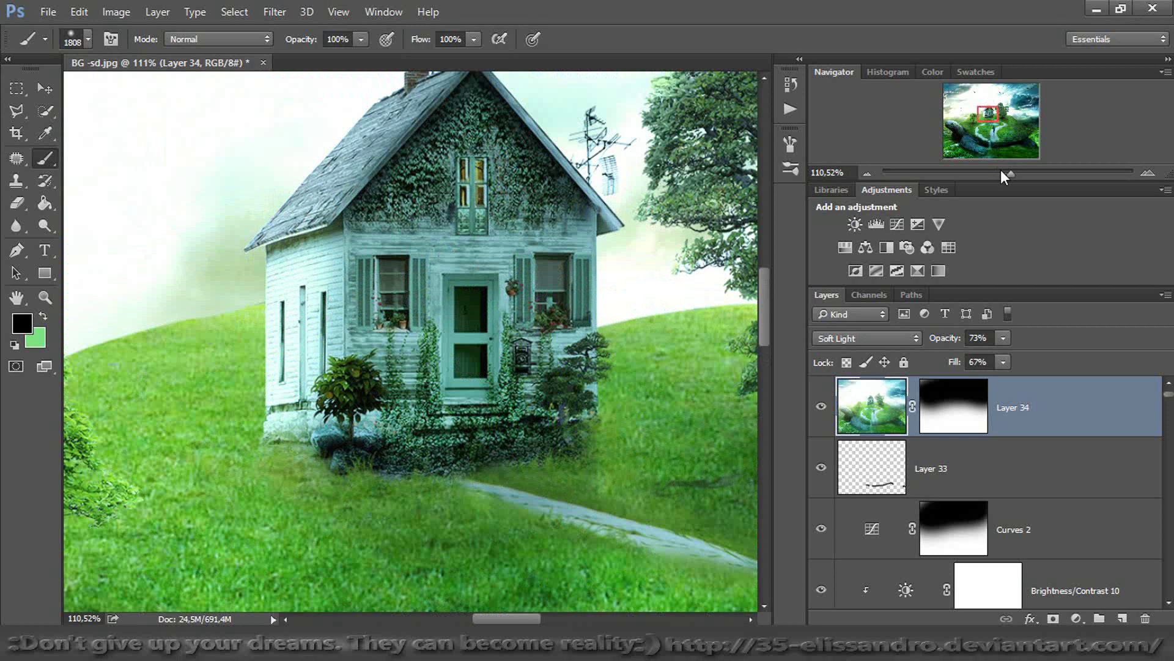
left_click_drag(1013, 172, 1018, 175)
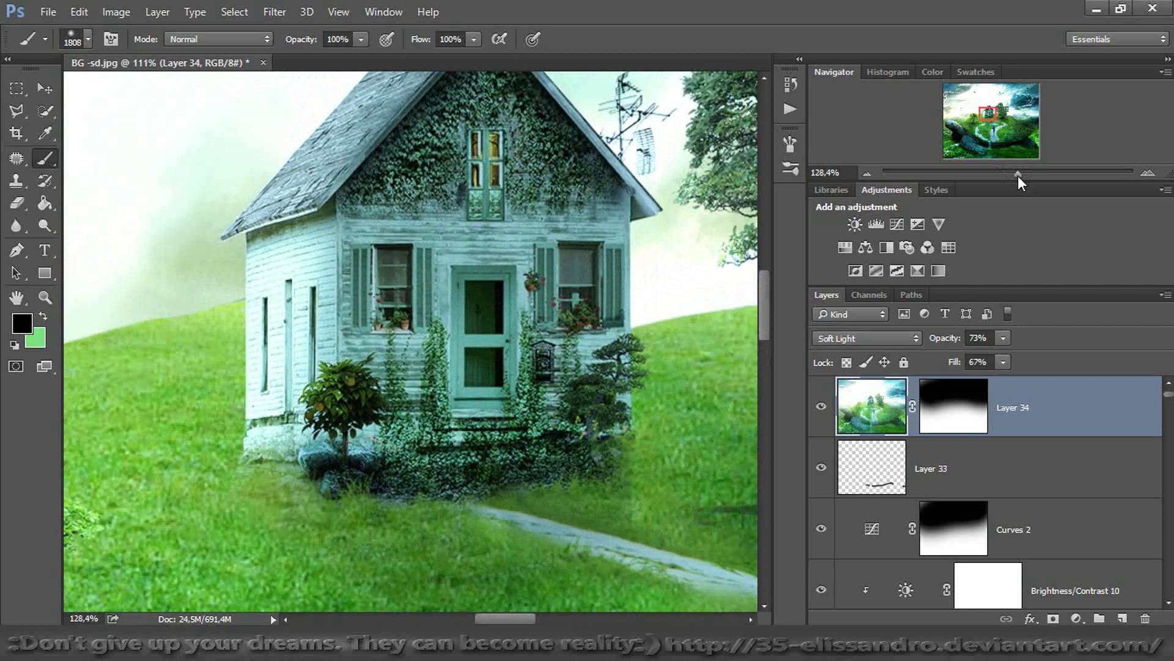
left_click(1121, 618)
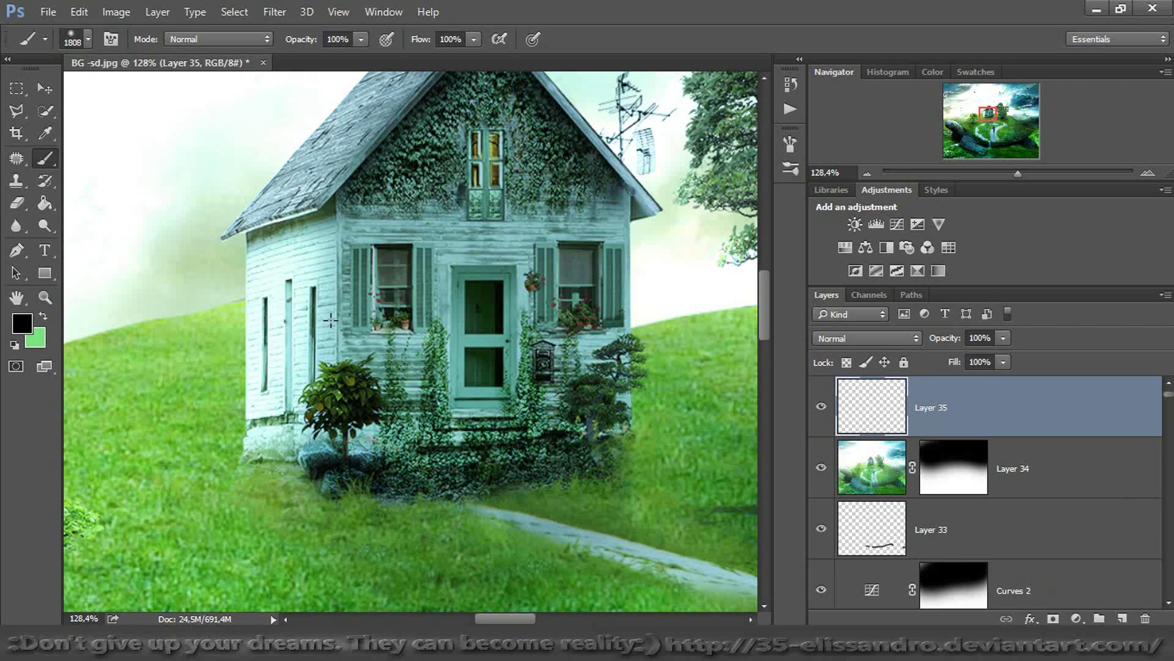
right_click(286, 223)
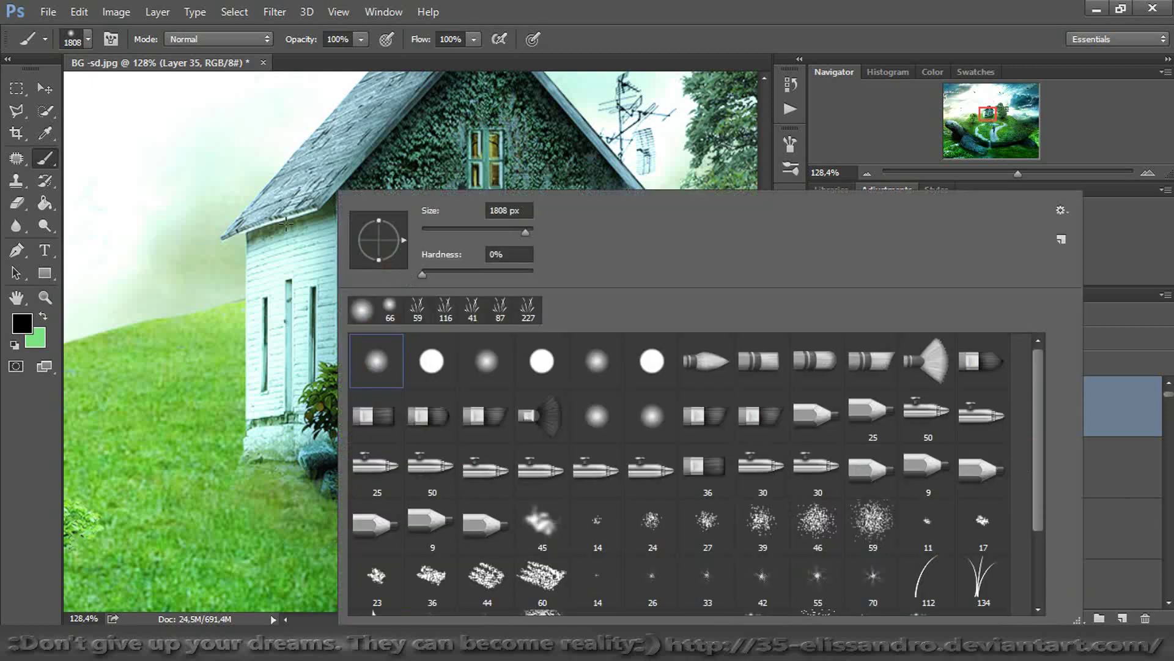
left_click(437, 230)
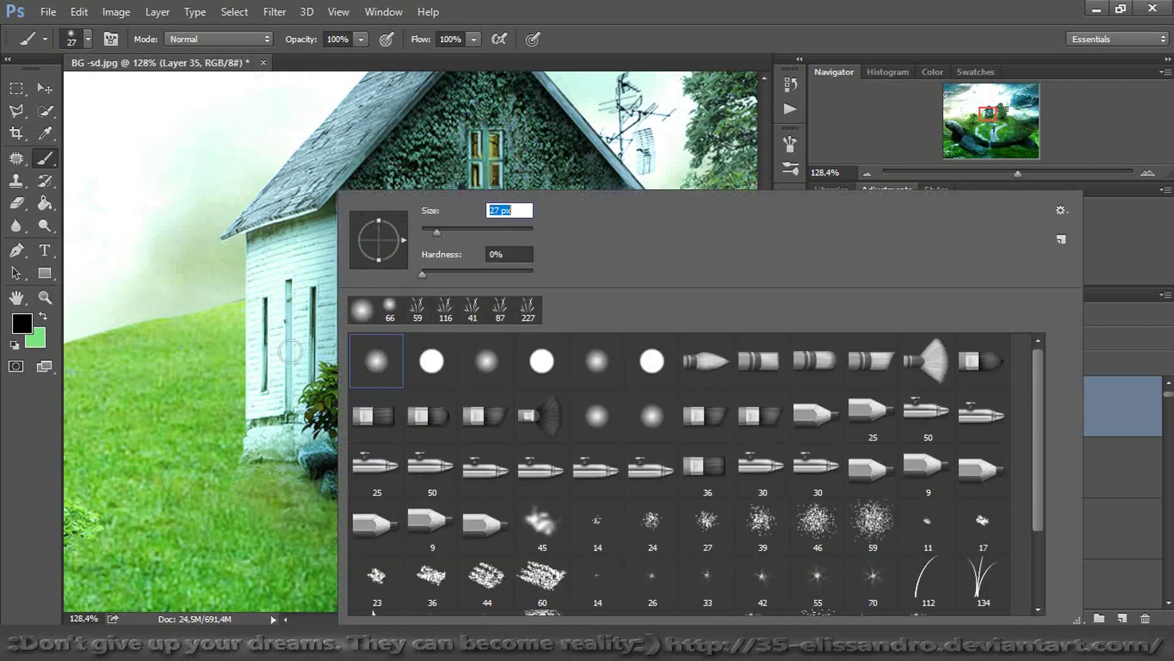
key("Return")
mouse_move(255, 460)
left_mouse_down()
mouse_move(358, 495)
mouse_move(624, 474)
mouse_move(630, 450)
mouse_move(625, 470)
left_mouse_up()
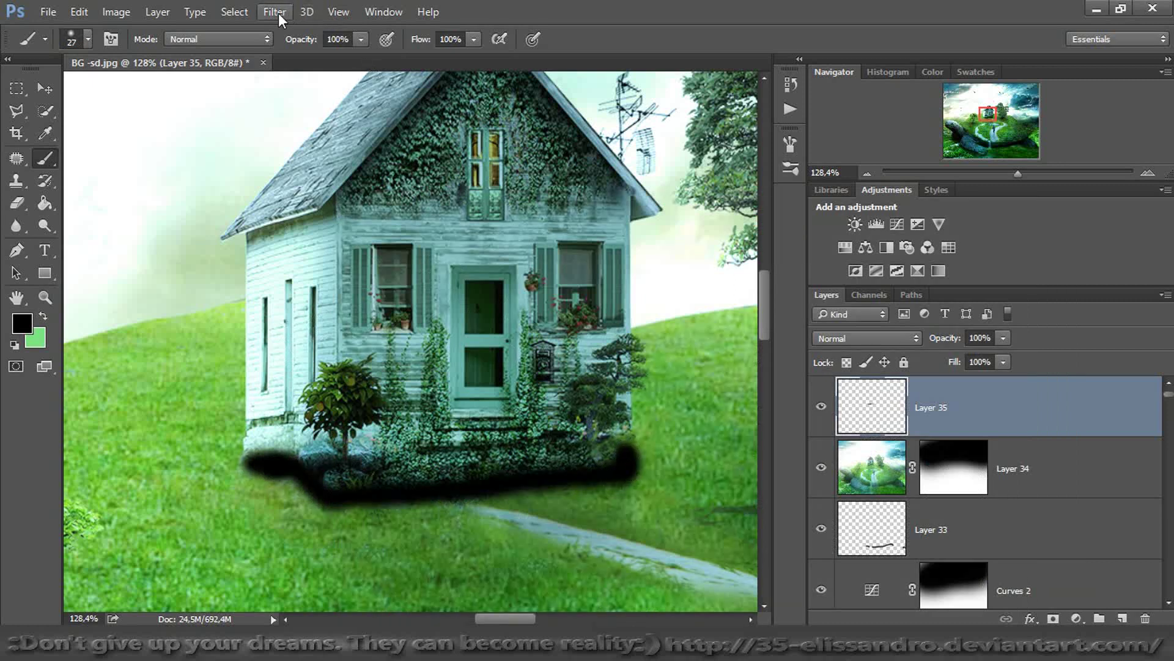
Apply a 3.6-pixel Gaussian Blur to the house shadow and set the layer to 78% opacity and 52% fill
left_click(276, 12)
mouse_move(453, 182)
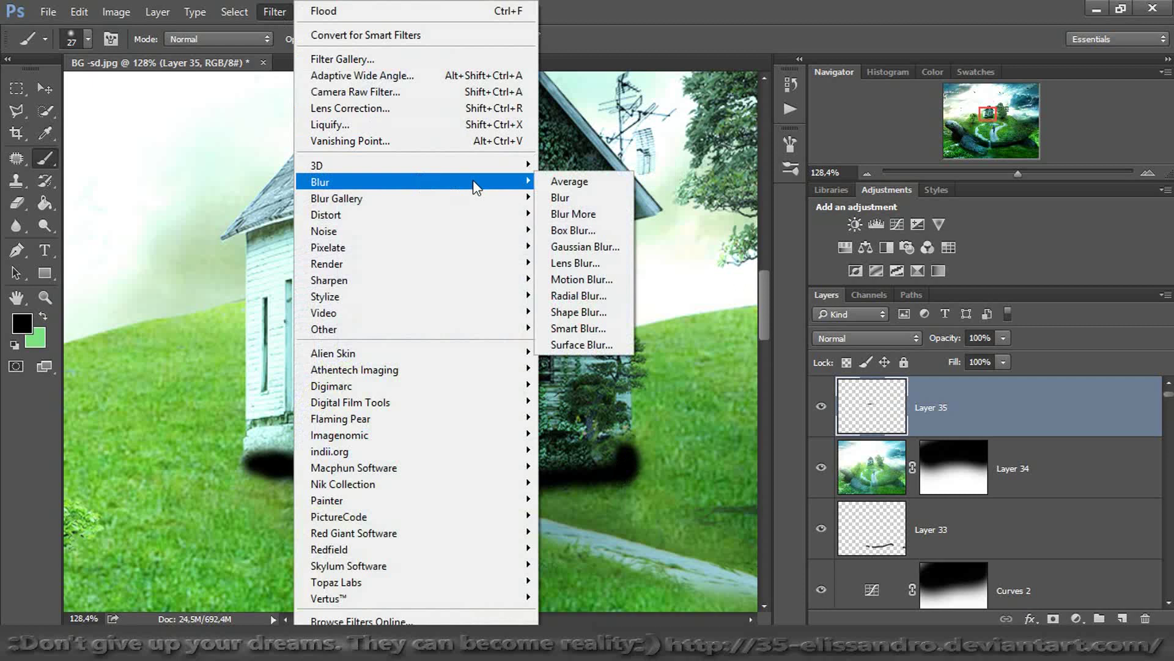
left_click(597, 240)
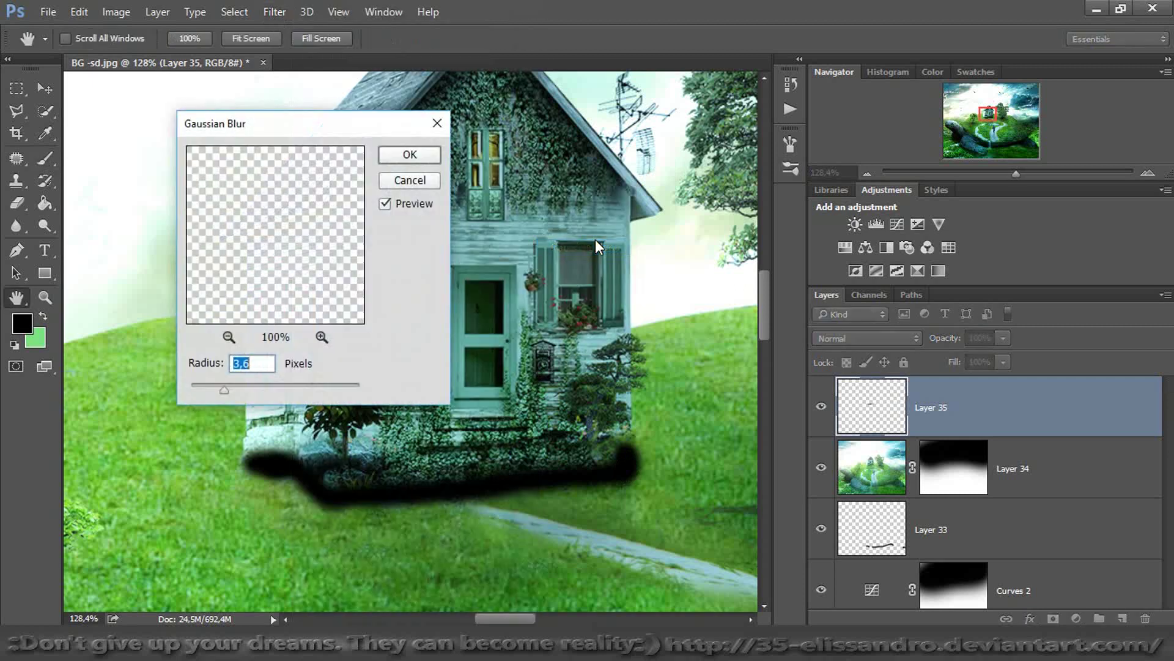
left_click(419, 153)
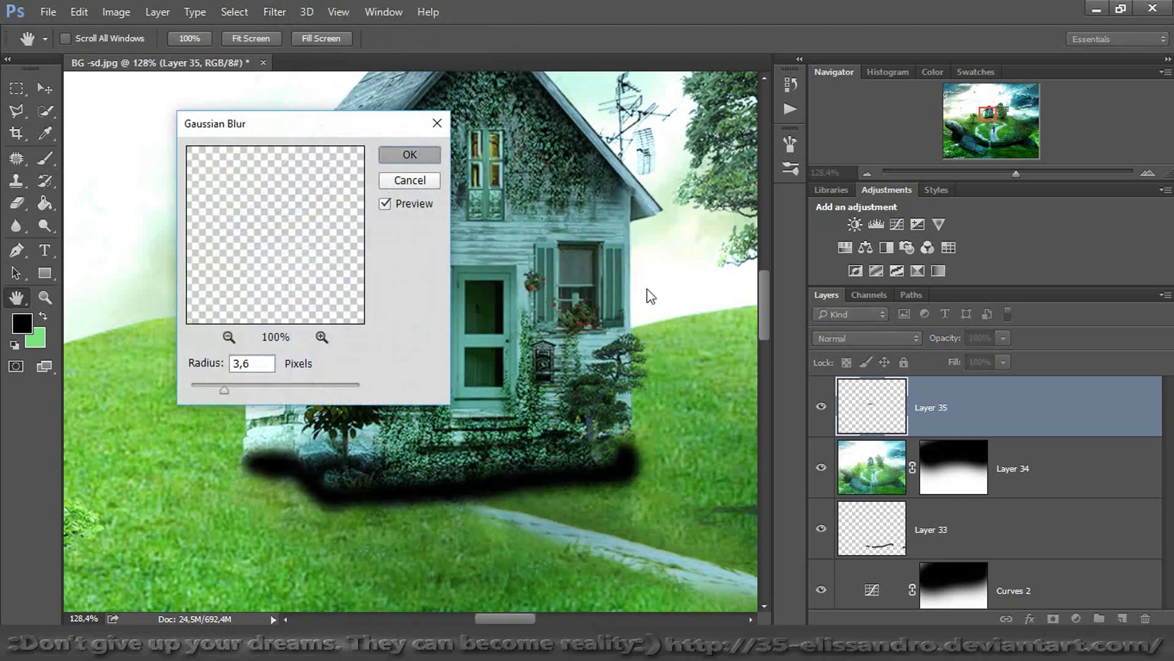
key("b")
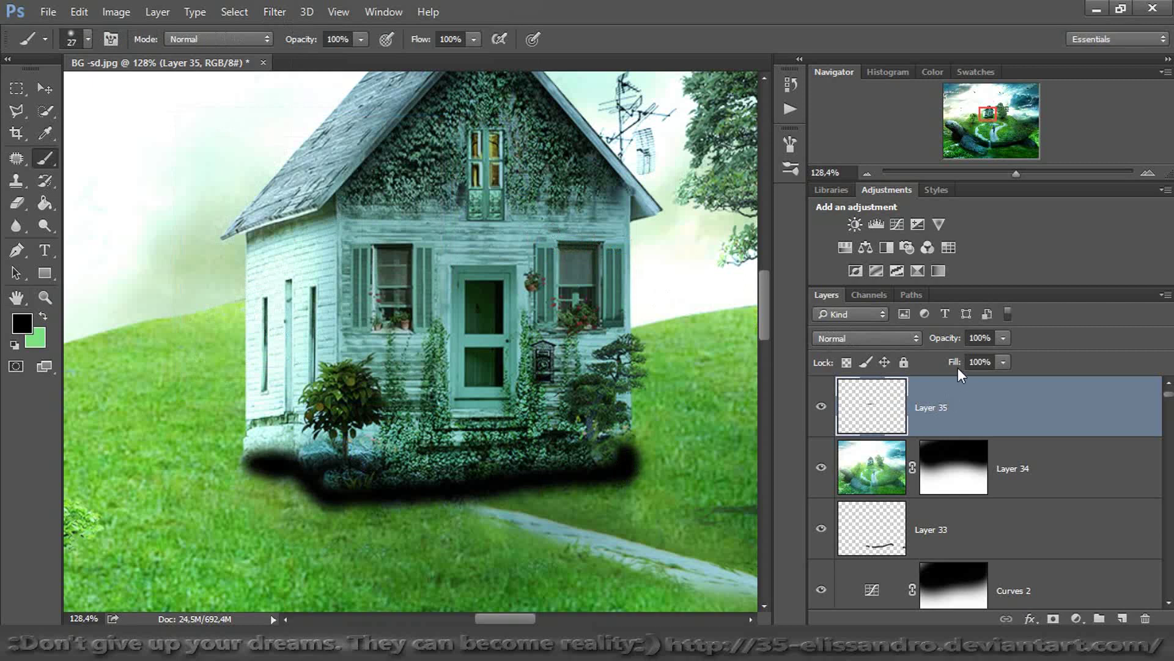
left_click_drag(954, 363, 927, 341)
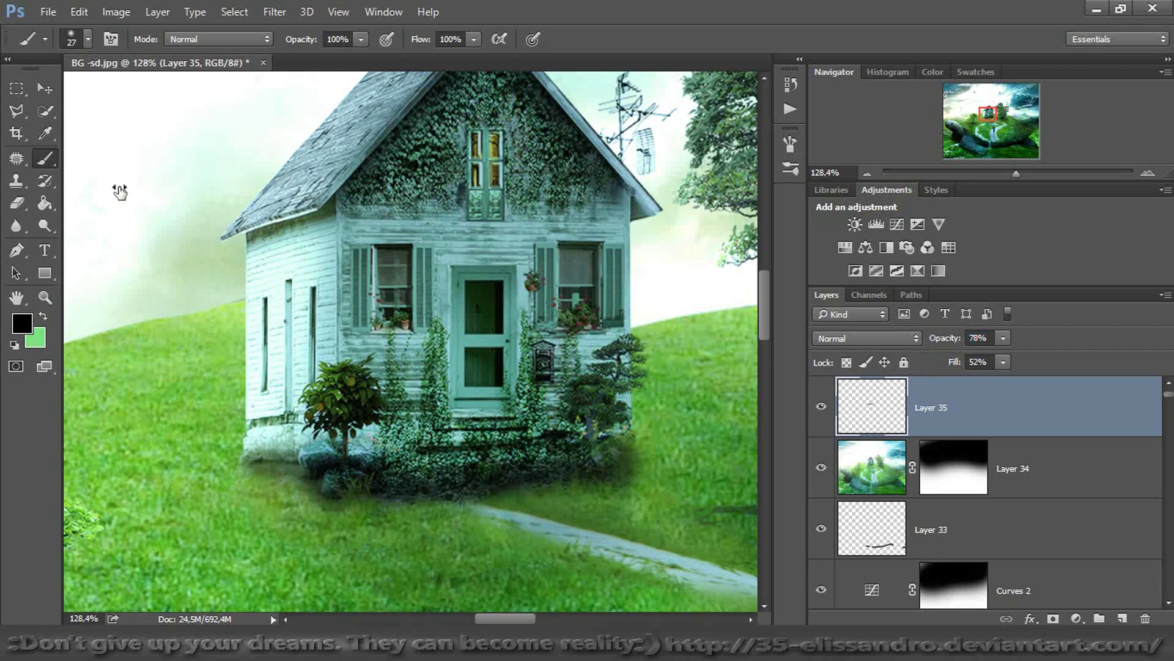
Squash the house shadow to 86.36% height, warp it to follow the house base, and set its opacity to 60%
left_click(47, 90)
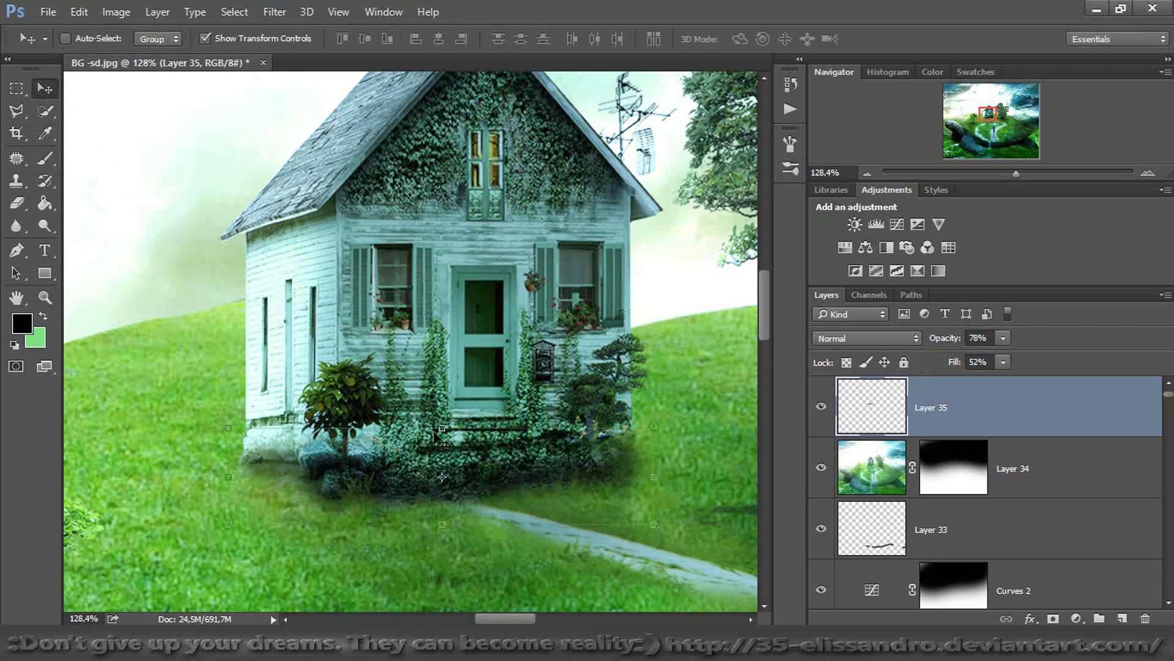
left_click_drag(442, 427, 439, 439)
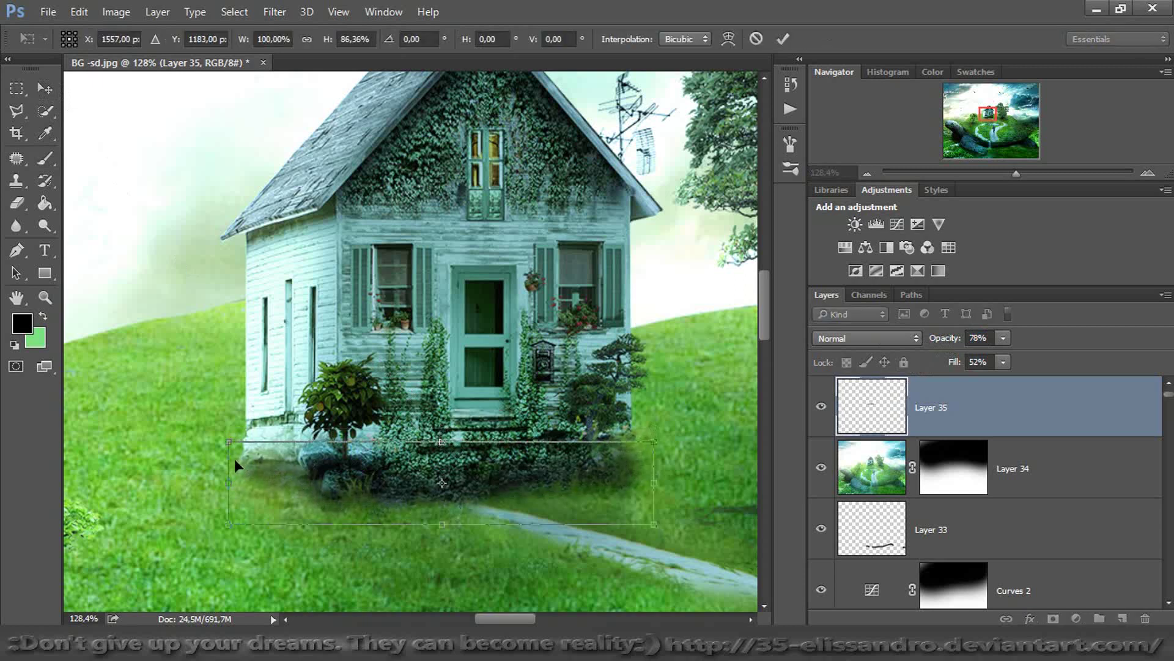
right_click(266, 488)
left_click(292, 326)
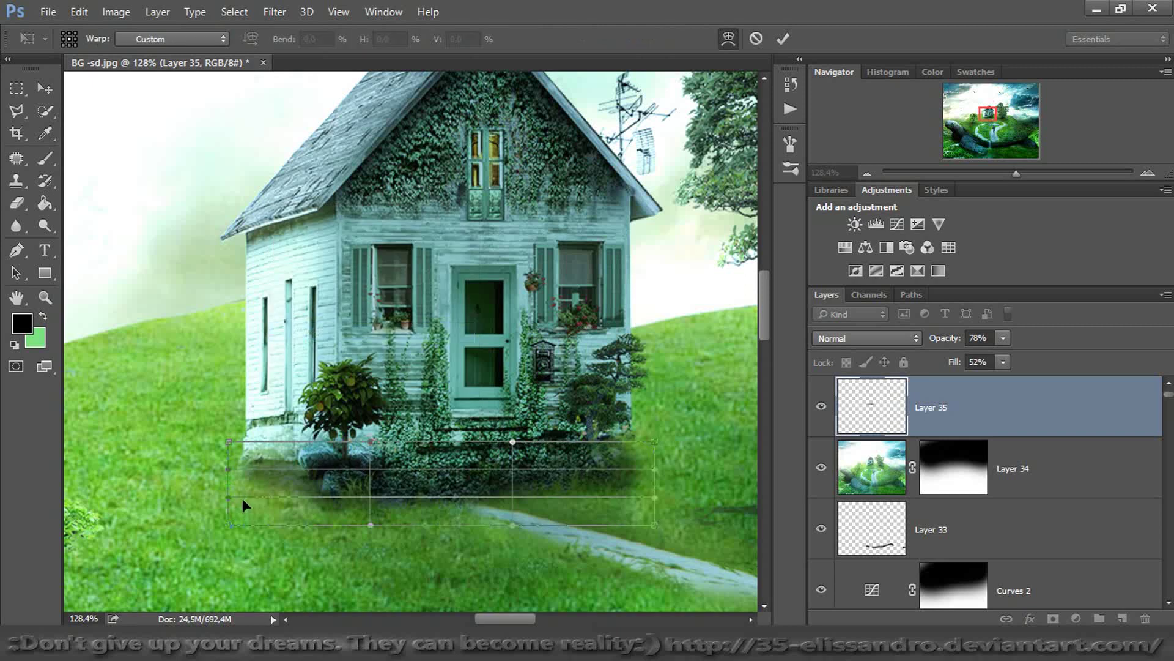
left_click_drag(234, 475, 542, 525)
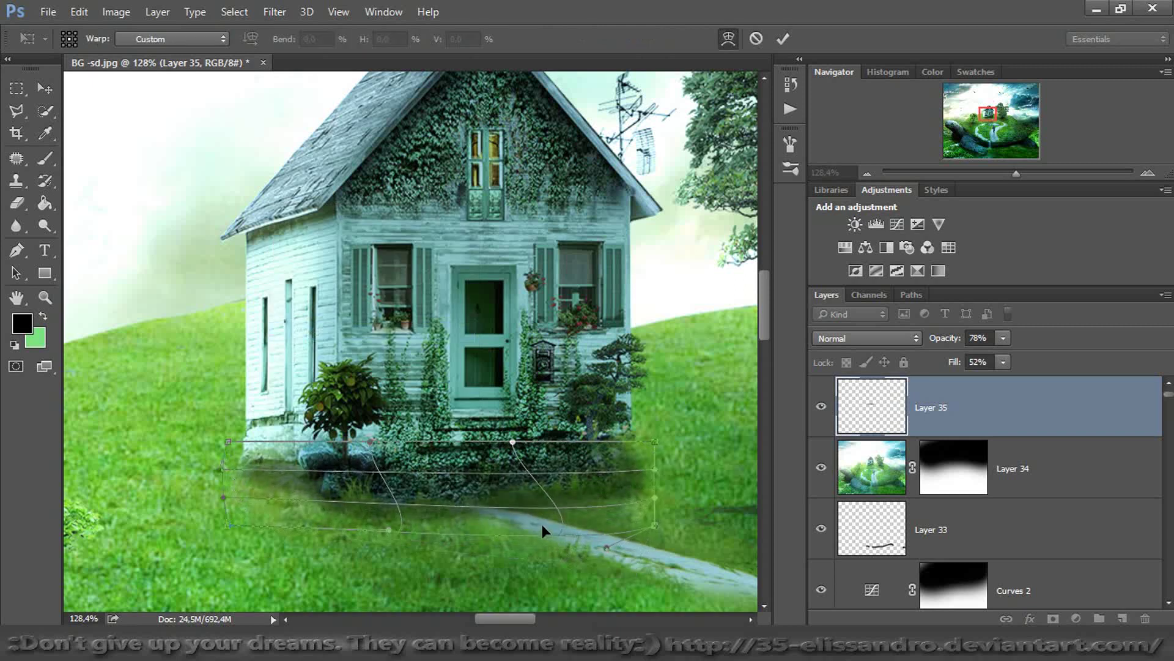
left_click_drag(634, 442, 614, 438)
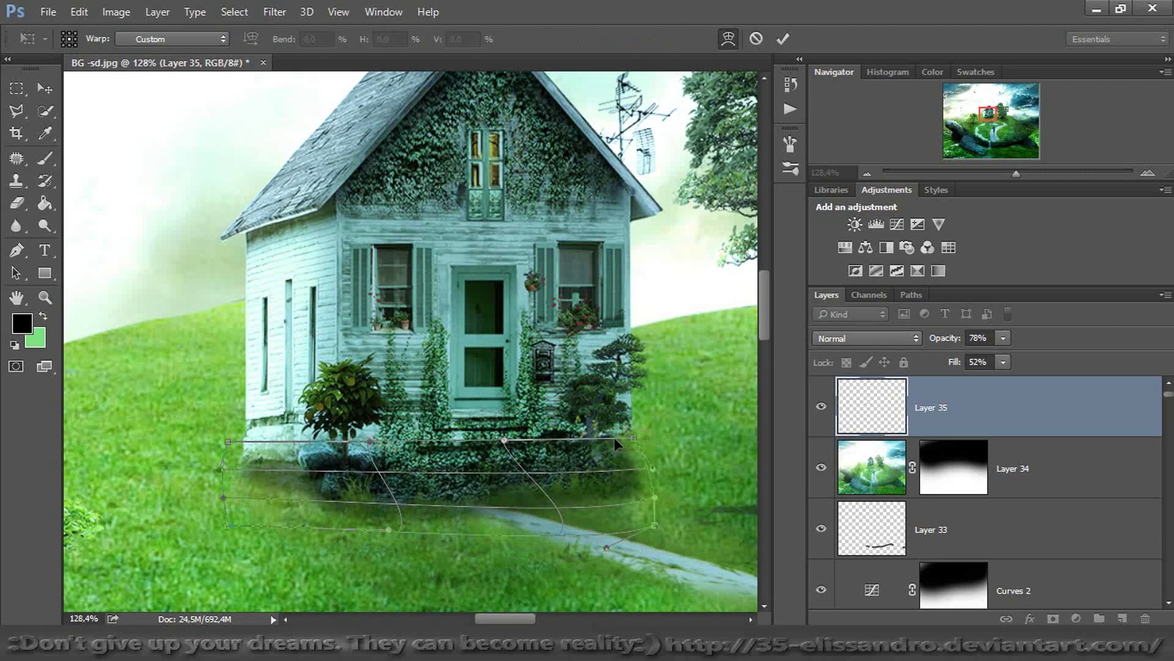
left_click(783, 39)
left_click_drag(948, 343, 929, 346)
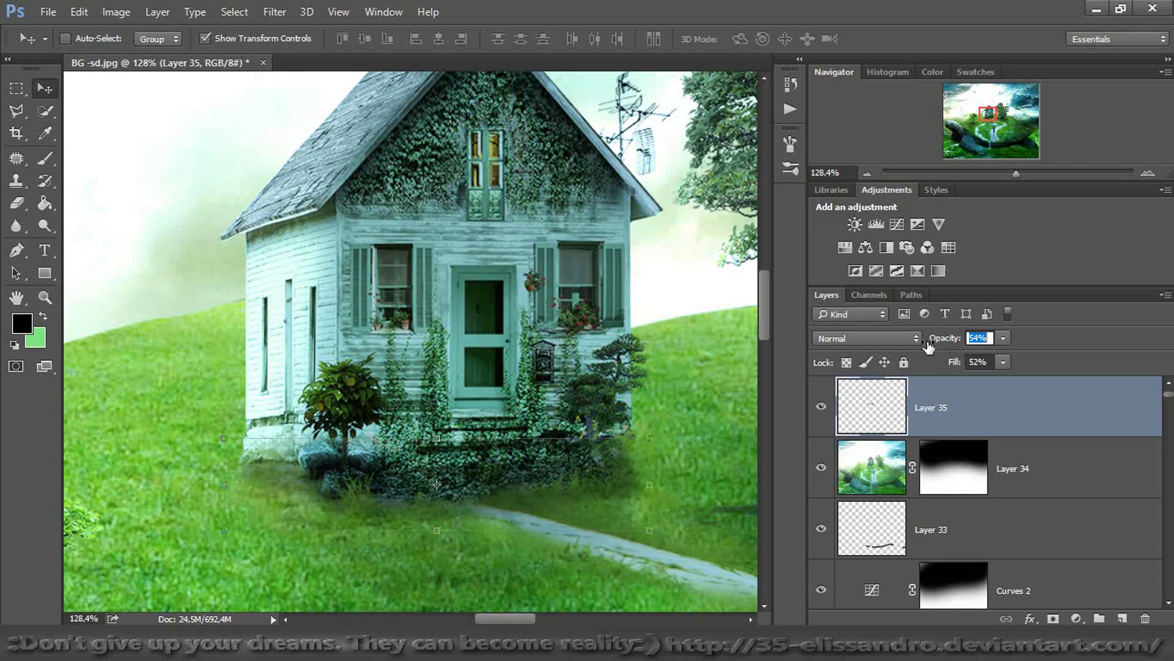
key("Return")
Add another layer and paint black strokes along the house's front edge and the lower corner of its side wall
left_click_drag(1014, 175, 1027, 174)
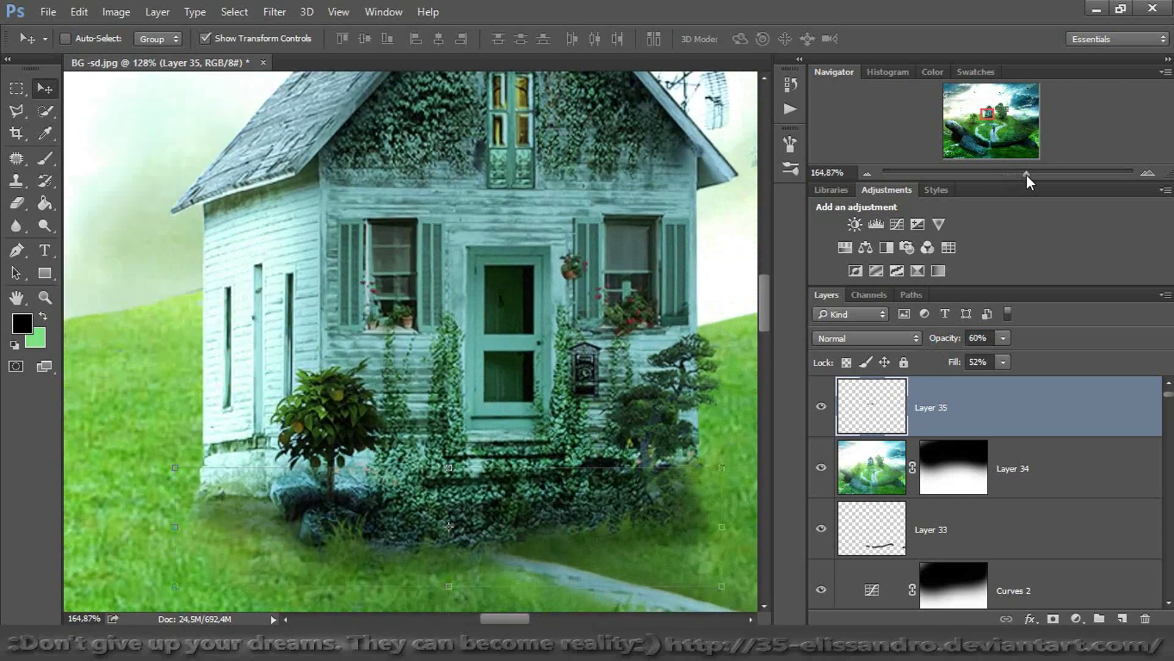
left_click(1122, 618)
left_click(44, 158)
mouse_move(665, 526)
left_mouse_down()
mouse_move(489, 542)
mouse_move(681, 523)
left_mouse_up()
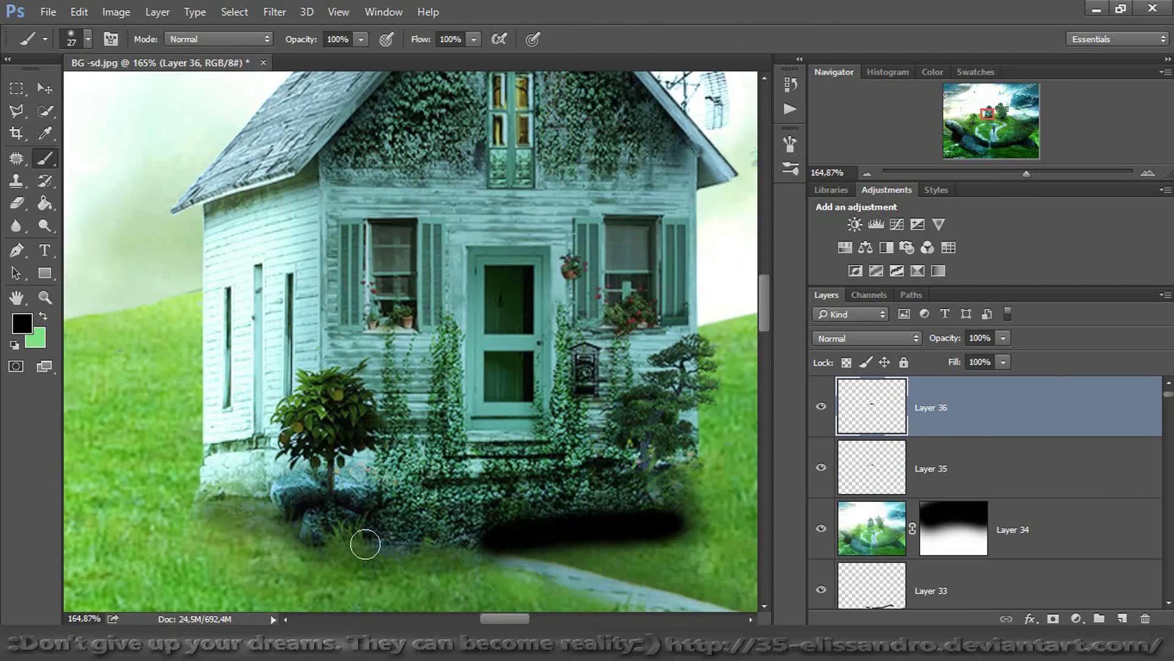
left_click_drag(471, 537, 320, 548)
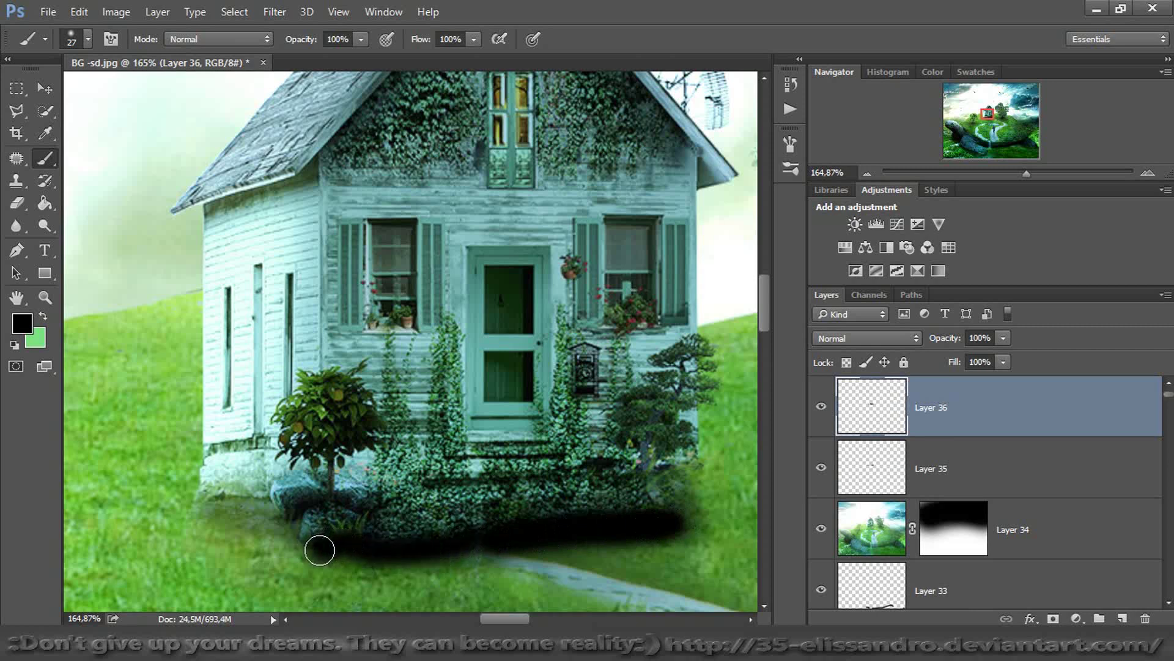
left_click_drag(244, 513, 195, 507)
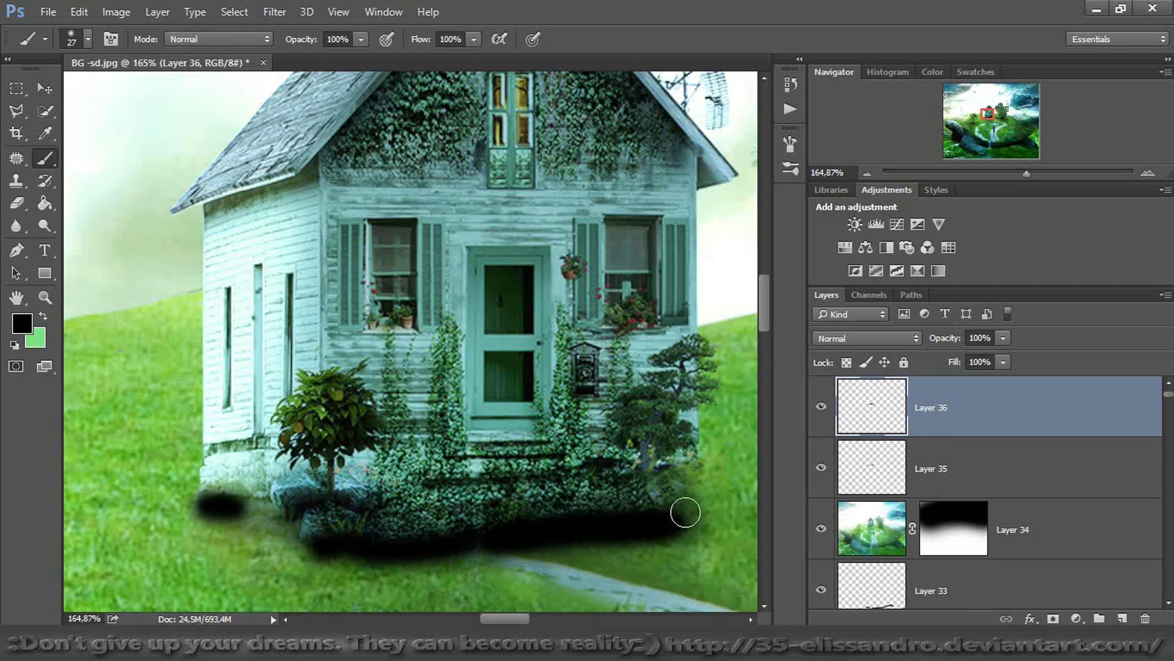
Reapply the last Gaussian Blur to the new shadow strokes and set the layer to 45% opacity and 82% fill
left_click(275, 12)
left_click(391, 12)
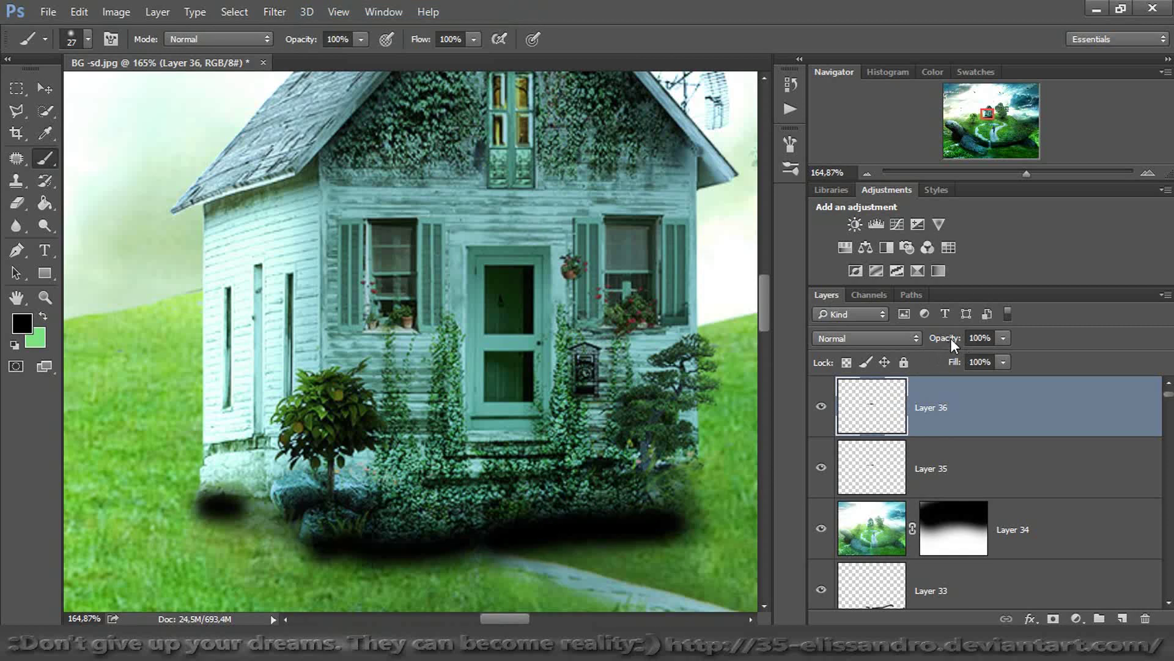
left_click_drag(951, 337, 938, 363)
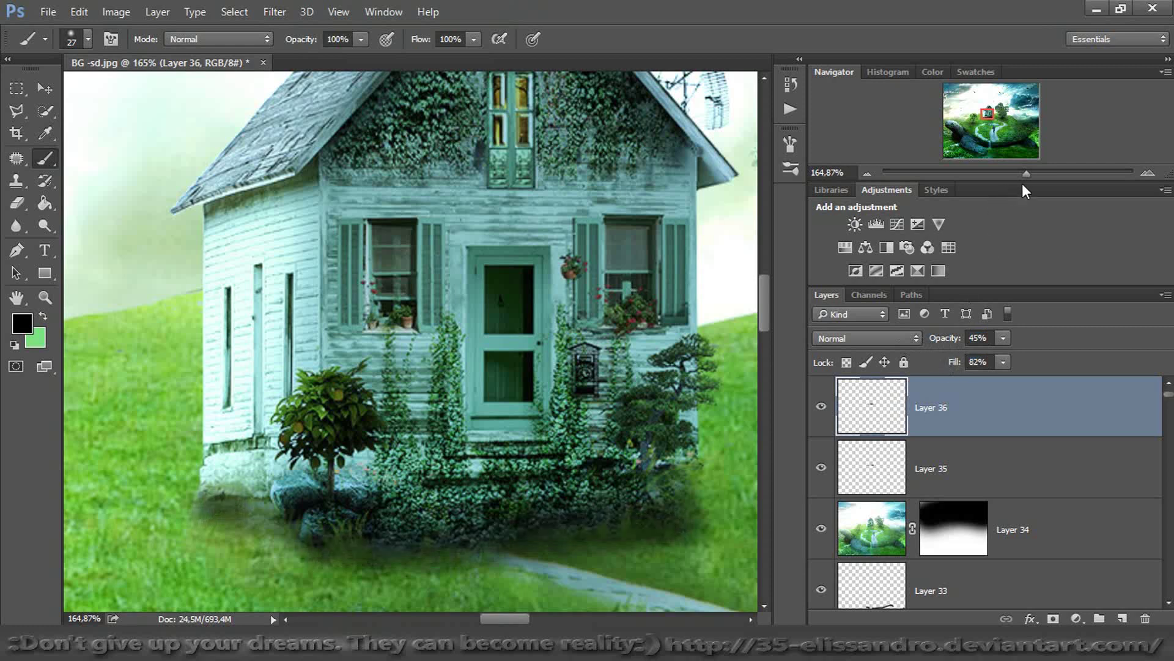
Soften the house shadows: set Layer 35 to 34% opacity and 11% fill, and Layer 36 to 14% opacity and 64% fill
left_click_drag(1022, 174, 989, 179)
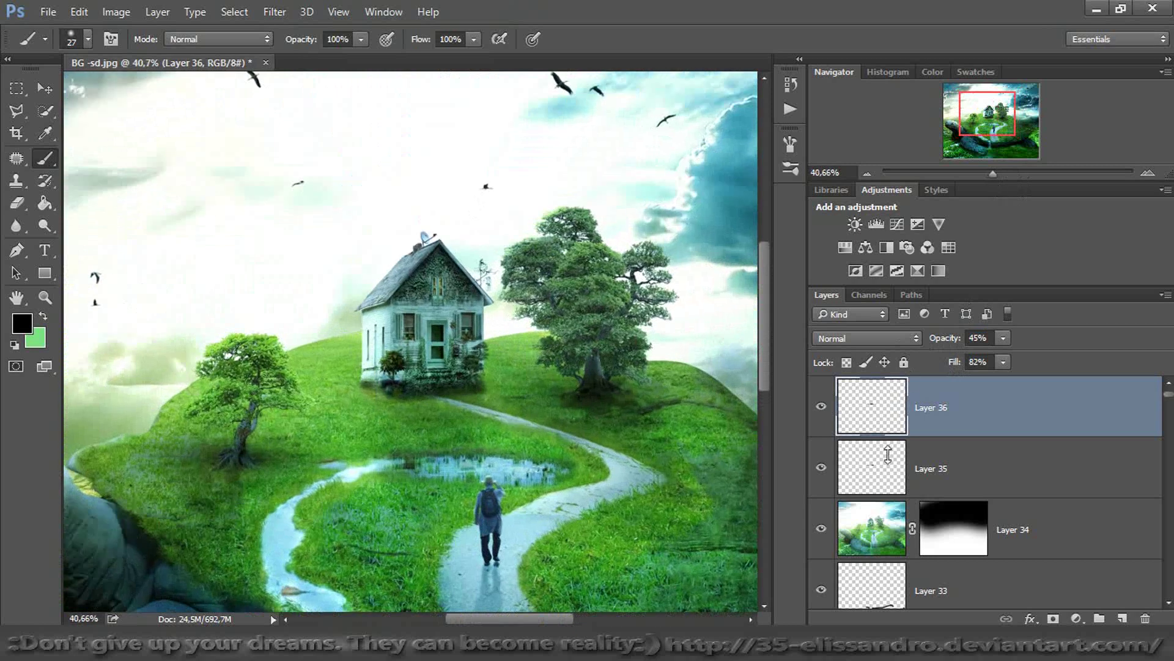
left_click(883, 466)
left_click_drag(952, 365, 936, 340)
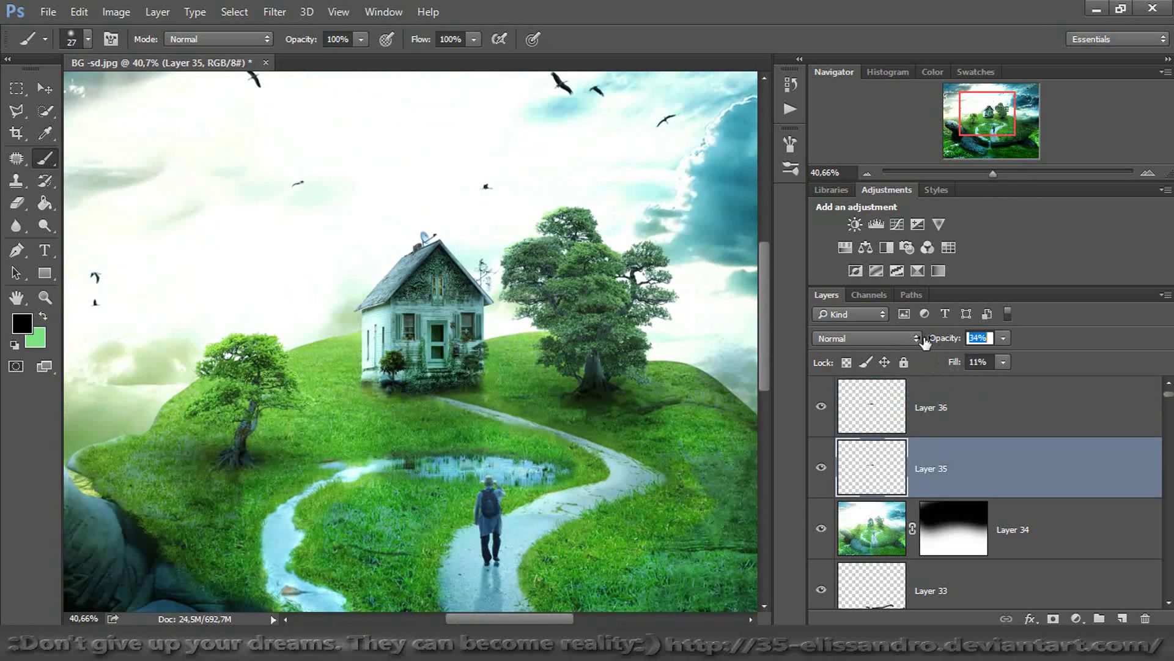
left_click(867, 397)
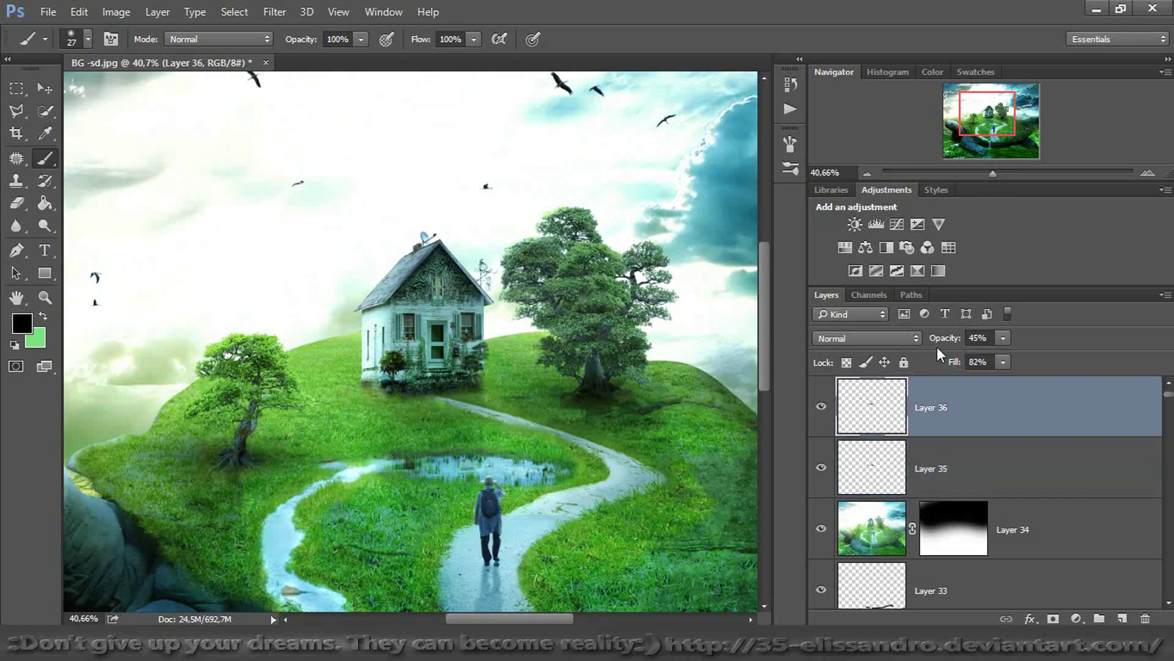
mouse_move(948, 344)
left_mouse_down()
mouse_move(919, 346)
mouse_move(944, 366)
left_mouse_up()
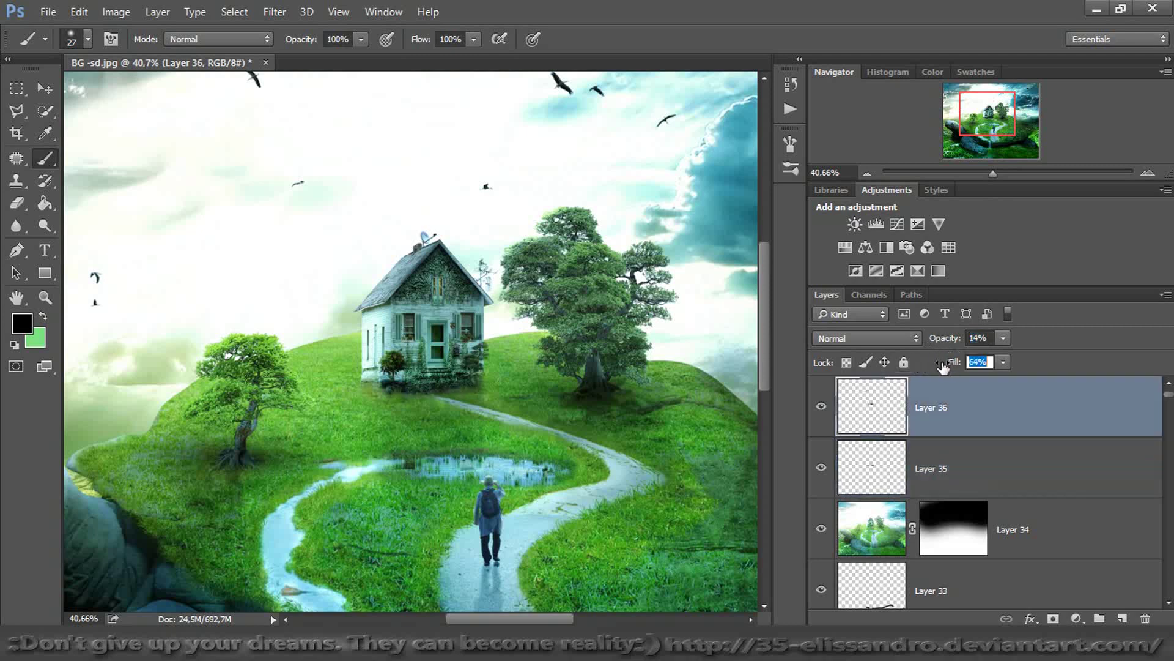
left_click(821, 407)
left_click(819, 408)
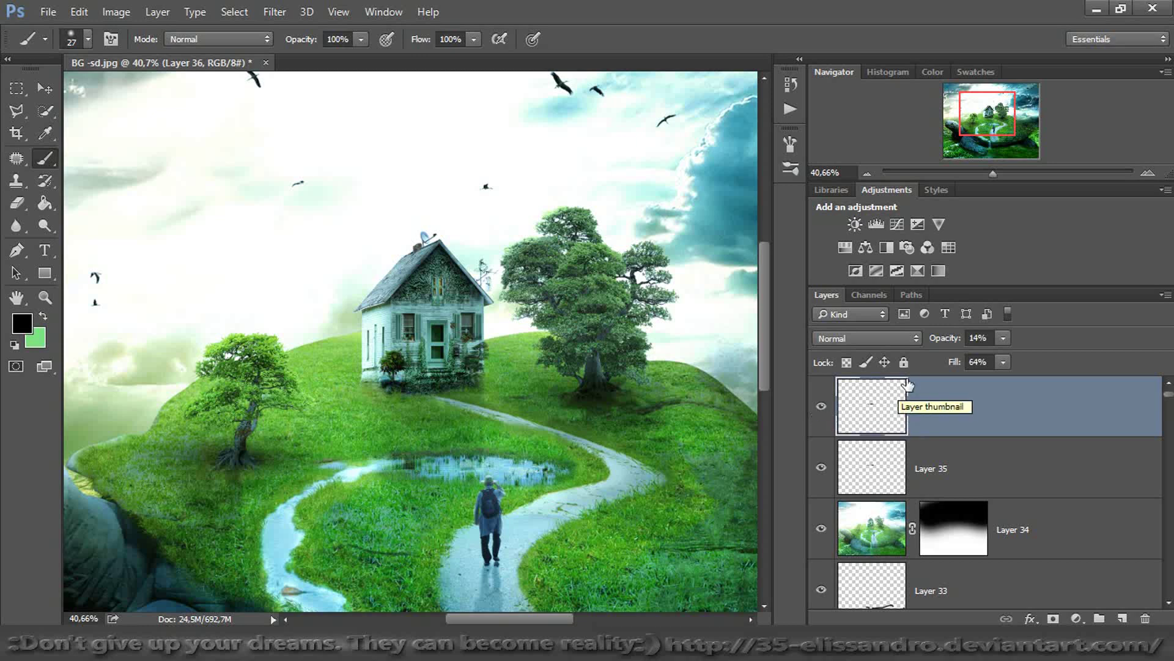
Stamp all visible layers into a new merged layer at the top of the stack
left_click_drag(996, 109, 980, 130)
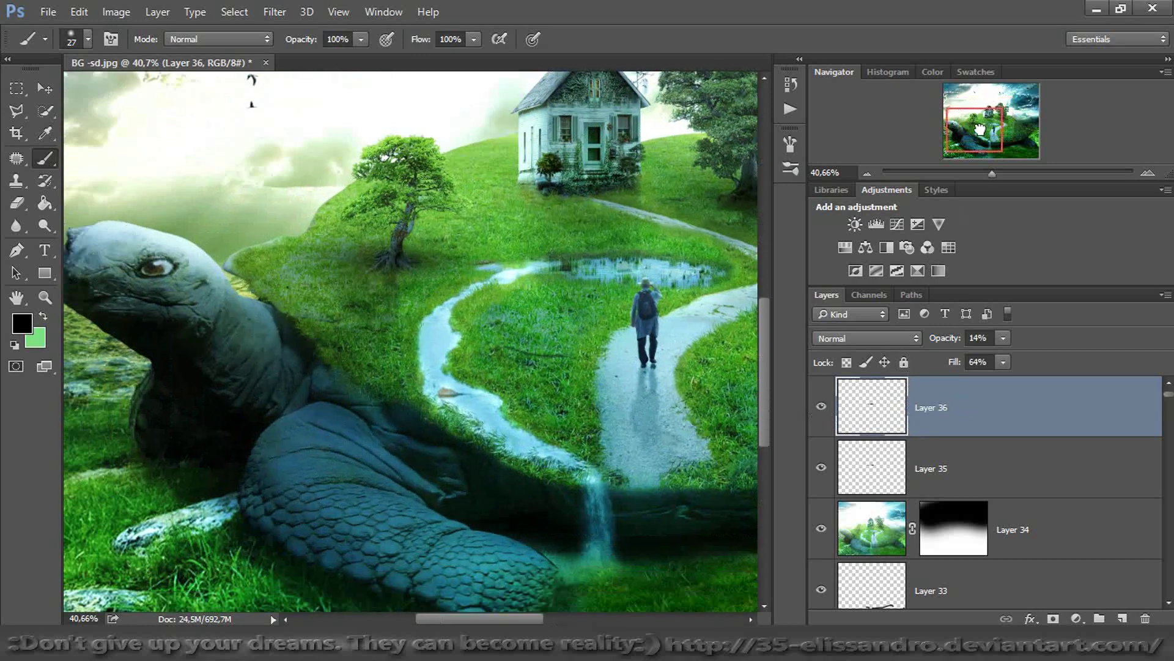
left_click_drag(1006, 173, 928, 131)
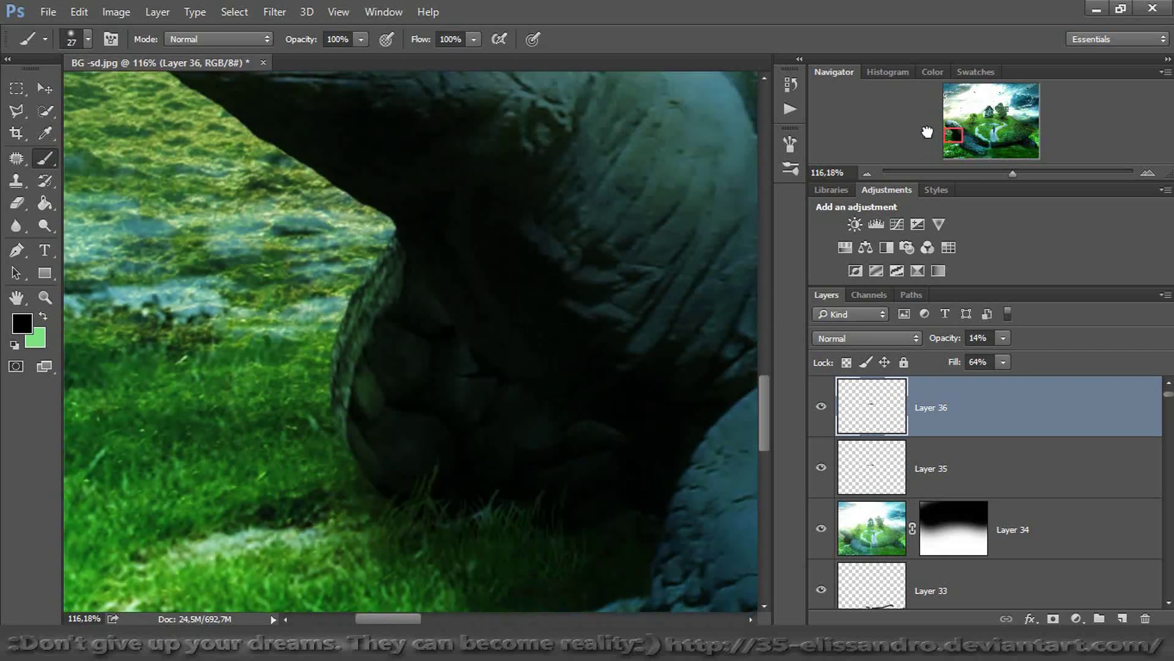
left_click_drag(928, 131, 987, 108)
left_click_drag(1012, 170, 982, 170)
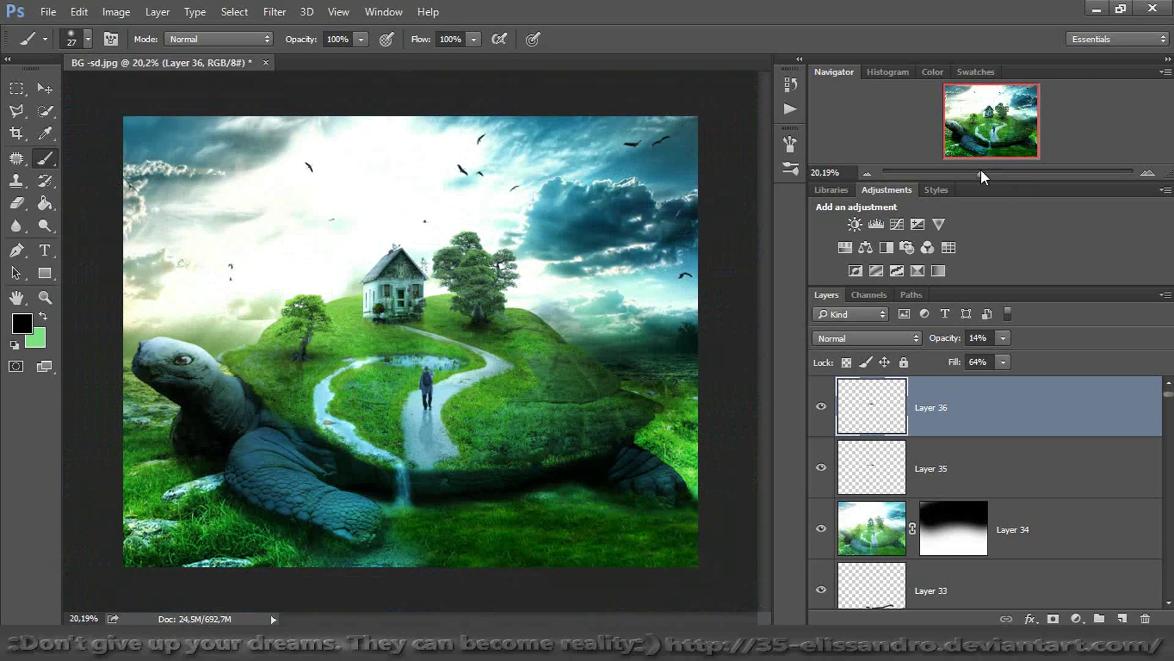
key("ctrl+shift+alt+e")
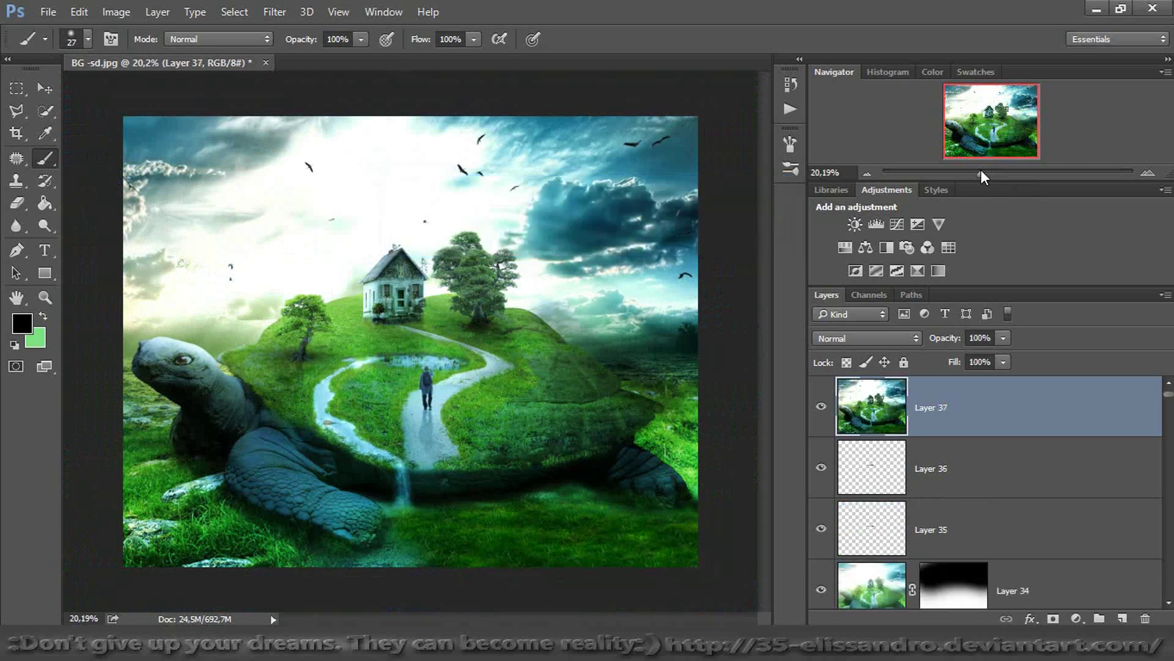
Save the layered document as BG -sd.psd and save a JPEG copy at quality 12 (Maximum) in Baseline ("Standard") format
left_click(41, 12)
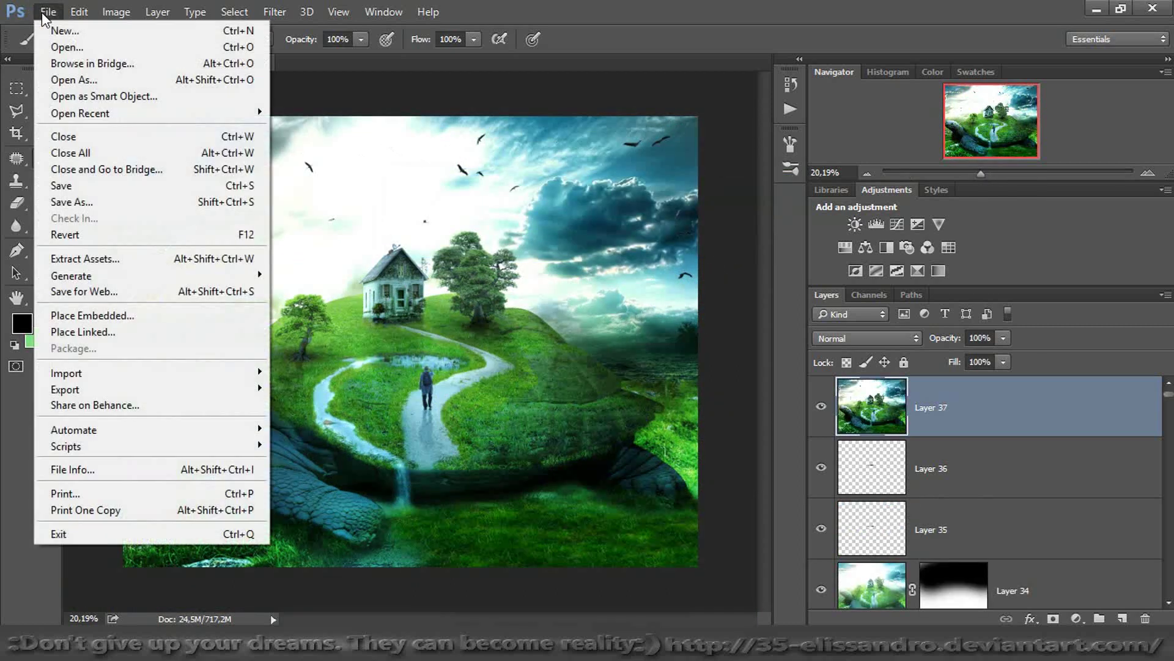
left_click(78, 214)
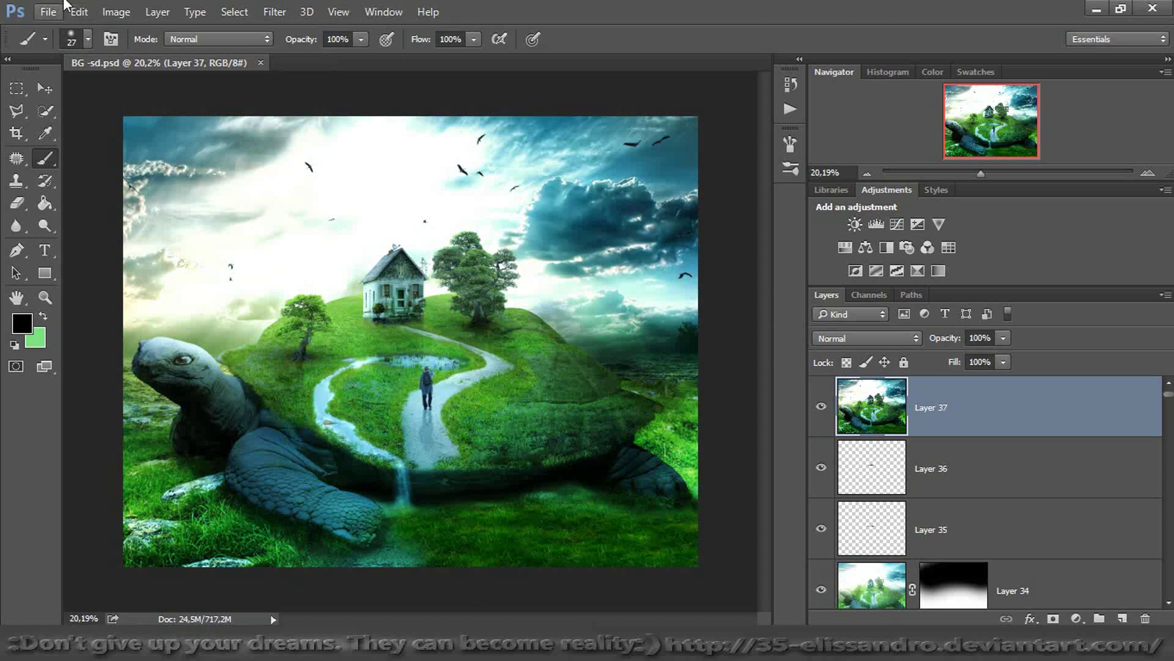
left_click(49, 14)
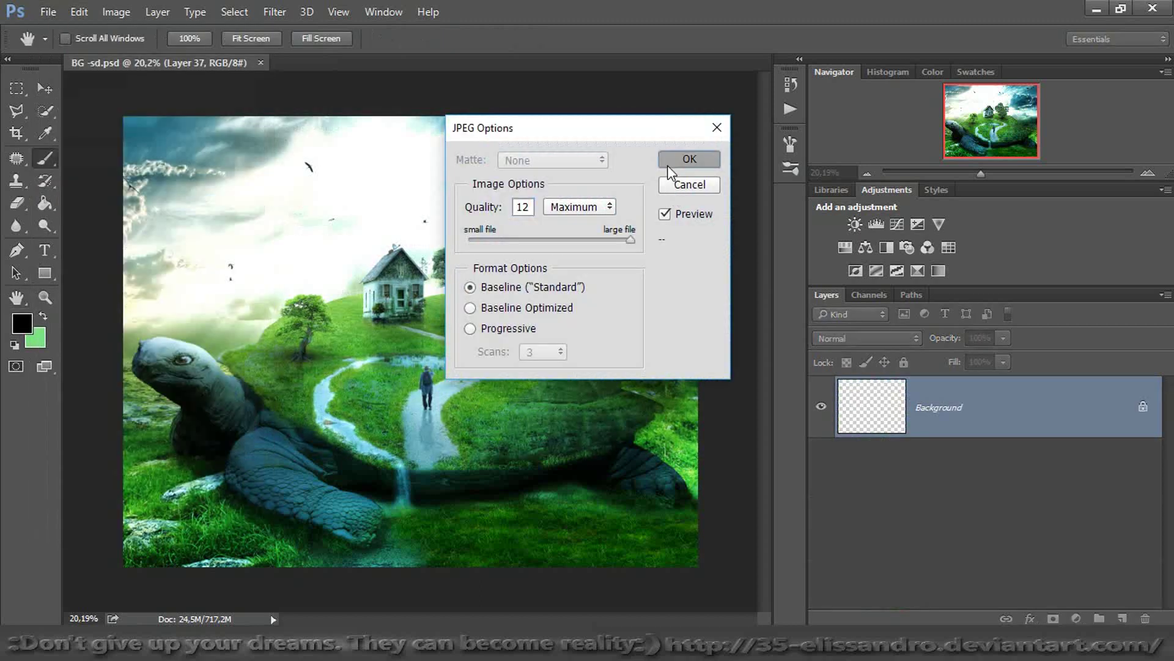
left_click(667, 163)
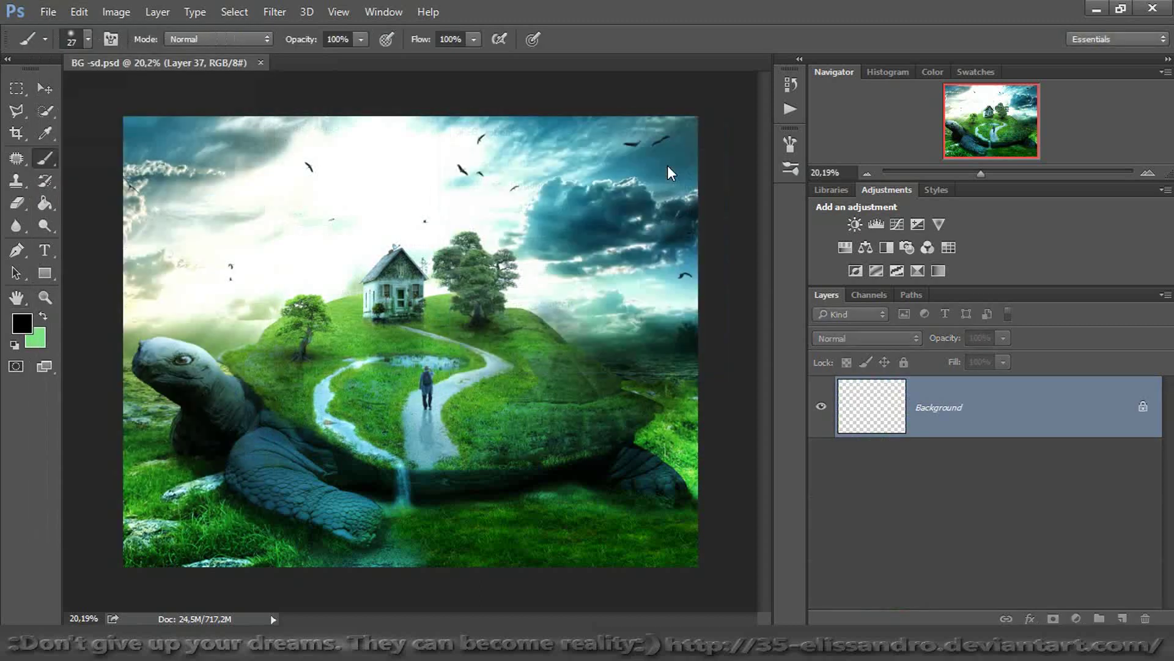